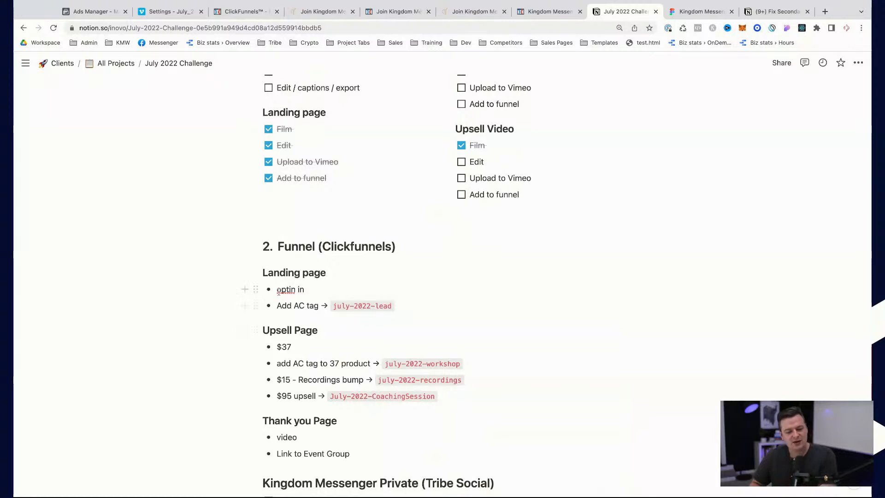
- Review the July 2022 Challenge plan's video, funnel, private group, graphics and email automation sections, focusing on the funnel's Landing page and Upsell Page items
{"action": "scroll", "coordinate": [337, 271], "scroll_direction": "down", "scroll_amount": 2}
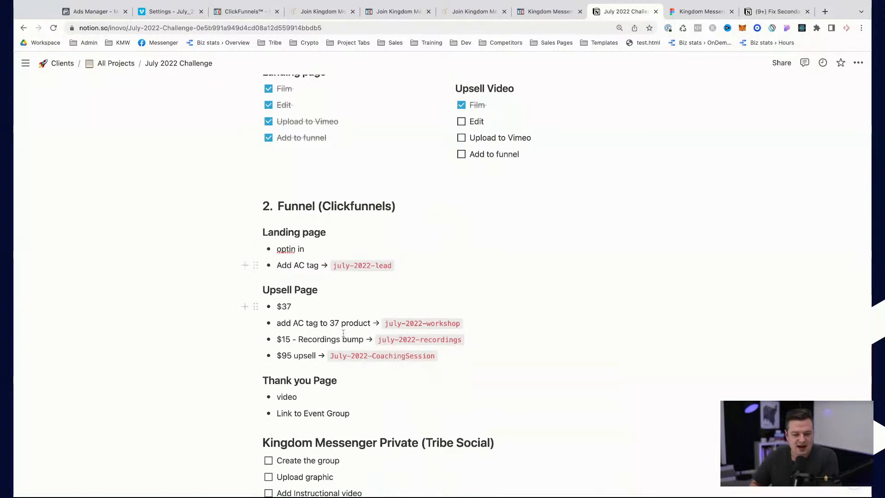
{"action": "scroll", "coordinate": [338, 271], "scroll_direction": "down", "scroll_amount": 4}
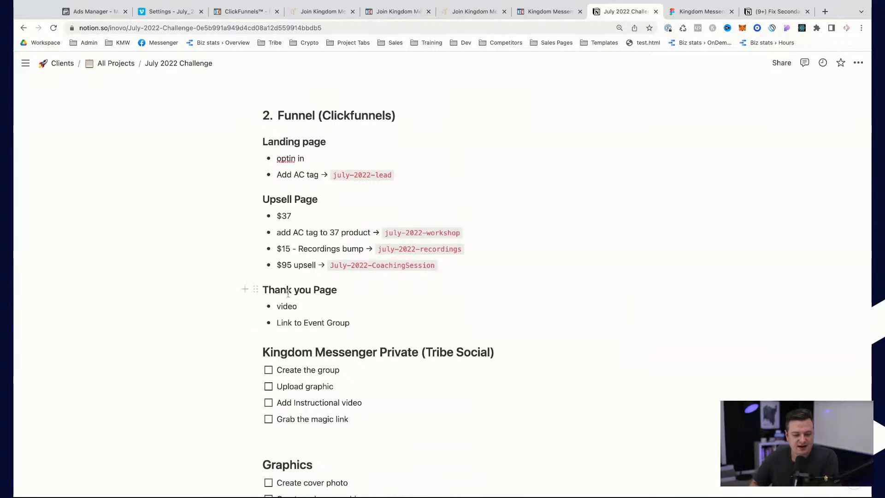
{"action": "scroll", "coordinate": [286, 290], "scroll_direction": "down", "scroll_amount": 3}
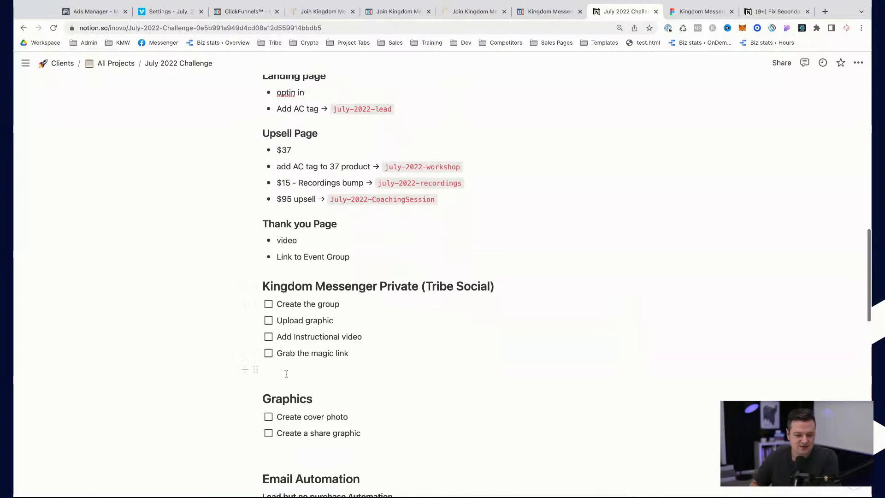
{"action": "scroll", "coordinate": [286, 374], "scroll_direction": "down", "scroll_amount": 4}
{"action": "scroll", "coordinate": [304, 378], "scroll_direction": "down", "scroll_amount": 4}
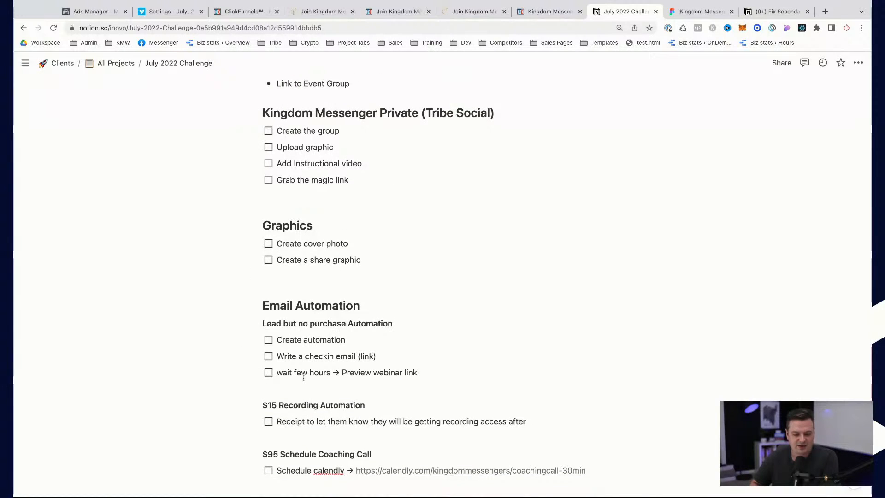
{"action": "scroll", "coordinate": [357, 355], "scroll_direction": "down", "scroll_amount": 3}
{"action": "scroll", "coordinate": [357, 354], "scroll_direction": "up", "scroll_amount": 10}
{"action": "scroll", "coordinate": [424, 285], "scroll_direction": "up", "scroll_amount": 4}
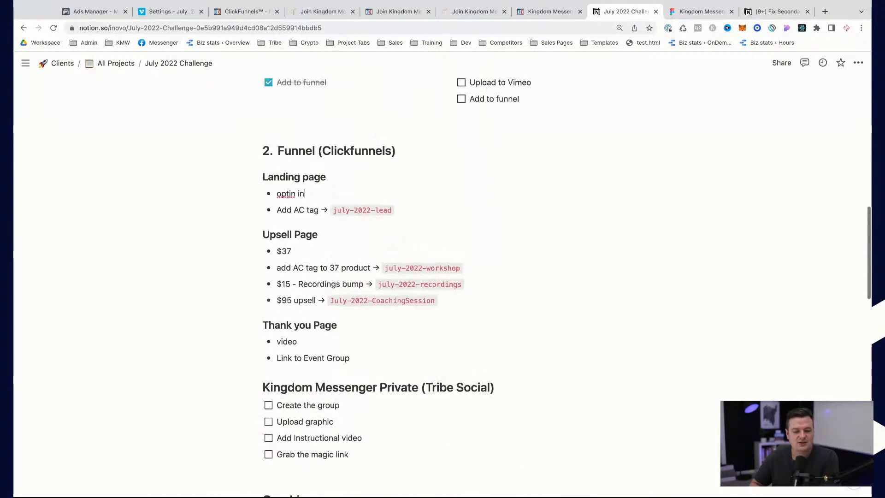
{"action": "scroll", "coordinate": [424, 285], "scroll_direction": "up", "scroll_amount": 8}
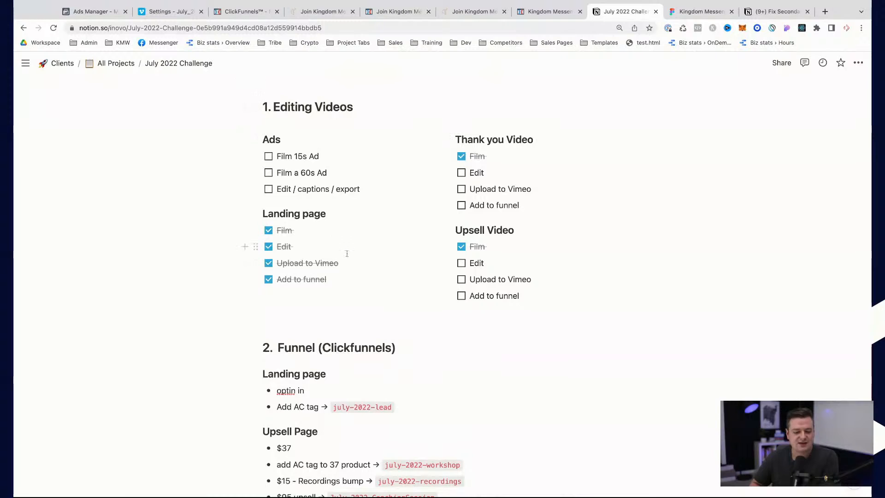
{"action": "scroll", "coordinate": [347, 253], "scroll_direction": "down", "scroll_amount": 3}
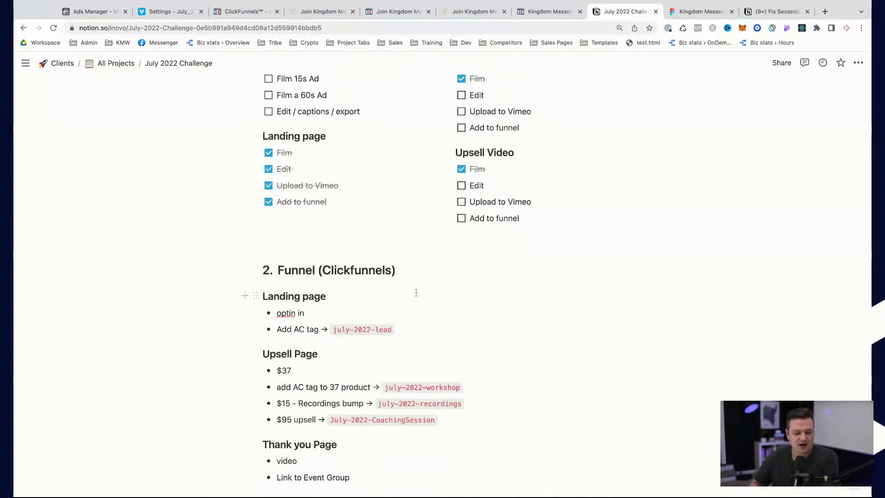
{"action": "left_click", "coordinate": [314, 312]}
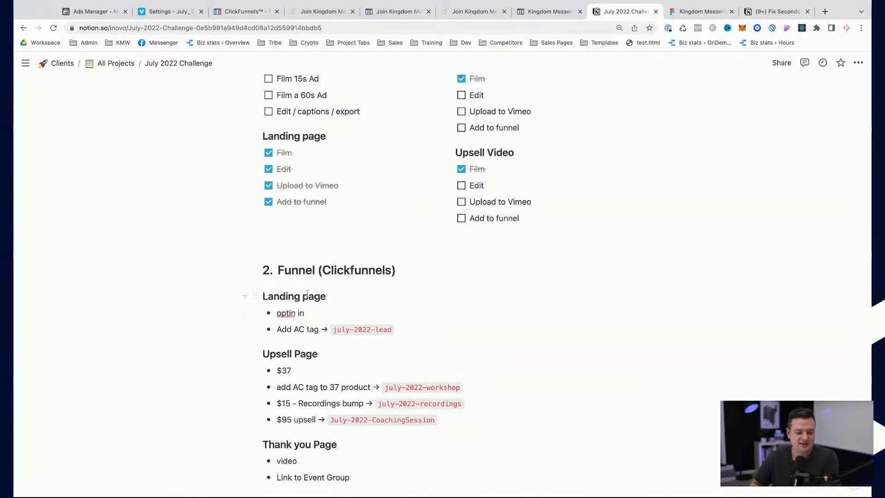
{"action": "left_click_drag", "start_coordinate": [289, 297], "coordinate": [370, 317]}
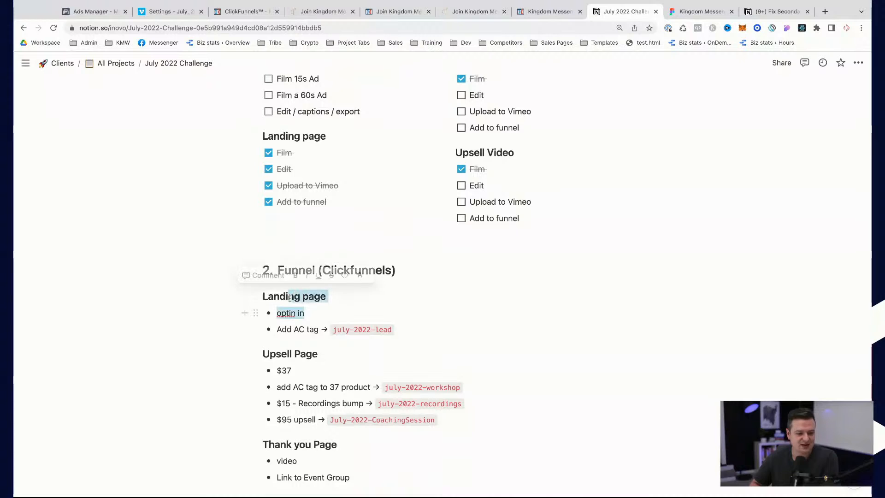
{"action": "left_click_drag", "start_coordinate": [271, 353], "coordinate": [321, 369]}
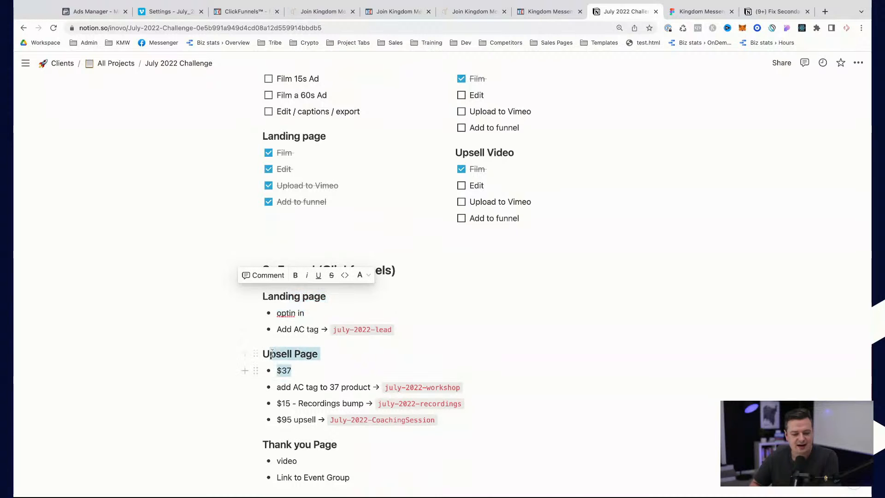
{"action": "left_click", "coordinate": [321, 369]}
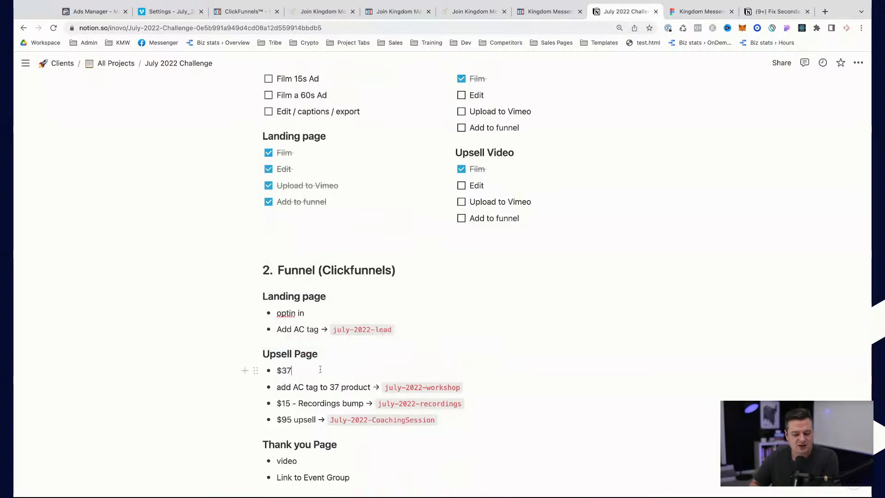
- Add an "Order Form" heading above Upsell Page and move the $37 and 37-product AC tag bullets under it
{"action": "scroll", "coordinate": [310, 365], "scroll_direction": "down", "scroll_amount": 1}
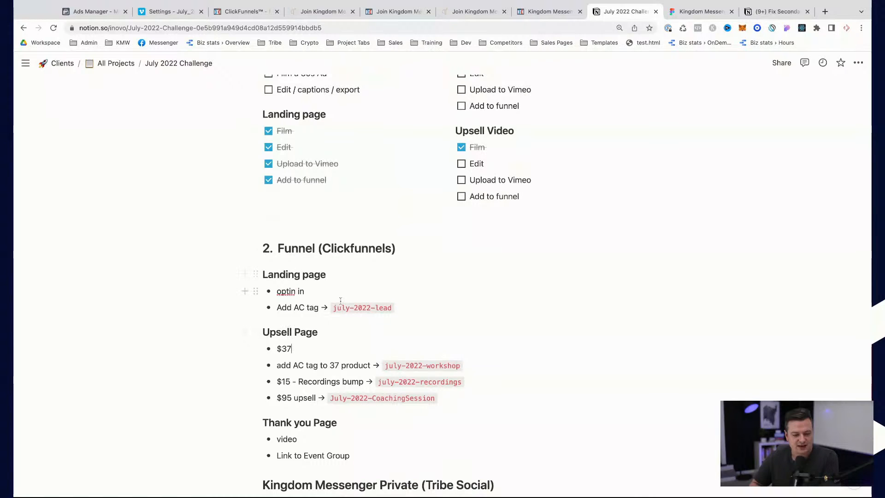
{"action": "left_click", "coordinate": [263, 330]}
{"action": "type", "text": "Order Form"}
{"action": "key", "text": "Return"}
{"action": "key", "text": "Return"}
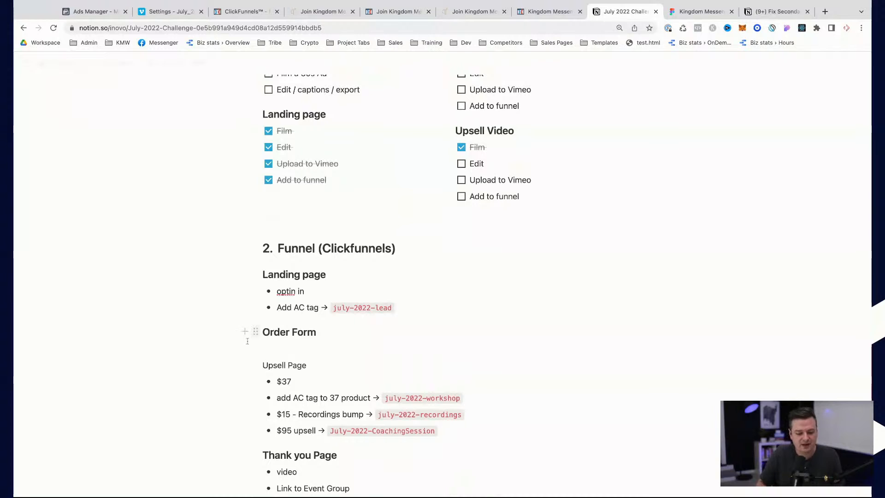
{"action": "left_click_drag", "start_coordinate": [255, 381], "coordinate": [256, 344]}
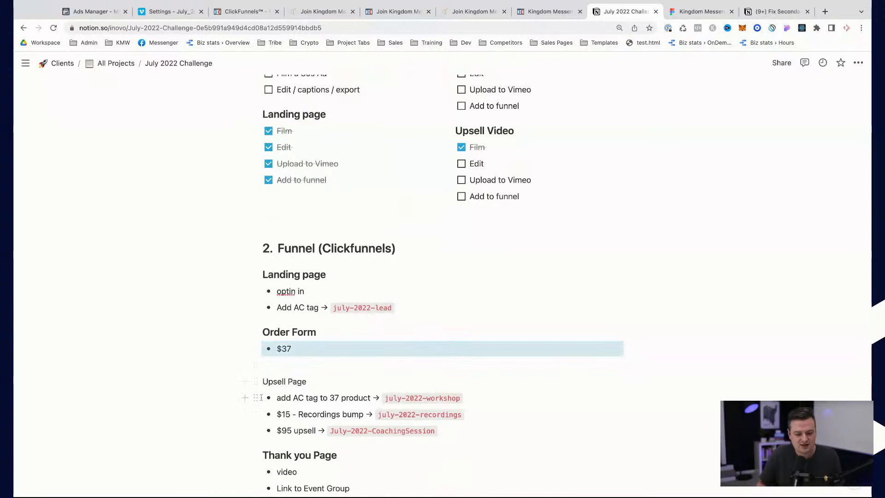
{"action": "left_click_drag", "start_coordinate": [261, 398], "coordinate": [261, 358]}
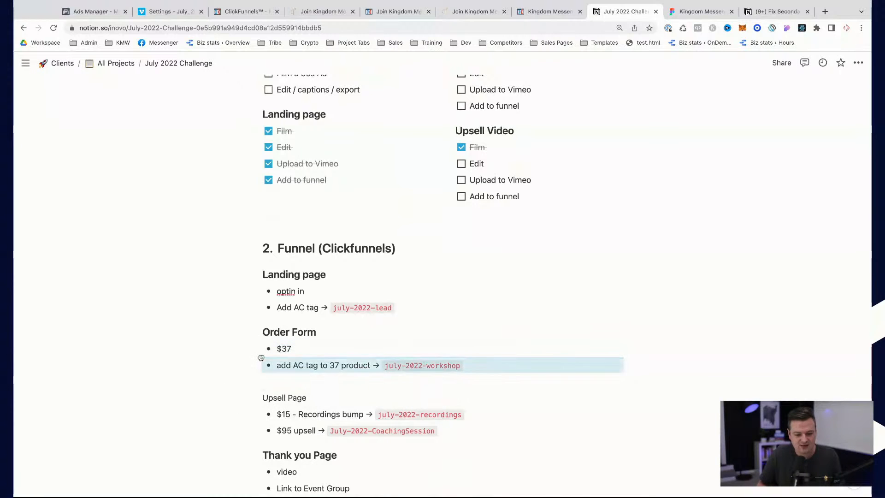
- Format the Upsell Page line as a Heading 3 and remove the empty line above it
{"action": "left_click", "coordinate": [271, 399]}
{"action": "key", "text": "alt+super+3"}
{"action": "left_click", "coordinate": [276, 385]}
{"action": "key", "text": "BackSpace"}
- Examine the reorganized funnel outline from Landing page to Thank you Page and compare it with the Editing Videos checklists
{"action": "scroll", "coordinate": [279, 391], "scroll_direction": "down", "scroll_amount": 2}
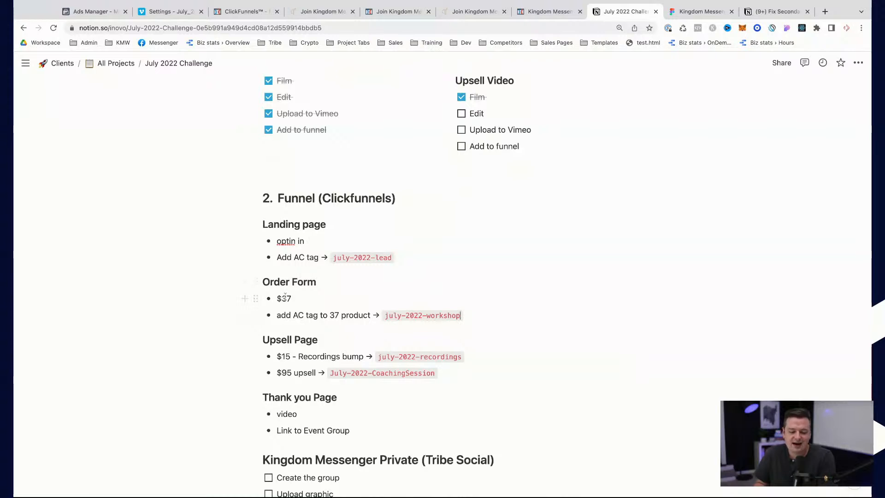
{"action": "left_click_drag", "start_coordinate": [287, 340], "coordinate": [302, 362]}
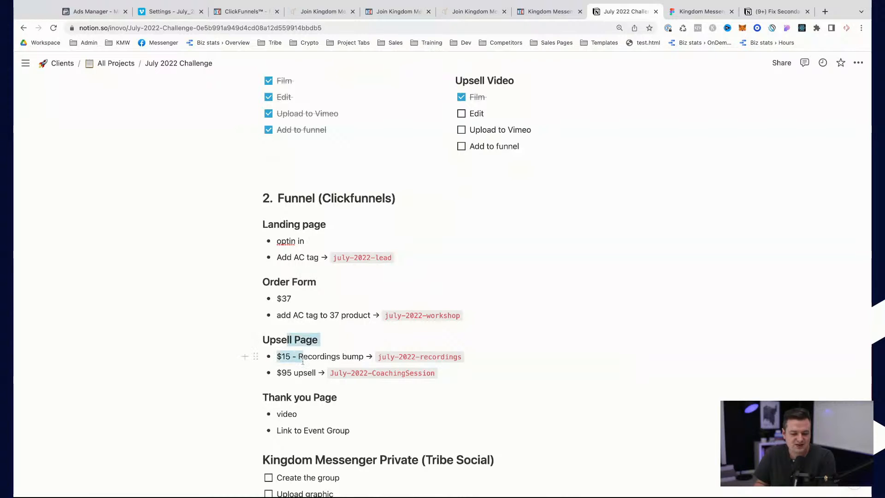
{"action": "left_click_drag", "start_coordinate": [292, 401], "coordinate": [303, 431]}
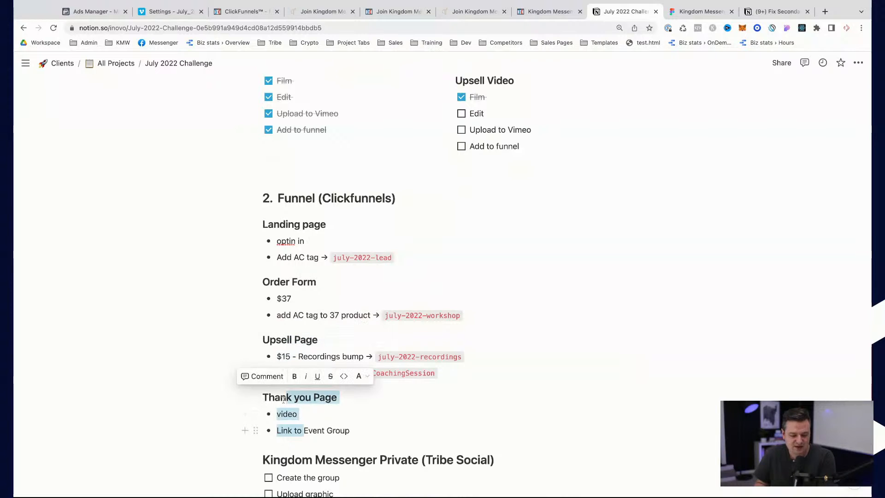
{"action": "left_click", "coordinate": [217, 381]}
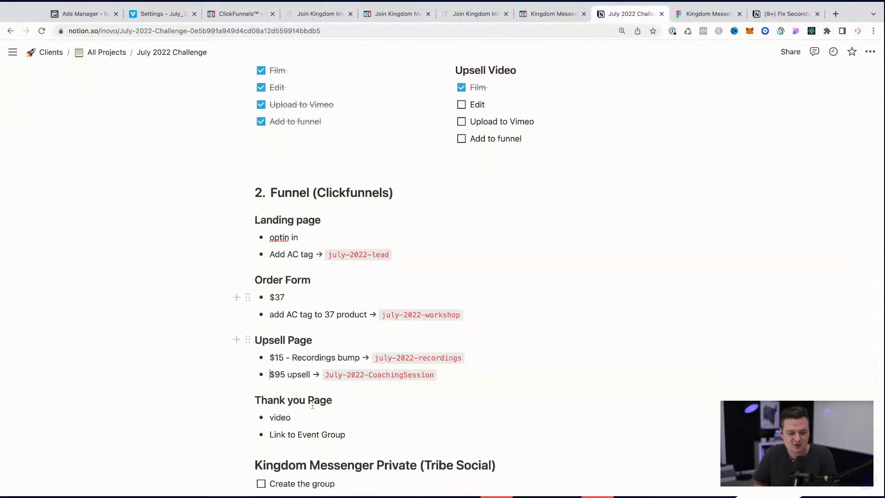
{"action": "scroll", "coordinate": [314, 434], "scroll_direction": "up", "scroll_amount": 3}
{"action": "scroll", "coordinate": [314, 434], "scroll_direction": "up", "scroll_amount": 2}
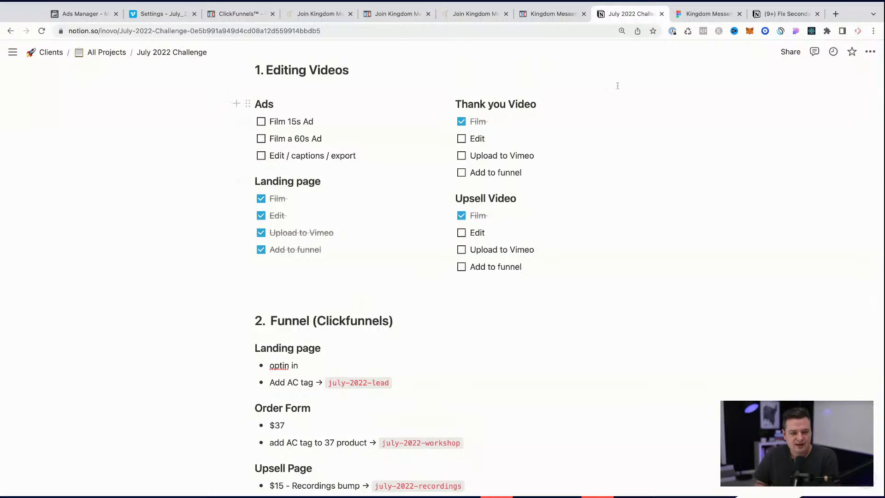
{"action": "scroll", "coordinate": [430, 189], "scroll_direction": "up", "scroll_amount": 2}
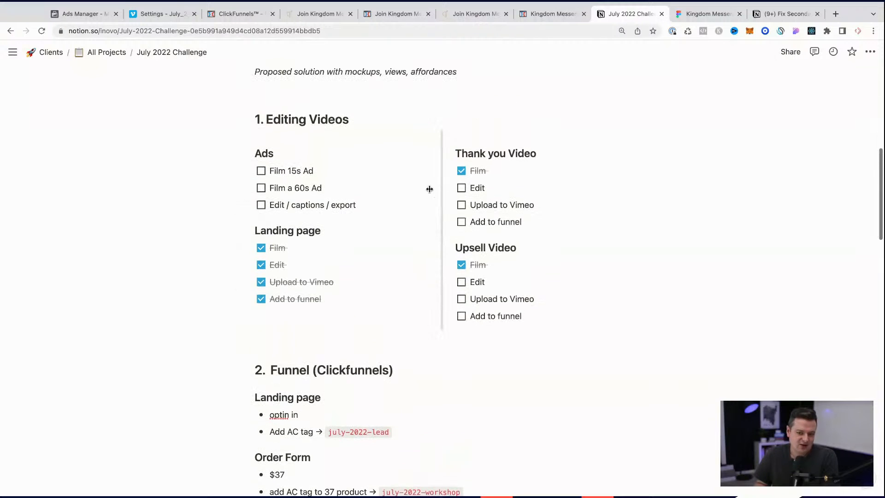
{"action": "scroll", "coordinate": [339, 387], "scroll_direction": "down", "scroll_amount": 5}
{"action": "left_click_drag", "start_coordinate": [273, 273], "coordinate": [334, 270]}
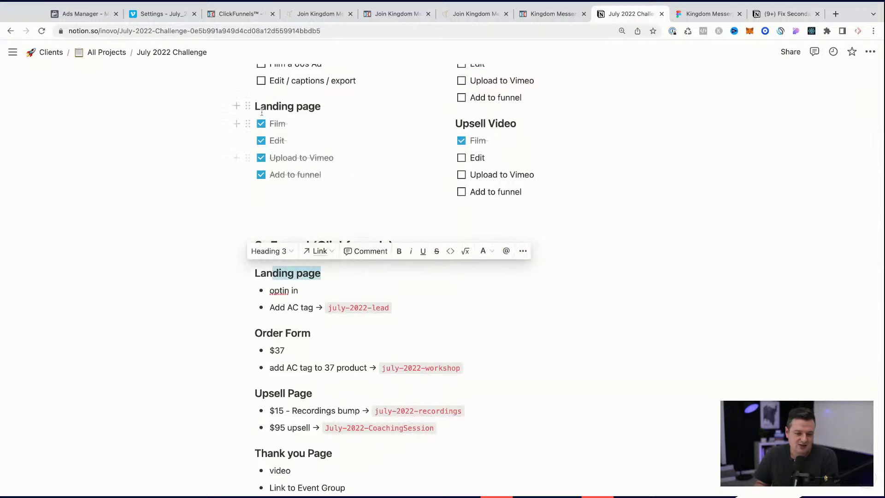
{"action": "scroll", "coordinate": [329, 310], "scroll_direction": "down", "scroll_amount": 4}
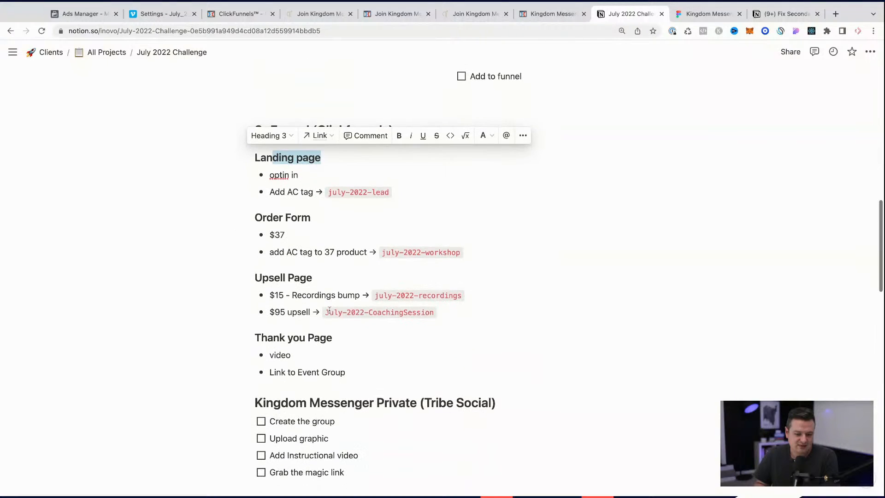
{"action": "scroll", "coordinate": [329, 310], "scroll_direction": "down", "scroll_amount": 3}
{"action": "scroll", "coordinate": [329, 310], "scroll_direction": "up", "scroll_amount": 12}
{"action": "left_click", "coordinate": [161, 295]}
{"action": "scroll", "coordinate": [161, 295], "scroll_direction": "up", "scroll_amount": 2}
{"action": "scroll", "coordinate": [161, 295], "scroll_direction": "down", "scroll_amount": 2}
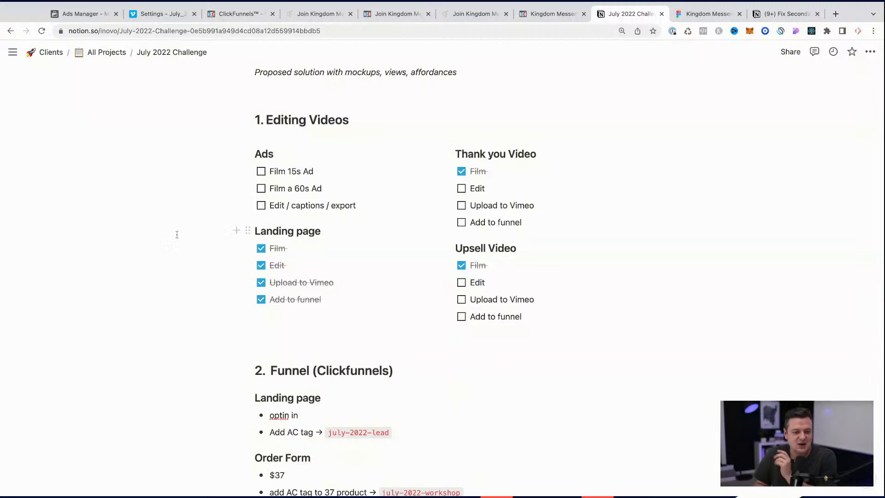
{"action": "key", "text": "super+Tab"}
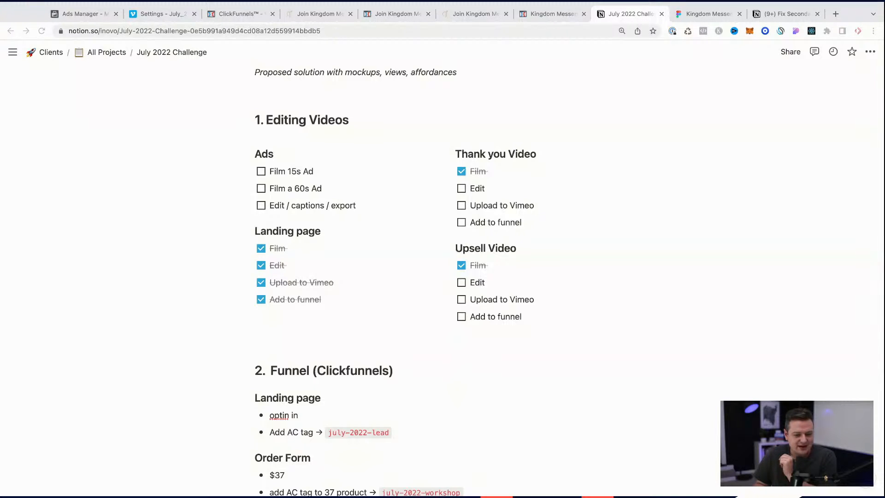
{"action": "key", "text": "super+Tab"}
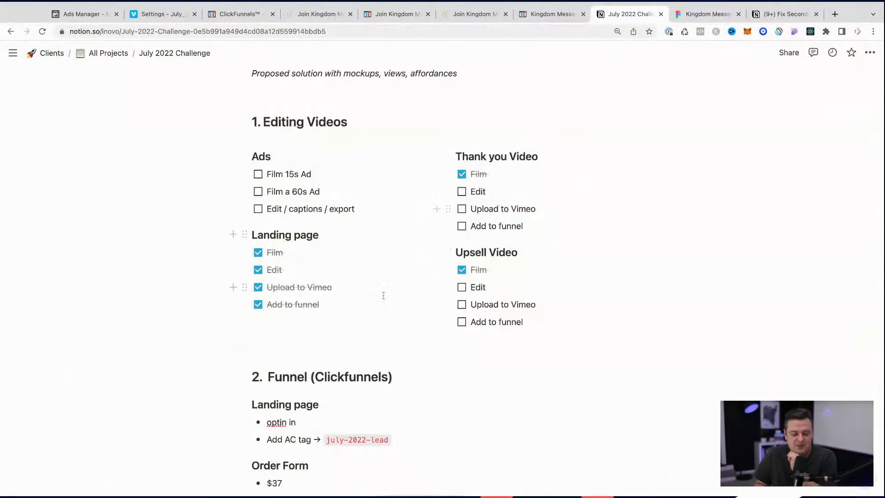
- Read through the Solution section's video checklists and the Clickfunnels landing page, order form and upsell requirements
{"action": "scroll", "coordinate": [383, 295], "scroll_direction": "down", "scroll_amount": 1}
{"action": "scroll", "coordinate": [383, 295], "scroll_direction": "down", "scroll_amount": 1}
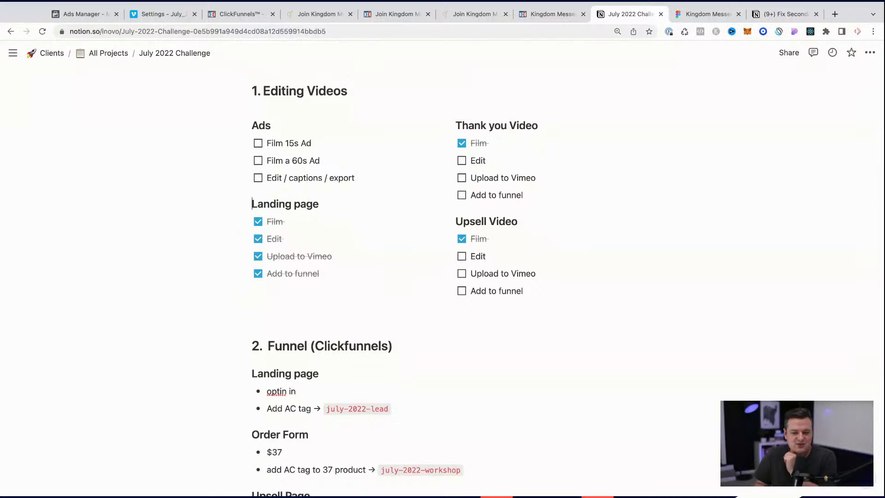
{"action": "scroll", "coordinate": [442, 276], "scroll_direction": "down", "scroll_amount": 1}
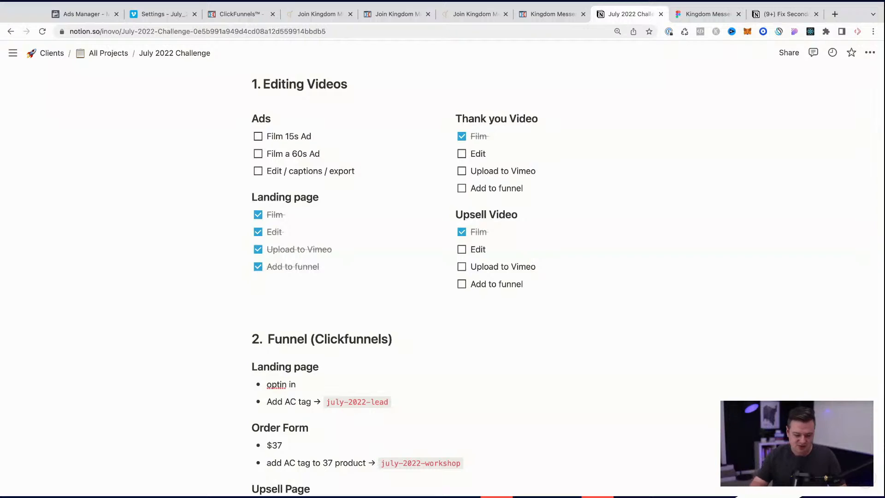
{"action": "scroll", "coordinate": [442, 276], "scroll_direction": "down", "scroll_amount": 3}
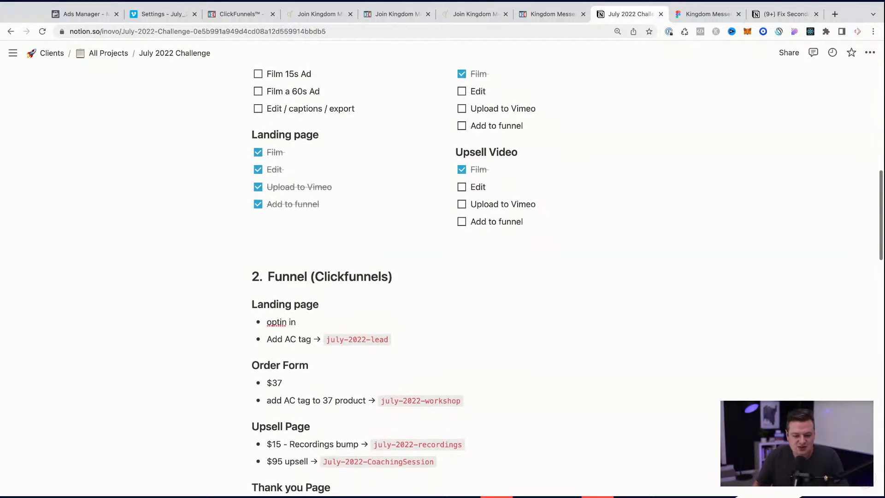
{"action": "scroll", "coordinate": [442, 277], "scroll_direction": "up", "scroll_amount": 6}
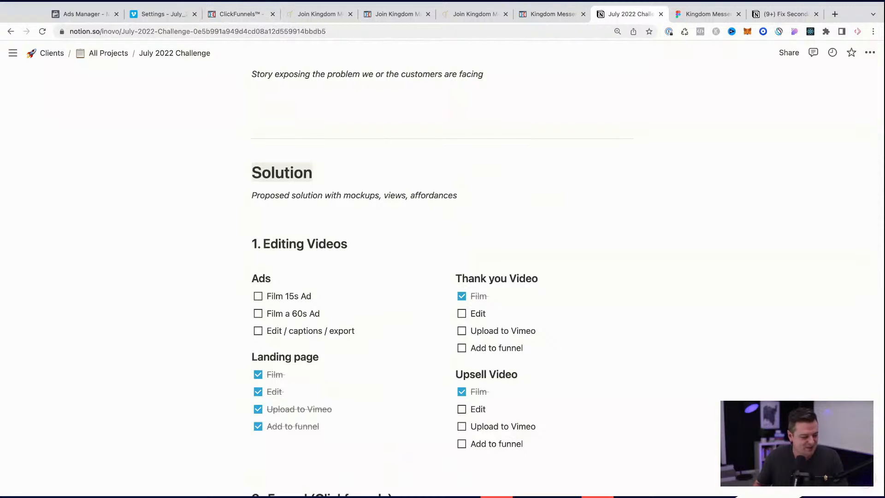
{"action": "left_click", "coordinate": [695, 182]}
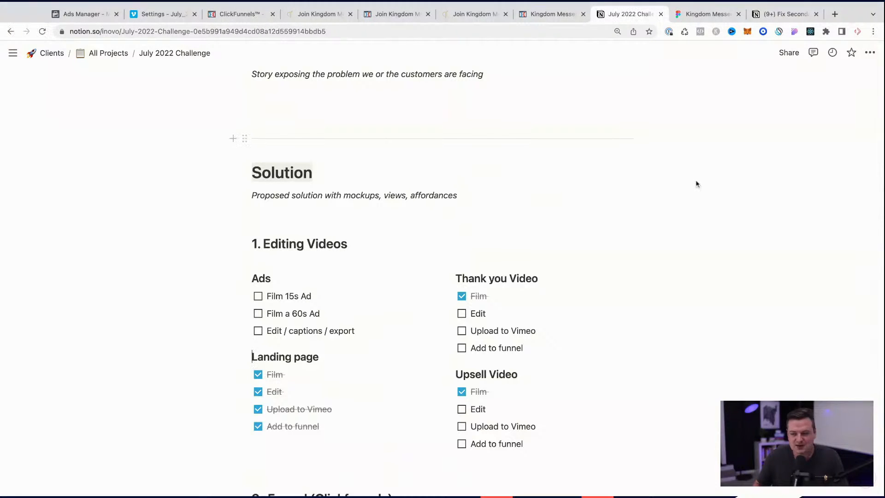
{"action": "scroll", "coordinate": [288, 367], "scroll_direction": "down", "scroll_amount": 4}
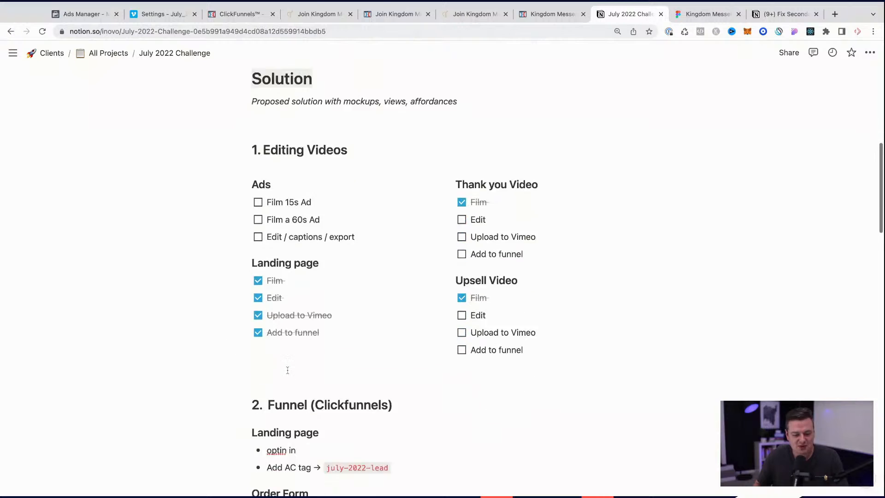
{"action": "scroll", "coordinate": [510, 257], "scroll_direction": "down", "scroll_amount": 2}
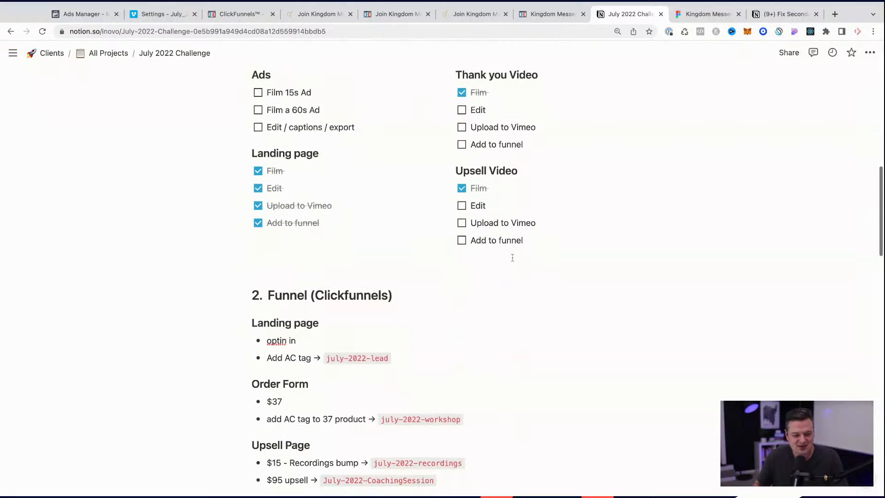
{"action": "scroll", "coordinate": [398, 362], "scroll_direction": "down", "scroll_amount": 1}
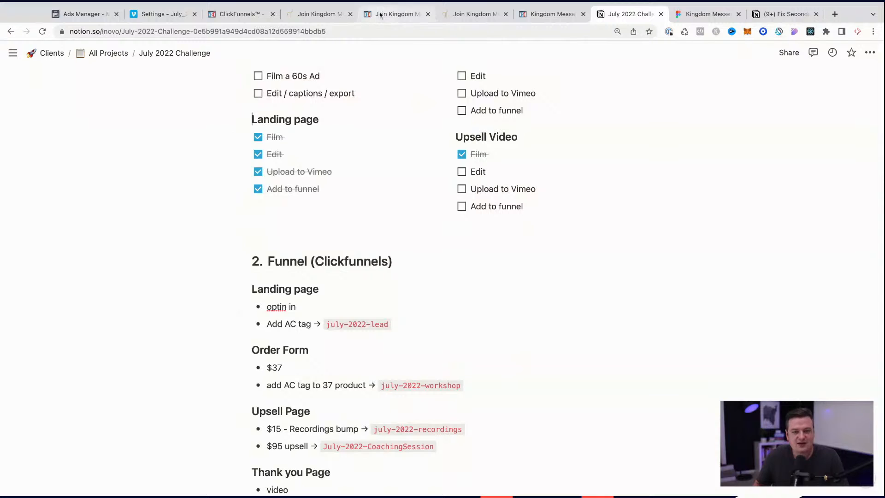
- Switch from the Notion plan to the ClickFunnels pages and close the unneeded ClickFunnels homepage
{"action": "left_click", "coordinate": [394, 14]}
{"action": "left_click", "coordinate": [486, 17]}
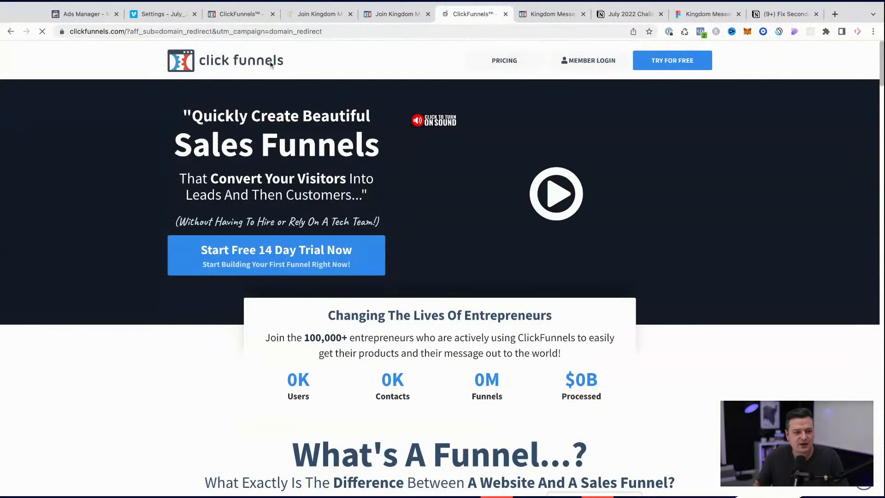
{"action": "left_click", "coordinate": [505, 14]}
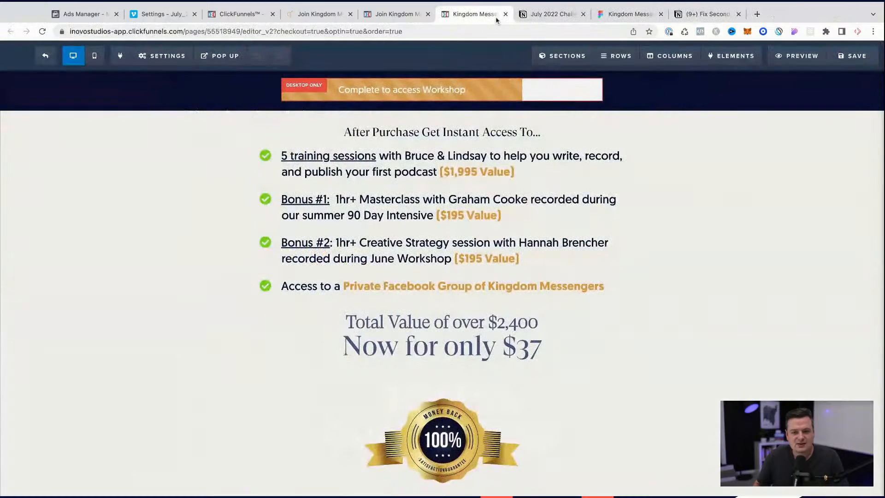
- Look over the live July 2022 landing page, dismissing its OnDemand access popup, and check the July22- Optin funnel step
{"action": "left_click", "coordinate": [322, 18]}
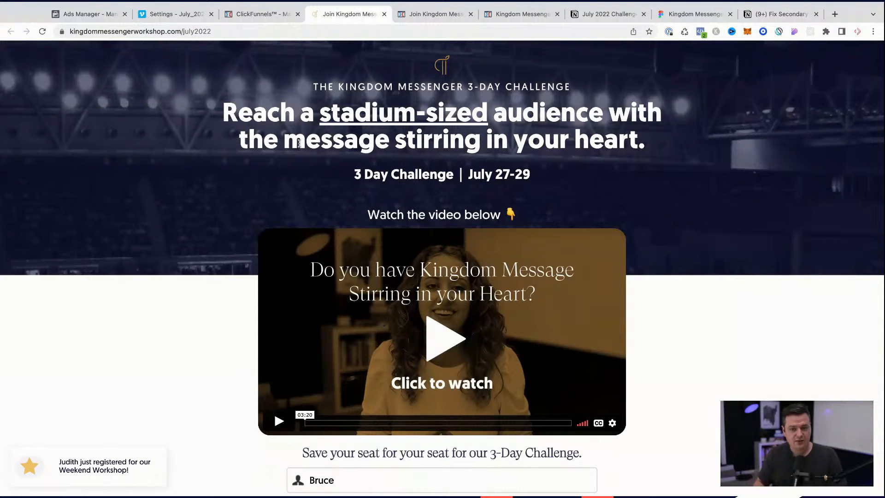
{"action": "scroll", "coordinate": [299, 143], "scroll_direction": "up", "scroll_amount": 2}
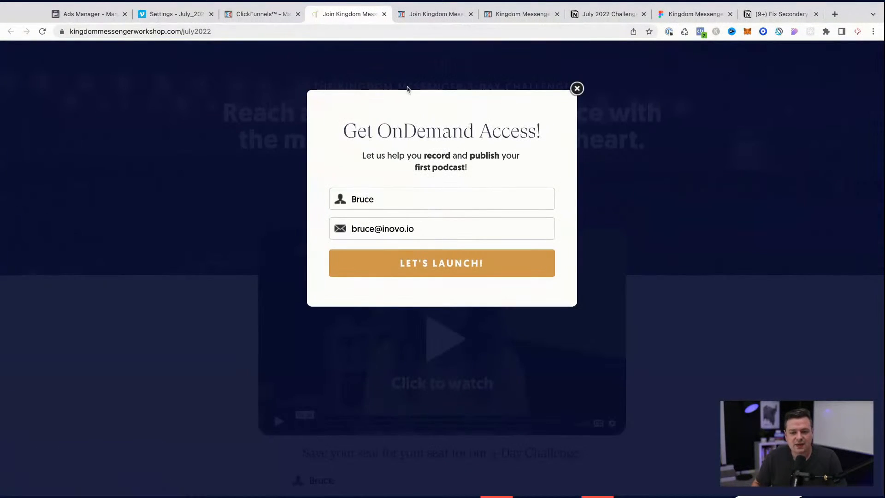
{"action": "left_click", "coordinate": [571, 87]}
{"action": "left_click", "coordinate": [273, 15]}
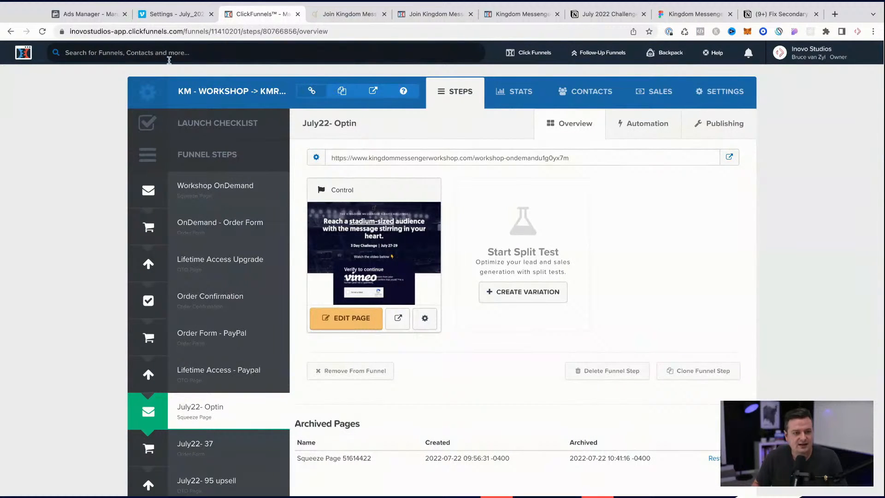
- Place the landing page editor directly beside the funnel steps page and bring it into view
{"action": "left_click", "coordinate": [432, 15]}
{"action": "left_click_drag", "start_coordinate": [432, 18], "coordinate": [340, 22]}
{"action": "left_click", "coordinate": [421, 17]}
{"action": "left_click", "coordinate": [358, 19]}
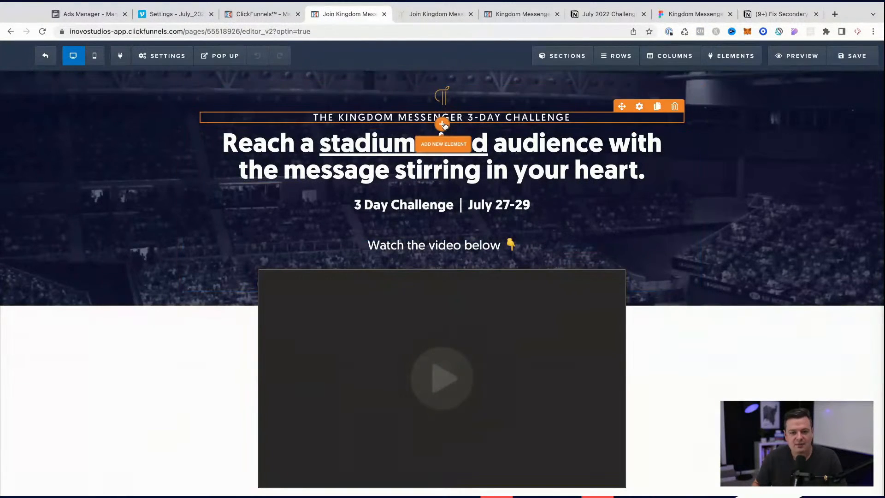
- Add a full-width section above the landing page's hero section and put a three-column row in it
{"action": "mouse_move", "coordinate": [216, 57]}
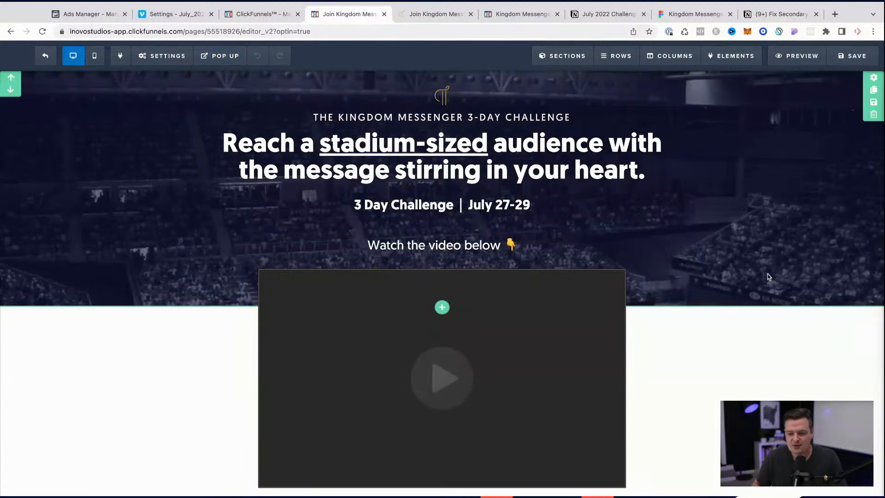
{"action": "scroll", "coordinate": [718, 307], "scroll_direction": "down", "scroll_amount": 6}
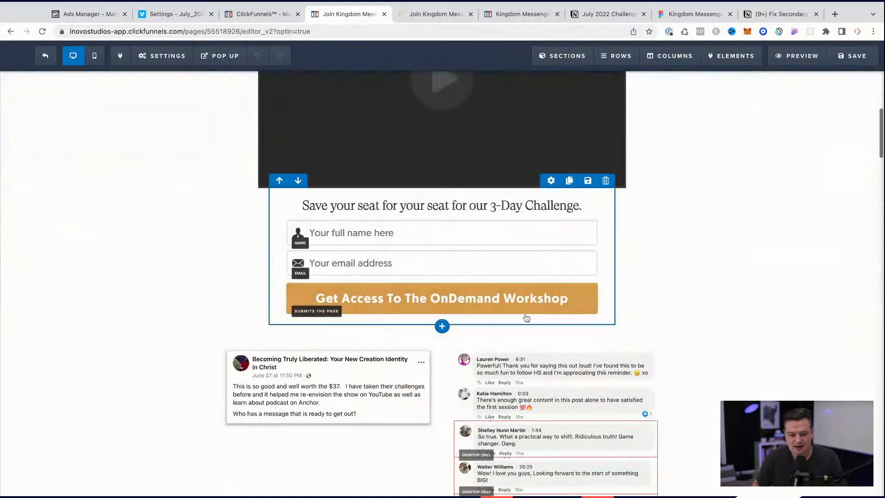
{"action": "scroll", "coordinate": [599, 304], "scroll_direction": "up", "scroll_amount": 7}
{"action": "mouse_move", "coordinate": [564, 55]}
{"action": "left_click", "coordinate": [558, 75]}
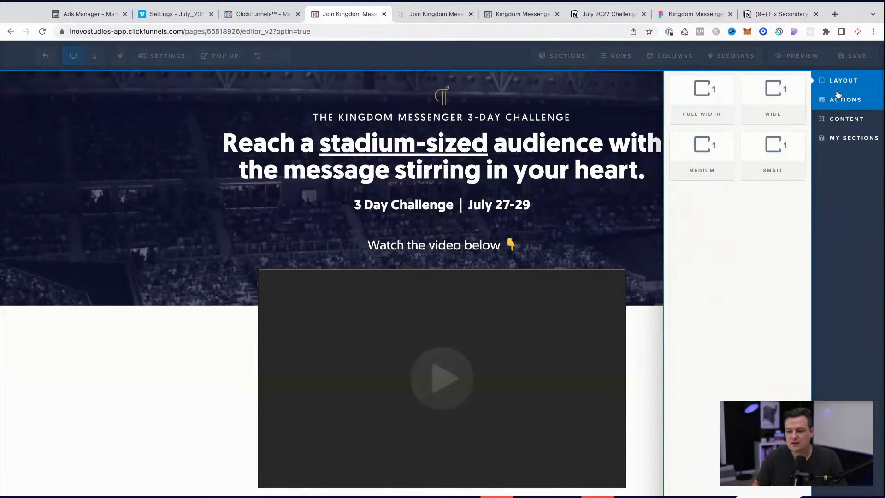
{"action": "left_click_drag", "start_coordinate": [719, 92], "coordinate": [460, 87]}
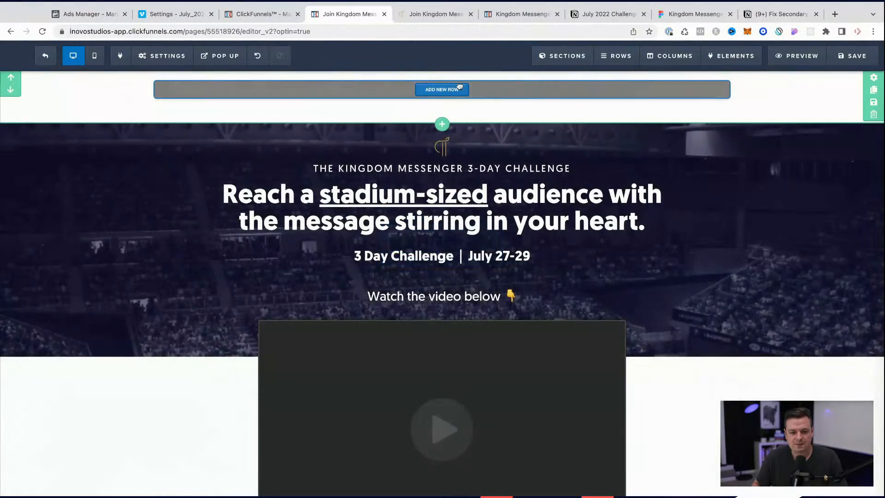
{"action": "left_click", "coordinate": [460, 90]}
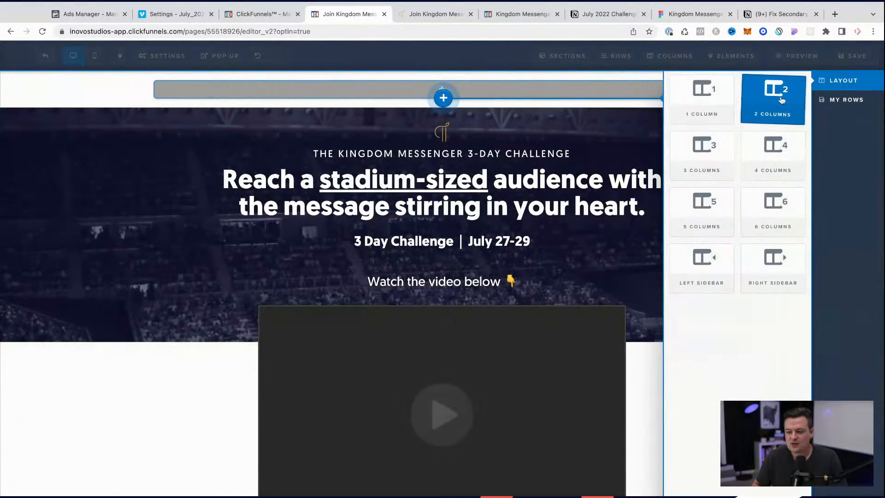
{"action": "left_click", "coordinate": [722, 154]}
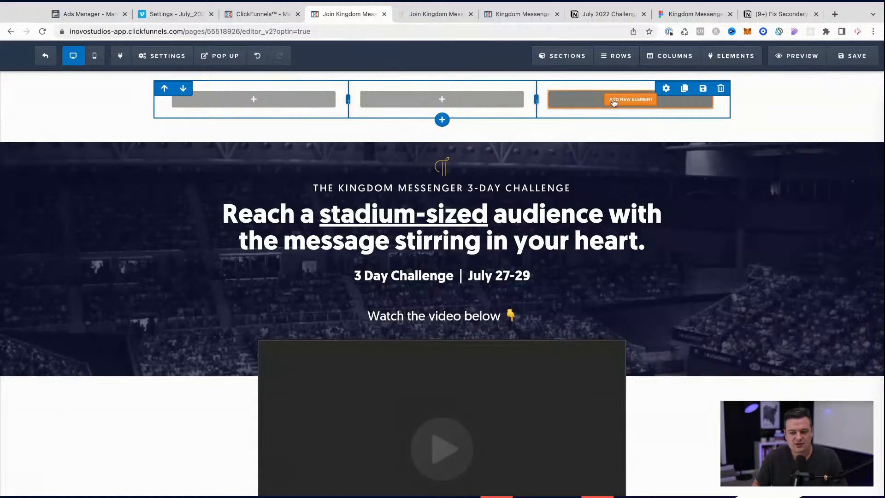
- Add a Date Countdown 2.0 element to the third column of the new row
{"action": "left_click", "coordinate": [613, 102]}
{"action": "scroll", "coordinate": [751, 300], "scroll_direction": "down", "scroll_amount": 10}
{"action": "scroll", "coordinate": [754, 344], "scroll_direction": "down", "scroll_amount": 4}
{"action": "left_click", "coordinate": [703, 306]}
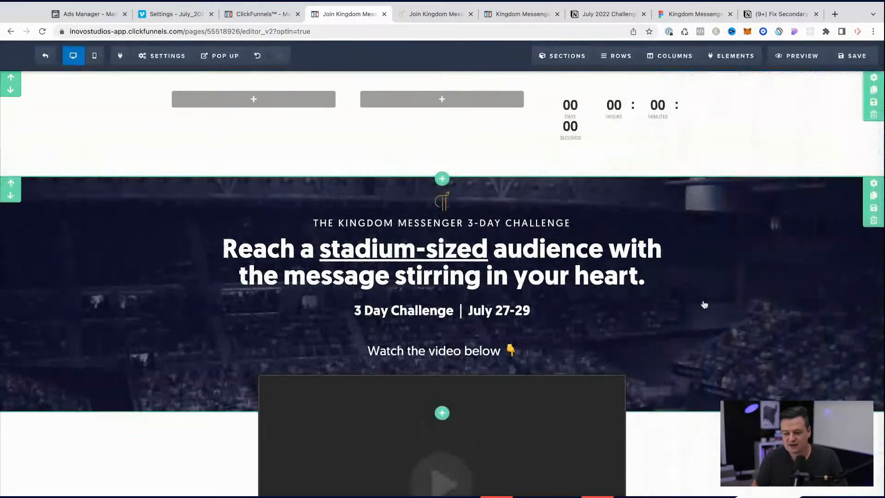
- Set the countdown's end date to 07/27/2022 and review its time unit display options
{"action": "left_click", "coordinate": [613, 111]}
{"action": "left_click", "coordinate": [828, 168]}
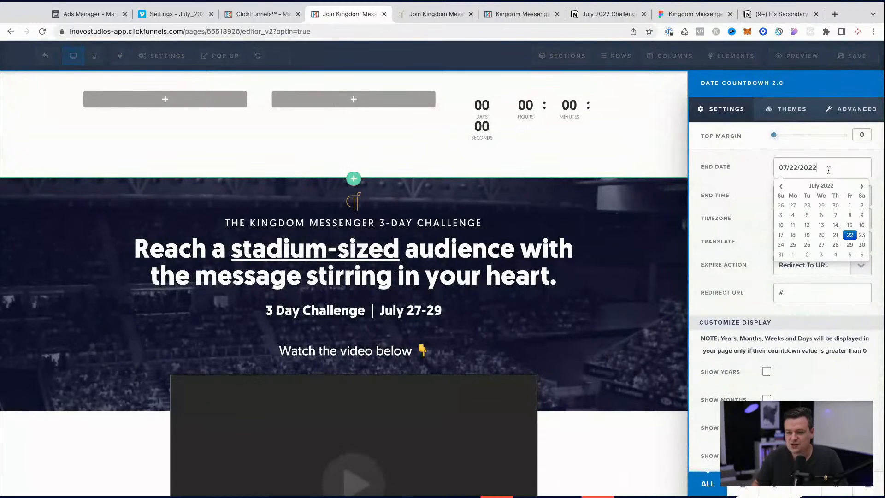
{"action": "left_click", "coordinate": [821, 246]}
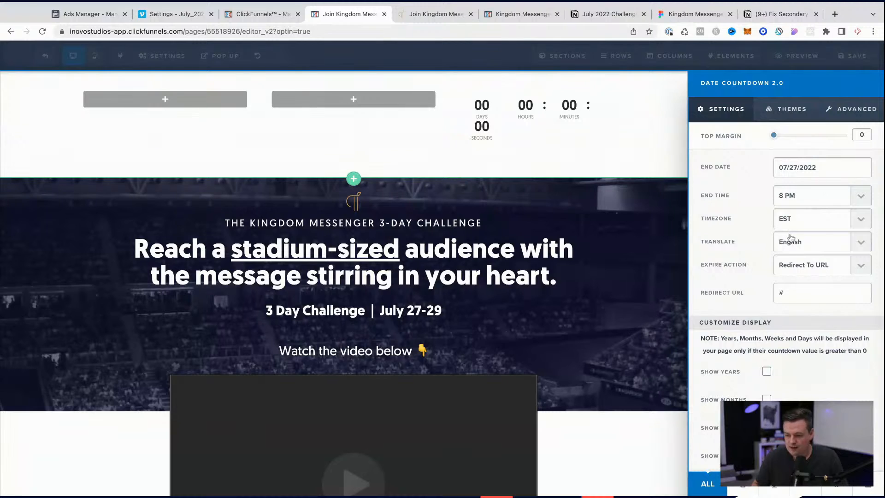
{"action": "scroll", "coordinate": [776, 302], "scroll_direction": "down", "scroll_amount": 5}
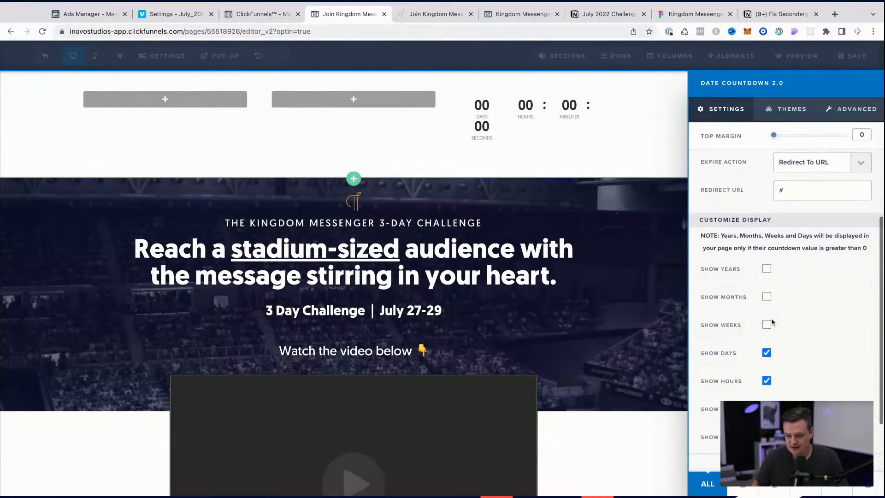
{"action": "scroll", "coordinate": [871, 338], "scroll_direction": "down", "scroll_amount": 3}
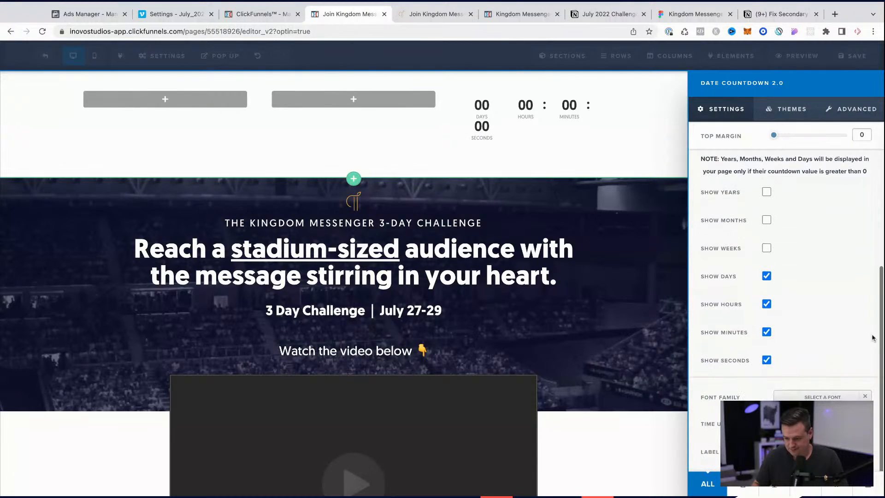
{"action": "scroll", "coordinate": [873, 338], "scroll_direction": "up", "scroll_amount": 4}
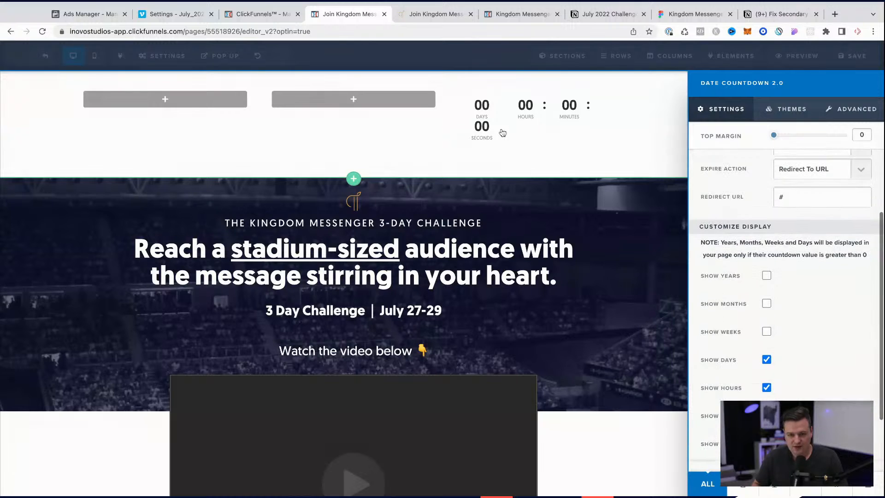
{"action": "left_click", "coordinate": [541, 176]}
- Move the countdown into the middle column and widen that column on both sides so all units fit on one line
{"action": "left_click_drag", "start_coordinate": [652, 99], "coordinate": [418, 107]}
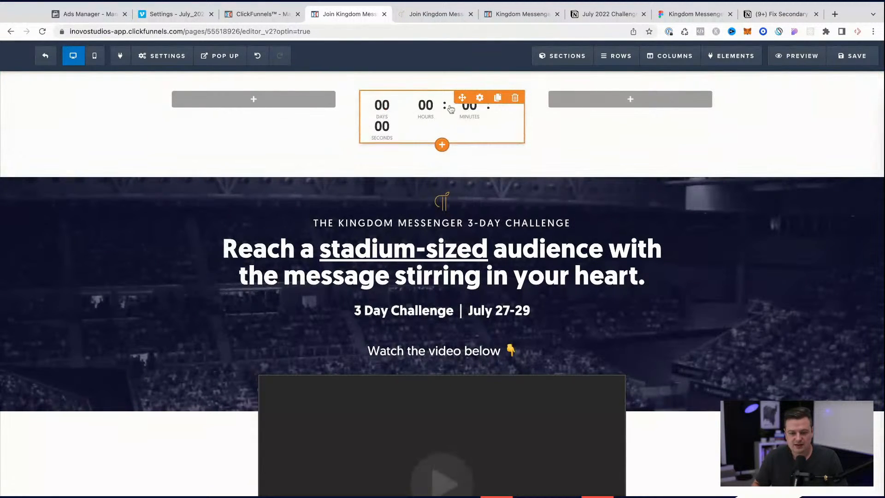
{"action": "left_click_drag", "start_coordinate": [537, 119], "coordinate": [538, 119]}
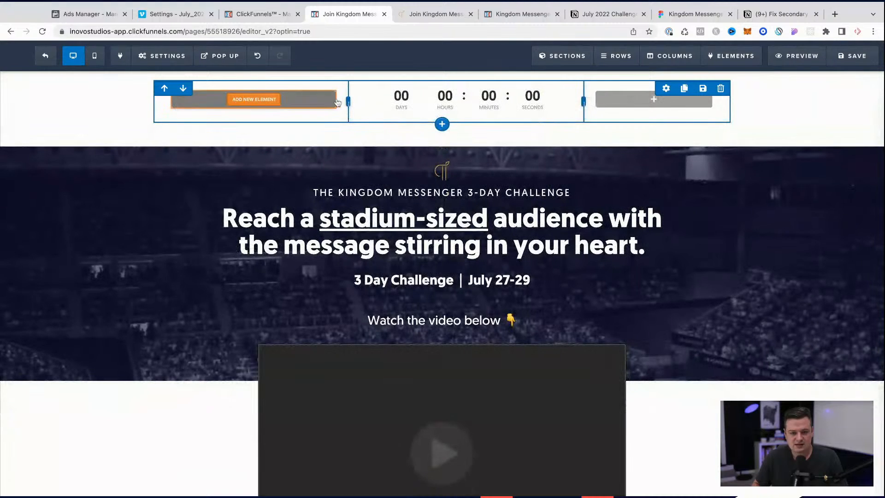
{"action": "left_click_drag", "start_coordinate": [349, 100], "coordinate": [347, 99]}
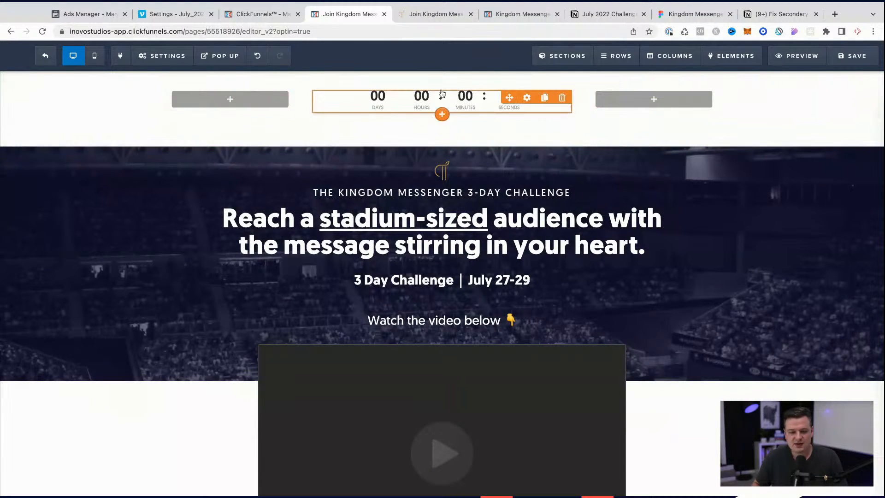
- Add a paragraph element to the row's first column with the text "Challenge Starts in..."
{"action": "left_click", "coordinate": [443, 114]}
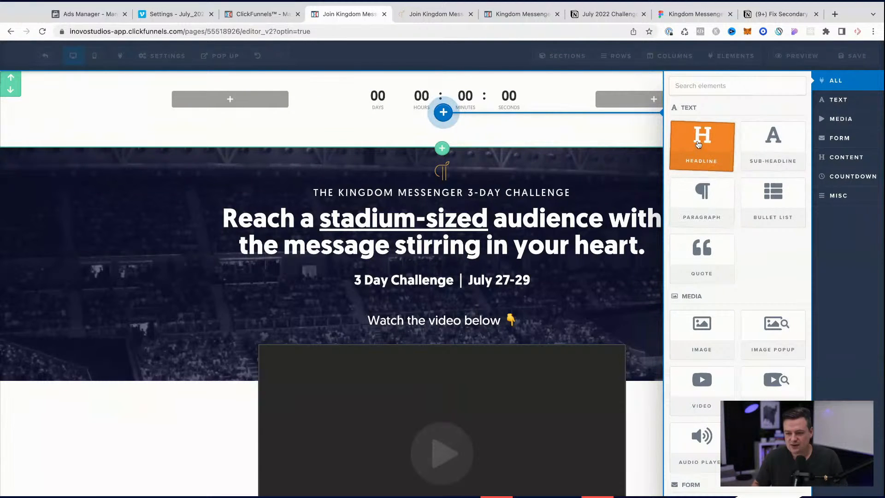
{"action": "left_click", "coordinate": [701, 202]}
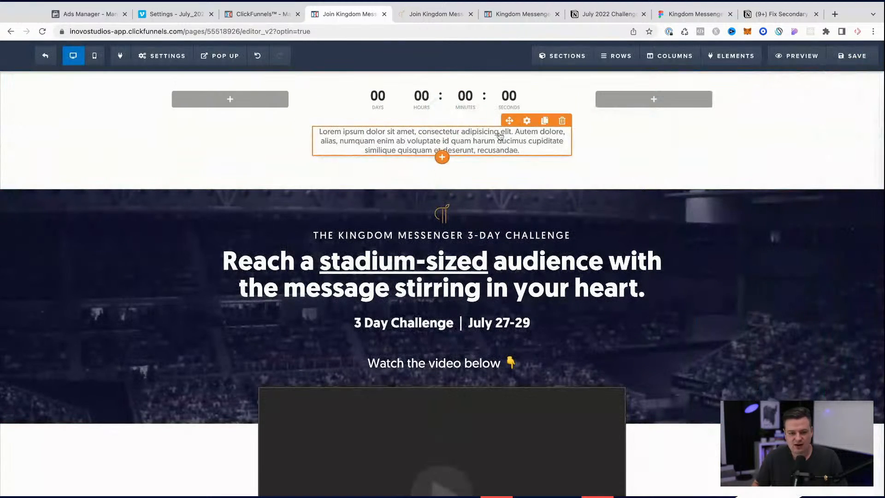
{"action": "left_click_drag", "start_coordinate": [507, 122], "coordinate": [239, 114]}
{"action": "double_click", "coordinate": [239, 113]}
{"action": "key", "text": "super+a"}
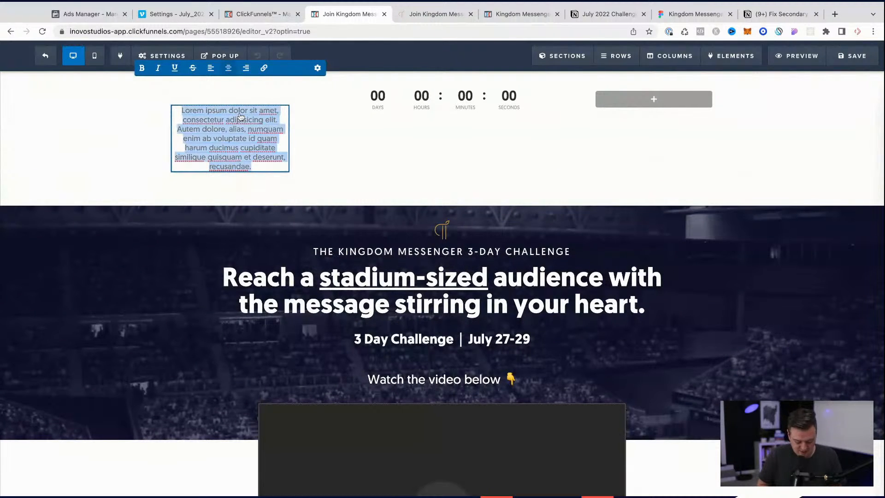
{"action": "type", "text": "Challenge Starts in..."}
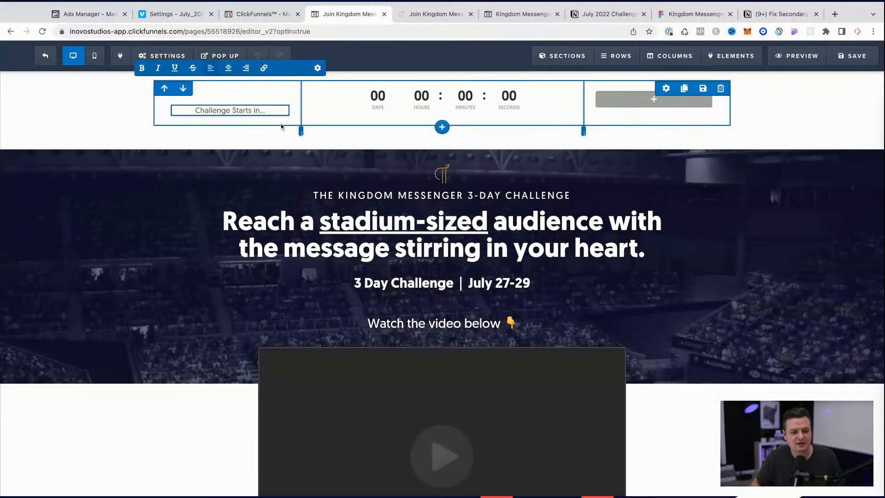
- Move the "Challenge Starts in..." paragraph above the countdown in the middle column
{"action": "left_click", "coordinate": [281, 126]}
{"action": "mouse_move", "coordinate": [268, 114]}
{"action": "left_click_drag", "start_coordinate": [227, 99], "coordinate": [458, 94]}
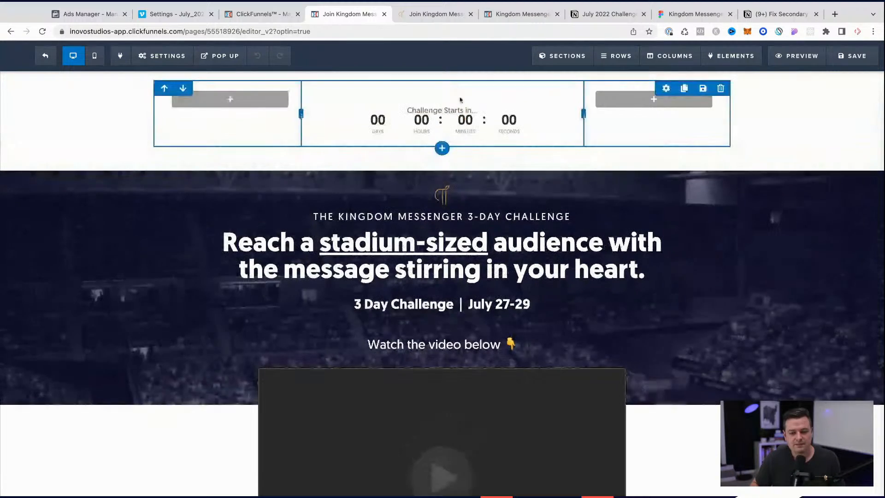
- Try dark navy as the countdown section's background color, then set it to the recently used golden orange
{"action": "left_click", "coordinate": [873, 80]}
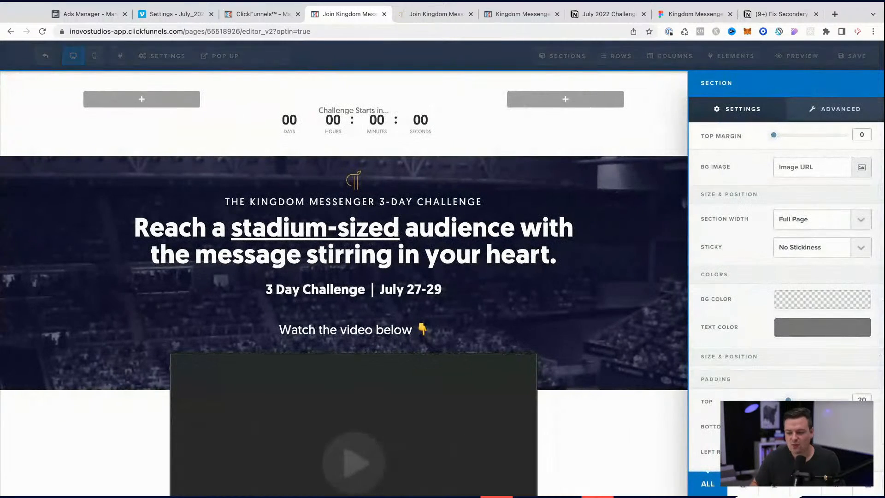
{"action": "left_click", "coordinate": [799, 300]}
{"action": "left_click", "coordinate": [752, 374]}
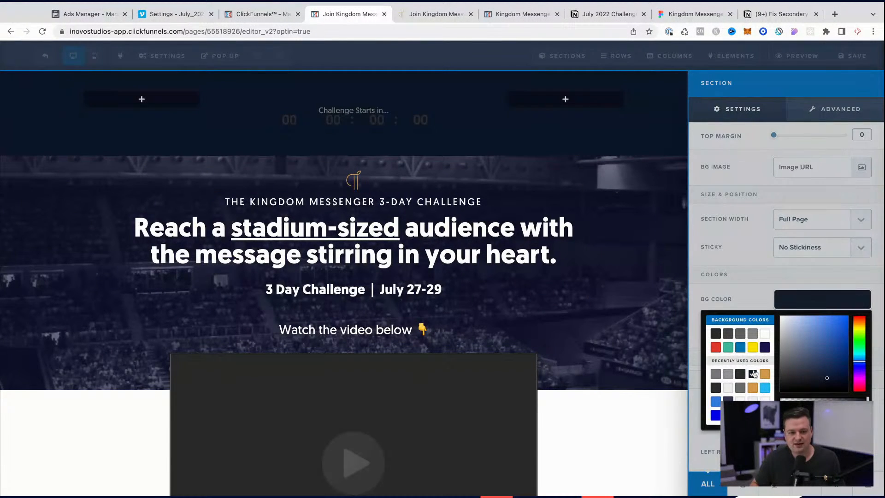
{"action": "left_click", "coordinate": [764, 374]}
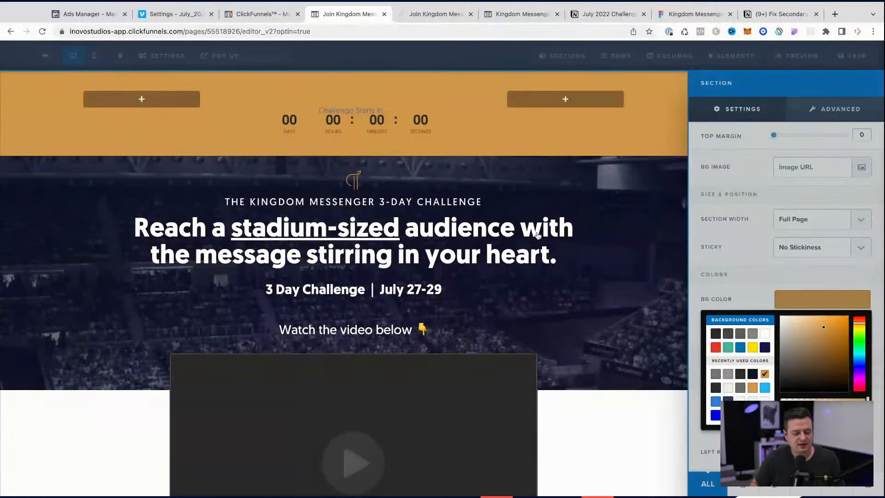
{"action": "left_click", "coordinate": [560, 239]}
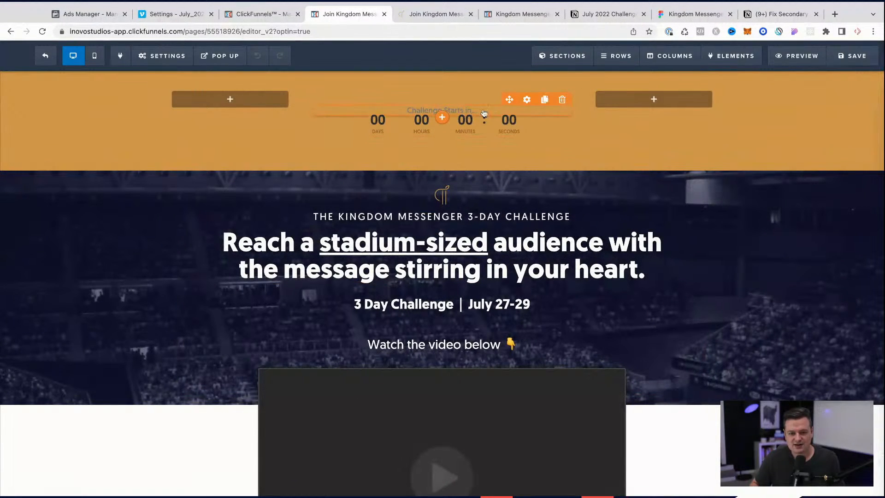
- Set the "Challenge Starts in..." paragraph's text color to white (#ffffff)
{"action": "left_click", "coordinate": [526, 100]}
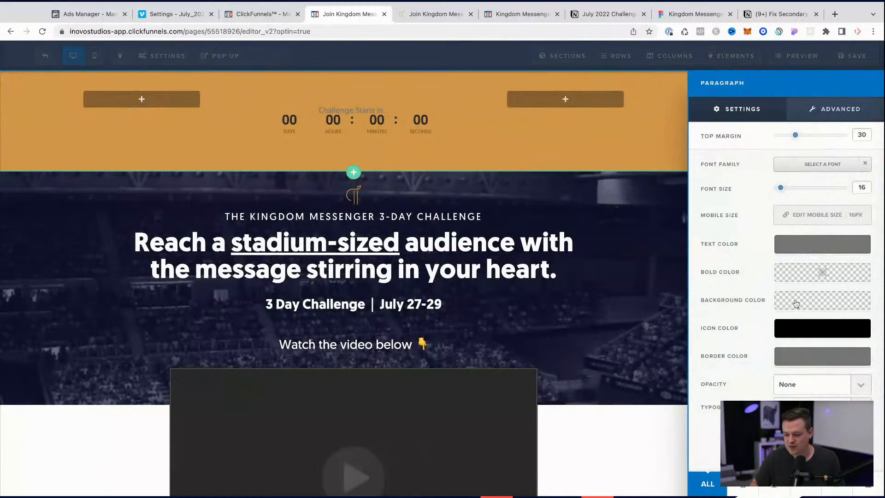
{"action": "left_click", "coordinate": [789, 257]}
{"action": "left_click", "coordinate": [764, 278]}
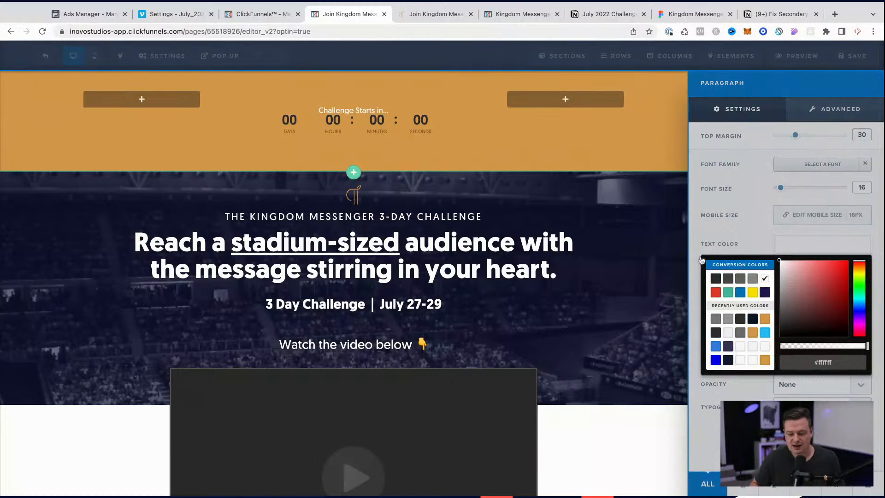
{"action": "left_click", "coordinate": [507, 232]}
- Change the countdown's digits to white and set its top margin to 10
{"action": "left_click", "coordinate": [533, 110]}
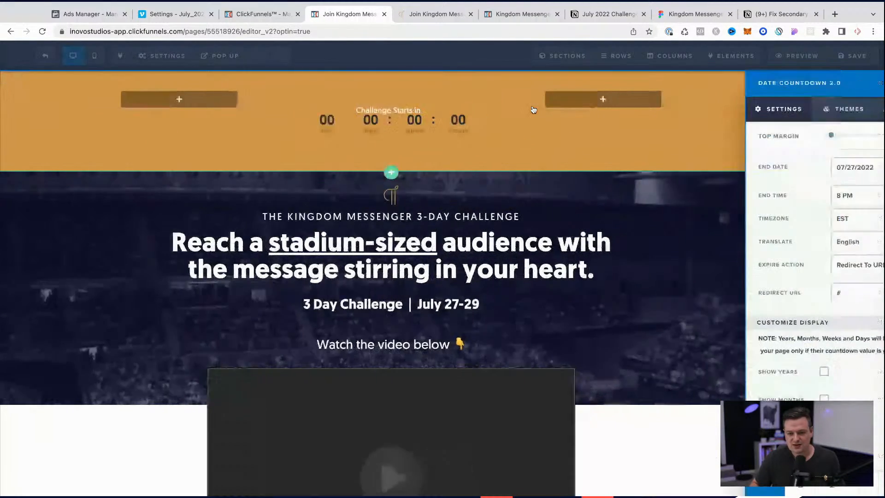
{"action": "scroll", "coordinate": [814, 374], "scroll_direction": "down", "scroll_amount": 4}
{"action": "left_click", "coordinate": [790, 423]}
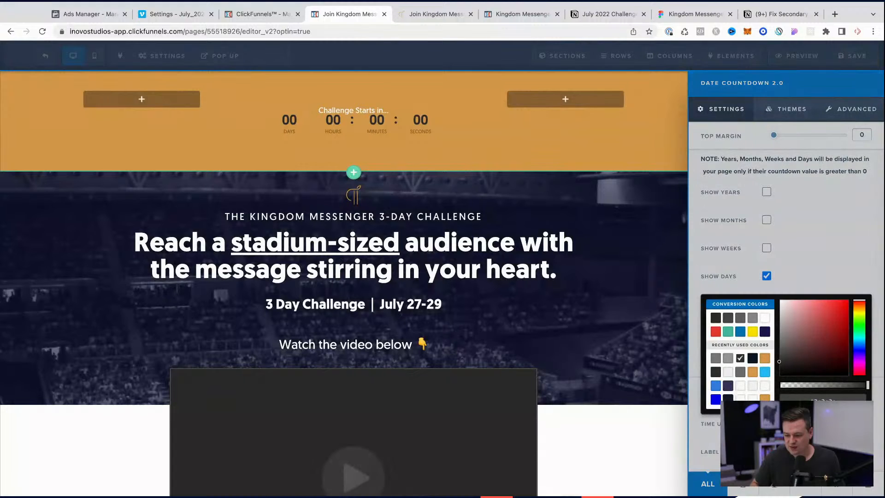
{"action": "left_click", "coordinate": [763, 319]}
{"action": "left_click", "coordinate": [818, 249]}
{"action": "scroll", "coordinate": [794, 198], "scroll_direction": "up", "scroll_amount": 4}
{"action": "left_click_drag", "start_coordinate": [774, 136], "coordinate": [781, 136]}
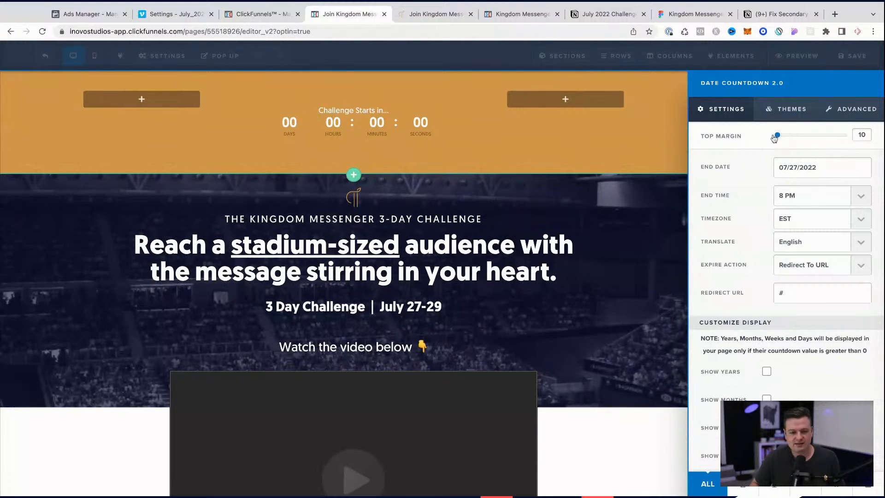
- Increase the countdown's top margin slightly and set the "Challenge Starts in..." paragraph's top margin to 0
{"action": "key", "text": "Right"}
{"action": "key", "text": "Right"}
{"action": "key", "text": "Right"}
{"action": "left_click", "coordinate": [599, 103]}
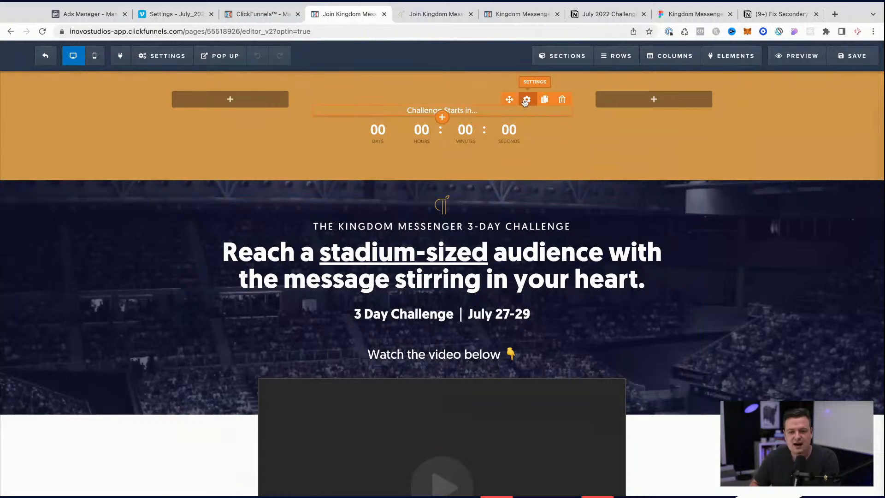
{"action": "left_click", "coordinate": [527, 100]}
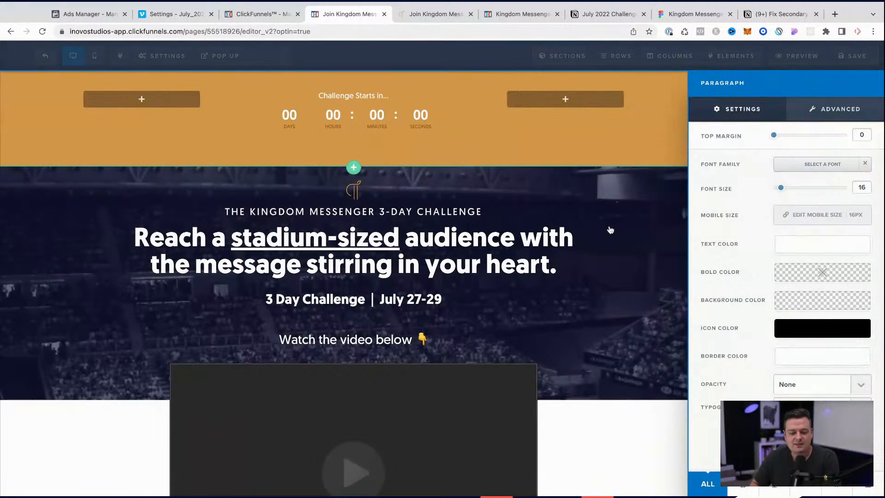
{"action": "left_click", "coordinate": [610, 230]}
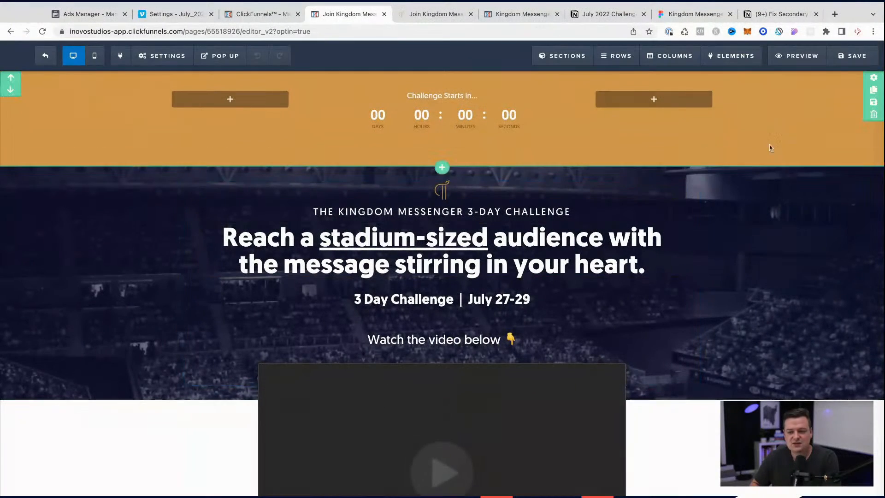
- Set the countdown section's top padding to 0 and the countdown's top margin to 5
{"action": "left_click", "coordinate": [861, 85]}
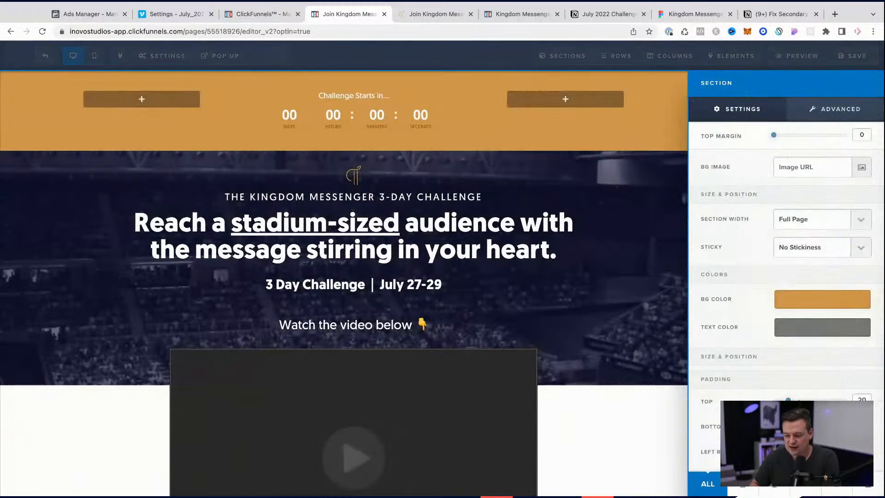
{"action": "left_click_drag", "start_coordinate": [788, 401], "coordinate": [773, 401]}
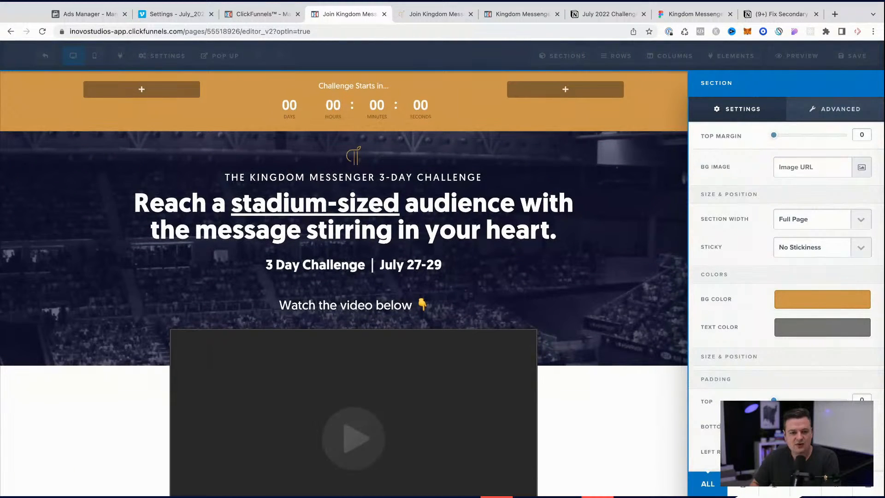
{"action": "left_click", "coordinate": [596, 184]}
{"action": "left_click", "coordinate": [526, 94]}
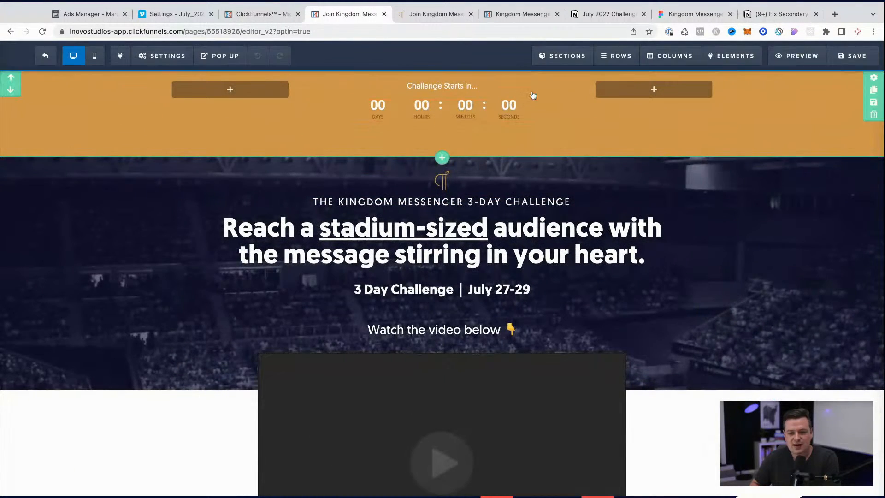
{"action": "left_click_drag", "start_coordinate": [788, 137], "coordinate": [776, 136]}
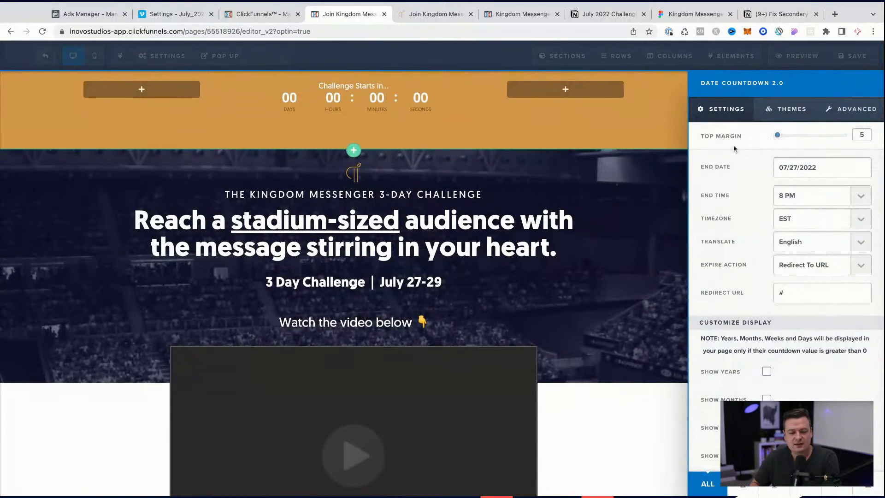
{"action": "left_click", "coordinate": [597, 196]}
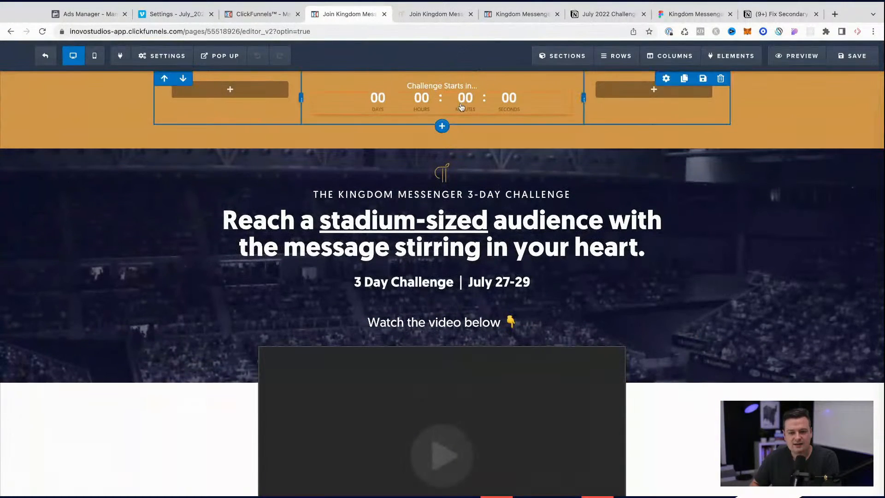
- Add a two-column row below the countdown row, placing "Challenge Starts in..." in its left column and the countdown in its right
{"action": "mouse_move", "coordinate": [462, 107]}
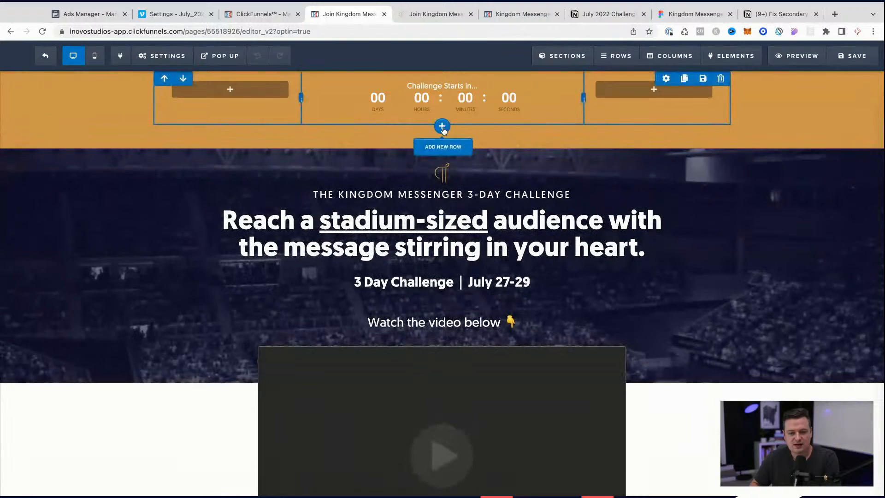
{"action": "left_click", "coordinate": [443, 145]}
{"action": "left_click", "coordinate": [757, 100]}
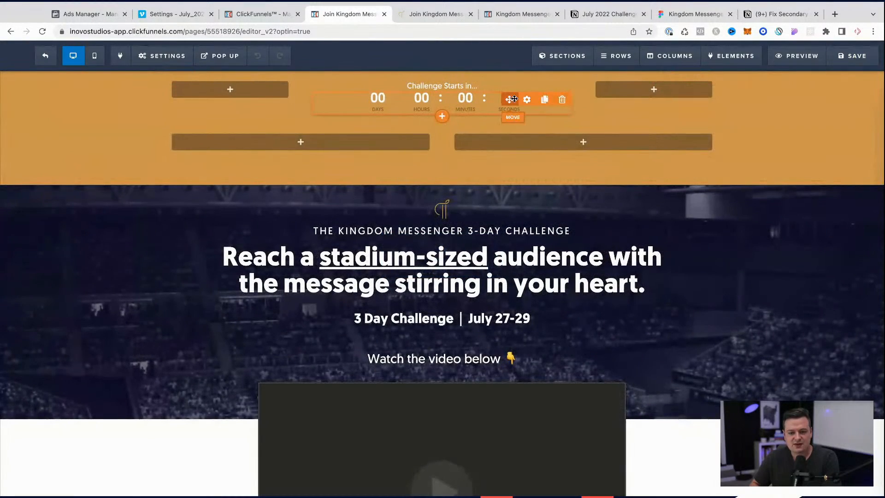
{"action": "left_click_drag", "start_coordinate": [513, 99], "coordinate": [533, 152]}
{"action": "left_click_drag", "start_coordinate": [510, 87], "coordinate": [354, 154]}
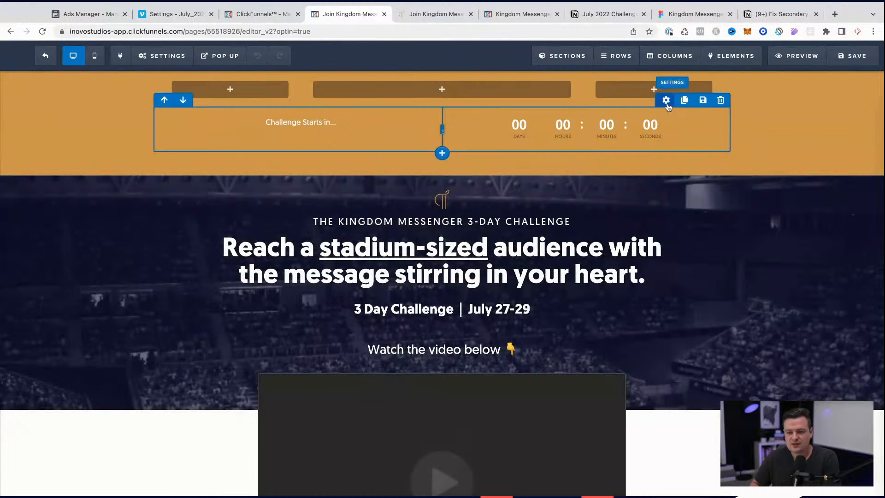
- Set the two-column row's width to 75% and delete the empty three-column row above it
{"action": "left_click", "coordinate": [668, 97]}
{"action": "key", "text": "Left"}
{"action": "key", "text": "Left"}
{"action": "key", "text": "Left"}
{"action": "key", "text": "Left"}
{"action": "key", "text": "Left"}
{"action": "key", "text": "Left"}
{"action": "key", "text": "Right"}
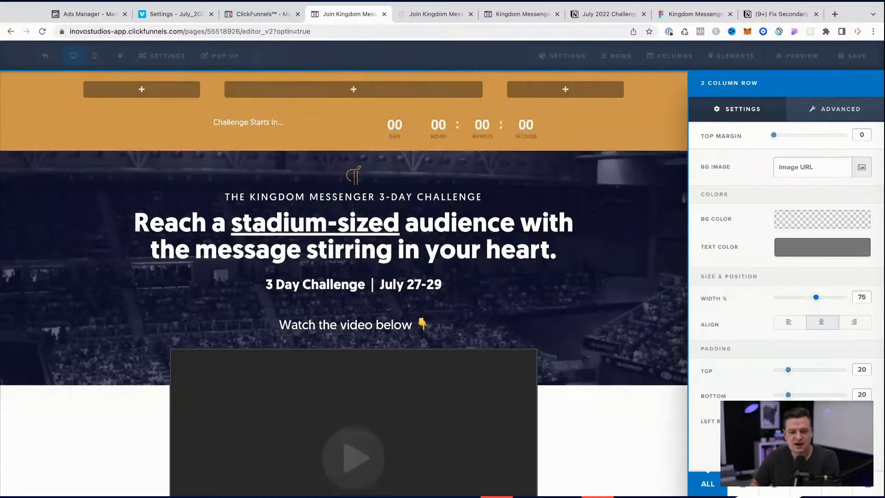
{"action": "left_click", "coordinate": [530, 185]}
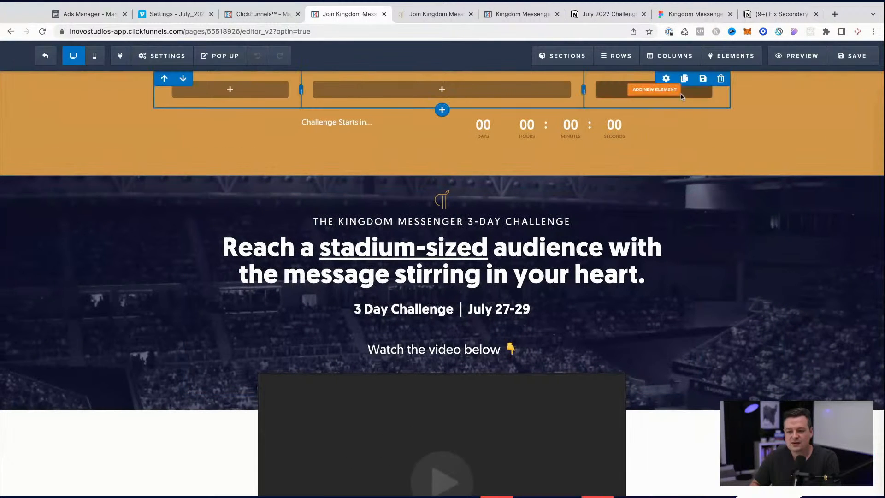
{"action": "left_click", "coordinate": [552, 97]}
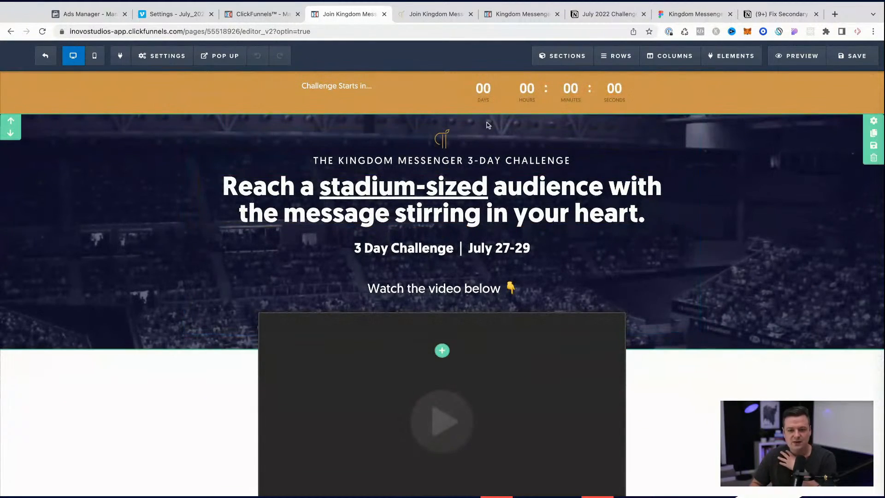
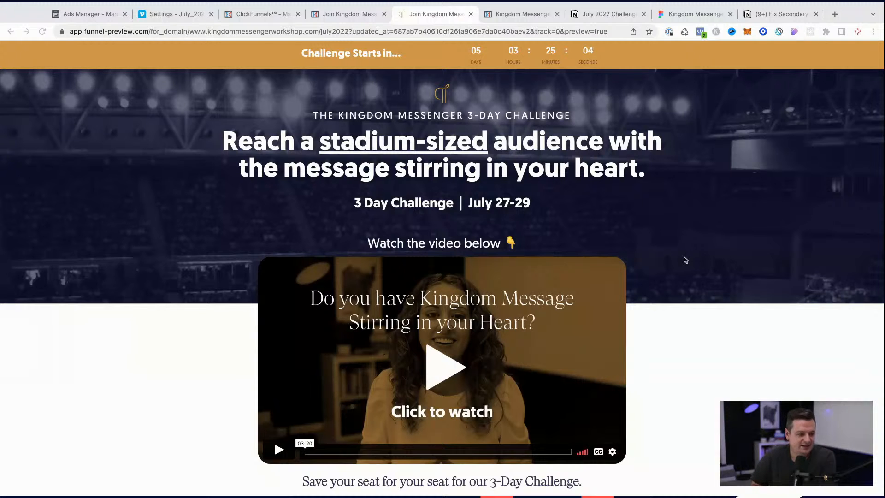
- Examine how the countdown banner behaves in the landing page preview while scrolling through the page
{"action": "scroll", "coordinate": [558, 229], "scroll_direction": "down", "scroll_amount": 1}
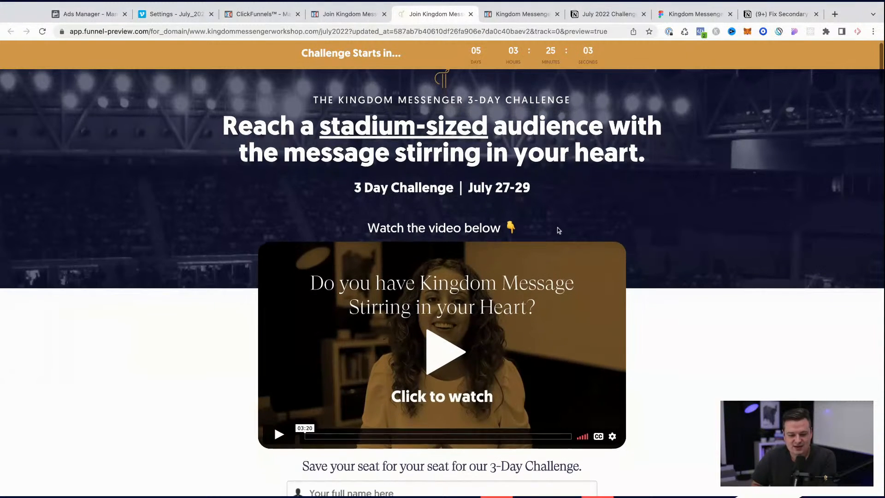
{"action": "scroll", "coordinate": [558, 229], "scroll_direction": "down", "scroll_amount": 3}
{"action": "scroll", "coordinate": [557, 230], "scroll_direction": "up", "scroll_amount": 3}
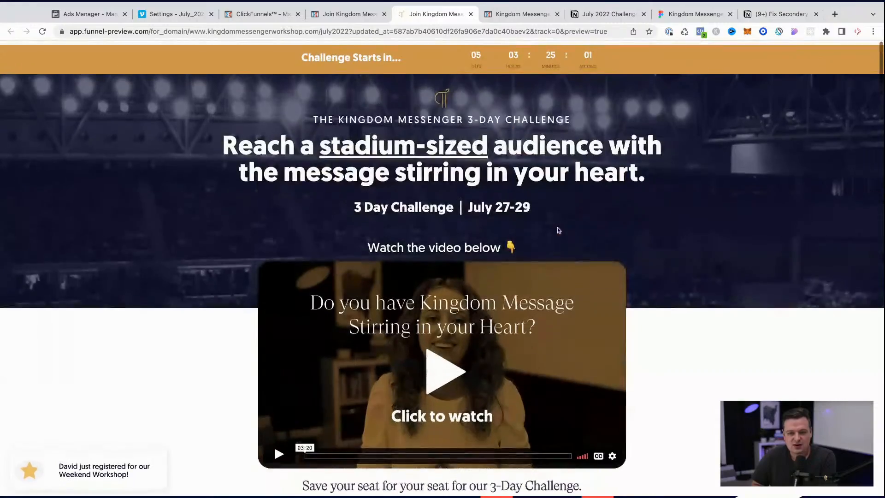
{"action": "scroll", "coordinate": [541, 114], "scroll_direction": "down", "scroll_amount": 1}
{"action": "scroll", "coordinate": [542, 114], "scroll_direction": "down", "scroll_amount": 1}
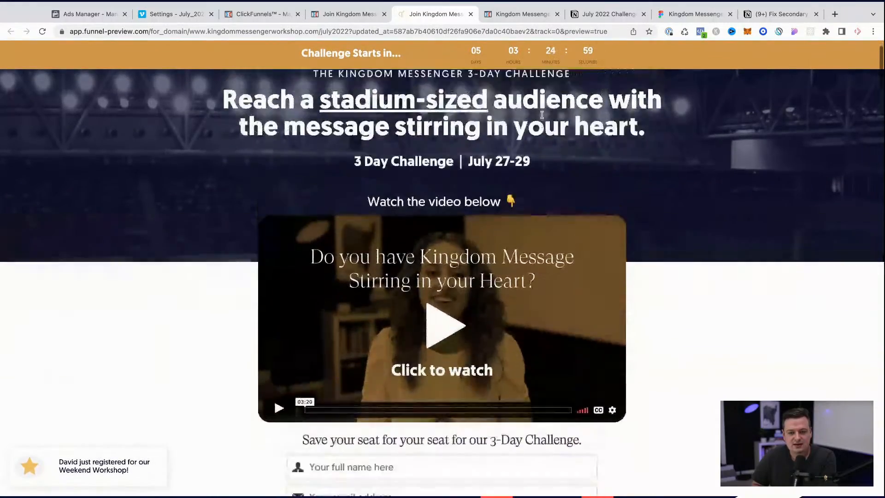
{"action": "scroll", "coordinate": [539, 116], "scroll_direction": "up", "scroll_amount": 1}
{"action": "scroll", "coordinate": [526, 117], "scroll_direction": "down", "scroll_amount": 5}
{"action": "scroll", "coordinate": [526, 117], "scroll_direction": "up", "scroll_amount": 5}
{"action": "scroll", "coordinate": [525, 117], "scroll_direction": "down", "scroll_amount": 8}
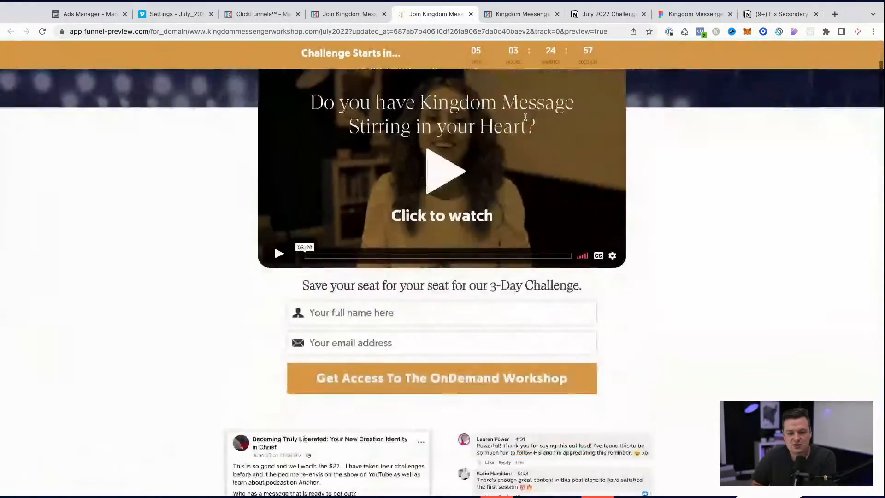
{"action": "scroll", "coordinate": [525, 117], "scroll_direction": "up", "scroll_amount": 8}
- Return to the landing page editor and switch the page to mobile view
{"action": "left_click", "coordinate": [348, 13]}
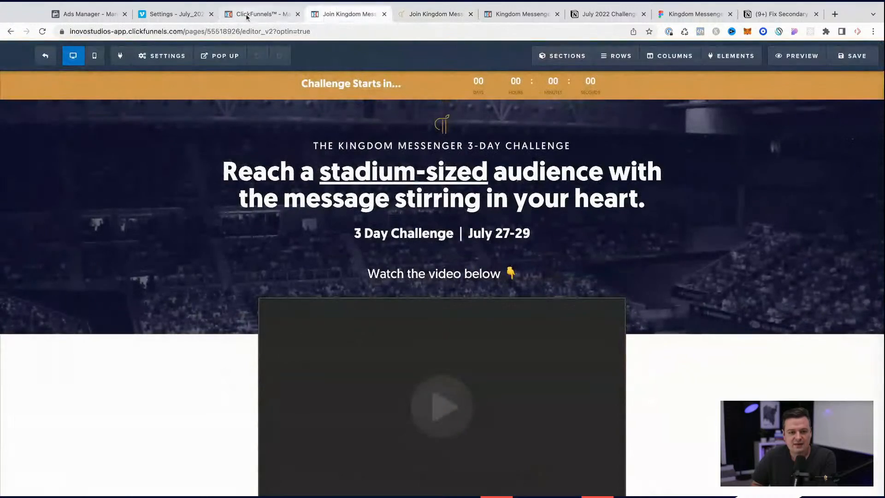
{"action": "left_click", "coordinate": [260, 14]}
{"action": "left_click", "coordinate": [349, 14]}
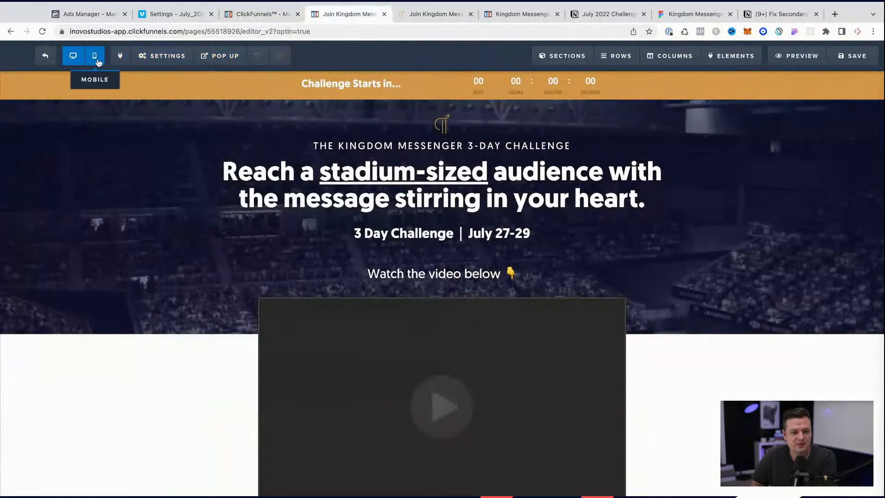
{"action": "left_click", "coordinate": [95, 56]}
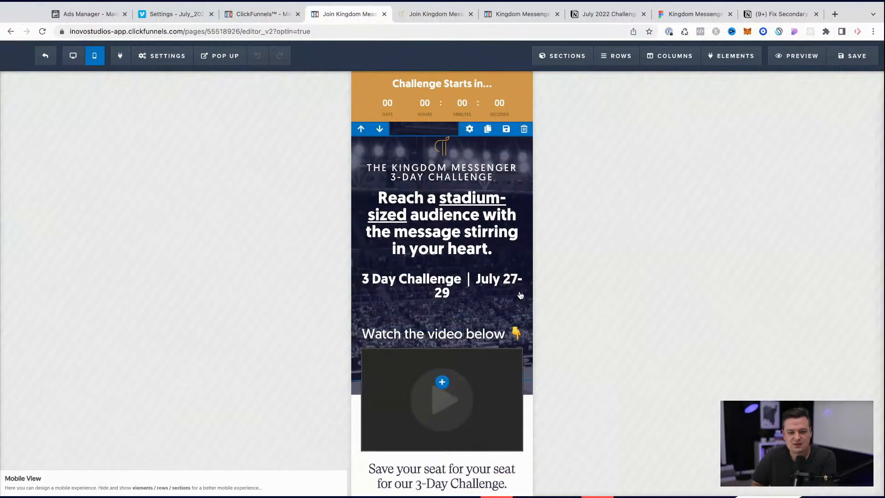
- Open the browser's developer tools on the page preview and narrow the page to mobile width to inspect its layout
{"action": "left_click", "coordinate": [407, 7]}
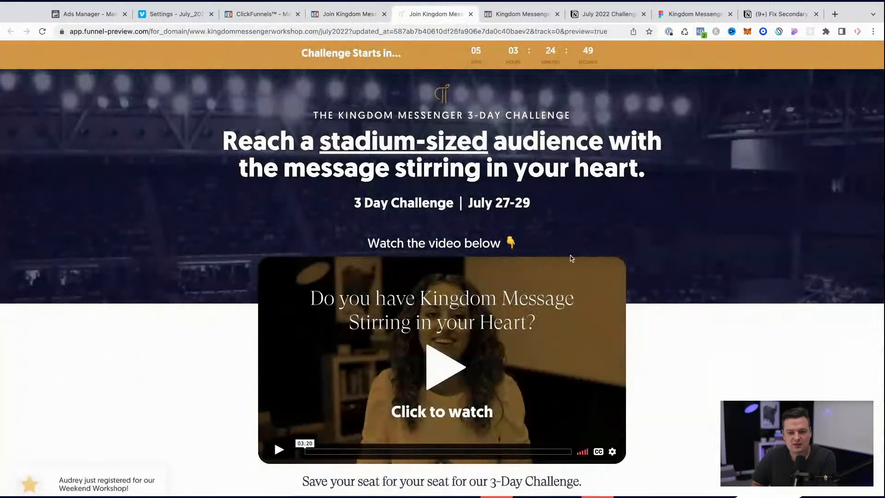
{"action": "key", "text": "super+shift+c"}
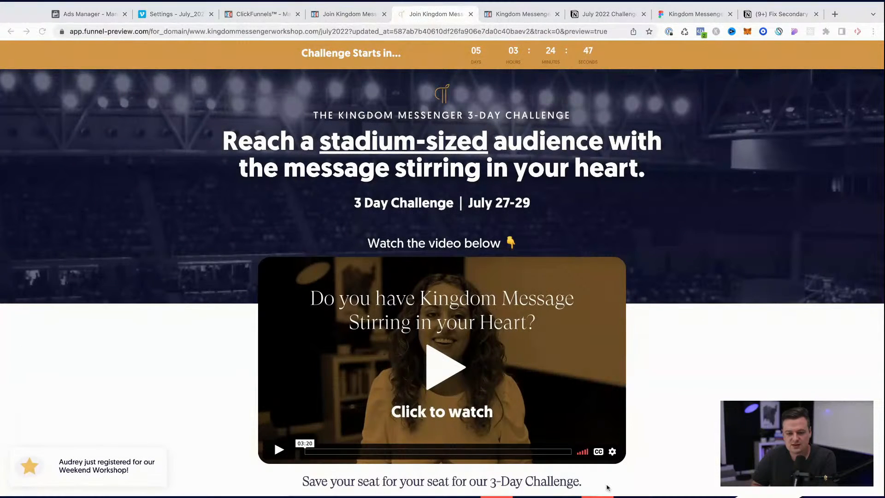
{"action": "left_click", "coordinate": [494, 354]}
{"action": "left_click_drag", "start_coordinate": [311, 172], "coordinate": [662, 172]}
{"action": "scroll", "coordinate": [785, 173], "scroll_direction": "down", "scroll_amount": 10}
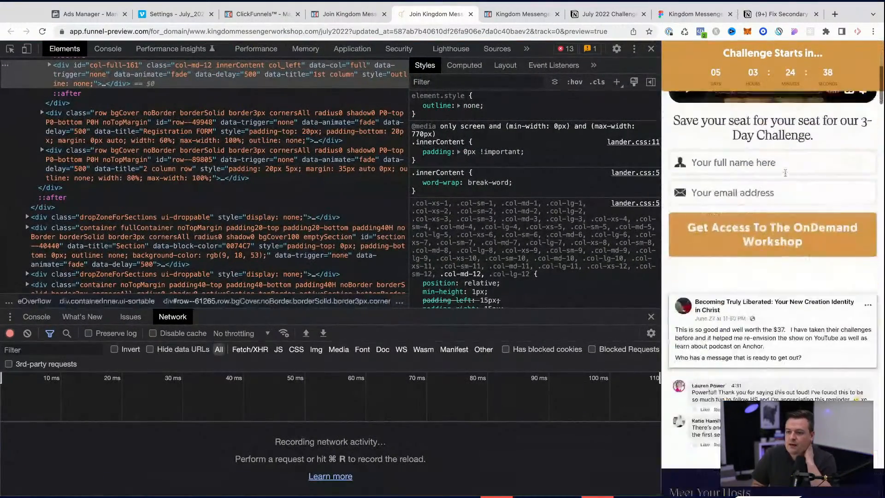
{"action": "scroll", "coordinate": [785, 174], "scroll_direction": "up", "scroll_amount": 10}
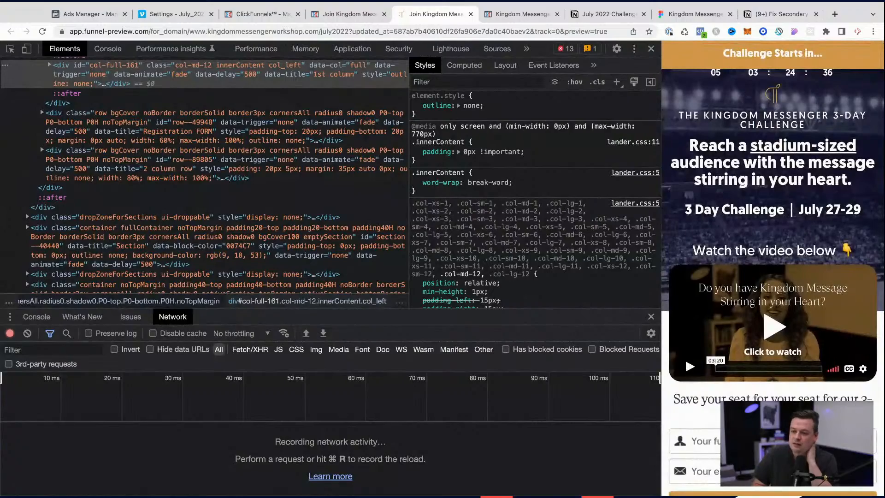
- Reload the narrowed preview and examine the countdown banner while scrolling the mobile layout
{"action": "key", "text": "super+r"}
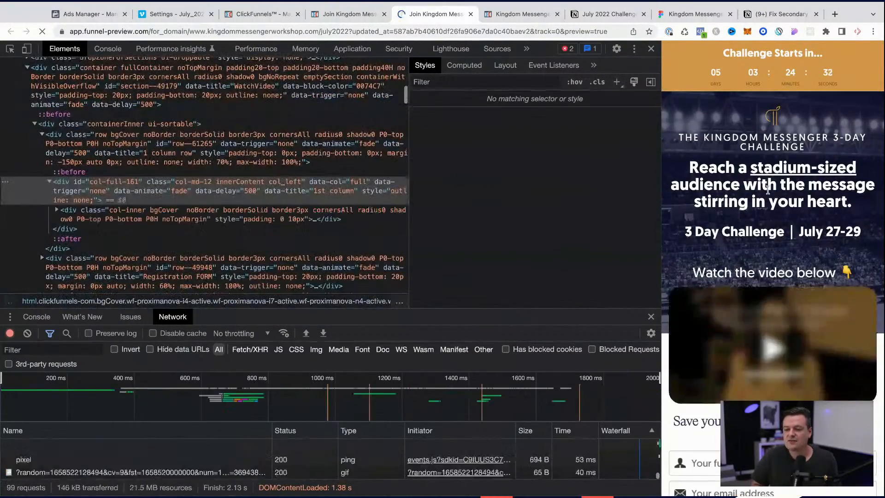
{"action": "scroll", "coordinate": [768, 190], "scroll_direction": "down", "scroll_amount": 4}
{"action": "scroll", "coordinate": [768, 189], "scroll_direction": "up", "scroll_amount": 4}
{"action": "scroll", "coordinate": [768, 190], "scroll_direction": "down", "scroll_amount": 1}
{"action": "scroll", "coordinate": [767, 190], "scroll_direction": "down", "scroll_amount": 6}
{"action": "scroll", "coordinate": [768, 189], "scroll_direction": "up", "scroll_amount": 7}
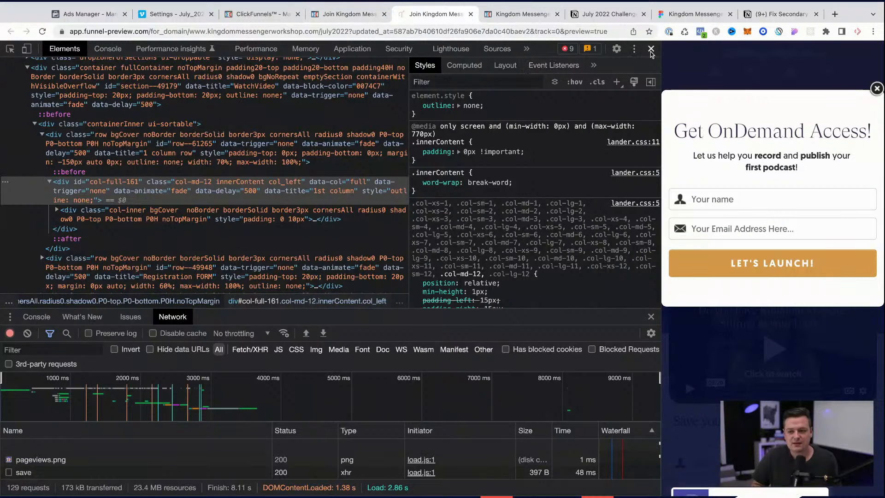
- Return to the landing page editor and set the countdown's top margin to 0 in mobile view
{"action": "left_click", "coordinate": [341, 15]}
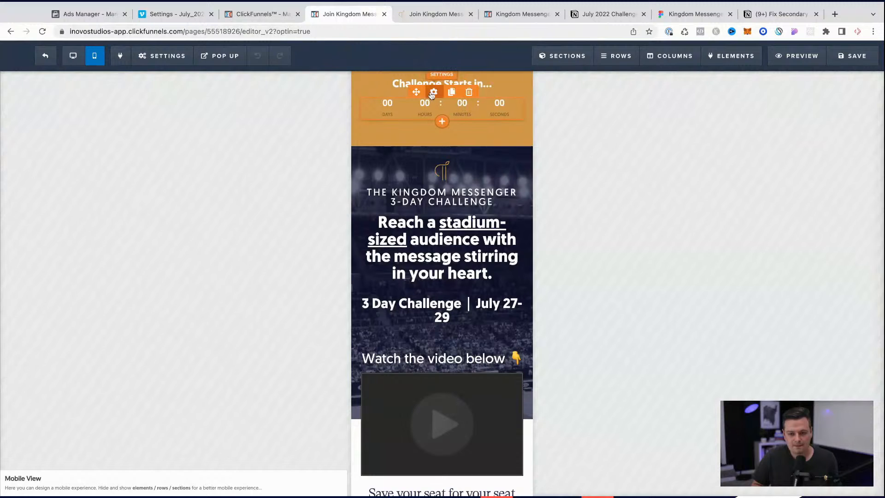
{"action": "left_click", "coordinate": [429, 99]}
{"action": "left_click_drag", "start_coordinate": [777, 135], "coordinate": [765, 135]}
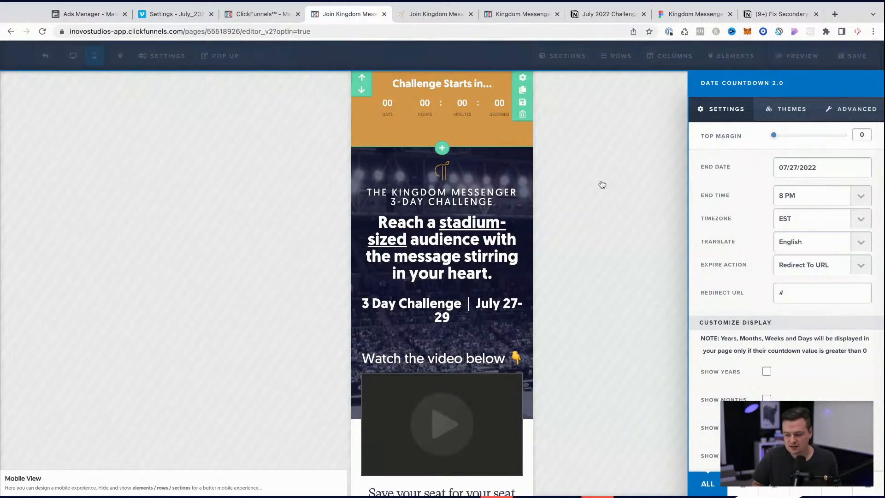
{"action": "left_click", "coordinate": [601, 184]}
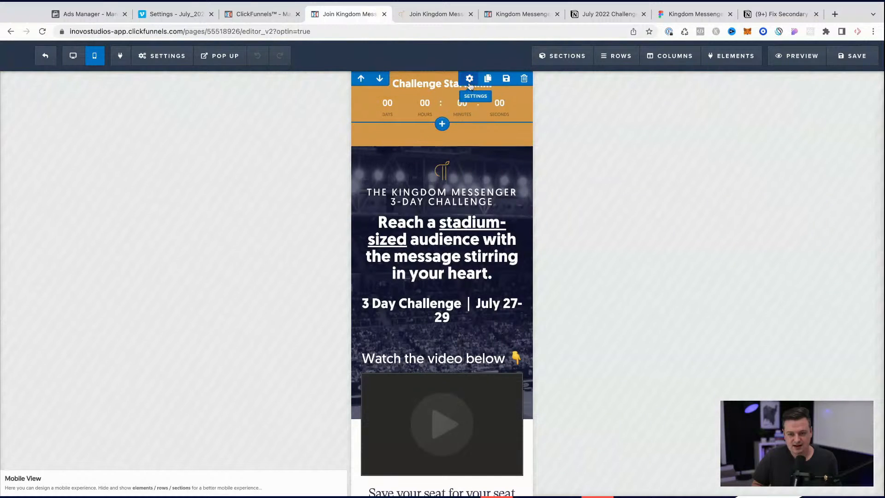
- Set the countdown row's top and bottom padding to 0, and return the editor to desktop view
{"action": "left_click", "coordinate": [470, 78]}
{"action": "left_click_drag", "start_coordinate": [778, 371], "coordinate": [774, 371]}
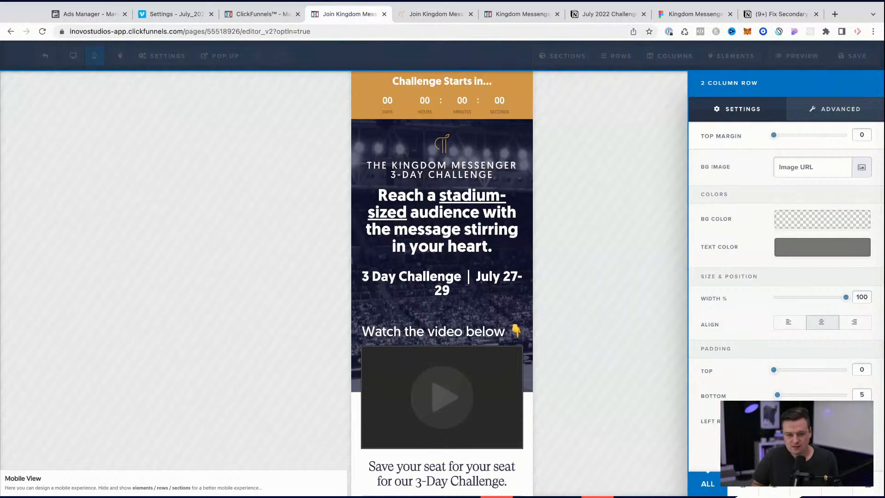
{"action": "left_click_drag", "start_coordinate": [777, 395], "coordinate": [774, 395]}
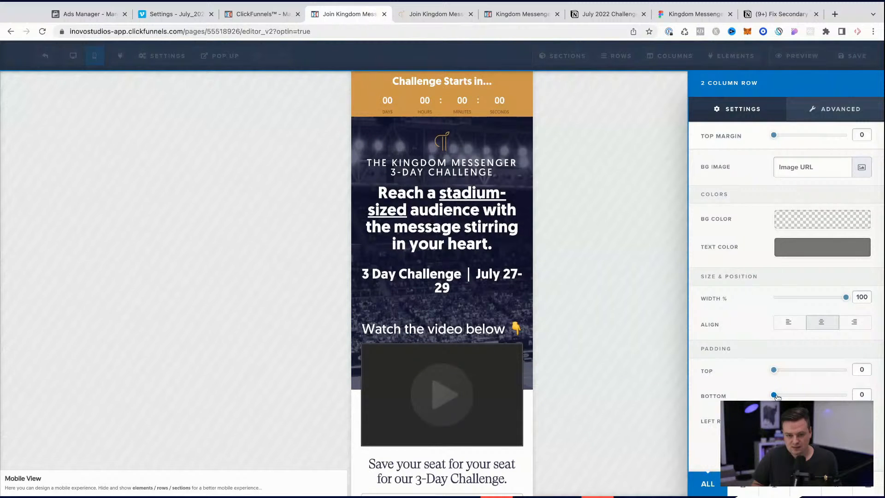
{"action": "left_click", "coordinate": [603, 207]}
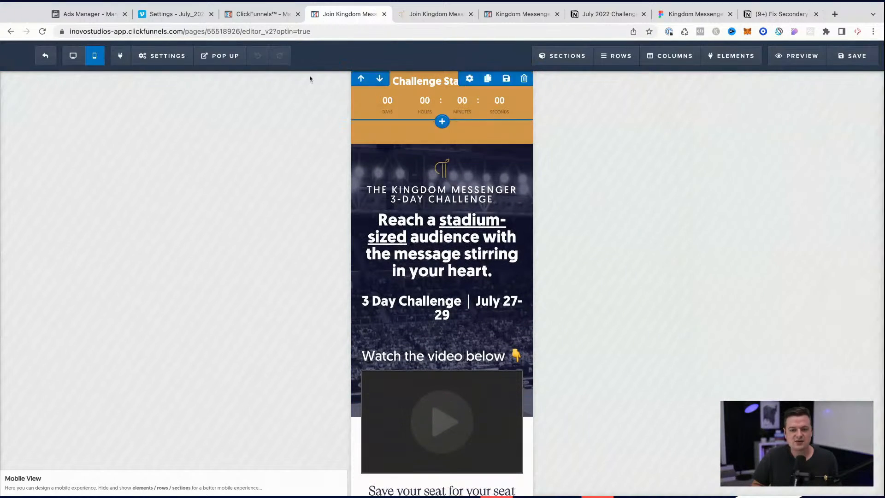
{"action": "left_click", "coordinate": [79, 63]}
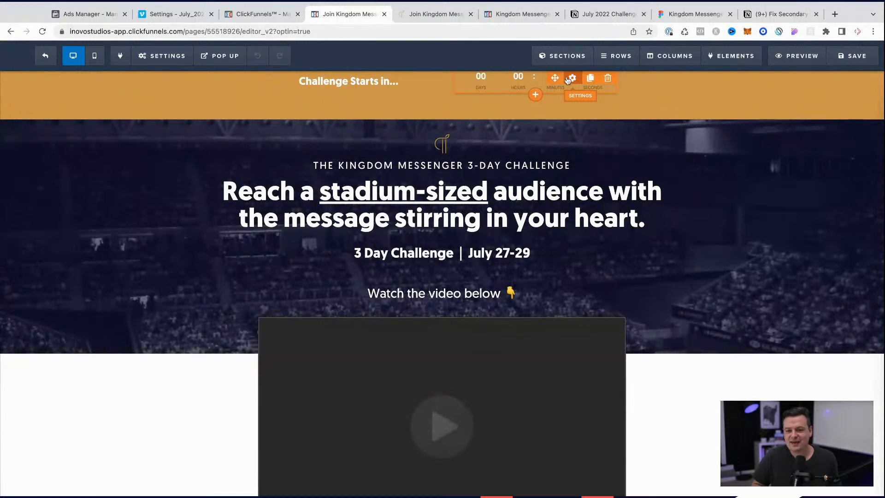
- Set the banner countdown's top margin to 5 in desktop view
{"action": "left_click", "coordinate": [569, 80]}
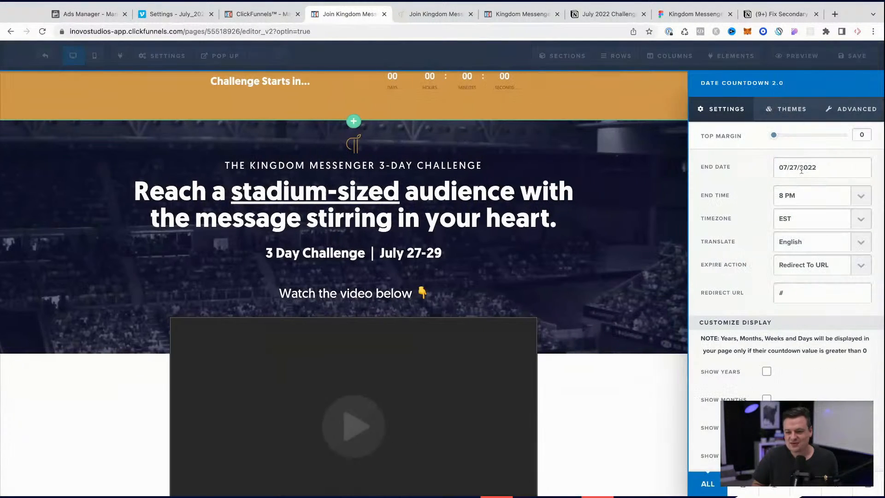
{"action": "mouse_move", "coordinate": [774, 138]}
{"action": "left_mouse_down"}
{"action": "mouse_move", "coordinate": [786, 139]}
{"action": "mouse_move", "coordinate": [775, 138]}
{"action": "left_mouse_up"}
{"action": "left_click", "coordinate": [604, 152]}
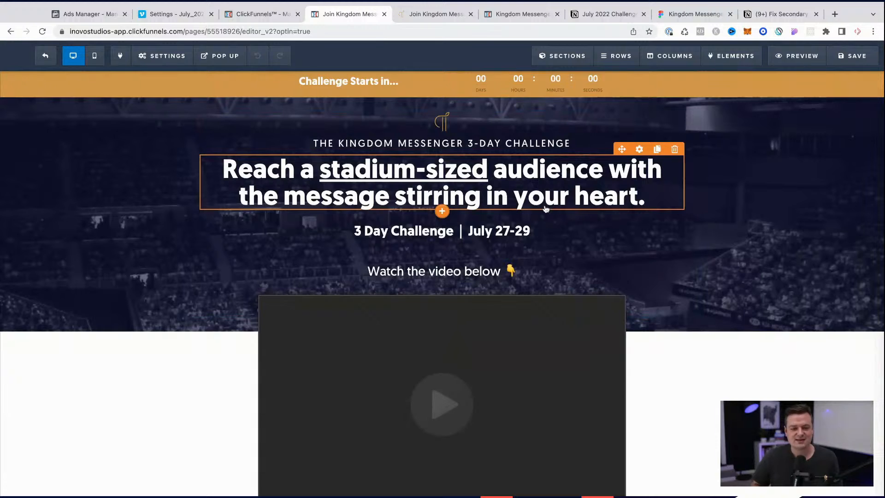
- Increase the top margin of the "Challenge Starts in..." text slightly to align it with the countdown
{"action": "left_click", "coordinate": [383, 83]}
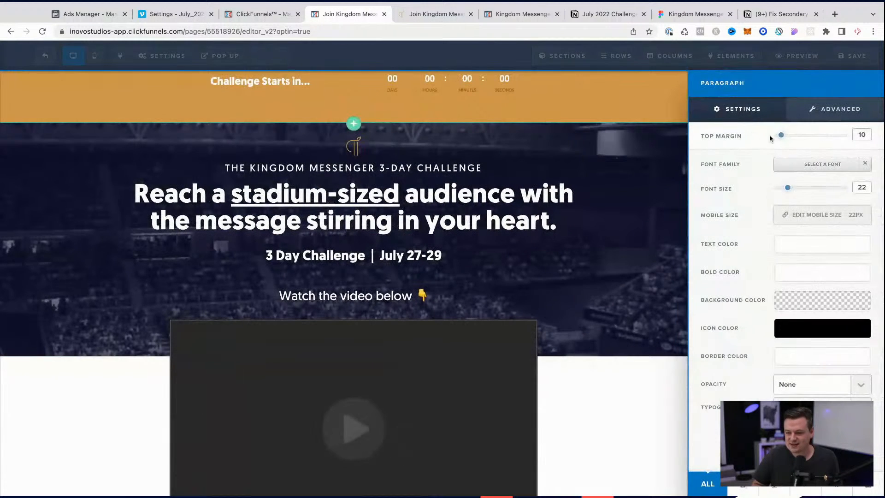
{"action": "left_click", "coordinate": [633, 217]}
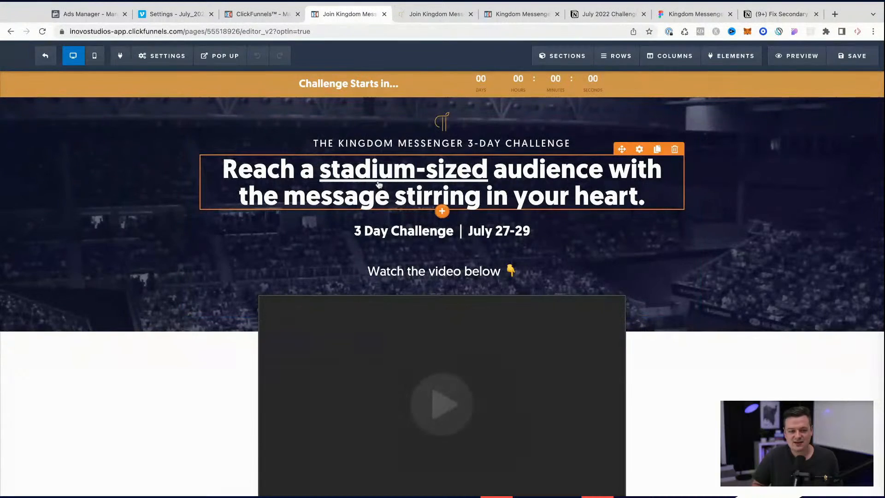
{"action": "left_click", "coordinate": [748, 252]}
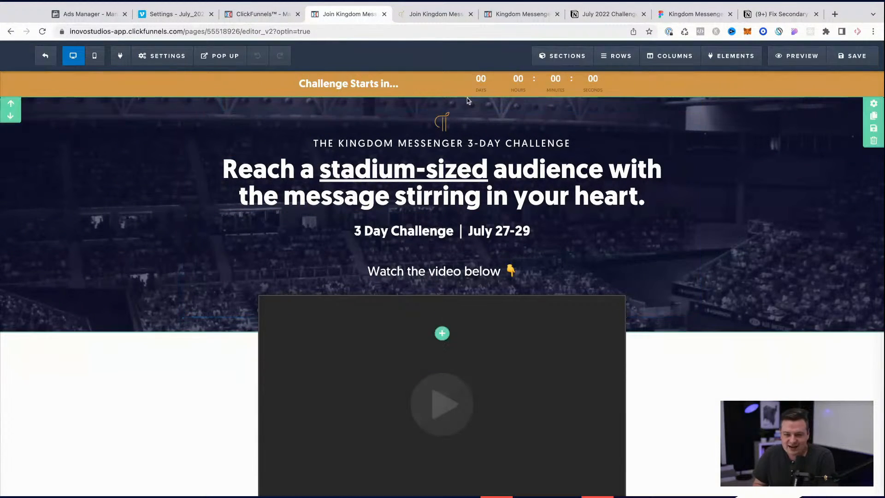
- Set the banner row's width to 55% and shift its column divider so the text column is narrower than the countdown column
{"action": "left_click", "coordinate": [565, 78]}
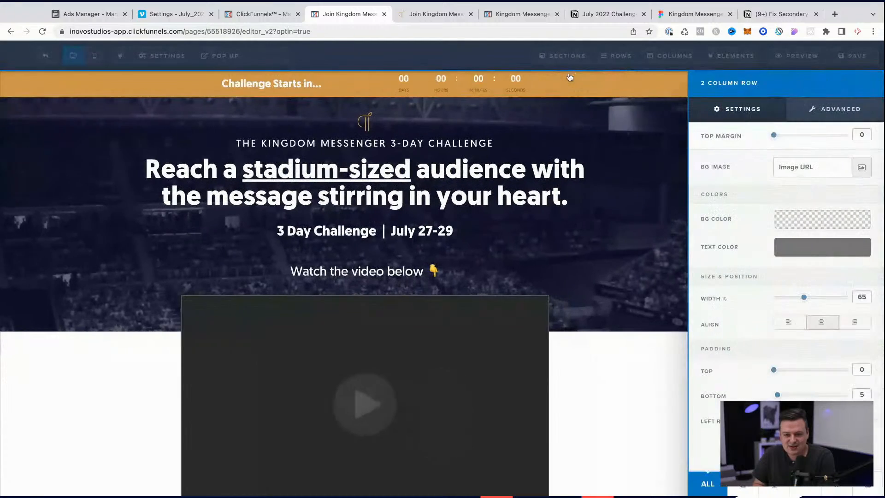
{"action": "left_click", "coordinate": [413, 97]}
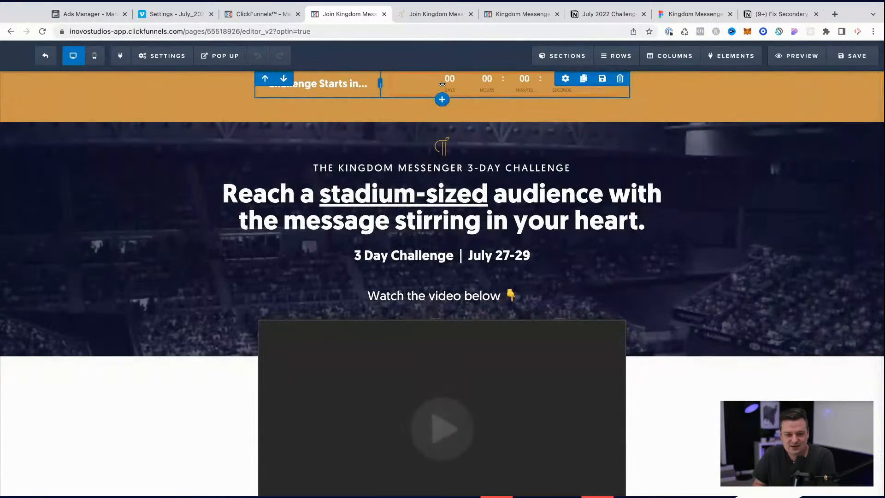
{"action": "left_click", "coordinate": [565, 78]}
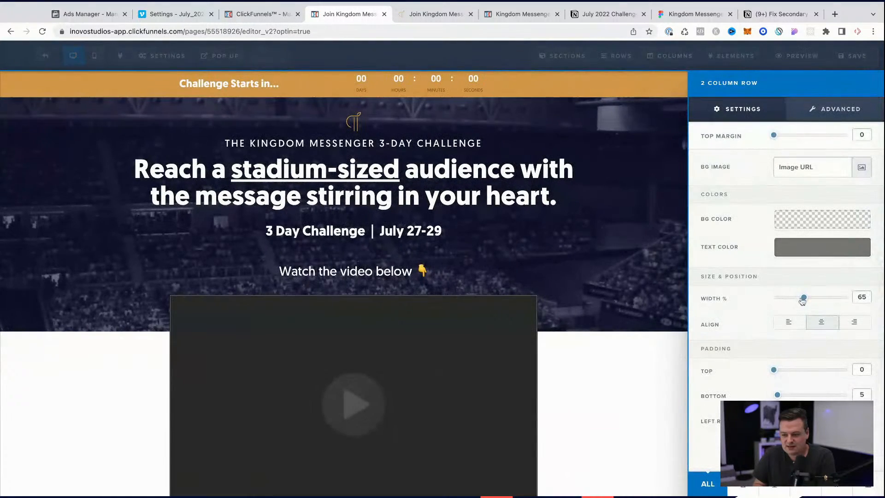
{"action": "left_click", "coordinate": [804, 301]}
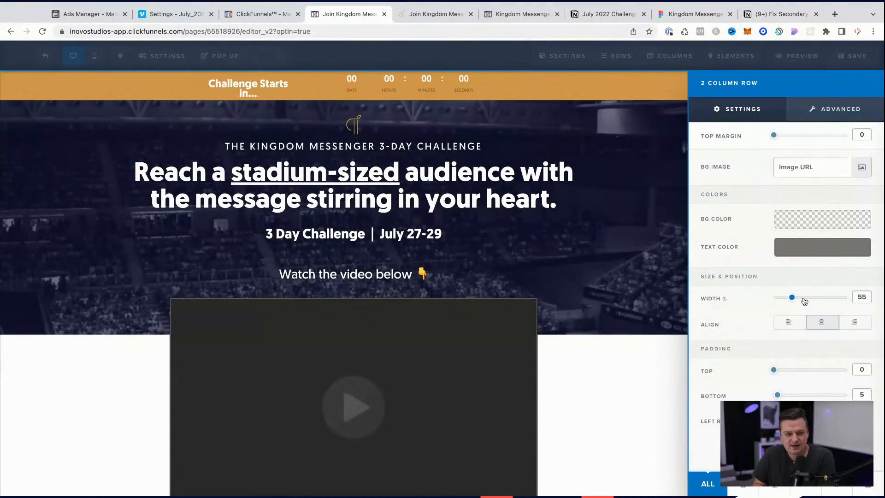
{"action": "left_click", "coordinate": [482, 191]}
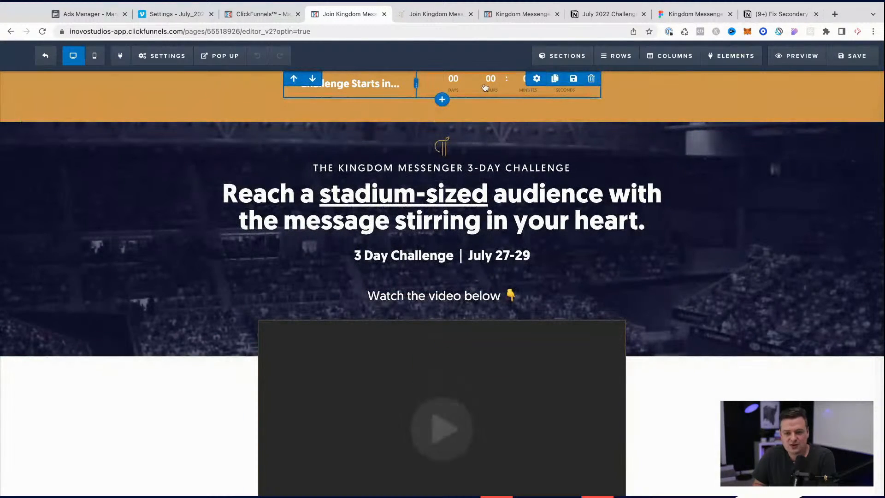
- Duplicate the banner countdown and move the copy directly below the form's submit button
{"action": "left_click", "coordinate": [561, 81]}
{"action": "left_click_drag", "start_coordinate": [526, 81], "coordinate": [459, 241]}
- Change the number color of the countdown below the submit button to the page's gold
{"action": "left_click", "coordinate": [549, 223]}
{"action": "scroll", "coordinate": [779, 405], "scroll_direction": "down", "scroll_amount": 5}
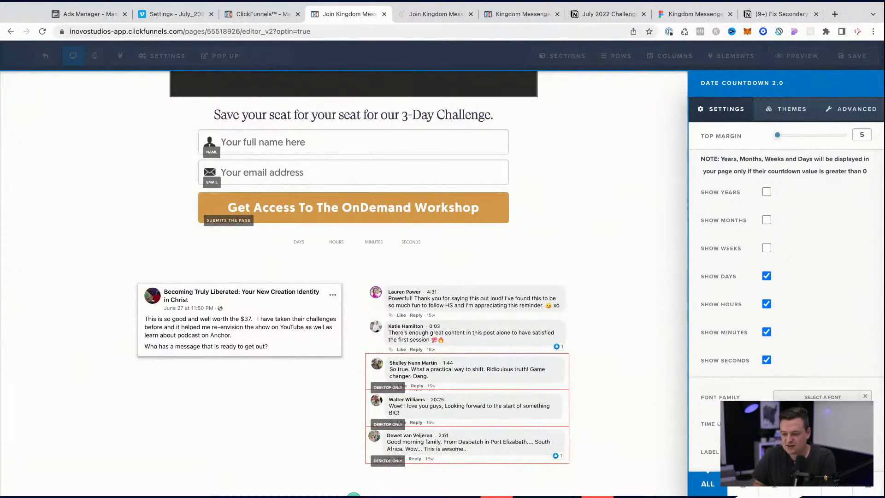
{"action": "left_click", "coordinate": [802, 423]}
{"action": "left_click", "coordinate": [752, 375]}
{"action": "left_click", "coordinate": [802, 452]}
{"action": "left_click", "coordinate": [802, 452]}
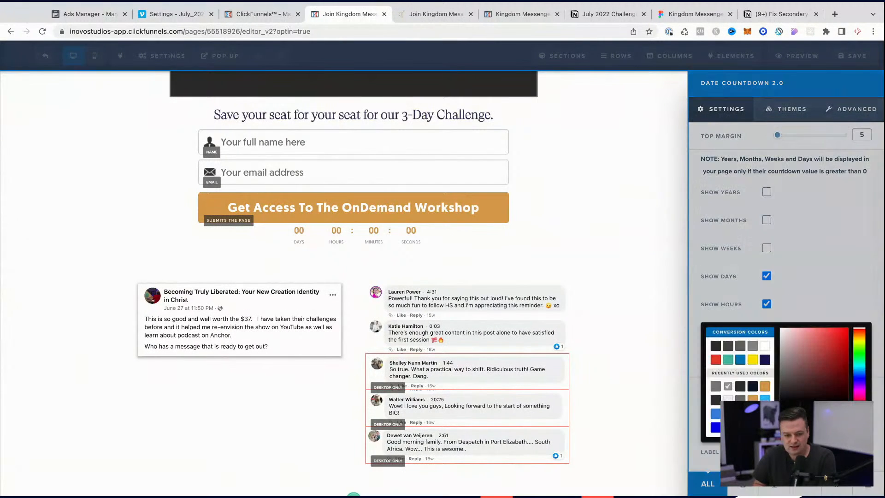
{"action": "left_click", "coordinate": [790, 392]}
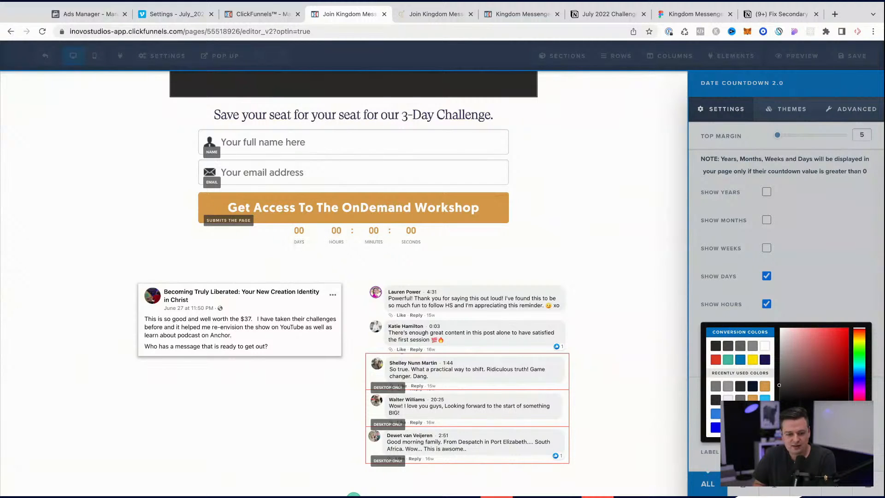
{"action": "left_click", "coordinate": [549, 216]}
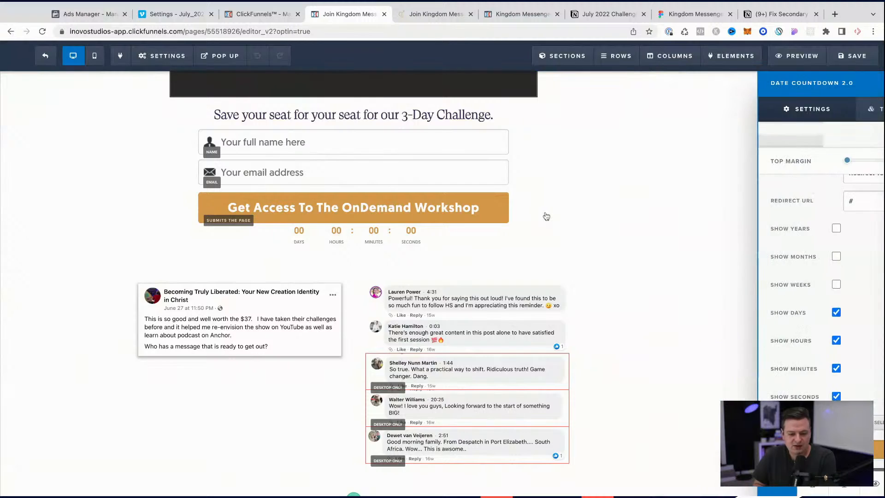
- Increase the top margin of the countdown below the submit button to add space between them
{"action": "left_click", "coordinate": [553, 221]}
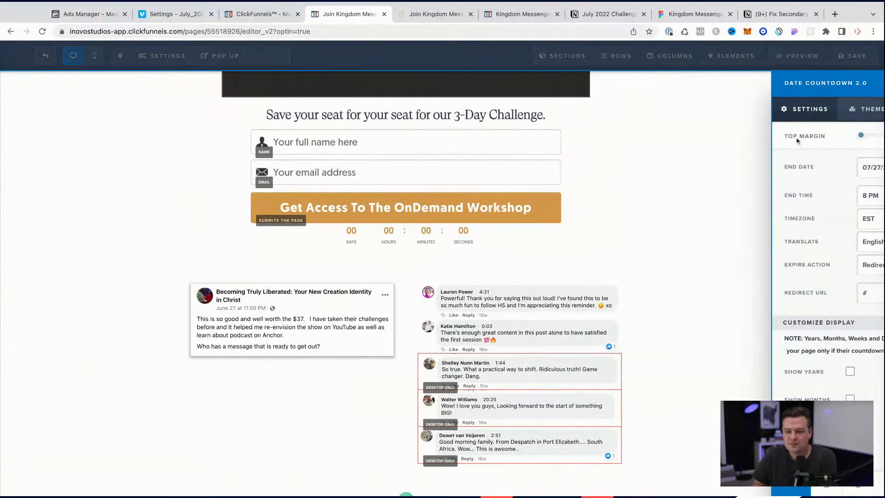
{"action": "left_click", "coordinate": [620, 243]}
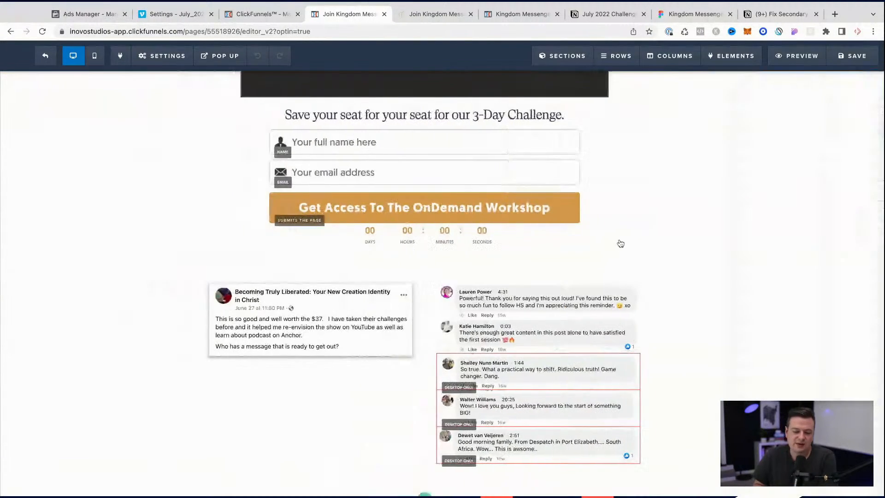
{"action": "left_click", "coordinate": [552, 220]}
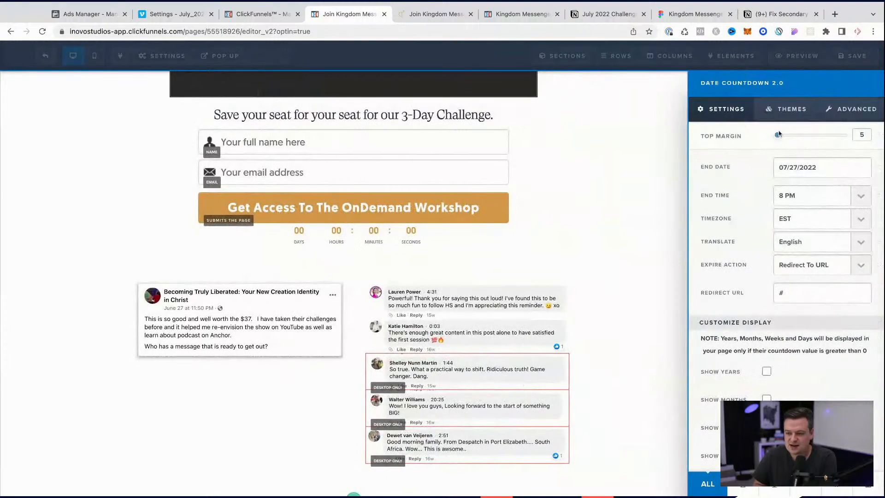
{"action": "left_click", "coordinate": [548, 313]}
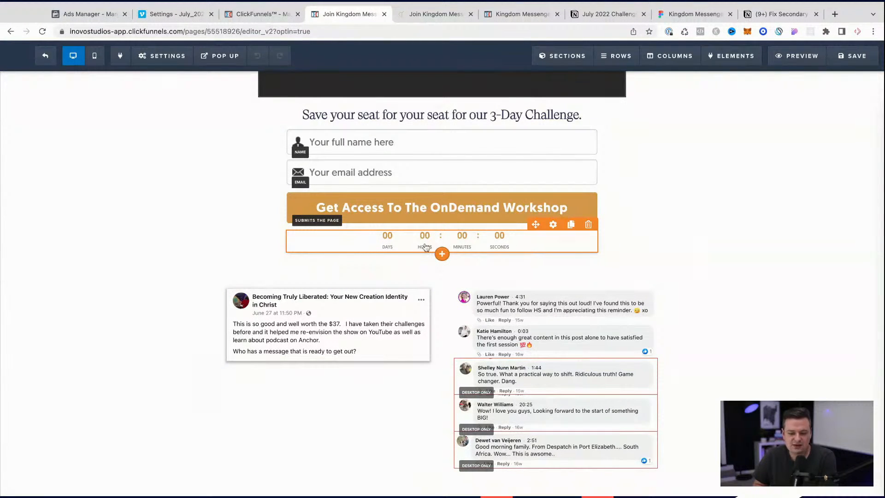
- Hide the Workshop Agenda section on the landing page
{"action": "scroll", "coordinate": [559, 285], "scroll_direction": "down", "scroll_amount": 1}
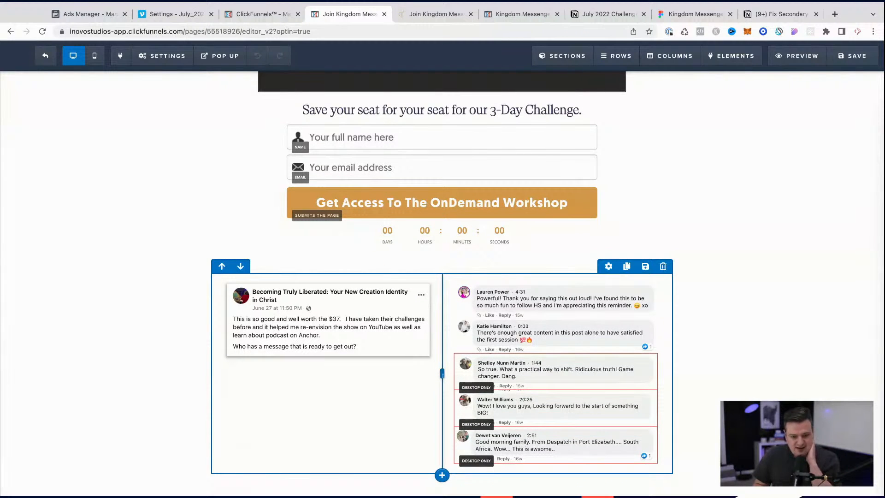
{"action": "scroll", "coordinate": [559, 286], "scroll_direction": "down", "scroll_amount": 5}
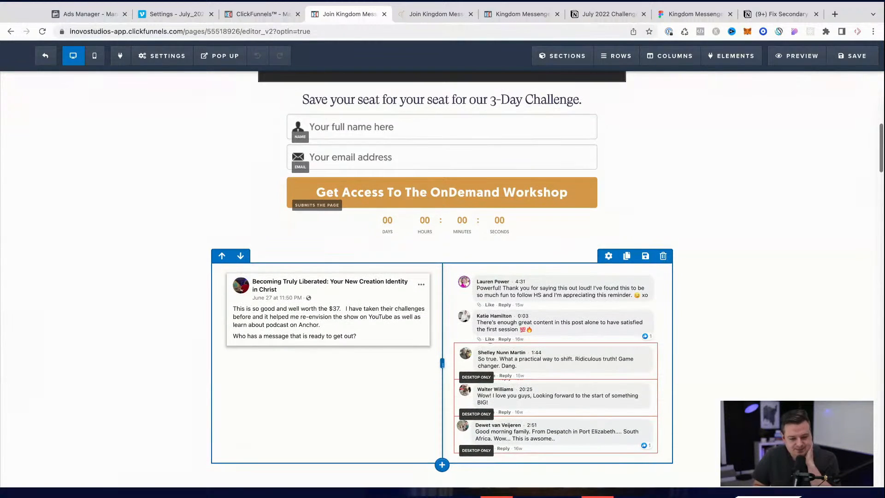
{"action": "scroll", "coordinate": [559, 286], "scroll_direction": "down", "scroll_amount": 5}
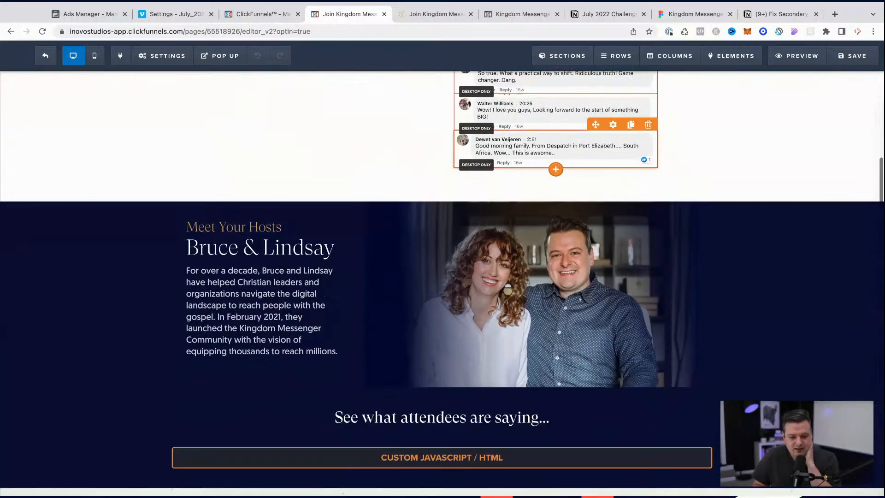
{"action": "scroll", "coordinate": [576, 277], "scroll_direction": "down", "scroll_amount": 13}
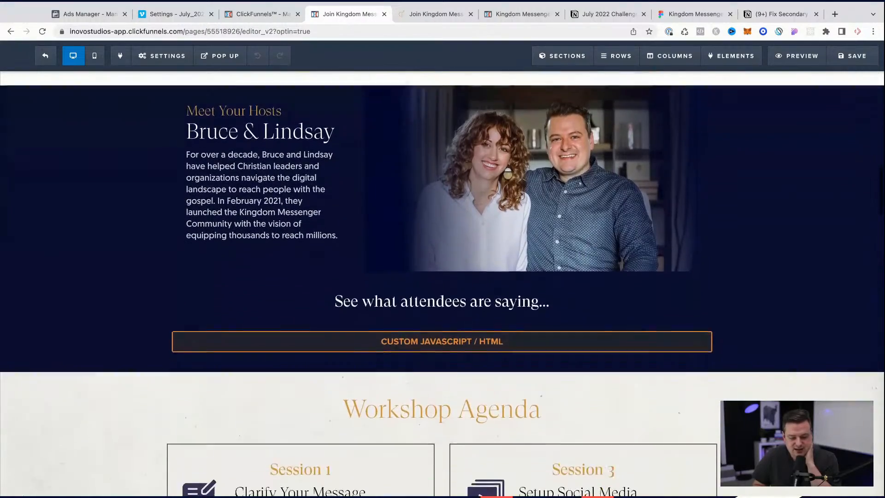
{"action": "scroll", "coordinate": [441, 346], "scroll_direction": "up", "scroll_amount": 5}
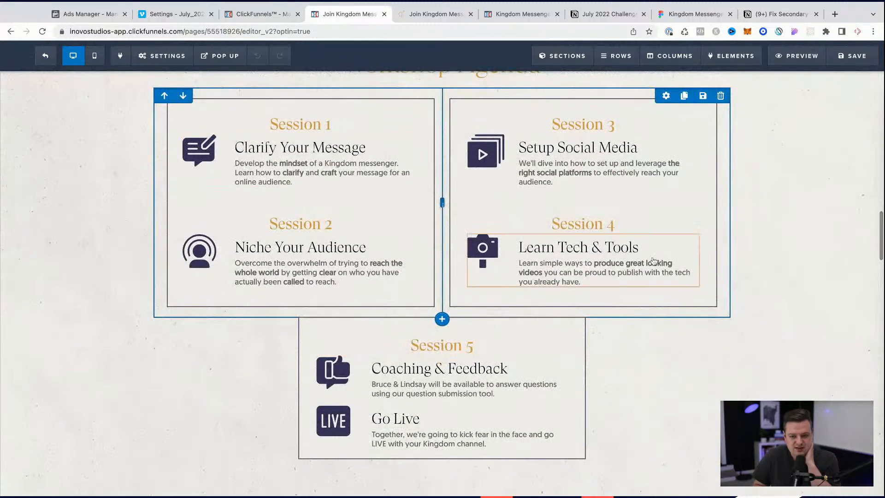
{"action": "scroll", "coordinate": [652, 259], "scroll_direction": "up", "scroll_amount": 2}
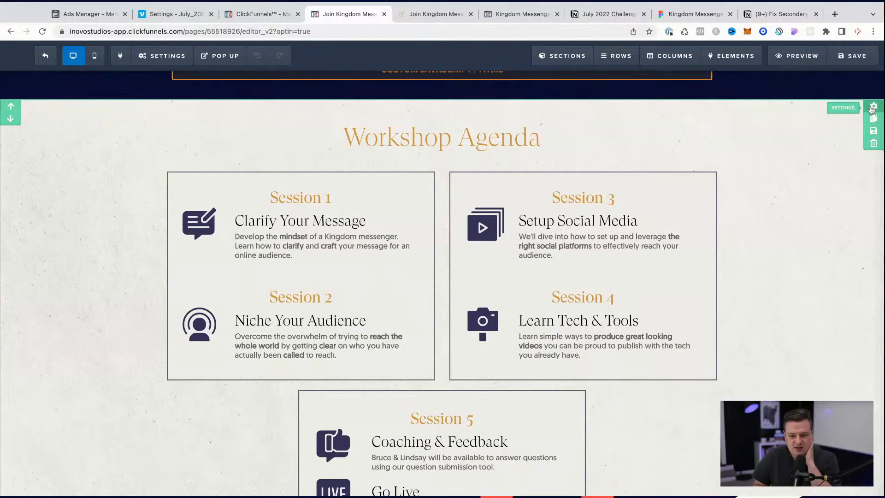
{"action": "left_click", "coordinate": [873, 107]}
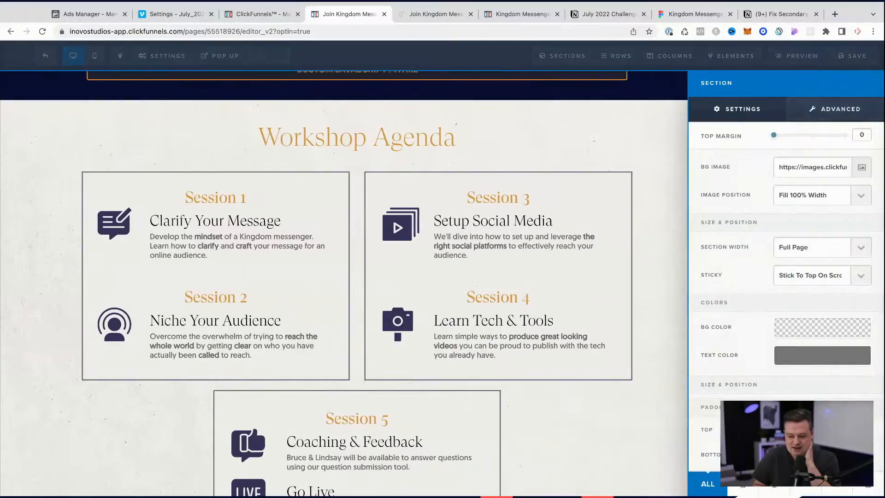
{"action": "left_click", "coordinate": [807, 489]}
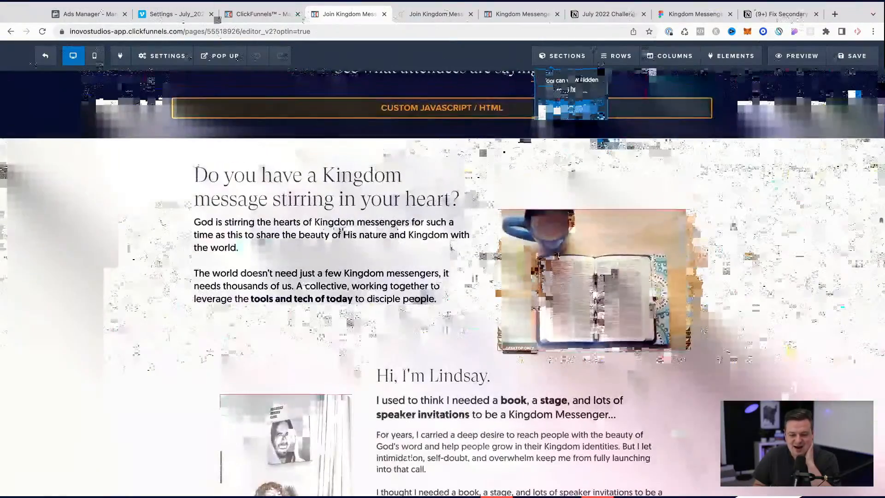
- Review the landing page down to the audience growth chart, then switch to the Kingdom Messengers file in Figma to find its artwork
{"action": "scroll", "coordinate": [442, 276], "scroll_direction": "down", "scroll_amount": 5}
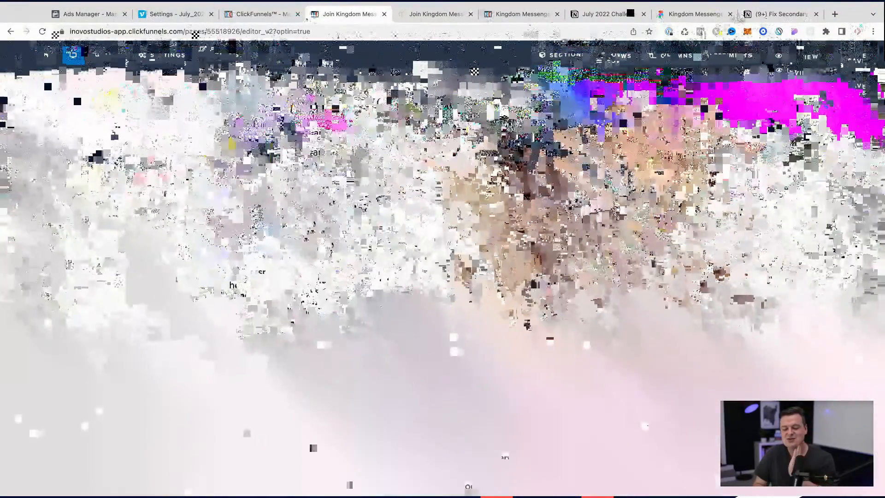
{"action": "scroll", "coordinate": [443, 276], "scroll_direction": "down", "scroll_amount": 10}
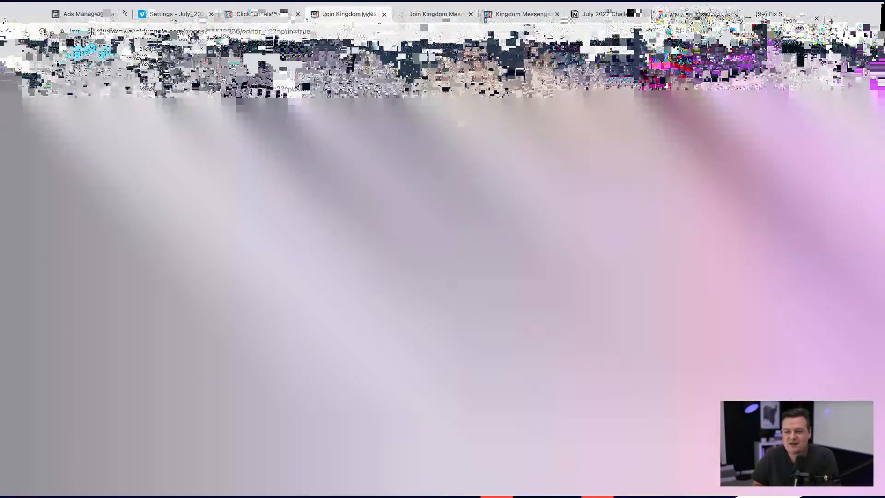
{"action": "left_click", "coordinate": [696, 15]}
{"action": "scroll", "coordinate": [443, 277], "scroll_direction": "down", "scroll_amount": 10}
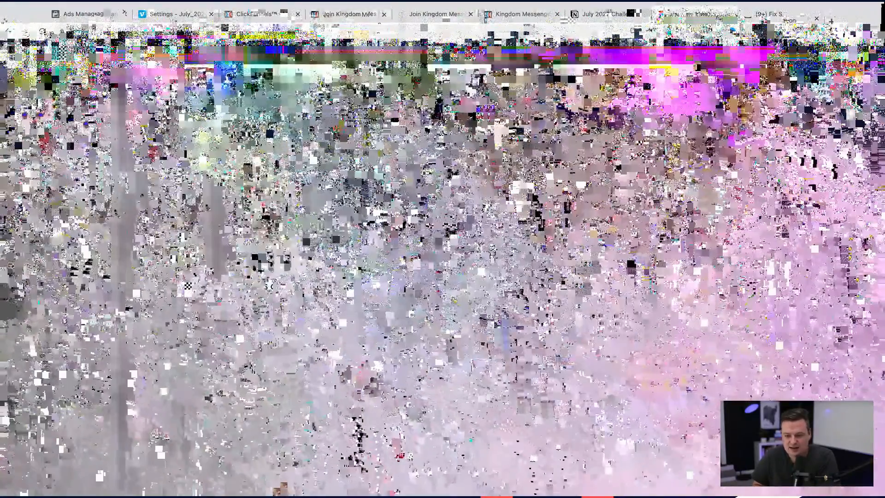
{"action": "scroll", "coordinate": [442, 277], "scroll_direction": "down", "scroll_amount": 5}
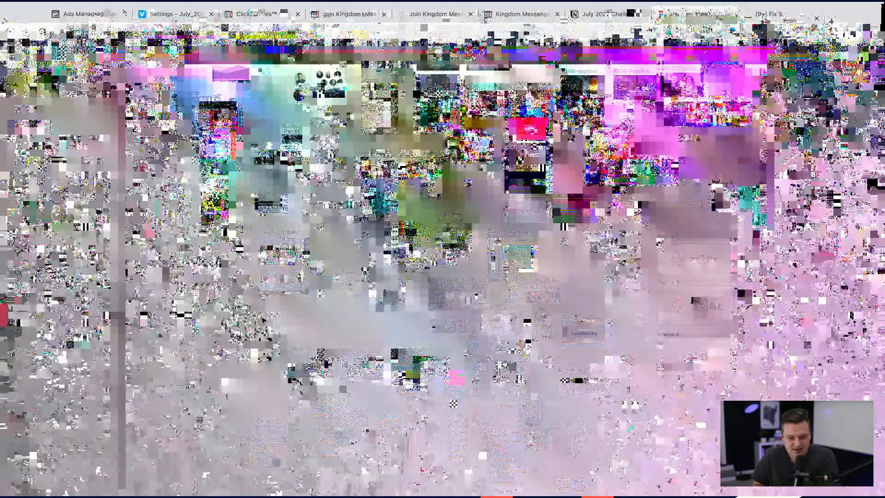
{"action": "scroll", "coordinate": [314, 283], "scroll_direction": "up", "scroll_amount": 10}
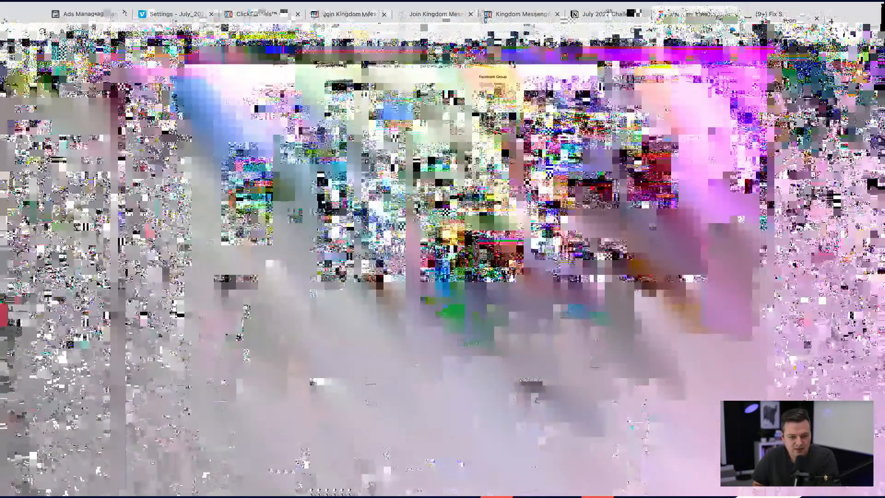
{"action": "scroll", "coordinate": [430, 277], "scroll_direction": "up", "scroll_amount": 5}
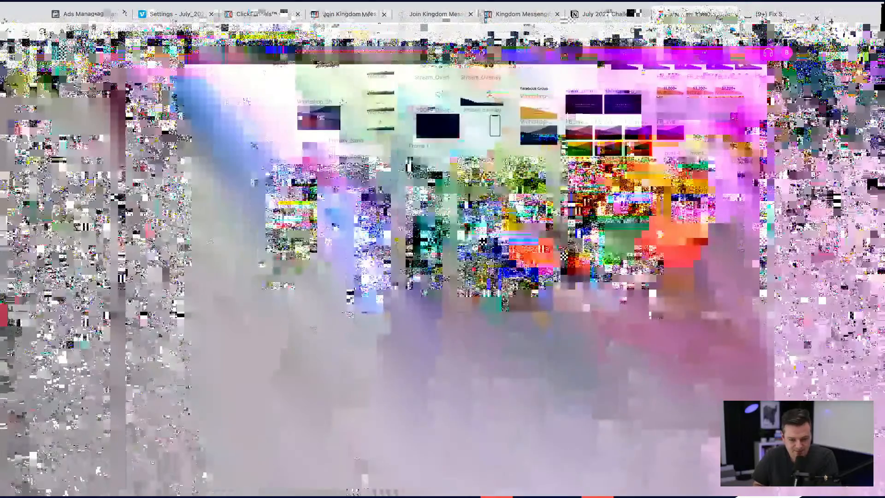
{"action": "scroll", "coordinate": [431, 278], "scroll_direction": "up", "scroll_amount": 10}
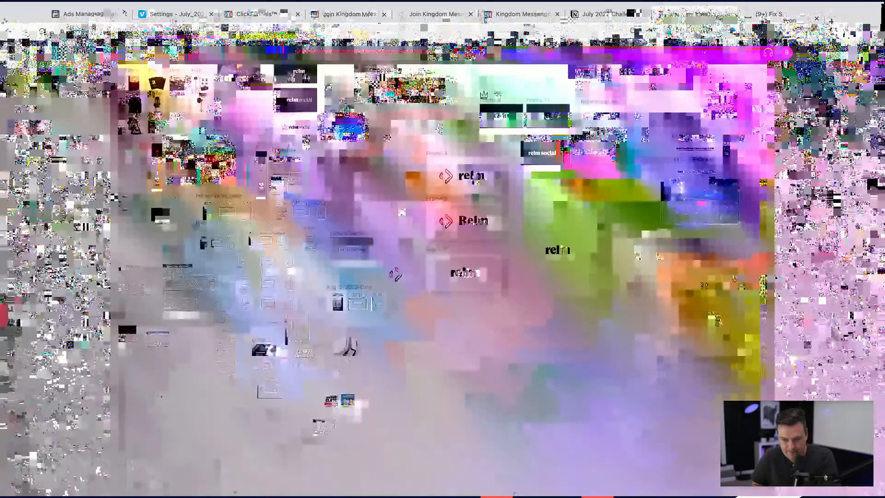
{"action": "scroll", "coordinate": [431, 277], "scroll_direction": "up", "scroll_amount": 1}
{"action": "scroll", "coordinate": [328, 399], "scroll_direction": "up", "scroll_amount": 10}
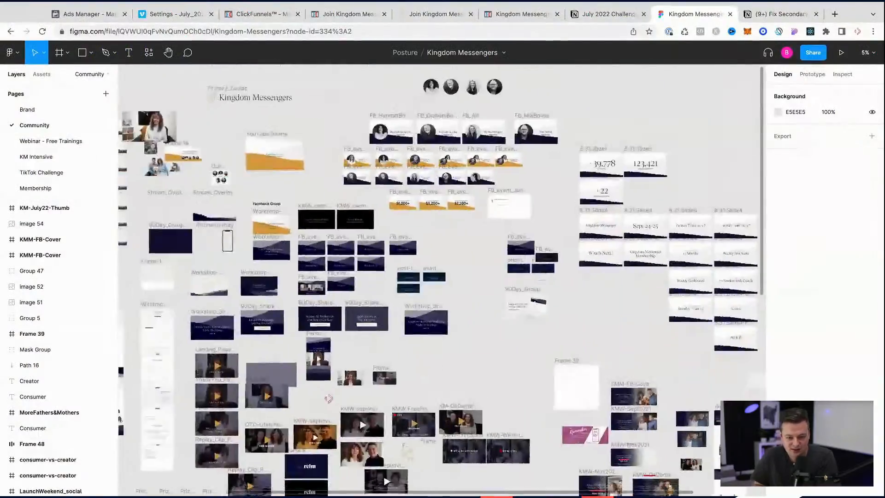
- Look through the wireframes, prize graphics and audience images on the Community page for the source of the audience growth chart
{"action": "left_click_drag", "start_coordinate": [328, 398], "coordinate": [549, 386]}
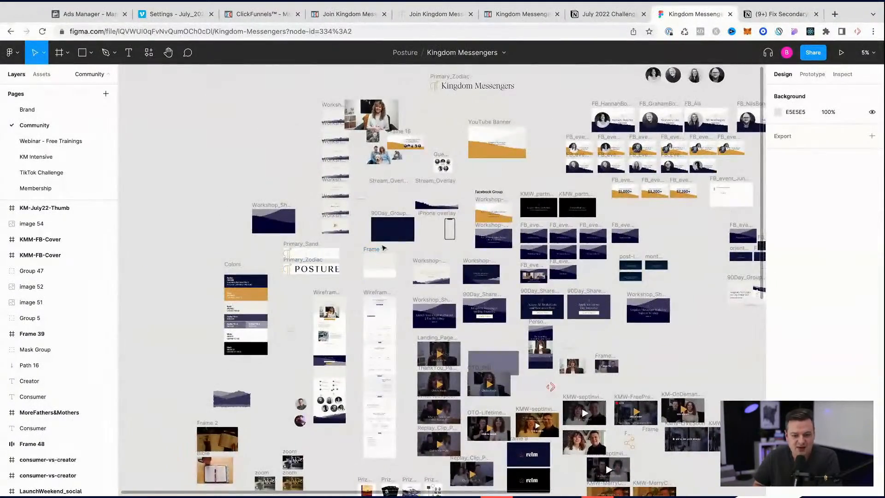
{"action": "scroll", "coordinate": [385, 251], "scroll_direction": "up", "scroll_amount": 5}
{"action": "scroll", "coordinate": [383, 248], "scroll_direction": "down", "scroll_amount": 2}
{"action": "scroll", "coordinate": [383, 248], "scroll_direction": "left", "scroll_amount": 2}
{"action": "scroll", "coordinate": [384, 248], "scroll_direction": "down", "scroll_amount": 6}
{"action": "scroll", "coordinate": [383, 248], "scroll_direction": "left", "scroll_amount": 4}
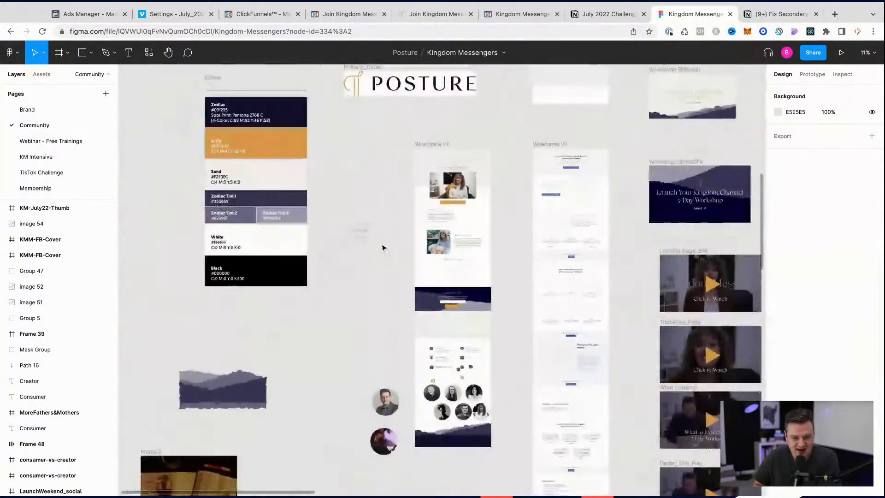
{"action": "scroll", "coordinate": [383, 248], "scroll_direction": "down", "scroll_amount": 6}
{"action": "scroll", "coordinate": [383, 248], "scroll_direction": "left", "scroll_amount": 1}
{"action": "scroll", "coordinate": [383, 248], "scroll_direction": "right", "scroll_amount": 8}
{"action": "scroll", "coordinate": [384, 248], "scroll_direction": "down", "scroll_amount": 2}
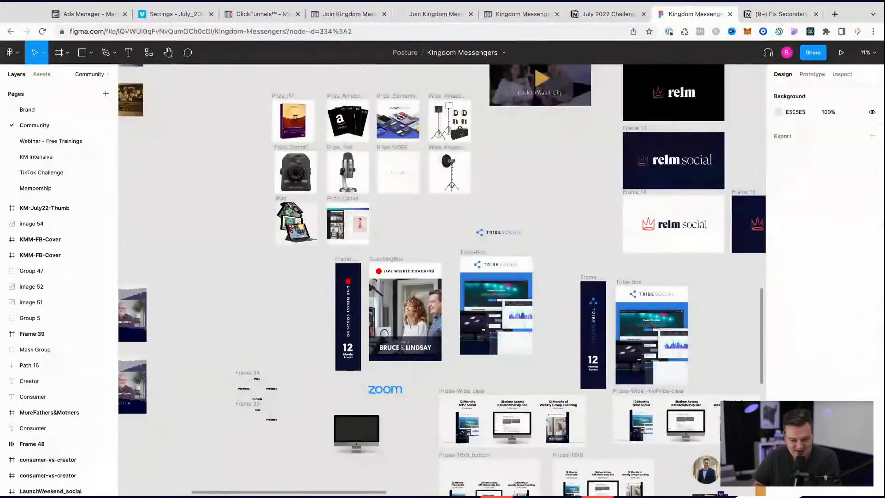
{"action": "scroll", "coordinate": [383, 248], "scroll_direction": "down", "scroll_amount": 2}
{"action": "scroll", "coordinate": [384, 248], "scroll_direction": "down", "scroll_amount": 4}
{"action": "scroll", "coordinate": [377, 165], "scroll_direction": "down", "scroll_amount": 4}
{"action": "scroll", "coordinate": [378, 166], "scroll_direction": "right", "scroll_amount": 1}
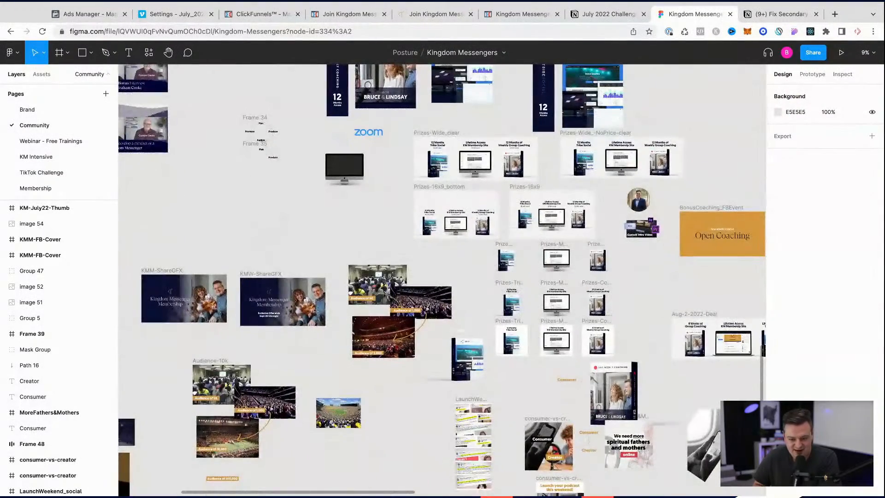
{"action": "scroll", "coordinate": [383, 248], "scroll_direction": "down", "scroll_amount": 8}
{"action": "scroll", "coordinate": [384, 248], "scroll_direction": "left", "scroll_amount": 8}
{"action": "scroll", "coordinate": [384, 248], "scroll_direction": "up", "scroll_amount": 8}
{"action": "scroll", "coordinate": [383, 247], "scroll_direction": "right", "scroll_amount": 3}
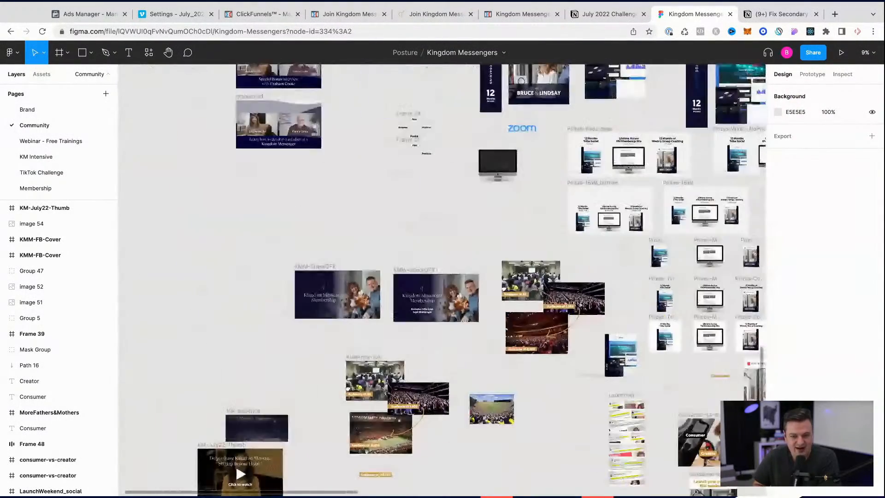
- Check the TikTok Challenge, Membership, KM Intensive, Webinar - Free Trainings, Community and Brand pages for the growth chart artwork
{"action": "left_click", "coordinate": [35, 172]}
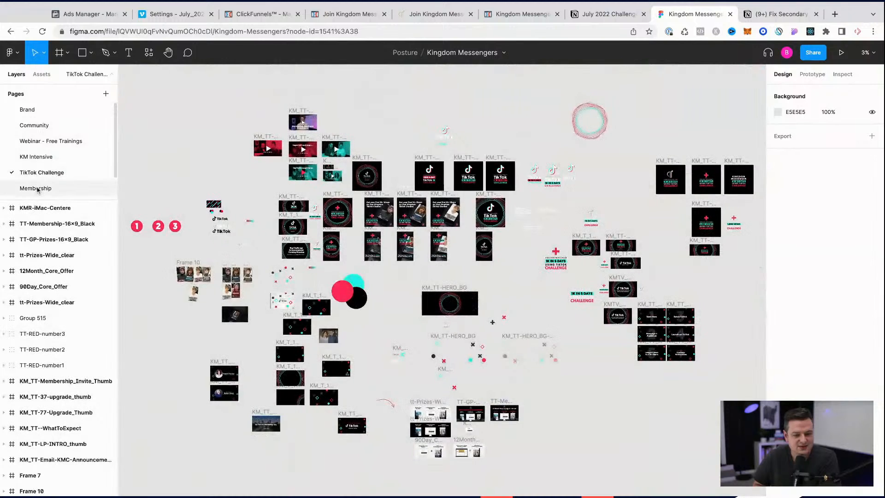
{"action": "left_click", "coordinate": [36, 188]}
{"action": "left_click", "coordinate": [35, 157]}
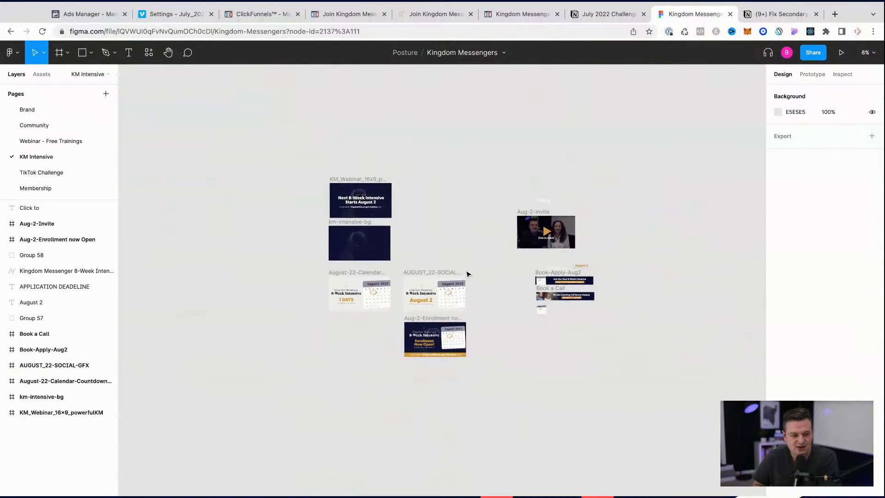
{"action": "left_click", "coordinate": [52, 141]}
{"action": "scroll", "coordinate": [295, 176], "scroll_direction": "down", "scroll_amount": 3}
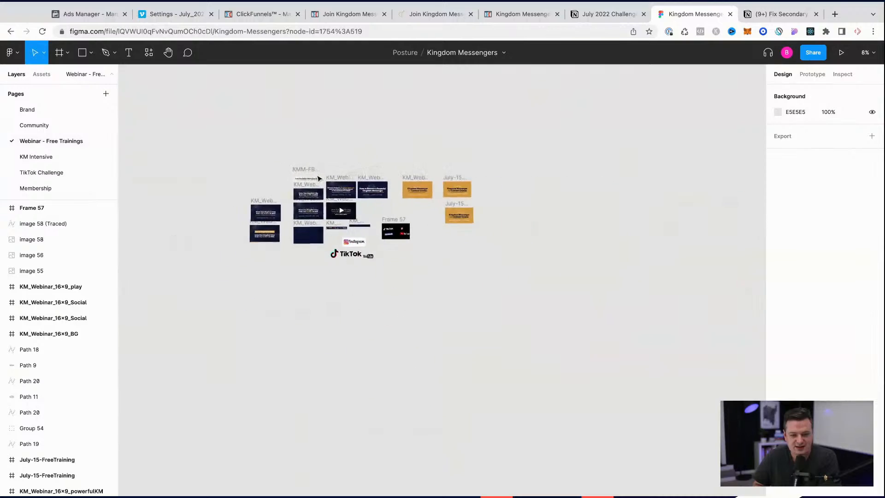
{"action": "scroll", "coordinate": [258, 177], "scroll_direction": "up", "scroll_amount": 3}
{"action": "left_click", "coordinate": [34, 125]}
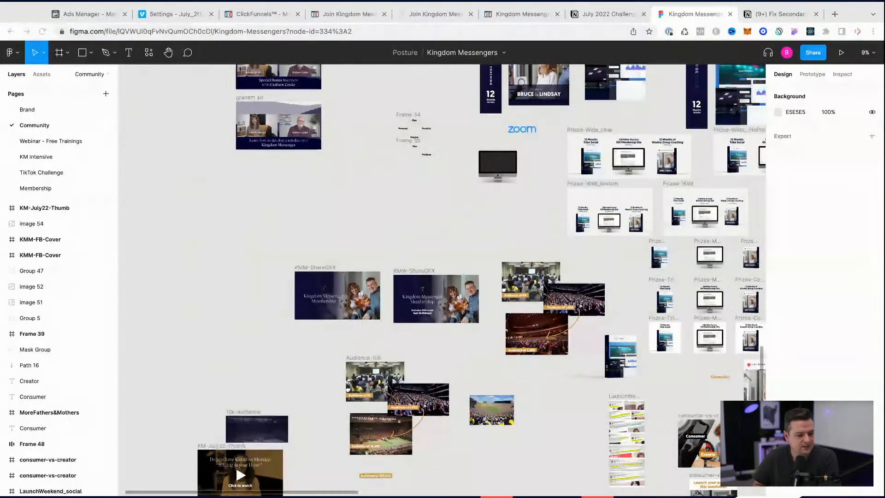
{"action": "left_click", "coordinate": [42, 110]}
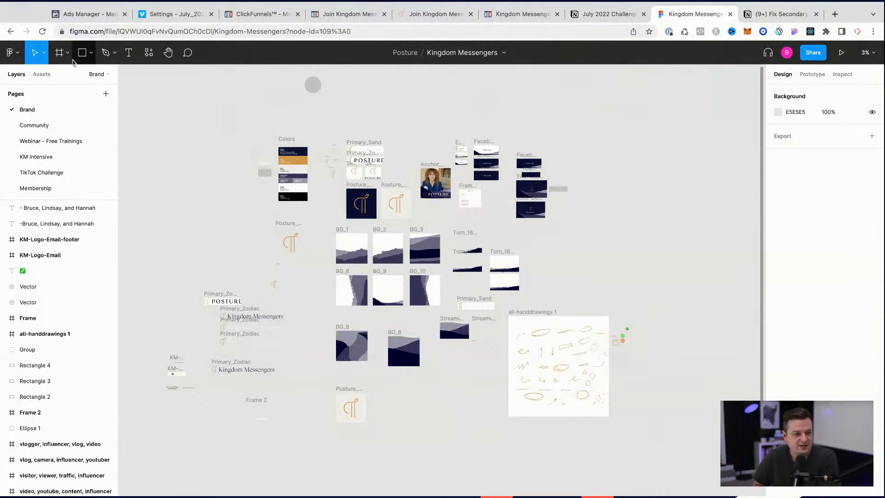
- Open the Posture design file from the project files and check its Products, Season and Page 3 pages for the growth chart
{"action": "left_click", "coordinate": [11, 52]}
{"action": "left_click", "coordinate": [35, 77]}
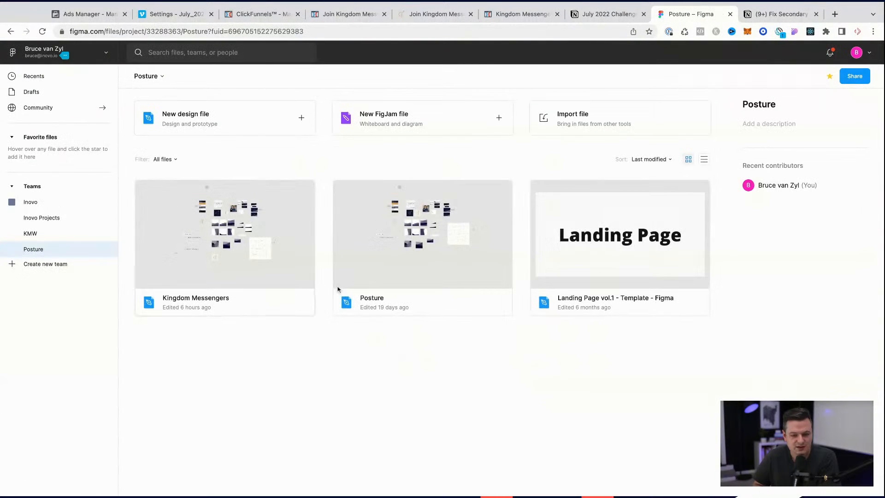
{"action": "double_click", "coordinate": [360, 279]}
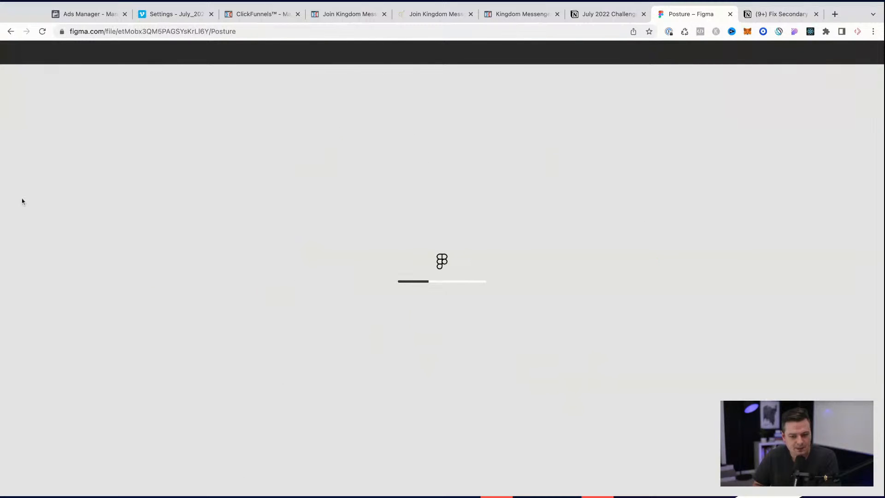
{"action": "left_click", "coordinate": [18, 125]}
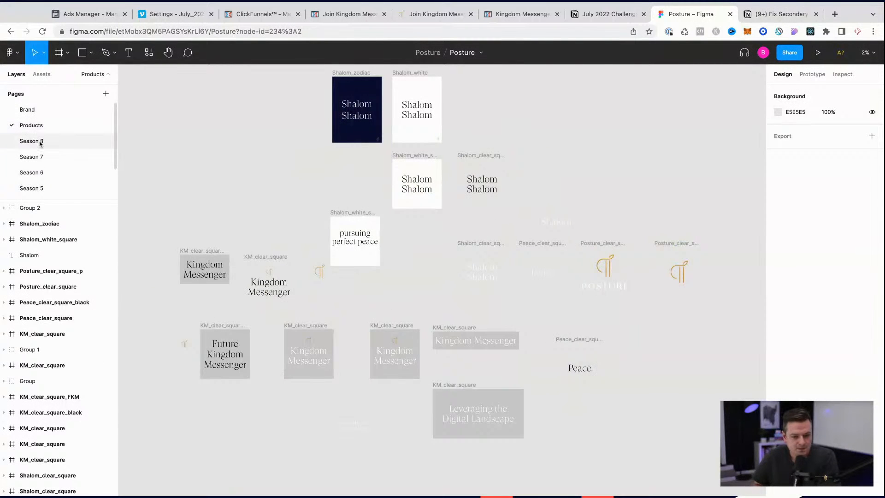
{"action": "left_click", "coordinate": [40, 142]}
{"action": "left_click", "coordinate": [36, 158]}
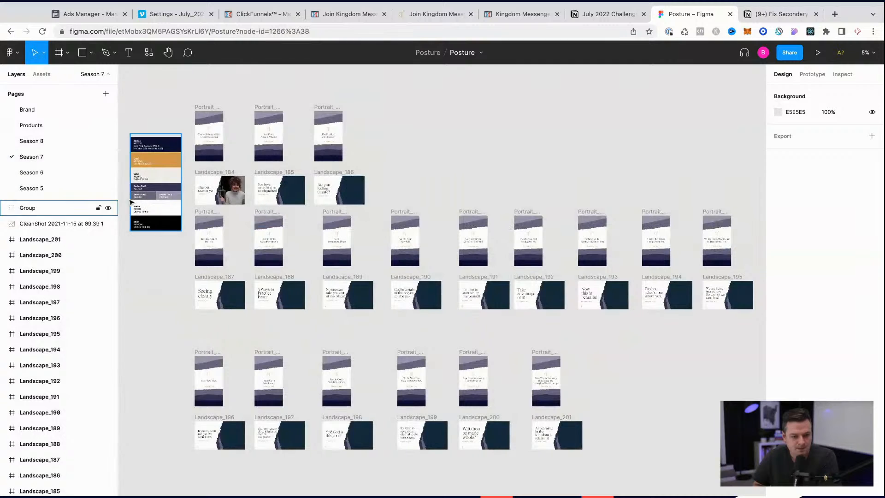
{"action": "scroll", "coordinate": [44, 169], "scroll_direction": "down", "scroll_amount": 2}
{"action": "left_click", "coordinate": [37, 193]}
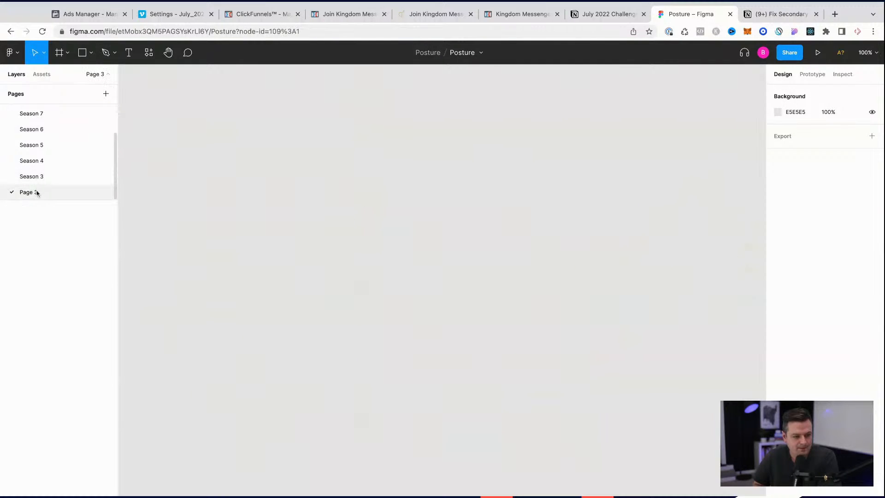
{"action": "left_click", "coordinate": [37, 177]}
{"action": "left_click", "coordinate": [37, 161]}
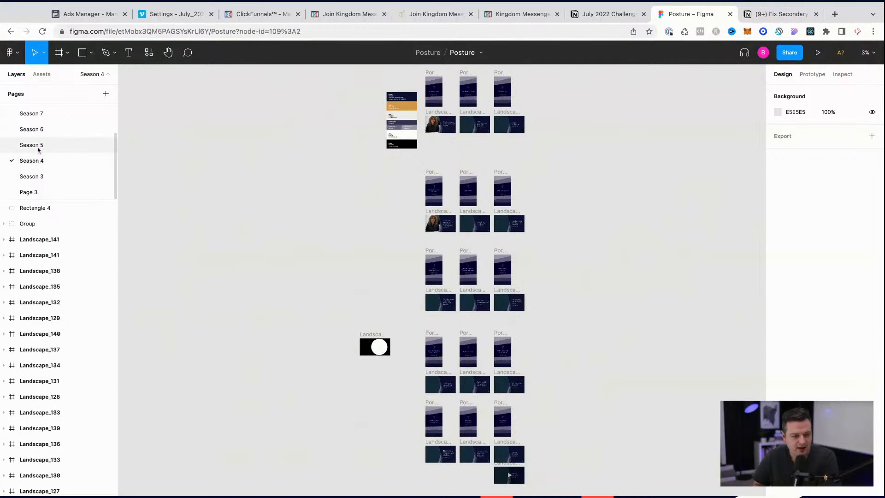
{"action": "left_click", "coordinate": [38, 146]}
{"action": "left_click", "coordinate": [38, 125]}
{"action": "left_click", "coordinate": [38, 113]}
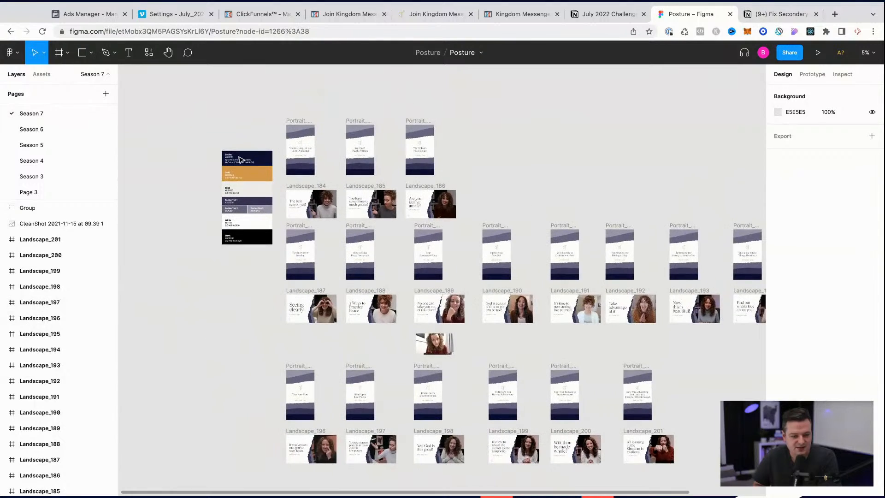
{"action": "scroll", "coordinate": [240, 159], "scroll_direction": "left", "scroll_amount": 1}
- Go back to the Posture project's files and reopen the Kingdom Messengers design file
{"action": "left_click", "coordinate": [9, 52]}
{"action": "left_click", "coordinate": [35, 76]}
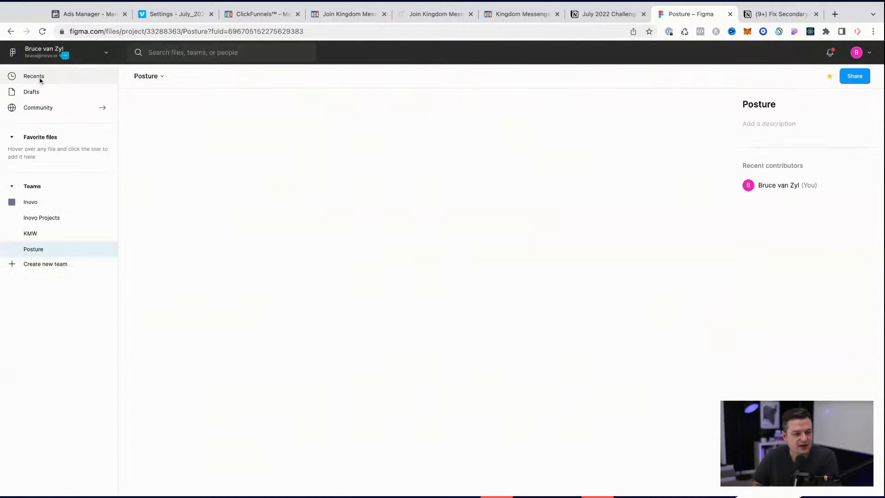
{"action": "double_click", "coordinate": [182, 267]}
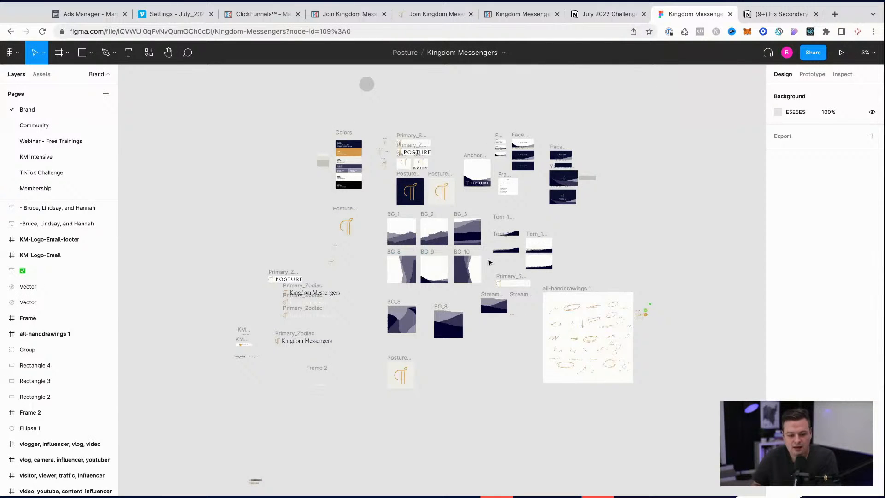
- Return to the landing page editor in ClickFunnels and check the audience growth chart under "It all starts with a launch..."
{"action": "left_click", "coordinate": [591, 16]}
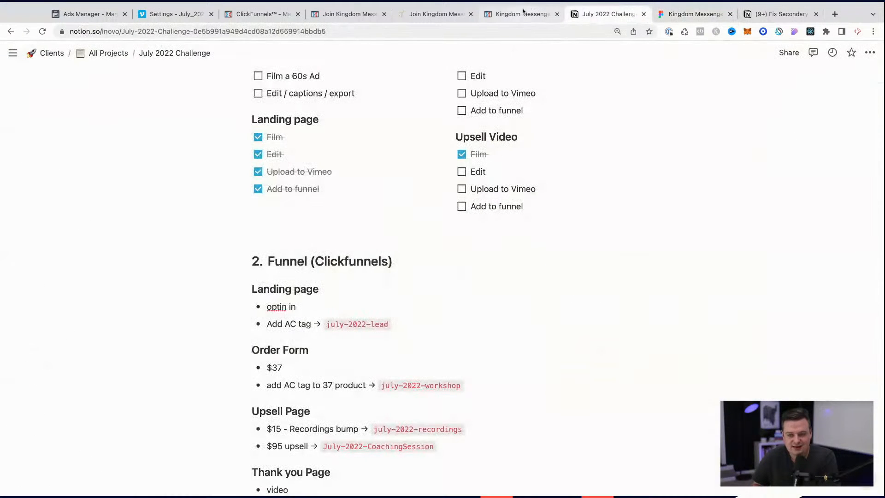
{"action": "left_click", "coordinate": [519, 16]}
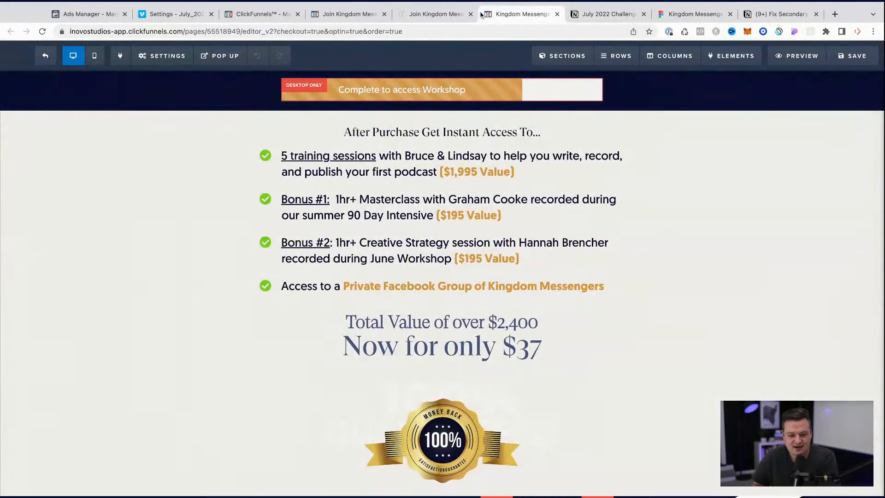
{"action": "left_click", "coordinate": [351, 14]}
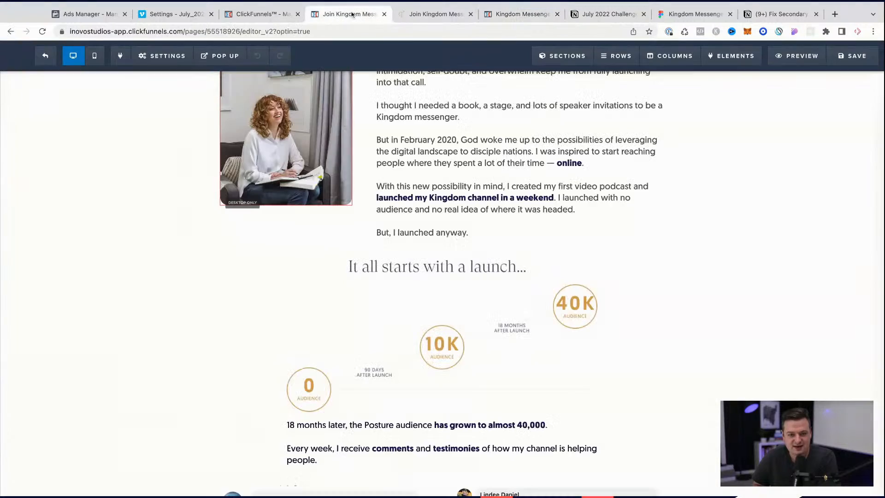
{"action": "left_click", "coordinate": [416, 339]}
{"action": "left_click", "coordinate": [603, 331]}
- Change the audience figure in the paragraph below the growth chart to 120,000
{"action": "scroll", "coordinate": [572, 306], "scroll_direction": "down", "scroll_amount": 2}
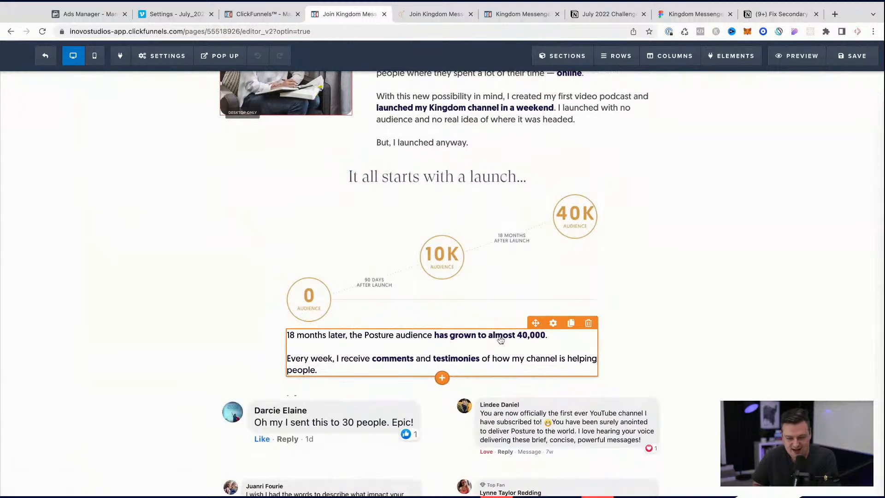
{"action": "left_click", "coordinate": [521, 335]}
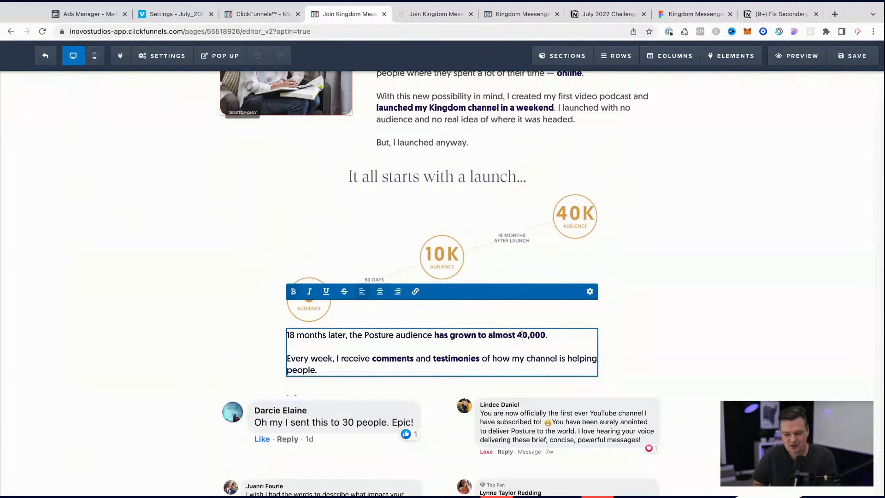
{"action": "key", "text": "BackSpace"}
{"action": "type", "text": "12"}
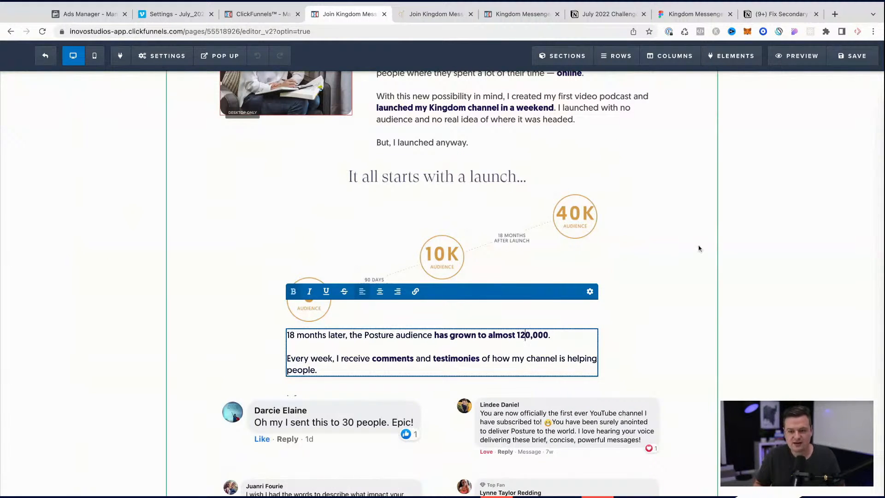
{"action": "left_click", "coordinate": [769, 220]}
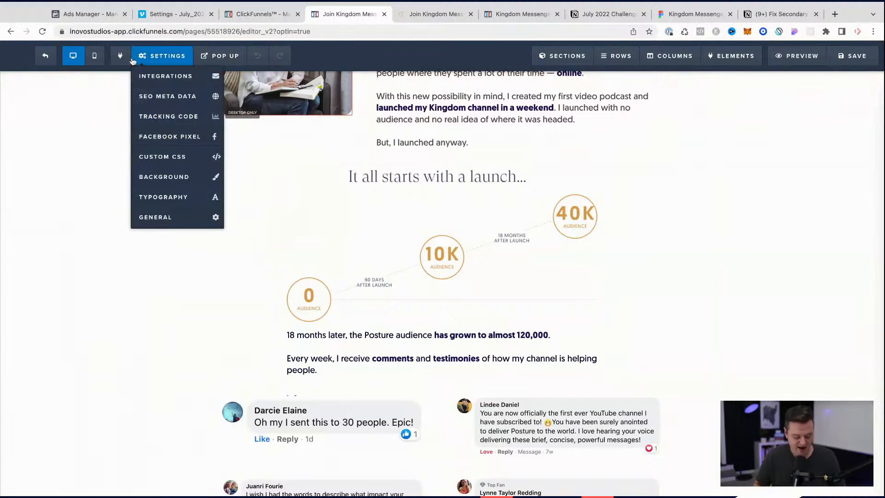
- Switch to Data Studio, open the bookmarked Kingdom Messengers report and show it in view mode
{"action": "key", "text": "super+shift+b"}
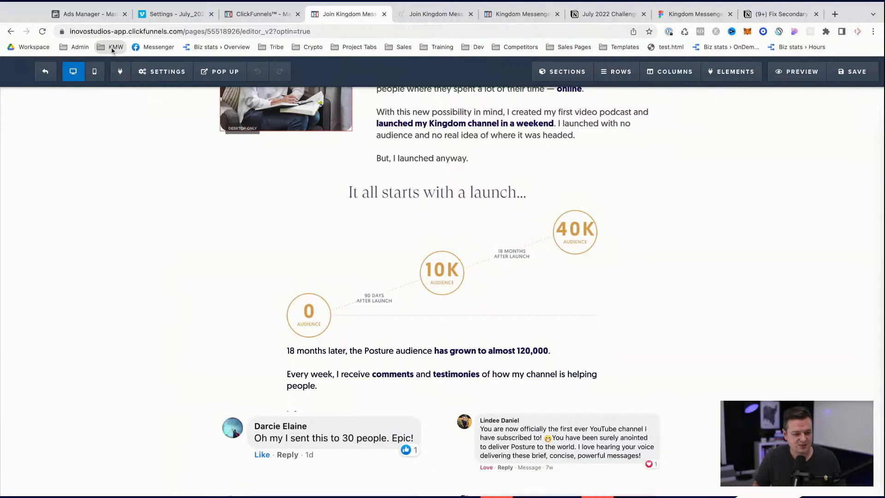
{"action": "middle_click", "coordinate": [112, 48]}
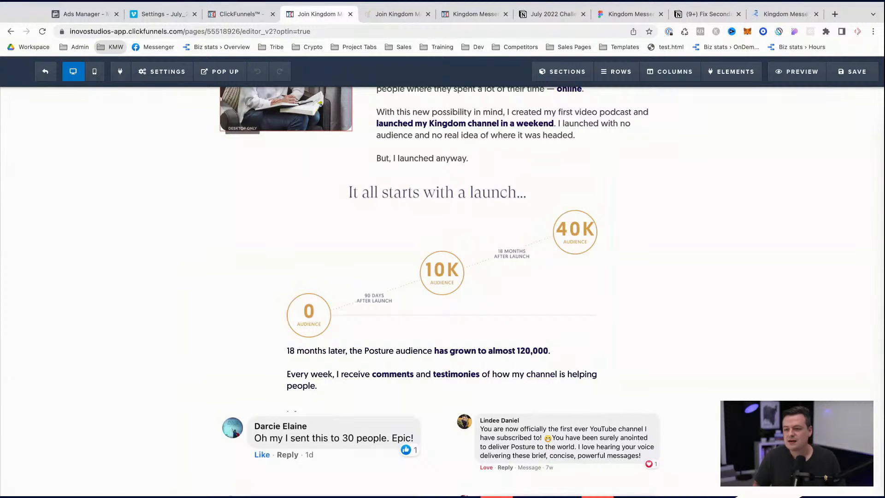
{"action": "left_click", "coordinate": [785, 15]}
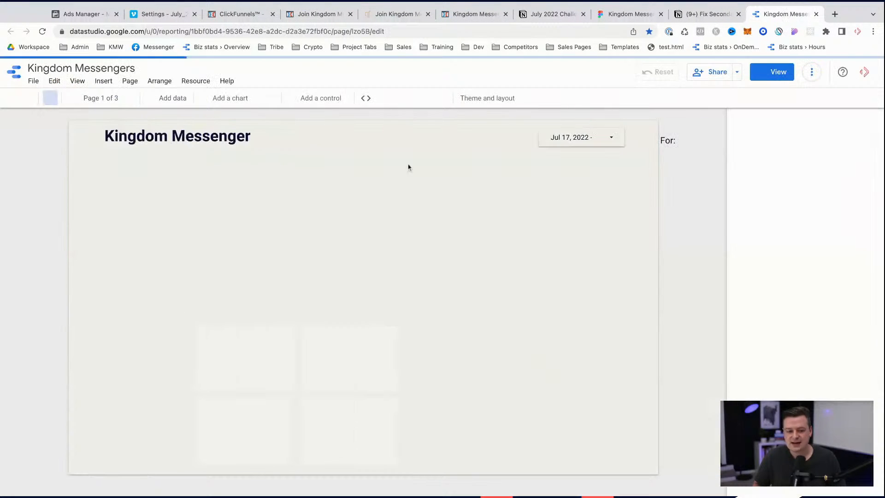
{"action": "left_click", "coordinate": [765, 75]}
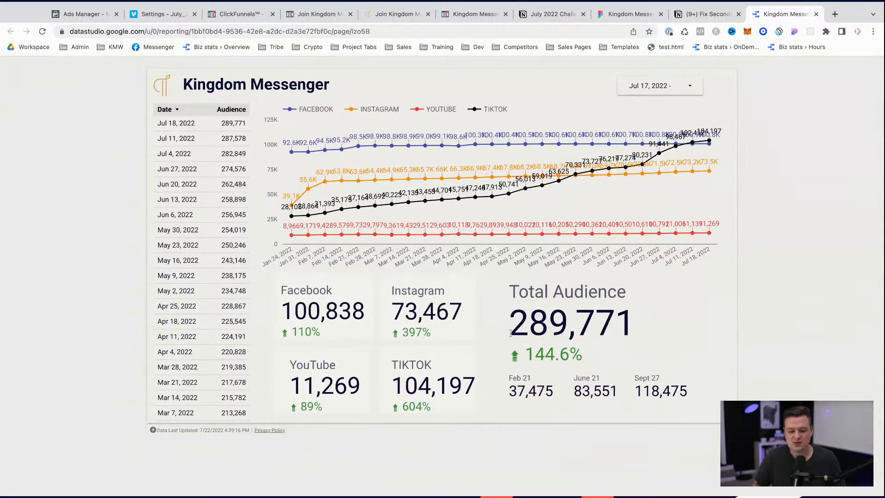
- Check the total and weekly audience figures in the report, and filter them to the Posture host alone
{"action": "left_click_drag", "start_coordinate": [510, 334], "coordinate": [615, 334]}
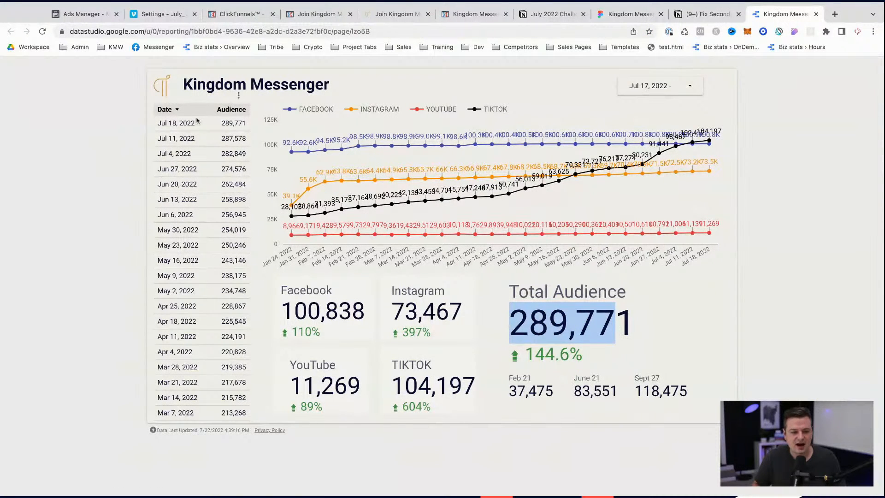
{"action": "scroll", "coordinate": [228, 373], "scroll_direction": "down", "scroll_amount": 10}
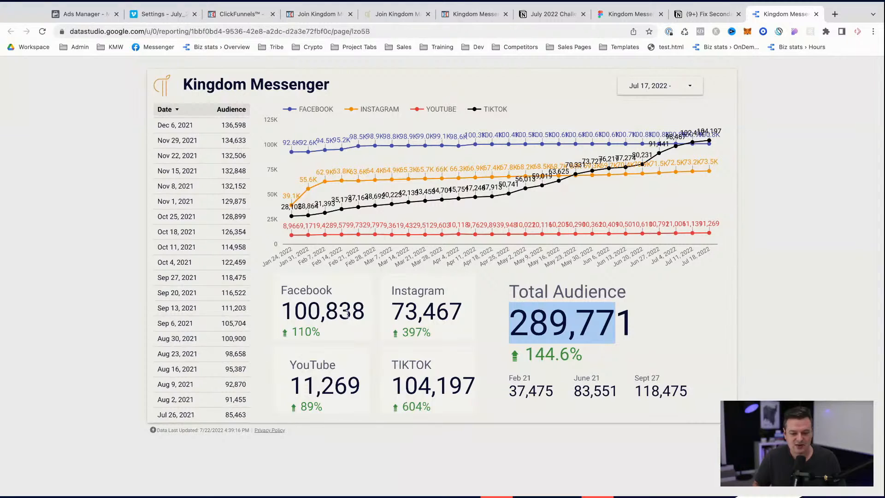
{"action": "left_click", "coordinate": [736, 79]}
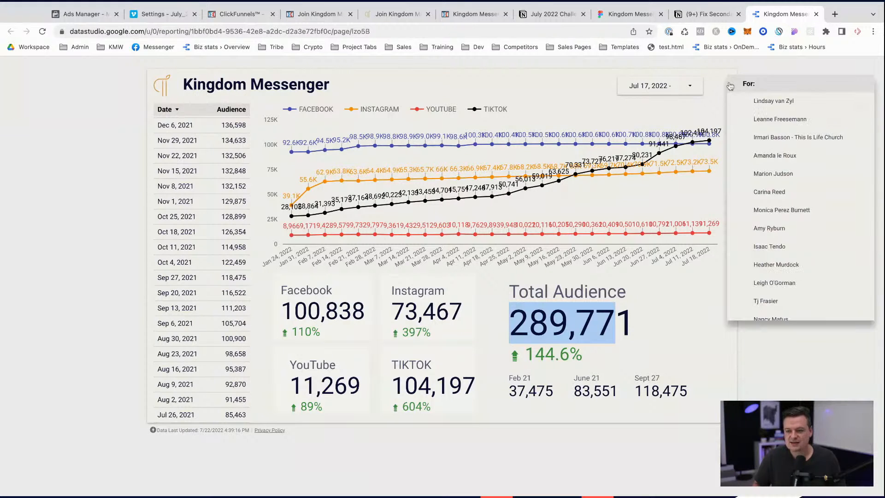
{"action": "left_click", "coordinate": [772, 101]}
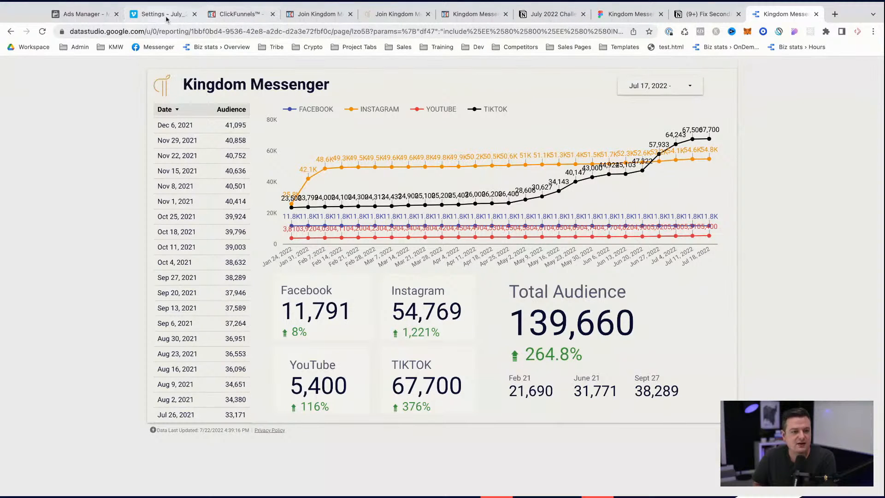
- Return to the ClickFunnels landing page editor and change the paragraph's audience phrase to "has grown to 139,660"
{"action": "left_click", "coordinate": [321, 15]}
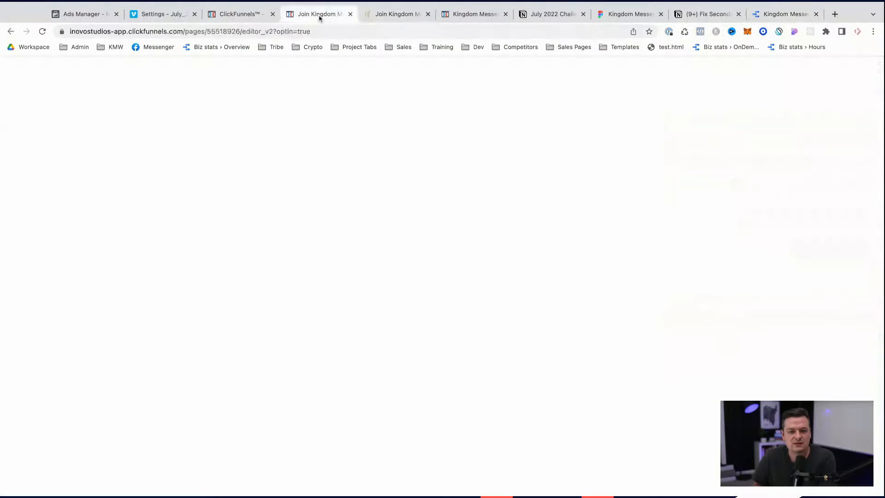
{"action": "left_click", "coordinate": [527, 355]}
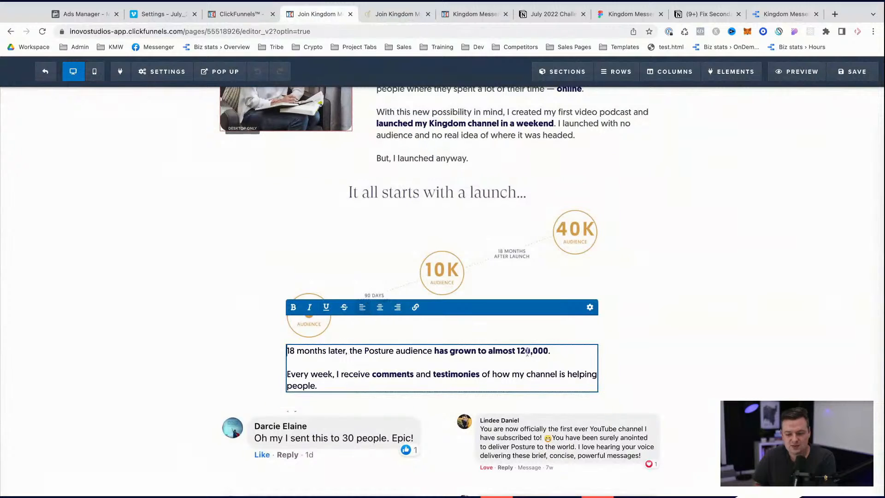
{"action": "key", "text": "BackSpace"}
{"action": "type", "text": "3"}
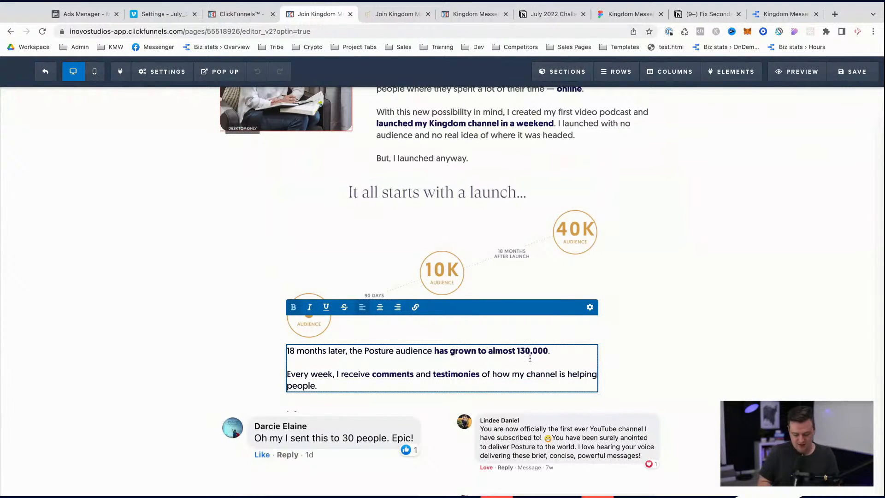
{"action": "type", "text": "9,660"}
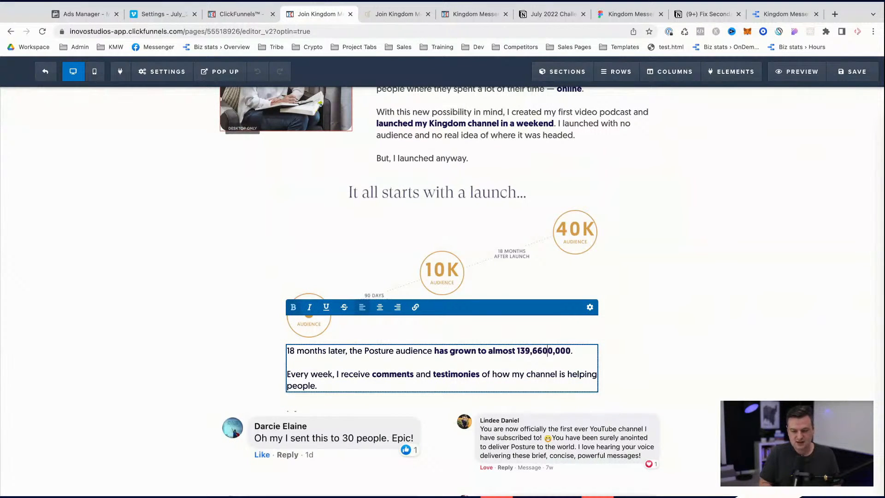
{"action": "scroll", "coordinate": [443, 291], "scroll_direction": "down", "scroll_amount": 20}
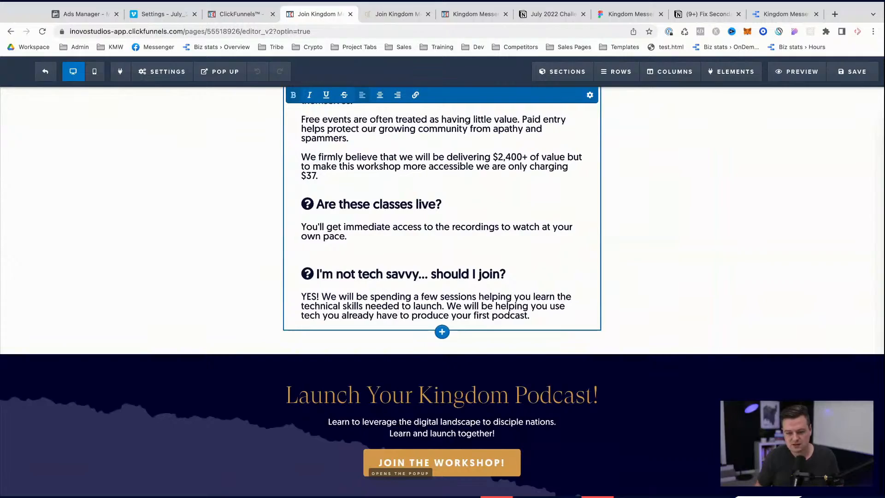
{"action": "scroll", "coordinate": [442, 290], "scroll_direction": "up", "scroll_amount": 8}
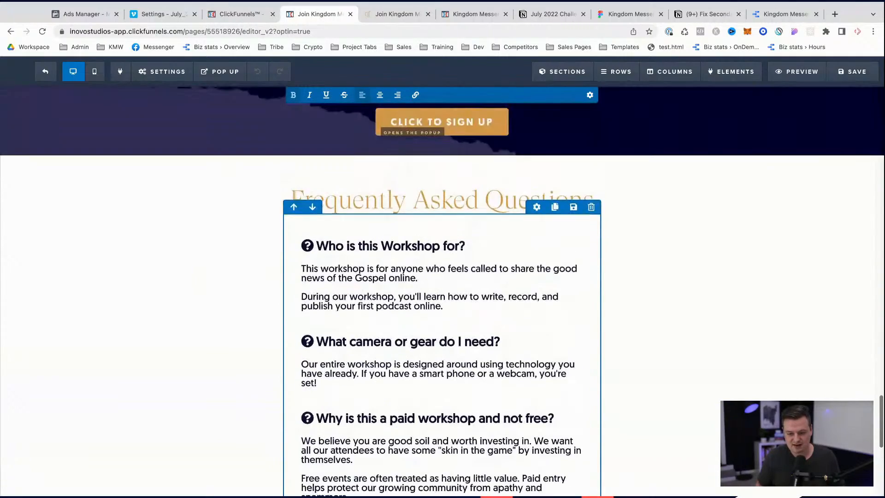
{"action": "scroll", "coordinate": [677, 385], "scroll_direction": "up", "scroll_amount": 12}
{"action": "scroll", "coordinate": [677, 385], "scroll_direction": "up", "scroll_amount": 2}
{"action": "scroll", "coordinate": [677, 385], "scroll_direction": "down", "scroll_amount": 3}
{"action": "key", "text": "BackSpace"}
{"action": "key", "text": "BackSpace"}
{"action": "key", "text": "BackSpace"}
{"action": "key", "text": "BackSpace"}
{"action": "key", "text": "BackSpace"}
{"action": "key", "text": "BackSpace"}
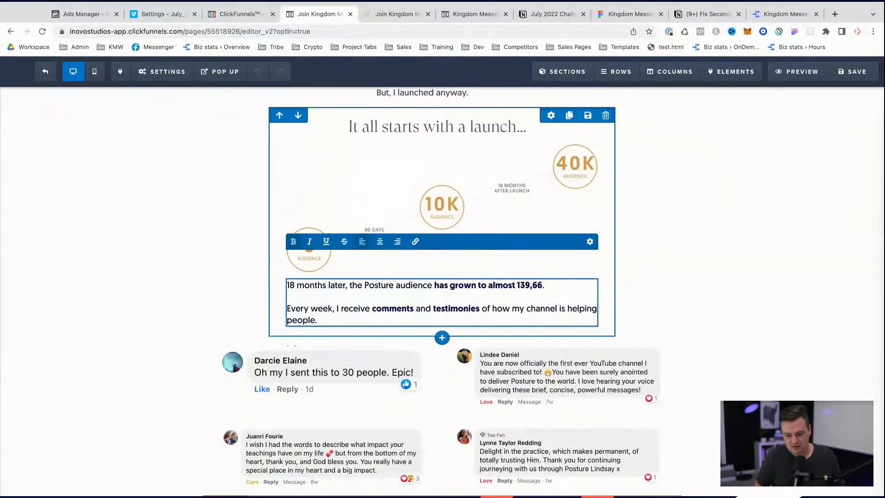
{"action": "double_click", "coordinate": [501, 285]}
{"action": "key", "text": "BackSpace"}
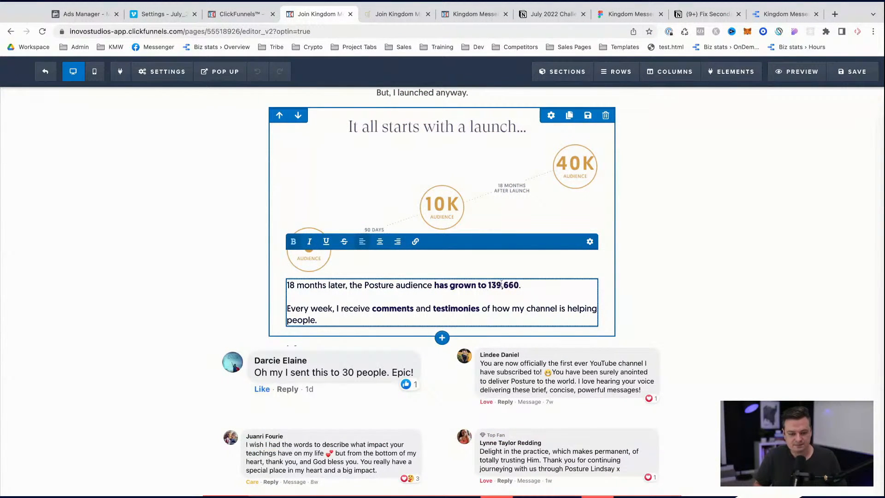
- Reword the opening of the Posture audience paragraph to "Two and half years later"
{"action": "double_click", "coordinate": [290, 285]}
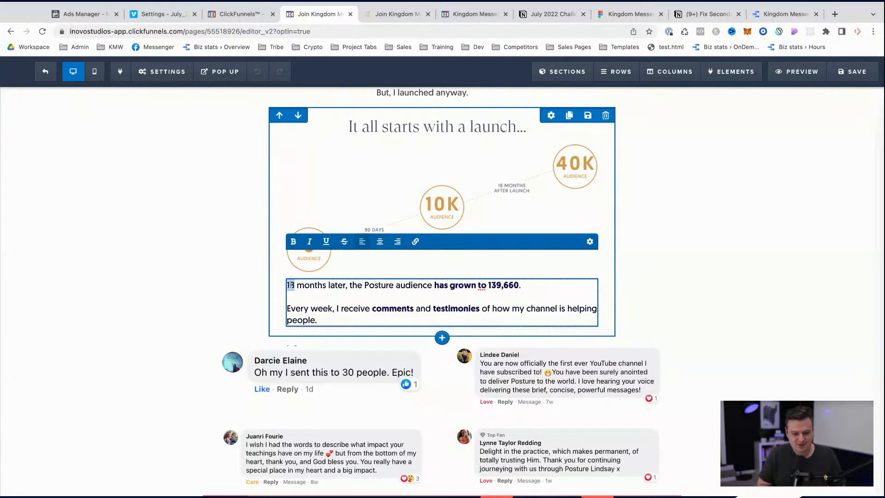
{"action": "type", "text": "27"}
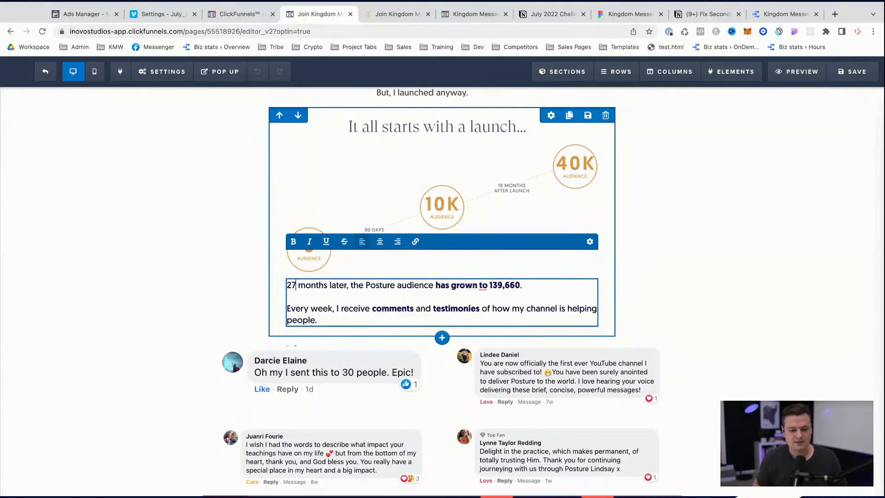
{"action": "type", "text": "Two and a"}
{"action": "key", "text": "BackSpace"}
{"action": "type", "text": "half"}
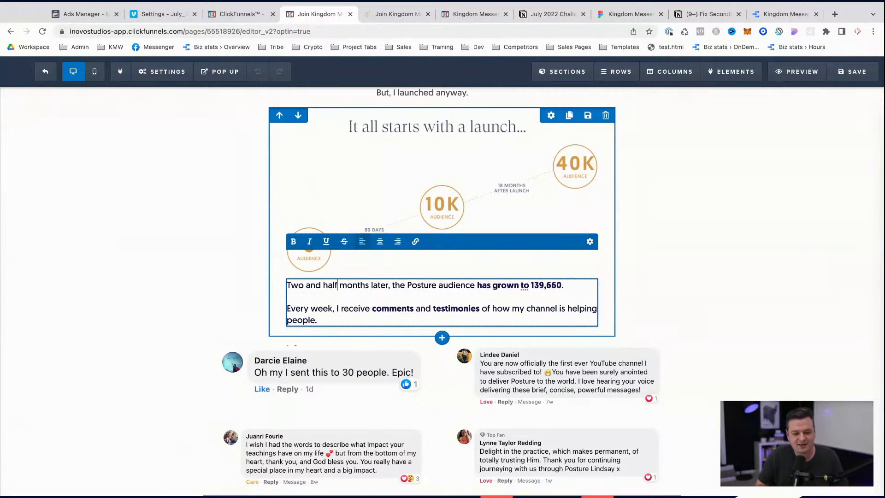
{"action": "left_click", "coordinate": [342, 282]}
{"action": "key", "text": "shift+Right"}
{"action": "key", "text": "shift+Right"}
{"action": "key", "text": "shift+Right"}
{"action": "key", "text": "shift+Right"}
{"action": "key", "text": "shift+Right"}
{"action": "key", "text": "shift+Right"}
{"action": "key", "text": "shift+Right"}
{"action": "key", "text": "shift+Right"}
{"action": "key", "text": "shift+Right"}
{"action": "key", "text": "shift+Right"}
{"action": "key", "text": "shift+Right"}
{"action": "key", "text": "shift+Right"}
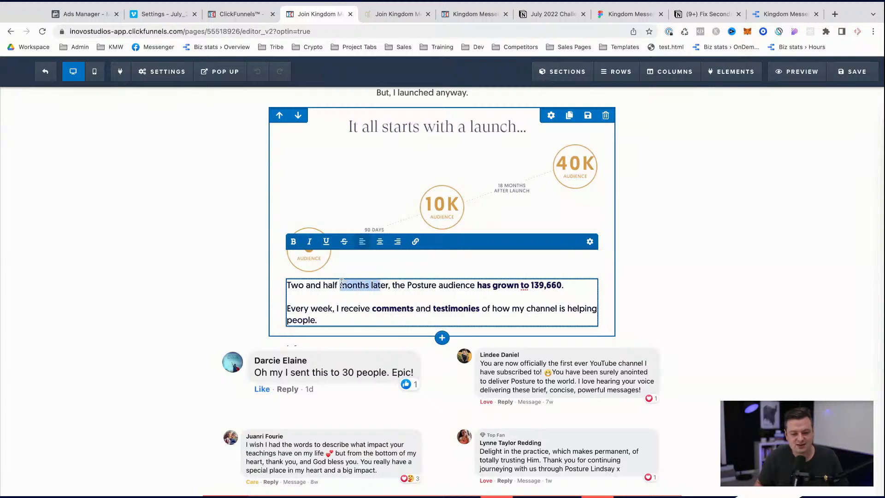
{"action": "key", "text": "shift+Left"}
{"action": "key", "text": "shift+Left"}
{"action": "key", "text": "shift+Left"}
{"action": "key", "text": "shift+Left"}
{"action": "key", "text": "shift+Left"}
{"action": "key", "text": "shift+Left"}
{"action": "key", "text": "shift+Left"}
{"action": "type", "text": "years"}
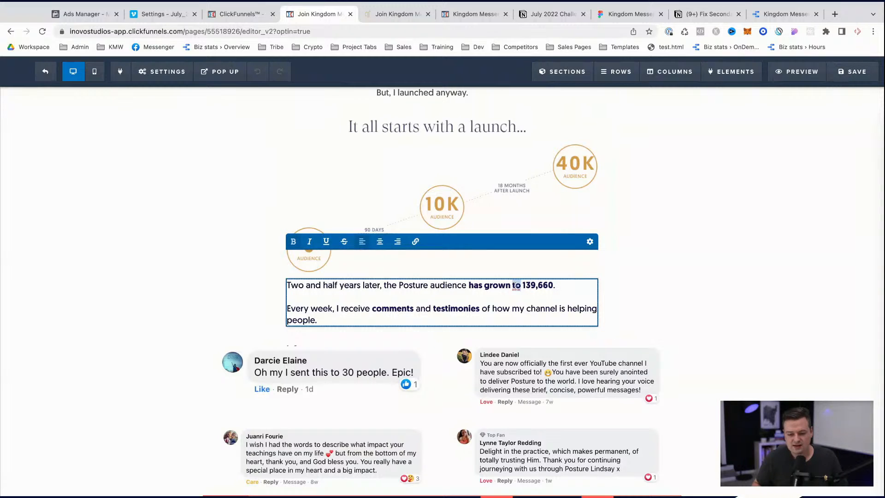
{"action": "left_click", "coordinate": [734, 310]}
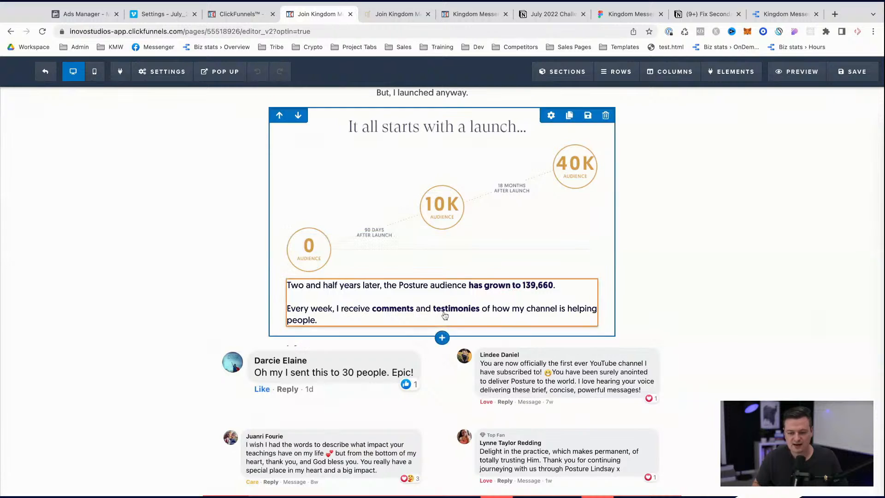
{"action": "left_click", "coordinate": [0, 310]}
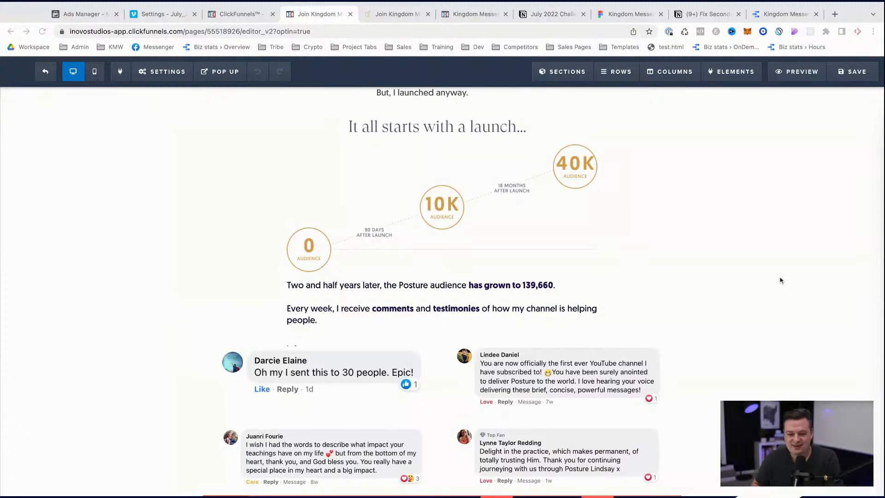
- Review the landing page from the hosts section through the host's story and testimonial comments to the sign-up section
{"action": "scroll", "coordinate": [780, 280], "scroll_direction": "down", "scroll_amount": 3}
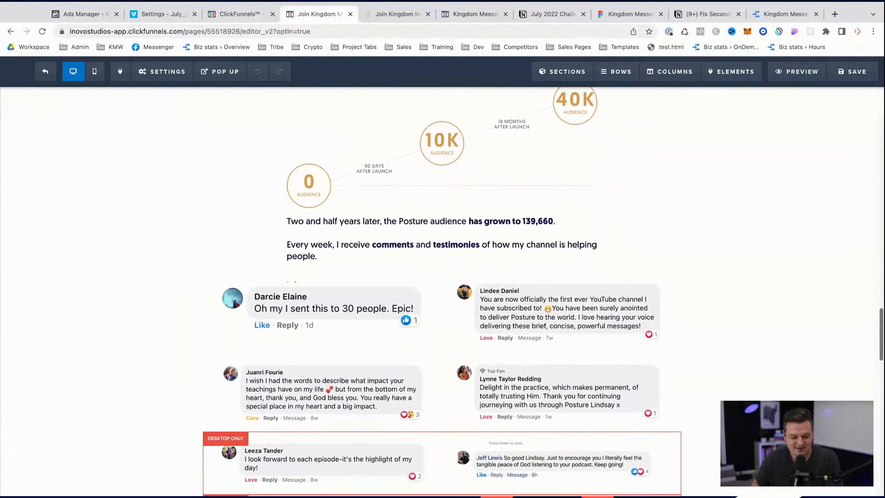
{"action": "scroll", "coordinate": [91, 351], "scroll_direction": "down", "scroll_amount": 5}
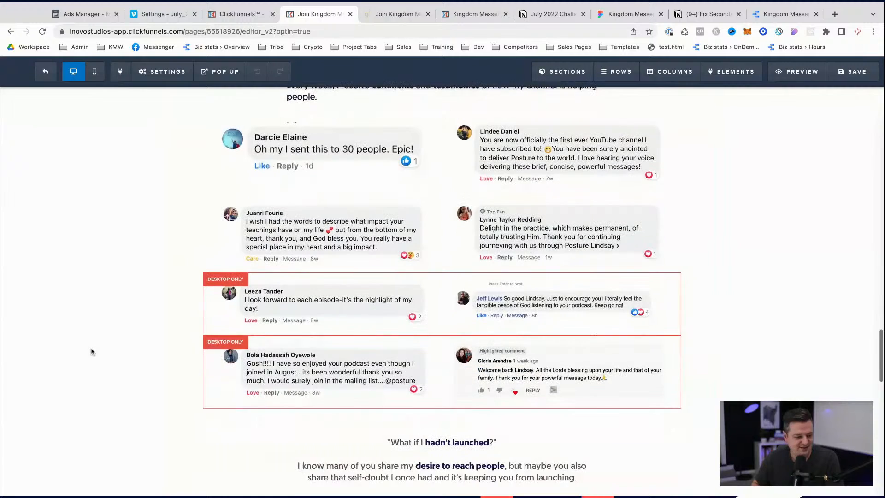
{"action": "left_click", "coordinate": [322, 306]}
{"action": "scroll", "coordinate": [305, 286], "scroll_direction": "up", "scroll_amount": 3}
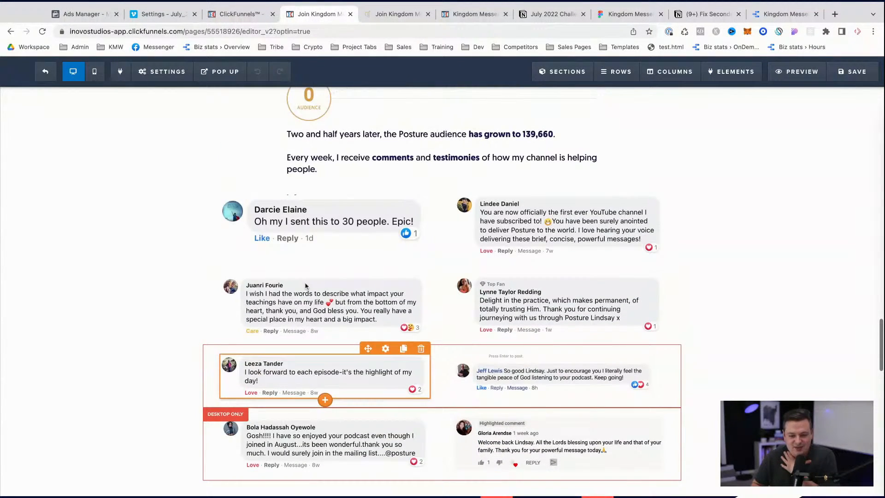
{"action": "scroll", "coordinate": [305, 286], "scroll_direction": "up", "scroll_amount": 10}
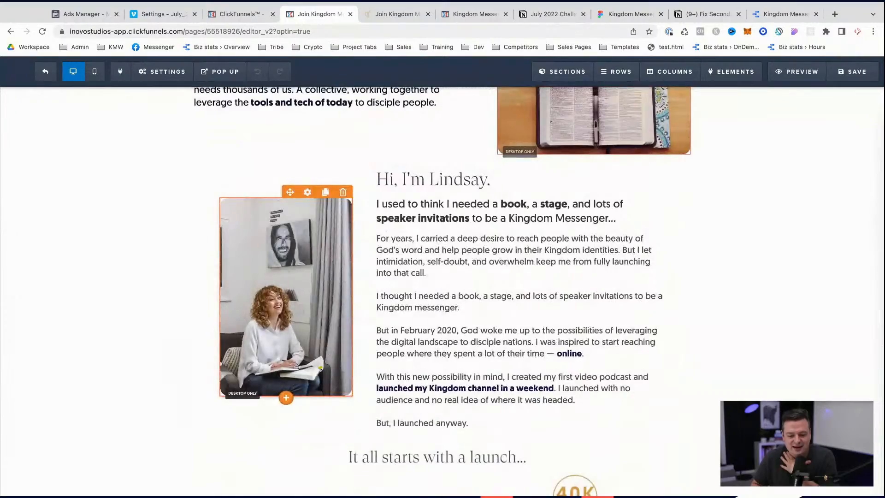
{"action": "scroll", "coordinate": [305, 286], "scroll_direction": "down", "scroll_amount": 15}
{"action": "scroll", "coordinate": [683, 174], "scroll_direction": "down", "scroll_amount": 5}
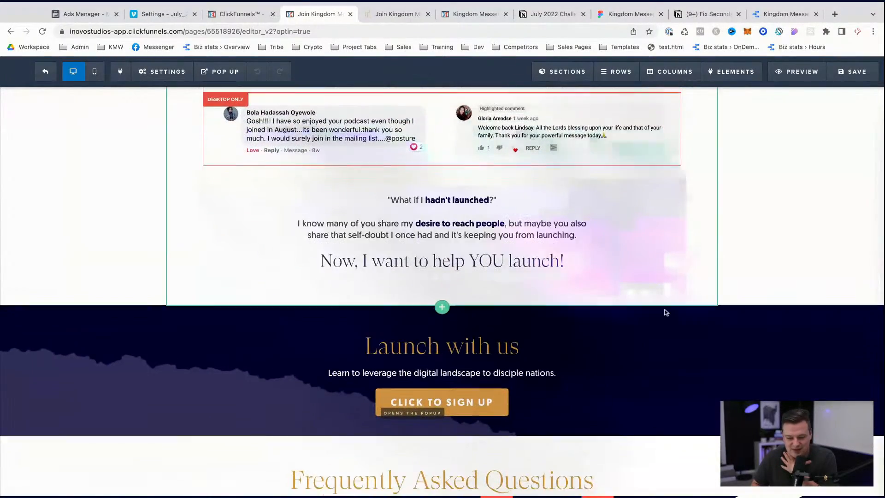
{"action": "scroll", "coordinate": [664, 312], "scroll_direction": "up", "scroll_amount": 12}
{"action": "scroll", "coordinate": [664, 313], "scroll_direction": "down", "scroll_amount": 10}
{"action": "scroll", "coordinate": [664, 313], "scroll_direction": "up", "scroll_amount": 6}
{"action": "scroll", "coordinate": [664, 312], "scroll_direction": "down", "scroll_amount": 6}
{"action": "scroll", "coordinate": [664, 313], "scroll_direction": "down", "scroll_amount": 10}
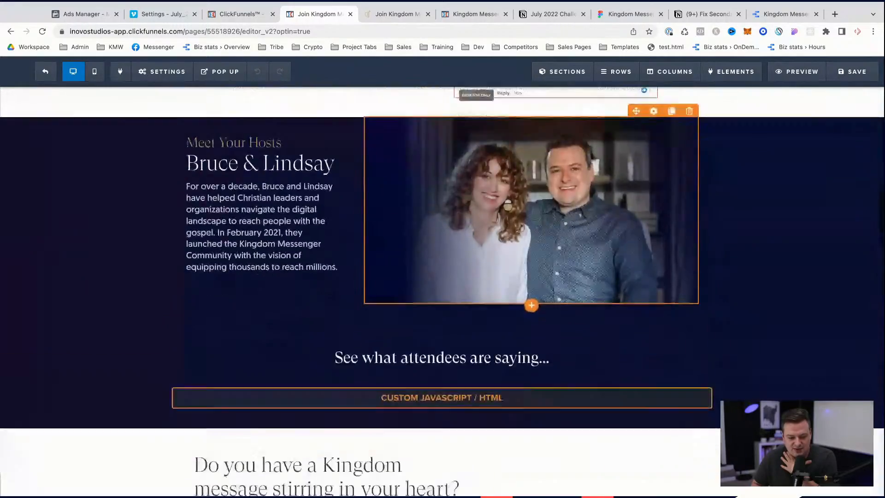
- Hide the "It all starts with a launch..." growth chart image above the Posture audience paragraph
{"action": "scroll", "coordinate": [664, 312], "scroll_direction": "down", "scroll_amount": 14}
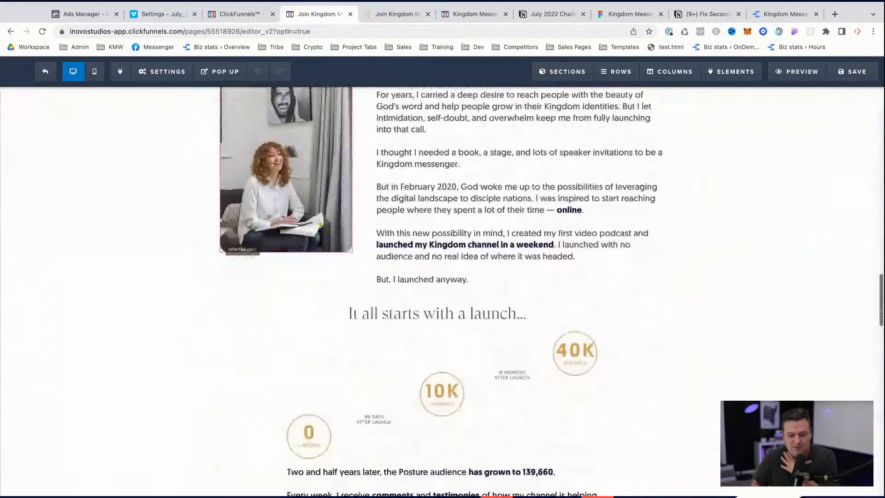
{"action": "scroll", "coordinate": [548, 288], "scroll_direction": "down", "scroll_amount": 1}
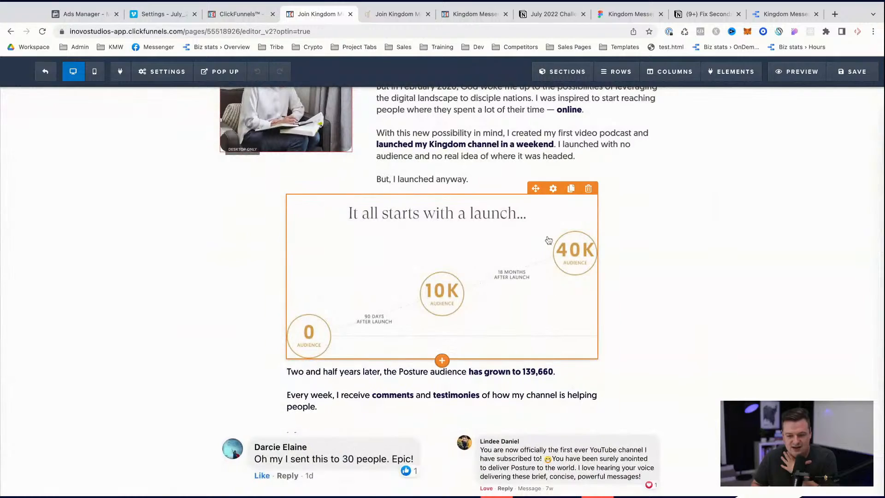
{"action": "left_click", "coordinate": [553, 189]}
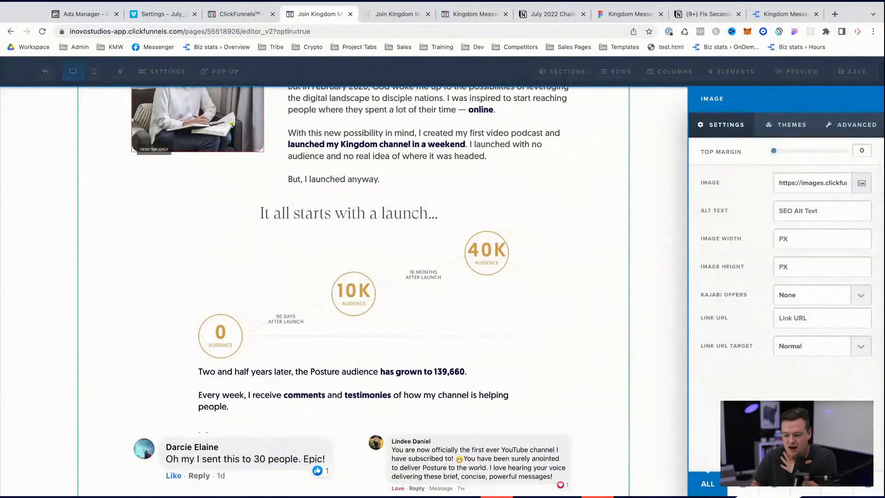
{"action": "left_click", "coordinate": [806, 484]}
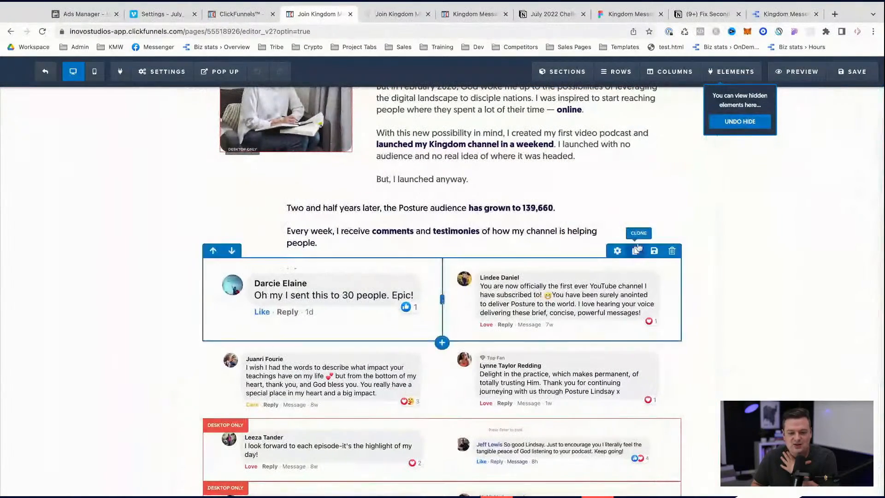
{"action": "left_click", "coordinate": [524, 212]}
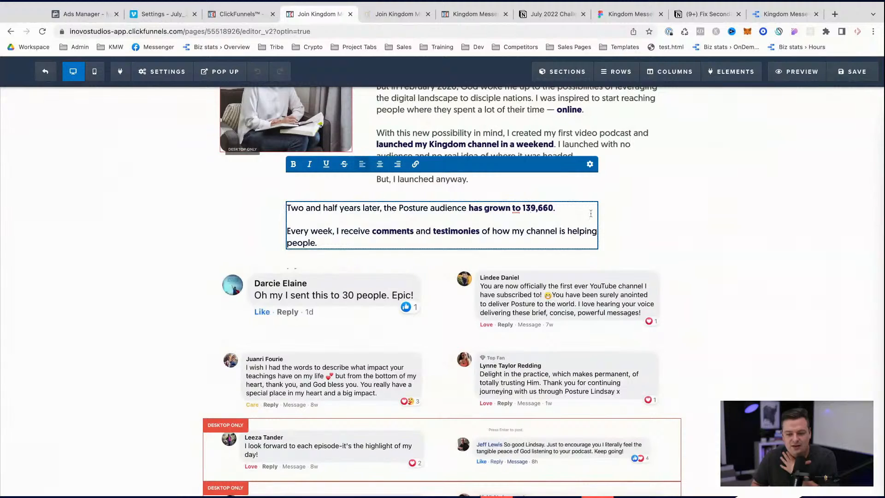
{"action": "left_click", "coordinate": [637, 218]}
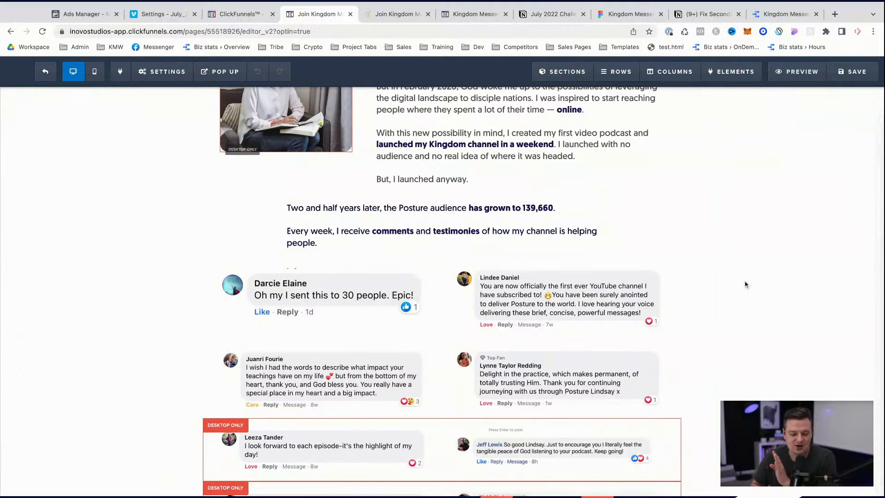
- Review the landing page from the testimonial comments and sign-up section down through the Frequently Asked Questions
{"action": "scroll", "coordinate": [751, 277], "scroll_direction": "down", "scroll_amount": 2}
{"action": "scroll", "coordinate": [746, 284], "scroll_direction": "down", "scroll_amount": 4}
{"action": "scroll", "coordinate": [745, 284], "scroll_direction": "down", "scroll_amount": 7}
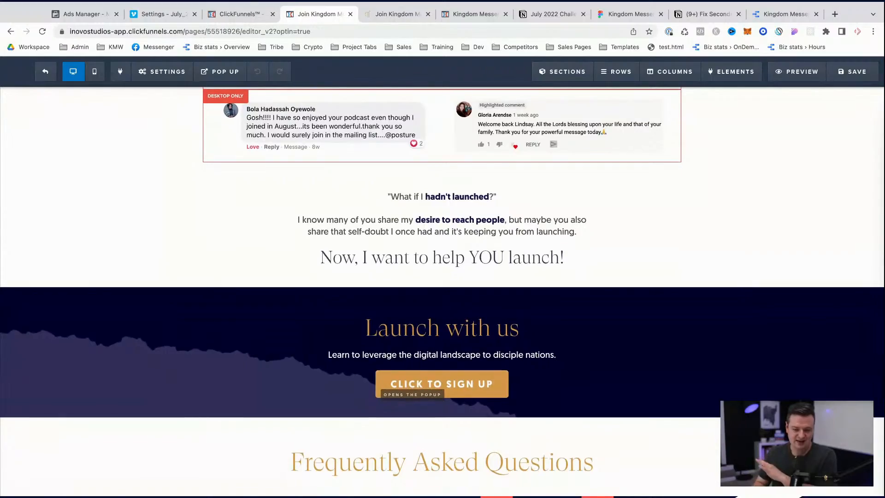
{"action": "scroll", "coordinate": [746, 285], "scroll_direction": "up", "scroll_amount": 10}
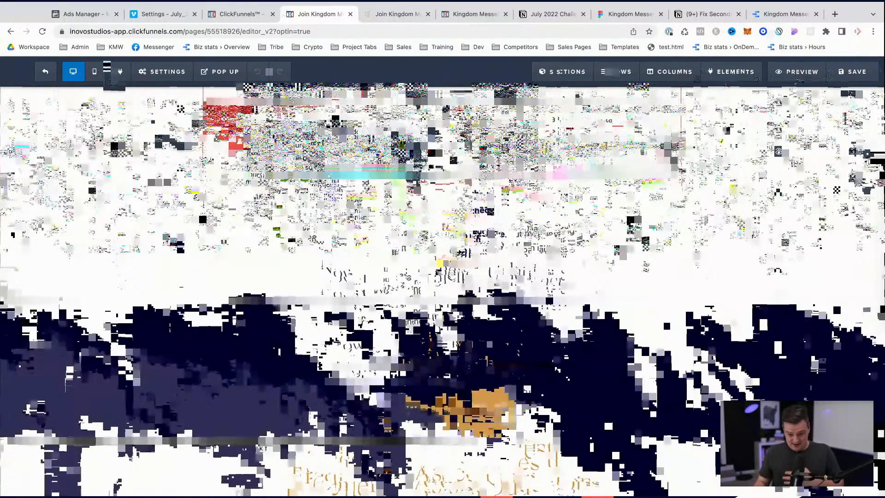
{"action": "scroll", "coordinate": [746, 284], "scroll_direction": "up", "scroll_amount": 20}
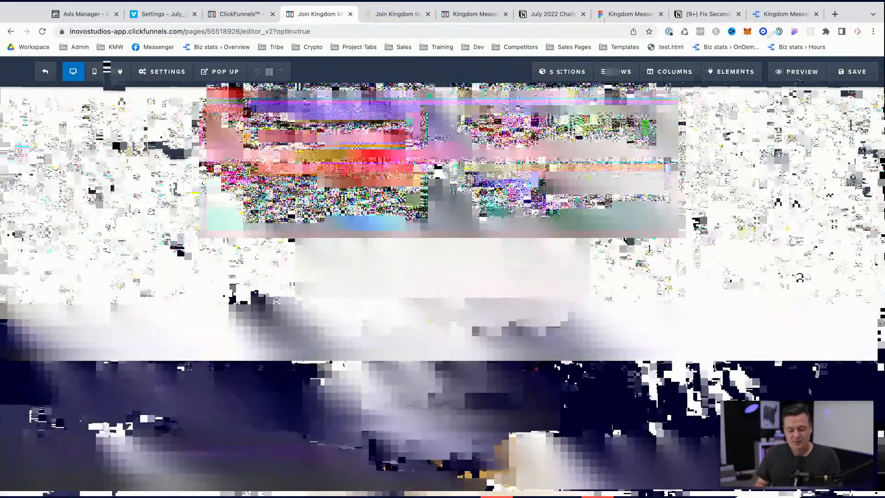
{"action": "scroll", "coordinate": [745, 285], "scroll_direction": "up", "scroll_amount": 10}
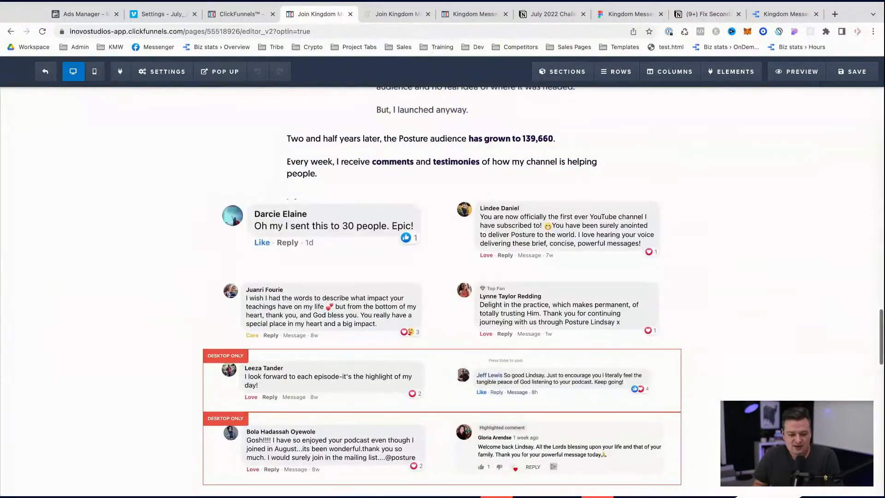
{"action": "scroll", "coordinate": [443, 290], "scroll_direction": "down", "scroll_amount": 10}
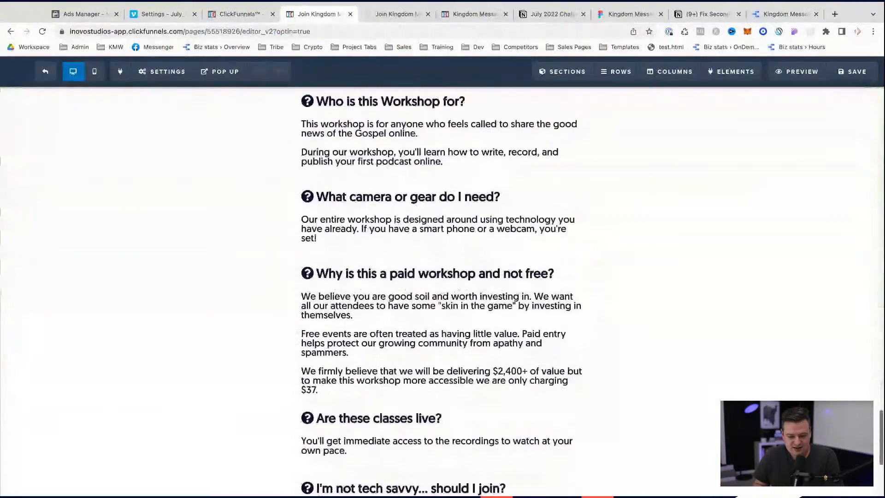
{"action": "scroll", "coordinate": [443, 290], "scroll_direction": "up", "scroll_amount": 3}
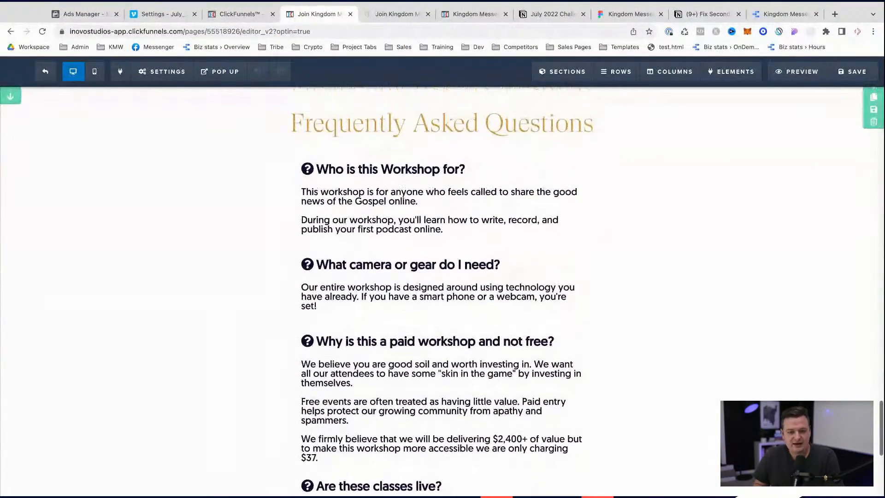
{"action": "scroll", "coordinate": [355, 241], "scroll_direction": "down", "scroll_amount": 10}
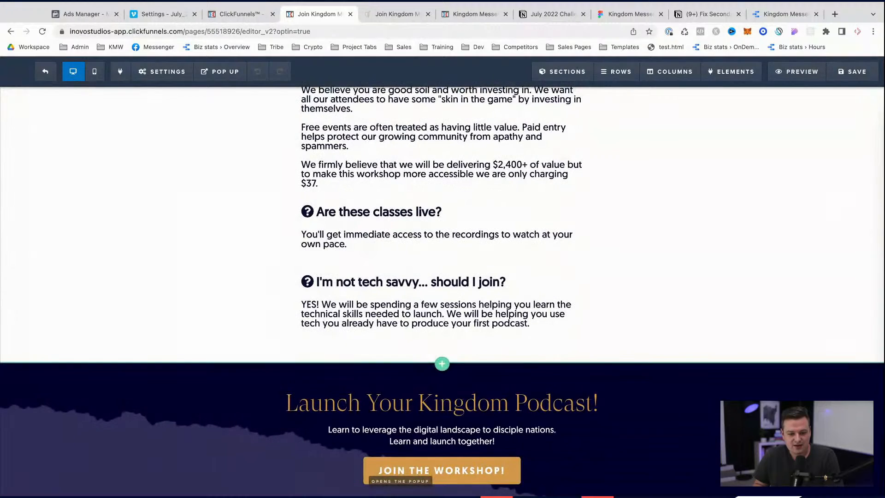
- Replace the answer under "Are these classes live?" with "Yes, we will be live at 8PM EST on July 27, 28, and 29."
{"action": "left_click", "coordinate": [354, 240]}
{"action": "triple_click", "coordinate": [355, 240]}
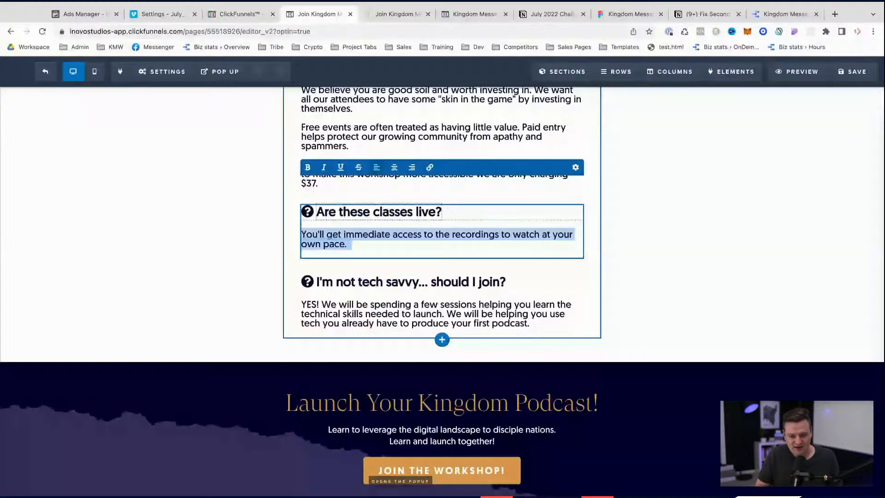
{"action": "type", "text": "Yes, "}
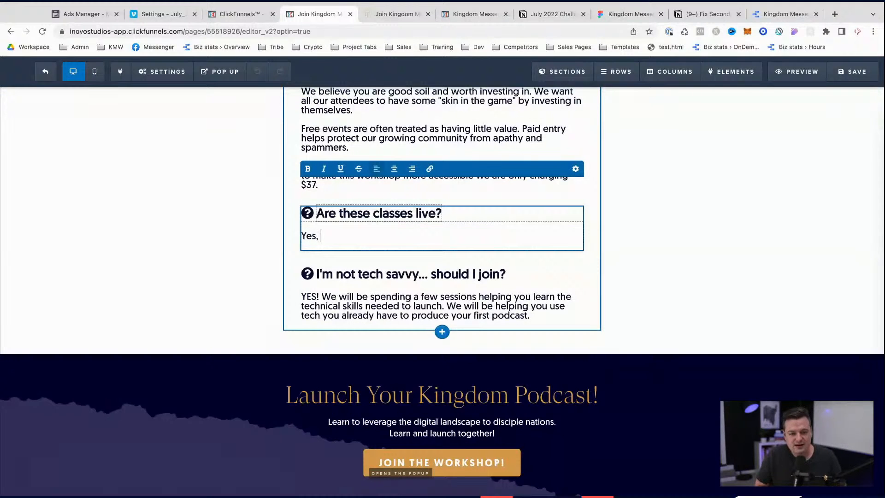
{"action": "type", "text": "we will be li"}
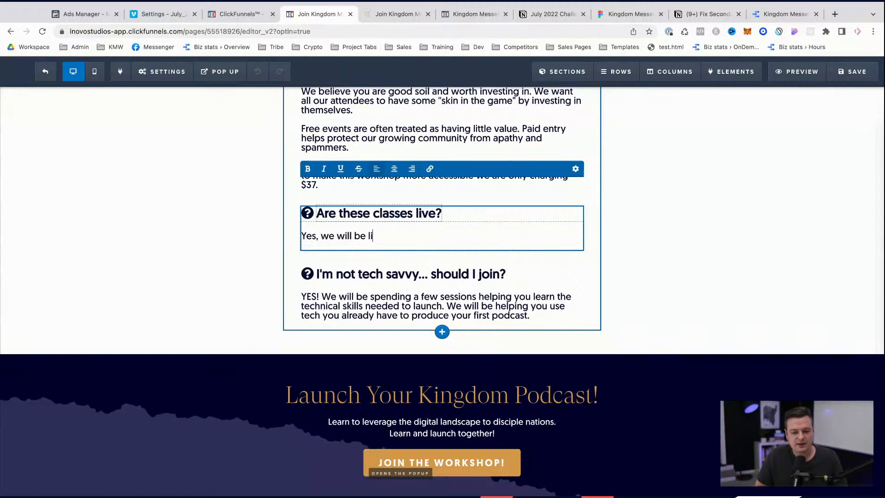
{"action": "type", "text": "ve at 8PM EST "}
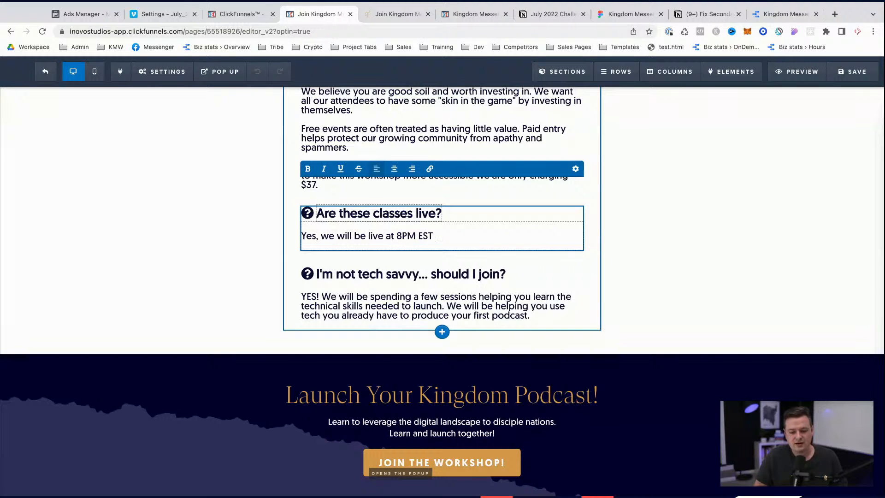
{"action": "type", "text": "on July 27"}
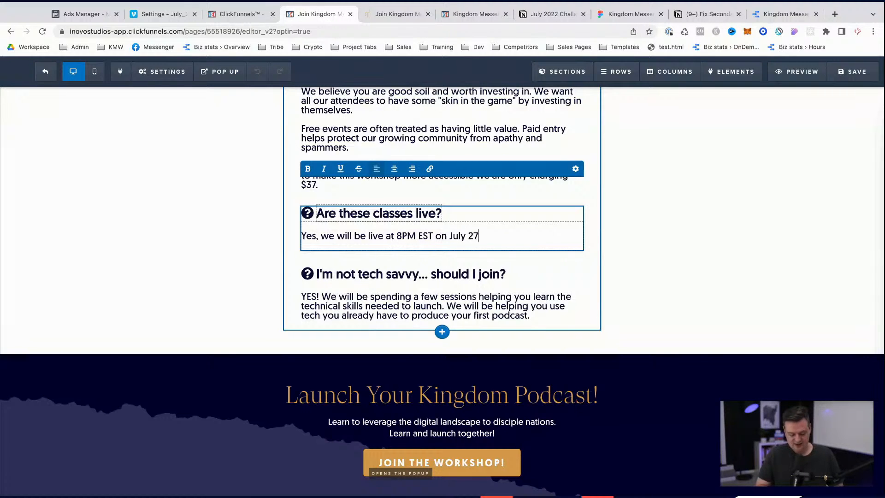
{"action": "type", "text": ", 28, and 2"}
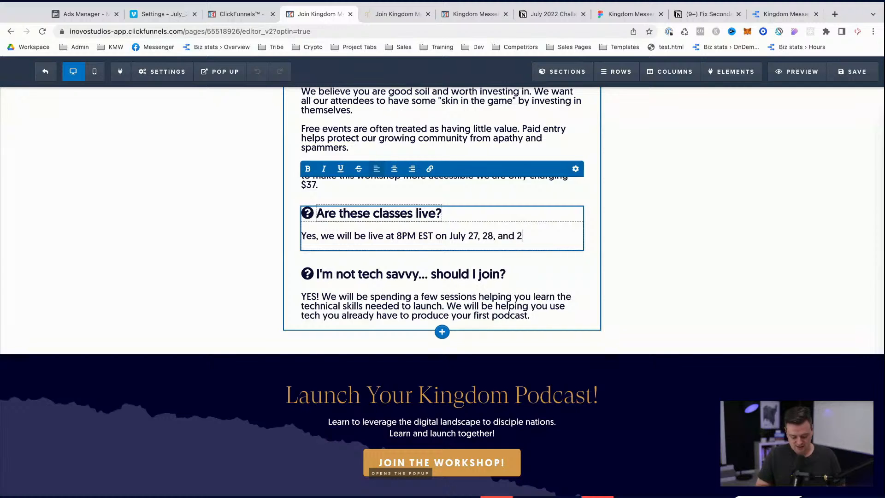
{"action": "type", "text": "9. Replays will "}
- Complete the live classes answer with "Replays will be available 1 week after the event." and change the time to "8 PM"
{"action": "type", "text": "be avilable"}
{"action": "type", "text": "alab"}
{"action": "type", "text": "ailabl"}
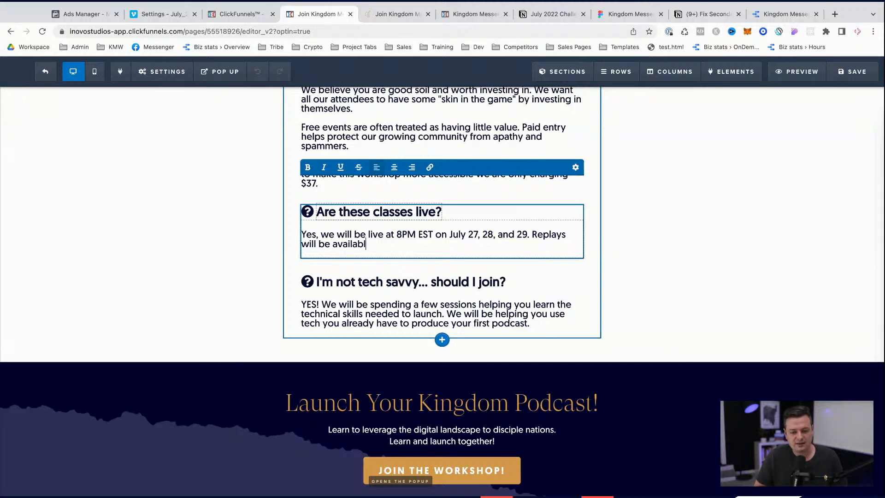
{"action": "left_click", "coordinate": [403, 235]}
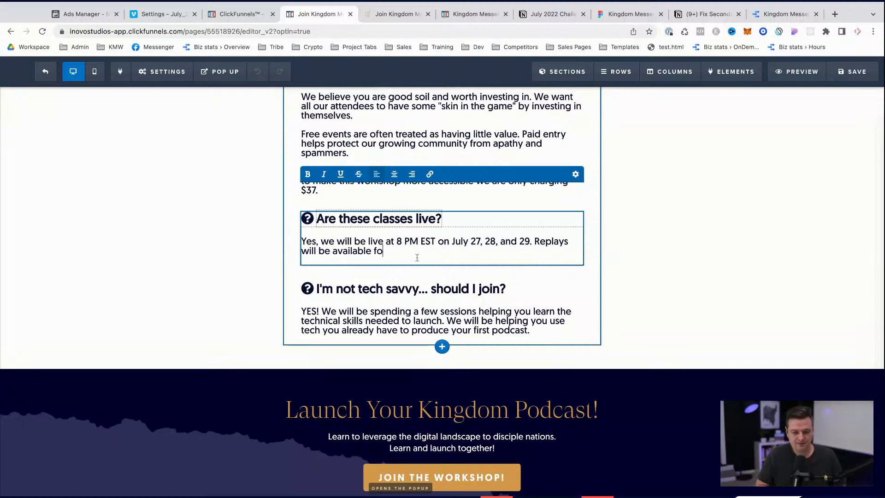
{"action": "type", "text": "week after the event."}
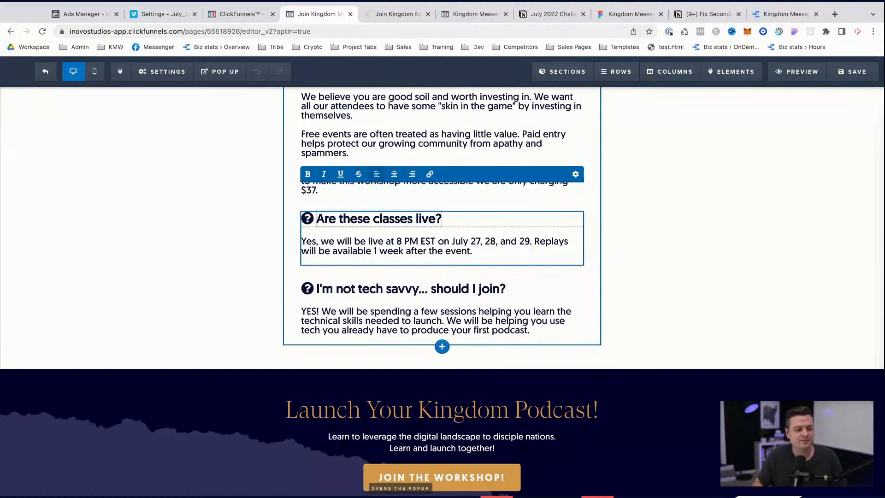
{"action": "left_click", "coordinate": [783, 247]}
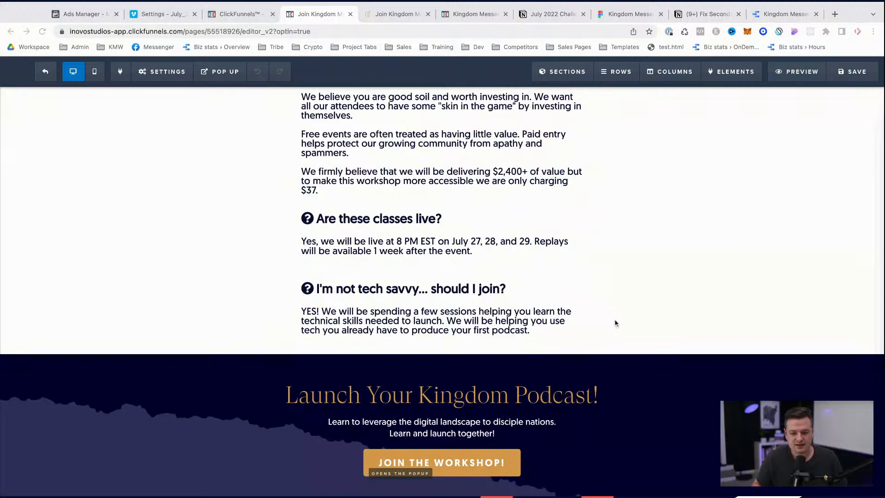
{"action": "left_click", "coordinate": [657, 306]}
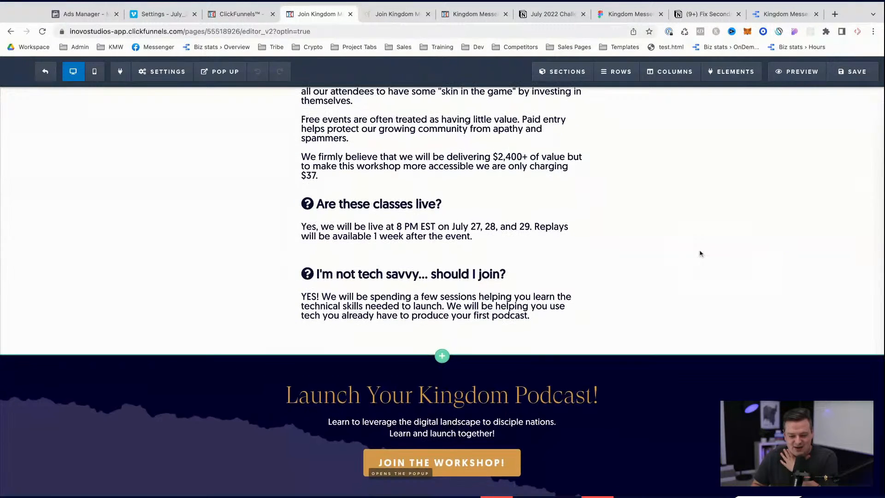
- Replace the "Launch Your Kingdom Podcast!" heading below the FAQ with "Reach a Stadium Sized Audience!"
{"action": "left_click", "coordinate": [477, 395]}
{"action": "double_click", "coordinate": [537, 392]}
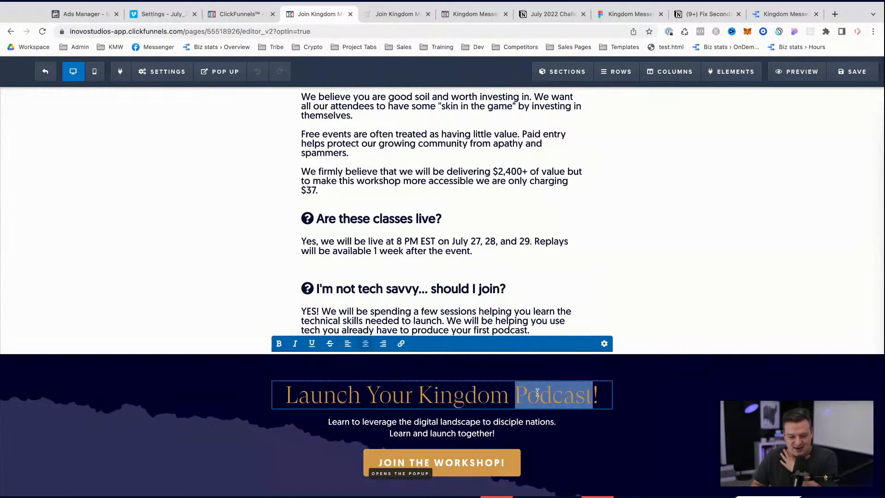
{"action": "left_click", "coordinate": [444, 397]}
{"action": "left_click", "coordinate": [284, 392]}
{"action": "left_click_drag", "start_coordinate": [283, 392], "coordinate": [594, 387]}
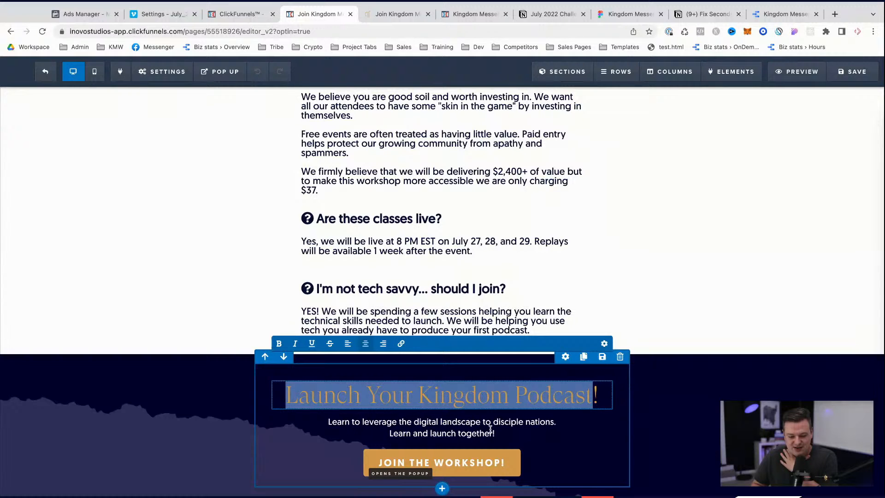
{"action": "scroll", "coordinate": [490, 428], "scroll_direction": "up", "scroll_amount": 20}
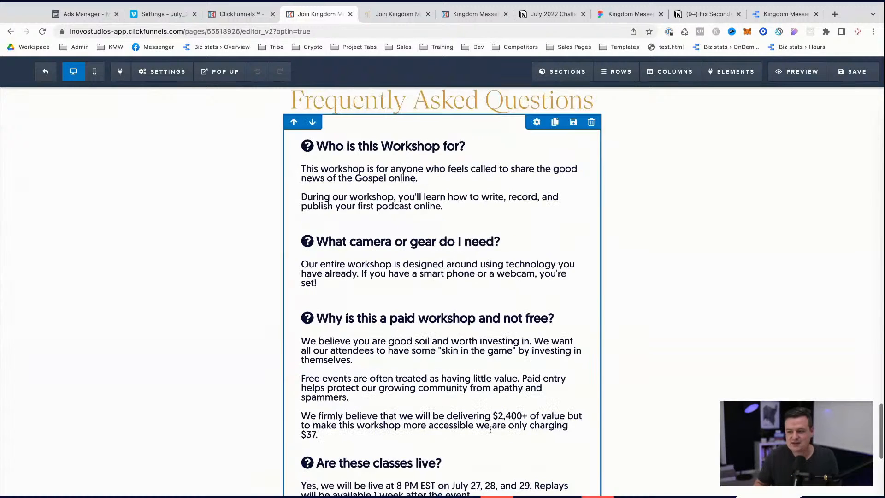
{"action": "scroll", "coordinate": [490, 429], "scroll_direction": "up", "scroll_amount": 20}
{"action": "scroll", "coordinate": [550, 328], "scroll_direction": "down", "scroll_amount": 20}
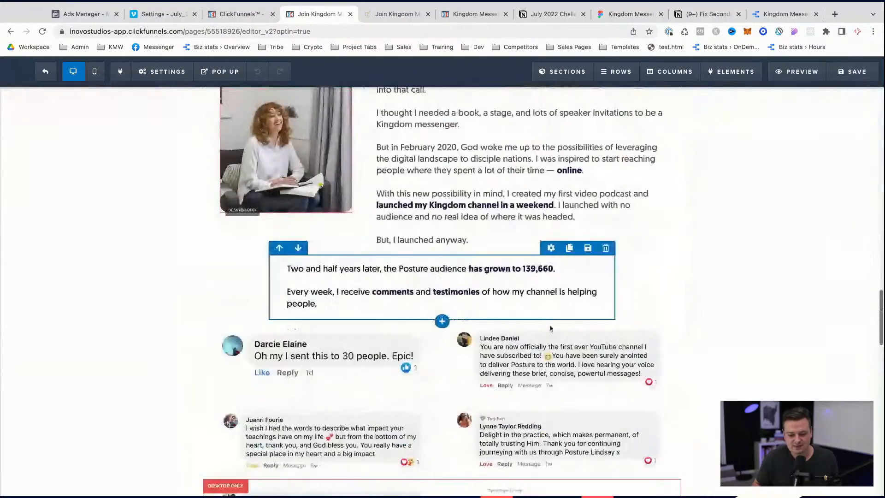
{"action": "scroll", "coordinate": [550, 328], "scroll_direction": "down", "scroll_amount": 20}
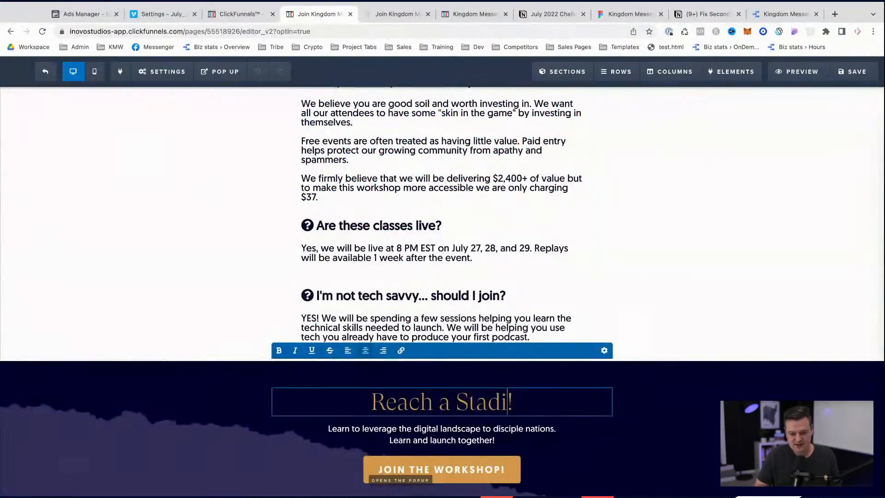
{"action": "type", "text": "um Sized Audience"}
- Reword the closing section's heading to "Start to Reach Your Stadium Sized Audience!"
{"action": "left_click", "coordinate": [276, 401]}
{"action": "type", "text": "Start to"}
{"action": "key", "text": "Right"}
{"action": "key", "text": "BackSpace"}
{"action": "type", "text": "r"}
{"action": "key", "text": "BackSpace"}
{"action": "type", "text": "R"}
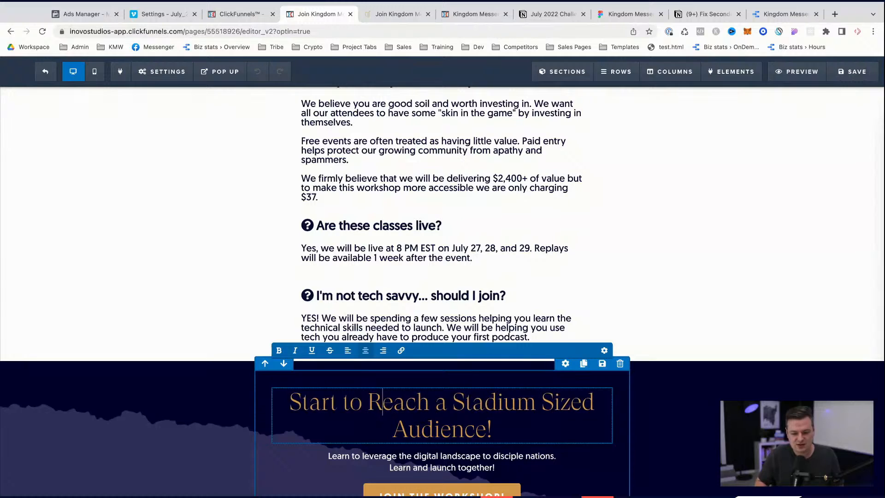
{"action": "left_click", "coordinate": [446, 404]}
{"action": "key", "text": "BackSpace"}
{"action": "type", "text": "Y"}
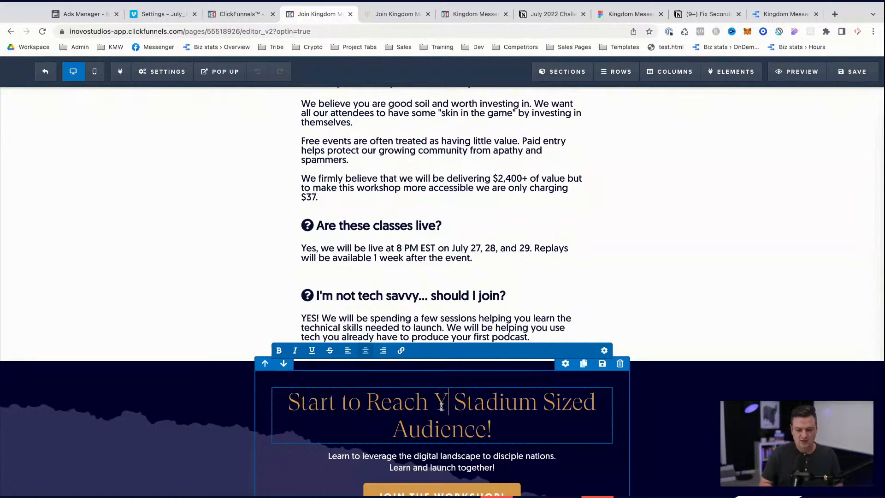
{"action": "type", "text": "our"}
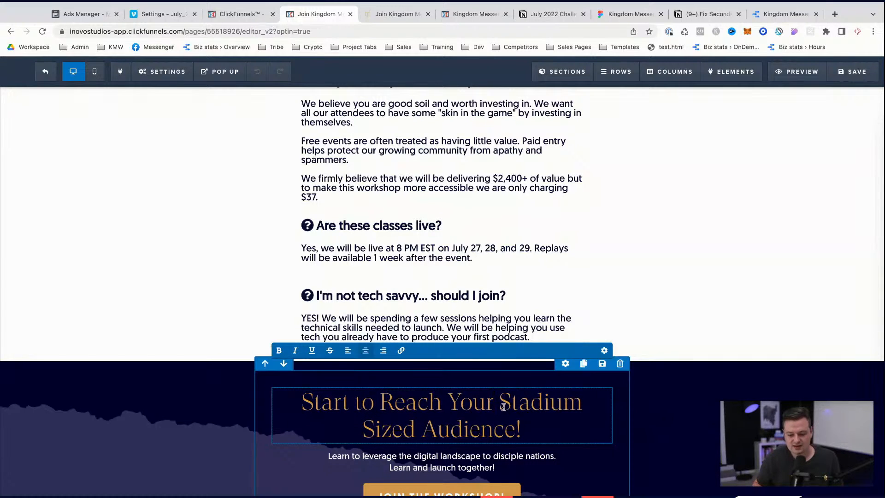
- Hyphenate "Stadium-Sized" in the closing heading and make it bold and underlined
{"action": "left_click", "coordinate": [521, 424]}
{"action": "left_click_drag", "start_coordinate": [496, 401], "coordinate": [403, 429]}
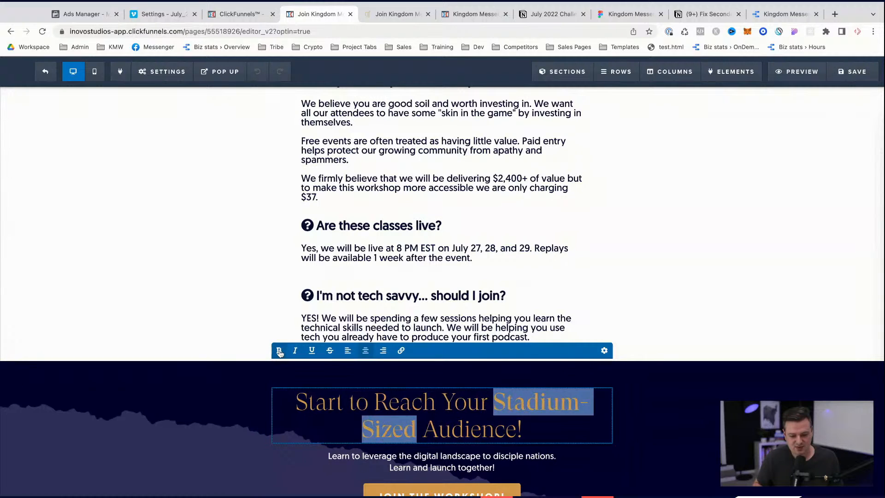
{"action": "left_click", "coordinate": [311, 350]}
{"action": "left_click", "coordinate": [708, 445]}
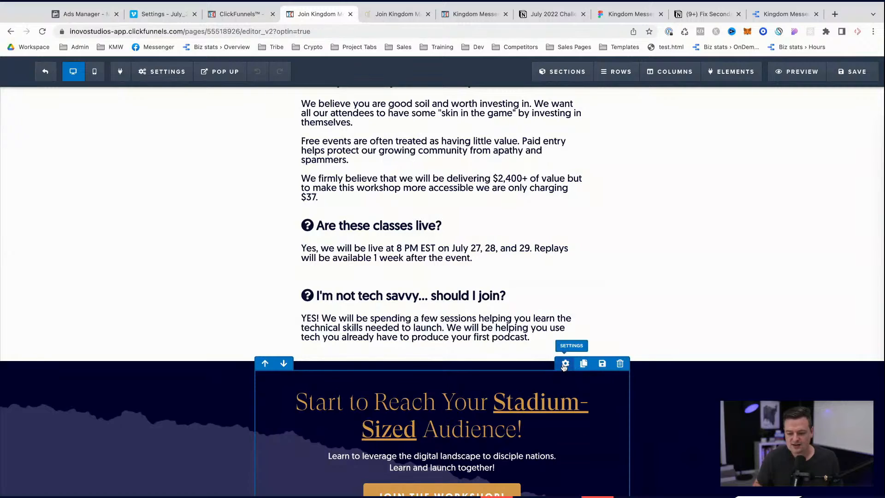
- Reduce the width of the closing section's row until all of "Stadium-Sized" wraps onto the heading's second line
{"action": "left_click", "coordinate": [565, 363]}
{"action": "left_click_drag", "start_coordinate": [804, 315], "coordinate": [805, 317]}
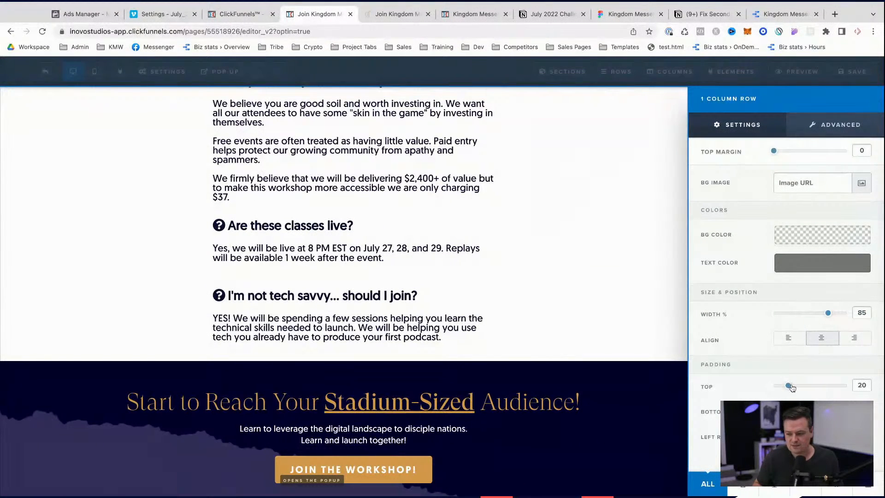
{"action": "left_click", "coordinate": [827, 316]}
{"action": "key", "text": "Left"}
{"action": "key", "text": "Left"}
{"action": "key", "text": "Left"}
{"action": "key", "text": "Left"}
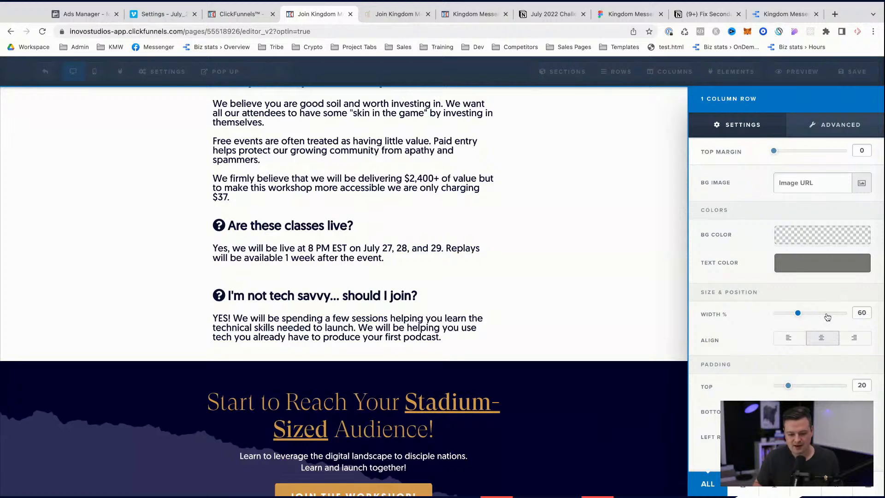
{"action": "key", "text": "Left"}
{"action": "left_click", "coordinate": [580, 458]}
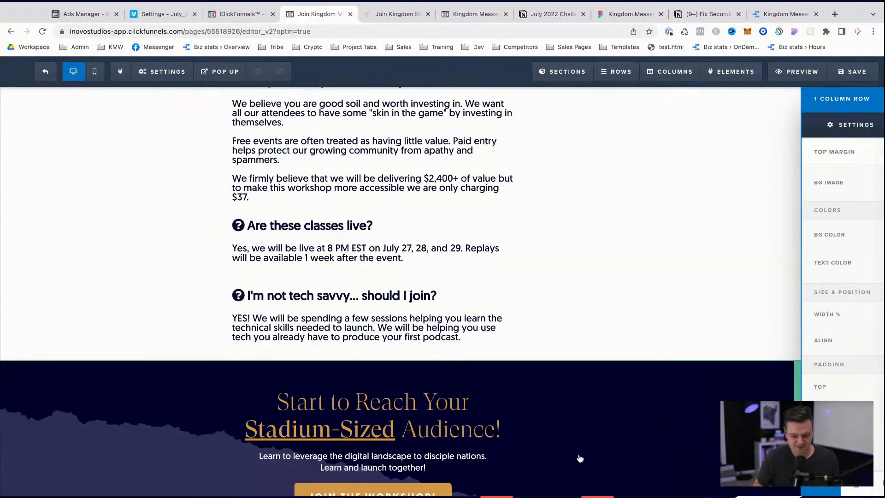
- Change the text of the closing section's "Join the Workshop!" button to "Start registration"
{"action": "scroll", "coordinate": [580, 458], "scroll_direction": "down", "scroll_amount": 2}
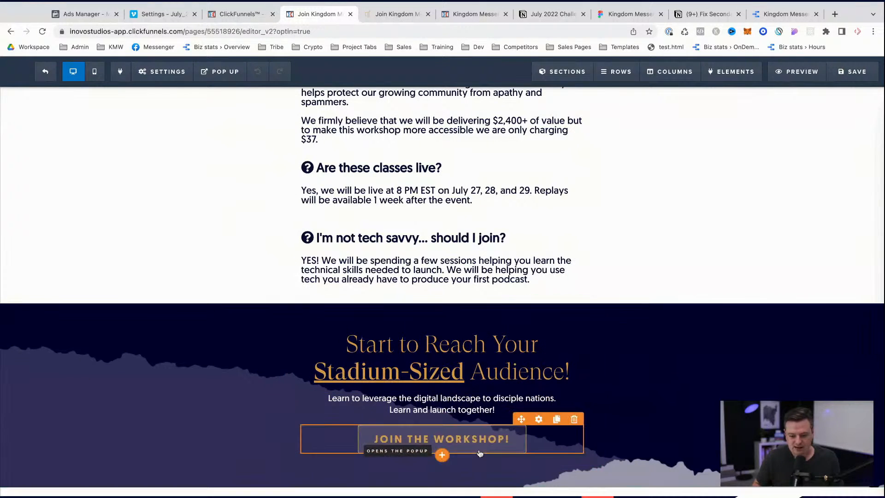
{"action": "left_click", "coordinate": [538, 422]}
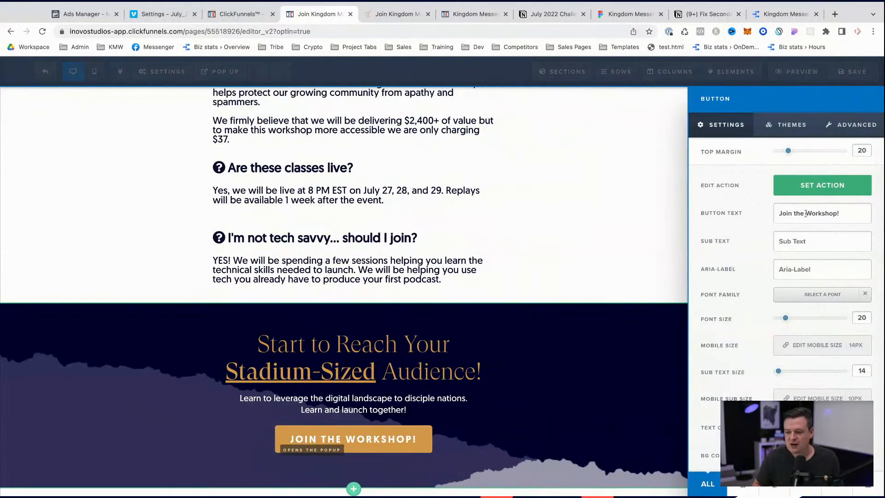
{"action": "triple_click", "coordinate": [806, 214]}
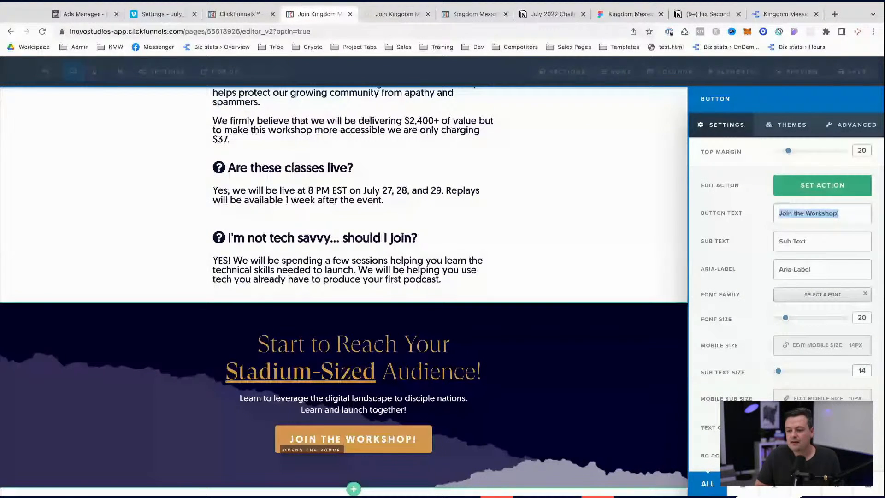
{"action": "type", "text": "Start registration"}
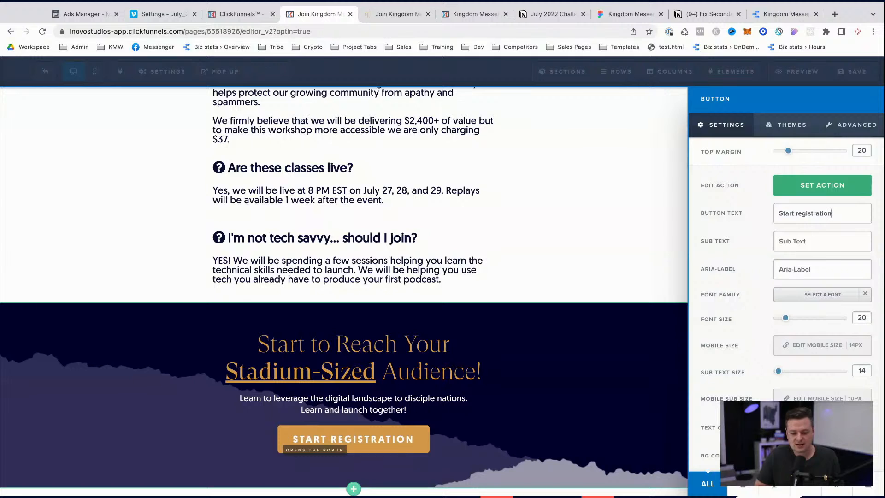
- Complete the closing section's button text as "Start registration now!" and add a circled check icon before it
{"action": "type", "text": " now!"}
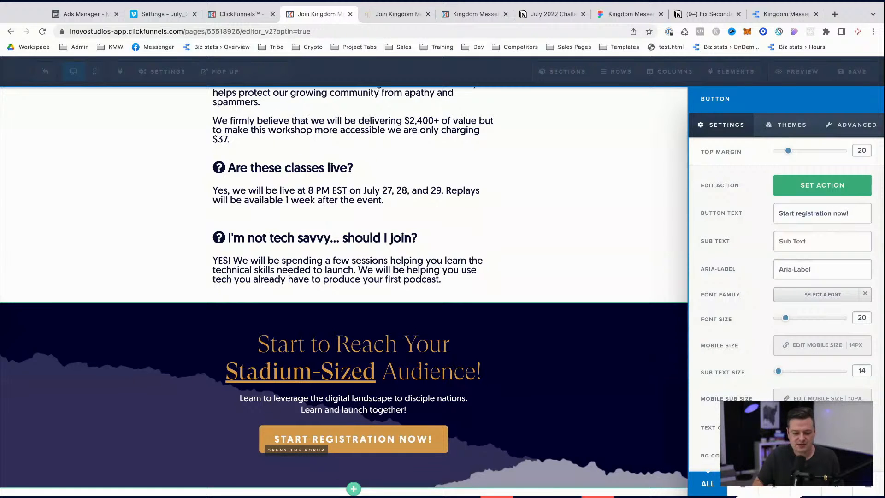
{"action": "left_click", "coordinate": [836, 125]}
{"action": "scroll", "coordinate": [830, 369], "scroll_direction": "down", "scroll_amount": 3}
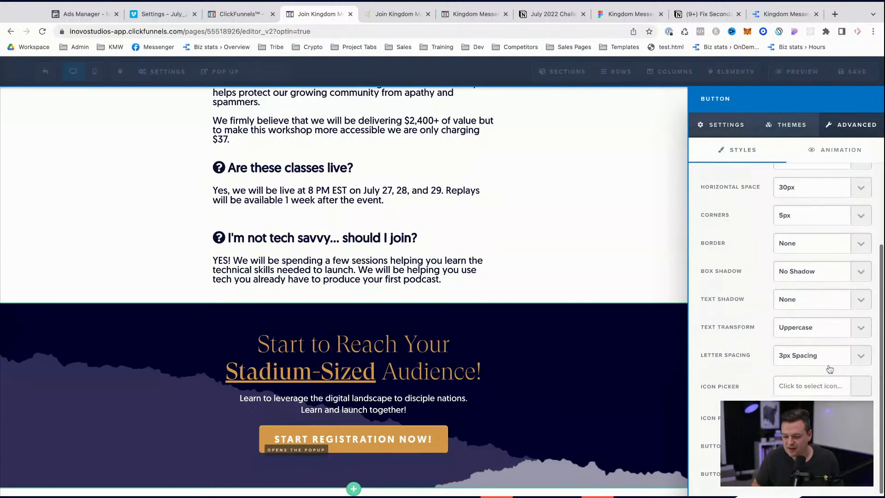
{"action": "left_click", "coordinate": [807, 385]}
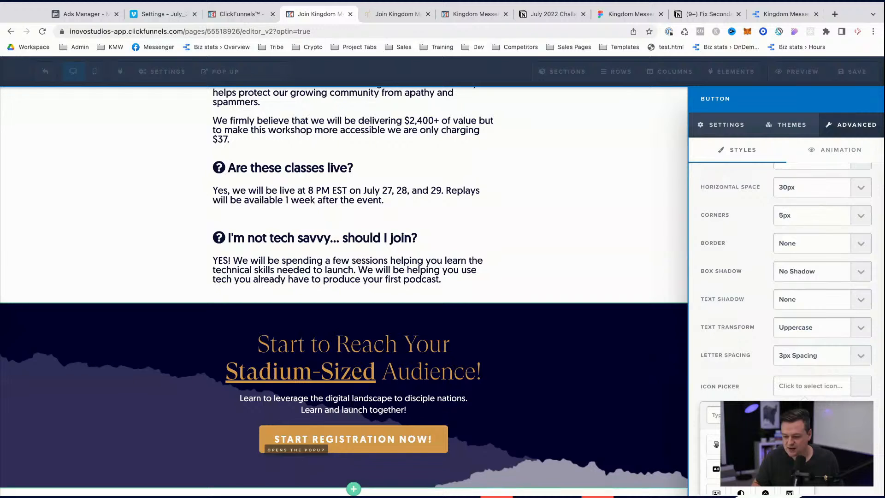
{"action": "type", "text": "check"}
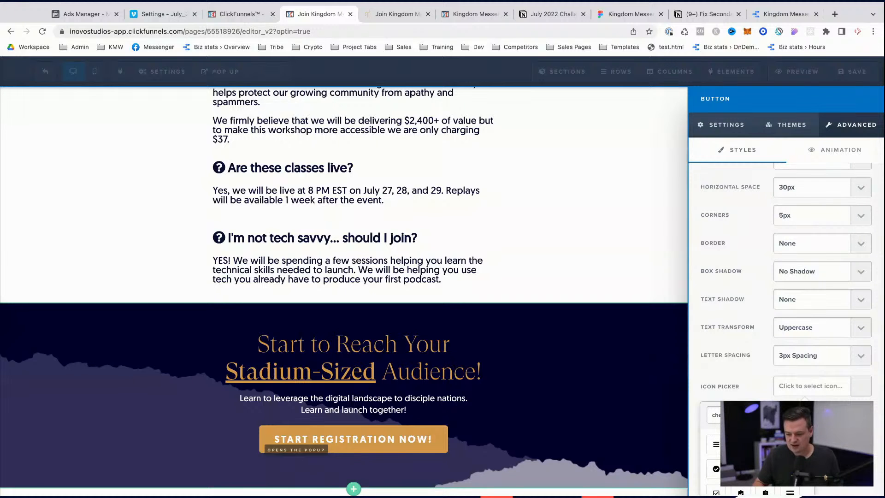
{"action": "left_click", "coordinate": [740, 469]}
{"action": "left_click", "coordinate": [528, 447]}
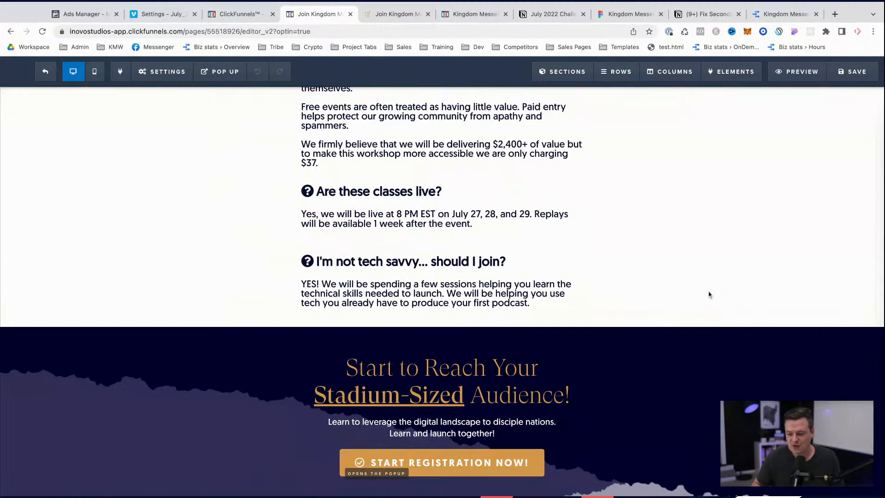
{"action": "scroll", "coordinate": [684, 423], "scroll_direction": "down", "scroll_amount": 1}
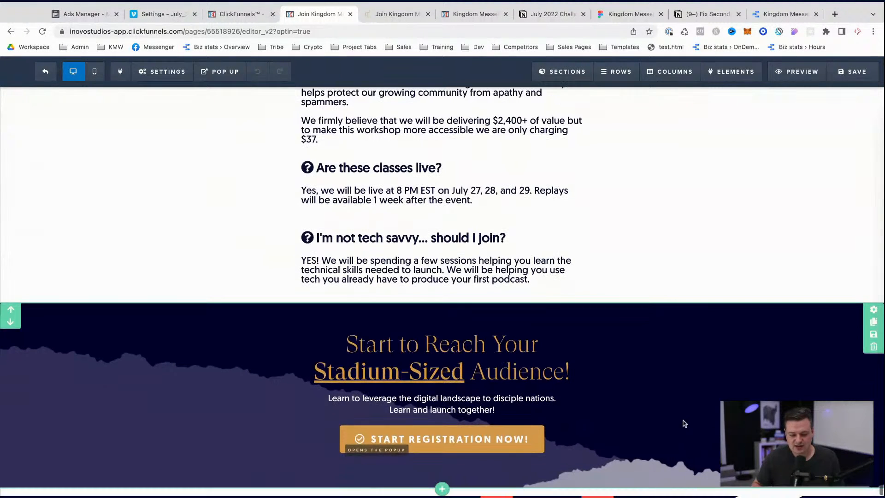
- Replace the closing section's background image with the dark stadium lights picture from the uploaded image library
{"action": "scroll", "coordinate": [684, 423], "scroll_direction": "up", "scroll_amount": 15}
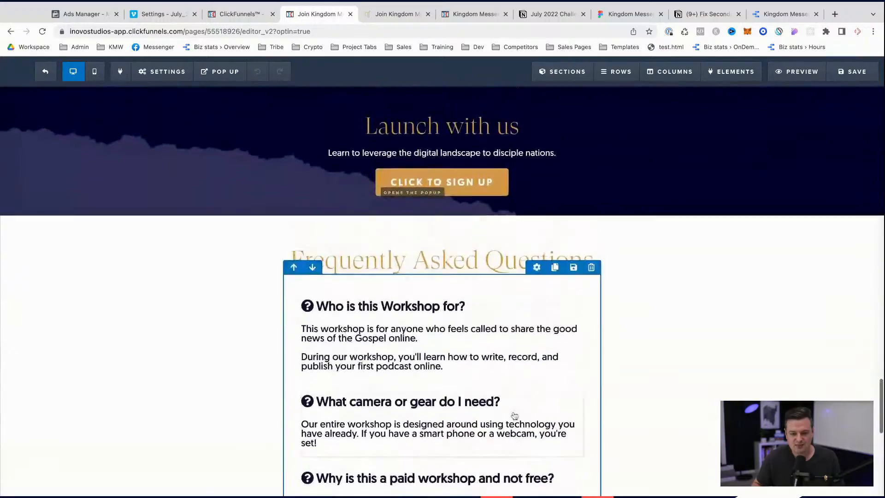
{"action": "scroll", "coordinate": [514, 417], "scroll_direction": "up", "scroll_amount": 6}
{"action": "scroll", "coordinate": [514, 416], "scroll_direction": "down", "scroll_amount": 20}
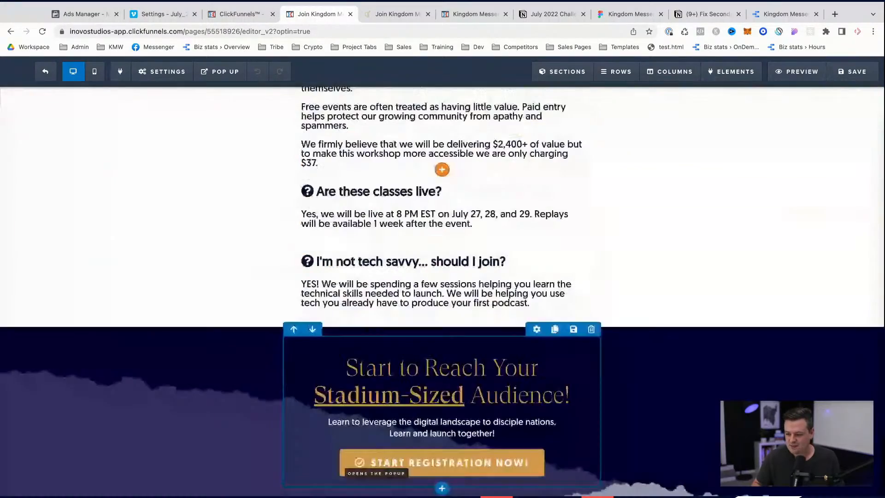
{"action": "left_click", "coordinate": [872, 335]}
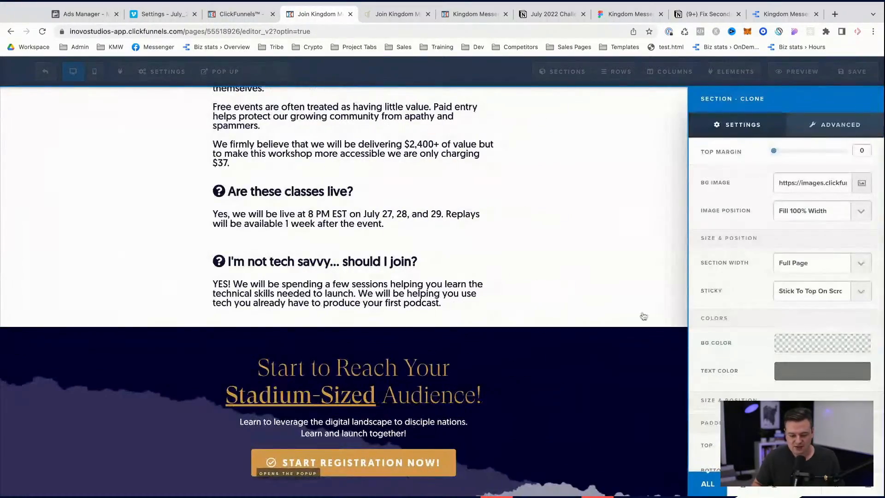
{"action": "left_click", "coordinate": [861, 183]}
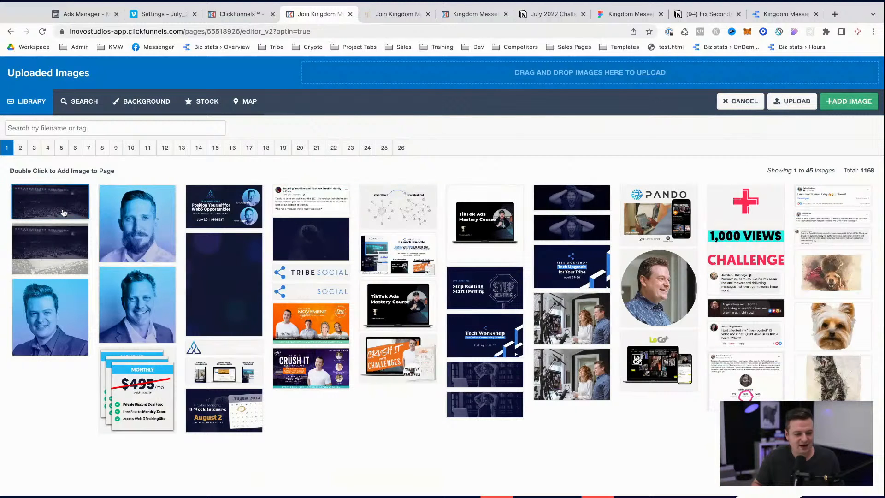
{"action": "left_click", "coordinate": [78, 208]}
{"action": "left_click", "coordinate": [844, 108]}
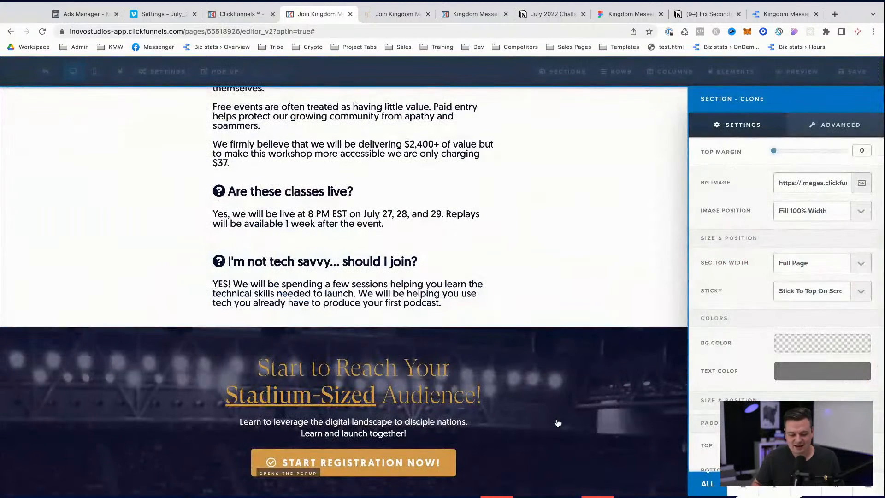
{"action": "left_click", "coordinate": [558, 421]}
{"action": "scroll", "coordinate": [558, 422], "scroll_direction": "down", "scroll_amount": 1}
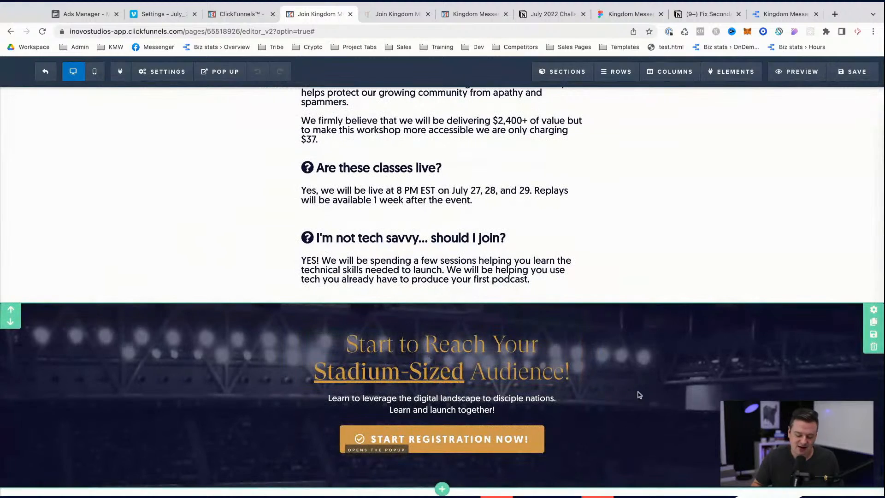
{"action": "scroll", "coordinate": [217, 326], "scroll_direction": "up", "scroll_amount": 1}
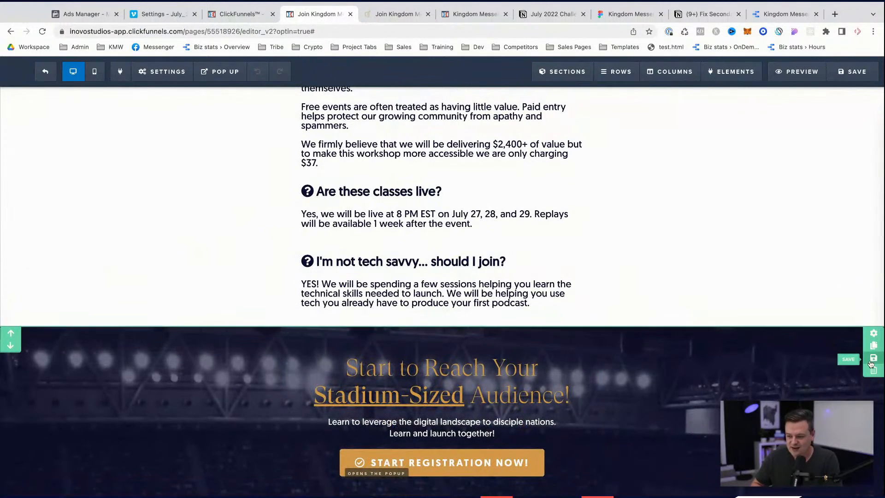
- Replace the "Launch with us" section above the Frequently Asked Questions with a duplicate of the stadium-themed closing section
{"action": "left_click", "coordinate": [873, 346]}
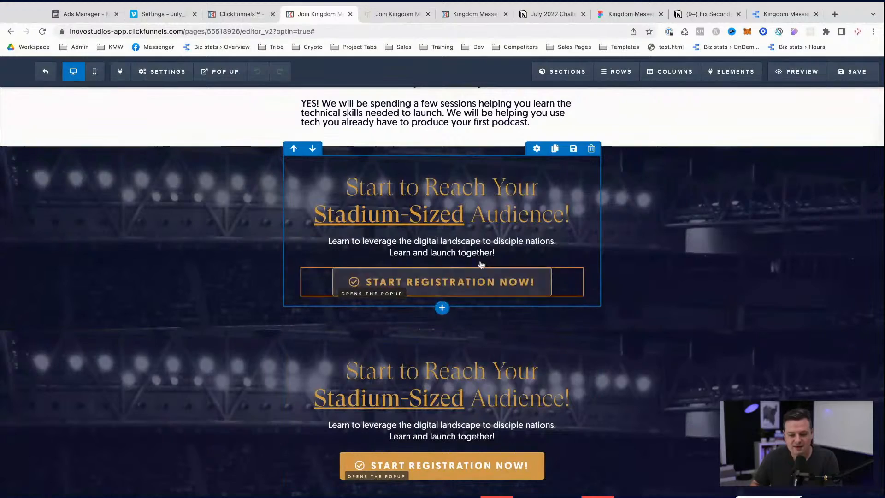
{"action": "scroll", "coordinate": [415, 314], "scroll_direction": "up", "scroll_amount": 3}
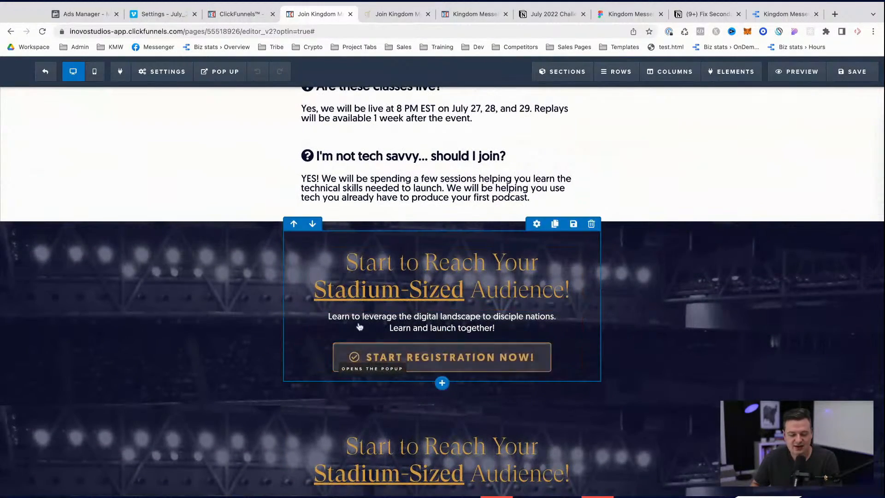
{"action": "scroll", "coordinate": [354, 345], "scroll_direction": "up", "scroll_amount": 15}
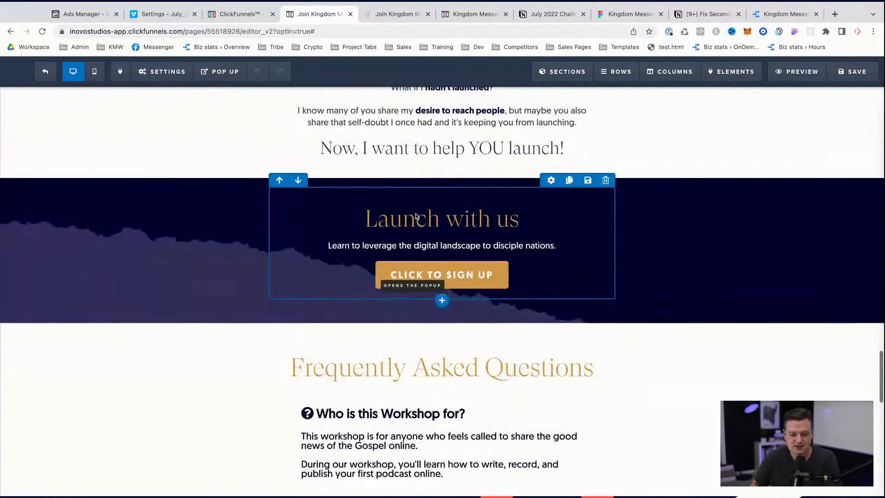
{"action": "scroll", "coordinate": [497, 303], "scroll_direction": "down", "scroll_amount": 10}
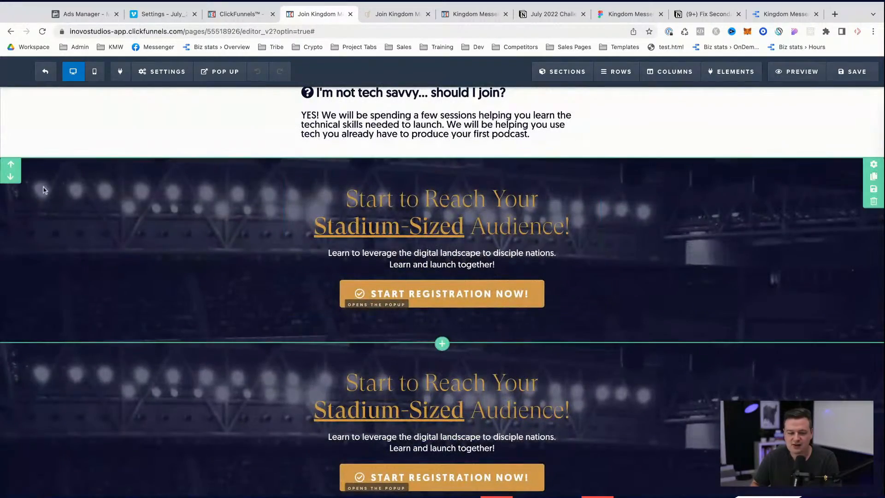
{"action": "scroll", "coordinate": [131, 225], "scroll_direction": "up", "scroll_amount": 7}
{"action": "scroll", "coordinate": [131, 226], "scroll_direction": "up", "scroll_amount": 10}
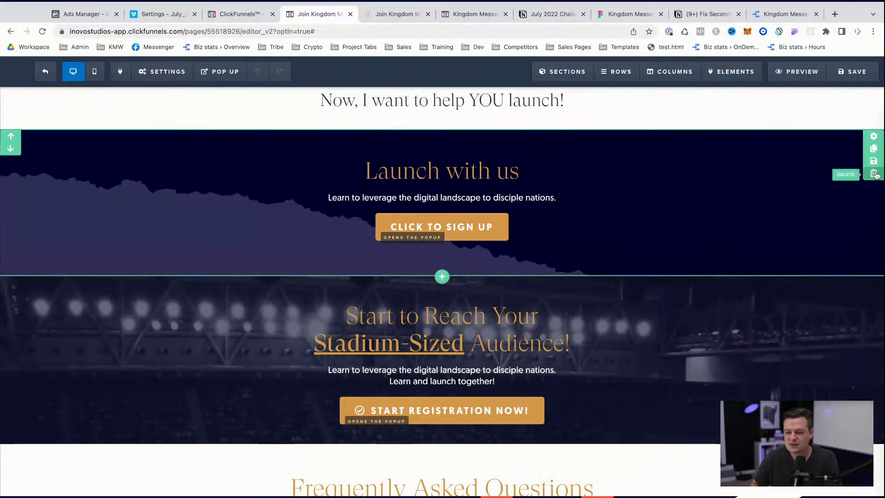
{"action": "scroll", "coordinate": [653, 251], "scroll_direction": "up", "scroll_amount": 9}
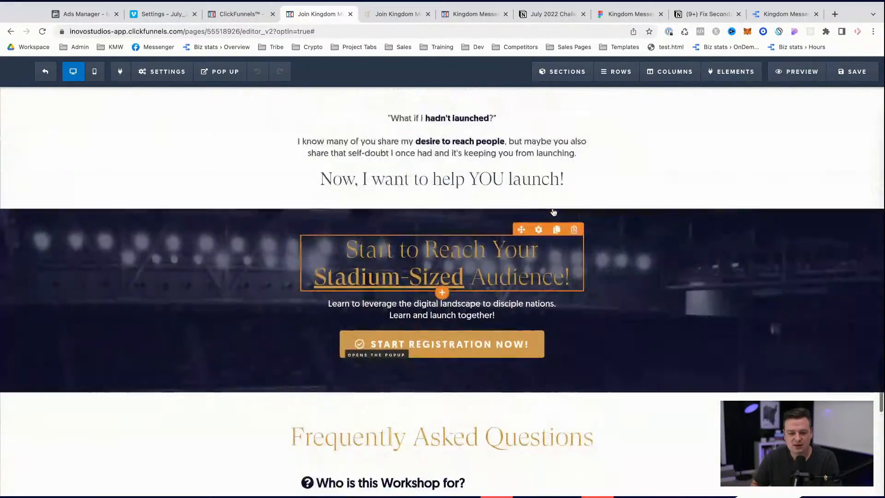
- Duplicate the countdown under the opt-in form's button and move the copy below the "Start registration now!" button above the FAQ
{"action": "scroll", "coordinate": [653, 251], "scroll_direction": "up", "scroll_amount": 15}
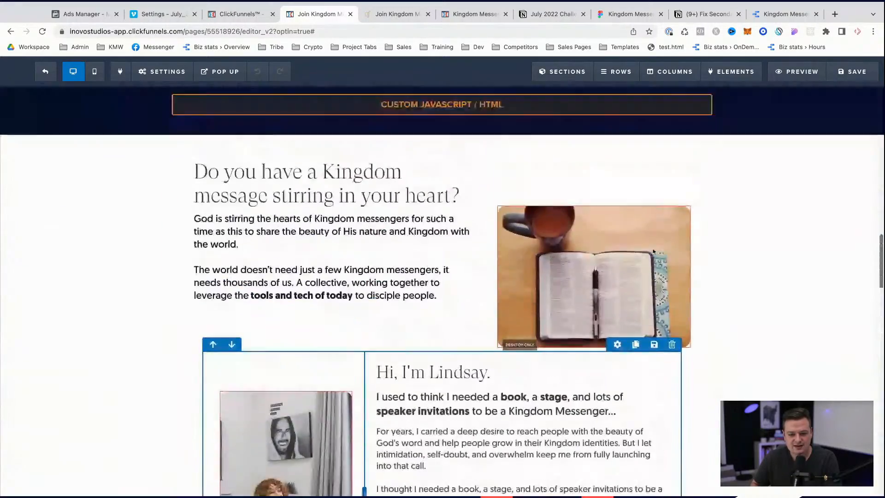
{"action": "scroll", "coordinate": [507, 258], "scroll_direction": "up", "scroll_amount": 15}
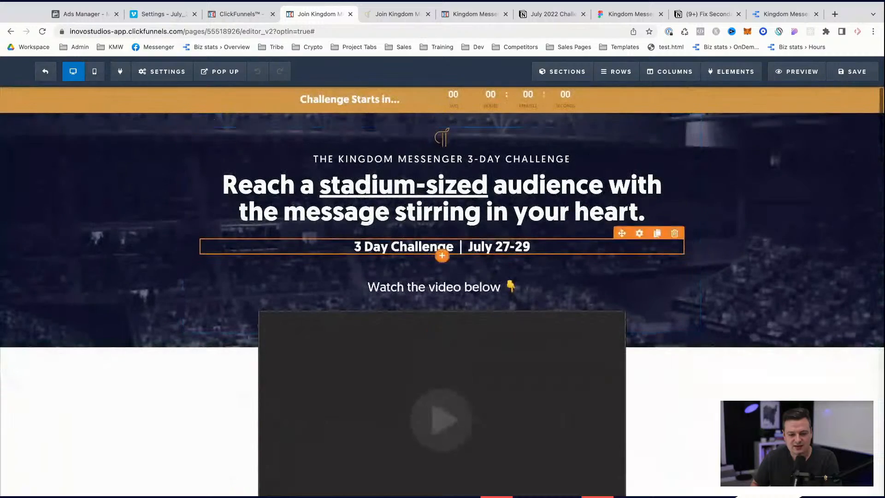
{"action": "scroll", "coordinate": [518, 354], "scroll_direction": "down", "scroll_amount": 11}
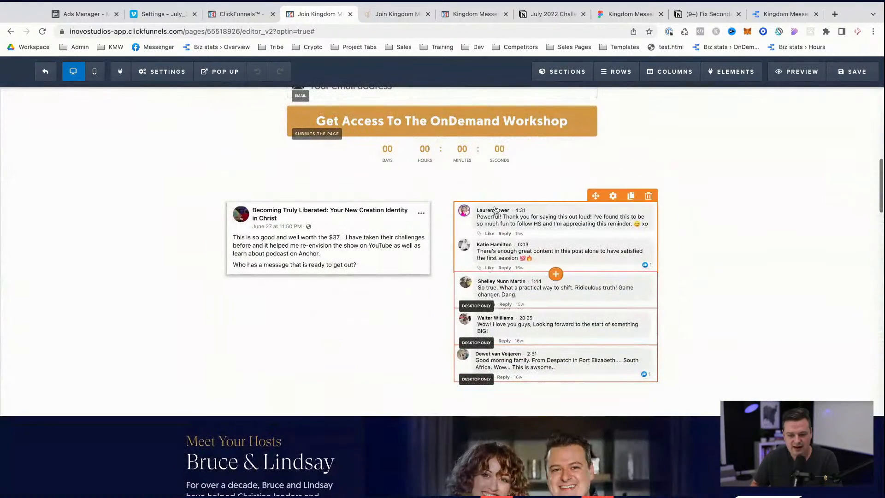
{"action": "left_click", "coordinate": [571, 139]}
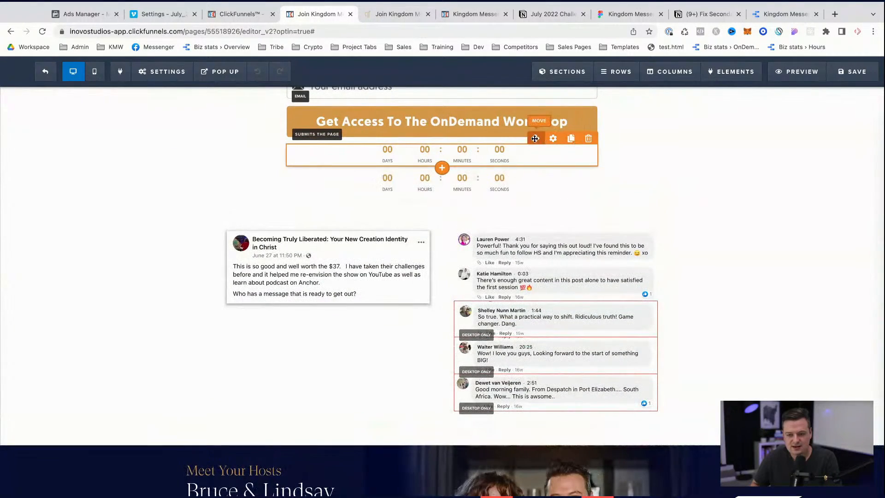
{"action": "scroll", "coordinate": [443, 291], "scroll_direction": "down", "scroll_amount": 12}
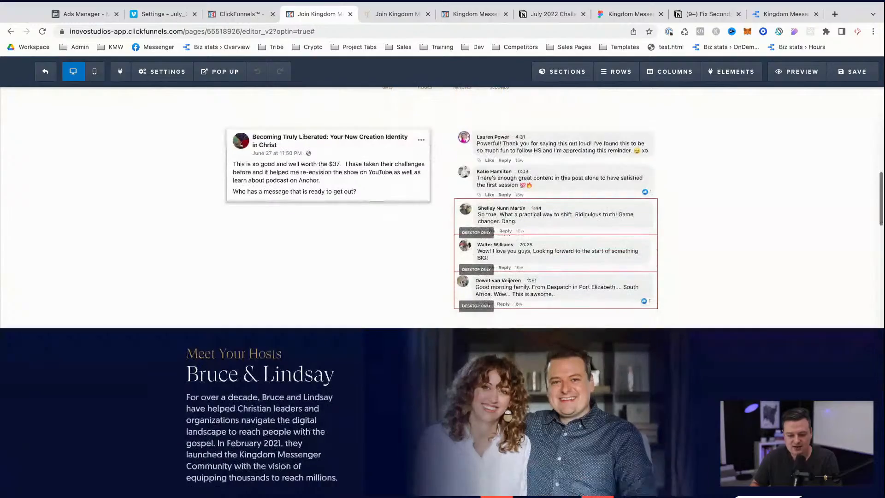
{"action": "scroll", "coordinate": [451, 493], "scroll_direction": "down", "scroll_amount": 15}
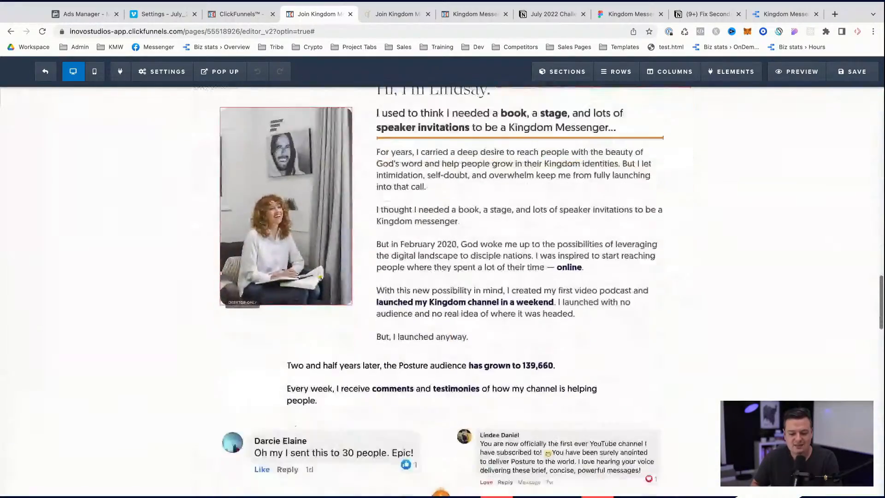
{"action": "scroll", "coordinate": [438, 475], "scroll_direction": "down", "scroll_amount": 5}
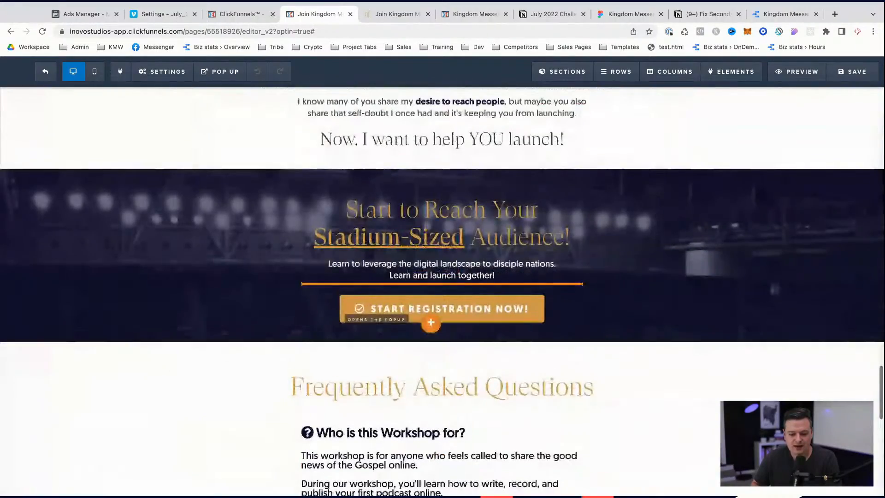
- Color the copied countdown's numbers white and its day, hour, minute and second labels gold
{"action": "left_click", "coordinate": [537, 327]}
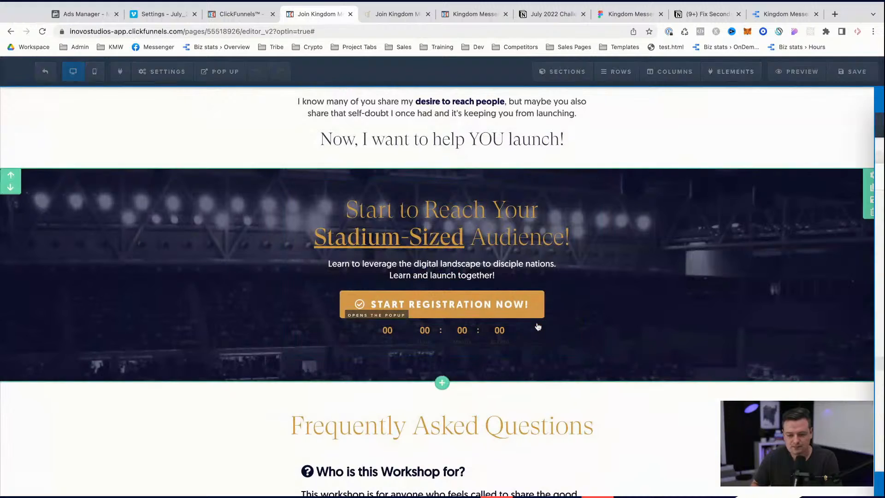
{"action": "scroll", "coordinate": [785, 300], "scroll_direction": "down", "scroll_amount": 4}
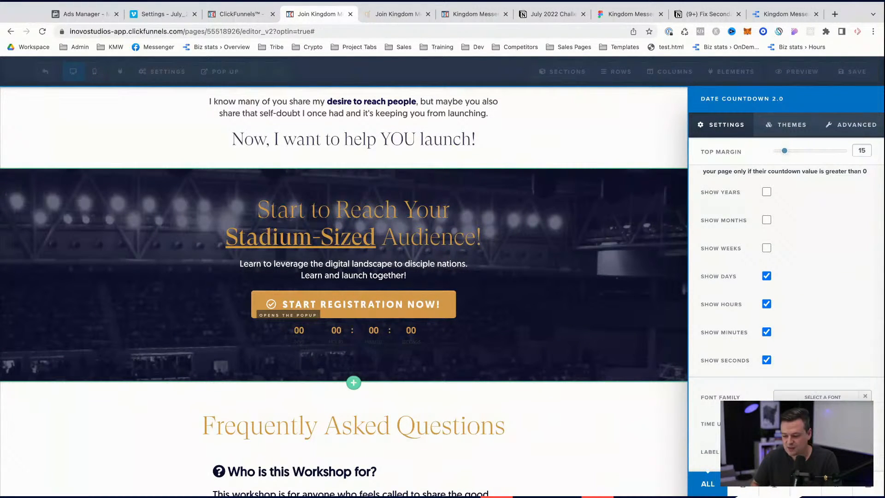
{"action": "left_click", "coordinate": [819, 424]}
{"action": "left_click", "coordinate": [765, 318]}
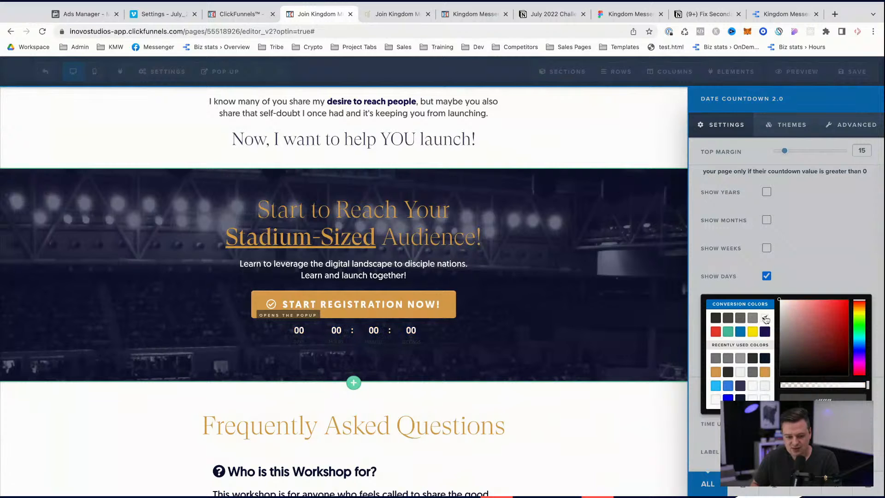
{"action": "left_click", "coordinate": [818, 451]}
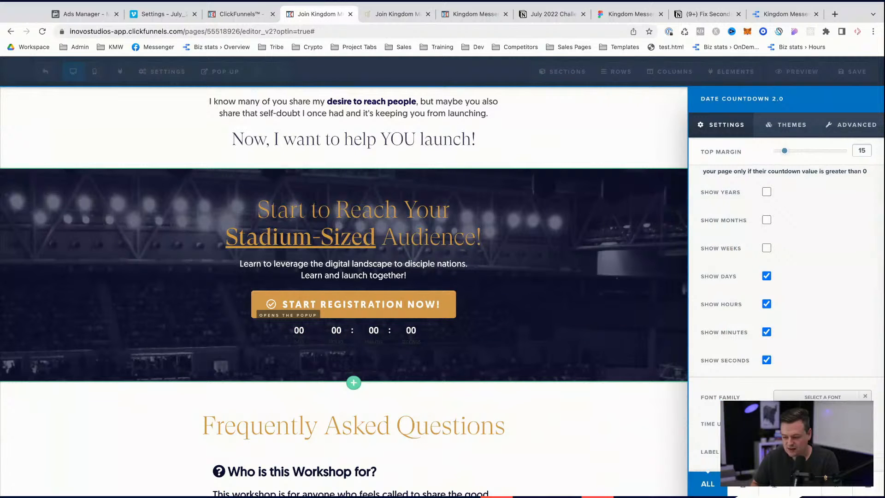
{"action": "left_click", "coordinate": [819, 452]}
{"action": "left_click", "coordinate": [715, 400]}
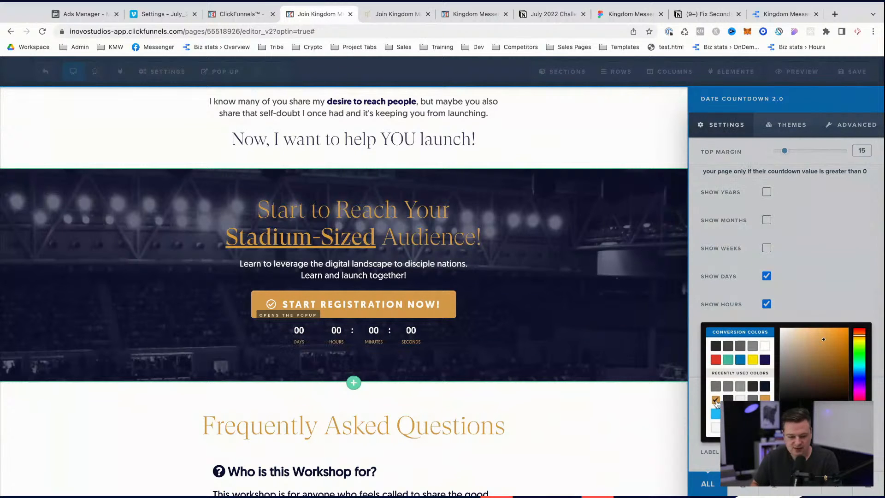
{"action": "left_click", "coordinate": [543, 366]}
{"action": "scroll", "coordinate": [784, 323], "scroll_direction": "down", "scroll_amount": 2}
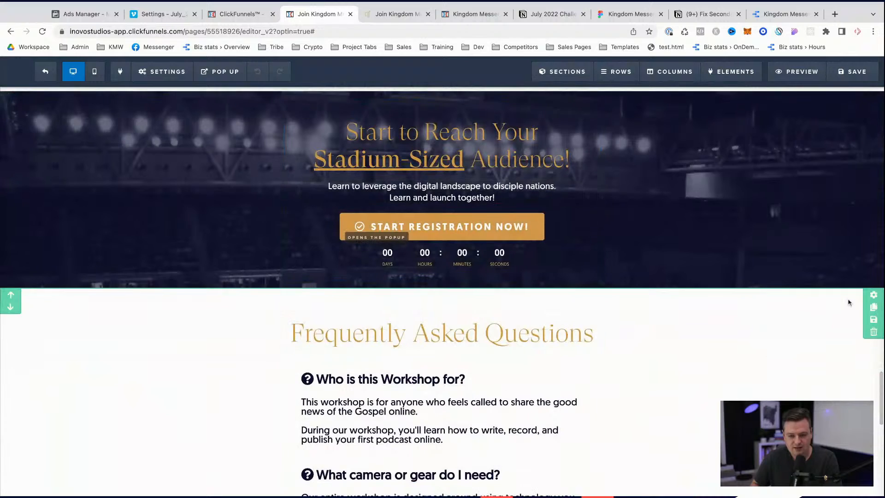
- Adjust the background image placement of the sign-up section above the FAQ so the stadium's crowd seating shows
{"action": "scroll", "coordinate": [850, 301], "scroll_direction": "up", "scroll_amount": 2}
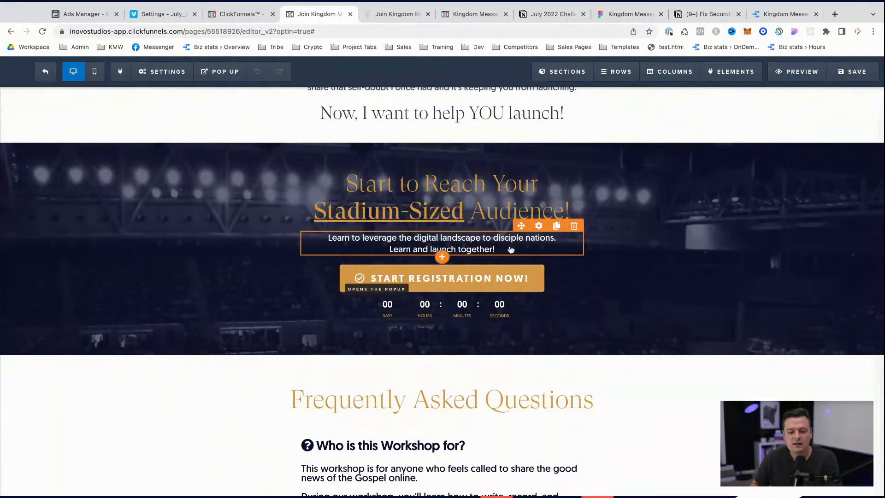
{"action": "left_click", "coordinate": [873, 148]}
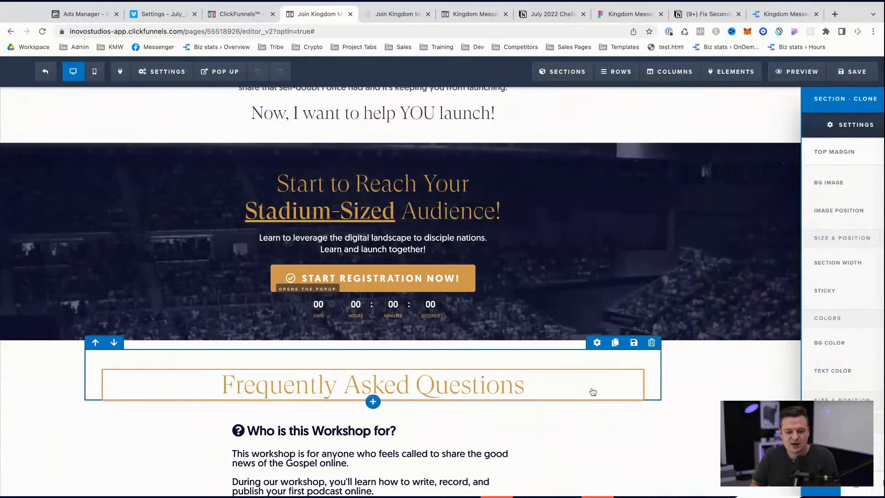
{"action": "left_click", "coordinate": [590, 390]}
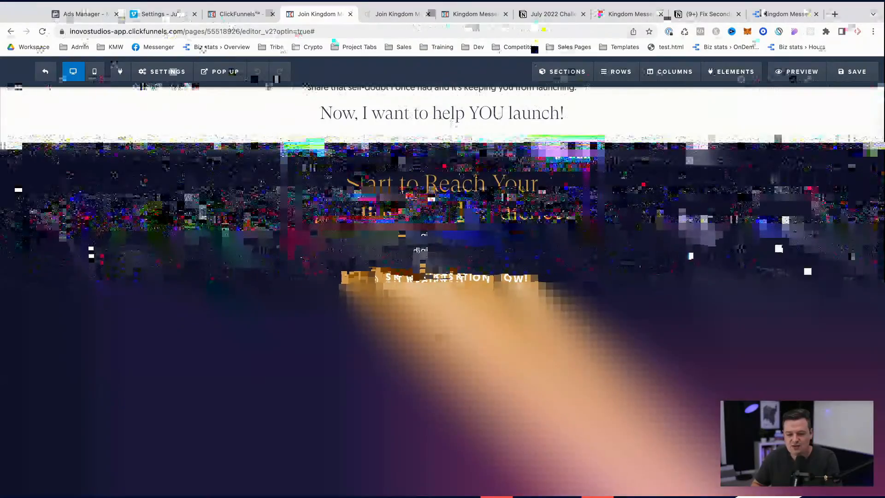
- Color the headline of the stadium section above the FAQ white, with "Stadium-Sized" in gold
{"action": "left_click", "coordinate": [231, 72]}
{"action": "scroll", "coordinate": [442, 286], "scroll_direction": "up", "scroll_amount": 20}
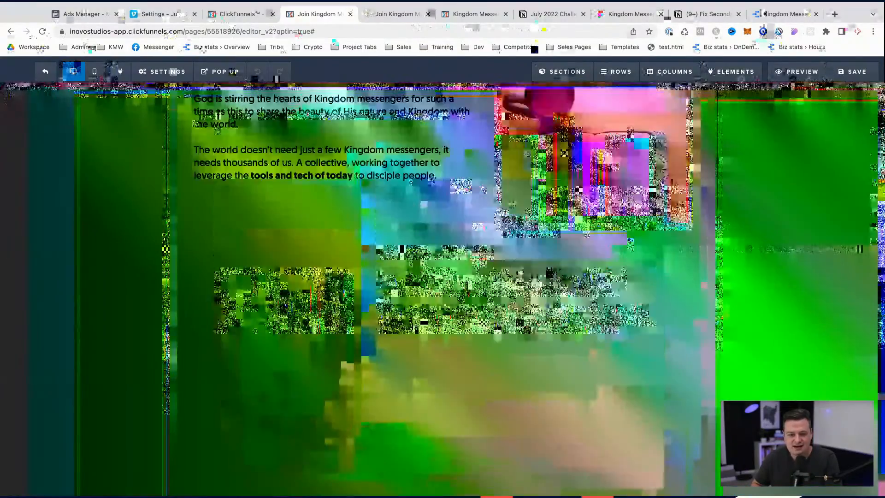
{"action": "scroll", "coordinate": [442, 286], "scroll_direction": "down", "scroll_amount": 6}
{"action": "scroll", "coordinate": [540, 194], "scroll_direction": "down", "scroll_amount": 15}
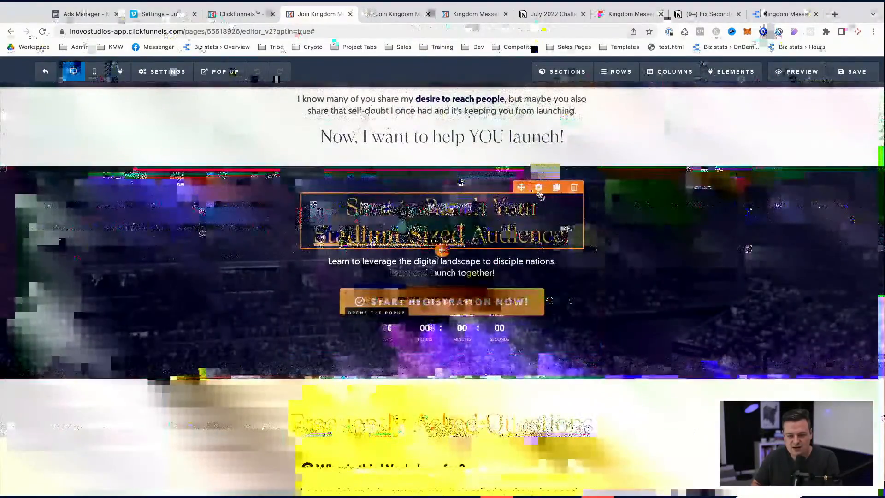
{"action": "left_click", "coordinate": [538, 189]}
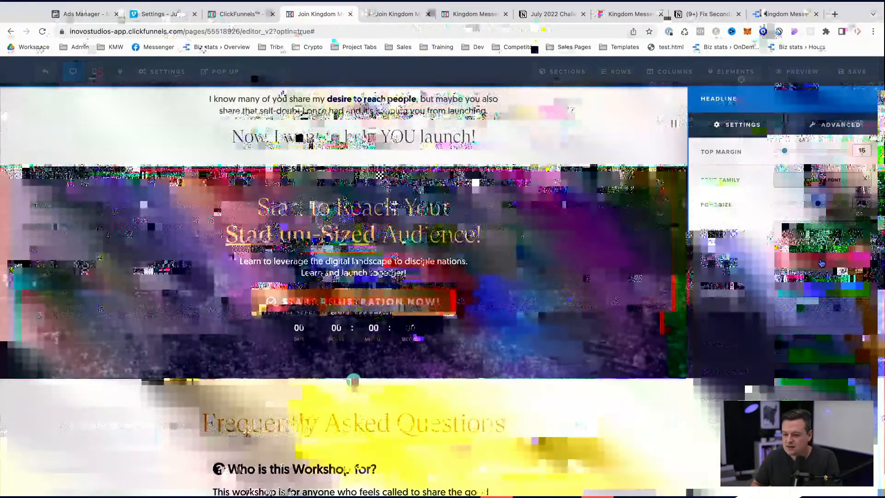
{"action": "scroll", "coordinate": [759, 265], "scroll_direction": "down", "scroll_amount": 5}
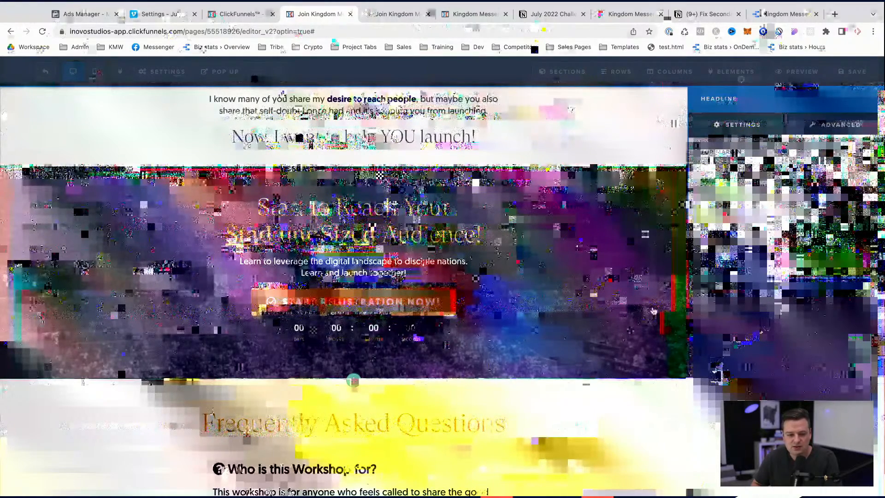
{"action": "left_click", "coordinate": [512, 201]}
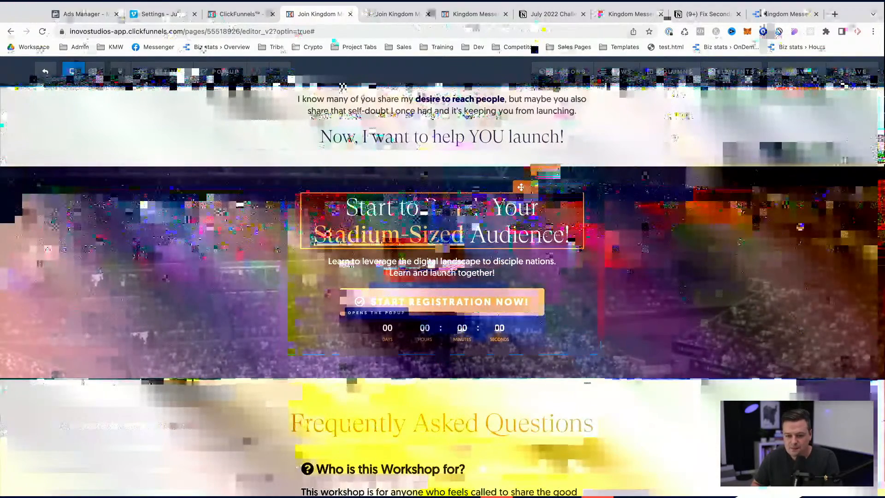
- Set the line height of the stadium section's headline above the FAQ to 1em
{"action": "left_click", "coordinate": [512, 203]}
{"action": "scroll", "coordinate": [825, 180], "scroll_direction": "down", "scroll_amount": 3}
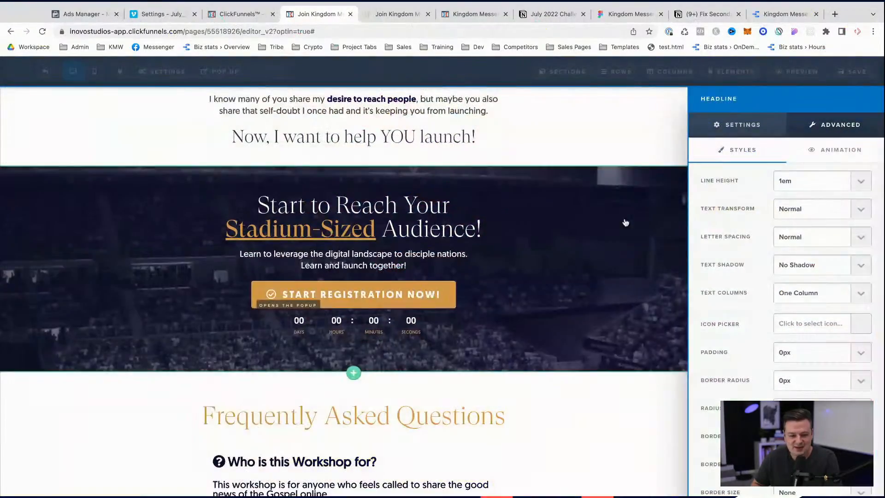
{"action": "left_click", "coordinate": [610, 223]}
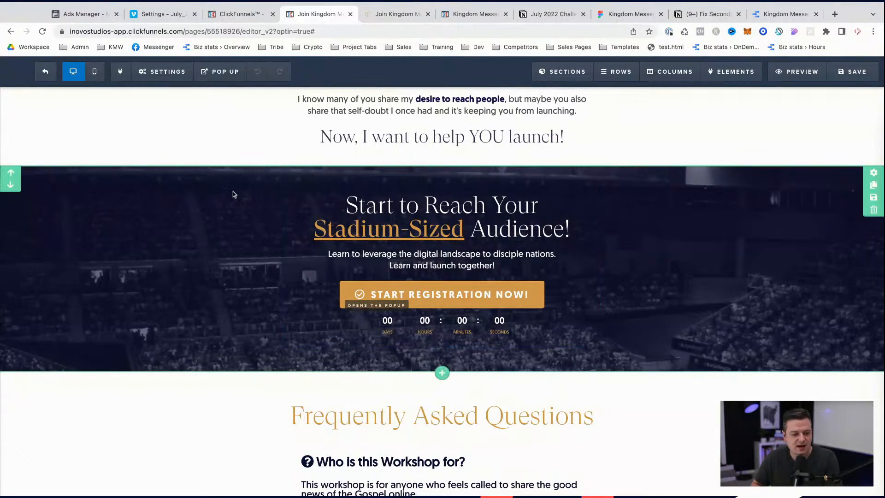
- Switch to the mobile layout and set the mobile font size of the "Start to Reach Your Stadium-Sized Audience!" headline to 30px
{"action": "left_click", "coordinate": [92, 76]}
{"action": "scroll", "coordinate": [443, 278], "scroll_direction": "down", "scroll_amount": 15}
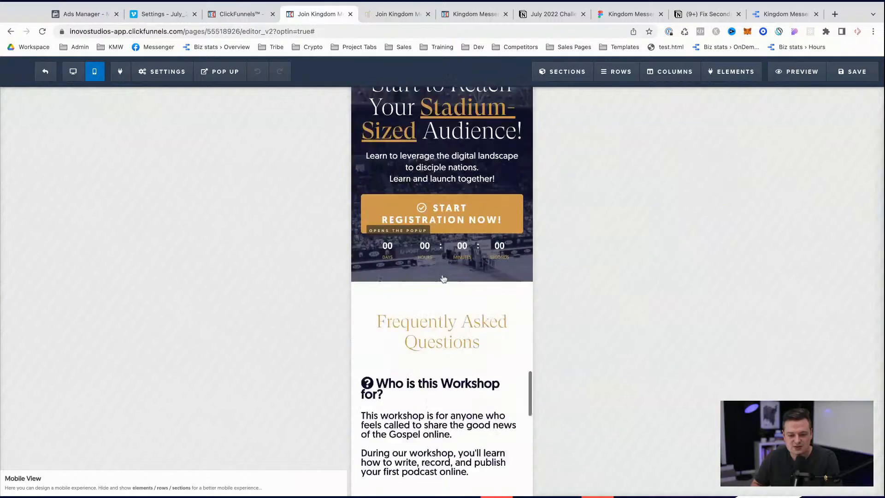
{"action": "scroll", "coordinate": [443, 278], "scroll_direction": "up", "scroll_amount": 8}
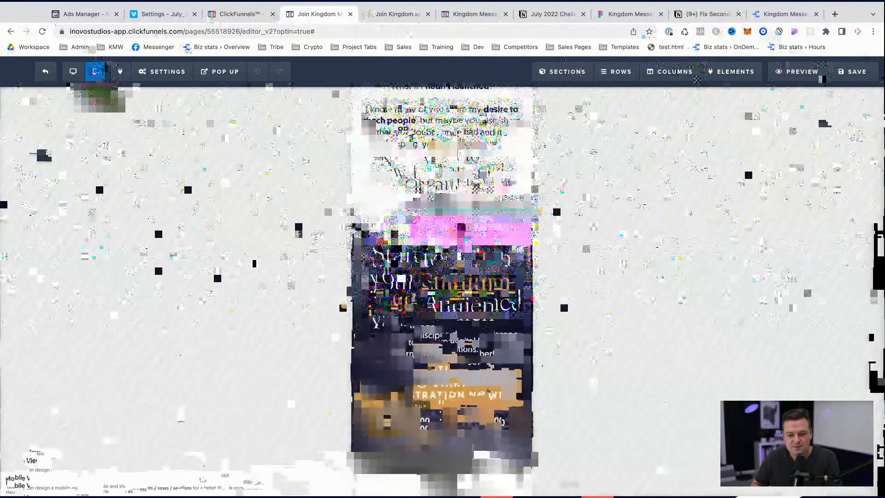
{"action": "left_click", "coordinate": [434, 241]}
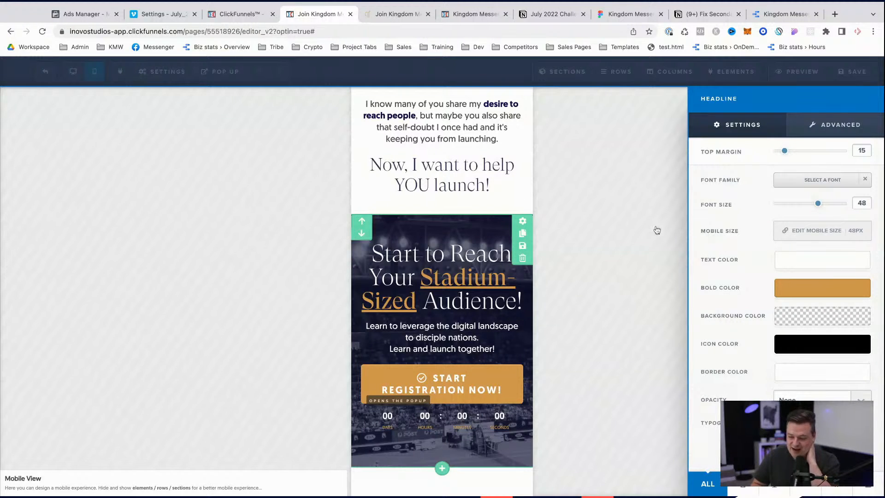
{"action": "left_click", "coordinate": [811, 231]}
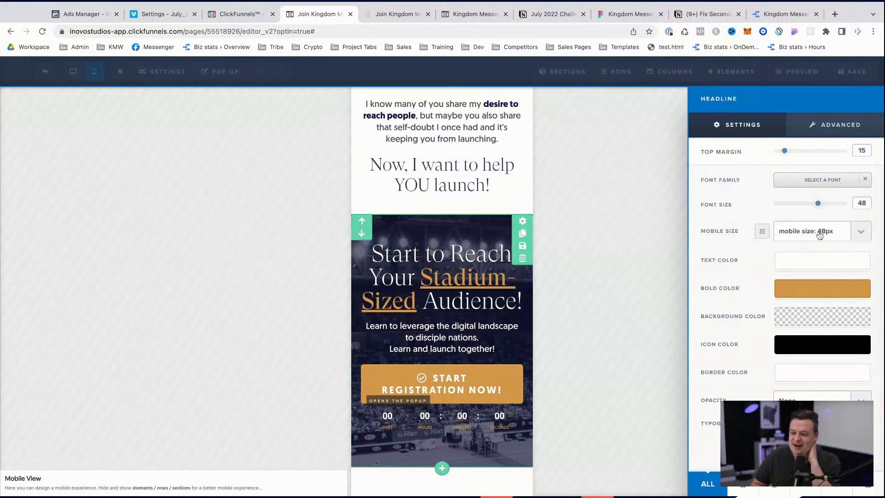
{"action": "left_click", "coordinate": [819, 231]}
{"action": "left_click", "coordinate": [829, 55]}
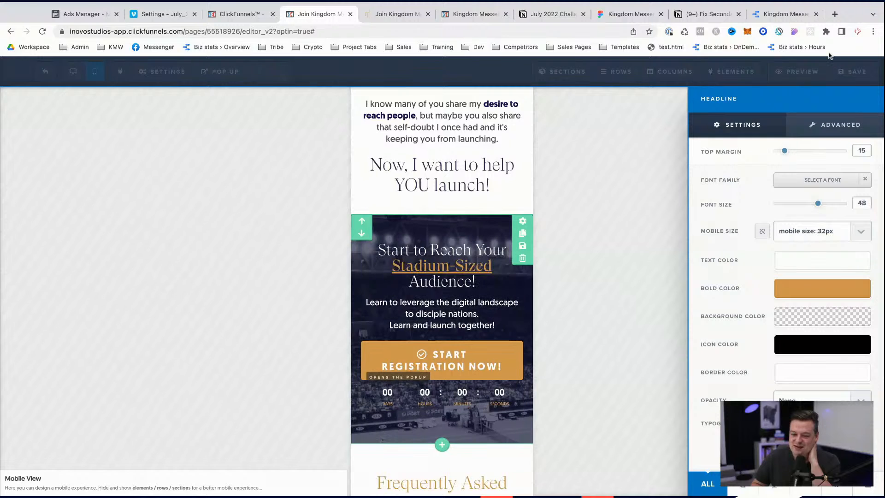
{"action": "left_click", "coordinate": [830, 239]}
{"action": "left_click", "coordinate": [828, 214]}
{"action": "left_click", "coordinate": [548, 325]}
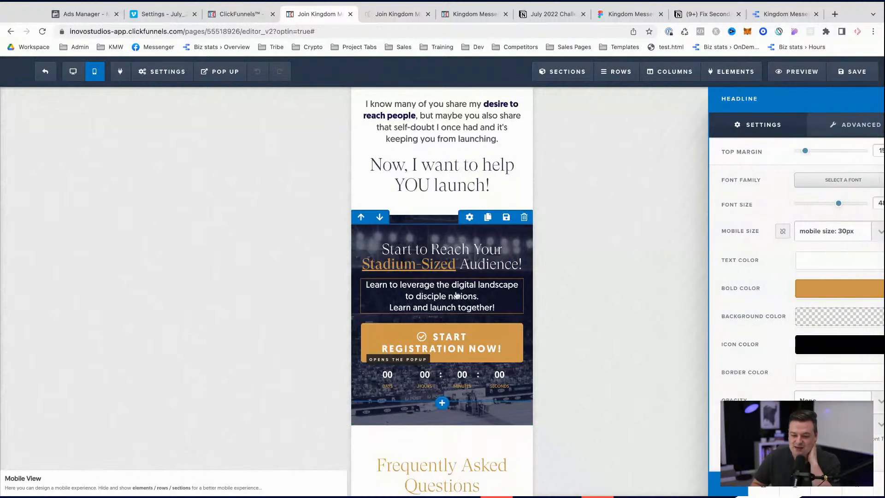
- Set the mobile font size of the "Learn to leverage the digital landscape" paragraph under that headline to 20px
{"action": "scroll", "coordinate": [440, 203], "scroll_direction": "up", "scroll_amount": 5}
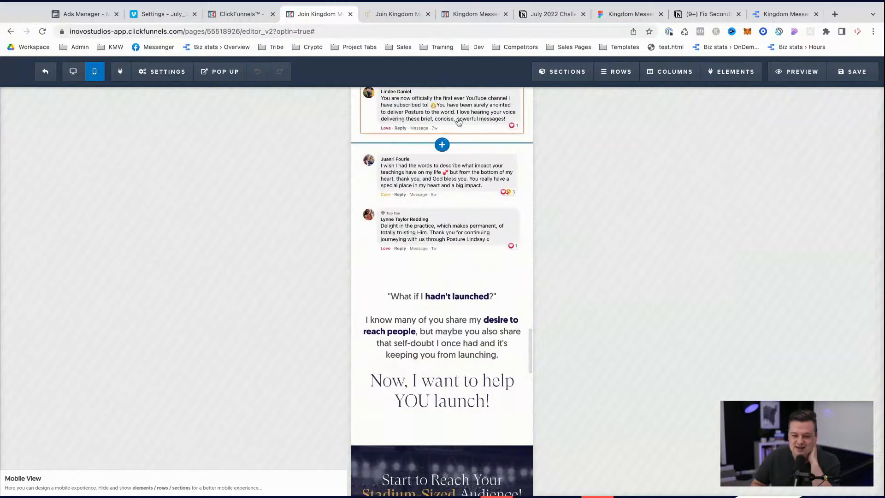
{"action": "scroll", "coordinate": [461, 378], "scroll_direction": "down", "scroll_amount": 5}
{"action": "scroll", "coordinate": [462, 361], "scroll_direction": "down", "scroll_amount": 1}
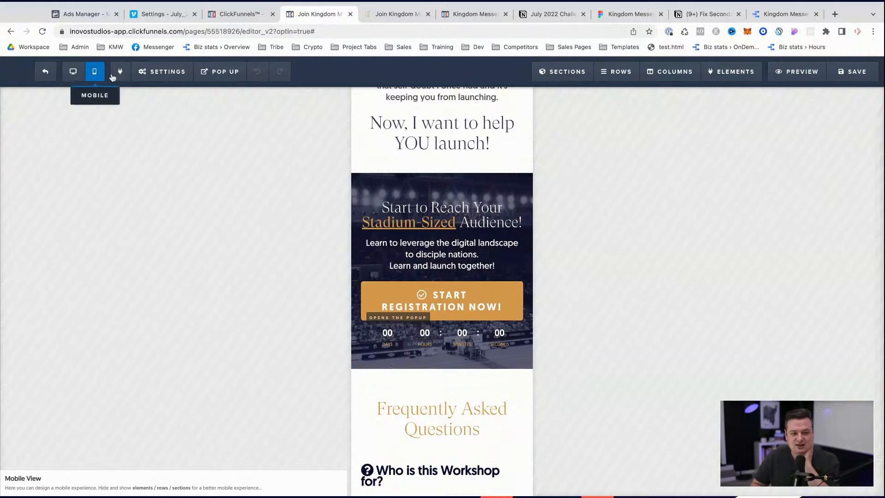
{"action": "scroll", "coordinate": [472, 231], "scroll_direction": "down", "scroll_amount": 1}
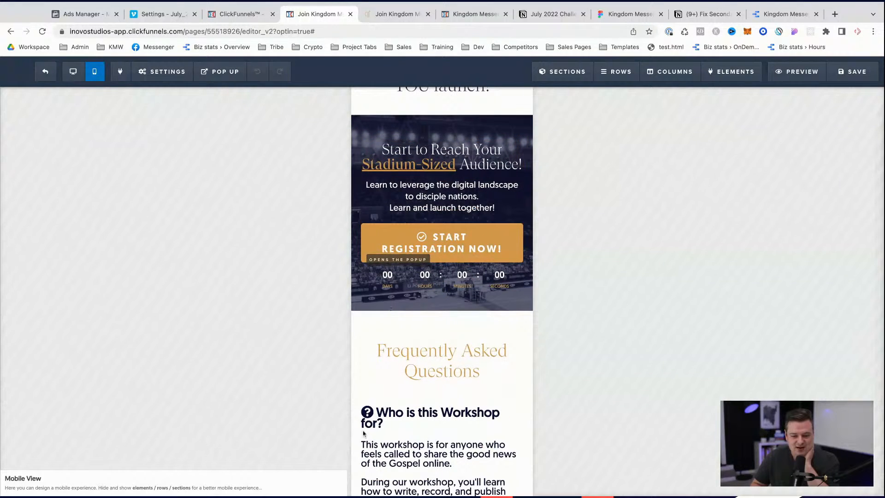
{"action": "scroll", "coordinate": [471, 222], "scroll_direction": "up", "scroll_amount": 2}
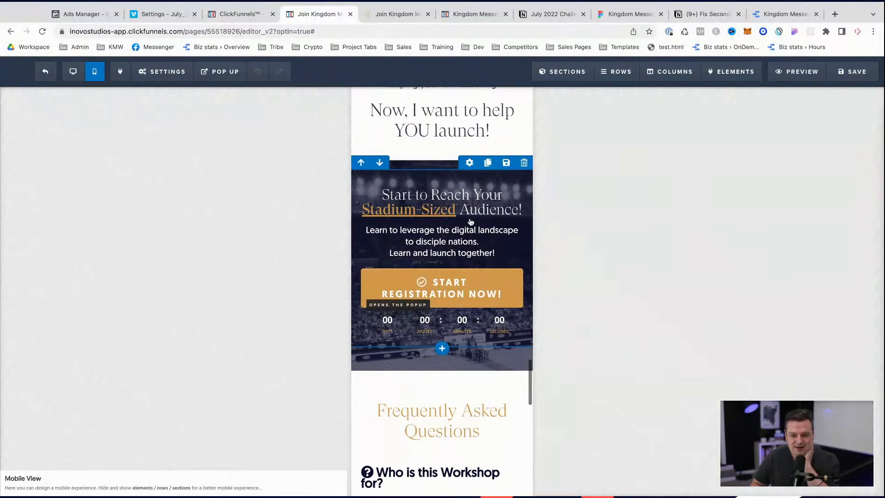
{"action": "left_click", "coordinate": [471, 223]}
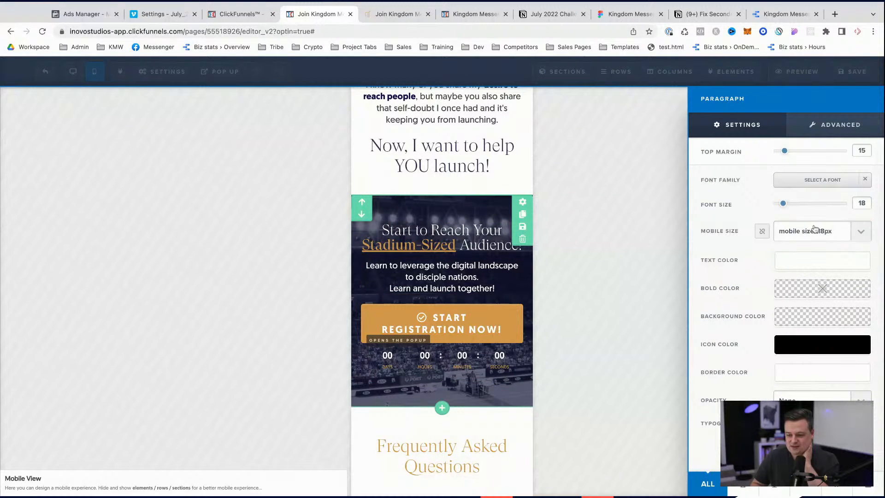
{"action": "left_click", "coordinate": [814, 229]}
{"action": "left_click", "coordinate": [806, 257]}
{"action": "left_click", "coordinate": [648, 293]}
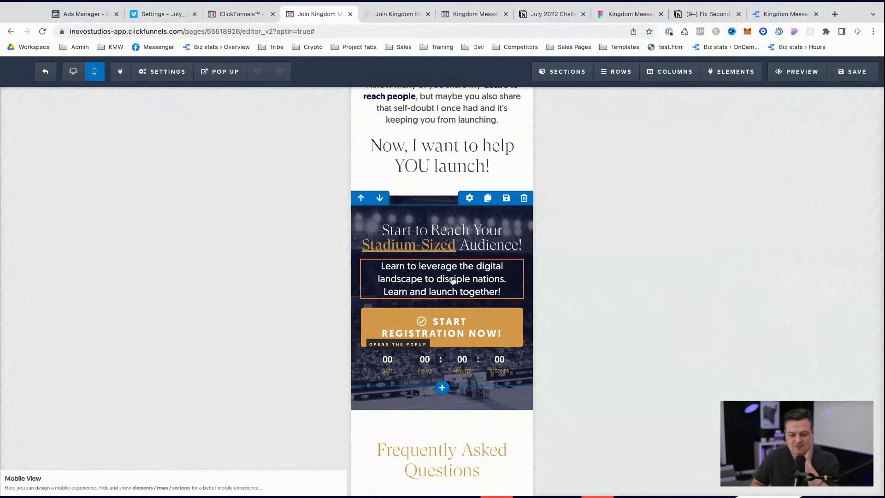
{"action": "left_click", "coordinate": [432, 254]}
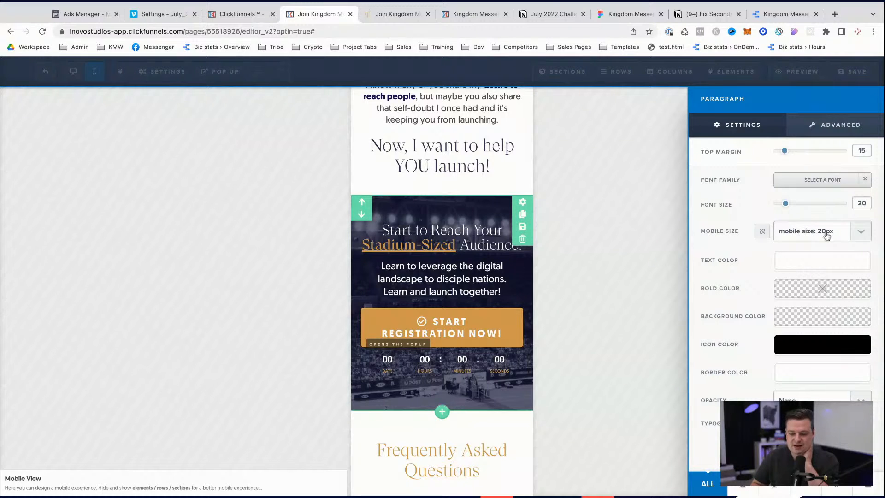
{"action": "left_click", "coordinate": [536, 333]}
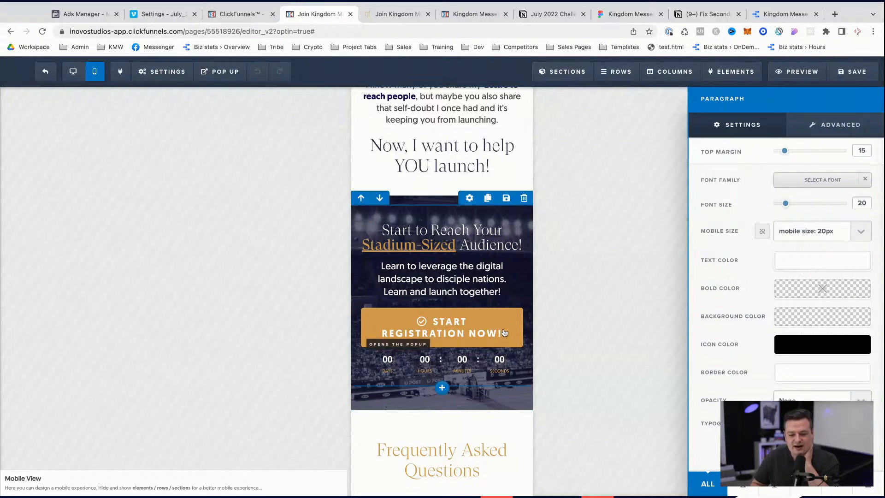
- Give the "Start registration now!" button normal letter case and tighter letter spacing so its text fits on one line on mobile
{"action": "left_click", "coordinate": [436, 309]}
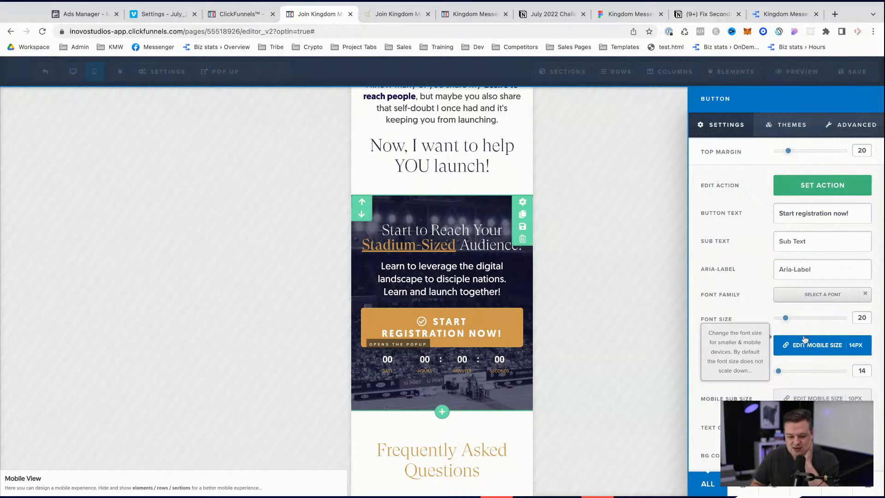
{"action": "left_click", "coordinate": [853, 125]}
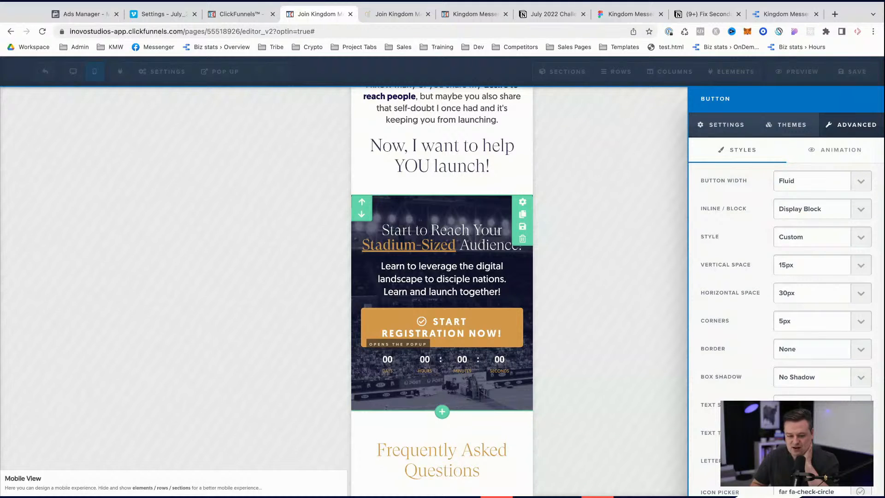
{"action": "left_click", "coordinate": [812, 432]}
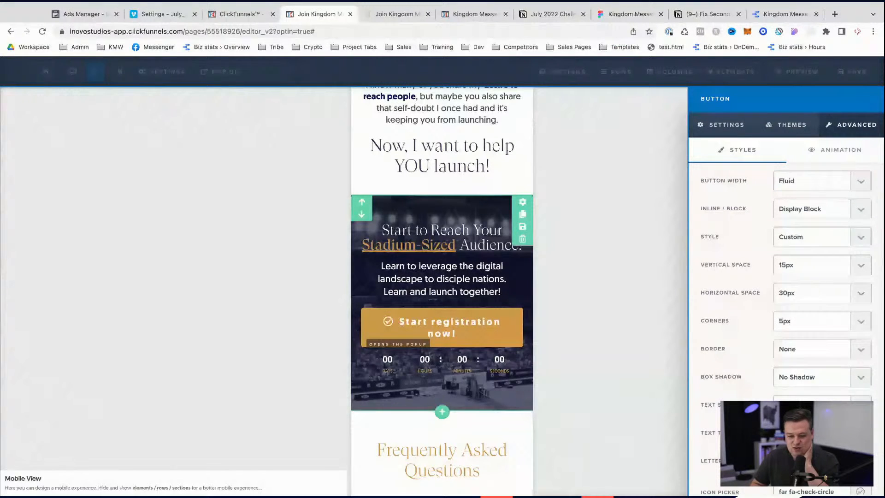
{"action": "left_click", "coordinate": [812, 445]}
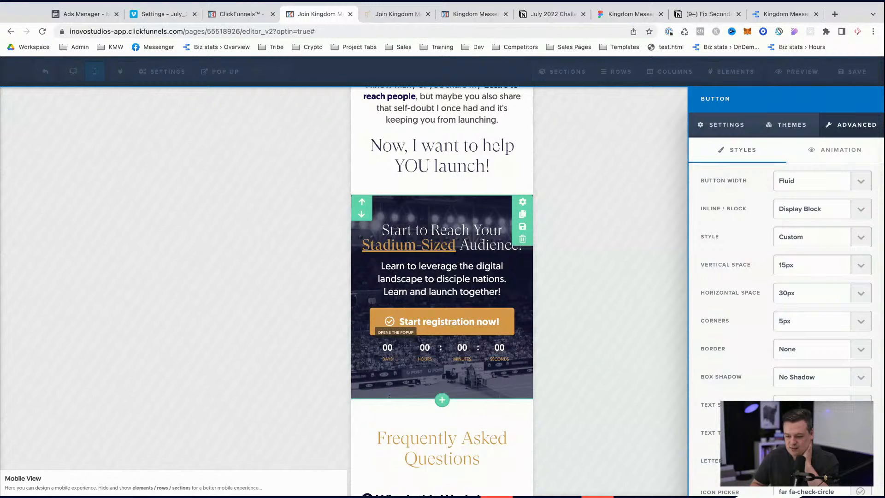
{"action": "left_click", "coordinate": [725, 133]}
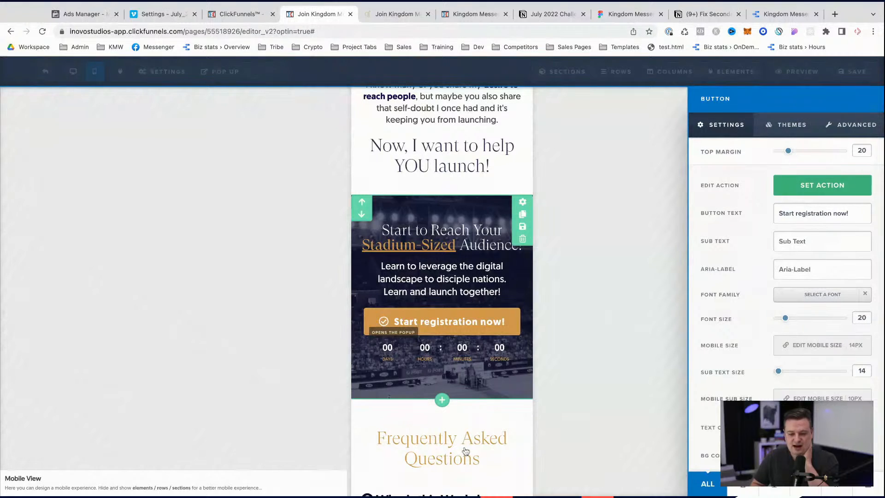
{"action": "left_click", "coordinate": [629, 317]}
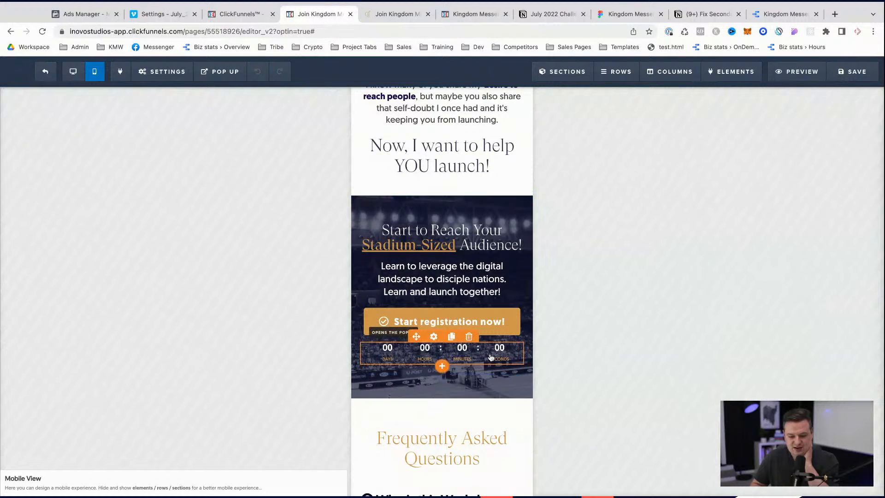
- Return to the desktop layout, duplicate the restyled stadium section and move the copy below the FAQ to the page's end
{"action": "left_click", "coordinate": [74, 72]}
{"action": "scroll", "coordinate": [391, 251], "scroll_direction": "down", "scroll_amount": 6}
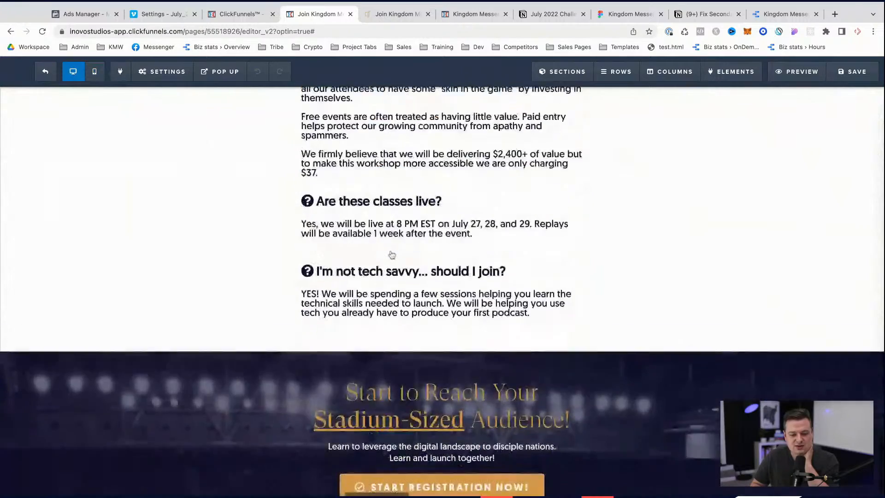
{"action": "scroll", "coordinate": [392, 255], "scroll_direction": "up", "scroll_amount": 12}
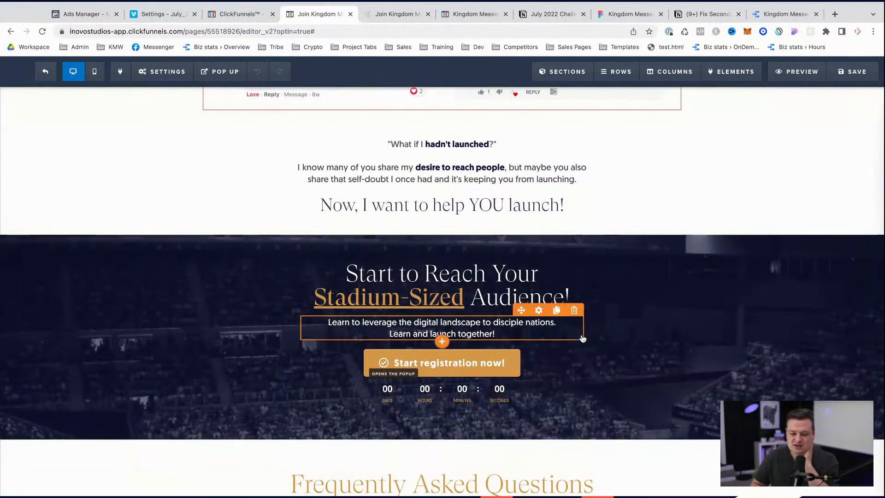
{"action": "left_click", "coordinate": [873, 253]}
{"action": "scroll", "coordinate": [203, 221], "scroll_direction": "down", "scroll_amount": 7}
{"action": "scroll", "coordinate": [161, 226], "scroll_direction": "up", "scroll_amount": 1}
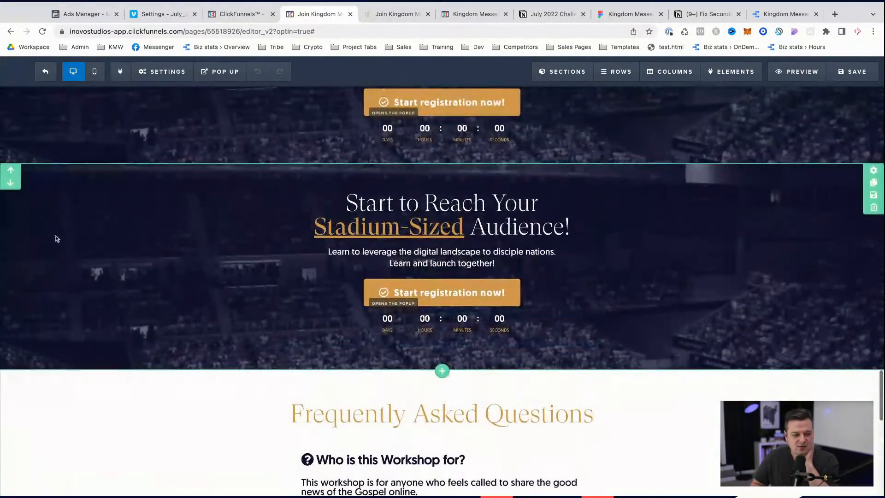
{"action": "left_click", "coordinate": [10, 183]}
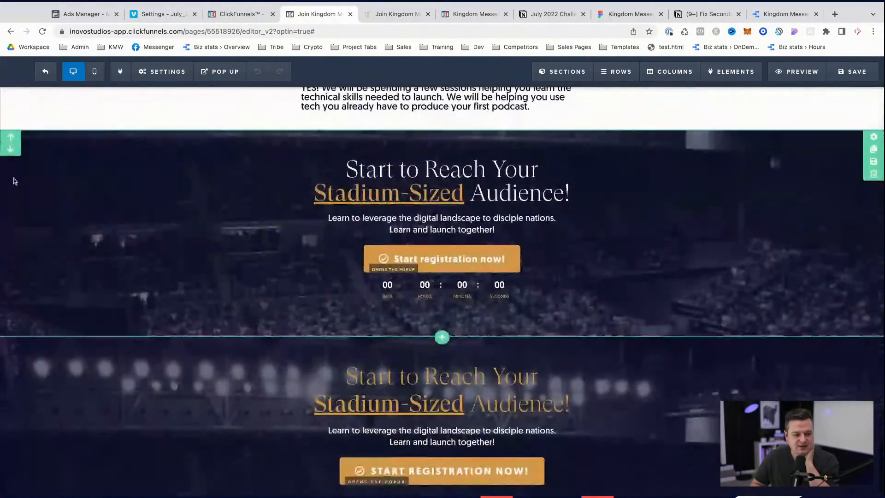
{"action": "left_click", "coordinate": [10, 150]}
- Delete the old gold-headline stadium section directly below the FAQ and save the page
{"action": "scroll", "coordinate": [258, 323], "scroll_direction": "up", "scroll_amount": 2}
{"action": "scroll", "coordinate": [529, 280], "scroll_direction": "down", "scroll_amount": 1}
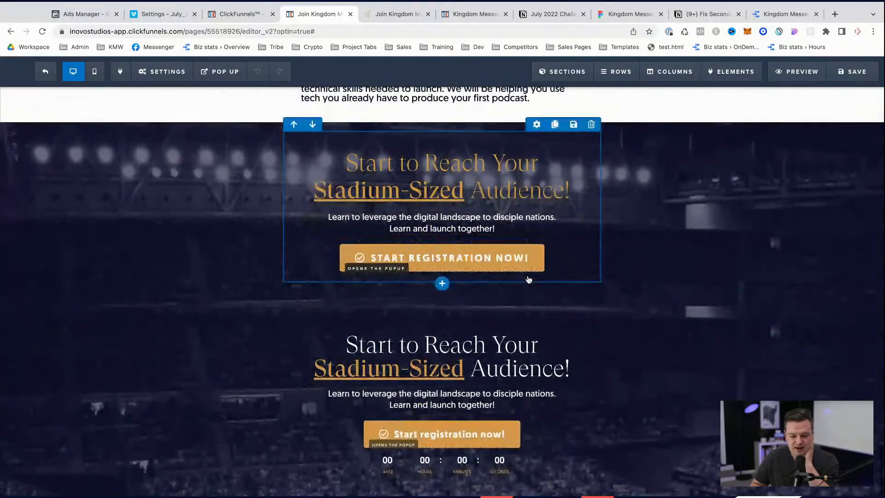
{"action": "scroll", "coordinate": [518, 325], "scroll_direction": "up", "scroll_amount": 2}
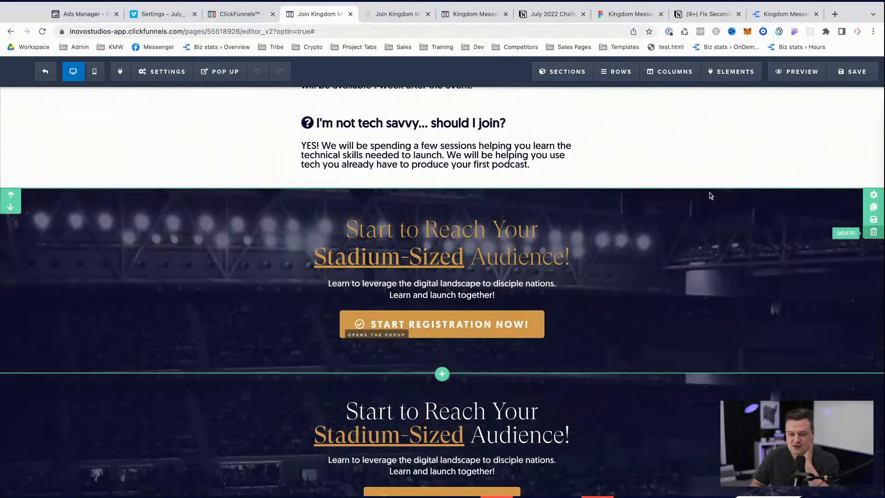
{"action": "left_click", "coordinate": [526, 103]}
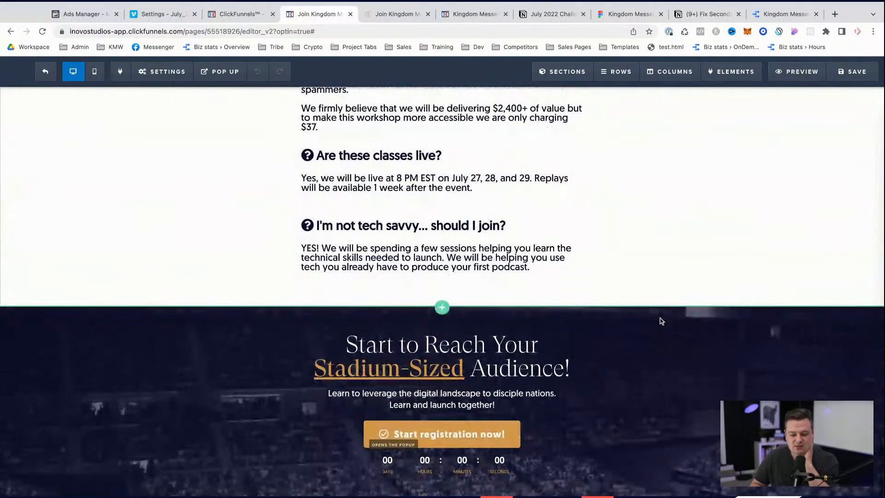
{"action": "left_click", "coordinate": [853, 72]}
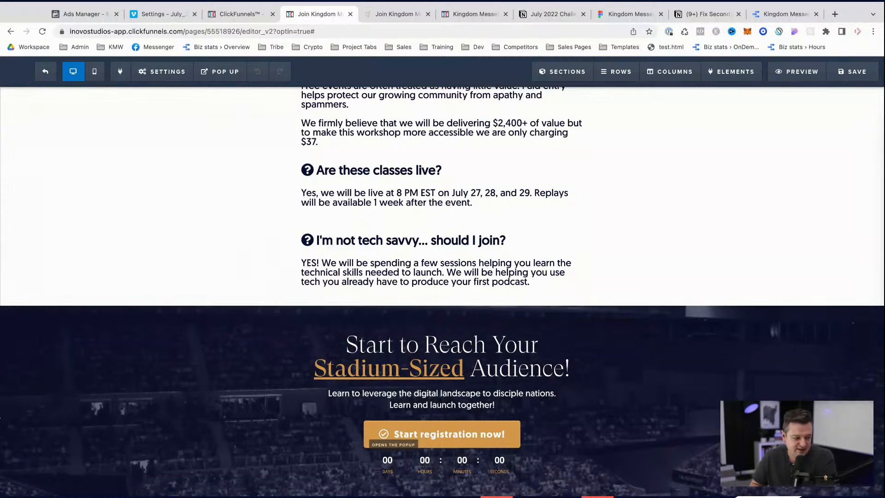
- Switch to the funnel preview, close the developer tools and review the reloaded page down to the stadium sign-up section
{"action": "left_click", "coordinate": [727, 220]}
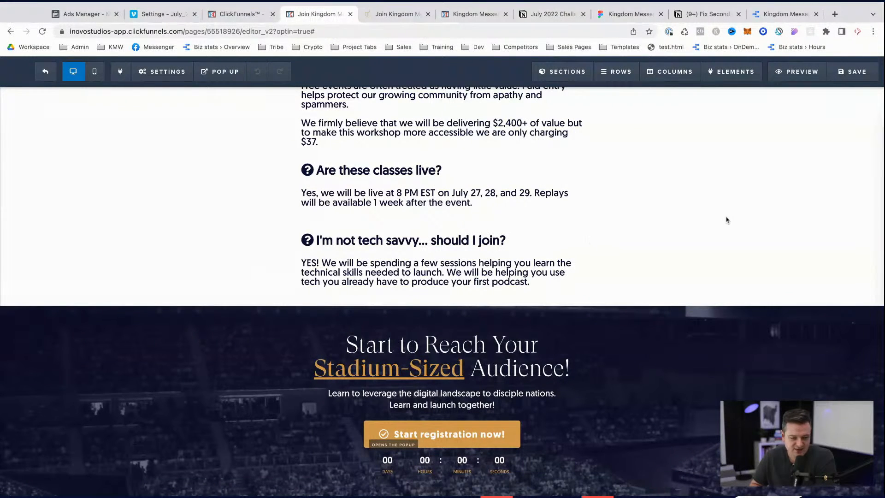
{"action": "left_click", "coordinate": [399, 14]}
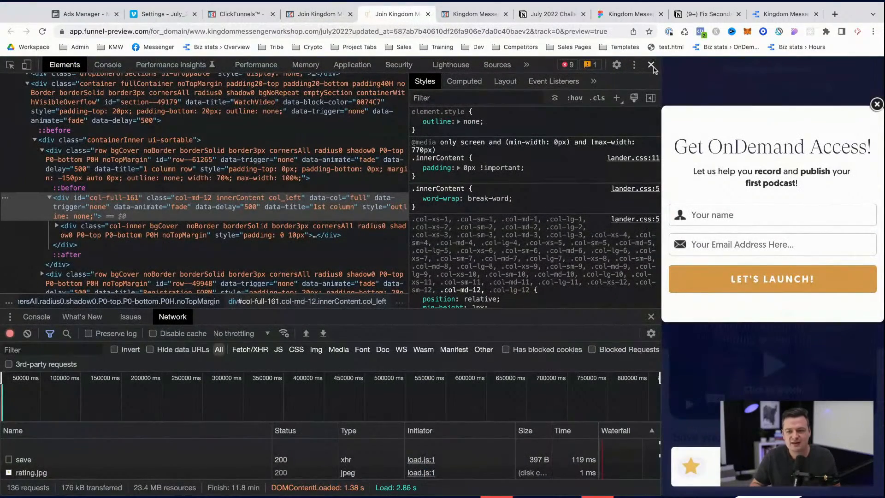
{"action": "left_click", "coordinate": [652, 66]}
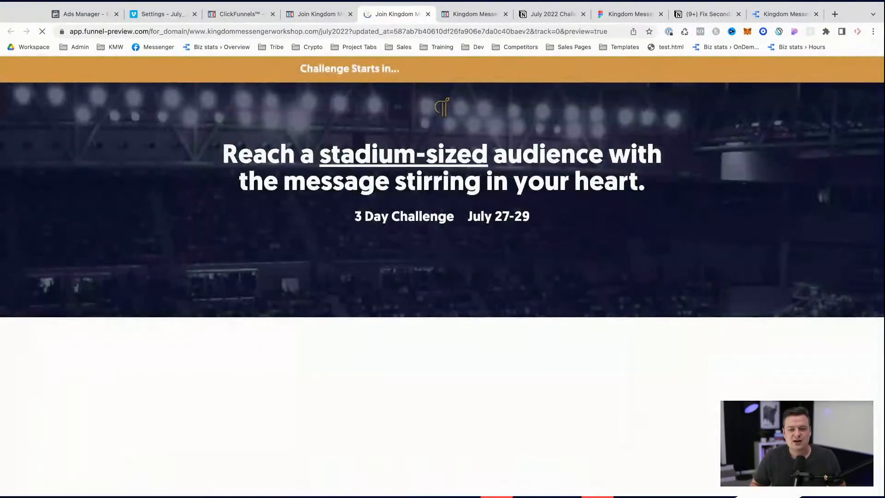
{"action": "scroll", "coordinate": [825, 317], "scroll_direction": "down", "scroll_amount": 20}
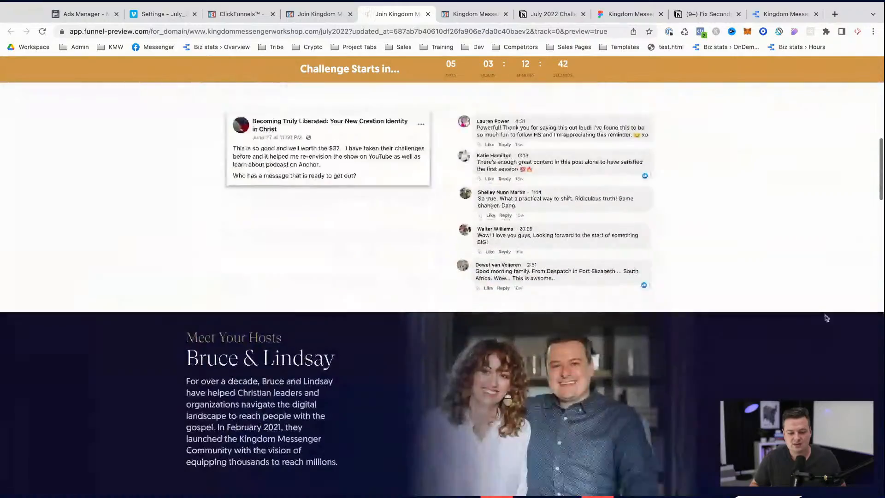
{"action": "scroll", "coordinate": [443, 288], "scroll_direction": "down", "scroll_amount": 20}
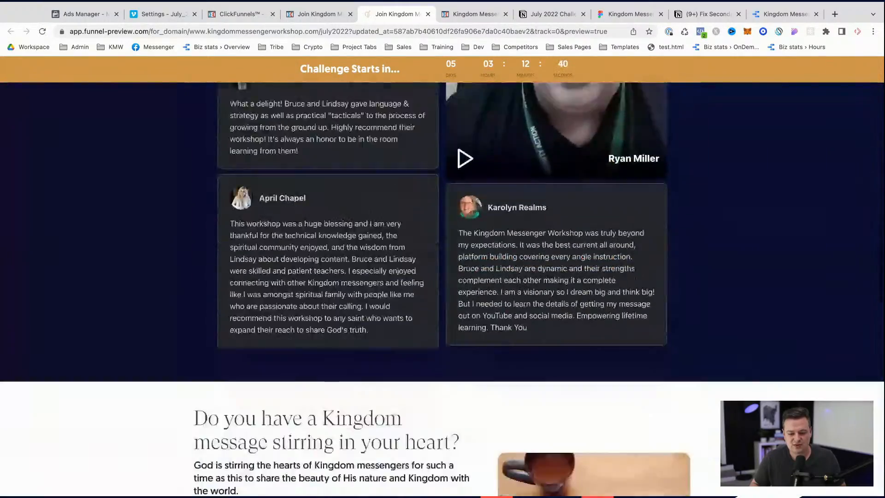
{"action": "scroll", "coordinate": [442, 288], "scroll_direction": "down", "scroll_amount": 15}
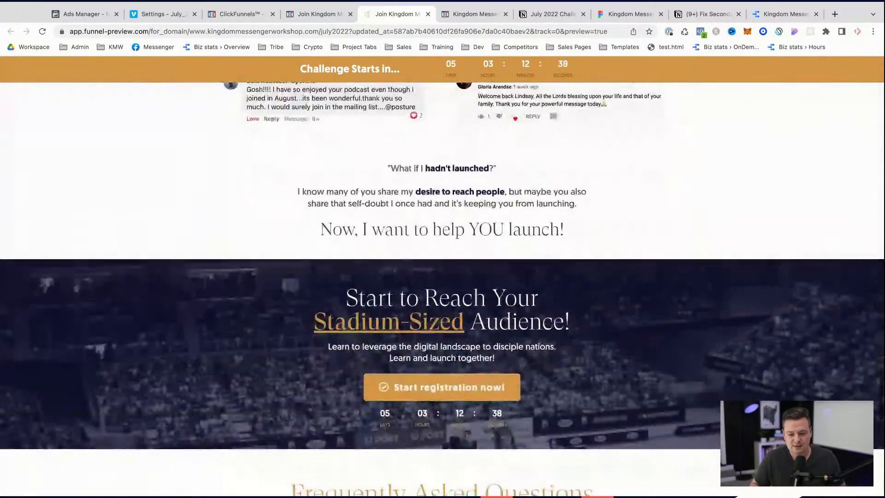
- Examine how the stadium background moves behind the sign-up section above the FAQ, and check the surrounding sections up to the page's start
{"action": "scroll", "coordinate": [443, 276], "scroll_direction": "up", "scroll_amount": 5}
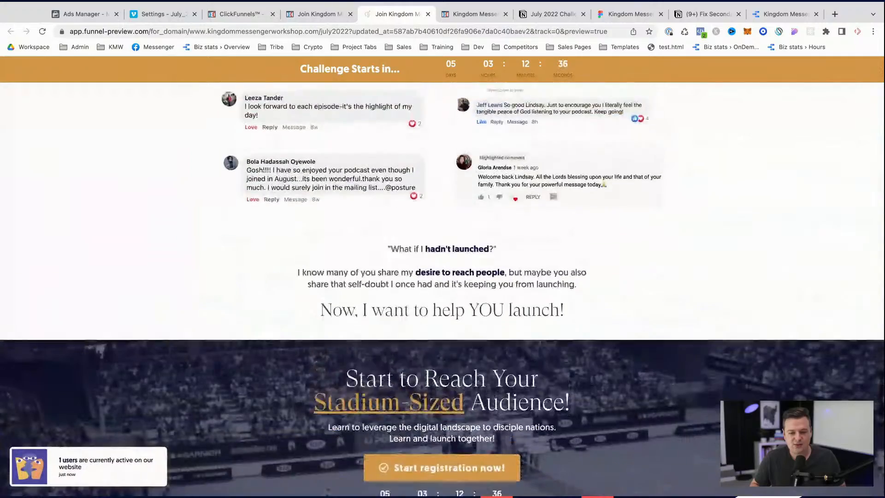
{"action": "scroll", "coordinate": [443, 276], "scroll_direction": "down", "scroll_amount": 5}
{"action": "scroll", "coordinate": [442, 277], "scroll_direction": "up", "scroll_amount": 4}
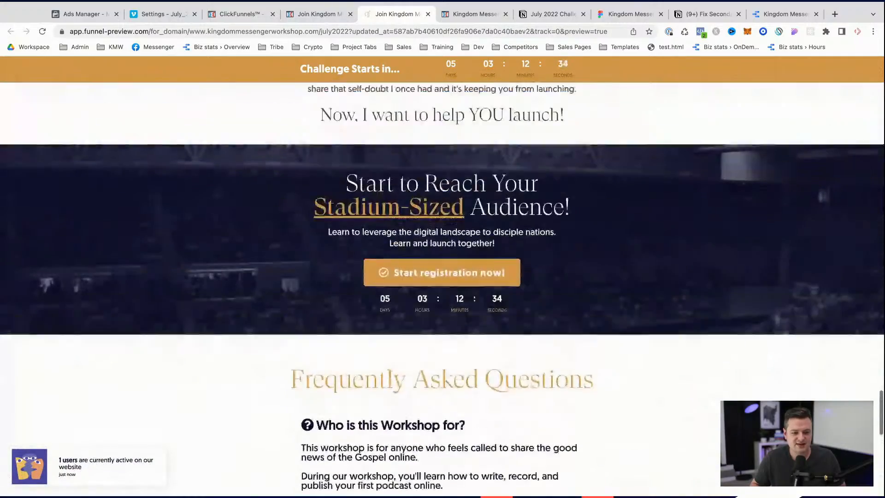
{"action": "scroll", "coordinate": [442, 277], "scroll_direction": "down", "scroll_amount": 2}
{"action": "scroll", "coordinate": [443, 277], "scroll_direction": "up", "scroll_amount": 6}
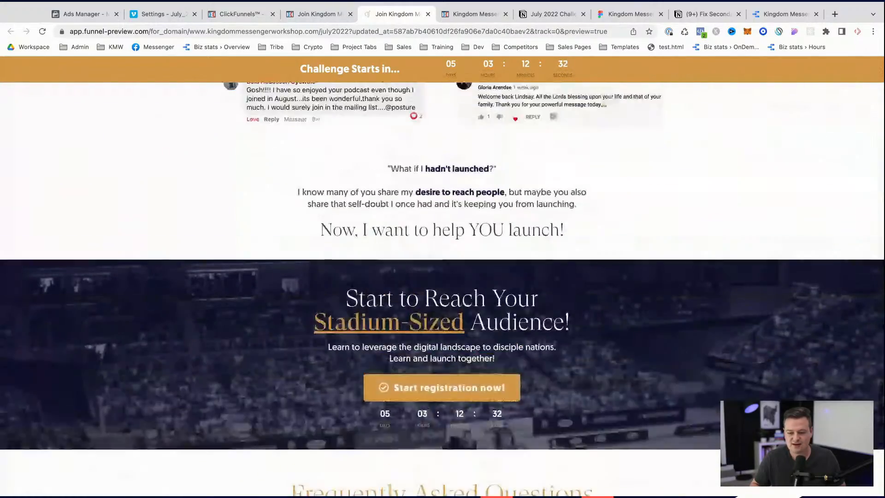
{"action": "scroll", "coordinate": [443, 276], "scroll_direction": "down", "scroll_amount": 7}
{"action": "scroll", "coordinate": [875, 469], "scroll_direction": "up", "scroll_amount": 3}
{"action": "scroll", "coordinate": [876, 469], "scroll_direction": "down", "scroll_amount": 3}
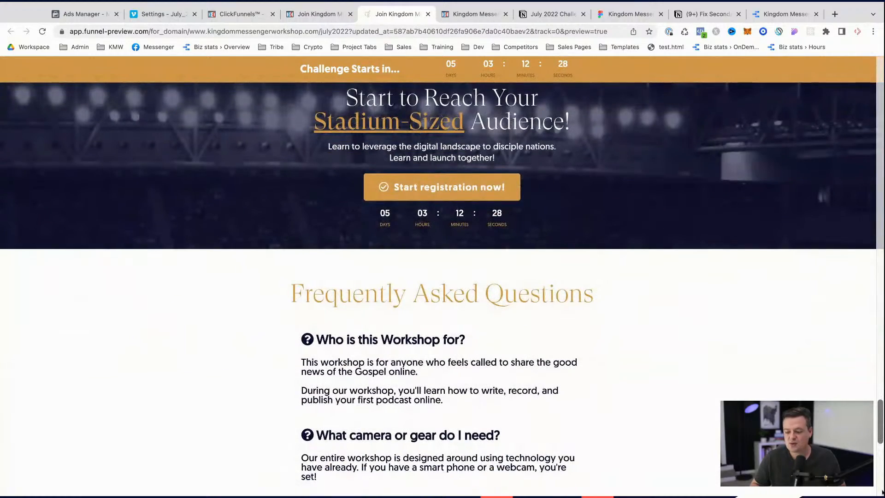
{"action": "scroll", "coordinate": [735, 385], "scroll_direction": "up", "scroll_amount": 1}
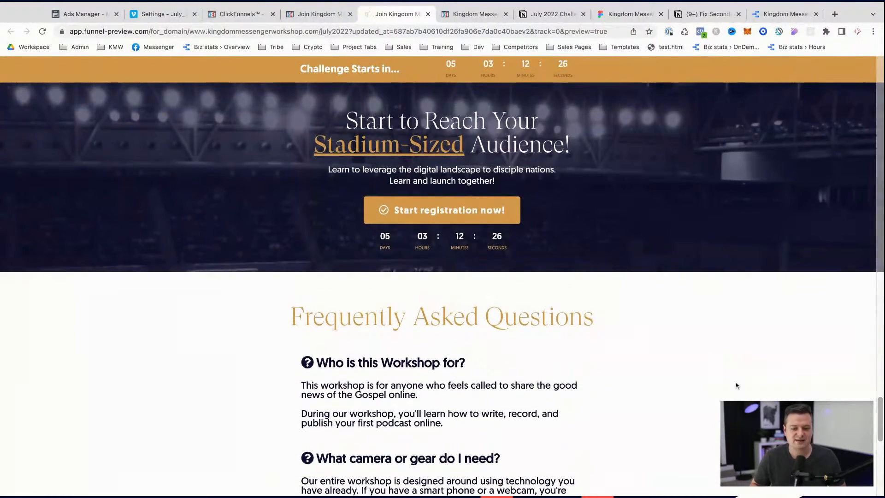
{"action": "scroll", "coordinate": [736, 386], "scroll_direction": "up", "scroll_amount": 2}
{"action": "scroll", "coordinate": [443, 277], "scroll_direction": "down", "scroll_amount": 1}
{"action": "scroll", "coordinate": [442, 277], "scroll_direction": "down", "scroll_amount": 1}
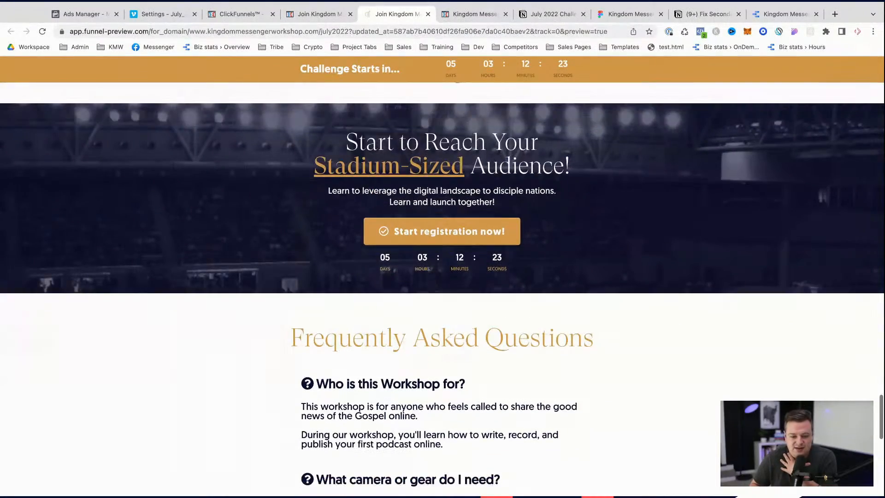
{"action": "scroll", "coordinate": [442, 276], "scroll_direction": "down", "scroll_amount": 10}
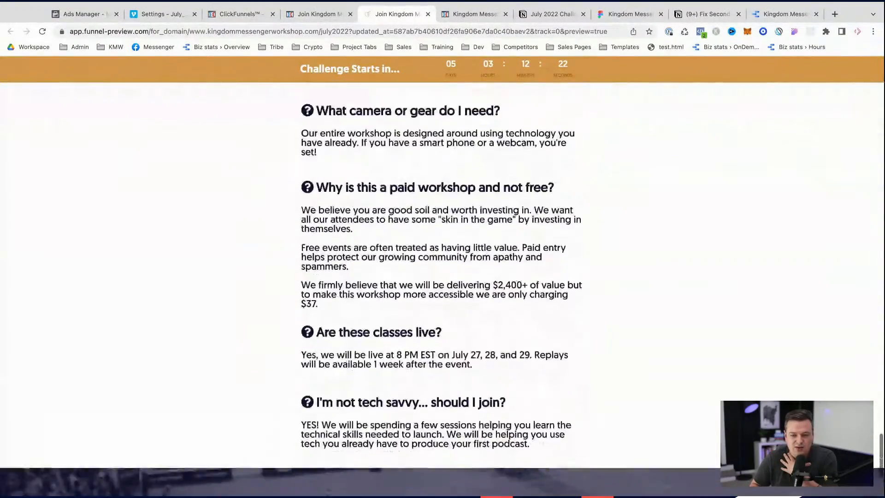
{"action": "scroll", "coordinate": [442, 277], "scroll_direction": "up", "scroll_amount": 14}
{"action": "scroll", "coordinate": [442, 277], "scroll_direction": "down", "scroll_amount": 4}
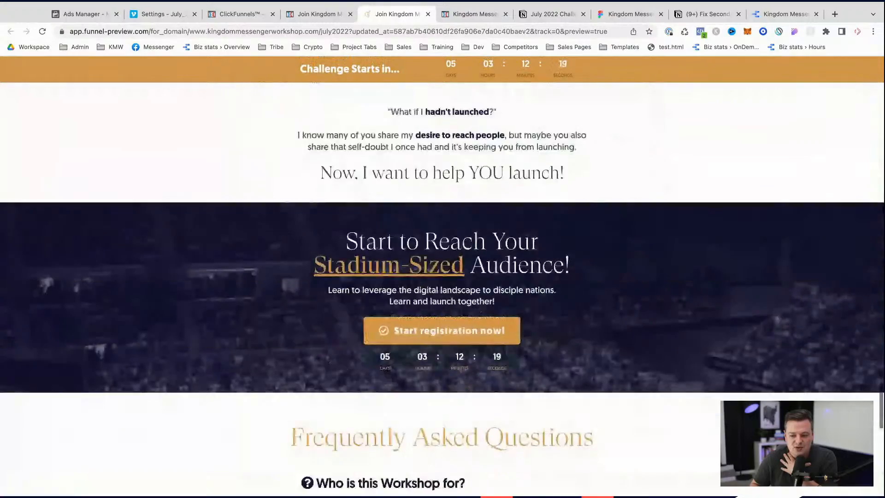
{"action": "scroll", "coordinate": [443, 276], "scroll_direction": "down", "scroll_amount": 1}
{"action": "scroll", "coordinate": [443, 277], "scroll_direction": "up", "scroll_amount": 5}
{"action": "scroll", "coordinate": [442, 276], "scroll_direction": "down", "scroll_amount": 8}
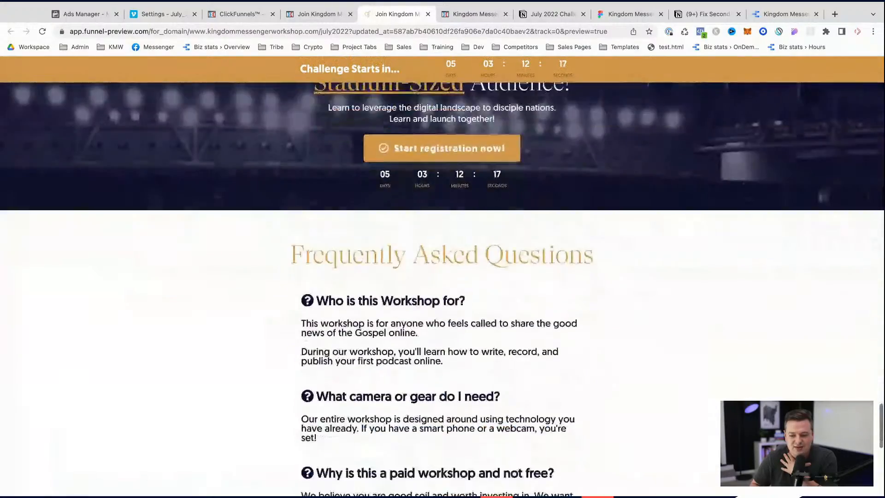
{"action": "scroll", "coordinate": [443, 276], "scroll_direction": "up", "scroll_amount": 5}
{"action": "scroll", "coordinate": [442, 277], "scroll_direction": "down", "scroll_amount": 1}
{"action": "scroll", "coordinate": [443, 276], "scroll_direction": "up", "scroll_amount": 15}
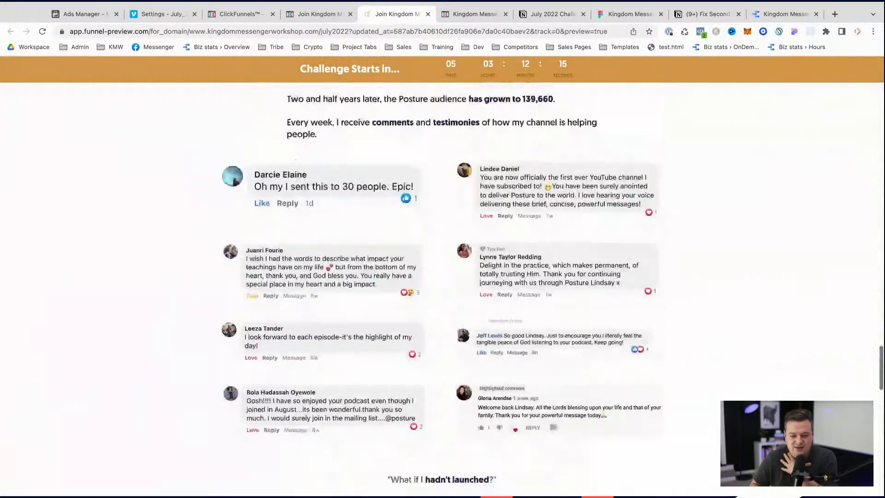
{"action": "scroll", "coordinate": [167, 169], "scroll_direction": "up", "scroll_amount": 15}
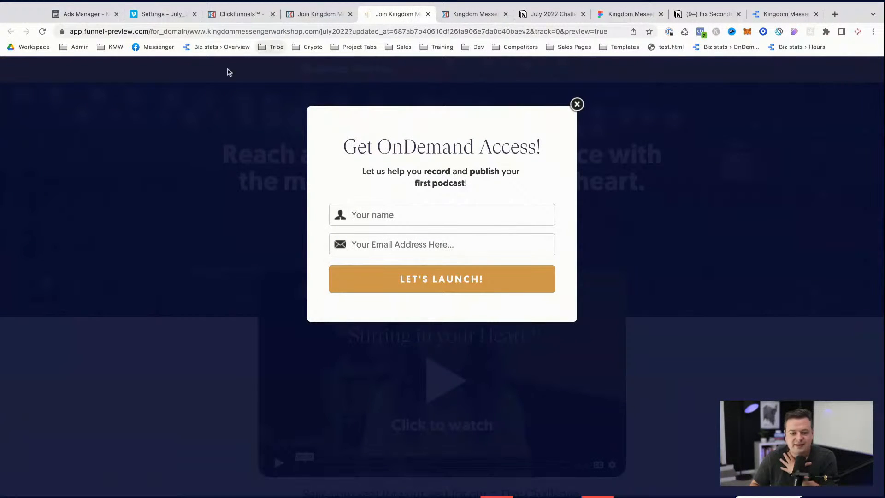
- Return to the page editor and move the "Watch the video below" paragraph into the video section, directly above the video
{"action": "left_click", "coordinate": [314, 17]}
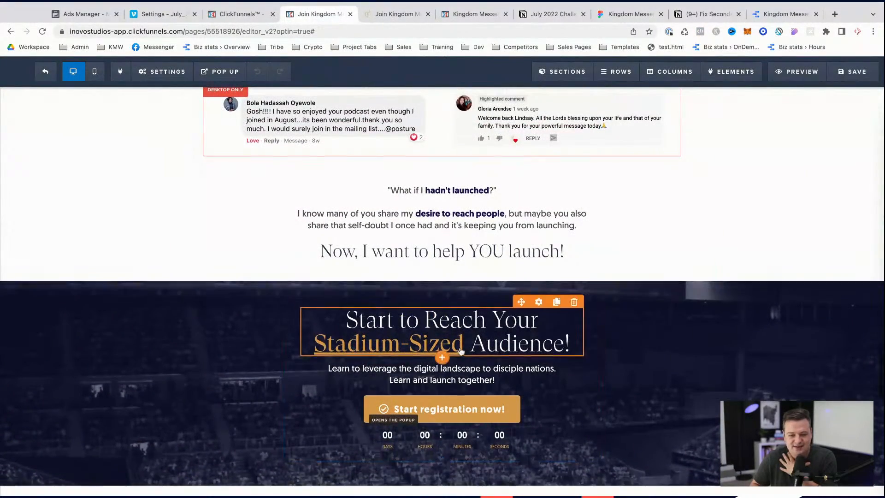
{"action": "scroll", "coordinate": [461, 322], "scroll_direction": "up", "scroll_amount": 15}
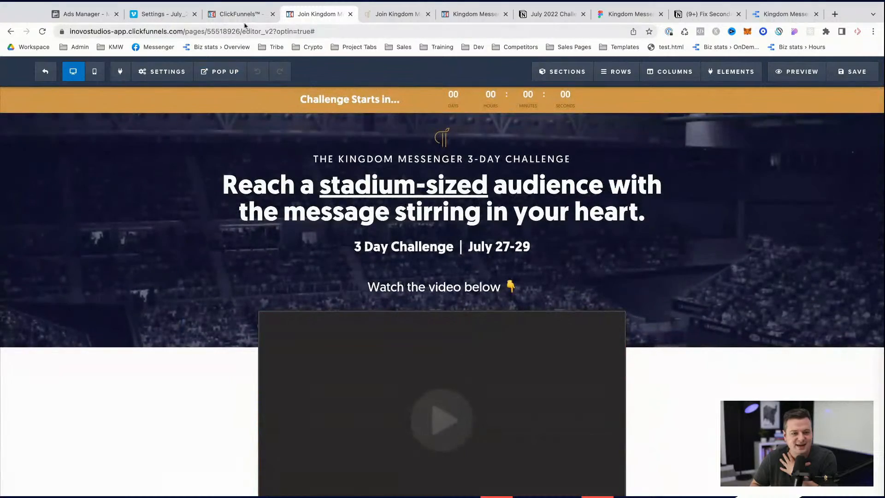
{"action": "left_click", "coordinate": [240, 16]}
{"action": "left_click", "coordinate": [315, 15]}
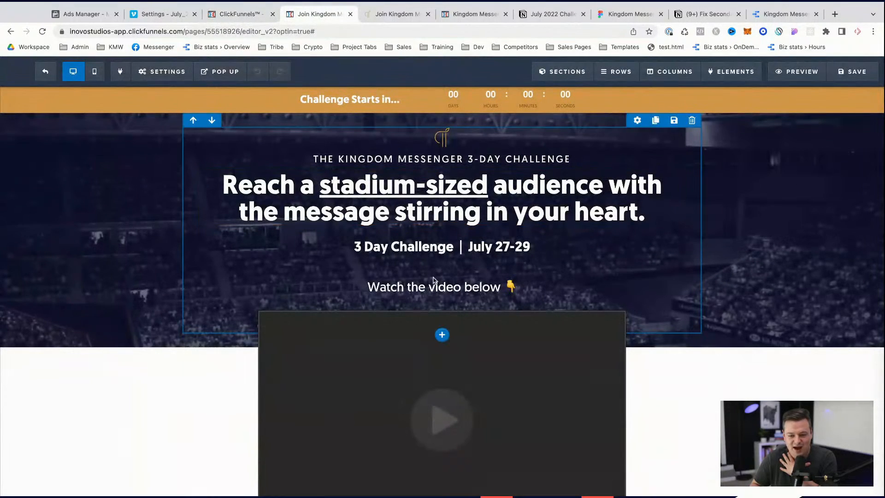
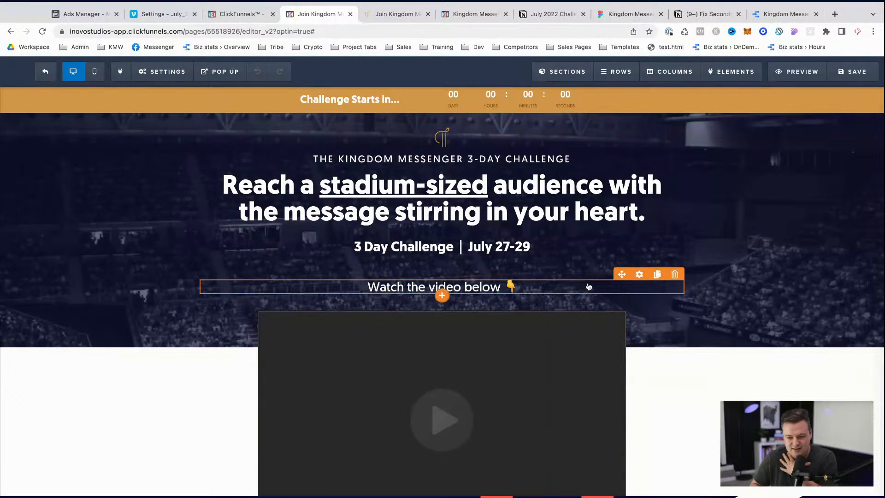
{"action": "left_click_drag", "start_coordinate": [621, 276], "coordinate": [425, 423]}
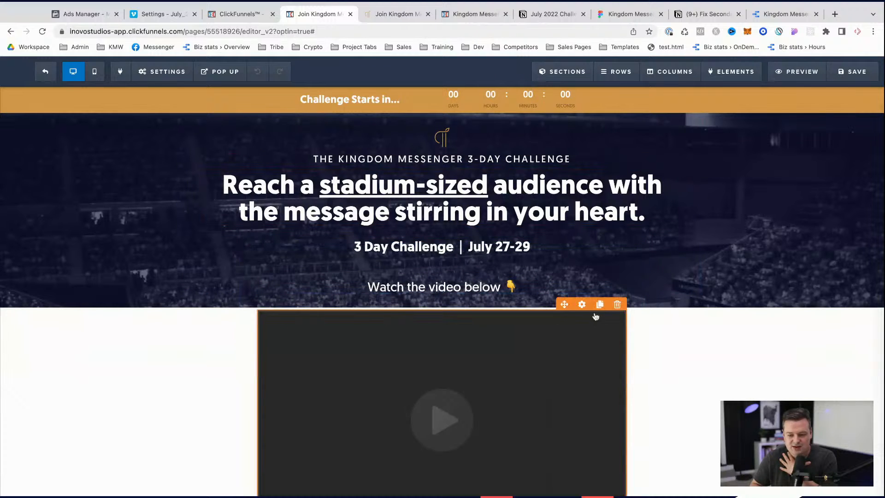
- Set the video's top margin to 10 so it overlaps the stadium header
{"action": "left_click", "coordinate": [590, 307]}
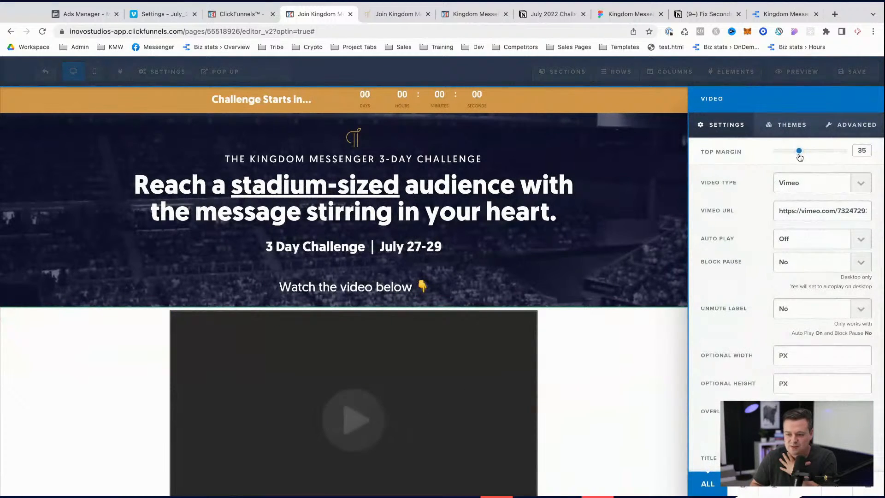
{"action": "key", "text": "Left"}
{"action": "key", "text": "Left"}
{"action": "key", "text": "Left"}
{"action": "key", "text": "Left"}
{"action": "key", "text": "Left"}
{"action": "key", "text": "Left"}
{"action": "key", "text": "Left"}
{"action": "key", "text": "Right"}
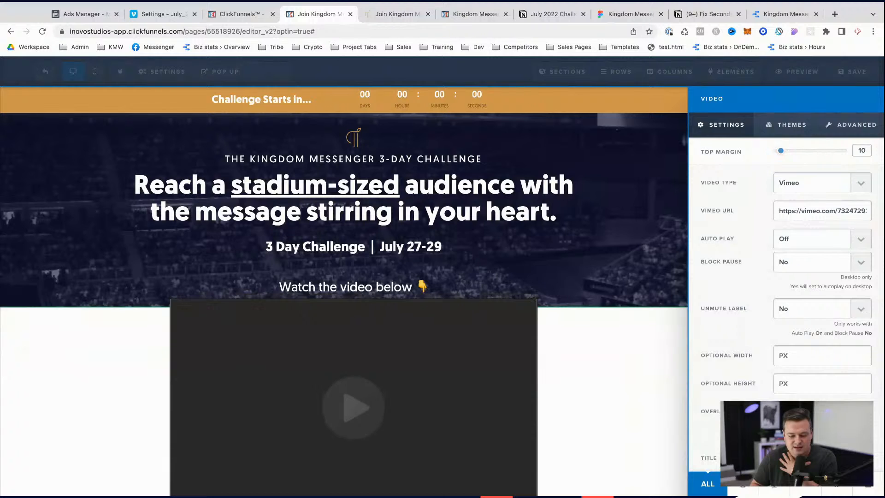
{"action": "left_click", "coordinate": [617, 314]}
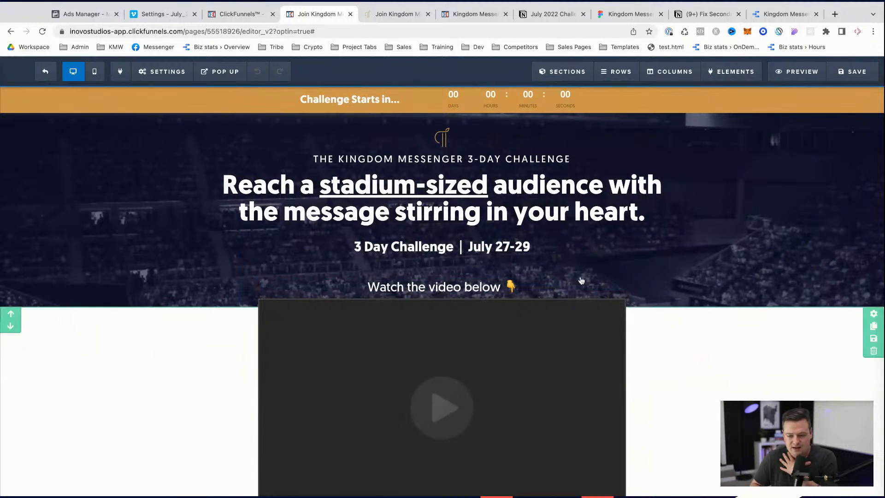
- Set the top margin of the "Watch the video below" paragraph to 30
{"action": "left_click", "coordinate": [597, 273]}
{"action": "key", "text": "Left"}
{"action": "key", "text": "Left"}
{"action": "key", "text": "Left"}
{"action": "key", "text": "Left"}
{"action": "key", "text": "Left"}
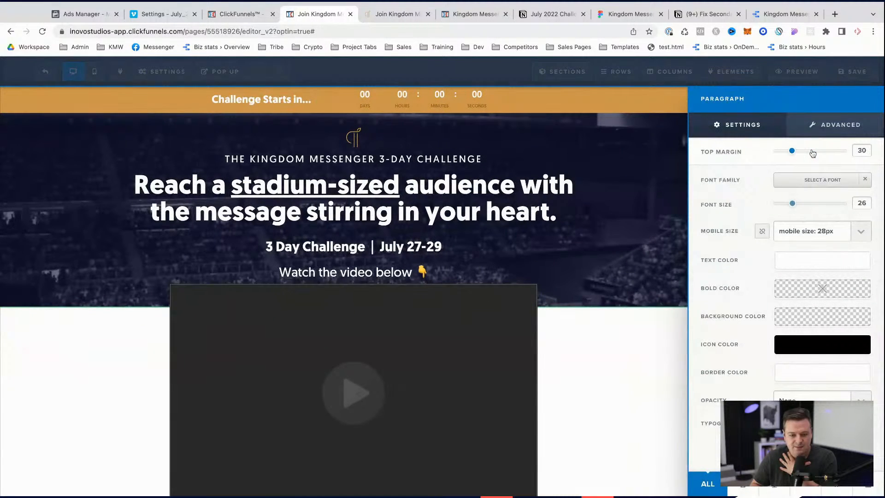
{"action": "key", "text": "Right"}
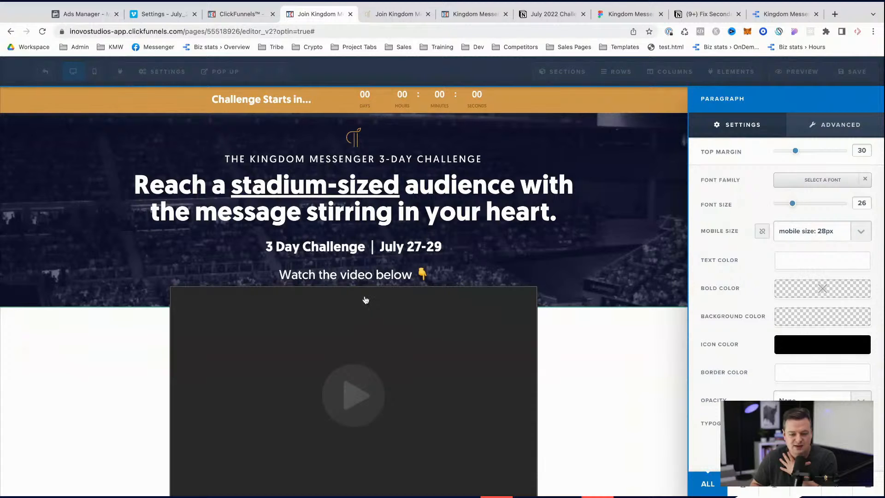
- Switch to the mobile layout and set the "Watch the video below" paragraph's mobile font size to 19px
{"action": "left_click", "coordinate": [96, 72]}
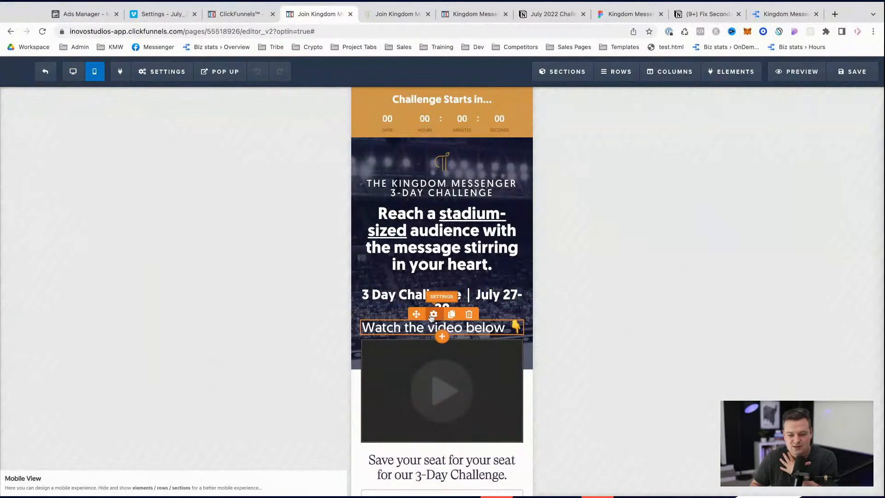
{"action": "left_click", "coordinate": [434, 314]}
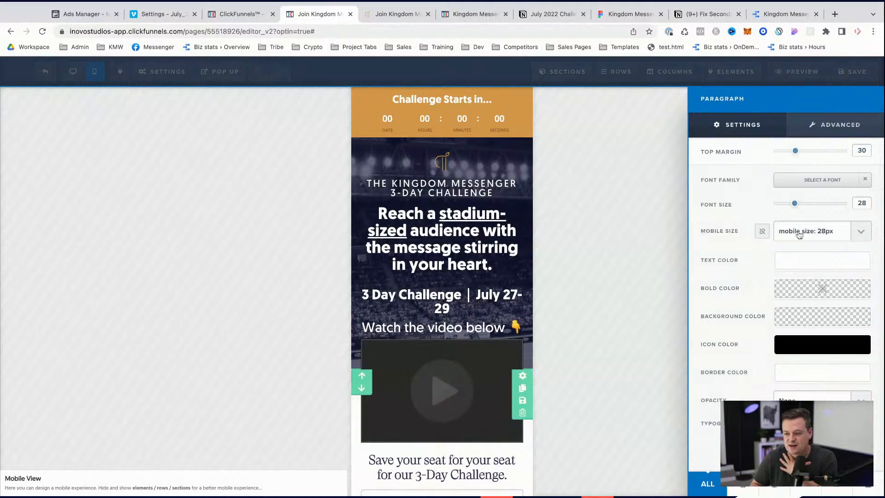
{"action": "left_click", "coordinate": [806, 252]}
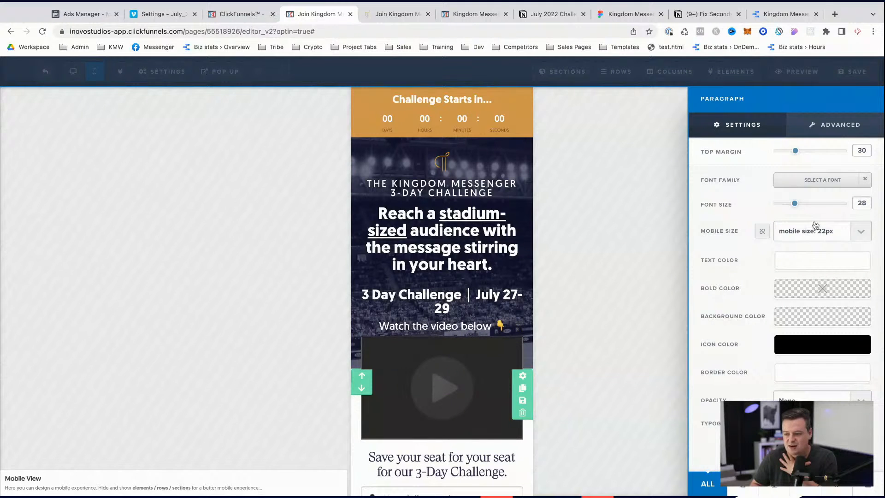
{"action": "left_click_drag", "start_coordinate": [815, 225], "coordinate": [817, 199]}
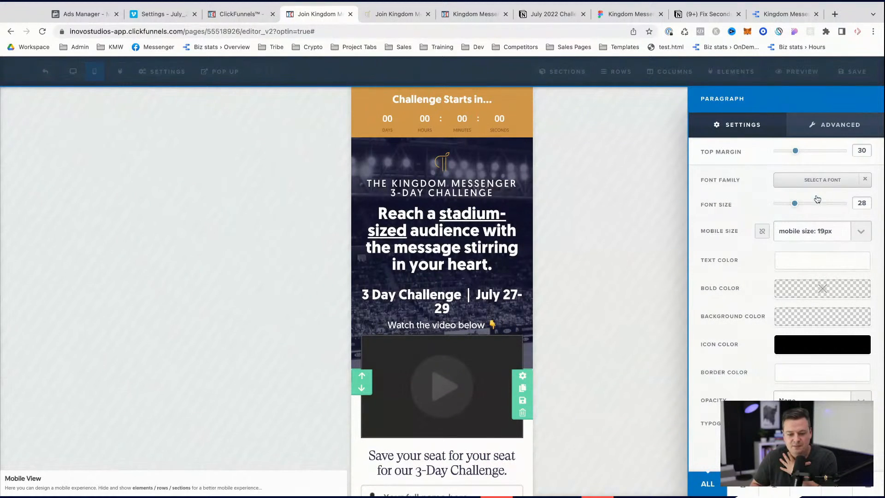
{"action": "left_click", "coordinate": [468, 318]}
- Try the gold swatch as the bold color of the "Reach a stadium-sized audience" headline and restore it to white
{"action": "left_click", "coordinate": [434, 198]}
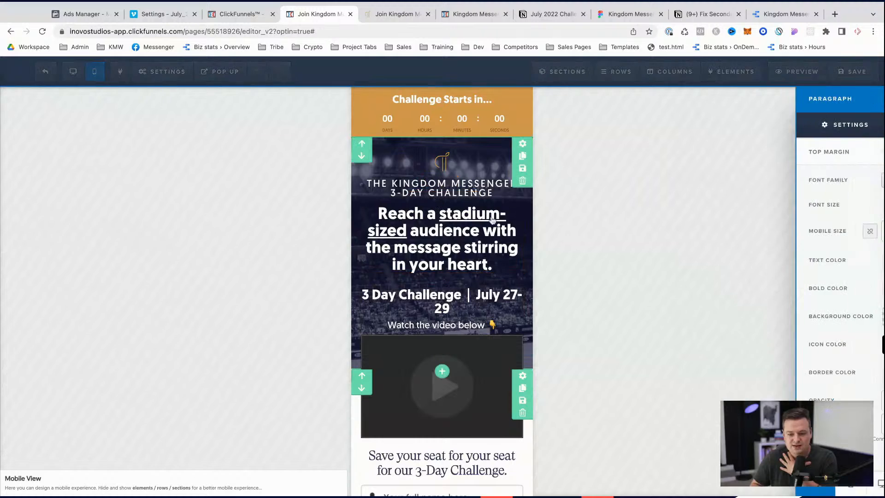
{"action": "left_click", "coordinate": [792, 297]}
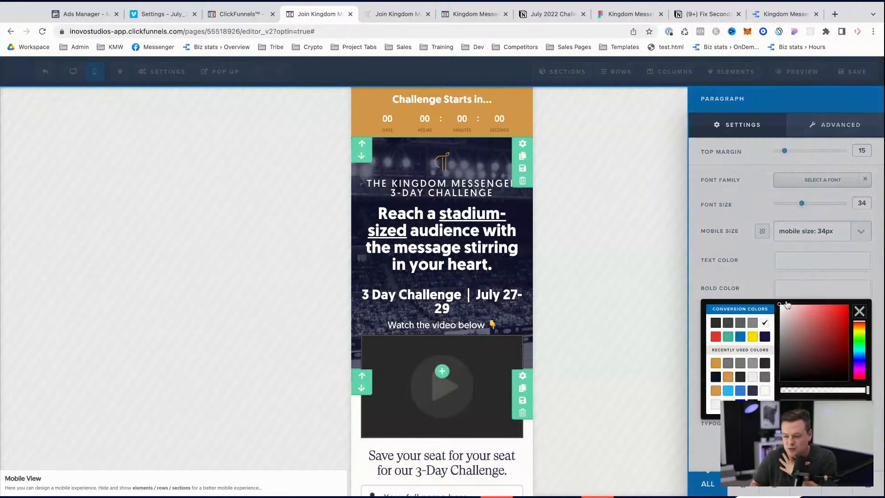
{"action": "left_click", "coordinate": [715, 364]}
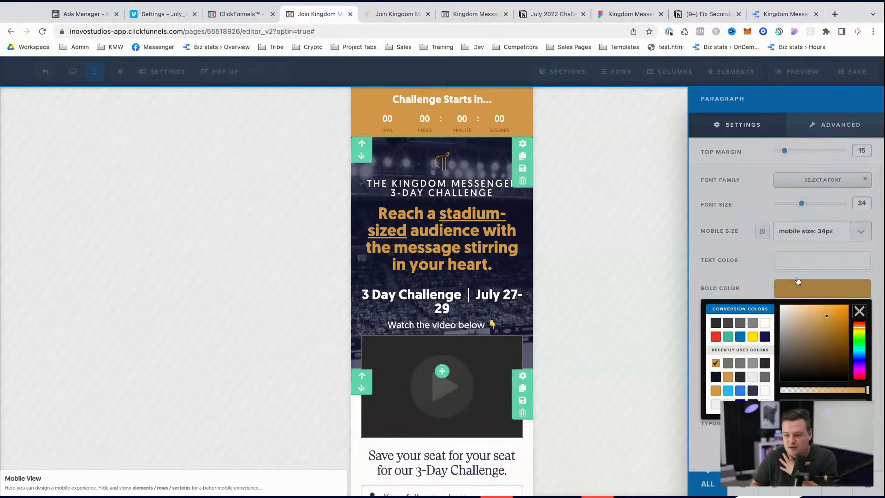
{"action": "left_click", "coordinate": [803, 264]}
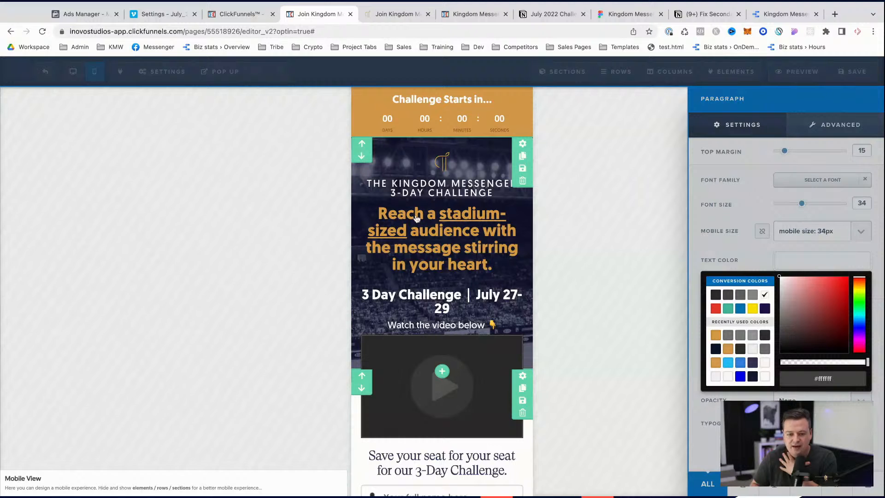
{"action": "left_click", "coordinate": [721, 247]}
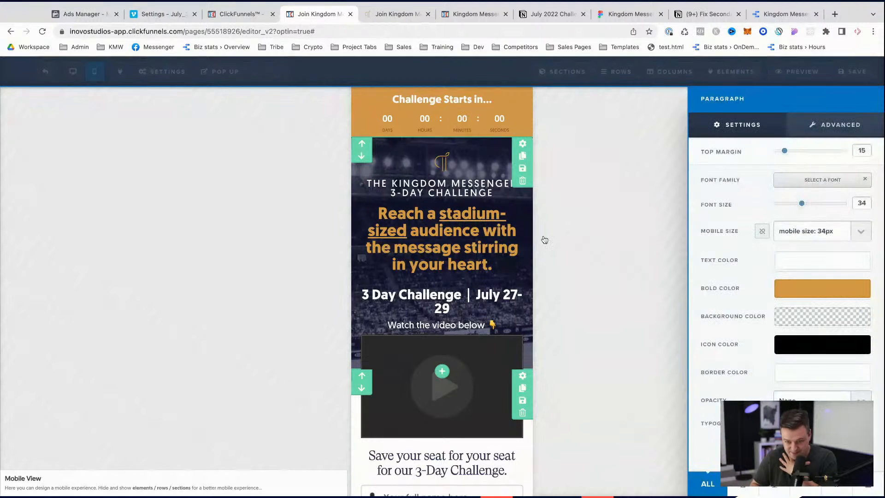
{"action": "left_click", "coordinate": [805, 288]}
{"action": "left_click", "coordinate": [764, 323]}
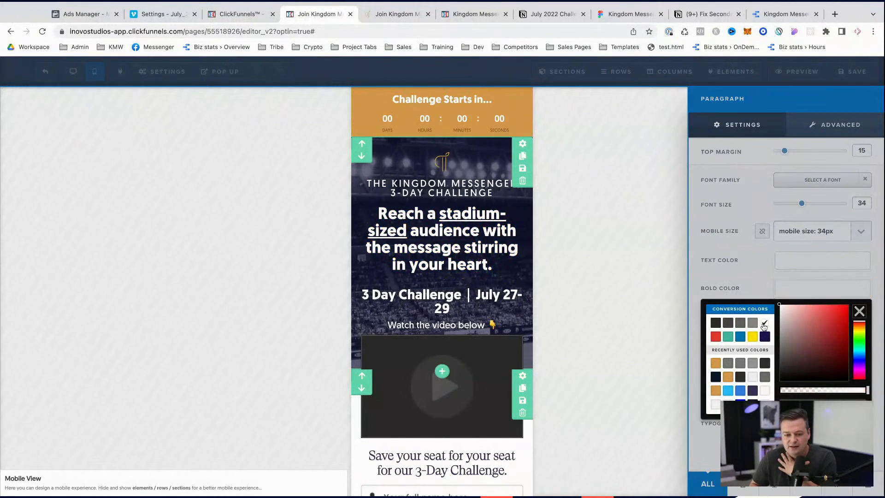
{"action": "left_click", "coordinate": [428, 247]}
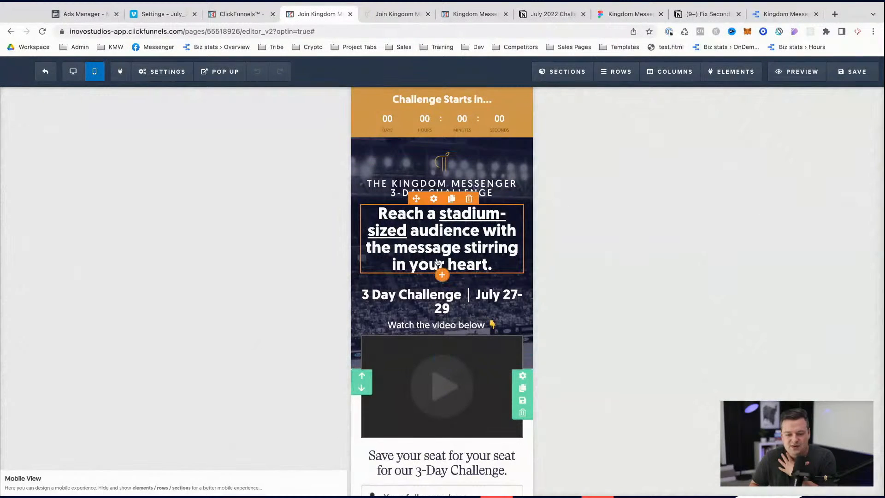
- Insert a paragraph below the headline, switch to the desktop layout and replace the placeholder text with a copy of the headline's text
{"action": "left_click", "coordinate": [441, 274]}
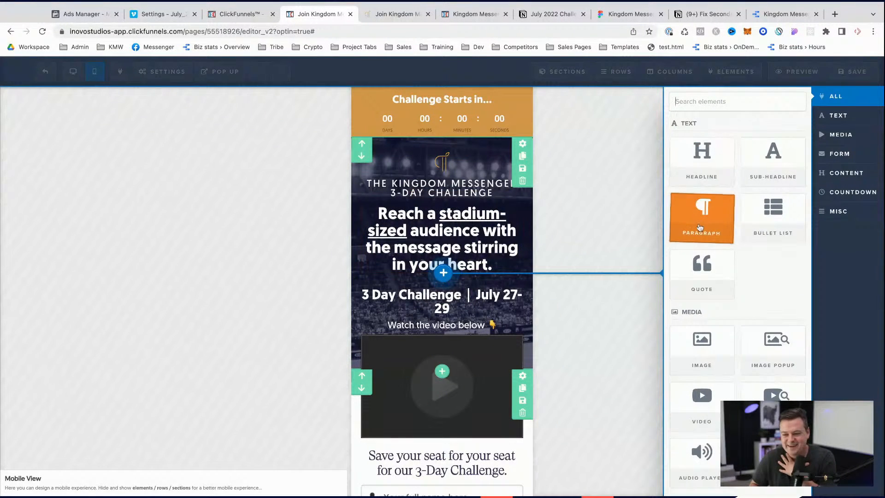
{"action": "left_click", "coordinate": [698, 228]}
{"action": "double_click", "coordinate": [462, 250]}
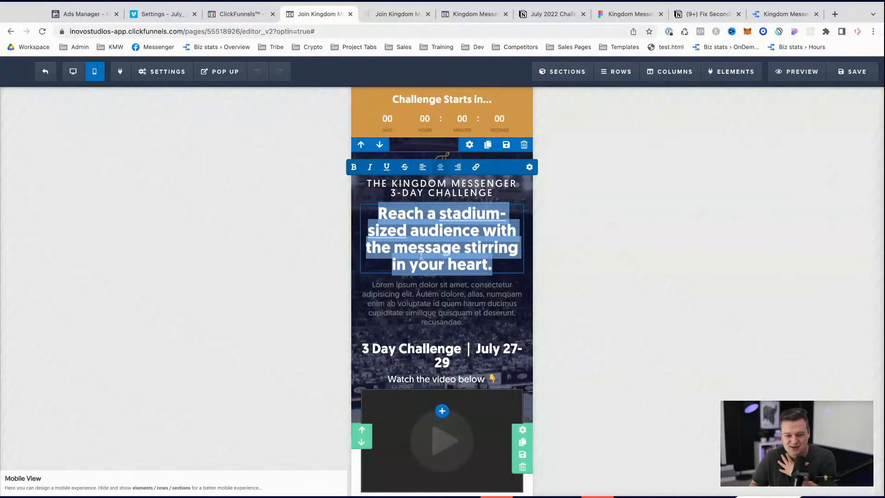
{"action": "left_click", "coordinate": [449, 244]}
{"action": "triple_click", "coordinate": [416, 226]}
{"action": "key", "text": "super+c"}
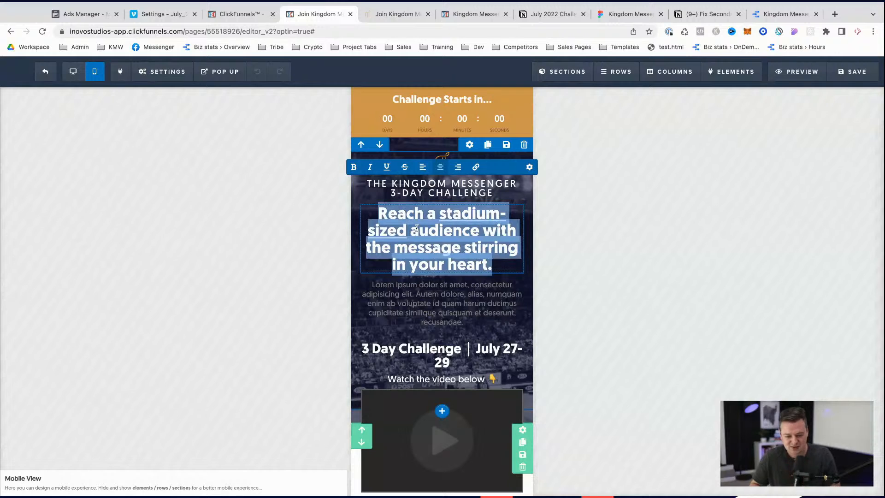
{"action": "left_click", "coordinate": [73, 72]}
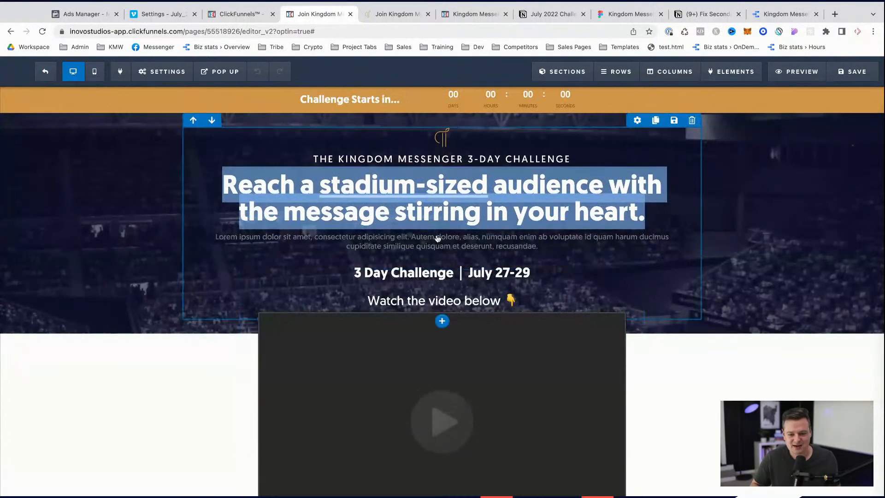
{"action": "triple_click", "coordinate": [438, 239]}
{"action": "key", "text": "super+v"}
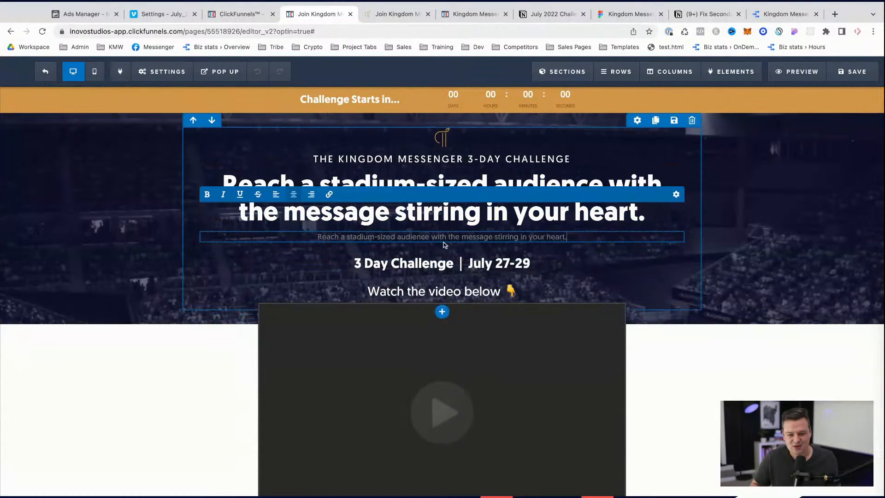
{"action": "left_click", "coordinate": [611, 255]}
- Set the font size of the new paragraph below the headline to 32
{"action": "left_click", "coordinate": [636, 231]}
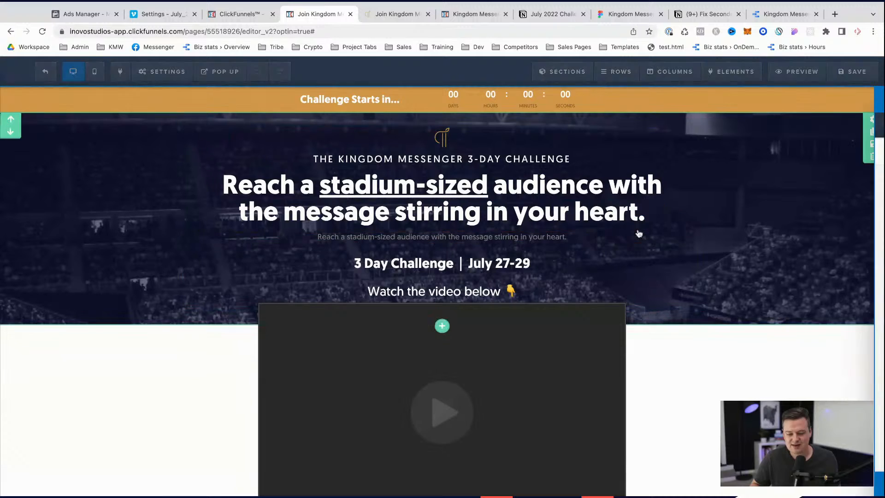
{"action": "left_click_drag", "start_coordinate": [780, 201], "coordinate": [792, 206]}
{"action": "left_click", "coordinate": [327, 238]}
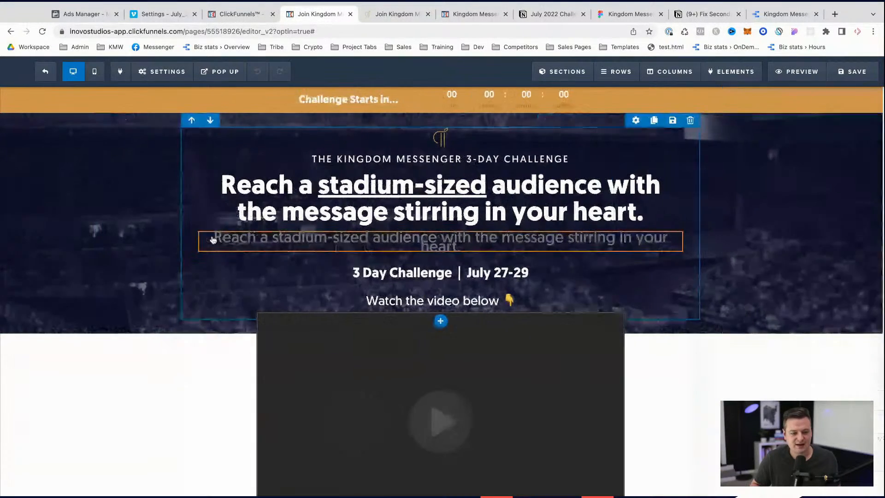
- Make the words "stadium-sized audience" in the new paragraph bold and underlined
{"action": "left_click", "coordinate": [272, 236]}
{"action": "key", "text": "shift+Right"}
{"action": "key", "text": "shift+Right"}
{"action": "key", "text": "shift+Right"}
{"action": "key", "text": "shift+Right"}
{"action": "key", "text": "shift+Right"}
{"action": "key", "text": "shift+Right"}
{"action": "key", "text": "shift+Right"}
{"action": "key", "text": "shift+Right"}
{"action": "key", "text": "shift+Right"}
{"action": "key", "text": "shift+Right"}
{"action": "key", "text": "shift+Right"}
{"action": "key", "text": "shift+Right"}
{"action": "key", "text": "shift+Right"}
{"action": "key", "text": "shift+Right"}
{"action": "key", "text": "shift+Right"}
{"action": "key", "text": "shift+Right"}
{"action": "key", "text": "shift+Right"}
{"action": "key", "text": "shift+Right"}
{"action": "key", "text": "shift+Right"}
{"action": "key", "text": "shift+Right"}
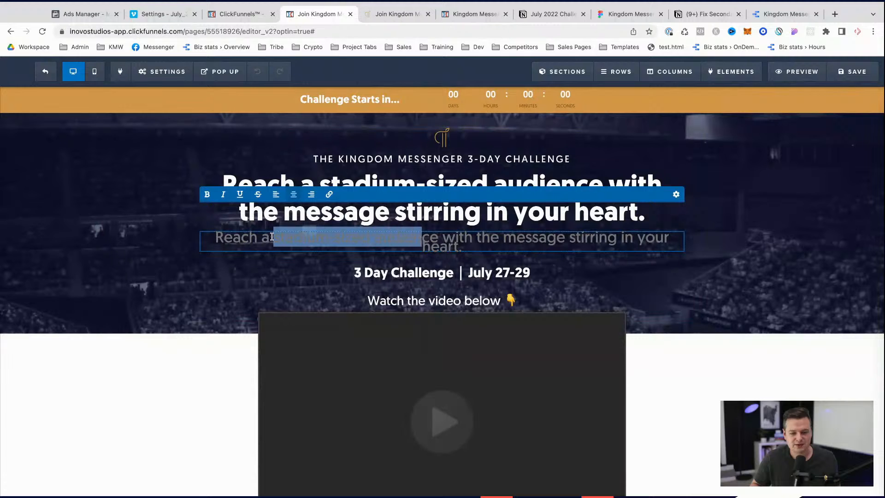
{"action": "key", "text": "super+b"}
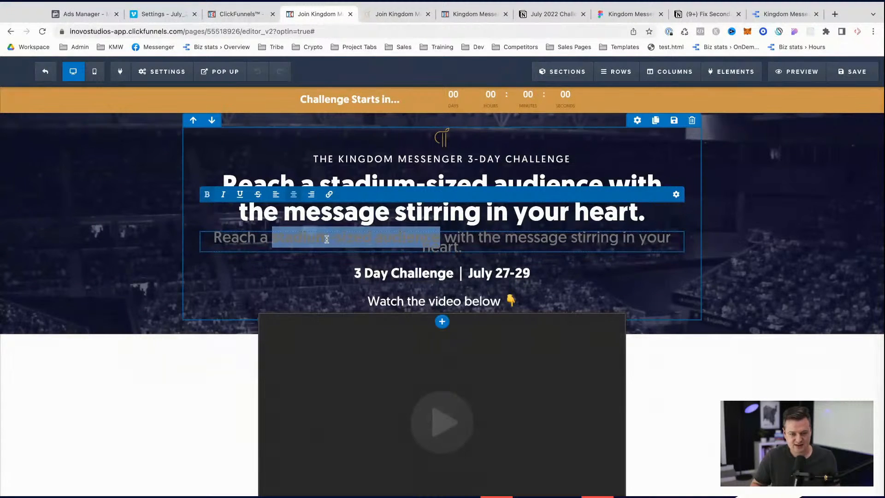
{"action": "left_click", "coordinate": [241, 195]}
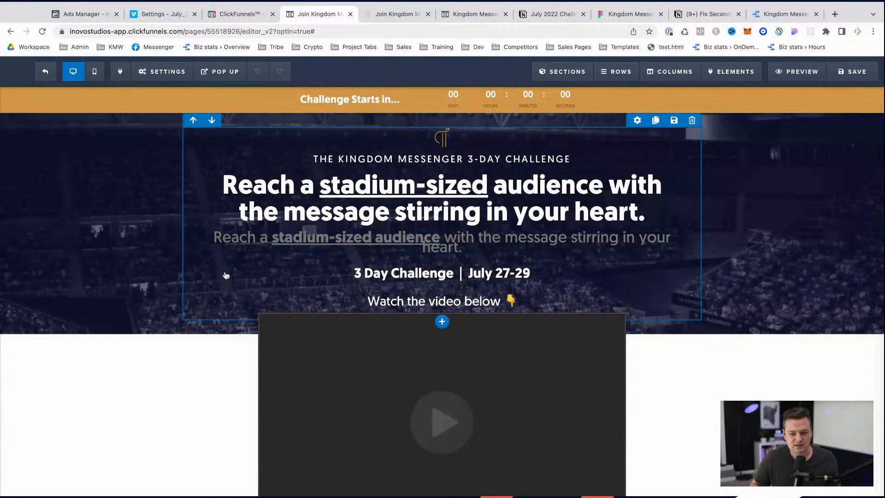
- Set the new paragraph's text color to white and its bold color to the gold swatch
{"action": "scroll", "coordinate": [264, 411], "scroll_direction": "down", "scroll_amount": 15}
{"action": "scroll", "coordinate": [263, 410], "scroll_direction": "down", "scroll_amount": 20}
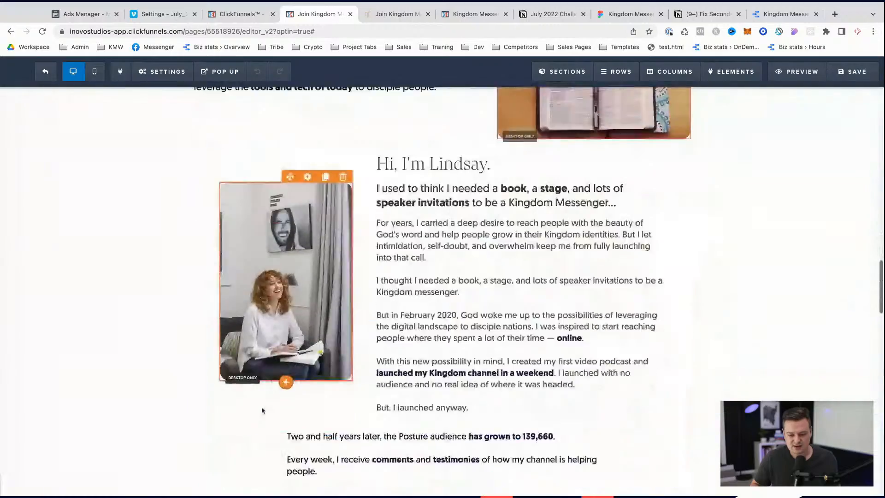
{"action": "scroll", "coordinate": [262, 410], "scroll_direction": "up", "scroll_amount": 4}
{"action": "scroll", "coordinate": [488, 221], "scroll_direction": "up", "scroll_amount": 20}
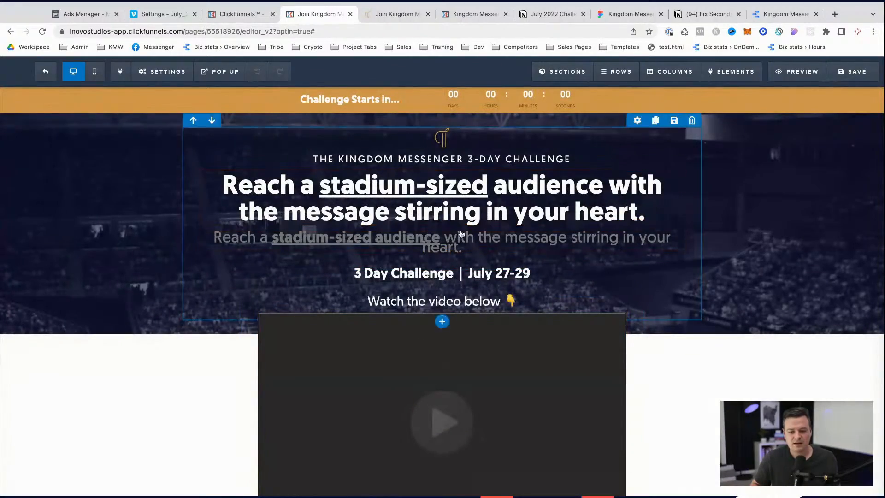
{"action": "left_click", "coordinate": [642, 232]}
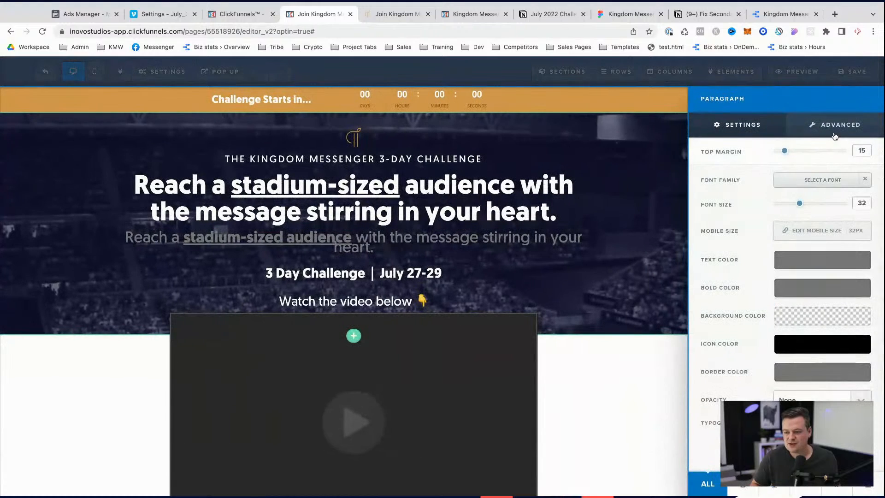
{"action": "left_click", "coordinate": [780, 264]}
{"action": "left_click", "coordinate": [740, 260]}
{"action": "left_click", "coordinate": [785, 266]}
{"action": "left_click", "coordinate": [765, 294]}
{"action": "left_click", "coordinate": [760, 264]}
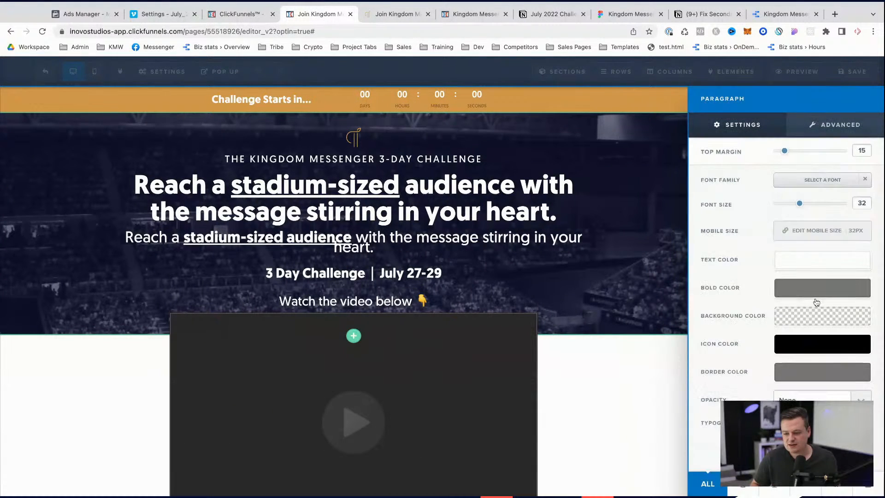
{"action": "left_click", "coordinate": [816, 299]}
{"action": "left_click", "coordinate": [716, 364]}
{"action": "left_click", "coordinate": [800, 302]}
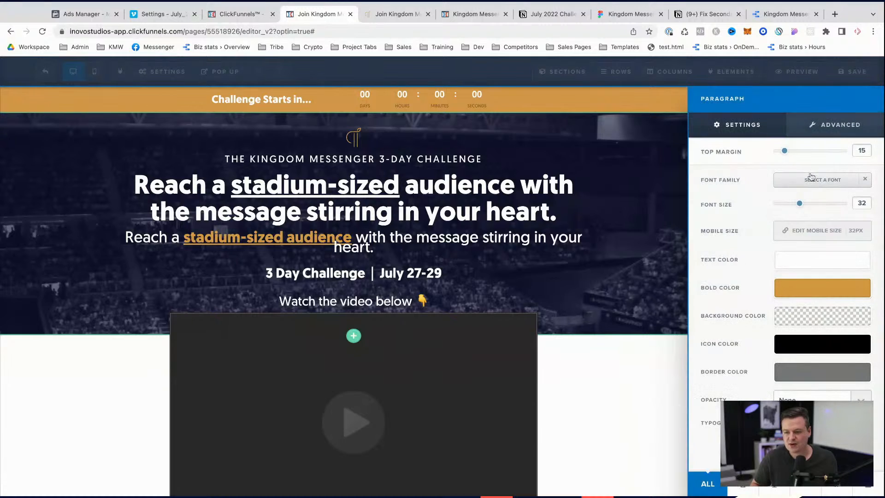
- Set the new paragraph's line height to 1em
{"action": "left_click", "coordinate": [834, 124]}
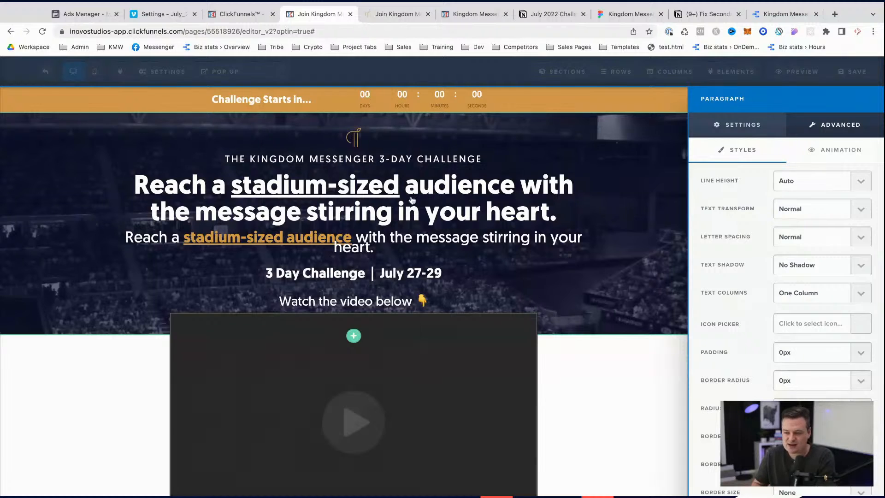
{"action": "left_click", "coordinate": [830, 186]}
{"action": "left_click", "coordinate": [789, 210]}
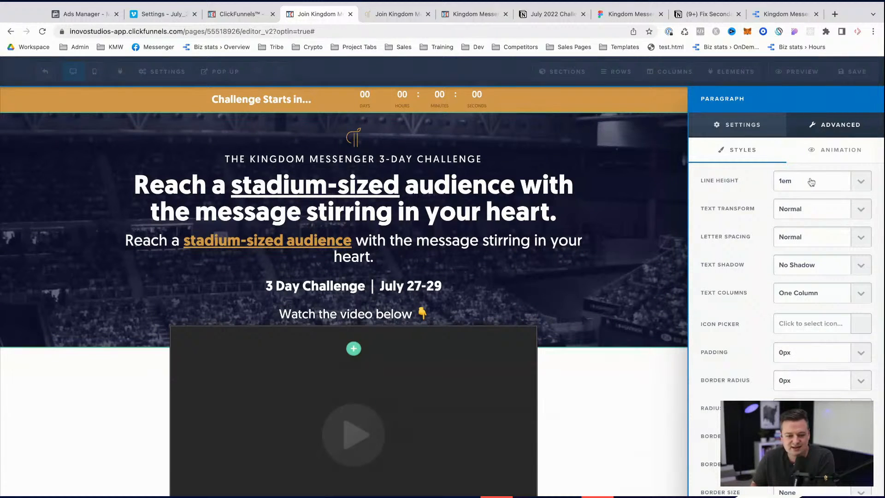
{"action": "left_click", "coordinate": [811, 182]}
{"action": "left_click", "coordinate": [805, 191]}
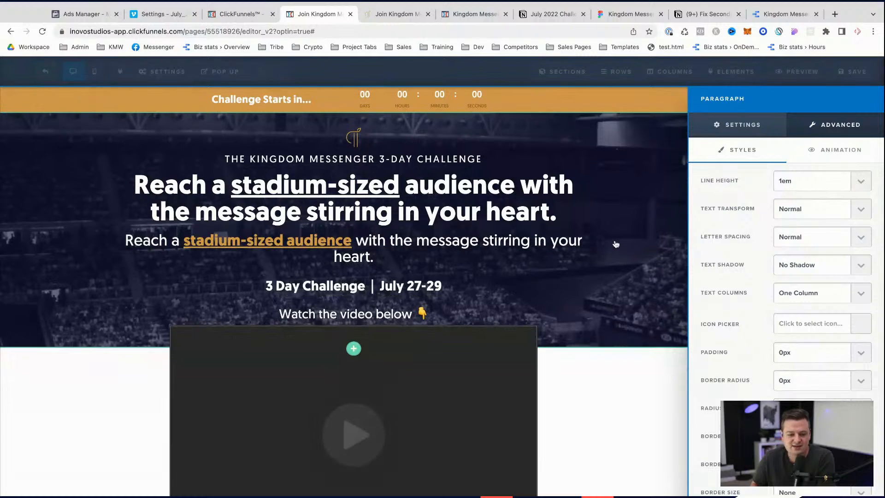
{"action": "left_click", "coordinate": [617, 243]}
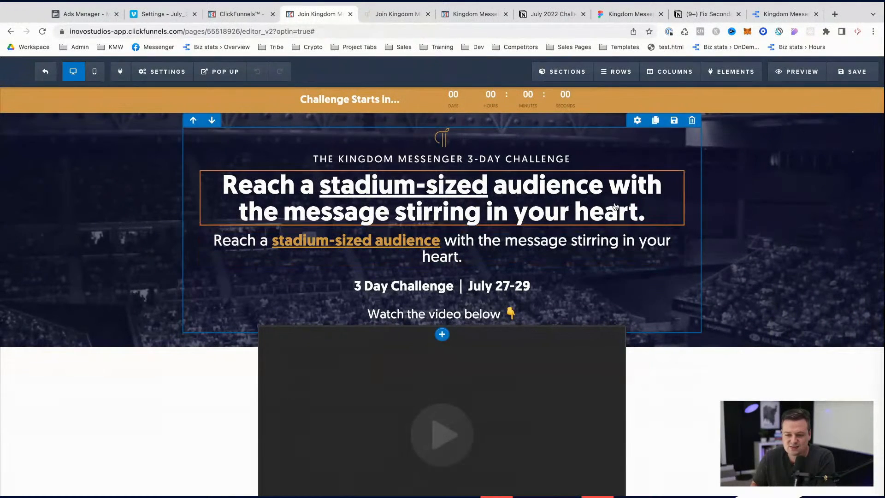
- Delete the original all-bold headline and set the replacement paragraph's font size to 54
{"action": "left_click", "coordinate": [521, 102]}
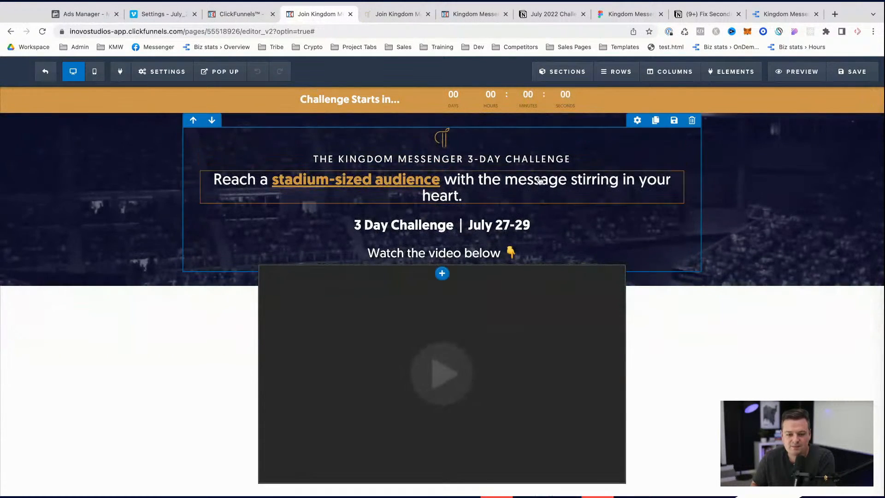
{"action": "left_click", "coordinate": [641, 167]}
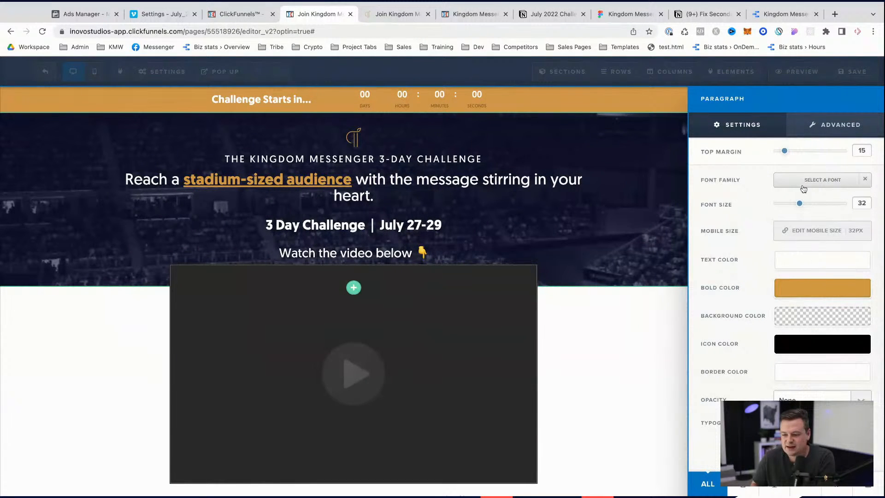
{"action": "left_click_drag", "start_coordinate": [800, 204], "coordinate": [825, 203]}
{"action": "left_click", "coordinate": [606, 265]}
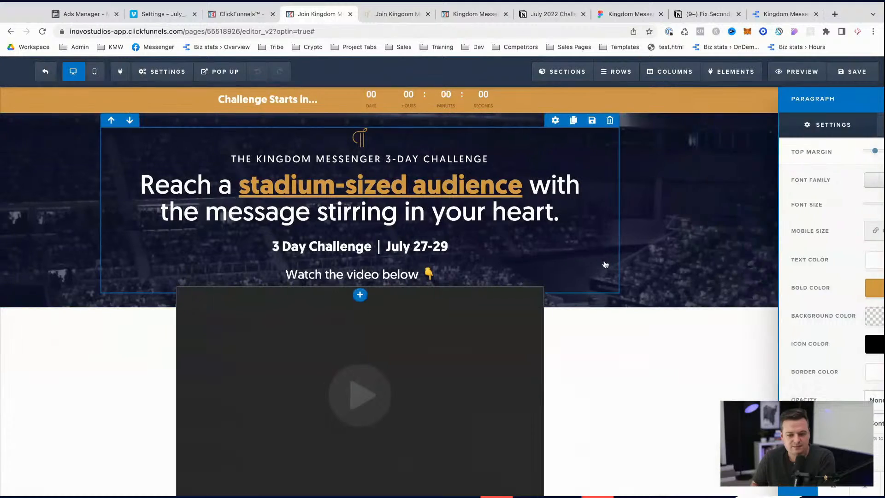
- Make the word "message" in the new headline bold and underlined
{"action": "left_click", "coordinate": [424, 212]}
{"action": "left_click", "coordinate": [290, 214], "text": "shift"}
{"action": "key", "text": "alt+shift+Right"}
{"action": "key", "text": "alt+shift+Right"}
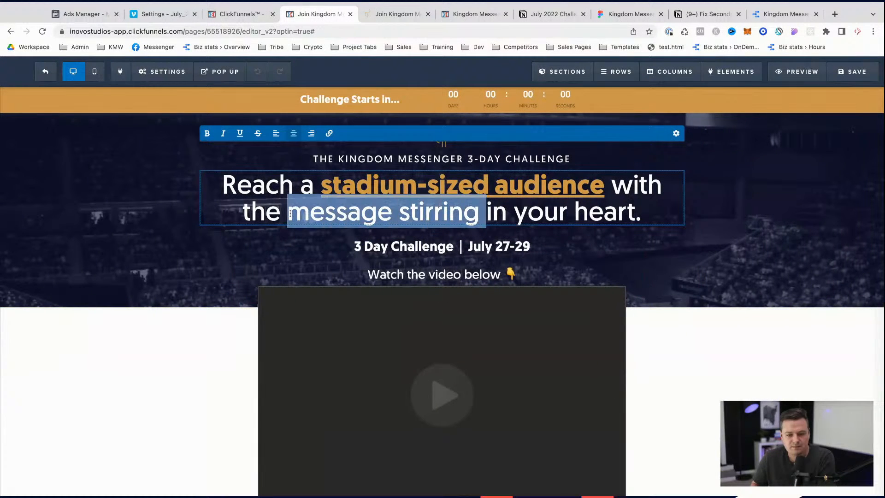
{"action": "mouse_move", "coordinate": [290, 213]}
{"action": "left_mouse_down"}
{"action": "mouse_move", "coordinate": [618, 214]}
{"action": "mouse_move", "coordinate": [392, 213]}
{"action": "left_mouse_up"}
{"action": "key", "text": "super+b"}
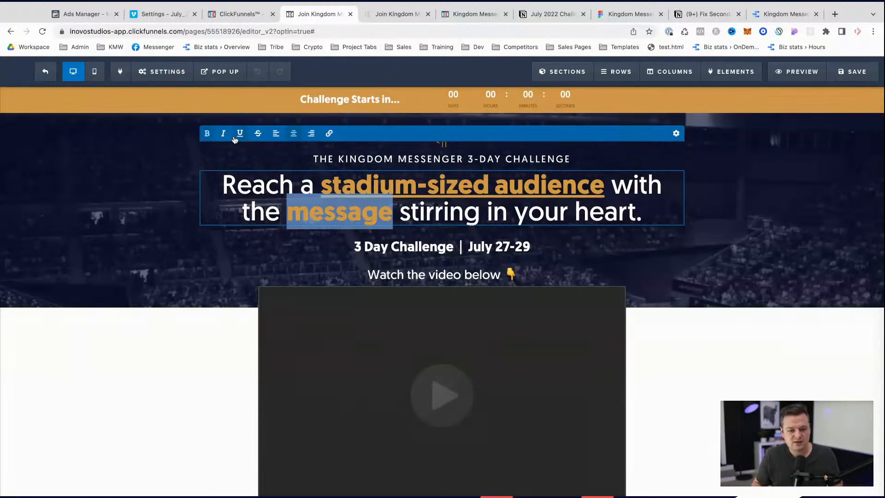
{"action": "left_click", "coordinate": [191, 262]}
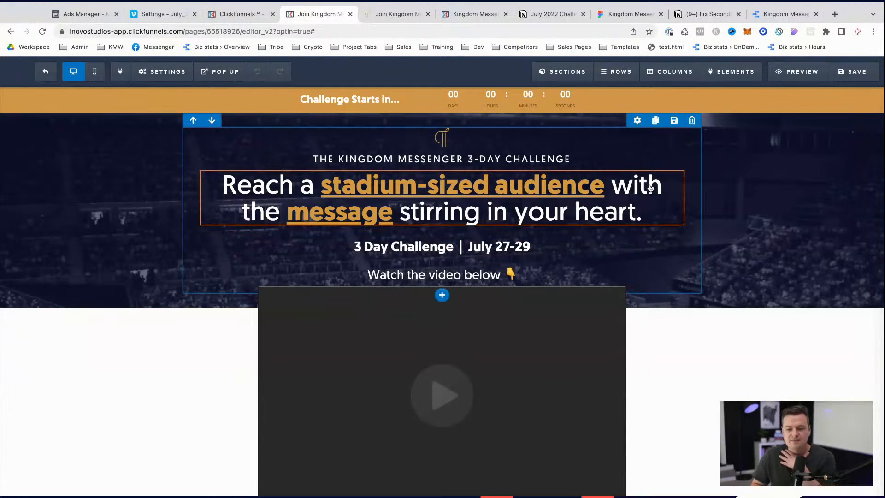
- Switch to the mobile layout and open the new headline paragraph's settings
{"action": "left_click", "coordinate": [639, 165]}
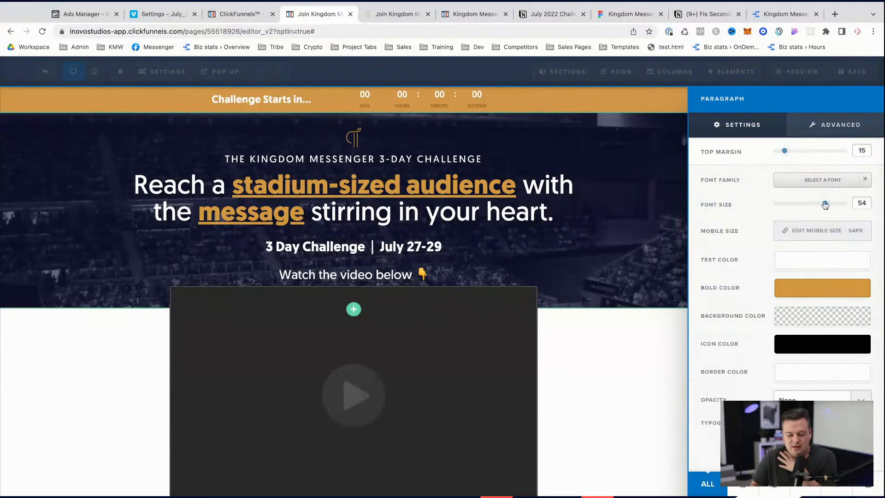
{"action": "left_click", "coordinate": [96, 74]}
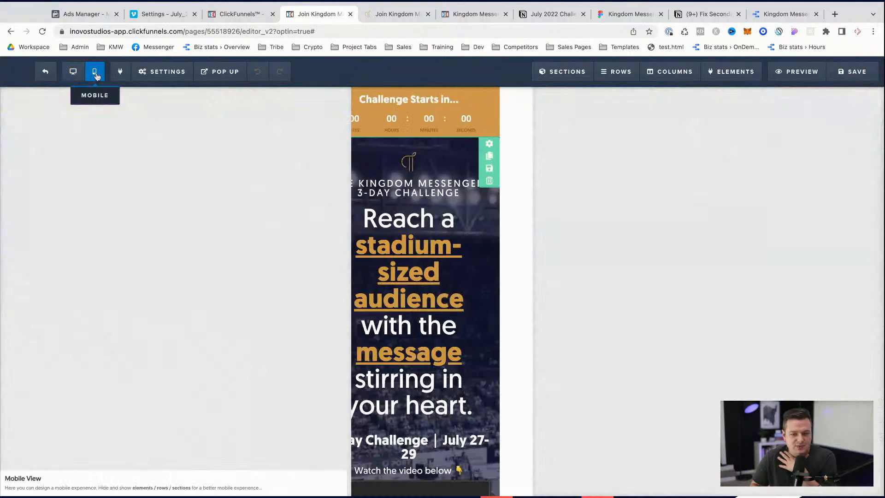
{"action": "left_click", "coordinate": [434, 199]}
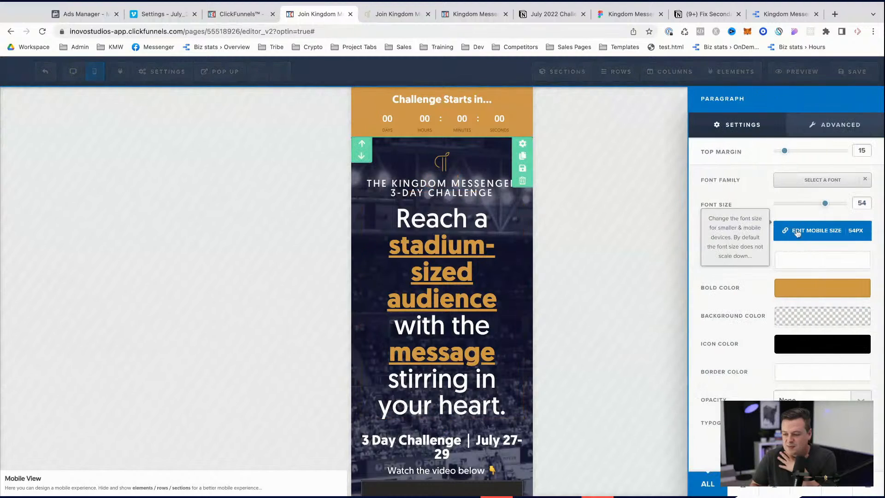
- Reduce the mobile font size of the "Reach a stadium-sized audience" headline until it fits on three lines
{"action": "left_click", "coordinate": [816, 236]}
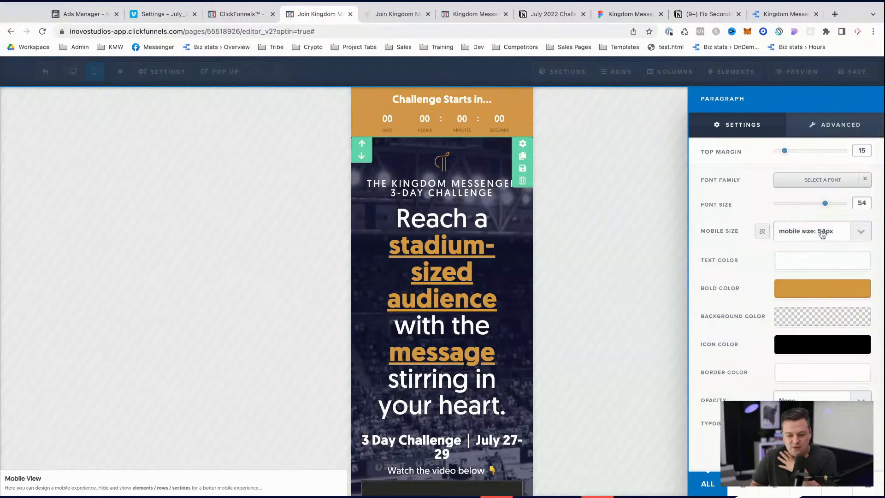
{"action": "left_click", "coordinate": [829, 103]}
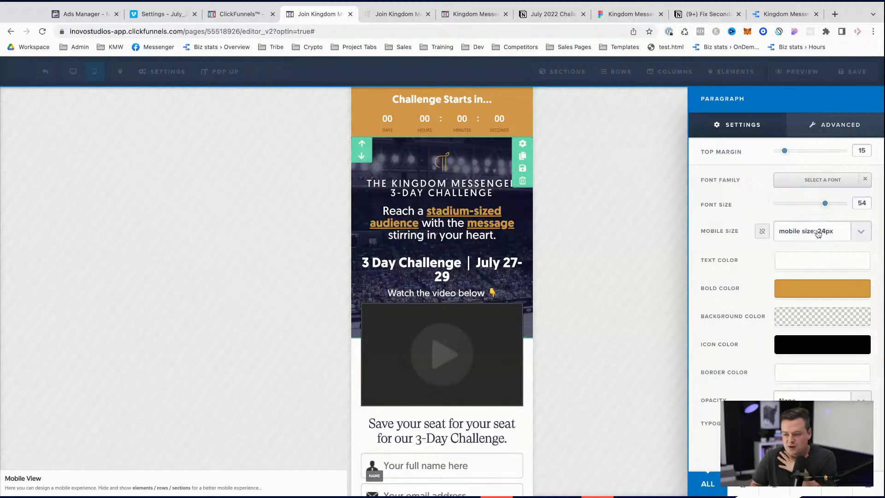
{"action": "left_click", "coordinate": [819, 278]}
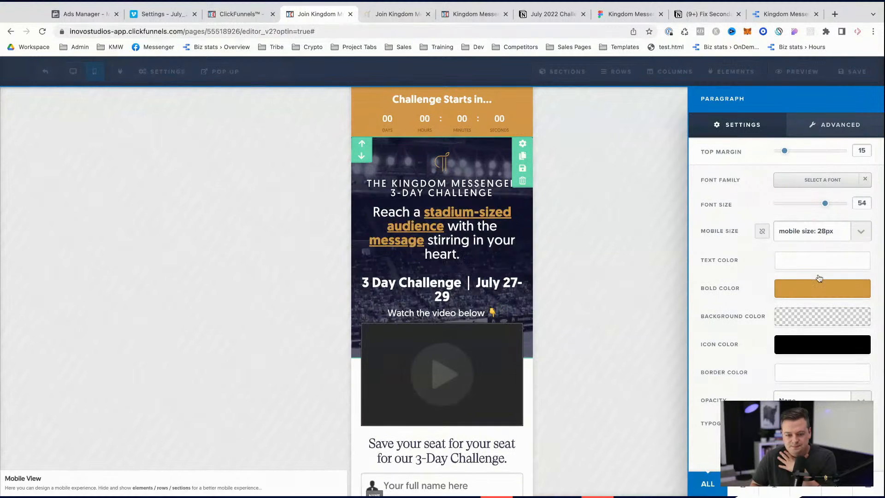
{"action": "left_click", "coordinate": [816, 226]}
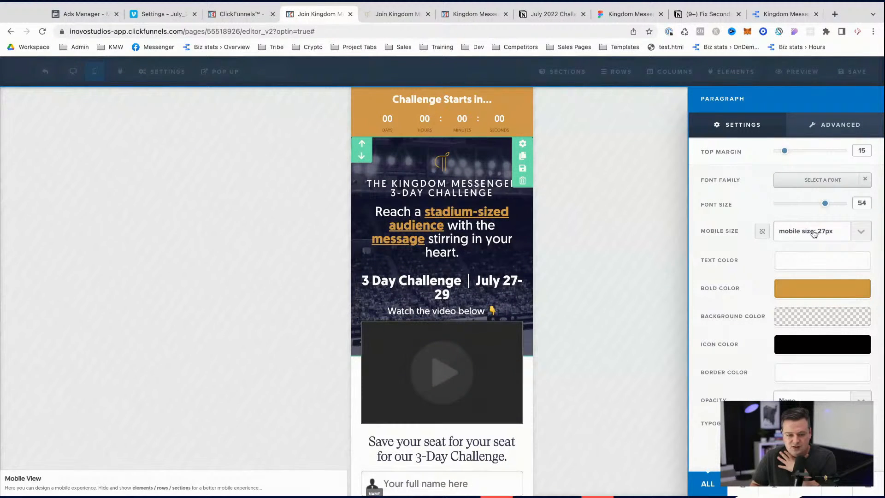
{"action": "left_click", "coordinate": [814, 227]}
{"action": "left_click", "coordinate": [611, 313]}
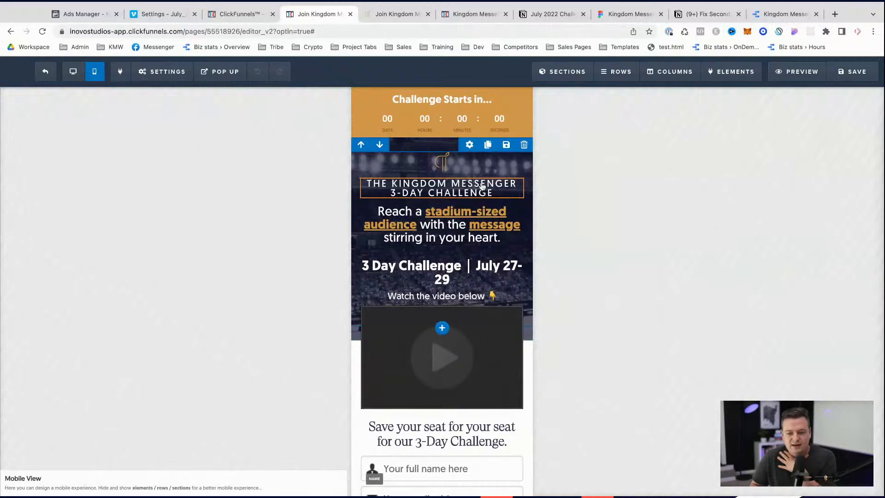
- Try mobile font sizes of 14, 16 and 18 px on the "The Kingdom Messenger 3-Day Challenge" title
{"action": "left_click", "coordinate": [441, 177]}
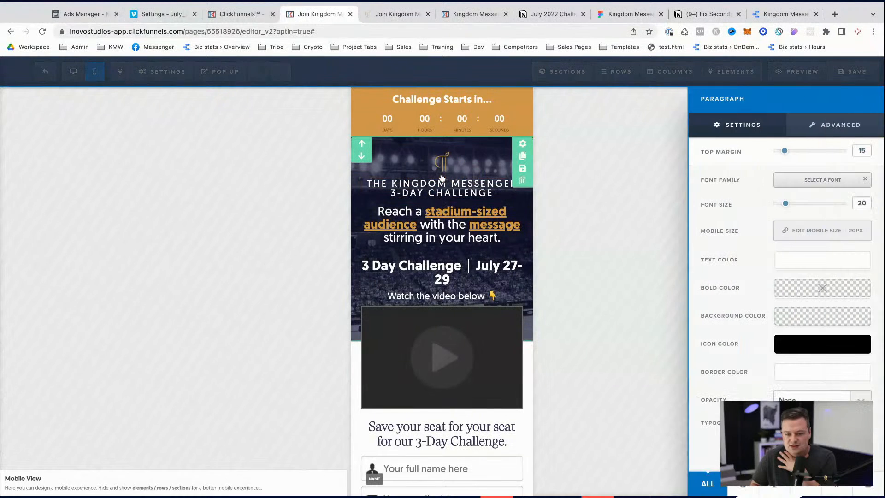
{"action": "left_click", "coordinate": [810, 212]}
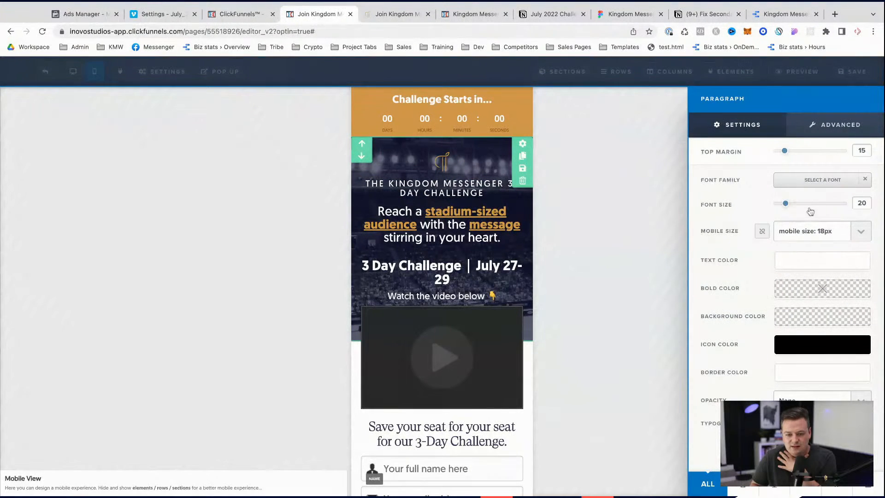
{"action": "left_click", "coordinate": [813, 233]}
{"action": "left_click", "coordinate": [815, 192]}
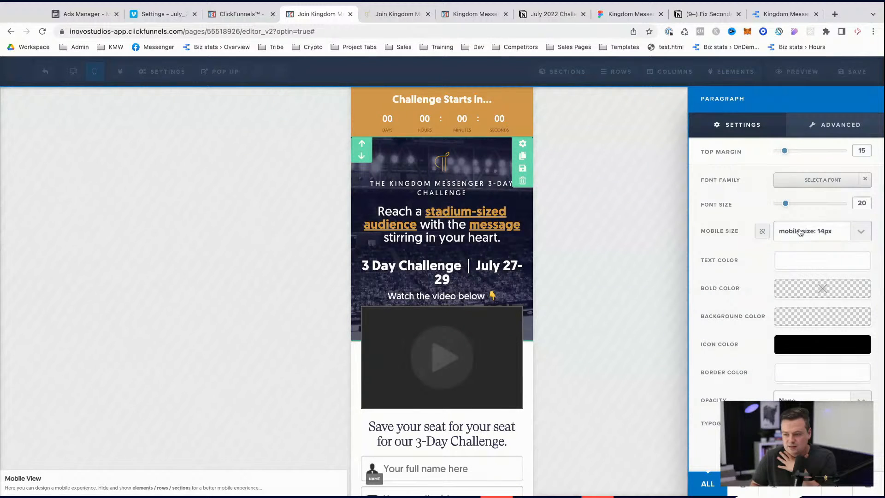
{"action": "left_click", "coordinate": [803, 216]}
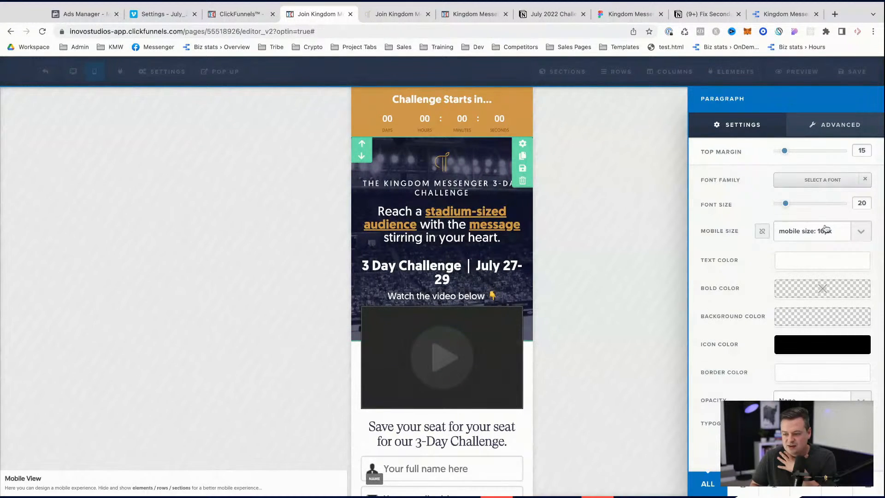
{"action": "left_click", "coordinate": [827, 259]}
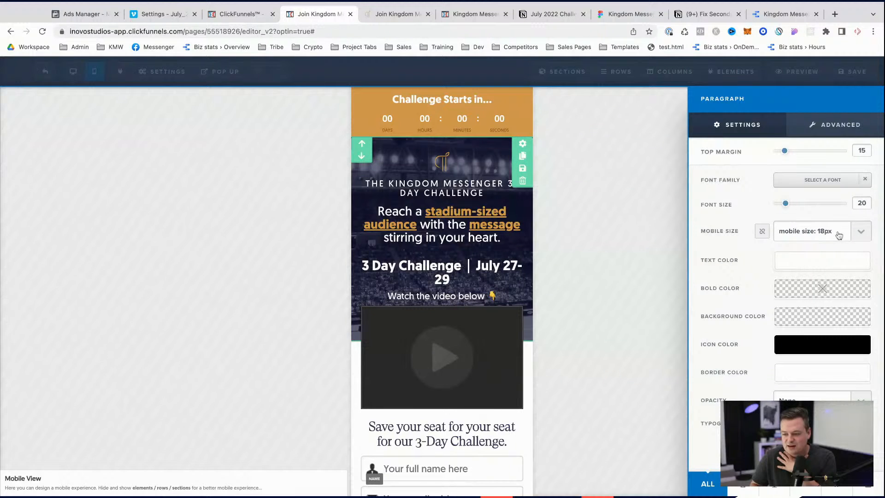
{"action": "left_click", "coordinate": [831, 250]}
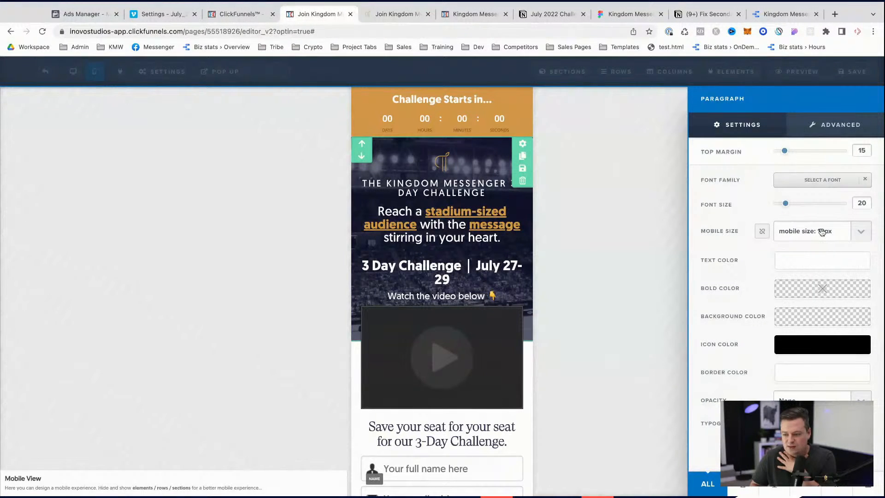
{"action": "left_click", "coordinate": [822, 245]}
{"action": "left_click", "coordinate": [242, 227]}
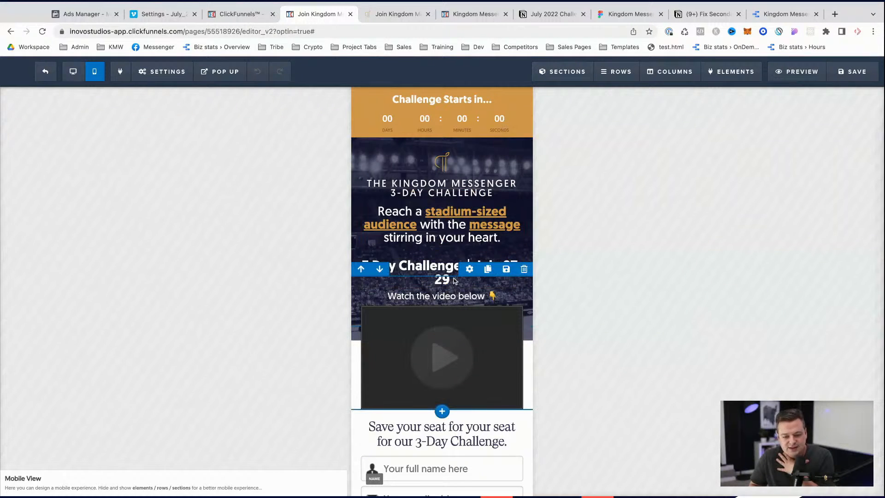
- Reduce the mobile font size of the "3 Day Challenge | July 27-29" line until it fits on one line
{"action": "left_click", "coordinate": [443, 267]}
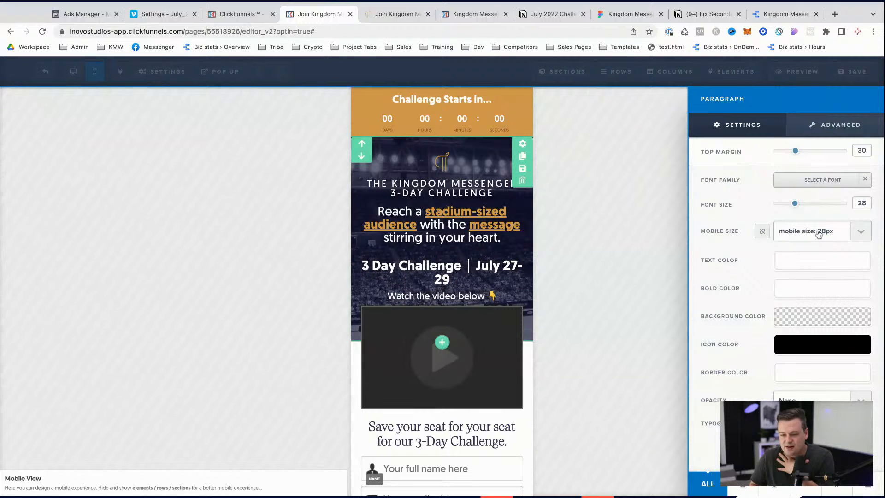
{"action": "left_click", "coordinate": [628, 316]}
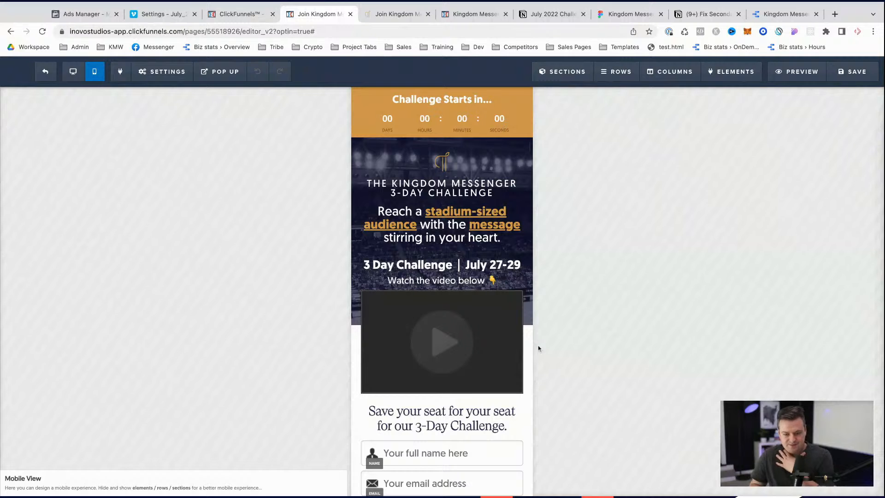
- Change the opt-in form button's text to "Register for our 3-Day Challenge" and its sub text to "July 27-29"
{"action": "scroll", "coordinate": [461, 405], "scroll_direction": "down", "scroll_amount": 5}
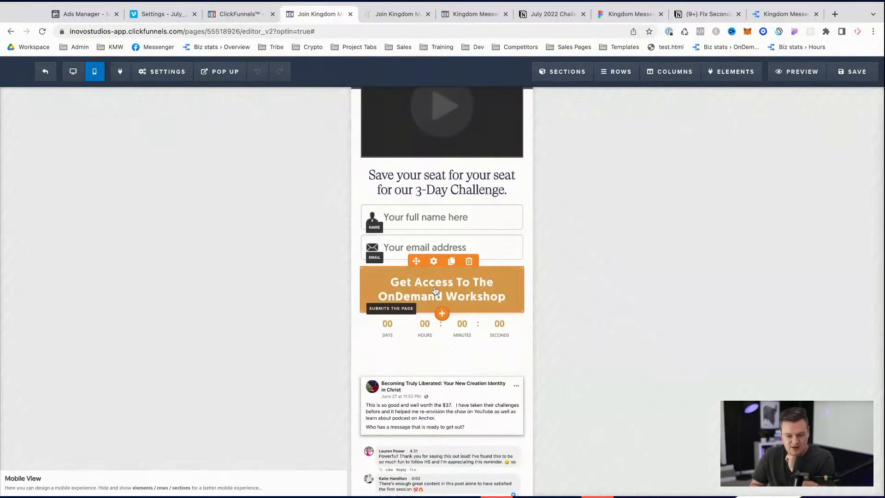
{"action": "left_click", "coordinate": [440, 295]}
{"action": "left_click_drag", "start_coordinate": [835, 214], "coordinate": [869, 214]}
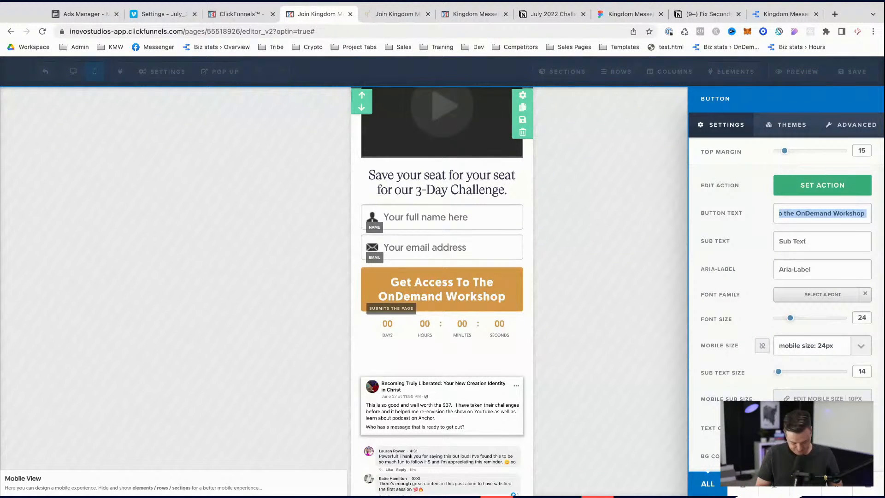
{"action": "type", "text": "Register for our 3-Day Challenge"}
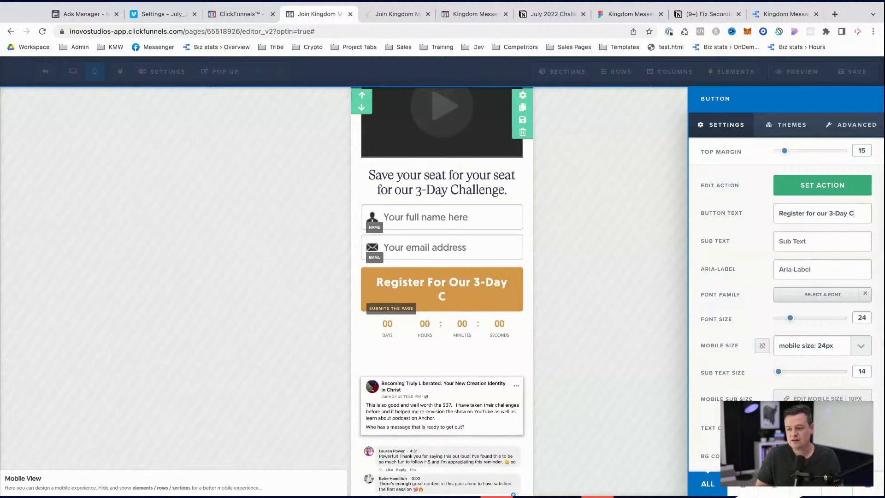
{"action": "left_click", "coordinate": [808, 241]}
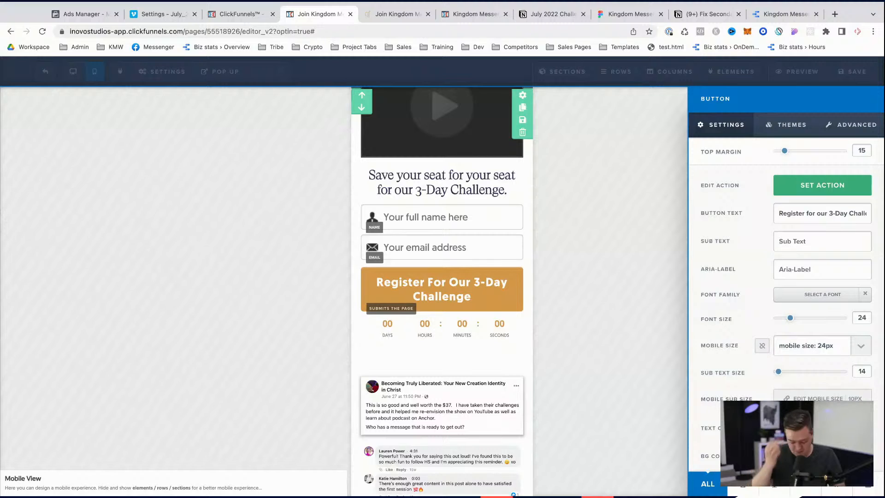
{"action": "type", "text": "July 27-29"}
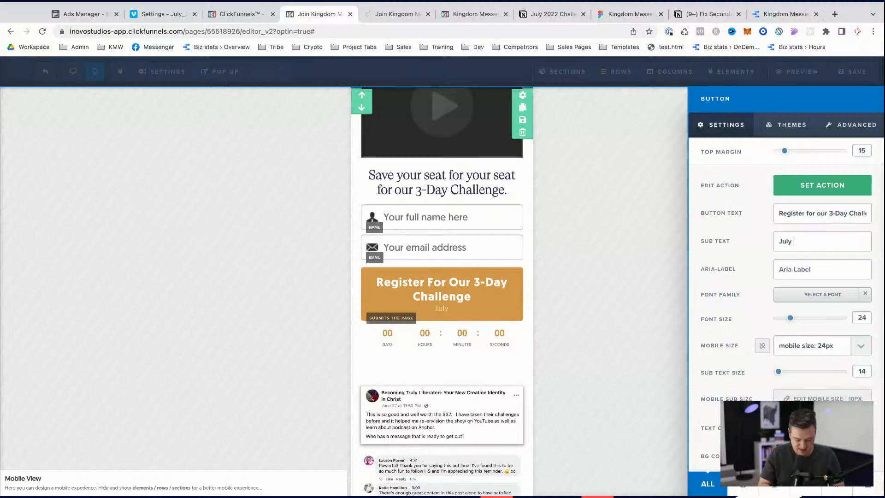
{"action": "left_click", "coordinate": [612, 303]}
- Switch the editor to the desktop layout and open the registration button's advanced style settings
{"action": "left_click", "coordinate": [71, 71]}
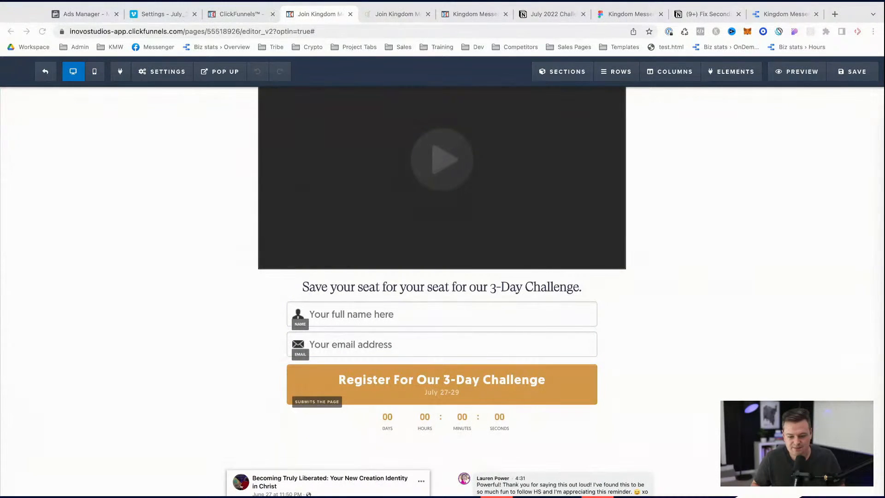
{"action": "scroll", "coordinate": [557, 397], "scroll_direction": "down", "scroll_amount": 2}
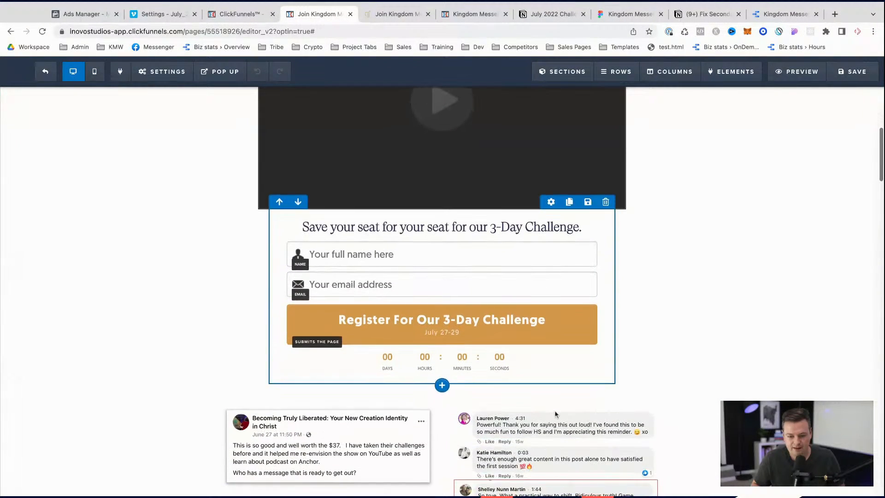
{"action": "left_click", "coordinate": [550, 297]}
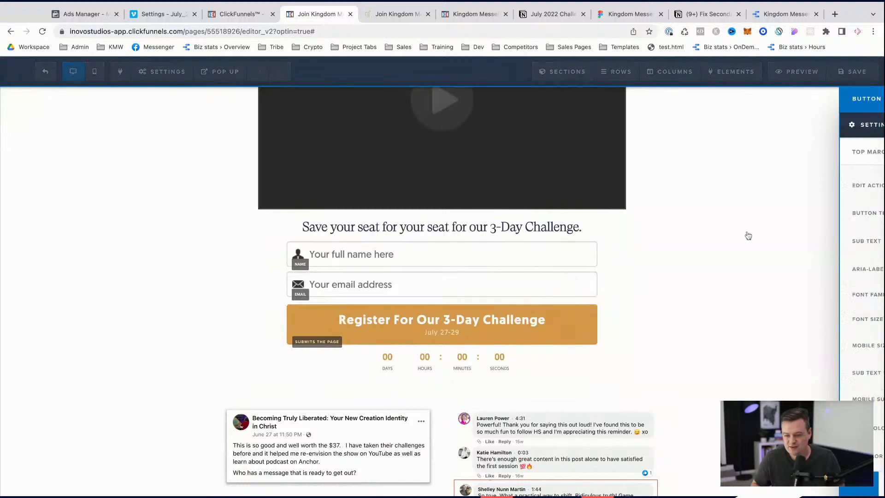
{"action": "left_click", "coordinate": [864, 126]}
{"action": "scroll", "coordinate": [737, 369], "scroll_direction": "down", "scroll_amount": 3}
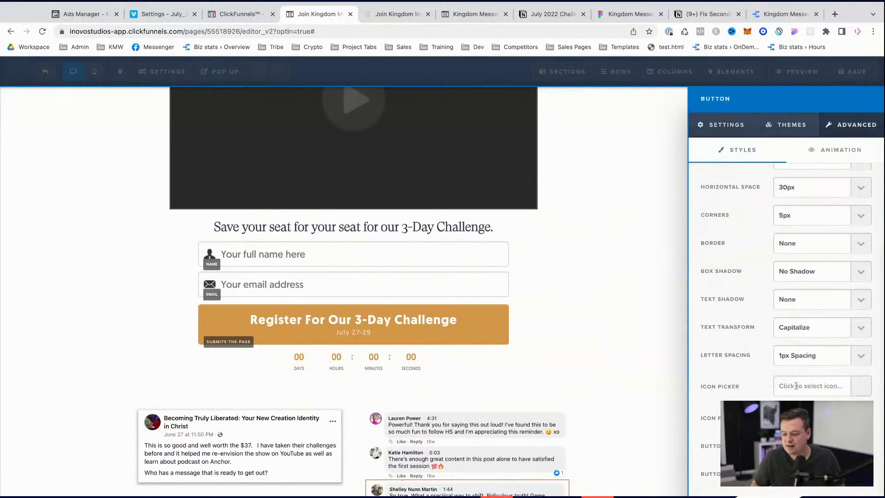
- Try check-square and check-circle icons in front of the registration button's text
{"action": "type", "text": "che"}
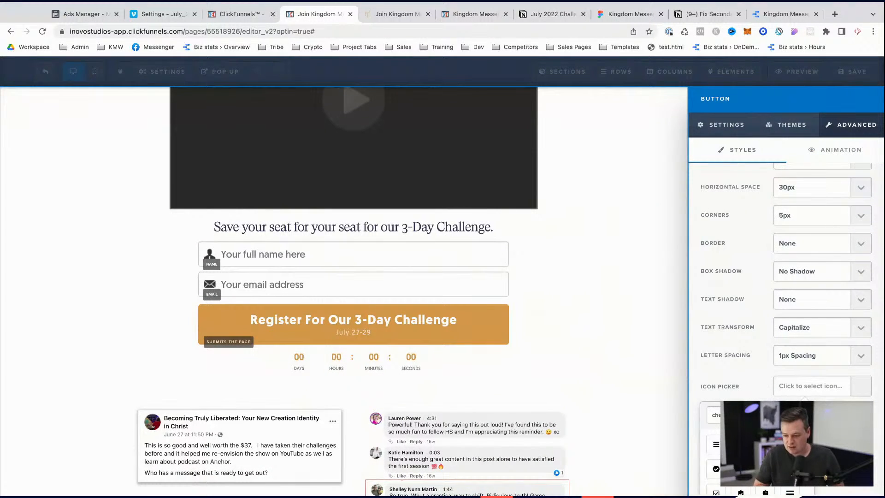
{"action": "scroll", "coordinate": [784, 323], "scroll_direction": "down", "scroll_amount": 1}
{"action": "type", "text": "c"}
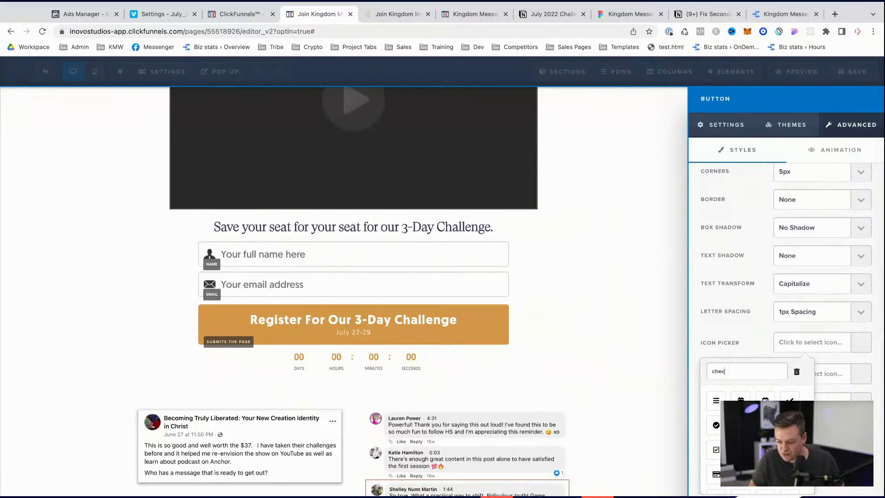
{"action": "key", "text": "super+a"}
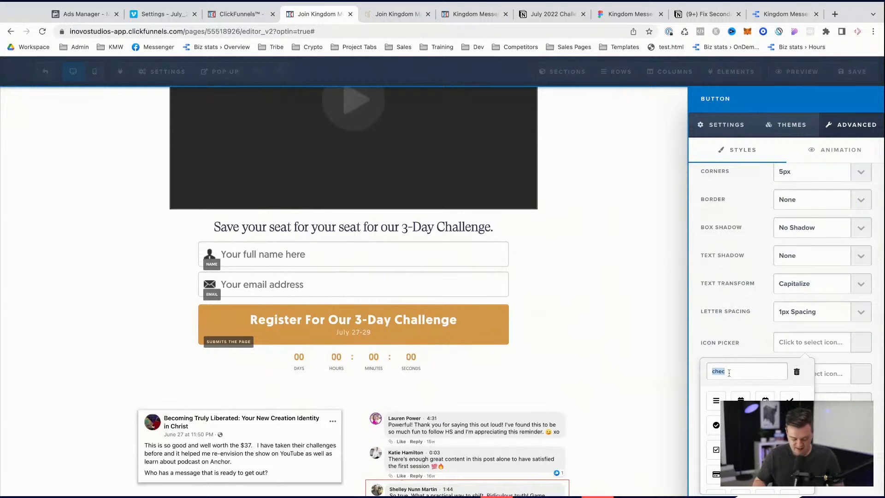
{"action": "left_click", "coordinate": [716, 450]}
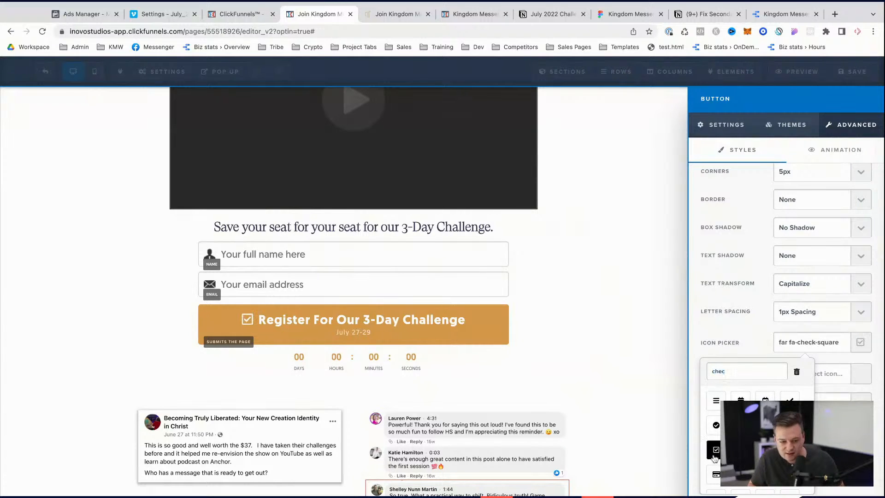
{"action": "left_click", "coordinate": [715, 425]}
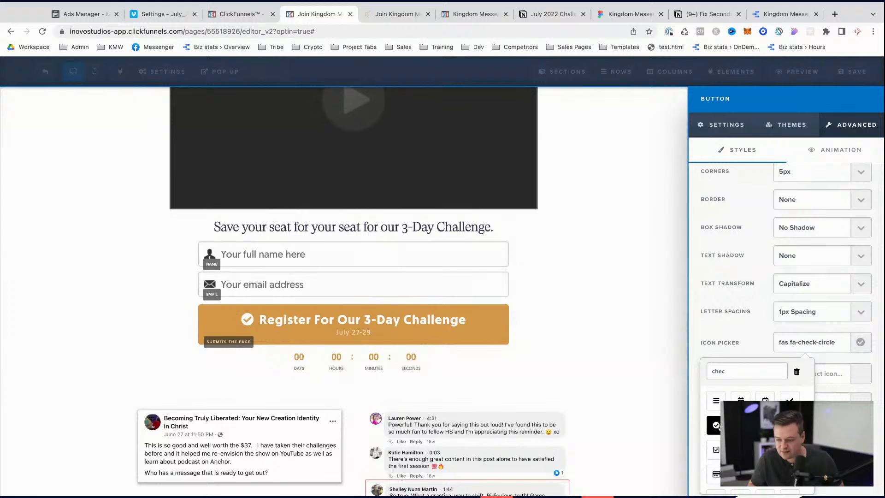
{"action": "left_click", "coordinate": [740, 425]}
{"action": "left_click", "coordinate": [715, 425]}
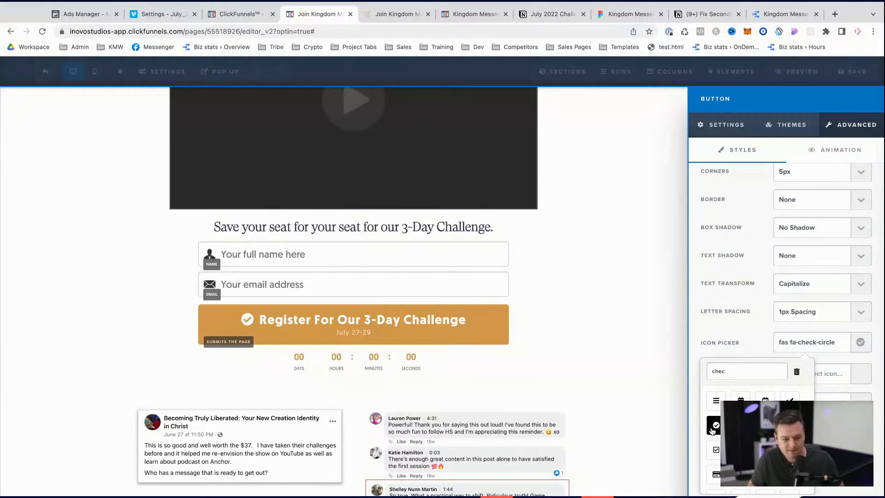
- Try a right-pointing circled arrow icon in front of the registration button's text and remove it
{"action": "type", "text": "arrow"}
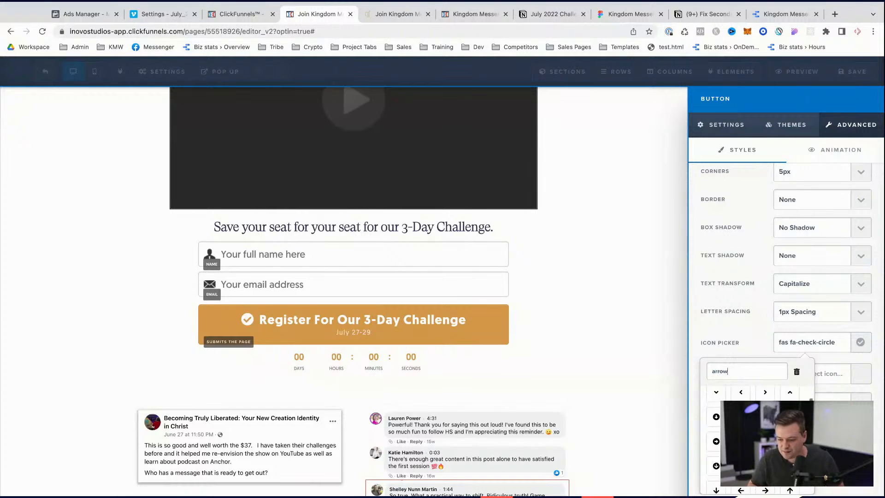
{"action": "scroll", "coordinate": [755, 438], "scroll_direction": "down", "scroll_amount": 1}
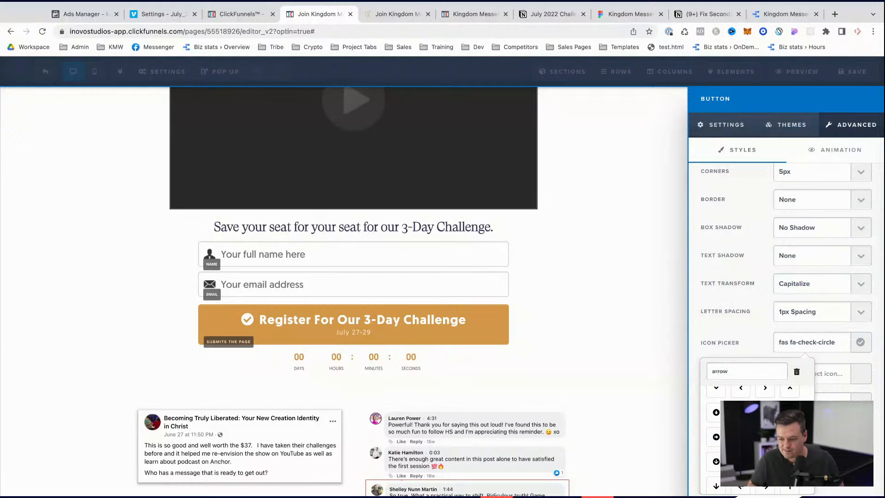
{"action": "left_click", "coordinate": [714, 438]}
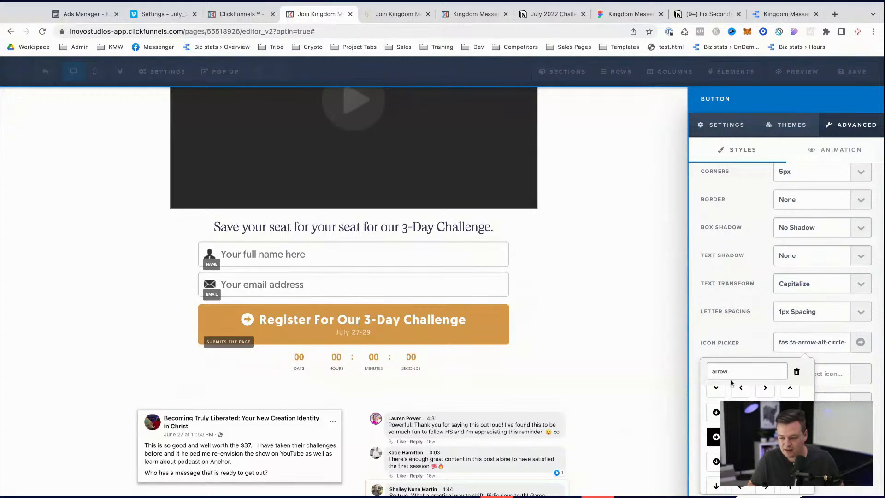
{"action": "left_click", "coordinate": [797, 372]}
- Add a right-pointing circled arrow icon after the registration button's text
{"action": "left_click", "coordinate": [826, 372]}
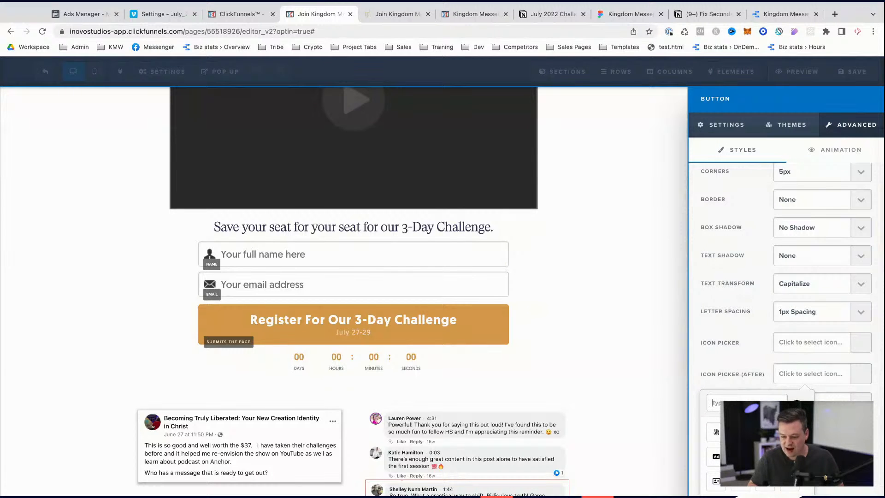
{"action": "type", "text": "arrow"}
{"action": "scroll", "coordinate": [757, 454], "scroll_direction": "down", "scroll_amount": 1}
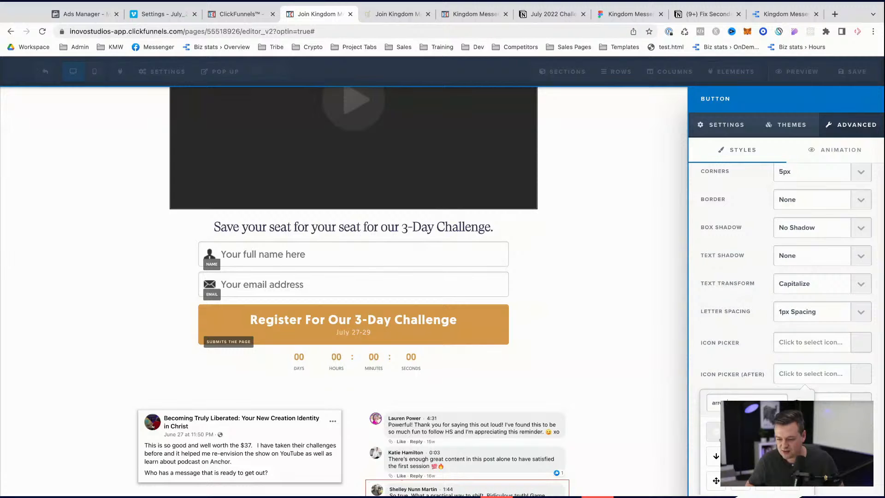
{"action": "left_click", "coordinate": [765, 431]}
{"action": "left_click", "coordinate": [599, 328]}
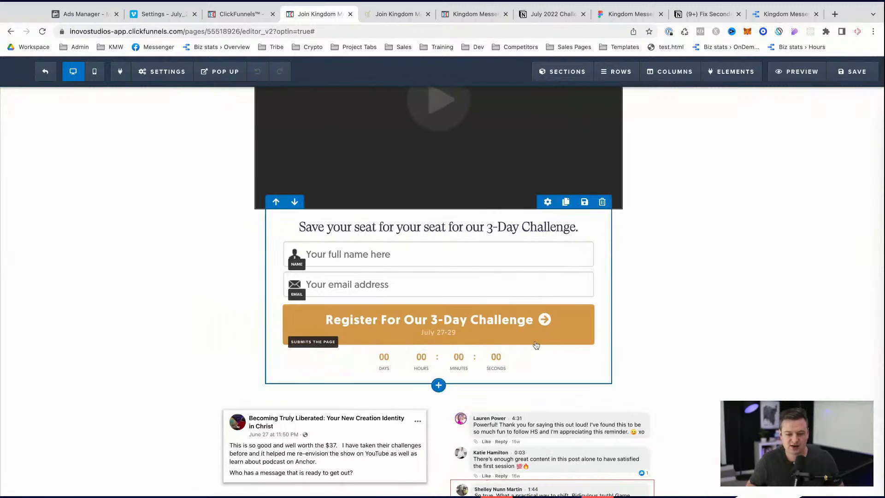
- Save the page and move the comment screenshot beginning "So true" beneath the Facebook post in the other column, with a top margin of 20
{"action": "key", "text": "super+s"}
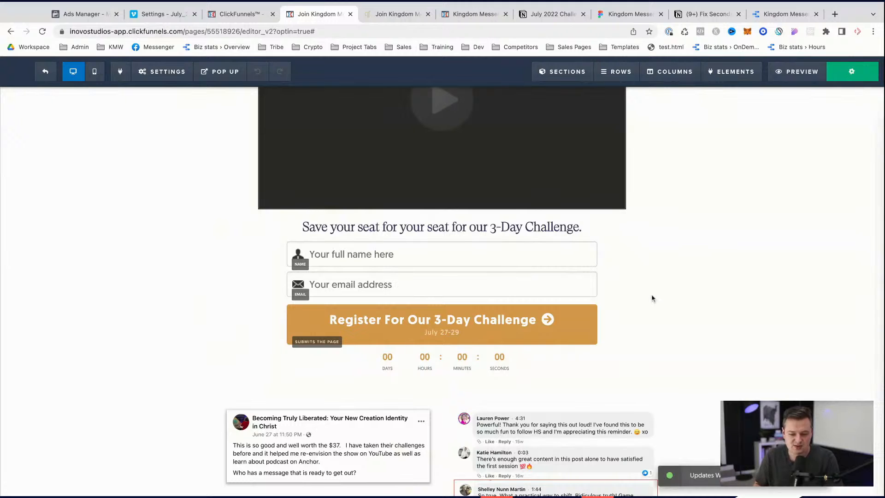
{"action": "scroll", "coordinate": [576, 391], "scroll_direction": "down", "scroll_amount": 4}
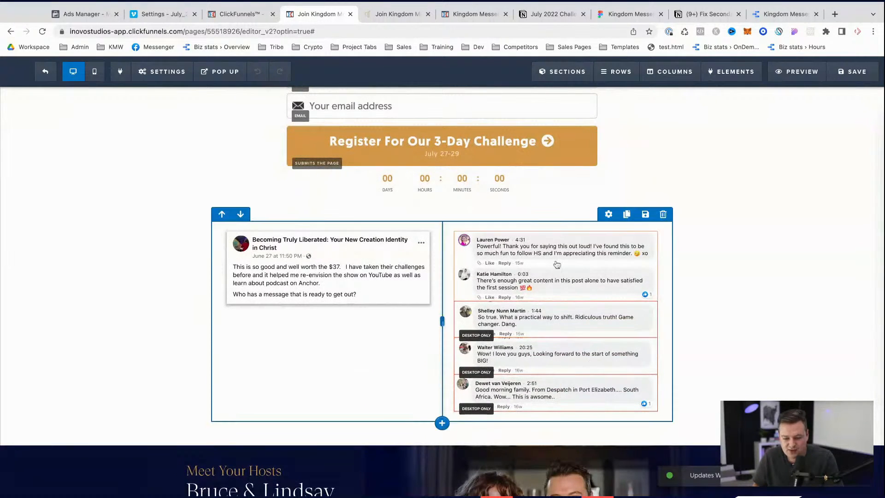
{"action": "left_click_drag", "start_coordinate": [597, 297], "coordinate": [368, 332]}
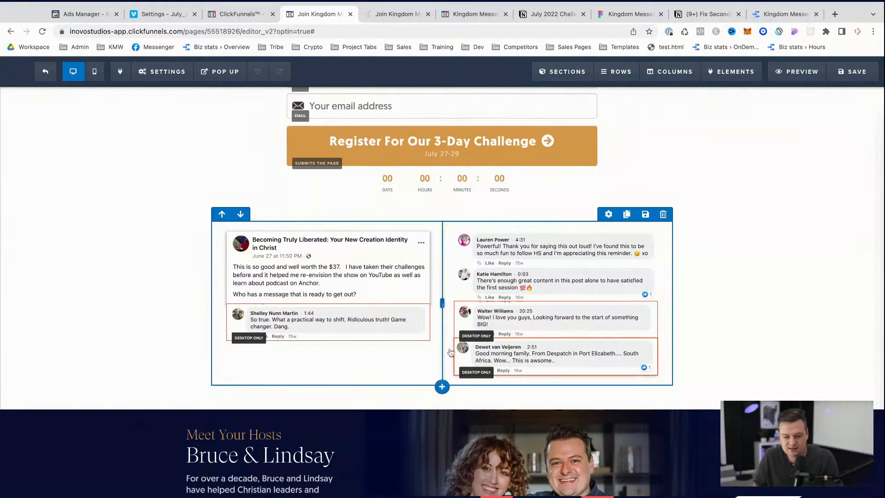
{"action": "left_click", "coordinate": [386, 298]}
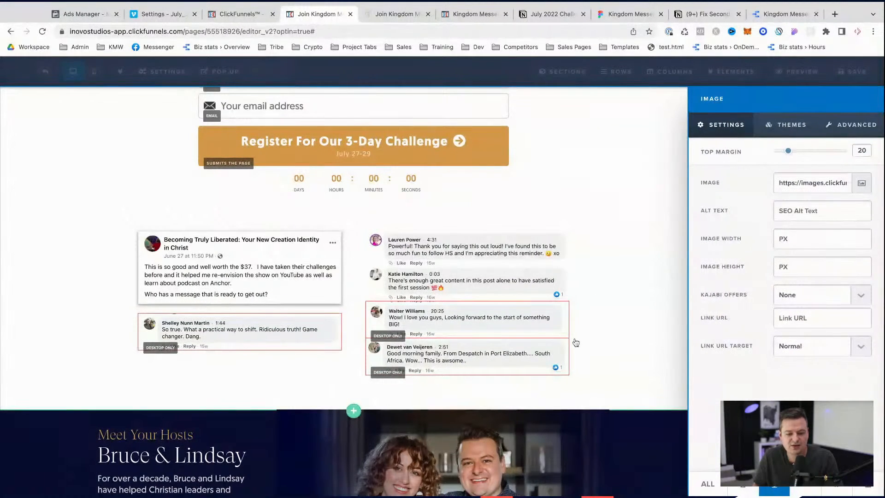
{"action": "left_click", "coordinate": [575, 341]}
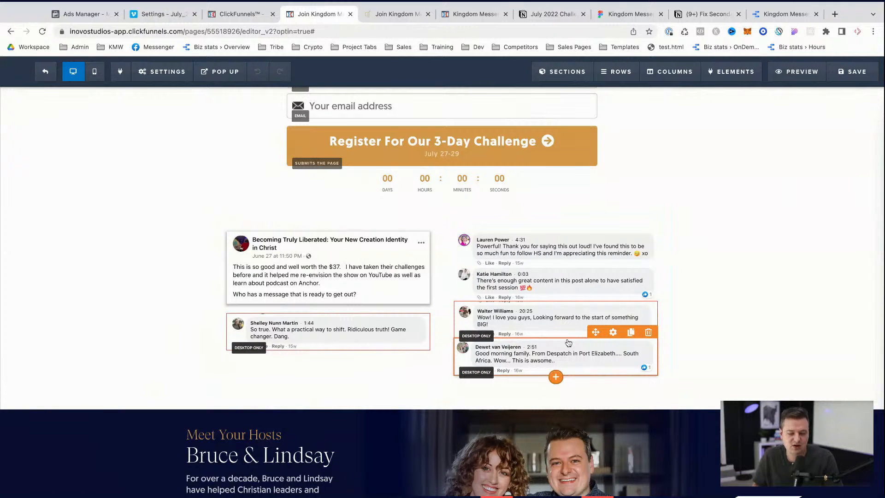
- Review the rest of the opt-in page, from the testimonials and hosts section through the lower sections and back to the header
{"action": "scroll", "coordinate": [568, 342], "scroll_direction": "up", "scroll_amount": 5}
{"action": "scroll", "coordinate": [511, 335], "scroll_direction": "down", "scroll_amount": 4}
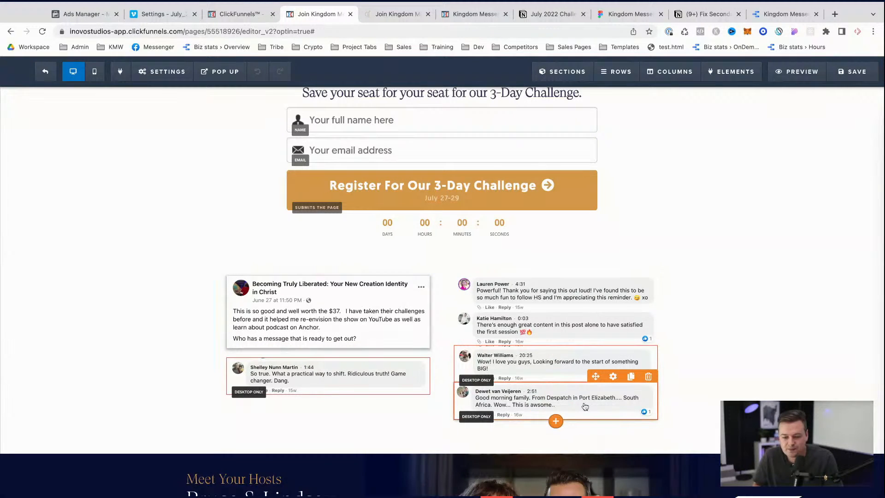
{"action": "scroll", "coordinate": [585, 405], "scroll_direction": "down", "scroll_amount": 1}
{"action": "scroll", "coordinate": [562, 369], "scroll_direction": "down", "scroll_amount": 1}
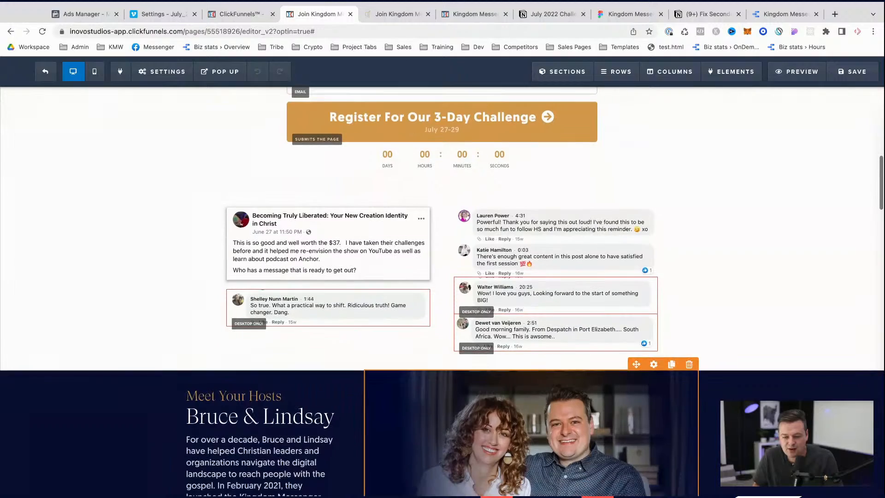
{"action": "scroll", "coordinate": [774, 307], "scroll_direction": "down", "scroll_amount": 5}
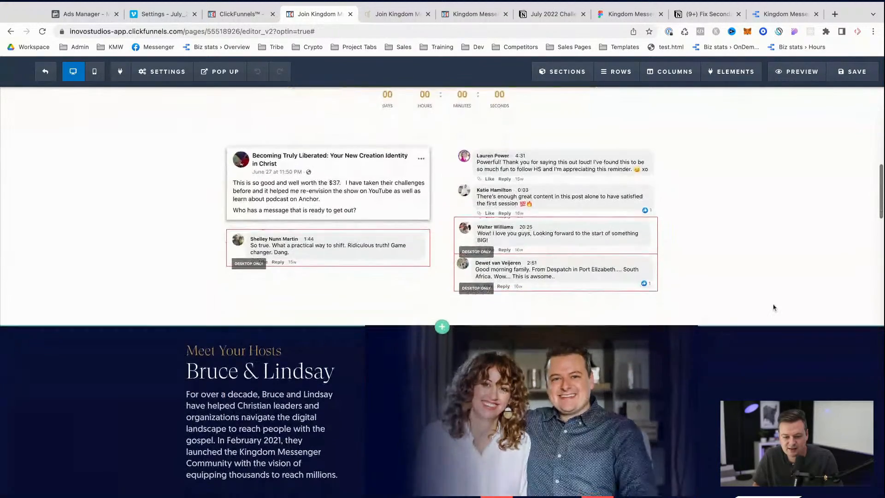
{"action": "scroll", "coordinate": [774, 307], "scroll_direction": "down", "scroll_amount": 7}
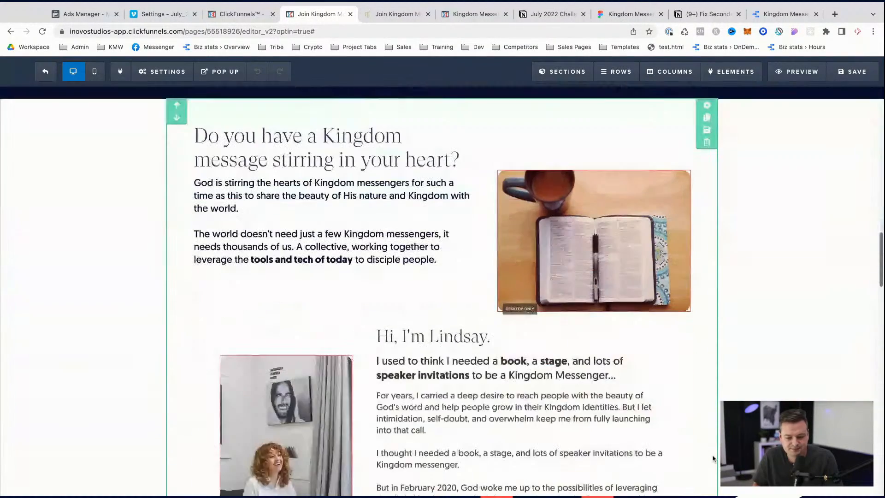
{"action": "scroll", "coordinate": [357, 288], "scroll_direction": "up", "scroll_amount": 3}
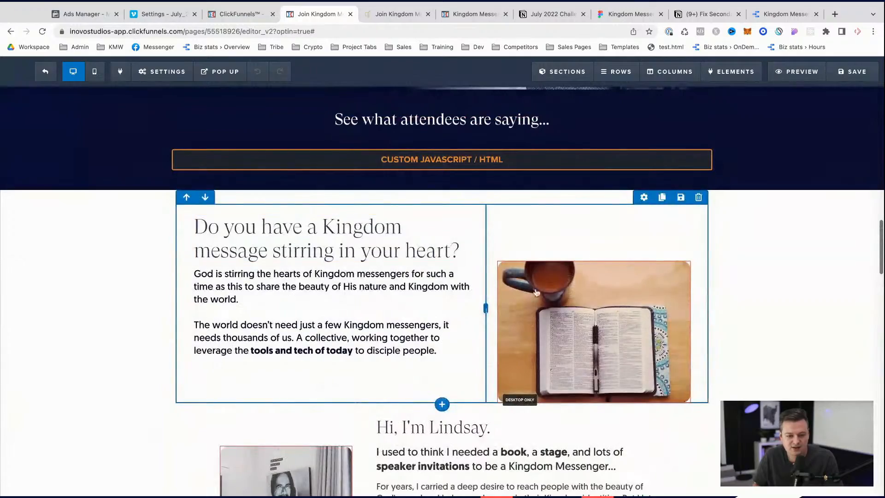
{"action": "scroll", "coordinate": [535, 270], "scroll_direction": "down", "scroll_amount": 7}
{"action": "scroll", "coordinate": [315, 380], "scroll_direction": "down", "scroll_amount": 3}
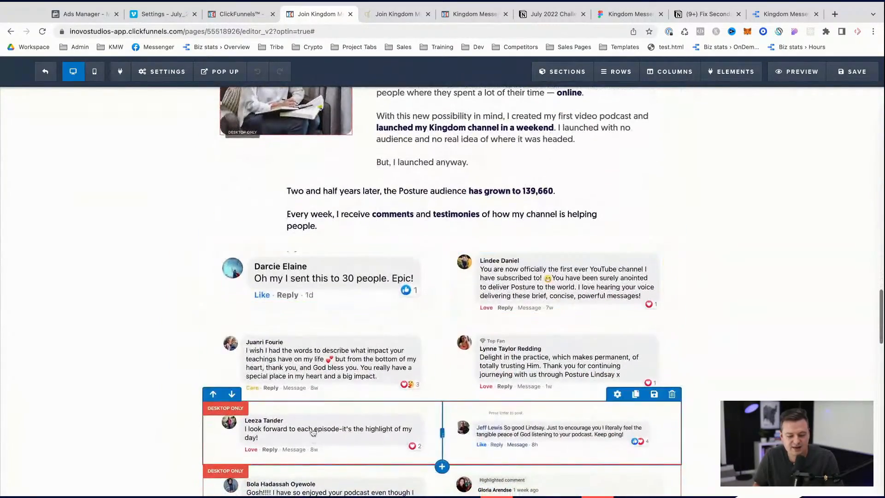
{"action": "scroll", "coordinate": [536, 426], "scroll_direction": "down", "scroll_amount": 6}
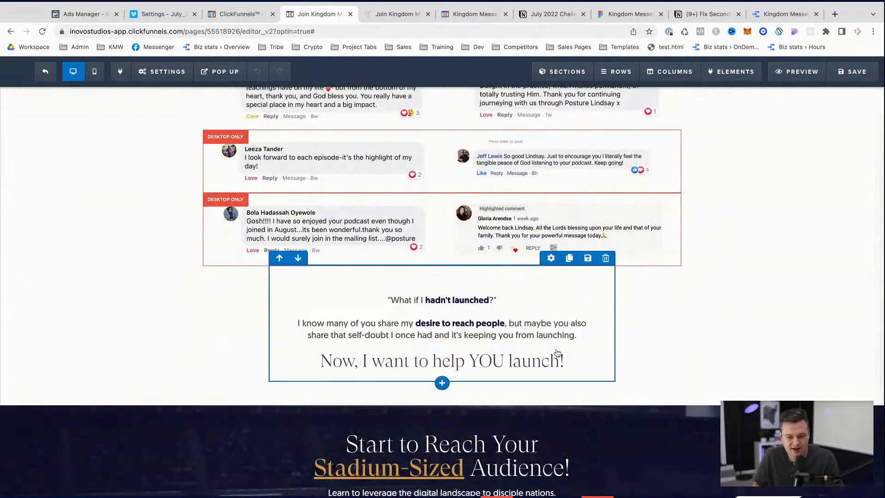
{"action": "scroll", "coordinate": [556, 353], "scroll_direction": "down", "scroll_amount": 14}
{"action": "scroll", "coordinate": [479, 325], "scroll_direction": "down", "scroll_amount": 4}
{"action": "scroll", "coordinate": [357, 267], "scroll_direction": "up", "scroll_amount": 20}
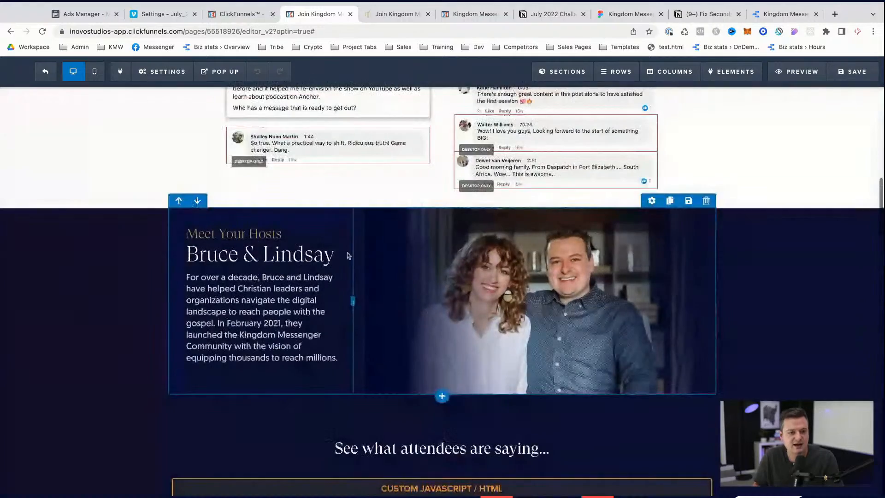
{"action": "scroll", "coordinate": [358, 267], "scroll_direction": "up", "scroll_amount": 15}
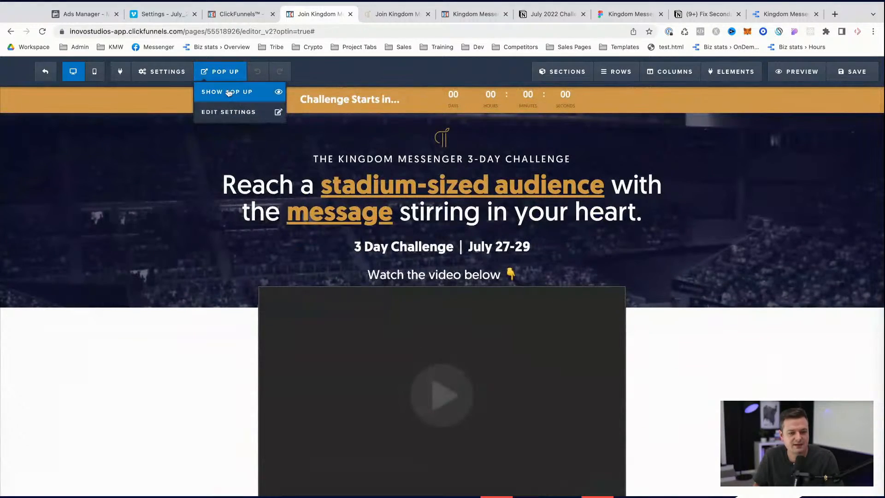
- Show the page's pop-up and replace its headline with "Start reaching your Stadium Sized Audience!"
{"action": "left_click", "coordinate": [226, 91]}
{"action": "triple_click", "coordinate": [414, 183]}
{"action": "type", "text": "Reg"}
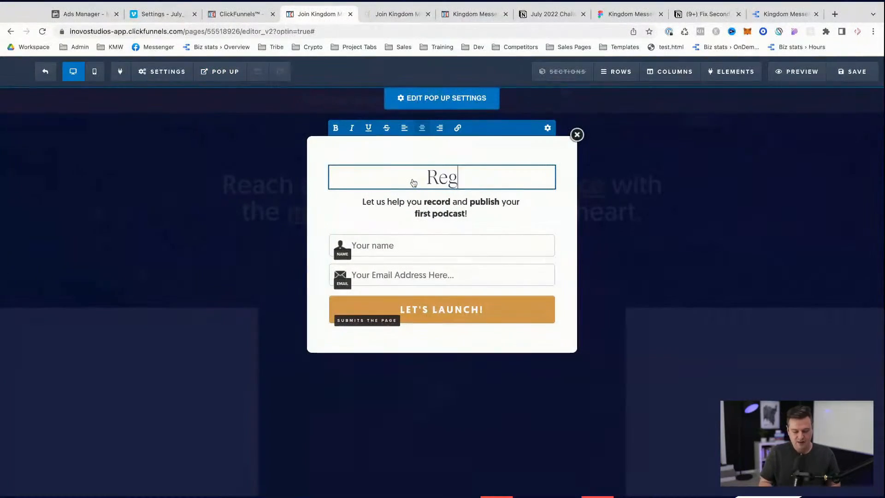
{"action": "type", "text": "ister for"}
{"action": "key", "text": "BackSpace"}
{"action": "type", "text": "for our 3"}
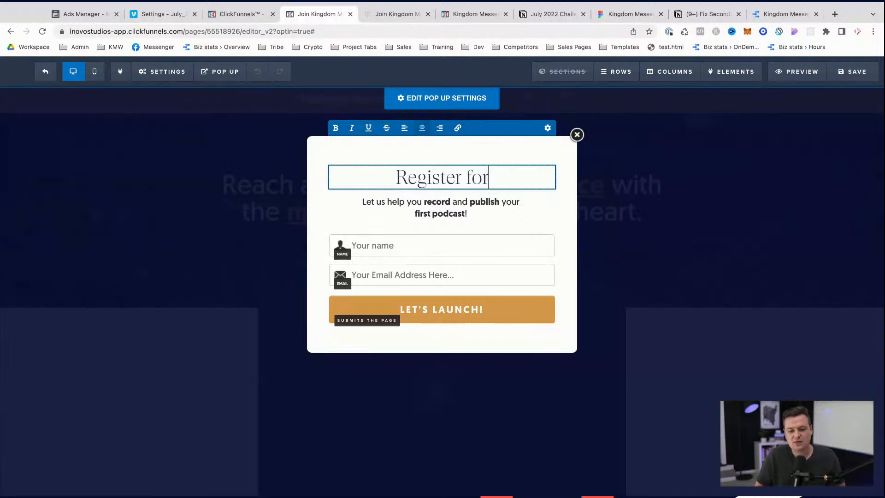
{"action": "key", "text": "ctrl+a"}
{"action": "type", "text": "Start reaching your Stadiu"}
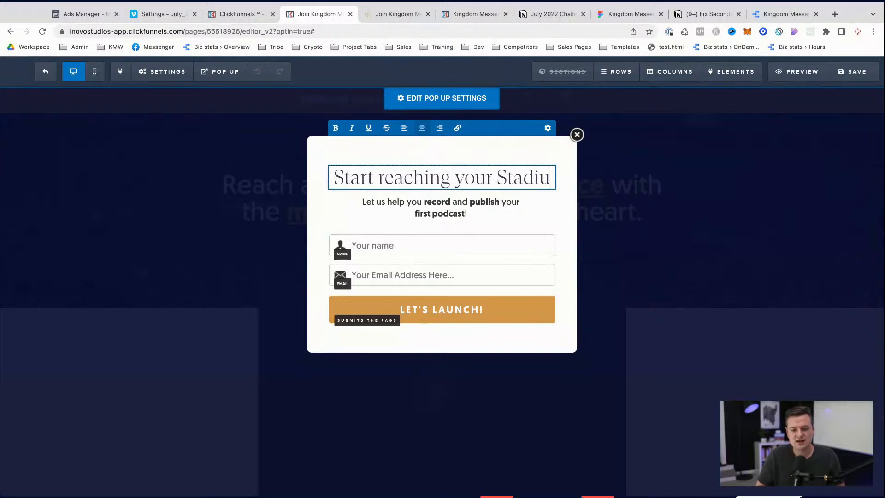
{"action": "type", "text": "m Sized Audience!"}
- Make "Stadium Sized Audience!" bold in the pop-up headline
{"action": "left_click_drag", "start_coordinate": [340, 201], "coordinate": [462, 201]}
{"action": "key", "text": "super+b"}
{"action": "left_click", "coordinate": [477, 200]}
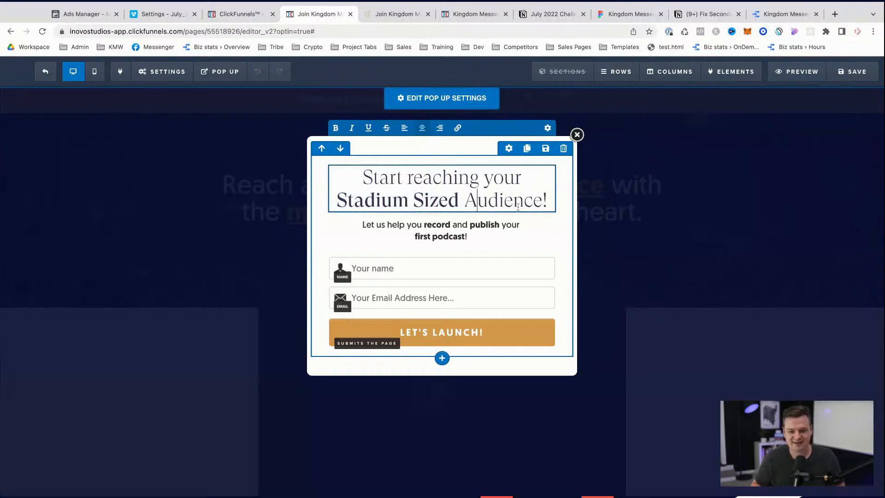
{"action": "double_click", "coordinate": [490, 198]}
{"action": "left_click", "coordinate": [534, 201]}
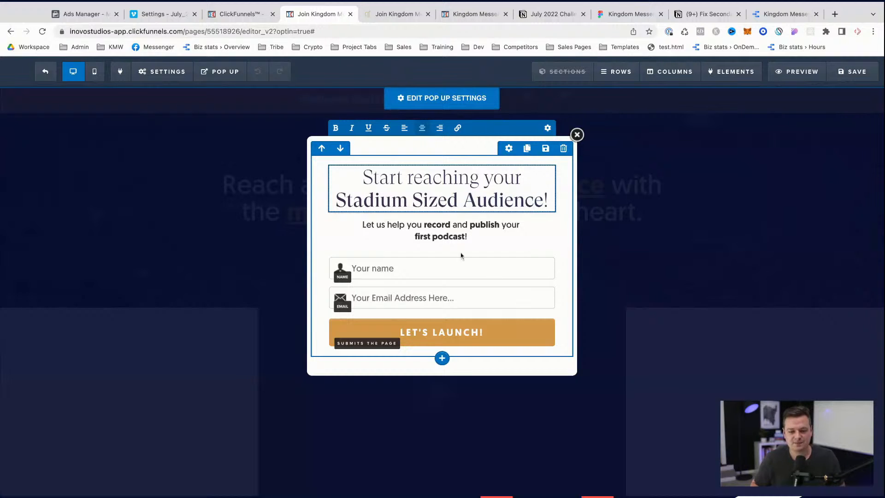
- Replace the supporting text below the pop-up headline with "Starts July 27-29"
{"action": "triple_click", "coordinate": [447, 226]}
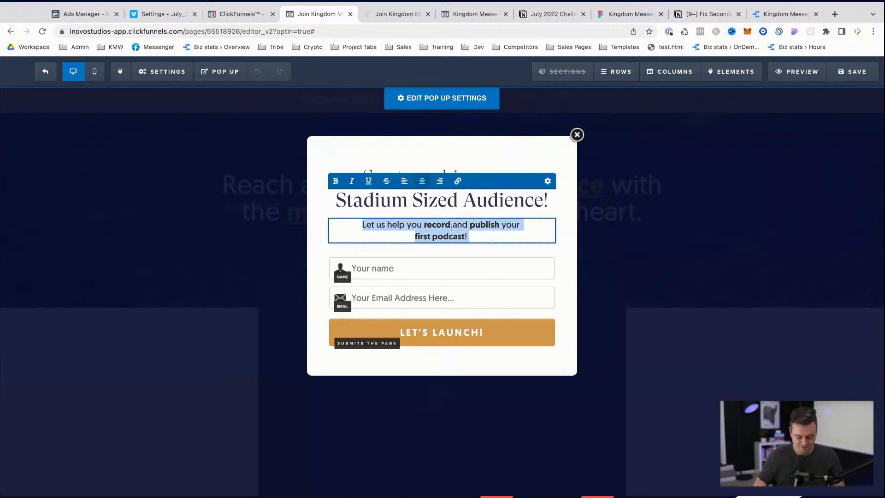
{"action": "type", "text": "July 27-2"}
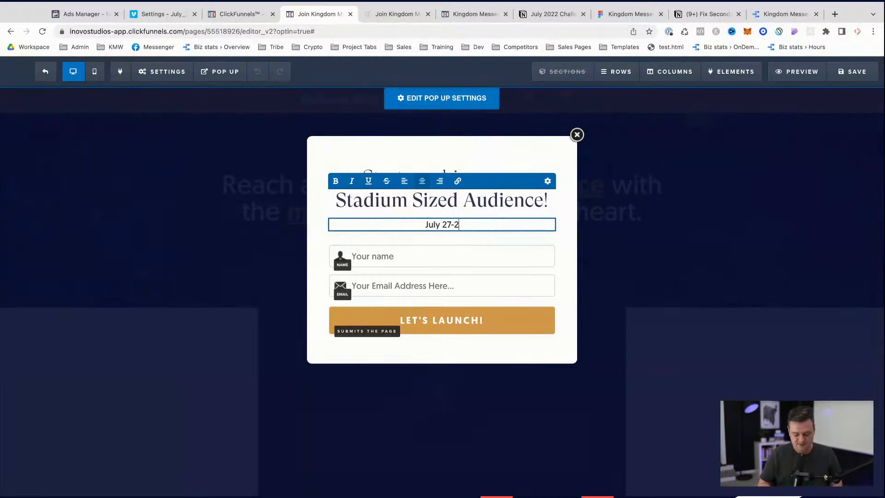
{"action": "type", "text": "Starts"}
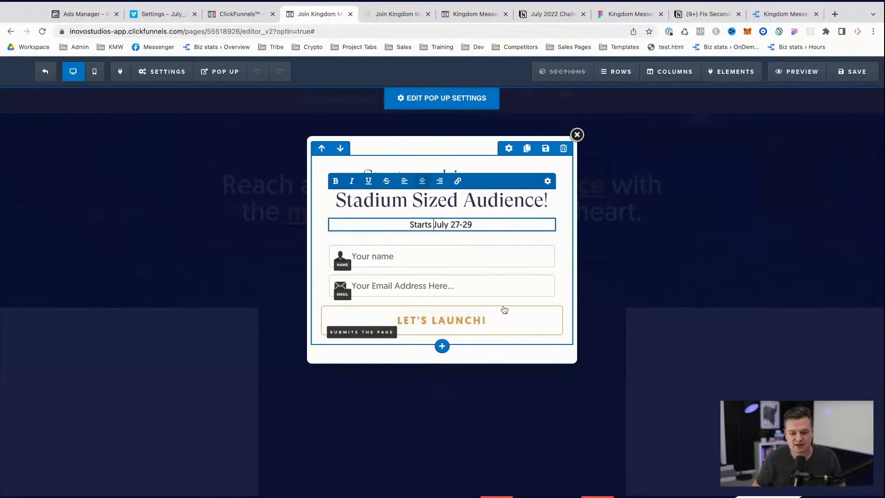
- Check the settings of the pop-up's "Let's Launch!" button and close them
{"action": "left_click", "coordinate": [504, 300]}
{"action": "mouse_move", "coordinate": [499, 324]}
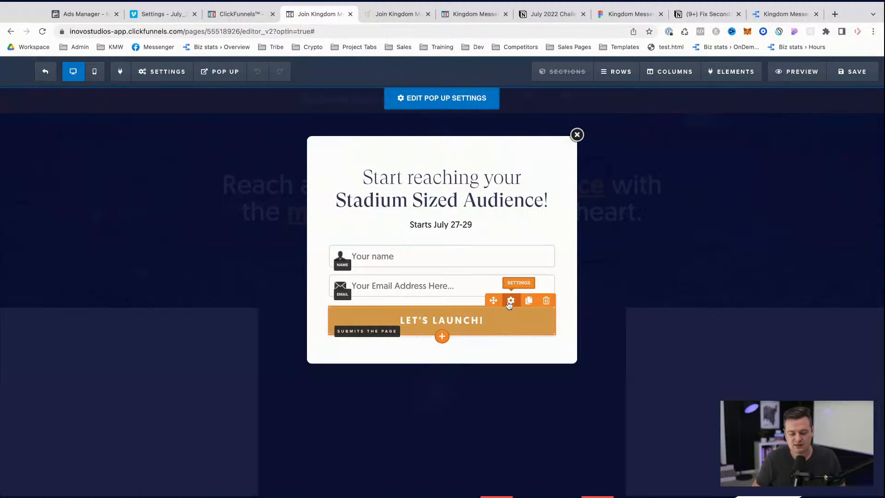
{"action": "left_click", "coordinate": [510, 301]}
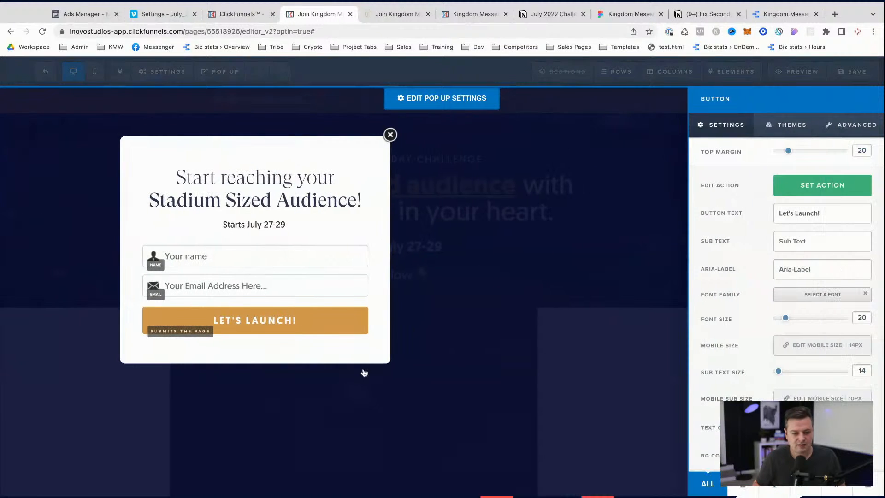
{"action": "left_click", "coordinate": [374, 404]}
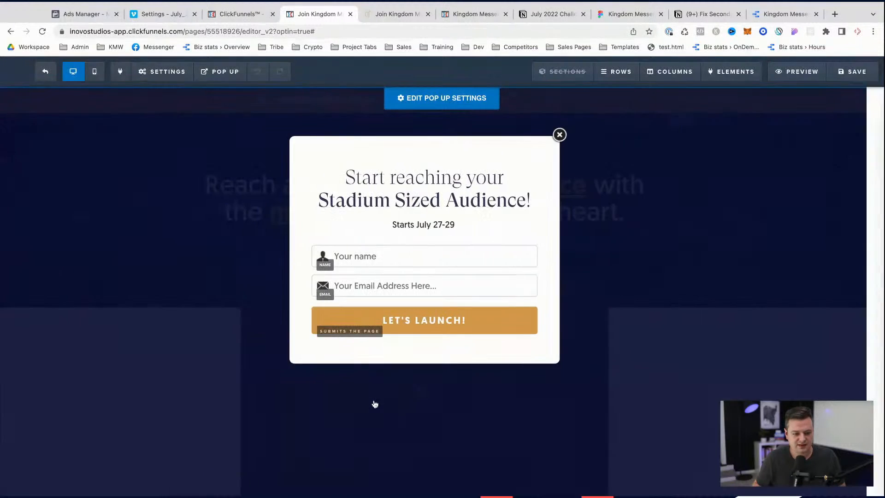
- Close the pop-up and save the page with the new pop-up text
{"action": "left_click", "coordinate": [214, 315]}
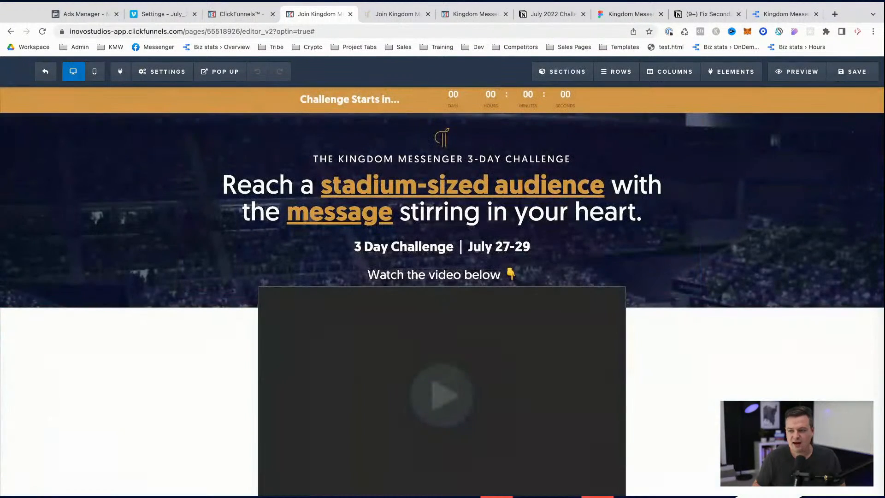
{"action": "left_click", "coordinate": [873, 77]}
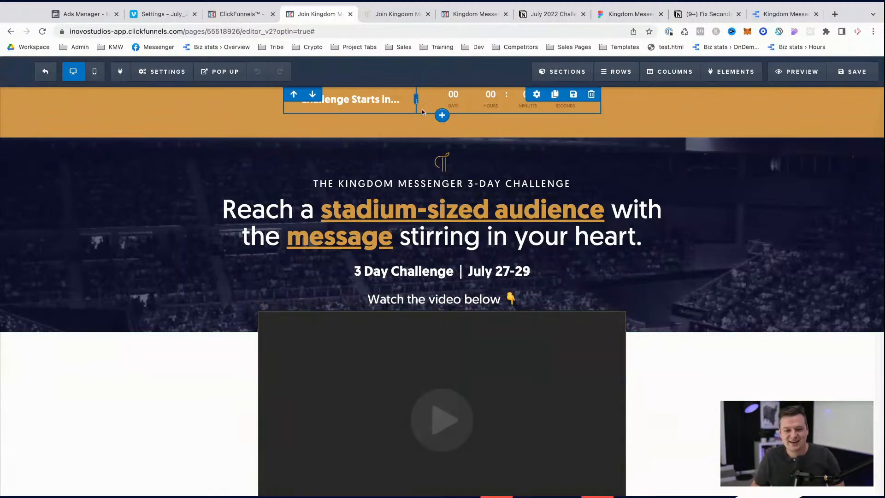
- Look over the page from its countdown header down to the hosts section once more and save it
{"action": "scroll", "coordinate": [402, 366], "scroll_direction": "down", "scroll_amount": 1}
{"action": "scroll", "coordinate": [402, 367], "scroll_direction": "down", "scroll_amount": 1}
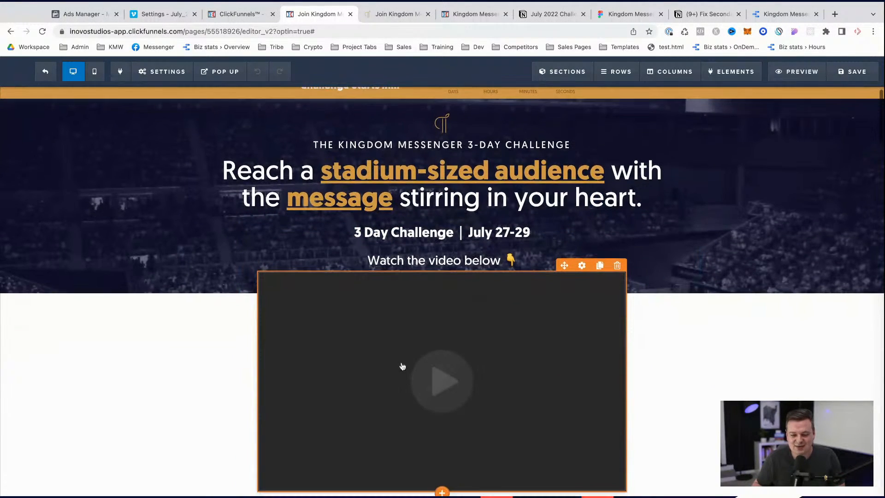
{"action": "scroll", "coordinate": [401, 366], "scroll_direction": "down", "scroll_amount": 7}
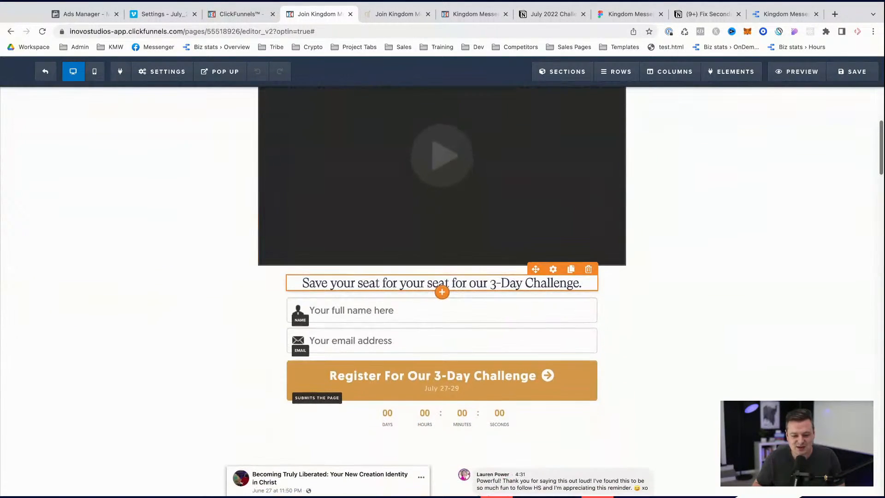
{"action": "scroll", "coordinate": [402, 366], "scroll_direction": "down", "scroll_amount": 20}
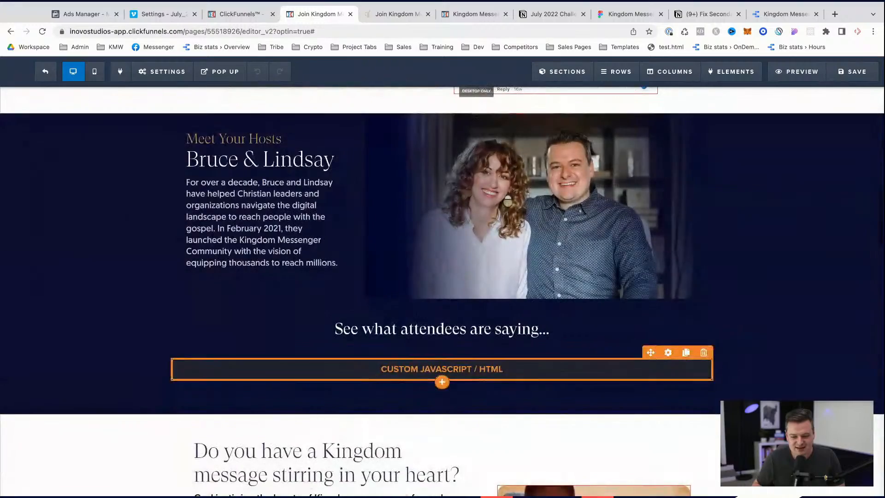
{"action": "scroll", "coordinate": [402, 367], "scroll_direction": "up", "scroll_amount": 20}
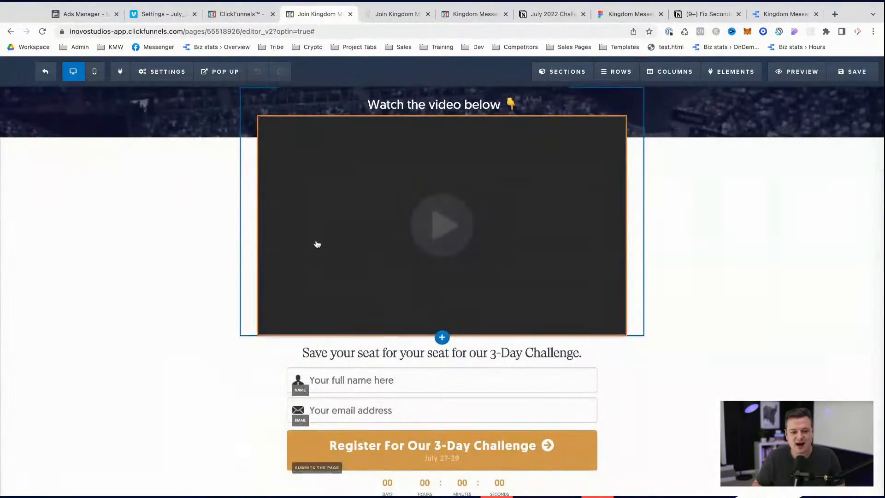
{"action": "scroll", "coordinate": [478, 308], "scroll_direction": "up", "scroll_amount": 4}
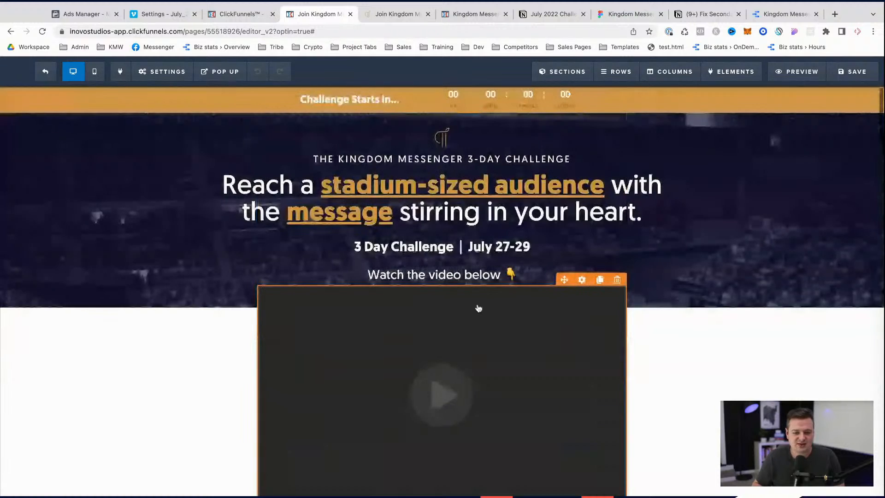
{"action": "left_click", "coordinate": [158, 73]}
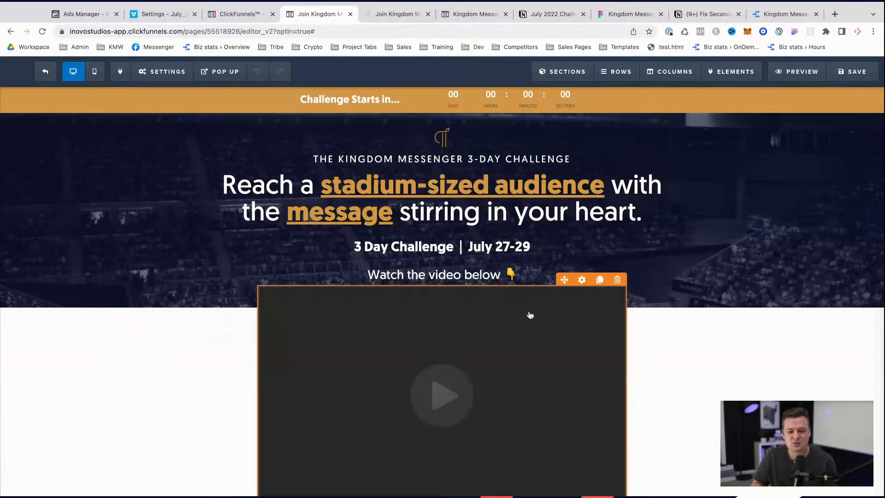
{"action": "scroll", "coordinate": [530, 315], "scroll_direction": "down", "scroll_amount": 5}
{"action": "scroll", "coordinate": [406, 180], "scroll_direction": "down", "scroll_amount": 4}
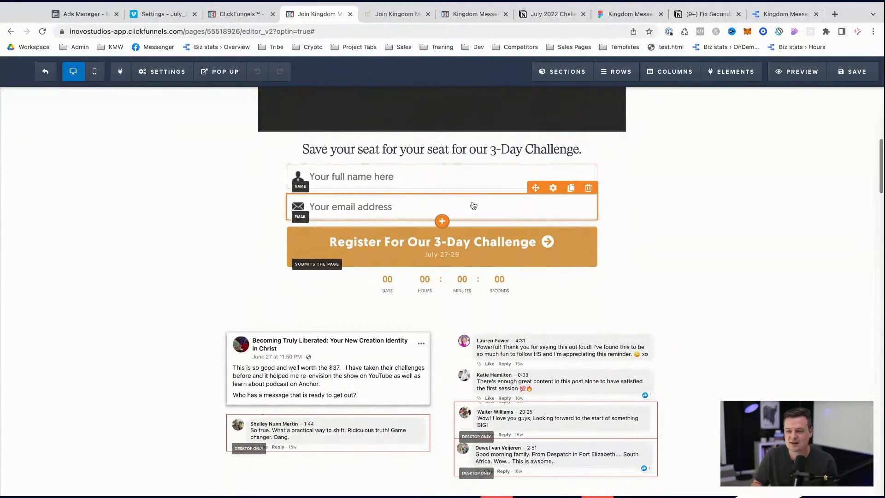
{"action": "left_click", "coordinate": [851, 72]}
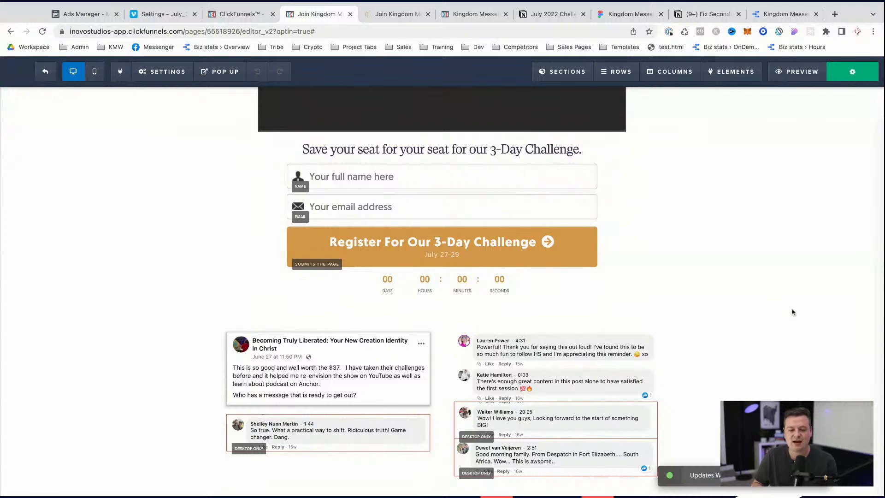
- Return to the top of the opt-in page and open its SEO meta data settings
{"action": "scroll", "coordinate": [593, 260], "scroll_direction": "up", "scroll_amount": 8}
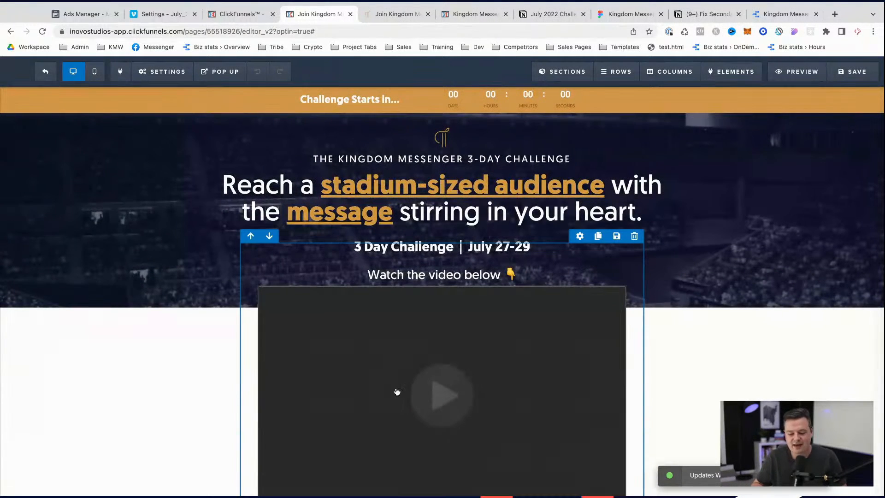
{"action": "left_click", "coordinate": [812, 371]}
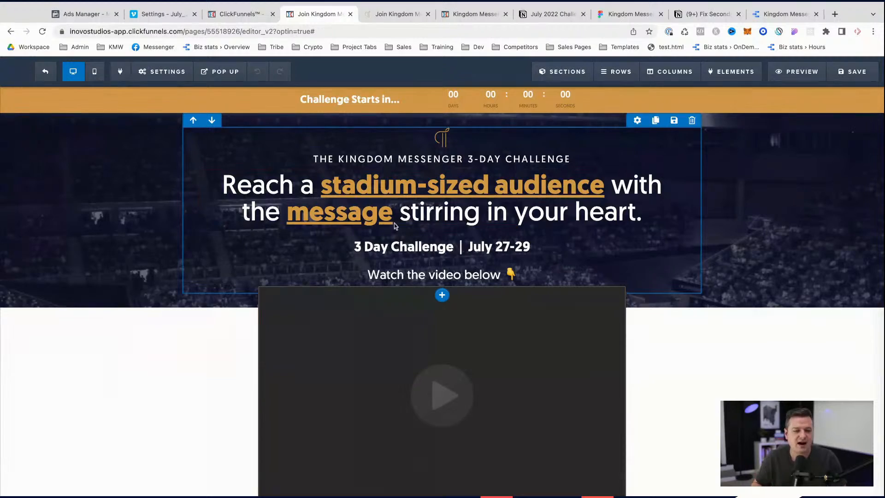
{"action": "left_click", "coordinate": [249, 15]}
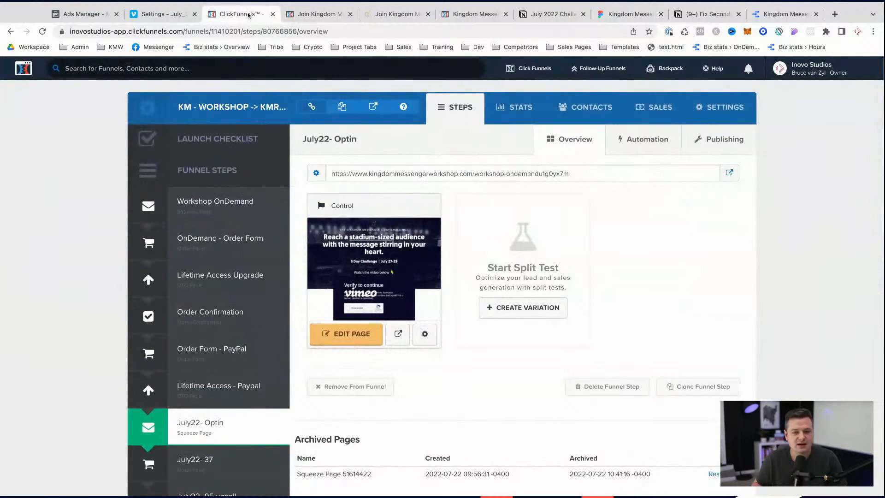
{"action": "left_click", "coordinate": [317, 13]}
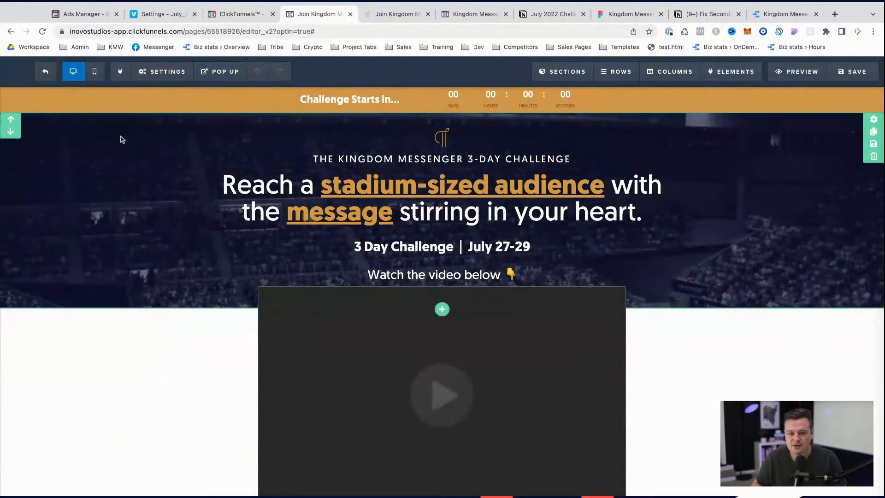
{"action": "mouse_move", "coordinate": [161, 71]}
{"action": "left_click", "coordinate": [158, 114]}
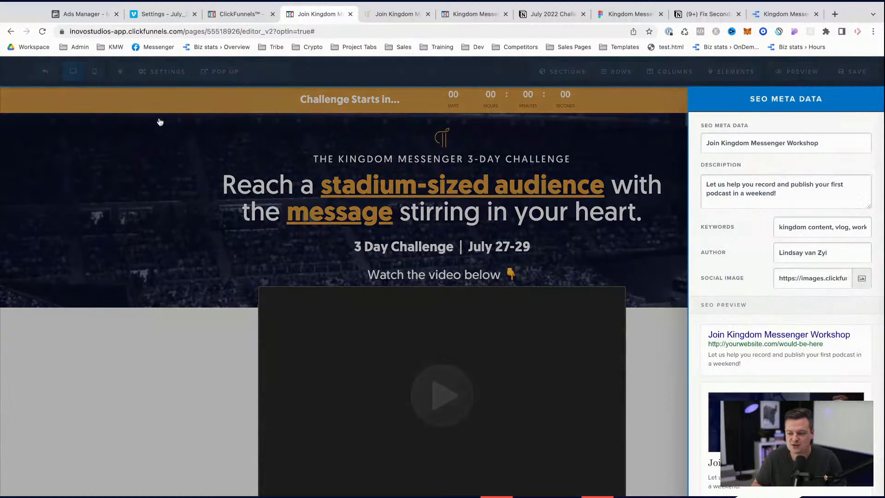
- Try "Reach Your Stadium-Sized Audience" as the page's SEO title
{"action": "triple_click", "coordinate": [808, 140]}
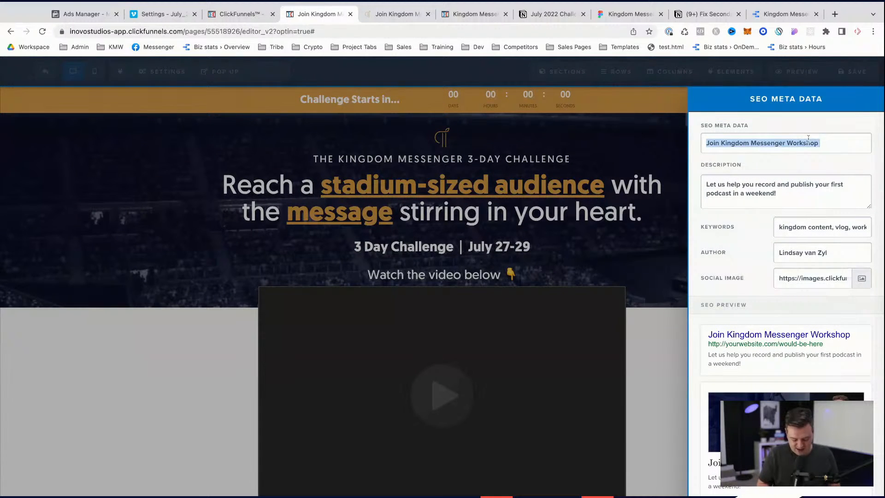
{"action": "type", "text": "Kingdom Messenger"}
{"action": "key", "text": "super+a"}
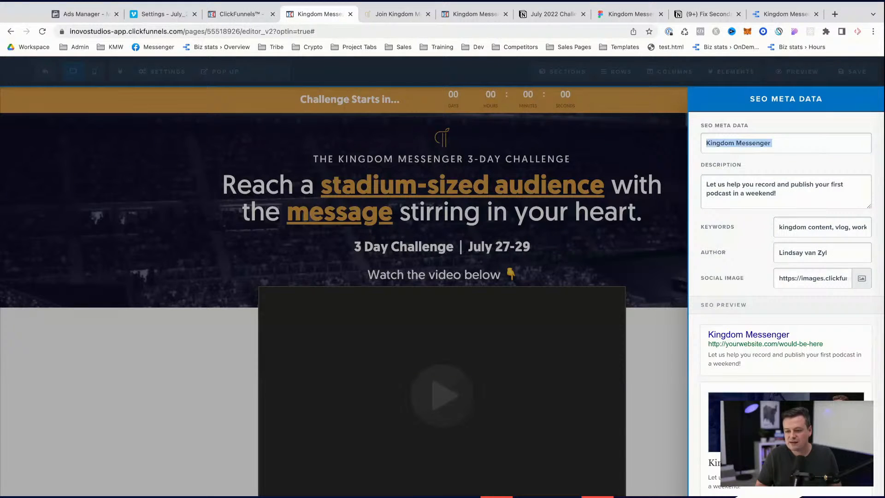
{"action": "type", "text": "R"}
{"action": "key", "text": "BackSpace"}
{"action": "type", "text": "Reach Your Stadium Sized"}
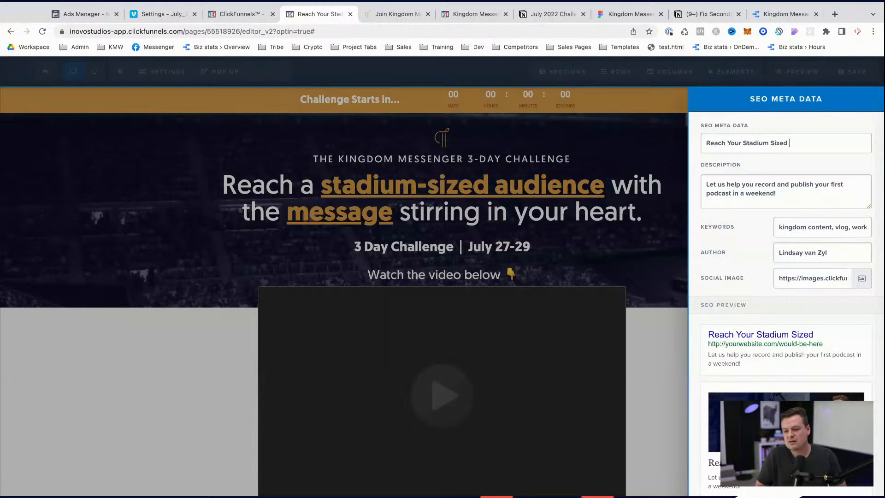
{"action": "key", "text": "BackSpace"}
{"action": "key", "text": "BackSpace"}
{"action": "key", "text": "BackSpace"}
{"action": "key", "text": "BackSpace"}
{"action": "key", "text": "BackSpace"}
{"action": "type", "text": "-Sized Audience"}
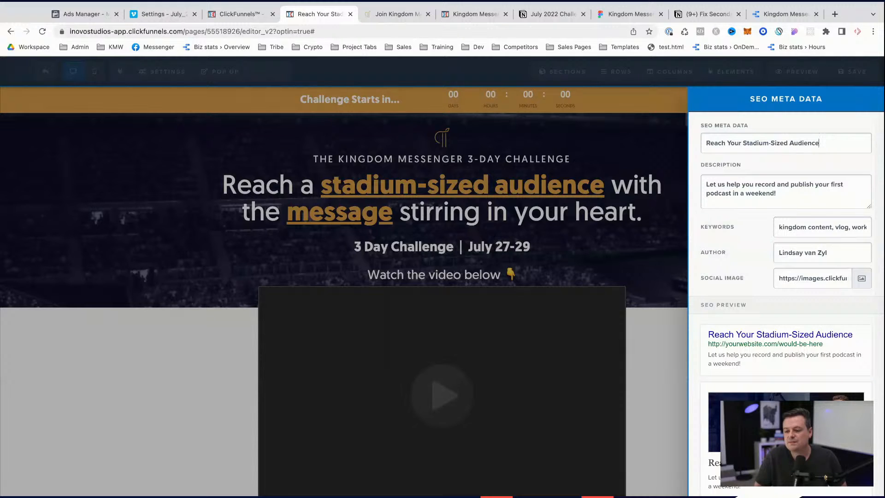
- Set the page's SEO title to "3-Day Kingdom Messenger Challenge | July 27"
{"action": "triple_click", "coordinate": [788, 192]}
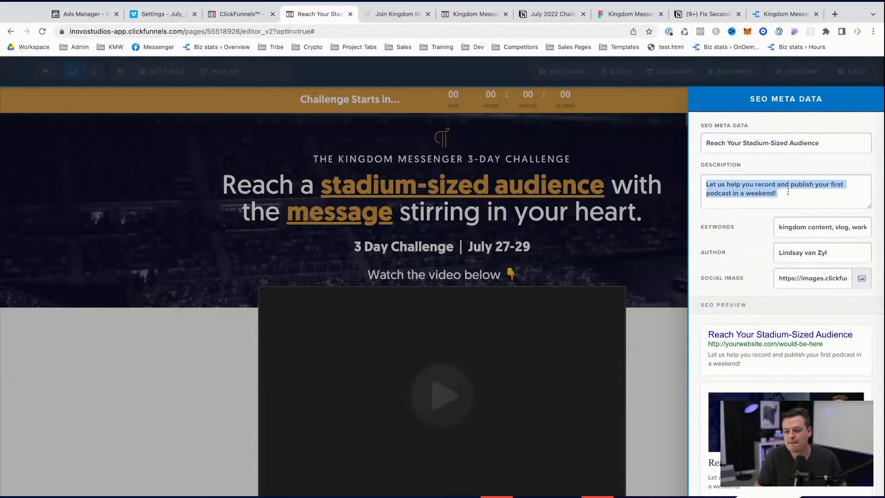
{"action": "triple_click", "coordinate": [745, 144]}
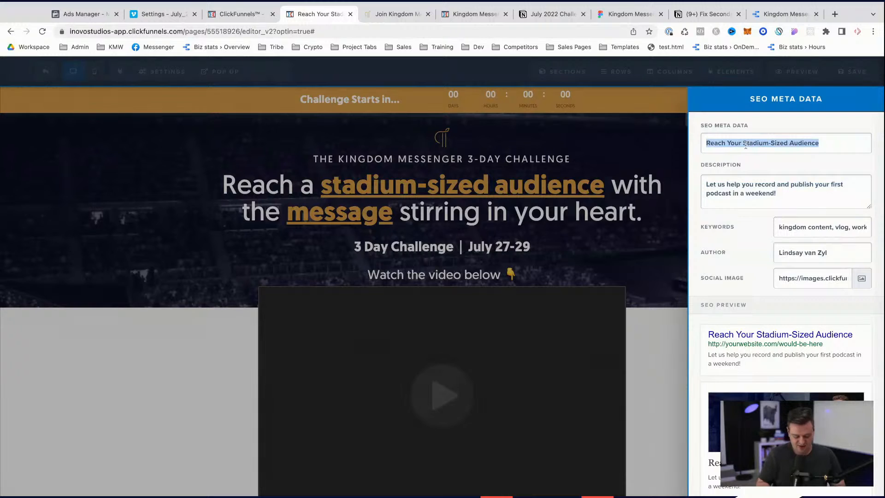
{"action": "type", "text": "3-Day Kingdom Messenger W"}
{"action": "key", "text": "BackSpace"}
{"action": "type", "text": "Challenge"}
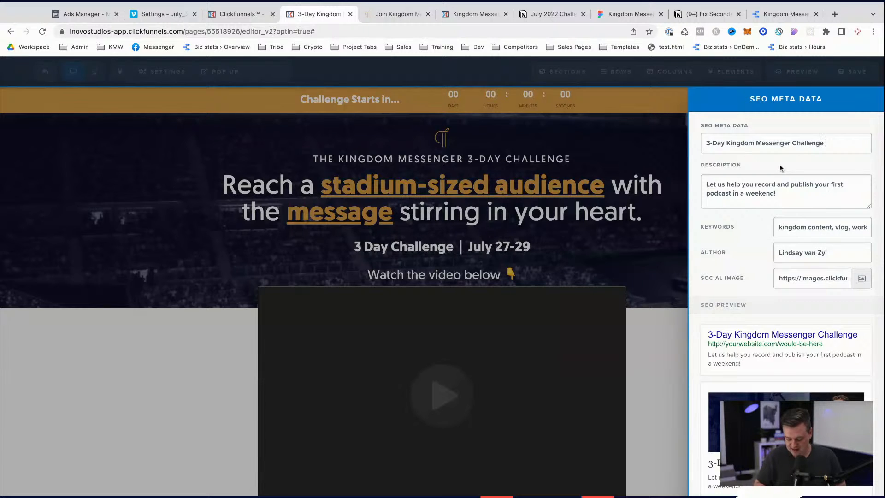
{"action": "type", "text": " | July 28"}
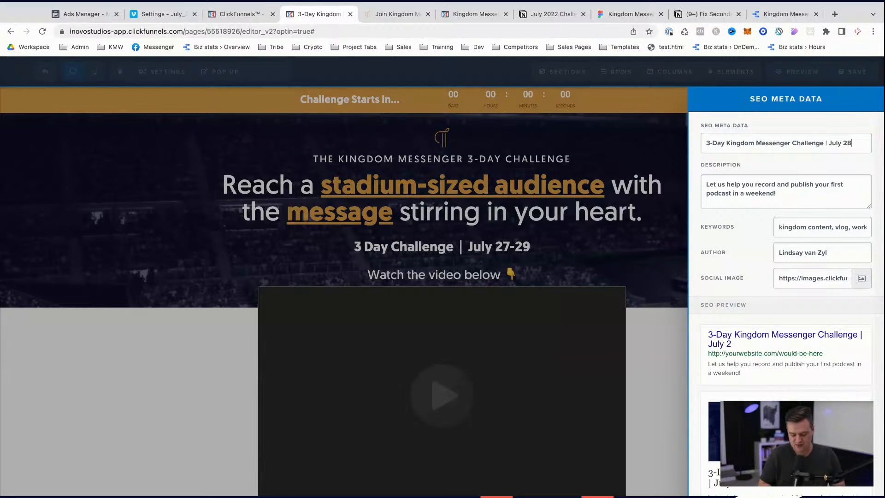
{"action": "key", "text": "BackSpace"}
{"action": "type", "text": "7"}
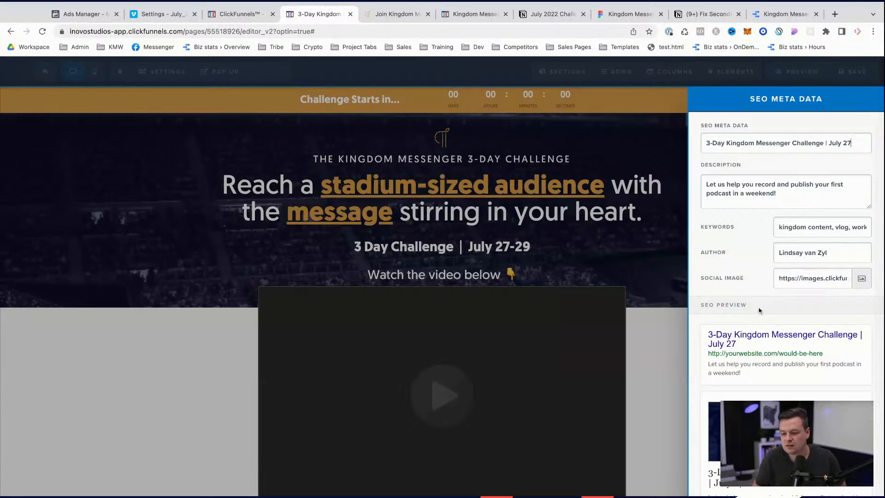
- Replace the SEO description with "Start reaching your stadium-sized audience with the message stirring in your heart."
{"action": "triple_click", "coordinate": [747, 187]}
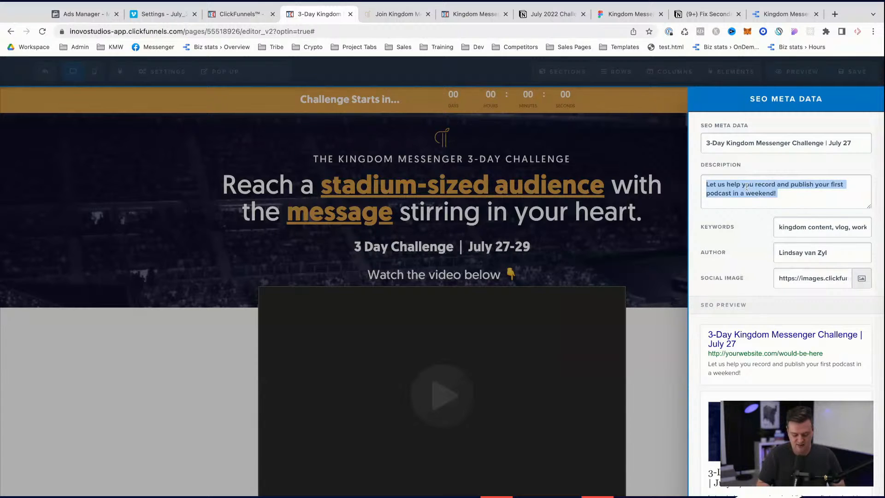
{"action": "type", "text": "Start reaching you"}
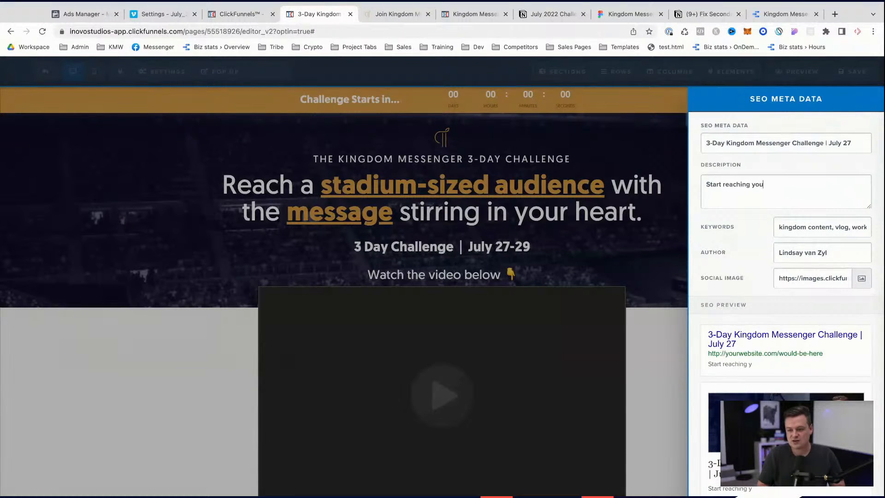
{"action": "type", "text": "r stadiu"}
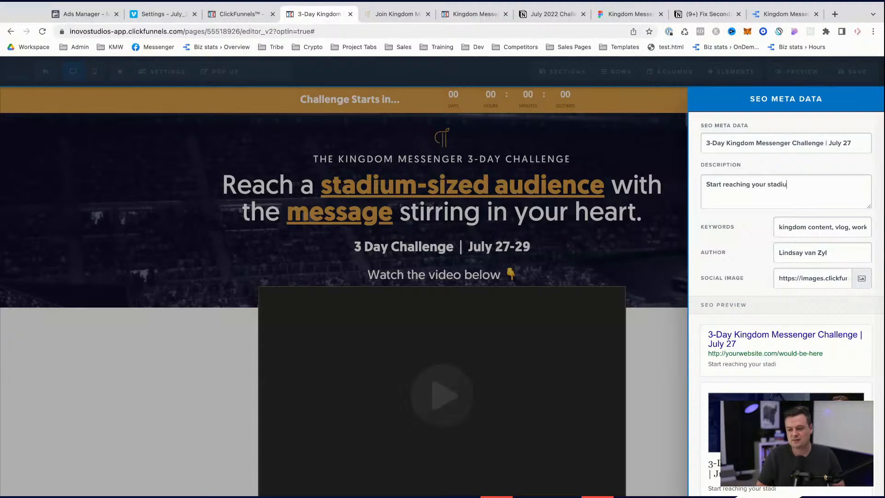
{"action": "type", "text": "m-sized aud"}
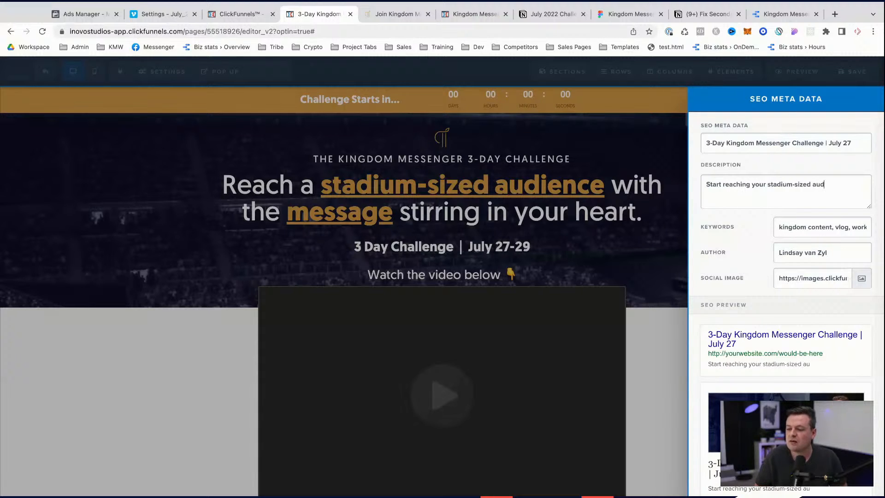
{"action": "type", "text": "ience with the "}
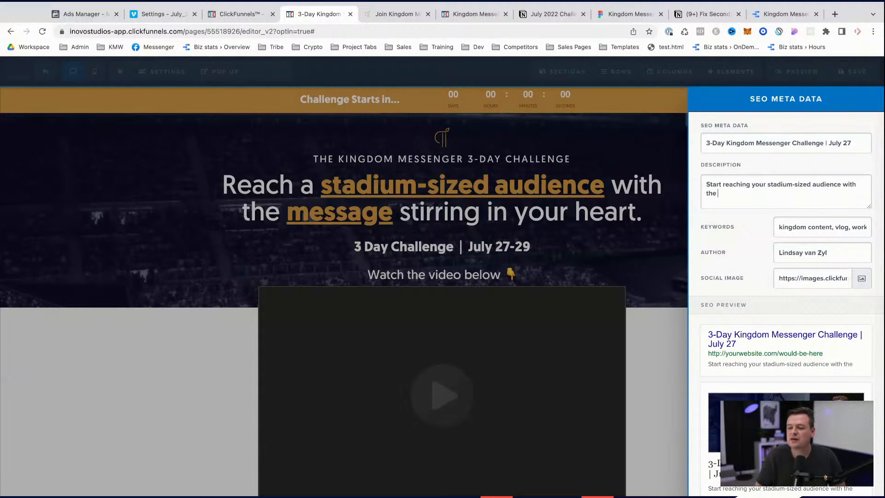
{"action": "type", "text": "message that's been"}
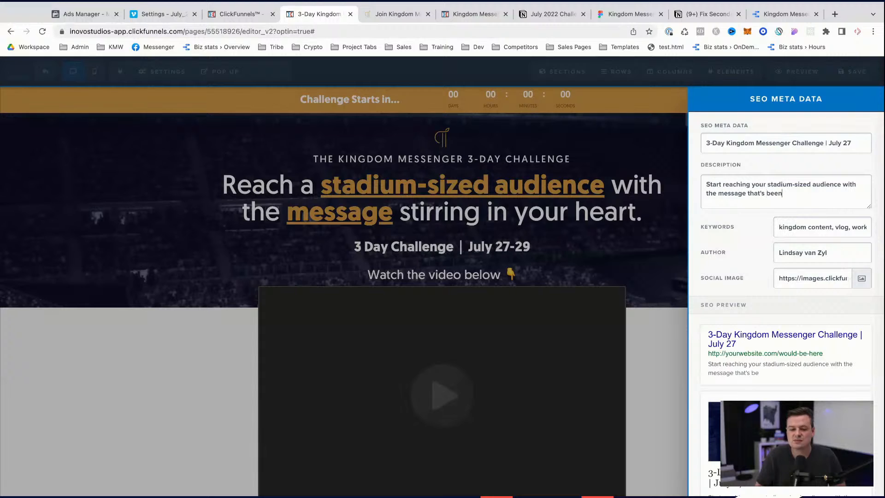
{"action": "key", "text": "BackSpace"}
{"action": "key", "text": "BackSpace"}
{"action": "key", "text": "BackSpace"}
{"action": "key", "text": "BackSpace"}
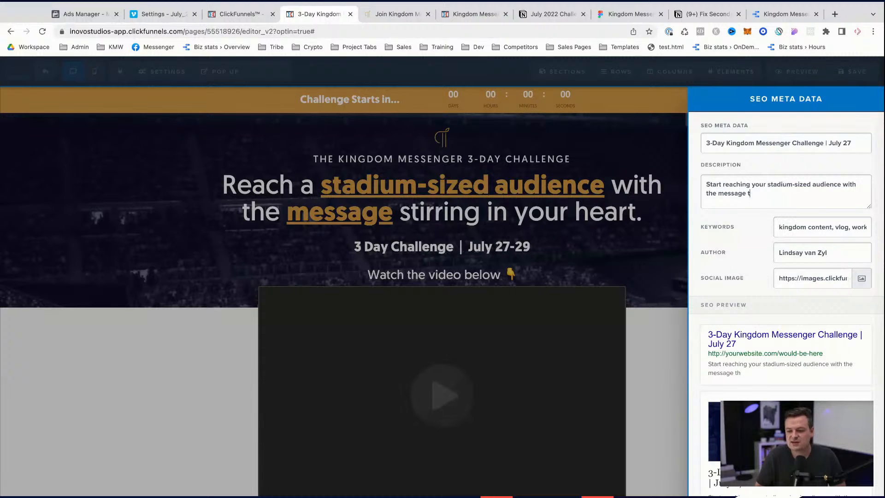
{"action": "type", "text": "stirring in your heart."}
- Enter both hosts' names as the page's author and close the SEO settings
{"action": "scroll", "coordinate": [743, 204], "scroll_direction": "down", "scroll_amount": 2}
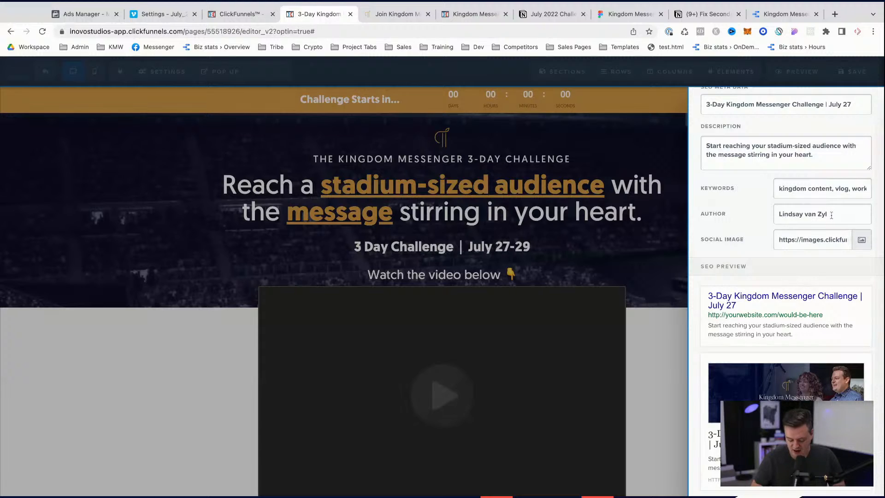
{"action": "type", "text": "ruce v"}
{"action": "key", "text": "ctrl+a"}
{"action": "type", "text": "Bruce & Lindsay van"}
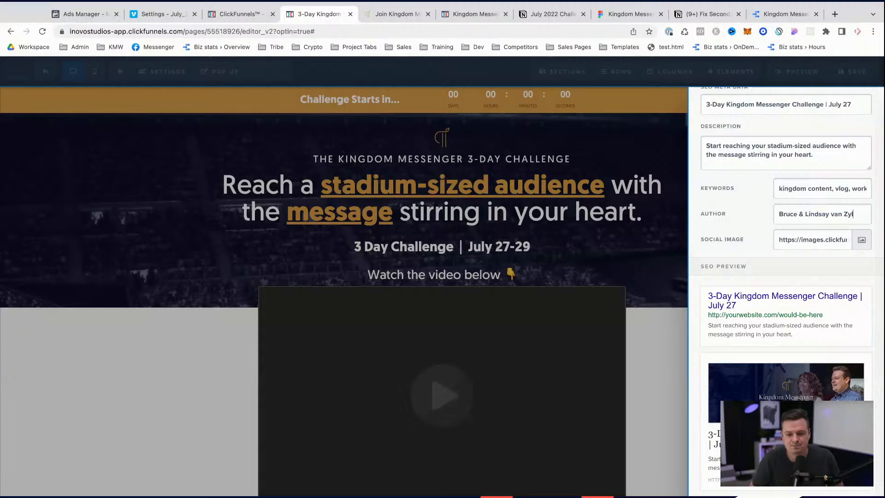
{"action": "left_click", "coordinate": [601, 243]}
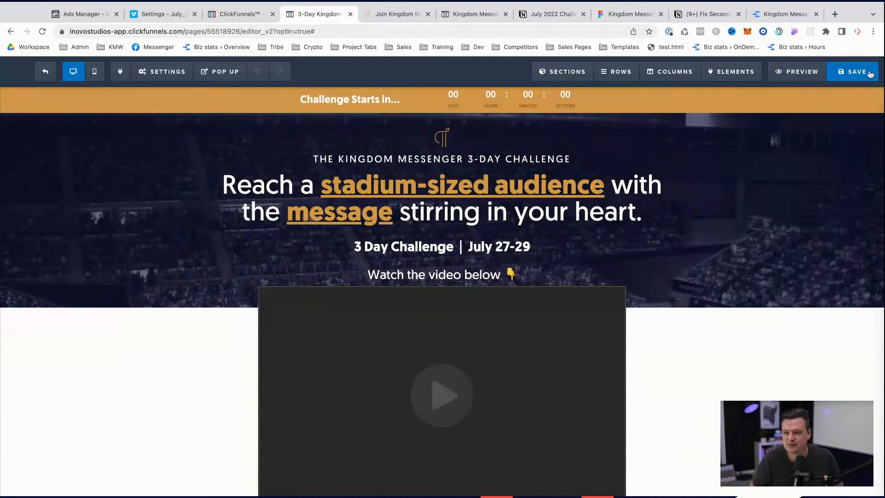
- Switch to the Kingdom Messengers file in Figma and open its Webinar - Free Trainings page
{"action": "left_click", "coordinate": [636, 14]}
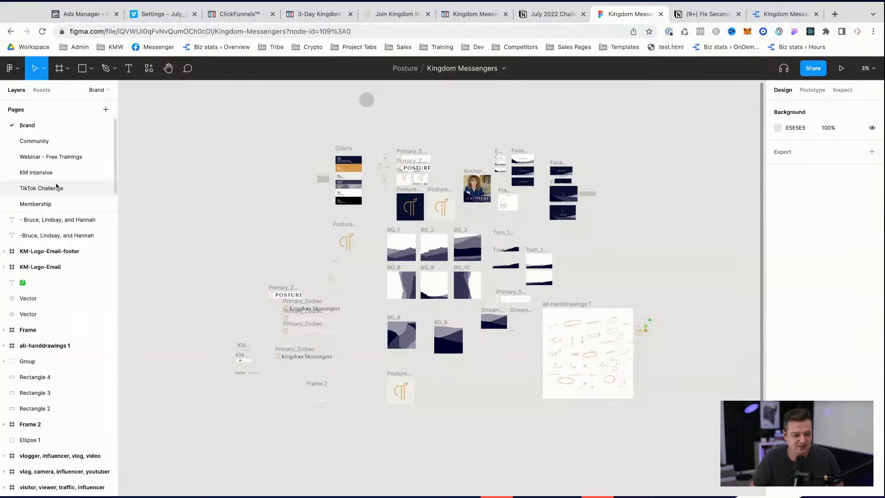
{"action": "left_click", "coordinate": [33, 157]}
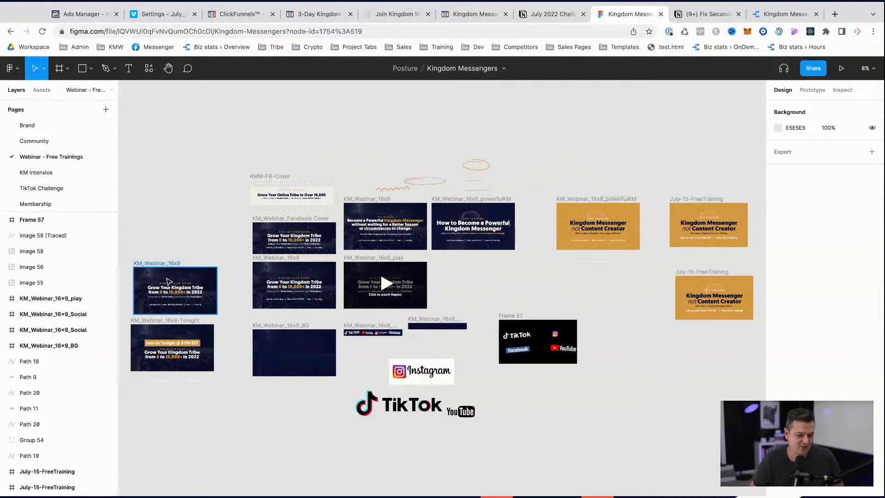
{"action": "scroll", "coordinate": [423, 201], "scroll_direction": "left", "scroll_amount": 5}
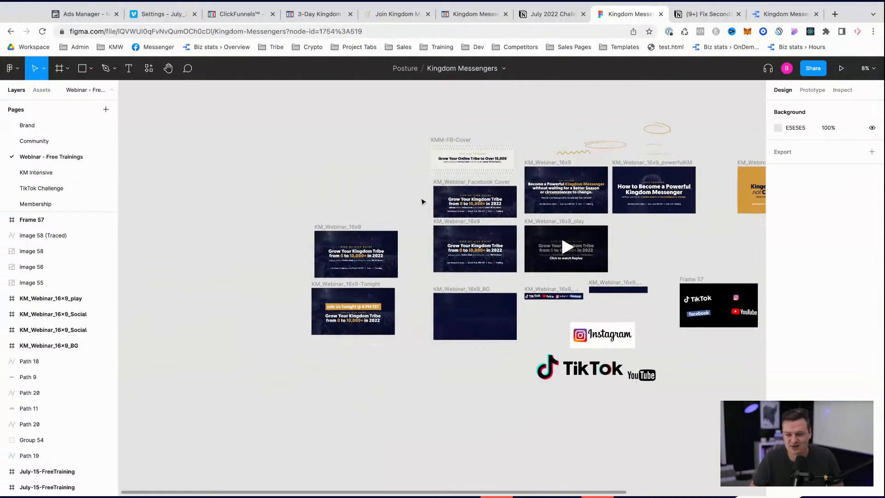
{"action": "scroll", "coordinate": [553, 196], "scroll_direction": "up", "scroll_amount": 5, "text": "ctrl"}
{"action": "scroll", "coordinate": [555, 197], "scroll_direction": "down", "scroll_amount": 4, "text": "ctrl"}
- Duplicate the dark KM_Webinar_16x9_powerfulKM frame into the empty space below the KM_Webinar_16x9-Tonight frame
{"action": "left_click_drag", "start_coordinate": [477, 168], "coordinate": [275, 377], "text": "alt"}
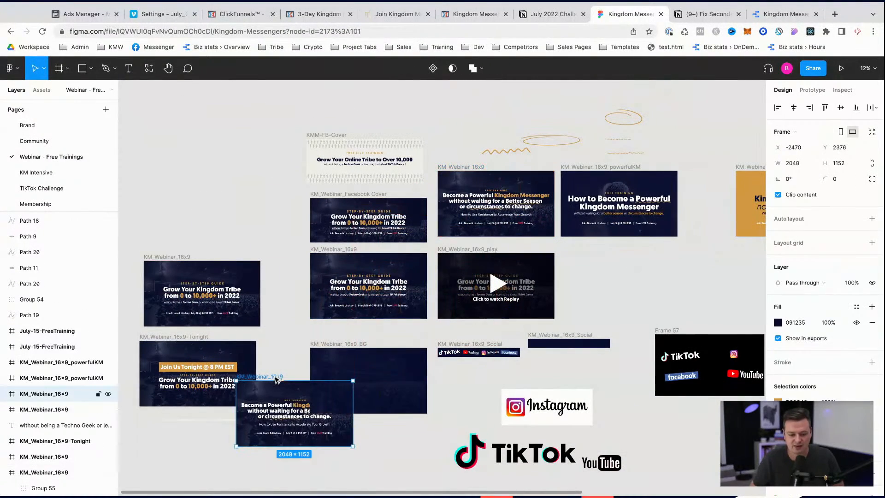
{"action": "key", "text": "Delete"}
{"action": "left_click", "coordinate": [592, 170]}
{"action": "left_click_drag", "start_coordinate": [592, 171], "coordinate": [174, 447], "text": "alt"}
{"action": "scroll", "coordinate": [174, 447], "scroll_direction": "down", "scroll_amount": 4}
{"action": "scroll", "coordinate": [174, 447], "scroll_direction": "left", "scroll_amount": 2}
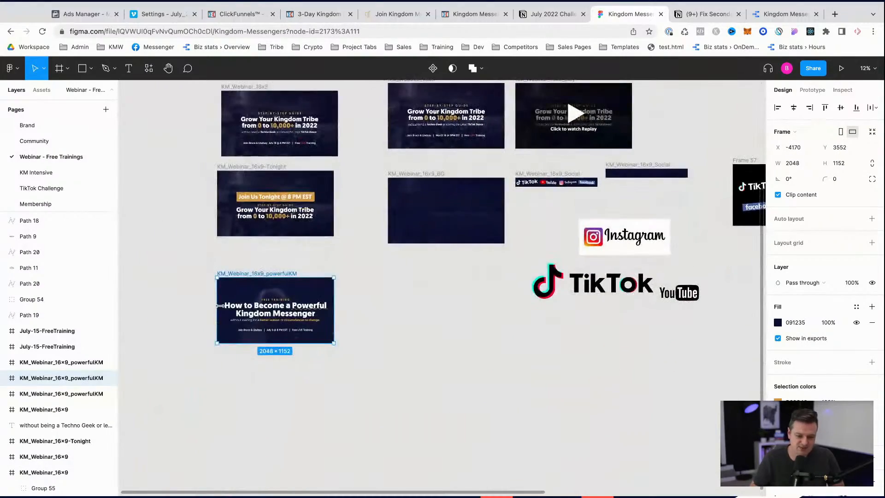
{"action": "scroll", "coordinate": [220, 302], "scroll_direction": "up", "scroll_amount": 10, "text": "ctrl"}
{"action": "scroll", "coordinate": [220, 303], "scroll_direction": "up", "scroll_amount": 3, "text": "ctrl"}
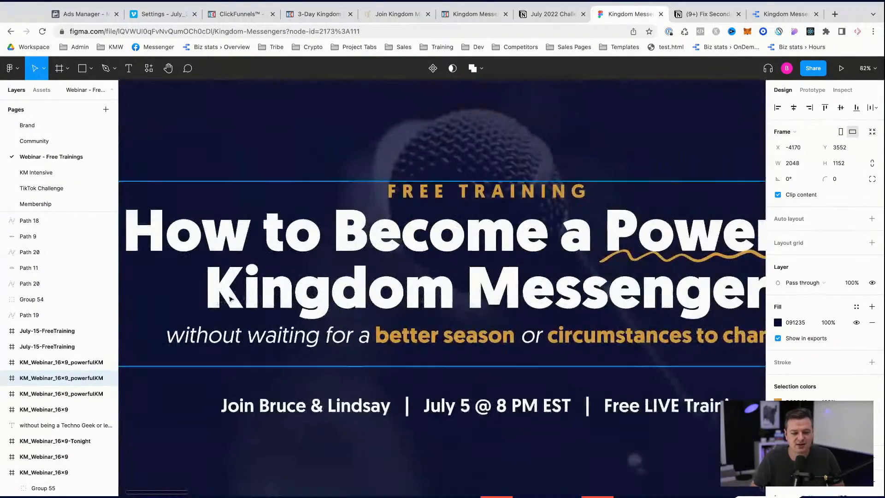
{"action": "left_click", "coordinate": [278, 262]}
{"action": "scroll", "coordinate": [279, 262], "scroll_direction": "down", "scroll_amount": 3, "text": "ctrl"}
{"action": "double_click", "coordinate": [278, 262]}
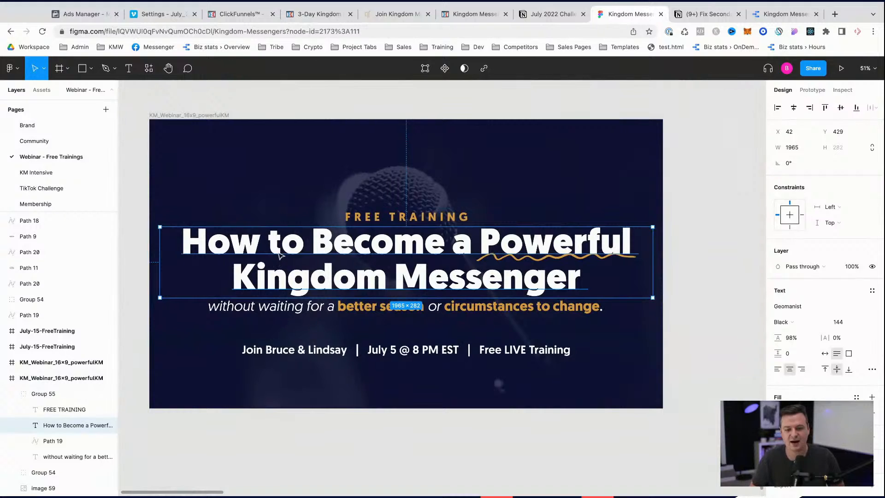
{"action": "double_click", "coordinate": [279, 254]}
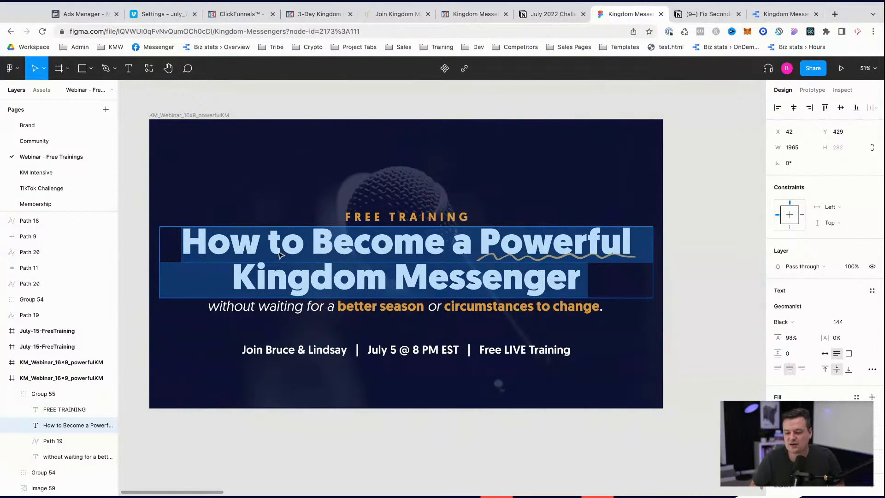
{"action": "key", "text": "Escape"}
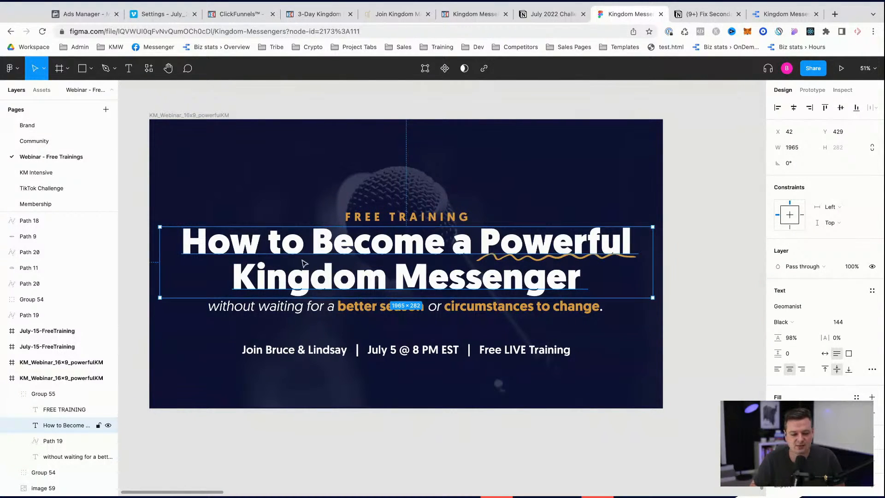
{"action": "double_click", "coordinate": [311, 248]}
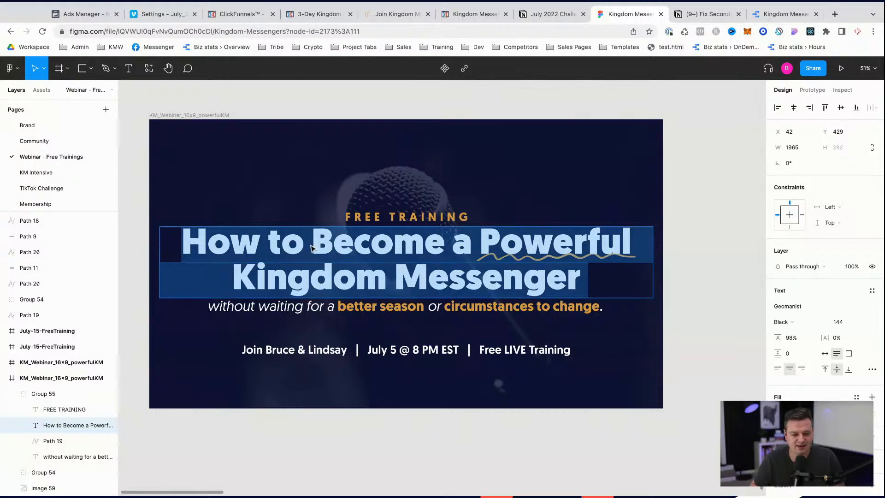
{"action": "left_click", "coordinate": [312, 248]}
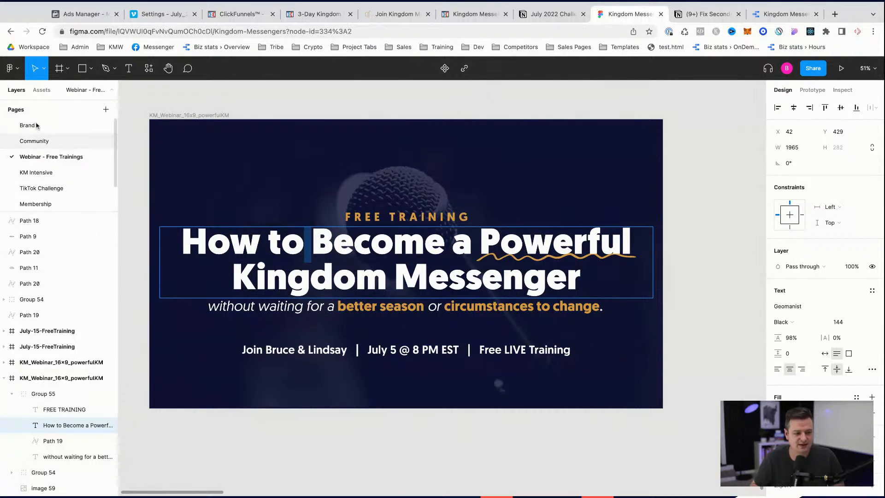
- Examine the colors, logos, background artwork and hand-drawn elements on the Brand page
{"action": "left_click", "coordinate": [37, 125]}
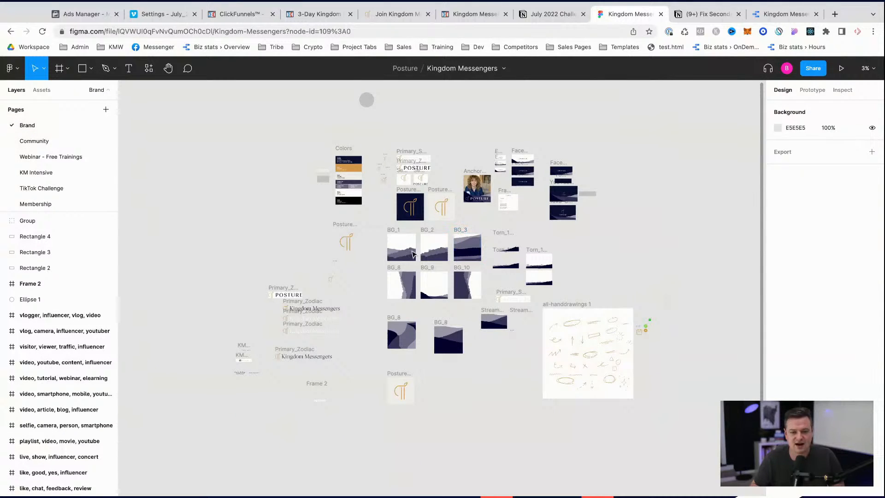
{"action": "scroll", "coordinate": [649, 318], "scroll_direction": "up", "scroll_amount": 3}
{"action": "scroll", "coordinate": [646, 323], "scroll_direction": "up", "scroll_amount": 3}
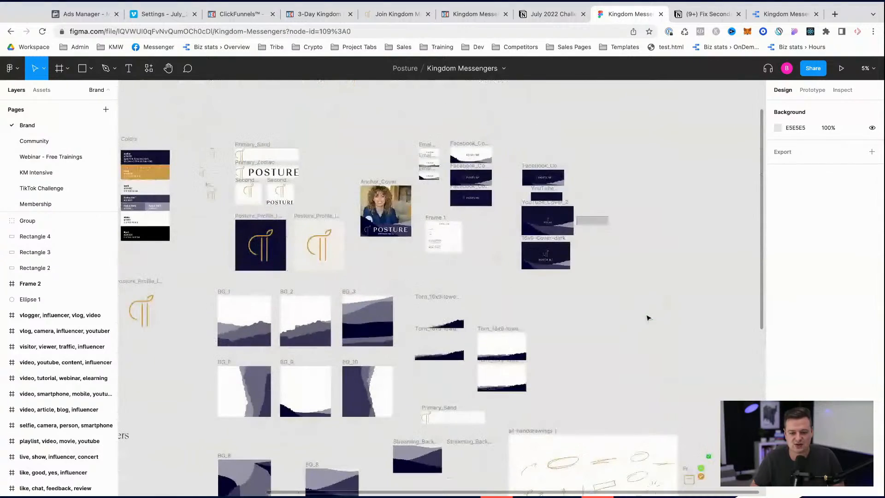
{"action": "scroll", "coordinate": [388, 326], "scroll_direction": "up", "scroll_amount": 2}
{"action": "scroll", "coordinate": [389, 327], "scroll_direction": "up", "scroll_amount": 6}
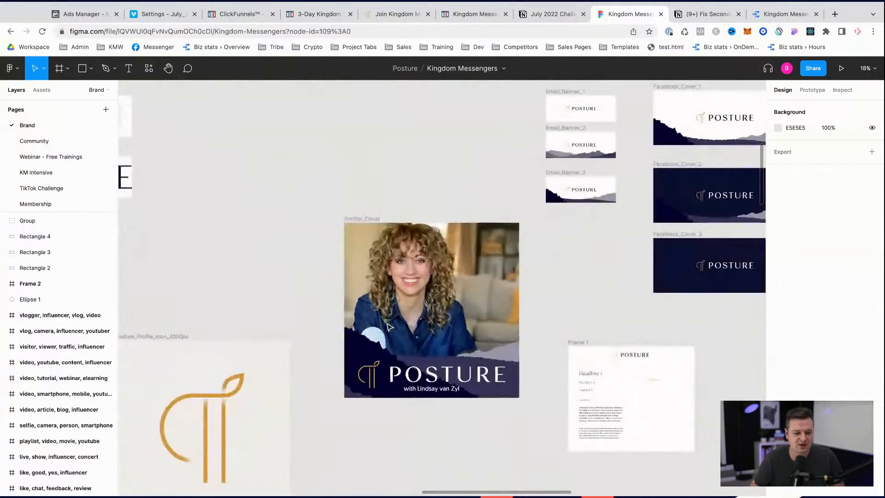
{"action": "scroll", "coordinate": [389, 326], "scroll_direction": "left", "scroll_amount": 14}
{"action": "scroll", "coordinate": [695, 253], "scroll_direction": "right", "scroll_amount": 5}
{"action": "scroll", "coordinate": [696, 253], "scroll_direction": "up", "scroll_amount": 2}
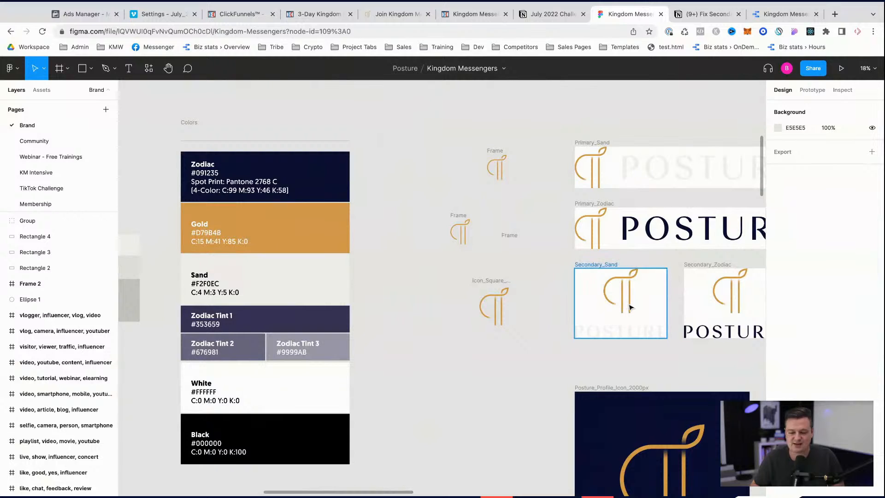
{"action": "scroll", "coordinate": [625, 307], "scroll_direction": "right", "scroll_amount": 6}
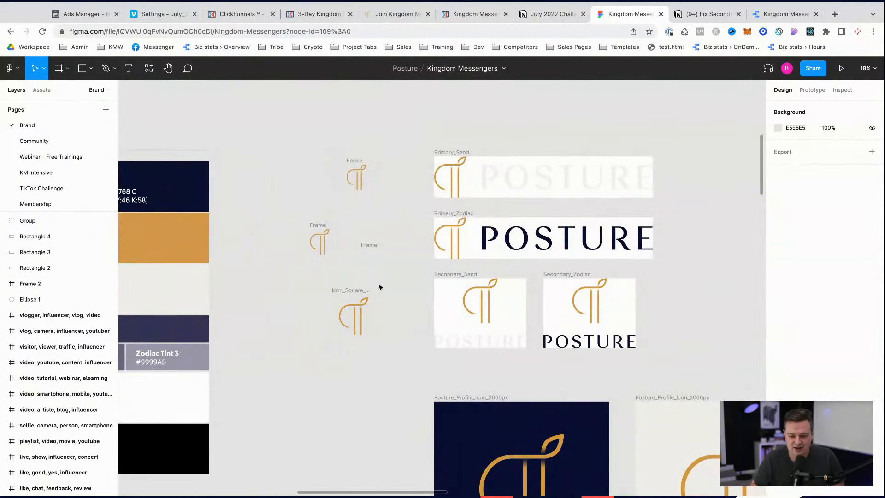
{"action": "scroll", "coordinate": [467, 306], "scroll_direction": "down", "scroll_amount": 2, "text": "ctrl"}
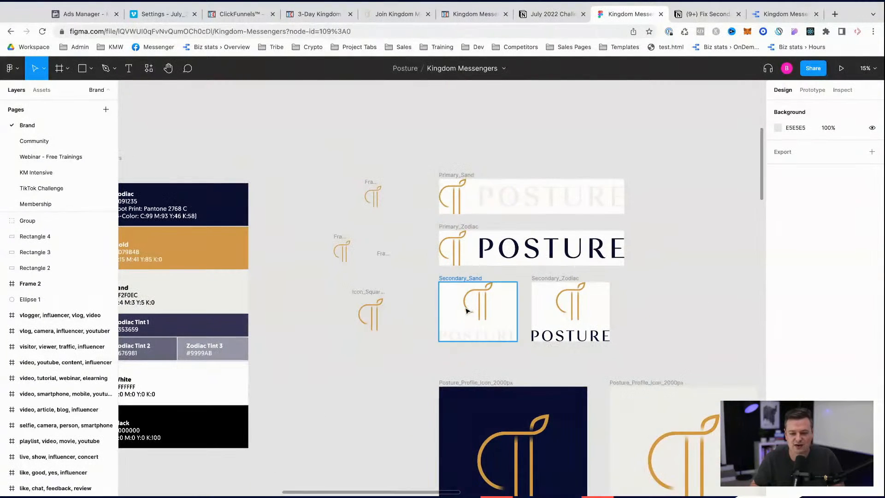
{"action": "scroll", "coordinate": [520, 263], "scroll_direction": "down", "scroll_amount": 10}
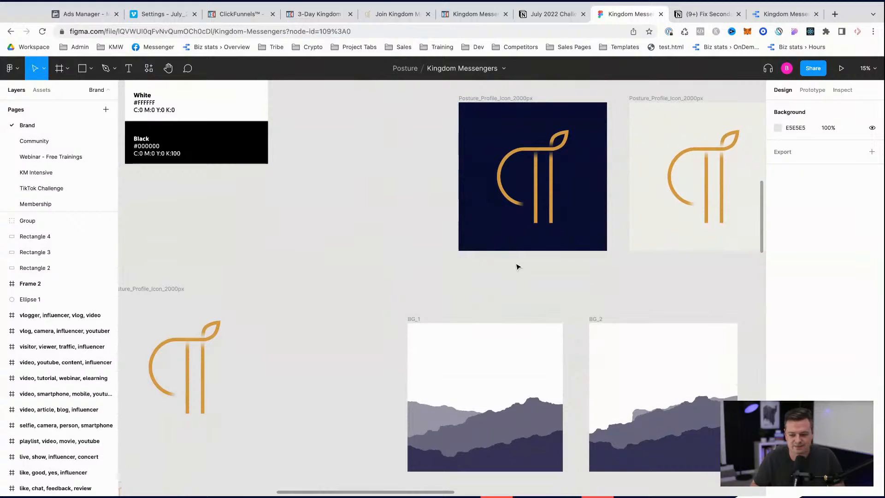
{"action": "scroll", "coordinate": [518, 266], "scroll_direction": "down", "scroll_amount": 5, "text": "ctrl"}
{"action": "scroll", "coordinate": [375, 346], "scroll_direction": "down", "scroll_amount": 2}
{"action": "scroll", "coordinate": [386, 360], "scroll_direction": "right", "scroll_amount": 5}
{"action": "scroll", "coordinate": [386, 361], "scroll_direction": "down", "scroll_amount": 3}
{"action": "scroll", "coordinate": [386, 360], "scroll_direction": "right", "scroll_amount": 4}
{"action": "scroll", "coordinate": [414, 361], "scroll_direction": "up", "scroll_amount": 3, "text": "ctrl"}
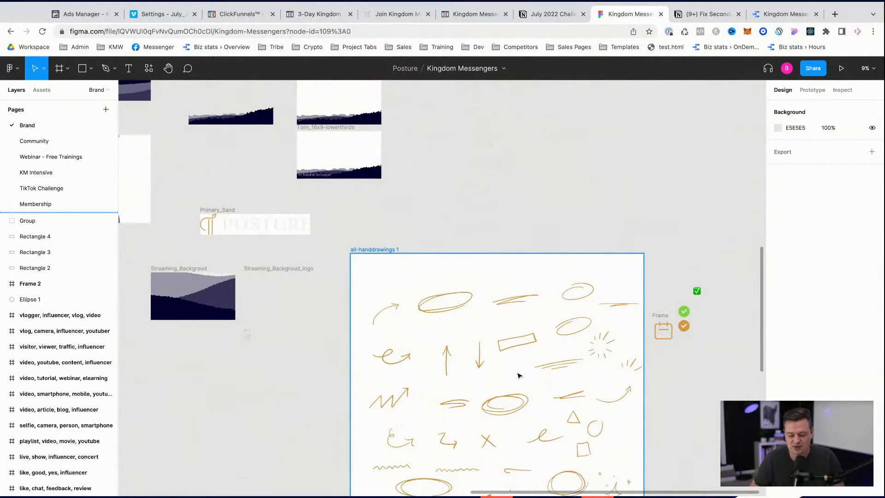
{"action": "scroll", "coordinate": [516, 374], "scroll_direction": "down", "scroll_amount": 4, "text": "ctrl"}
{"action": "scroll", "coordinate": [492, 369], "scroll_direction": "up", "scroll_amount": 2}
{"action": "scroll", "coordinate": [491, 368], "scroll_direction": "left", "scroll_amount": 3}
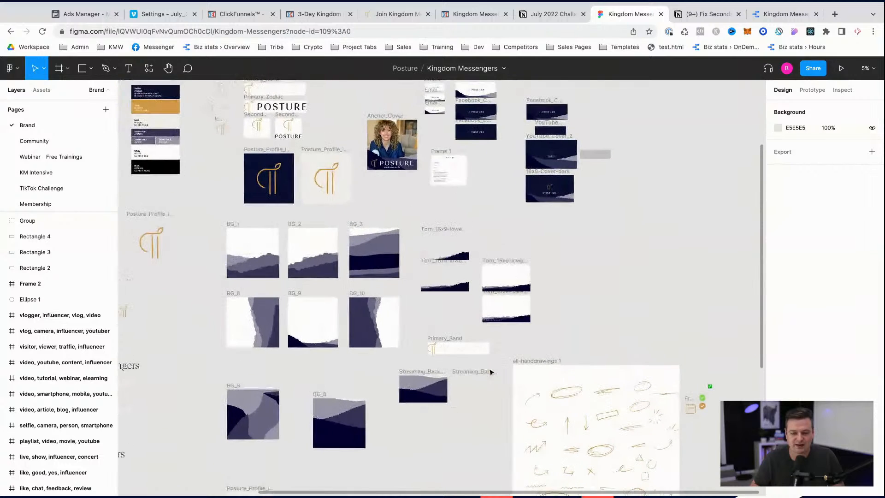
{"action": "scroll", "coordinate": [491, 371], "scroll_direction": "up", "scroll_amount": 1}
{"action": "scroll", "coordinate": [491, 371], "scroll_direction": "left", "scroll_amount": 2}
{"action": "scroll", "coordinate": [488, 369], "scroll_direction": "down", "scroll_amount": 2, "text": "ctrl"}
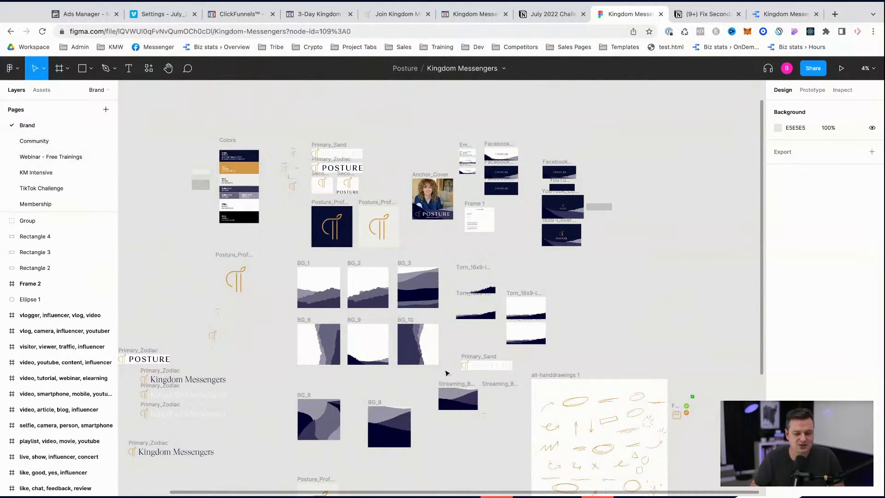
{"action": "scroll", "coordinate": [200, 424], "scroll_direction": "left", "scroll_amount": 3}
{"action": "scroll", "coordinate": [201, 424], "scroll_direction": "down", "scroll_amount": 3}
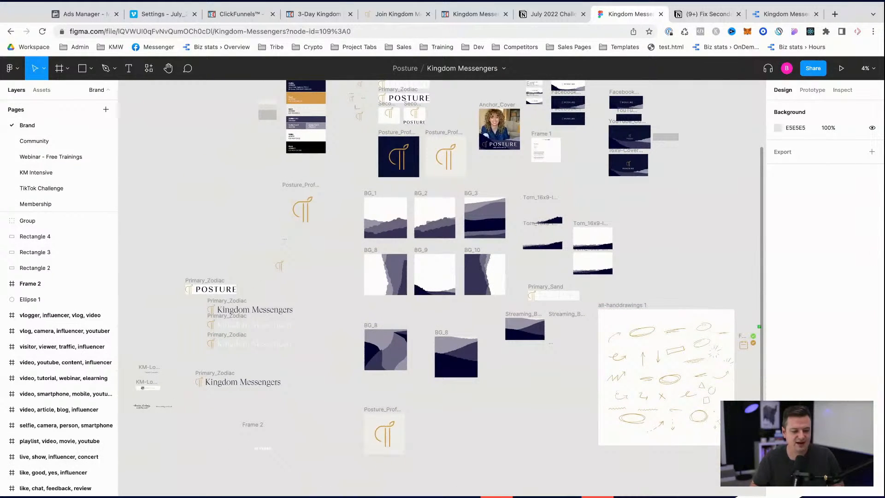
{"action": "key", "text": "super+Tab"}
{"action": "left_click", "coordinate": [692, 299]}
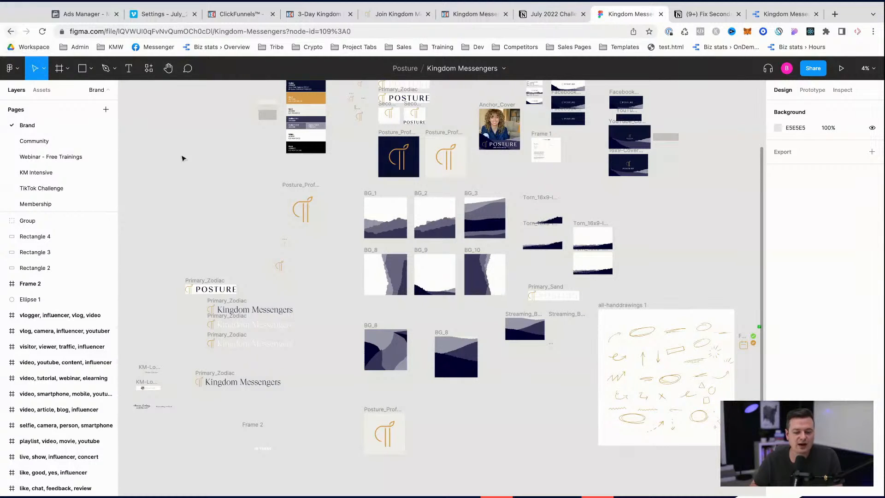
{"action": "scroll", "coordinate": [280, 230], "scroll_direction": "up", "scroll_amount": 1}
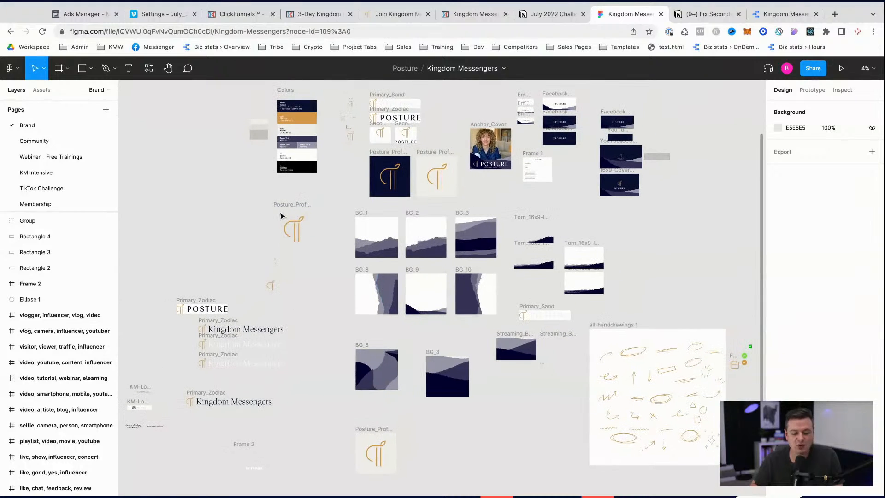
{"action": "scroll", "coordinate": [278, 218], "scroll_direction": "up", "scroll_amount": 1}
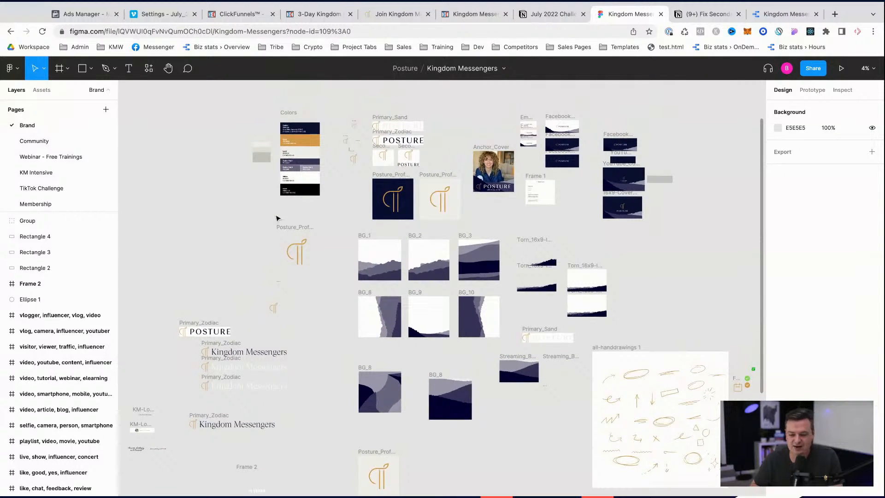
{"action": "scroll", "coordinate": [348, 201], "scroll_direction": "down", "scroll_amount": 2}
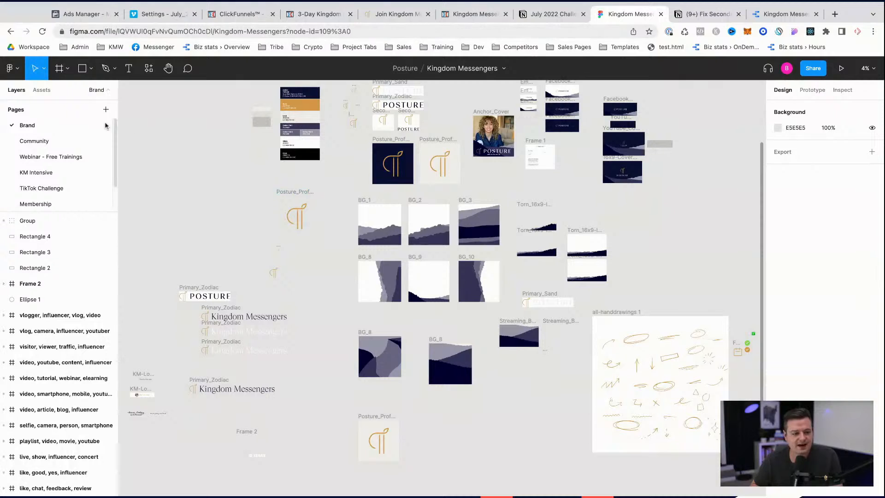
- On the Webinar - Free Trainings page, replace the duplicate's headline with the opt-in page's "Reach a stadium-sized audience with the message stirring in your heart."
{"action": "left_click", "coordinate": [39, 156]}
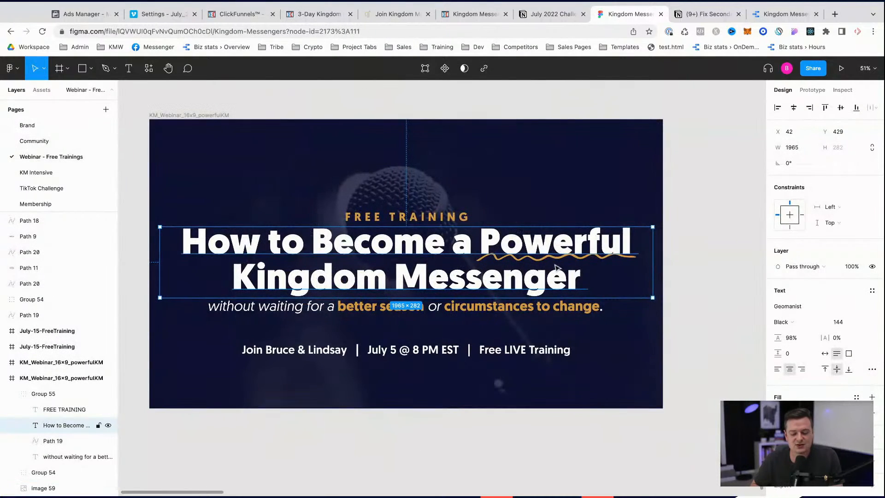
{"action": "double_click", "coordinate": [392, 244]}
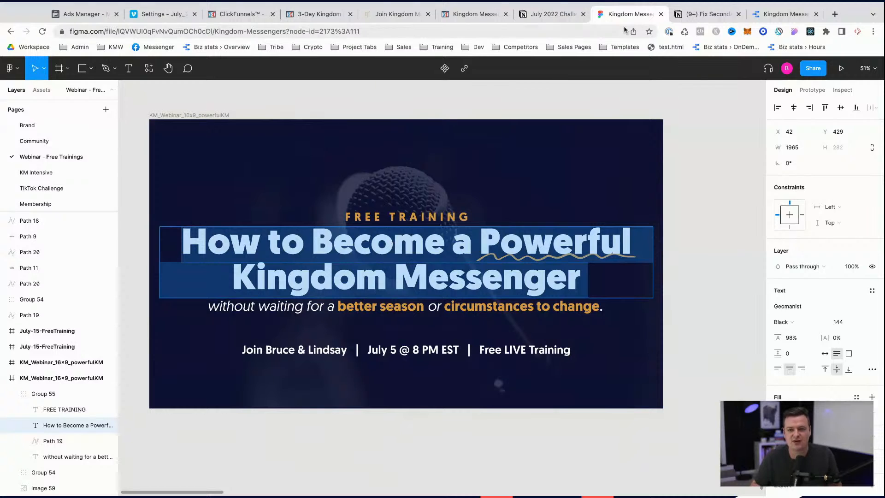
{"action": "left_click", "coordinate": [318, 14]}
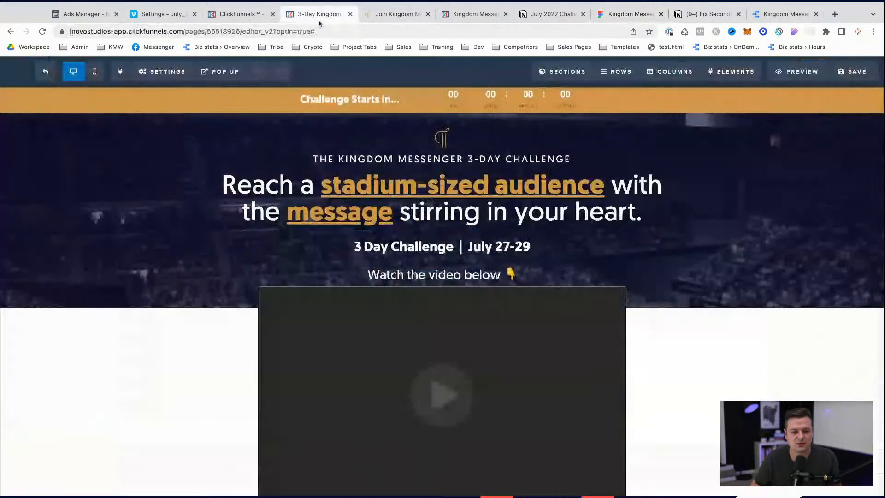
{"action": "double_click", "coordinate": [271, 189]}
{"action": "triple_click", "coordinate": [271, 189]}
{"action": "key", "text": "ctrl+c"}
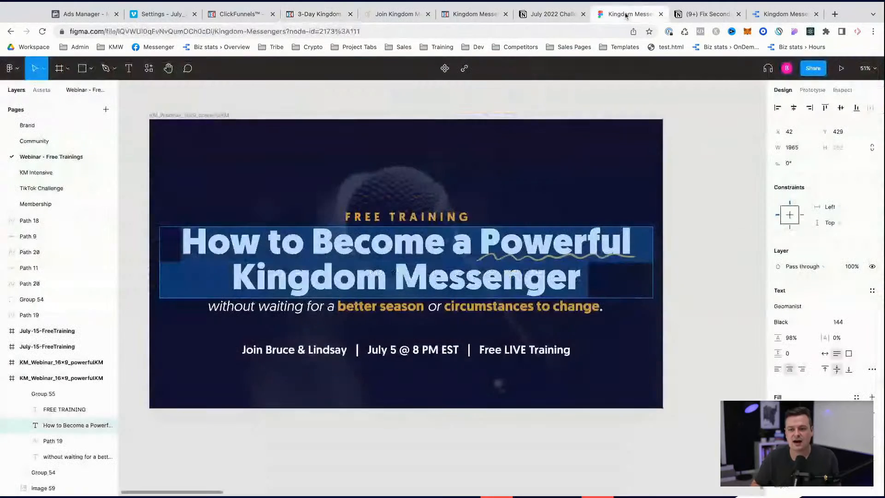
{"action": "left_click", "coordinate": [629, 14]}
{"action": "key", "text": "ctrl+v"}
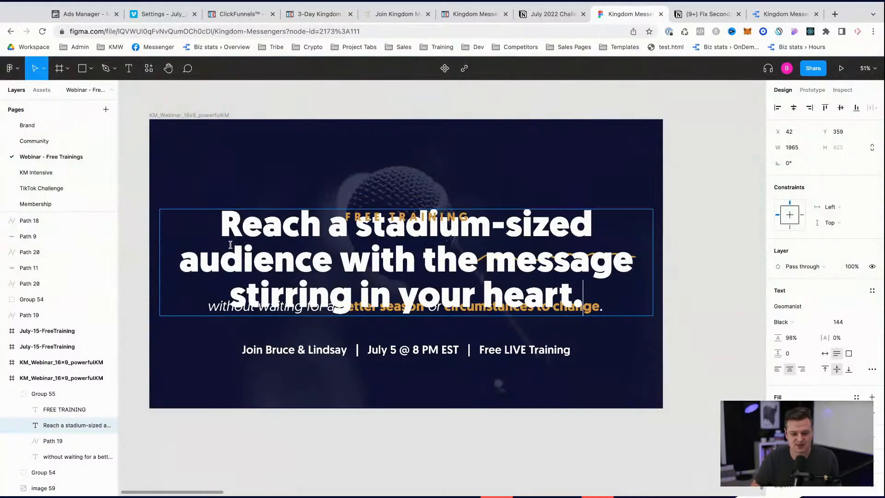
{"action": "key", "text": "Escape"}
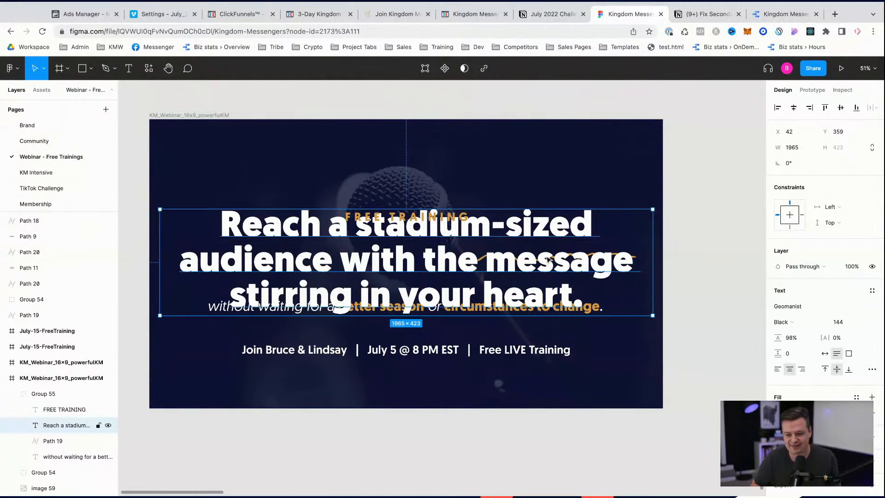
- Set the font size of the whole new headline in the duplicated frame to 114
{"action": "key", "text": "Return"}
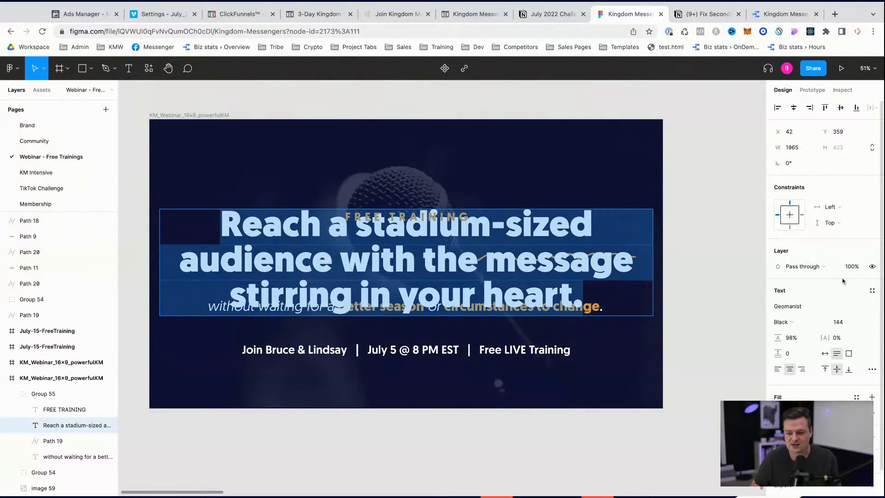
{"action": "left_click", "coordinate": [839, 323]}
{"action": "type", "text": "114"}
{"action": "key", "text": "Return"}
{"action": "key", "text": "Escape"}
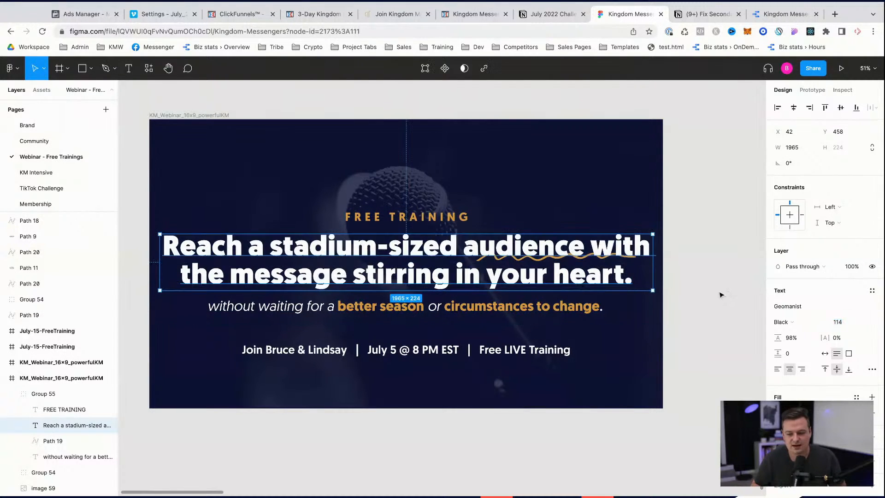
- Delete the microphone background picture, image 59, from the duplicated frame
{"action": "scroll", "coordinate": [603, 262], "scroll_direction": "up", "scroll_amount": 3}
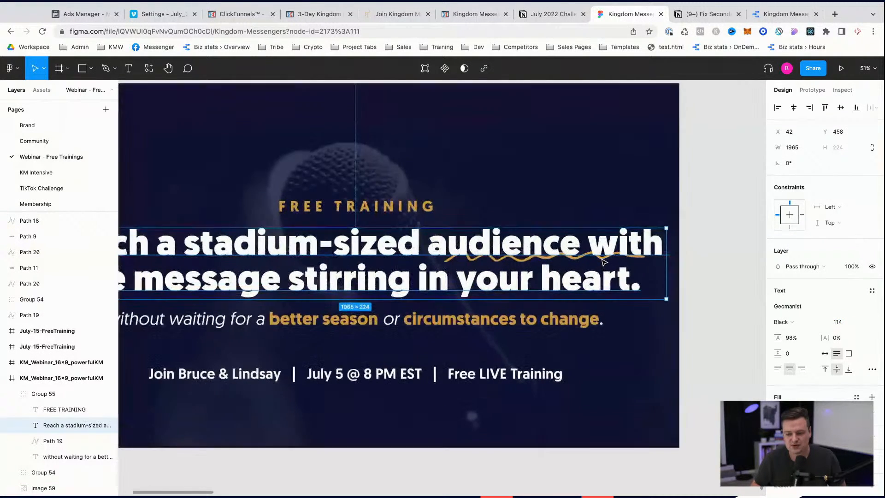
{"action": "left_click", "coordinate": [623, 241]}
{"action": "left_click_drag", "start_coordinate": [623, 242], "coordinate": [623, 246]}
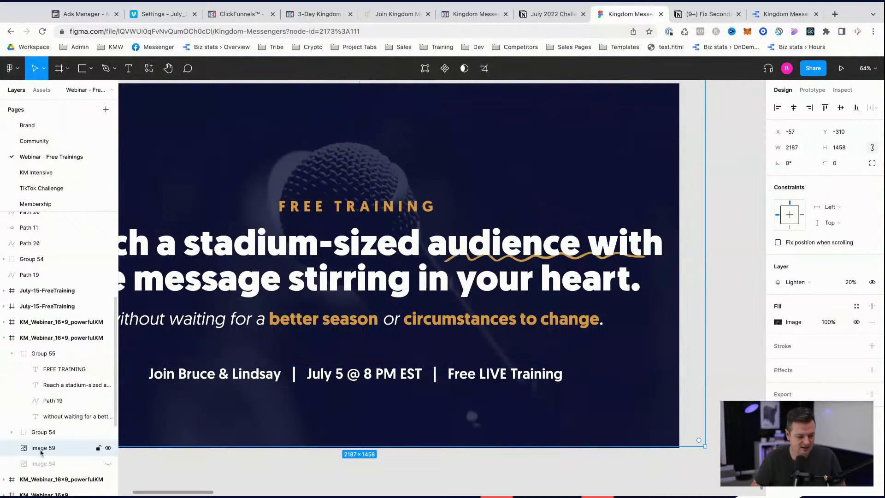
{"action": "key", "text": "Delete"}
{"action": "scroll", "coordinate": [458, 245], "scroll_direction": "down", "scroll_amount": 5}
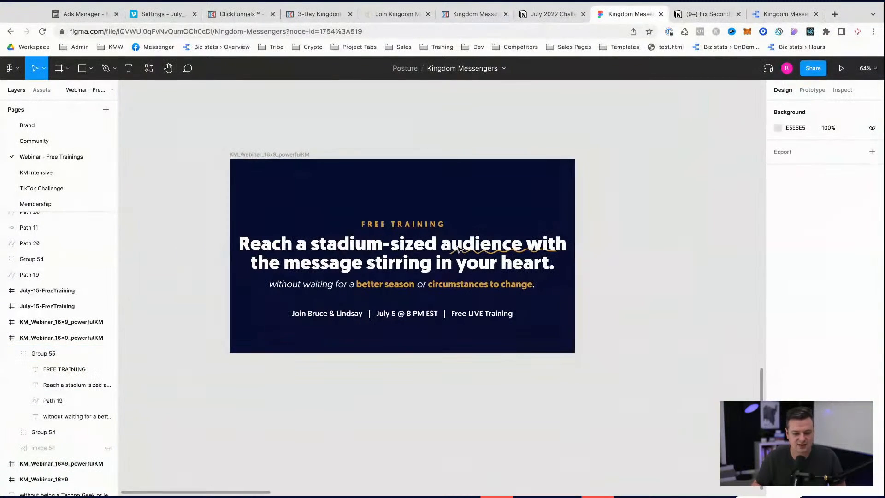
- Replace the "FREE TRAINING" line above the headline in the duplicated frame with "KINGDOM MESSENGER 3-DAY CHALLENGE"
{"action": "double_click", "coordinate": [420, 227]}
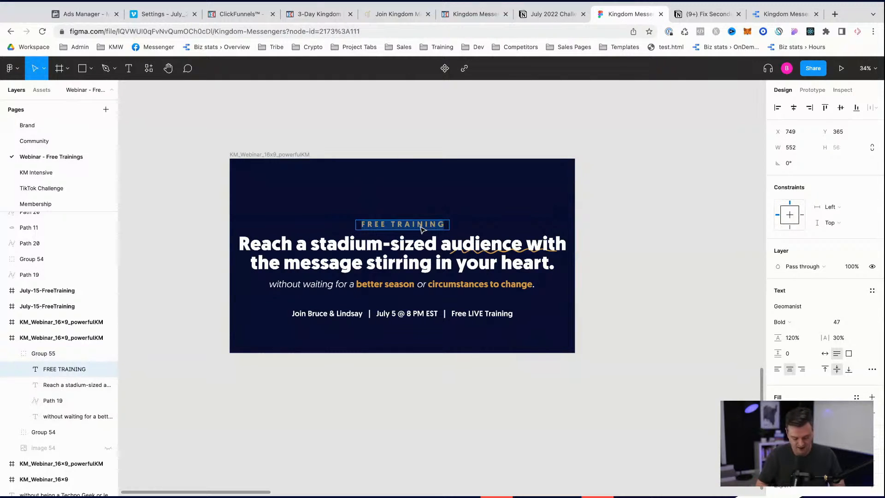
{"action": "key", "text": "Return"}
{"action": "type", "text": "Kingdom M"}
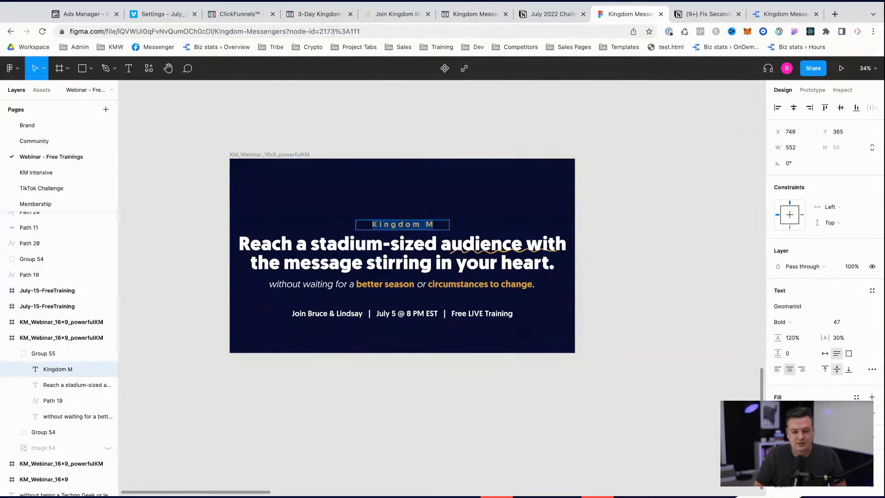
{"action": "key", "text": "BackSpace"}
{"action": "key", "text": "BackSpace"}
{"action": "key", "text": "BackSpace"}
{"action": "key", "text": "BackSpace"}
{"action": "key", "text": "BackSpace"}
{"action": "key", "text": "BackSpace"}
{"action": "key", "text": "BackSpace"}
{"action": "key", "text": "BackSpace"}
{"action": "key", "text": "BackSpace"}
{"action": "type", "text": "KINGDOM M"}
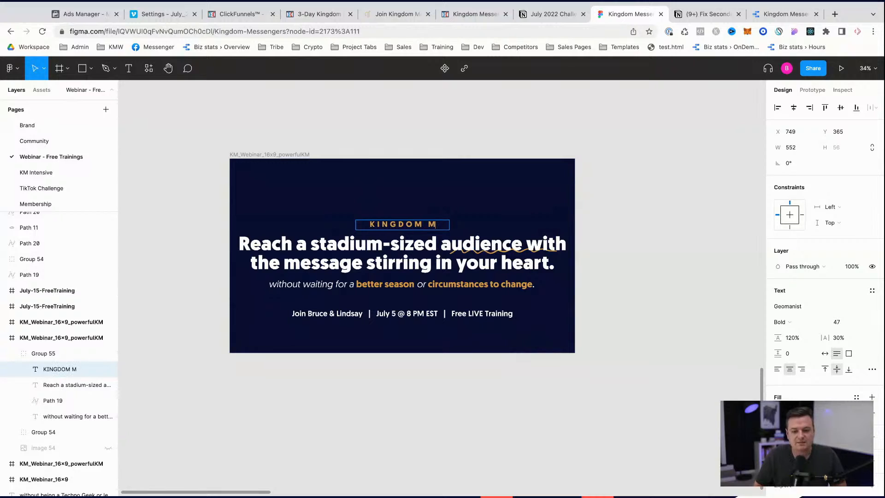
{"action": "type", "text": "ESSENGER 3-DA"}
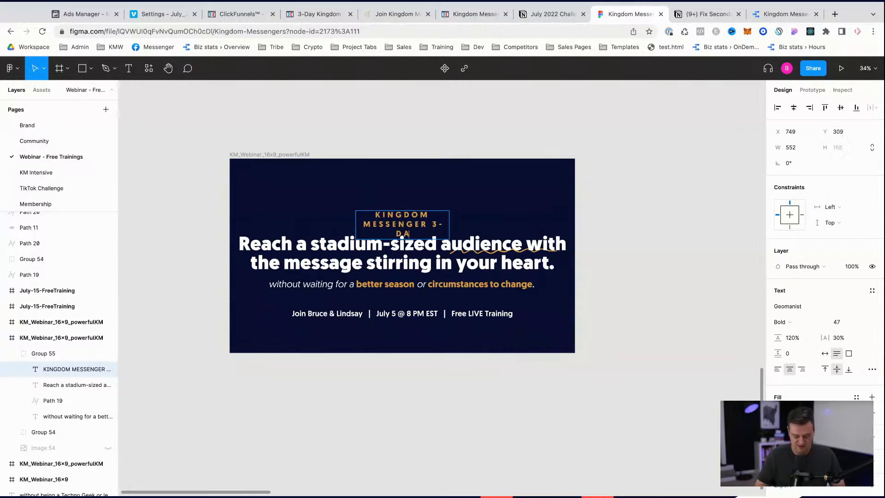
{"action": "type", "text": "Y CHALLENGE"}
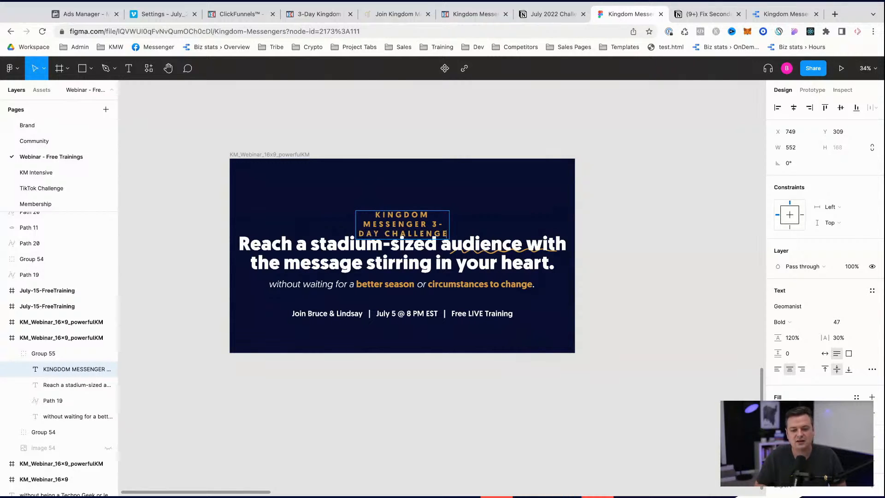
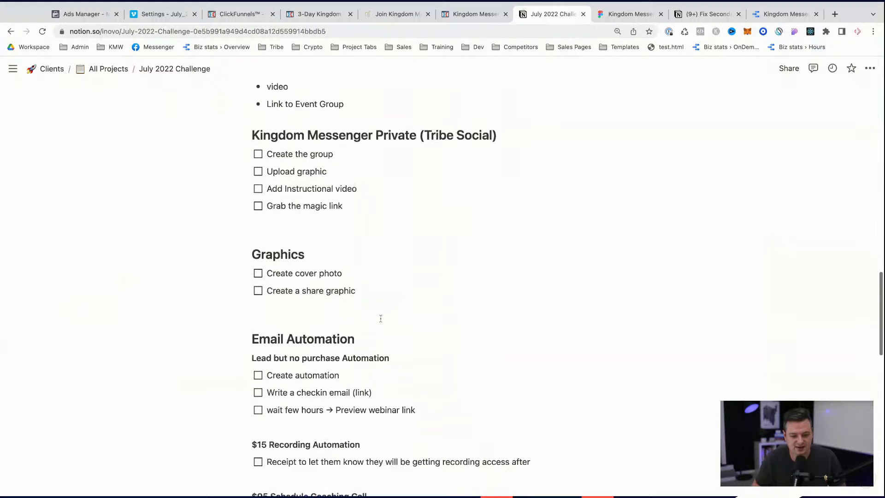
- Mark "Create a share graphic" as done in the July 2022 Challenge checklist and go back to the ClickFunnels opt-in page editor
{"action": "left_click", "coordinate": [259, 292]}
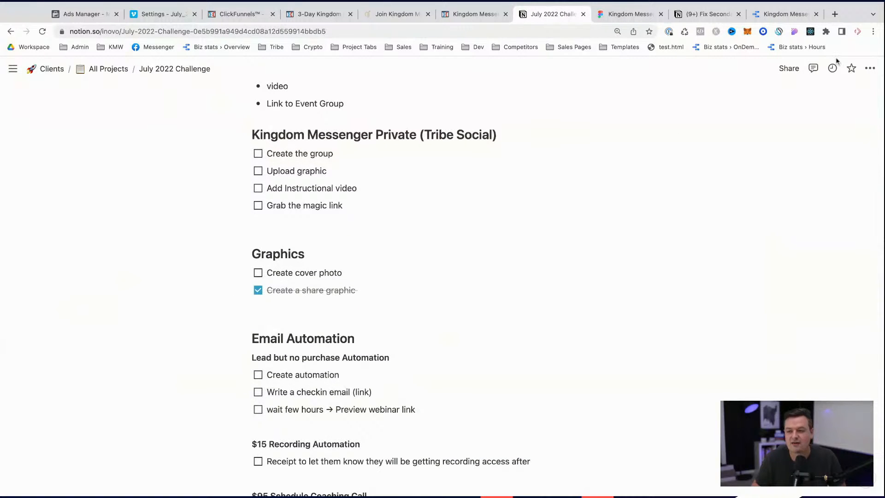
{"action": "left_click", "coordinate": [782, 17]}
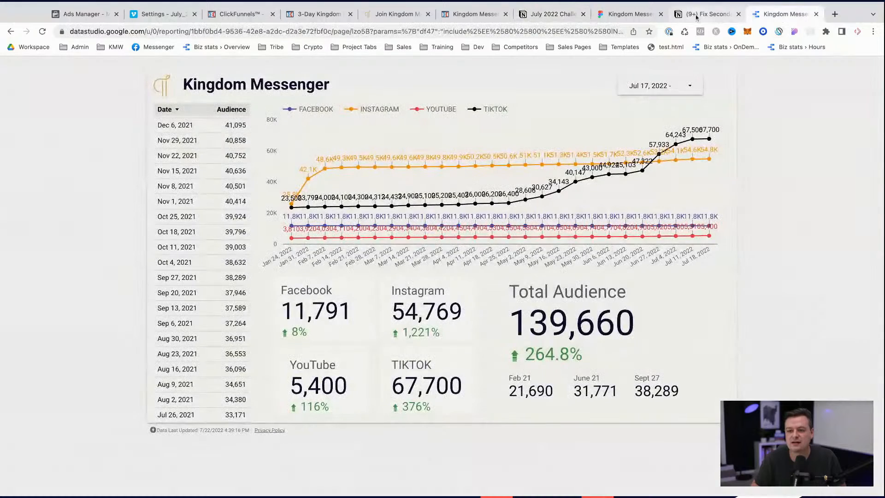
{"action": "left_click", "coordinate": [697, 18]}
{"action": "left_click", "coordinate": [320, 15]}
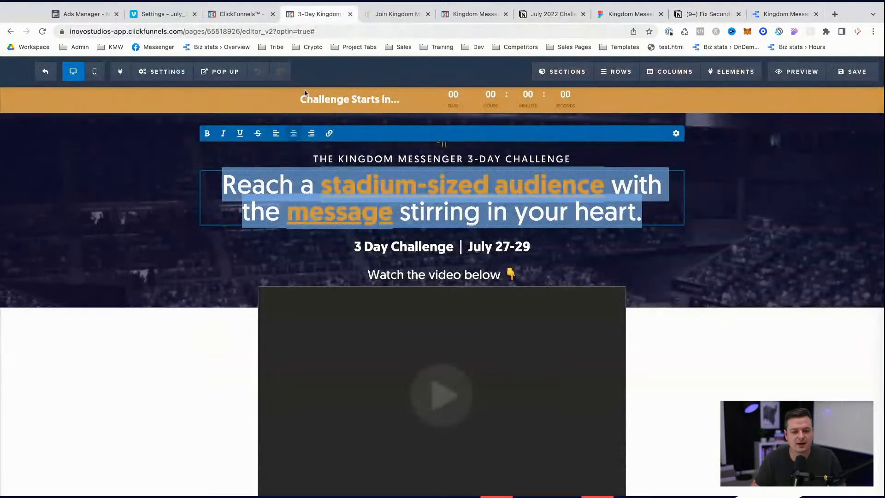
{"action": "mouse_move", "coordinate": [150, 75]}
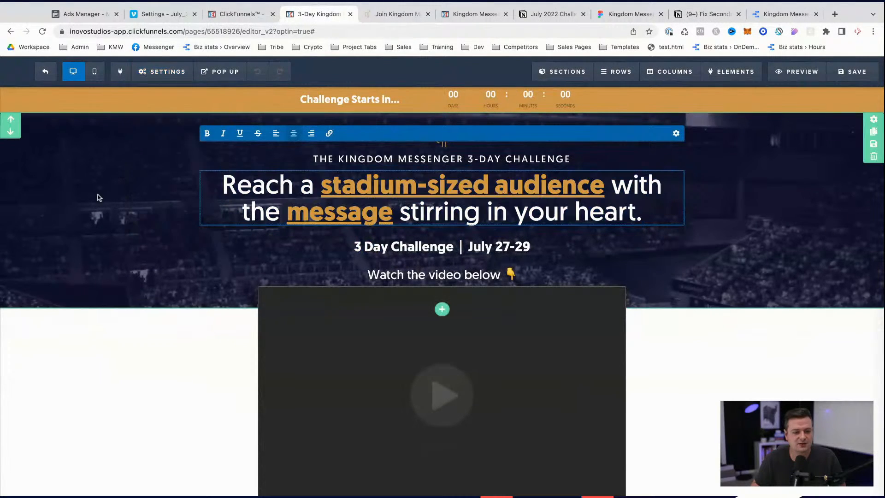
- Export the KMC-July2022-Share-GFX frame from the Figma file as a JPEG
{"action": "left_click", "coordinate": [614, 17]}
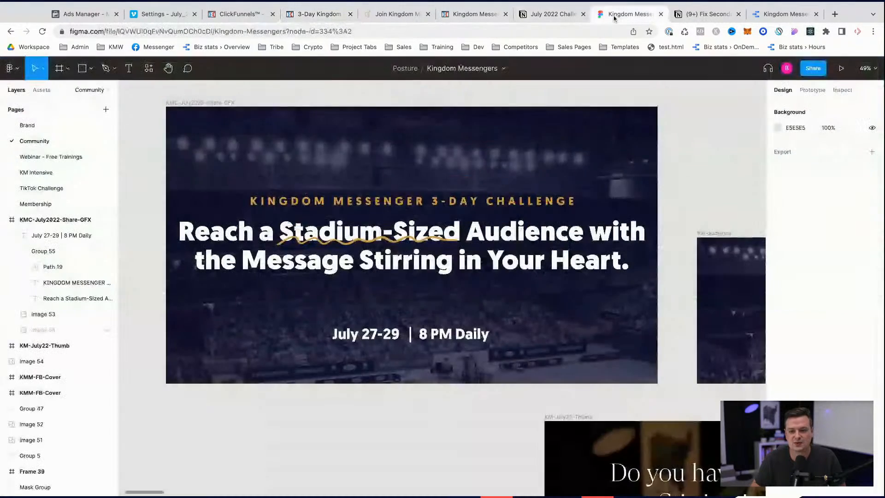
{"action": "left_click", "coordinate": [227, 103]}
{"action": "scroll", "coordinate": [822, 433], "scroll_direction": "down", "scroll_amount": 2}
{"action": "left_click", "coordinate": [822, 439]}
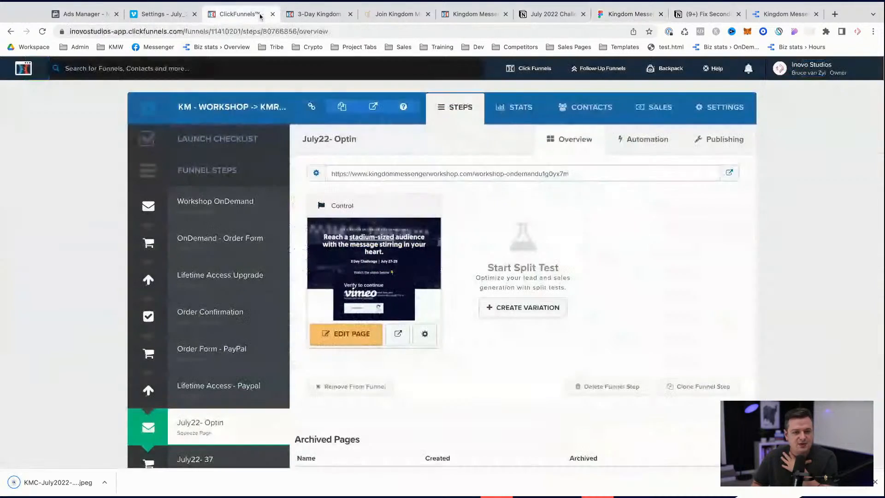
- Open the image library for the social image in the ClickFunnels opt-in page's SEO meta data
{"action": "left_click", "coordinate": [240, 14]}
{"action": "left_click", "coordinate": [335, 15]}
{"action": "mouse_move", "coordinate": [183, 73]}
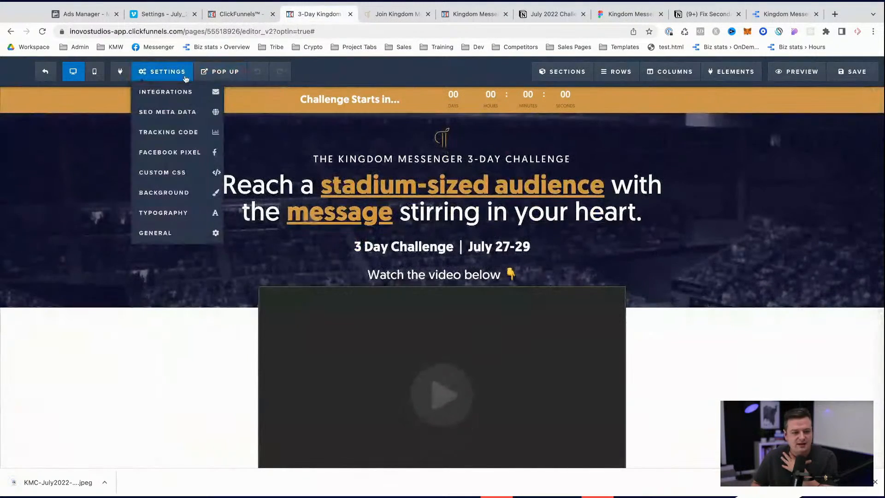
{"action": "left_click", "coordinate": [180, 112]}
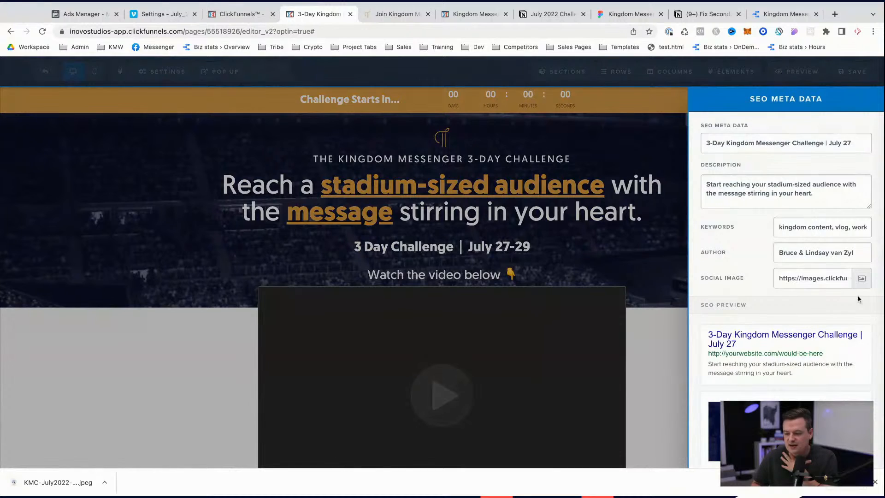
{"action": "scroll", "coordinate": [862, 279], "scroll_direction": "down", "scroll_amount": 2}
{"action": "scroll", "coordinate": [860, 258], "scroll_direction": "up", "scroll_amount": 1}
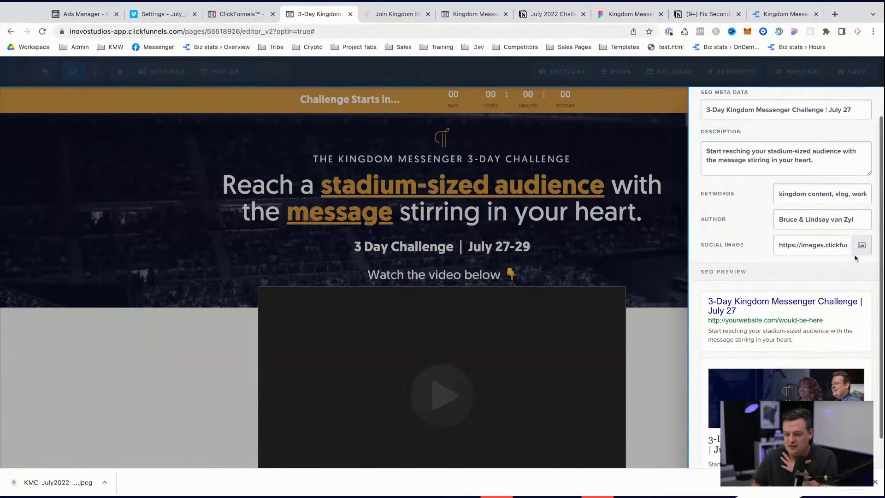
{"action": "left_click", "coordinate": [860, 247]}
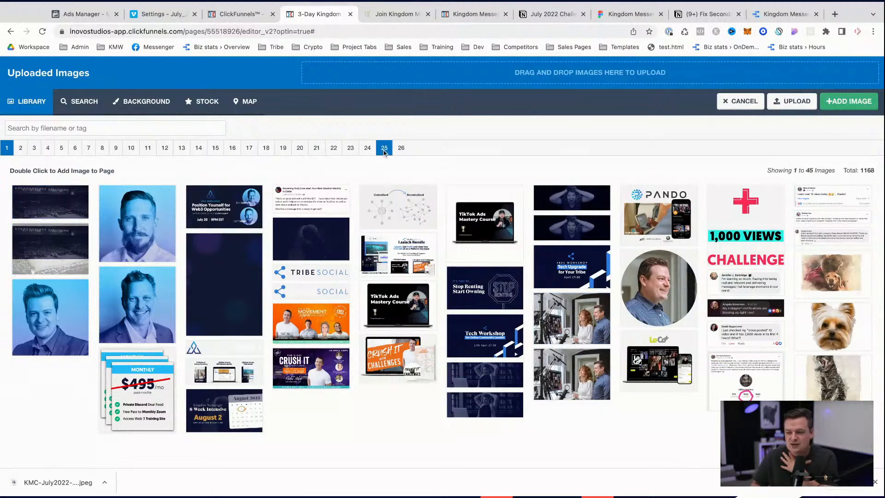
- Upload the exported KMC-July2022 share graphic, set it as the page's social image, and save the page
{"action": "left_click", "coordinate": [804, 106]}
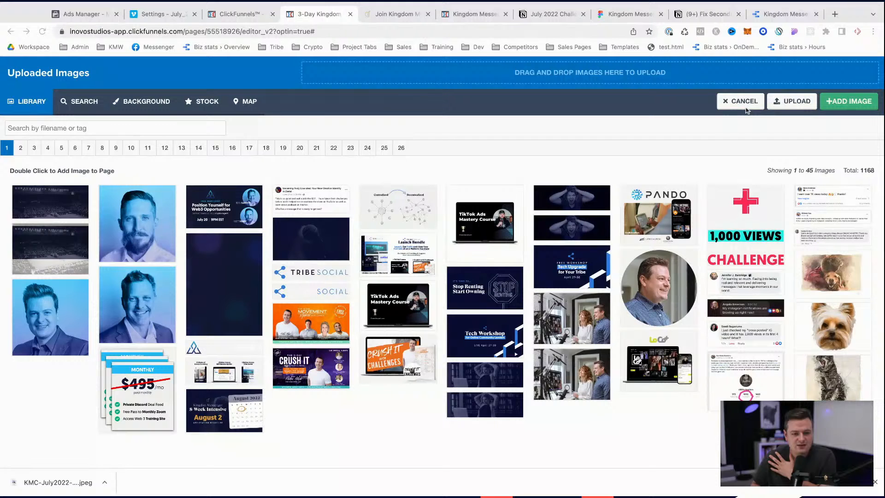
{"action": "key", "text": "Return"}
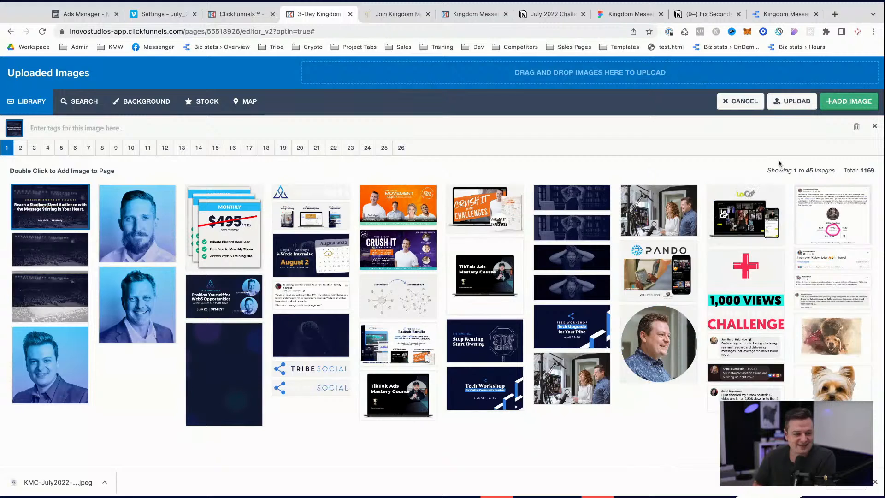
{"action": "left_click", "coordinate": [848, 101]}
{"action": "scroll", "coordinate": [748, 369], "scroll_direction": "down", "scroll_amount": 1}
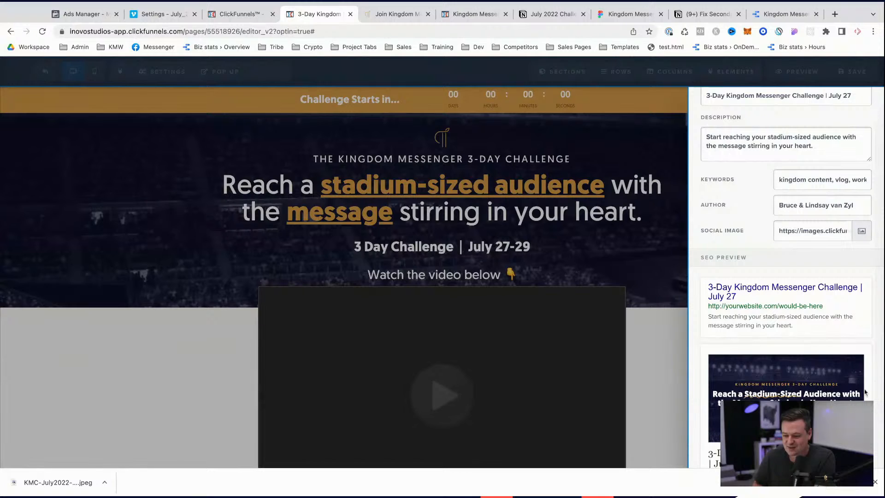
{"action": "scroll", "coordinate": [745, 377], "scroll_direction": "down", "scroll_amount": 2}
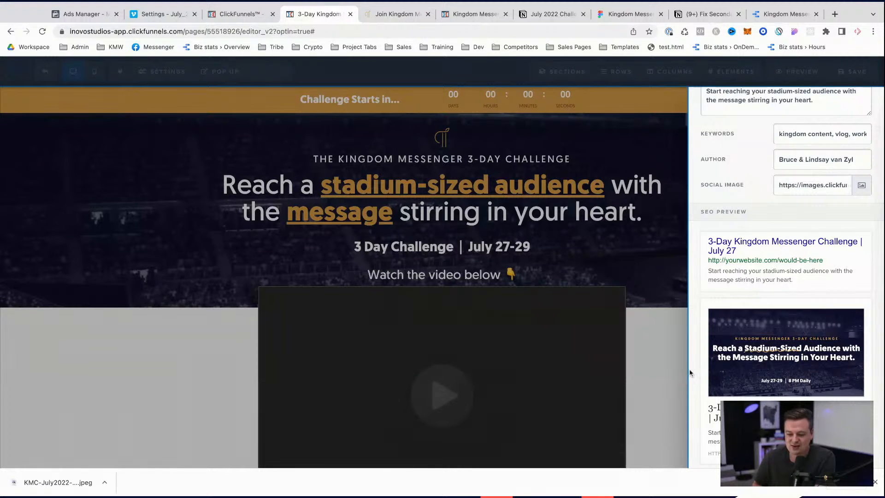
{"action": "left_click", "coordinate": [631, 361]}
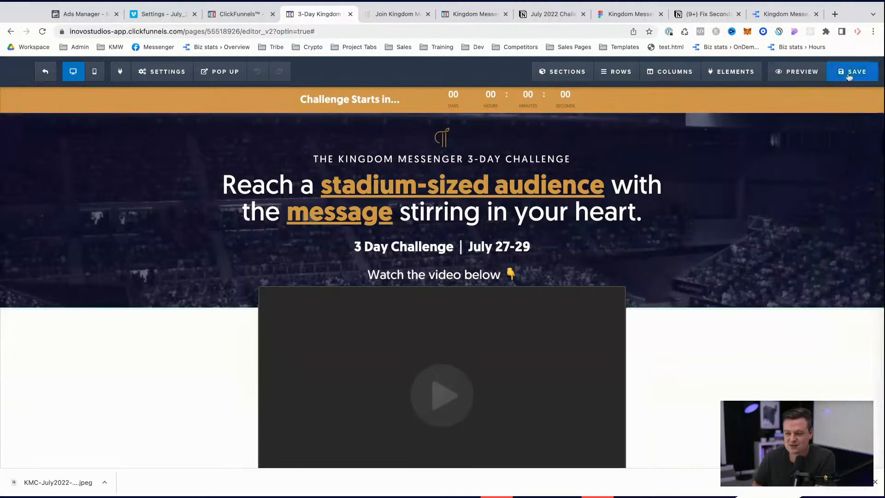
{"action": "left_click", "coordinate": [852, 70]}
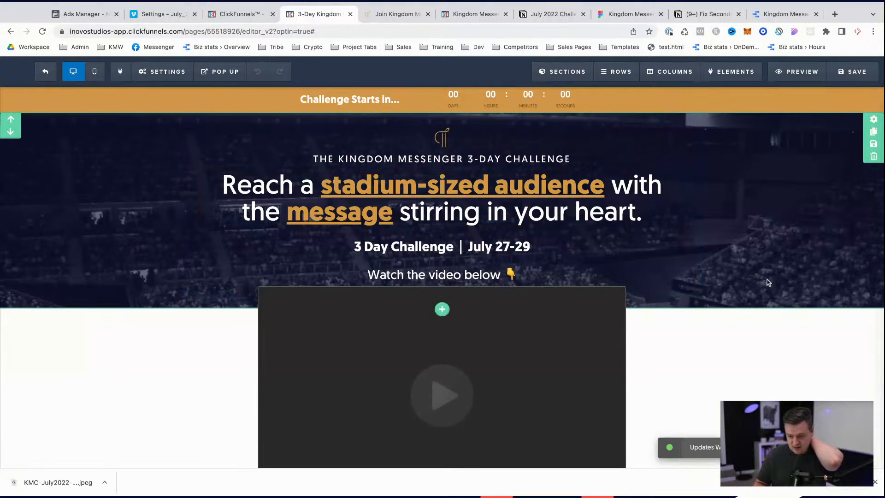
- Switch to Figma and duplicate the KMC-July2022-Share-GFX frame into the empty area beside the original
{"action": "left_click", "coordinate": [534, 14]}
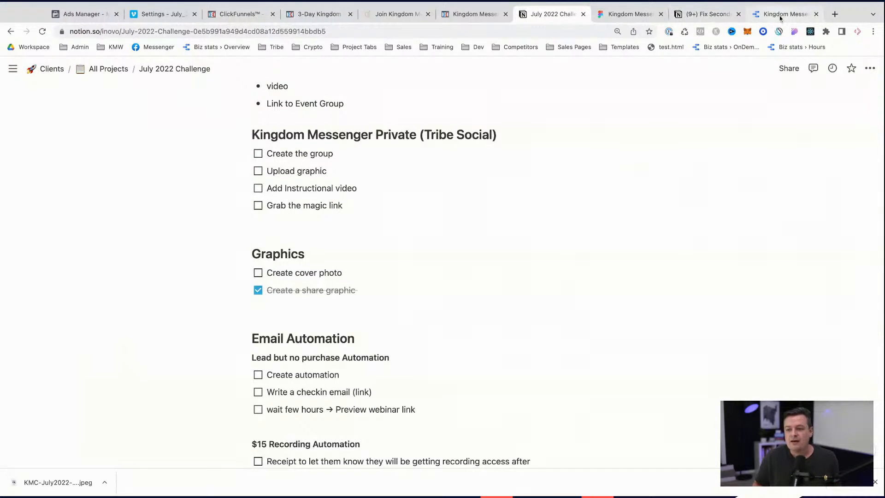
{"action": "left_click", "coordinate": [638, 15]}
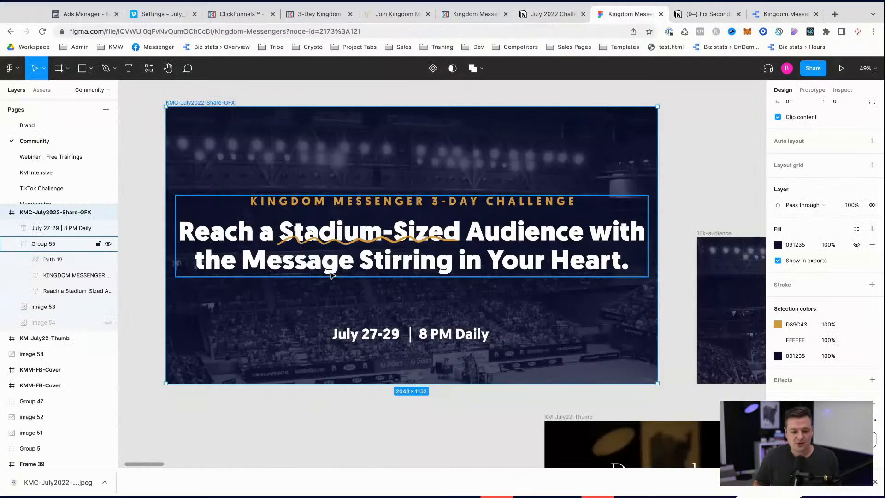
{"action": "scroll", "coordinate": [330, 277], "scroll_direction": "down", "scroll_amount": 5}
{"action": "scroll", "coordinate": [323, 281], "scroll_direction": "left", "scroll_amount": 4}
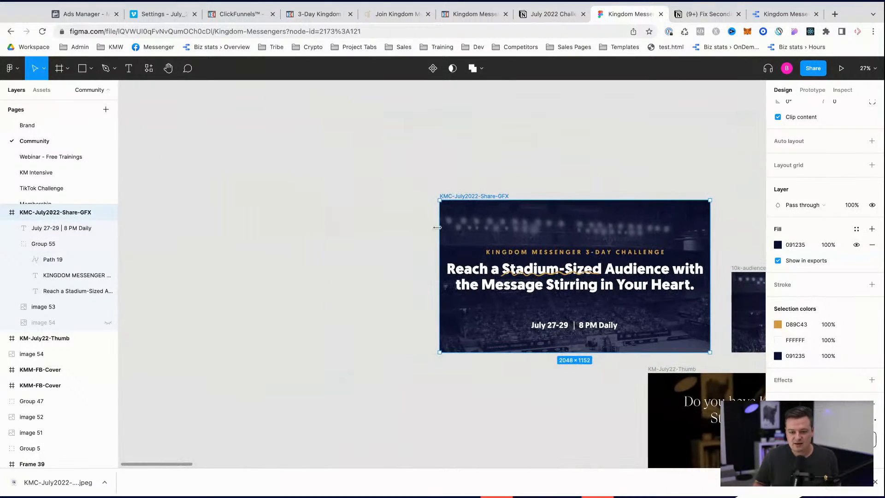
{"action": "left_click_drag", "start_coordinate": [471, 199], "coordinate": [175, 199]}
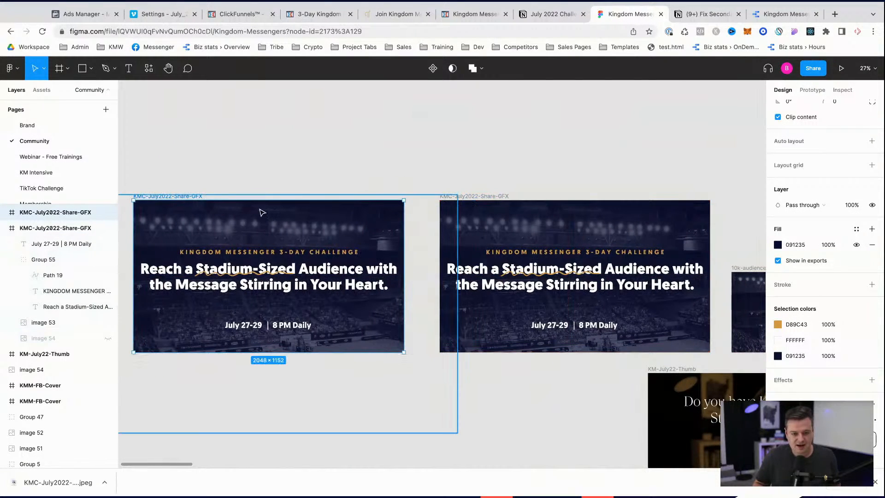
- Rename the duplicated frame KMC-July2022-CoverPhoto and reduce its height to about 1006 px
{"action": "double_click", "coordinate": [177, 198]}
{"action": "double_click", "coordinate": [178, 196]}
{"action": "type", "text": "CoverP"}
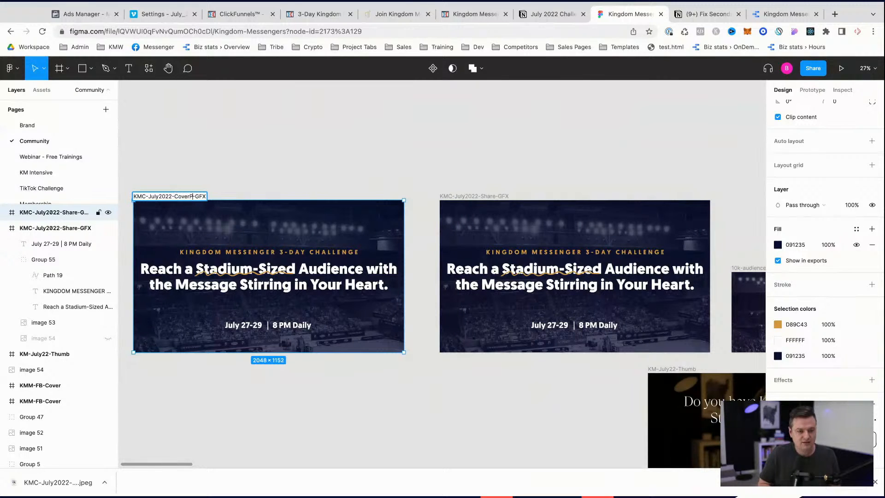
{"action": "type", "text": "hoto"}
{"action": "key", "text": "Delete"}
{"action": "key", "text": "Delete"}
{"action": "key", "text": "Delete"}
{"action": "key", "text": "Delete"}
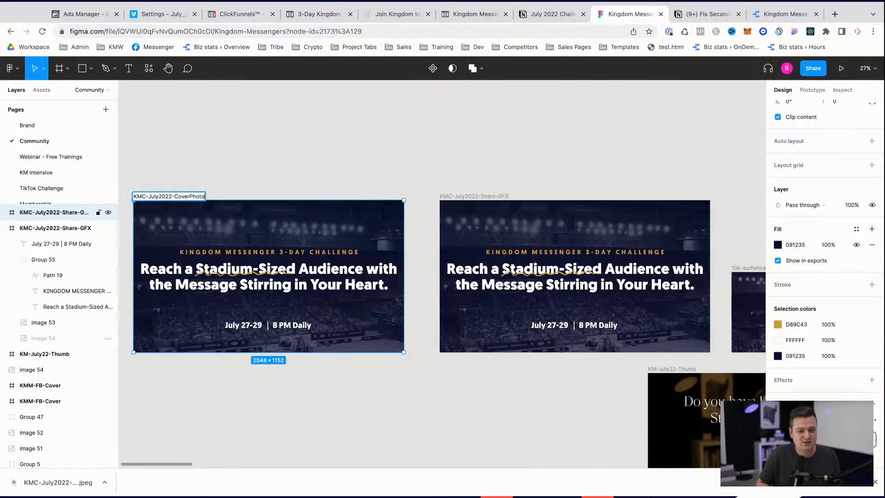
{"action": "left_click", "coordinate": [205, 175]}
{"action": "left_click", "coordinate": [170, 196]}
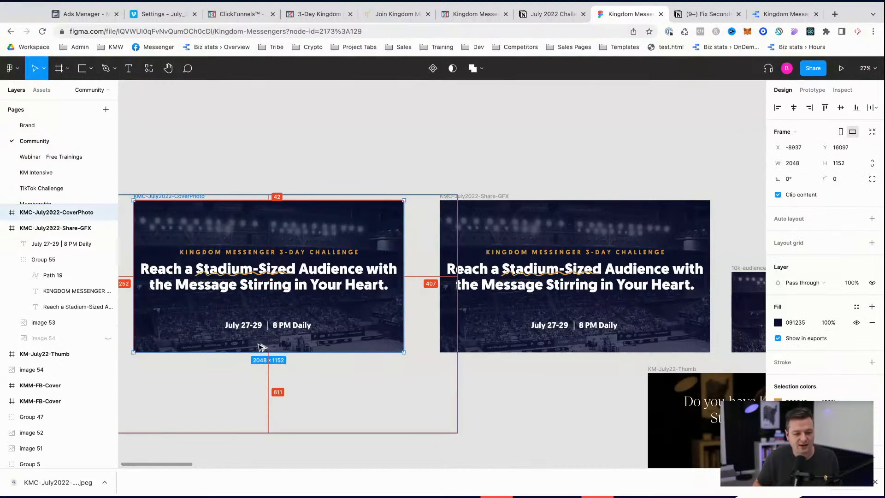
{"action": "left_click_drag", "start_coordinate": [259, 351], "coordinate": [260, 343]}
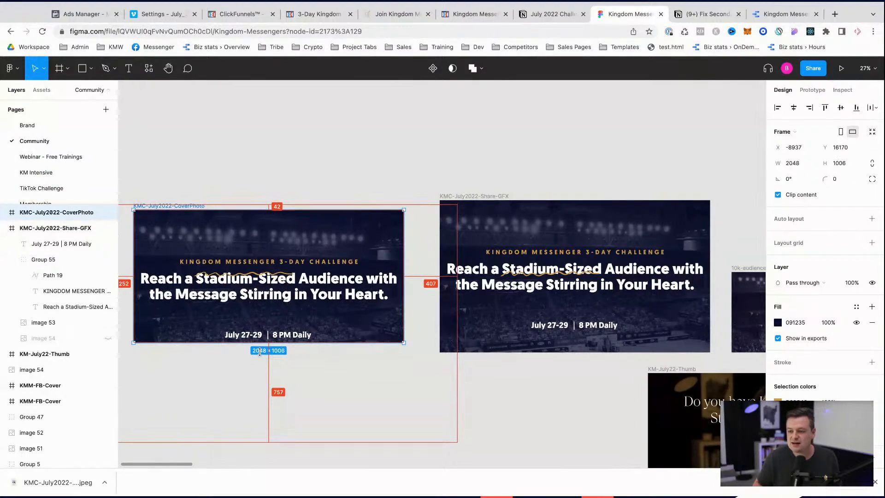
- Find the existing KMW-Sept2021 cover frame among the community graphics and check its height
{"action": "scroll", "coordinate": [245, 344], "scroll_direction": "down", "scroll_amount": 2}
{"action": "scroll", "coordinate": [246, 345], "scroll_direction": "down", "scroll_amount": 10}
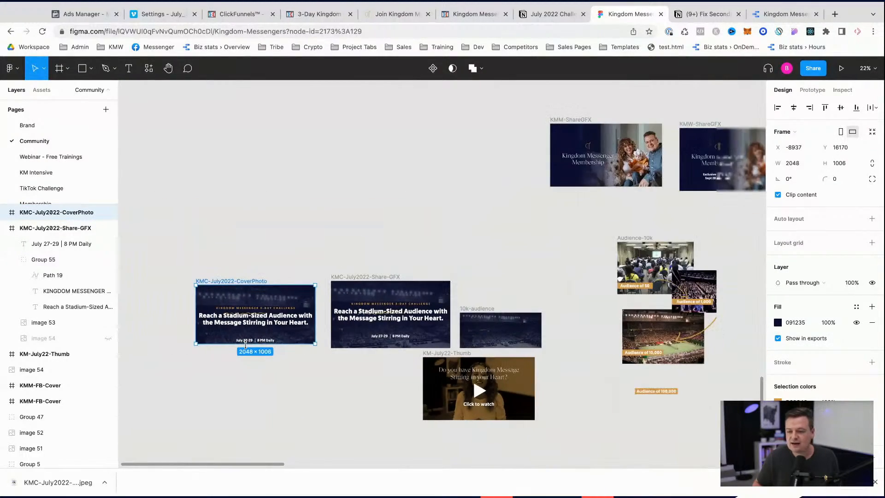
{"action": "scroll", "coordinate": [245, 344], "scroll_direction": "down", "scroll_amount": 6}
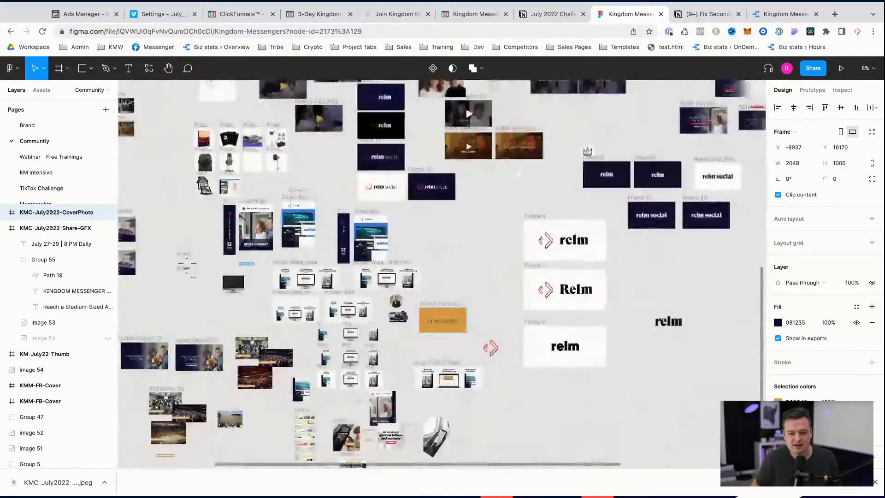
{"action": "scroll", "coordinate": [545, 146], "scroll_direction": "up", "scroll_amount": 10}
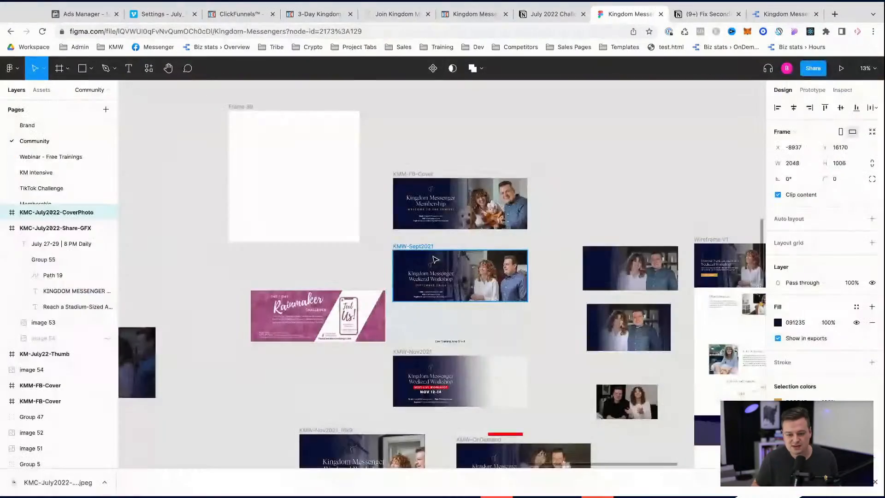
{"action": "left_click", "coordinate": [422, 249]}
{"action": "left_click", "coordinate": [838, 163]}
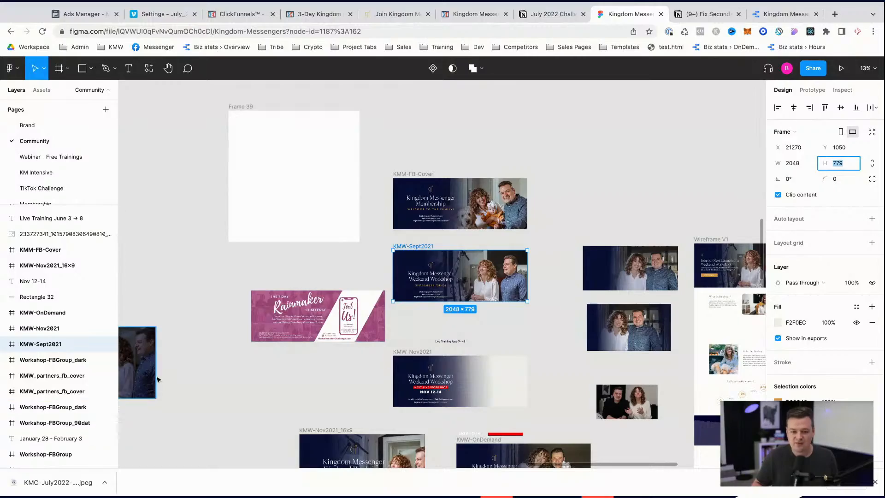
- Shorten the KMC-July2022-CoverPhoto frame to about 992 px high and move its date text up to Y 809
{"action": "scroll", "coordinate": [158, 379], "scroll_direction": "left", "scroll_amount": 10}
{"action": "scroll", "coordinate": [158, 380], "scroll_direction": "down", "scroll_amount": 10}
{"action": "scroll", "coordinate": [158, 379], "scroll_direction": "left", "scroll_amount": 10}
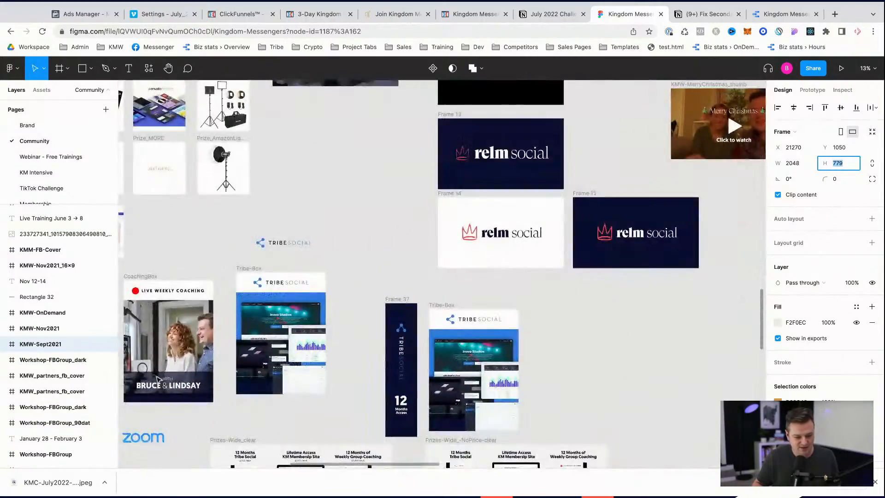
{"action": "scroll", "coordinate": [223, 373], "scroll_direction": "down", "scroll_amount": 10}
{"action": "scroll", "coordinate": [223, 374], "scroll_direction": "left", "scroll_amount": 10}
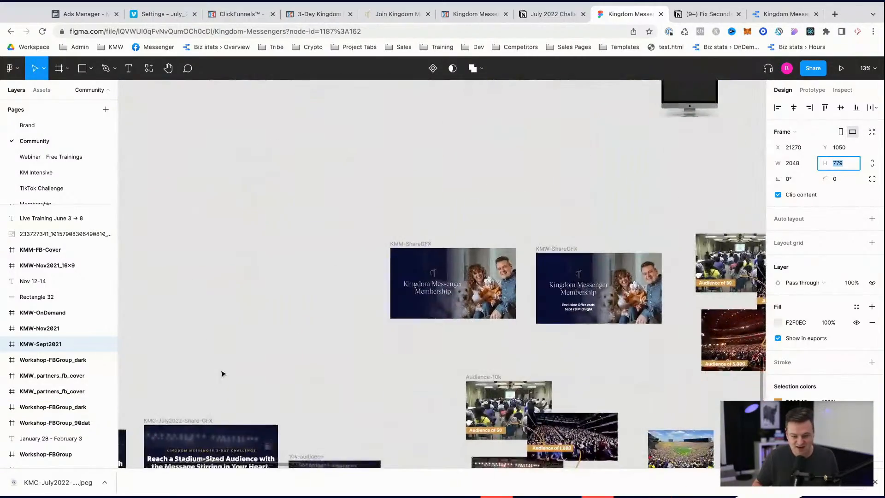
{"action": "scroll", "coordinate": [223, 373], "scroll_direction": "left", "scroll_amount": 5}
{"action": "scroll", "coordinate": [323, 285], "scroll_direction": "up", "scroll_amount": 5}
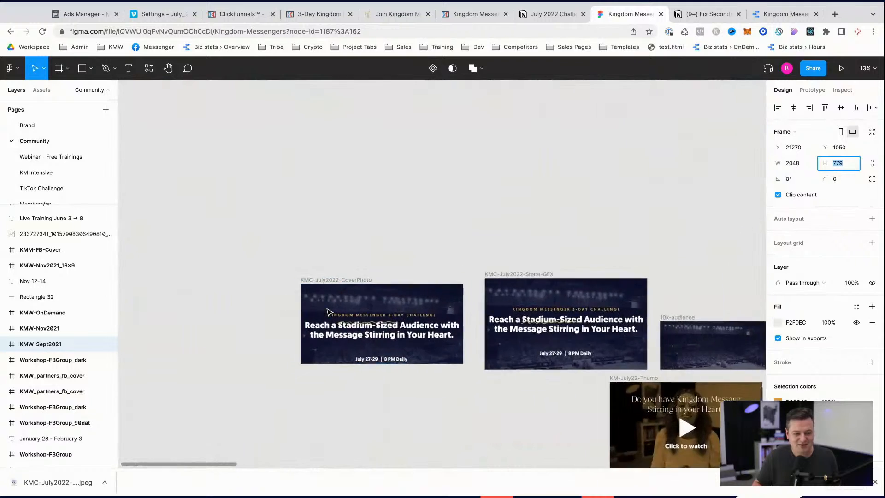
{"action": "left_click", "coordinate": [335, 275]}
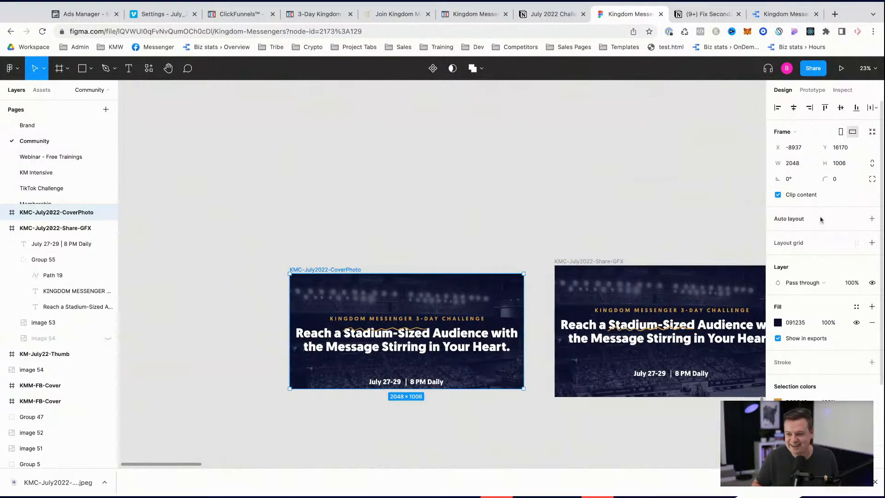
{"action": "left_click_drag", "start_coordinate": [437, 388], "coordinate": [437, 387]}
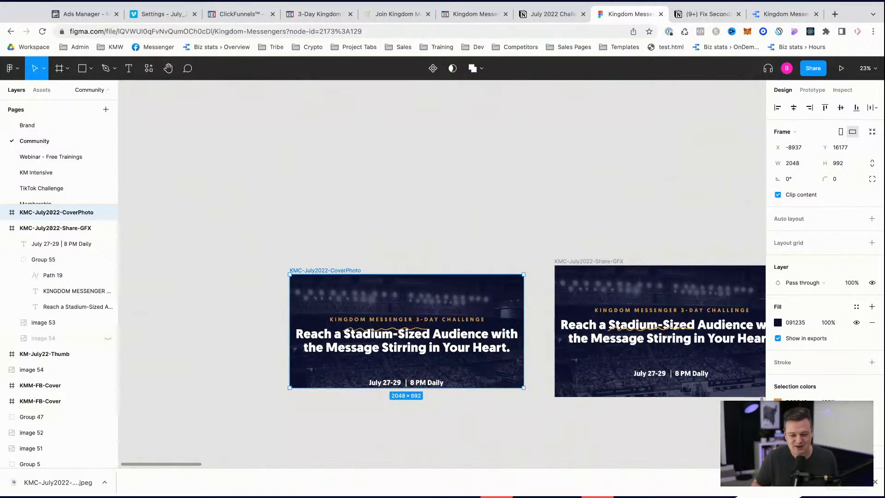
{"action": "left_click", "coordinate": [416, 383]}
{"action": "key", "text": "shift+Up"}
{"action": "key", "text": "shift+Up"}
{"action": "key", "text": "shift+Up"}
{"action": "key", "text": "shift+Up"}
{"action": "key", "text": "shift+Up"}
{"action": "key", "text": "shift+Up"}
{"action": "key", "text": "shift+Up"}
{"action": "key", "text": "shift+Up"}
{"action": "key", "text": "shift+Up"}
{"action": "key", "text": "shift+Up"}
{"action": "key", "text": "shift+Up"}
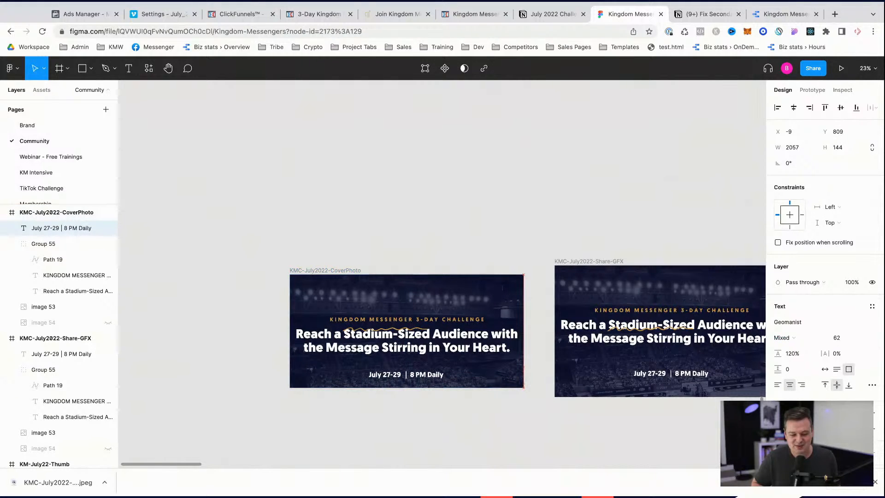
- Reduce the KMC-July2022-CoverPhoto frame's height to exactly 779 px
{"action": "left_click", "coordinate": [323, 271]}
{"action": "left_click_drag", "start_coordinate": [416, 388], "coordinate": [417, 363]}
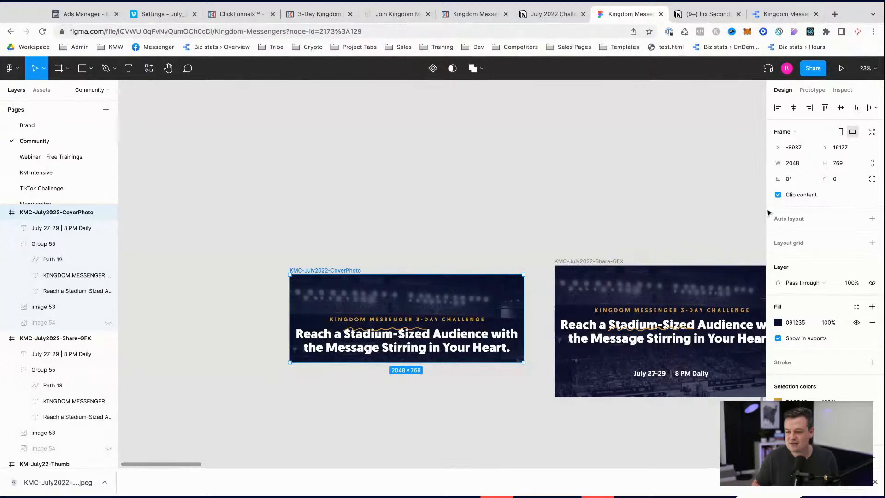
{"action": "left_click", "coordinate": [838, 164]}
{"action": "type", "text": "779"}
{"action": "key", "text": "Return"}
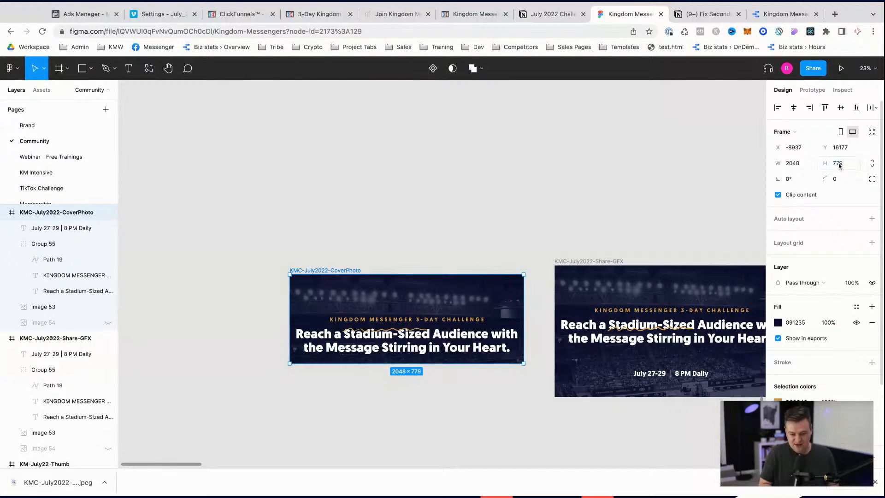
- Move the "July 27-29 | 8 PM Daily" text in the cover photo frame up to Y 609
{"action": "left_click_drag", "start_coordinate": [403, 403], "coordinate": [428, 345]}
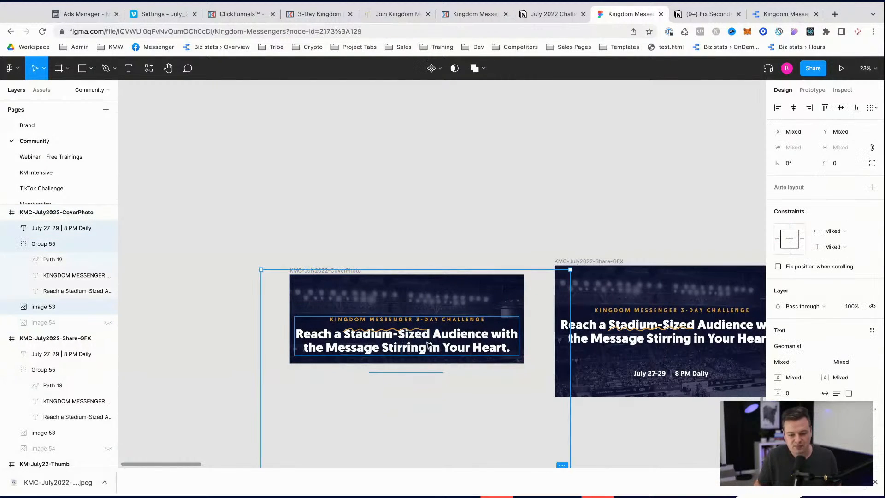
{"action": "left_click", "coordinate": [300, 399]}
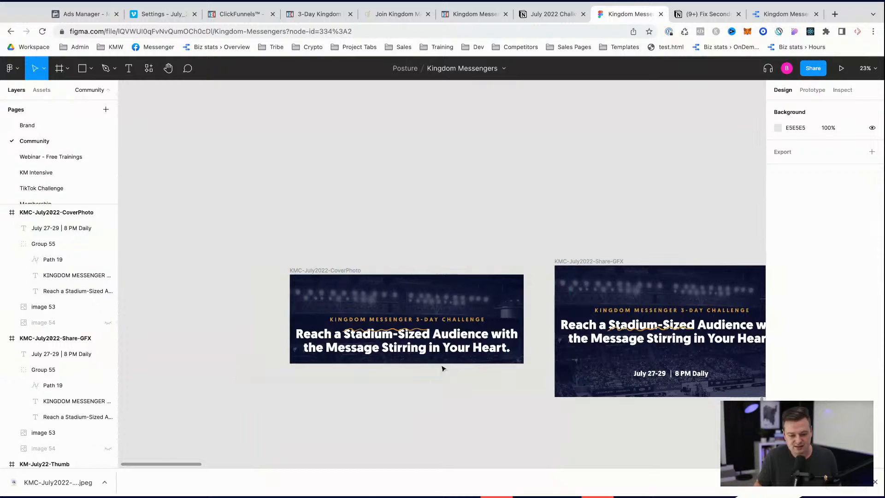
{"action": "left_click", "coordinate": [335, 271]}
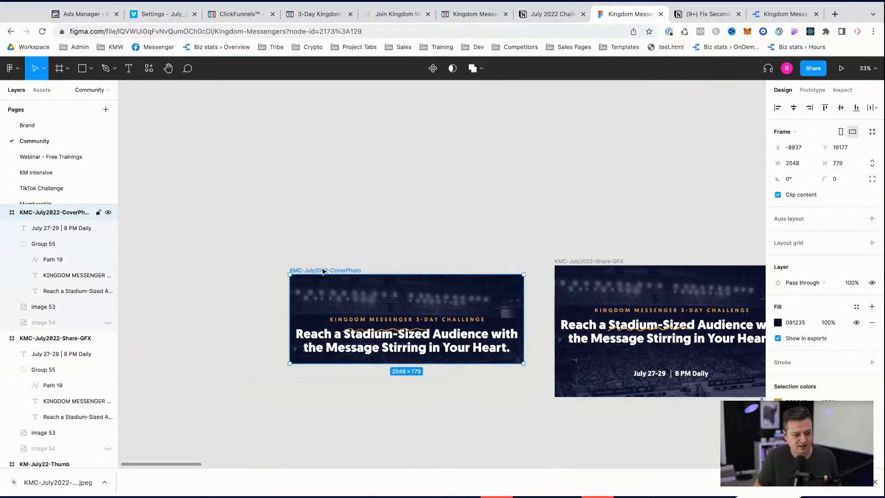
{"action": "left_click", "coordinate": [58, 227]}
{"action": "key", "text": "shift+Up"}
{"action": "key", "text": "shift+Up"}
{"action": "key", "text": "shift+Up"}
{"action": "key", "text": "shift+Up"}
{"action": "key", "text": "shift+Up"}
{"action": "key", "text": "shift+Up"}
{"action": "key", "text": "shift+Up"}
{"action": "key", "text": "shift+Up"}
{"action": "key", "text": "shift+Up"}
{"action": "key", "text": "shift+Up"}
{"action": "key", "text": "shift+Up"}
{"action": "key", "text": "shift+Up"}
{"action": "key", "text": "shift+Up"}
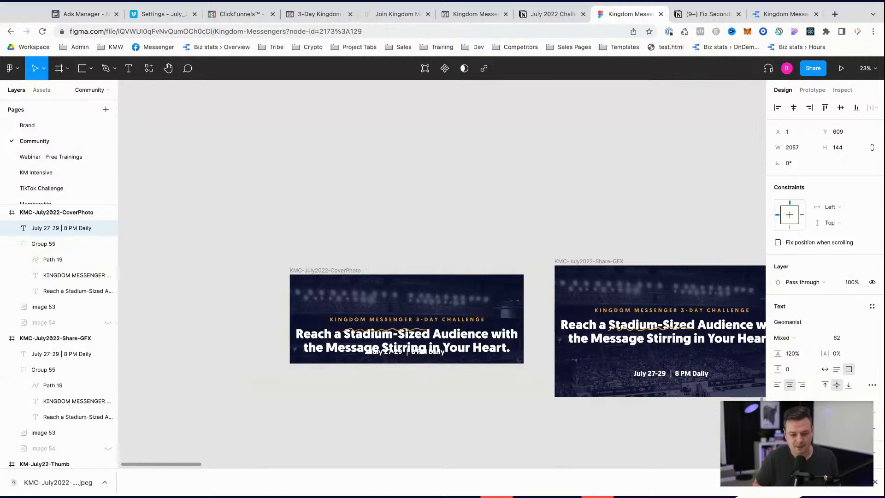
- Open kingdommessenger.tv in a new browser tab and examine the cover image shape of the OnDemand Launch Workshop group
{"action": "scroll", "coordinate": [326, 331], "scroll_direction": "up", "scroll_amount": 5}
{"action": "left_click", "coordinate": [364, 341]}
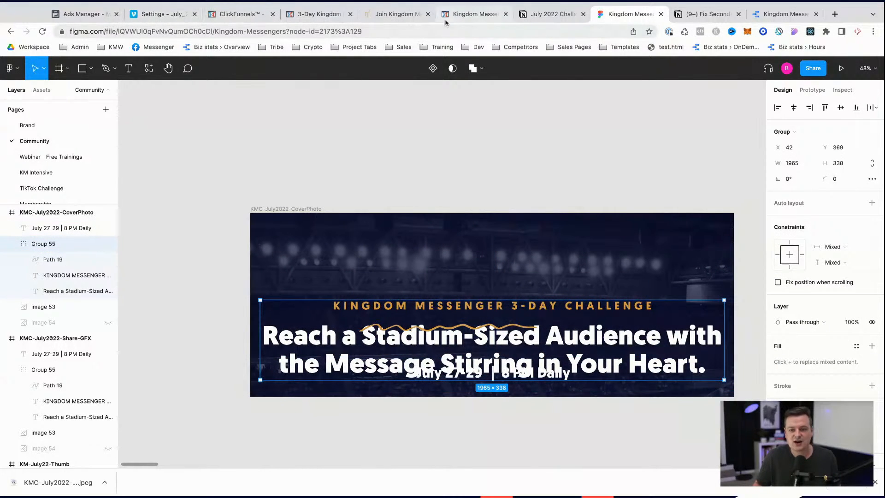
{"action": "key", "text": "ctrl+t"}
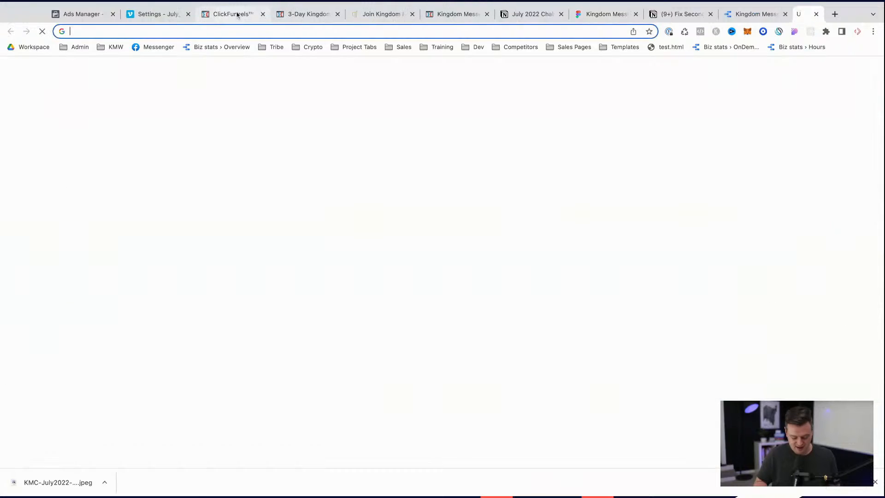
{"action": "type", "text": "kingdommessenger.tv"}
{"action": "key", "text": "Return"}
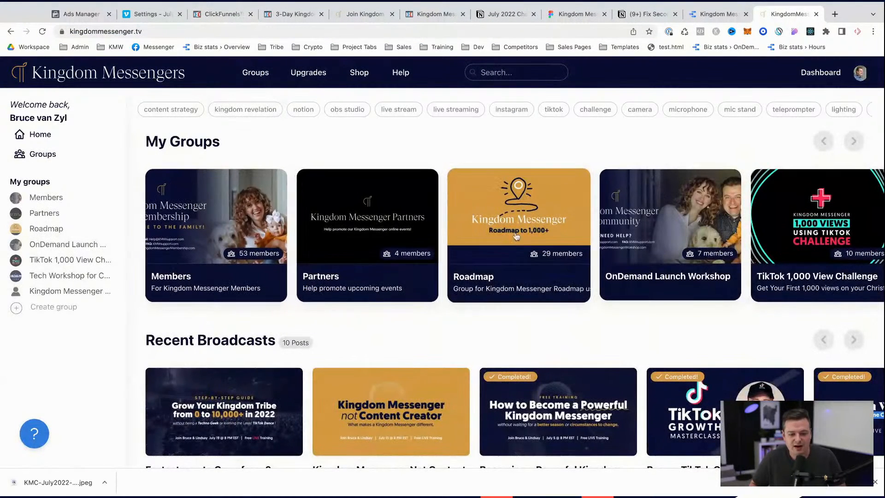
{"action": "left_click", "coordinate": [667, 240]}
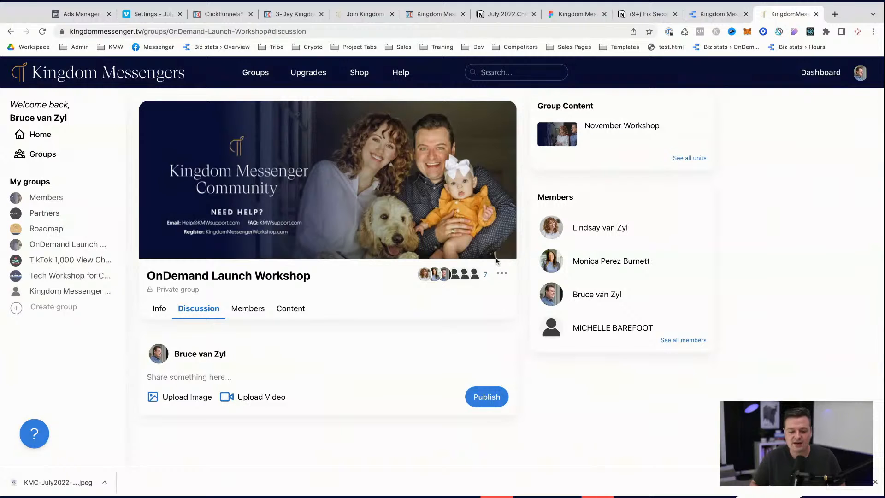
- Return to Figma and increase the KMC-July2022-CoverPhoto frame's height to about 868 px
{"action": "left_click", "coordinate": [576, 14]}
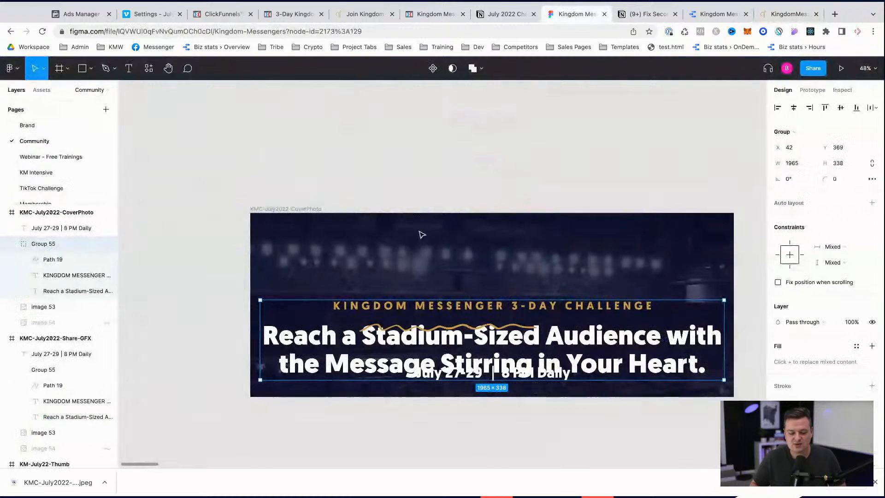
{"action": "left_click", "coordinate": [295, 210]}
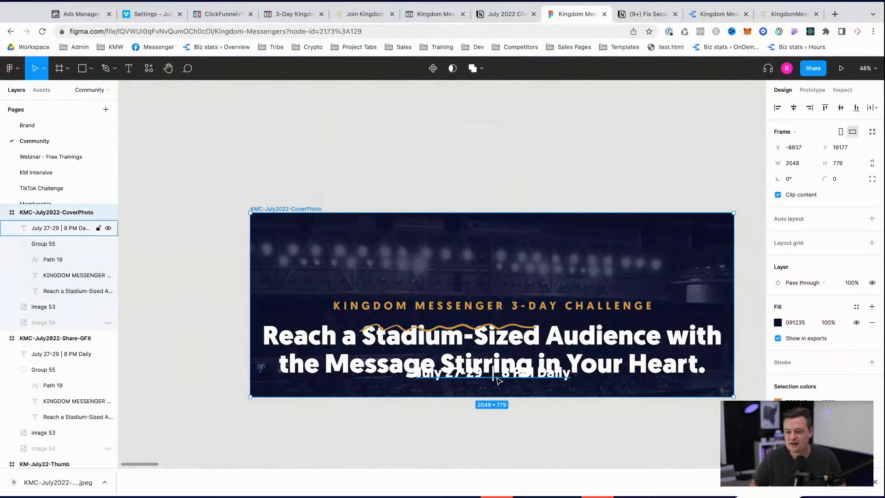
{"action": "left_click_drag", "start_coordinate": [491, 397], "coordinate": [491, 416]}
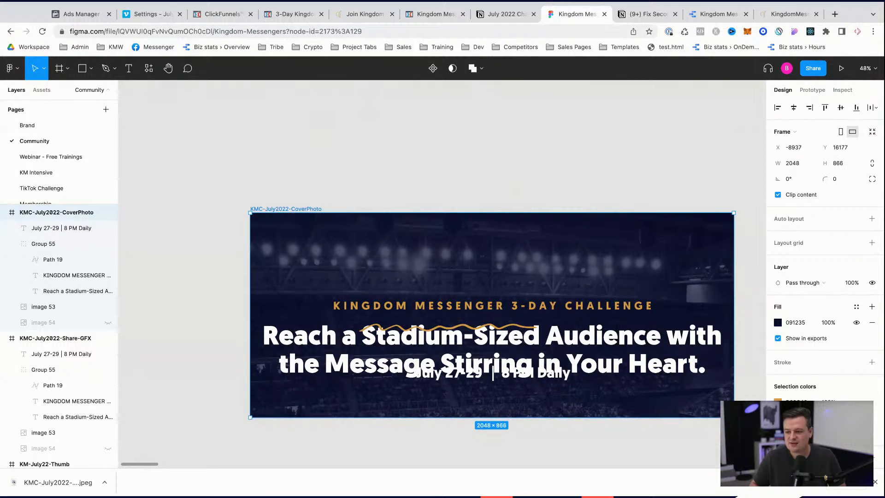
- Move the headline group in the cover photo frame up to leave a clear gap above the date text
{"action": "left_click", "coordinate": [520, 310]}
{"action": "key", "text": "shift+Up"}
{"action": "key", "text": "shift+Up"}
{"action": "key", "text": "shift+Up"}
{"action": "key", "text": "shift+Up"}
{"action": "key", "text": "shift+Up"}
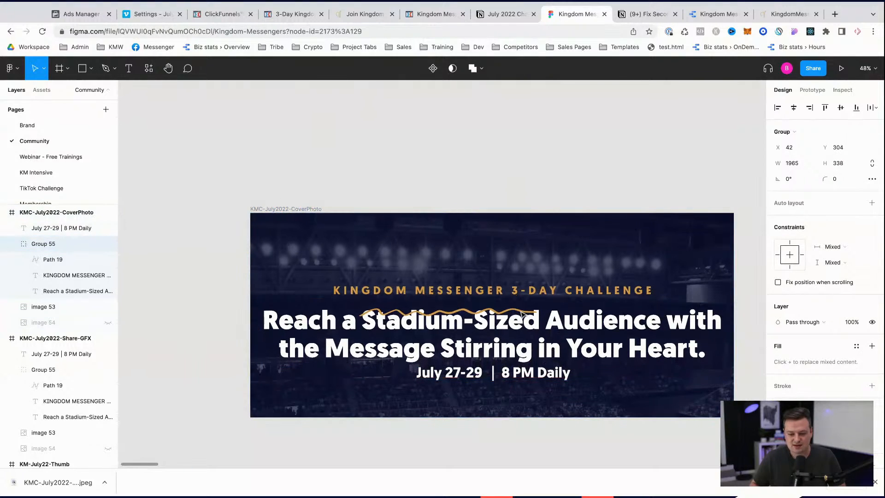
{"action": "key", "text": "shift+Up"}
{"action": "key", "text": "shift+Up"}
{"action": "key", "text": "shift+Up"}
{"action": "key", "text": "Escape"}
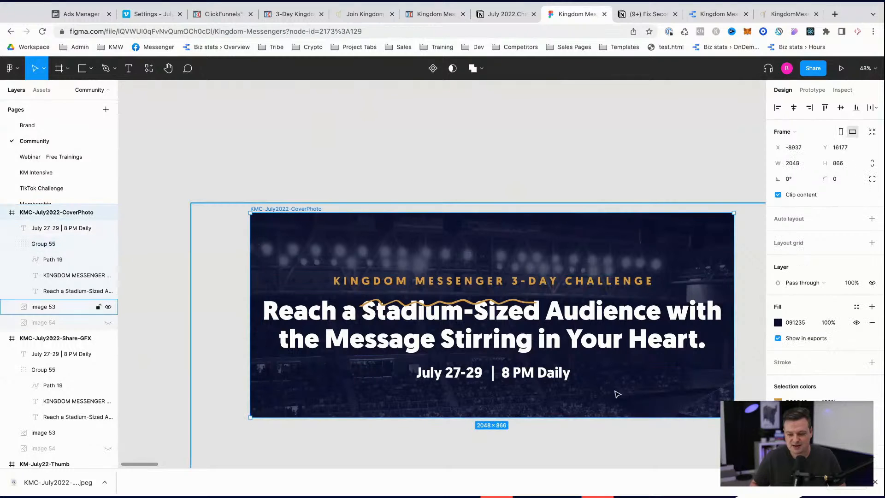
- Shift the stadium background image of the cover photo upward and scale it down to about 2341 × 1561 px
{"action": "scroll", "coordinate": [595, 406], "scroll_direction": "down", "scroll_amount": 1}
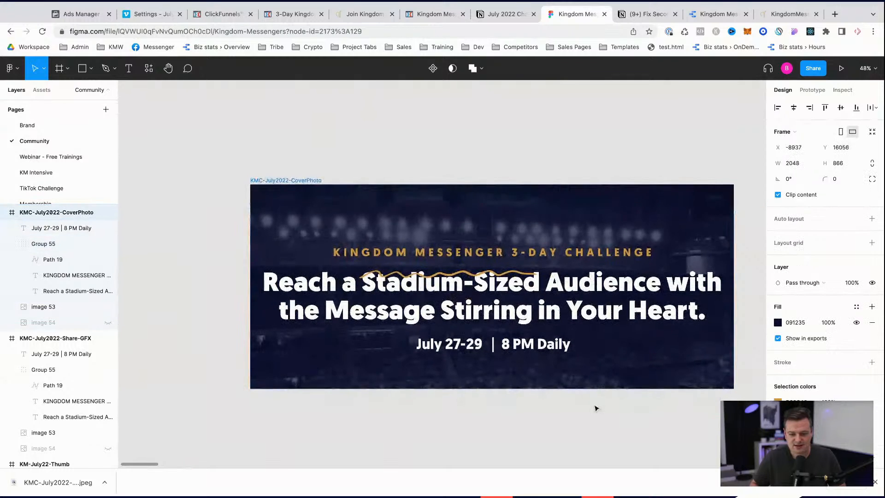
{"action": "left_click", "coordinate": [28, 307]}
{"action": "scroll", "coordinate": [567, 327], "scroll_direction": "down", "scroll_amount": 5}
{"action": "key", "text": "shift+Up"}
{"action": "key", "text": "shift+Up"}
{"action": "key", "text": "shift+Up"}
{"action": "key", "text": "shift+Up"}
{"action": "key", "text": "shift+Up"}
{"action": "key", "text": "shift+Up"}
{"action": "key", "text": "shift+Up"}
{"action": "key", "text": "shift+Up"}
{"action": "key", "text": "shift+Up"}
{"action": "key", "text": "shift+Up"}
{"action": "key", "text": "shift+Up"}
{"action": "key", "text": "shift+Up"}
{"action": "key", "text": "shift+Up"}
{"action": "key", "text": "shift+Up"}
{"action": "key", "text": "shift+Up"}
{"action": "key", "text": "shift+Up"}
{"action": "key", "text": "shift+Up"}
{"action": "key", "text": "shift+Up"}
{"action": "key", "text": "shift+Up"}
{"action": "key", "text": "shift+Up"}
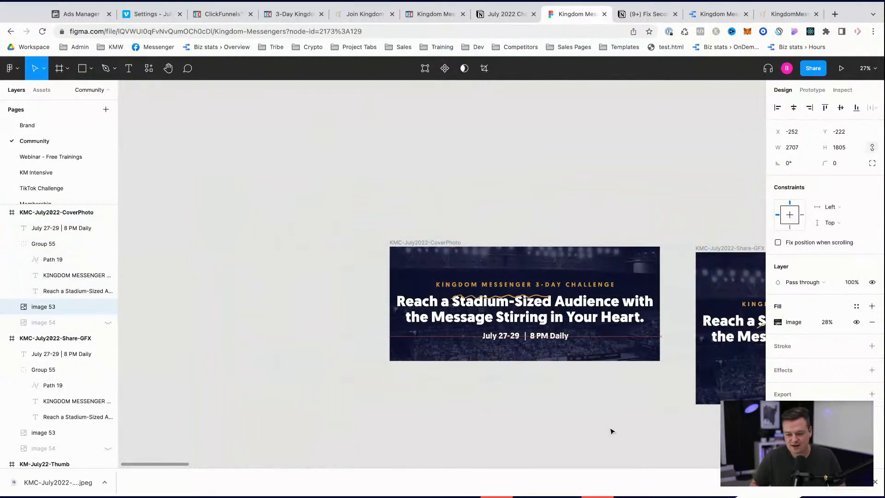
{"action": "key", "text": "Up"}
{"action": "key", "text": "Up"}
{"action": "key", "text": "Up"}
{"action": "key", "text": "Up"}
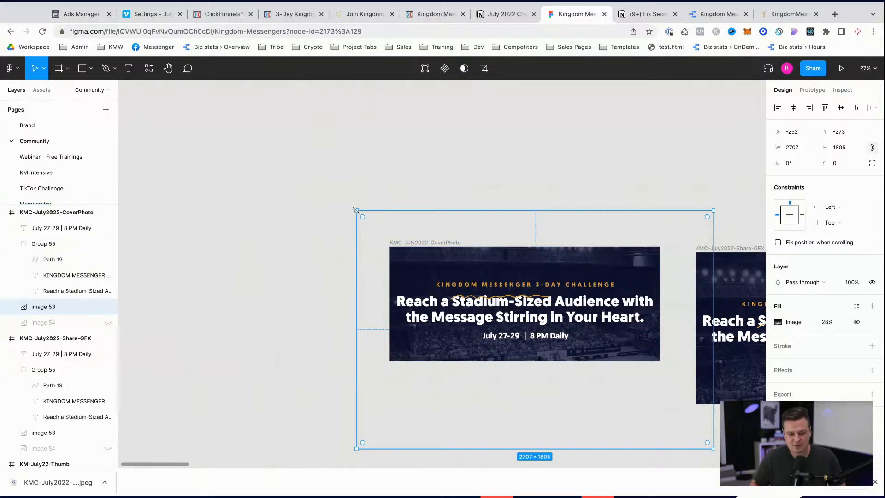
{"action": "left_click_drag", "start_coordinate": [355, 210], "coordinate": [382, 228]}
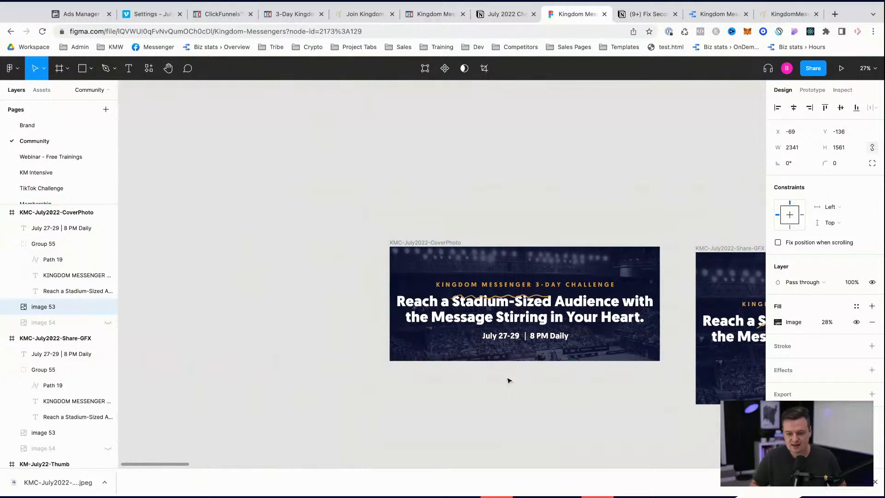
{"action": "left_click", "coordinate": [350, 317]}
- Reduce the cover photo headline's font size to 82 and narrow its text box to about 1533 px
{"action": "scroll", "coordinate": [518, 339], "scroll_direction": "up", "scroll_amount": 5}
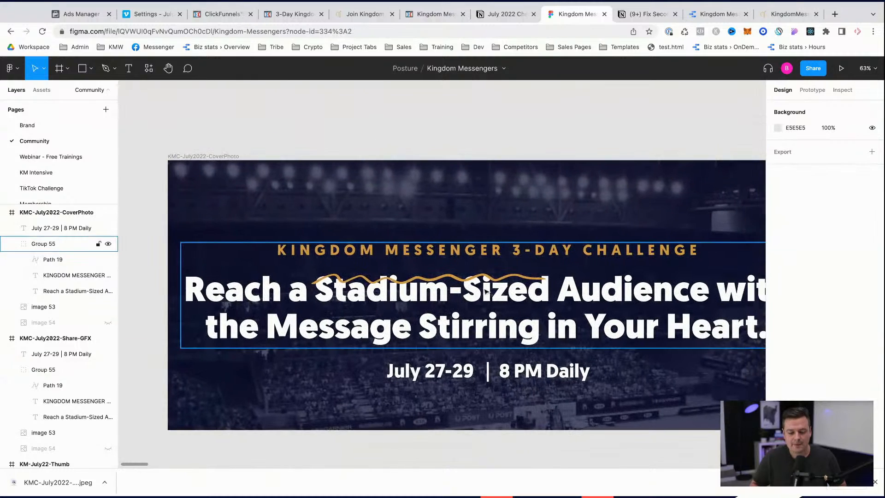
{"action": "scroll", "coordinate": [487, 291], "scroll_direction": "right", "scroll_amount": 3}
{"action": "double_click", "coordinate": [458, 318]}
{"action": "left_click", "coordinate": [832, 324]}
{"action": "key", "text": "shift+Down"}
{"action": "key", "text": "shift+Down"}
{"action": "key", "text": "shift+Down"}
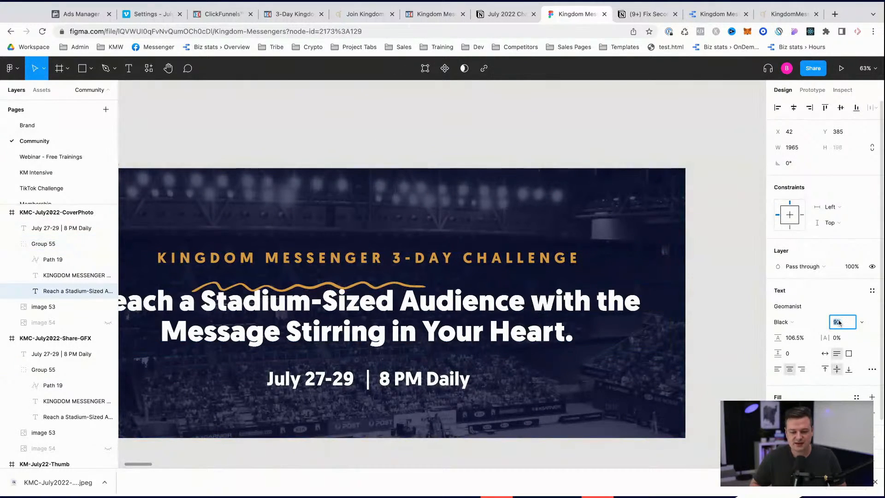
{"action": "left_click_drag", "start_coordinate": [673, 323], "coordinate": [605, 323]}
{"action": "scroll", "coordinate": [593, 338], "scroll_direction": "down", "scroll_amount": 3}
- Move the gold wavy underline beneath "Stadium-Sized" and scale it down to about 565 × 26 px
{"action": "left_click", "coordinate": [425, 298]}
{"action": "mouse_move", "coordinate": [425, 299]}
{"action": "left_mouse_down"}
{"action": "mouse_move", "coordinate": [437, 322]}
{"action": "mouse_move", "coordinate": [455, 321]}
{"action": "left_mouse_up"}
{"action": "scroll", "coordinate": [455, 321], "scroll_direction": "up", "scroll_amount": 5}
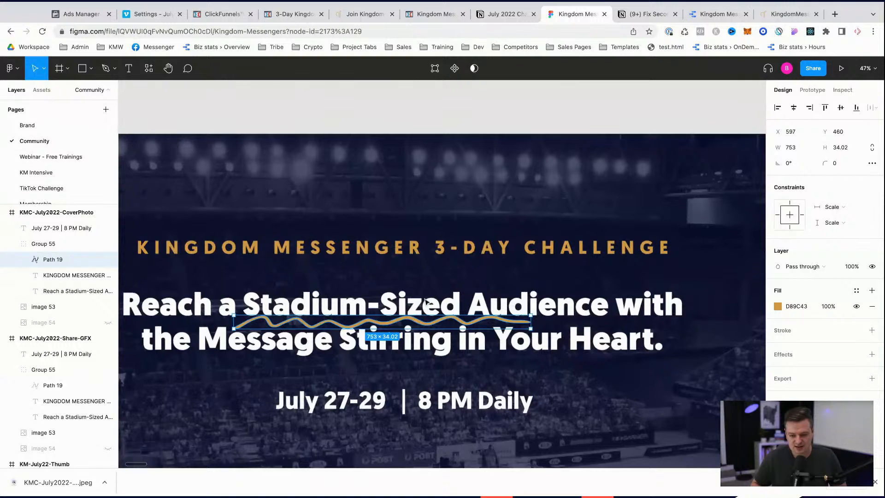
{"action": "scroll", "coordinate": [453, 321], "scroll_direction": "up", "scroll_amount": 4}
{"action": "mouse_move", "coordinate": [565, 333]}
{"action": "left_mouse_down"}
{"action": "mouse_move", "coordinate": [478, 327]}
{"action": "mouse_move", "coordinate": [460, 305]}
{"action": "mouse_move", "coordinate": [457, 326]}
{"action": "mouse_move", "coordinate": [440, 316]}
{"action": "left_mouse_up"}
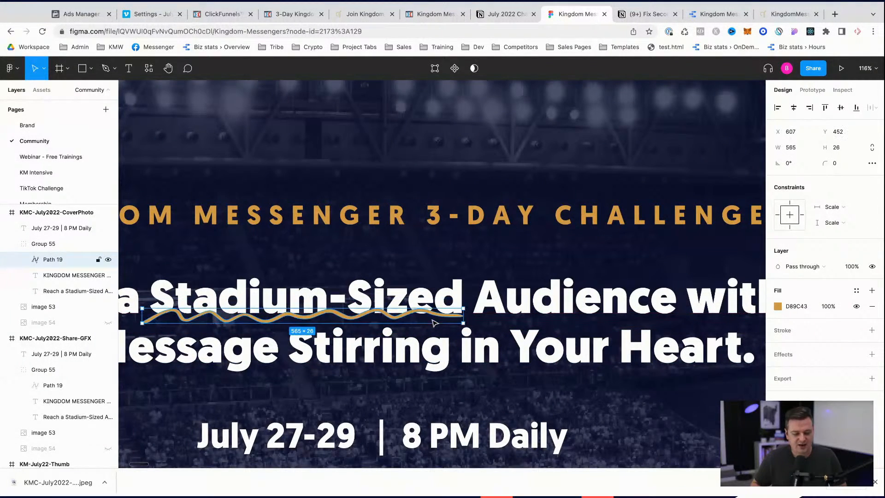
- Move the cover photo's white headline and its gold wavy underline up together by 30 px
{"action": "scroll", "coordinate": [459, 365], "scroll_direction": "down", "scroll_amount": 10}
{"action": "left_click", "coordinate": [441, 345]}
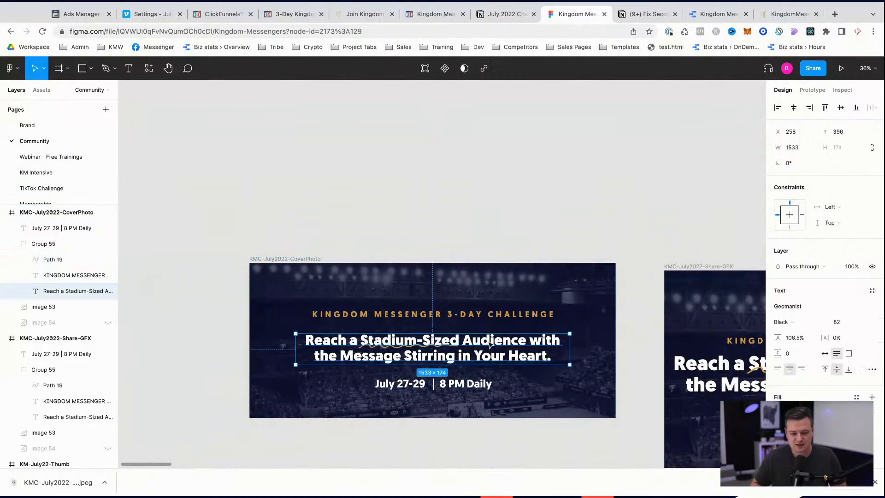
{"action": "left_click", "coordinate": [441, 345], "text": "shift"}
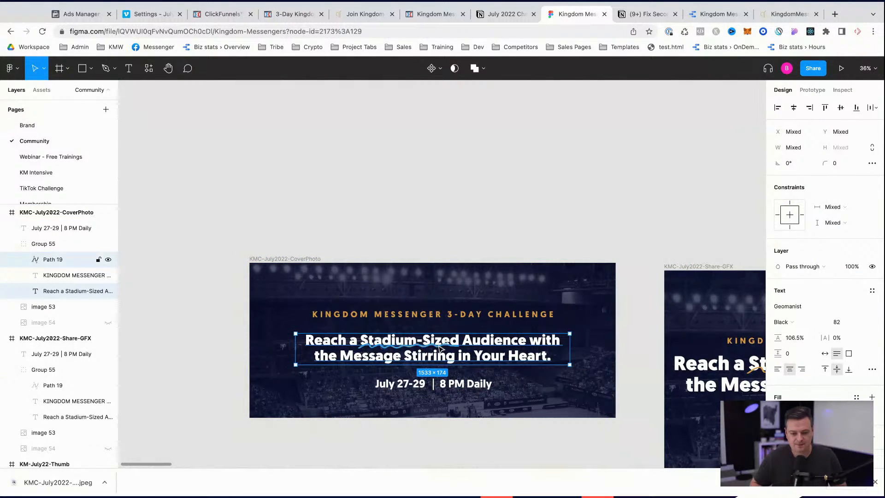
{"action": "key", "text": "shift+Up"}
{"action": "key", "text": "shift+Up"}
{"action": "key", "text": "shift+Up"}
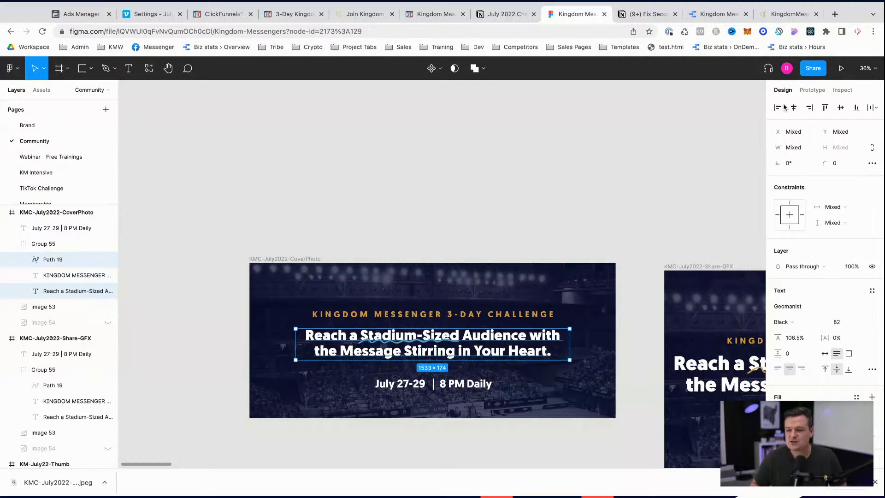
- Move the gold "KINGDOM MESSENGER 3-DAY CHALLENGE" line down 10 px and the date text up 10 px in the cover photo
{"action": "left_click", "coordinate": [484, 317]}
{"action": "key", "text": "shift+Down"}
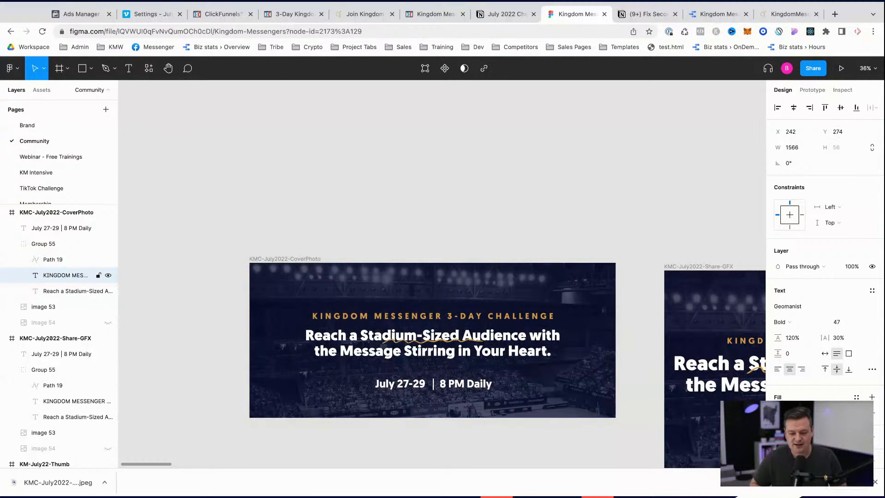
{"action": "left_click", "coordinate": [461, 385]}
{"action": "key", "text": "shift+Up"}
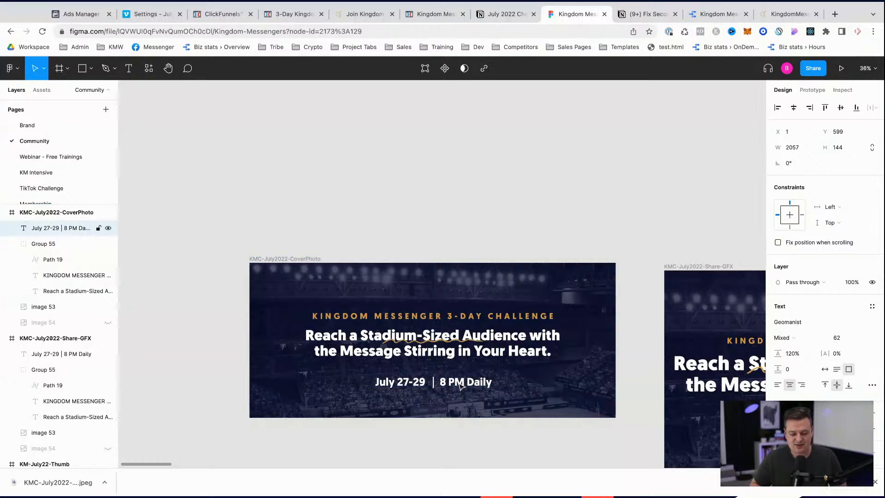
- Export the KMC-July2022-CoverPhoto frame as a JPG at 1x
{"action": "key", "text": "Escape"}
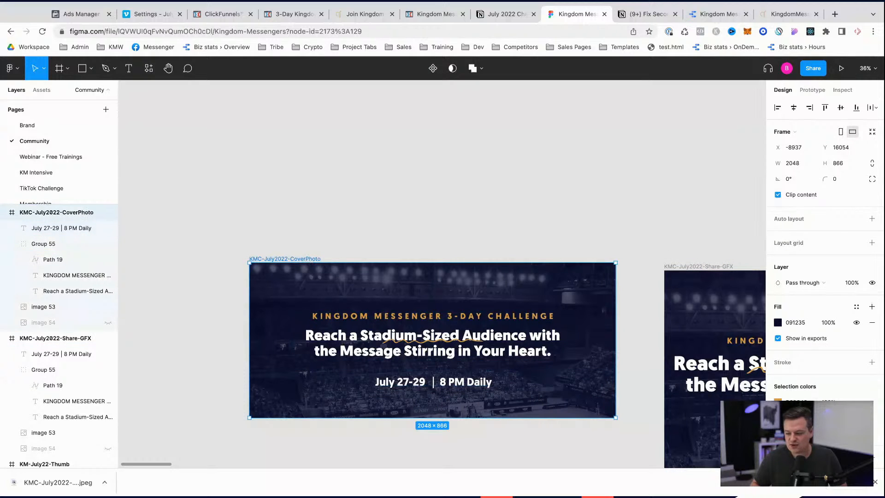
{"action": "scroll", "coordinate": [825, 276], "scroll_direction": "down", "scroll_amount": 3}
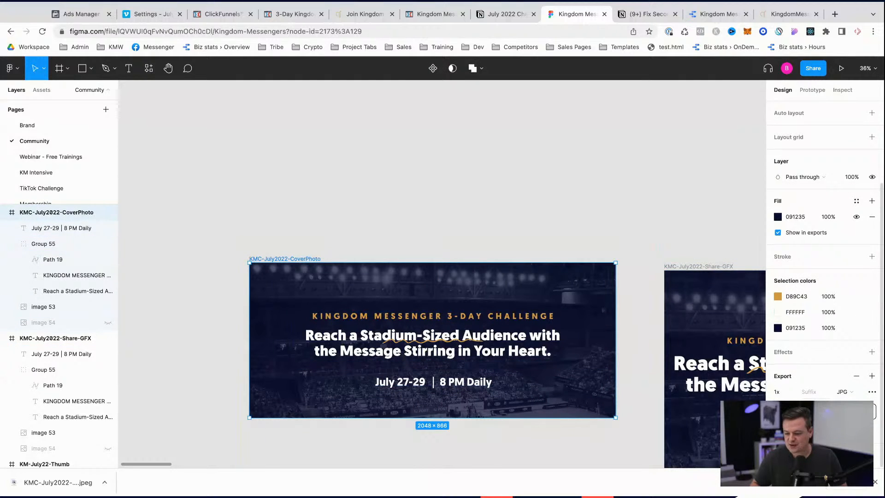
{"action": "left_click", "coordinate": [821, 411]}
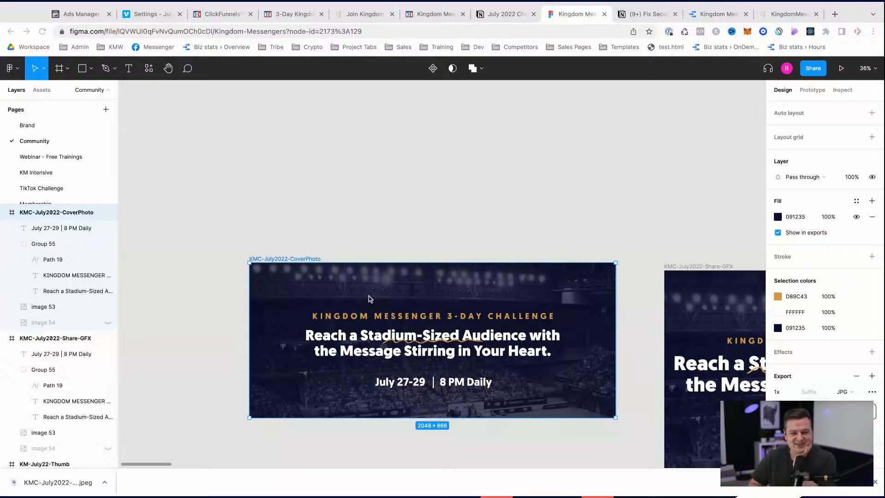
{"action": "left_click", "coordinate": [520, 203]}
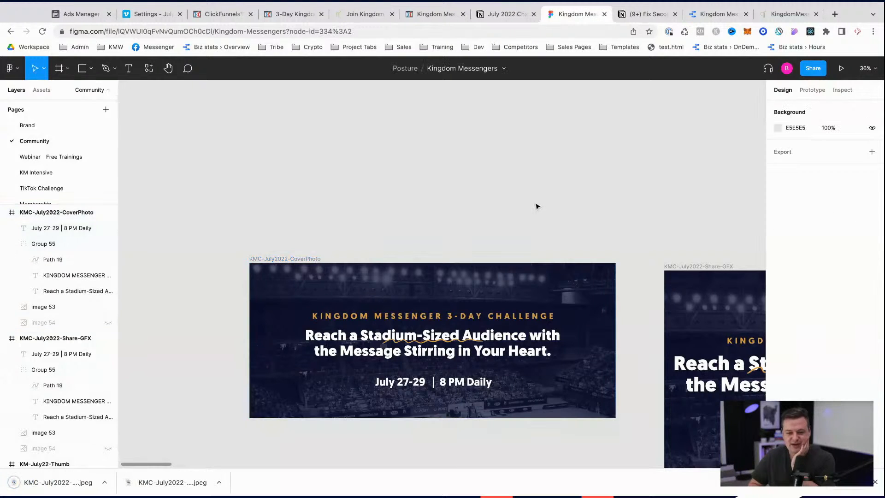
- Look over the graphics on the Community, Brand and KM Intensive pages of the design file
{"action": "scroll", "coordinate": [537, 203], "scroll_direction": "down", "scroll_amount": 5}
{"action": "scroll", "coordinate": [537, 206], "scroll_direction": "right", "scroll_amount": 6}
{"action": "scroll", "coordinate": [537, 206], "scroll_direction": "up", "scroll_amount": 2}
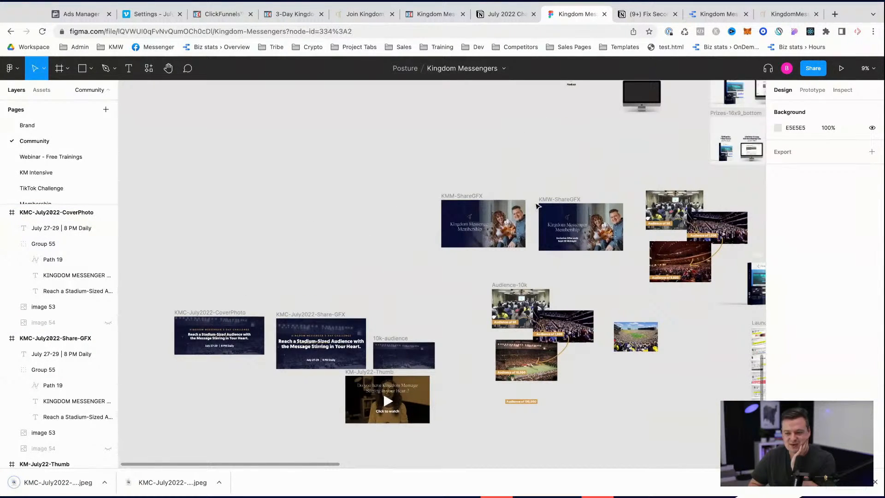
{"action": "scroll", "coordinate": [537, 206], "scroll_direction": "down", "scroll_amount": 4}
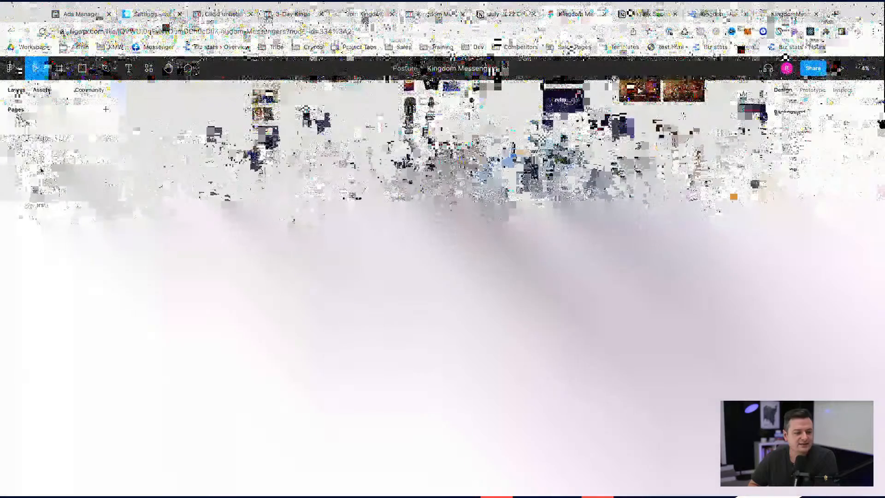
{"action": "left_click", "coordinate": [35, 126]}
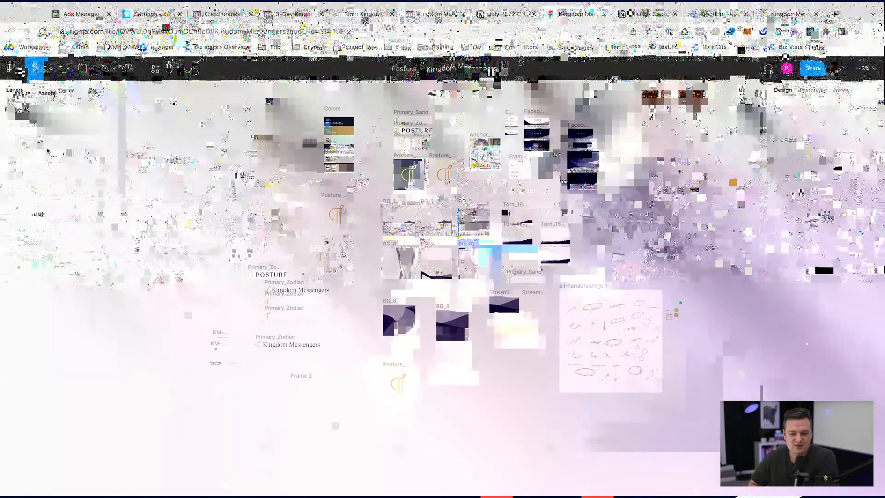
{"action": "left_click", "coordinate": [44, 147]}
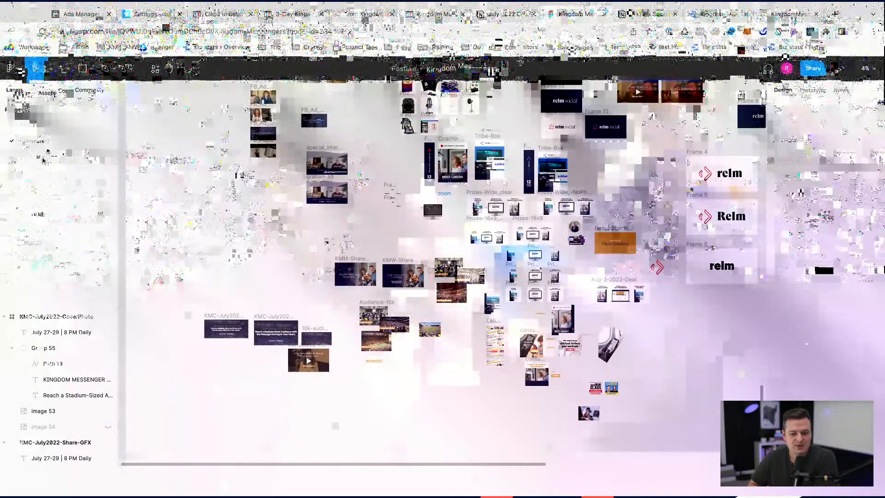
{"action": "left_click", "coordinate": [41, 173]}
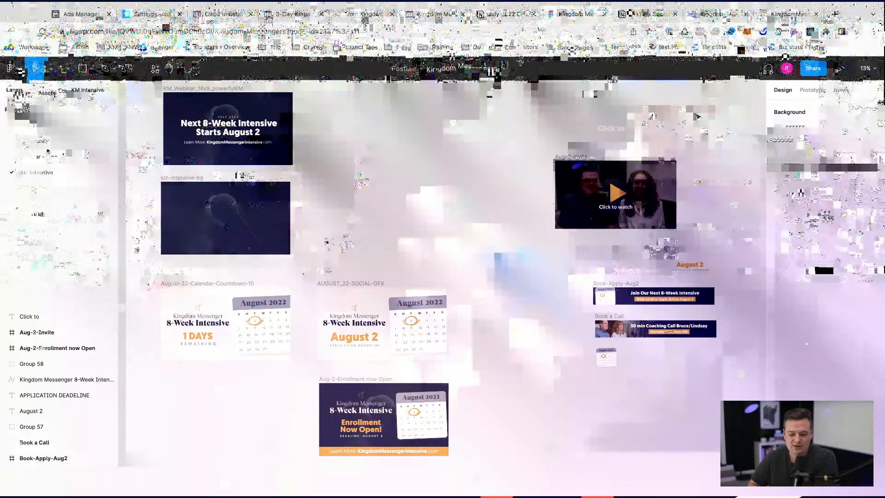
{"action": "scroll", "coordinate": [248, 278], "scroll_direction": "down", "scroll_amount": 5}
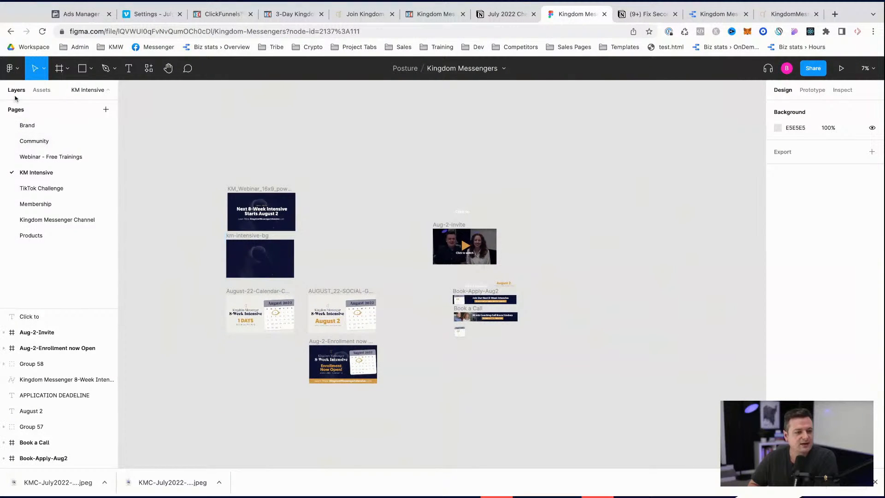
{"action": "left_click", "coordinate": [11, 68]}
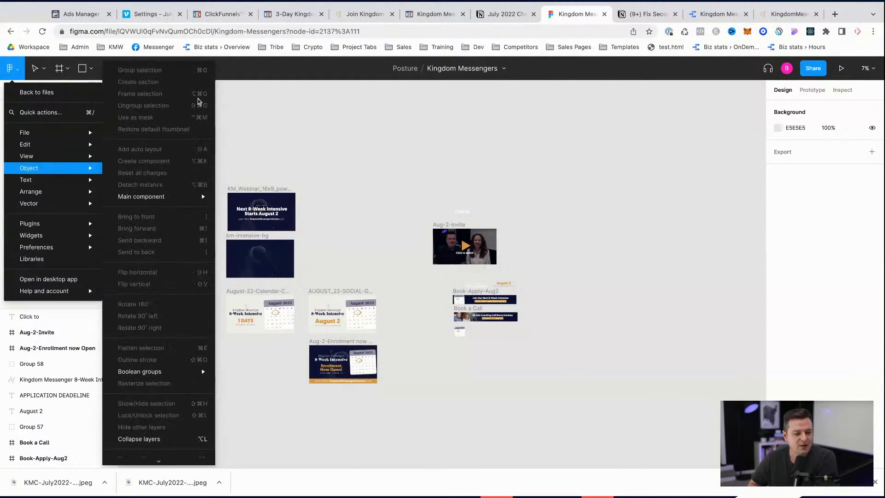
{"action": "left_click", "coordinate": [290, 119]}
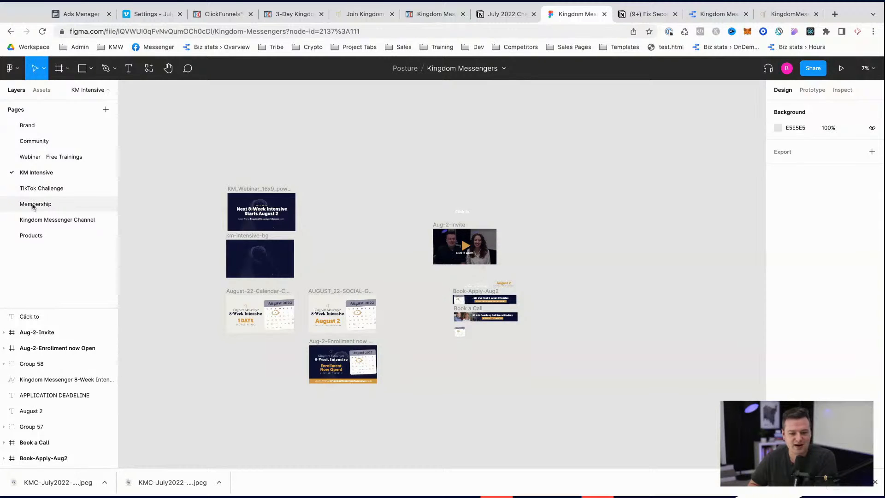
- Examine the designs on the Products and Kingdom Messenger Channel pages and dismiss the browser's downloads bar
{"action": "left_click", "coordinate": [31, 237]}
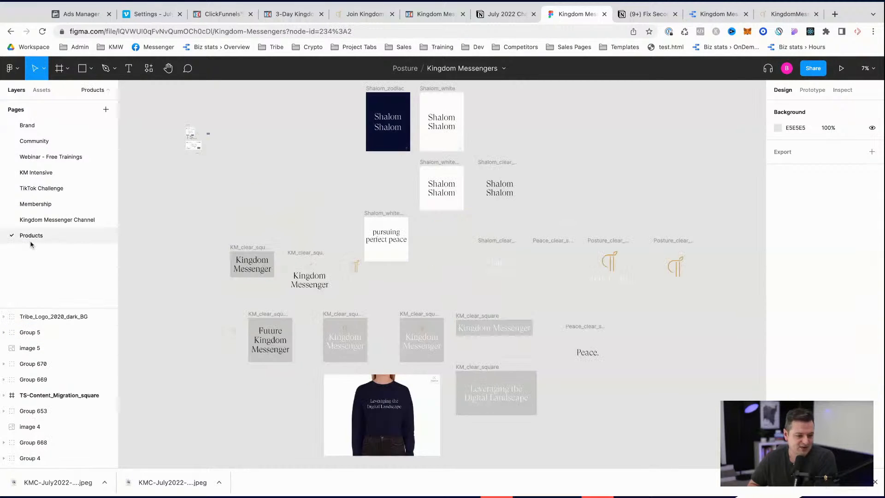
{"action": "scroll", "coordinate": [405, 402], "scroll_direction": "up", "scroll_amount": 5}
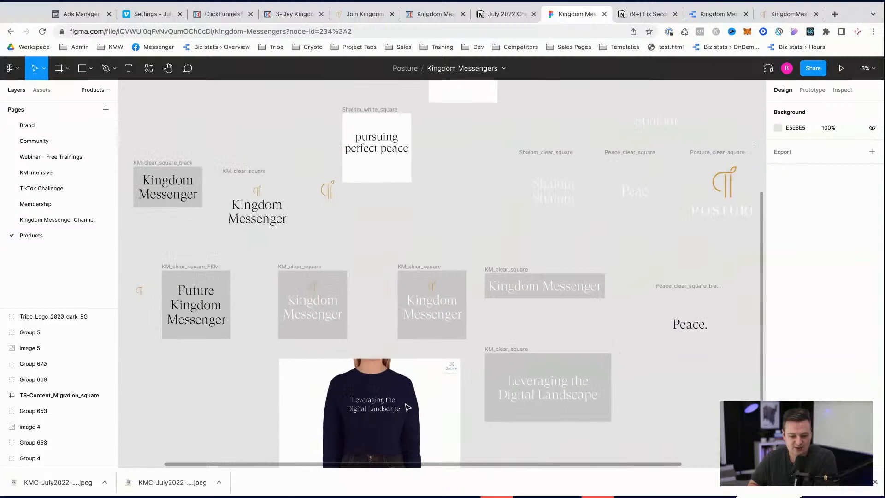
{"action": "scroll", "coordinate": [407, 407], "scroll_direction": "down", "scroll_amount": 5}
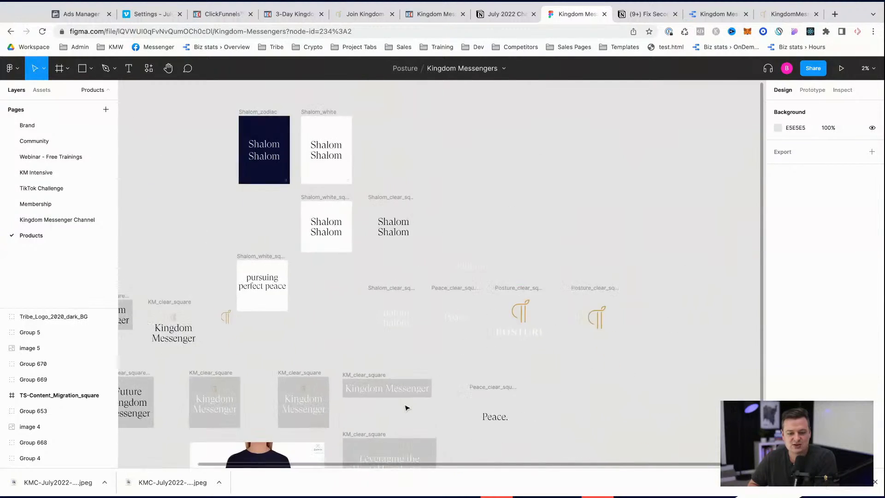
{"action": "scroll", "coordinate": [406, 407], "scroll_direction": "left", "scroll_amount": 5}
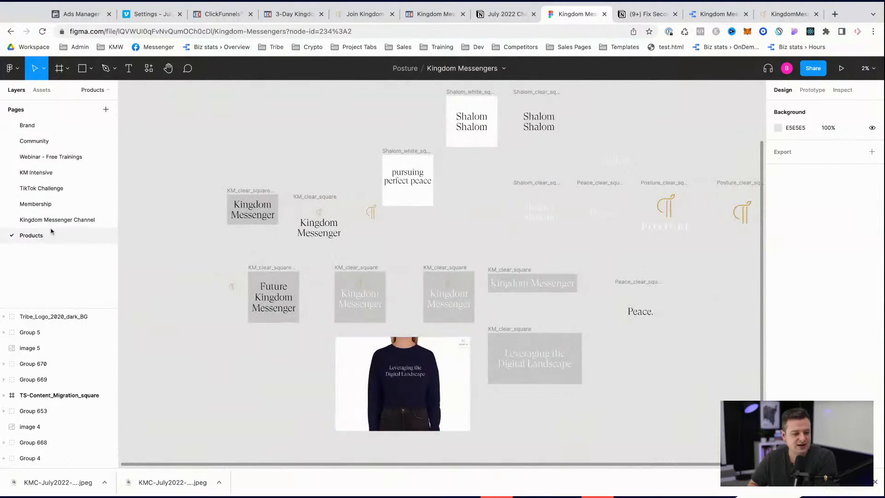
{"action": "left_click", "coordinate": [52, 222]}
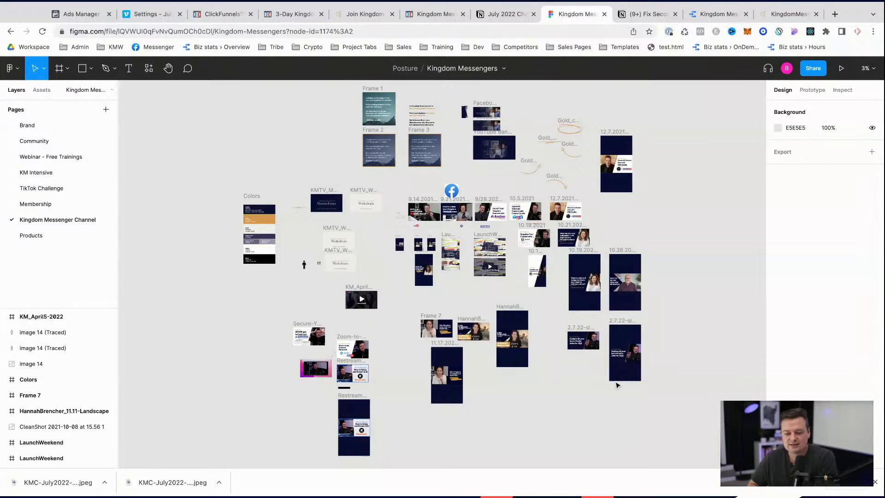
{"action": "left_click", "coordinate": [875, 482]}
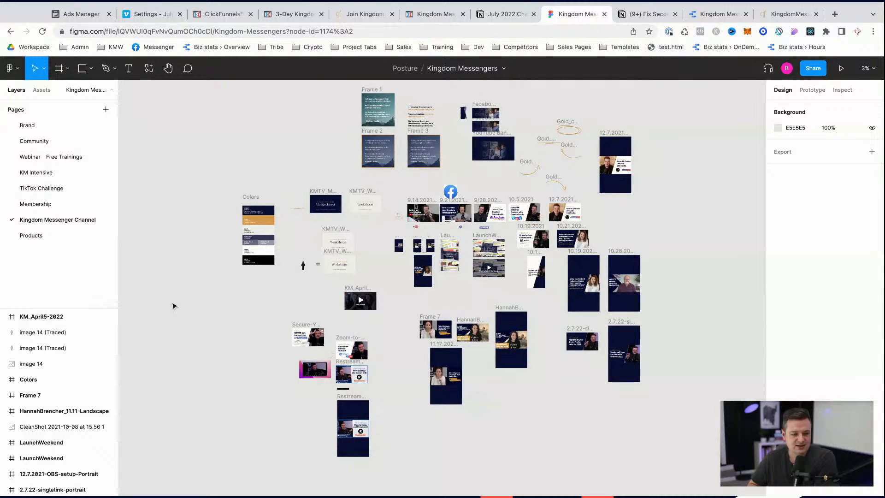
{"action": "scroll", "coordinate": [173, 306], "scroll_direction": "up", "scroll_amount": 1}
{"action": "scroll", "coordinate": [173, 306], "scroll_direction": "right", "scroll_amount": 1}
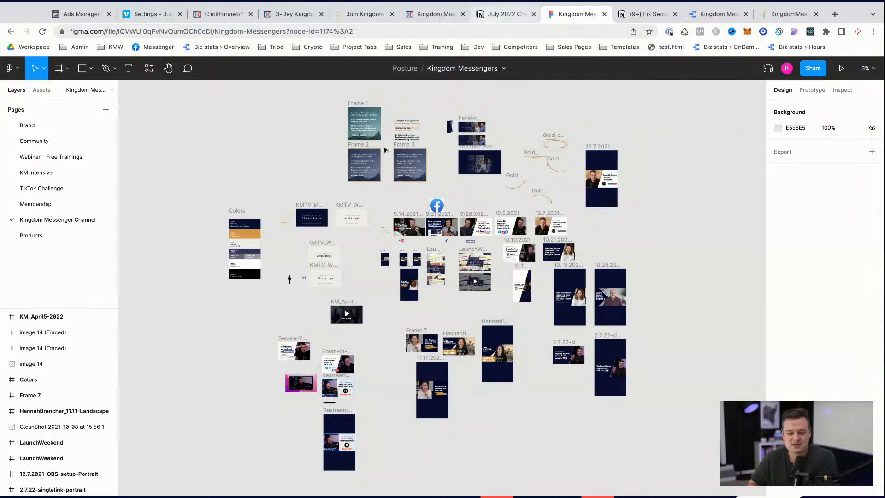
{"action": "scroll", "coordinate": [355, 220], "scroll_direction": "up", "scroll_amount": 2}
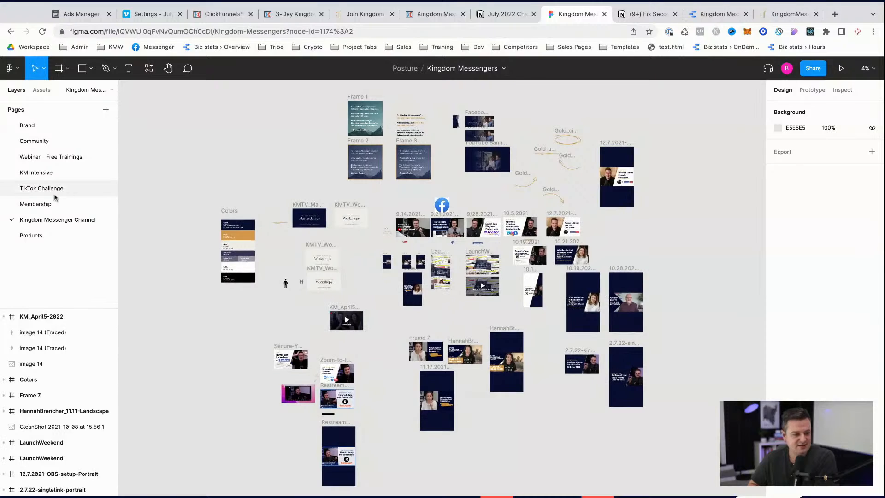
- Review the KM Intensive page and the 3-Day Challenge graphic on the Webinar - Free Trainings page
{"action": "left_click", "coordinate": [46, 172]}
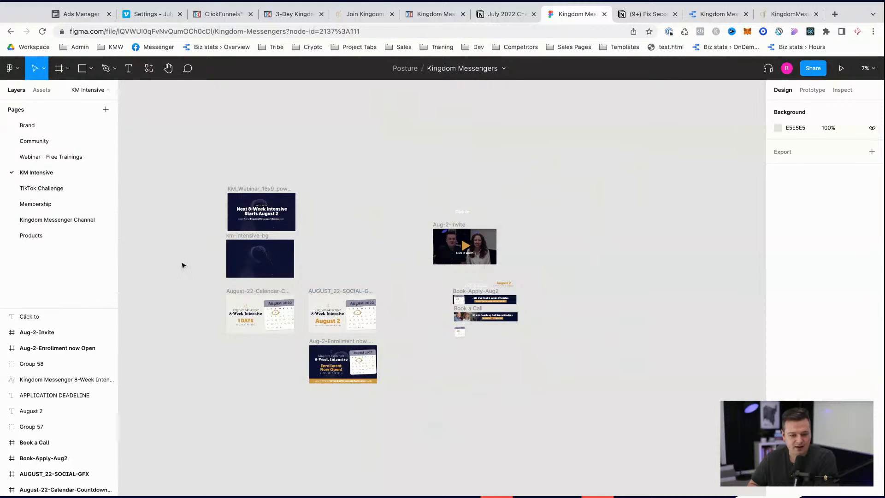
{"action": "left_click", "coordinate": [51, 158]}
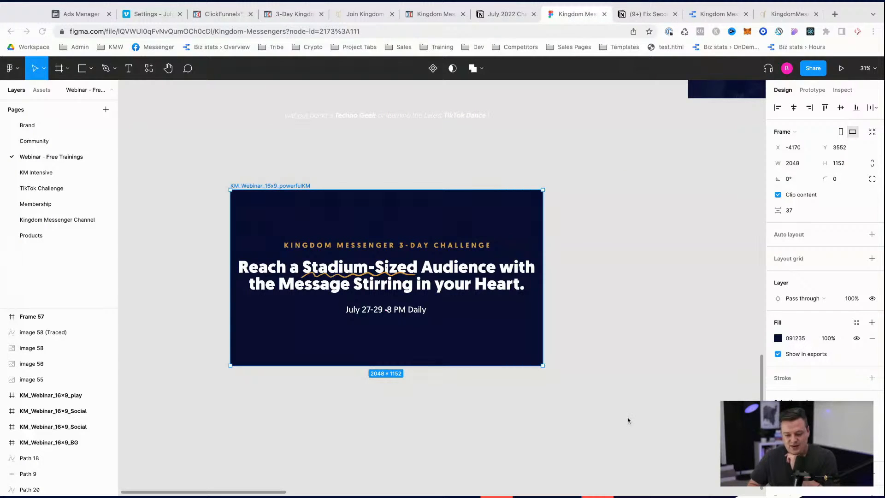
{"action": "left_click", "coordinate": [303, 445]}
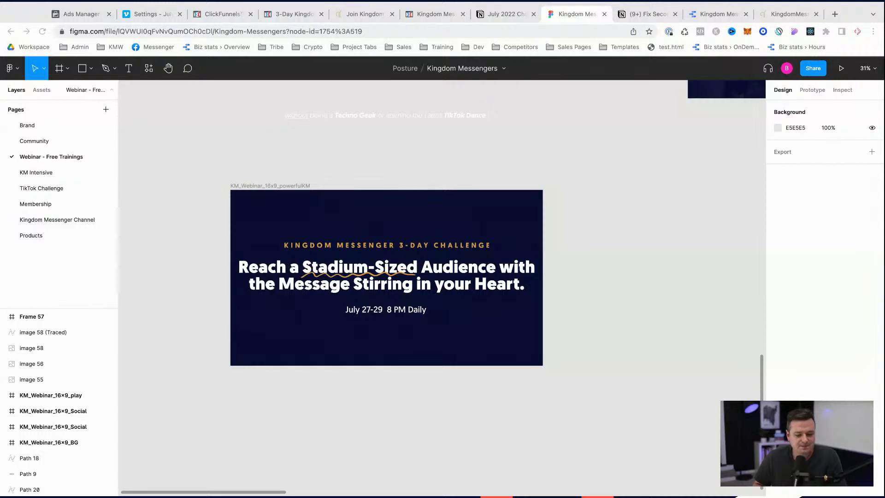
{"action": "left_click", "coordinate": [615, 234]}
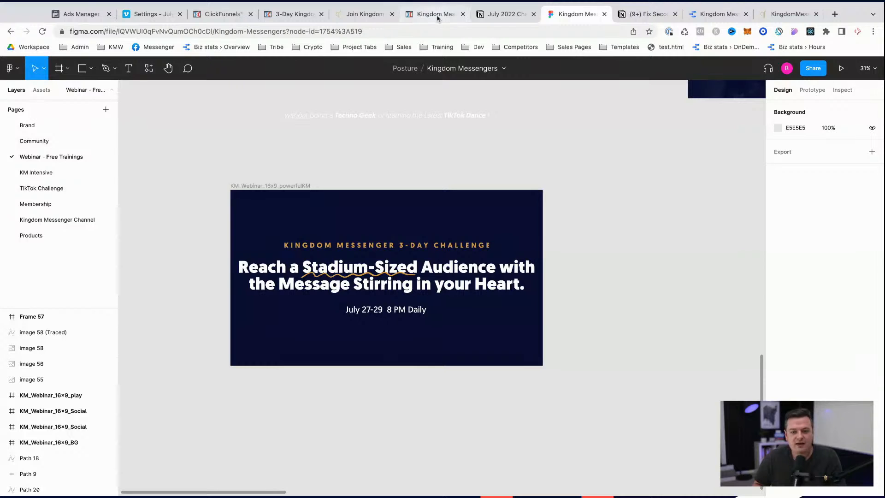
- Close the Fix Secondary Collection Order page and check off "Create cover photo" in Notion's July 2022 Challenge checklist
{"action": "left_click", "coordinate": [296, 15]}
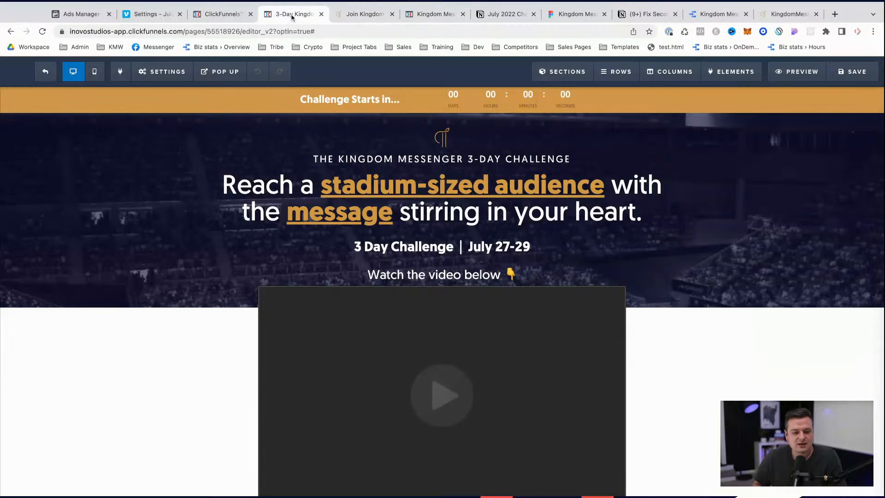
{"action": "left_click", "coordinate": [670, 14]}
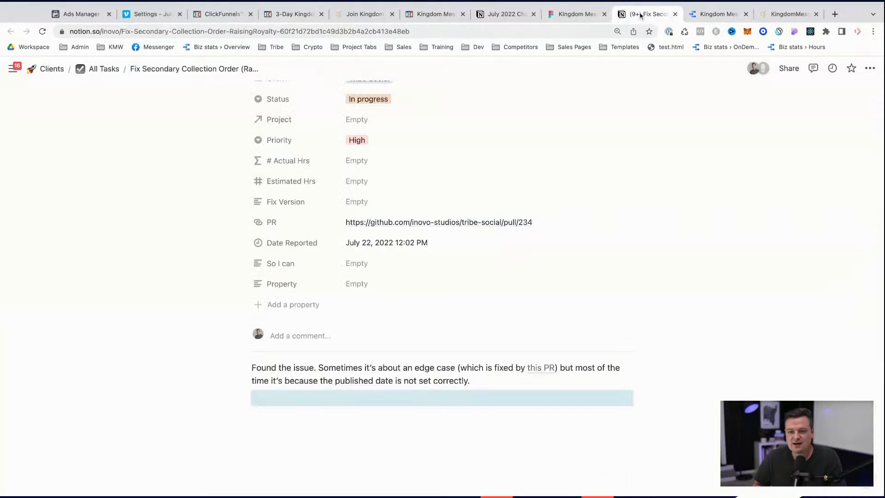
{"action": "left_click", "coordinate": [674, 14]}
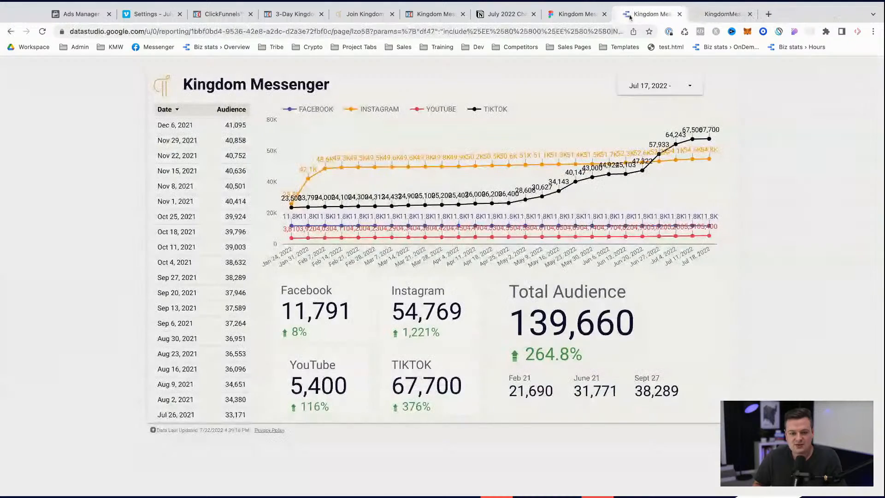
{"action": "left_click", "coordinate": [506, 14]}
{"action": "left_click", "coordinate": [254, 274]}
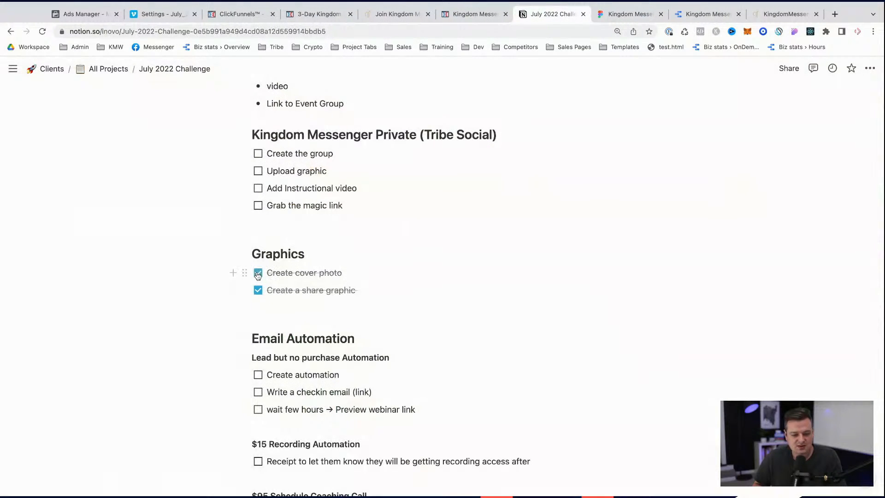
{"action": "scroll", "coordinate": [411, 283], "scroll_direction": "up", "scroll_amount": 1}
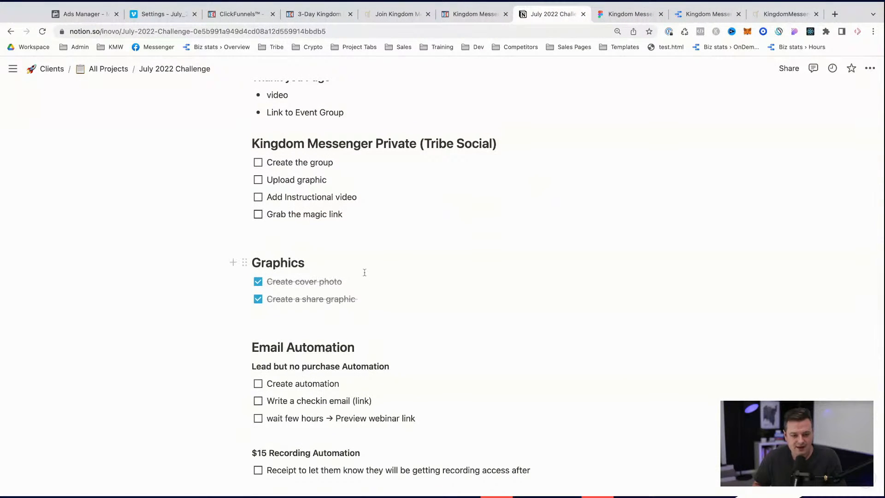
{"action": "scroll", "coordinate": [321, 358], "scroll_direction": "up", "scroll_amount": 5}
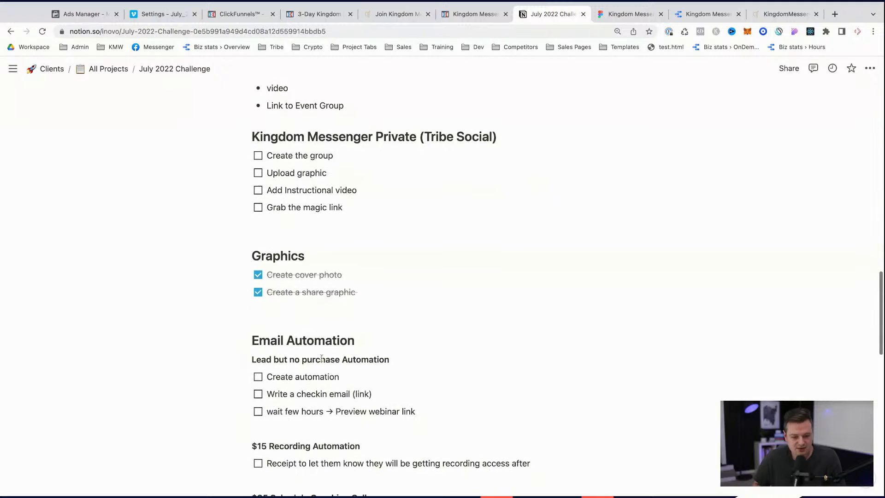
- Review the Email Automation section of the July 2022 Challenge checklist and the sections around it
{"action": "scroll", "coordinate": [271, 374], "scroll_direction": "down", "scroll_amount": 4}
{"action": "left_click_drag", "start_coordinate": [271, 374], "coordinate": [348, 462]}
{"action": "left_click", "coordinate": [322, 407]}
{"action": "left_click_drag", "start_coordinate": [451, 394], "coordinate": [256, 339]}
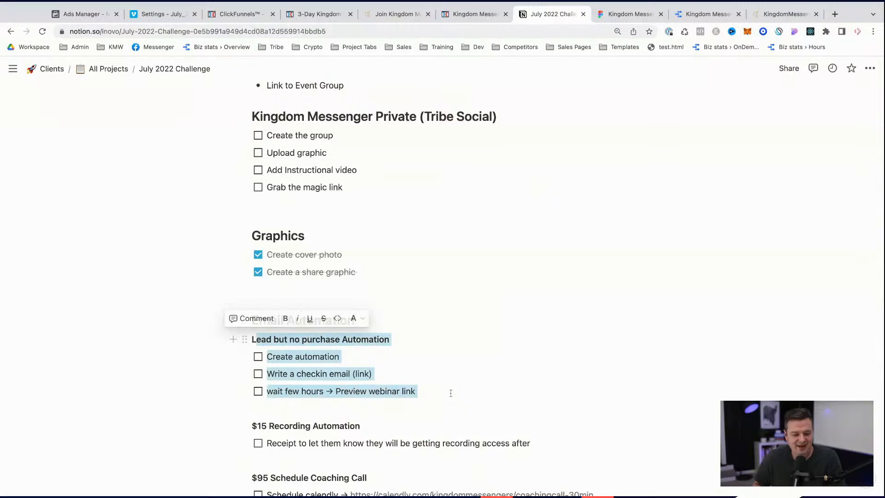
{"action": "left_click", "coordinate": [201, 346]}
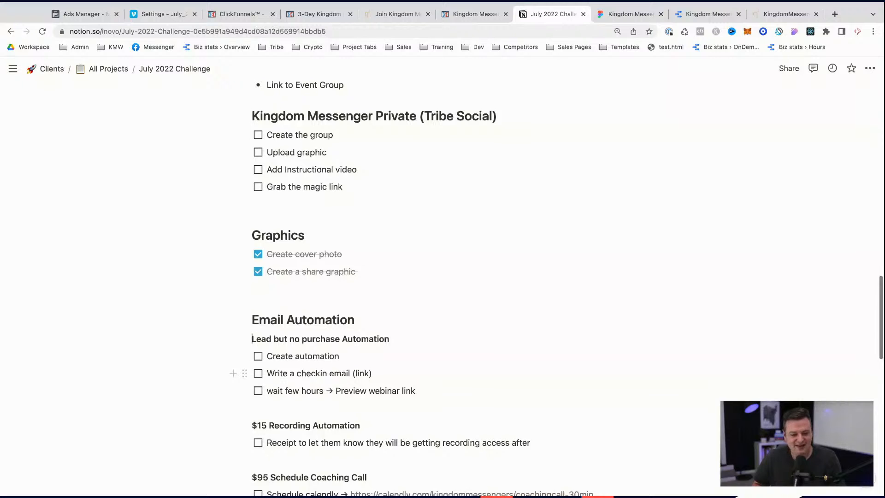
{"action": "scroll", "coordinate": [289, 186], "scroll_direction": "up", "scroll_amount": 3}
{"action": "scroll", "coordinate": [289, 186], "scroll_direction": "up", "scroll_amount": 3}
{"action": "scroll", "coordinate": [268, 189], "scroll_direction": "down", "scroll_amount": 8}
{"action": "left_click_drag", "start_coordinate": [248, 192], "coordinate": [323, 411]}
{"action": "left_click", "coordinate": [320, 401]}
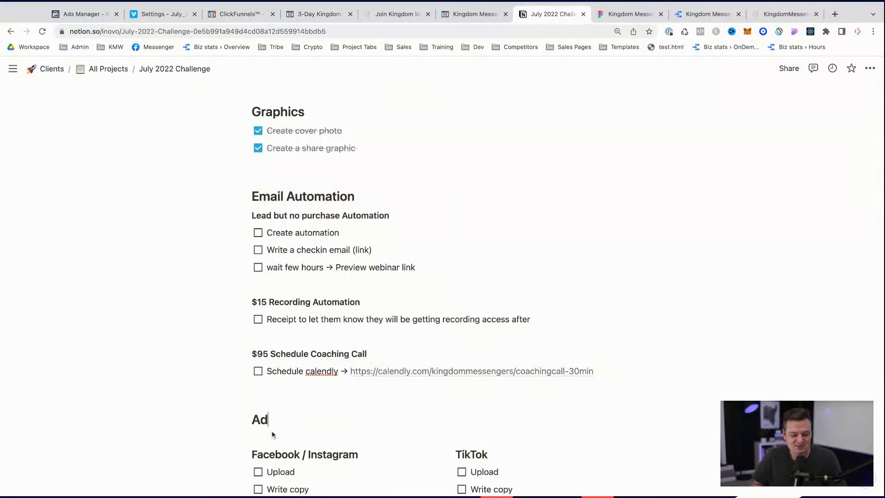
{"action": "scroll", "coordinate": [259, 452], "scroll_direction": "up", "scroll_amount": 1}
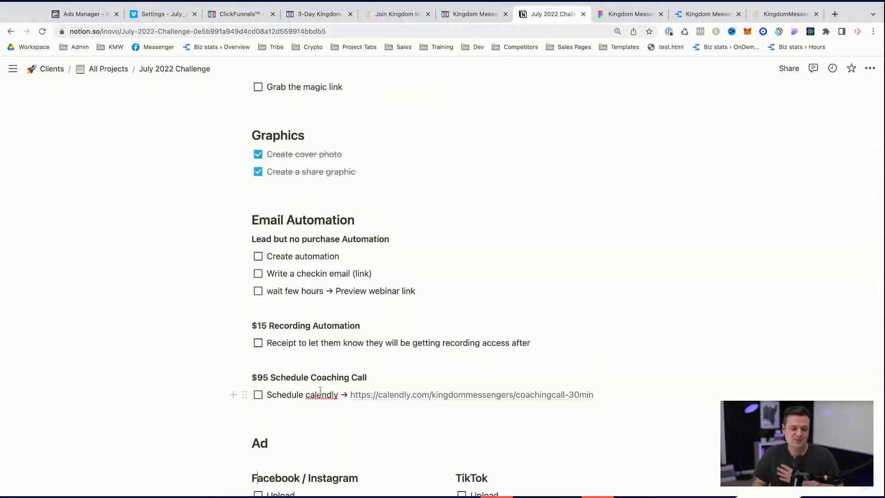
{"action": "left_click_drag", "start_coordinate": [259, 220], "coordinate": [367, 394]}
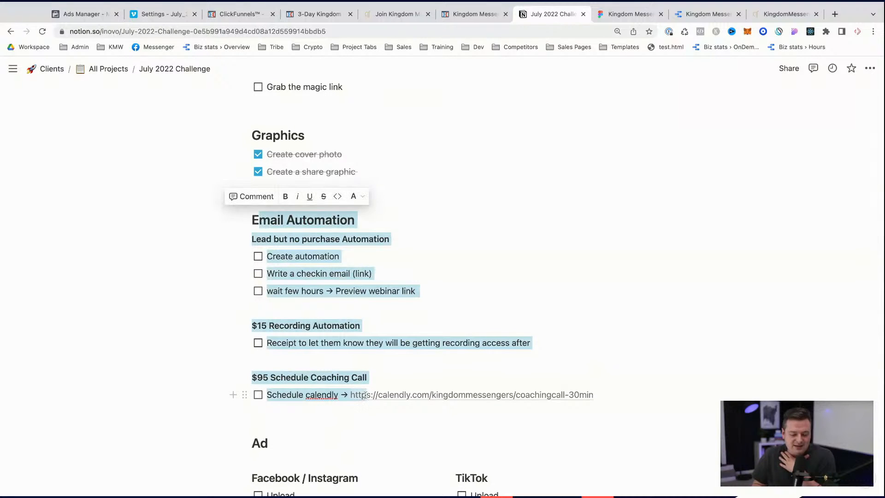
{"action": "scroll", "coordinate": [365, 395], "scroll_direction": "up", "scroll_amount": 1}
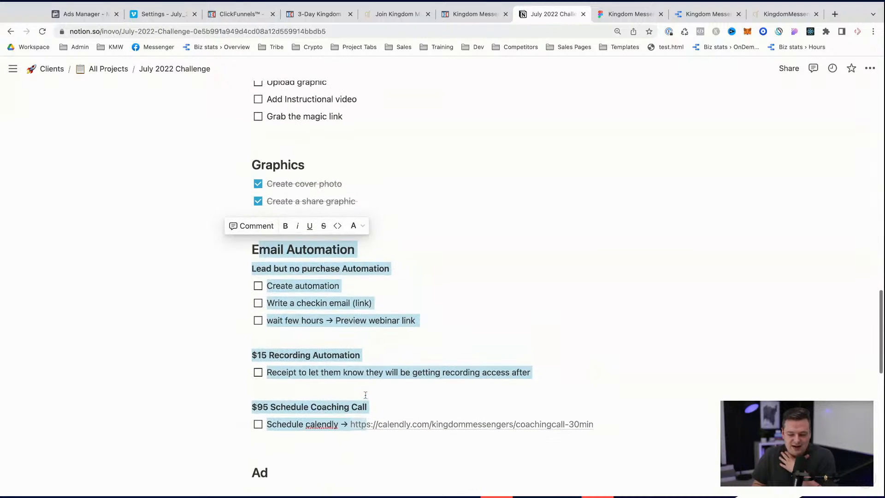
{"action": "left_click", "coordinate": [418, 266]}
{"action": "scroll", "coordinate": [279, 294], "scroll_direction": "up", "scroll_amount": 1}
{"action": "left_click_drag", "start_coordinate": [276, 299], "coordinate": [327, 318]}
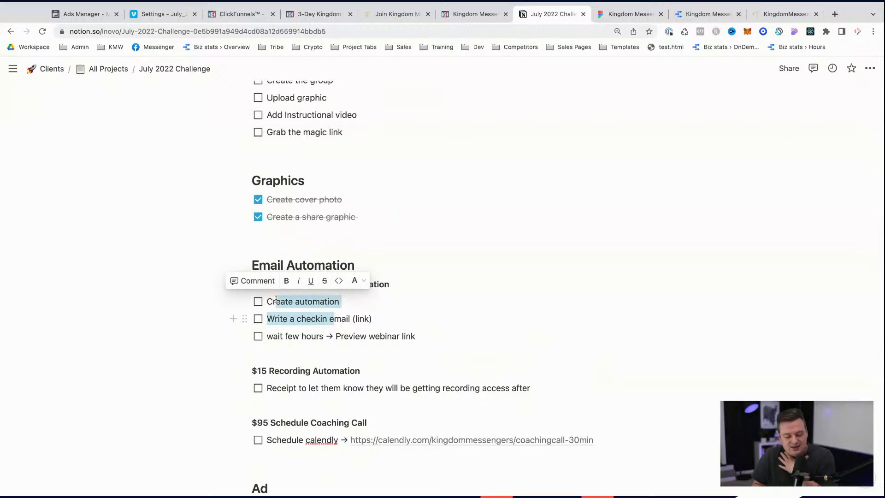
{"action": "scroll", "coordinate": [276, 299], "scroll_direction": "up", "scroll_amount": 1}
{"action": "left_click", "coordinate": [161, 296]}
- Move the Upsell Video checklist above the Thank you Video checklist in the Editing Videos section
{"action": "scroll", "coordinate": [162, 296], "scroll_direction": "up", "scroll_amount": 4}
{"action": "scroll", "coordinate": [265, 215], "scroll_direction": "up", "scroll_amount": 3}
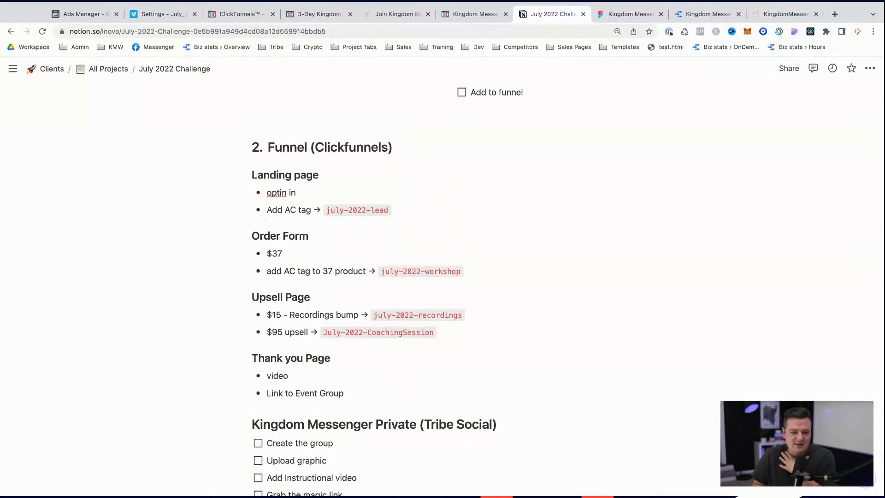
{"action": "scroll", "coordinate": [265, 215], "scroll_direction": "up", "scroll_amount": 4}
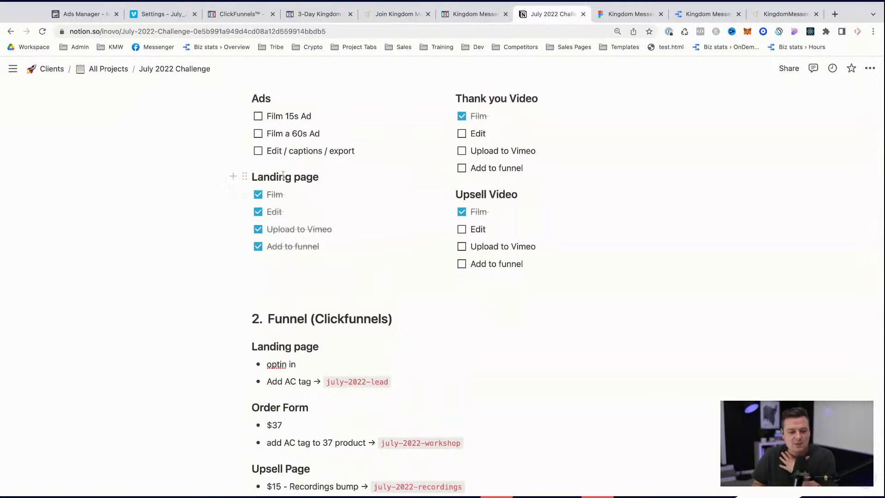
{"action": "left_click_drag", "start_coordinate": [479, 106], "coordinate": [476, 168]}
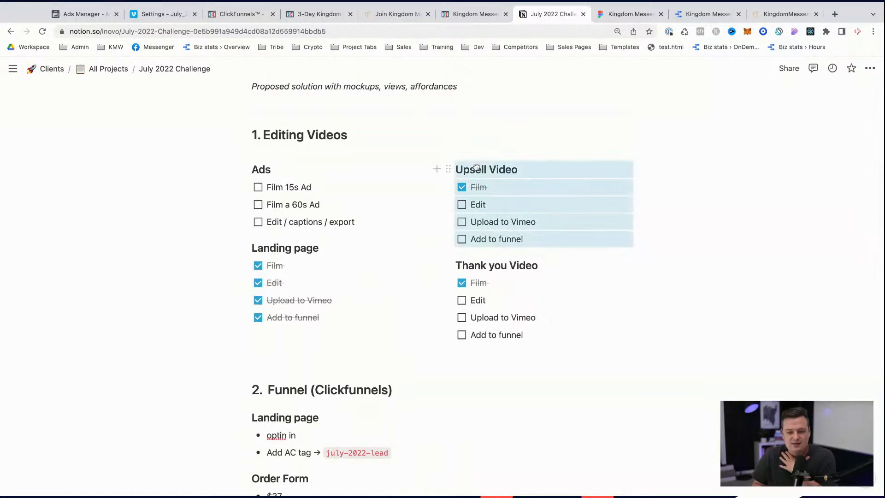
{"action": "left_click", "coordinate": [506, 451]}
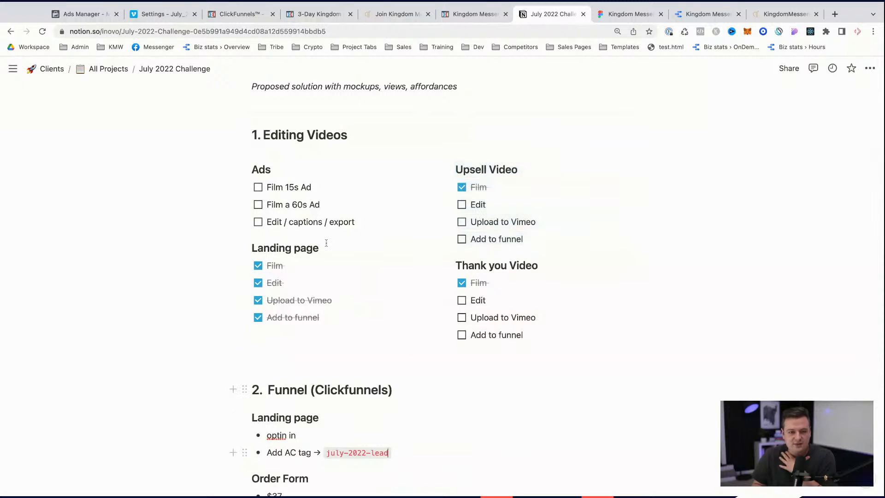
- Switch to the 3-Day Challenge opt-in page in ClickFunnels and check its Facebook pixel settings
{"action": "left_click", "coordinate": [319, 18]}
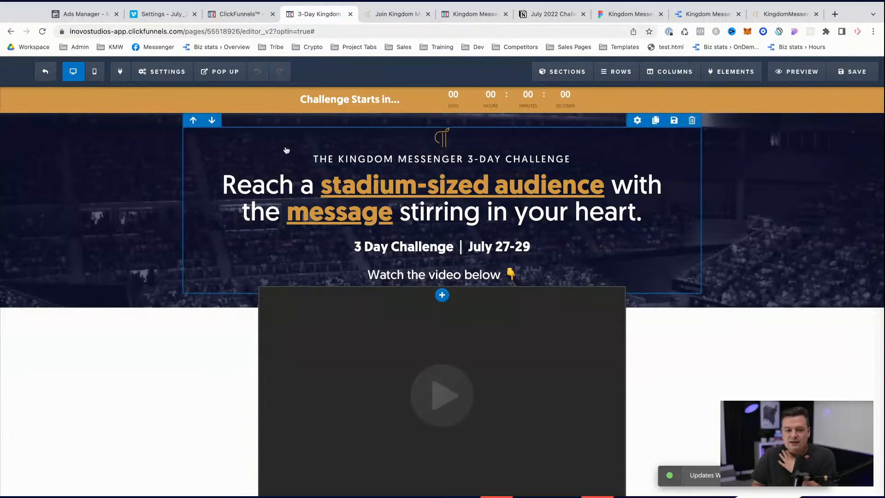
{"action": "mouse_move", "coordinate": [176, 82]}
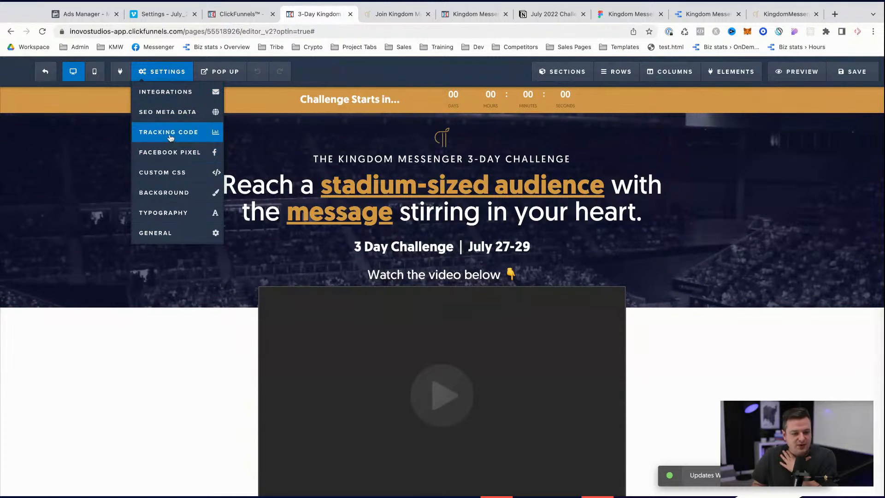
{"action": "left_click", "coordinate": [171, 153]}
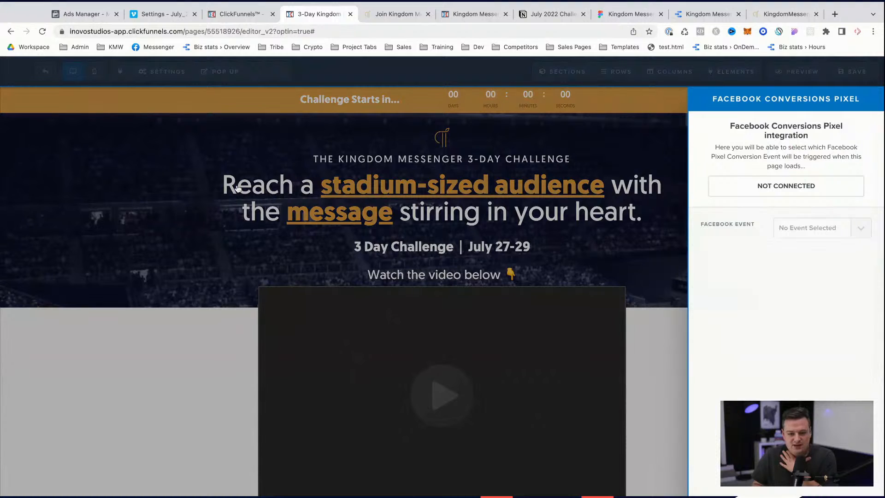
{"action": "left_click", "coordinate": [639, 214]}
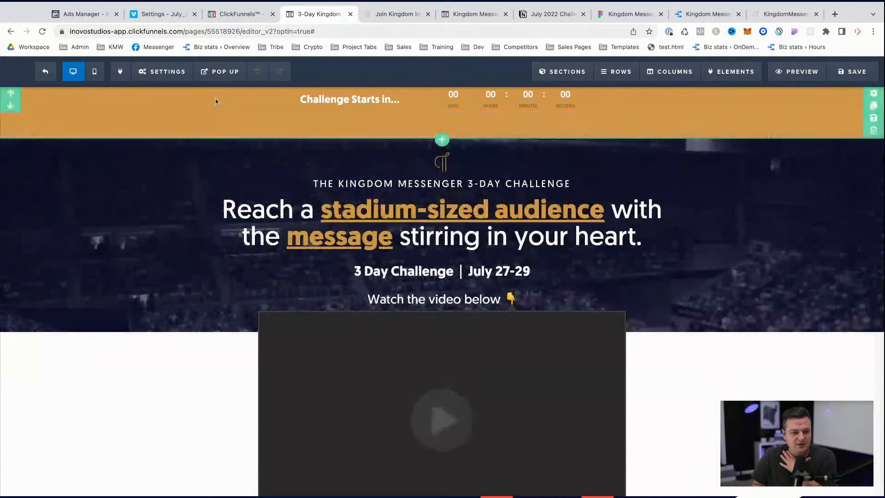
- Connect the opt-in page's email integration to Inovo ActiveCampaign with the Add To List with Tag action and the Kingdom Messenger list
{"action": "mouse_move", "coordinate": [162, 74]}
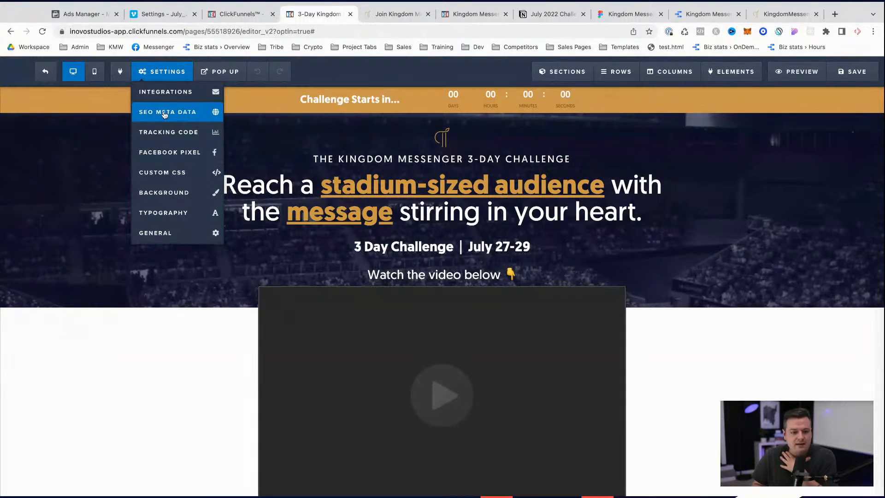
{"action": "left_click", "coordinate": [167, 94]}
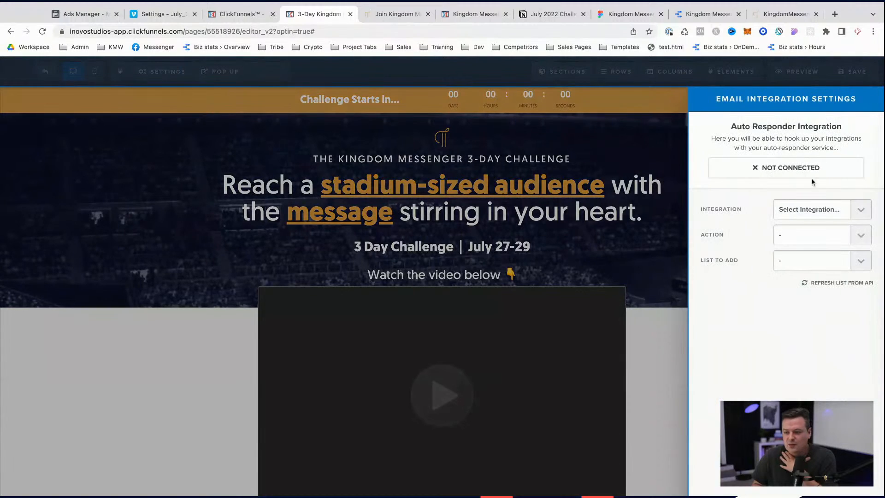
{"action": "left_click", "coordinate": [843, 211]}
{"action": "left_click", "coordinate": [796, 252]}
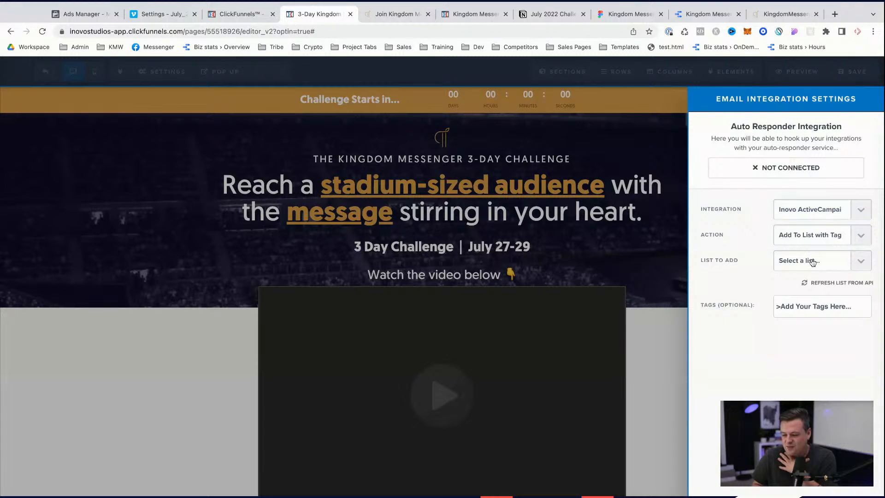
{"action": "left_click", "coordinate": [802, 345]}
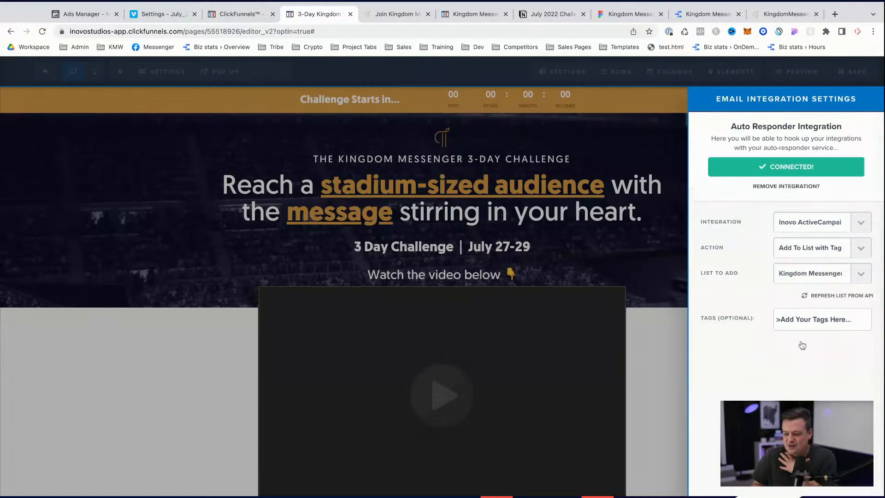
- Copy the landing page's AC tag july-2022-lead from the Notion checklist and add it to the email integration's tags
{"action": "left_click", "coordinate": [808, 311]}
{"action": "left_click", "coordinate": [548, 14]}
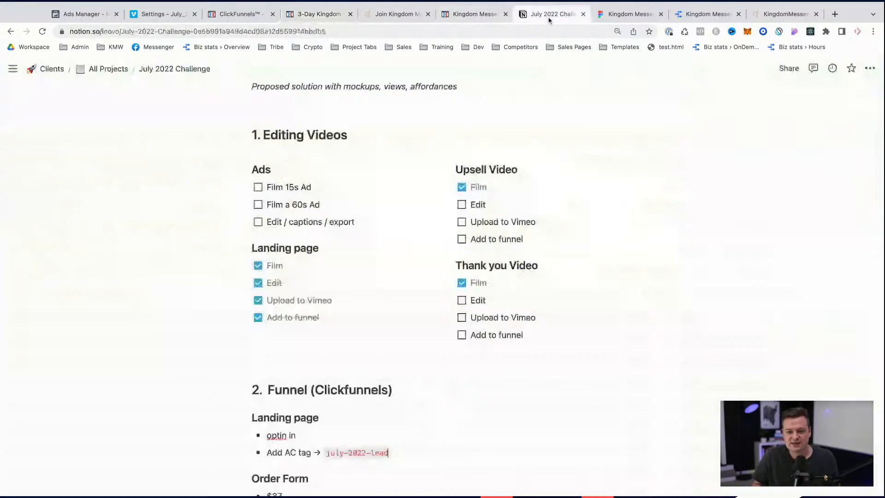
{"action": "scroll", "coordinate": [405, 352], "scroll_direction": "down", "scroll_amount": 5}
{"action": "double_click", "coordinate": [387, 330]}
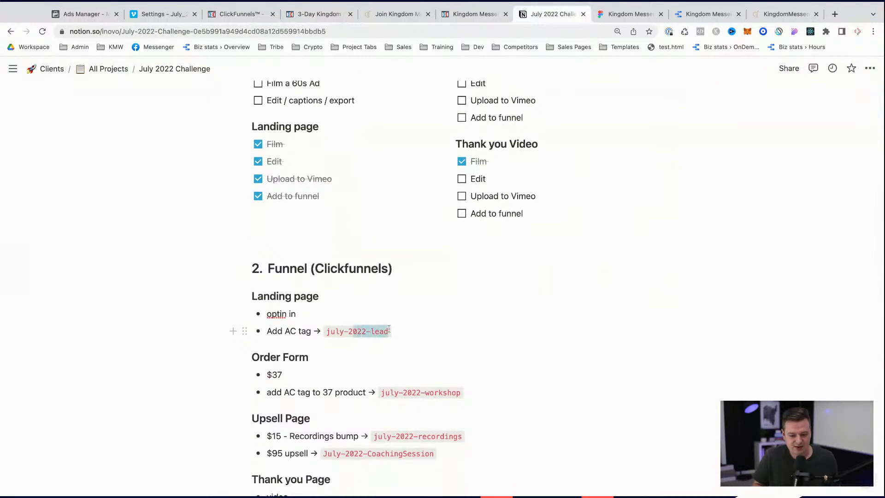
{"action": "left_click_drag", "start_coordinate": [388, 329], "coordinate": [327, 331]}
{"action": "key", "text": "super+c"}
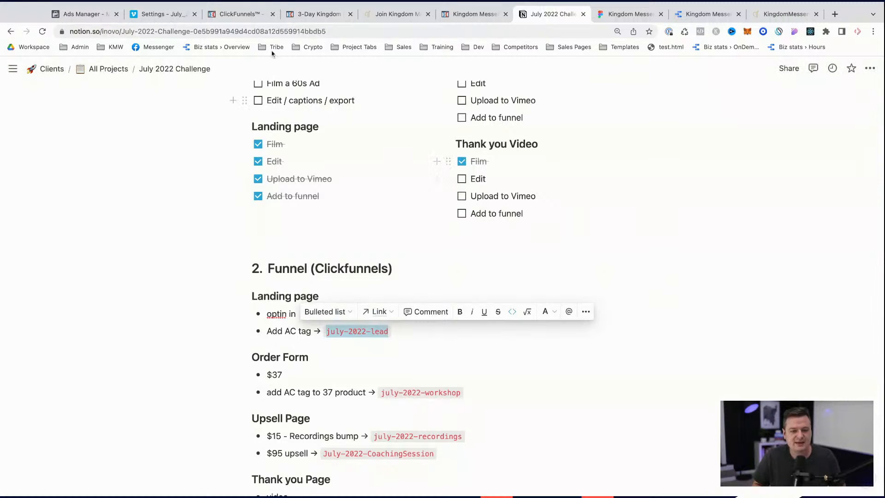
{"action": "left_click", "coordinate": [318, 14]}
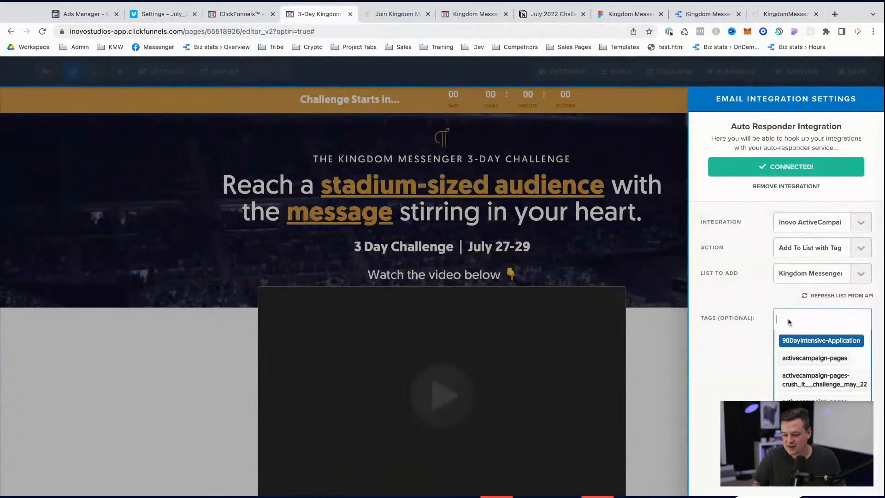
{"action": "key", "text": "super+v"}
{"action": "left_click", "coordinate": [806, 342]}
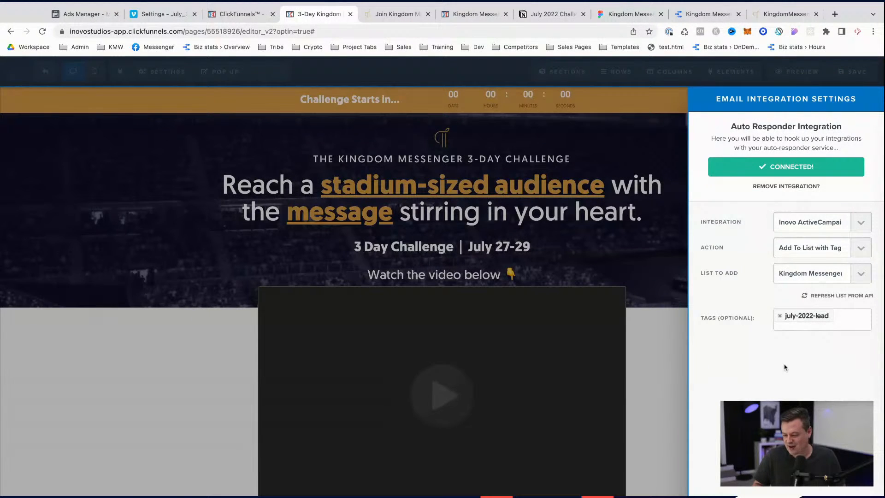
- Close the email integration settings and save the opt-in page
{"action": "left_click", "coordinate": [237, 16]}
{"action": "left_click", "coordinate": [319, 14]}
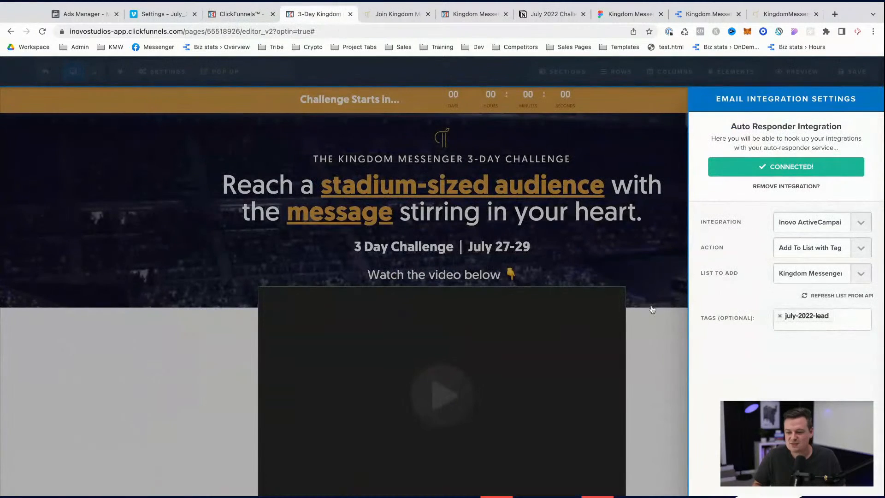
{"action": "left_click", "coordinate": [661, 312]}
{"action": "left_click", "coordinate": [851, 71]}
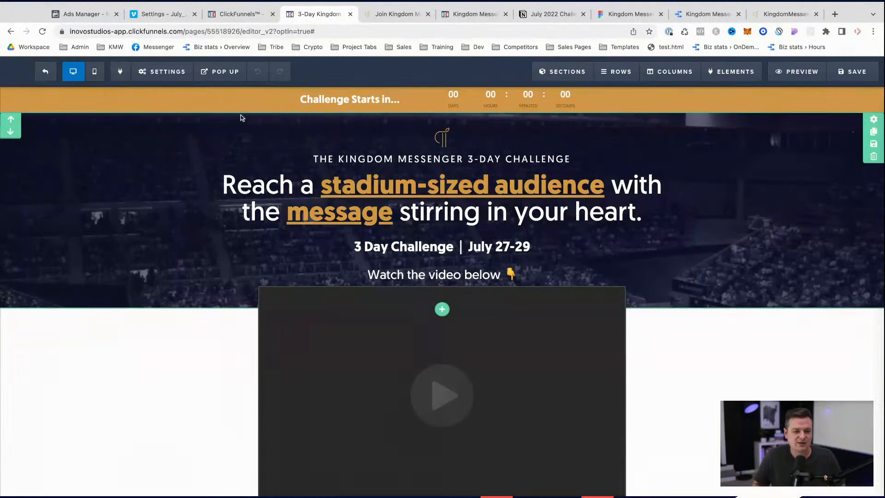
- Open the funnel's July22- 37 order form in the page editor and arrange its browser tab after the opt-in page's tab
{"action": "left_click", "coordinate": [242, 14]}
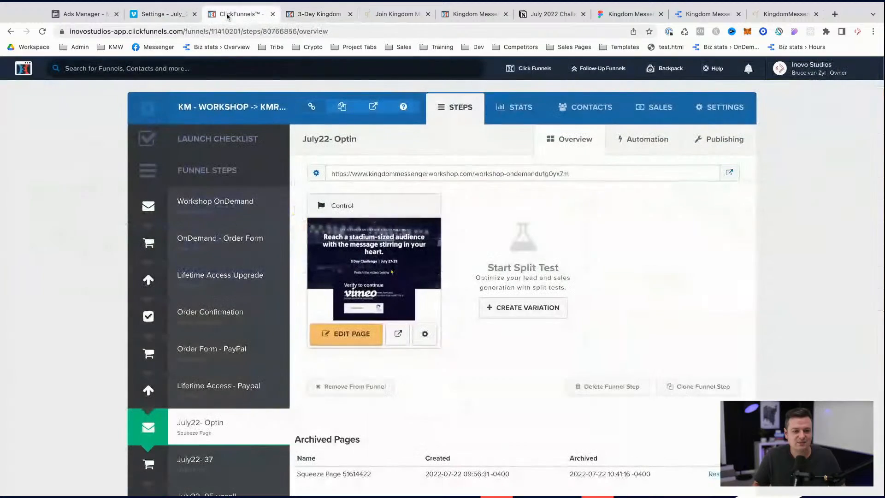
{"action": "scroll", "coordinate": [431, 337], "scroll_direction": "down", "scroll_amount": 1}
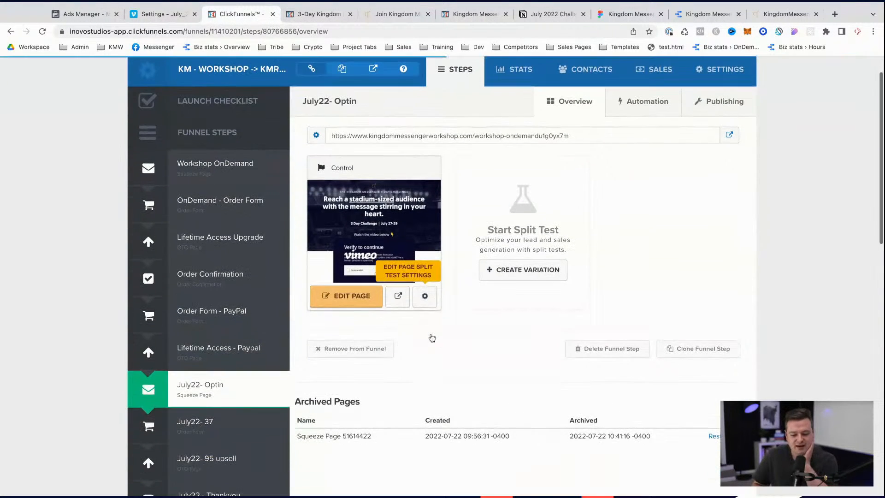
{"action": "scroll", "coordinate": [210, 362], "scroll_direction": "down", "scroll_amount": 2}
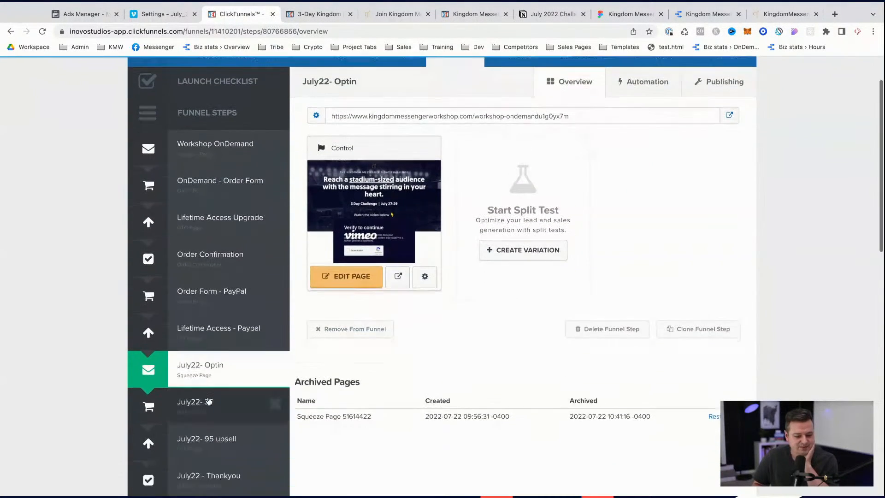
{"action": "left_click", "coordinate": [210, 364]}
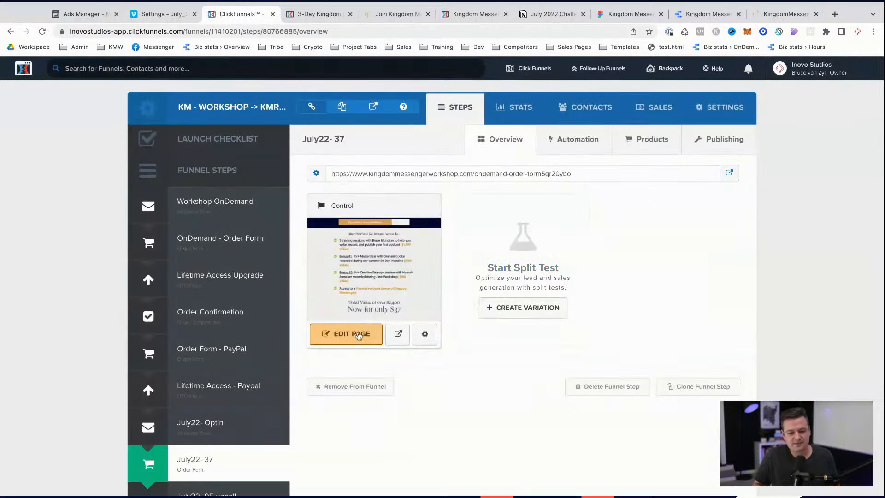
{"action": "left_click", "coordinate": [345, 333]}
{"action": "left_click", "coordinate": [371, 15]}
{"action": "left_click_drag", "start_coordinate": [371, 15], "coordinate": [276, 15]}
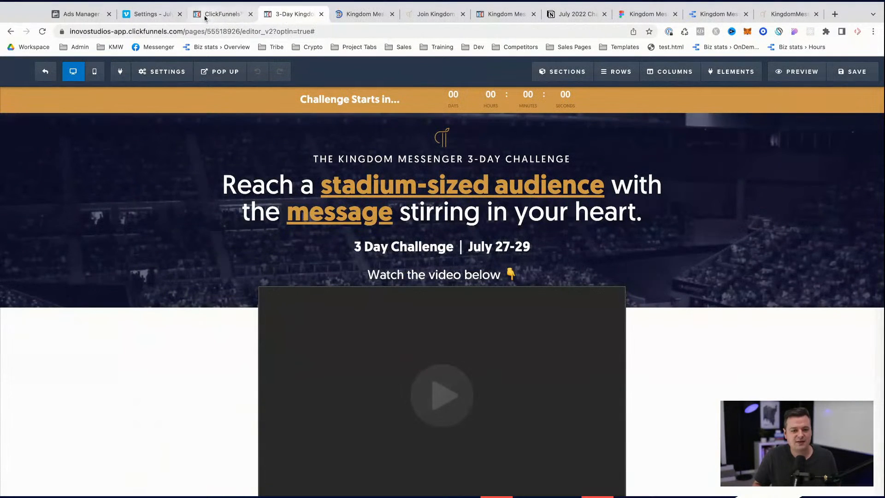
{"action": "left_click", "coordinate": [354, 14]}
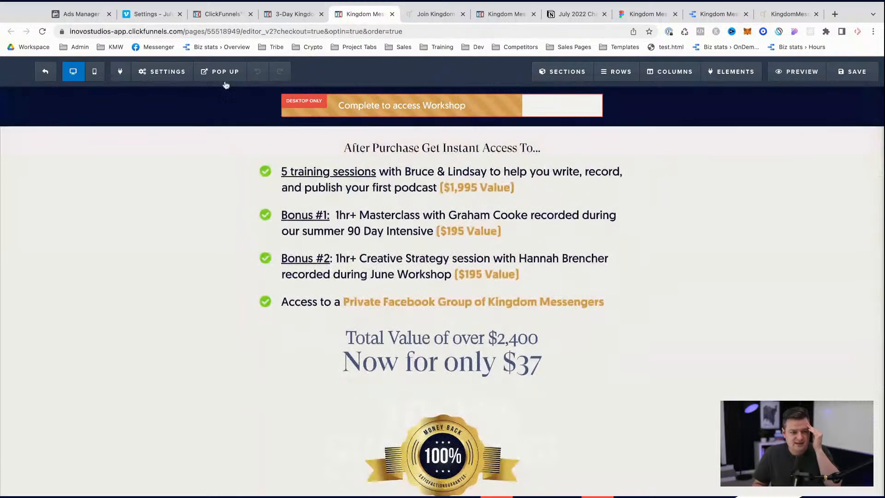
- Copy the SEO title "3-Day Kingdom Messenger Challenge | July 27" from the opt-in page into the order form's SEO metadata
{"action": "mouse_move", "coordinate": [164, 71]}
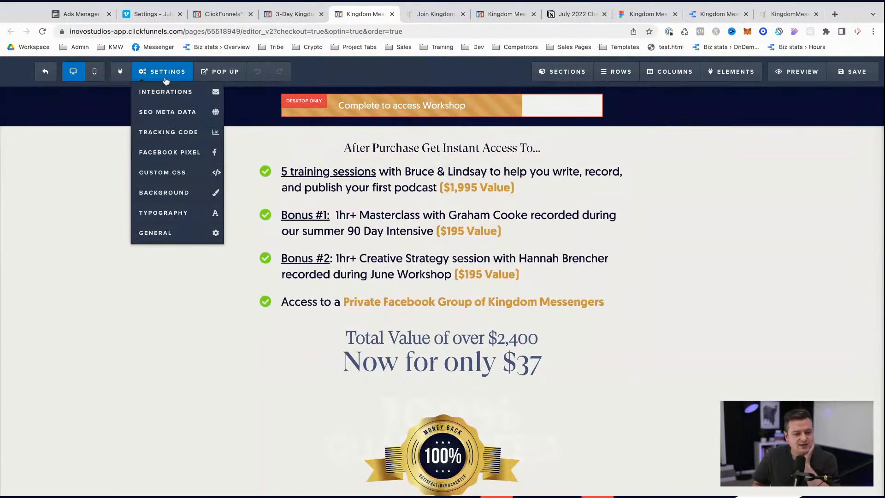
{"action": "left_click", "coordinate": [165, 113]}
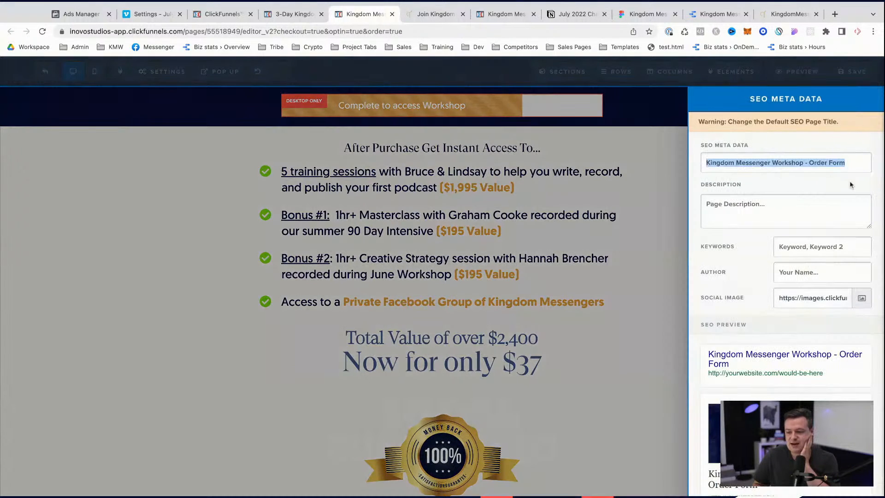
{"action": "left_click", "coordinate": [761, 164]}
{"action": "triple_click", "coordinate": [772, 162]}
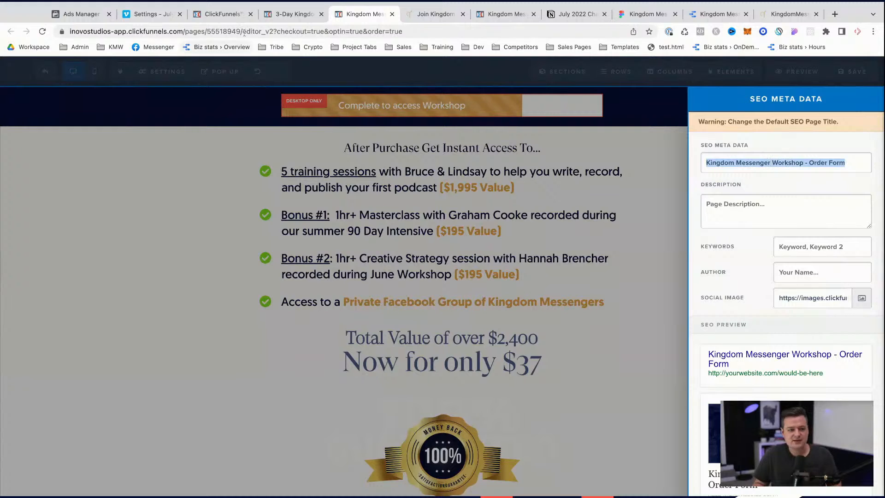
{"action": "left_click", "coordinate": [290, 14]}
{"action": "mouse_move", "coordinate": [164, 73]}
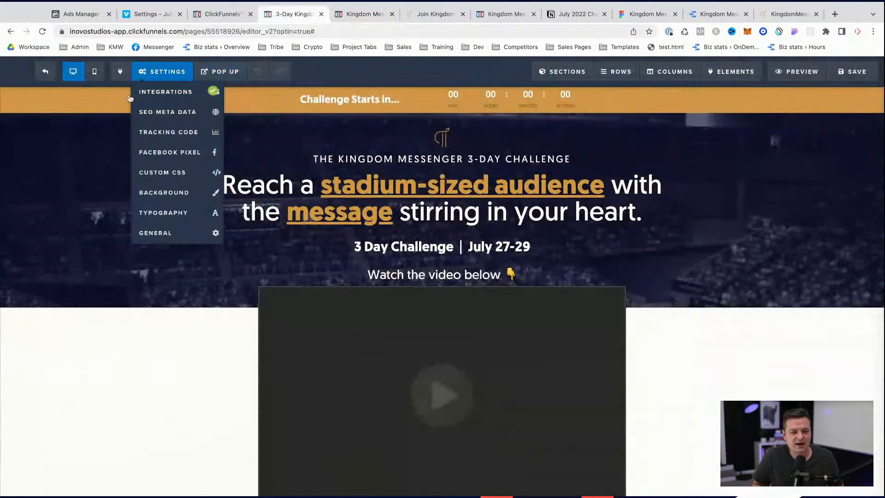
{"action": "left_click", "coordinate": [172, 116]}
{"action": "key", "text": "ctrl+c"}
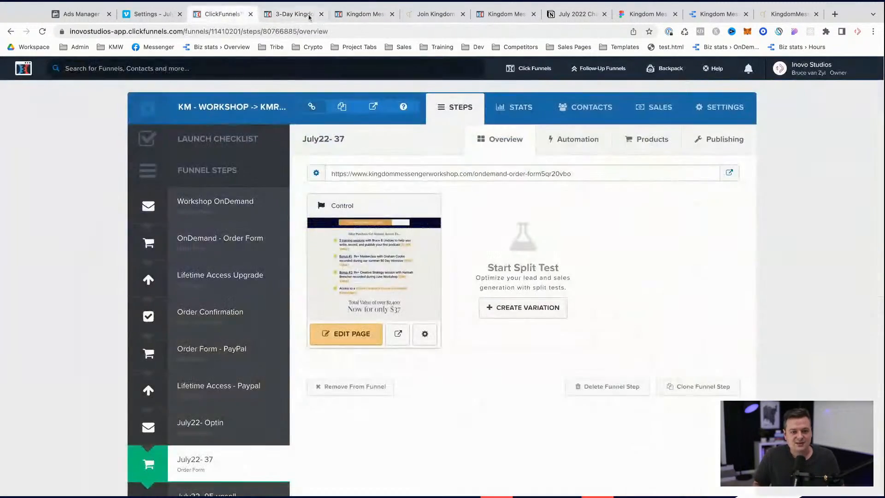
{"action": "left_click", "coordinate": [224, 14]}
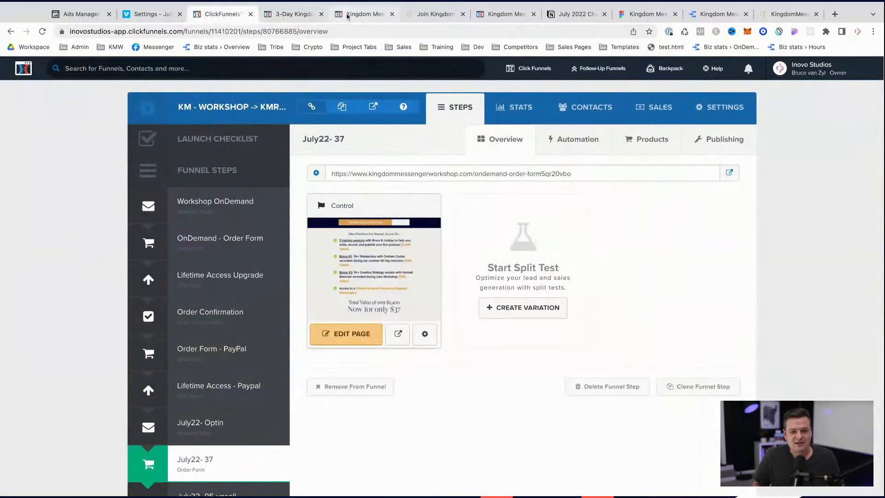
{"action": "left_click", "coordinate": [347, 13]}
{"action": "key", "text": "ctrl+v"}
- Copy the opt-in page's SEO description about reaching a stadium-sized audience into the order form's SEO description
{"action": "left_click", "coordinate": [297, 19]}
{"action": "triple_click", "coordinate": [750, 183]}
{"action": "key", "text": "ctrl+c"}
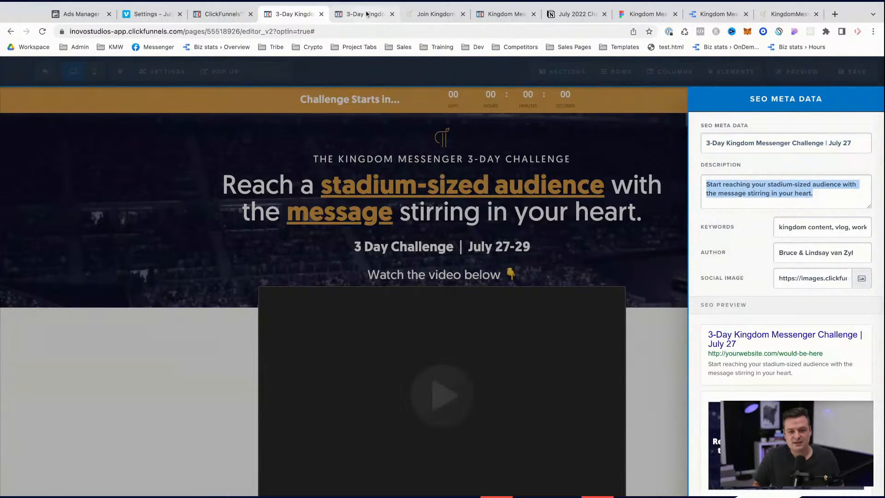
{"action": "left_click", "coordinate": [368, 14]}
{"action": "left_click", "coordinate": [783, 194]}
{"action": "key", "text": "ctrl+v"}
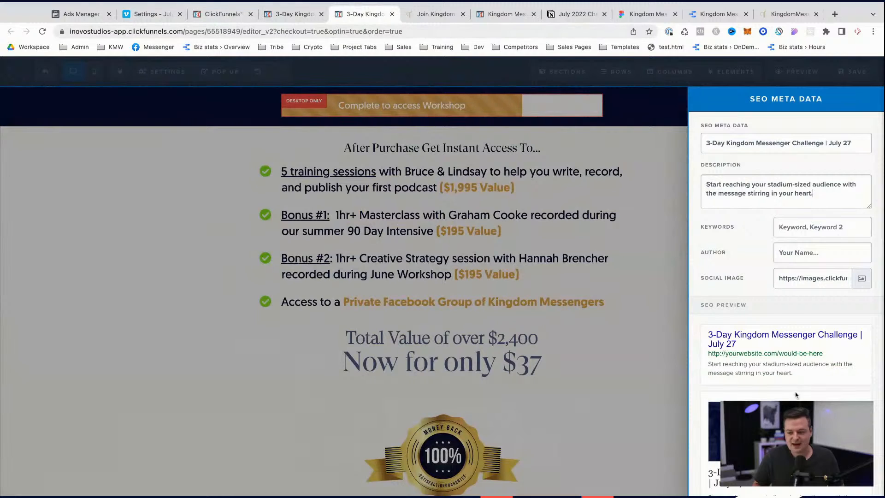
- Set the order form's social image to the "Reach a Stadium-Sized Audience" graphic from the image library and save the page
{"action": "left_click", "coordinate": [861, 278]}
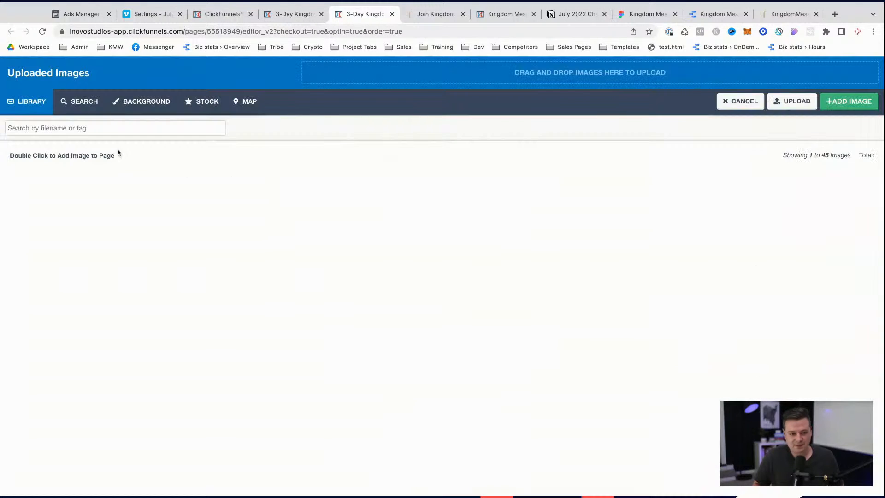
{"action": "left_click", "coordinate": [68, 199]}
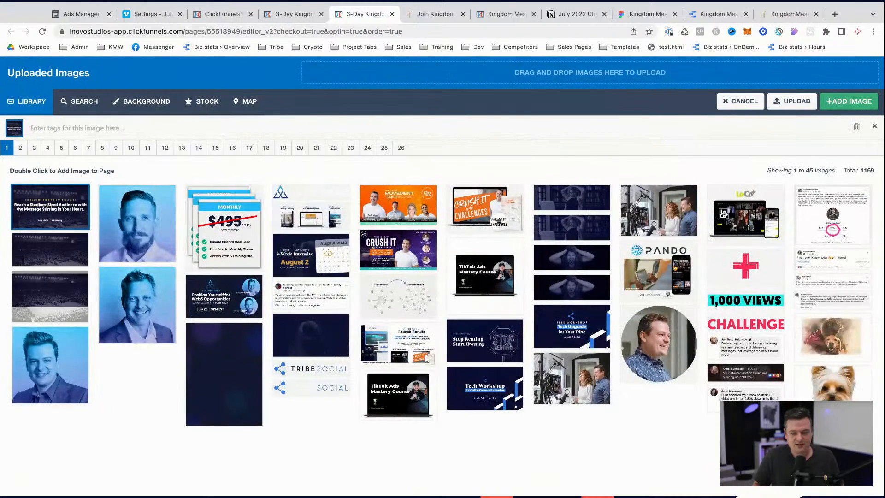
{"action": "left_click", "coordinate": [863, 104]}
{"action": "left_click", "coordinate": [666, 384]}
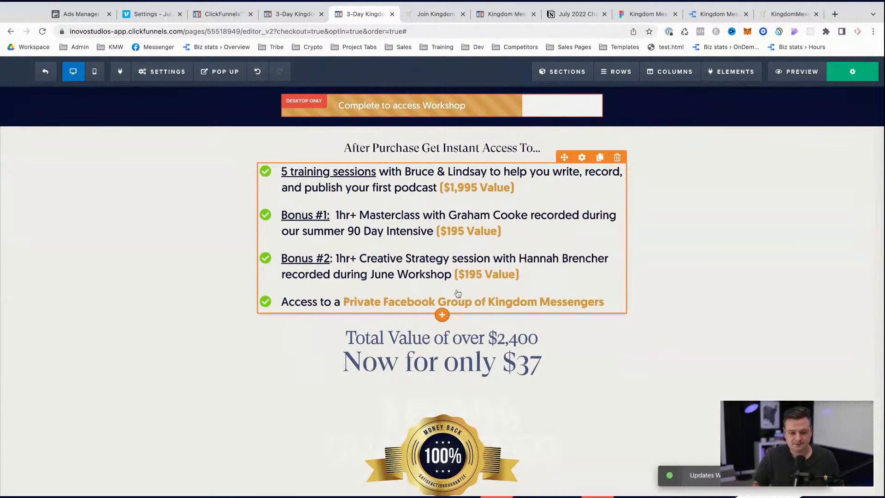
- Change the first item of the order form's upper benefits list to "3 training sessions"
{"action": "left_click", "coordinate": [300, 172]}
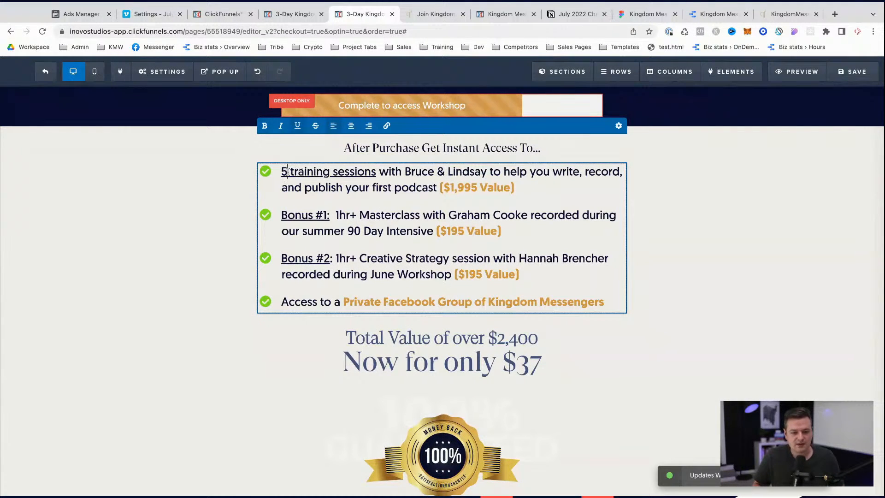
{"action": "type", "text": "3"}
{"action": "key", "text": "Left"}
{"action": "key", "text": "BackSpace"}
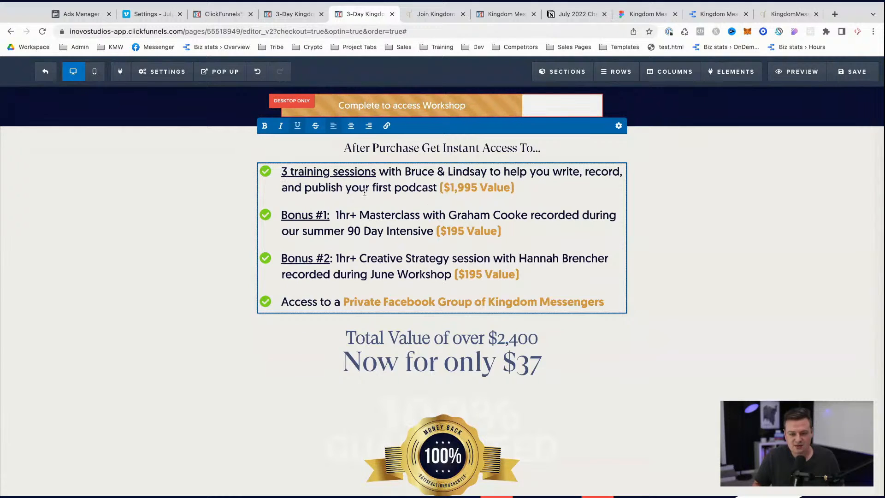
{"action": "left_click", "coordinate": [437, 187]}
{"action": "key", "text": "shift+Up"}
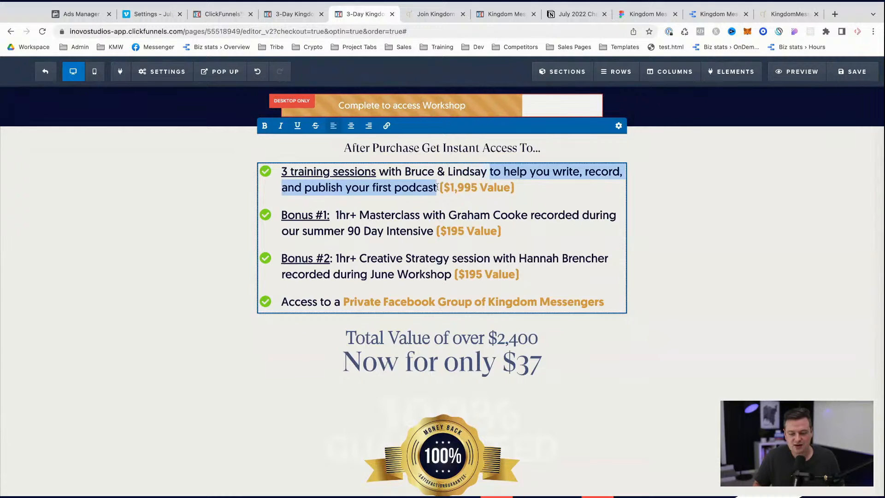
{"action": "left_click", "coordinate": [681, 203]}
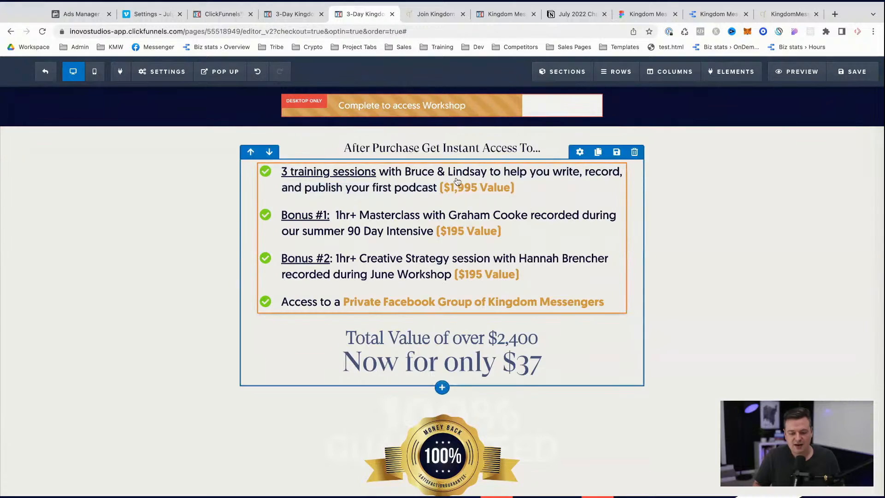
- Change the button text below the money-back guarantee to "Ok, you convinced me. I'm ready for the Kingdom Messenger Challenge!"
{"action": "scroll", "coordinate": [710, 266], "scroll_direction": "down", "scroll_amount": 4}
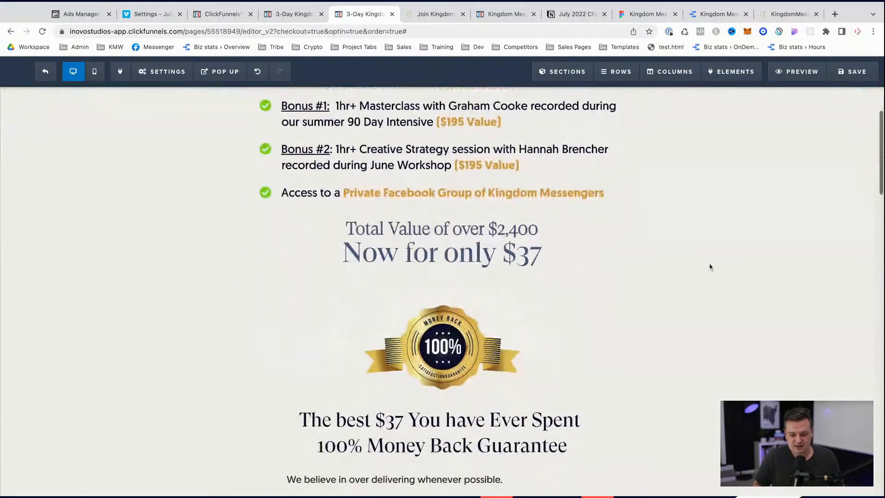
{"action": "scroll", "coordinate": [709, 267], "scroll_direction": "down", "scroll_amount": 5}
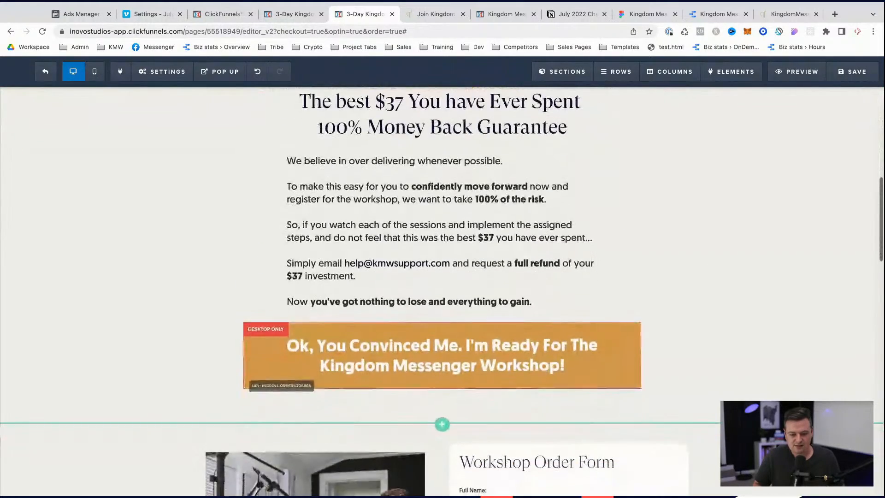
{"action": "left_click", "coordinate": [594, 310]}
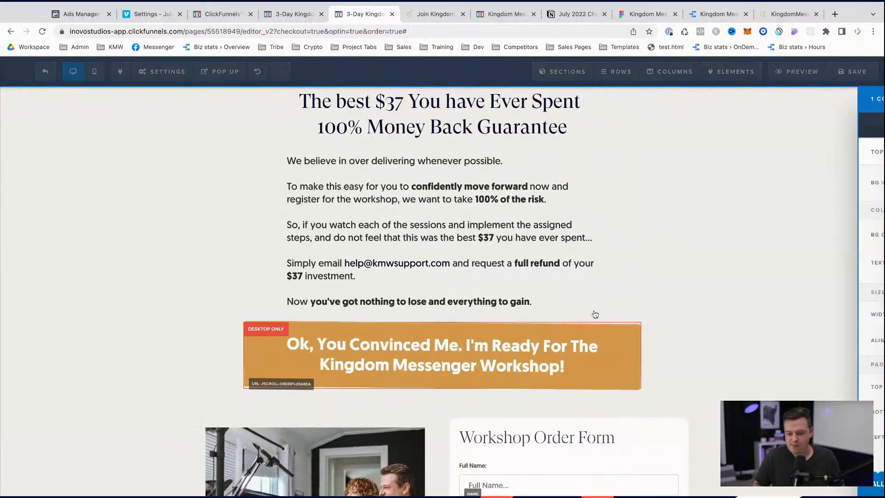
{"action": "left_click", "coordinate": [495, 353]}
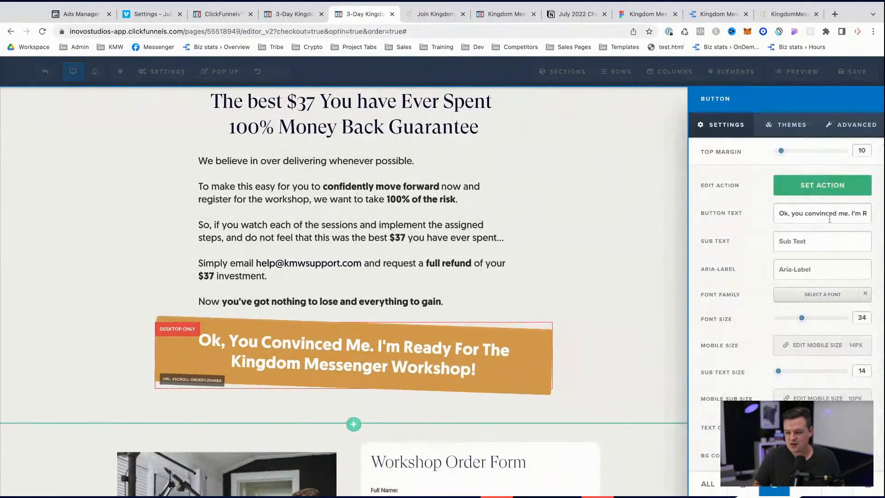
{"action": "left_click", "coordinate": [829, 219]}
{"action": "double_click", "coordinate": [844, 215]}
{"action": "type", "text": "Challenge"}
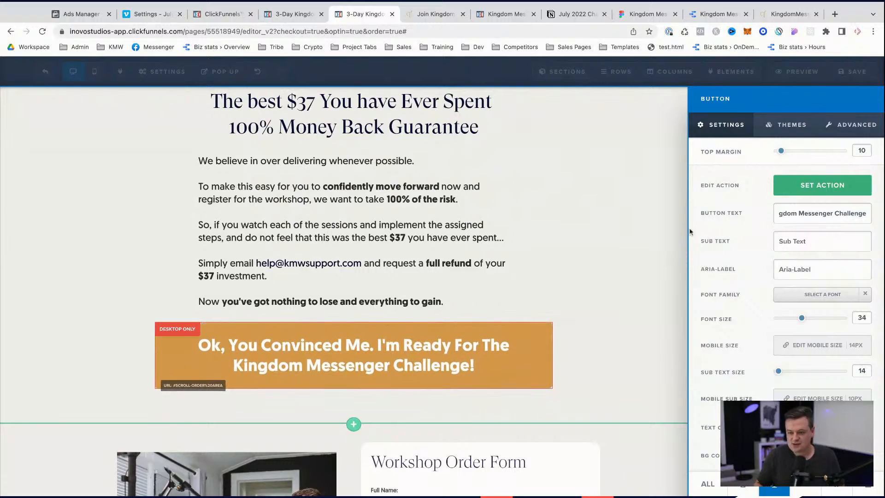
{"action": "left_click", "coordinate": [641, 241]}
- Change the headline above the order form fields to "Challenge Order Form"
{"action": "scroll", "coordinate": [613, 365], "scroll_direction": "down", "scroll_amount": 1}
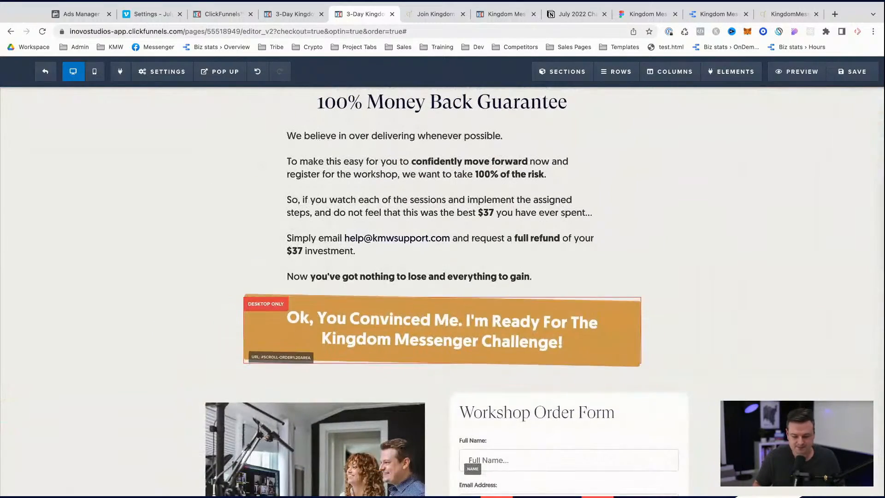
{"action": "scroll", "coordinate": [699, 347], "scroll_direction": "down", "scroll_amount": 5}
{"action": "double_click", "coordinate": [498, 179]}
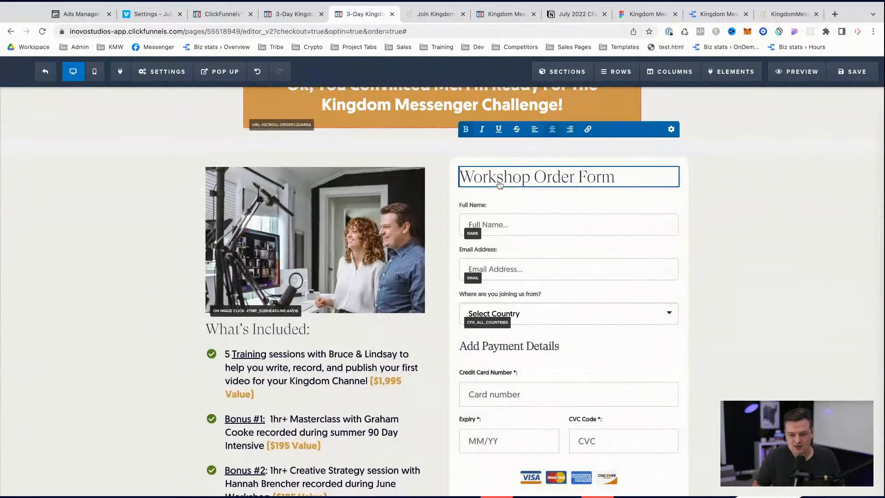
{"action": "type", "text": "Challenge"}
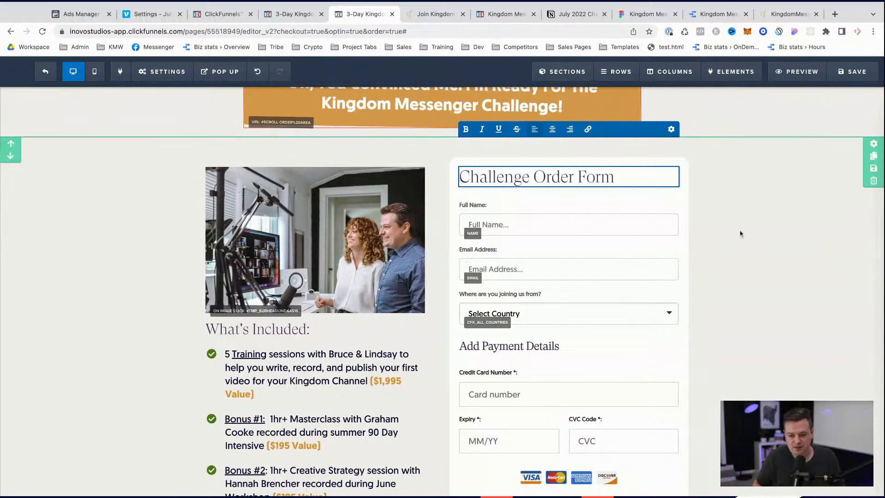
{"action": "left_click", "coordinate": [741, 233]}
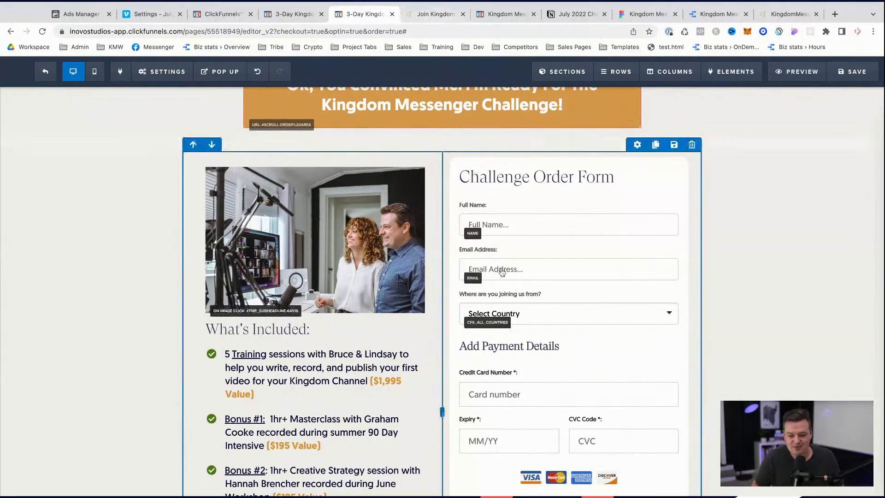
- Review the Out of bounds section of the Notion July 2022 Challenge page, highlighting "new domains"
{"action": "left_click", "coordinate": [564, 15]}
{"action": "scroll", "coordinate": [355, 365], "scroll_direction": "down", "scroll_amount": 20}
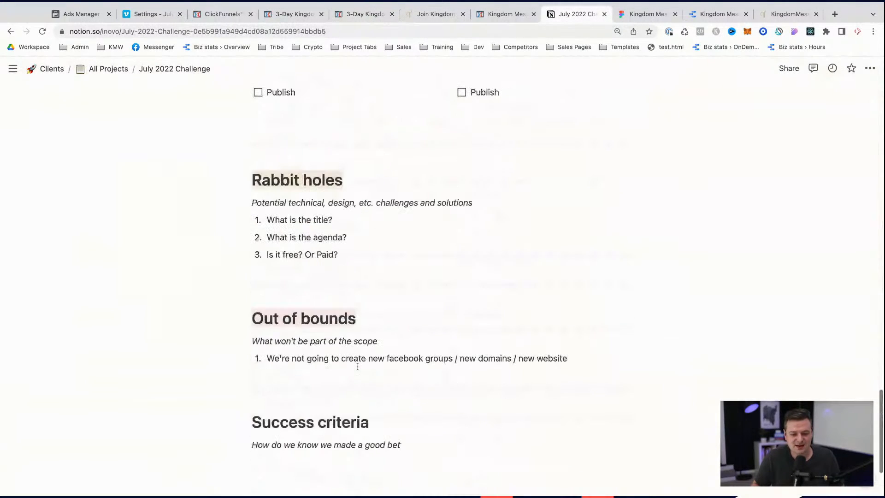
{"action": "scroll", "coordinate": [305, 250], "scroll_direction": "up", "scroll_amount": 5}
{"action": "scroll", "coordinate": [304, 252], "scroll_direction": "down", "scroll_amount": 7}
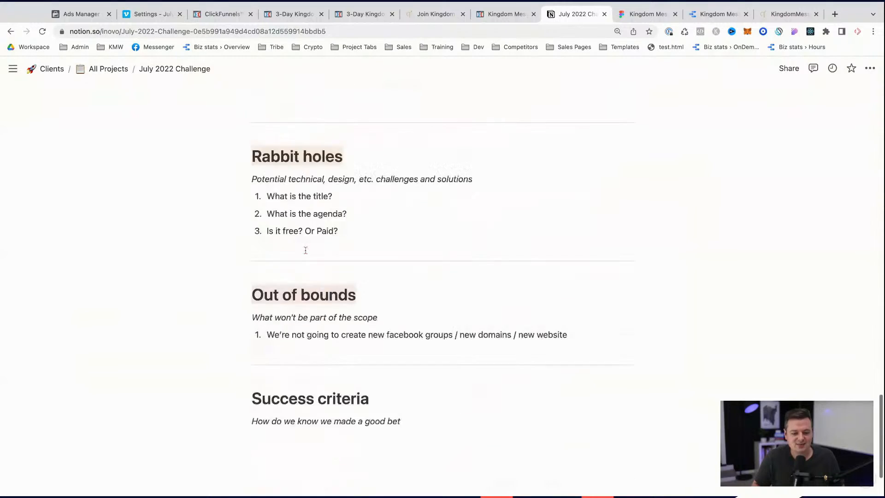
{"action": "scroll", "coordinate": [442, 277], "scroll_direction": "up", "scroll_amount": 3}
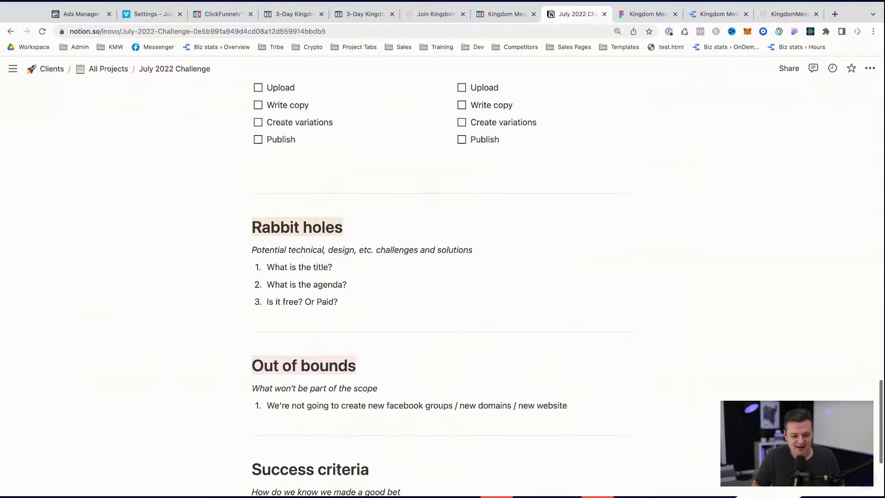
{"action": "left_click_drag", "start_coordinate": [458, 405], "coordinate": [511, 406]}
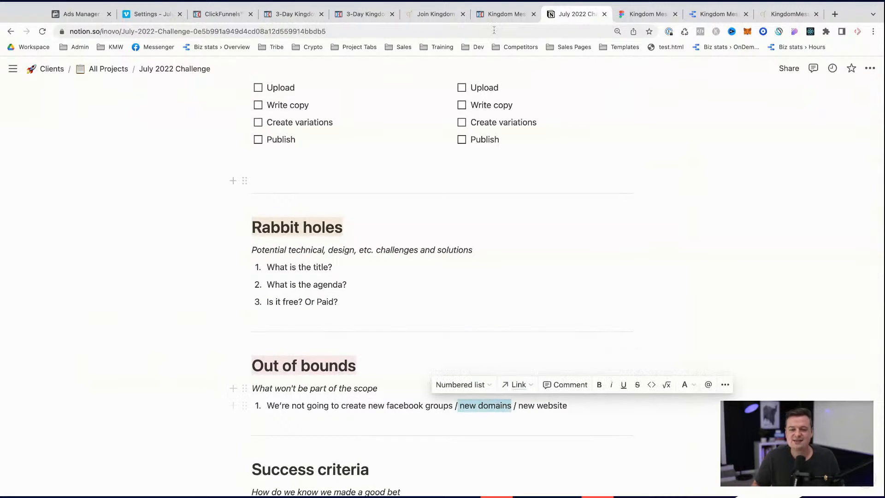
- Switch to the other open order form editor and set its progress bar text to "Complete to access Challenge"
{"action": "left_click", "coordinate": [499, 21]}
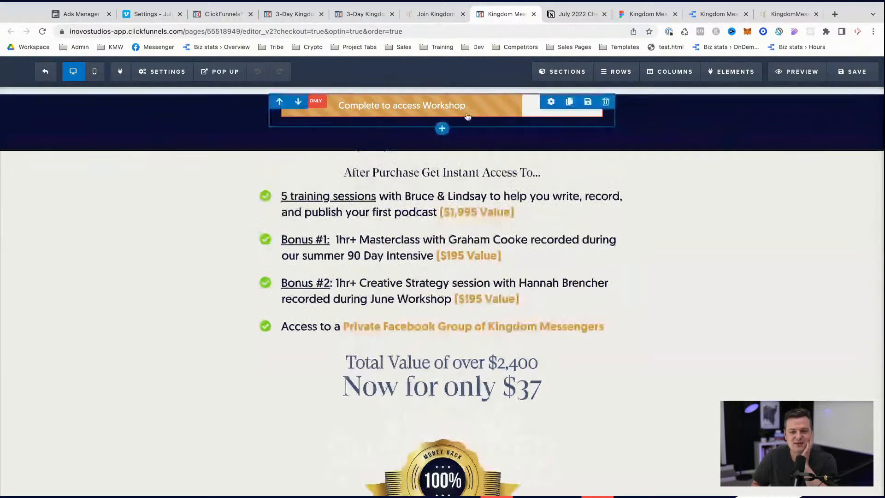
{"action": "left_click", "coordinate": [560, 101]}
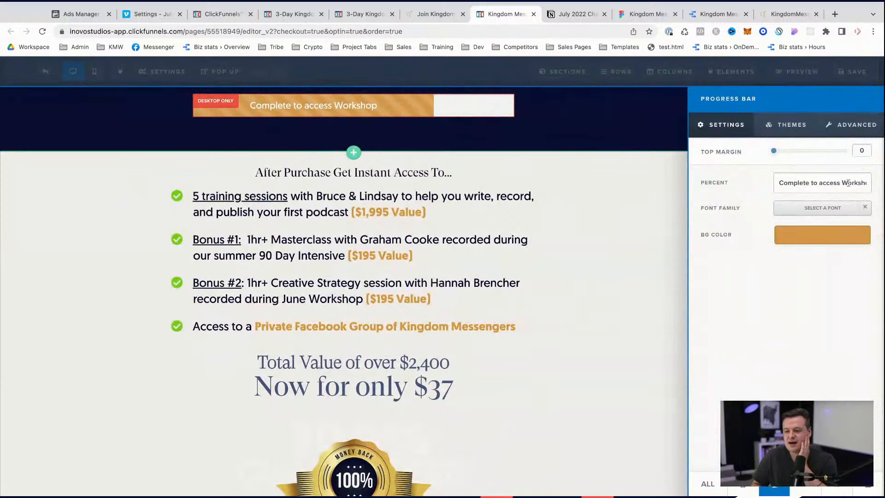
{"action": "type", "text": "nge"}
{"action": "left_click", "coordinate": [664, 242]}
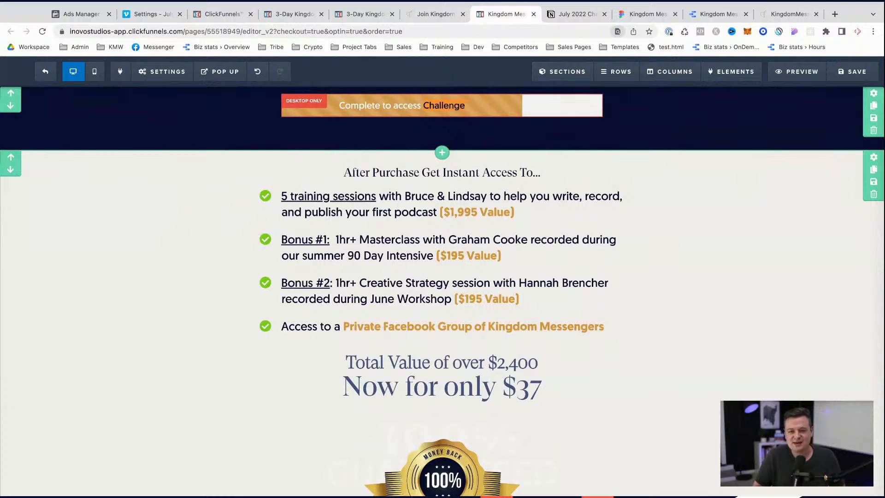
- Search the order form page for "workshop" and review where the word is used in the copy
{"action": "type", "text": "work"}
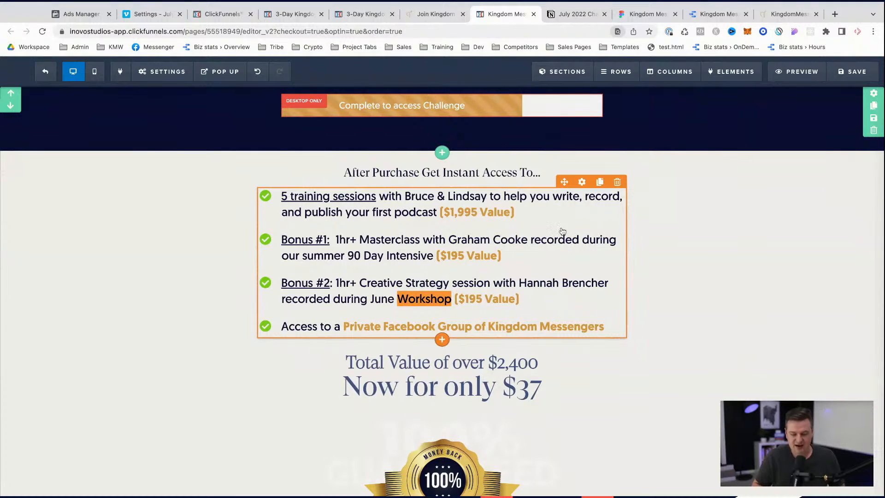
{"action": "scroll", "coordinate": [496, 339], "scroll_direction": "down", "scroll_amount": 10}
{"action": "scroll", "coordinate": [479, 337], "scroll_direction": "up", "scroll_amount": 3}
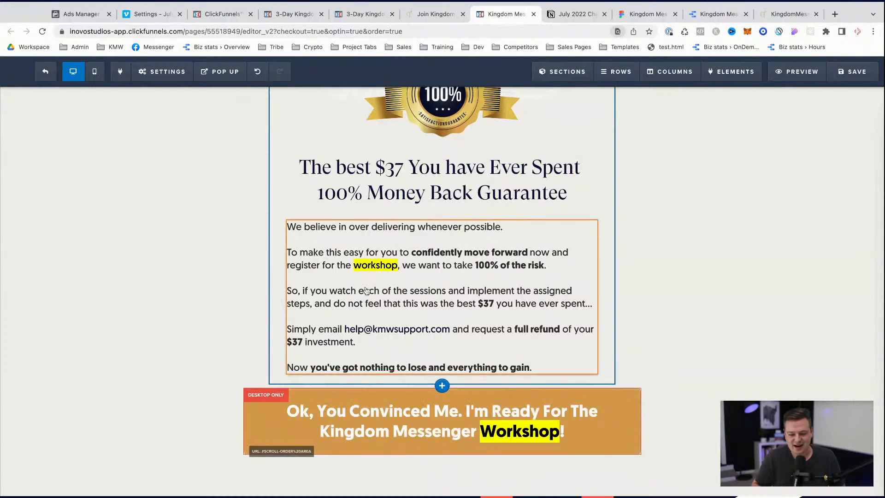
{"action": "scroll", "coordinate": [563, 451], "scroll_direction": "up", "scroll_amount": 8}
{"action": "scroll", "coordinate": [567, 449], "scroll_direction": "down", "scroll_amount": 15}
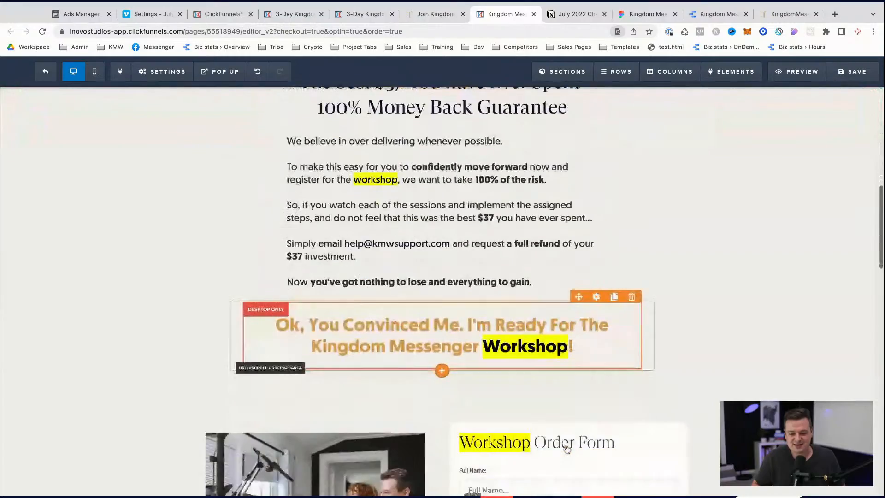
{"action": "scroll", "coordinate": [567, 322], "scroll_direction": "up", "scroll_amount": 7}
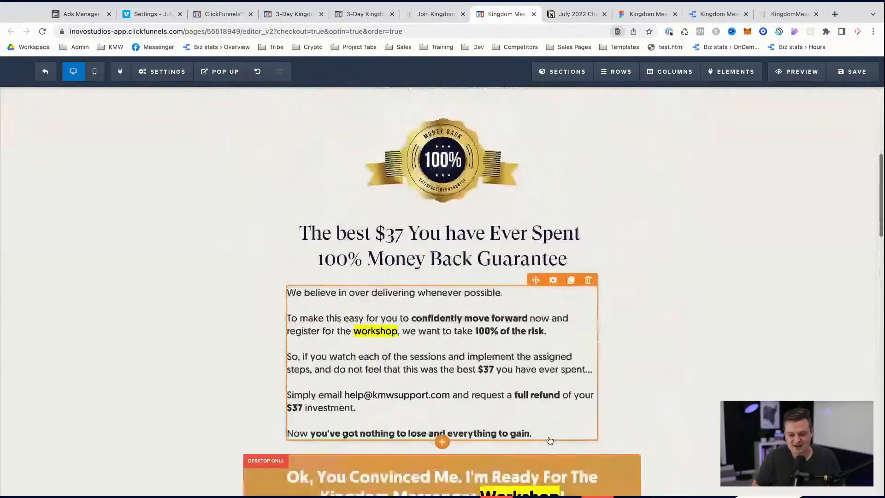
- Replace "Workshop" with "Challenge" in the text of the orange button beneath the money-back guarantee paragraph
{"action": "left_click", "coordinate": [594, 318]}
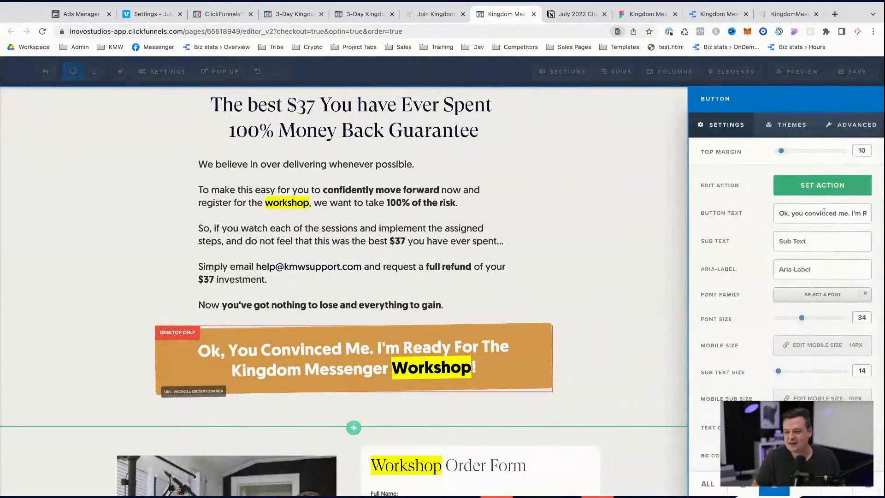
{"action": "left_click_drag", "start_coordinate": [823, 212], "coordinate": [881, 215]}
{"action": "double_click", "coordinate": [853, 213]}
{"action": "type", "text": "Challenge"}
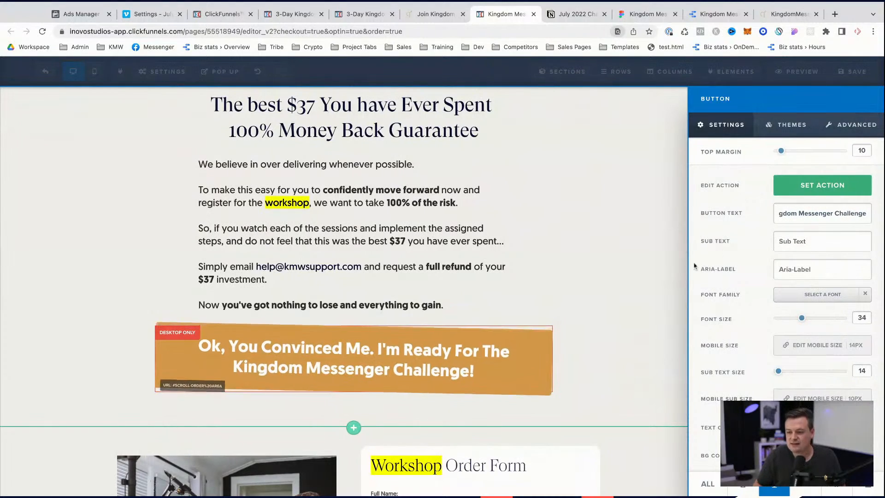
{"action": "left_click", "coordinate": [639, 278]}
- Try replacing "Workshop" with "Challenge" in the Bonus #2 bullet, and undo the edit
{"action": "scroll", "coordinate": [639, 278], "scroll_direction": "up", "scroll_amount": 5}
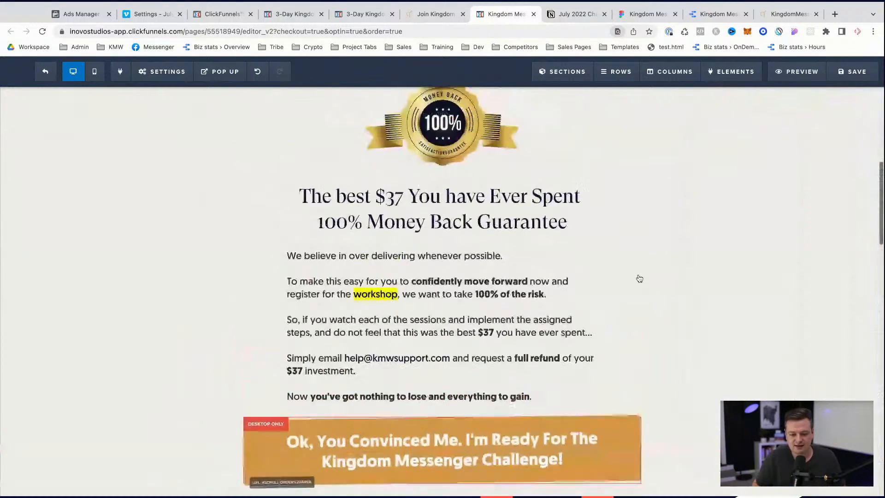
{"action": "scroll", "coordinate": [576, 254], "scroll_direction": "up", "scroll_amount": 2}
{"action": "double_click", "coordinate": [423, 199]}
{"action": "type", "text": "Challenge"}
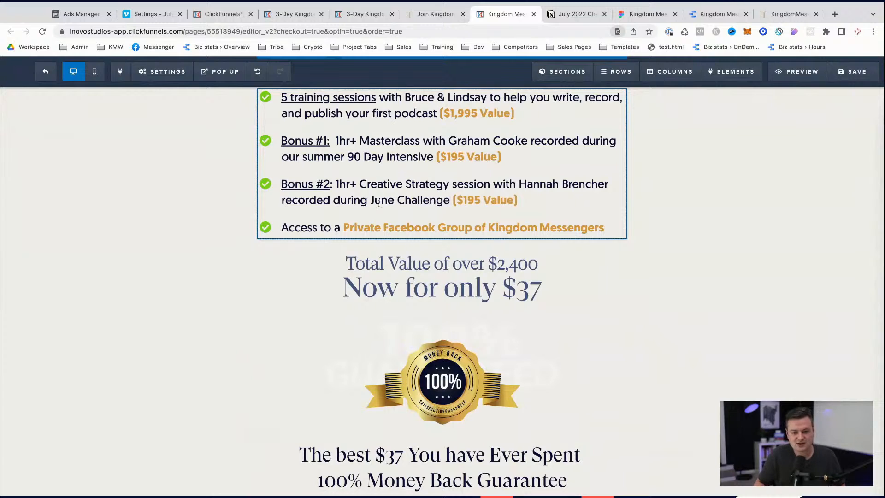
{"action": "type", "text": "J"}
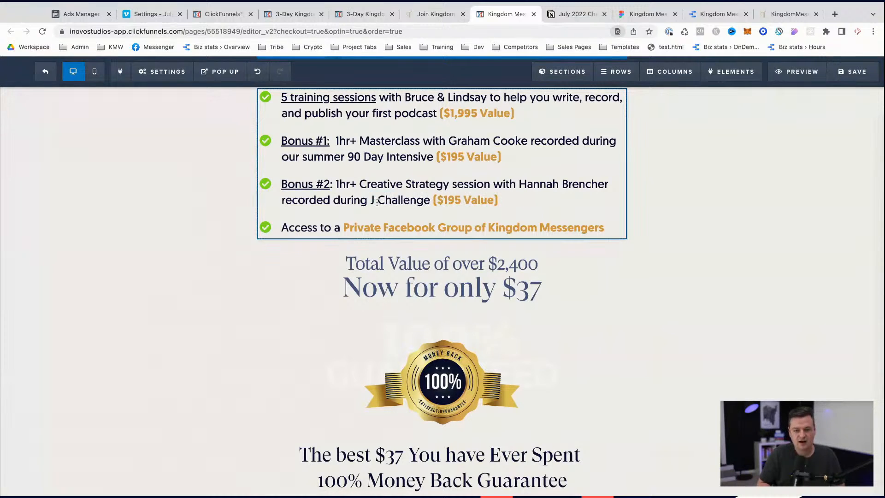
{"action": "key", "text": "super+z"}
{"action": "key", "text": "super+z"}
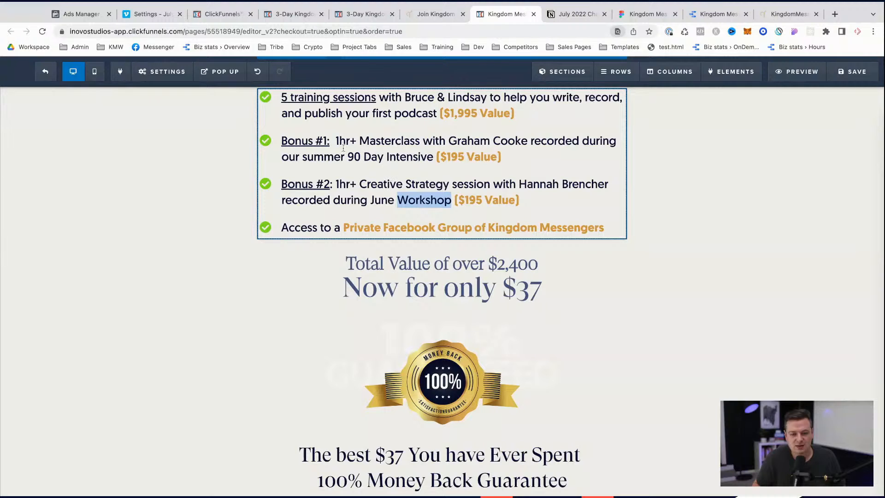
- Hyphenate "90-Day" in the Bonus #1 bullet under the instant access heading
{"action": "left_click", "coordinate": [359, 158]}
{"action": "key", "text": "shift+alt+Right"}
{"action": "type", "text": "-Day"}
{"action": "scroll", "coordinate": [515, 170], "scroll_direction": "up", "scroll_amount": 1}
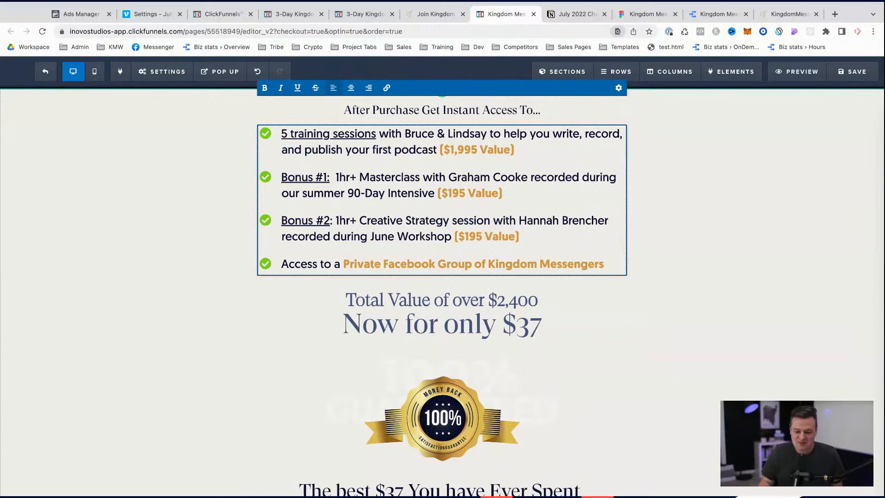
{"action": "left_click", "coordinate": [731, 309]}
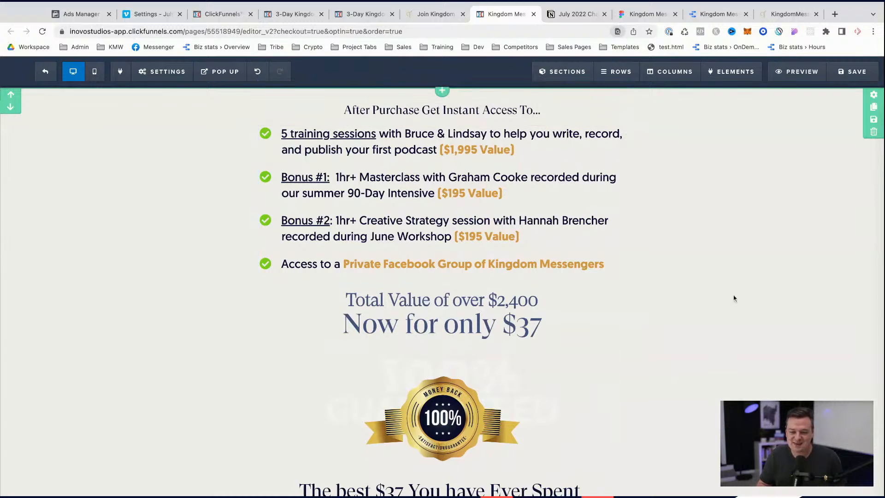
- Replace "workshop" with "challenge" in the paragraph under the money-back guarantee headline
{"action": "scroll", "coordinate": [735, 300], "scroll_direction": "down", "scroll_amount": 2}
{"action": "scroll", "coordinate": [735, 300], "scroll_direction": "down", "scroll_amount": 6}
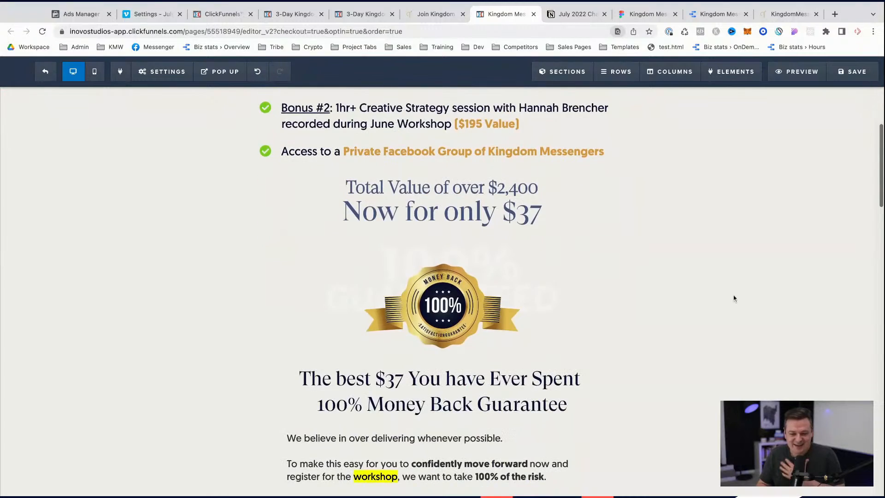
{"action": "left_click", "coordinate": [414, 303]}
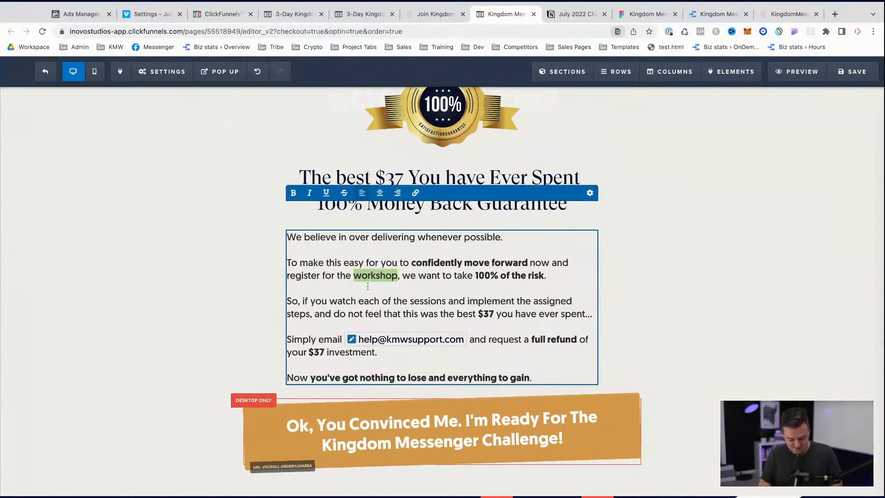
{"action": "type", "text": "C"}
{"action": "key", "text": "BackSpace"}
{"action": "type", "text": "challenge"}
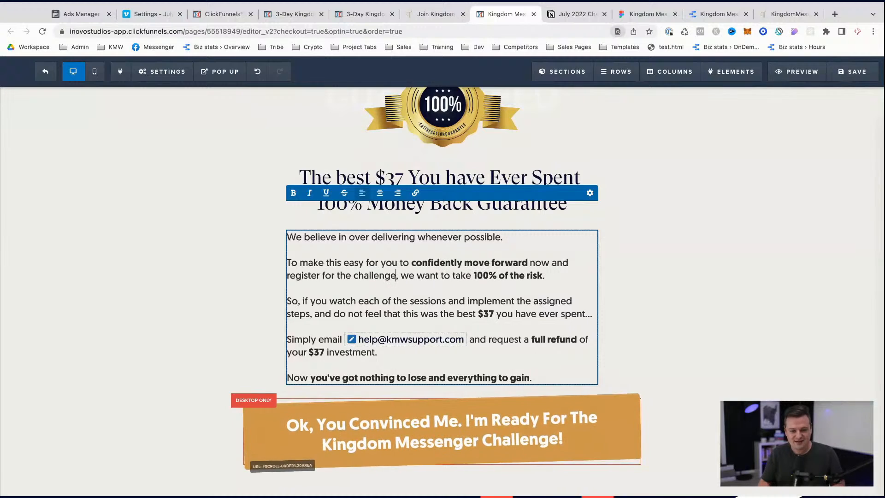
{"action": "left_click", "coordinate": [701, 302]}
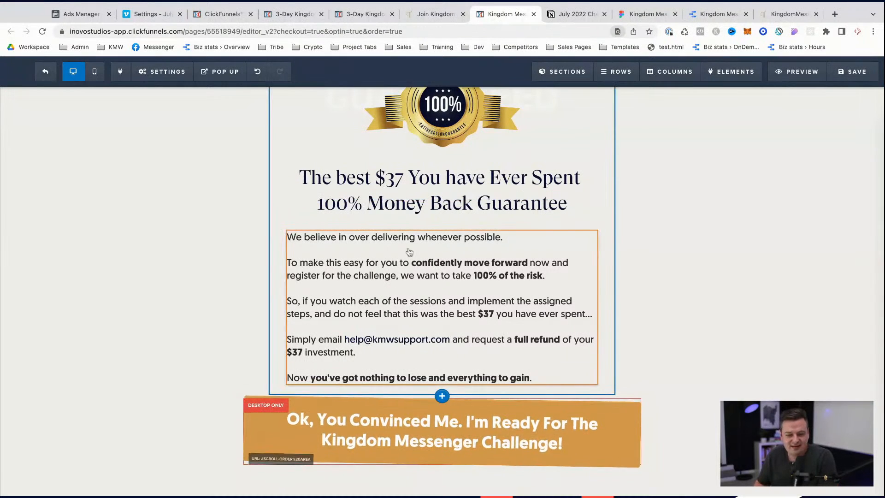
- Correct "over delivering" to "overdelivering" in the first sentence of the guarantee text
{"action": "double_click", "coordinate": [379, 245]}
{"action": "left_click_drag", "start_coordinate": [379, 246], "coordinate": [360, 246]}
{"action": "type", "text": "overdelivering"}
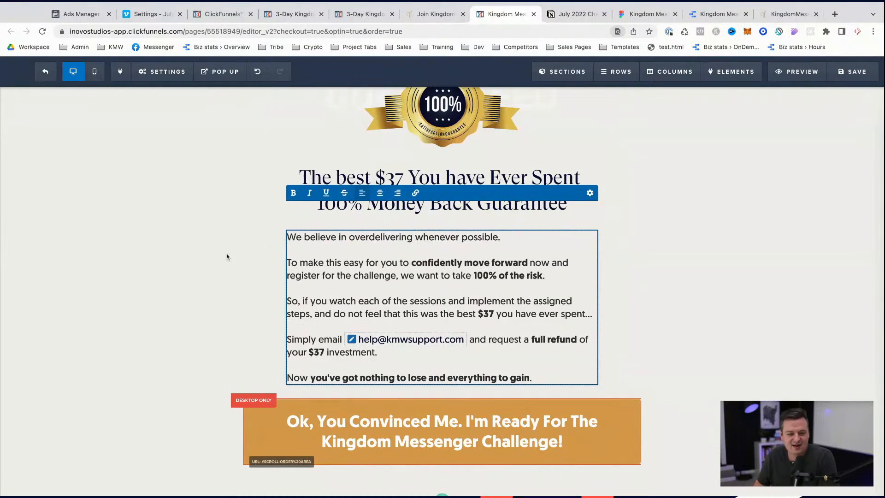
{"action": "left_click", "coordinate": [172, 267]}
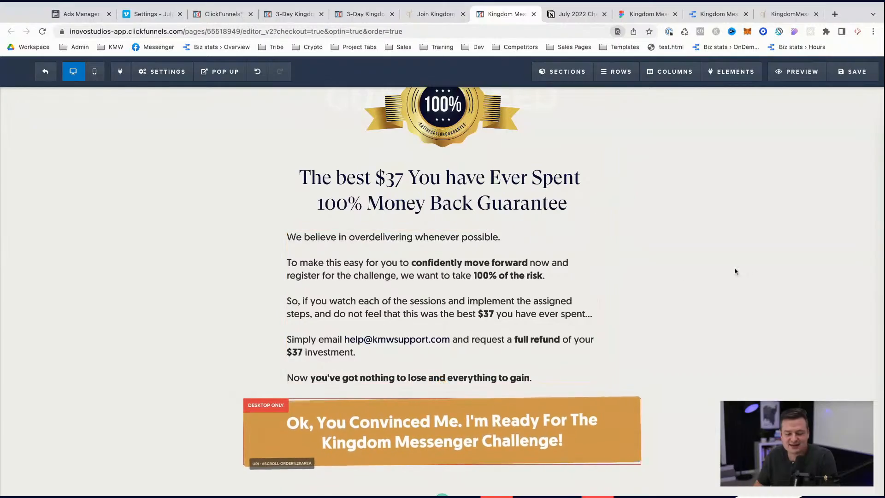
- Change the headline above the order form fields from the workshop wording to "Challenge Order Form"
{"action": "scroll", "coordinate": [746, 271], "scroll_direction": "down", "scroll_amount": 3}
{"action": "scroll", "coordinate": [746, 271], "scroll_direction": "down", "scroll_amount": 8}
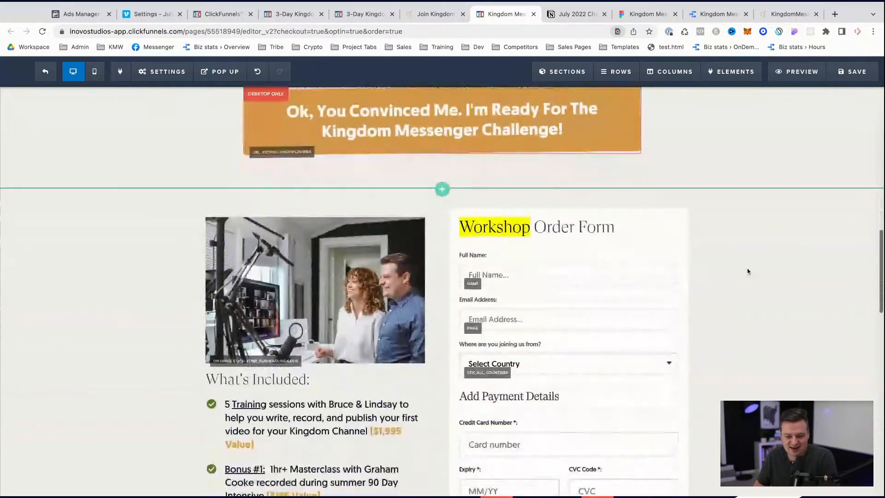
{"action": "double_click", "coordinate": [240, 367]}
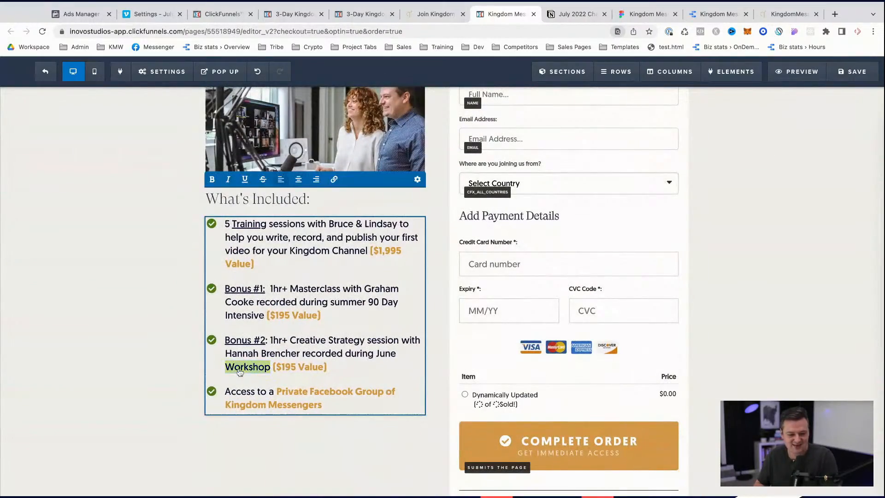
{"action": "scroll", "coordinate": [325, 311], "scroll_direction": "up", "scroll_amount": 5}
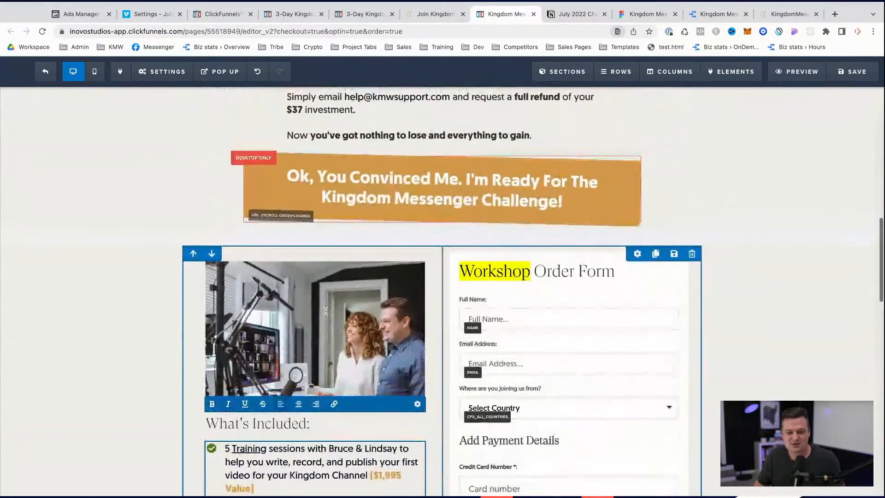
{"action": "left_click", "coordinate": [497, 271]}
{"action": "type", "text": "Challenge"}
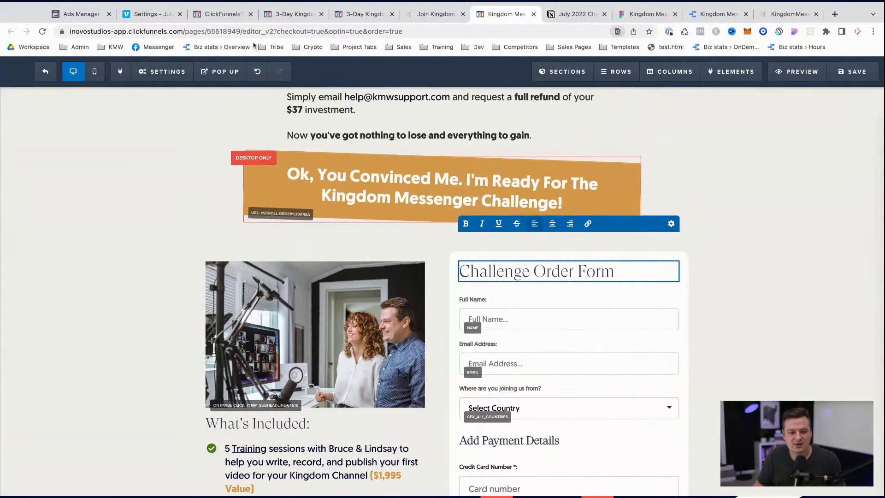
- Compare the two open order form editors, check this one's SEO meta data, close the outdated duplicate, and return to the 3-Day Kingdom editor
{"action": "left_click", "coordinate": [291, 14]}
{"action": "left_click", "coordinate": [222, 15]}
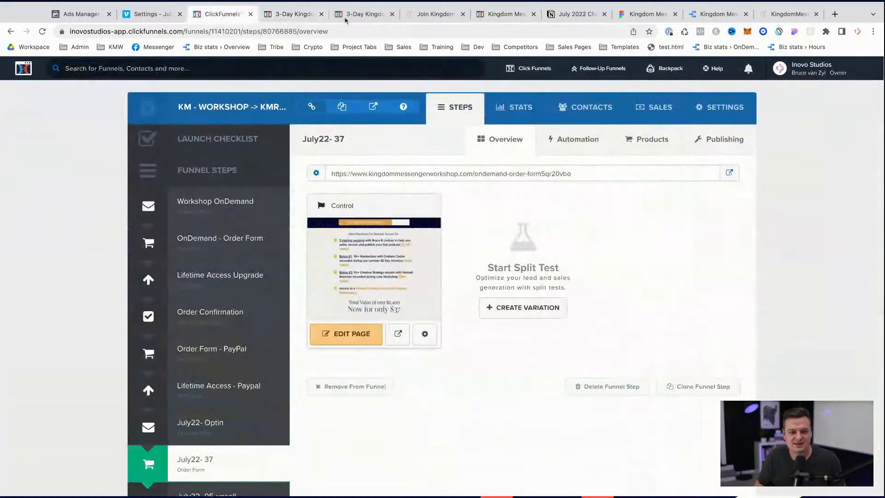
{"action": "left_click", "coordinate": [372, 17]}
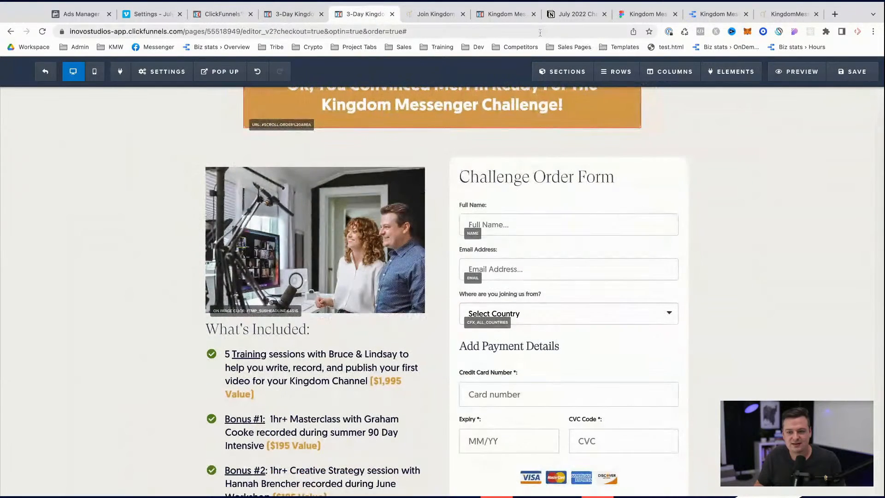
{"action": "left_click", "coordinate": [503, 18]}
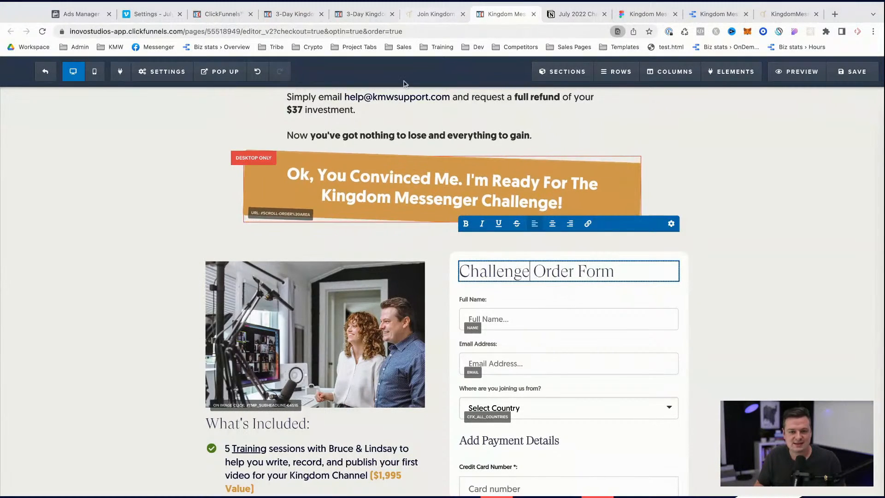
{"action": "left_click", "coordinate": [162, 71]}
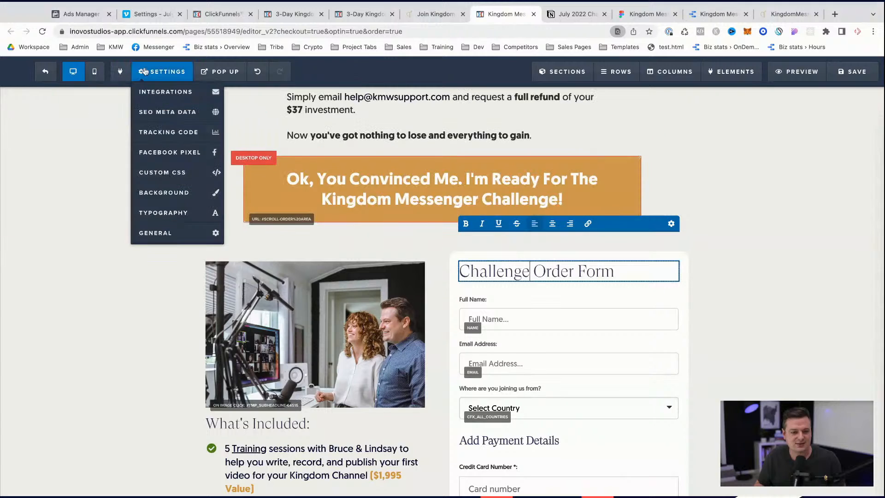
{"action": "left_click", "coordinate": [164, 113]}
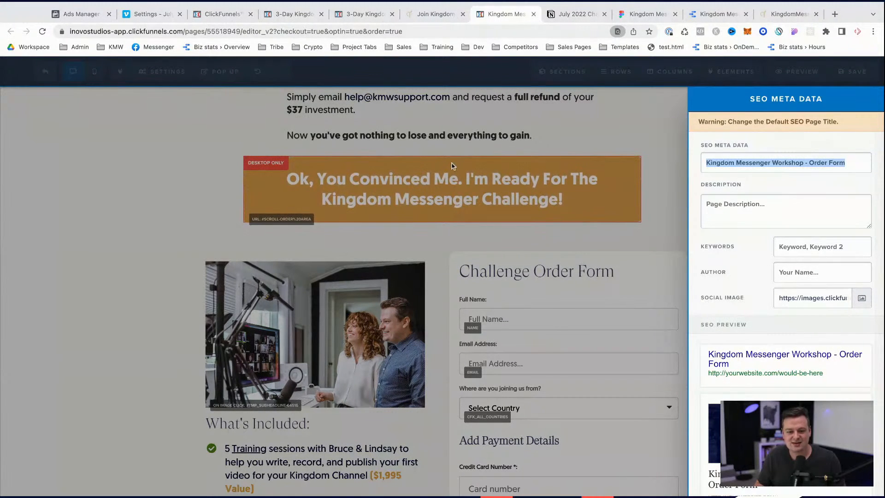
{"action": "key", "text": "super+w"}
{"action": "left_click", "coordinate": [393, 14]}
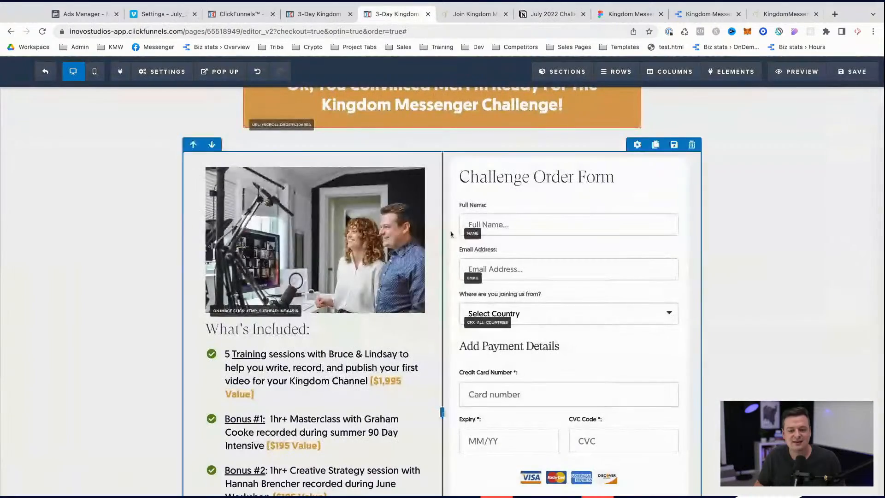
- Set the progress bar text at the head of the order form page to "Complete to access Challenge"
{"action": "scroll", "coordinate": [478, 243], "scroll_direction": "up", "scroll_amount": 3}
{"action": "scroll", "coordinate": [478, 243], "scroll_direction": "up", "scroll_amount": 5}
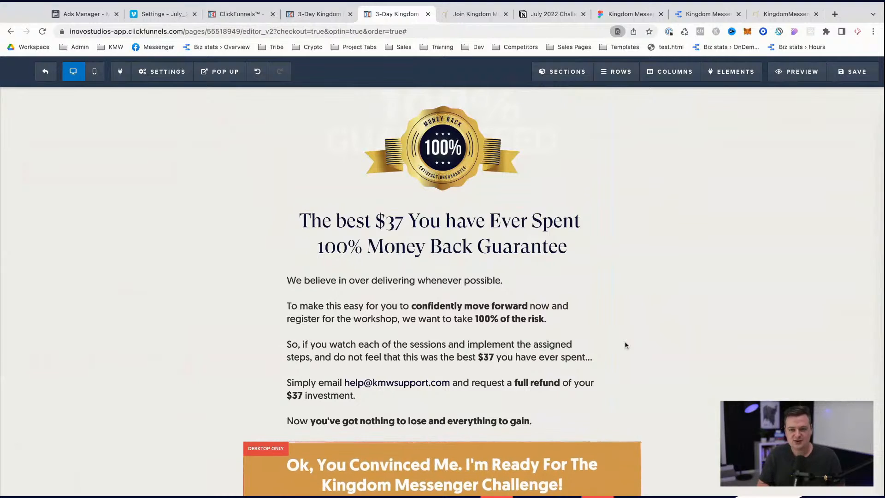
{"action": "scroll", "coordinate": [625, 346], "scroll_direction": "up", "scroll_amount": 6}
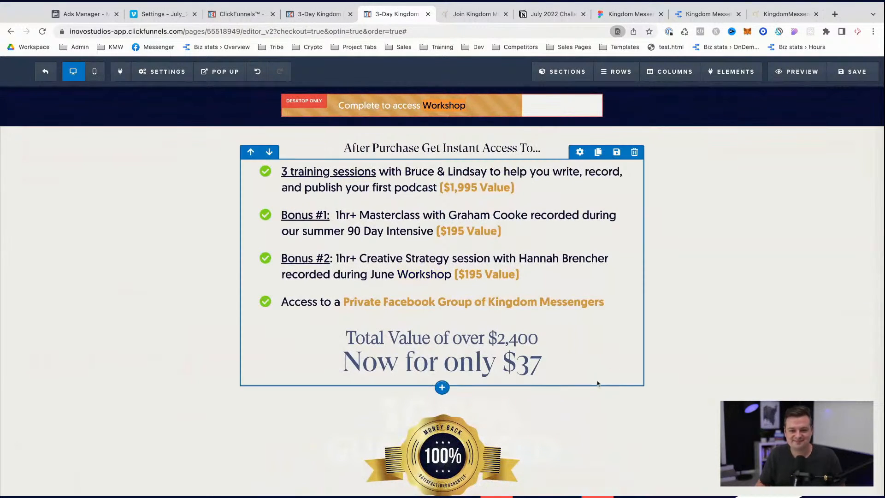
{"action": "scroll", "coordinate": [573, 133], "scroll_direction": "up", "scroll_amount": 1}
{"action": "left_click", "coordinate": [558, 102]}
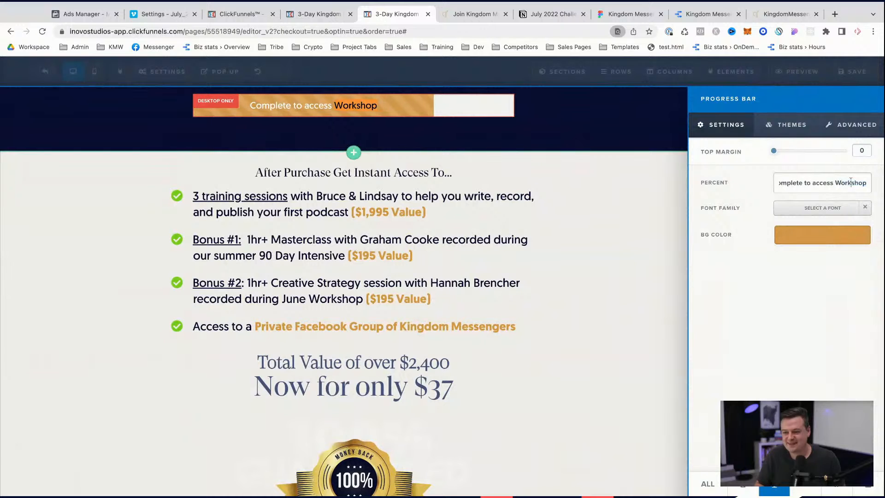
{"action": "type", "text": "Challenge"}
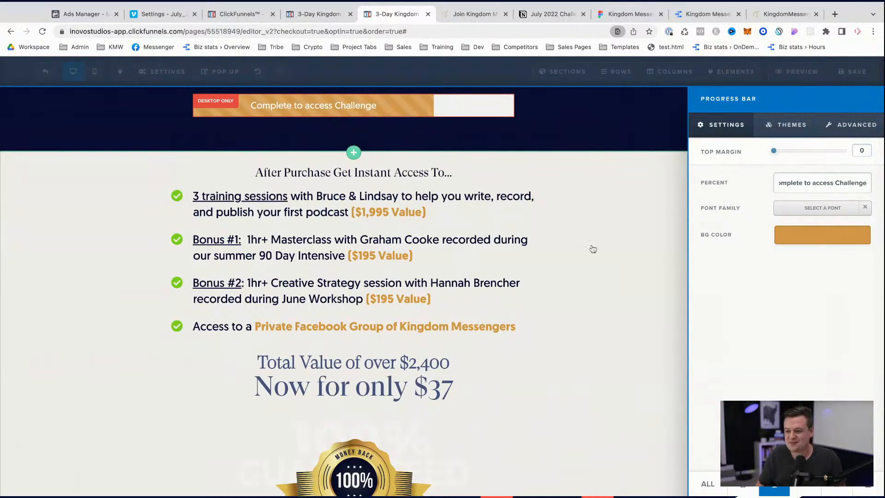
{"action": "left_click", "coordinate": [558, 306]}
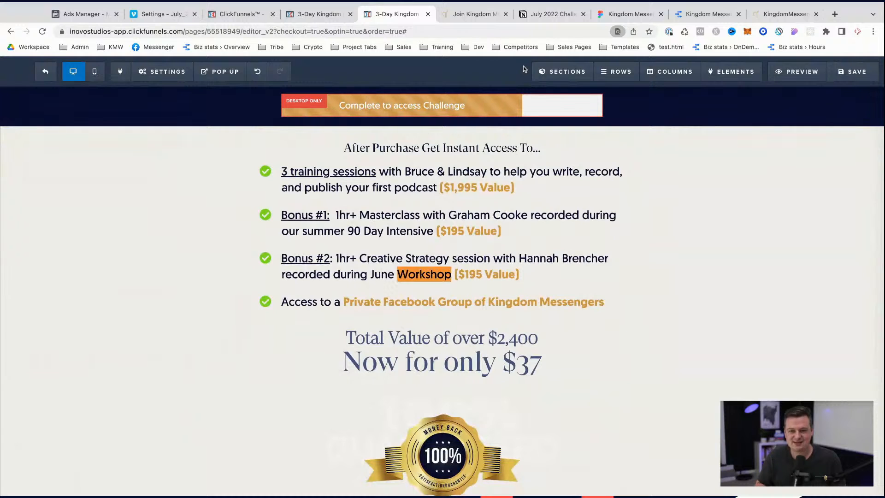
- Find the next "workshop" mention and replace it with lowercase "challenge" in the money-back guarantee paragraph
{"action": "key", "text": "Return"}
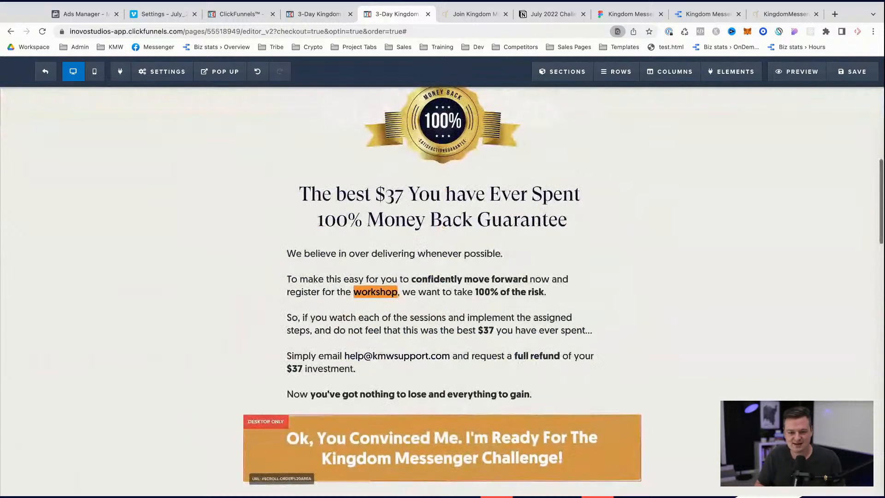
{"action": "double_click", "coordinate": [364, 294]}
{"action": "type", "text": "Challenge"}
{"action": "left_click", "coordinate": [359, 292]}
{"action": "key", "text": "BackSpace"}
{"action": "type", "text": "c"}
- Continue the "workshop" search to the Frequently Asked Questions and change the first question to "Who is this Challenge for?"
{"action": "left_click", "coordinate": [580, 65]}
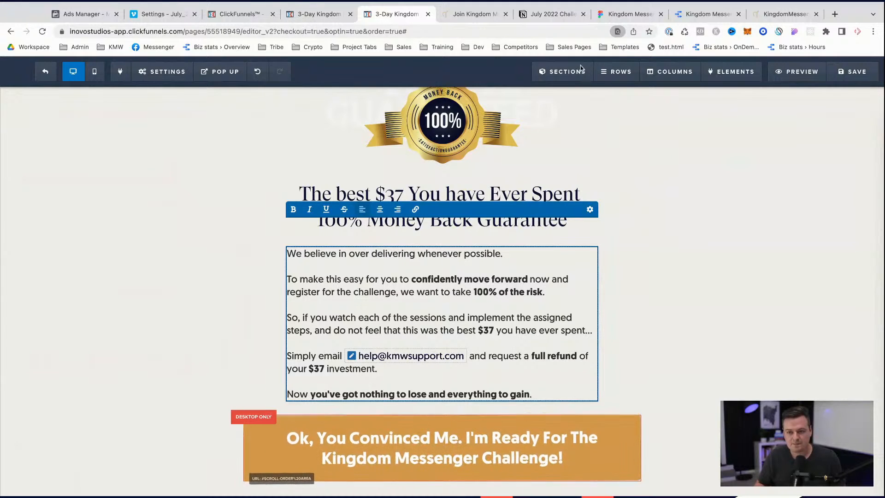
{"action": "key", "text": "Return"}
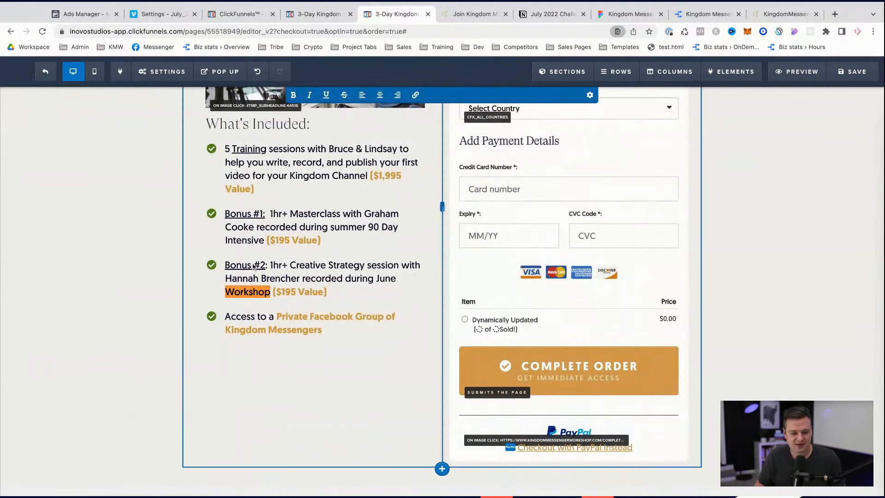
{"action": "left_click", "coordinate": [635, 68]}
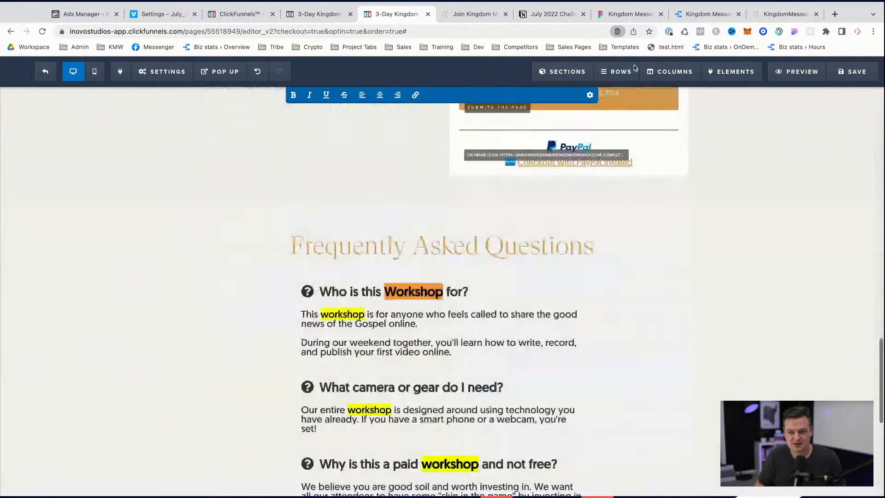
{"action": "left_click", "coordinate": [409, 290]}
{"action": "type", "text": "Challe"}
{"action": "double_click", "coordinate": [412, 291]}
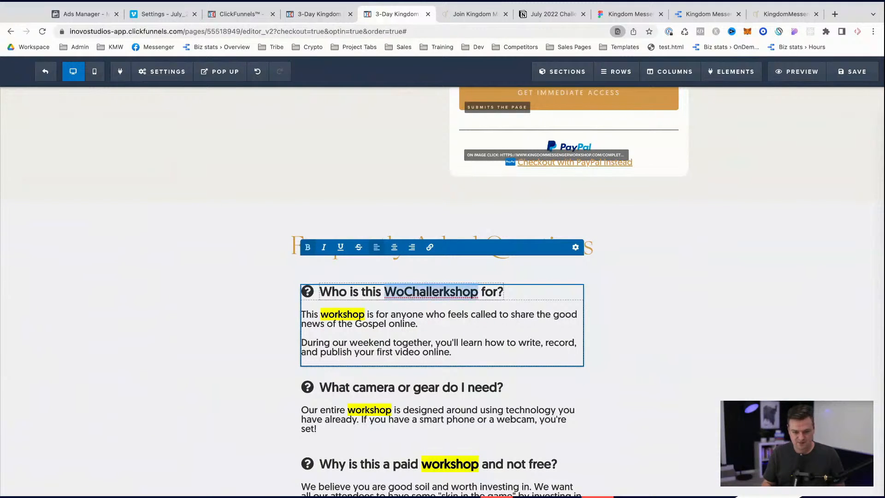
{"action": "type", "text": "Challenge"}
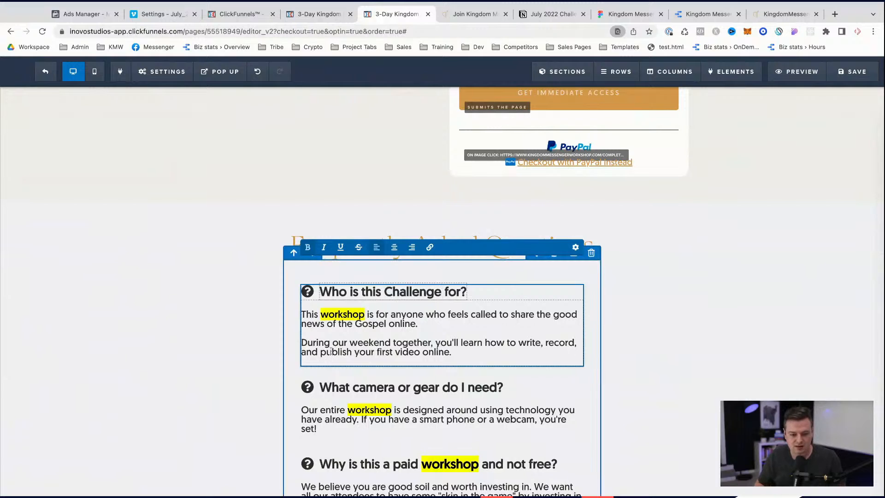
- Replace "workshop" with "challenge" in the first two FAQ answers and write "smartphone" as one word in the camera answer
{"action": "double_click", "coordinate": [344, 314]}
{"action": "type", "text": "challenge"}
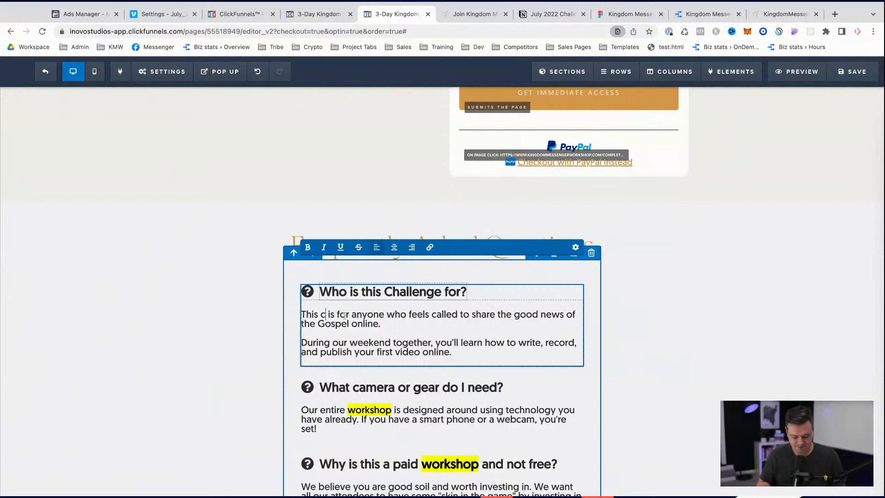
{"action": "left_click", "coordinate": [362, 405]}
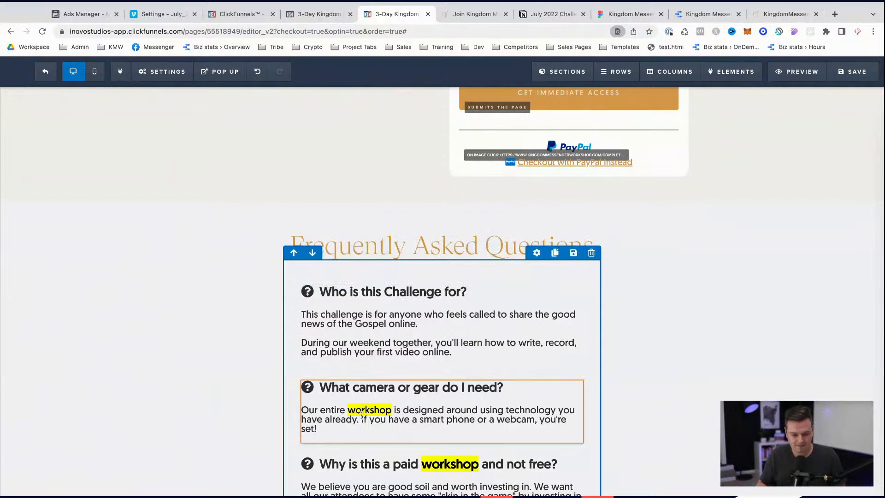
{"action": "double_click", "coordinate": [368, 410]}
{"action": "type", "text": "challenge"}
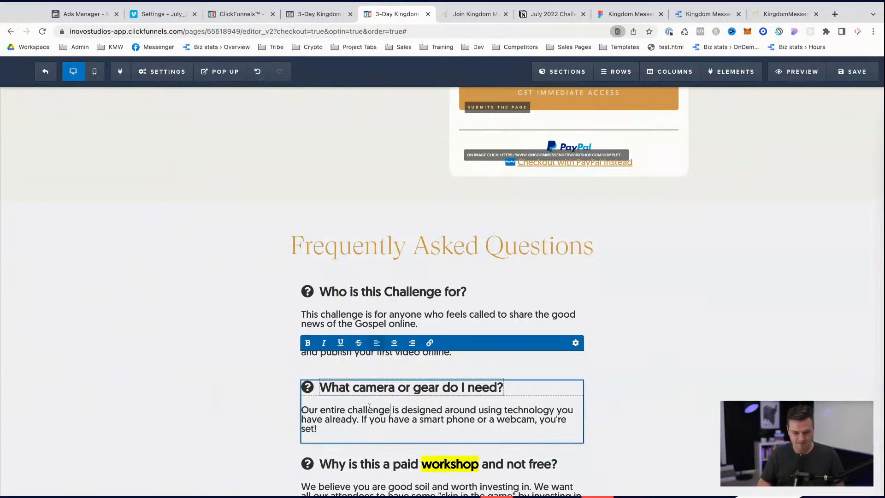
{"action": "left_click", "coordinate": [448, 421]}
{"action": "key", "text": "BackSpace"}
- Replace "workshop" with "challenge" in the FAQ question about why this is paid and in its answer's last paragraph
{"action": "scroll", "coordinate": [475, 428], "scroll_direction": "down", "scroll_amount": 3}
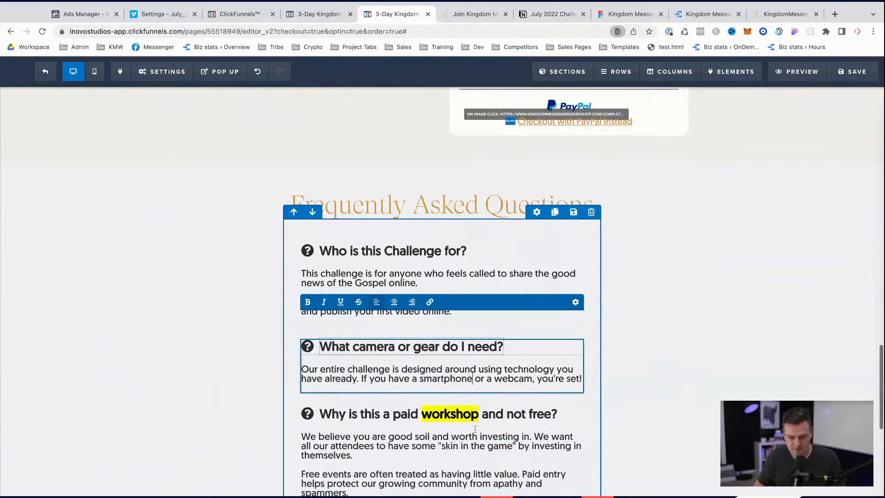
{"action": "double_click", "coordinate": [450, 341]}
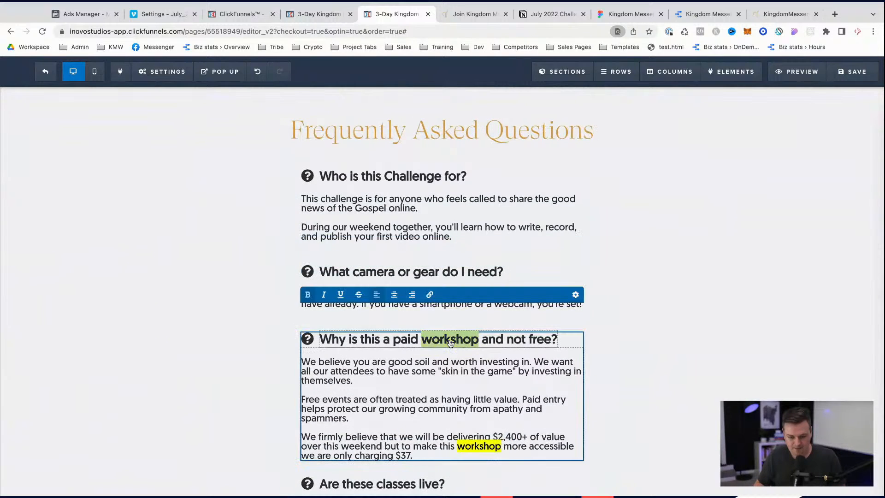
{"action": "type", "text": "challenge"}
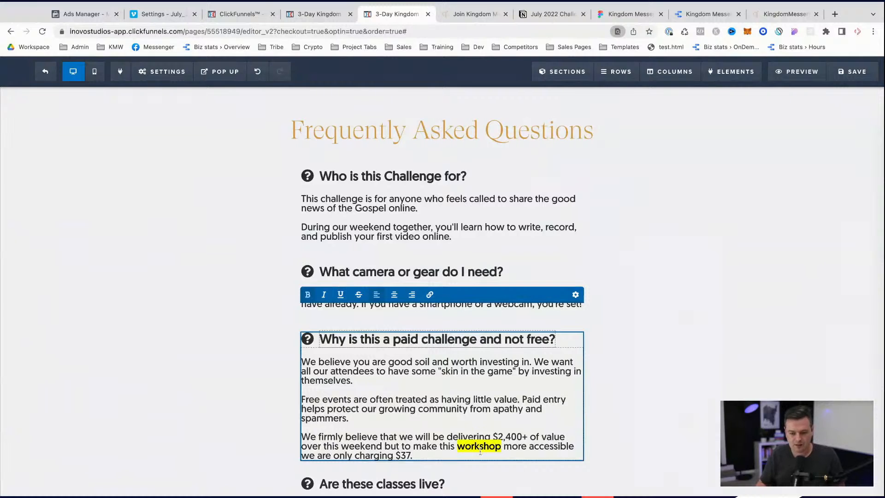
{"action": "left_click", "coordinate": [475, 453]}
{"action": "scroll", "coordinate": [801, 406], "scroll_direction": "down", "scroll_amount": 1}
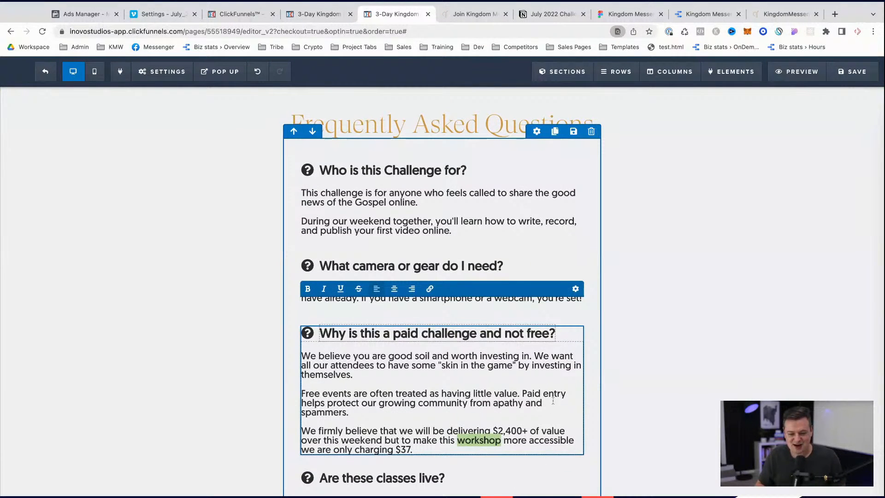
{"action": "left_click", "coordinate": [675, 351]}
{"action": "left_click", "coordinate": [475, 449]}
{"action": "double_click", "coordinate": [475, 439]}
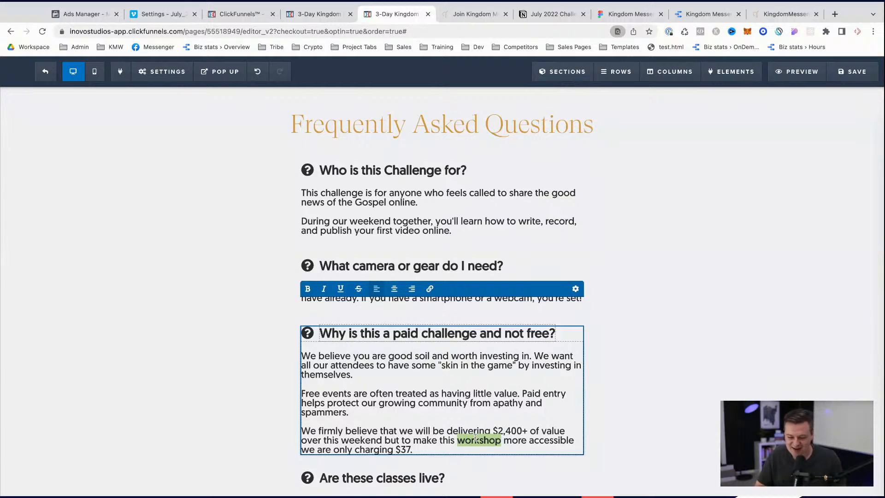
{"action": "type", "text": "challenge"}
- Replace "workshop" with "challenge" in the answer to "Are these classes live?"
{"action": "scroll", "coordinate": [662, 430], "scroll_direction": "down", "scroll_amount": 3}
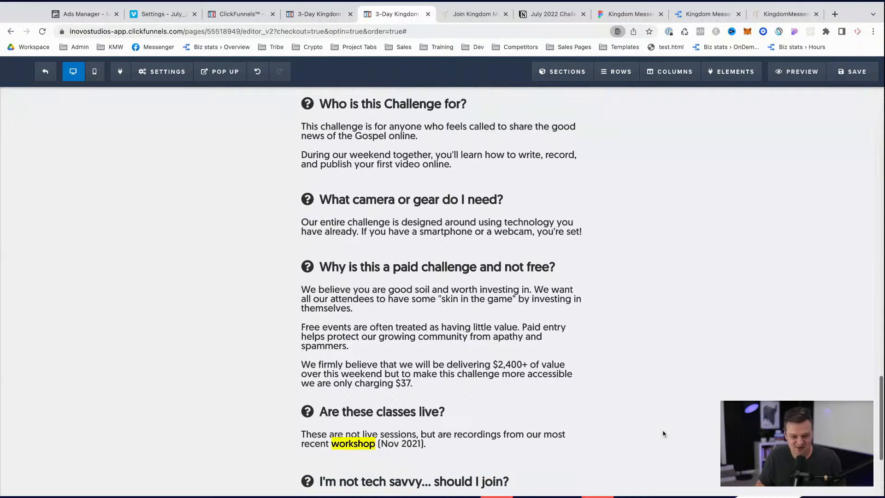
{"action": "scroll", "coordinate": [662, 433], "scroll_direction": "down", "scroll_amount": 5}
{"action": "left_click", "coordinate": [346, 326]}
{"action": "type", "text": "challenge"}
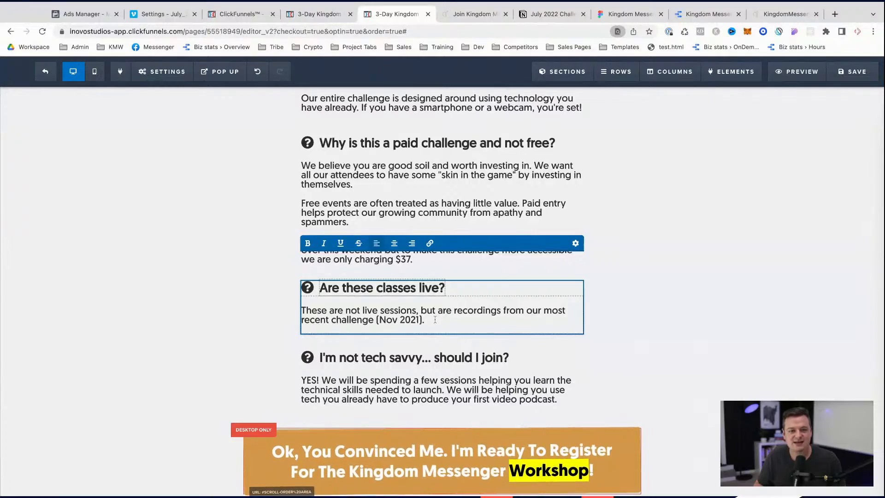
- Copy the "Are these classes live?" answer from the opt-in page editor and paste it over the order form's answer
{"action": "left_click", "coordinate": [309, 16]}
{"action": "left_click", "coordinate": [287, 305]}
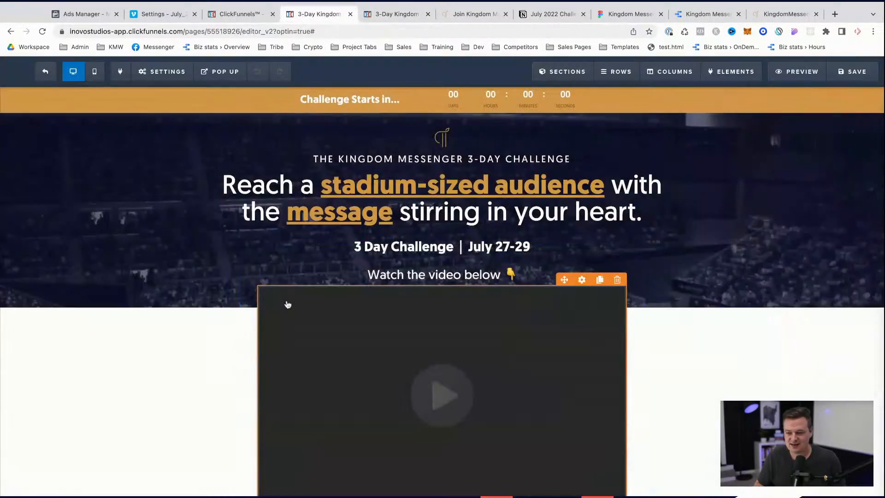
{"action": "scroll", "coordinate": [287, 305], "scroll_direction": "down", "scroll_amount": 20}
{"action": "scroll", "coordinate": [288, 305], "scroll_direction": "down", "scroll_amount": 15}
{"action": "scroll", "coordinate": [413, 201], "scroll_direction": "up", "scroll_amount": 2}
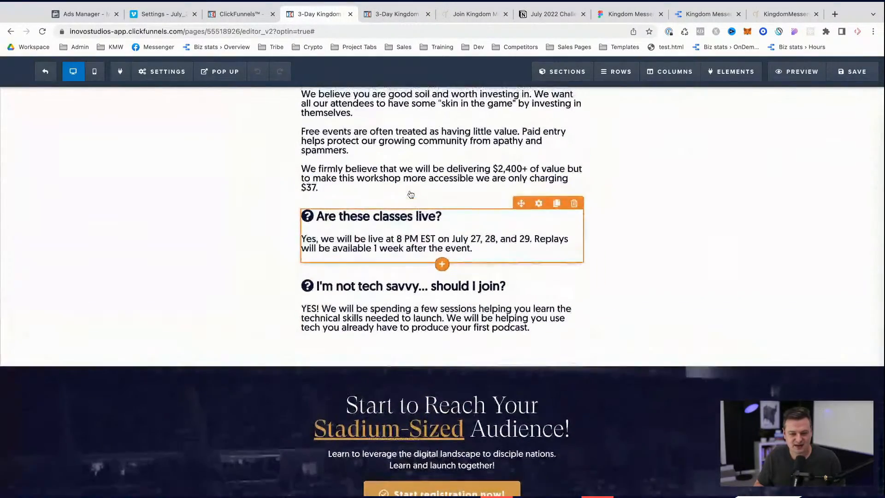
{"action": "triple_click", "coordinate": [404, 239]}
{"action": "key", "text": "ctrl+c"}
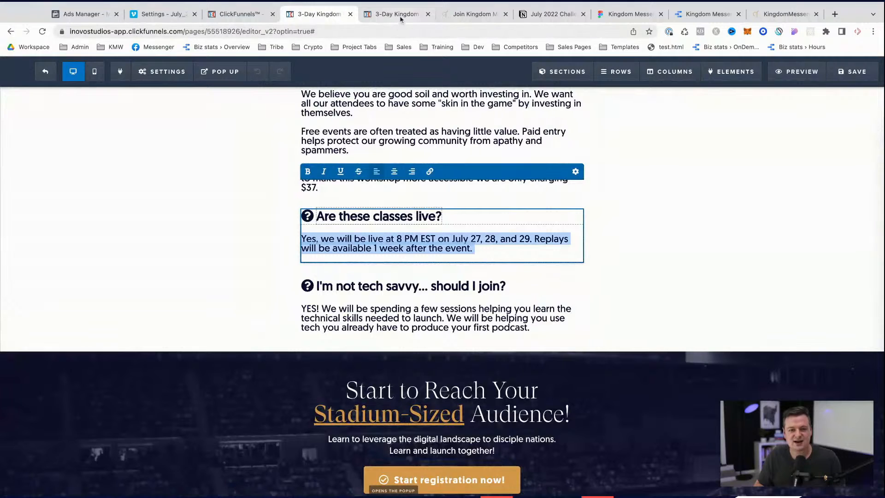
{"action": "left_click", "coordinate": [400, 19]}
{"action": "triple_click", "coordinate": [387, 320]}
{"action": "key", "text": "ctrl+v"}
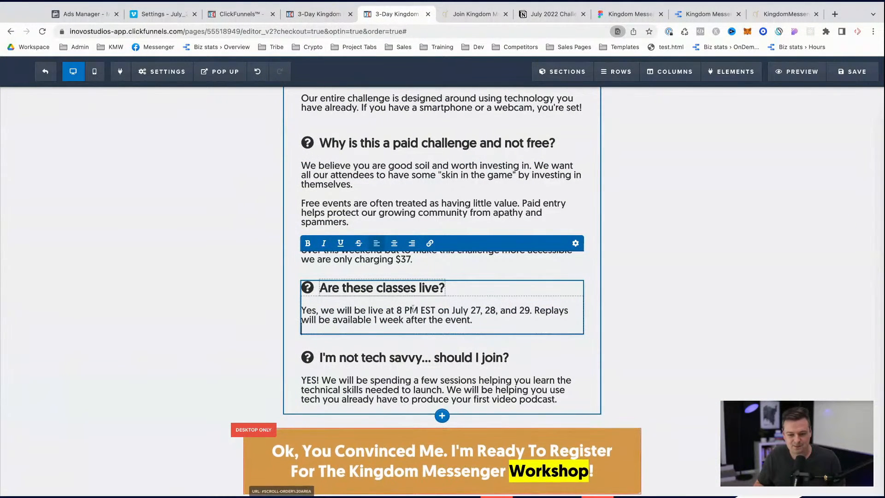
- Bold "8 PM EST" and "July 27, 28, and 29" in the answer about live classes
{"action": "left_click_drag", "start_coordinate": [436, 310], "coordinate": [398, 309]}
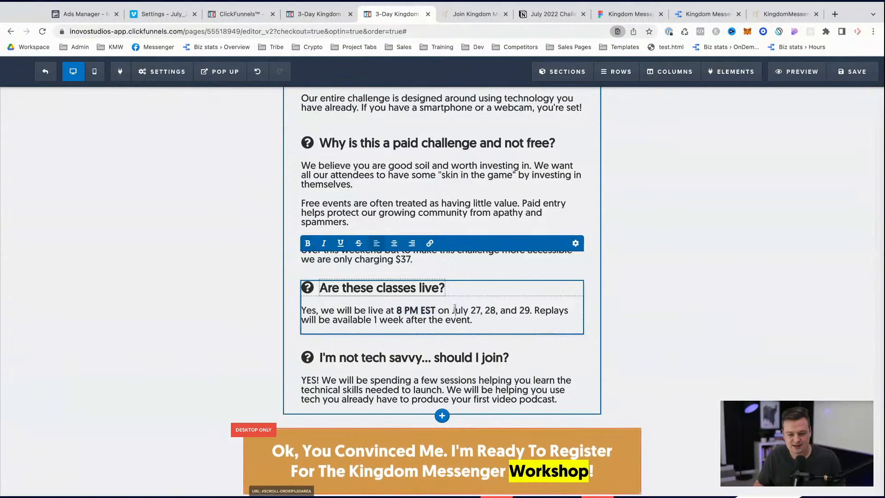
{"action": "key", "text": "shift+Right"}
{"action": "key", "text": "shift+Right"}
{"action": "key", "text": "shift+Right"}
{"action": "key", "text": "shift+Right"}
{"action": "key", "text": "shift+Right"}
{"action": "key", "text": "shift+Right"}
{"action": "key", "text": "shift+Right"}
{"action": "key", "text": "shift+Right"}
{"action": "key", "text": "shift+Right"}
{"action": "key", "text": "shift+Right"}
{"action": "key", "text": "shift+Right"}
{"action": "key", "text": "shift+Right"}
{"action": "key", "text": "shift+Right"}
{"action": "key", "text": "shift+Right"}
{"action": "key", "text": "shift+Right"}
{"action": "key", "text": "shift+Right"}
{"action": "key", "text": "shift+Right"}
{"action": "key", "text": "shift+Right"}
{"action": "key", "text": "shift+Right"}
{"action": "key", "text": "shift+Right"}
{"action": "key", "text": "shift+Left"}
{"action": "key", "text": "super+b"}
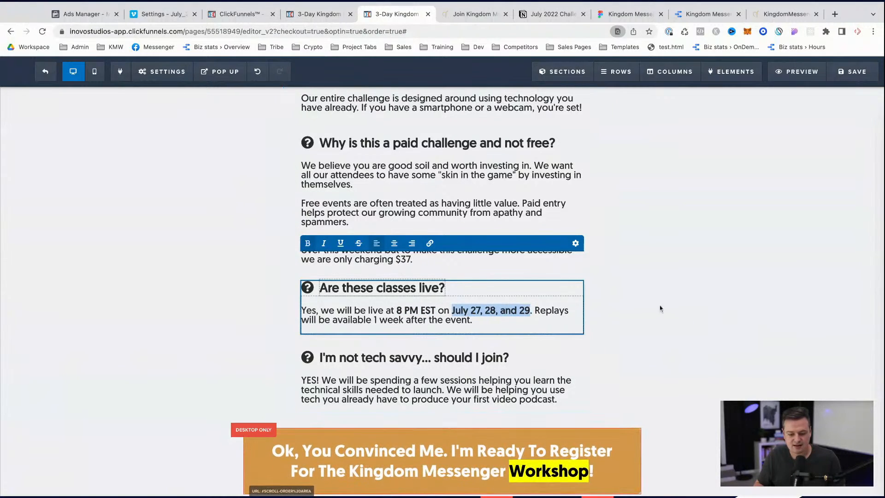
{"action": "left_click", "coordinate": [700, 305]}
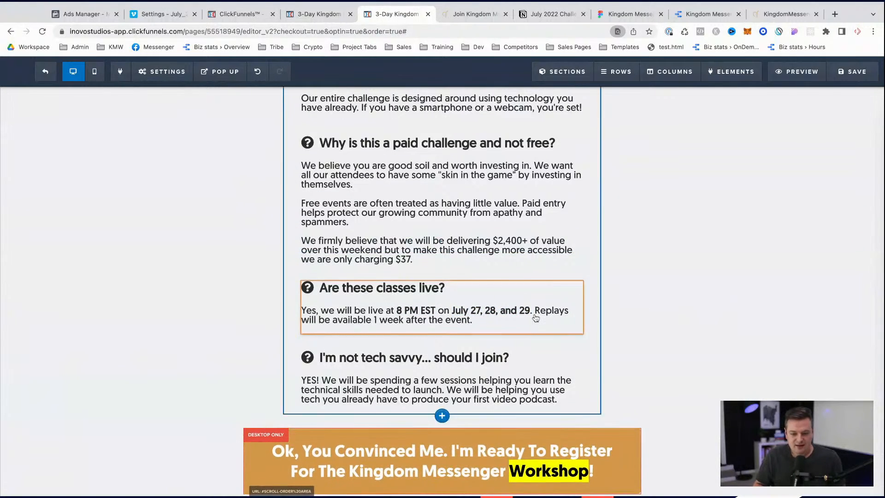
- Change "Workshop" to "Challenge" in the text of the registration button below the FAQ
{"action": "scroll", "coordinate": [528, 341], "scroll_direction": "down", "scroll_amount": 1}
{"action": "scroll", "coordinate": [528, 341], "scroll_direction": "down", "scroll_amount": 1}
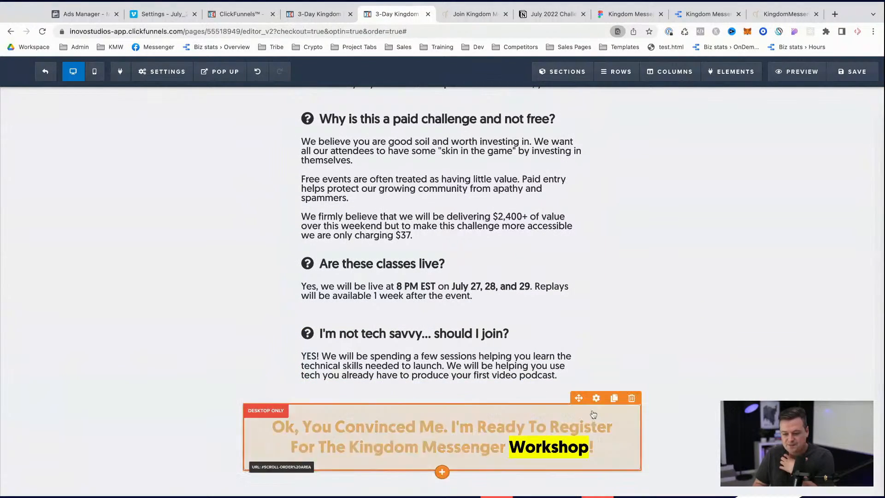
{"action": "left_click", "coordinate": [594, 392]}
{"action": "triple_click", "coordinate": [842, 220]}
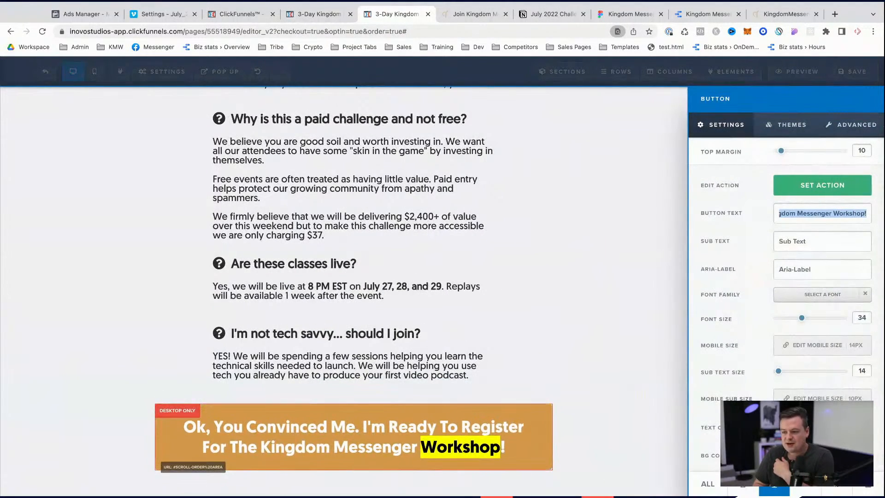
{"action": "type", "text": "Challenge"}
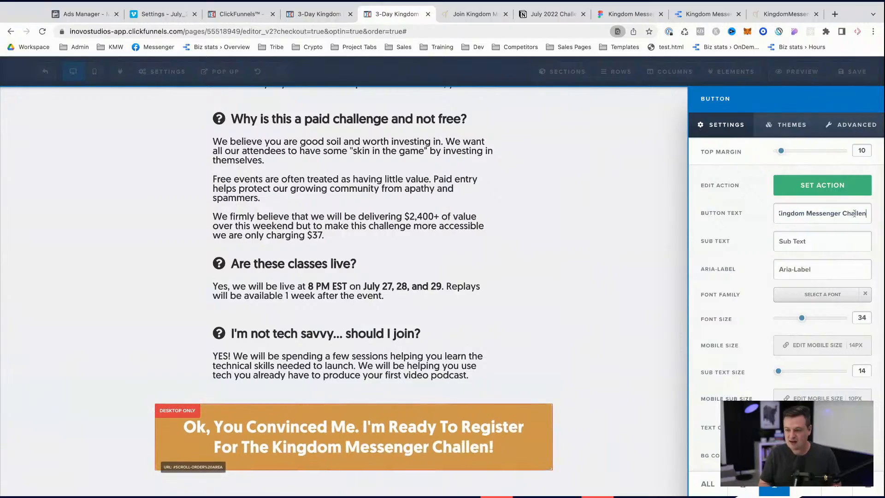
{"action": "left_click", "coordinate": [584, 357]}
- Check the whole order form page for remaining "workshop" mentions and close the text search
{"action": "scroll", "coordinate": [583, 356], "scroll_direction": "up", "scroll_amount": 10}
{"action": "scroll", "coordinate": [584, 356], "scroll_direction": "up", "scroll_amount": 9}
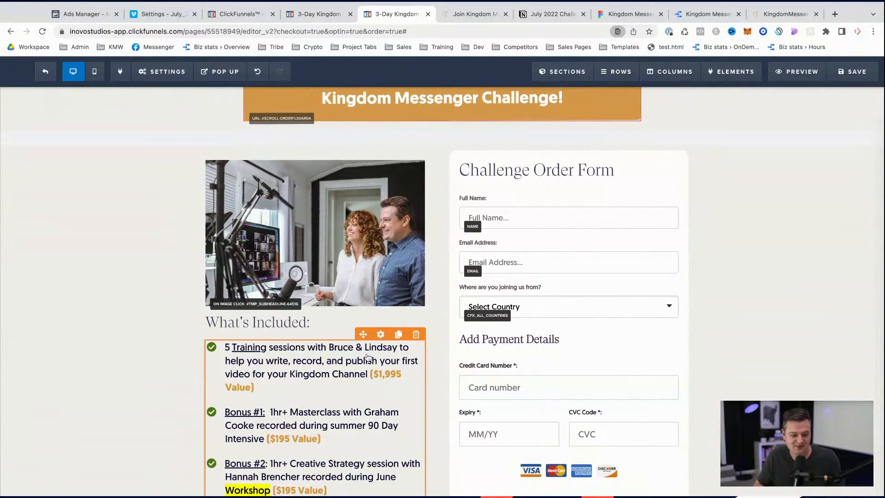
{"action": "scroll", "coordinate": [368, 357], "scroll_direction": "up", "scroll_amount": 10}
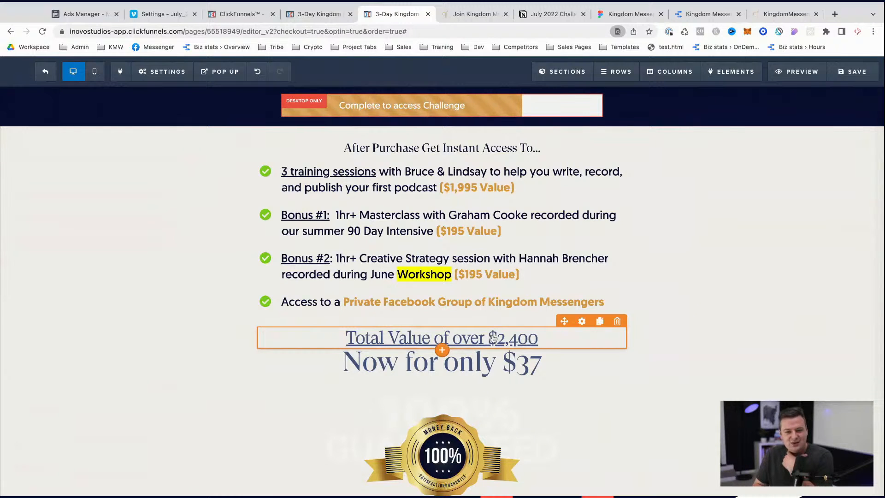
{"action": "scroll", "coordinate": [104, 324], "scroll_direction": "down", "scroll_amount": 1}
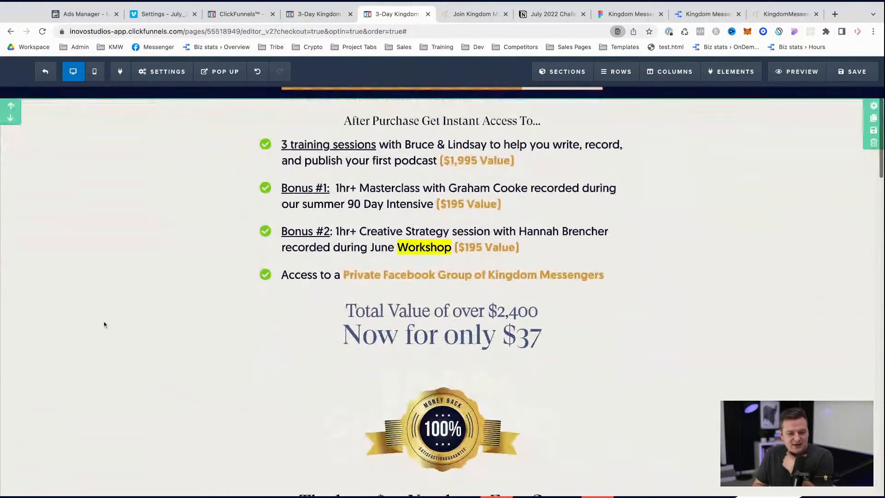
{"action": "scroll", "coordinate": [104, 324], "scroll_direction": "down", "scroll_amount": 20}
{"action": "scroll", "coordinate": [258, 343], "scroll_direction": "down", "scroll_amount": 10}
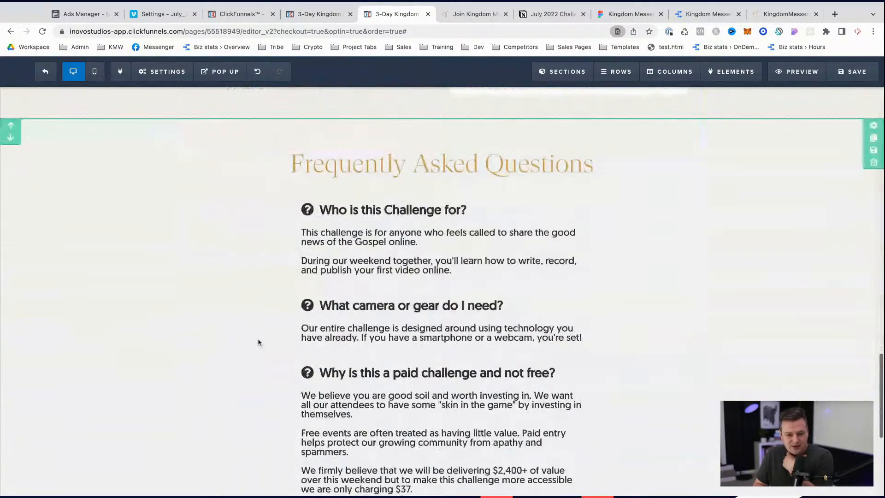
{"action": "scroll", "coordinate": [385, 356], "scroll_direction": "up", "scroll_amount": 15}
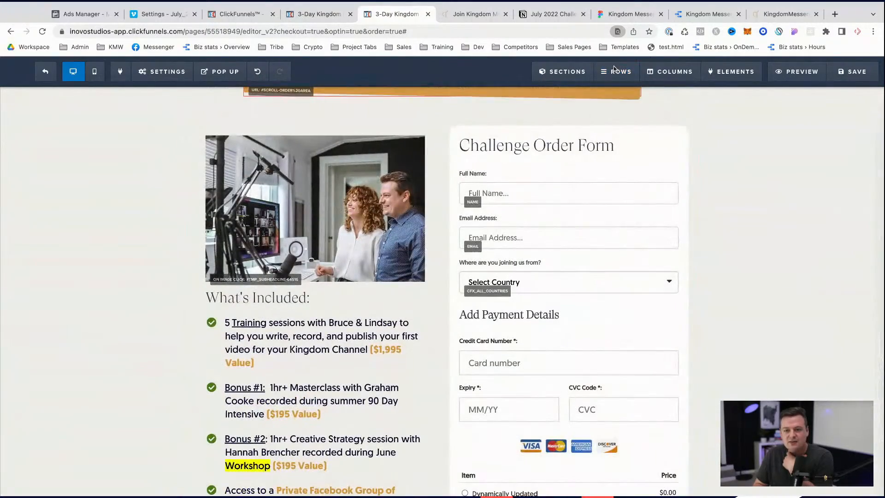
{"action": "scroll", "coordinate": [614, 68], "scroll_direction": "up", "scroll_amount": 10}
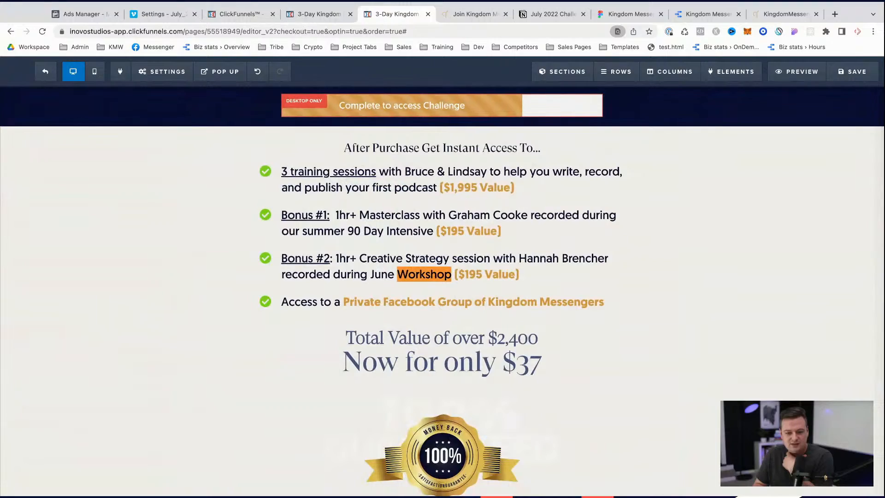
{"action": "key", "text": "Return"}
{"action": "key", "text": "Return"}
{"action": "key", "text": "Return"}
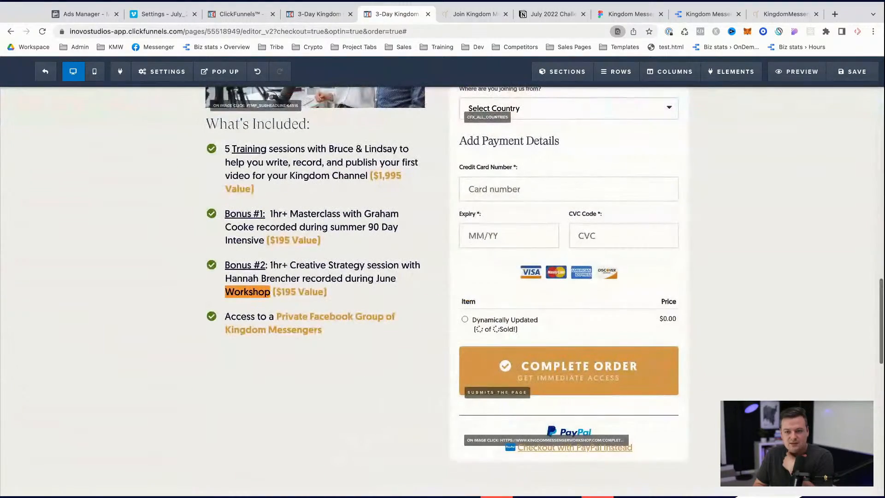
{"action": "key", "text": "Escape"}
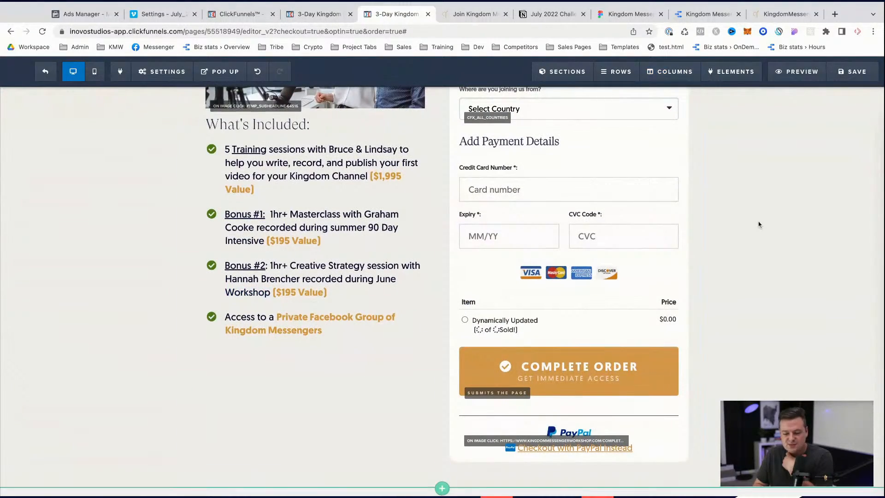
- Set the order form's submit button text to "Place Order"
{"action": "scroll", "coordinate": [759, 224], "scroll_direction": "up", "scroll_amount": 5}
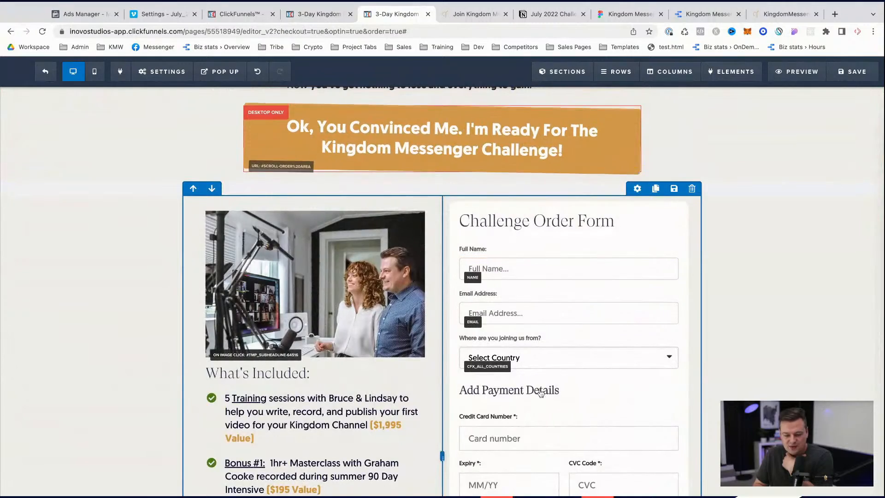
{"action": "scroll", "coordinate": [542, 389], "scroll_direction": "down", "scroll_amount": 2}
{"action": "scroll", "coordinate": [539, 396], "scroll_direction": "down", "scroll_amount": 3}
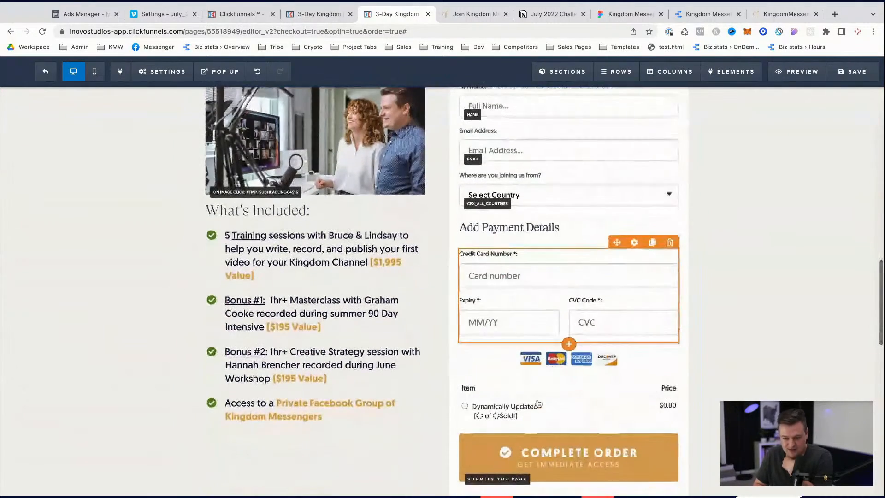
{"action": "scroll", "coordinate": [571, 406], "scroll_direction": "down", "scroll_amount": 2}
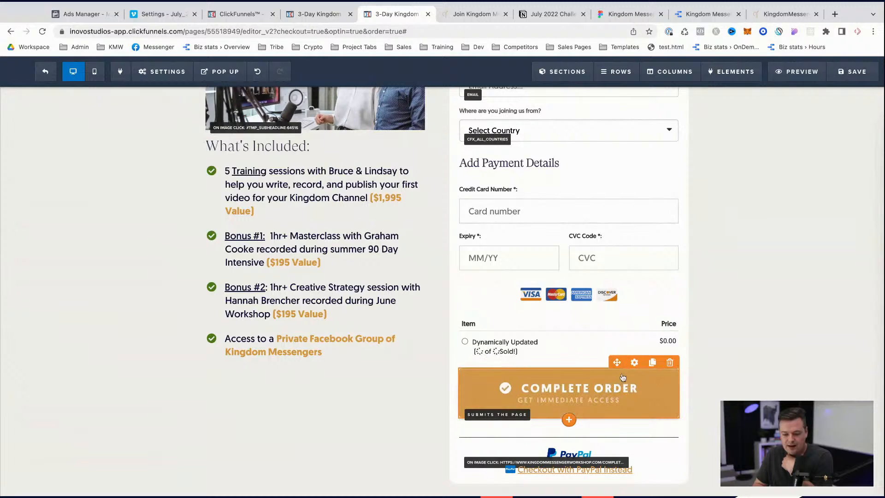
{"action": "left_click", "coordinate": [634, 362]}
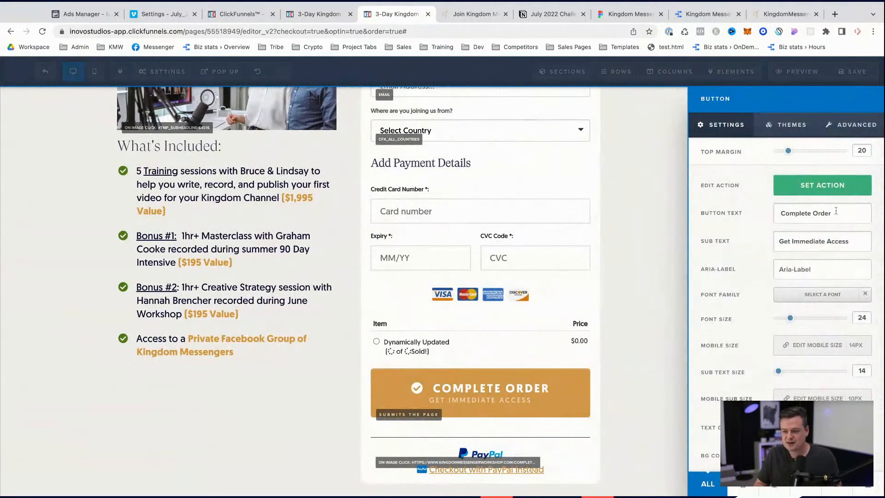
{"action": "left_click_drag", "start_coordinate": [779, 212], "coordinate": [836, 210]}
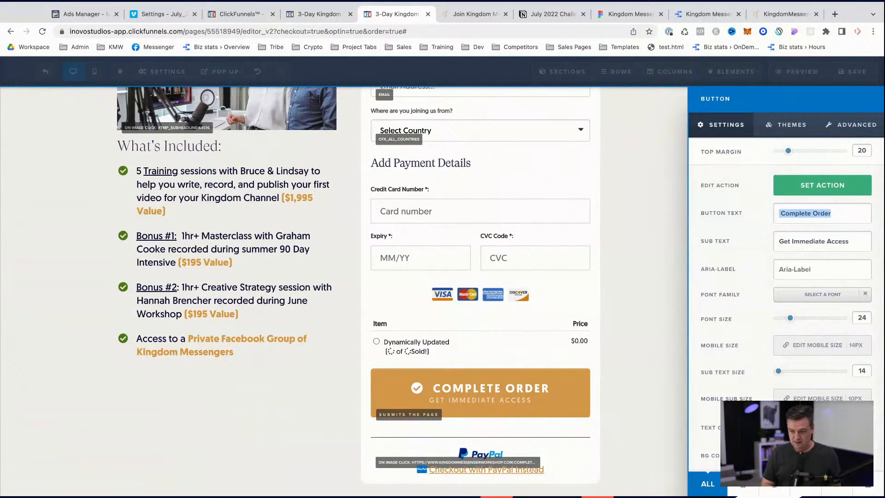
{"action": "type", "text": "Buy m"}
{"action": "key", "text": "BackSpace"}
{"action": "key", "text": "BackSpace"}
{"action": "key", "text": "BackSpace"}
{"action": "key", "text": "BackSpace"}
{"action": "key", "text": "BackSpace"}
{"action": "type", "text": "Place o"}
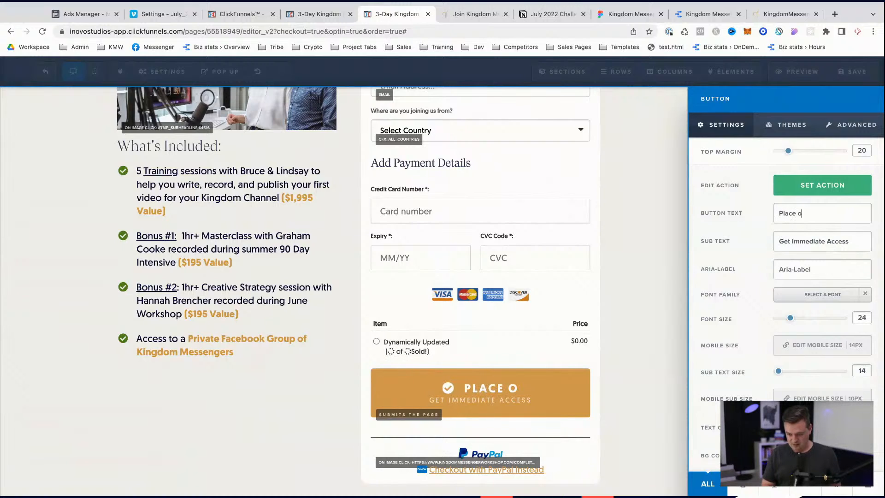
{"action": "key", "text": "BackSpace"}
{"action": "type", "text": "Order"}
- Remove the submit button's sub text entirely, close its settings, and save the page
{"action": "double_click", "coordinate": [792, 240]}
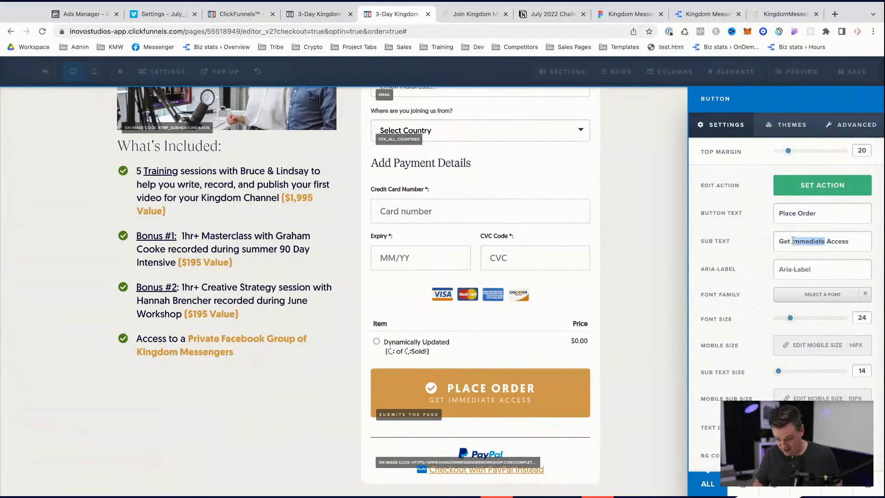
{"action": "key", "text": "BackSpace"}
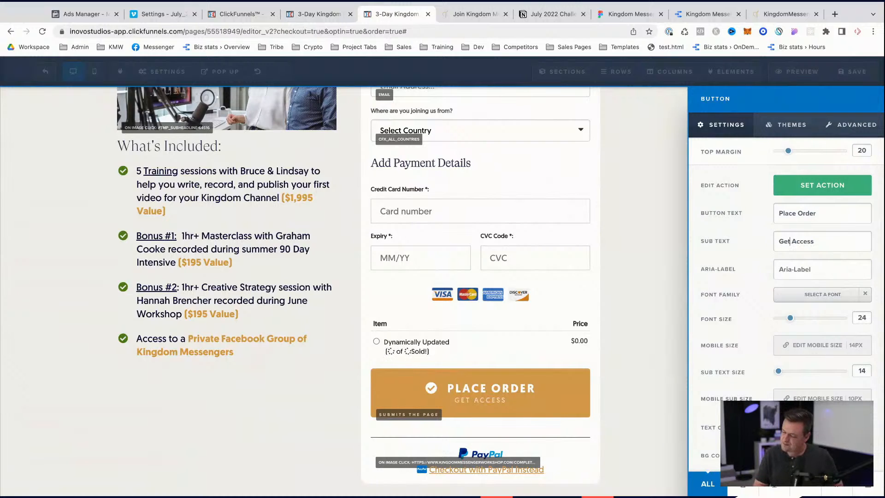
{"action": "key", "text": "ctrl+a"}
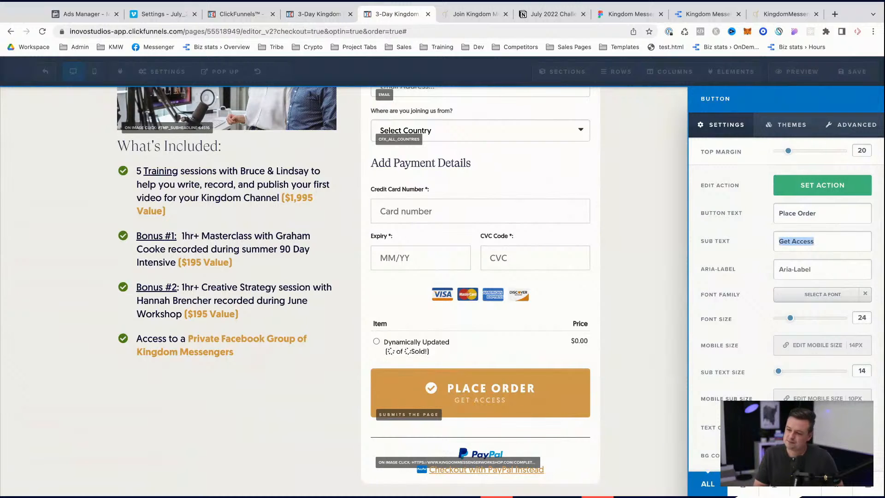
{"action": "key", "text": "BackSpace"}
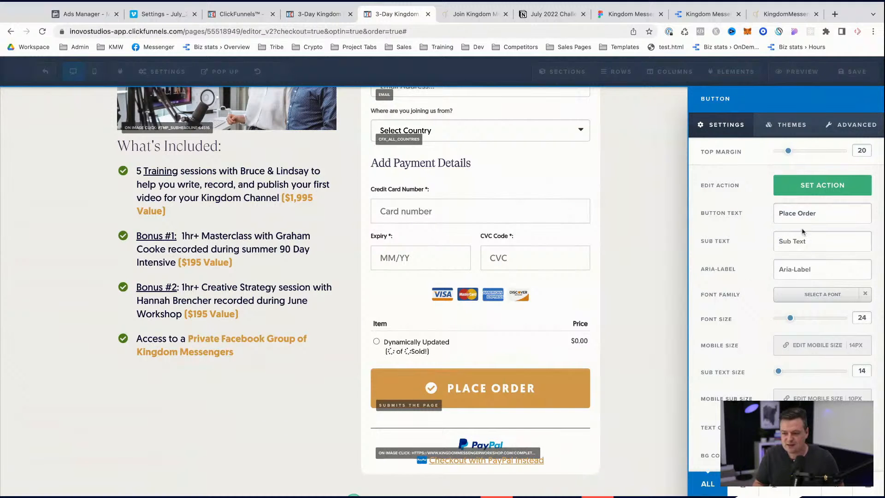
{"action": "left_click", "coordinate": [672, 316]}
{"action": "scroll", "coordinate": [672, 316], "scroll_direction": "down", "scroll_amount": 2}
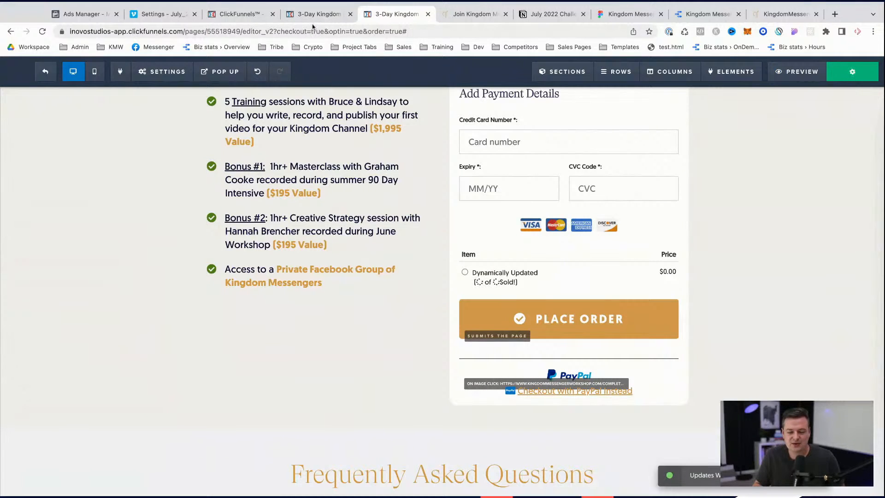
- Hide the "Checkout with PayPal instead" link and the PayPal logo at the end of the order form
{"action": "left_click", "coordinate": [631, 385]}
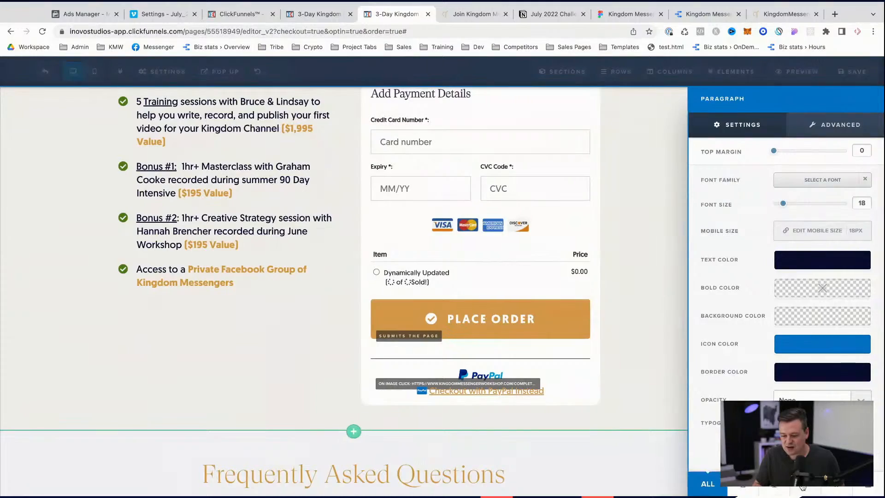
{"action": "left_click", "coordinate": [807, 487]}
{"action": "left_click", "coordinate": [633, 368]}
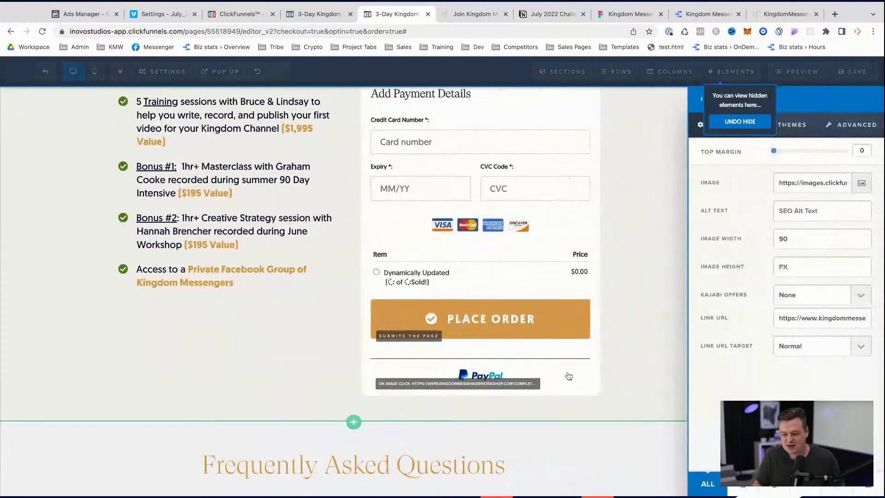
{"action": "left_click", "coordinate": [569, 376]}
{"action": "left_click", "coordinate": [634, 357]}
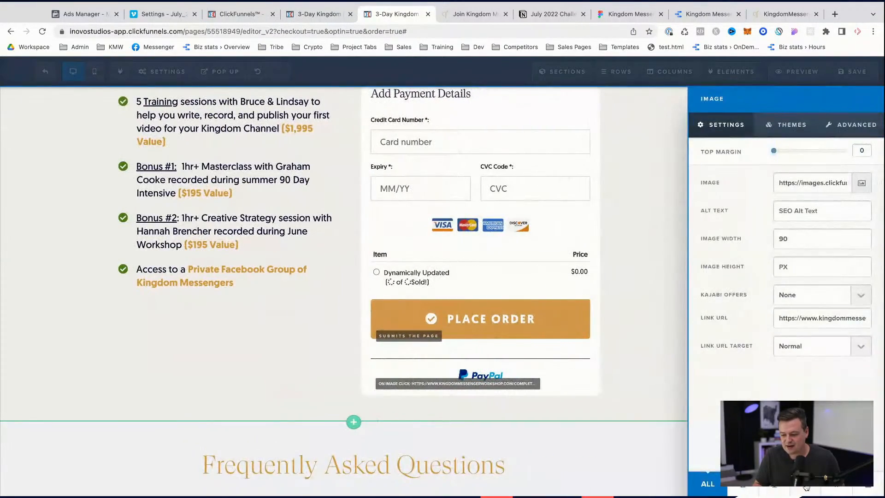
{"action": "left_click", "coordinate": [807, 487]}
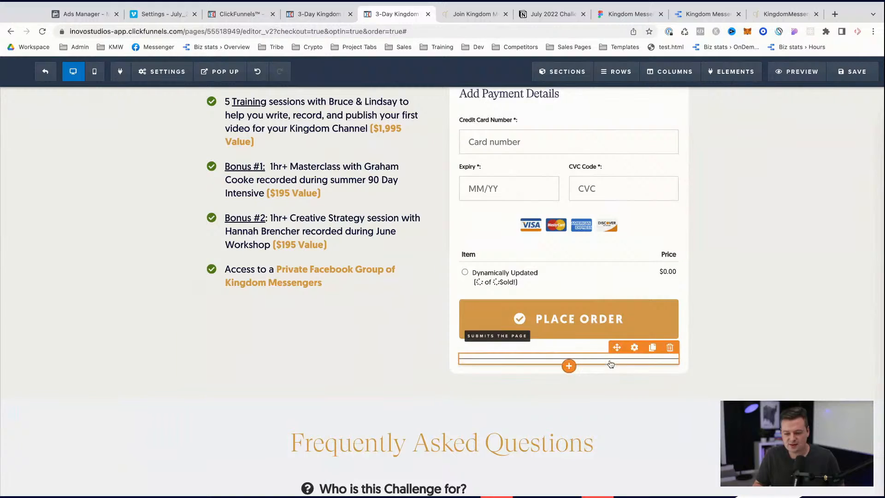
- Hide the divider line below the Place Order button and save the order page
{"action": "left_click", "coordinate": [635, 351]}
{"action": "left_click", "coordinate": [806, 488]}
{"action": "left_click", "coordinate": [632, 419]}
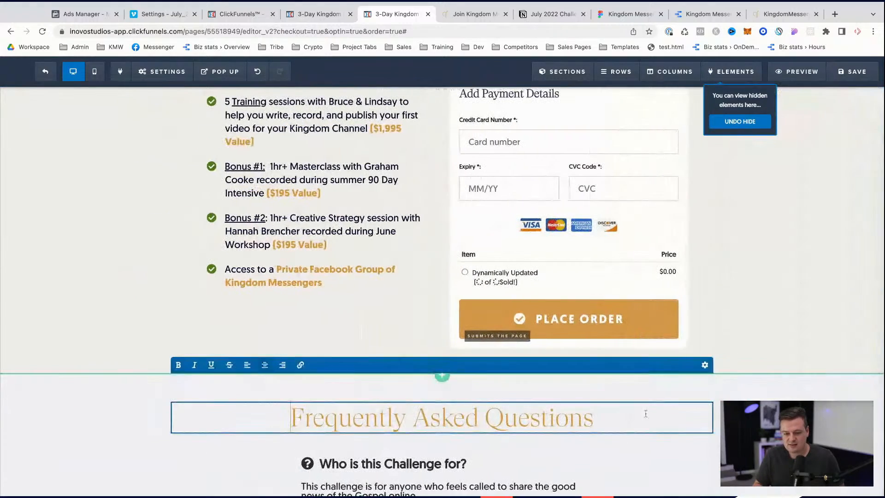
{"action": "left_click", "coordinate": [851, 71]}
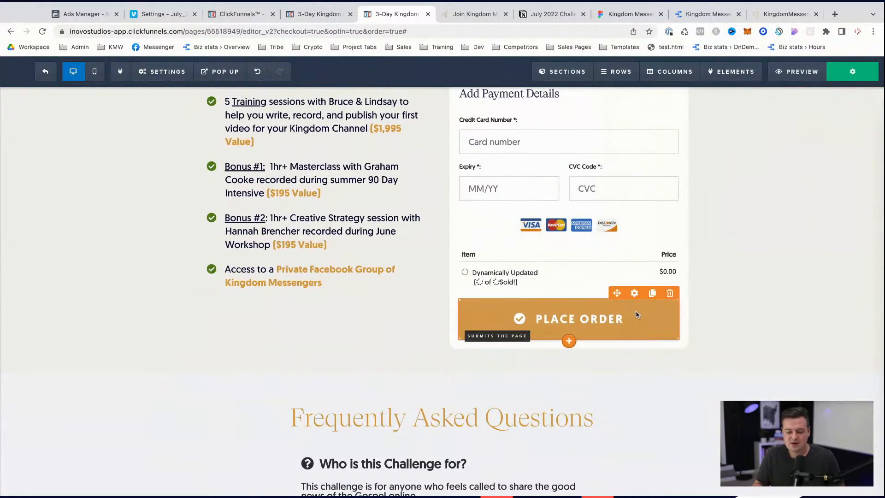
- Examine the start of the order page, the opt-in page's FAQ and the funnel's list of July22 steps
{"action": "scroll", "coordinate": [636, 314], "scroll_direction": "up", "scroll_amount": 3}
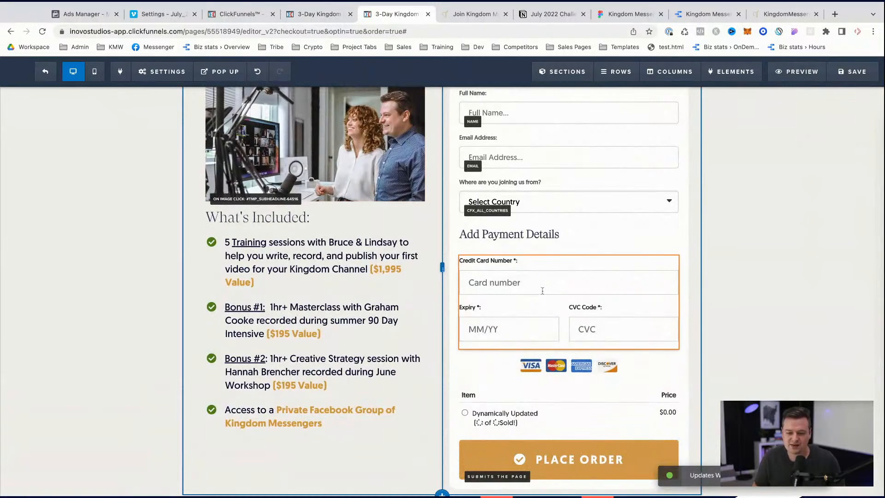
{"action": "scroll", "coordinate": [542, 290], "scroll_direction": "up", "scroll_amount": 3}
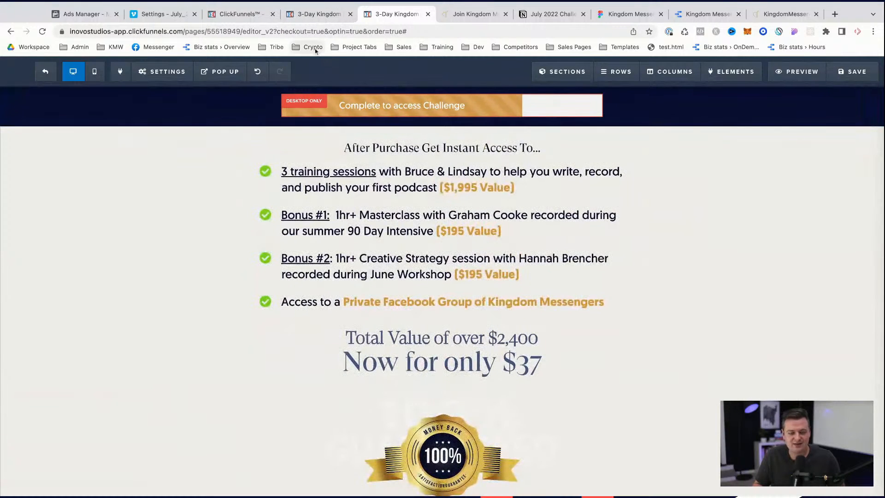
{"action": "left_click", "coordinate": [316, 15]}
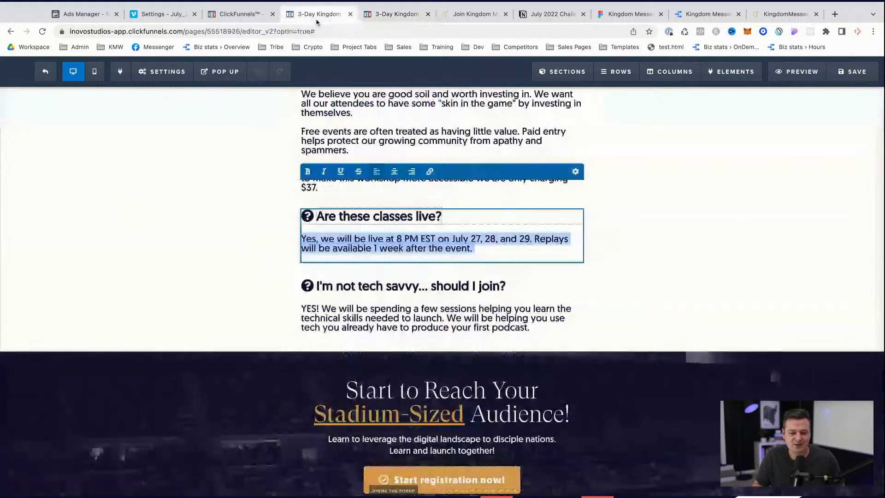
{"action": "left_click", "coordinate": [245, 18]}
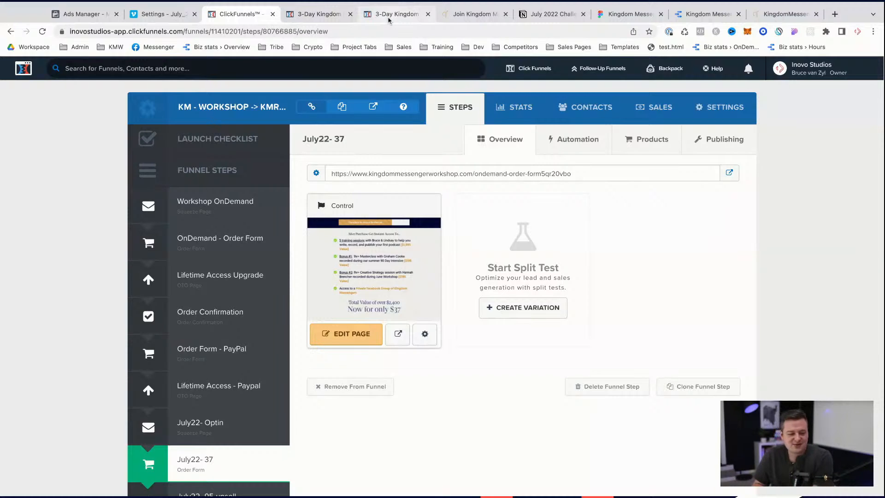
{"action": "scroll", "coordinate": [109, 209], "scroll_direction": "down", "scroll_amount": 2}
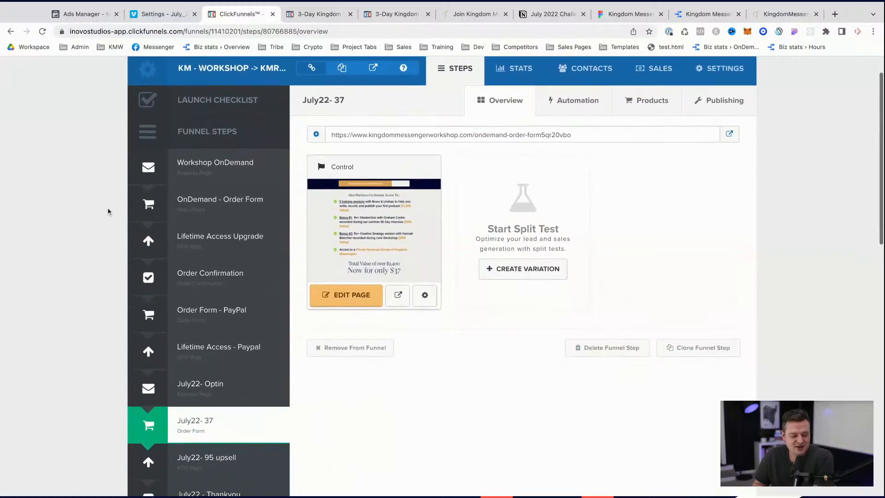
{"action": "scroll", "coordinate": [108, 212], "scroll_direction": "down", "scroll_amount": 6}
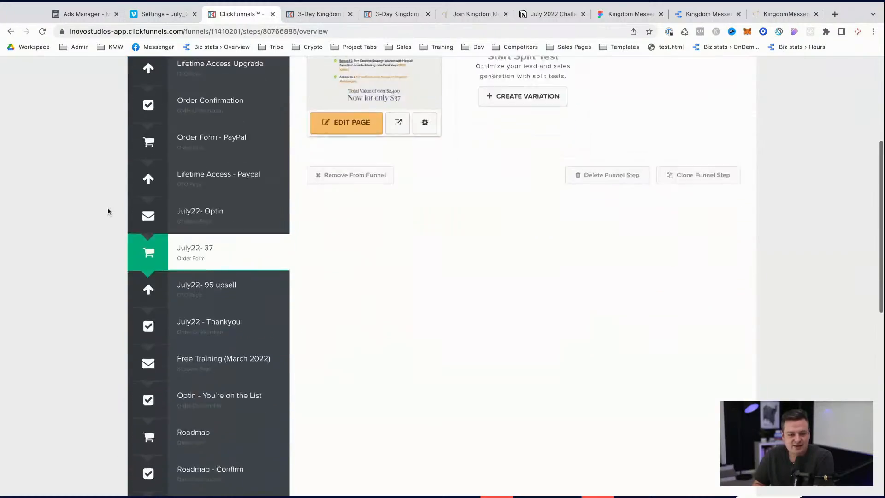
{"action": "scroll", "coordinate": [108, 211], "scroll_direction": "up", "scroll_amount": 8}
{"action": "left_click", "coordinate": [389, 13]}
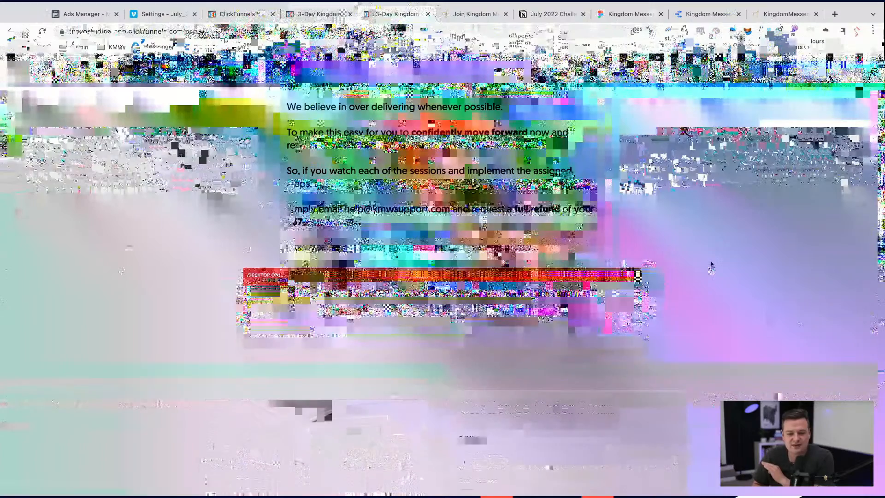
- Change the session count in the first item under What's Included beside the order form to 3
{"action": "scroll", "coordinate": [711, 265], "scroll_direction": "down", "scroll_amount": 3}
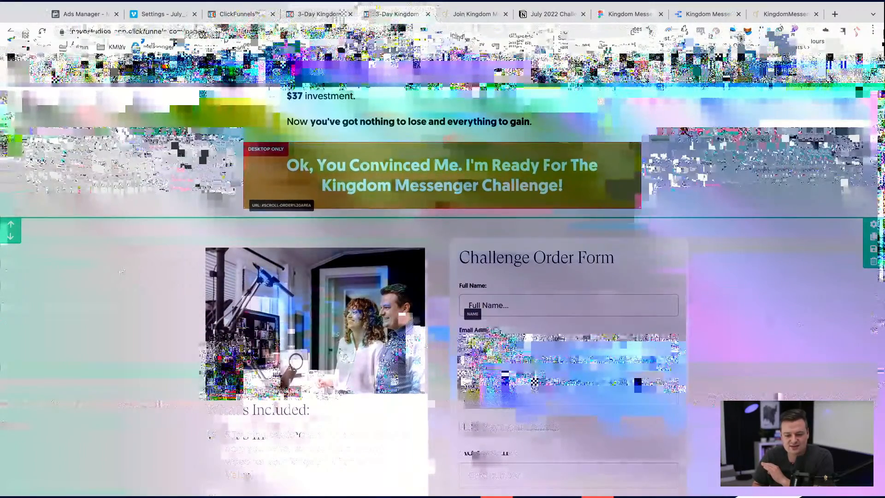
{"action": "scroll", "coordinate": [121, 271], "scroll_direction": "down", "scroll_amount": 2}
{"action": "scroll", "coordinate": [121, 271], "scroll_direction": "down", "scroll_amount": 2}
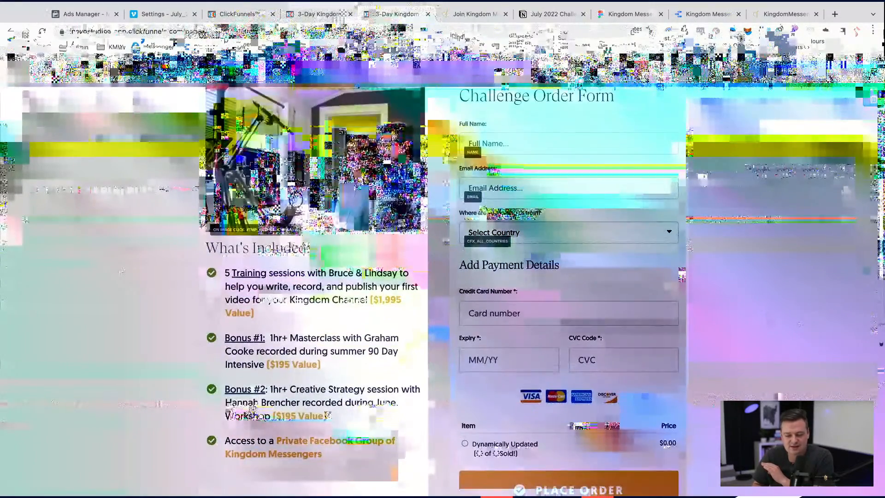
{"action": "scroll", "coordinate": [366, 204], "scroll_direction": "up", "scroll_amount": 4}
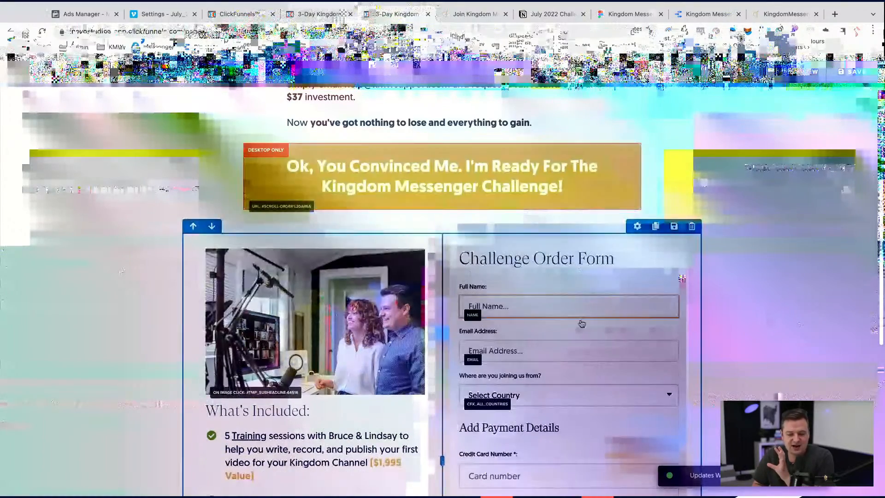
{"action": "scroll", "coordinate": [828, 324], "scroll_direction": "down", "scroll_amount": 2}
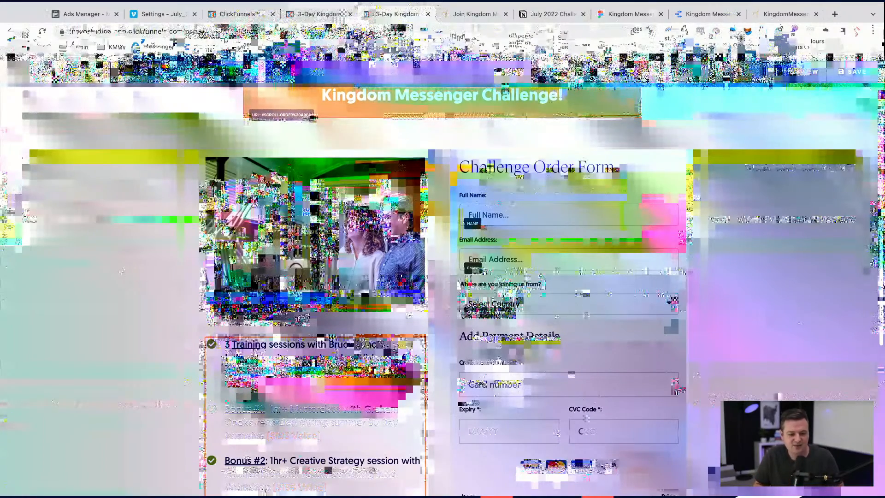
- Check the order page's benefits, order form and FAQ sections, and exit the editor to the funnel step overview
{"action": "scroll", "coordinate": [146, 277], "scroll_direction": "up", "scroll_amount": 6}
{"action": "scroll", "coordinate": [146, 277], "scroll_direction": "up", "scroll_amount": 10}
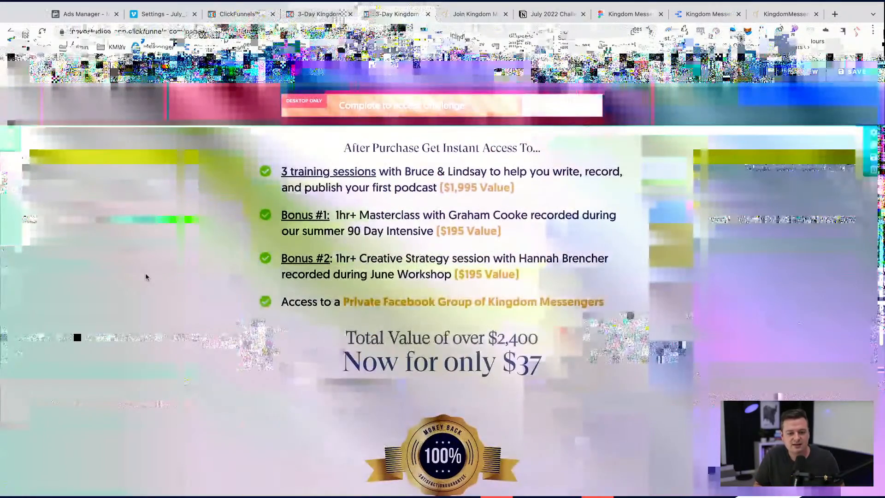
{"action": "scroll", "coordinate": [206, 384], "scroll_direction": "down", "scroll_amount": 18}
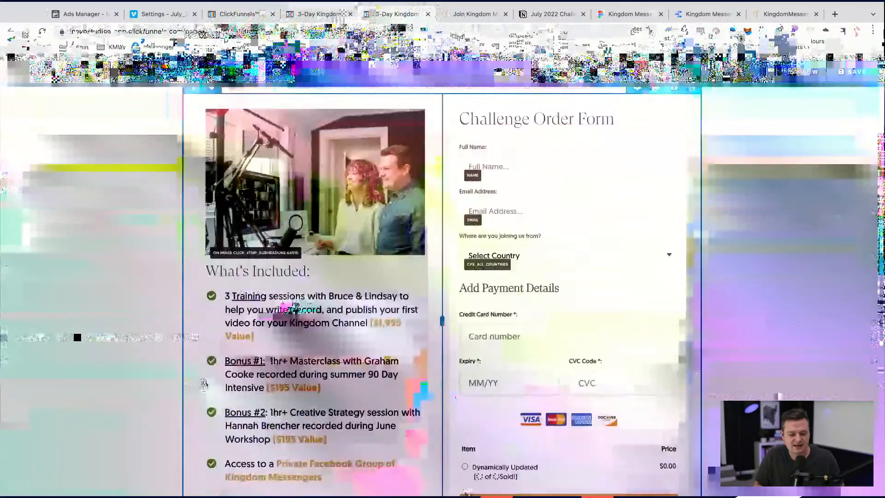
{"action": "scroll", "coordinate": [292, 456], "scroll_direction": "down", "scroll_amount": 3}
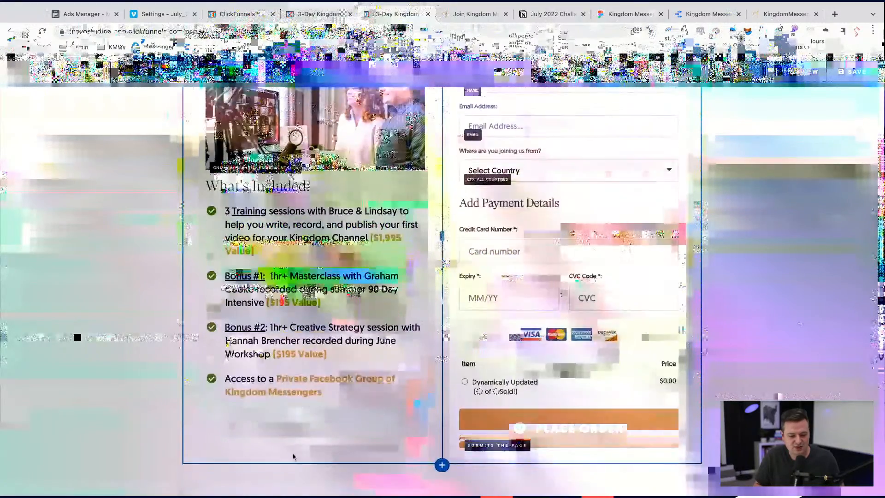
{"action": "scroll", "coordinate": [292, 457], "scroll_direction": "down", "scroll_amount": 10}
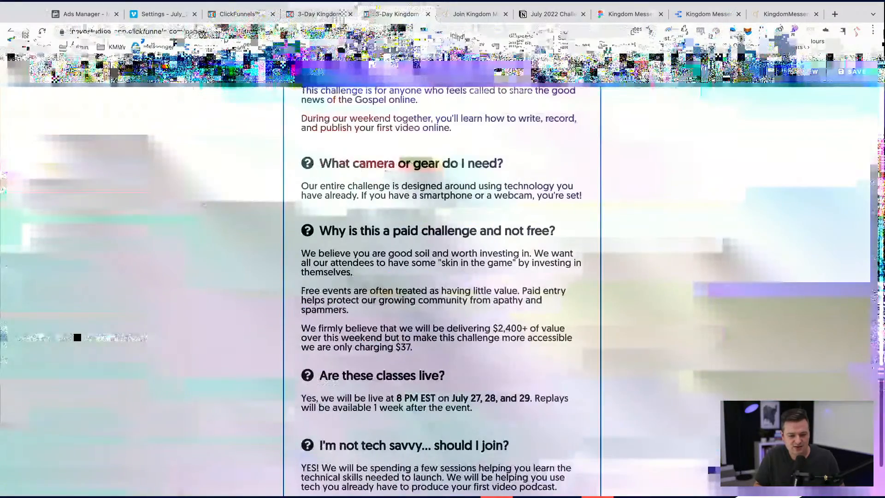
{"action": "scroll", "coordinate": [749, 148], "scroll_direction": "up", "scroll_amount": 12}
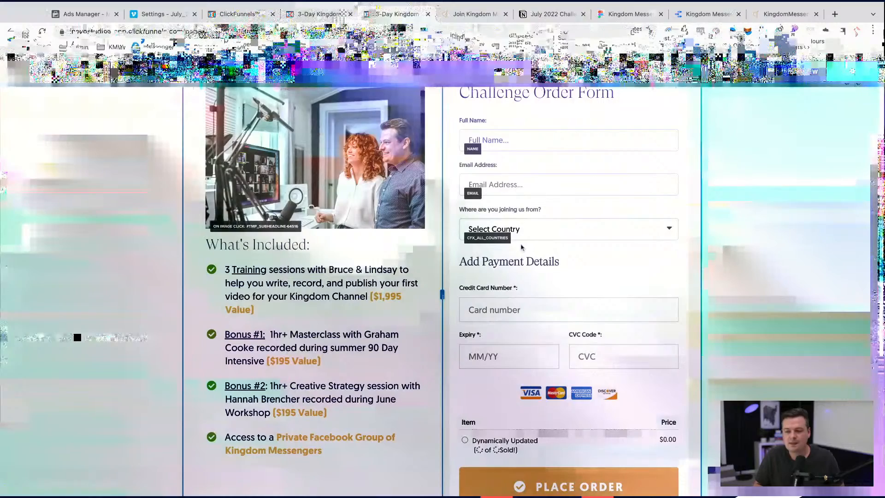
{"action": "scroll", "coordinate": [510, 249], "scroll_direction": "down", "scroll_amount": 5}
{"action": "scroll", "coordinate": [510, 249], "scroll_direction": "down", "scroll_amount": 10}
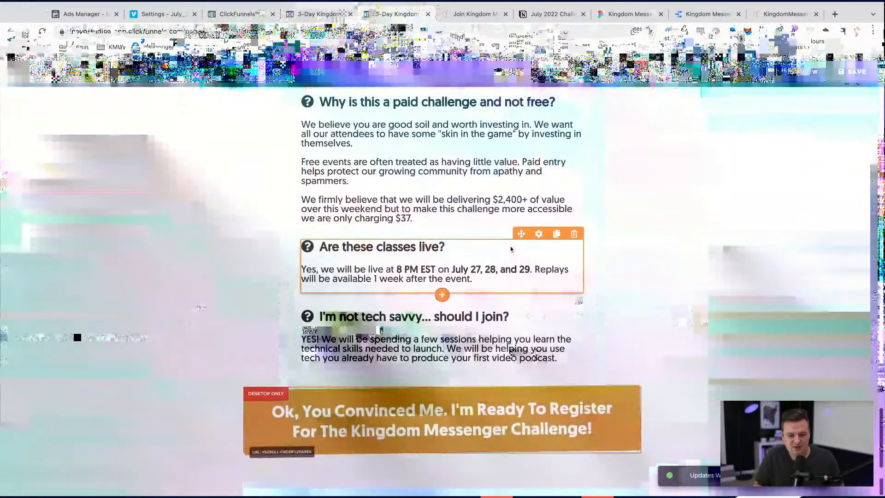
{"action": "scroll", "coordinate": [350, 210], "scroll_direction": "up", "scroll_amount": 2}
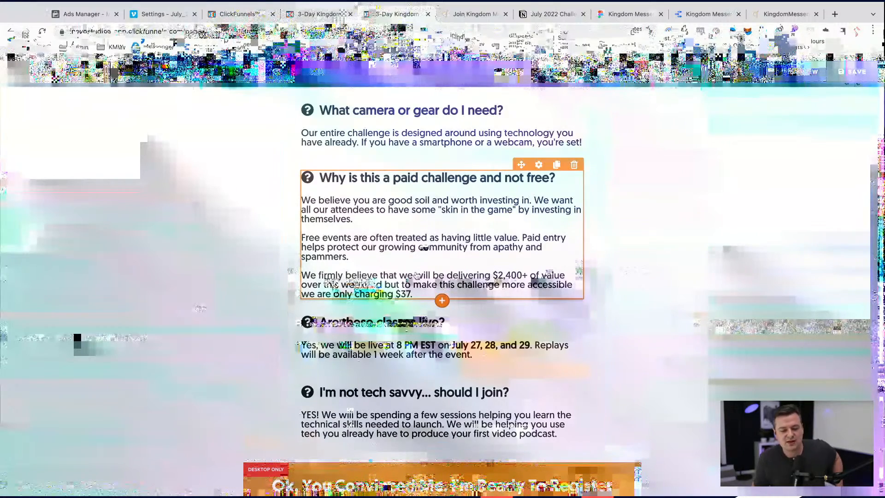
{"action": "scroll", "coordinate": [416, 276], "scroll_direction": "down", "scroll_amount": 20}
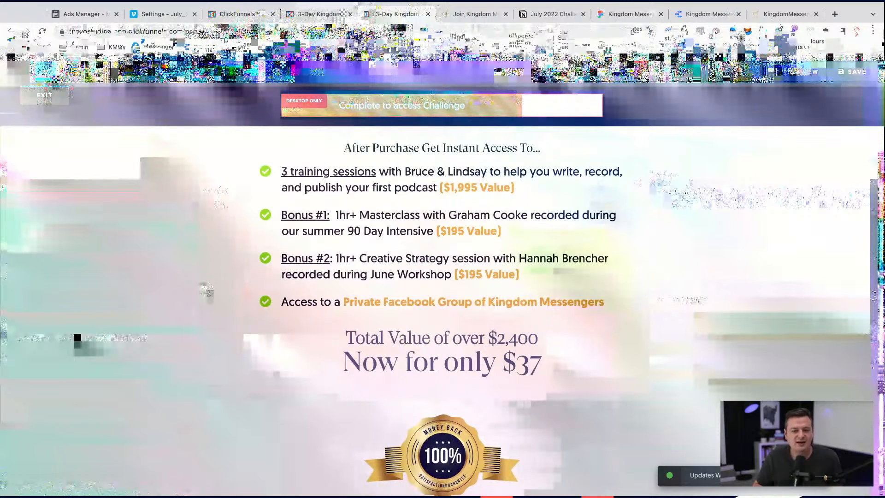
{"action": "left_click", "coordinate": [49, 71]}
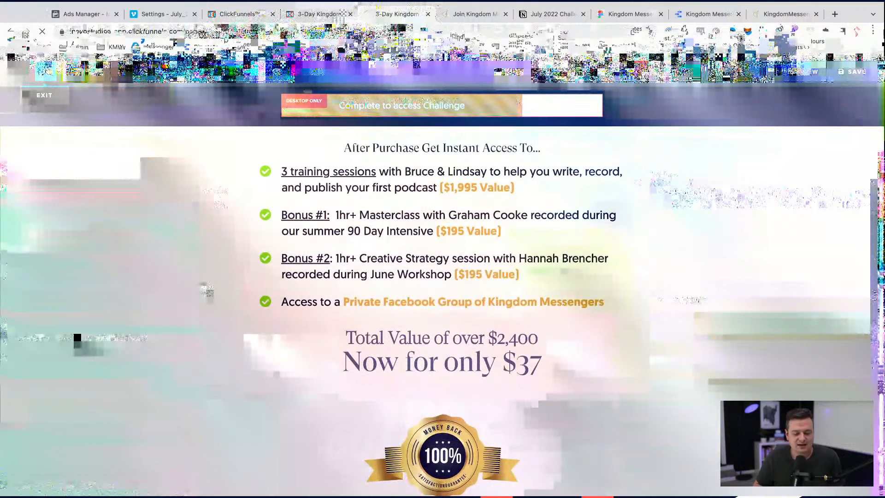
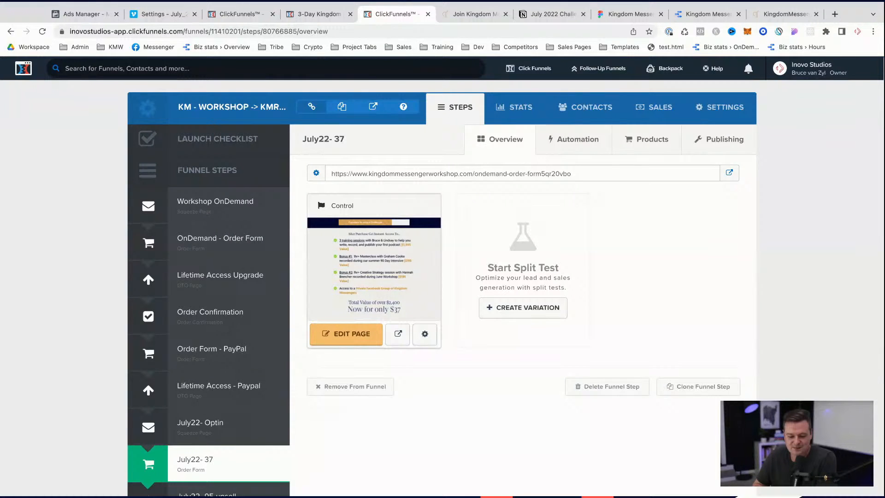
{"action": "scroll", "coordinate": [223, 368], "scroll_direction": "down", "scroll_amount": 1}
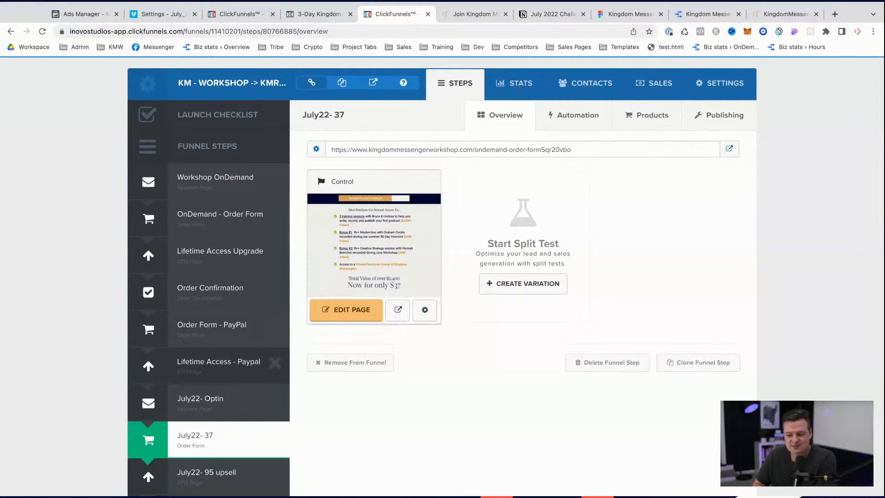
{"action": "key", "text": "super+Tab"}
{"action": "left_click", "coordinate": [792, 297]}
{"action": "scroll", "coordinate": [735, 288], "scroll_direction": "up", "scroll_amount": 1}
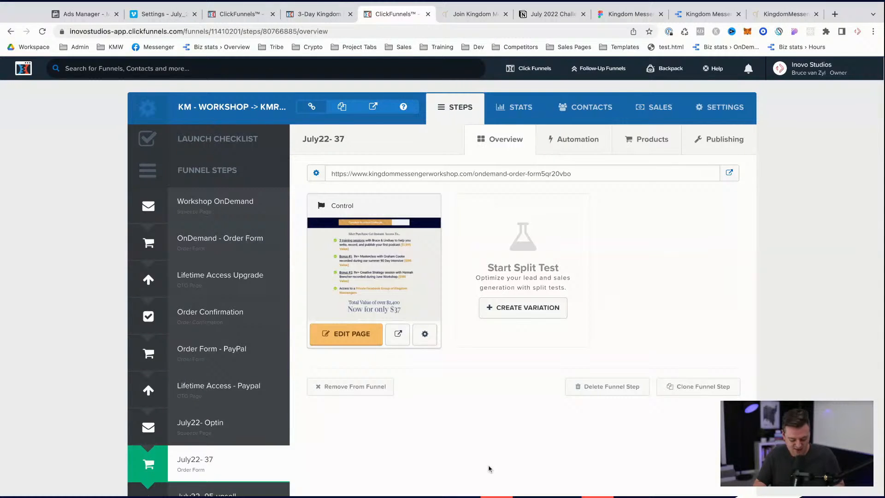
- Search the web for "tallyform" in a new browser tab
{"action": "key", "text": "ctrl+t"}
{"action": "type", "text": "tallyform"}
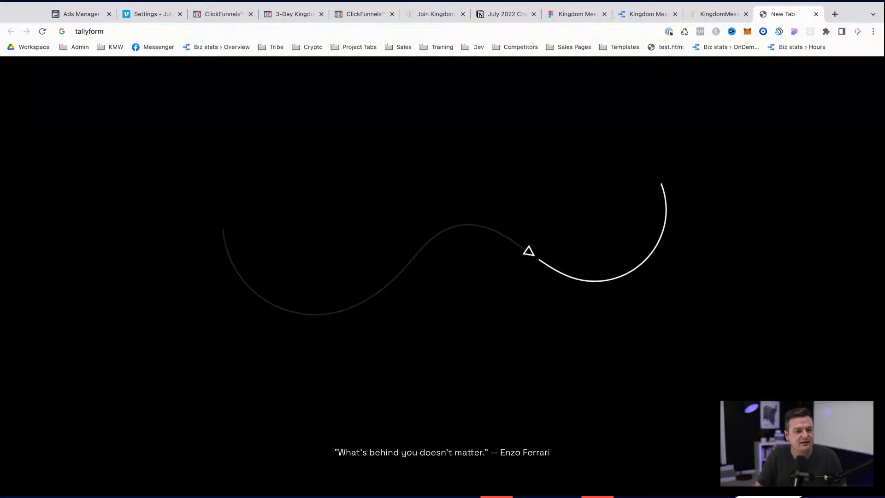
{"action": "key", "text": "Return"}
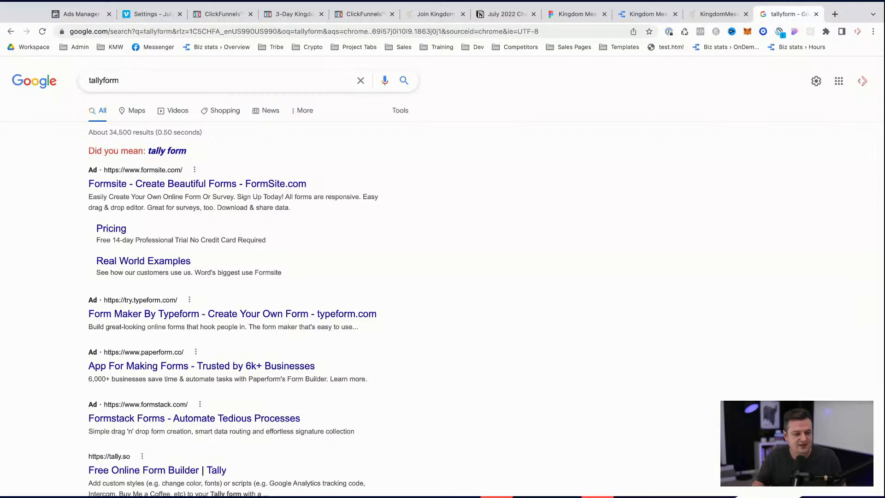
{"action": "left_click", "coordinate": [122, 86]}
{"action": "key", "text": "super+a"}
{"action": "type", "text": "type"}
{"action": "key", "text": "super+a"}
{"action": "type", "text": "page build er type"}
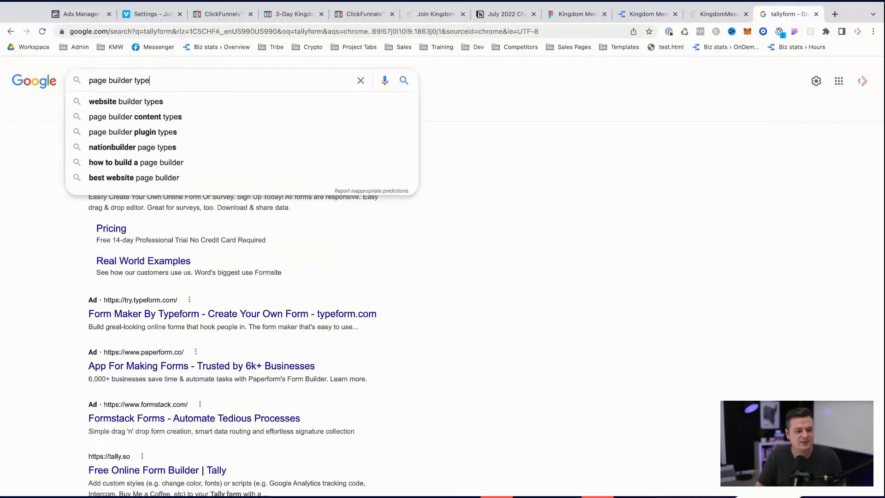
{"action": "key", "text": "super+a"}
{"action": "key", "text": "BackSpace"}
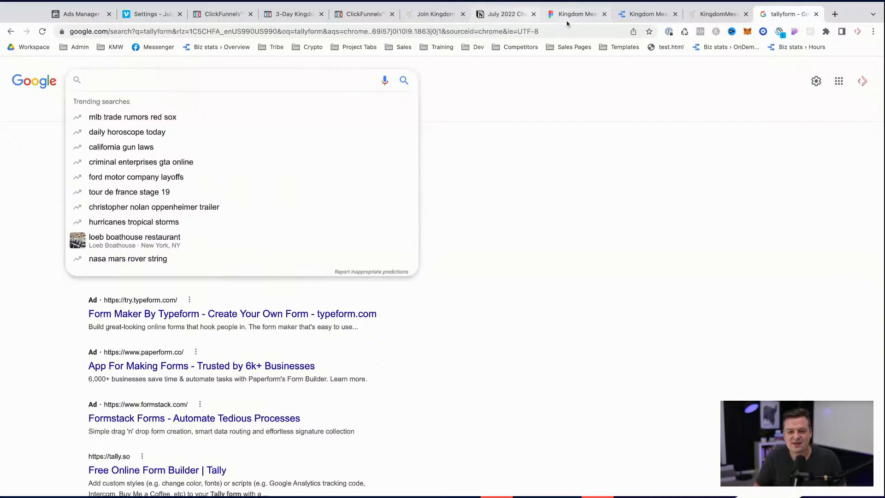
- Bring up the July 2022 Challenge notes in Notion and clear the text selection under Out of bounds
{"action": "key", "text": "super+7"}
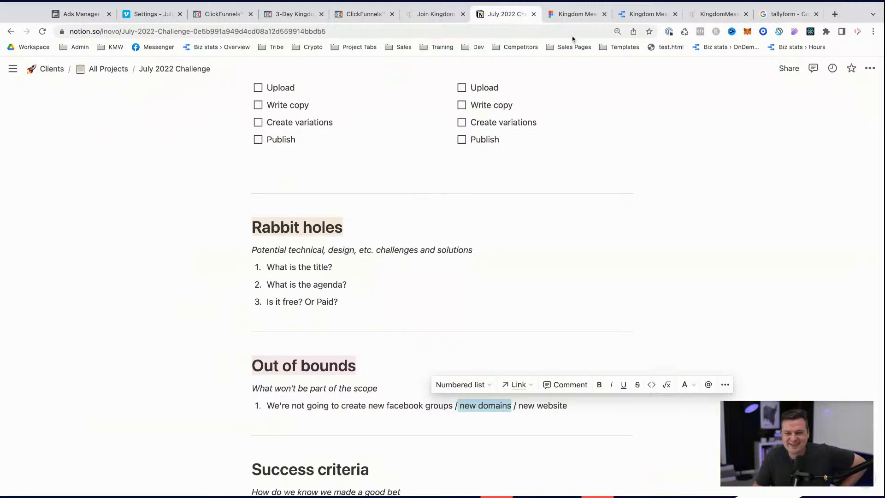
{"action": "left_click", "coordinate": [509, 355]}
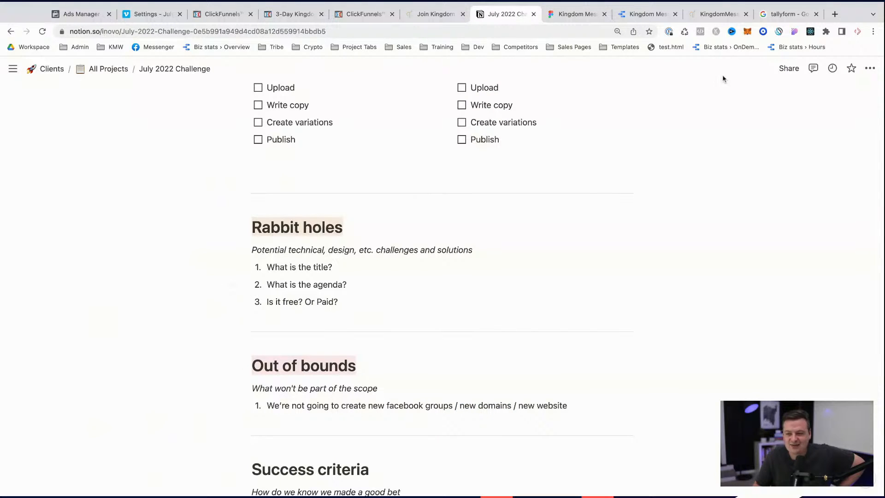
- Review the Ad checklists and Rabbit holes in the July 2022 Challenge notes, and switch back to the ClickFunnels step overview
{"action": "scroll", "coordinate": [380, 273], "scroll_direction": "up", "scroll_amount": 4}
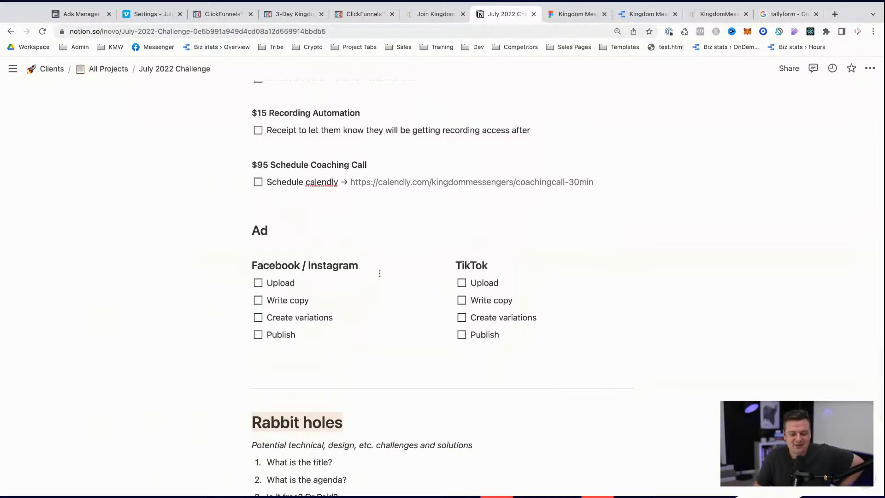
{"action": "scroll", "coordinate": [380, 274], "scroll_direction": "down", "scroll_amount": 1}
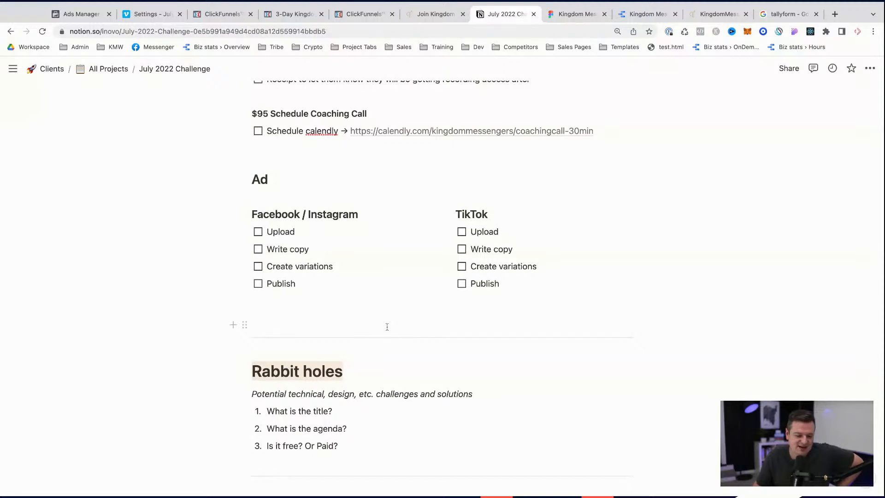
{"action": "scroll", "coordinate": [387, 326], "scroll_direction": "down", "scroll_amount": 2}
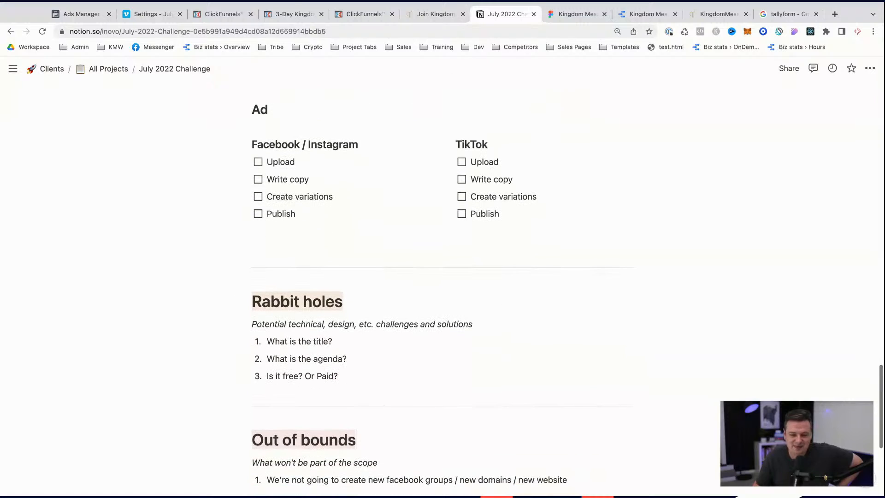
{"action": "left_click", "coordinate": [364, 16]}
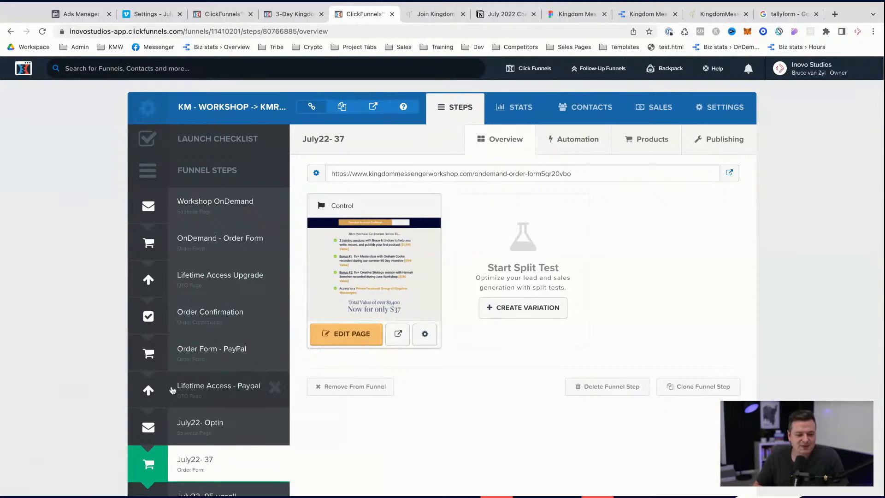
{"action": "scroll", "coordinate": [172, 391], "scroll_direction": "down", "scroll_amount": 1}
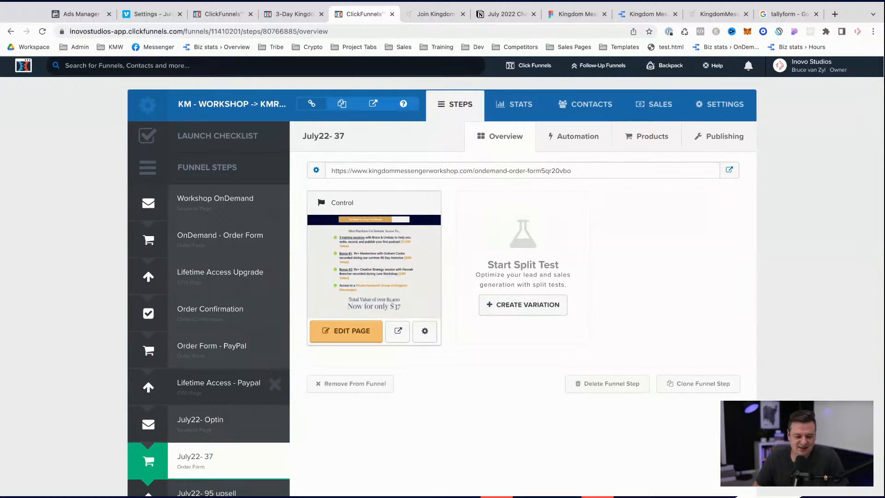
{"action": "scroll", "coordinate": [172, 390], "scroll_direction": "down", "scroll_amount": 2}
{"action": "scroll", "coordinate": [322, 373], "scroll_direction": "up", "scroll_amount": 2}
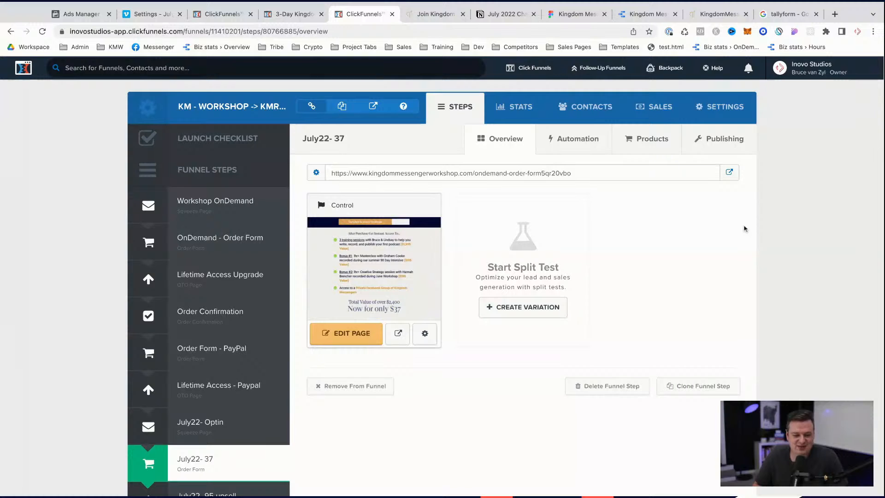
{"action": "scroll", "coordinate": [469, 366], "scroll_direction": "up", "scroll_amount": 1}
{"action": "left_click", "coordinate": [300, 14]}
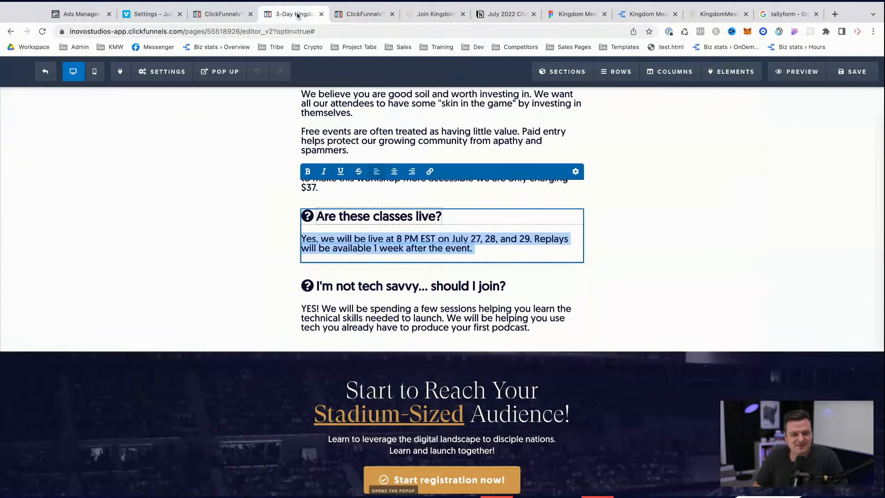
{"action": "left_click", "coordinate": [357, 15]}
{"action": "scroll", "coordinate": [202, 405], "scroll_direction": "down", "scroll_amount": 2}
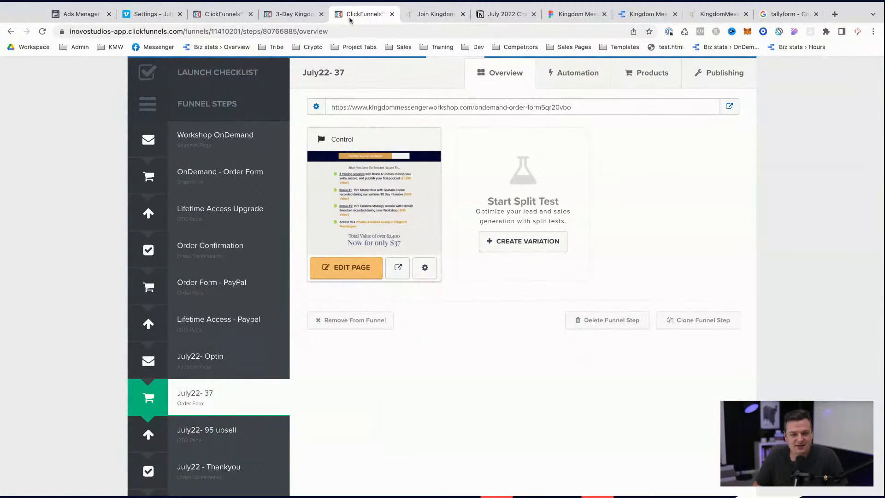
- Add a one-time product to the July22- 37 order form step with the Inovo Studios Stripe integration, and continue to its product details
{"action": "left_click", "coordinate": [220, 431]}
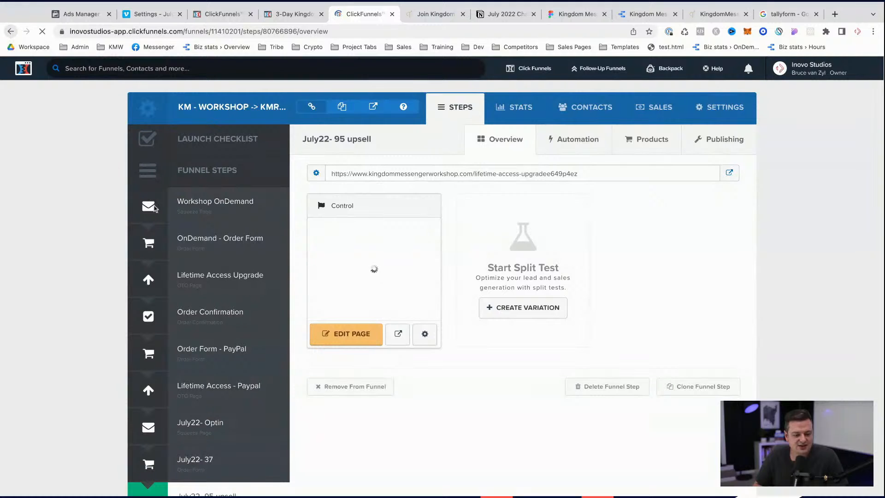
{"action": "left_click", "coordinate": [224, 460]}
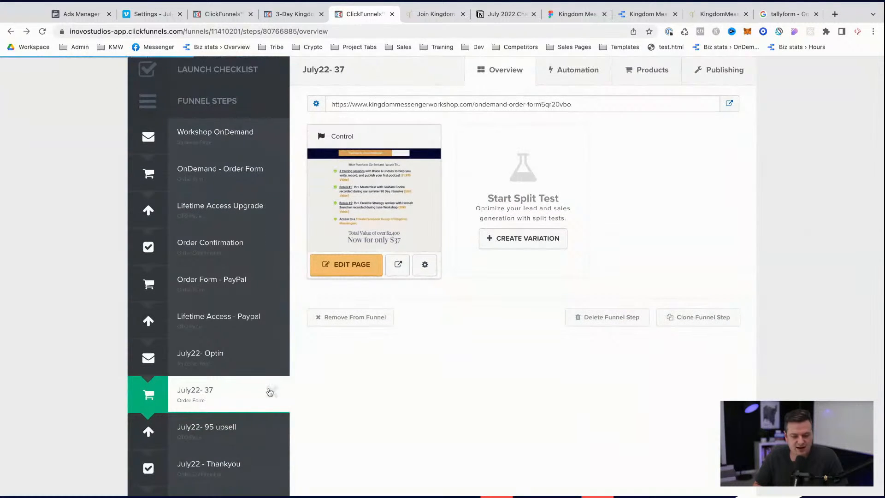
{"action": "left_click", "coordinate": [652, 139]}
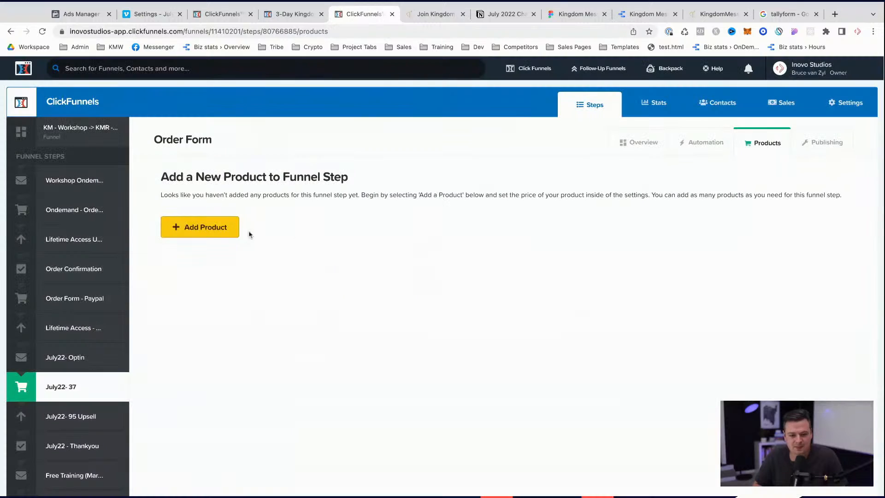
{"action": "left_click", "coordinate": [184, 227]}
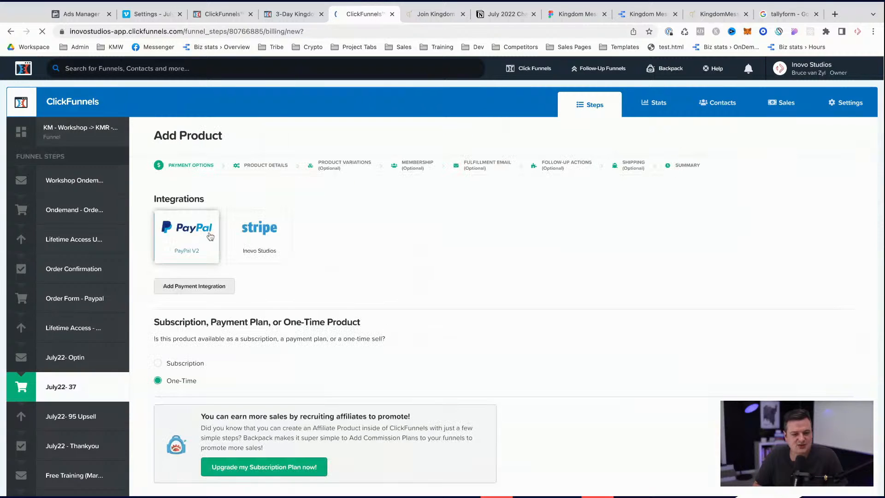
{"action": "left_click", "coordinate": [266, 251]}
{"action": "scroll", "coordinate": [809, 286], "scroll_direction": "down", "scroll_amount": 6}
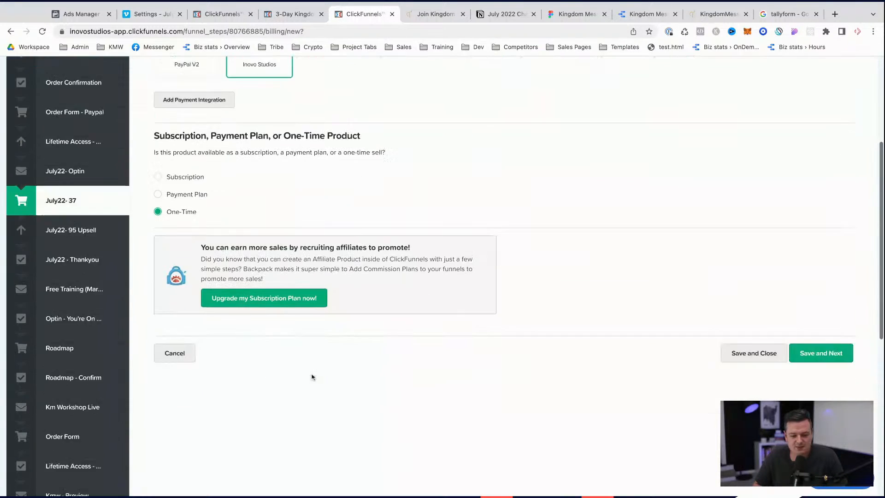
{"action": "left_click", "coordinate": [811, 267]}
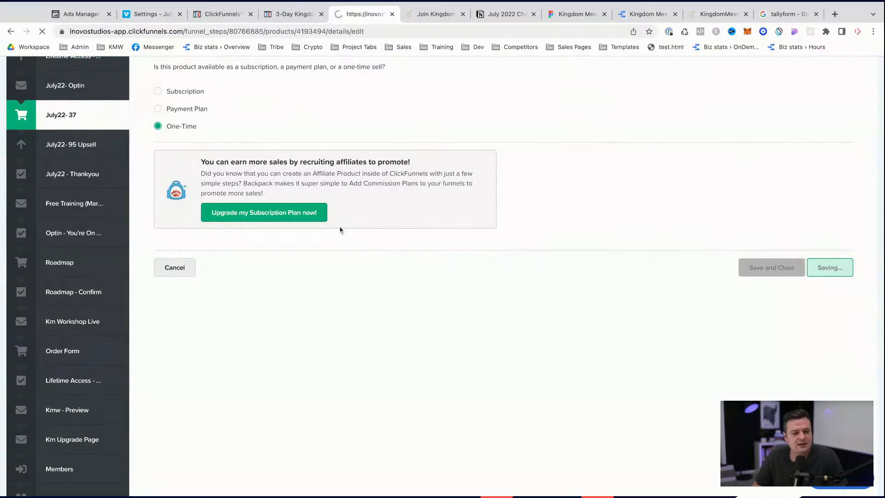
- Name the new product "Kingdom Messenger - July Challenge"
{"action": "triple_click", "coordinate": [246, 212]}
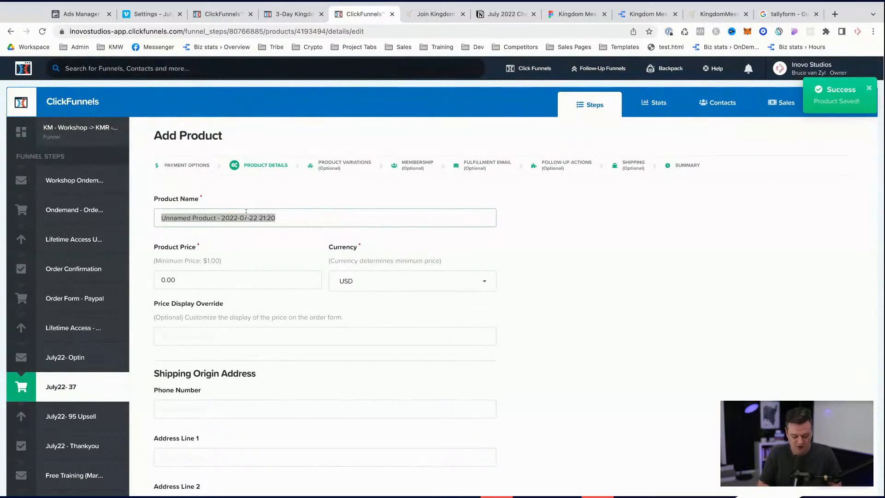
{"action": "type", "text": "3 "}
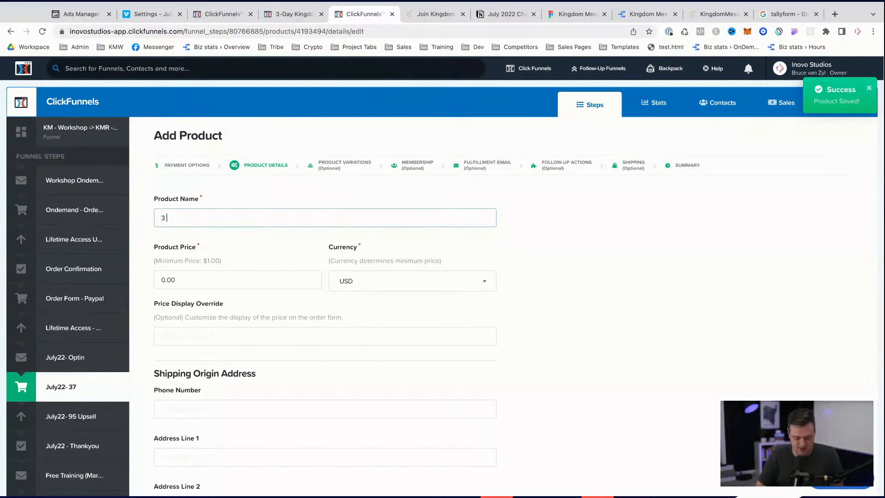
{"action": "type", "text": "Da"}
{"action": "key", "text": "BackSpace"}
{"action": "key", "text": "BackSpace"}
{"action": "key", "text": "BackSpace"}
{"action": "key", "text": "BackSpace"}
{"action": "type", "text": "Kingdom "}
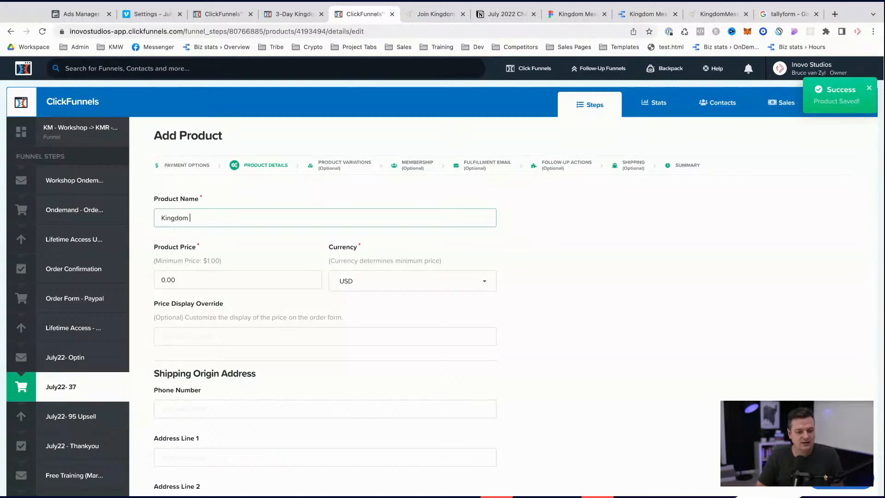
{"action": "type", "text": "Messenger - July Challenge"}
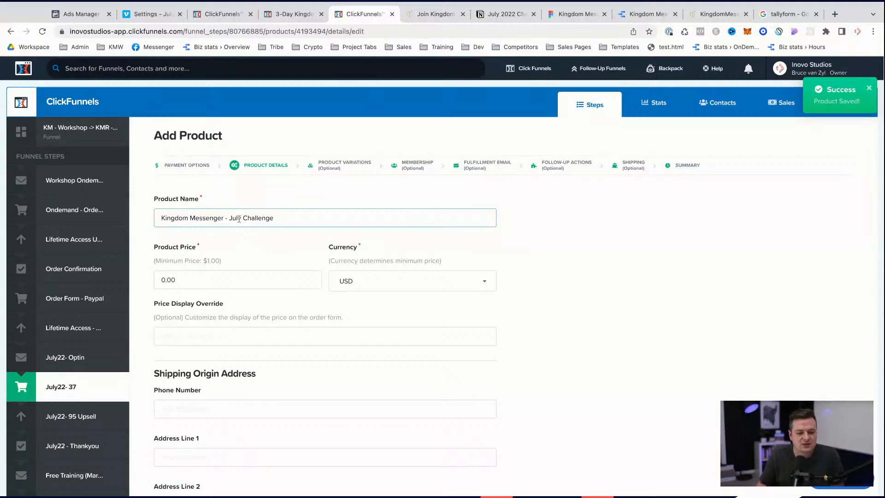
- Change the product name to "Kingdom Messenger Challenge (July 2022)"
{"action": "left_click_drag", "start_coordinate": [241, 218], "coordinate": [225, 218]}
{"action": "key", "text": "BackSpace"}
{"action": "key", "text": "BackSpace"}
{"action": "key", "text": "End"}
{"action": "type", "text": "("}
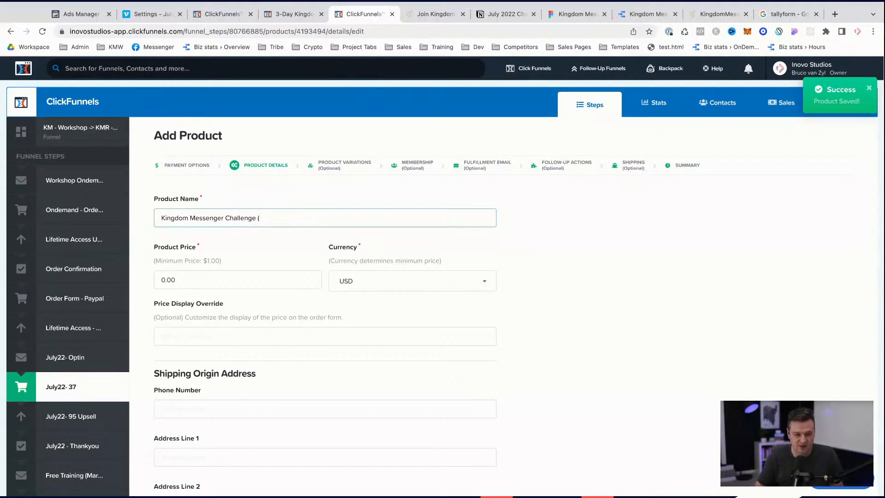
{"action": "type", "text": "July 2022)"}
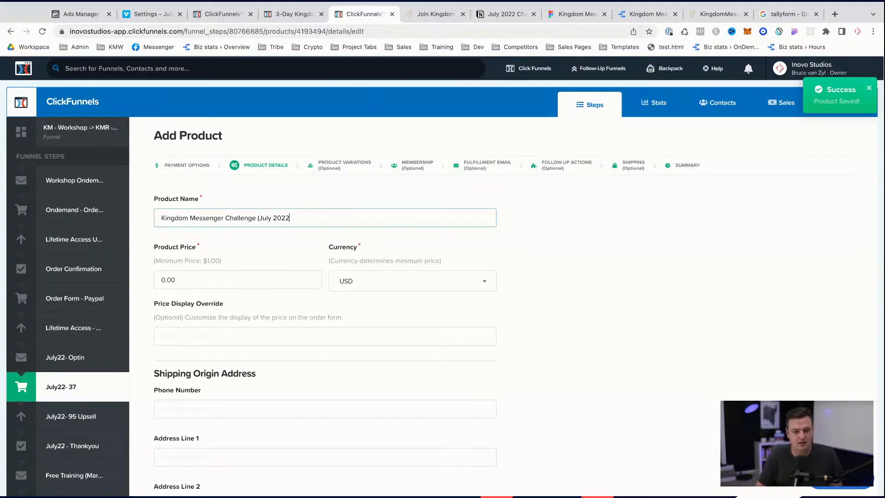
- Set the product price to 37 USD
{"action": "left_click", "coordinate": [181, 283]}
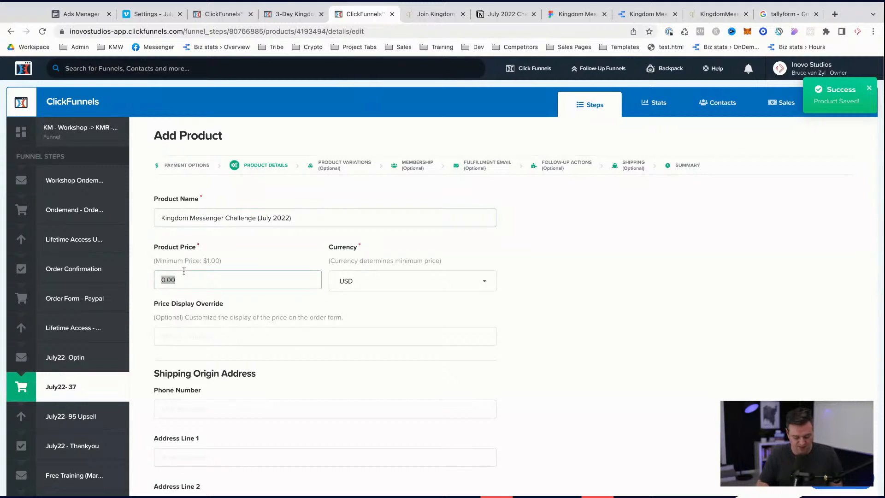
{"action": "type", "text": "370"}
{"action": "key", "text": "BackSpace"}
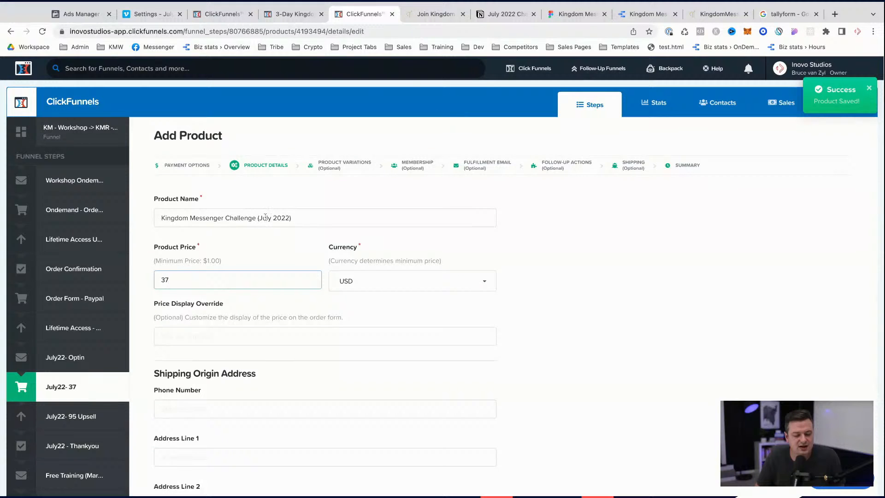
- Look through the optional product fields, from the price display override through the shipping origin address and beyond
{"action": "left_click", "coordinate": [272, 335]}
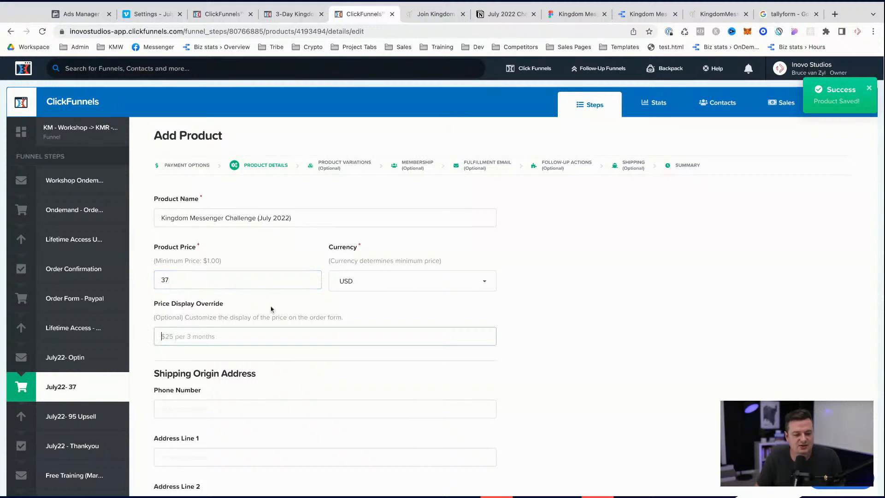
{"action": "scroll", "coordinate": [271, 309], "scroll_direction": "down", "scroll_amount": 1}
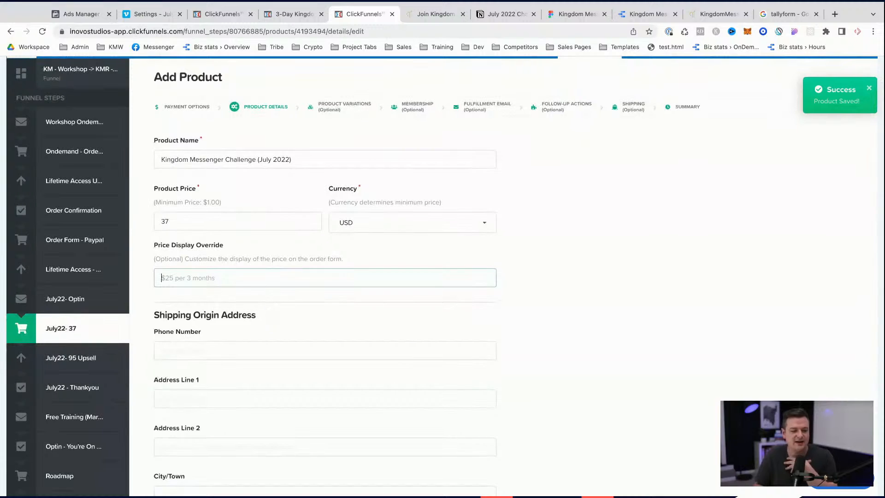
{"action": "scroll", "coordinate": [271, 308], "scroll_direction": "down", "scroll_amount": 1}
{"action": "scroll", "coordinate": [271, 309], "scroll_direction": "down", "scroll_amount": 5}
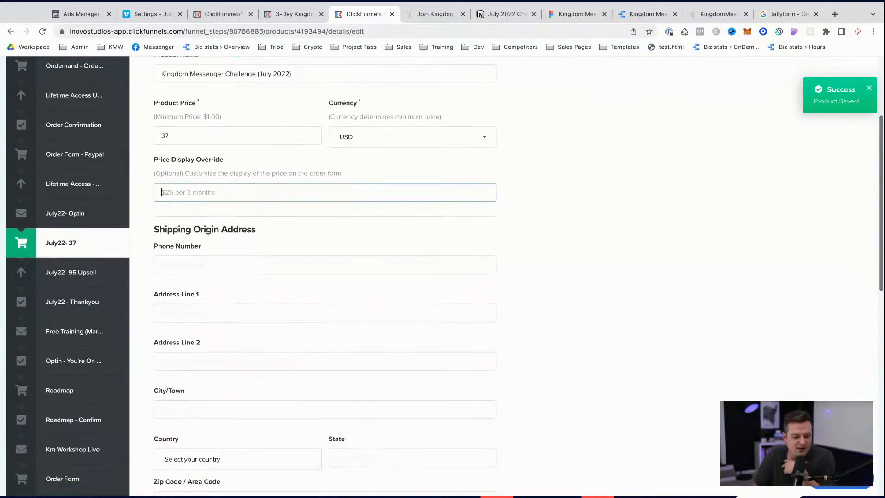
{"action": "scroll", "coordinate": [271, 309], "scroll_direction": "down", "scroll_amount": 5}
{"action": "scroll", "coordinate": [271, 308], "scroll_direction": "up", "scroll_amount": 8}
{"action": "scroll", "coordinate": [161, 234], "scroll_direction": "up", "scroll_amount": 3}
- Set the product price to 27 USD and change the parenthetical in the product name to "(Early Access)"
{"action": "left_click", "coordinate": [160, 280]}
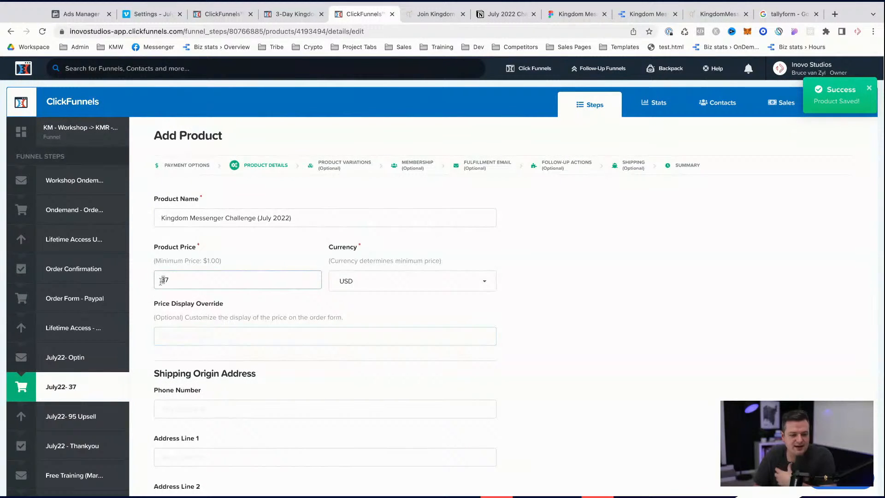
{"action": "key", "text": "Delete"}
{"action": "type", "text": "2"}
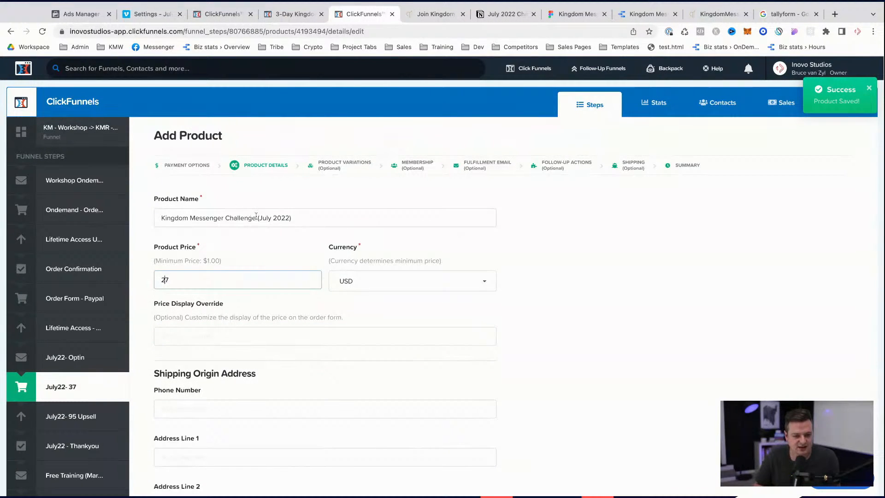
{"action": "left_click_drag", "start_coordinate": [257, 216], "coordinate": [370, 220]}
{"action": "type", "text": "(Early Access)"}
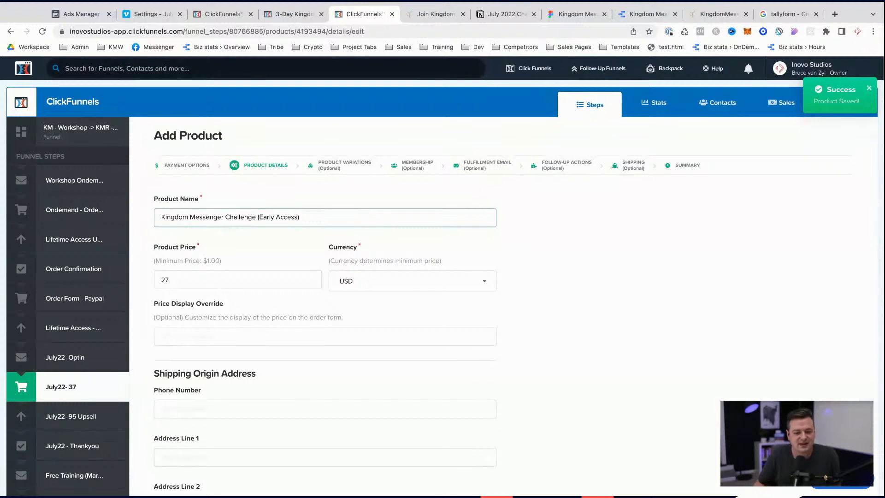
{"action": "left_click", "coordinate": [372, 311]}
- Enable the product inventory limit with a maximum inventory of 50, and select the pre-sold inventory value
{"action": "scroll", "coordinate": [352, 310], "scroll_direction": "down", "scroll_amount": 2}
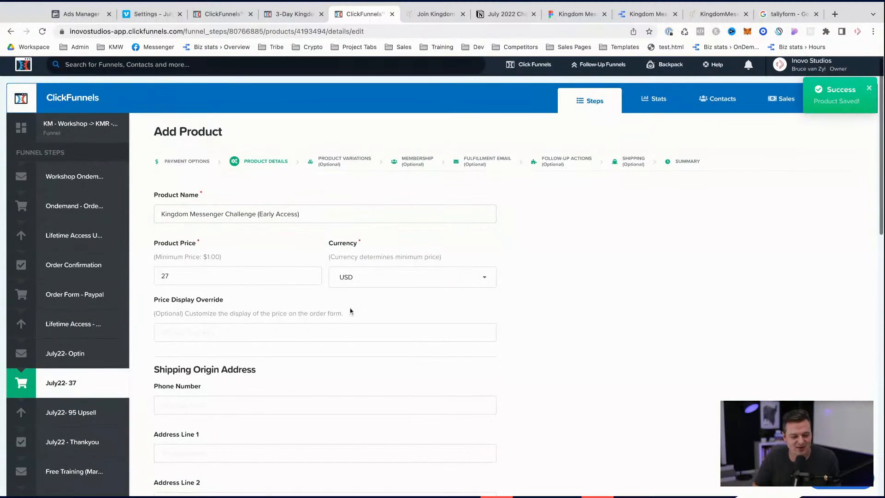
{"action": "scroll", "coordinate": [196, 313], "scroll_direction": "down", "scroll_amount": 5}
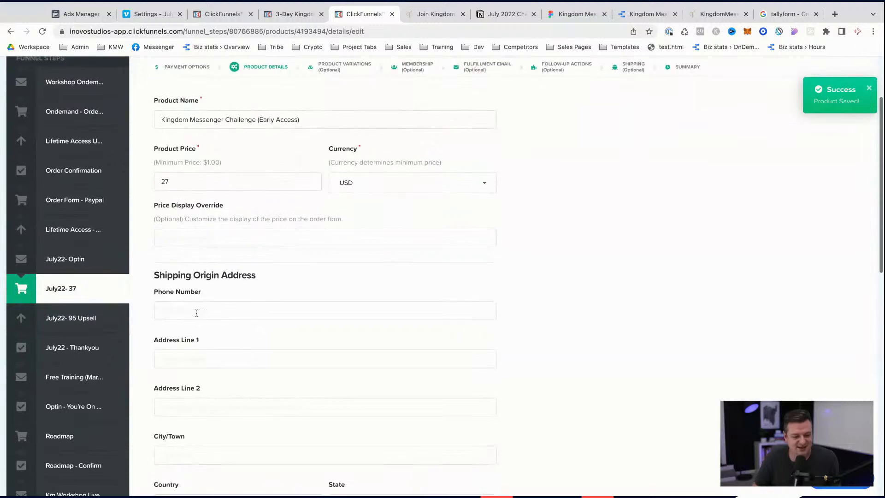
{"action": "scroll", "coordinate": [198, 295], "scroll_direction": "down", "scroll_amount": 3}
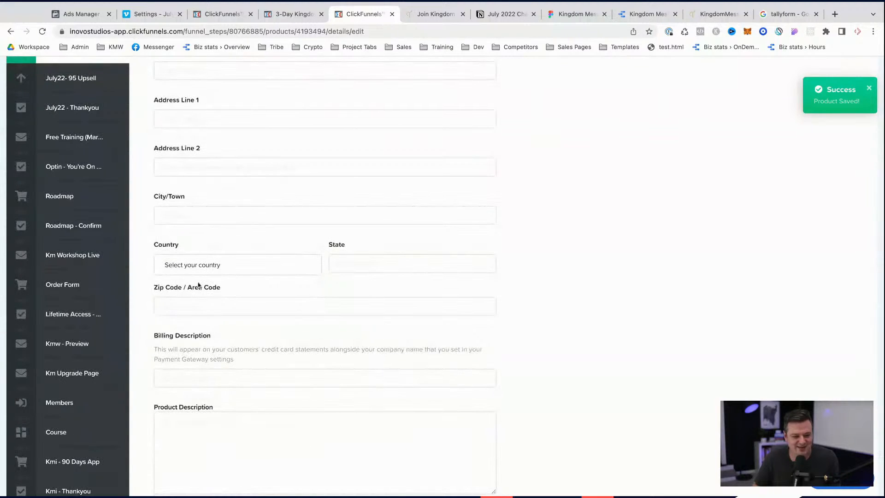
{"action": "scroll", "coordinate": [201, 256], "scroll_direction": "down", "scroll_amount": 5}
{"action": "scroll", "coordinate": [202, 256], "scroll_direction": "down", "scroll_amount": 3}
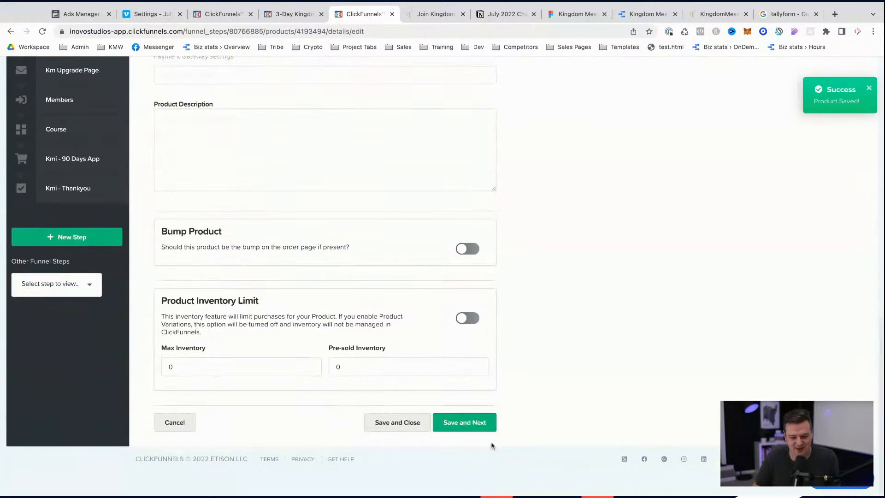
{"action": "left_click", "coordinate": [469, 319]}
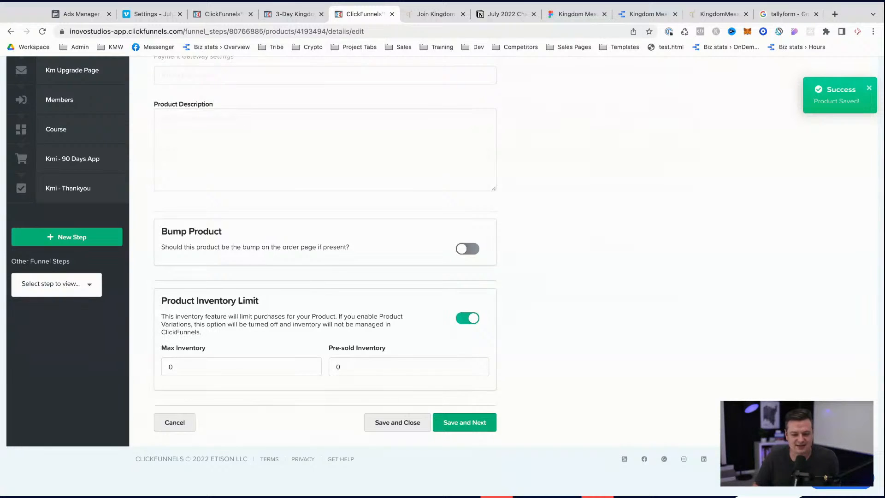
{"action": "left_click", "coordinate": [223, 364]}
{"action": "key", "text": "BackSpace"}
{"action": "type", "text": "59"}
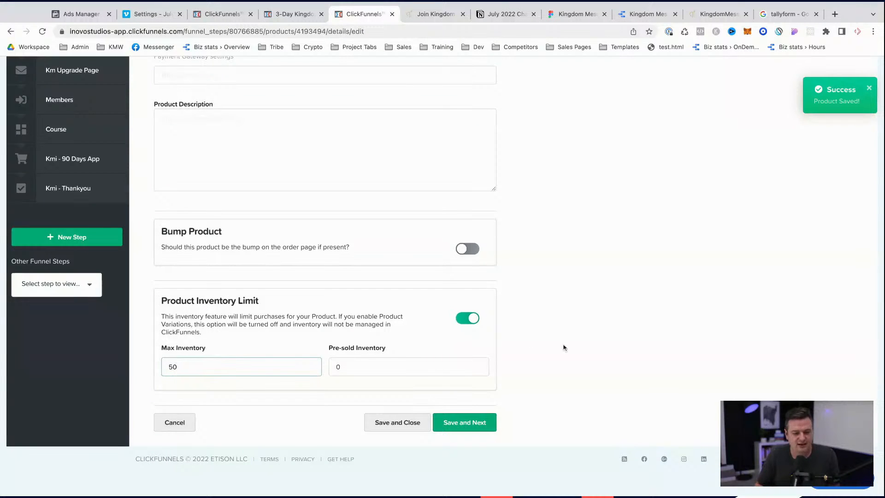
{"action": "left_click", "coordinate": [574, 354]}
{"action": "left_click", "coordinate": [344, 365]}
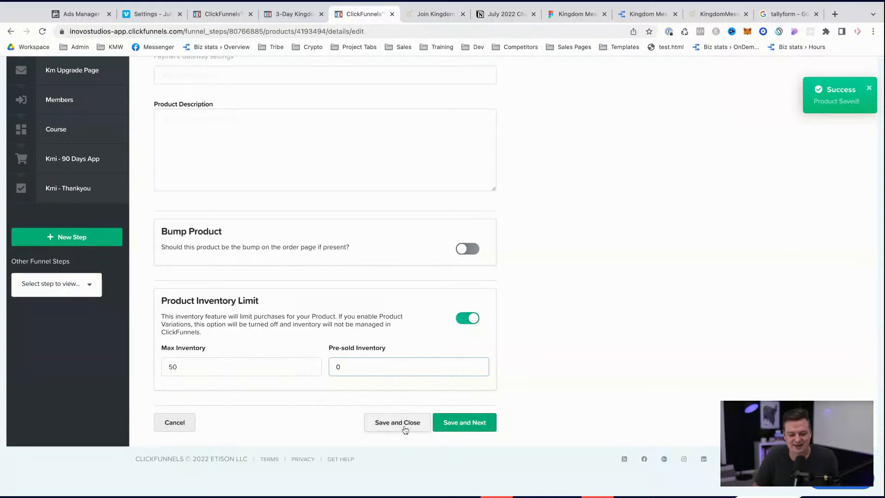
- Save the product's inventory limit, then switch to the July 2022 Challenge page in Notion and copy the Order Form tag july-2022-workshop
{"action": "left_click", "coordinate": [466, 427]}
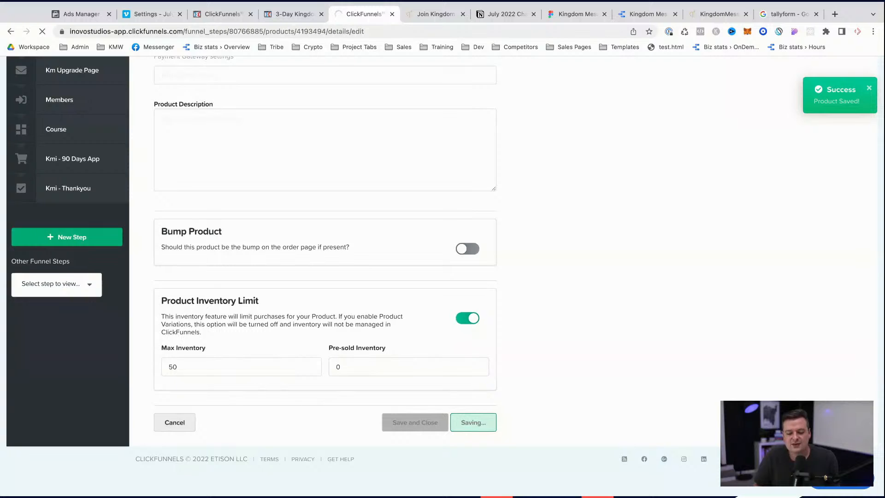
{"action": "left_click", "coordinate": [504, 16]}
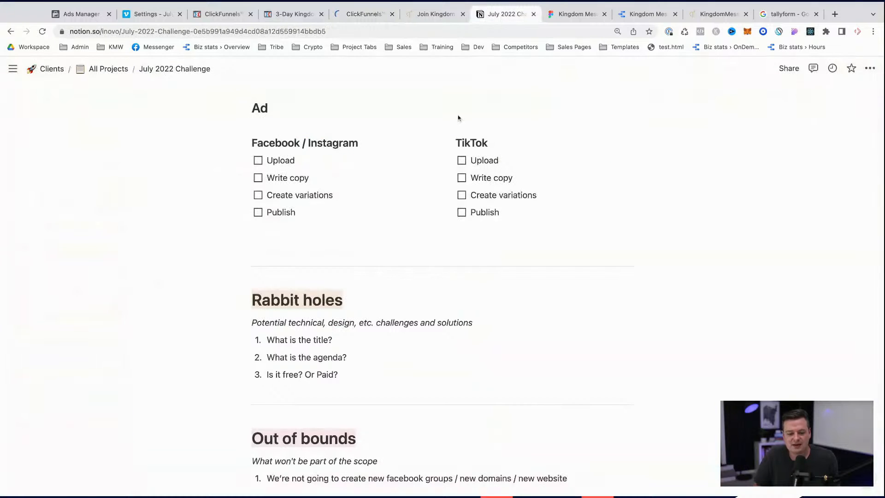
{"action": "scroll", "coordinate": [397, 317], "scroll_direction": "down", "scroll_amount": 1}
{"action": "scroll", "coordinate": [397, 317], "scroll_direction": "down", "scroll_amount": 3}
{"action": "scroll", "coordinate": [398, 317], "scroll_direction": "up", "scroll_amount": 10}
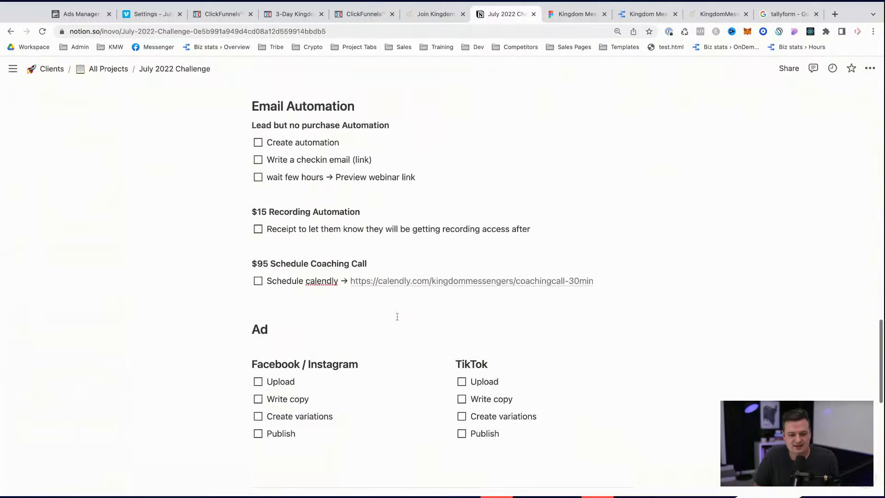
{"action": "scroll", "coordinate": [397, 316], "scroll_direction": "up", "scroll_amount": 10}
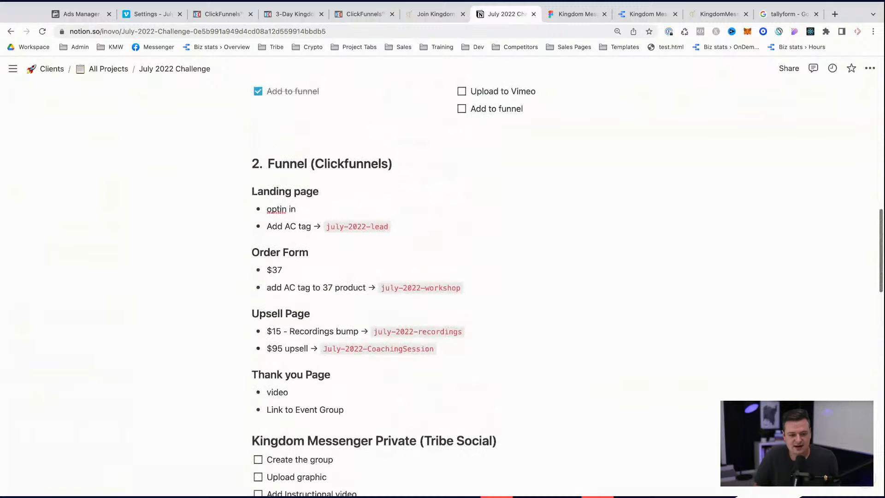
{"action": "left_click_drag", "start_coordinate": [382, 288], "coordinate": [461, 288]}
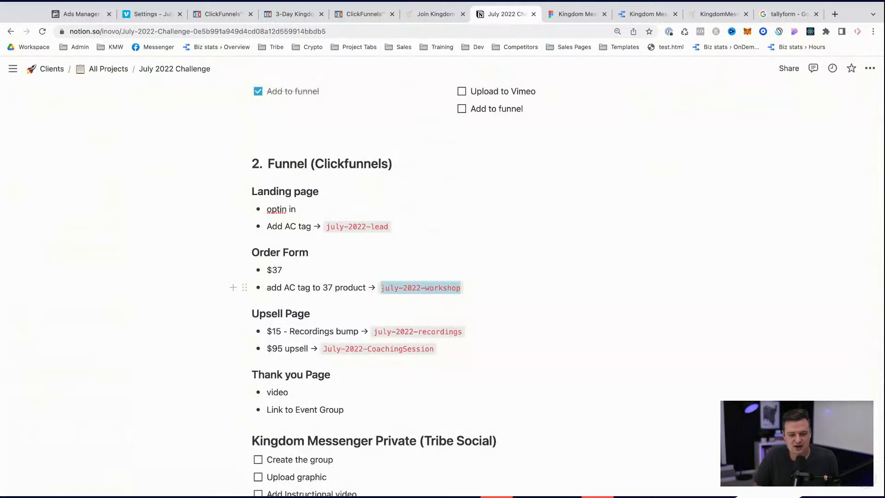
- Return to ClickFunnels and reopen the Kingdom Messenger Challenge (Early Access) product of the July22- 37 order form at its follow-up actions
{"action": "left_click", "coordinate": [272, 16]}
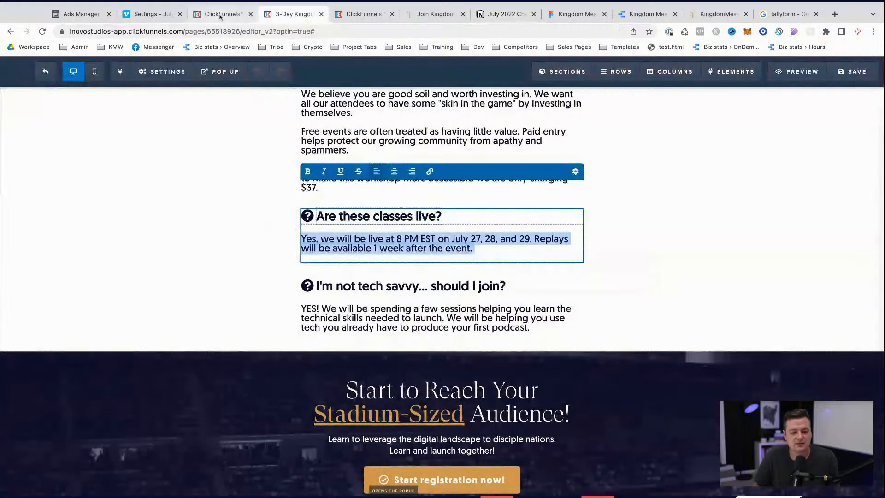
{"action": "left_click", "coordinate": [220, 15]}
{"action": "left_click", "coordinate": [653, 142]}
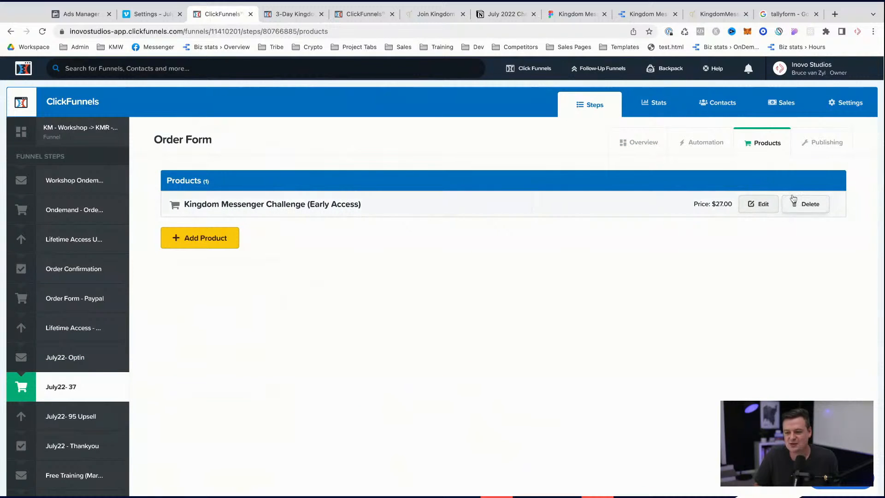
{"action": "left_click", "coordinate": [623, 143]}
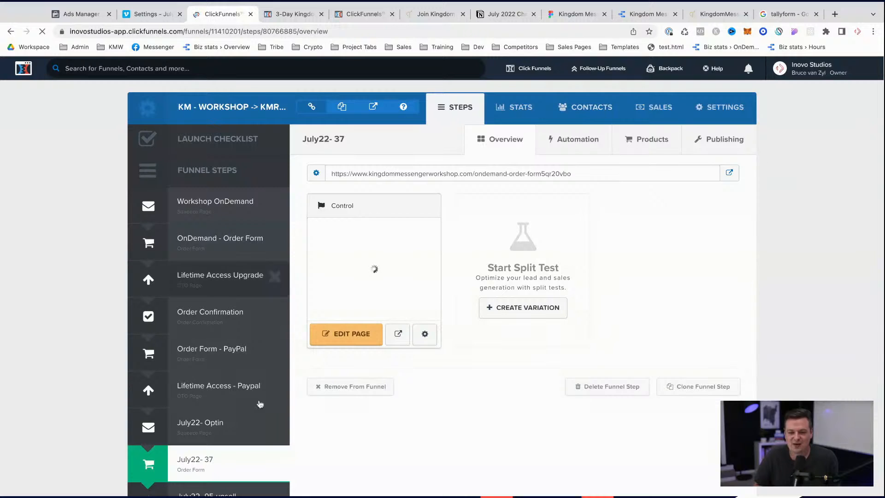
{"action": "left_click", "coordinate": [647, 141]}
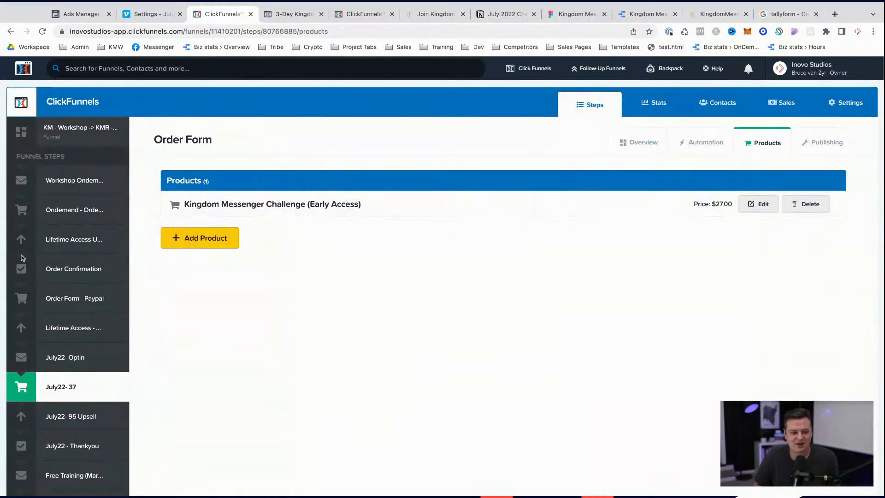
{"action": "left_click", "coordinate": [758, 204]}
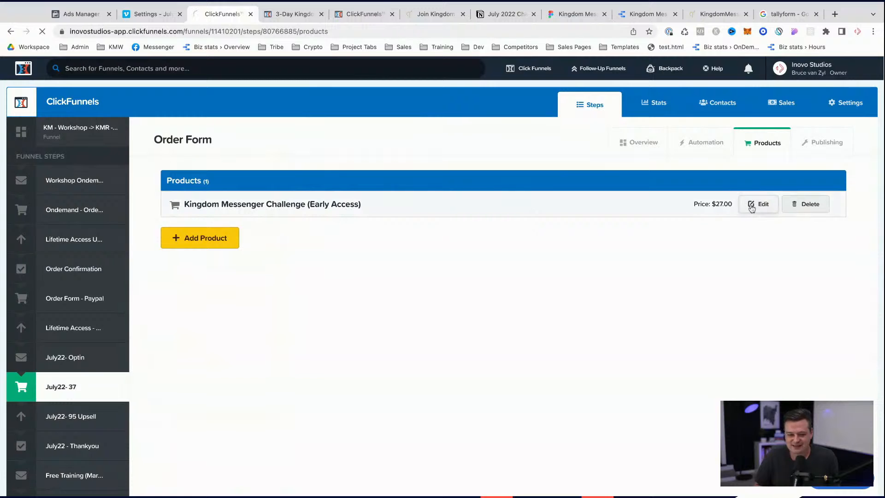
{"action": "scroll", "coordinate": [323, 300], "scroll_direction": "down", "scroll_amount": 3}
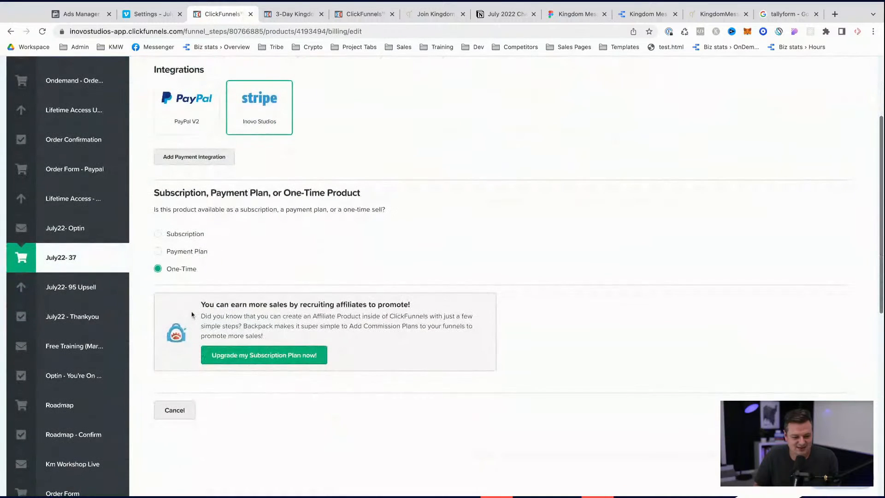
{"action": "scroll", "coordinate": [582, 185], "scroll_direction": "up", "scroll_amount": 3}
{"action": "left_click", "coordinate": [553, 169]}
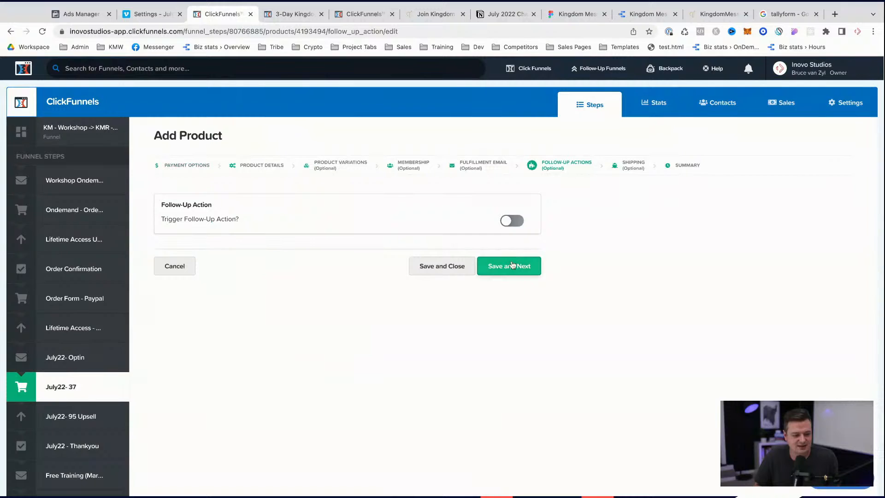
- Enable the product's follow-up action, select the Inovo ActiveCampaign integration and try to save it
{"action": "left_click", "coordinate": [506, 219]}
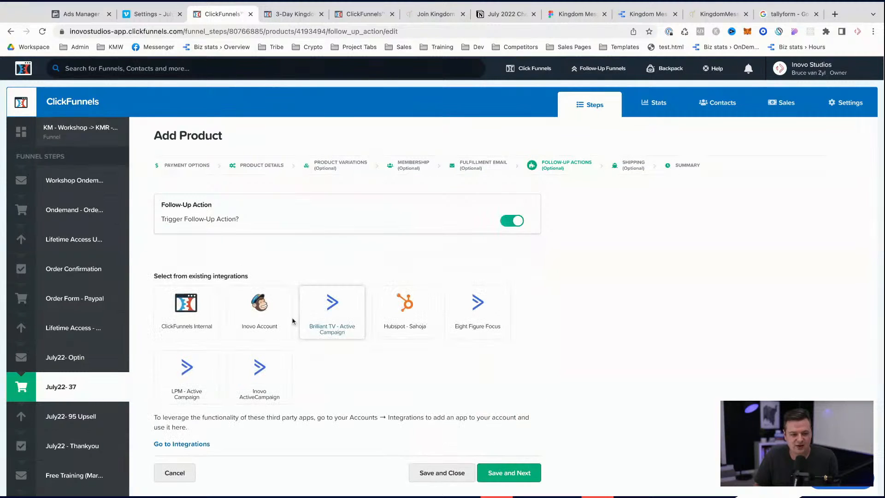
{"action": "left_click", "coordinate": [259, 362]}
{"action": "scroll", "coordinate": [510, 469], "scroll_direction": "down", "scroll_amount": 8}
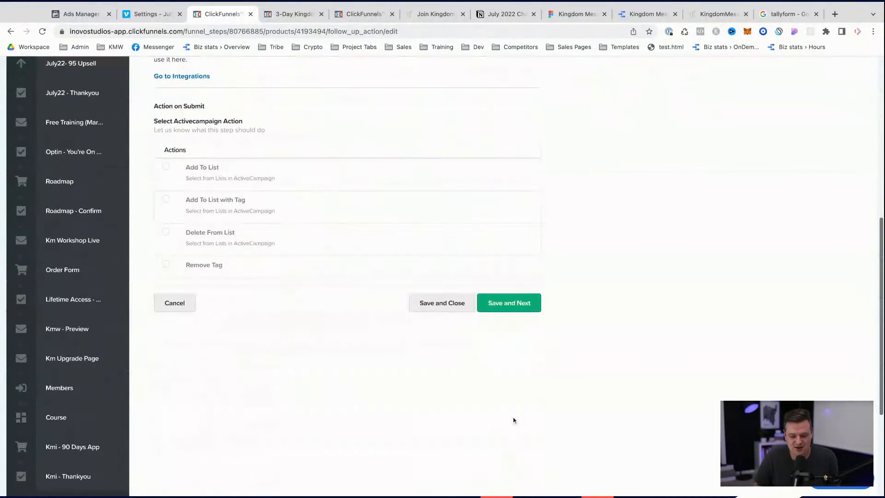
{"action": "left_click", "coordinate": [517, 302]}
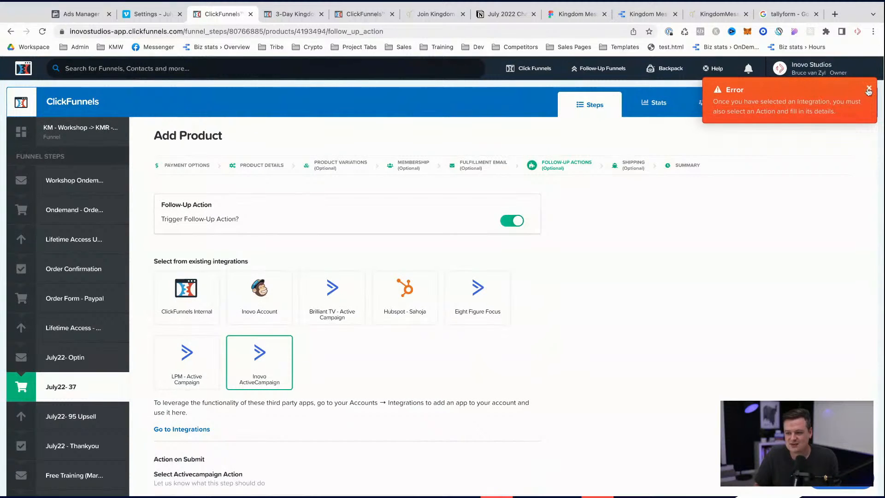
{"action": "left_click", "coordinate": [869, 89]}
- Choose Add To List with Tag as the ActiveCampaign action and browse the available contact lists
{"action": "scroll", "coordinate": [413, 343], "scroll_direction": "down", "scroll_amount": 4}
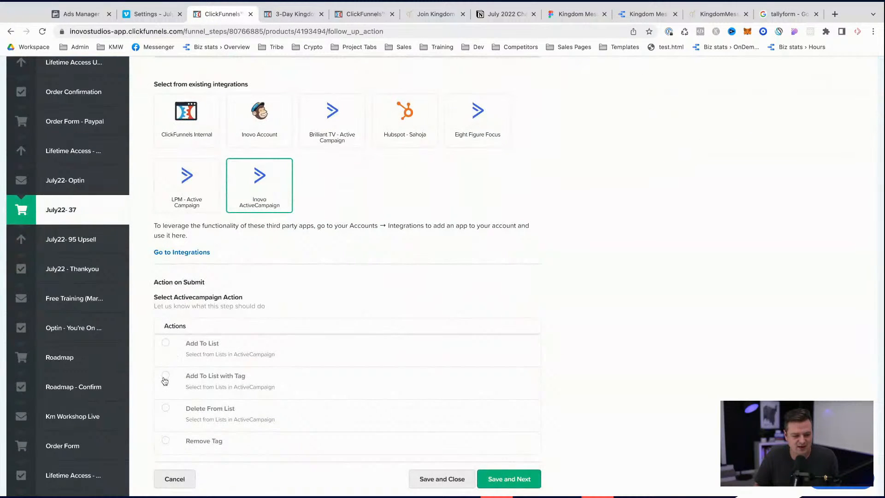
{"action": "left_click", "coordinate": [164, 381]}
{"action": "scroll", "coordinate": [346, 358], "scroll_direction": "down", "scroll_amount": 2}
{"action": "left_click", "coordinate": [288, 353]}
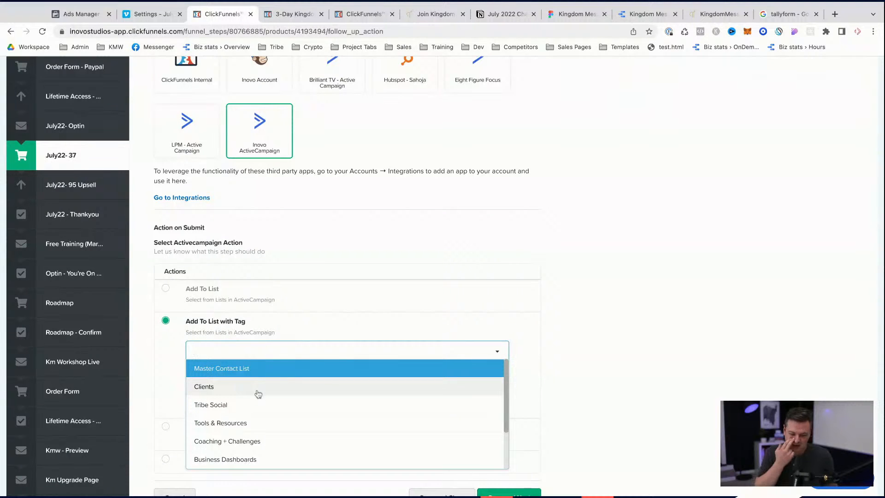
{"action": "scroll", "coordinate": [251, 421], "scroll_direction": "down", "scroll_amount": 3}
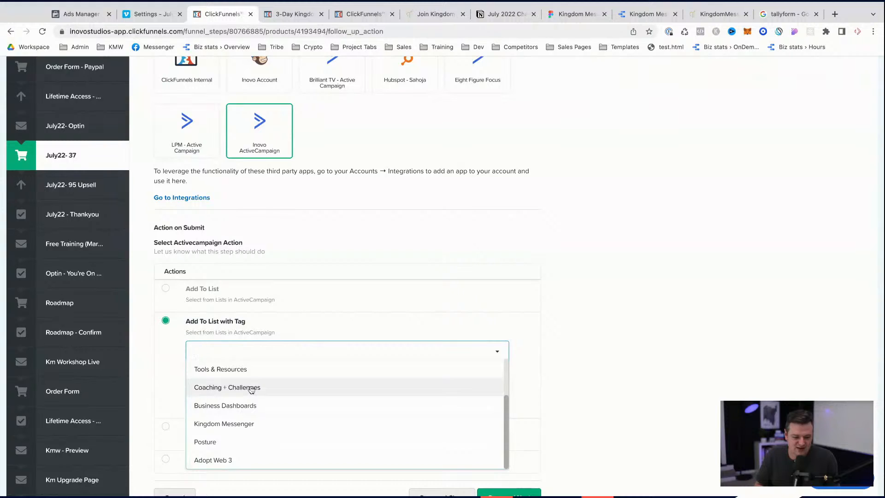
{"action": "scroll", "coordinate": [251, 389], "scroll_direction": "down", "scroll_amount": 1}
{"action": "scroll", "coordinate": [251, 390], "scroll_direction": "down", "scroll_amount": 1}
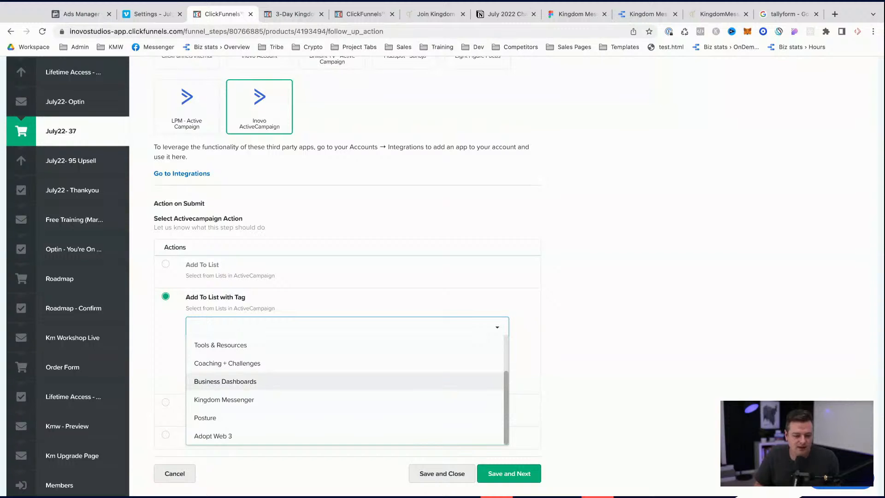
{"action": "left_click", "coordinate": [593, 203]}
- Open tribesocial.io in a new browser tab and look through its home page
{"action": "key", "text": "super+t"}
{"action": "type", "text": "tribesocial.io"}
{"action": "key", "text": "Return"}
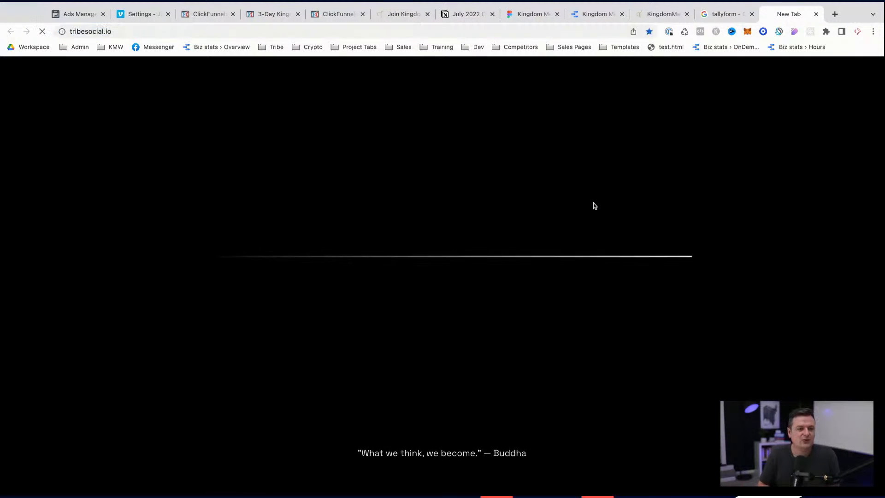
{"action": "scroll", "coordinate": [491, 316], "scroll_direction": "down", "scroll_amount": 6}
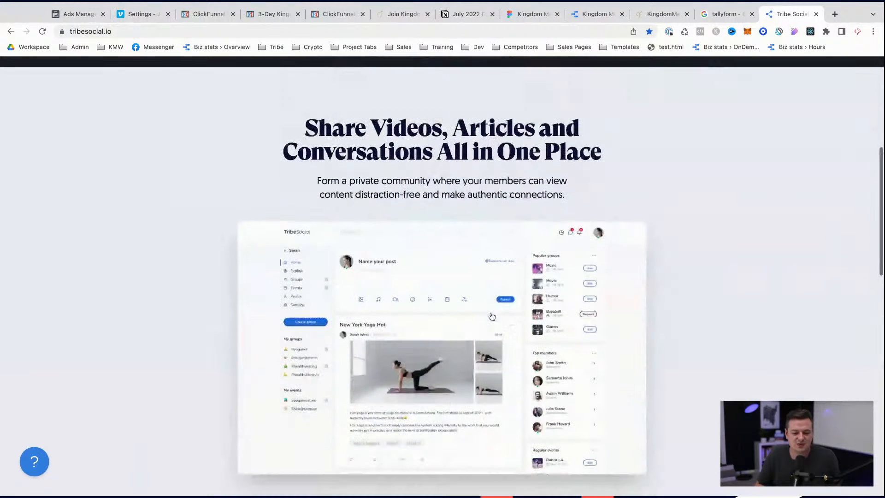
{"action": "scroll", "coordinate": [492, 316], "scroll_direction": "up", "scroll_amount": 3}
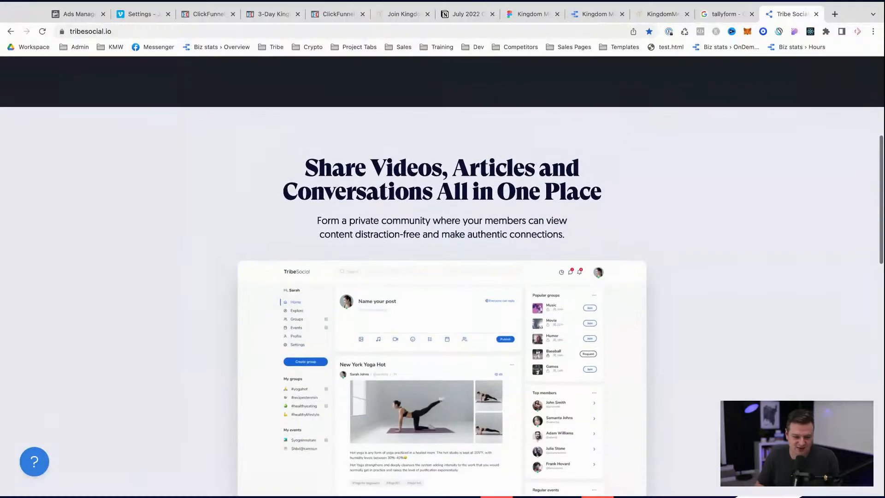
{"action": "scroll", "coordinate": [492, 316], "scroll_direction": "up", "scroll_amount": 1}
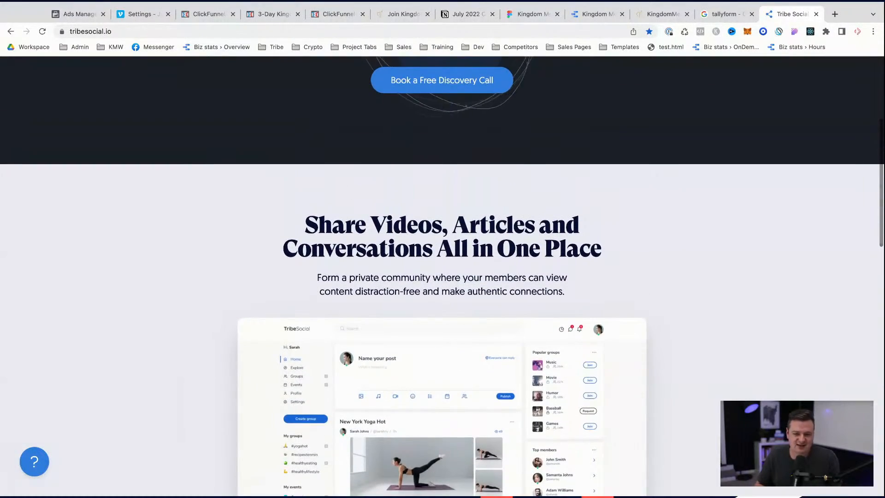
{"action": "scroll", "coordinate": [491, 316], "scroll_direction": "down", "scroll_amount": 10}
{"action": "scroll", "coordinate": [442, 277], "scroll_direction": "down", "scroll_amount": 5}
{"action": "scroll", "coordinate": [443, 276], "scroll_direction": "up", "scroll_amount": 15}
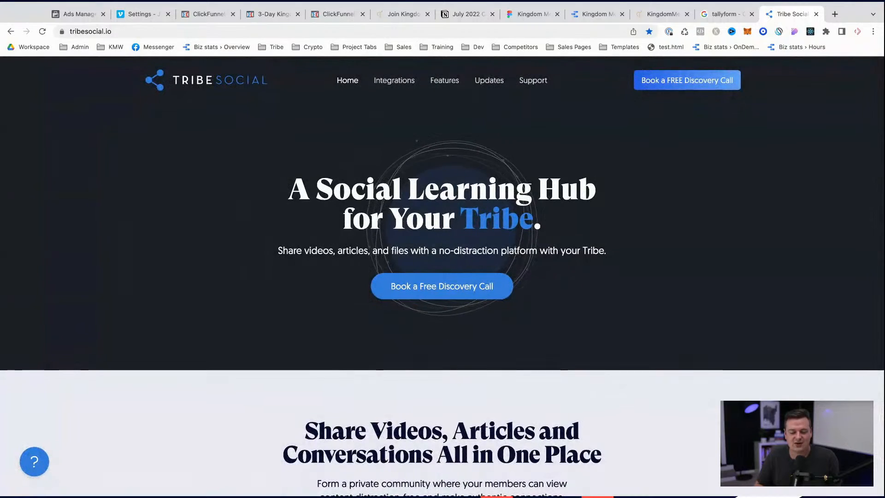
- Look through the integrations offered on the Tribe Social website
{"action": "left_click", "coordinate": [394, 80]}
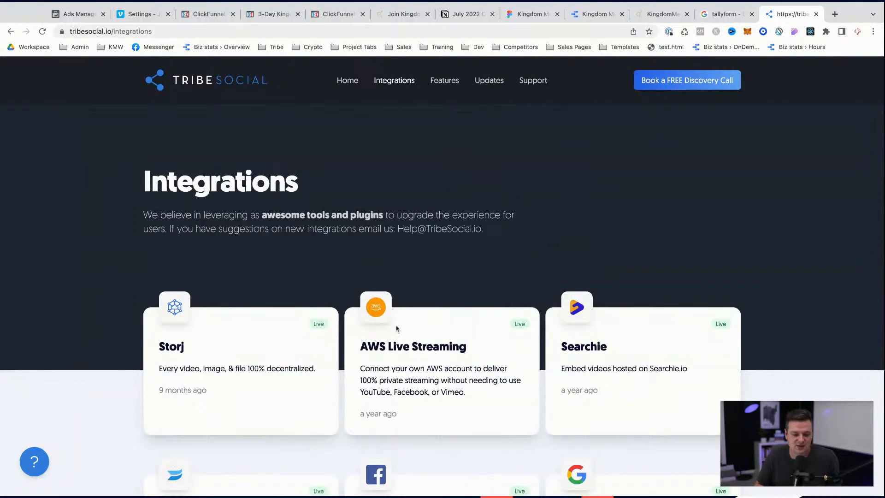
{"action": "scroll", "coordinate": [431, 294], "scroll_direction": "down", "scroll_amount": 7}
{"action": "scroll", "coordinate": [431, 294], "scroll_direction": "up", "scroll_amount": 7}
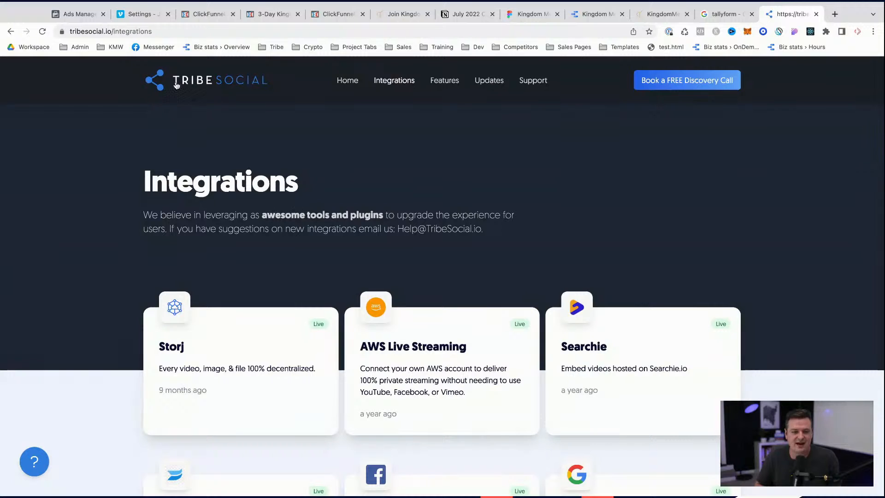
- Open start.tribesocial.io/pricing-calculator and set the monthly active users to 1,150 to examine the resulting plan
{"action": "left_click", "coordinate": [151, 29]}
{"action": "type", "text": "start."}
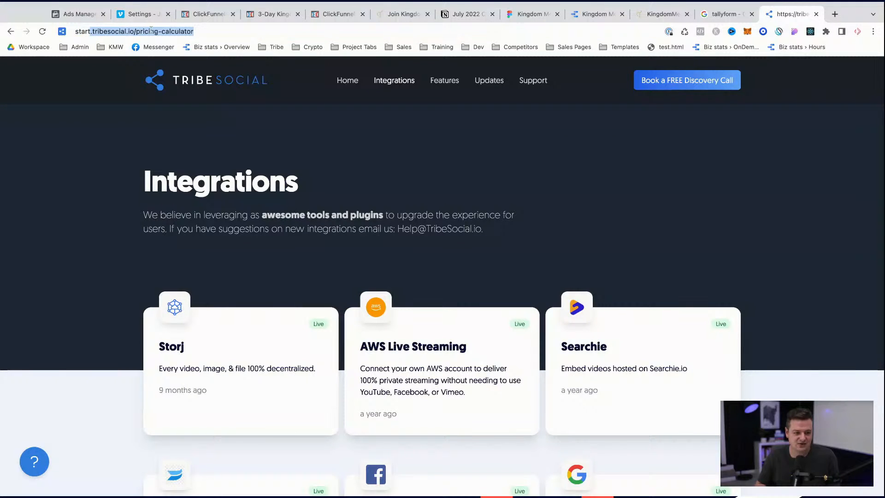
{"action": "key", "text": "Return"}
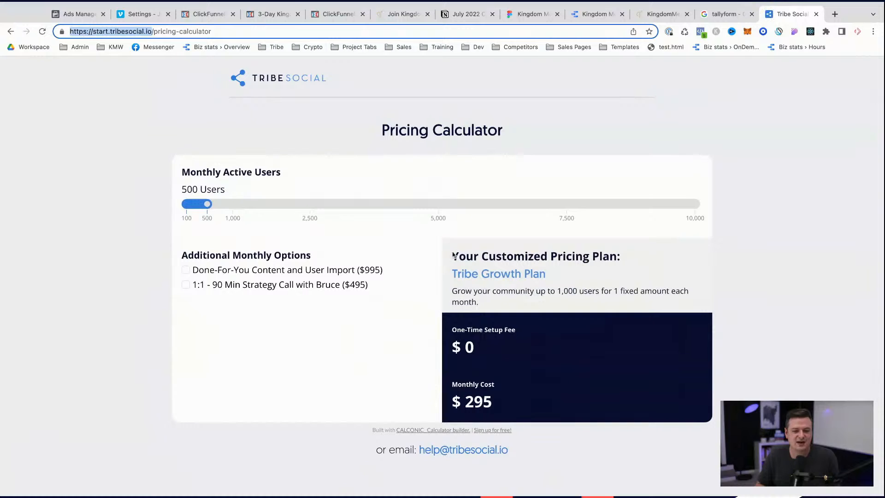
{"action": "left_click_drag", "start_coordinate": [206, 203], "coordinate": [239, 203]}
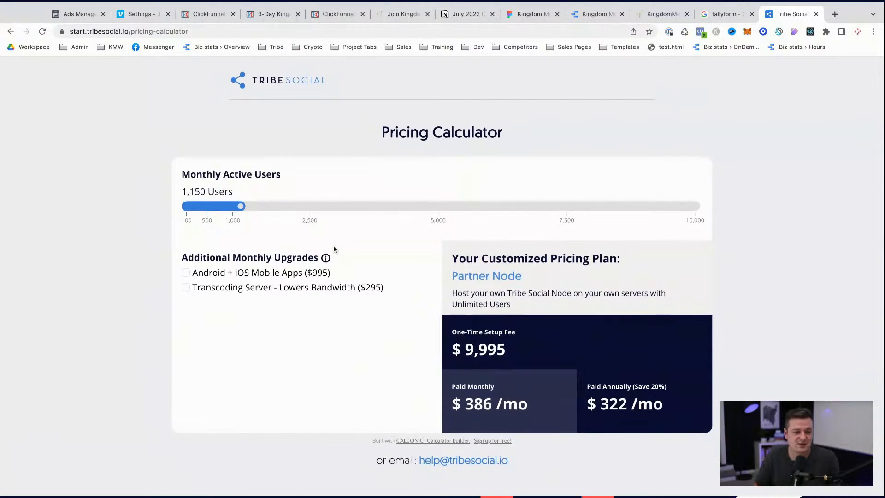
- Close the tallyform search tab and return to the product's follow-up action settings in ClickFunnels
{"action": "left_click", "coordinate": [751, 15]}
{"action": "left_click", "coordinate": [658, 16]}
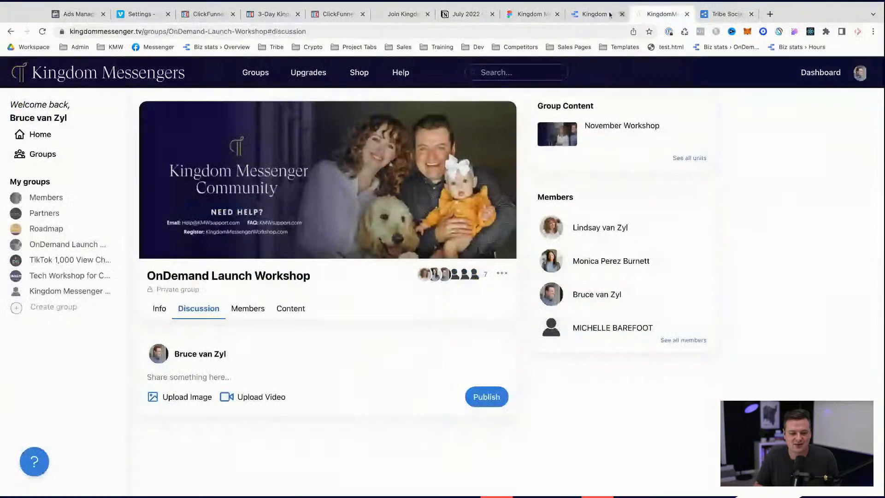
{"action": "left_click", "coordinate": [205, 17]}
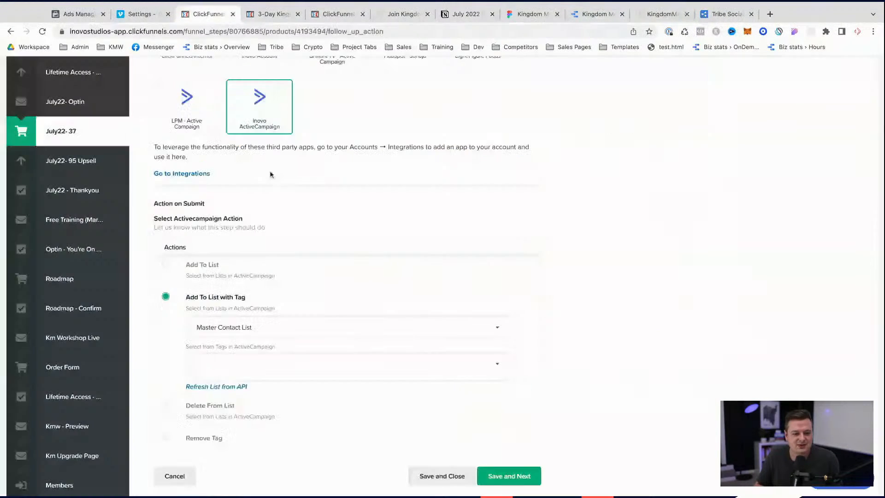
- Set the ActiveCampaign list to Kingdom Messenger, add the july-2022-workshop tag and save the product's follow-up action
{"action": "left_click", "coordinate": [241, 365]}
{"action": "left_click", "coordinate": [239, 328]}
{"action": "scroll", "coordinate": [226, 413], "scroll_direction": "down", "scroll_amount": 2}
{"action": "left_click", "coordinate": [225, 406]}
{"action": "left_click", "coordinate": [217, 357]}
{"action": "type", "text": "july-2022-workshop"}
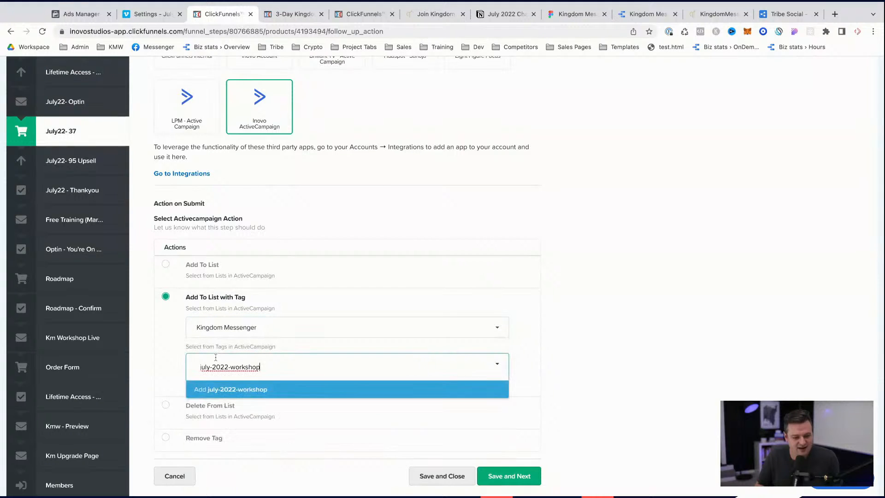
{"action": "left_click", "coordinate": [236, 393]}
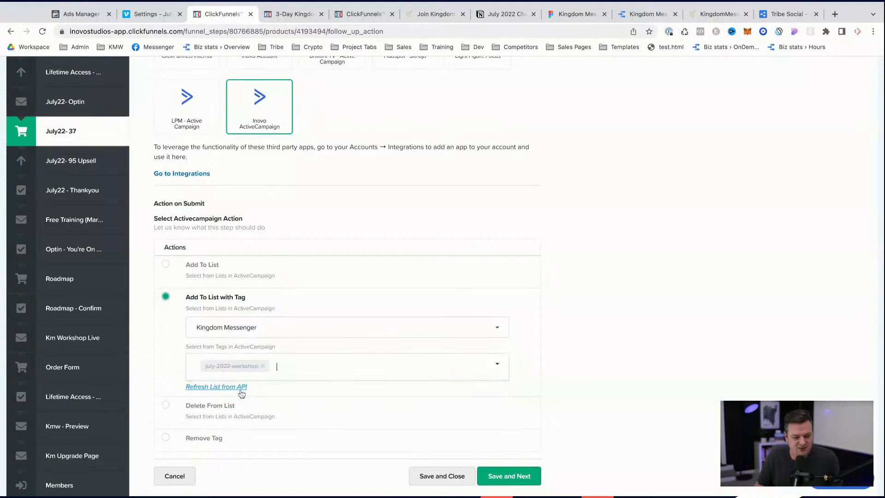
{"action": "scroll", "coordinate": [470, 389], "scroll_direction": "down", "scroll_amount": 3}
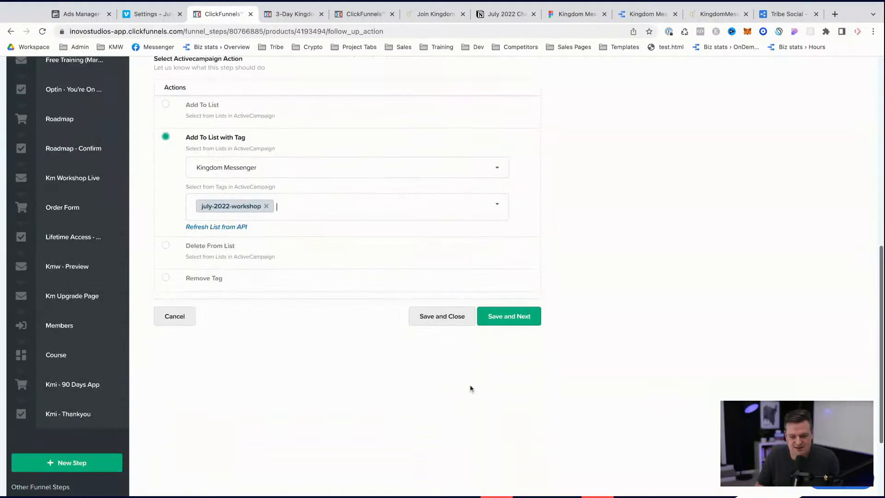
{"action": "left_click", "coordinate": [513, 317]}
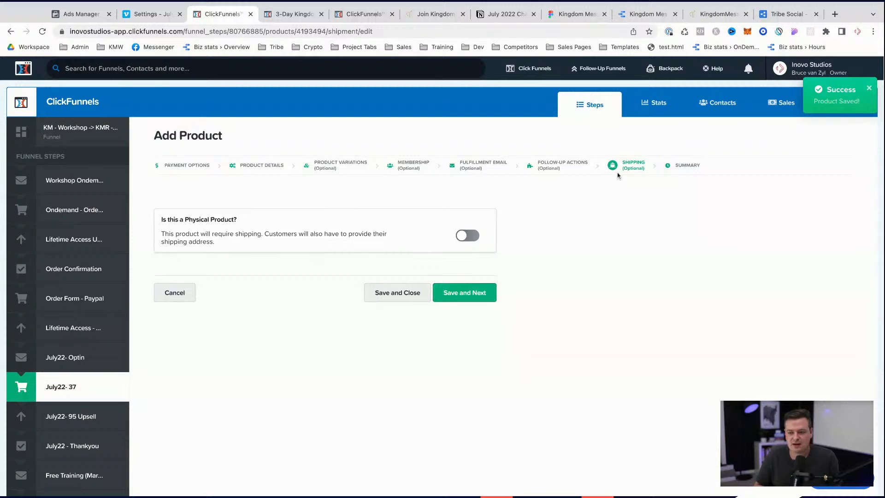
- Save and close the early-access product, then change the July22- 37 order form page's path to july-completepurchase
{"action": "left_click", "coordinate": [403, 299]}
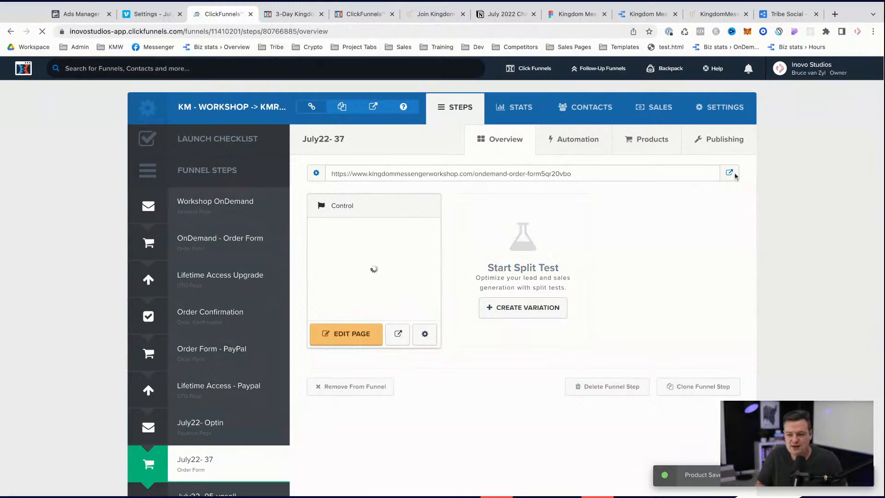
{"action": "left_click", "coordinate": [425, 333]}
{"action": "double_click", "coordinate": [347, 222]}
{"action": "triple_click", "coordinate": [347, 221]}
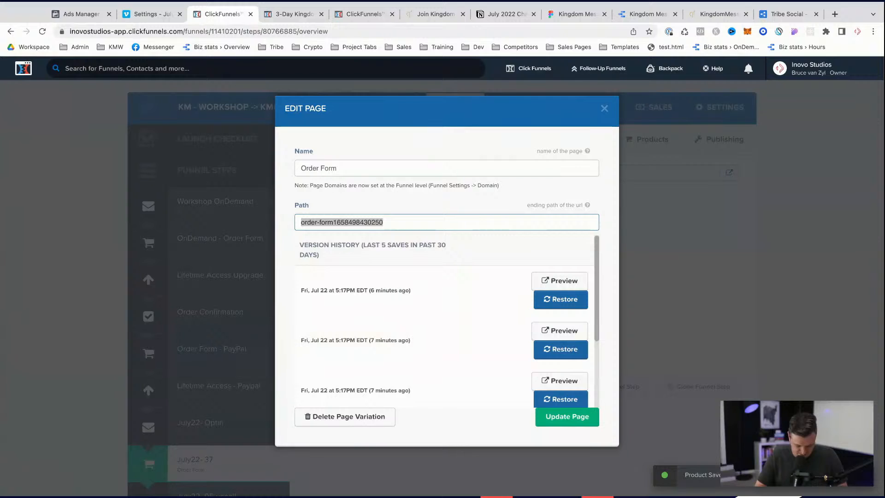
{"action": "type", "text": "july-completepurchase"}
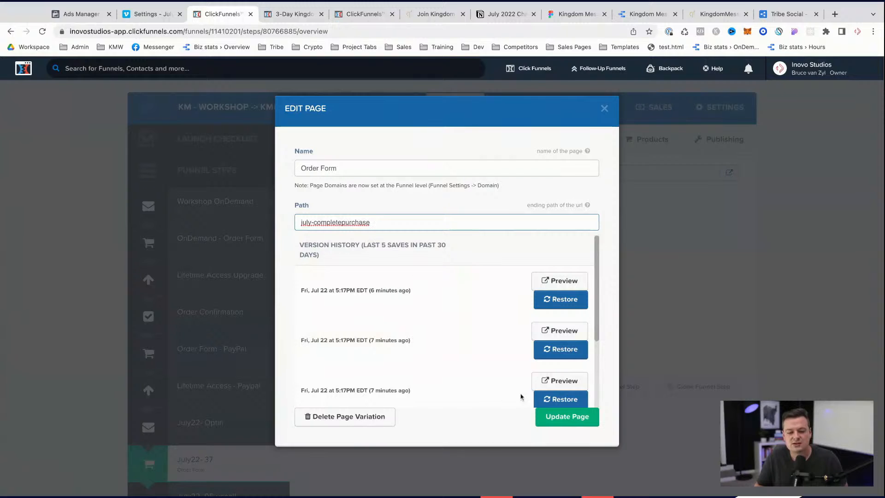
{"action": "left_click", "coordinate": [567, 418]}
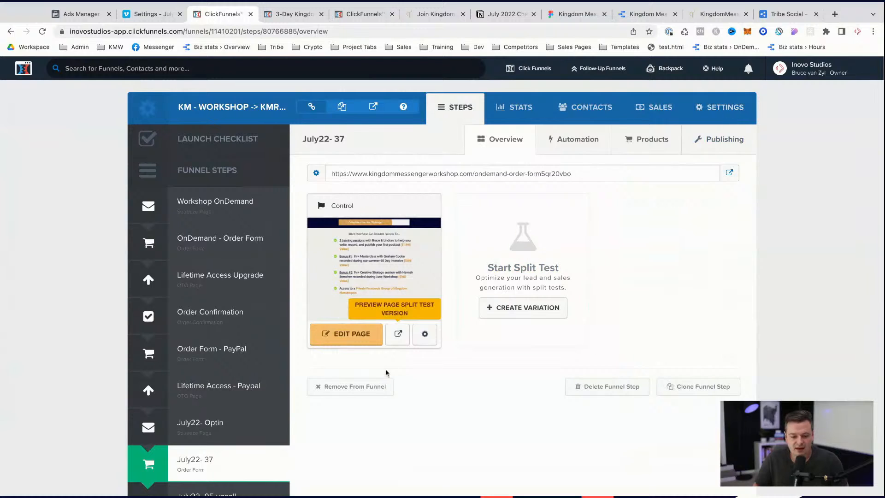
- Open the live order page, check the early-access product in its order form, and return to the funnel editor
{"action": "left_click", "coordinate": [728, 173]}
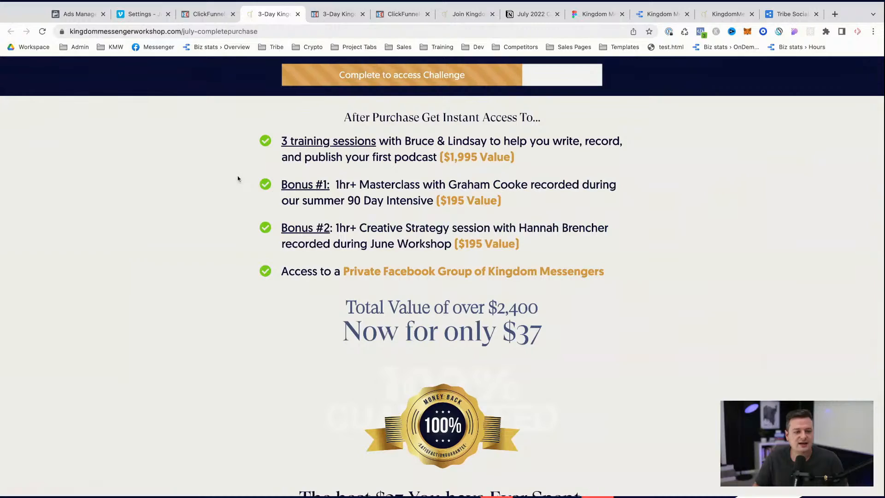
{"action": "scroll", "coordinate": [238, 178], "scroll_direction": "down", "scroll_amount": 15}
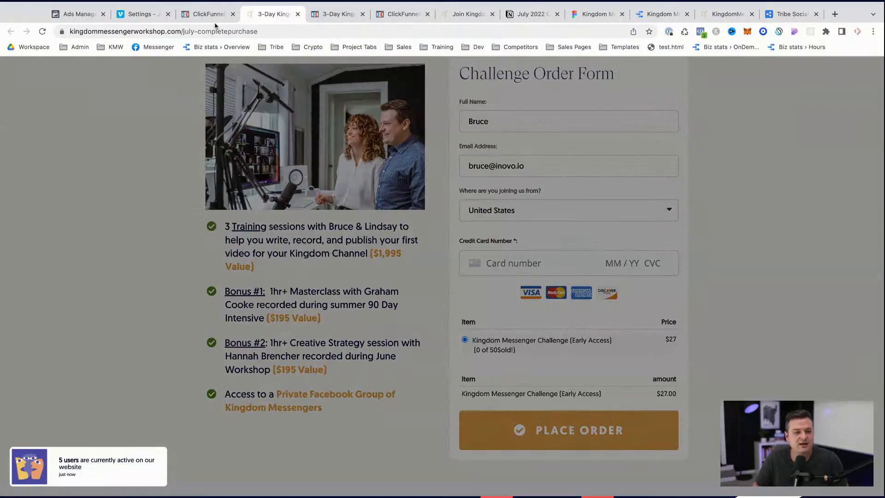
{"action": "left_click", "coordinate": [214, 15]}
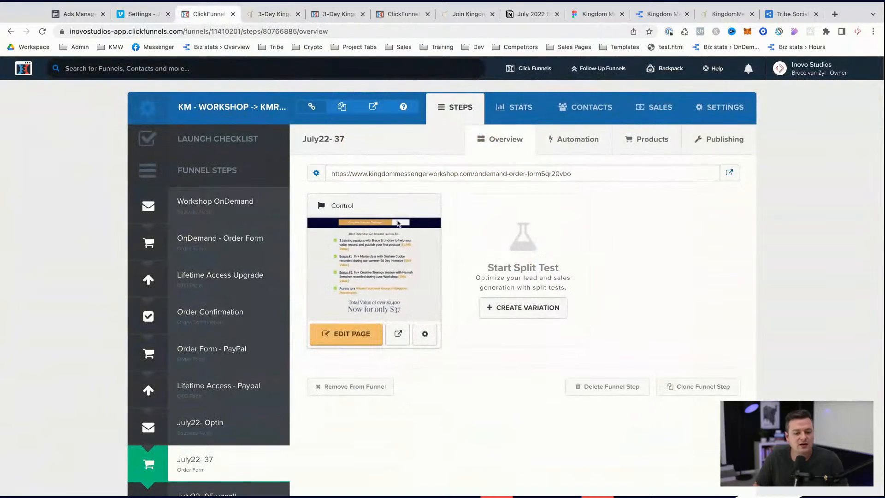
- Add a second product to the July22- 37 step using the Inovo Studios Stripe integration as a one-time purchase
{"action": "left_click", "coordinate": [613, 144]}
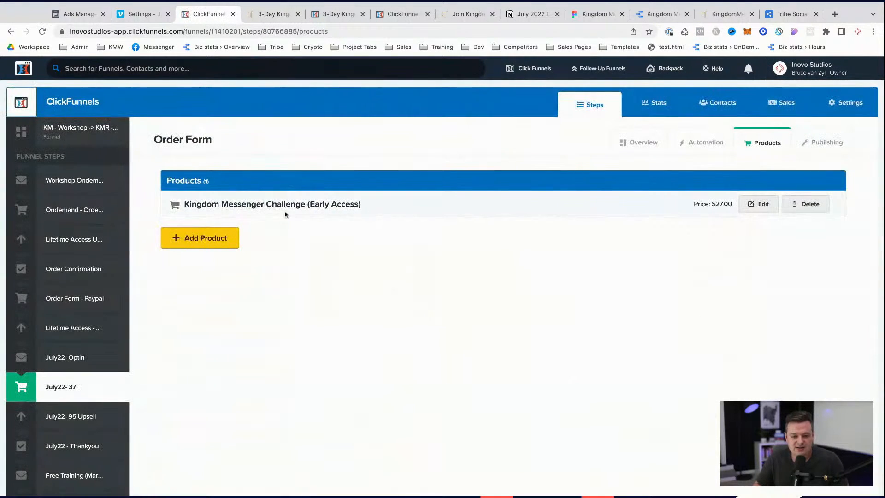
{"action": "left_click", "coordinate": [213, 235]}
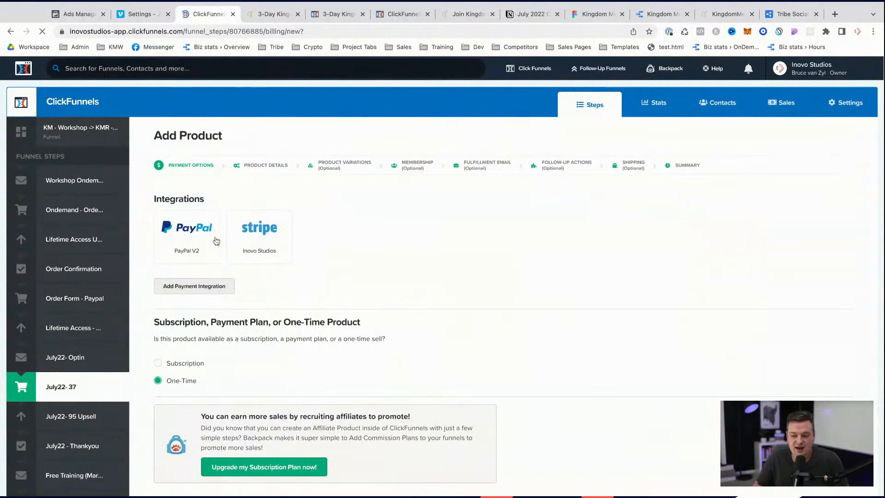
{"action": "left_click", "coordinate": [258, 235]}
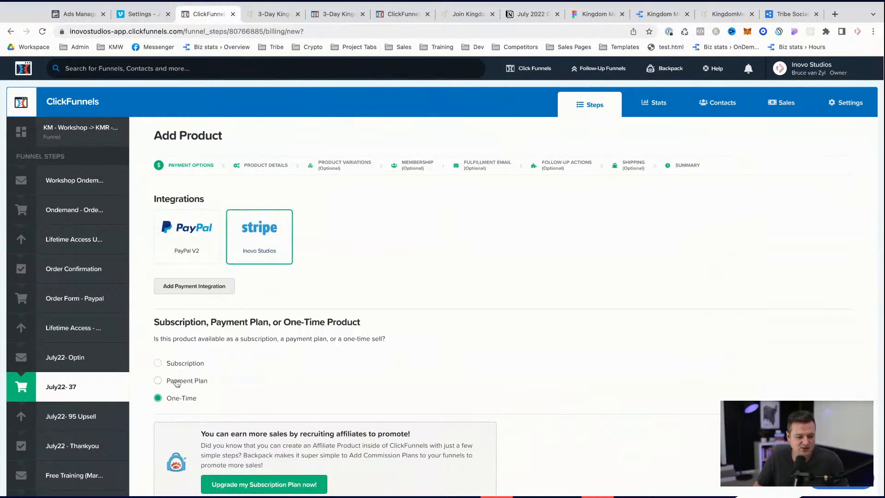
{"action": "left_click", "coordinate": [179, 383]}
{"action": "left_click", "coordinate": [171, 397]}
{"action": "scroll", "coordinate": [172, 398], "scroll_direction": "down", "scroll_amount": 5}
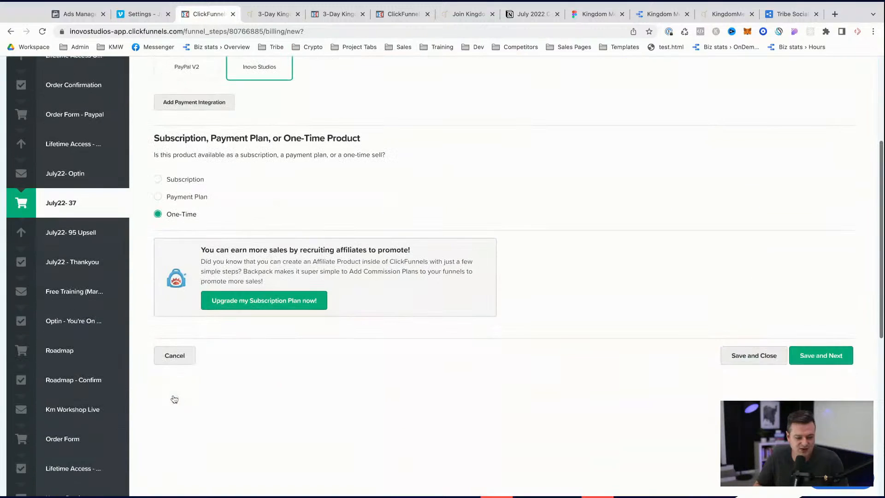
{"action": "scroll", "coordinate": [176, 398], "scroll_direction": "down", "scroll_amount": 2}
{"action": "left_click", "coordinate": [823, 233]}
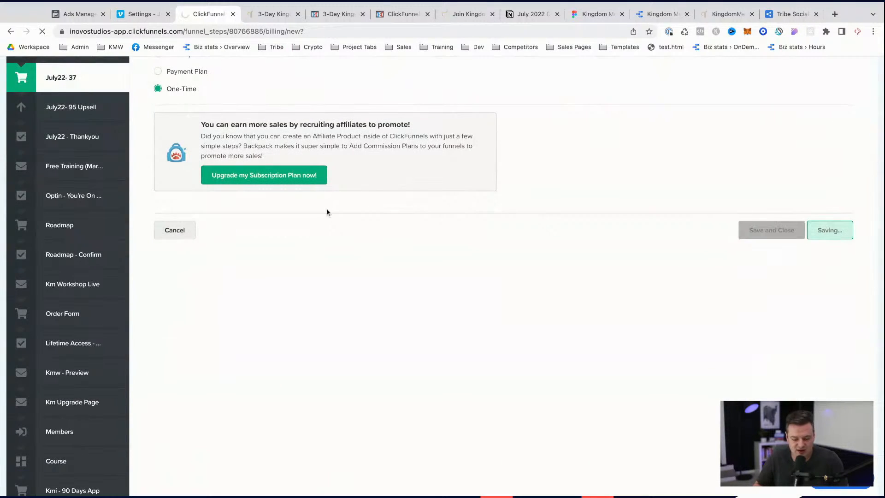
- Name the new product Kingdom Messenger Challenge, price it at 37 USD and save its details without an inventory limit
{"action": "triple_click", "coordinate": [194, 224]}
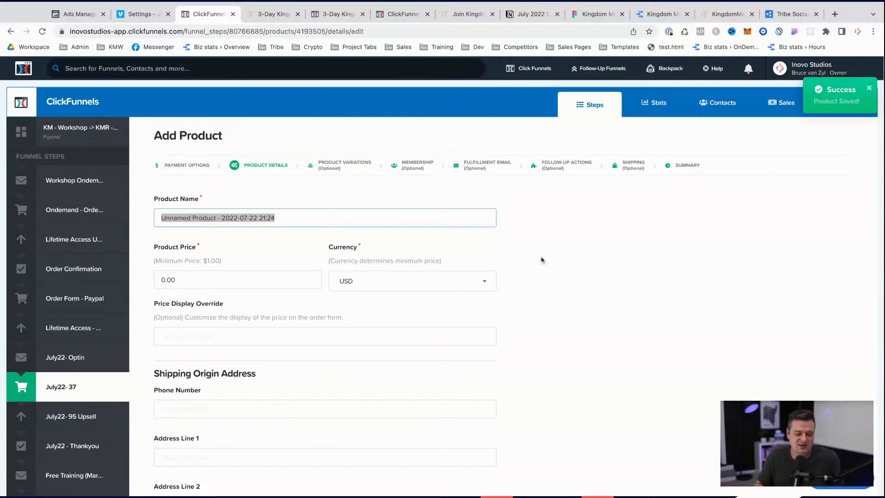
{"action": "triple_click", "coordinate": [310, 220]}
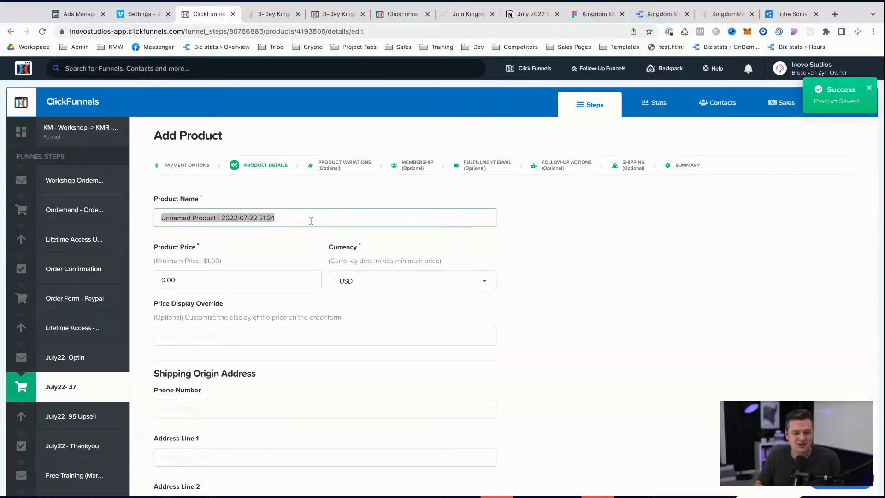
{"action": "triple_click", "coordinate": [194, 285]}
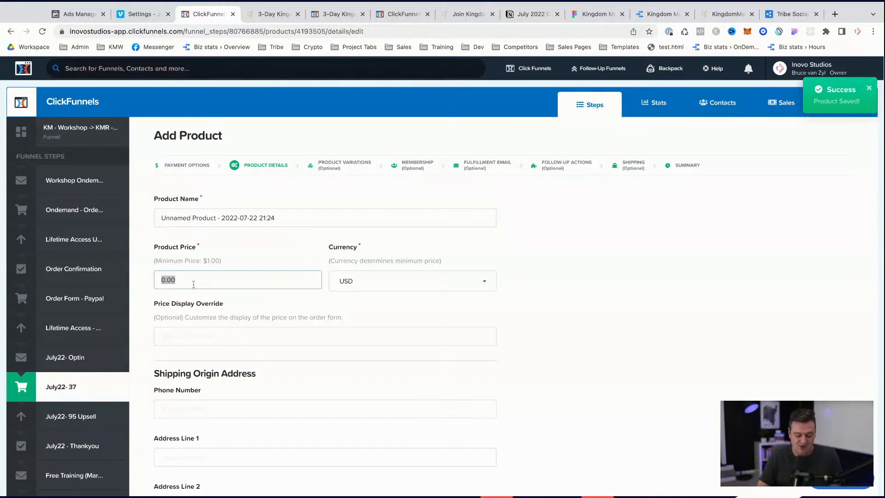
{"action": "type", "text": "2"}
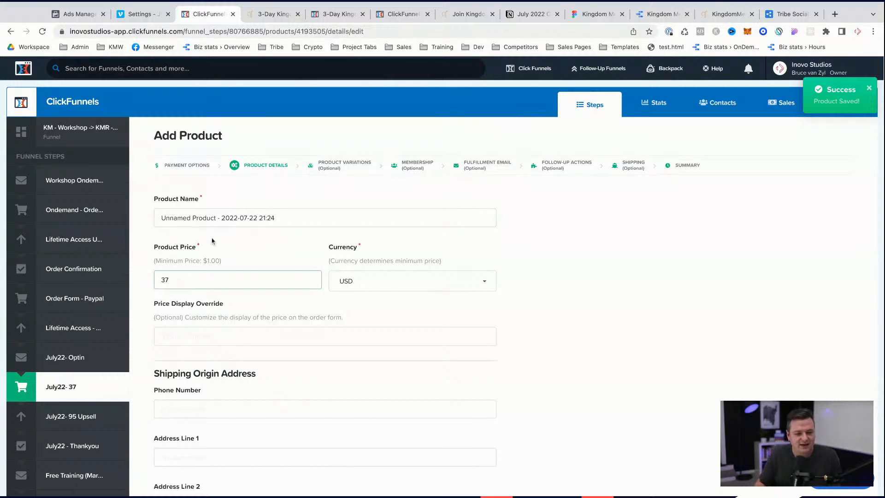
{"action": "triple_click", "coordinate": [213, 224]}
{"action": "type", "text": "King"}
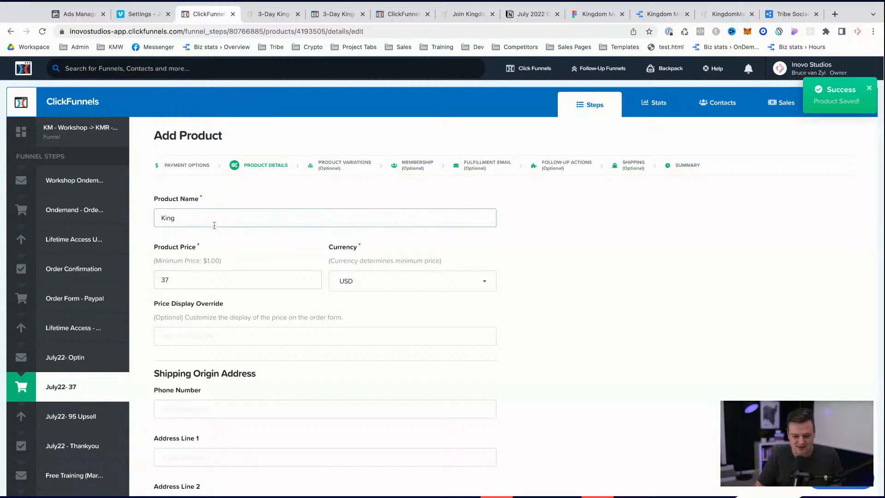
{"action": "type", "text": "dom Messenger Challenge"}
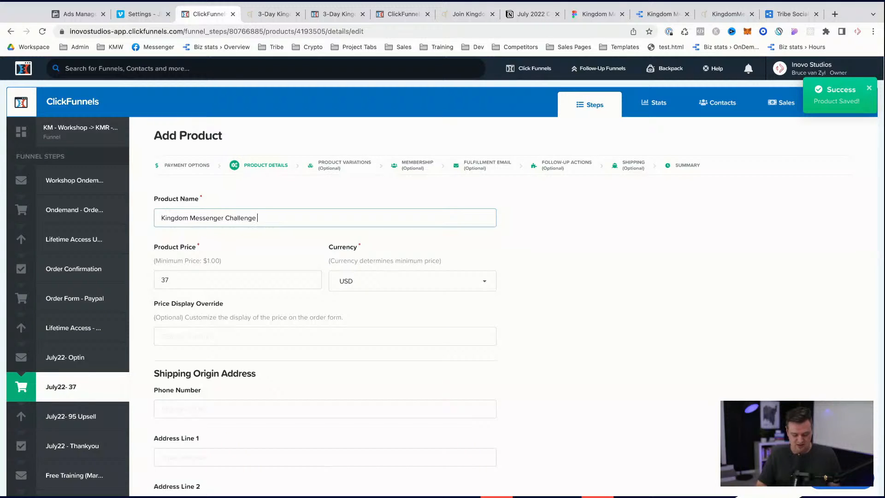
{"action": "left_click", "coordinate": [578, 391]}
{"action": "scroll", "coordinate": [578, 391], "scroll_direction": "down", "scroll_amount": 3}
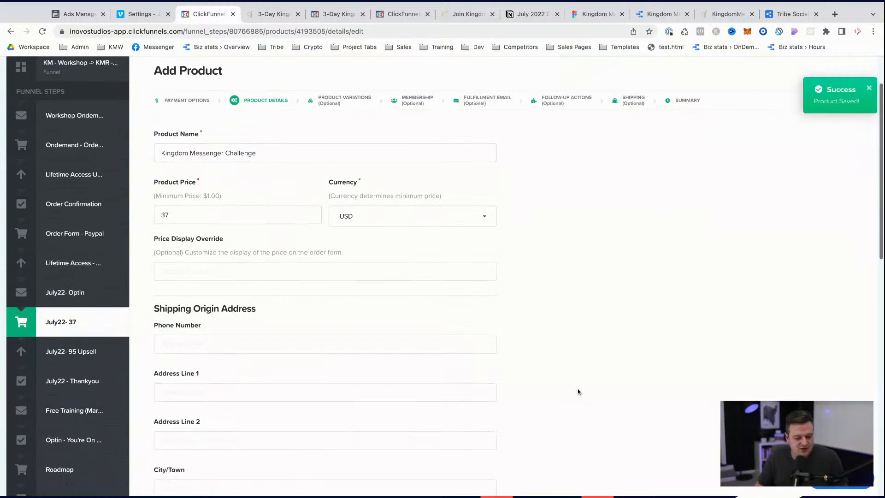
{"action": "scroll", "coordinate": [578, 391], "scroll_direction": "down", "scroll_amount": 15}
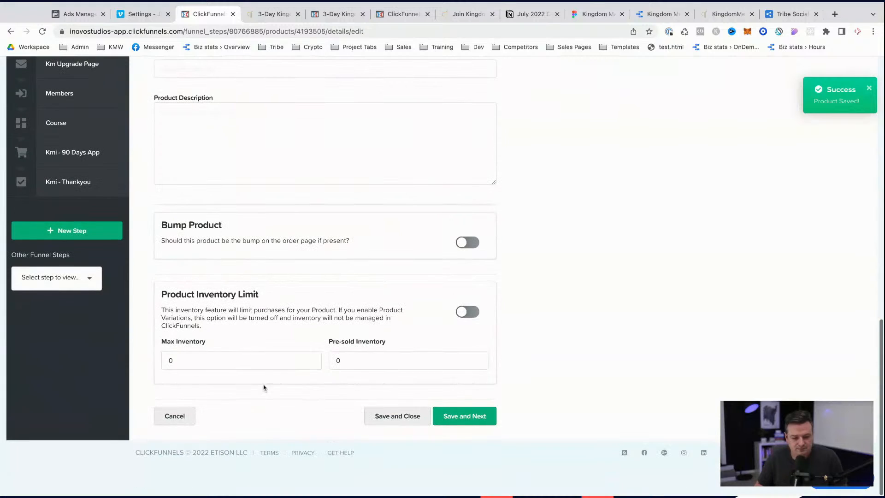
{"action": "left_click", "coordinate": [473, 417]}
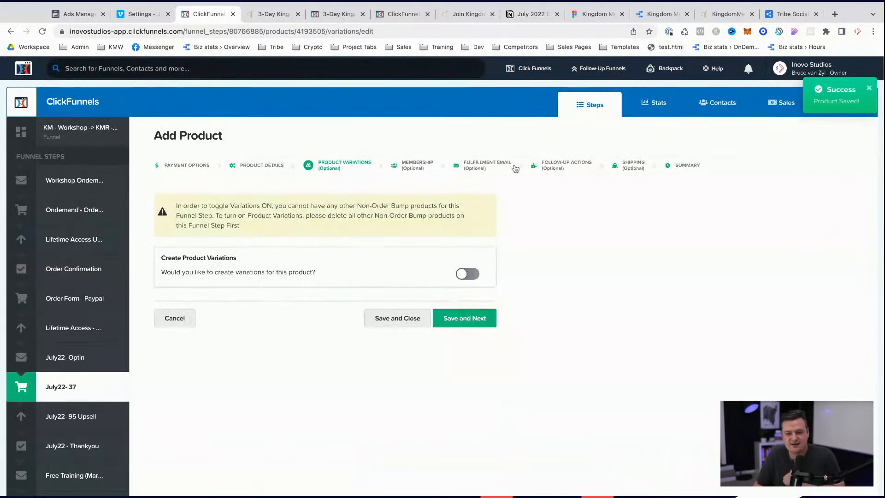
- Enable the product's follow-up action with the Inovo ActiveCampaign integration and choose Add To List with Tag
{"action": "left_click", "coordinate": [570, 172]}
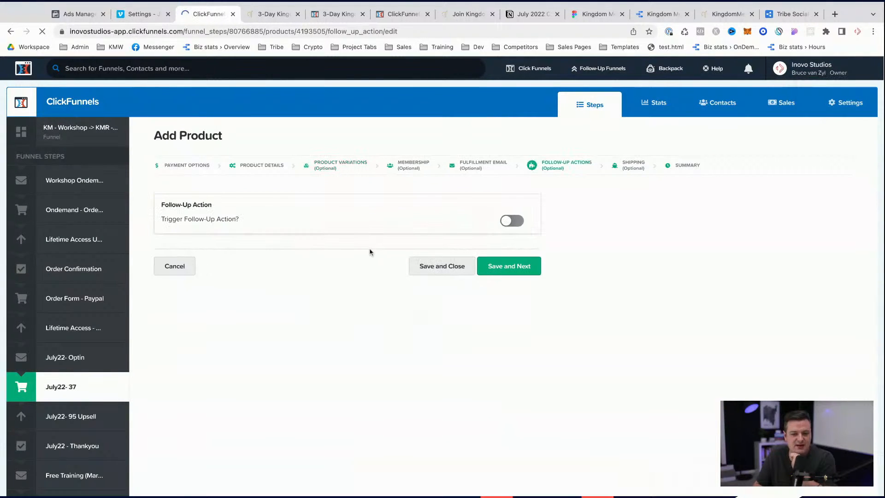
{"action": "left_click", "coordinate": [513, 223]}
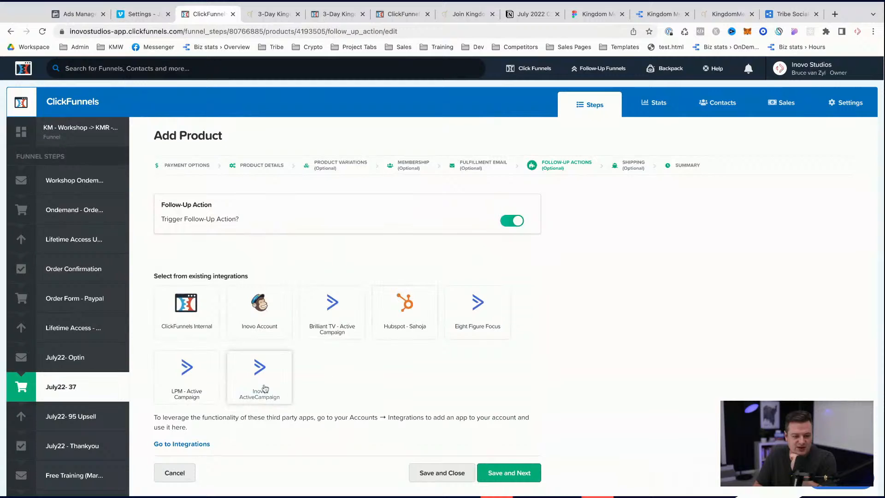
{"action": "left_click", "coordinate": [260, 362]}
{"action": "scroll", "coordinate": [531, 482], "scroll_direction": "down", "scroll_amount": 6}
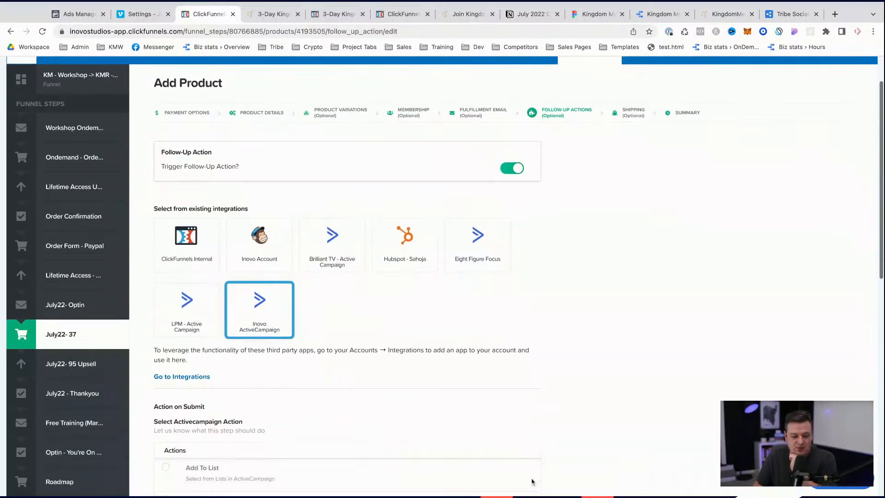
{"action": "left_click", "coordinate": [165, 279]}
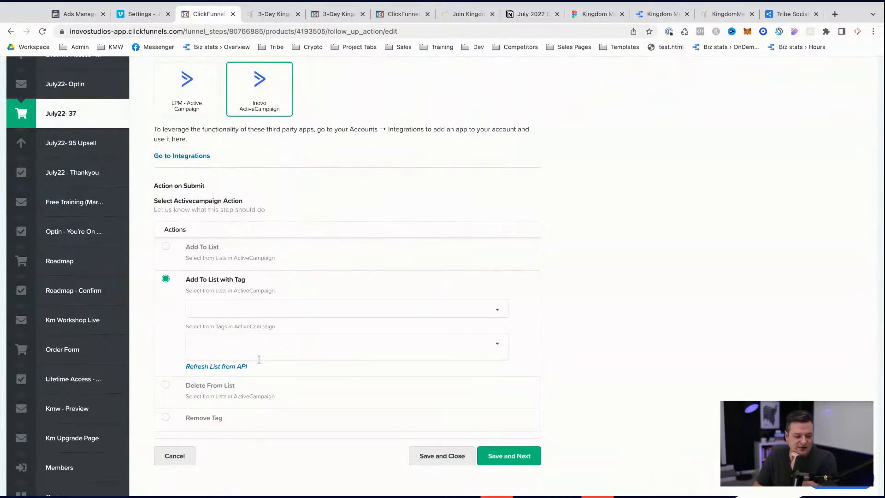
- Set the follow-up list to Kingdom Messenger, add the july-2022-workshop tag, and save and close the product
{"action": "left_click", "coordinate": [242, 312]}
{"action": "scroll", "coordinate": [242, 349], "scroll_direction": "down", "scroll_amount": 2}
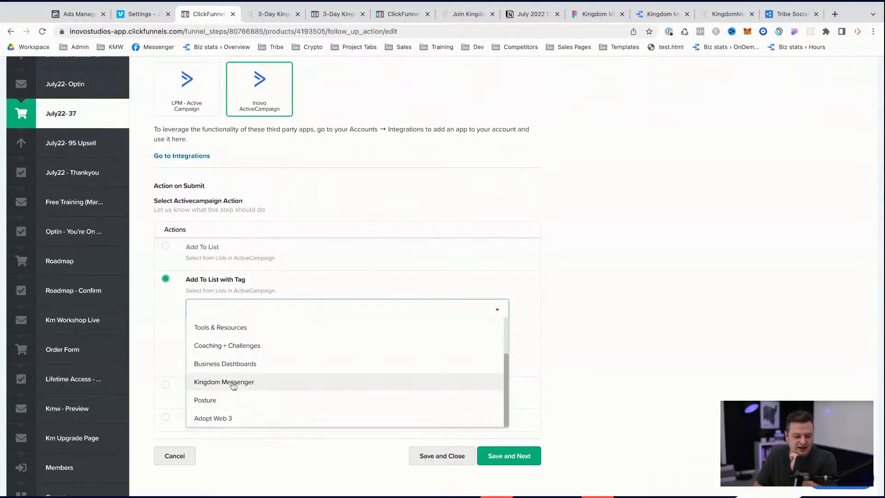
{"action": "left_click", "coordinate": [234, 386]}
{"action": "left_click", "coordinate": [227, 352]}
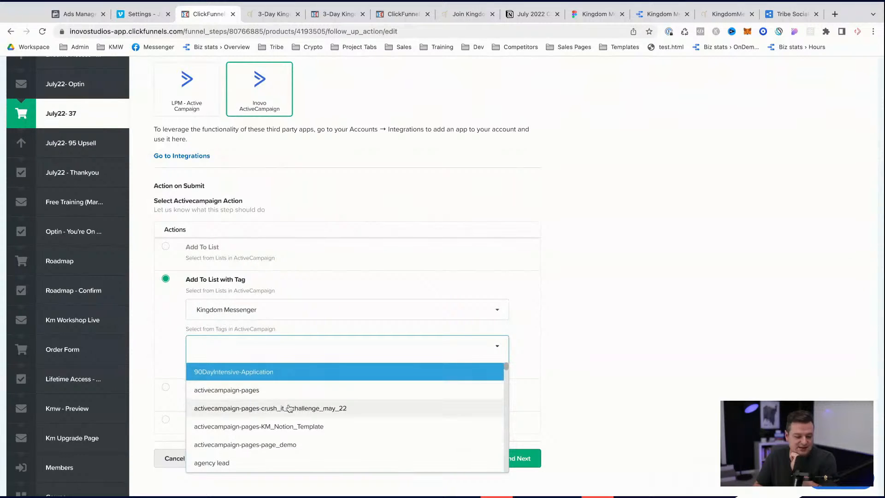
{"action": "scroll", "coordinate": [289, 405], "scroll_direction": "down", "scroll_amount": 2}
{"action": "scroll", "coordinate": [289, 408], "scroll_direction": "down", "scroll_amount": 3}
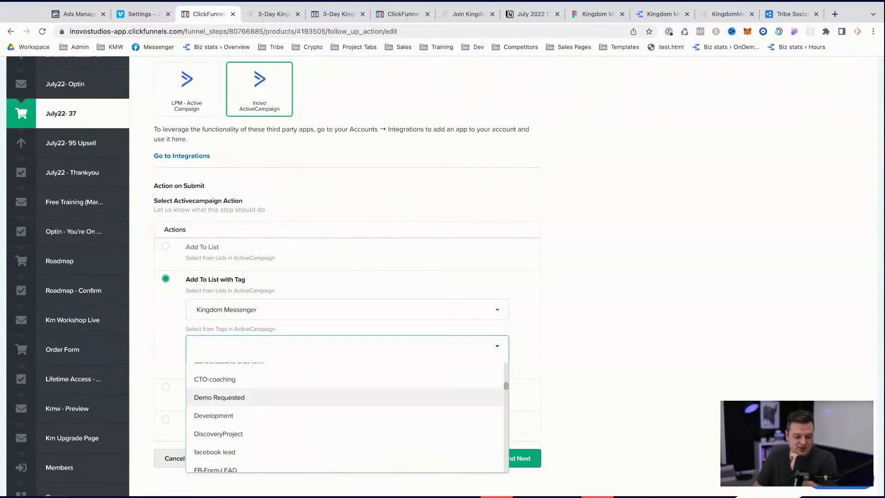
{"action": "type", "text": "july-2022-workshop"}
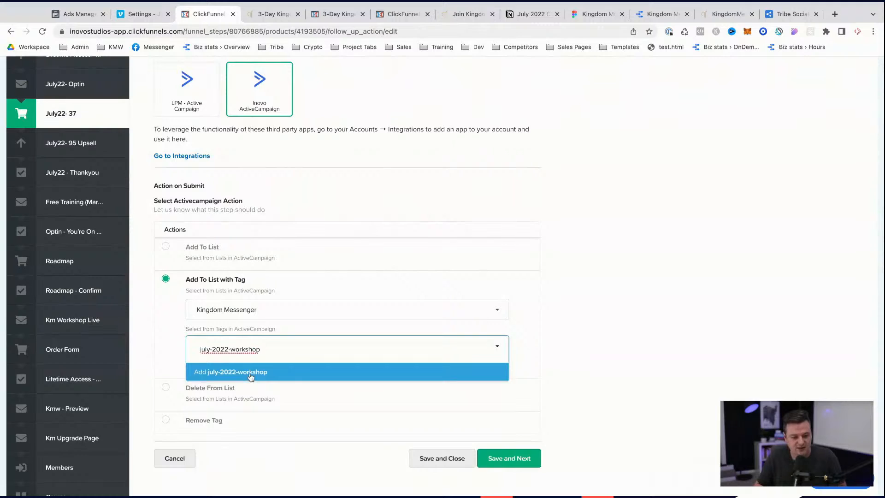
{"action": "left_click", "coordinate": [251, 376]}
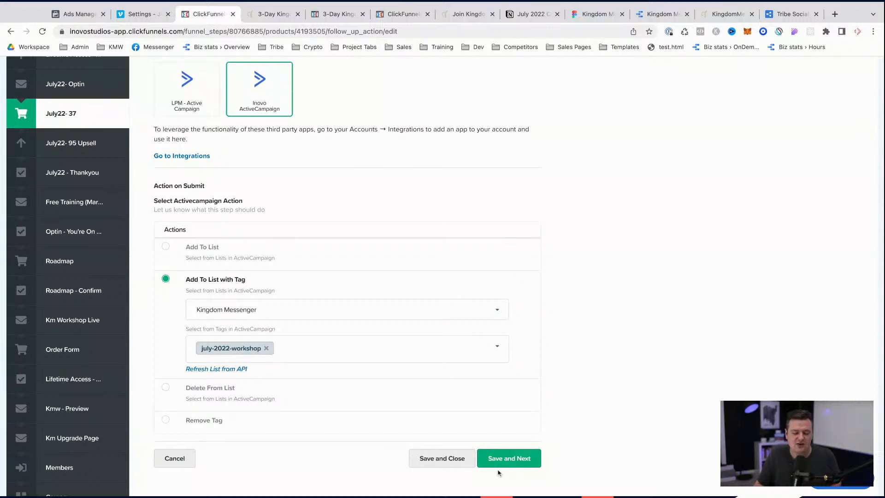
{"action": "left_click", "coordinate": [459, 460]}
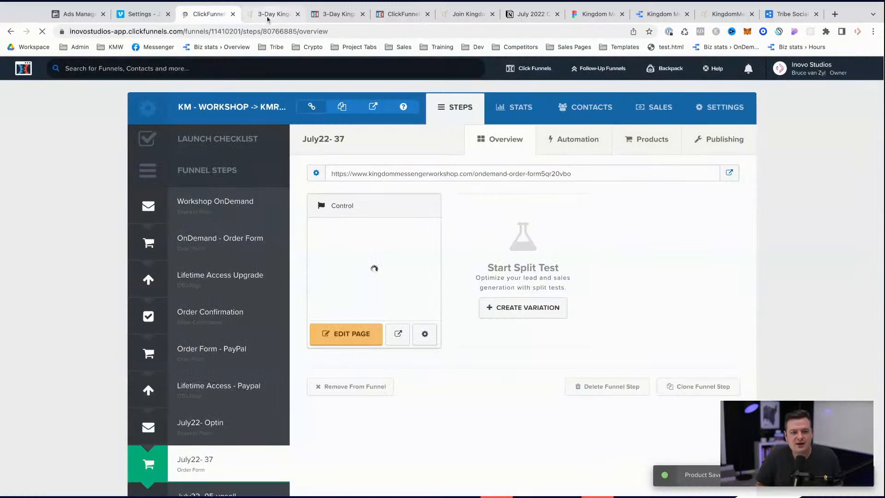
- Reload the live order page, dismiss the free-session popup and examine both product options and the early-access sold count
{"action": "left_click", "coordinate": [268, 15]}
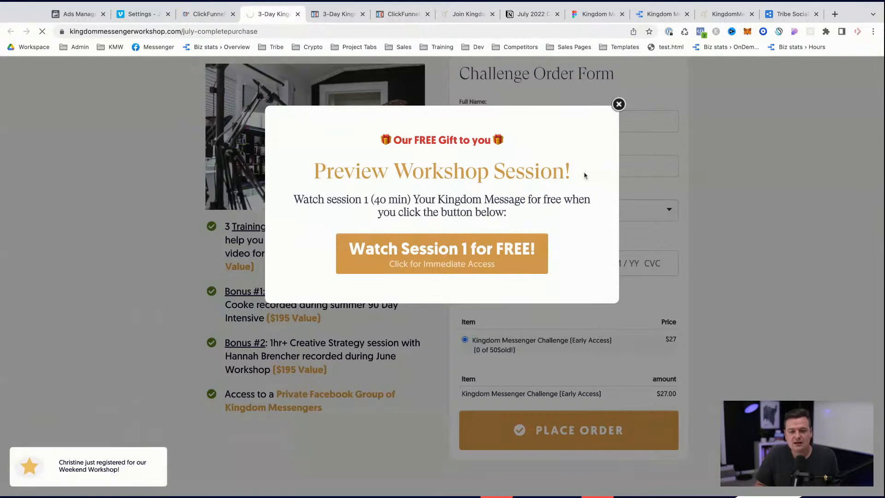
{"action": "left_click", "coordinate": [619, 105]}
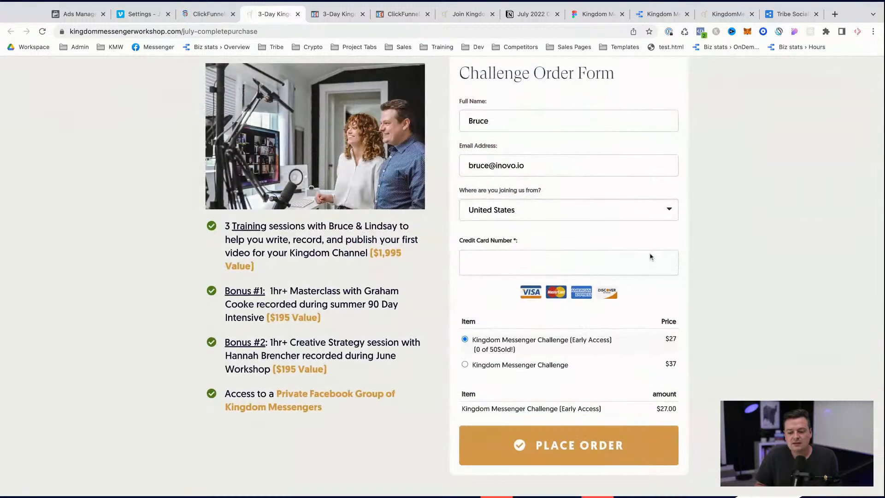
{"action": "scroll", "coordinate": [650, 257], "scroll_direction": "down", "scroll_amount": 1}
{"action": "scroll", "coordinate": [650, 257], "scroll_direction": "down", "scroll_amount": 2}
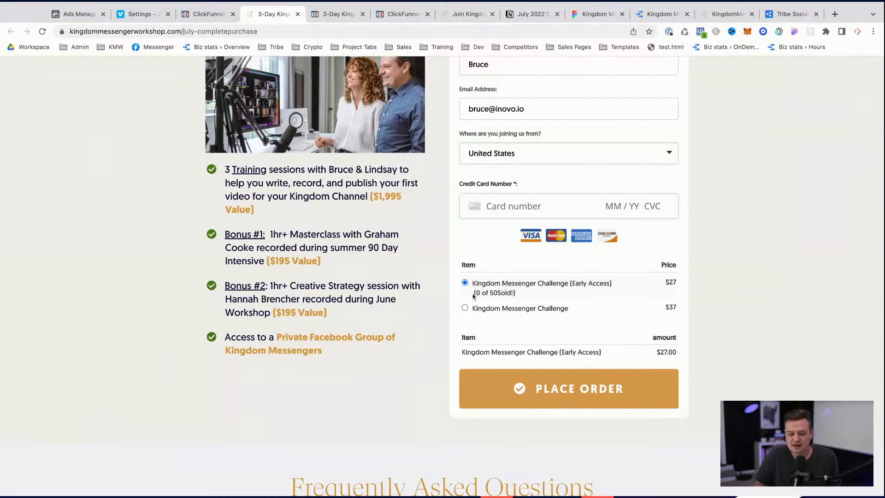
{"action": "left_click_drag", "start_coordinate": [477, 293], "coordinate": [507, 293]}
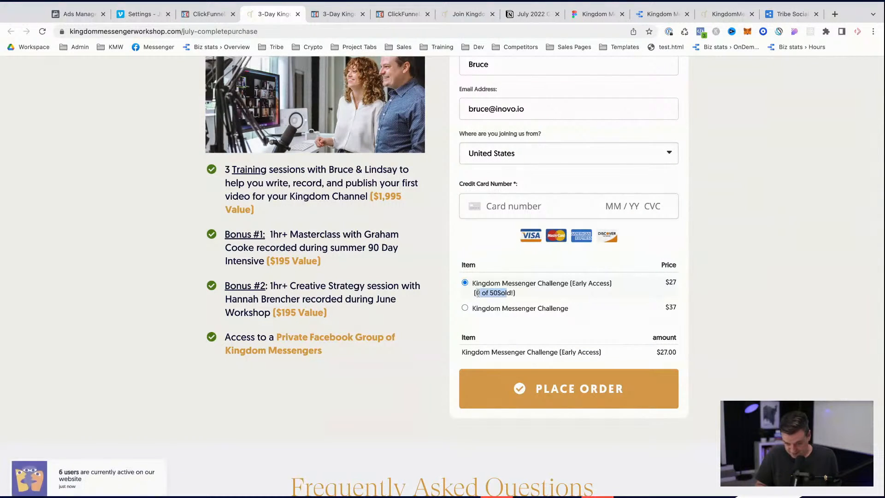
- Select the $37 Kingdom Messenger Challenge option on the live order page and examine the order summary, page content and free-session popup
{"action": "left_click", "coordinate": [478, 294]}
{"action": "left_click", "coordinate": [550, 310]}
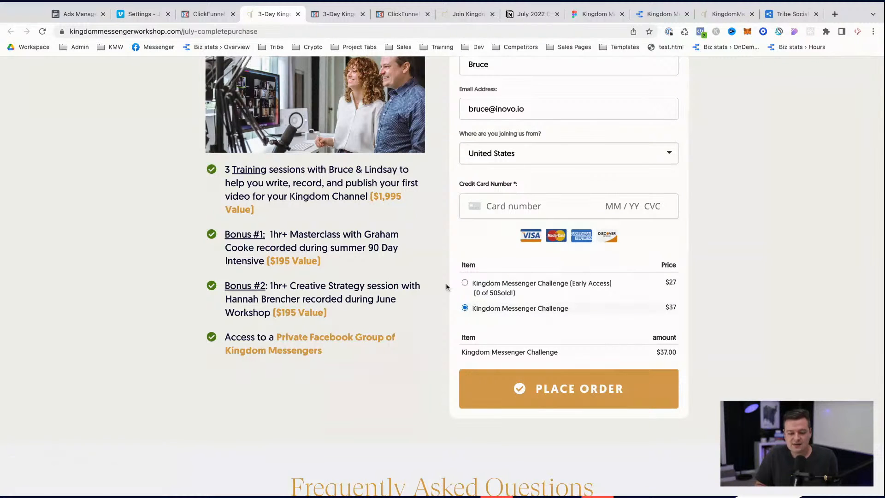
{"action": "scroll", "coordinate": [408, 262], "scroll_direction": "up", "scroll_amount": 1}
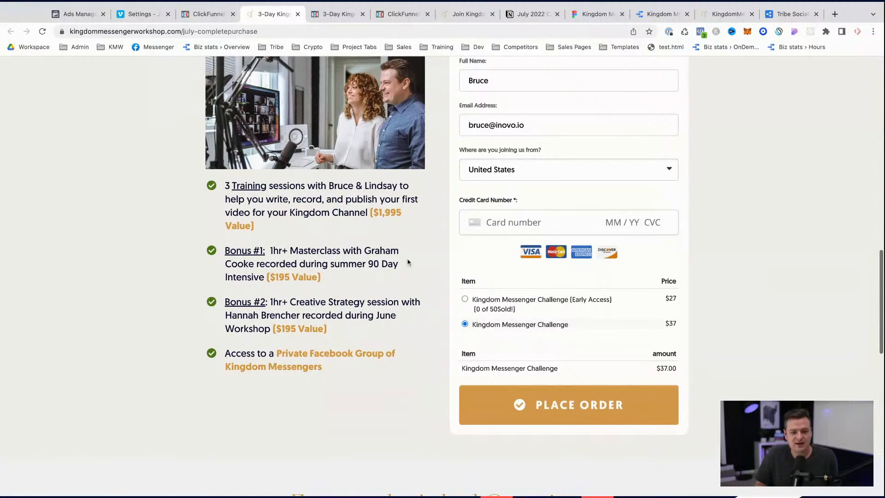
{"action": "scroll", "coordinate": [407, 262], "scroll_direction": "up", "scroll_amount": 5}
{"action": "left_click", "coordinate": [281, 31]}
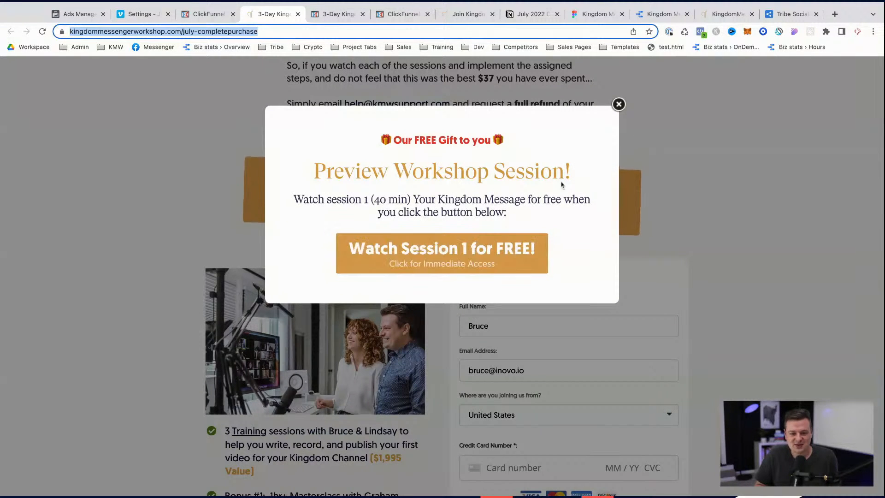
- Open the July22- 37 order form page from its funnel step in the ClickFunnels page editor
{"action": "left_click", "coordinate": [209, 14]}
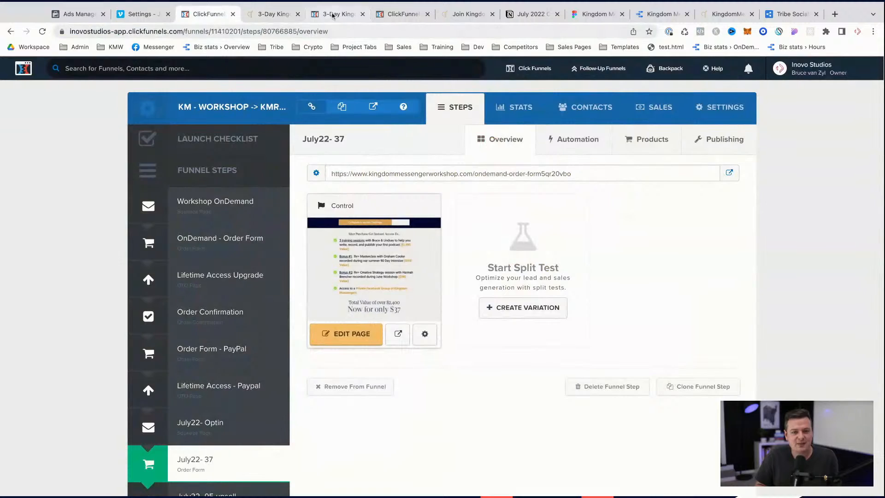
{"action": "left_click", "coordinate": [332, 14]}
{"action": "left_click", "coordinate": [401, 14]}
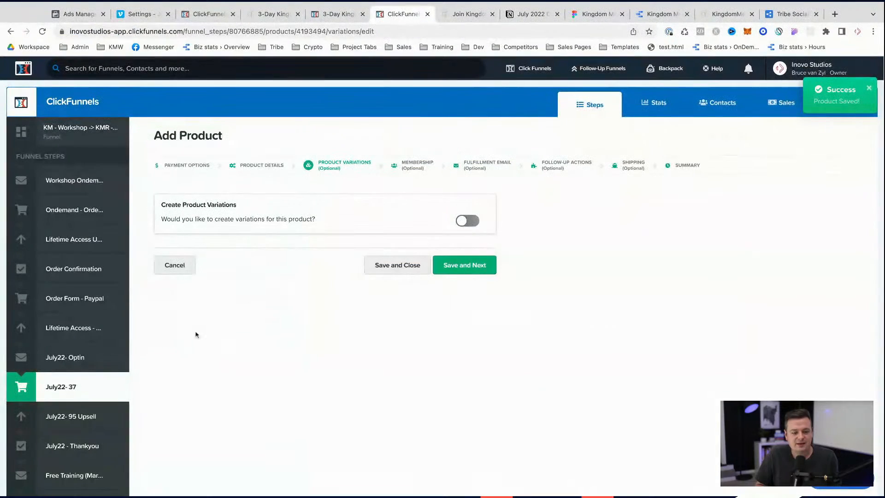
{"action": "left_click", "coordinate": [87, 386]}
{"action": "left_click", "coordinate": [213, 14]}
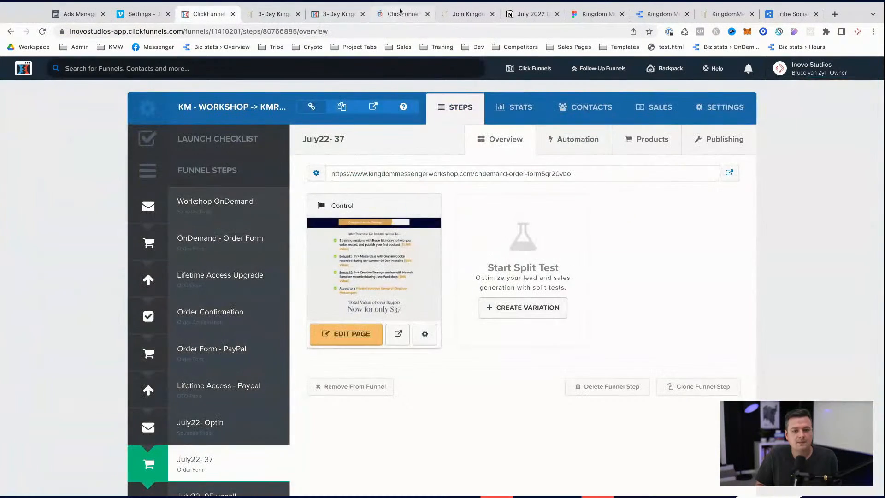
{"action": "left_click", "coordinate": [392, 10]}
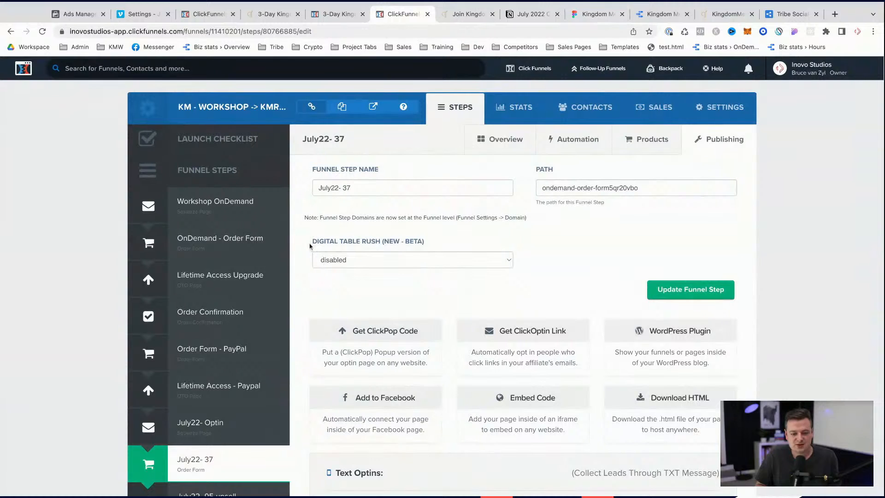
{"action": "left_click", "coordinate": [207, 462]}
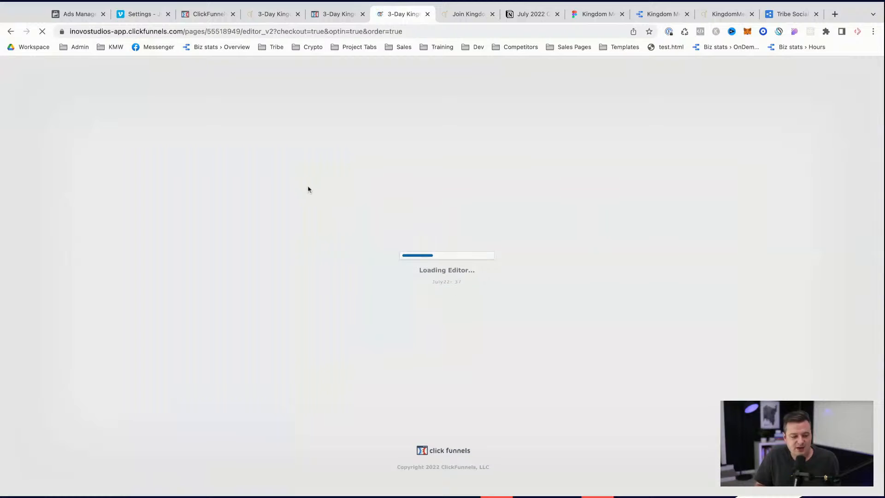
- Open kingdommessenger.tv in a new browser tab and go to the "Fastest way to Grow from 0->10,000 in 2022" broadcast
{"action": "key", "text": "ctrl+t"}
{"action": "type", "text": "k"}
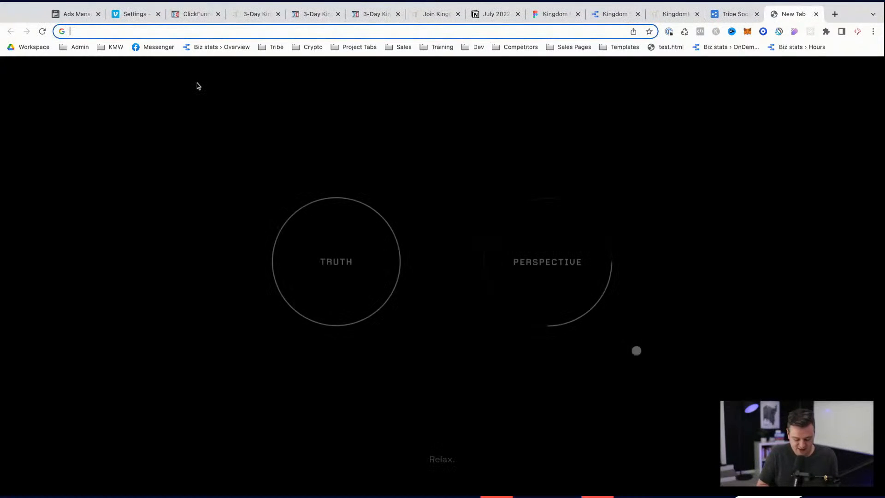
{"action": "type", "text": "ing"}
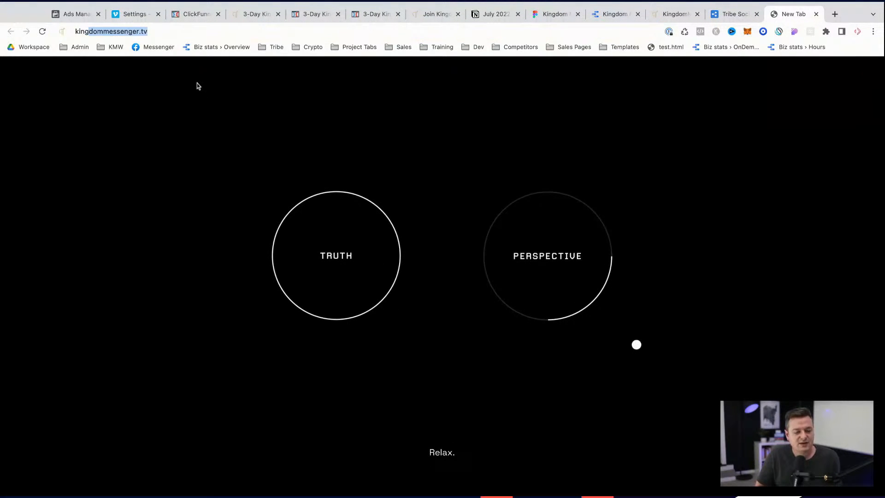
{"action": "key", "text": "Return"}
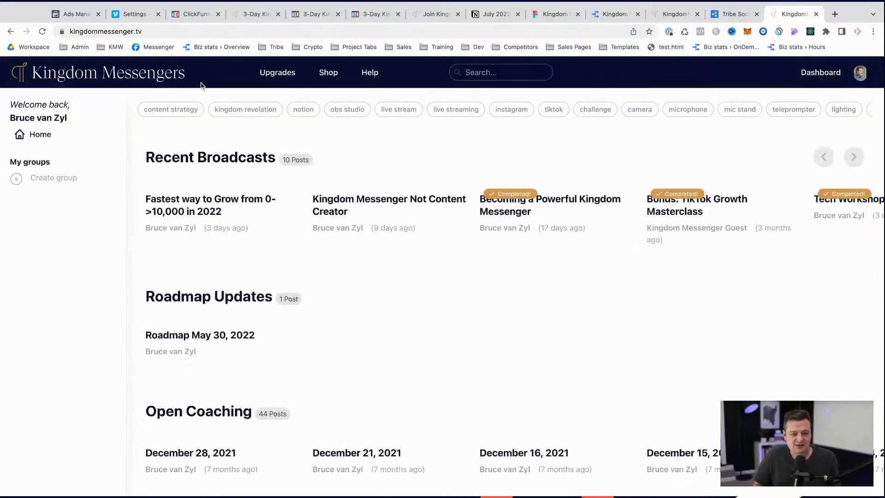
{"action": "scroll", "coordinate": [236, 398], "scroll_direction": "down", "scroll_amount": 2}
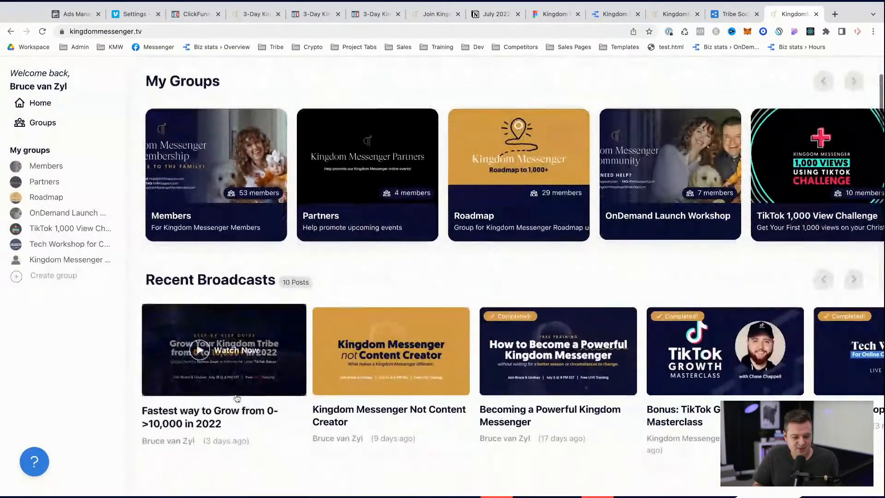
{"action": "left_click", "coordinate": [236, 396]}
{"action": "left_click", "coordinate": [56, 76]}
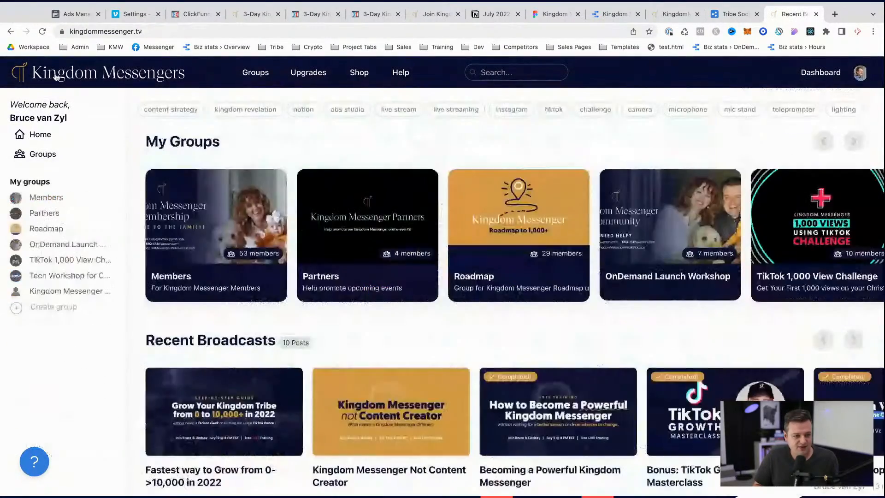
{"action": "left_click", "coordinate": [245, 385]}
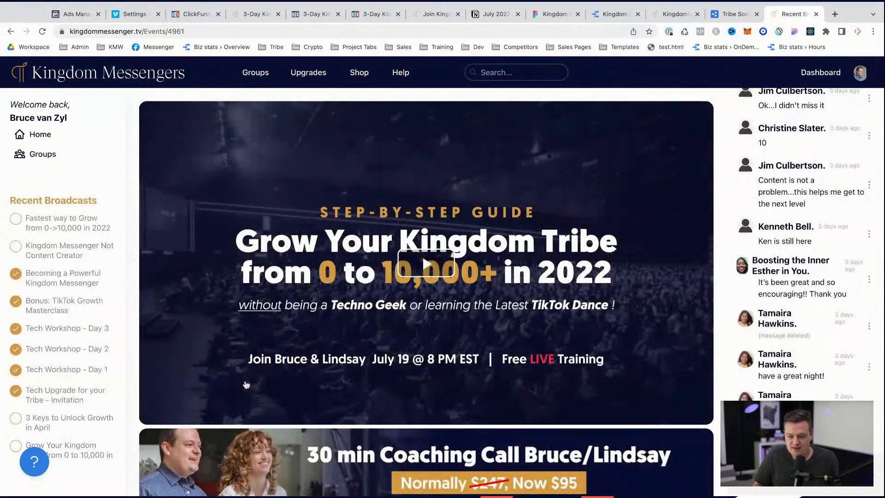
- Play the broadcast recording, skip ahead in it, and examine the page's address, description and coaching offer
{"action": "left_click", "coordinate": [420, 273]}
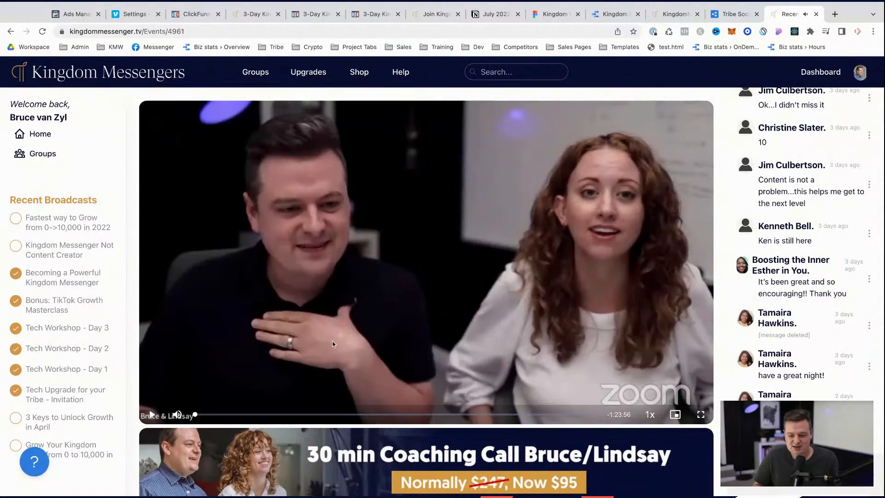
{"action": "scroll", "coordinate": [333, 343], "scroll_direction": "down", "scroll_amount": 1}
{"action": "left_click", "coordinate": [313, 369]}
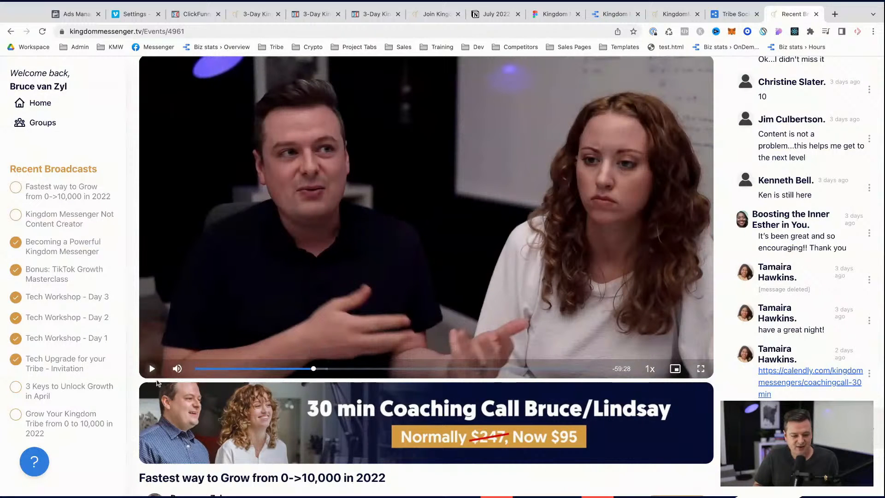
{"action": "scroll", "coordinate": [332, 277], "scroll_direction": "up", "scroll_amount": 1}
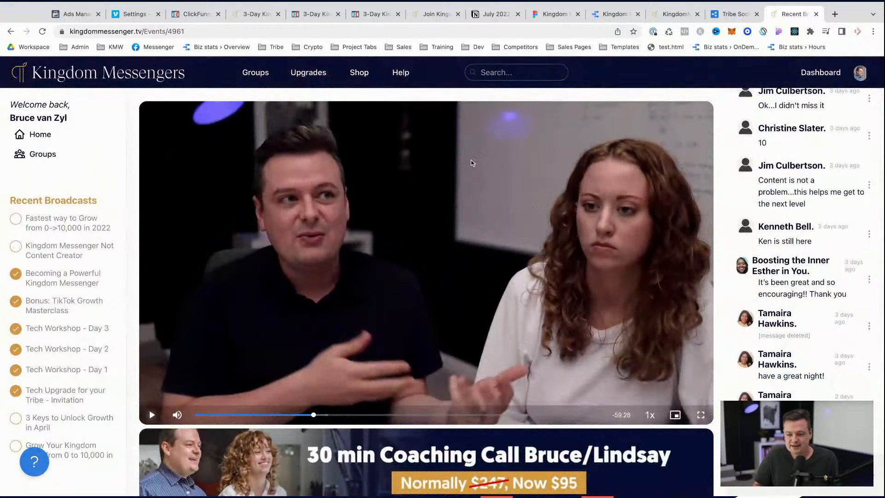
{"action": "scroll", "coordinate": [429, 343], "scroll_direction": "down", "scroll_amount": 1}
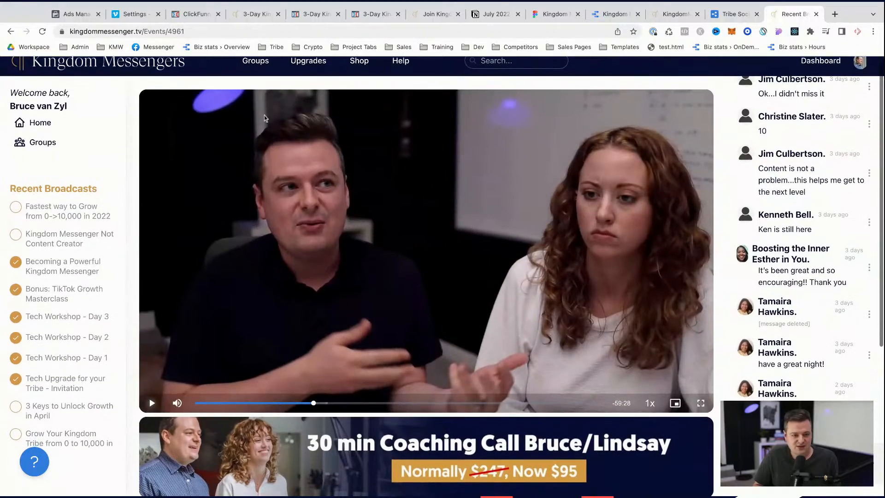
{"action": "left_click", "coordinate": [202, 32]}
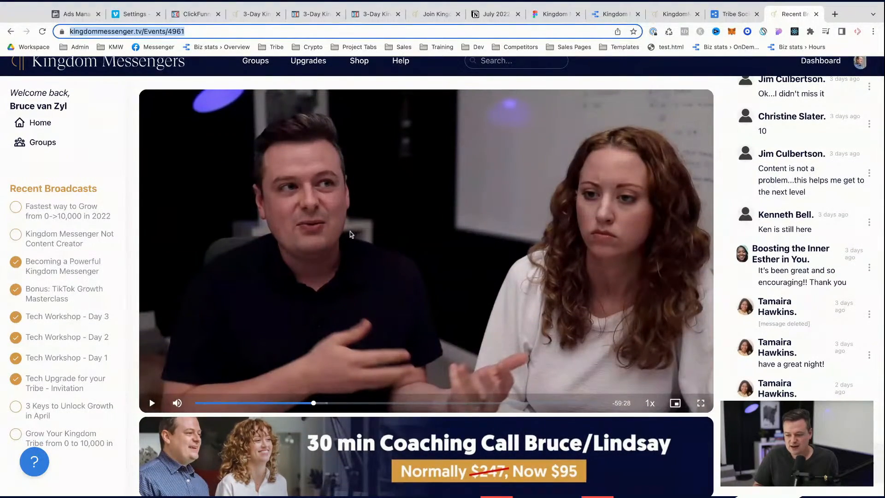
{"action": "scroll", "coordinate": [349, 231], "scroll_direction": "down", "scroll_amount": 5}
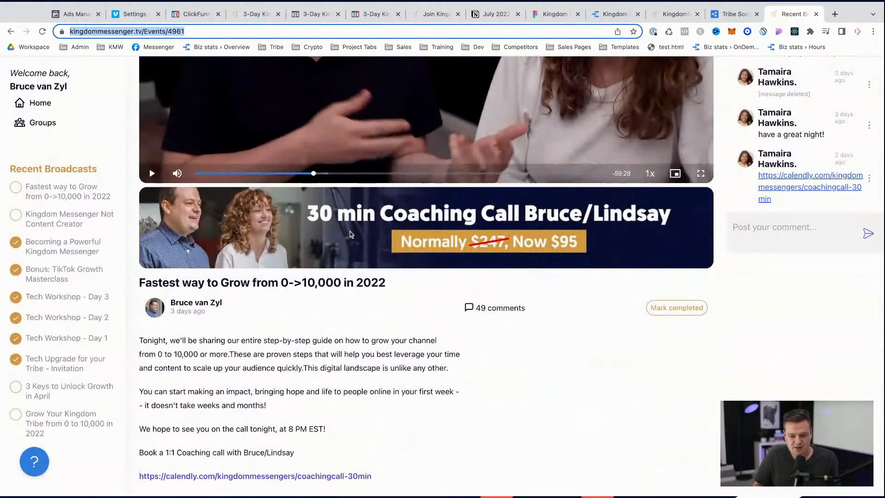
{"action": "scroll", "coordinate": [798, 166], "scroll_direction": "up", "scroll_amount": 4}
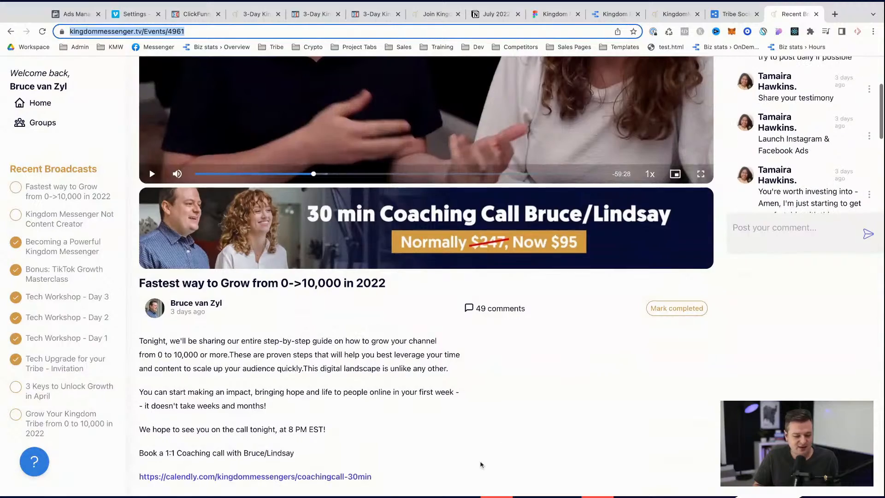
{"action": "scroll", "coordinate": [480, 466], "scroll_direction": "up", "scroll_amount": 5}
- Return to the order form page editor and show its free-gift popup for editing
{"action": "left_click", "coordinate": [249, 14]}
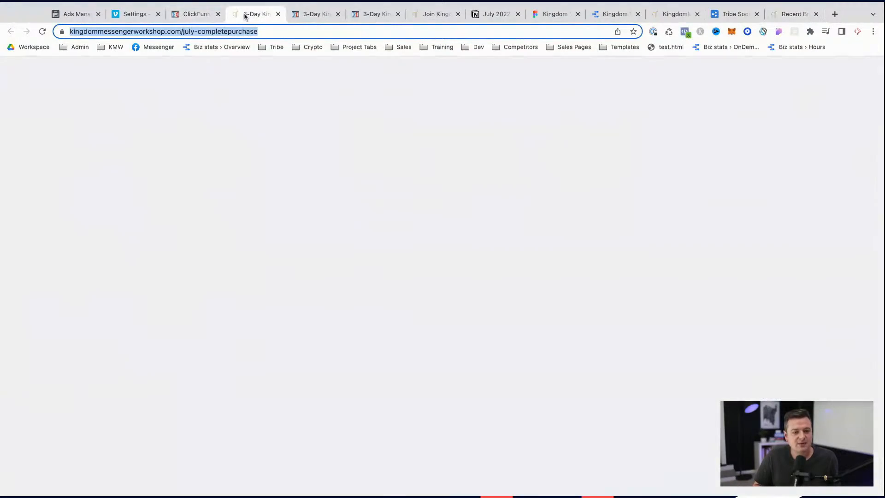
{"action": "left_click", "coordinate": [385, 14]}
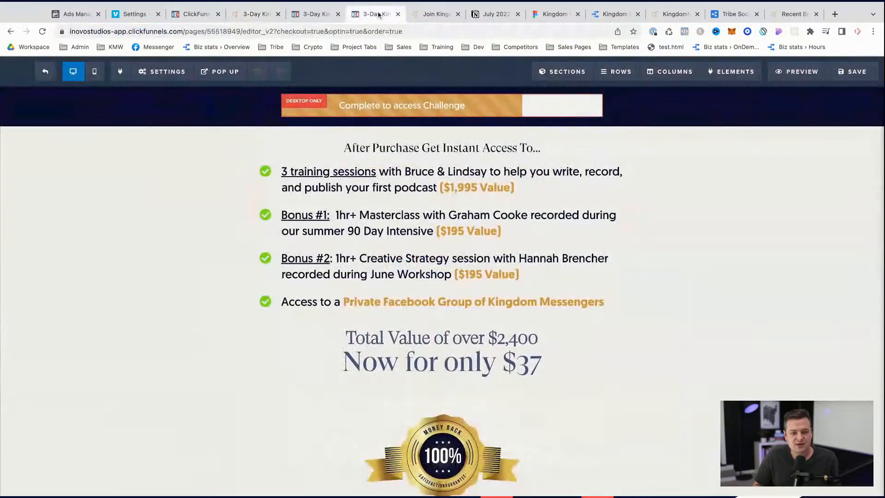
{"action": "mouse_move", "coordinate": [169, 74]}
{"action": "mouse_move", "coordinate": [220, 73]}
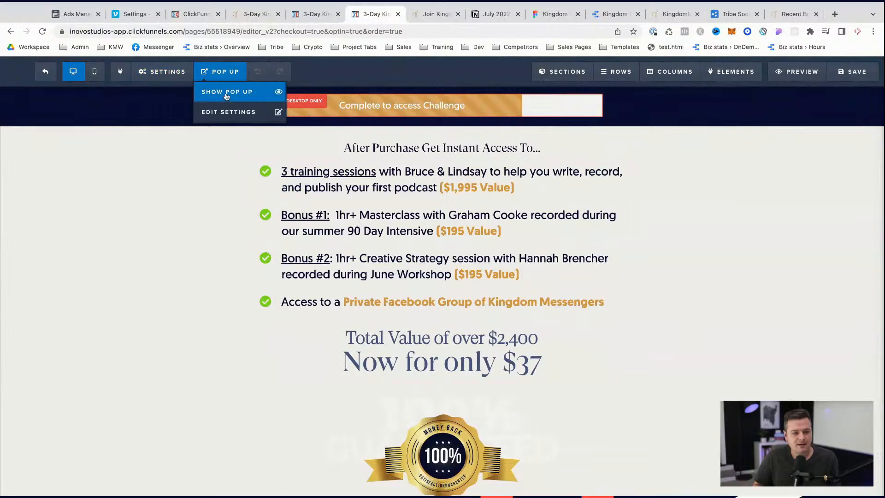
{"action": "left_click", "coordinate": [223, 91]}
- Replace the popup's "Preview Workshop Session!" headline with "1-Hour Free Training"
{"action": "left_click", "coordinate": [490, 204]}
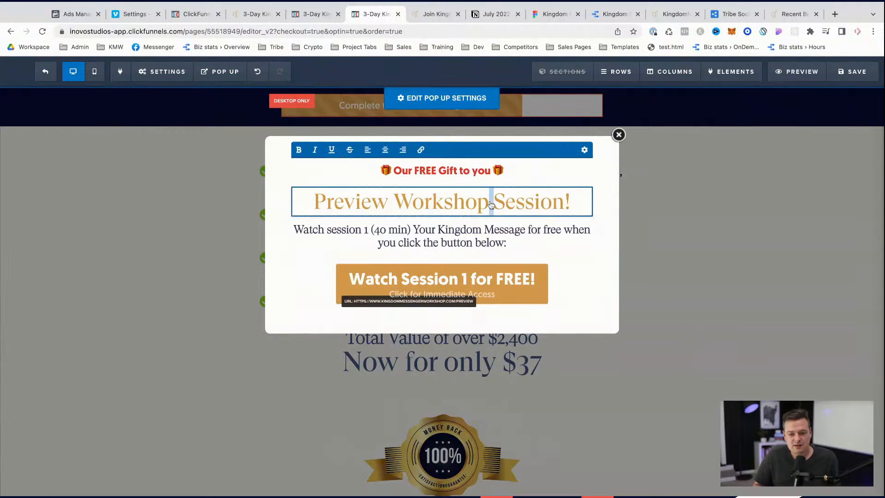
{"action": "triple_click", "coordinate": [490, 204]}
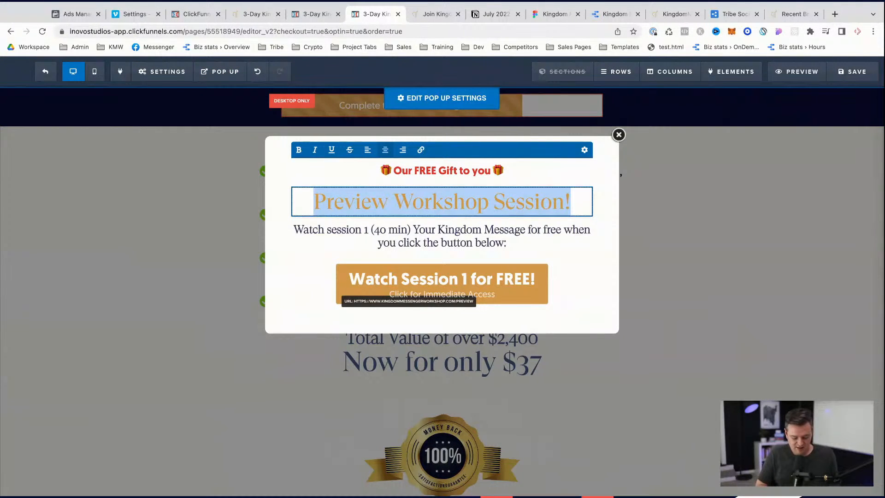
{"action": "type", "text": "Free"}
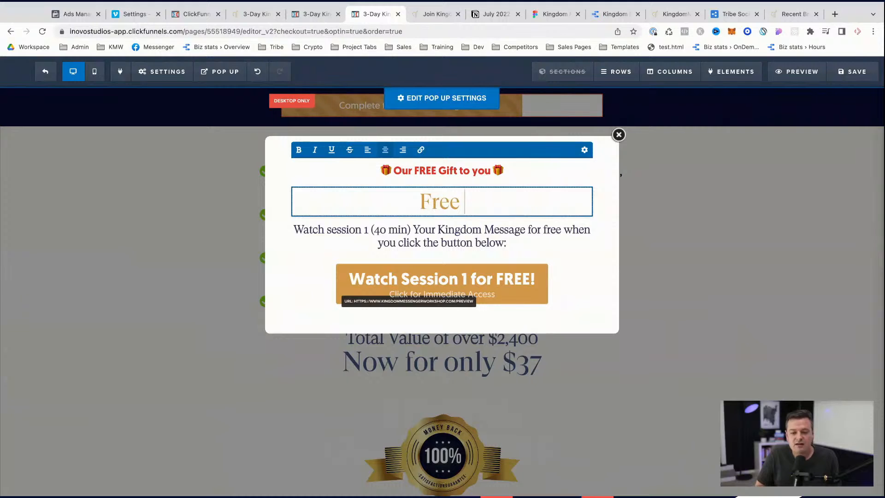
{"action": "key", "text": "super+a"}
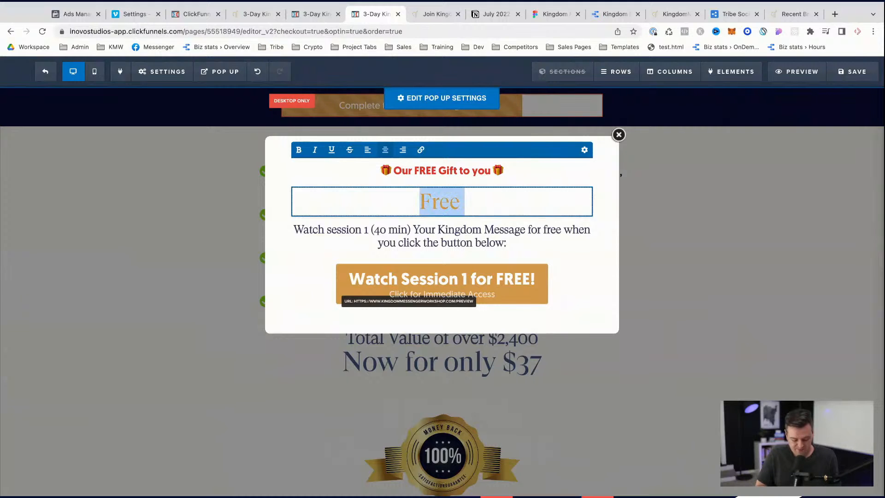
{"action": "key", "text": "BackSpace"}
{"action": "type", "text": "1-Hou"}
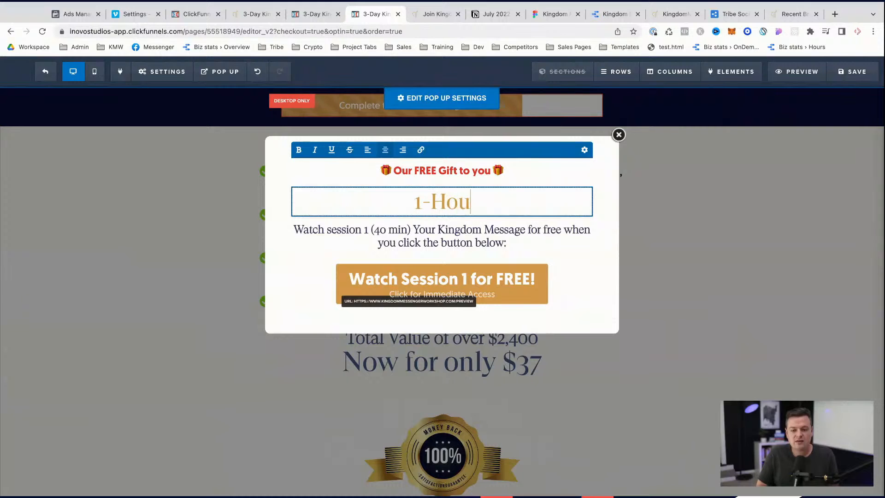
{"action": "type", "text": "r Free Training"}
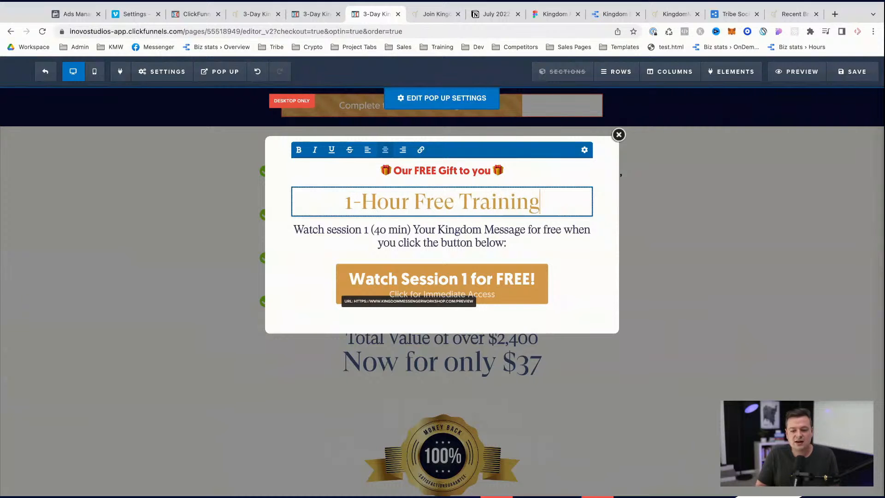
- Replace the popup's description with a sentence starting with the two hosts' first names and "recently did a new training on how to grow"
{"action": "left_click", "coordinate": [457, 227]}
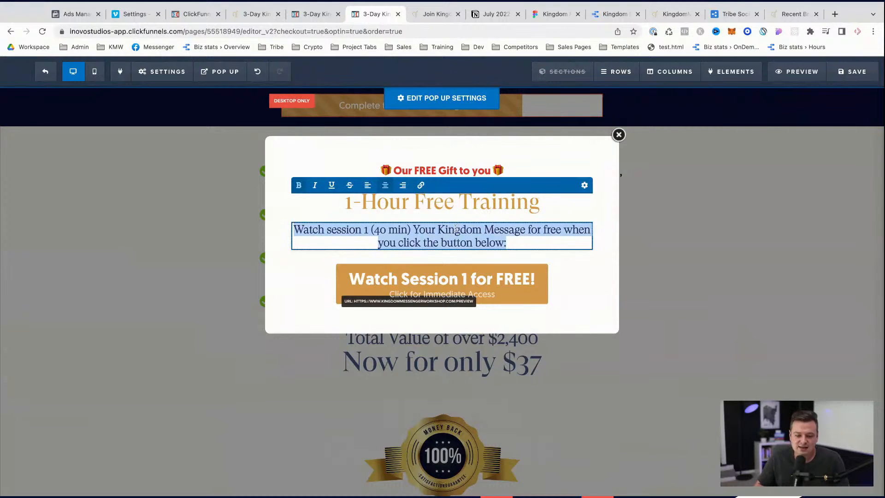
{"action": "left_click_drag", "start_coordinate": [328, 228], "coordinate": [411, 227]}
{"action": "key", "text": "BackSpace"}
{"action": "key", "text": "BackSpace"}
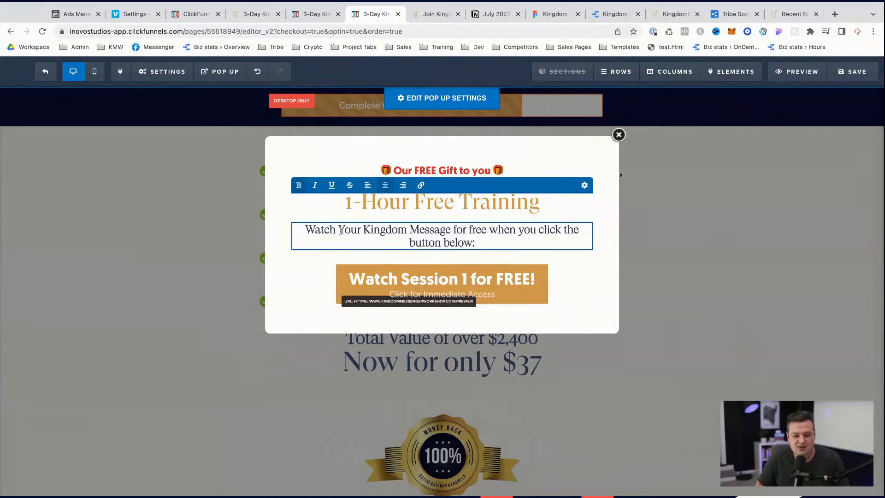
{"action": "key", "text": "super+a"}
{"action": "type", "text": "We"}
{"action": "key", "text": "BackSpace"}
{"action": "key", "text": "BackSpace"}
{"action": "key", "text": "BackSpace"}
{"action": "type", "text": "Lindsay"}
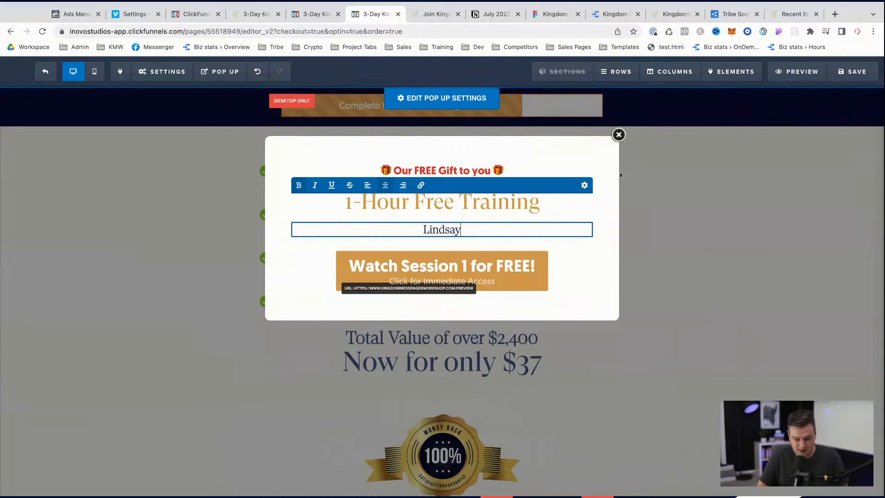
{"action": "key", "text": "super+a"}
{"action": "type", "text": "Bruce & "}
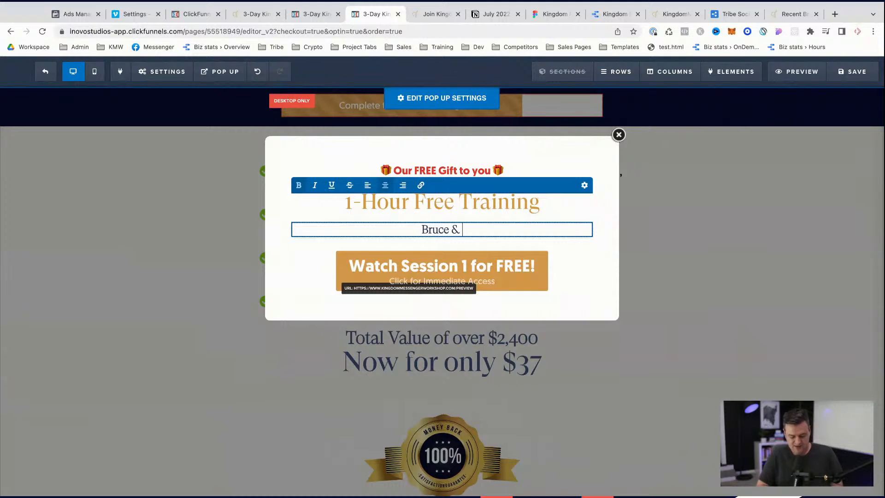
{"action": "type", "text": "Lindsay recently did "}
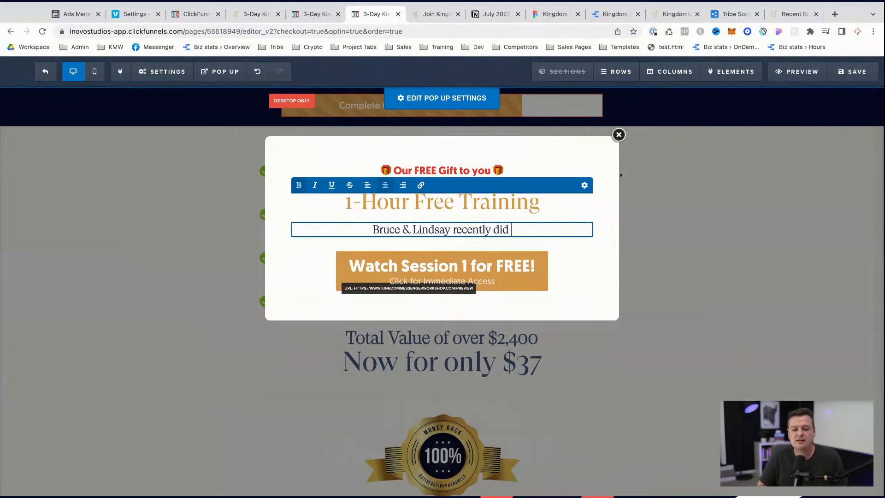
{"action": "type", "text": "a new "}
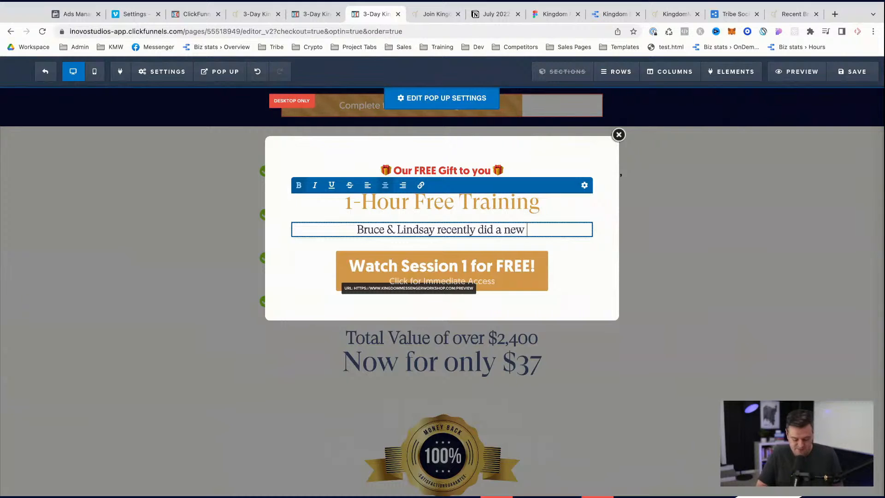
{"action": "type", "text": "training on how to grow f"}
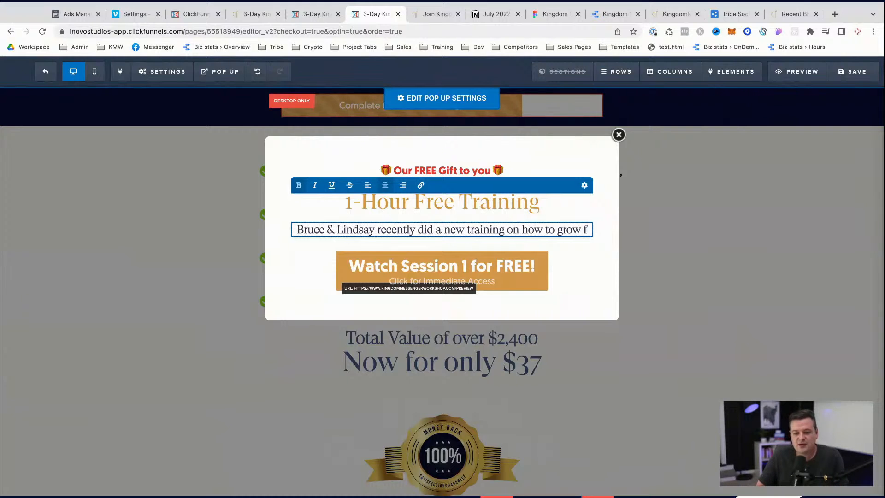
- Complete the popup's description with "from an audience of 0 to over 10,000+"
{"action": "type", "text": "rom o-"}
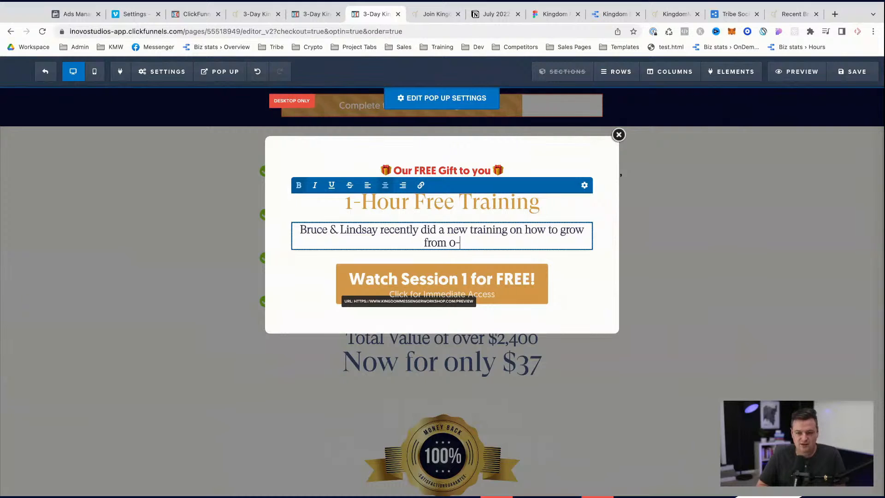
{"action": "key", "text": "BackSpace"}
{"action": "key", "text": "BackSpace"}
{"action": "key", "text": "BackSpace"}
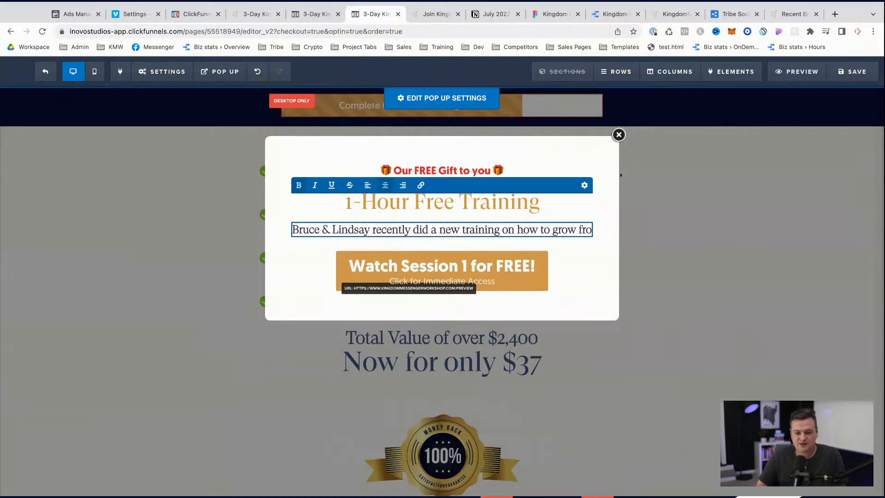
{"action": "type", "text": "m"}
{"action": "type", "text": "udience of 0 to "}
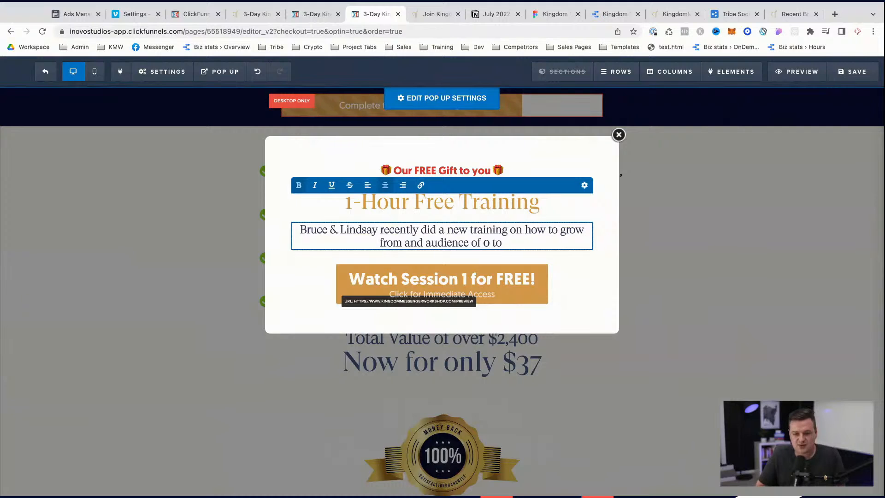
{"action": "type", "text": "over 10,"}
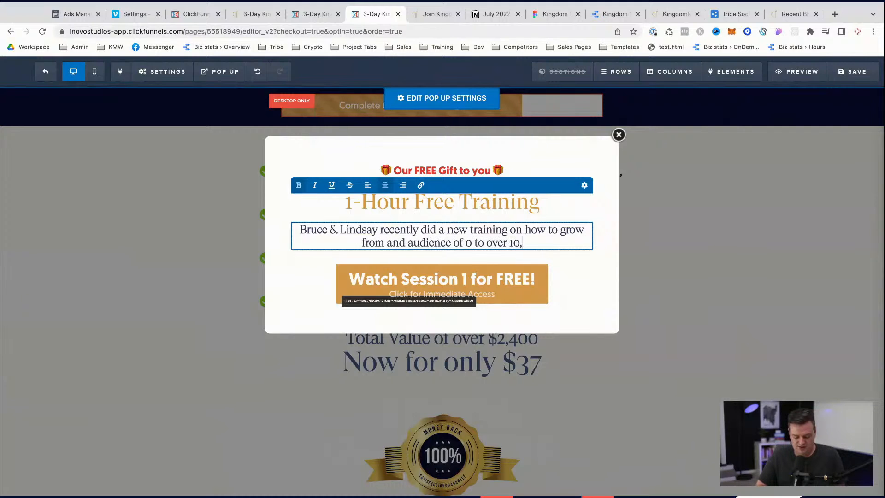
{"action": "type", "text": "000+"}
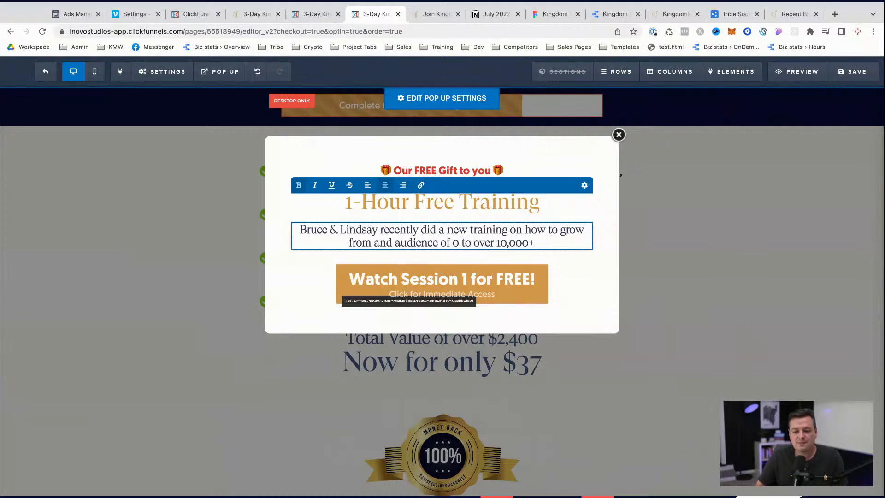
{"action": "left_click", "coordinate": [389, 244]}
{"action": "key", "text": "BackSpace"}
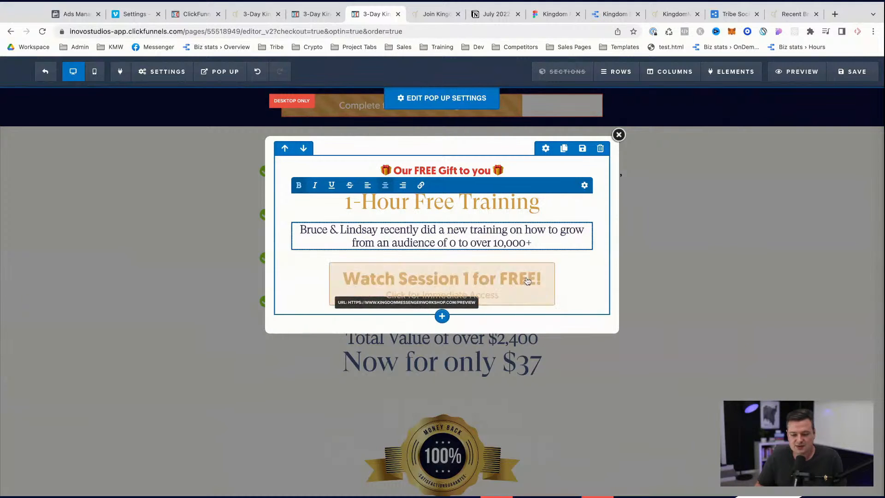
{"action": "left_click", "coordinate": [587, 290]}
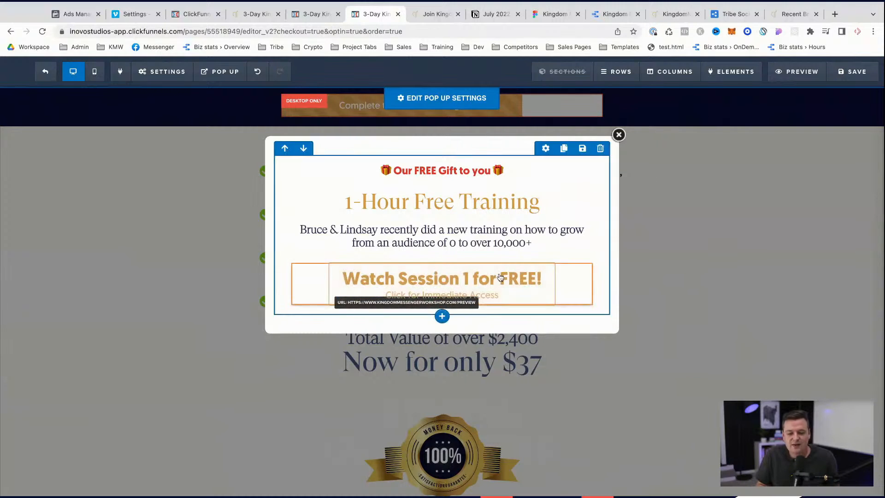
- Change the popup button's main text to "Take me to Free Training"
{"action": "left_click", "coordinate": [543, 271]}
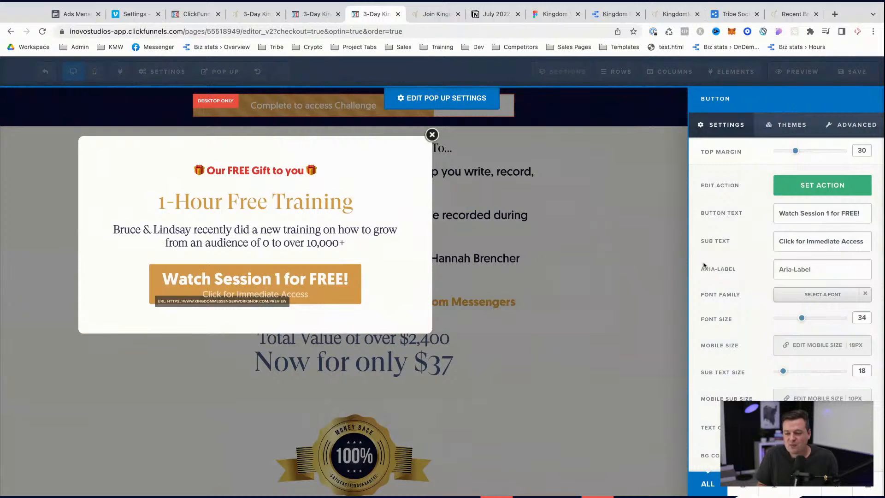
{"action": "left_click_drag", "start_coordinate": [826, 213], "coordinate": [861, 214]}
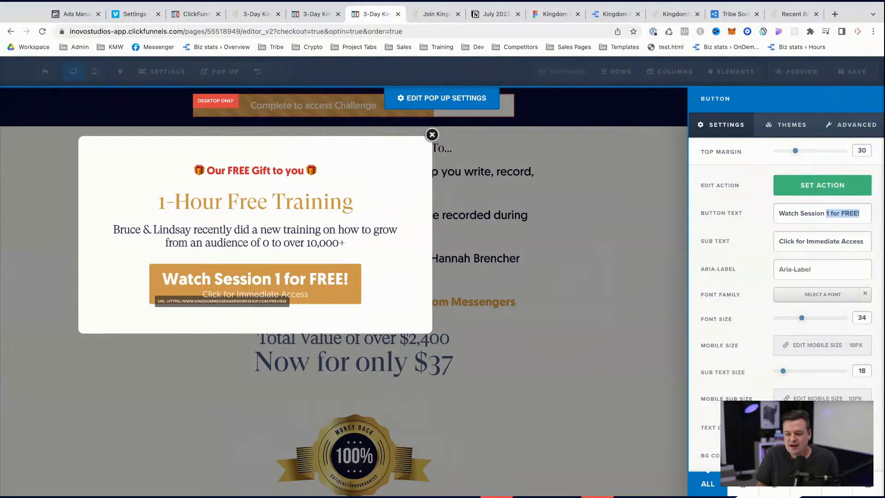
{"action": "key", "text": "super+a"}
{"action": "type", "text": "Watch F"}
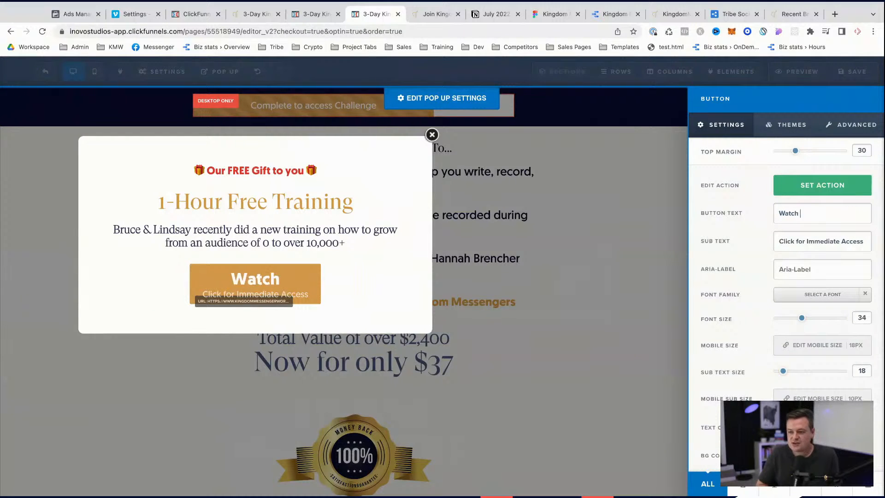
{"action": "key", "text": "BackSpace"}
{"action": "key", "text": "BackSpace"}
{"action": "key", "text": "BackSpace"}
{"action": "key", "text": "BackSpace"}
{"action": "key", "text": "BackSpace"}
{"action": "key", "text": "BackSpace"}
{"action": "key", "text": "BackSpace"}
{"action": "type", "text": "Take me to "}
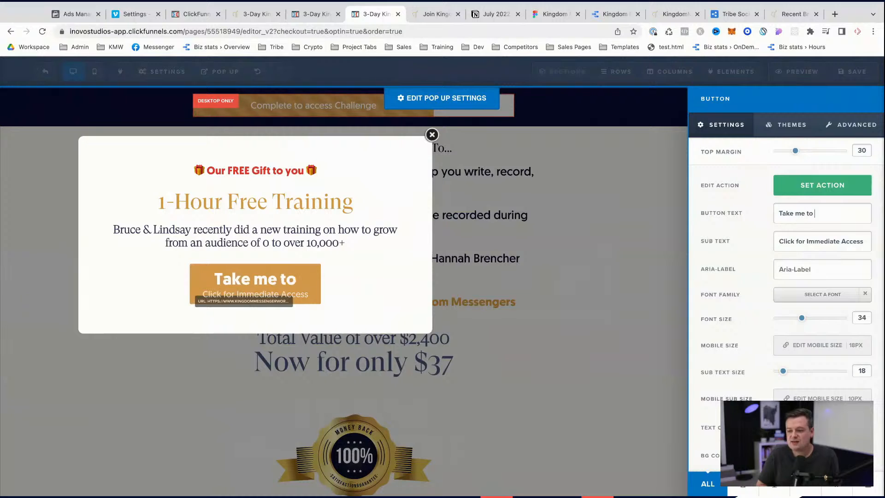
{"action": "type", "text": "Free training"}
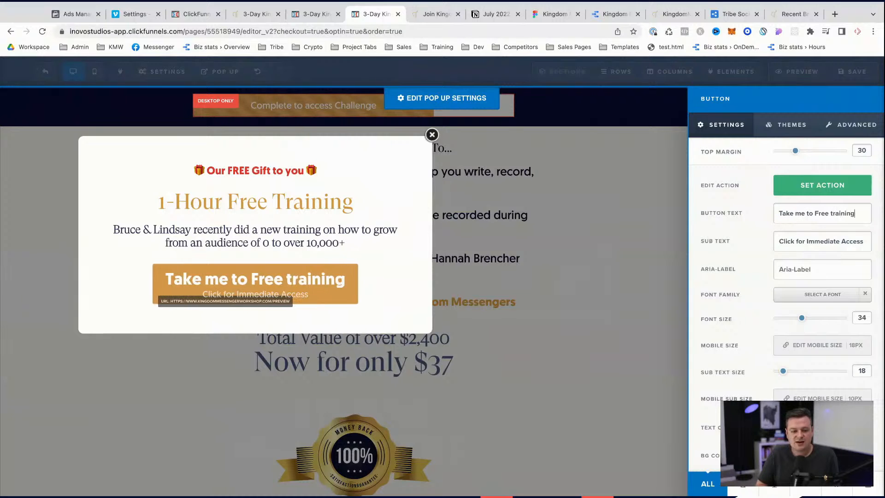
{"action": "key", "text": "BackSpace"}
{"action": "key", "text": "BackSpace"}
{"action": "key", "text": "BackSpace"}
{"action": "key", "text": "BackSpace"}
{"action": "key", "text": "BackSpace"}
{"action": "type", "text": "Traiin"}
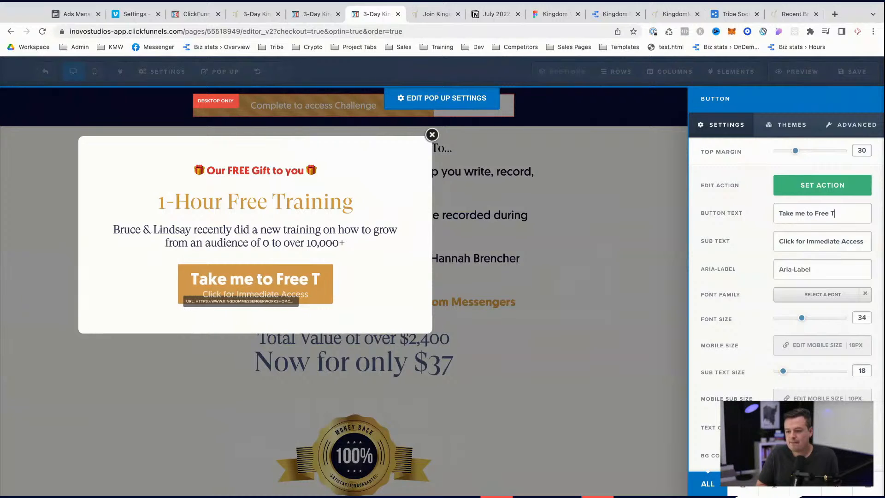
{"action": "key", "text": "BackSpace"}
{"action": "key", "text": "BackSpace"}
{"action": "type", "text": "ning"}
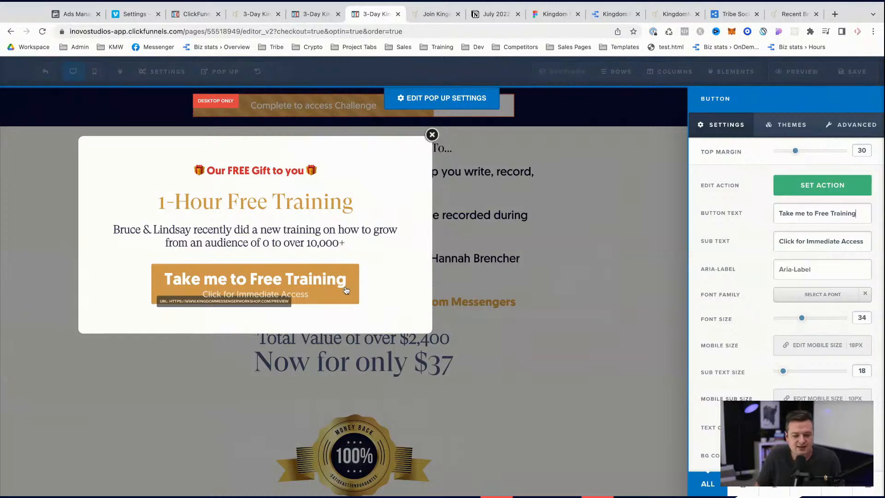
{"action": "left_click", "coordinate": [836, 184]}
{"action": "triple_click", "coordinate": [749, 203]}
{"action": "type", "text": "https://www.kingdommessenger.tv/Events/4961"}
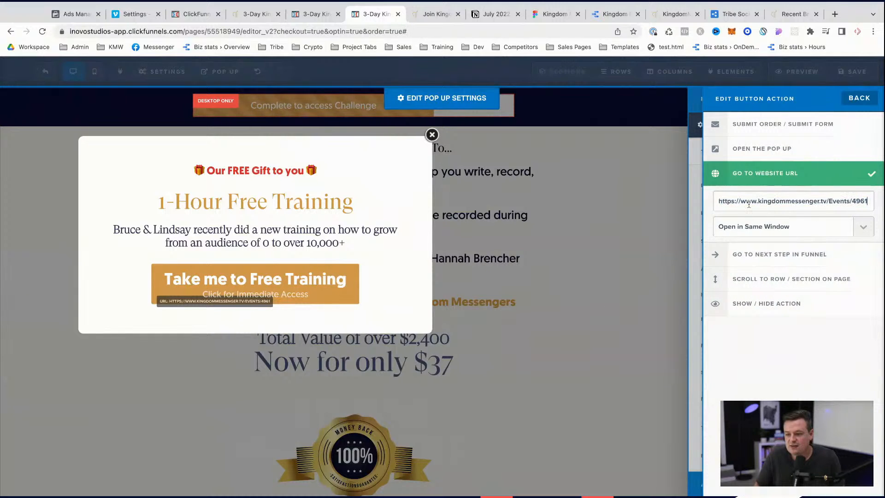
{"action": "left_click", "coordinate": [581, 326]}
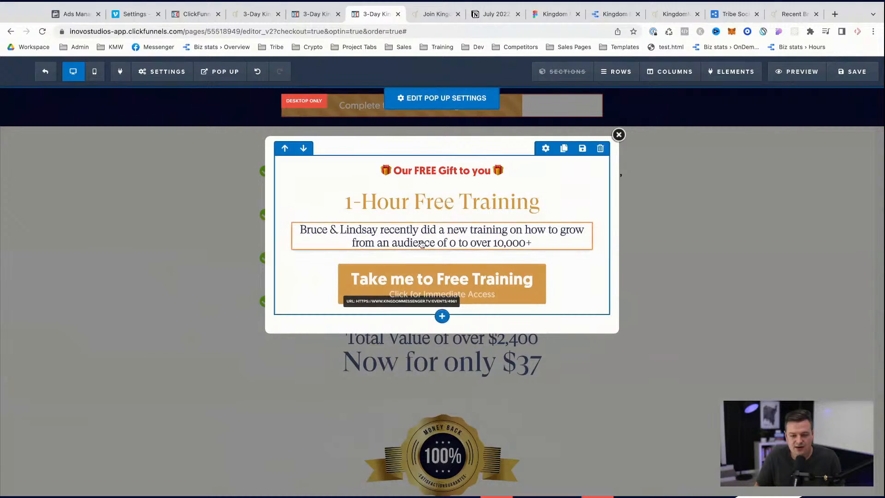
- Close the popup after checking its description, and save the order form page
{"action": "left_click", "coordinate": [510, 245]}
{"action": "left_click_drag", "start_coordinate": [449, 242], "coordinate": [526, 243]}
{"action": "left_click", "coordinate": [644, 247]}
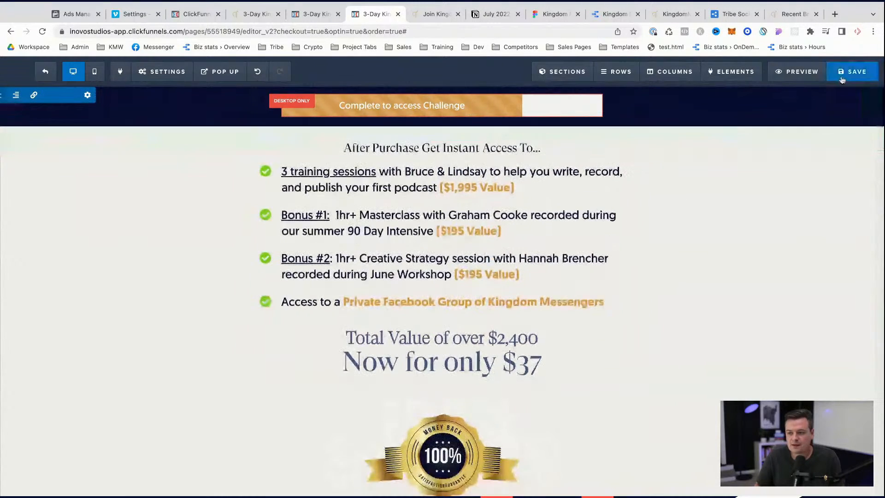
- Switch the editor to the mobile view and examine the page's offer, guarantee, access button, order form and FAQ sections
{"action": "scroll", "coordinate": [350, 335], "scroll_direction": "down", "scroll_amount": 5}
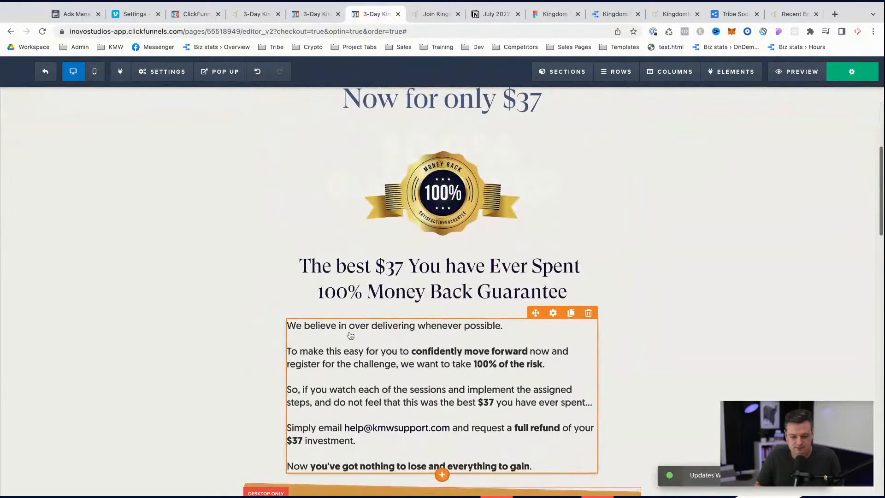
{"action": "scroll", "coordinate": [352, 336], "scroll_direction": "up", "scroll_amount": 5}
{"action": "left_click", "coordinate": [94, 71]}
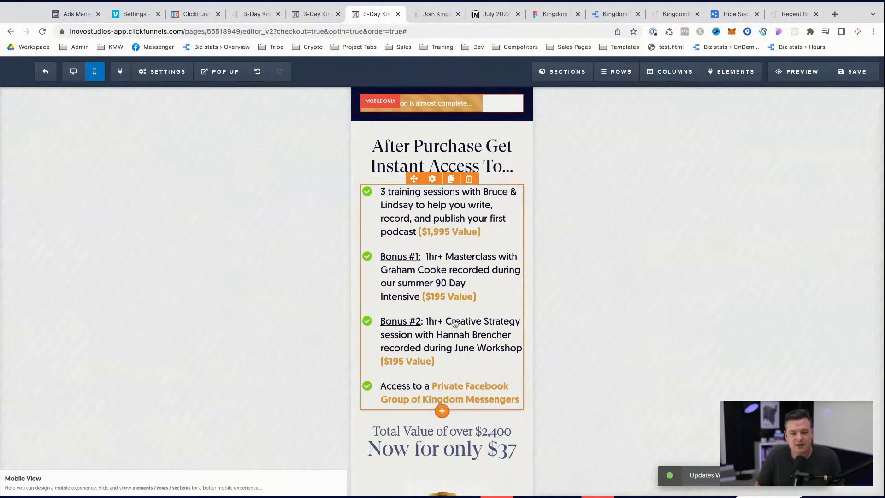
{"action": "scroll", "coordinate": [454, 323], "scroll_direction": "down", "scroll_amount": 10}
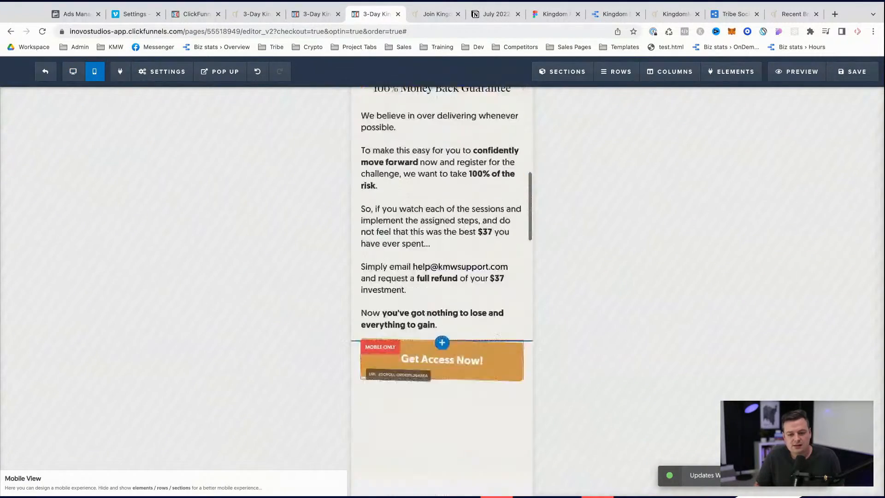
{"action": "scroll", "coordinate": [454, 322], "scroll_direction": "up", "scroll_amount": 15}
{"action": "scroll", "coordinate": [457, 295], "scroll_direction": "up", "scroll_amount": 6}
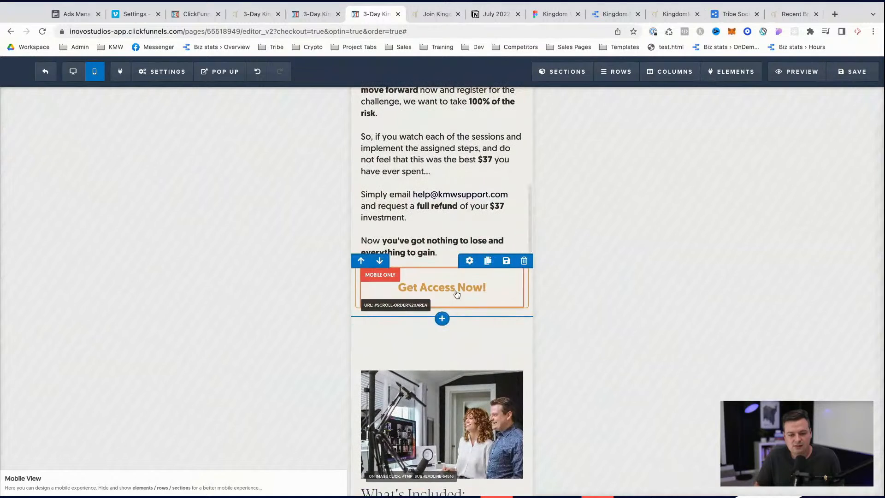
{"action": "left_click", "coordinate": [457, 294]}
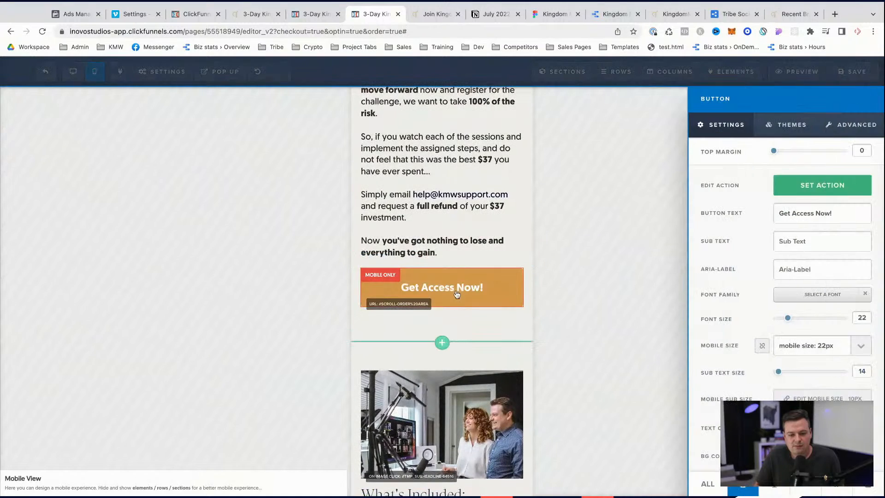
{"action": "left_click", "coordinate": [557, 293]}
{"action": "scroll", "coordinate": [445, 368], "scroll_direction": "down", "scroll_amount": 20}
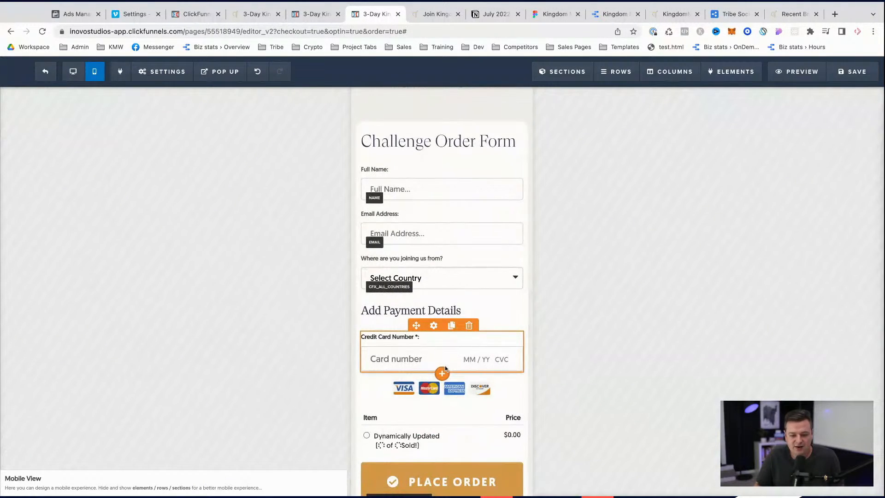
{"action": "scroll", "coordinate": [445, 368], "scroll_direction": "down", "scroll_amount": 15}
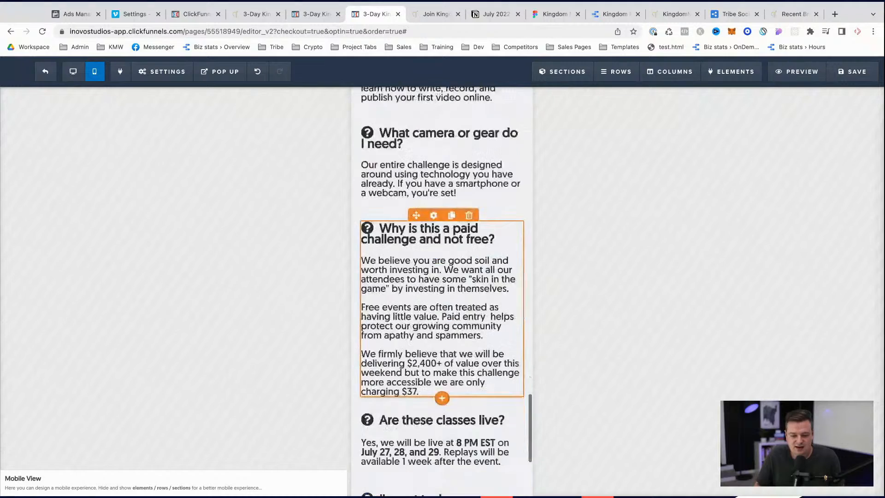
{"action": "scroll", "coordinate": [440, 392], "scroll_direction": "up", "scroll_amount": 20}
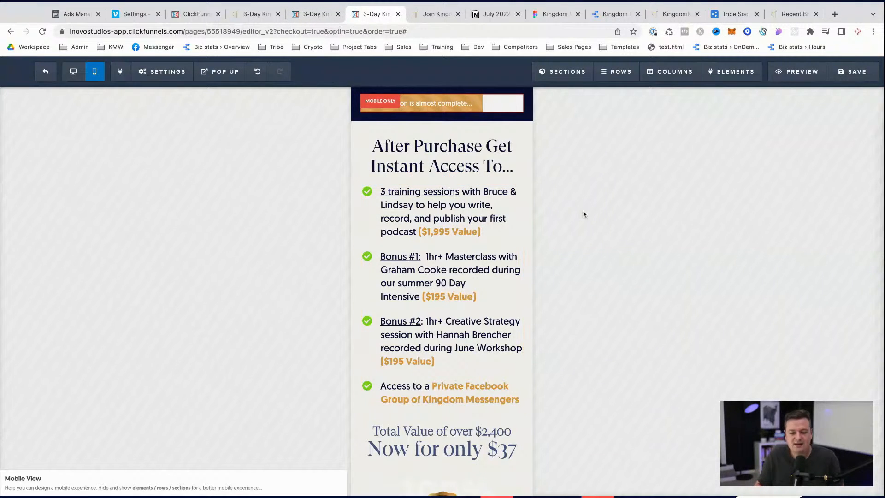
- Examine the mobile offer and guarantee sections, and compare the "Get Access Now!" button with its desktop counterpart
{"action": "scroll", "coordinate": [405, 314], "scroll_direction": "down", "scroll_amount": 4}
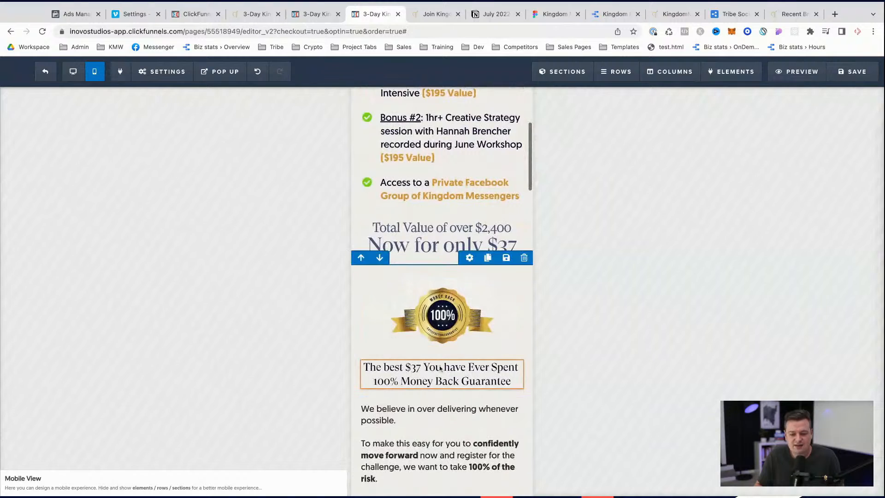
{"action": "scroll", "coordinate": [424, 323], "scroll_direction": "down", "scroll_amount": 6}
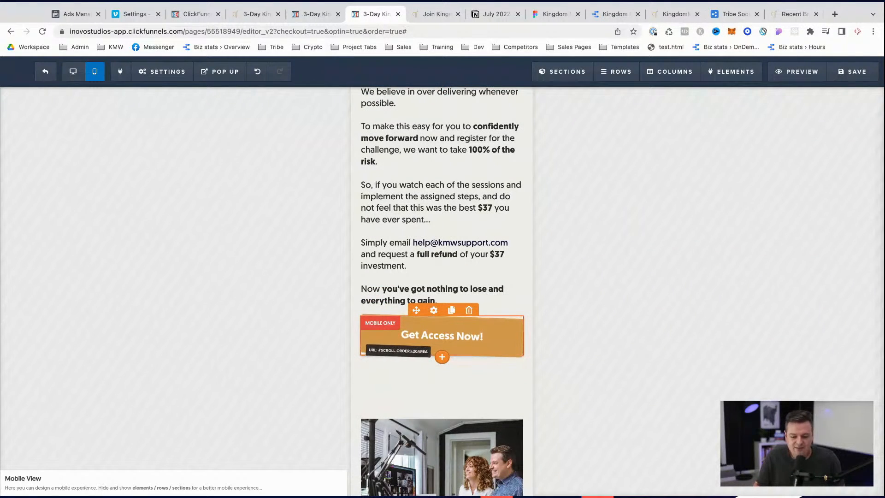
{"action": "left_click", "coordinate": [432, 311]}
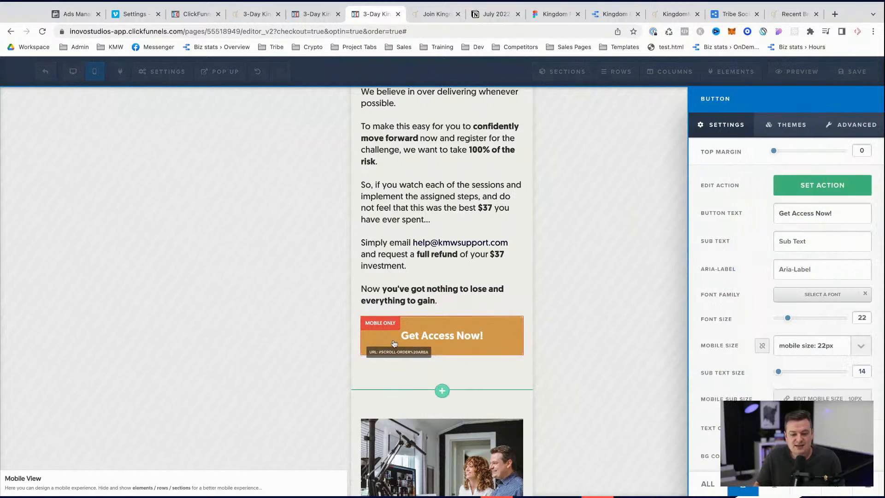
{"action": "left_click", "coordinate": [231, 258]}
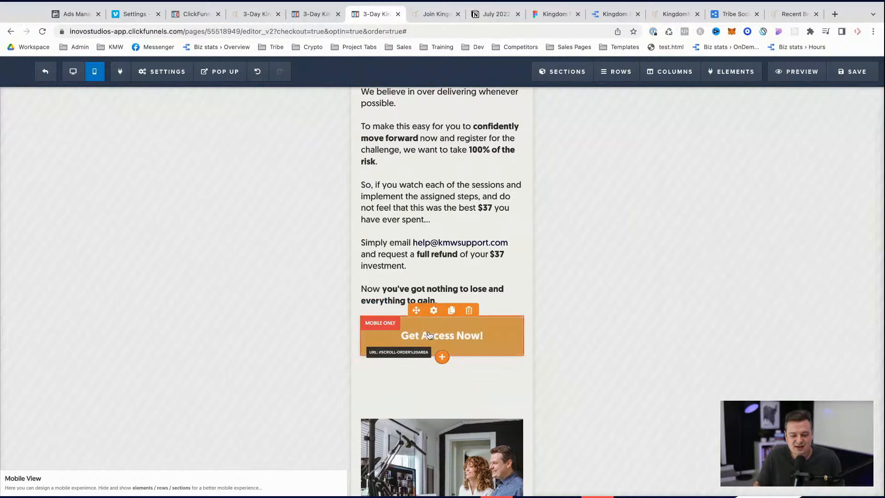
{"action": "left_click", "coordinate": [73, 71]}
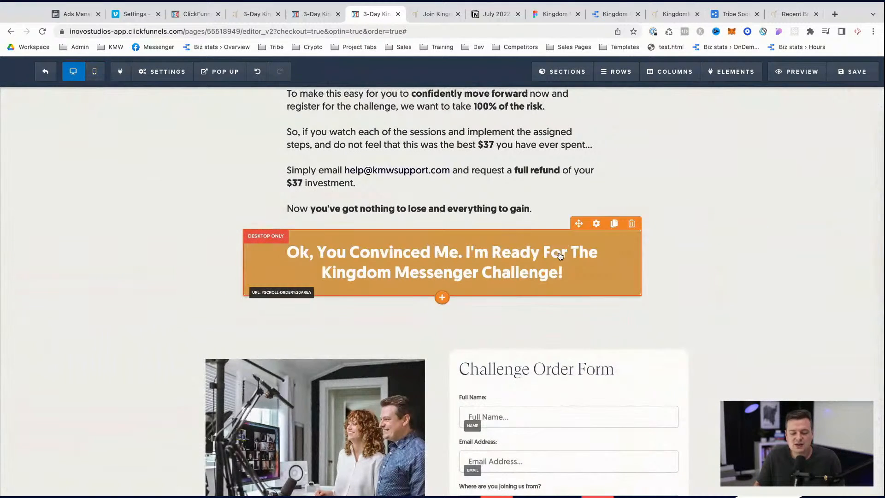
{"action": "left_click", "coordinate": [94, 71]}
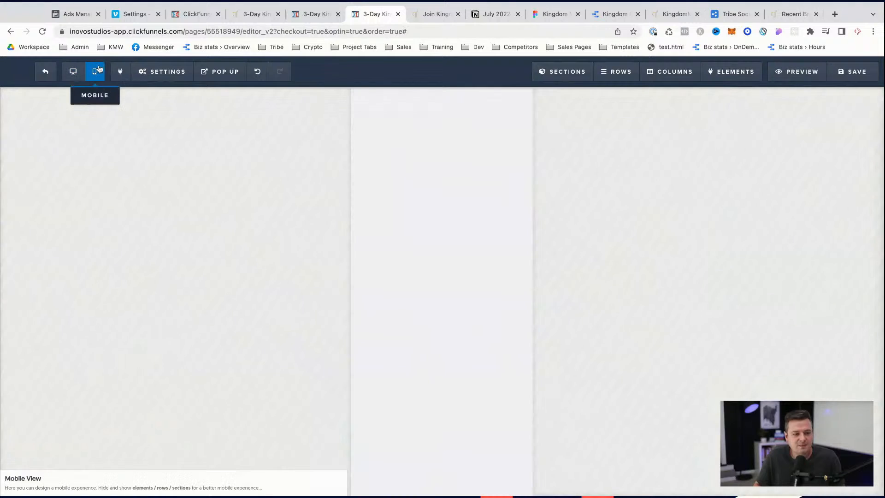
- Open the mobile "Get Access Now!" button's settings and check which action it triggers
{"action": "left_click", "coordinate": [433, 310]}
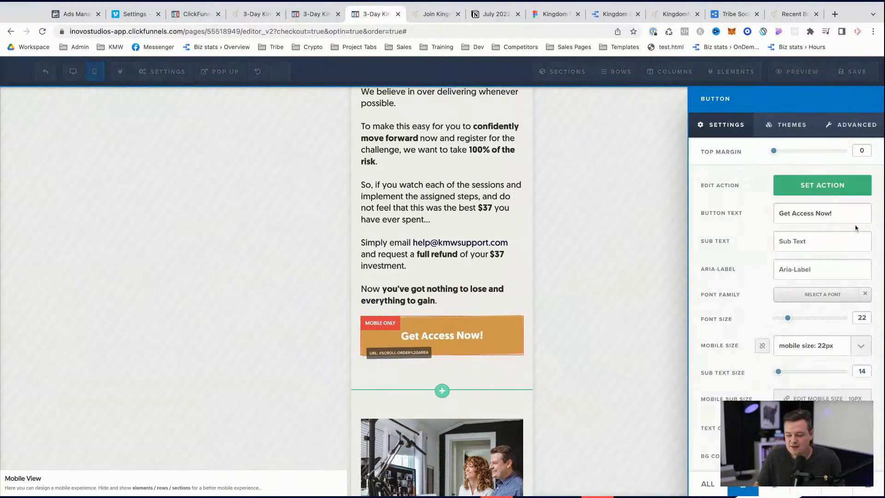
{"action": "left_click", "coordinate": [842, 189]}
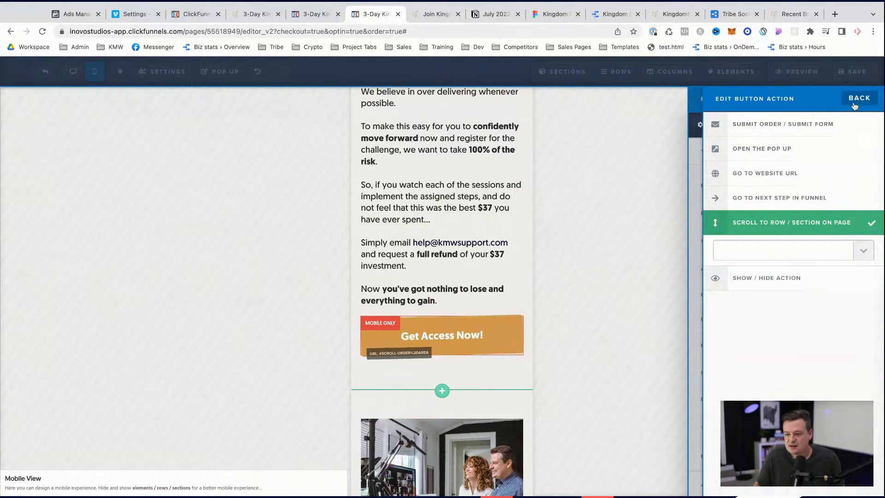
{"action": "left_click", "coordinate": [857, 99]}
- Try out "Purchase Form", "I'm in!" and "Buy Ticket" as the mobile button's text
{"action": "triple_click", "coordinate": [798, 211]}
{"action": "type", "text": "Vompletye"}
{"action": "key", "text": "super+a"}
{"action": "type", "text": "C"}
{"action": "key", "text": "BackSpace"}
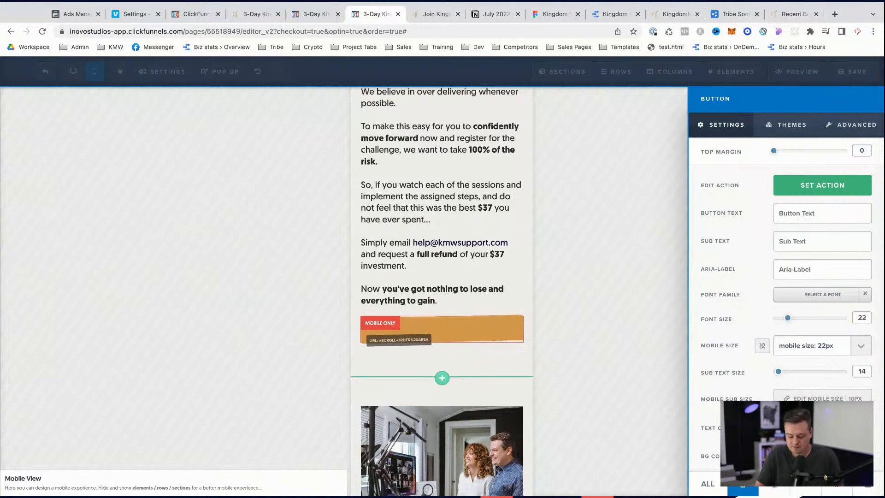
{"action": "type", "text": "P"}
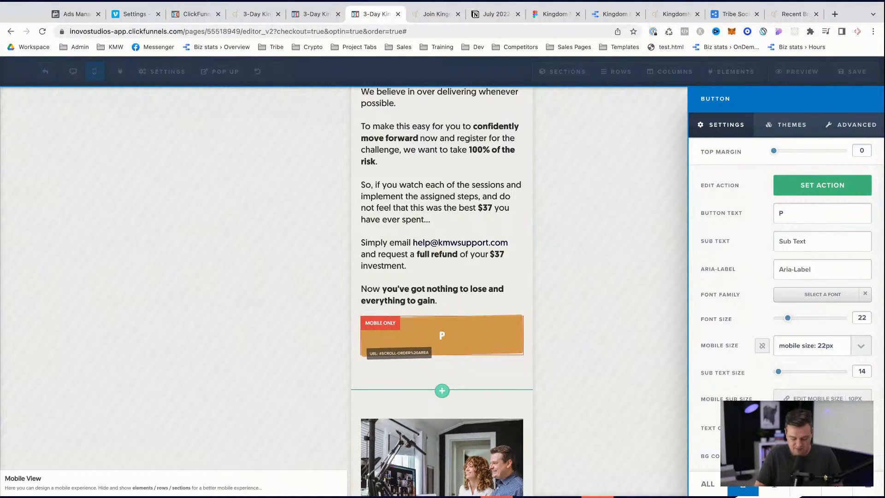
{"action": "key", "text": "BackSpace"}
{"action": "type", "text": "Purchase Form"}
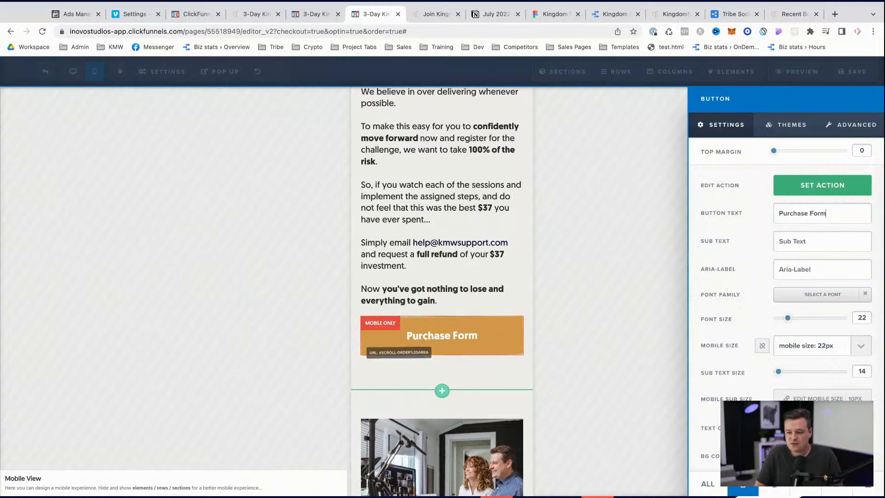
{"action": "key", "text": "super+a"}
{"action": "type", "text": "Tak"}
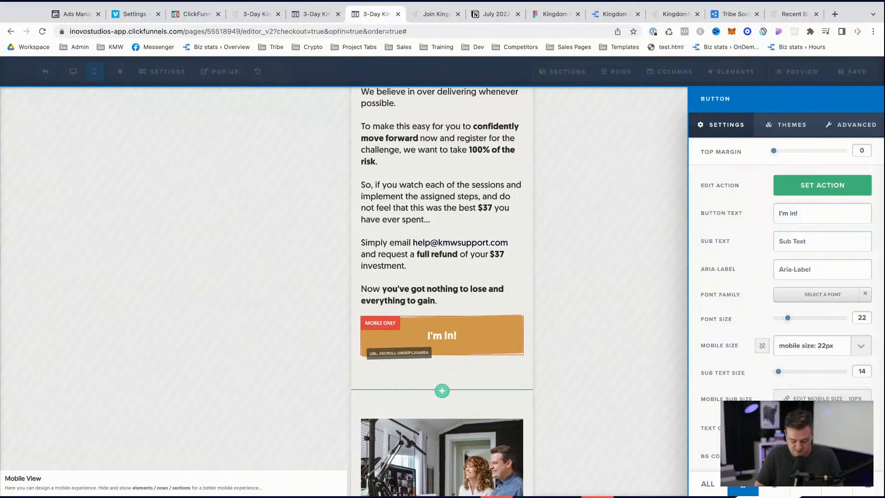
{"action": "type", "text": "Buy Ticket"}
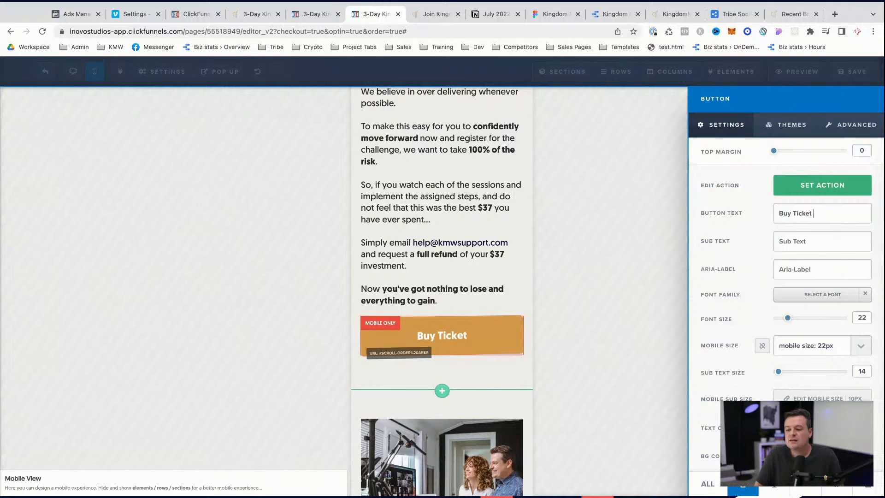
- Set the mobile button's text to "Complete Purchase now!" and its mobile font size to 21px
{"action": "key", "text": "ctrl+a"}
{"action": "type", "text": "Complete Purchase now!"}
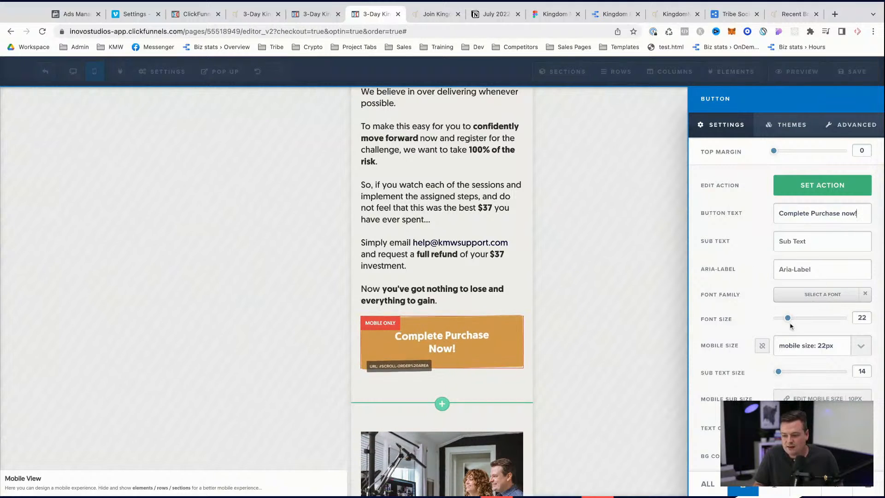
{"action": "left_click", "coordinate": [798, 345]}
{"action": "left_click", "coordinate": [803, 336]}
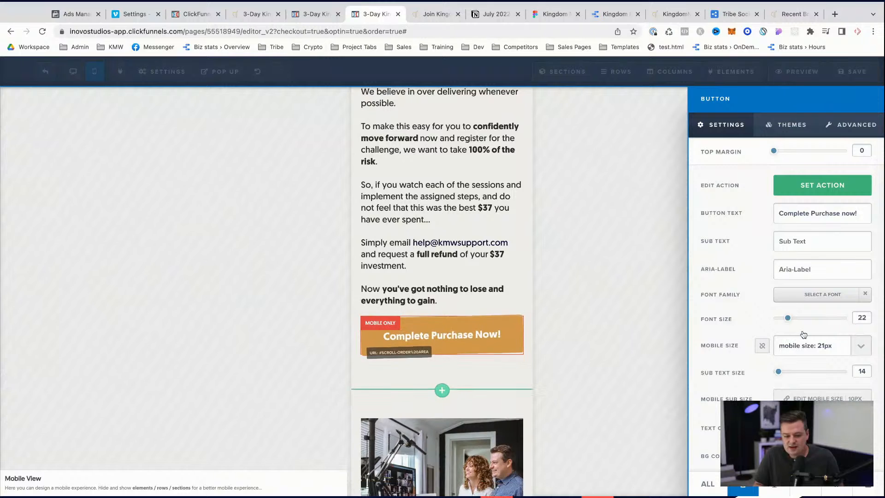
{"action": "left_click", "coordinate": [644, 325]}
- Make the photo above the What's Included heading desktop only, and return to the mobile view
{"action": "scroll", "coordinate": [437, 415], "scroll_direction": "down", "scroll_amount": 10}
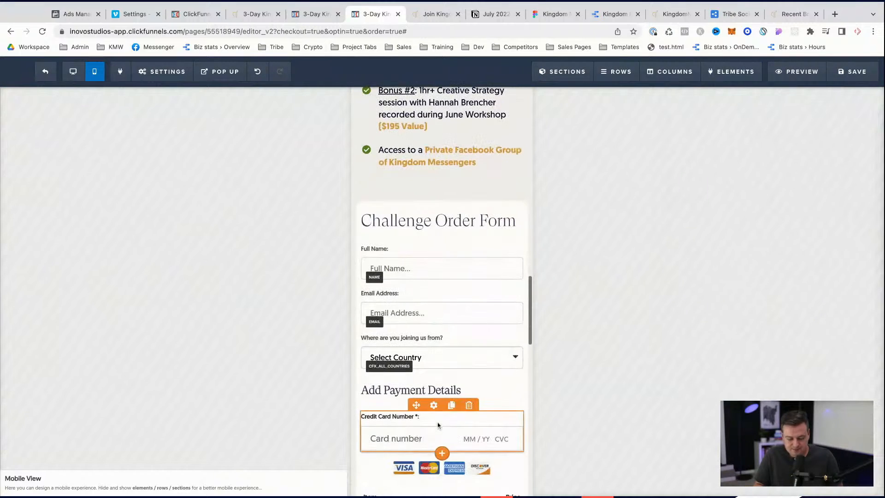
{"action": "scroll", "coordinate": [431, 336], "scroll_direction": "up", "scroll_amount": 7}
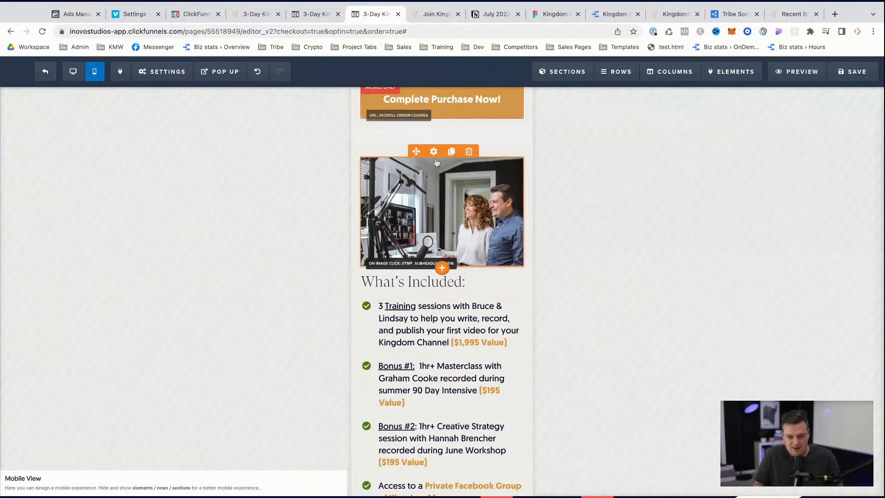
{"action": "left_click", "coordinate": [507, 205]}
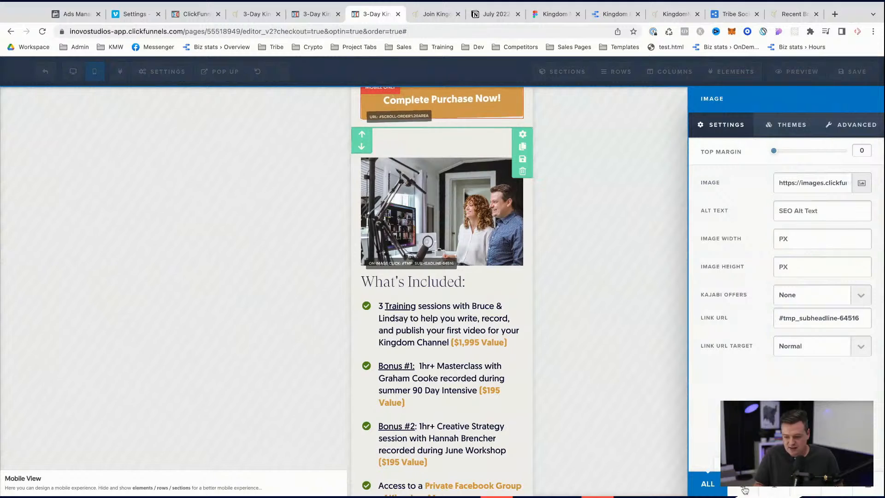
{"action": "left_click", "coordinate": [773, 487]}
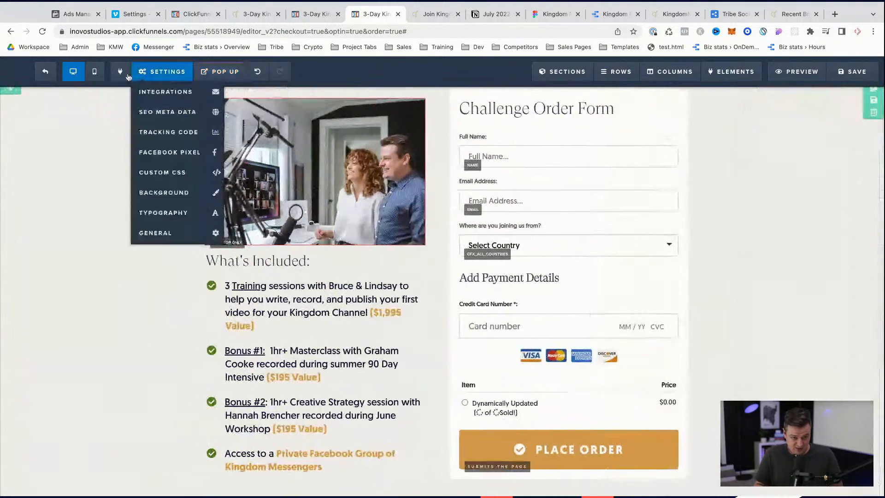
{"action": "left_click", "coordinate": [95, 71]}
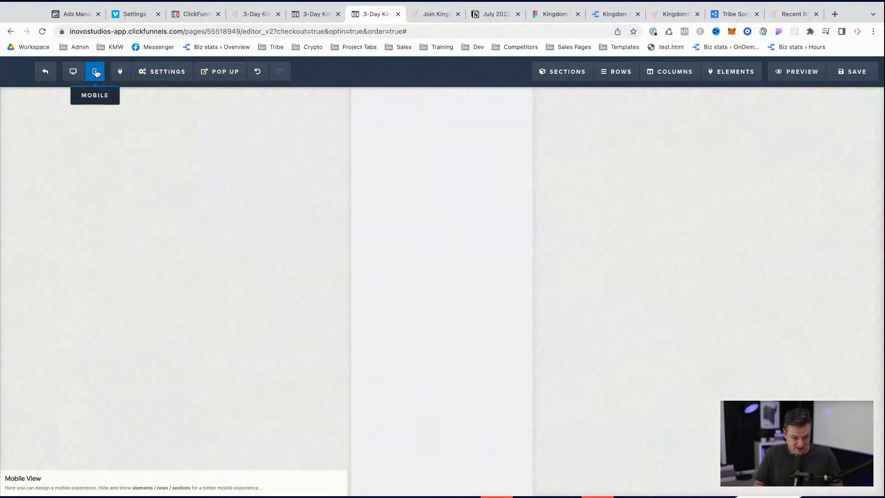
- Examine the mobile guarantee, purchase button and What's Included sections for repeated content
{"action": "scroll", "coordinate": [436, 290], "scroll_direction": "up", "scroll_amount": 2}
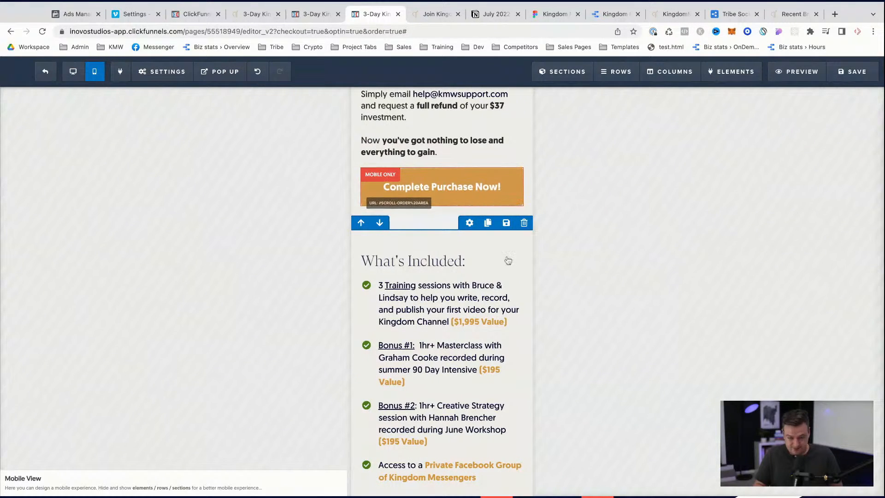
{"action": "scroll", "coordinate": [437, 250], "scroll_direction": "up", "scroll_amount": 10}
{"action": "scroll", "coordinate": [420, 248], "scroll_direction": "down", "scroll_amount": 2}
{"action": "scroll", "coordinate": [420, 248], "scroll_direction": "down", "scroll_amount": 15}
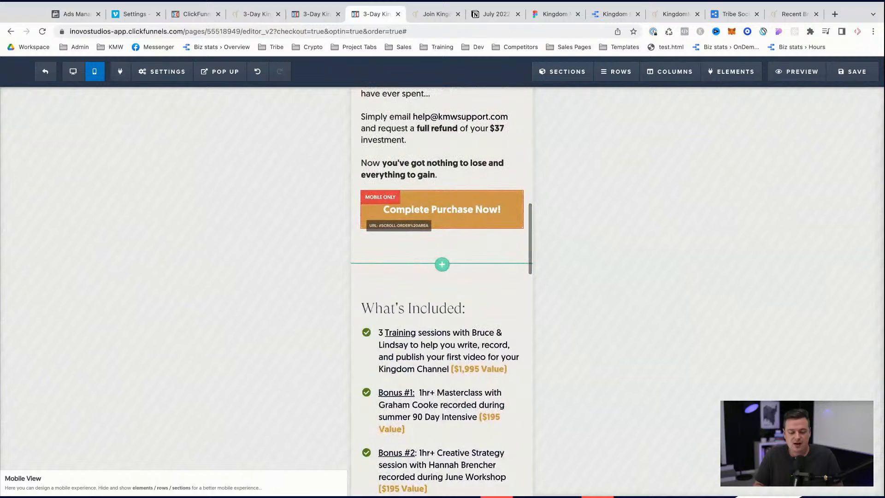
{"action": "scroll", "coordinate": [420, 248], "scroll_direction": "up", "scroll_amount": 4}
{"action": "scroll", "coordinate": [458, 332], "scroll_direction": "up", "scroll_amount": 7}
{"action": "scroll", "coordinate": [457, 332], "scroll_direction": "down", "scroll_amount": 11}
{"action": "scroll", "coordinate": [457, 332], "scroll_direction": "up", "scroll_amount": 1}
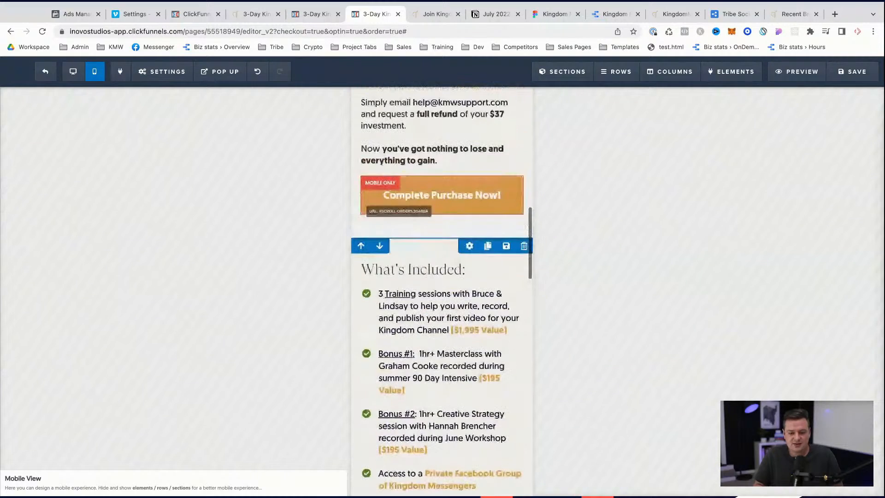
- Try to hide the What's Included bullet list from the mobile page
{"action": "left_click", "coordinate": [431, 284]}
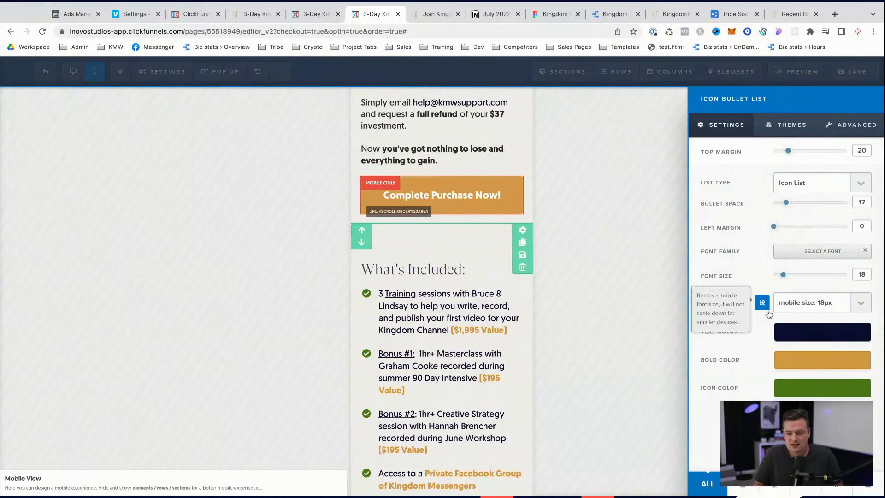
{"action": "left_click", "coordinate": [802, 490]}
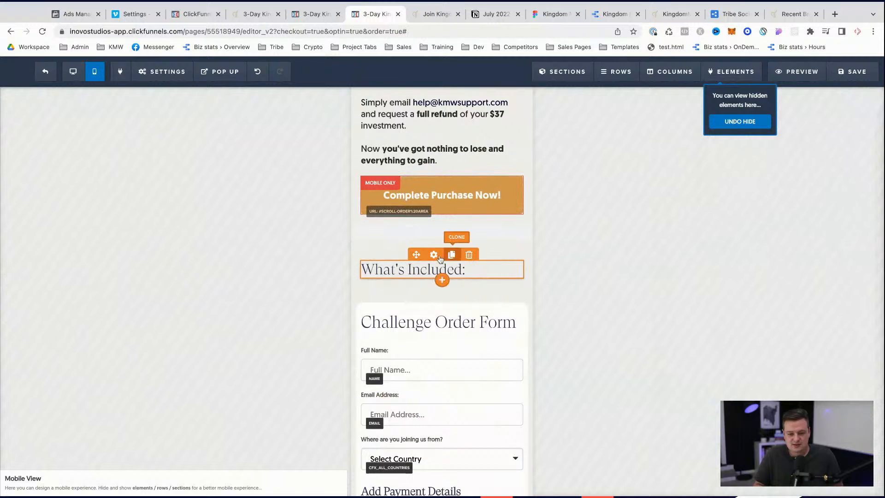
{"action": "left_click", "coordinate": [434, 260]}
{"action": "left_click", "coordinate": [596, 325]}
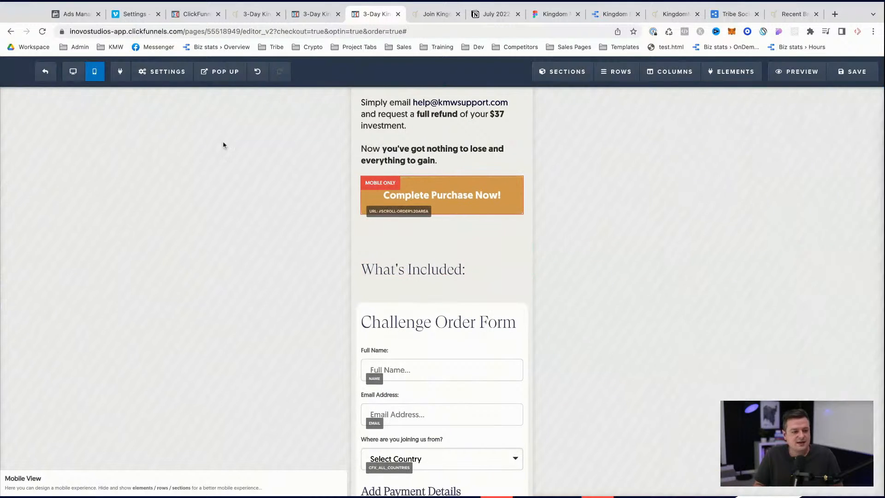
- Unhide the order area's icon bullet list in the desktop view and make it desktop only
{"action": "left_click", "coordinate": [73, 75]}
{"action": "mouse_move", "coordinate": [746, 71]}
{"action": "left_click", "coordinate": [724, 112]}
{"action": "scroll", "coordinate": [776, 318], "scroll_direction": "down", "scroll_amount": 5}
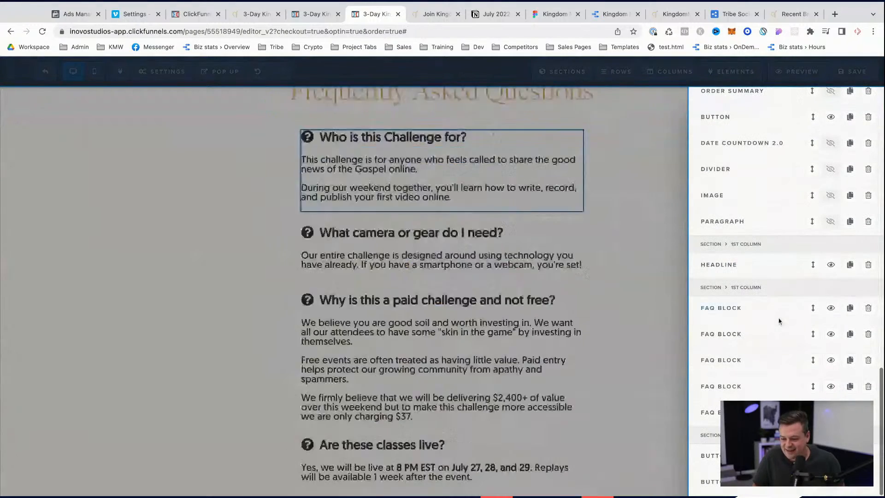
{"action": "scroll", "coordinate": [774, 352], "scroll_direction": "up", "scroll_amount": 6}
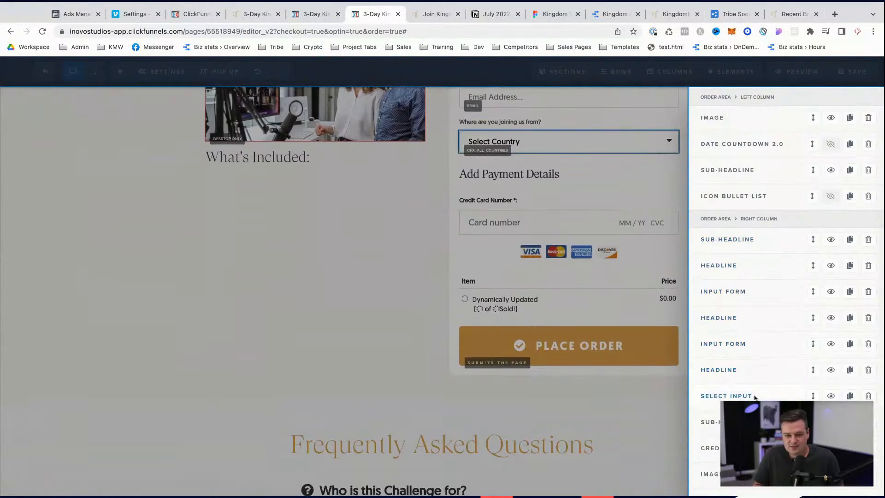
{"action": "left_click", "coordinate": [830, 196]}
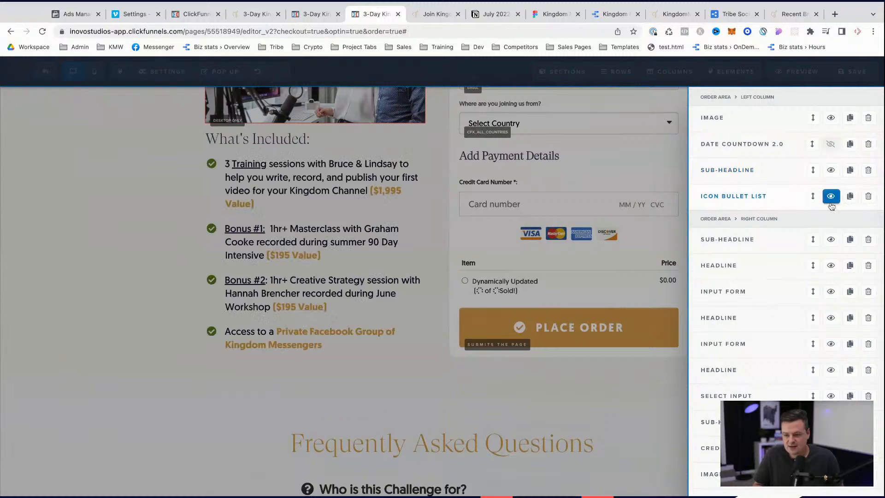
{"action": "left_click", "coordinate": [756, 198]}
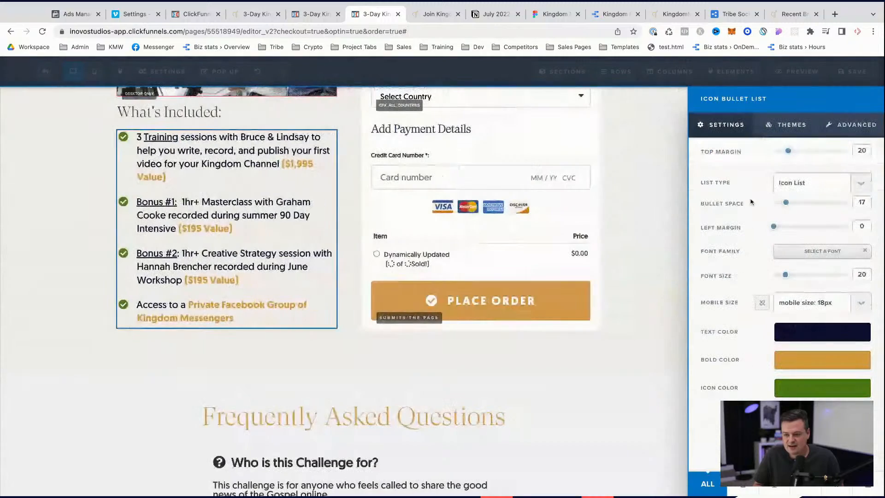
{"action": "left_click", "coordinate": [776, 486]}
{"action": "left_click", "coordinate": [19, 163]}
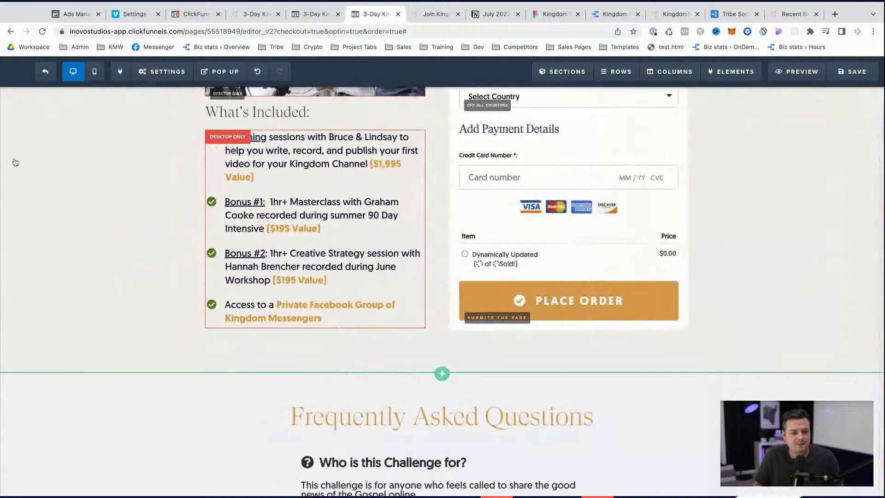
- Make the What's Included heading in the order area desktop only
{"action": "scroll", "coordinate": [184, 254], "scroll_direction": "up", "scroll_amount": 5}
{"action": "left_click", "coordinate": [364, 349]}
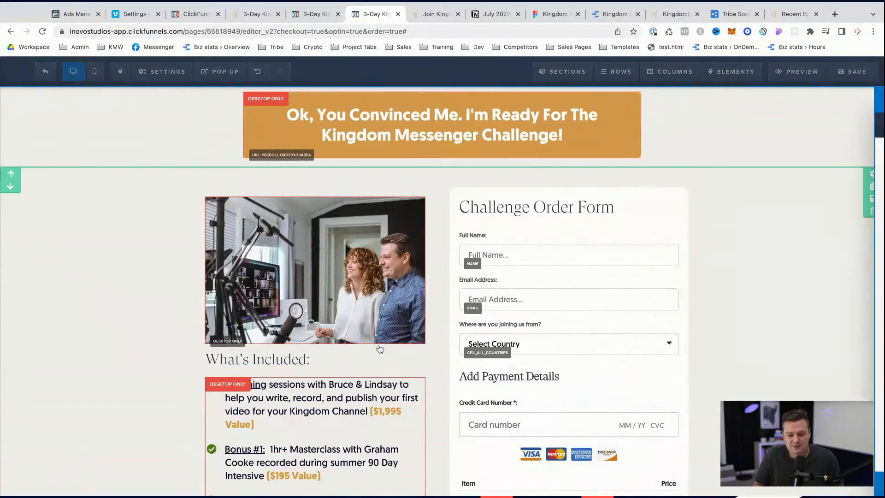
{"action": "left_click", "coordinate": [614, 384]}
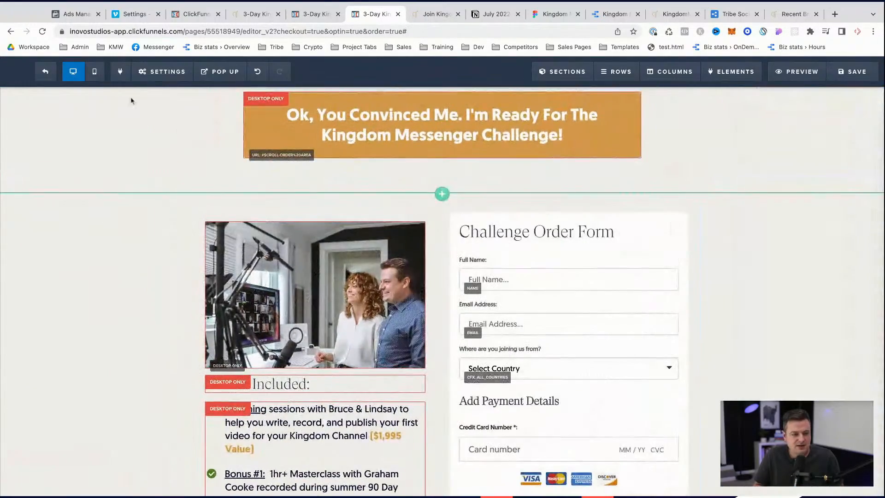
- Return to the mobile view and check the flow from the guarantee and purchase button through the order form to the FAQ
{"action": "left_click", "coordinate": [95, 71]}
{"action": "scroll", "coordinate": [453, 290], "scroll_direction": "down", "scroll_amount": 5}
{"action": "scroll", "coordinate": [453, 290], "scroll_direction": "down", "scroll_amount": 10}
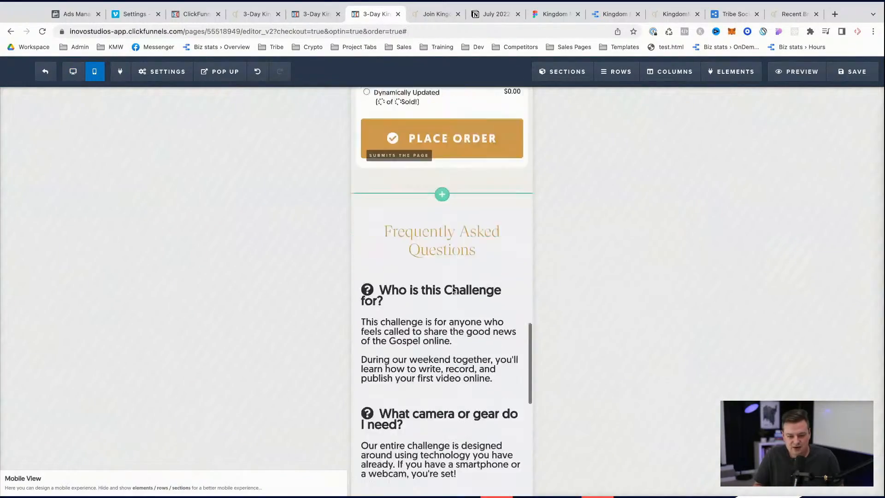
{"action": "scroll", "coordinate": [453, 289], "scroll_direction": "up", "scroll_amount": 12}
{"action": "scroll", "coordinate": [441, 201], "scroll_direction": "up", "scroll_amount": 10}
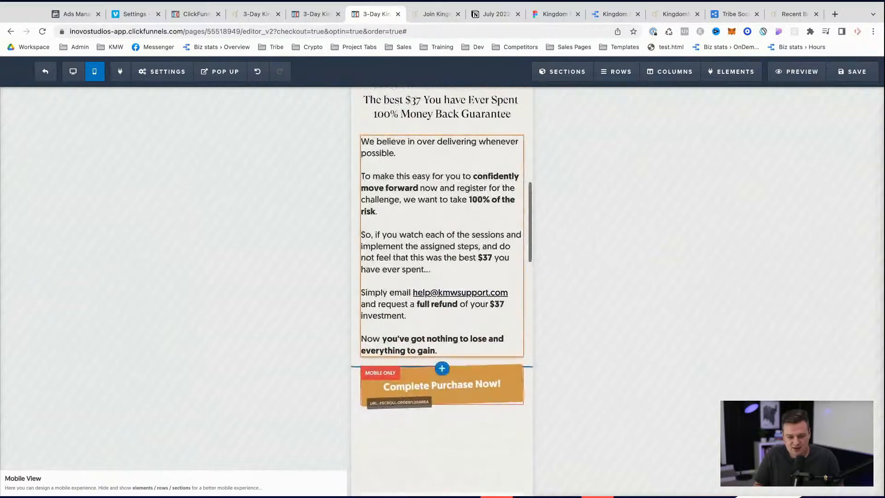
- Check the mobile guarantee text, purchase button and order form, and return the editor to the desktop view
{"action": "scroll", "coordinate": [441, 201], "scroll_direction": "down", "scroll_amount": 10}
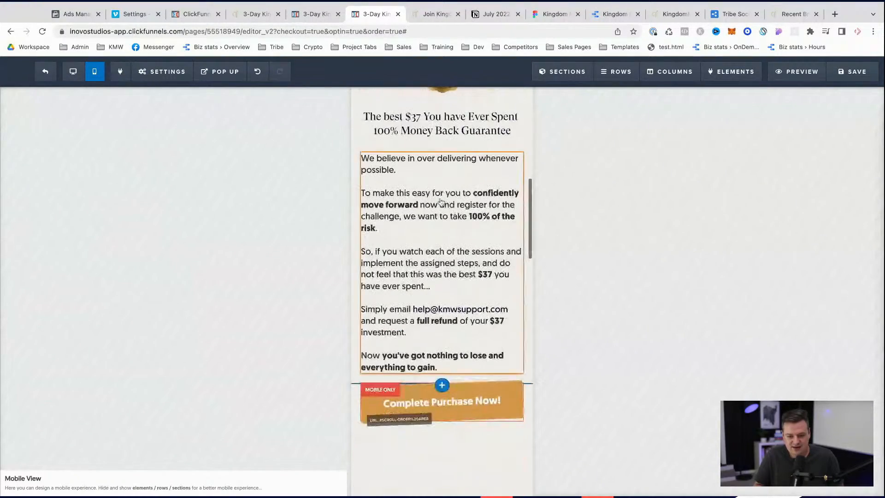
{"action": "scroll", "coordinate": [441, 290], "scroll_direction": "up", "scroll_amount": 4}
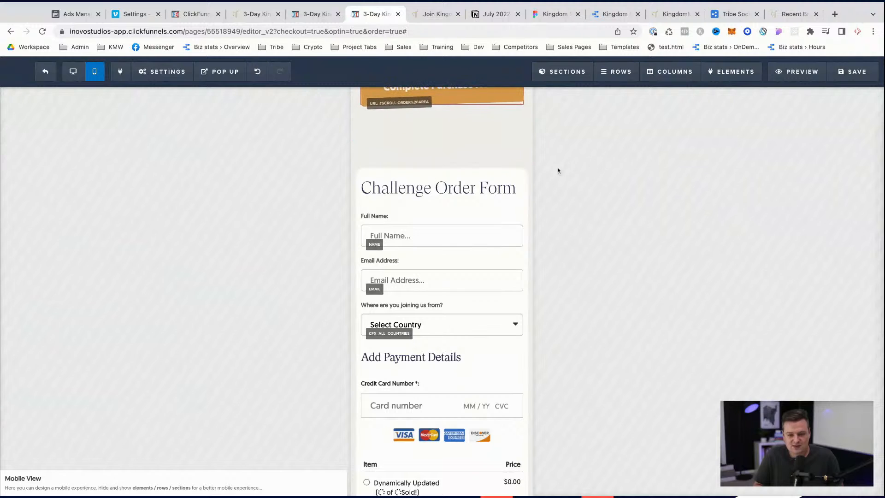
{"action": "left_click", "coordinate": [74, 72]}
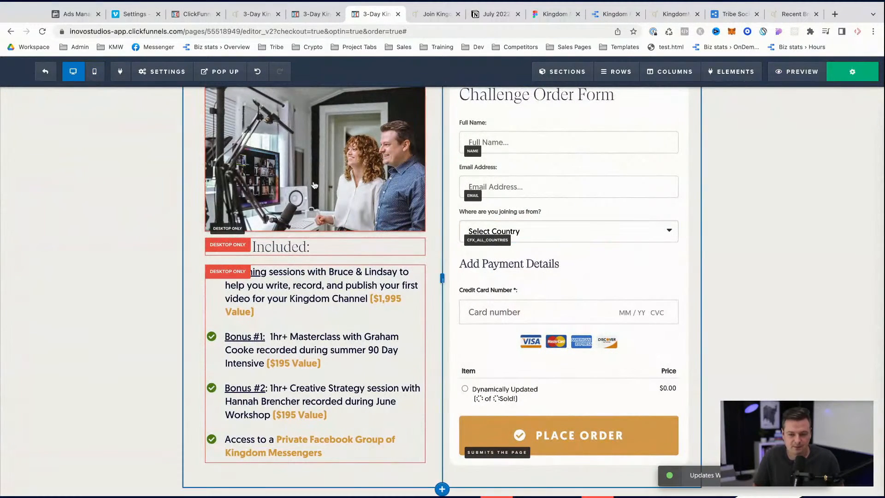
- Inspect the header tracking code of the order page and close it without changes
{"action": "mouse_move", "coordinate": [156, 71]}
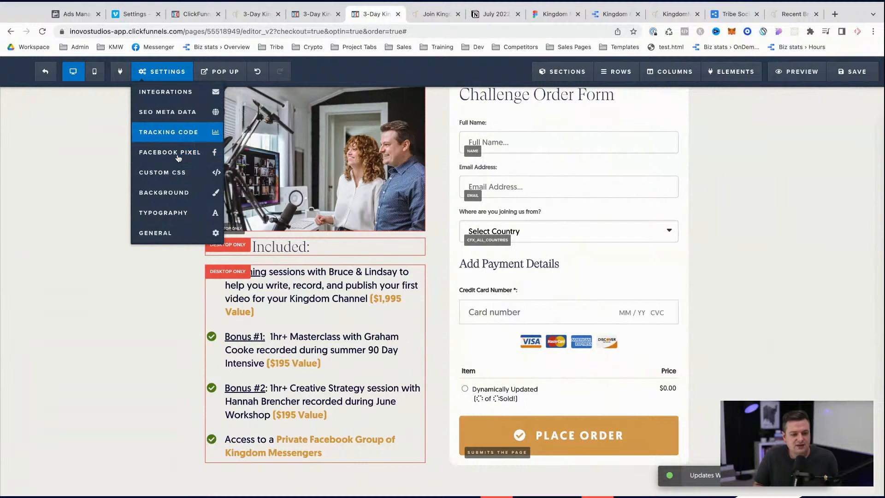
{"action": "left_click", "coordinate": [176, 139]}
{"action": "key", "text": "super+a"}
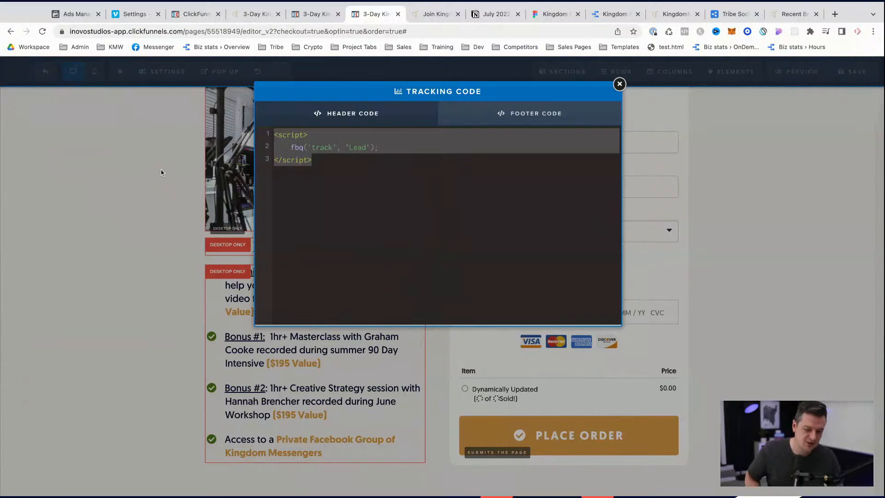
{"action": "key", "text": "Escape"}
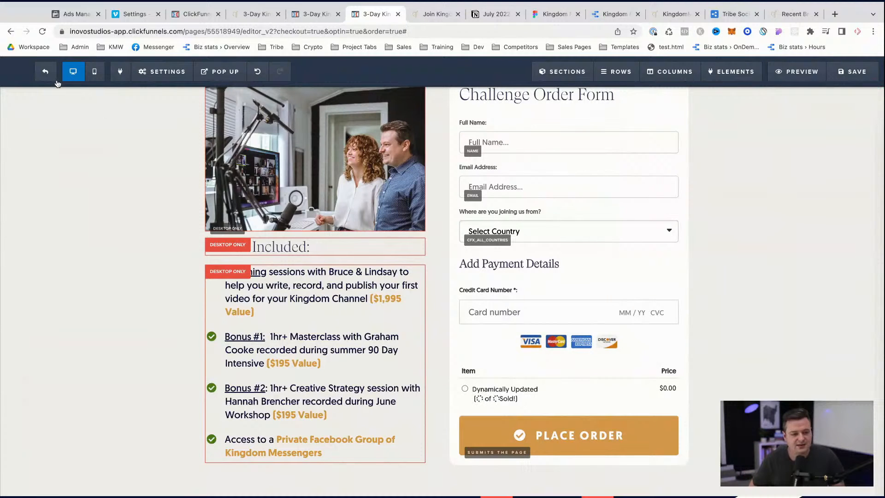
- Save the order page, leave its editor, and open the July22- 95 upsell page for editing in its own browser tab
{"action": "left_click", "coordinate": [868, 73]}
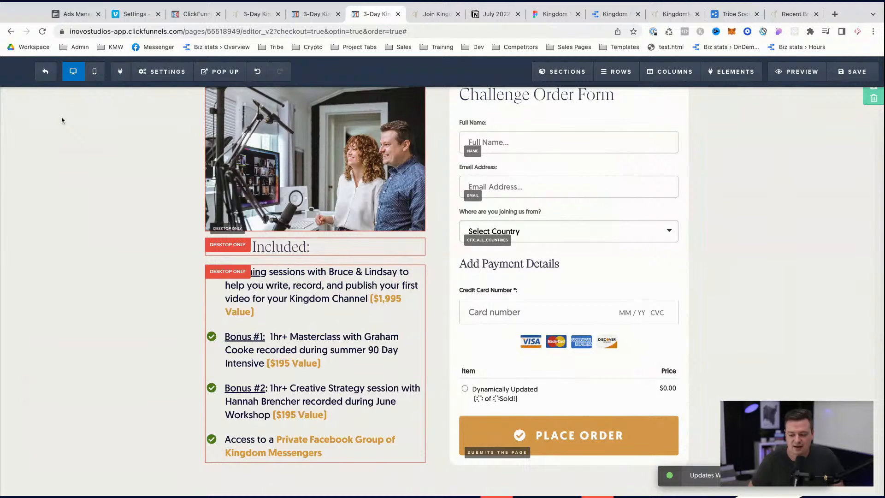
{"action": "left_click", "coordinate": [43, 77]}
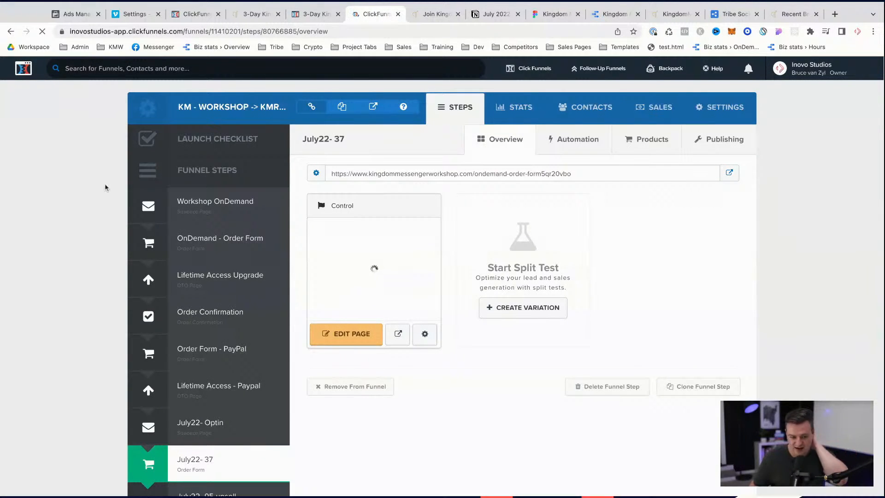
{"action": "scroll", "coordinate": [181, 358], "scroll_direction": "down", "scroll_amount": 1}
{"action": "scroll", "coordinate": [180, 357], "scroll_direction": "down", "scroll_amount": 2}
{"action": "left_click", "coordinate": [200, 363]}
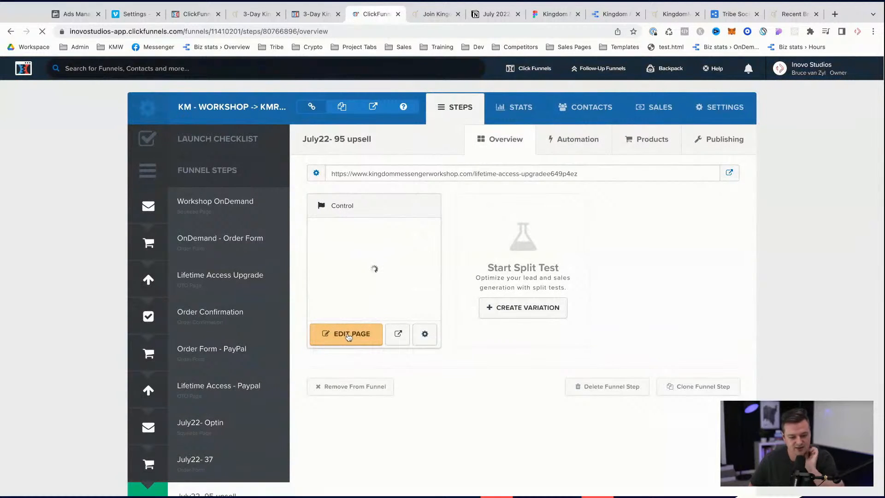
{"action": "left_click", "coordinate": [348, 336]}
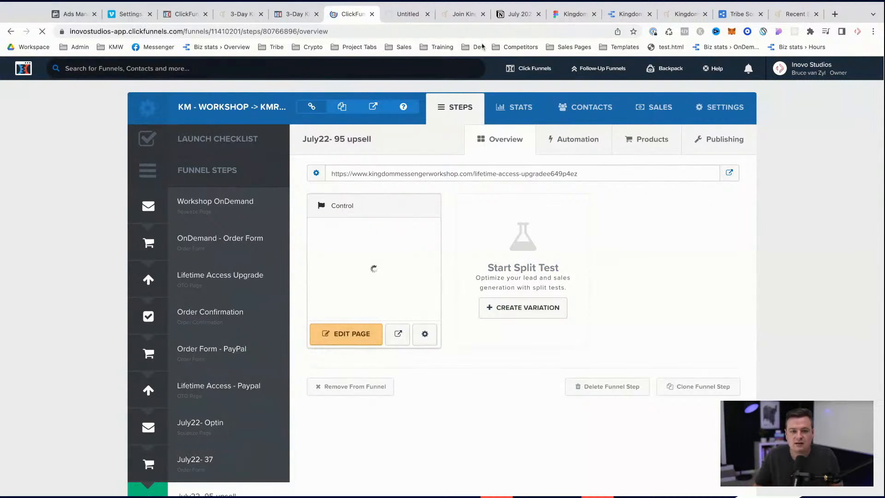
{"action": "left_click", "coordinate": [186, 15]}
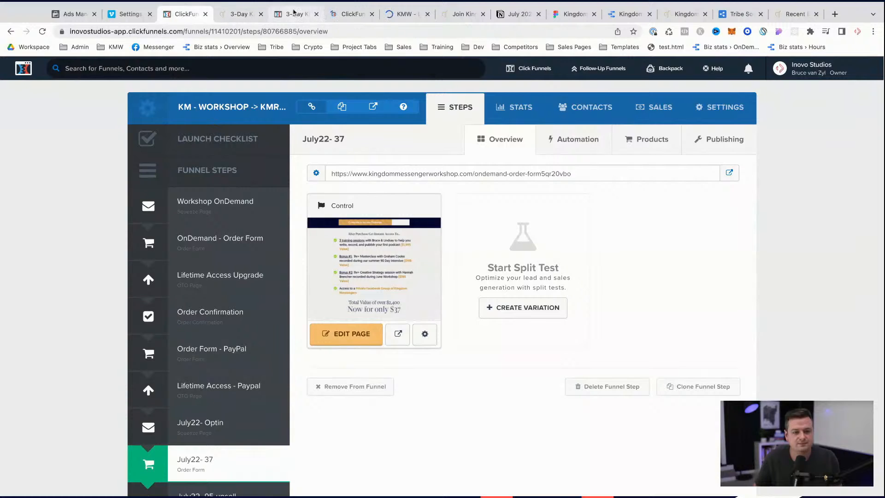
{"action": "left_click", "coordinate": [297, 15]}
{"action": "left_click", "coordinate": [334, 17]}
{"action": "left_click", "coordinate": [371, 14]}
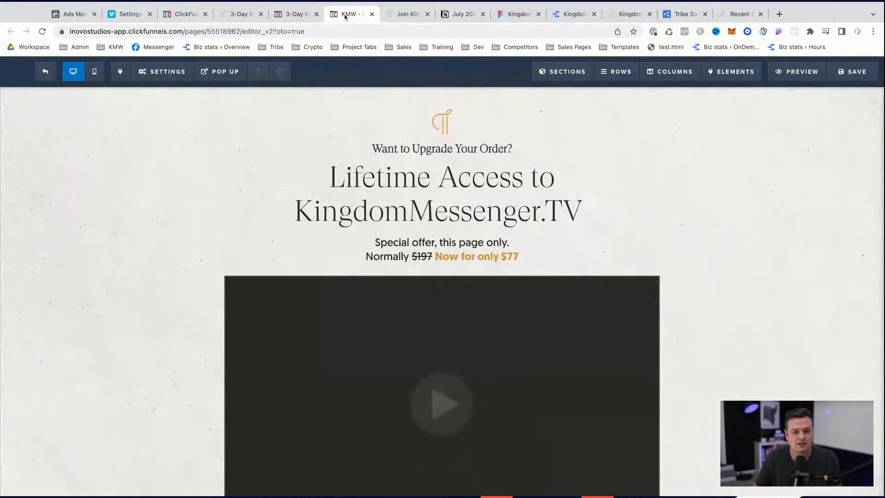
- Replace the upsell page's headline with "Add a 1:1 Coaching Call with" followed by the two hosts' first names joined by "or"
{"action": "double_click", "coordinate": [454, 189]}
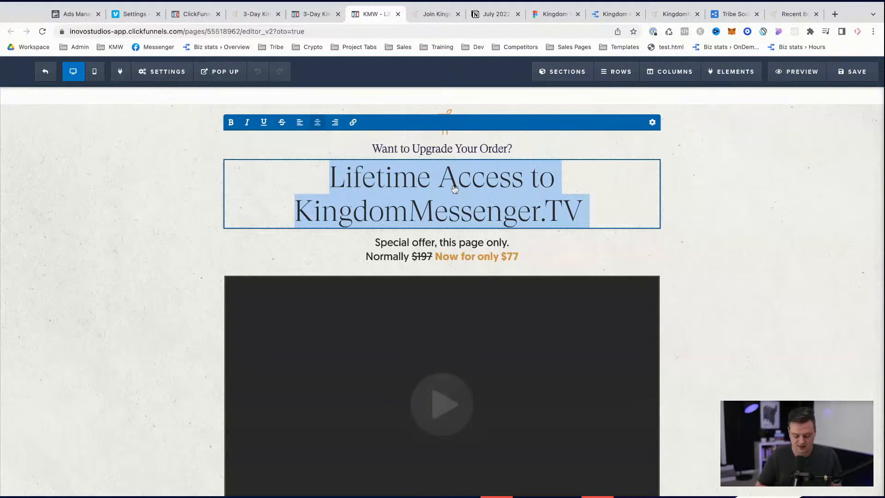
{"action": "type", "text": "1:1"}
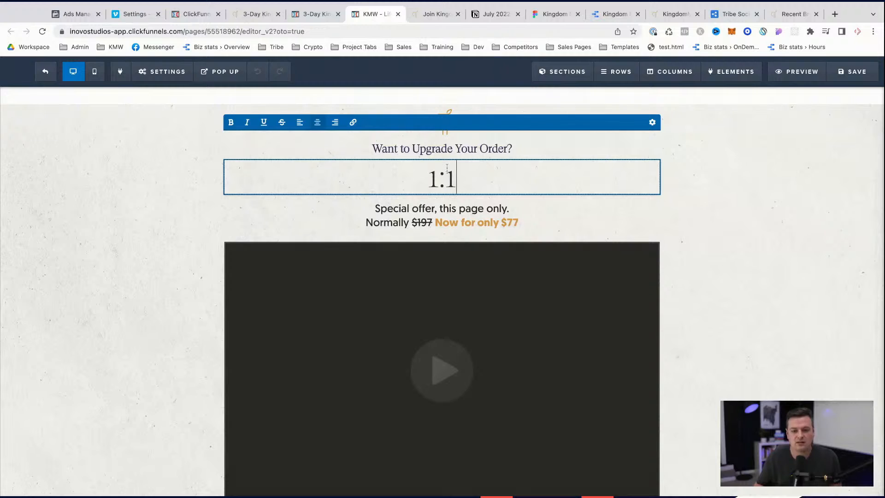
{"action": "left_click", "coordinate": [418, 183]}
{"action": "type", "text": "Add a"}
{"action": "key", "text": "End"}
{"action": "type", "text": "Coaching Call with Br"}
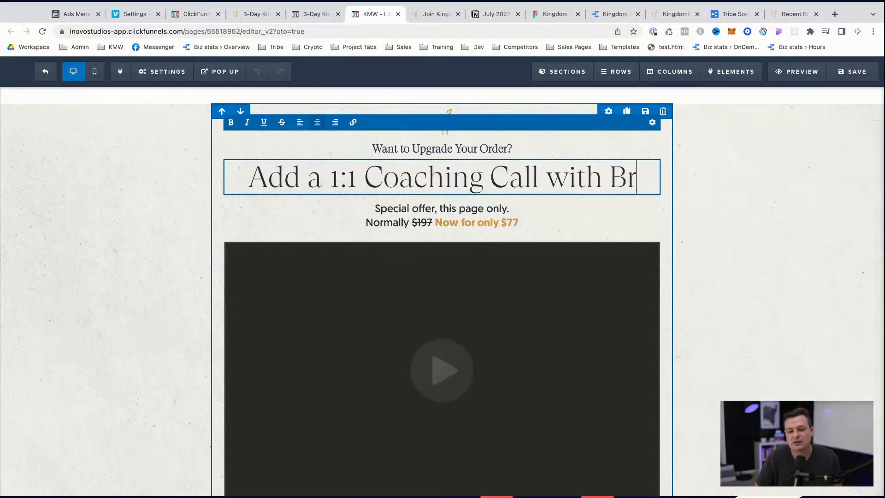
{"action": "type", "text": "uce or Lindsay"}
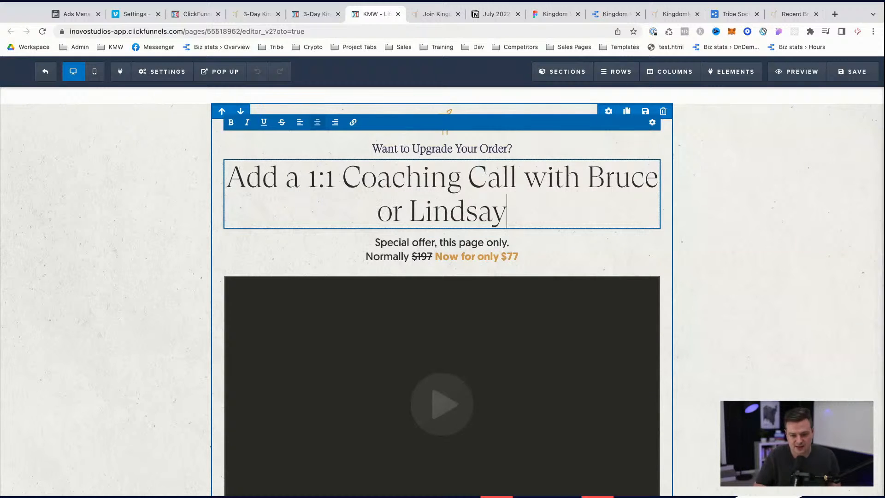
{"action": "left_click", "coordinate": [719, 206]}
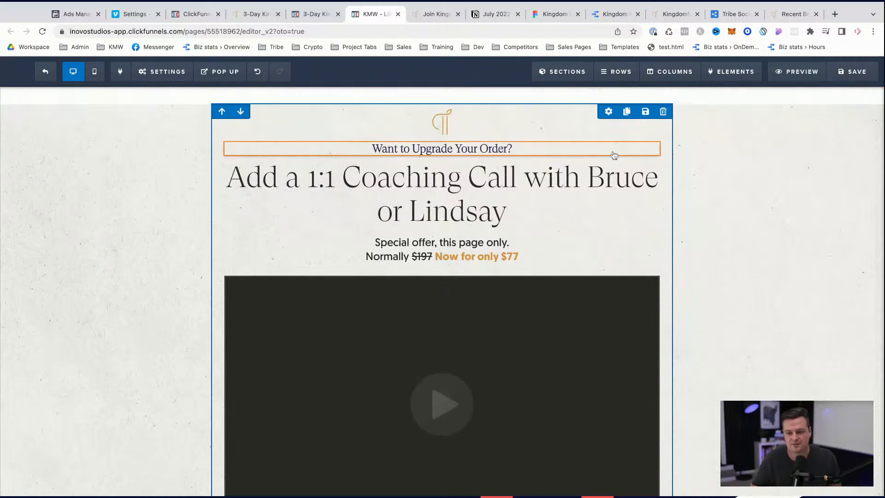
- Set the upsell button text below the video to "Yes, add 1:1 Coaching Call for $95" and save the page
{"action": "scroll", "coordinate": [543, 362], "scroll_direction": "down", "scroll_amount": 2}
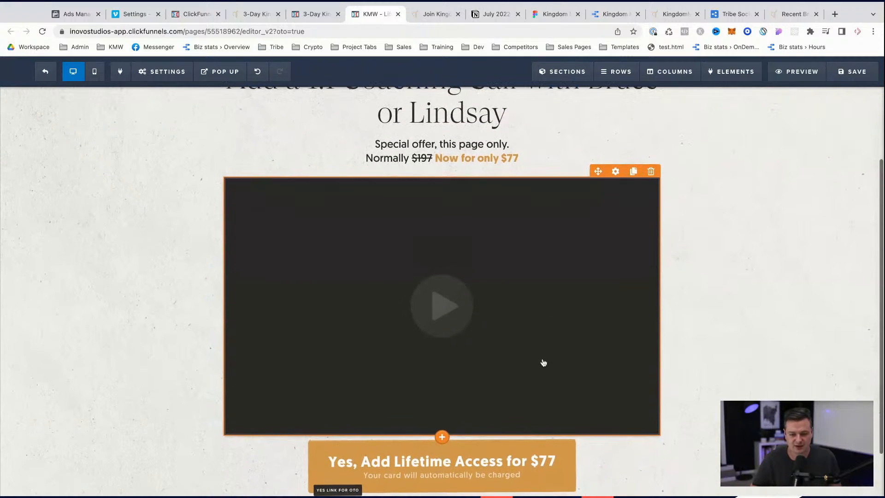
{"action": "scroll", "coordinate": [543, 362], "scroll_direction": "up", "scroll_amount": 1}
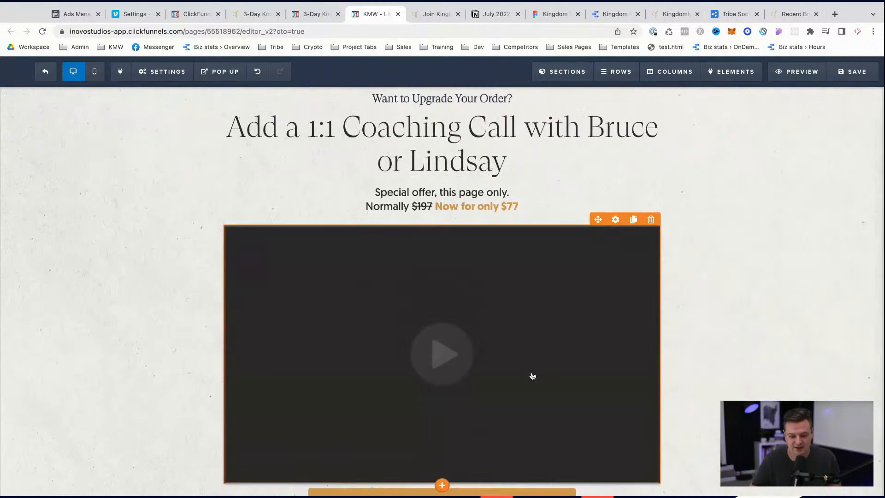
{"action": "scroll", "coordinate": [531, 372], "scroll_direction": "down", "scroll_amount": 3}
{"action": "left_click", "coordinate": [616, 377]}
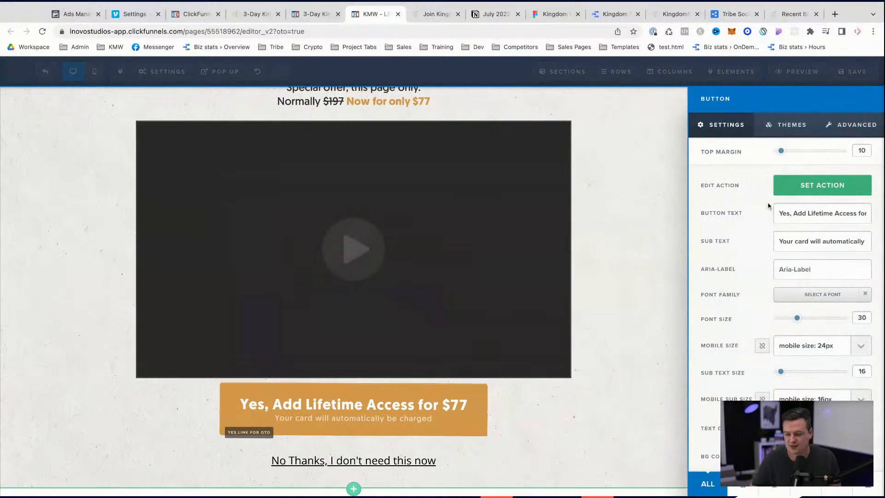
{"action": "triple_click", "coordinate": [794, 213]}
{"action": "type", "text": "Yes, add 1:1"}
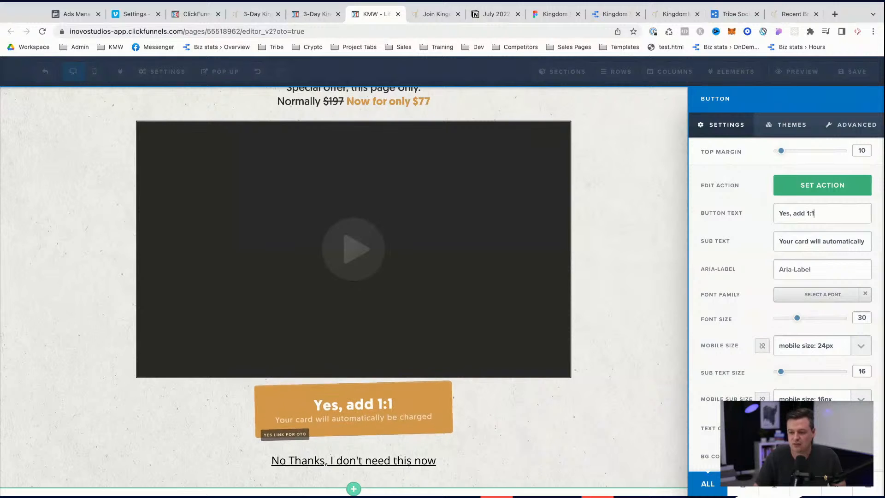
{"action": "type", "text": "Coaching Cal"}
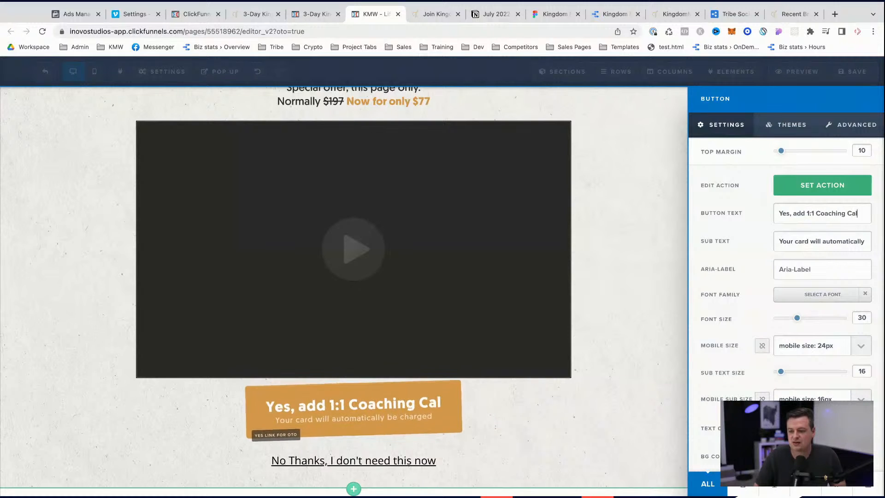
{"action": "type", "text": "l for $95"}
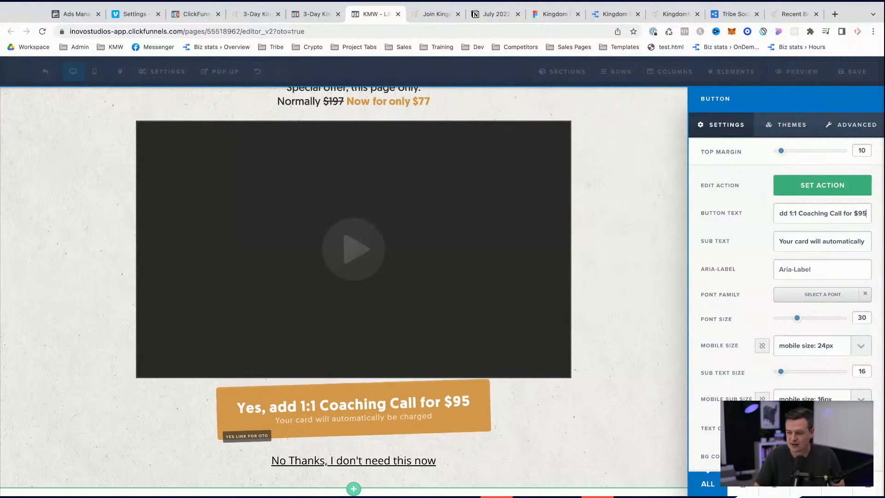
{"action": "triple_click", "coordinate": [827, 241]}
{"action": "left_click", "coordinate": [817, 241]}
{"action": "left_click_drag", "start_coordinate": [800, 242], "coordinate": [882, 244]}
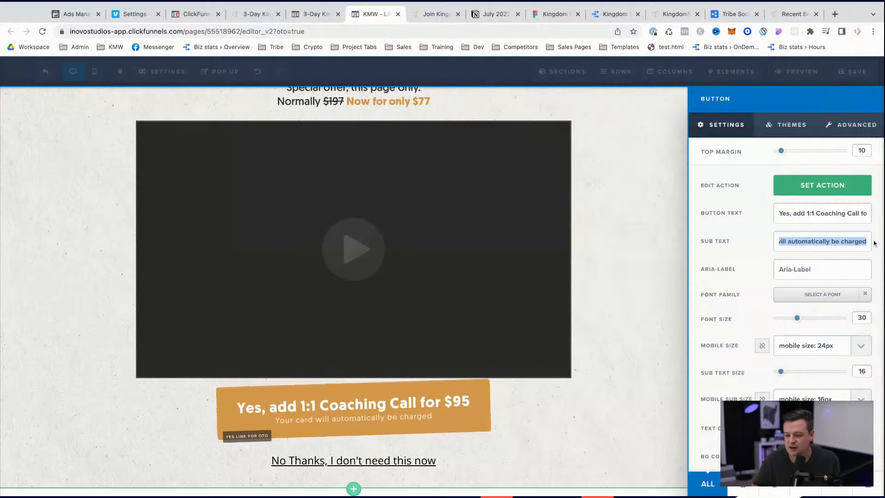
{"action": "left_click", "coordinate": [567, 437]}
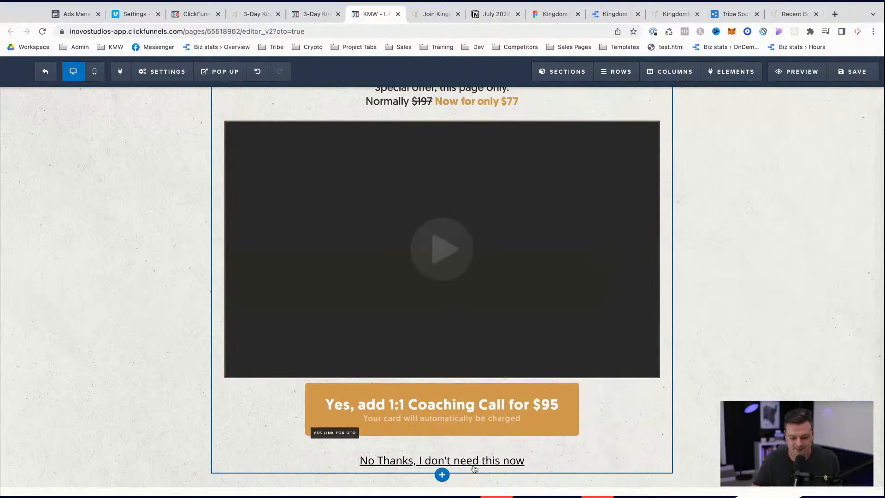
{"action": "left_click", "coordinate": [836, 71]}
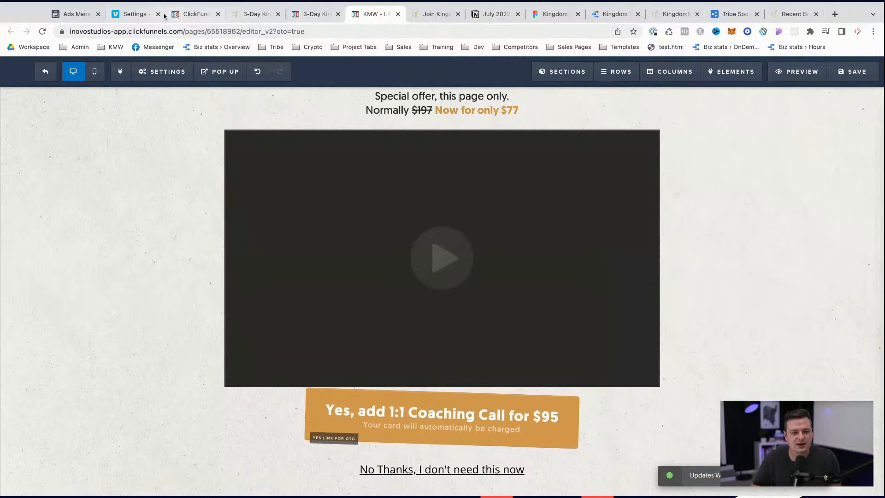
- Return to the funnel's step list and open the overview of the July22- 95 upsell step
{"action": "left_click", "coordinate": [190, 14]}
{"action": "scroll", "coordinate": [217, 286], "scroll_direction": "down", "scroll_amount": 5}
{"action": "left_click", "coordinate": [221, 293]}
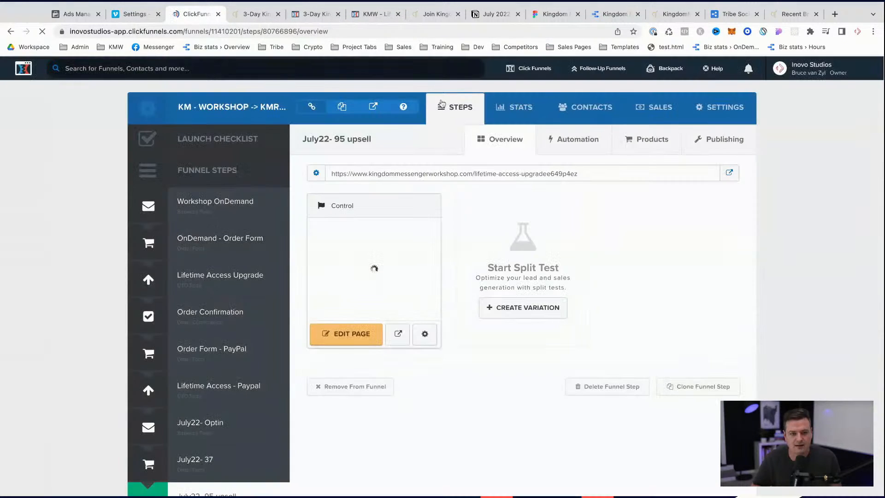
- View the ClickFunnels free trial page through inovo.io/clickfunnels in a new browser tab and close that tab
{"action": "key", "text": "ctrl+t"}
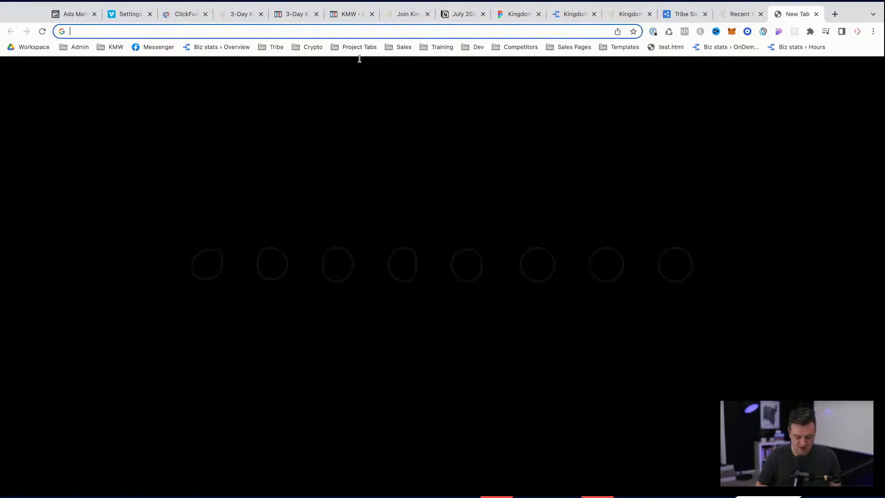
{"action": "type", "text": "inovo.io/cl"}
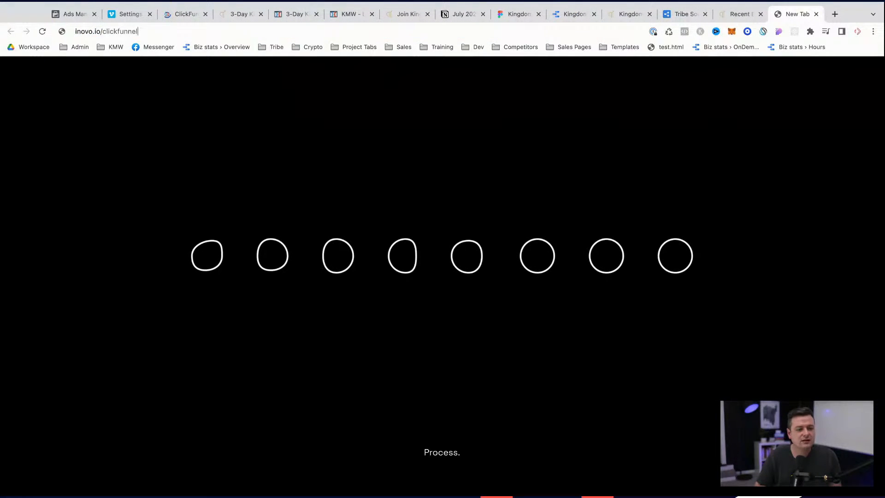
{"action": "type", "text": "ickfunnel"}
{"action": "key", "text": "super+a"}
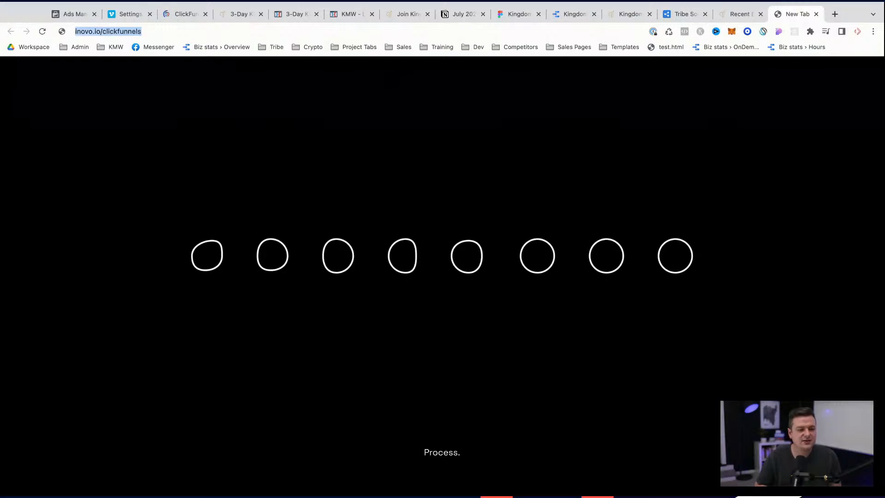
{"action": "key", "text": "Return"}
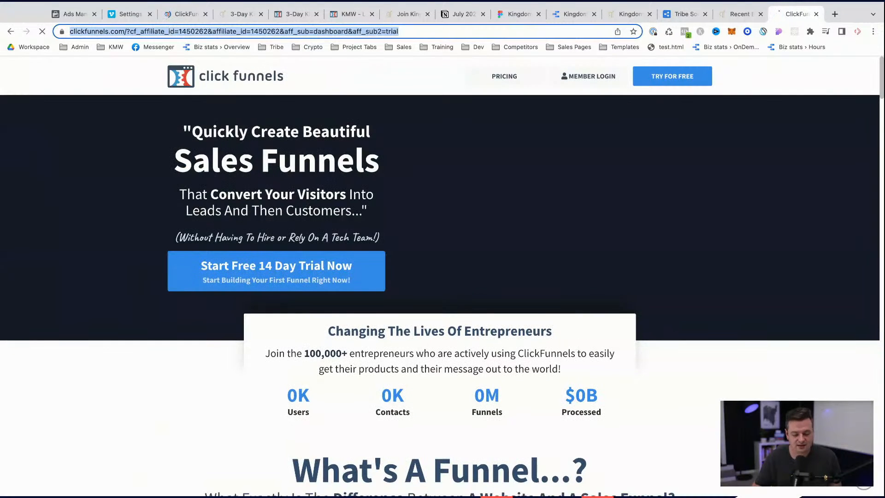
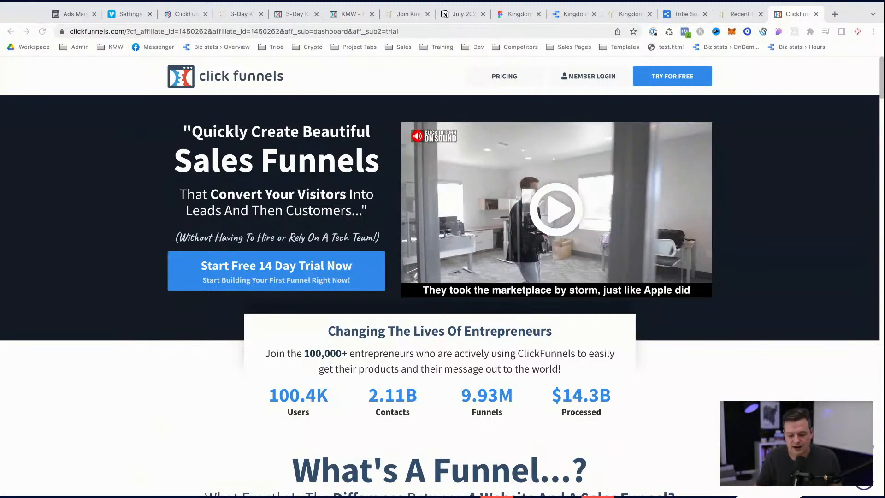
{"action": "left_click", "coordinate": [396, 31]}
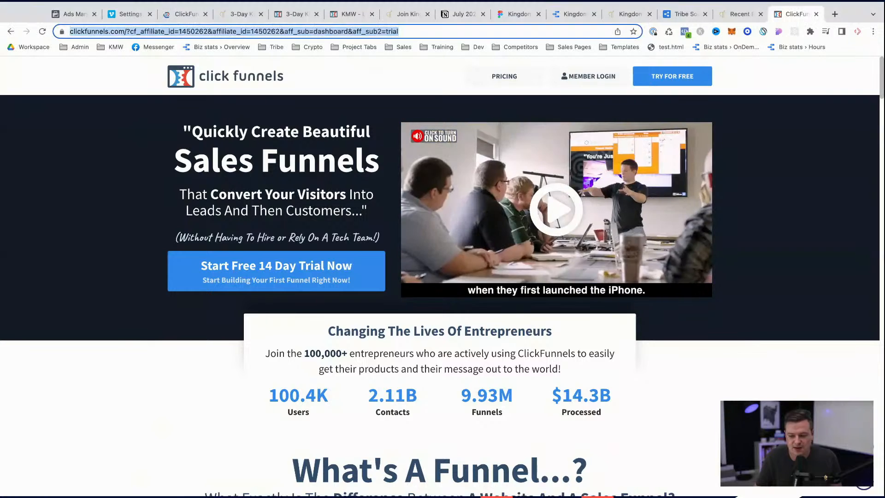
{"action": "left_click", "coordinate": [816, 14]}
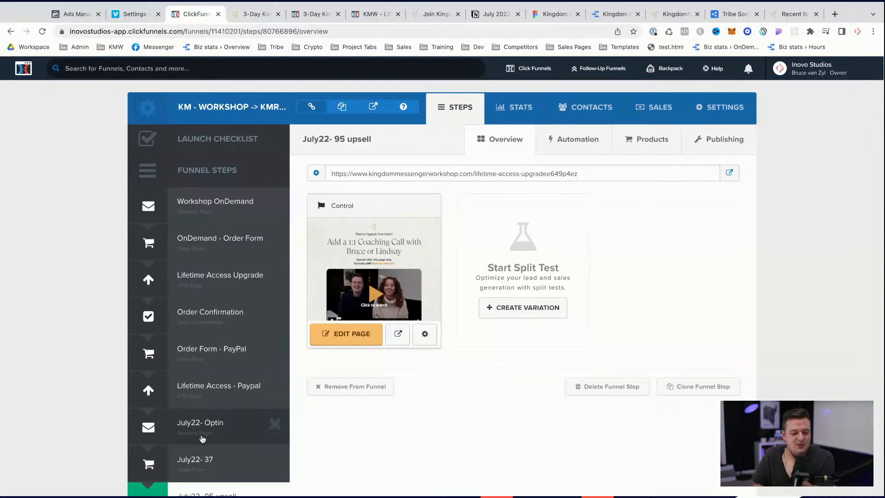
- Add a product to the July22- 95 upsell step with the Stripe integration and one-time billing, and save these payment options
{"action": "scroll", "coordinate": [202, 435], "scroll_direction": "down", "scroll_amount": 3}
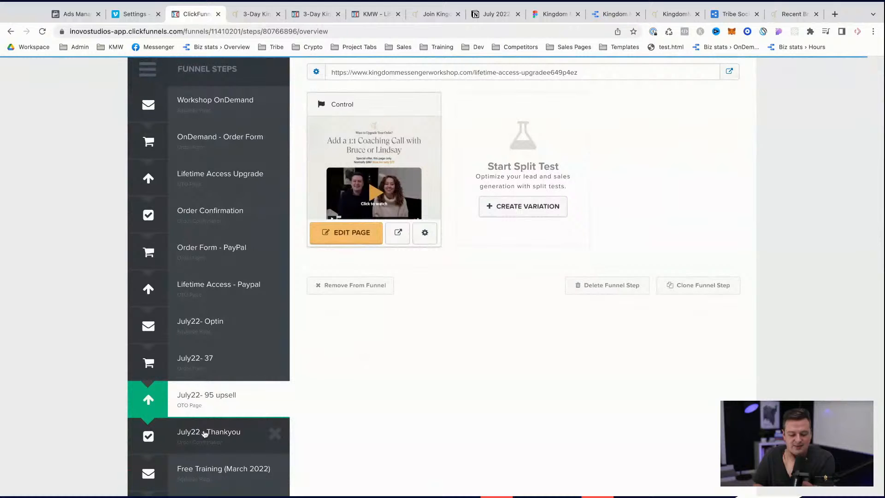
{"action": "scroll", "coordinate": [395, 296], "scroll_direction": "up", "scroll_amount": 3}
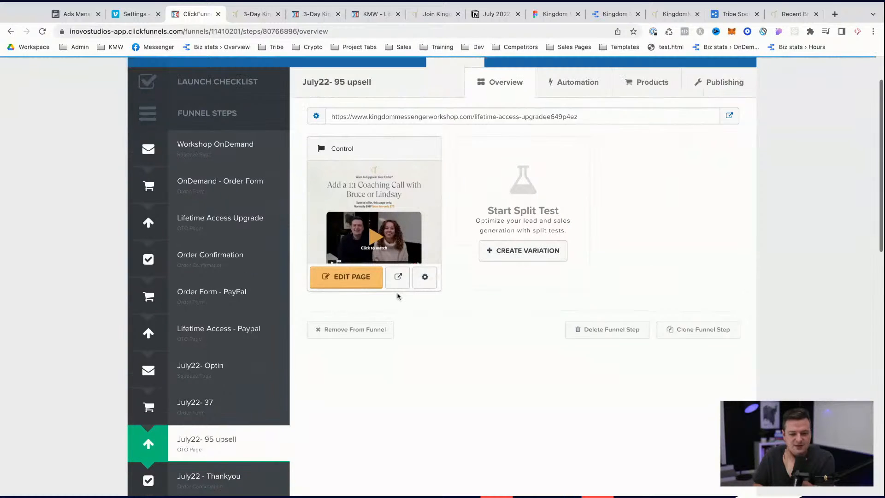
{"action": "left_click", "coordinate": [657, 144]}
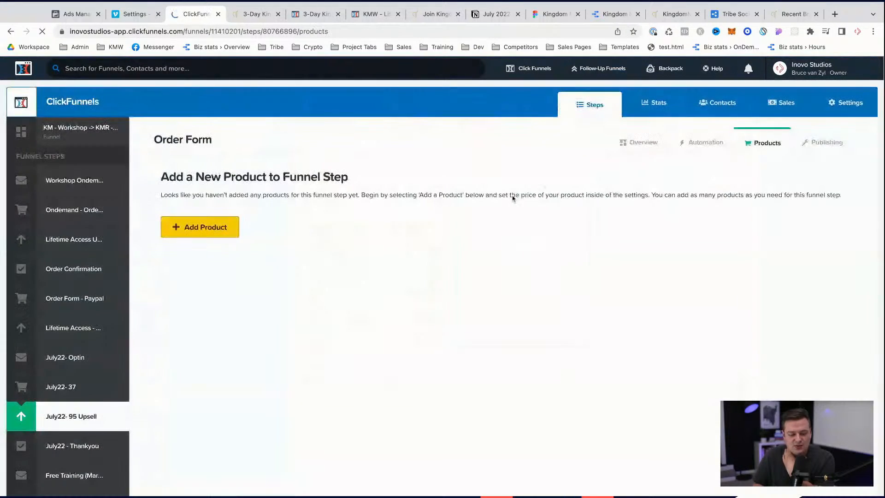
{"action": "left_click", "coordinate": [209, 237]}
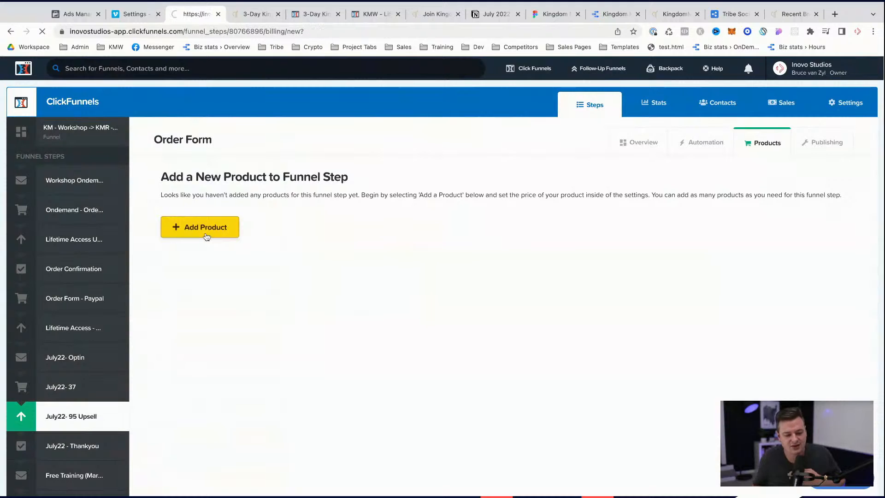
{"action": "left_click", "coordinate": [258, 234]}
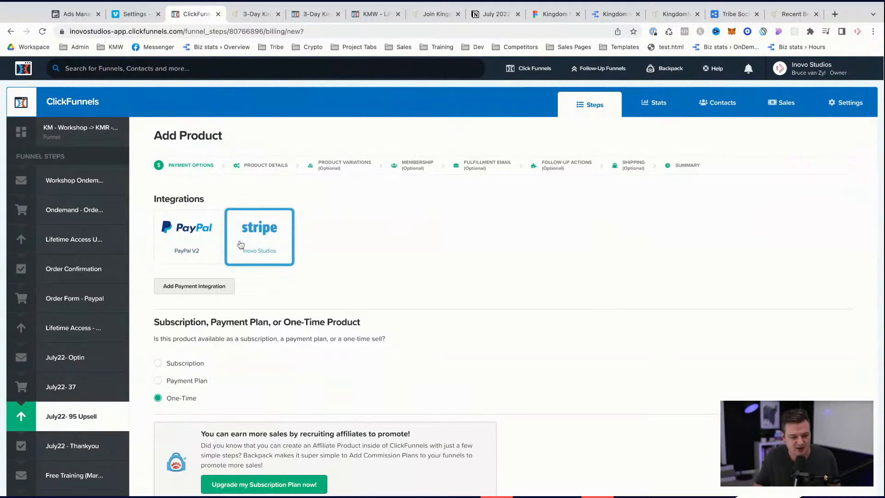
{"action": "scroll", "coordinate": [180, 399], "scroll_direction": "down", "scroll_amount": 9}
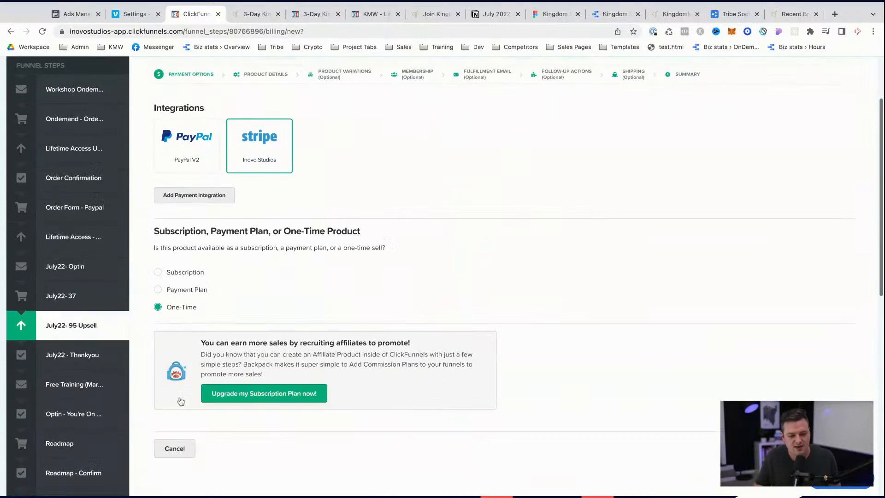
{"action": "left_click", "coordinate": [819, 115]}
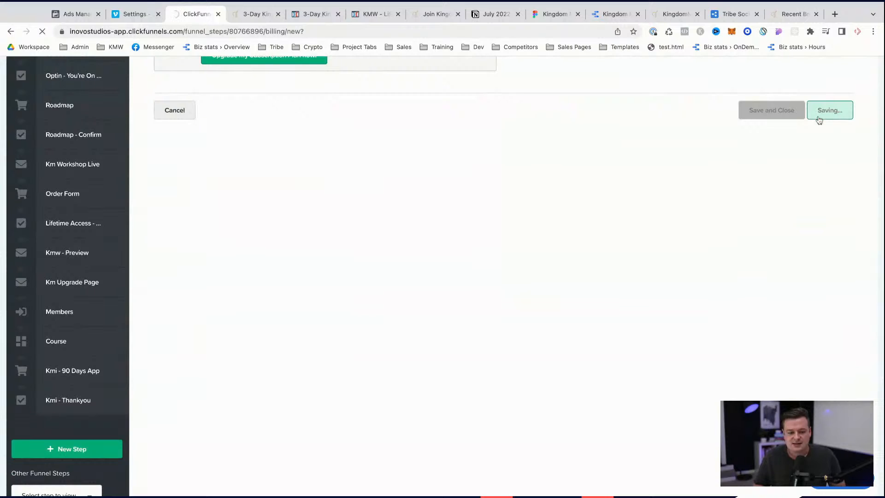
- Name the product "Kingdom Messenger 1:1 Coaching Call" and set its price to 95 USD
{"action": "triple_click", "coordinate": [294, 222]}
{"action": "type", "text": "1:1 Coaching Call"}
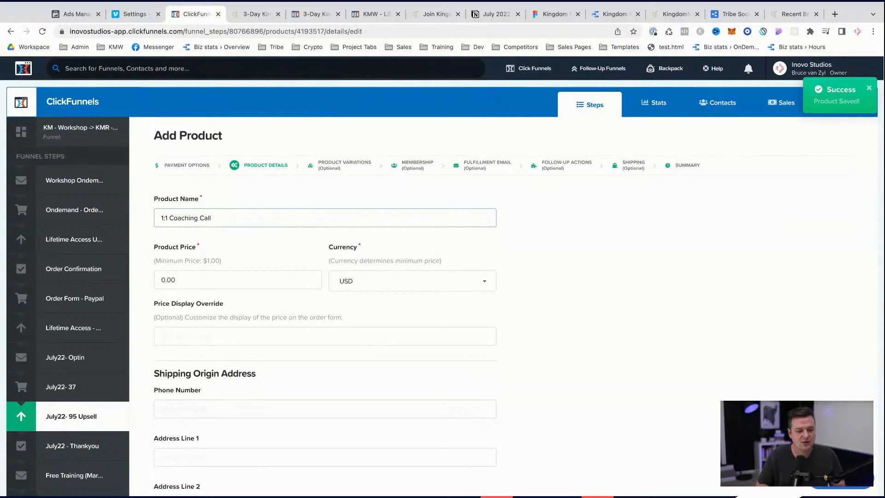
{"action": "type", "text": "Kingdom Messenger"}
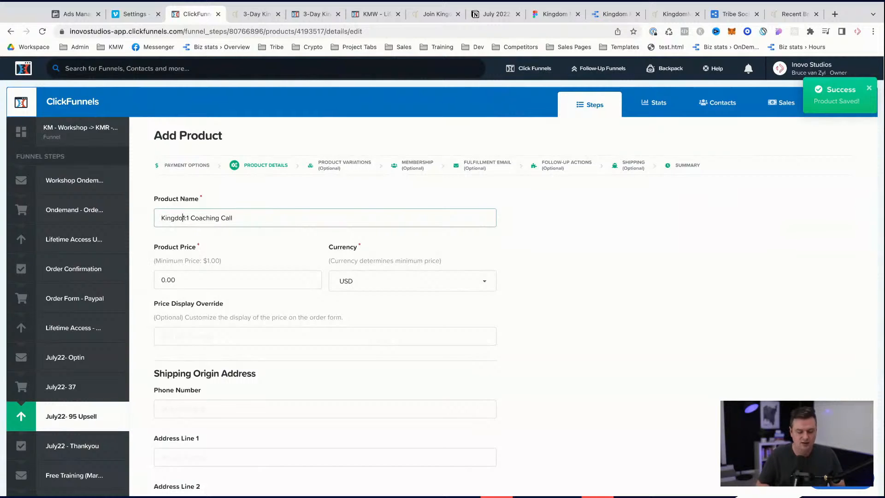
{"action": "left_click", "coordinate": [263, 283]}
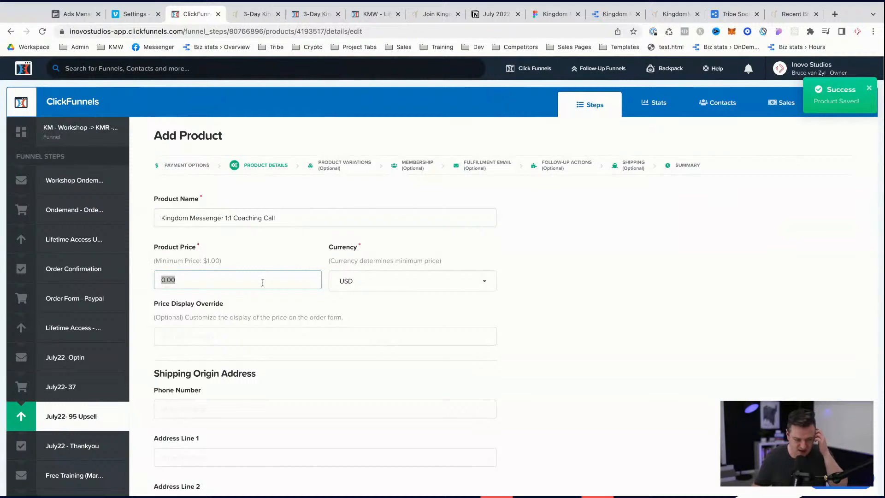
{"action": "type", "text": "95"}
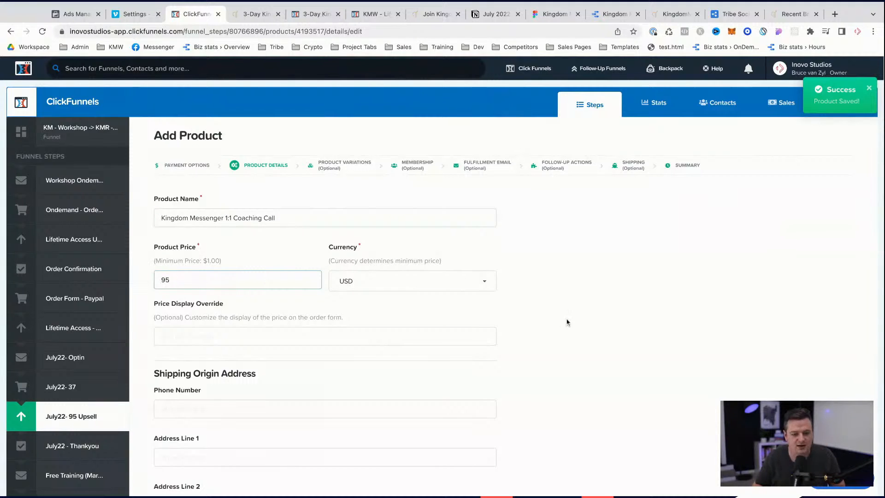
{"action": "left_click", "coordinate": [561, 322]}
{"action": "scroll", "coordinate": [571, 323], "scroll_direction": "down", "scroll_amount": 1}
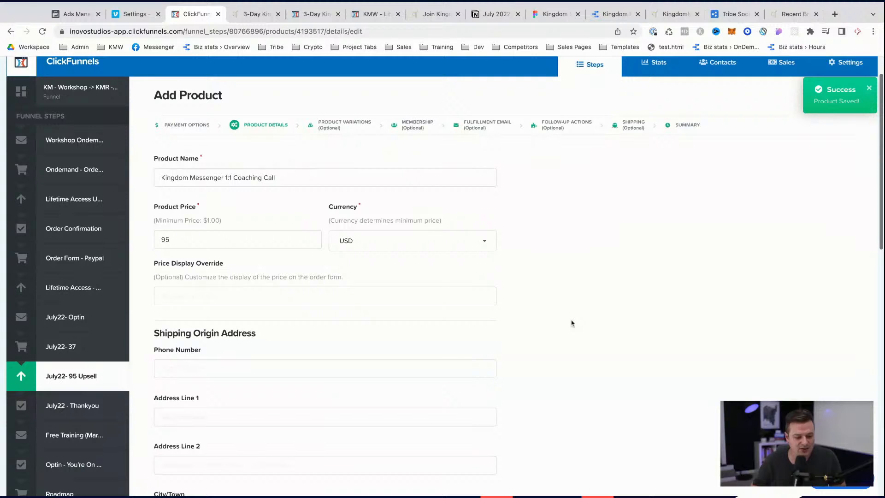
- Set the product's maximum inventory to 20 and enable the inventory limit
{"action": "scroll", "coordinate": [372, 464], "scroll_direction": "down", "scroll_amount": 15}
{"action": "left_click", "coordinate": [190, 359]}
{"action": "type", "text": "20"}
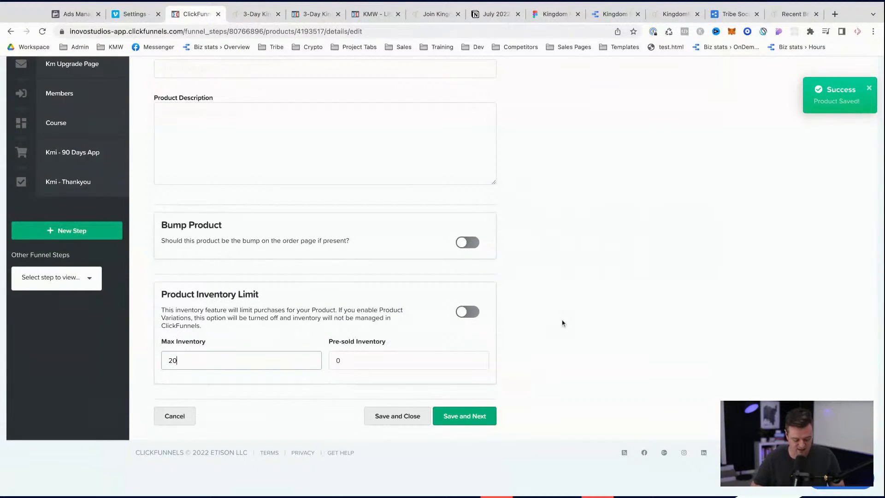
{"action": "left_click", "coordinate": [704, 322]}
{"action": "left_click", "coordinate": [466, 313]}
- Rename the product to "Kingdom Messenger 1:1 Breakthrough Call" and save the product details
{"action": "scroll", "coordinate": [592, 333], "scroll_direction": "up", "scroll_amount": 6}
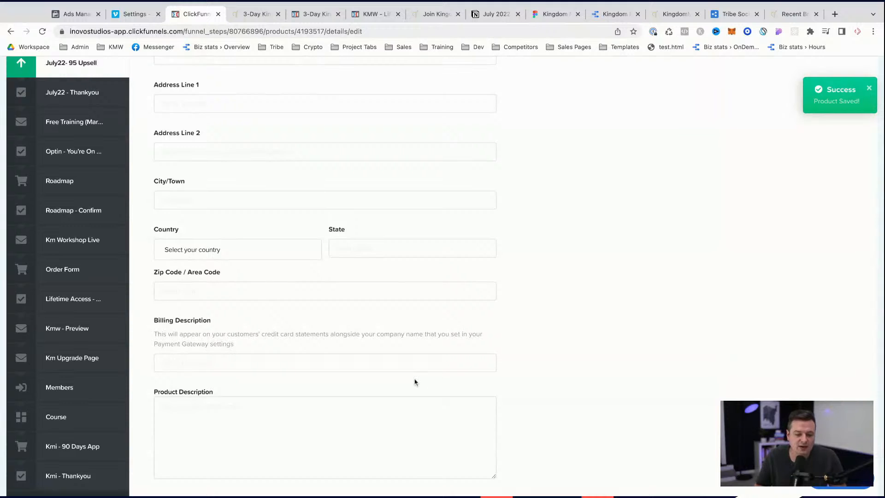
{"action": "scroll", "coordinate": [415, 382], "scroll_direction": "up", "scroll_amount": 8}
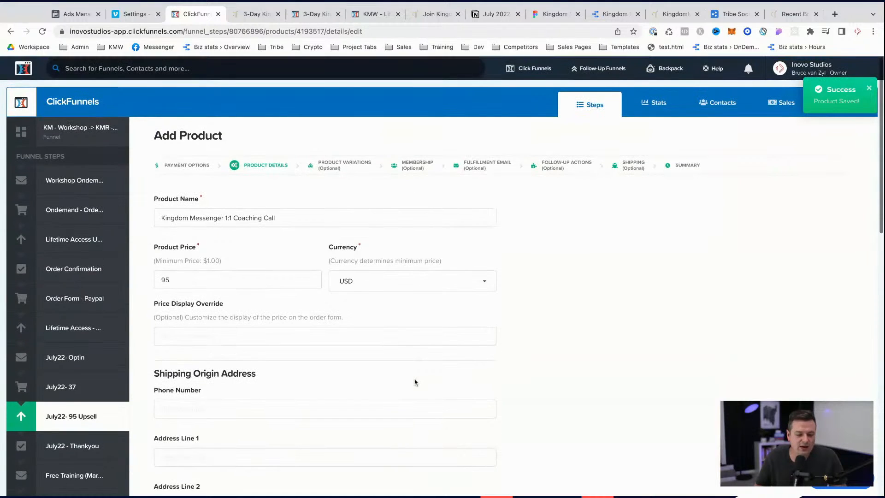
{"action": "scroll", "coordinate": [284, 253], "scroll_direction": "down", "scroll_amount": 9}
{"action": "scroll", "coordinate": [284, 253], "scroll_direction": "down", "scroll_amount": 1}
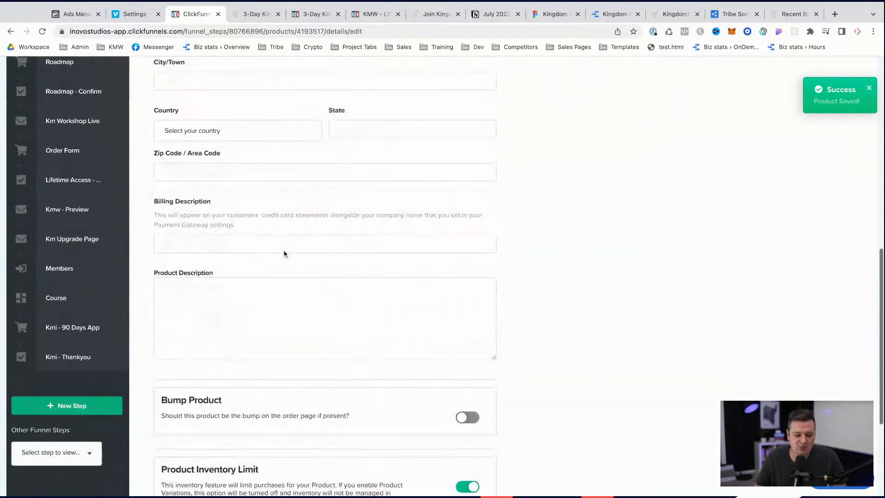
{"action": "scroll", "coordinate": [487, 194], "scroll_direction": "up", "scroll_amount": 8}
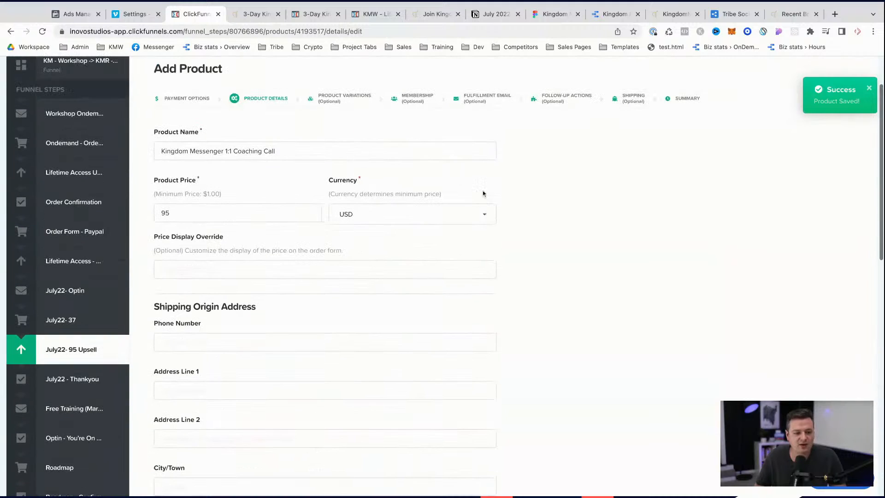
{"action": "double_click", "coordinate": [238, 153]}
{"action": "type", "text": "Breakt"}
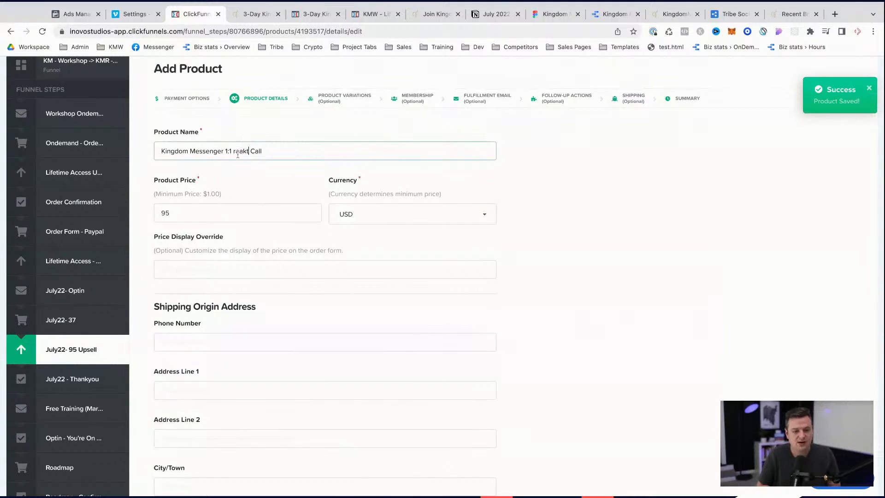
{"action": "type", "text": "hrough"}
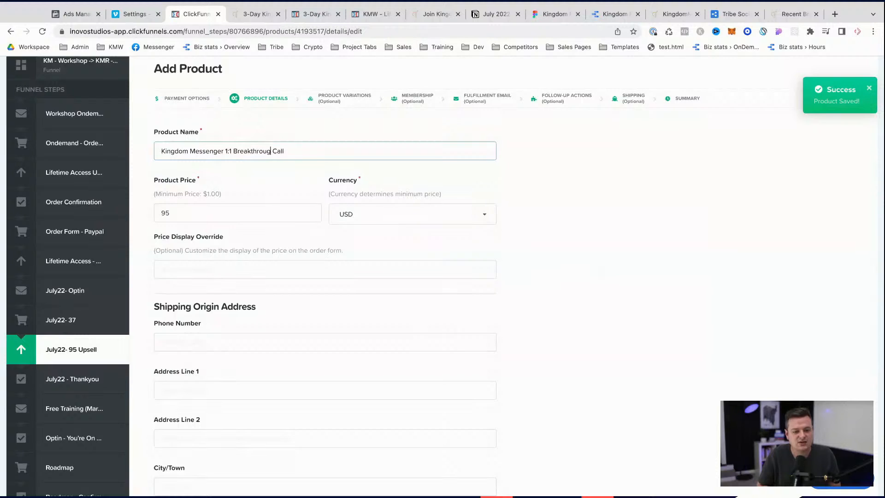
{"action": "left_click", "coordinate": [581, 263]}
{"action": "scroll", "coordinate": [580, 264], "scroll_direction": "down", "scroll_amount": 1}
{"action": "scroll", "coordinate": [580, 264], "scroll_direction": "down", "scroll_amount": 5}
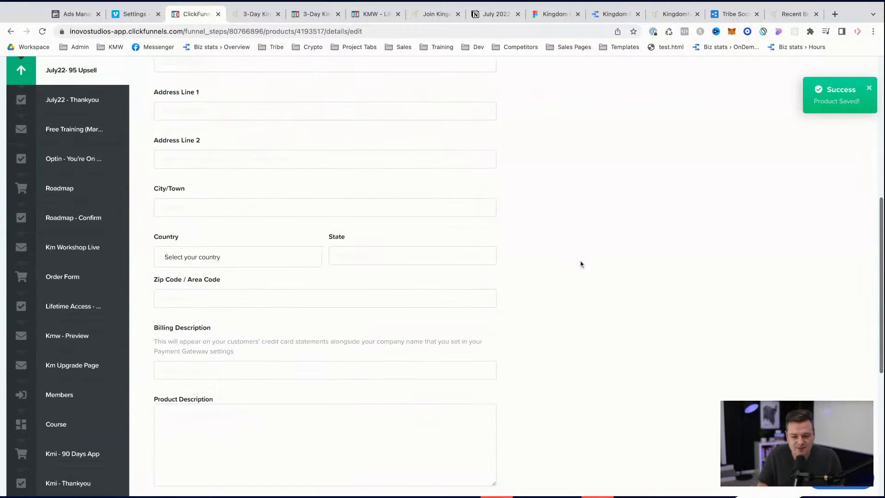
{"action": "scroll", "coordinate": [580, 263], "scroll_direction": "down", "scroll_amount": 5}
{"action": "left_click", "coordinate": [453, 462]}
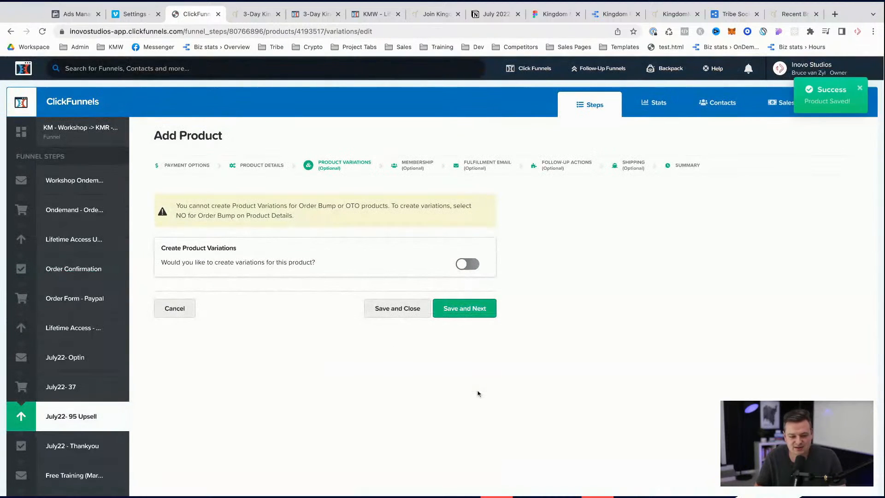
- Enable the product's follow-up action and select the Inovo ActiveCampaign integration for it
{"action": "left_click", "coordinate": [488, 166]}
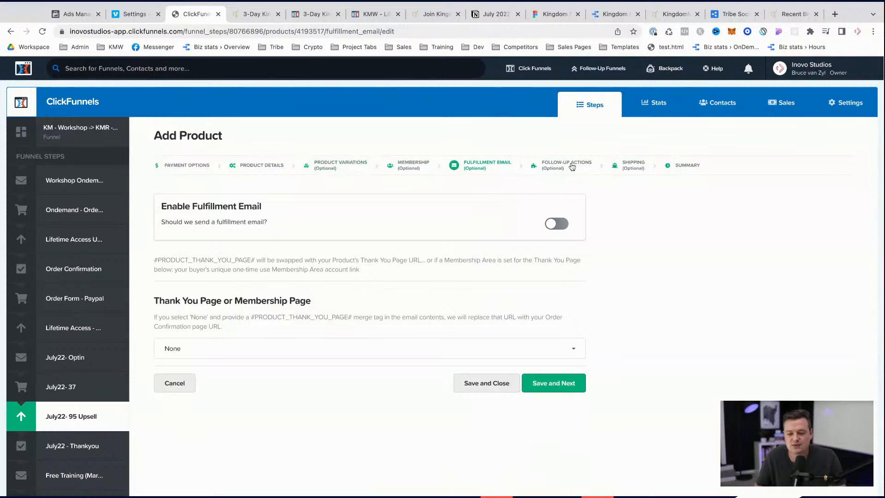
{"action": "left_click", "coordinate": [571, 167]}
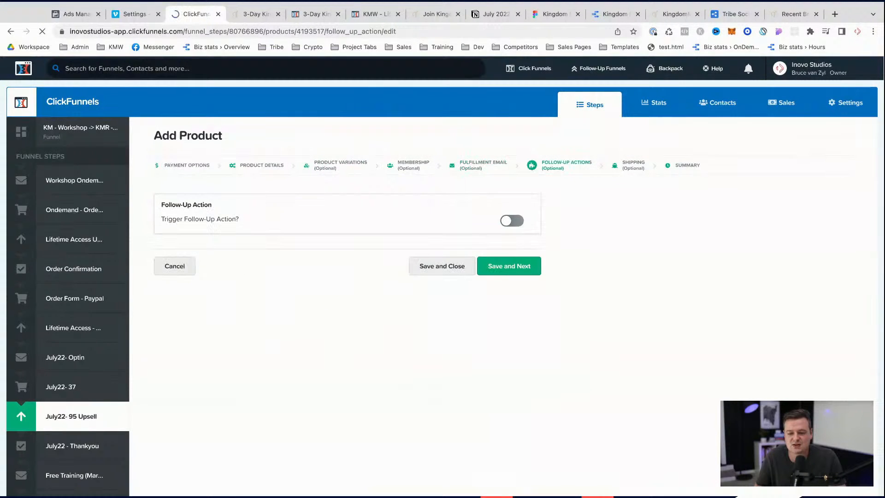
{"action": "left_click", "coordinate": [507, 223]}
{"action": "left_click", "coordinate": [253, 375]}
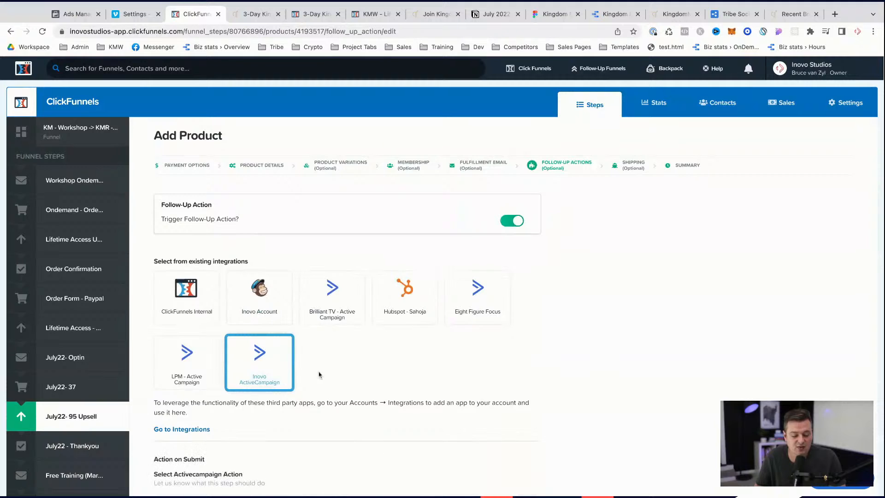
- Set the ActiveCampaign action to Add To List with Tag, choose its list and open the tag choices
{"action": "scroll", "coordinate": [247, 380], "scroll_direction": "down", "scroll_amount": 5}
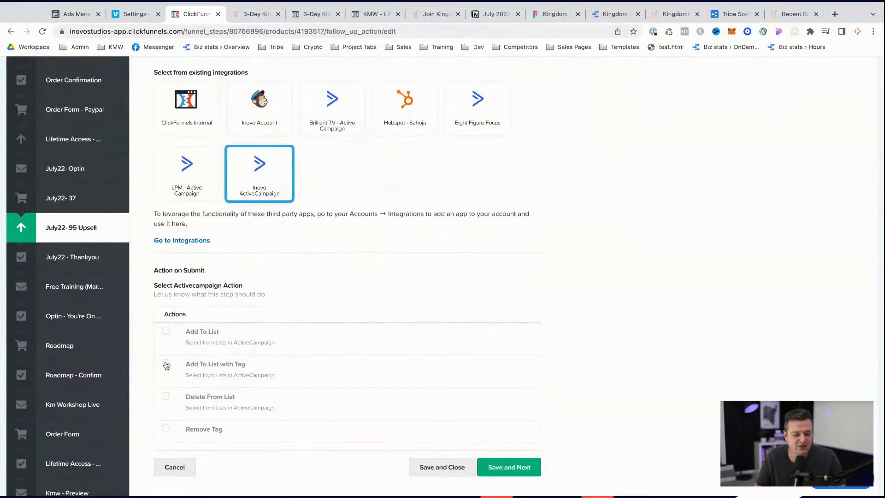
{"action": "left_click", "coordinate": [166, 365]}
{"action": "scroll", "coordinate": [348, 367], "scroll_direction": "down", "scroll_amount": 1}
{"action": "left_click", "coordinate": [346, 366]}
{"action": "scroll", "coordinate": [277, 437], "scroll_direction": "down", "scroll_amount": 2}
{"action": "left_click", "coordinate": [251, 445]}
{"action": "left_click", "coordinate": [400, 409]}
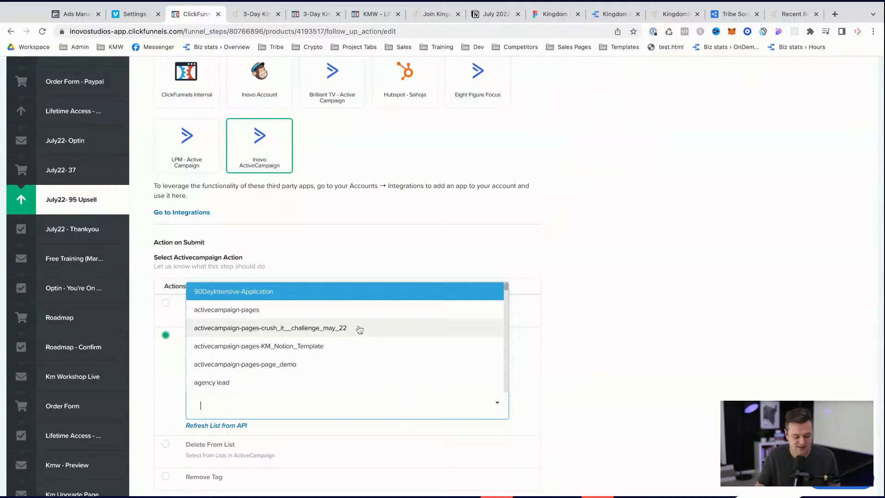
- Switch to the July 2022 Challenge notes in Notion and change the $95 upsell tag to "July-2022-breakthroughCall"
{"action": "left_click", "coordinate": [492, 14]}
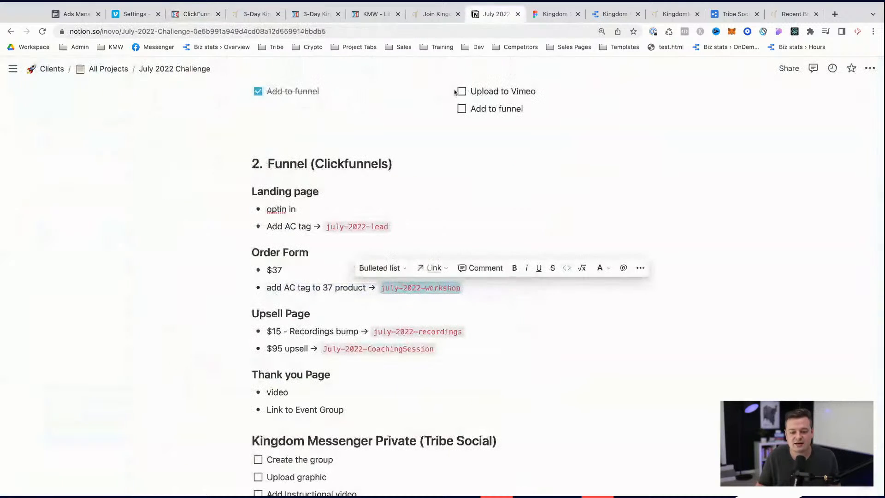
{"action": "left_click", "coordinate": [403, 348]}
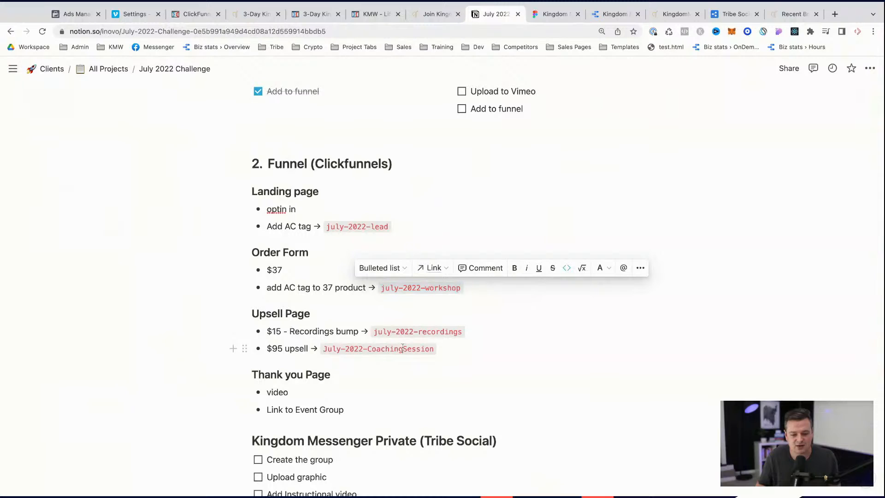
{"action": "type", "text": "Break"}
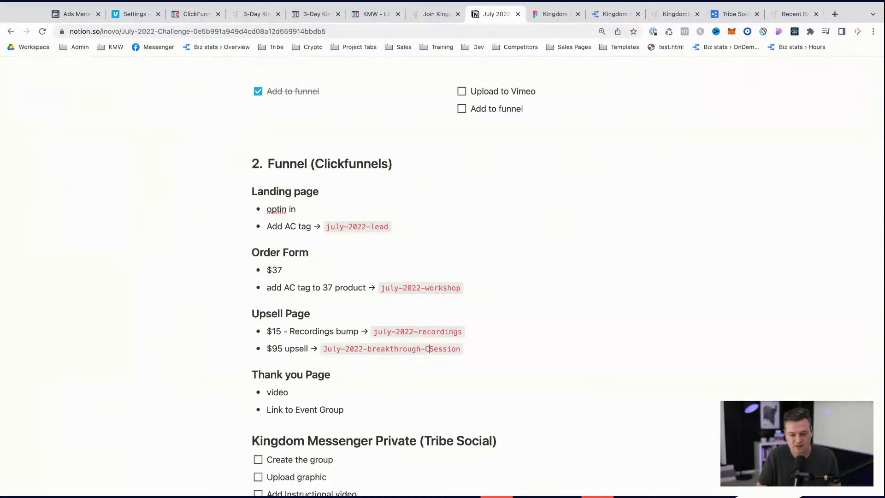
{"action": "key", "text": "shift+Right"}
{"action": "key", "text": "shift+Right"}
{"action": "key", "text": "shift+Right"}
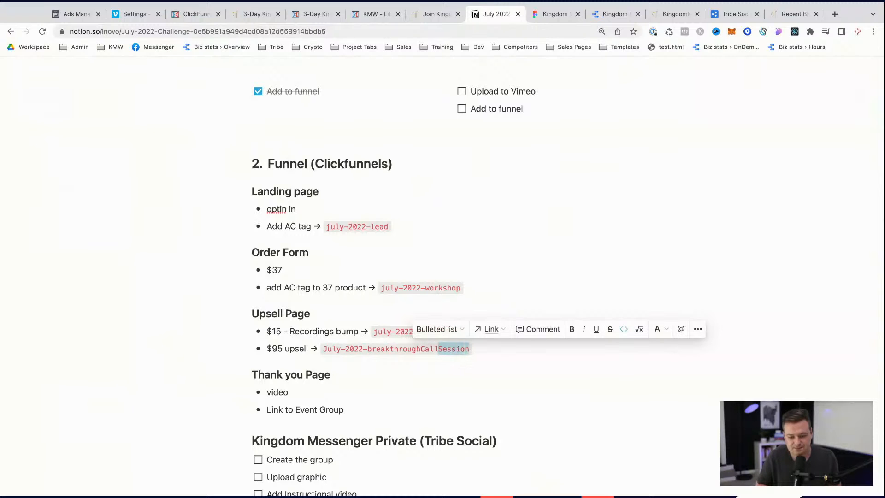
{"action": "key", "text": "BackSpace"}
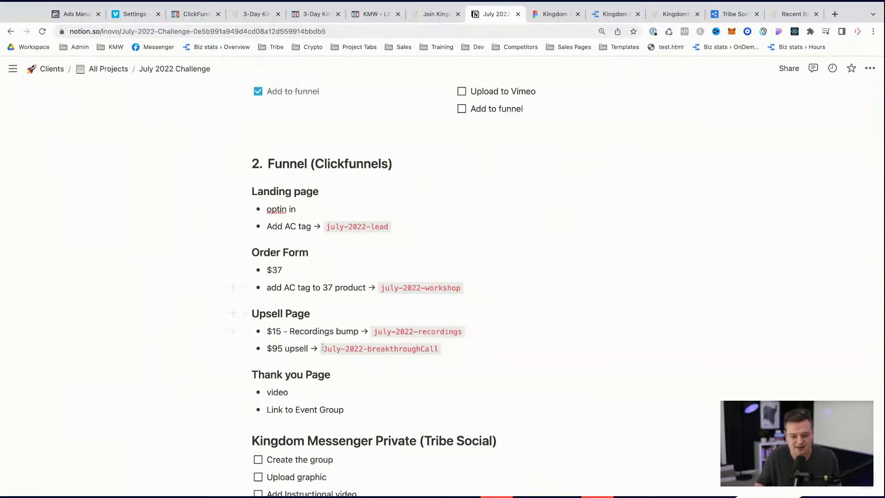
- Make the $95 upsell tag start with a lowercase letter, as "july-2022-breakthroughCall", and select the whole tag
{"action": "left_click", "coordinate": [327, 348]}
{"action": "key", "text": "BackSpace"}
{"action": "type", "text": "j"}
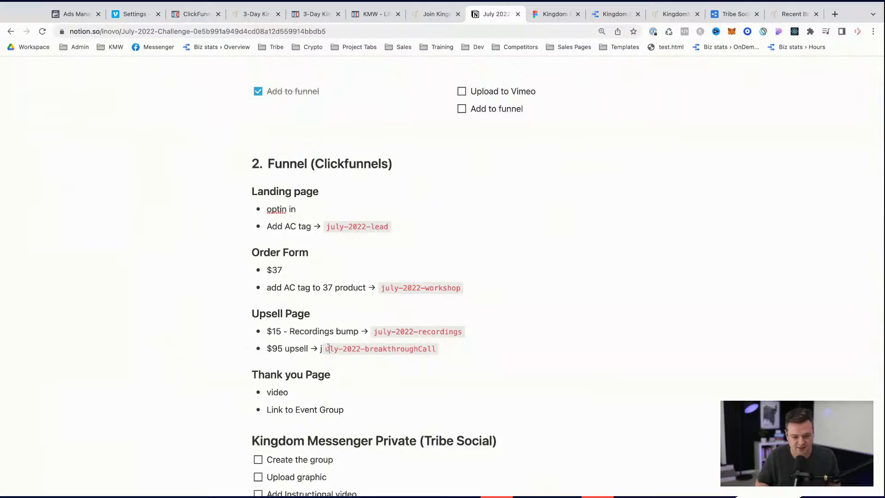
{"action": "key", "text": "Right"}
{"action": "type", "text": "ju"}
{"action": "key", "text": "BackSpace"}
{"action": "key", "text": "BackSpace"}
{"action": "key", "text": "BackSpace"}
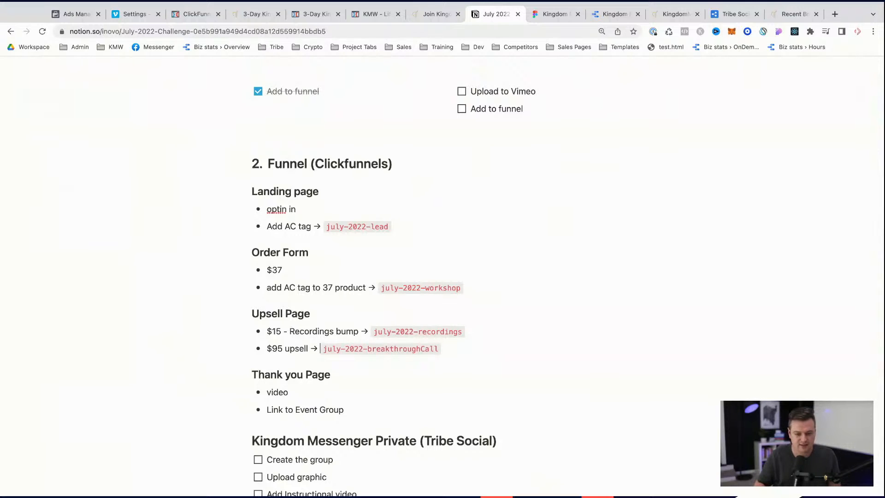
{"action": "key", "text": "alt+shift+Left"}
{"action": "key", "text": "alt+shift+Left"}
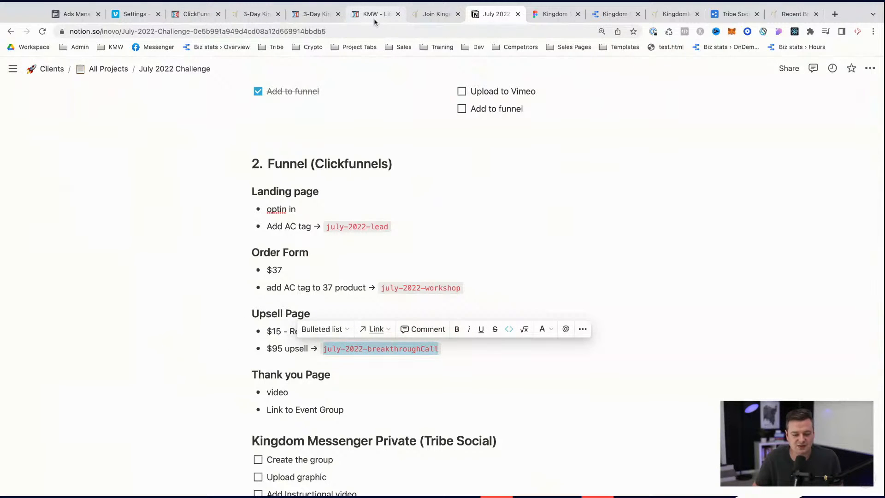
{"action": "scroll", "coordinate": [385, 198], "scroll_direction": "up", "scroll_amount": 2}
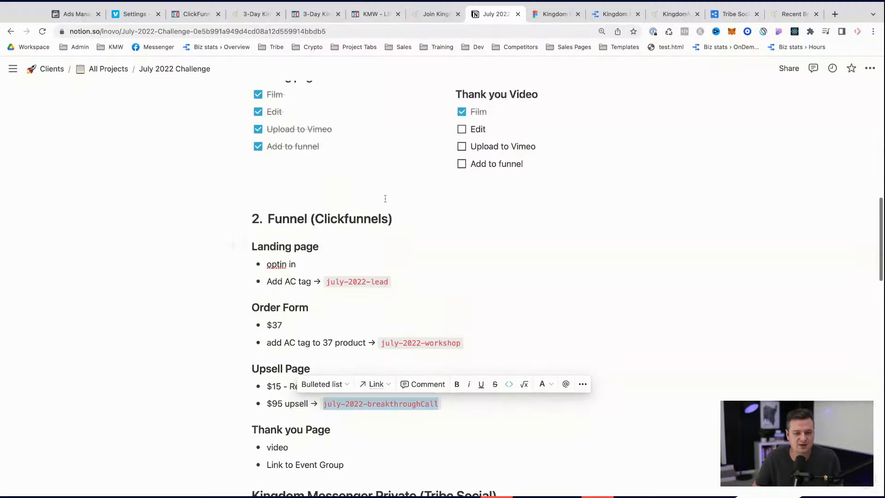
{"action": "scroll", "coordinate": [385, 198], "scroll_direction": "down", "scroll_amount": 3}
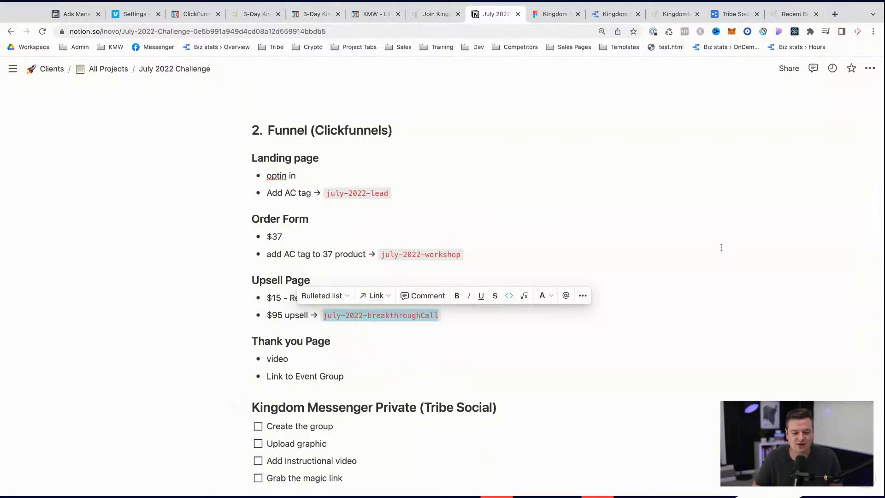
{"action": "left_click", "coordinate": [315, 15]}
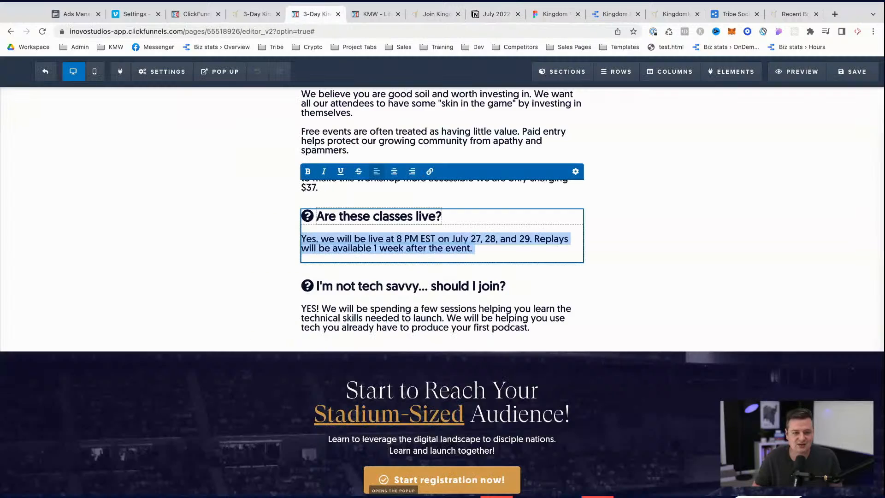
{"action": "left_click", "coordinate": [252, 14]}
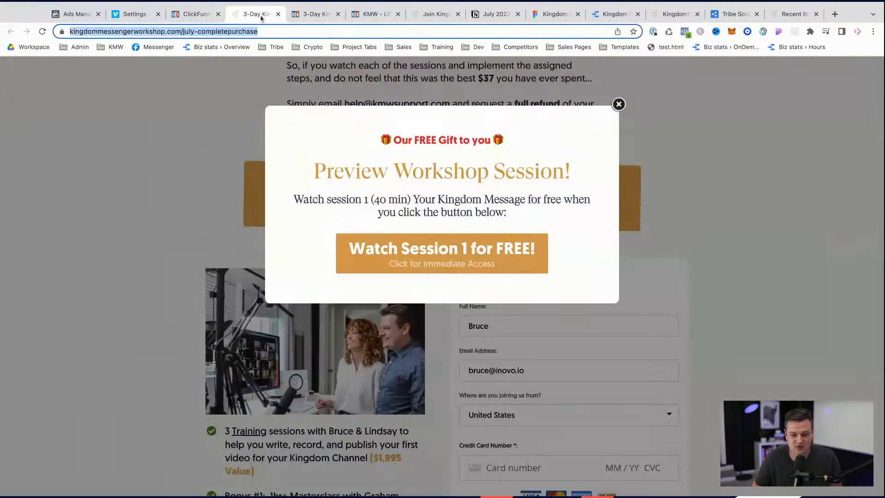
{"action": "left_click", "coordinate": [620, 105]}
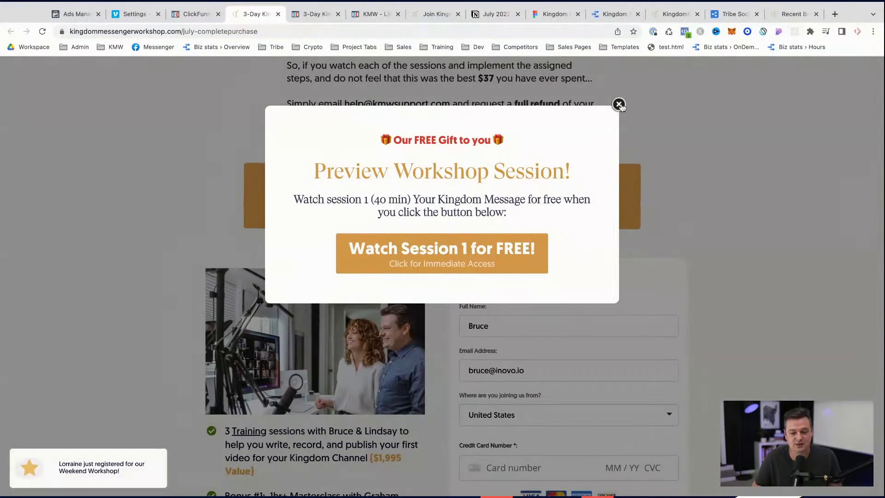
{"action": "left_click", "coordinate": [196, 16]}
{"action": "left_click_drag", "start_coordinate": [261, 15], "coordinate": [370, 16]}
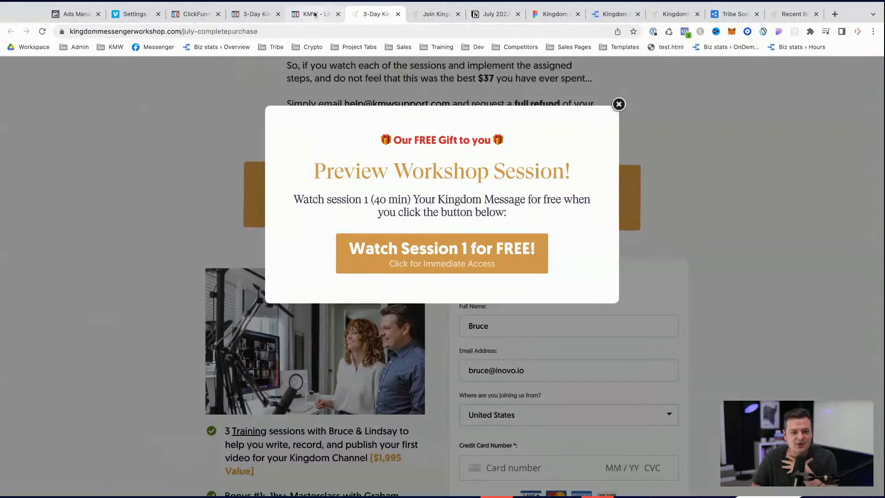
{"action": "left_click", "coordinate": [313, 14]}
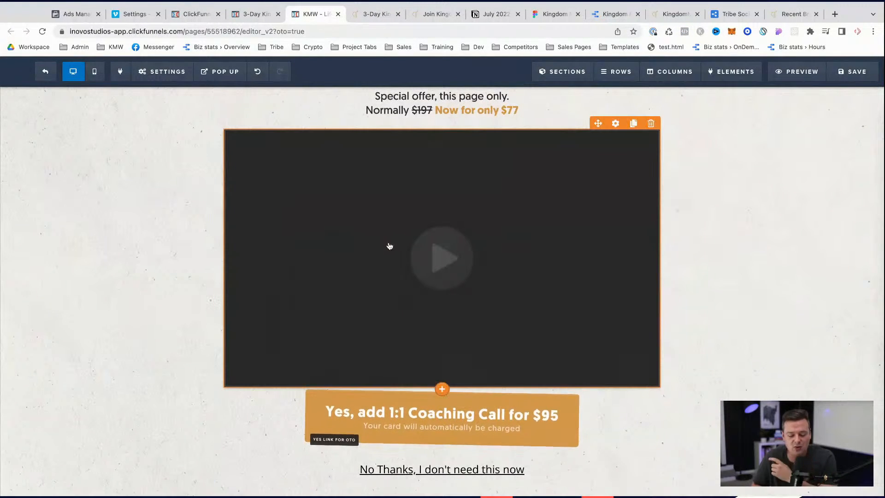
{"action": "left_click", "coordinate": [256, 19]}
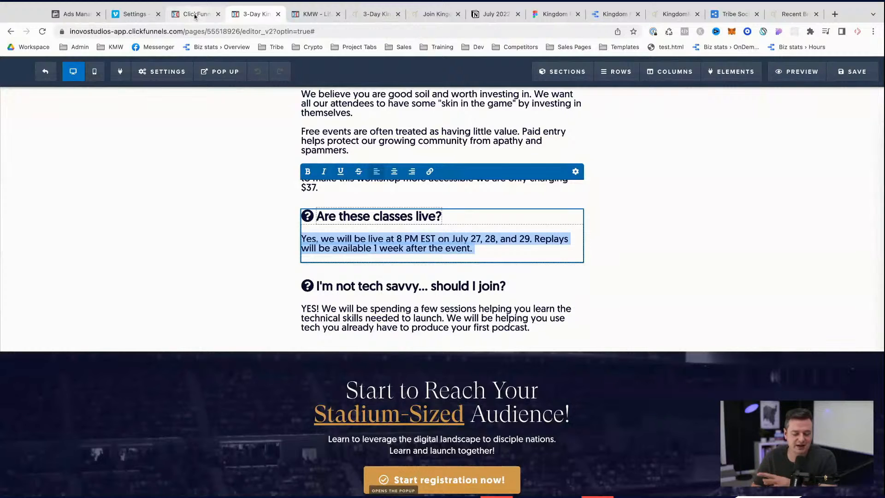
{"action": "left_click", "coordinate": [162, 229]}
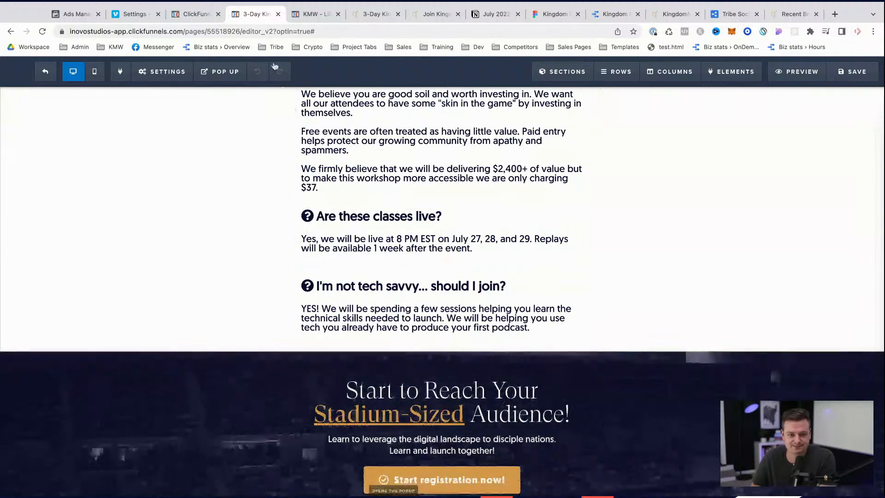
{"action": "left_click", "coordinate": [313, 14]}
- Close the live order page preview and the Join Kingdom page
{"action": "left_click", "coordinate": [374, 14]}
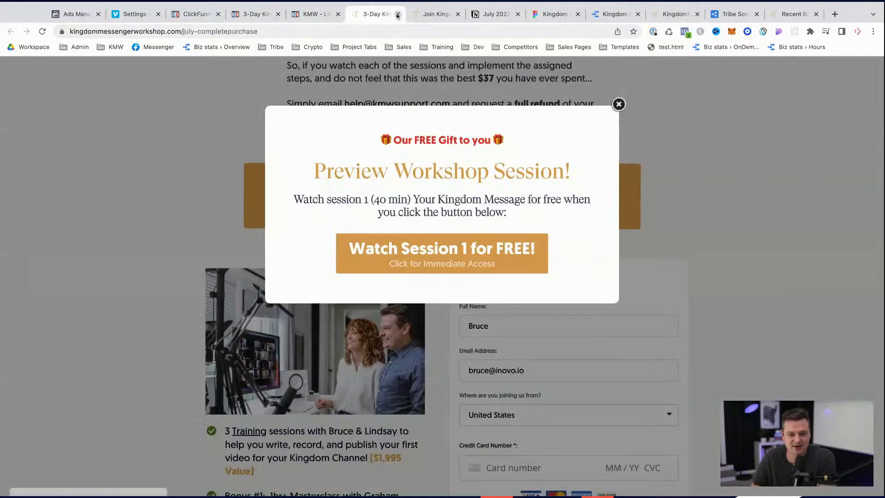
{"action": "left_click", "coordinate": [398, 14]}
{"action": "left_click", "coordinate": [397, 14]}
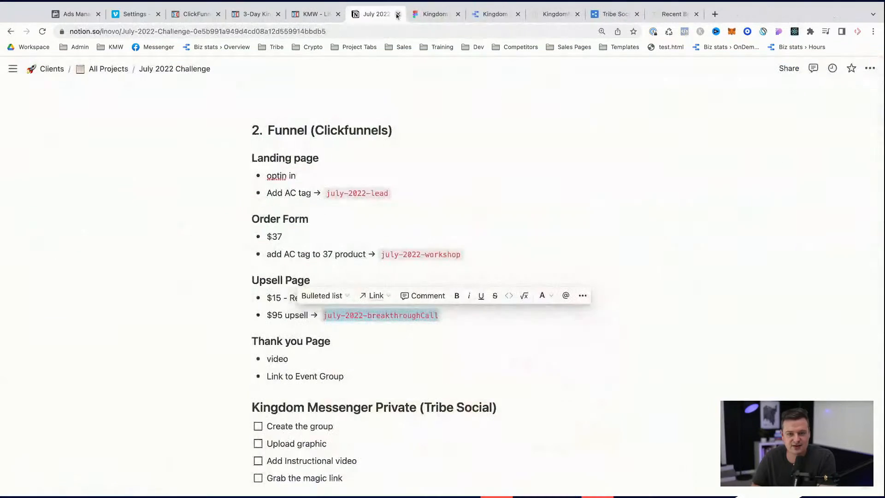
- Return to the ClickFunnels product settings, add the new tag "july-2022-breakthroughCall" to the ActiveCampaign action and save the product
{"action": "left_click", "coordinate": [253, 14]}
{"action": "left_click", "coordinate": [196, 14]}
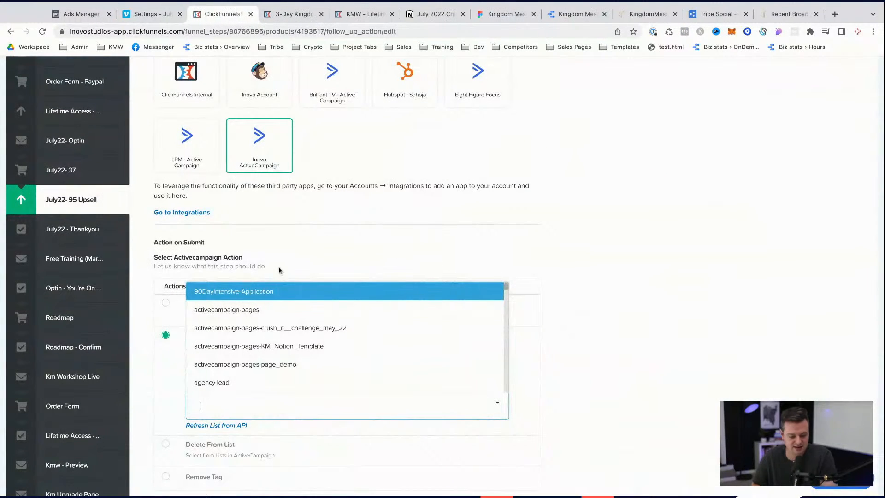
{"action": "type", "text": "july-2022-breakthroughCall"}
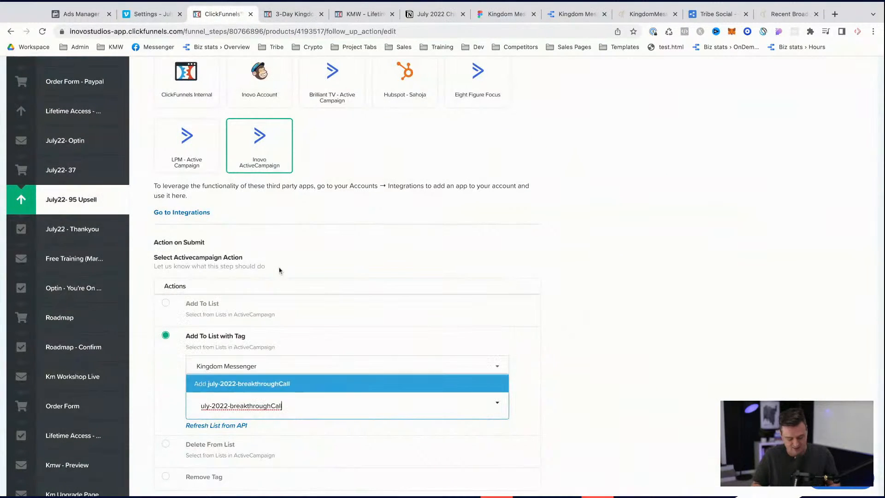
{"action": "left_click", "coordinate": [251, 383]}
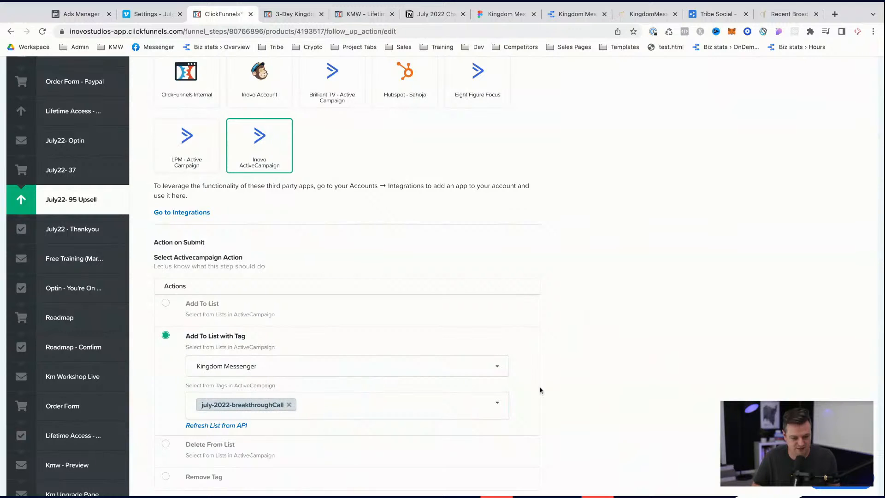
{"action": "scroll", "coordinate": [540, 390], "scroll_direction": "down", "scroll_amount": 7}
{"action": "left_click", "coordinate": [452, 202]}
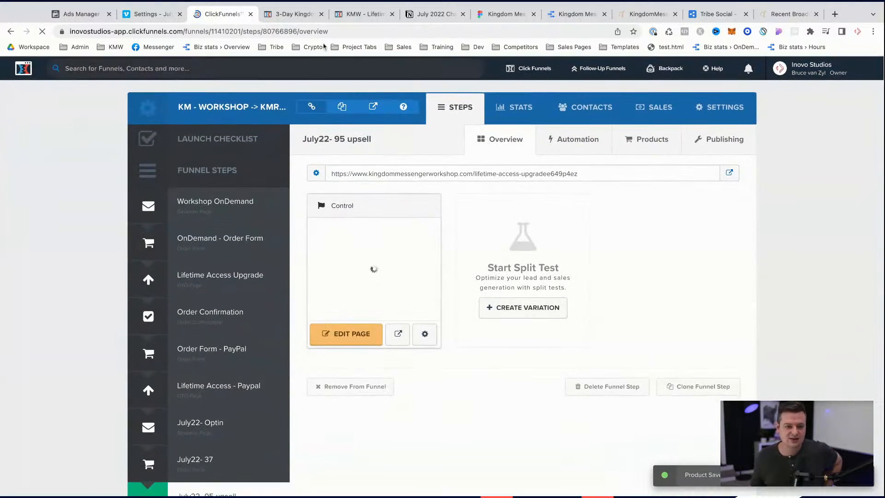
- Switch to the upsell page editor and check the link target of the "No Thanks, I don't need this now" text
{"action": "left_click", "coordinate": [362, 13]}
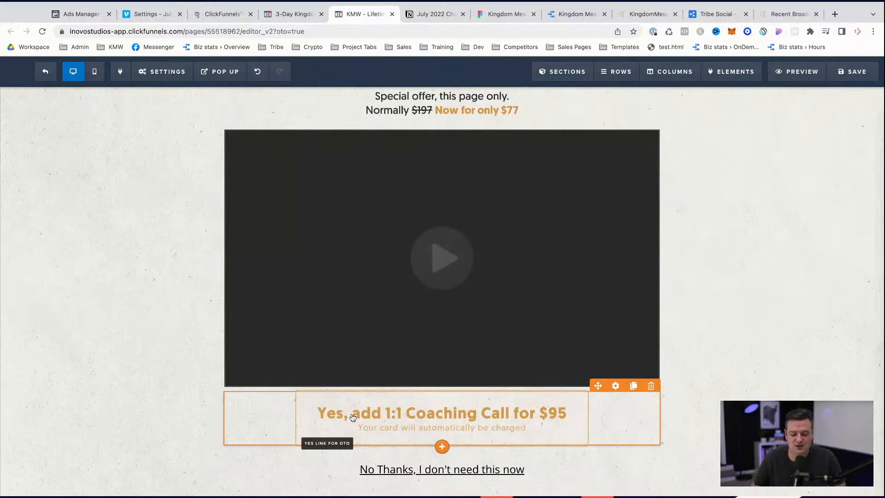
{"action": "scroll", "coordinate": [348, 448], "scroll_direction": "down", "scroll_amount": 1}
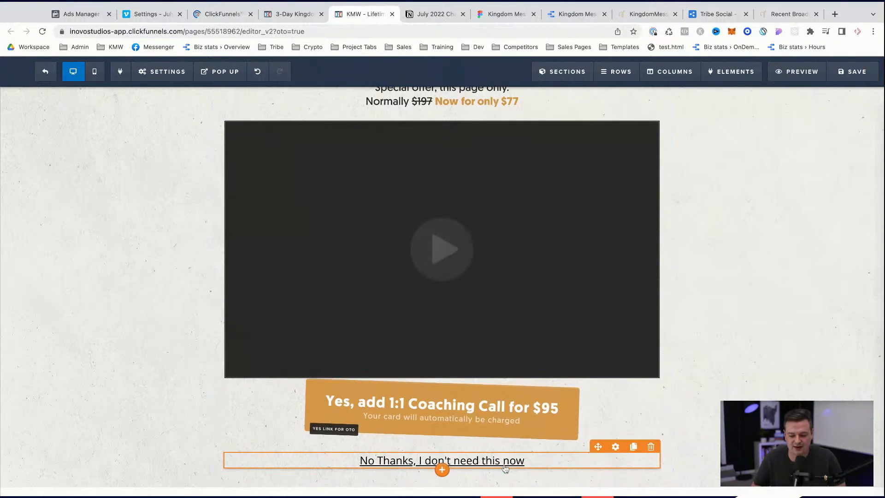
{"action": "left_click", "coordinate": [617, 447]}
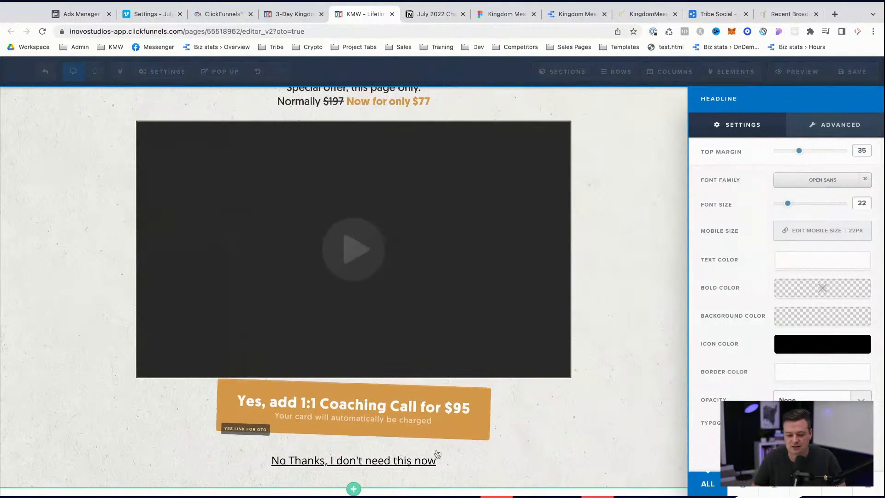
{"action": "left_click", "coordinate": [423, 461]}
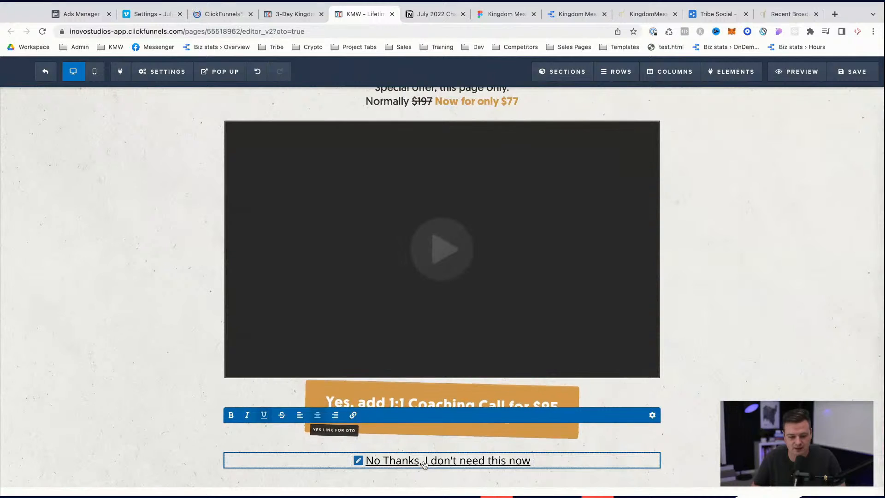
{"action": "left_click", "coordinate": [358, 460]}
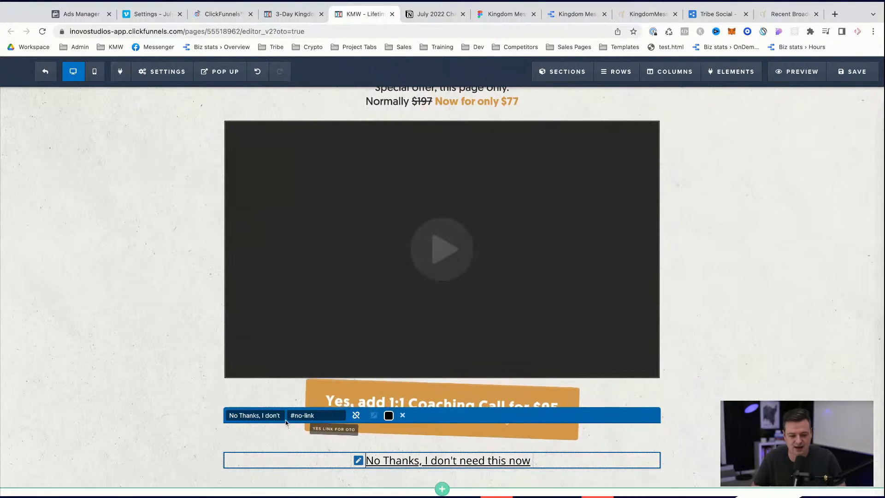
{"action": "left_click", "coordinate": [127, 392]}
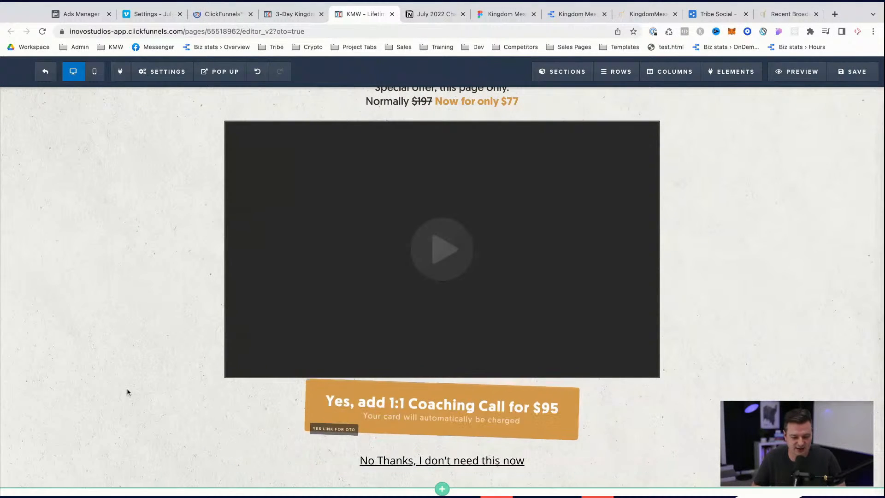
- Change the special offer price under the headline to $95
{"action": "scroll", "coordinate": [778, 226], "scroll_direction": "up", "scroll_amount": 4}
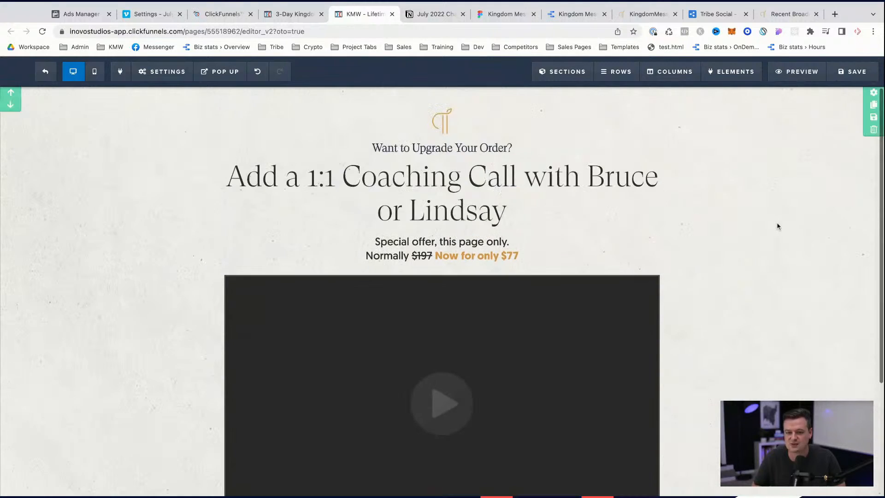
{"action": "left_click", "coordinate": [508, 257]}
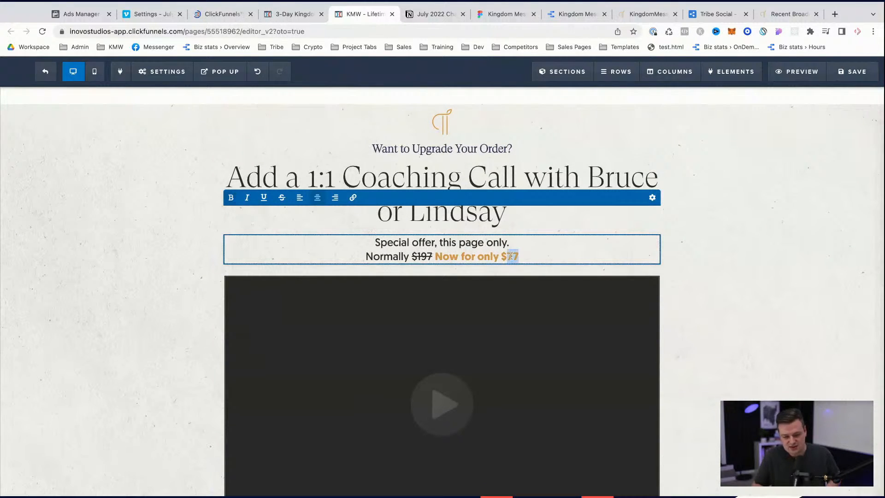
{"action": "type", "text": "95"}
- Replace the word "Coaching" in the upsell page headline with "BreakThrough"
{"action": "double_click", "coordinate": [400, 185]}
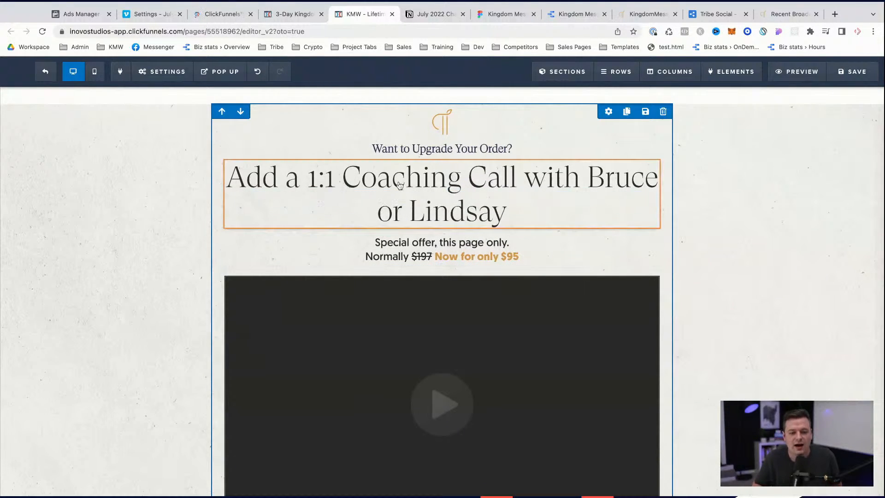
{"action": "type", "text": "Brewak"}
{"action": "key", "text": "BackSpace"}
{"action": "key", "text": "BackSpace"}
{"action": "key", "text": "BackSpace"}
{"action": "type", "text": "akThrough"}
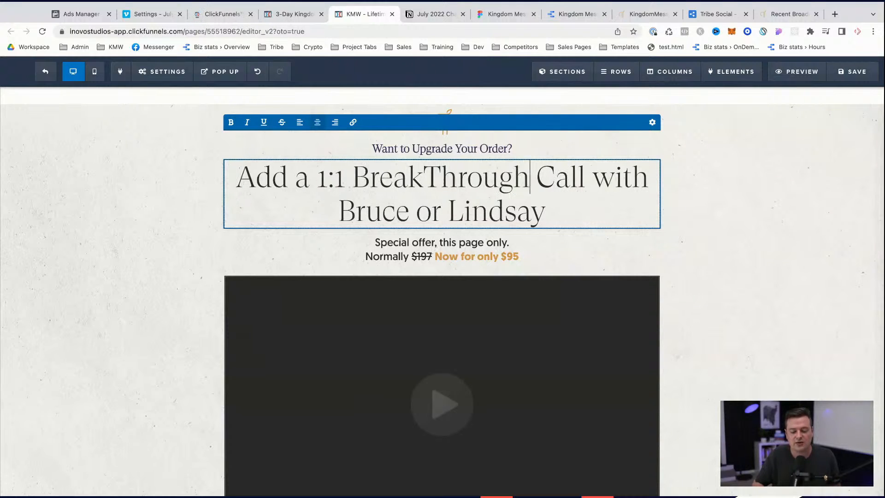
{"action": "left_click", "coordinate": [697, 212]}
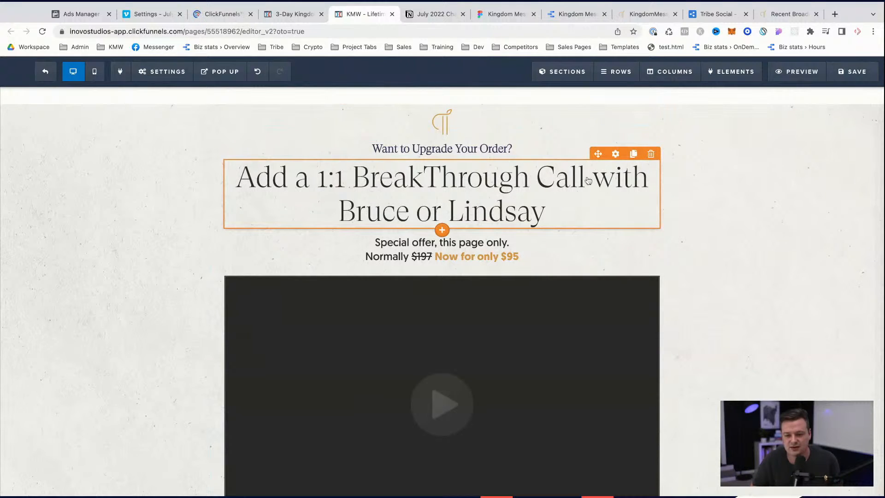
- Add a paragraph element below the headline and replace its placeholder text with a copy of the headline's text
{"action": "left_click", "coordinate": [447, 226]}
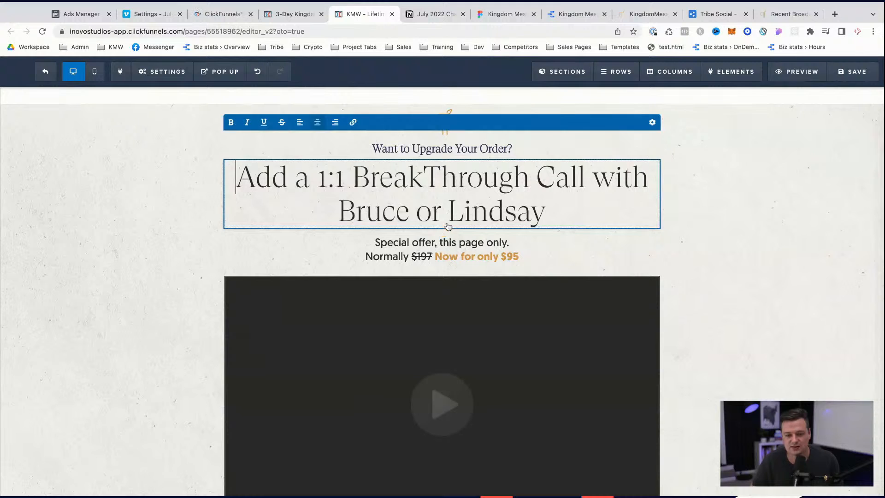
{"action": "left_click", "coordinate": [790, 231]}
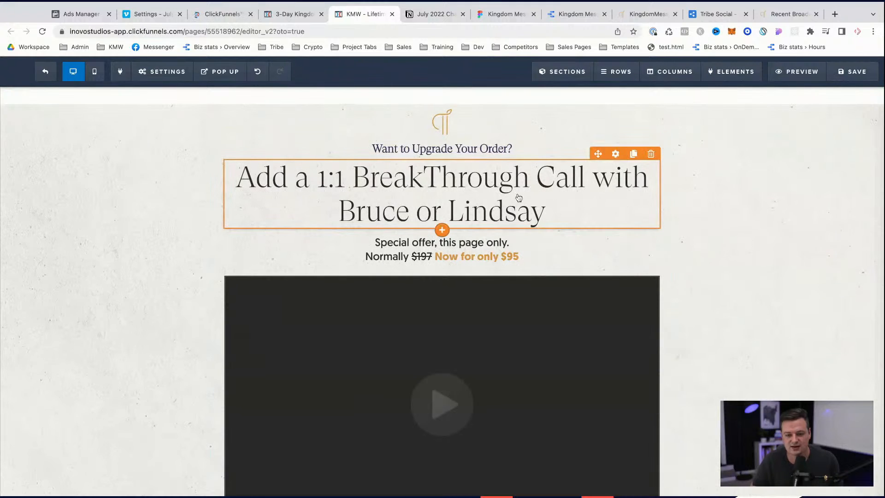
{"action": "left_click", "coordinate": [443, 228]}
{"action": "left_click", "coordinate": [706, 236]}
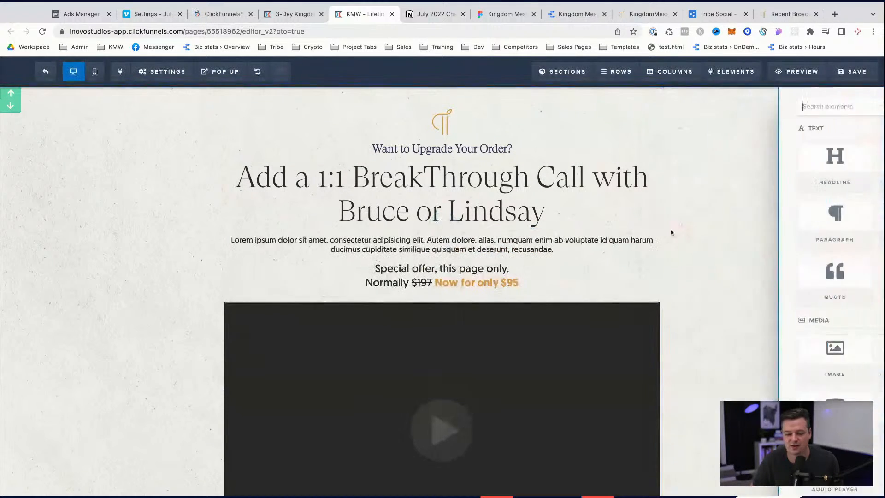
{"action": "triple_click", "coordinate": [438, 193]}
{"action": "key", "text": "ctrl+c"}
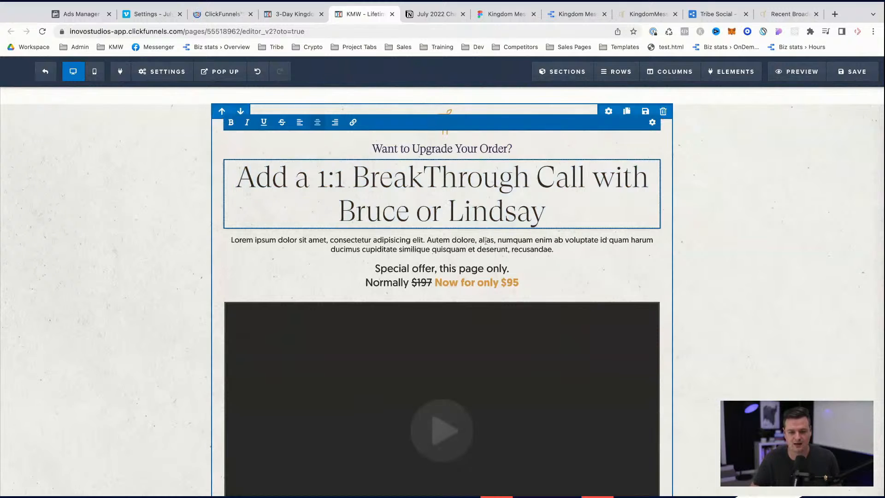
{"action": "triple_click", "coordinate": [441, 244]}
{"action": "key", "text": "ctrl+v"}
{"action": "left_click", "coordinate": [775, 239]}
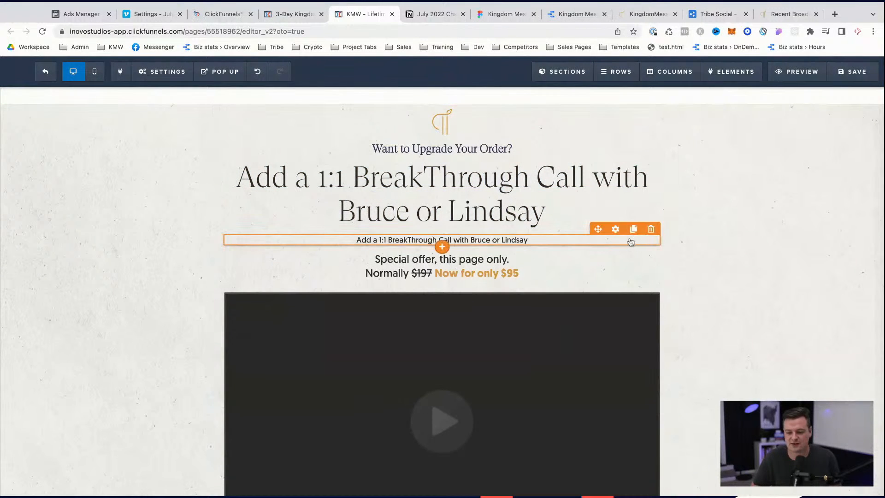
- Set the new paragraph's font size to 40 and make its text bold
{"action": "left_click", "coordinate": [614, 230]}
{"action": "left_click_drag", "start_coordinate": [781, 204], "coordinate": [808, 203]}
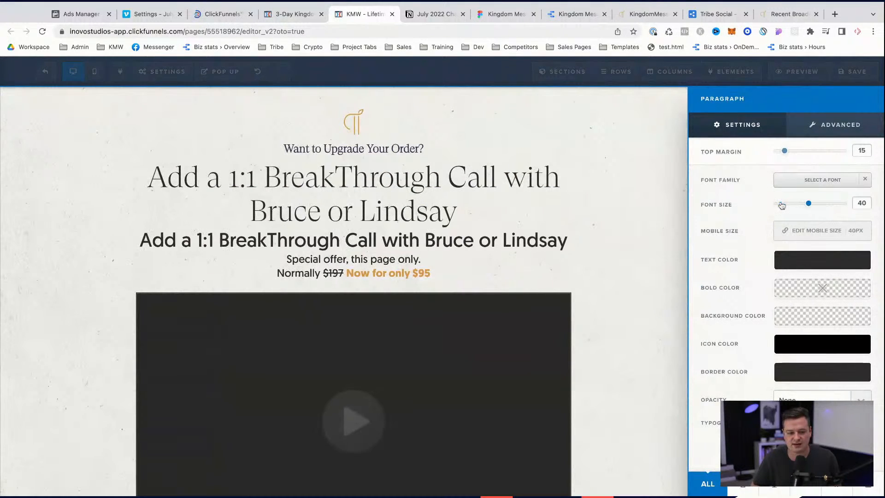
{"action": "triple_click", "coordinate": [360, 250]}
{"action": "key", "text": "ctrl+b"}
{"action": "left_click", "coordinate": [635, 256]}
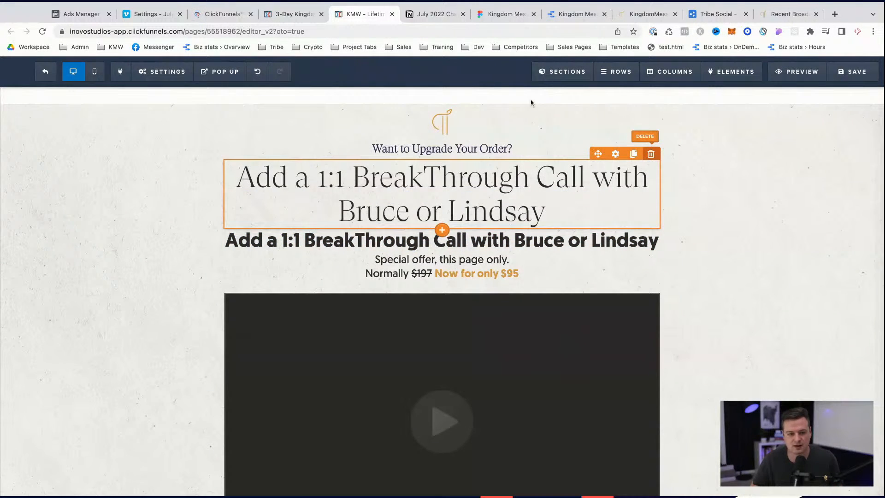
- Delete the original serif headline and correct "BreakThrough" to "Breakthrough" in the bold paragraph
{"action": "left_click", "coordinate": [650, 153]}
{"action": "left_click", "coordinate": [363, 168]}
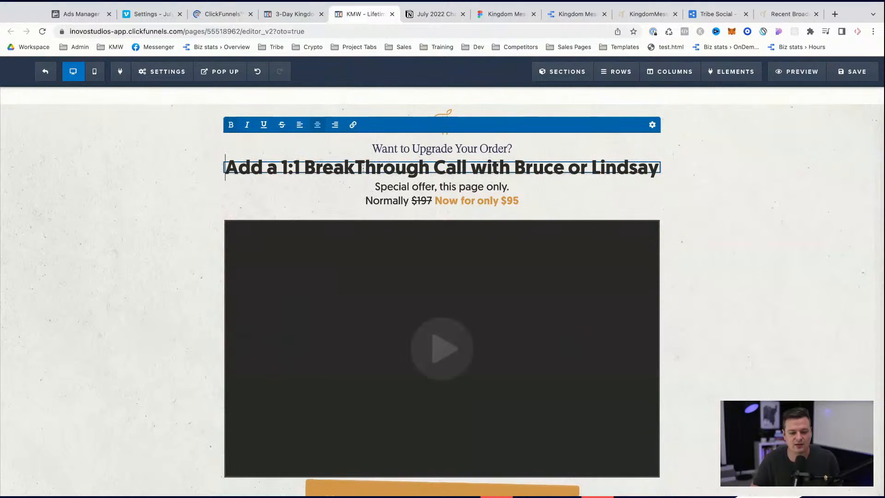
{"action": "key", "text": "BackSpace"}
{"action": "type", "text": "t"}
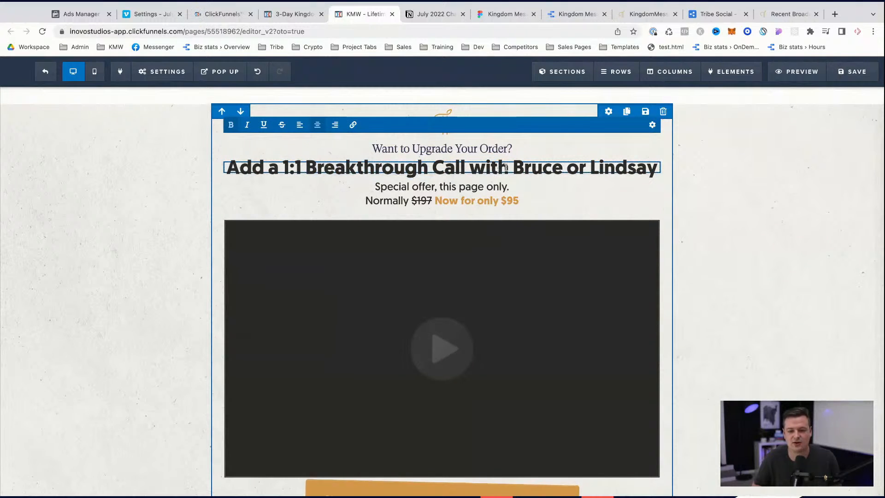
{"action": "left_click", "coordinate": [657, 168]}
{"action": "type", "text": "to"}
{"action": "key", "text": "BackSpace"}
{"action": "key", "text": "BackSpace"}
{"action": "key", "text": "BackSpace"}
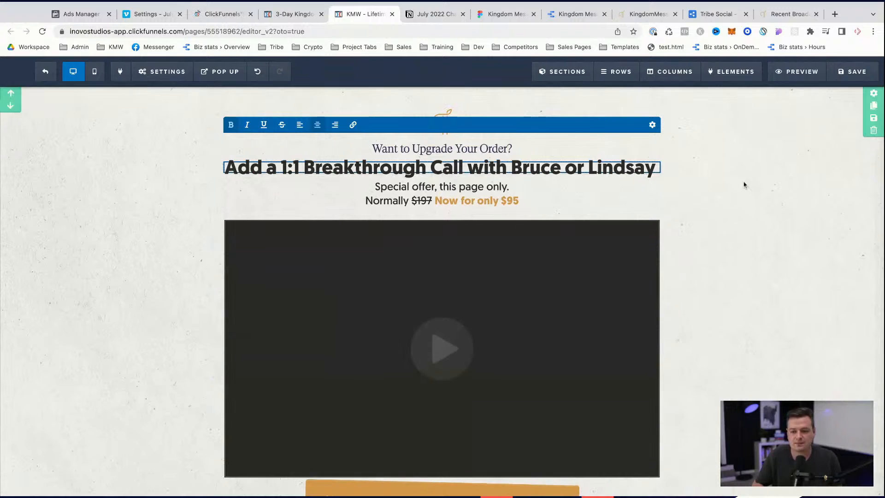
- Enlarge the bold headline paragraph's font size so its text wraps onto two lines
{"action": "left_click", "coordinate": [845, 198]}
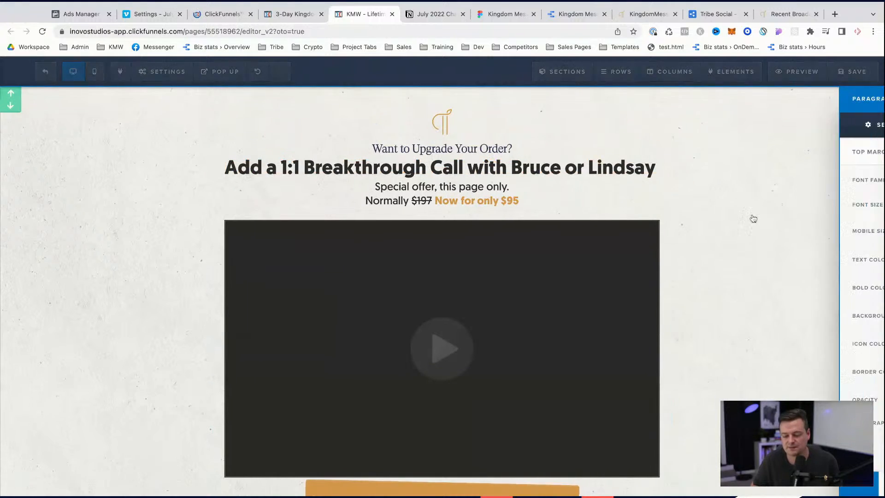
{"action": "left_click", "coordinate": [810, 204]}
{"action": "key", "text": "Right"}
{"action": "key", "text": "Right"}
{"action": "key", "text": "Right"}
{"action": "key", "text": "Right"}
{"action": "key", "text": "Right"}
{"action": "key", "text": "Right"}
{"action": "key", "text": "Right"}
{"action": "key", "text": "Right"}
{"action": "key", "text": "Right"}
{"action": "key", "text": "Right"}
{"action": "key", "text": "Right"}
{"action": "key", "text": "Right"}
{"action": "key", "text": "Right"}
{"action": "key", "text": "Right"}
{"action": "key", "text": "Right"}
{"action": "key", "text": "Right"}
{"action": "key", "text": "Right"}
{"action": "key", "text": "Right"}
{"action": "key", "text": "Right"}
{"action": "key", "text": "Right"}
- Set the headline paragraph's line height to 0.7em
{"action": "left_click", "coordinate": [836, 123]}
{"action": "left_click", "coordinate": [799, 185]}
{"action": "left_click", "coordinate": [797, 215]}
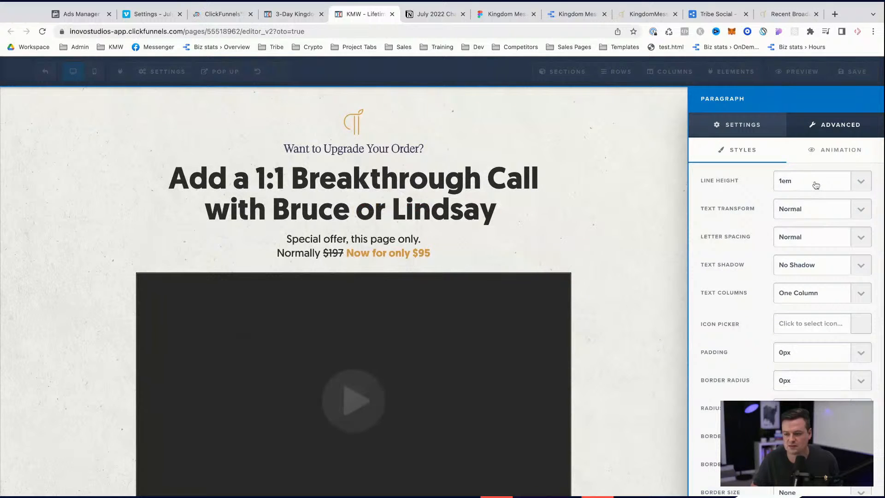
{"action": "left_click", "coordinate": [816, 185]}
{"action": "left_click", "coordinate": [809, 167]}
{"action": "left_click", "coordinate": [613, 285]}
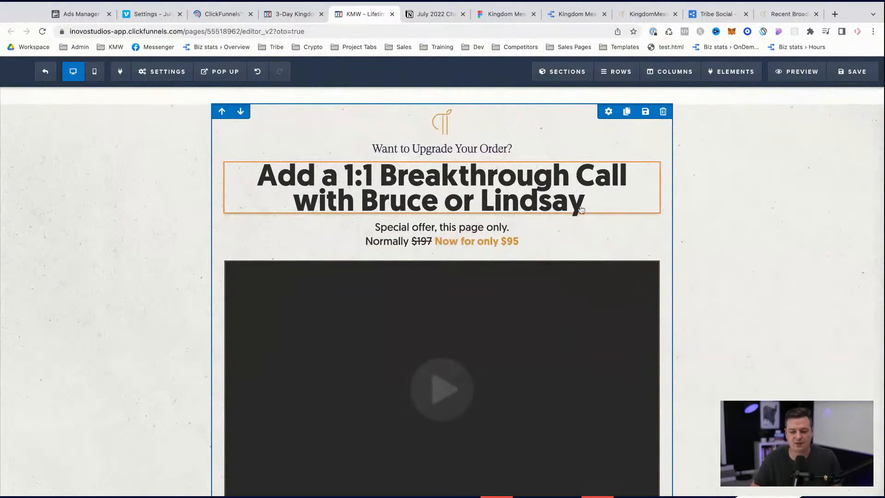
- Replace the word "or" between the two hosts' names in the headline with an unspaced "/"
{"action": "double_click", "coordinate": [460, 199]}
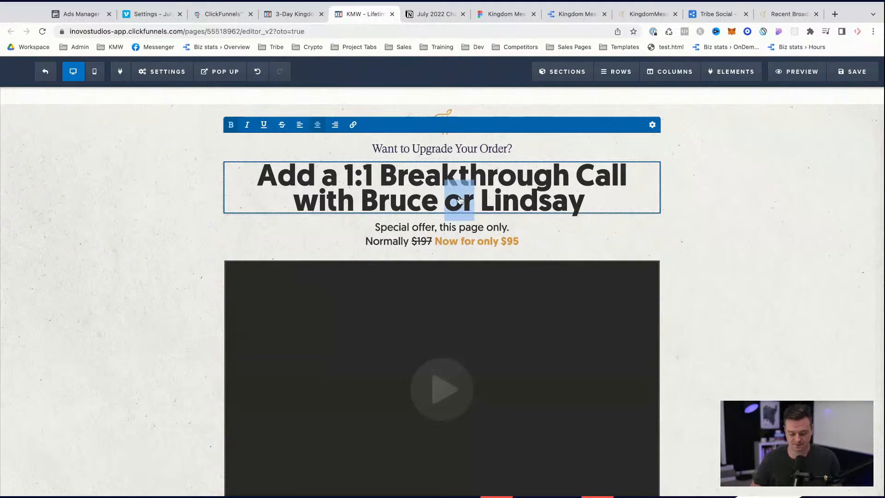
{"action": "key", "text": "BackSpace"}
{"action": "key", "text": "BackSpace"}
{"action": "type", "text": "/"}
{"action": "key", "text": "Delete"}
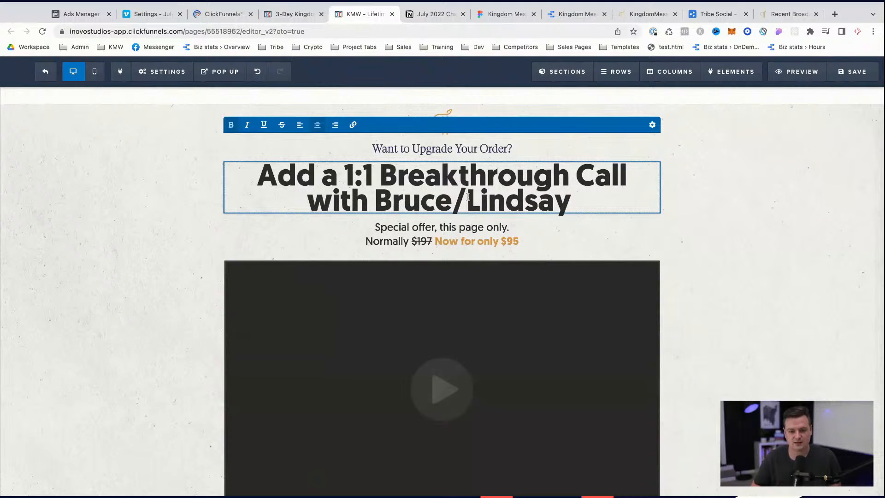
{"action": "left_click", "coordinate": [715, 221]}
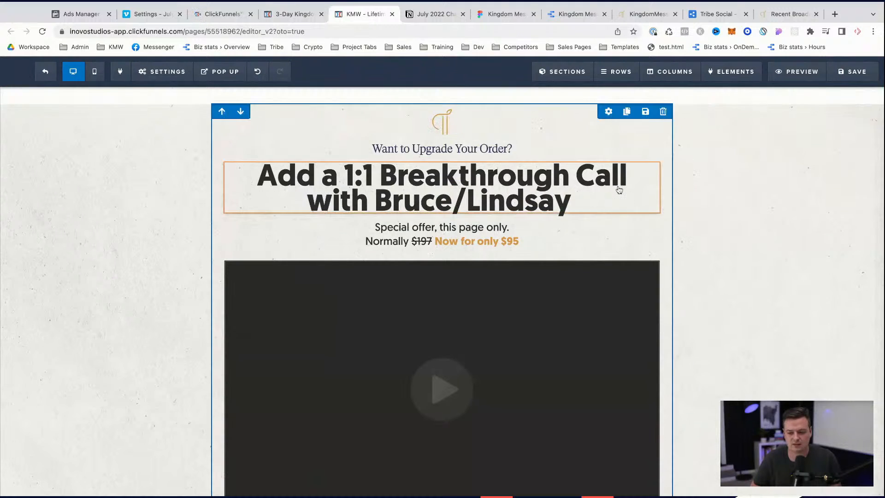
- Set the headline paragraph's line height back to 1em
{"action": "left_click", "coordinate": [615, 155]}
{"action": "left_click", "coordinate": [835, 125]}
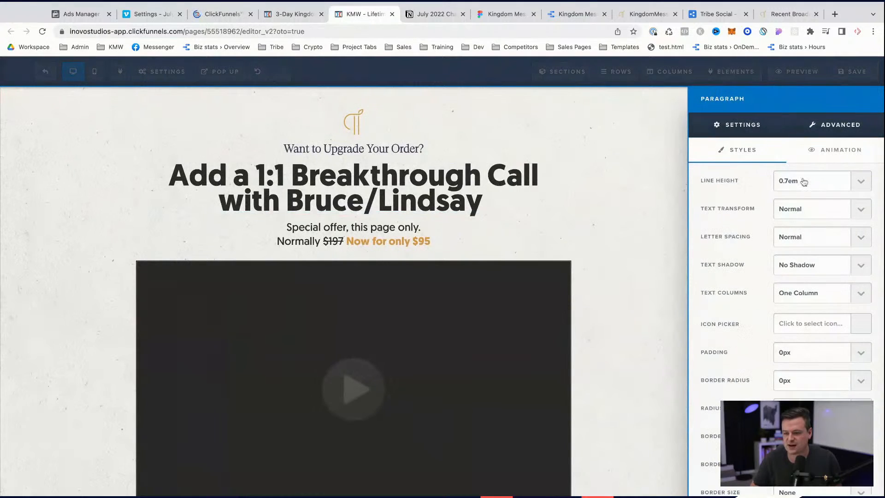
{"action": "left_click", "coordinate": [643, 241]}
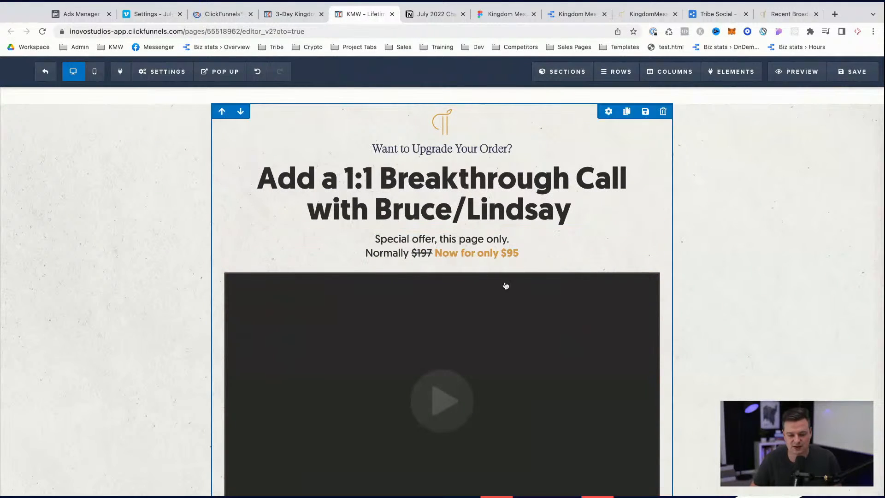
- Change the struck-through regular price above the video to $247 and save the page
{"action": "left_click", "coordinate": [421, 251]}
{"action": "type", "text": "247"}
{"action": "key", "text": "BackSpace"}
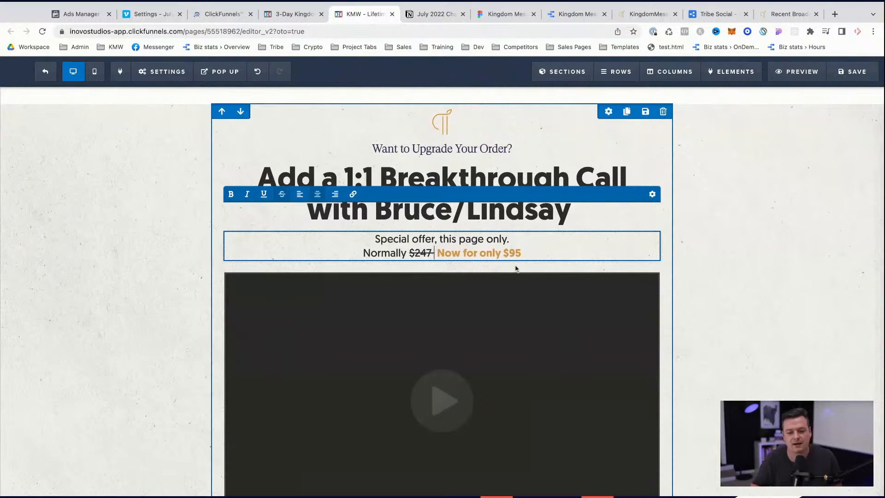
{"action": "left_click", "coordinate": [726, 302]}
{"action": "scroll", "coordinate": [478, 258], "scroll_direction": "down", "scroll_amount": 1}
{"action": "scroll", "coordinate": [479, 258], "scroll_direction": "down", "scroll_amount": 3}
{"action": "scroll", "coordinate": [478, 257], "scroll_direction": "up", "scroll_amount": 2}
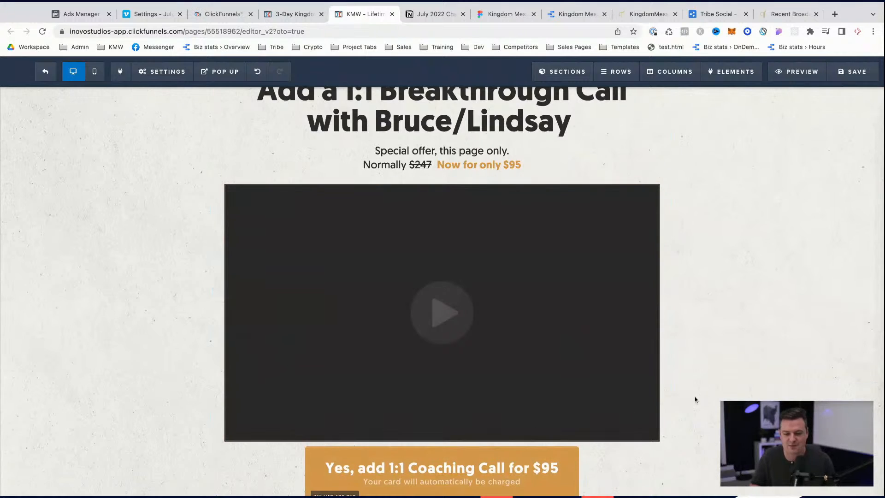
{"action": "scroll", "coordinate": [698, 397], "scroll_direction": "down", "scroll_amount": 2}
{"action": "scroll", "coordinate": [668, 399], "scroll_direction": "up", "scroll_amount": 4}
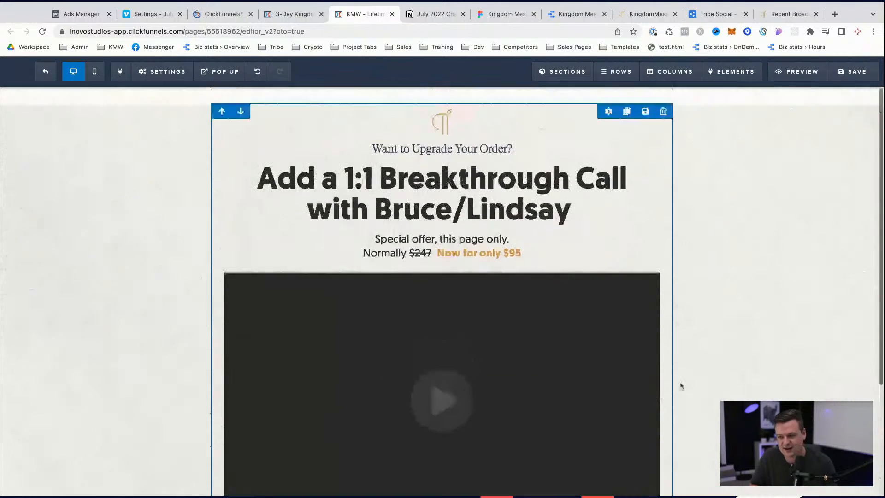
{"action": "left_click", "coordinate": [852, 72]}
- Copy the SEO title "3-Day Kingdom Messenger Challenge | July 27" from the registration page into the upsell page's SEO metadata
{"action": "mouse_move", "coordinate": [165, 136]}
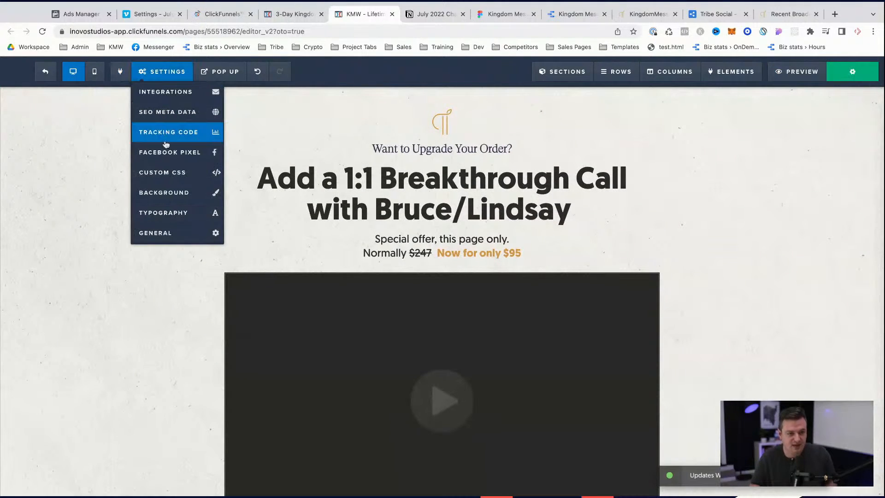
{"action": "left_click", "coordinate": [166, 112]}
{"action": "left_click", "coordinate": [281, 17]}
{"action": "mouse_move", "coordinate": [162, 71]}
{"action": "left_click", "coordinate": [164, 112]}
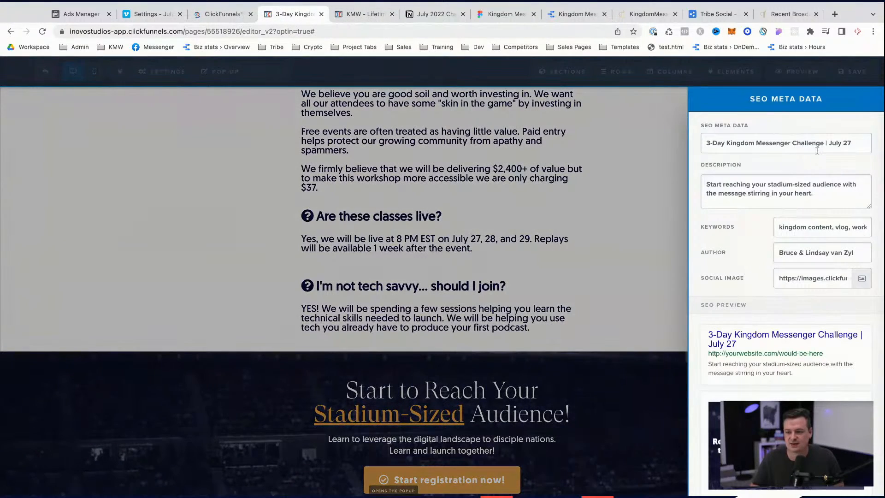
{"action": "key", "text": "super+a"}
{"action": "key", "text": "super+c"}
{"action": "left_click", "coordinate": [367, 14]}
{"action": "key", "text": "super+v"}
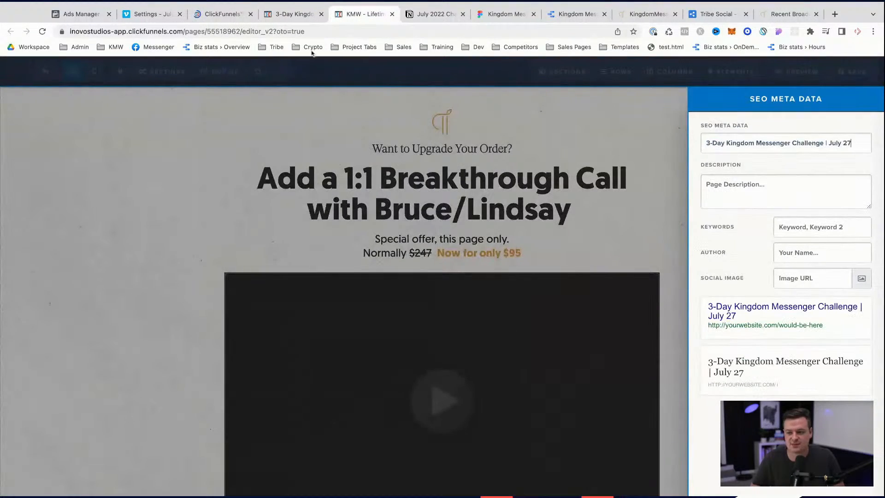
- Copy the registration page's SEO description, "Start reaching your stadium-sized audience with the message stirring in your heart.", into the upsell page's description
{"action": "left_click", "coordinate": [279, 15]}
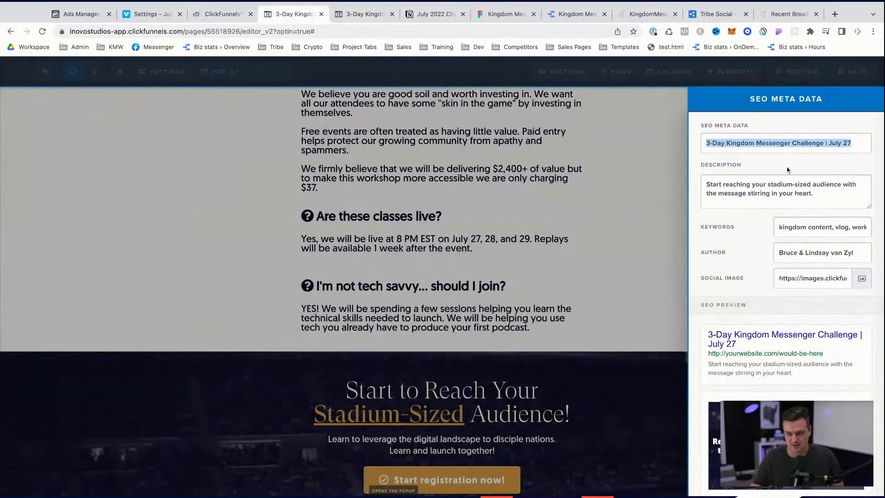
{"action": "triple_click", "coordinate": [770, 187]}
{"action": "left_click", "coordinate": [369, 15]}
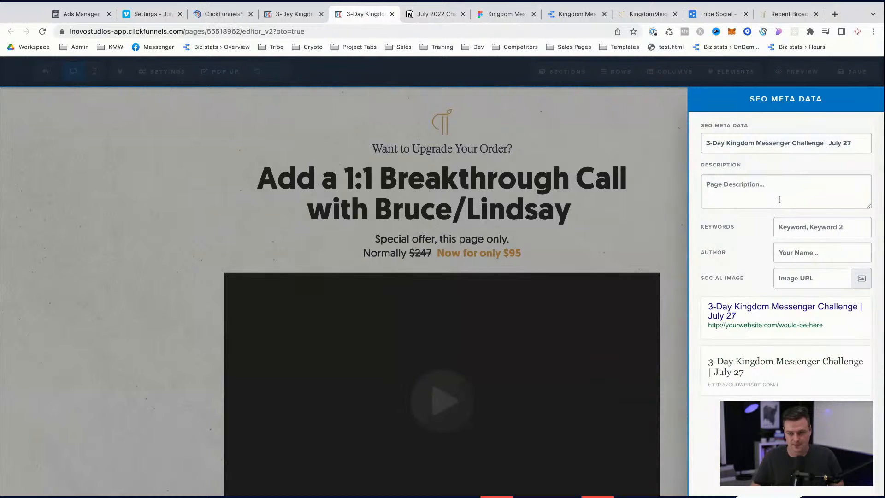
{"action": "left_click", "coordinate": [778, 201]}
{"action": "key", "text": "super+v"}
- Set the upsell page's social image to the "Reach a Stadium-Sized Audience" banner from the uploaded images and save the page
{"action": "left_click", "coordinate": [305, 17]}
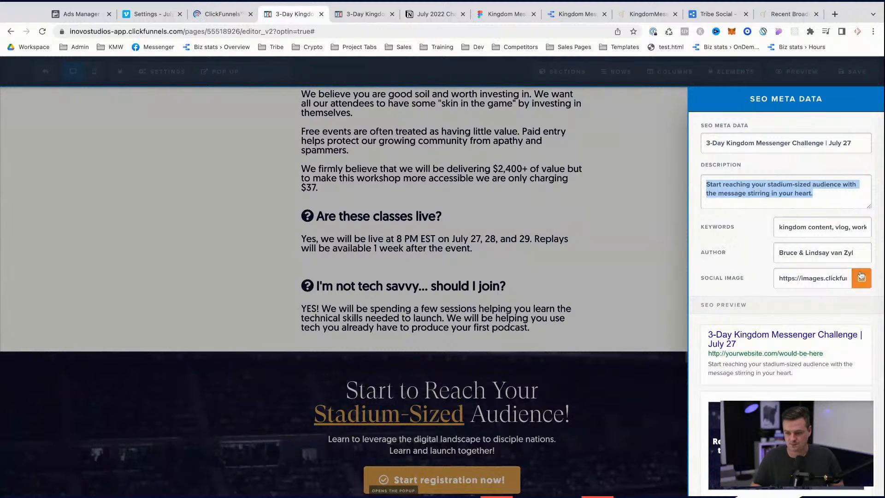
{"action": "left_click", "coordinate": [358, 14]}
{"action": "left_click", "coordinate": [860, 279]}
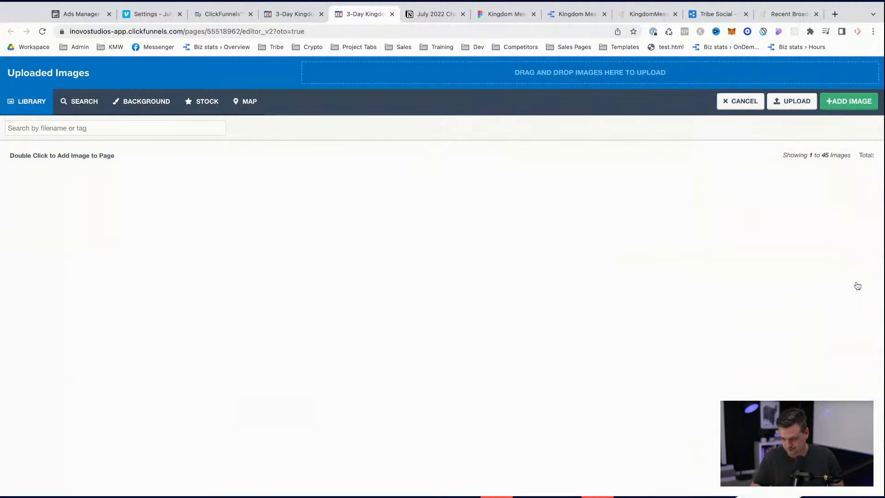
{"action": "left_click", "coordinate": [16, 209]}
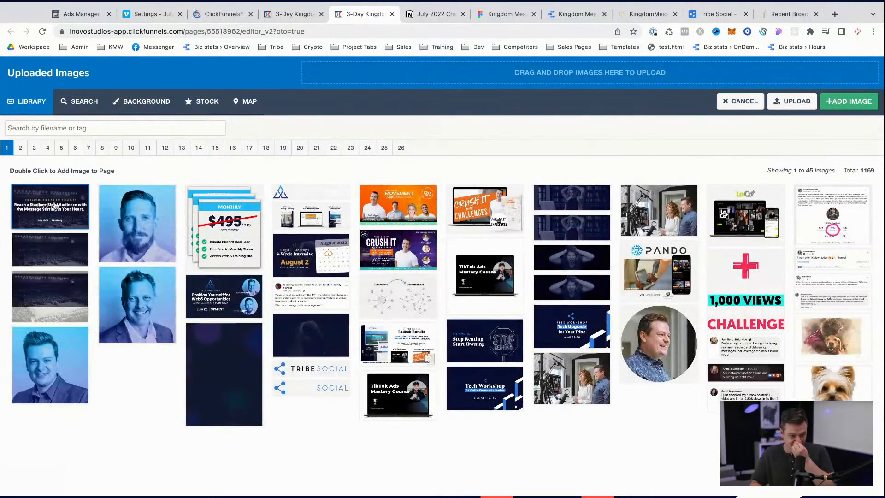
{"action": "left_click", "coordinate": [852, 108]}
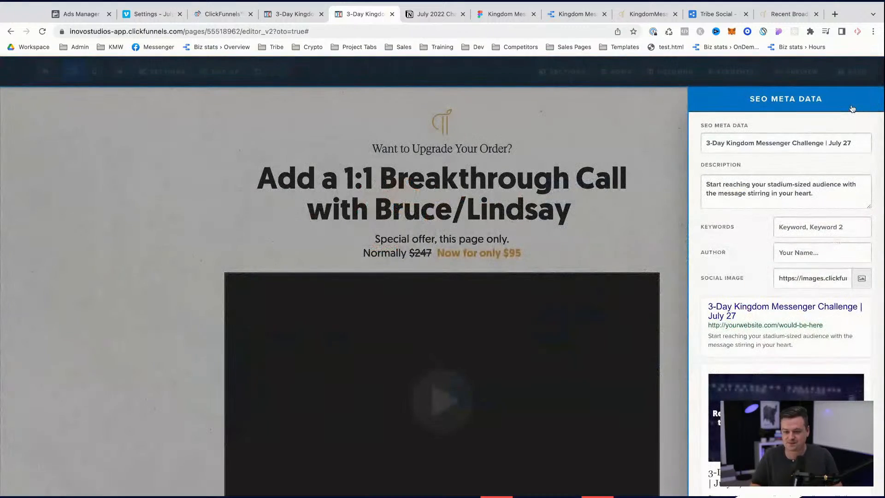
{"action": "left_click", "coordinate": [432, 277]}
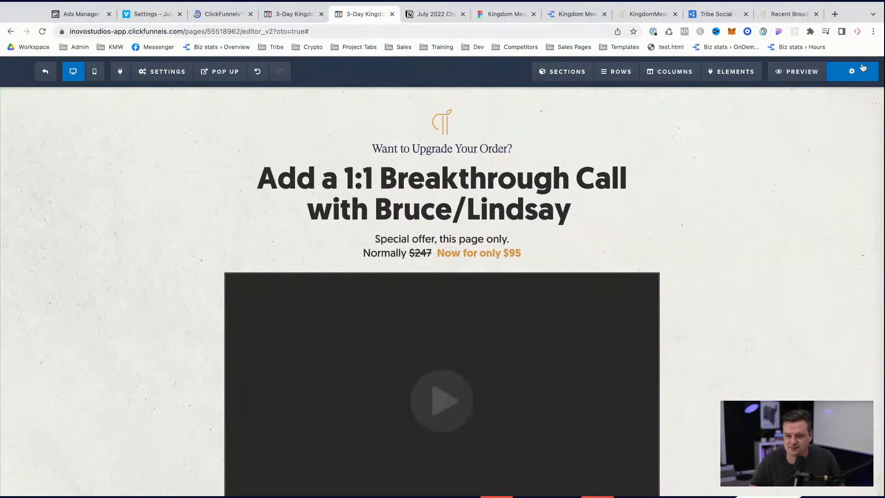
{"action": "left_click", "coordinate": [852, 71]}
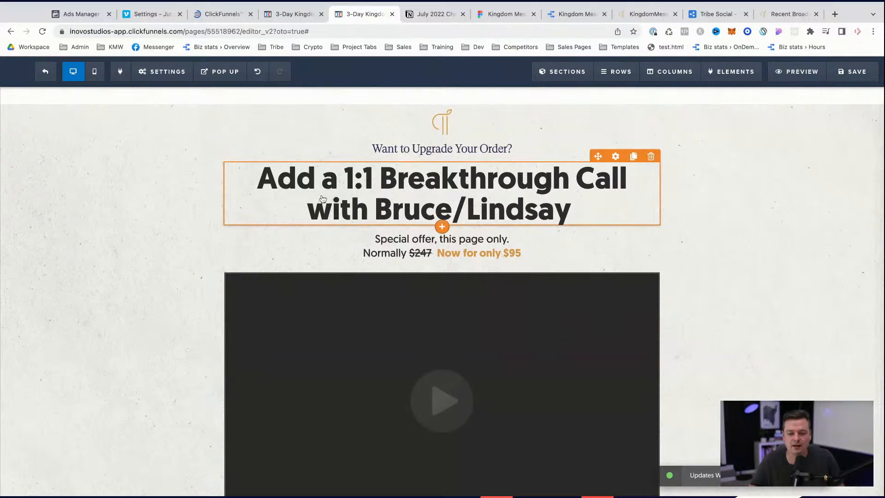
- Change the order button's text to "Yes, add 1:1 Breakthrough Call for $95"
{"action": "left_click", "coordinate": [577, 213]}
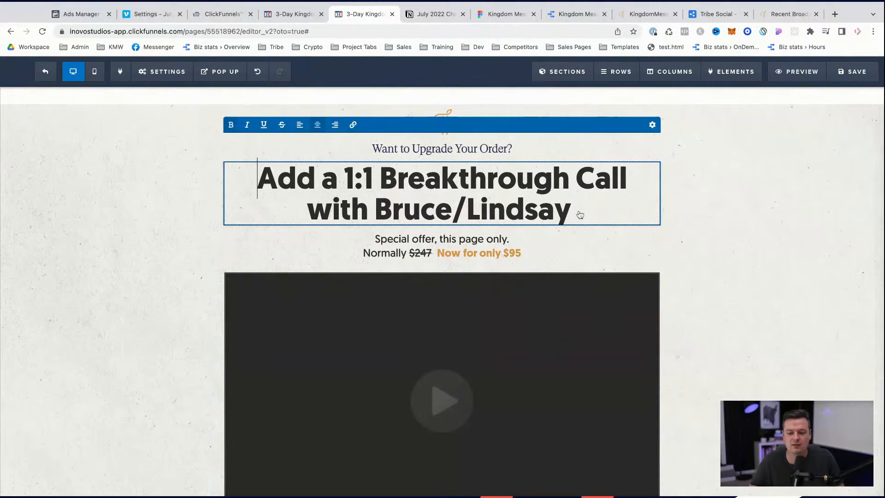
{"action": "scroll", "coordinate": [790, 229], "scroll_direction": "down", "scroll_amount": 3}
{"action": "scroll", "coordinate": [789, 230], "scroll_direction": "down", "scroll_amount": 1}
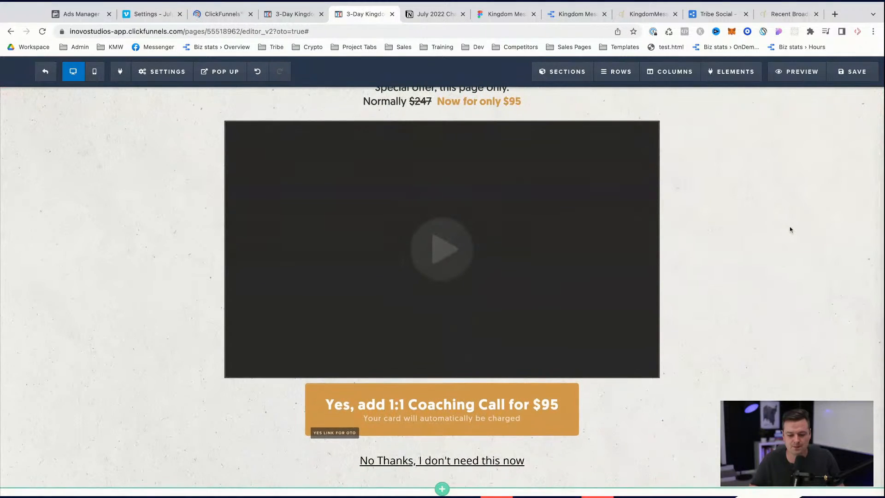
{"action": "left_click", "coordinate": [570, 411]}
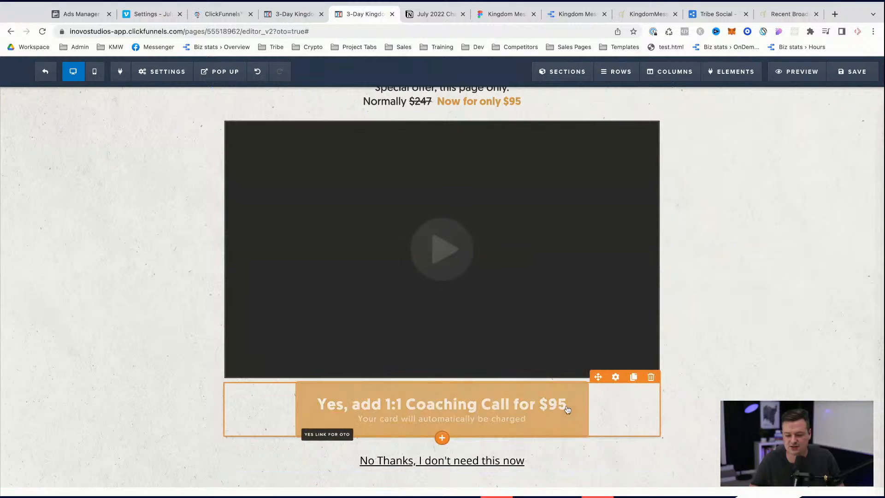
{"action": "left_click", "coordinate": [615, 377]}
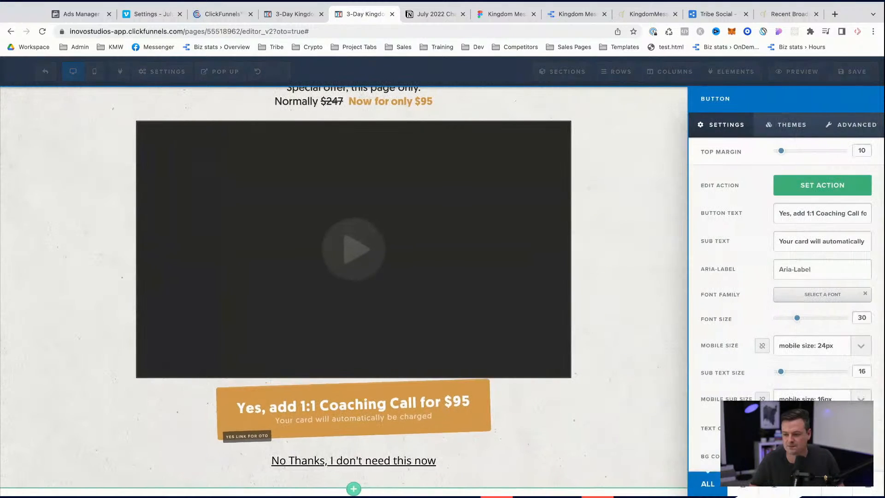
{"action": "double_click", "coordinate": [835, 213]}
{"action": "type", "text": "Breakthrough"}
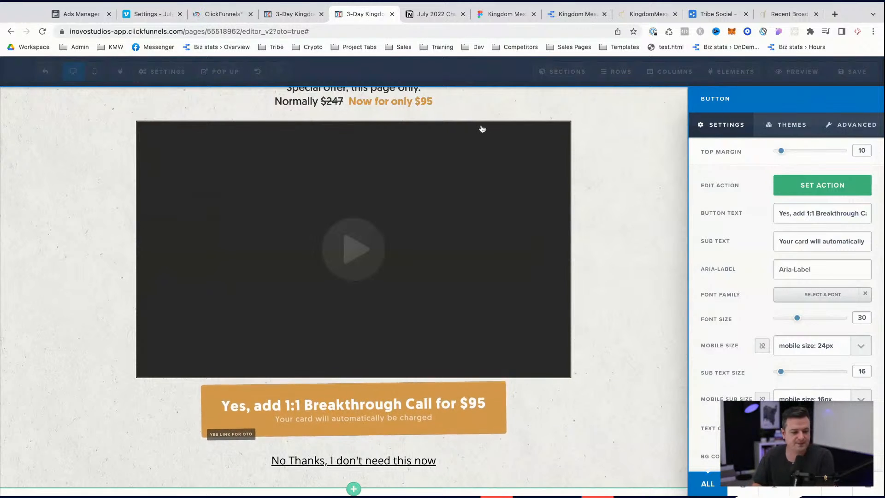
{"action": "left_click", "coordinate": [81, 171]}
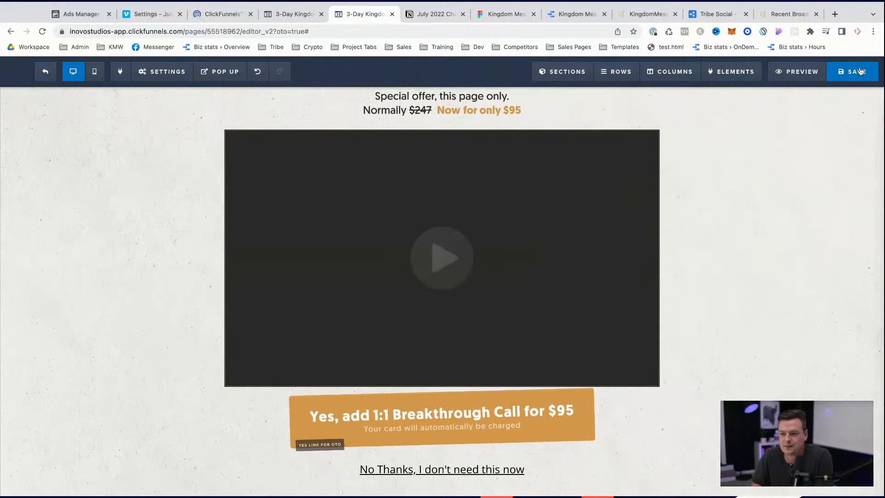
- Save the upsell page and switch the editor to the mobile view
{"action": "scroll", "coordinate": [248, 203], "scroll_direction": "up", "scroll_amount": 3}
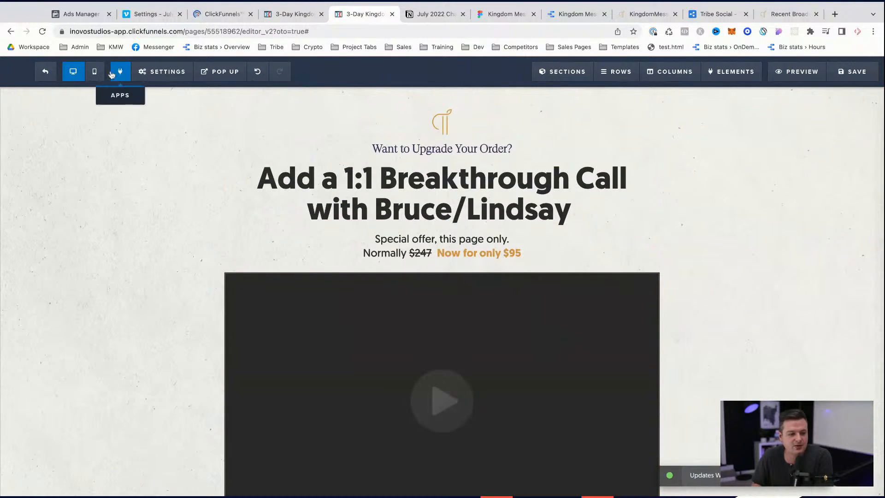
{"action": "left_click", "coordinate": [95, 72]}
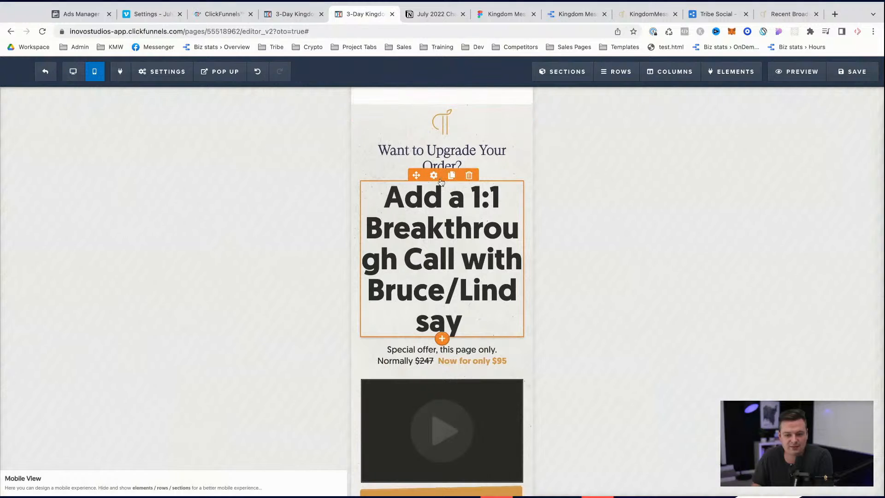
- Set the mobile font size of the 1:1 Breakthrough Call headline to 32px
{"action": "left_click", "coordinate": [489, 197]}
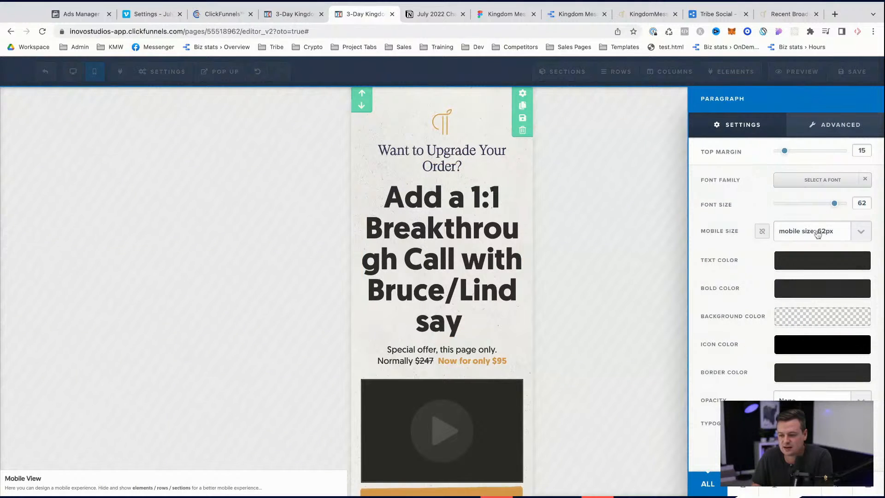
{"action": "left_click", "coordinate": [818, 234]}
{"action": "left_click", "coordinate": [812, 182]}
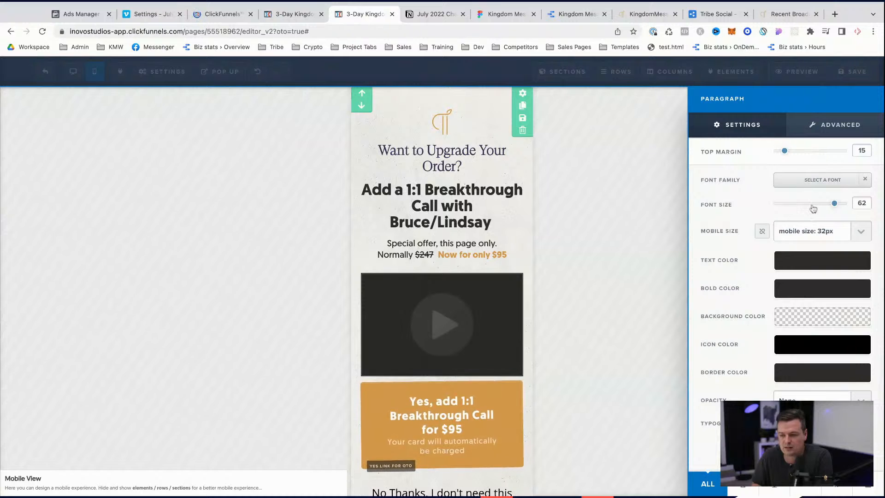
{"action": "left_click", "coordinate": [178, 134]}
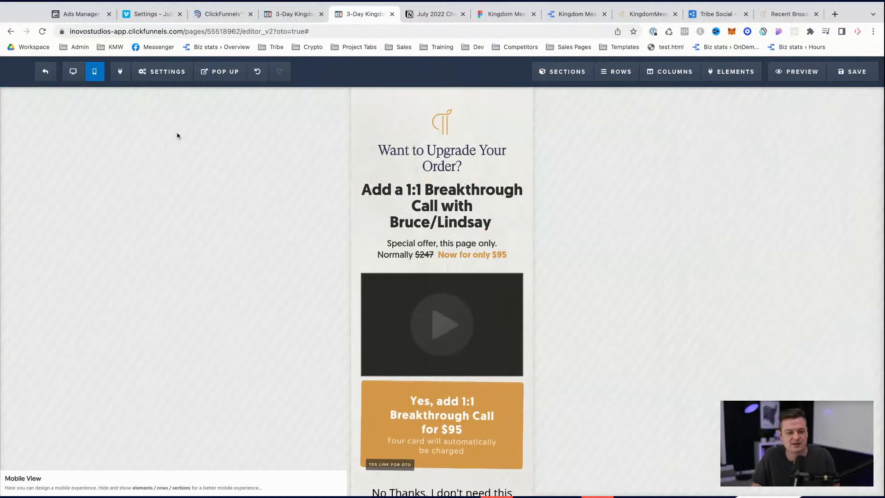
- In the desktop layout, add a space on each side of the slash between the two names in the headline
{"action": "left_click", "coordinate": [73, 71]}
{"action": "left_click", "coordinate": [454, 210]}
{"action": "left_click", "coordinate": [452, 209]}
{"action": "key", "text": "Right"}
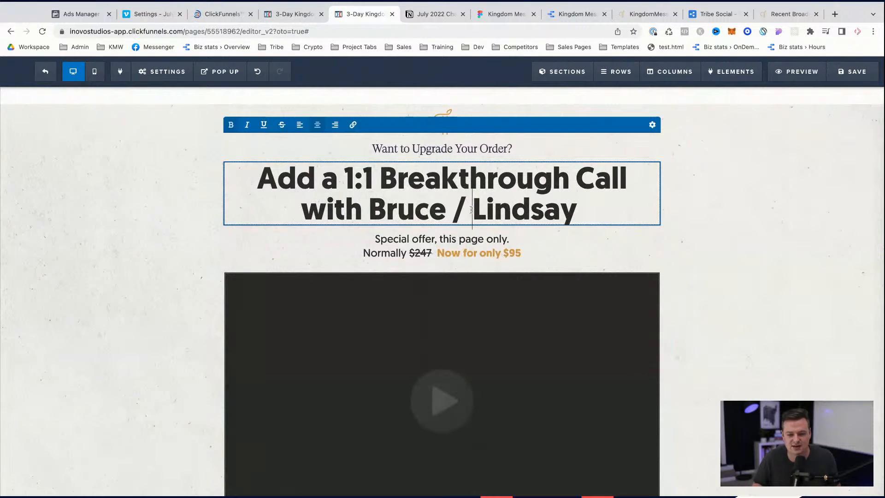
- Return to the mobile layout and set the headline's mobile font size to 34px
{"action": "left_click", "coordinate": [94, 71]}
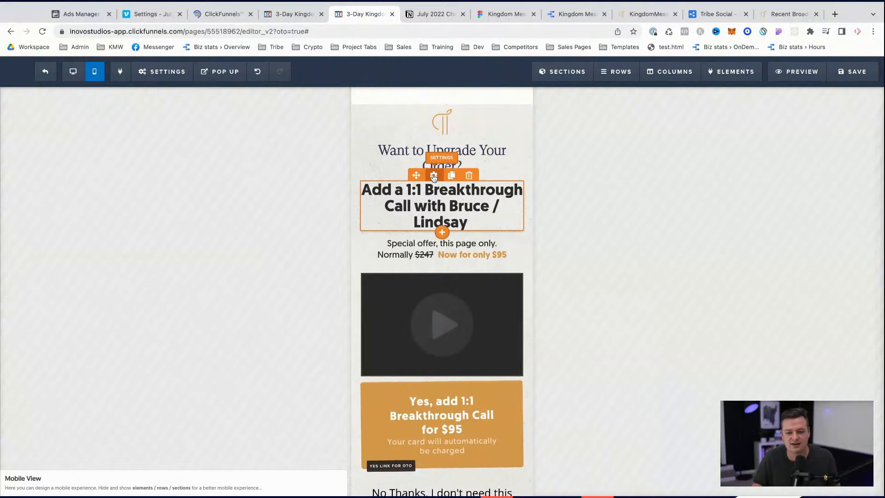
{"action": "left_click", "coordinate": [451, 189]}
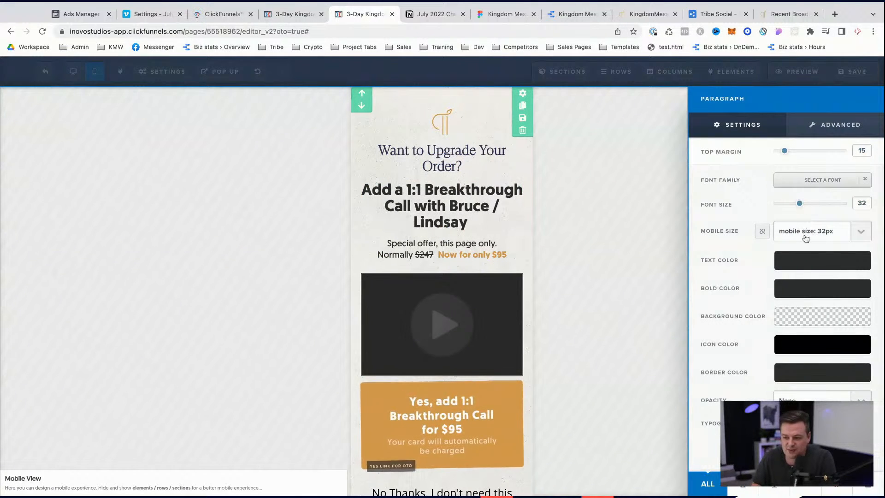
{"action": "left_click", "coordinate": [811, 260]}
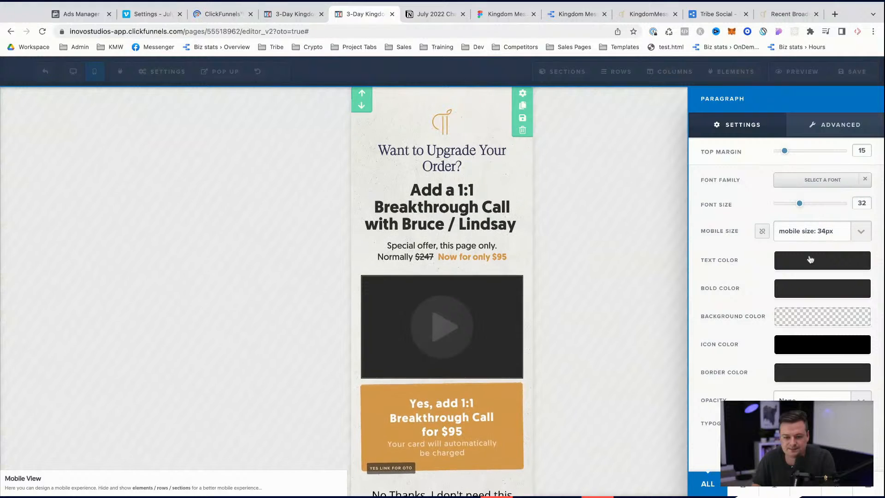
{"action": "left_click", "coordinate": [627, 241]}
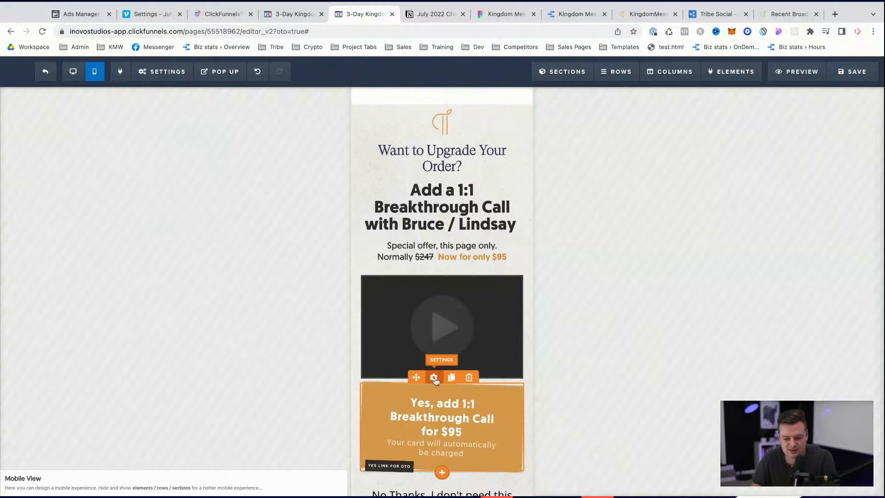
- Set the mobile font size of the orange $95 button to 22px, save the page, and return to the desktop layout
{"action": "left_click", "coordinate": [433, 378]}
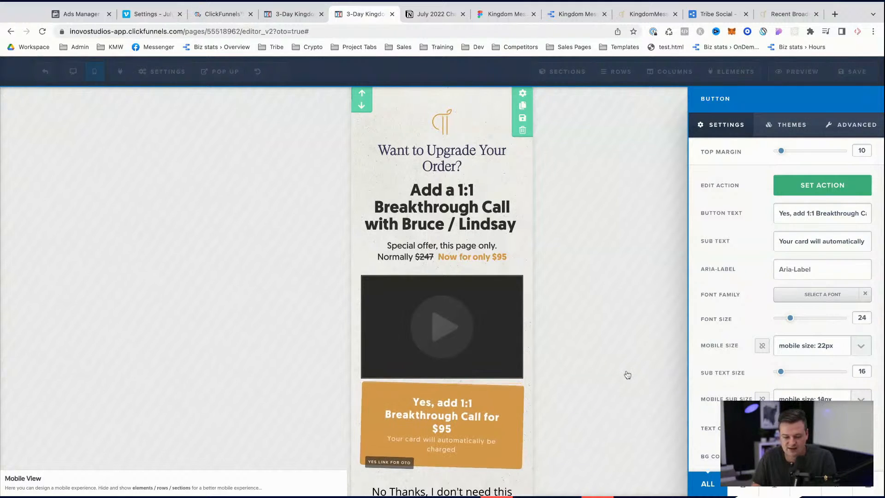
{"action": "left_click", "coordinate": [622, 418]}
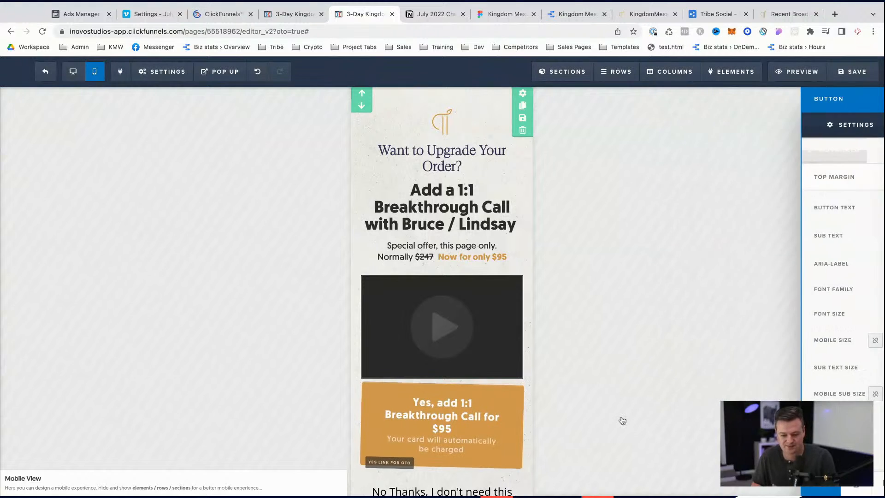
{"action": "left_click", "coordinate": [73, 71]}
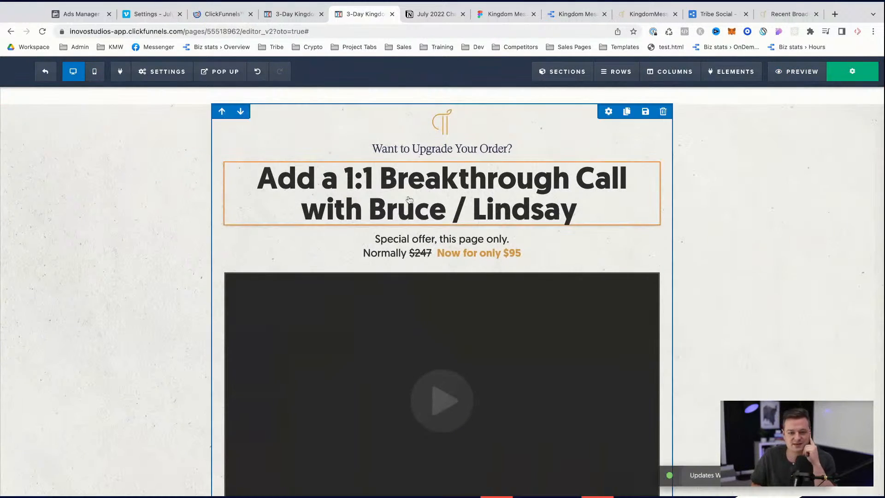
- In the mobile layout, reduce the "Want to Upgrade Your Order?" sub-headline's font size to fit one line, and save the page
{"action": "left_click", "coordinate": [94, 71]}
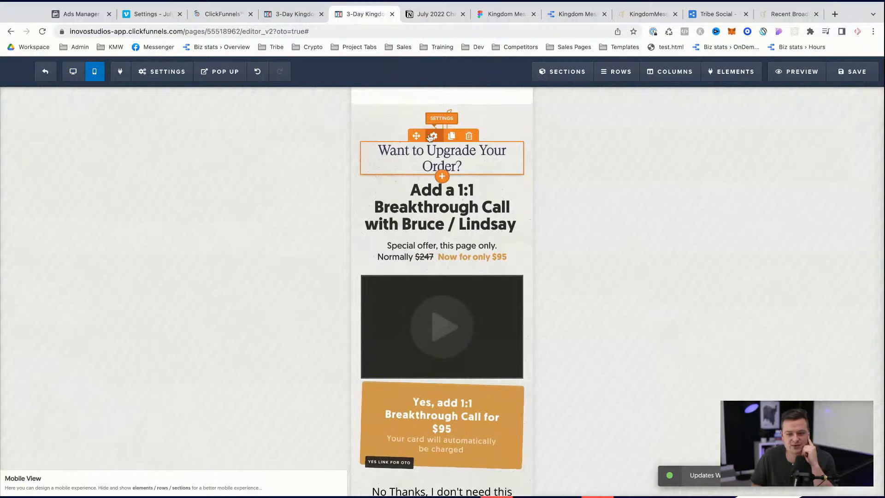
{"action": "left_click", "coordinate": [440, 165]}
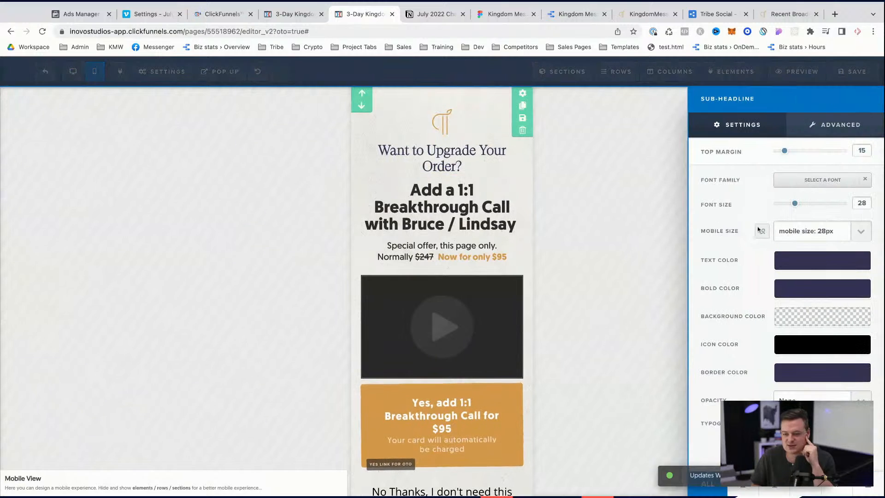
{"action": "left_click", "coordinate": [828, 234]}
{"action": "left_click", "coordinate": [827, 158]}
{"action": "left_click", "coordinate": [598, 223]}
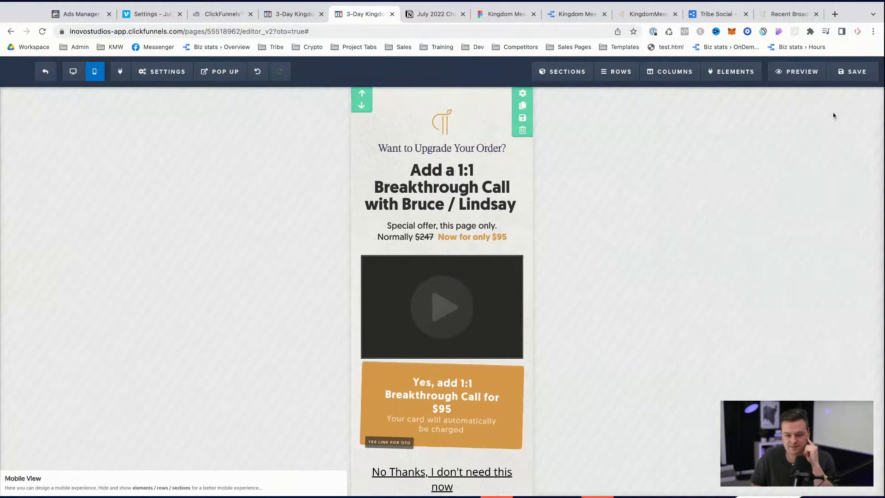
{"action": "left_click", "coordinate": [860, 71]}
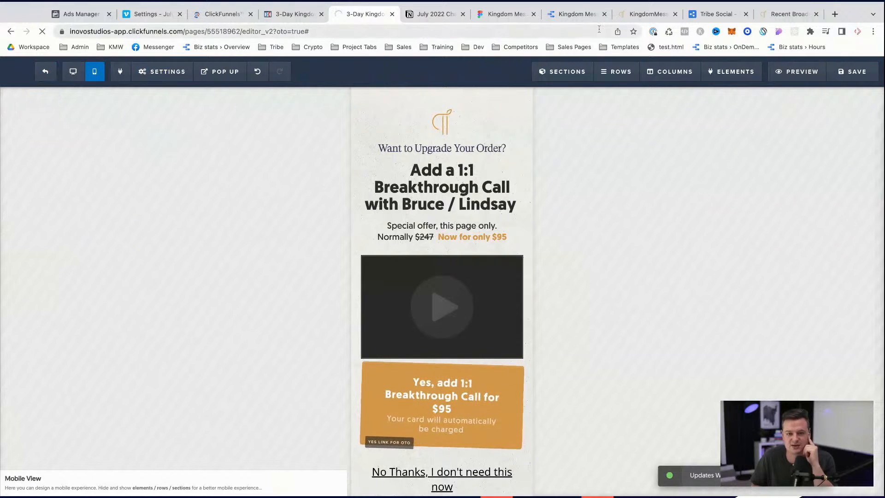
- Switch to the July 2022 Challenge page in Notion and strike through the Upsell Page heading
{"action": "left_click", "coordinate": [431, 14]}
{"action": "left_click", "coordinate": [348, 319]}
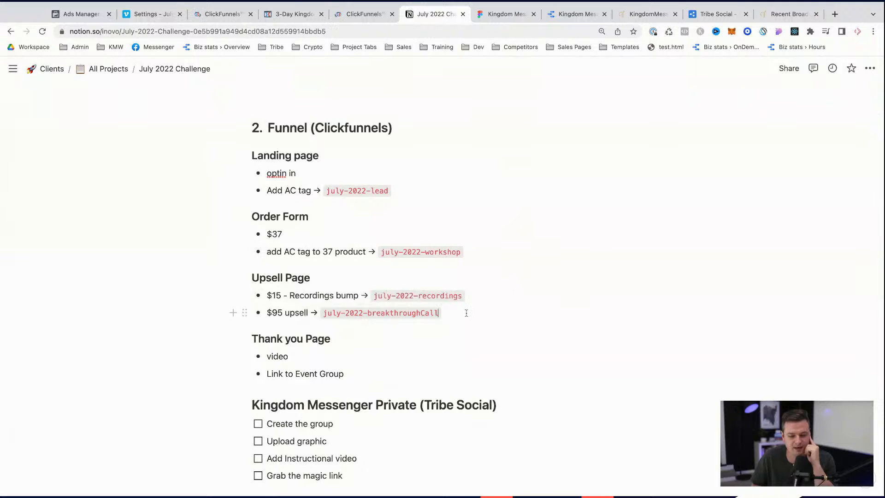
{"action": "triple_click", "coordinate": [266, 277]}
{"action": "left_click", "coordinate": [419, 255]}
{"action": "left_click", "coordinate": [151, 210]}
- Strike through the Order Form and Landing page headings in the funnel checklist
{"action": "triple_click", "coordinate": [293, 216]}
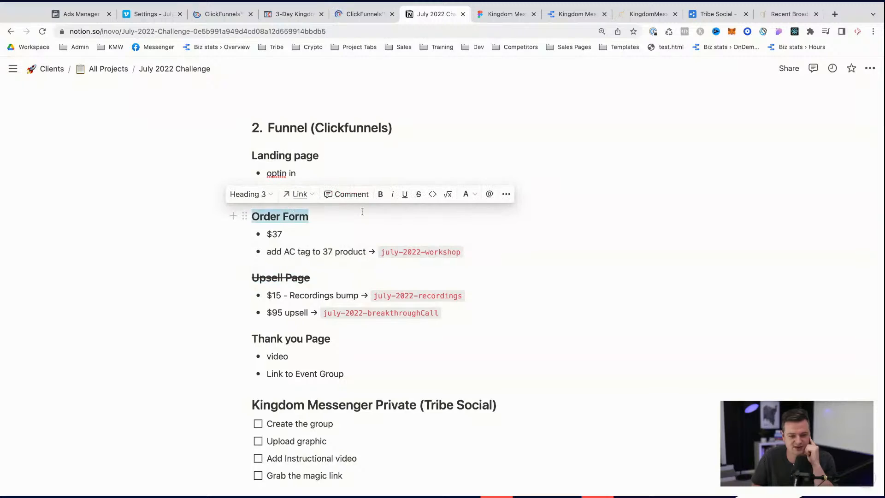
{"action": "left_click", "coordinate": [224, 239]}
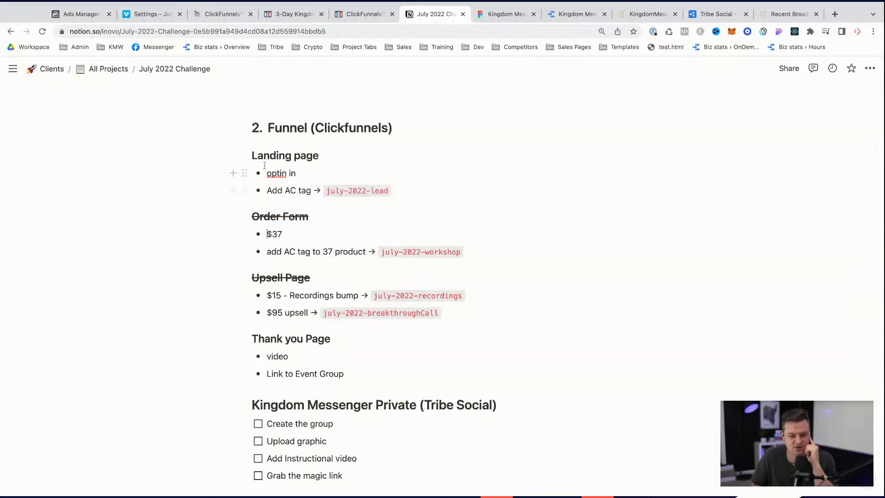
{"action": "triple_click", "coordinate": [270, 153]}
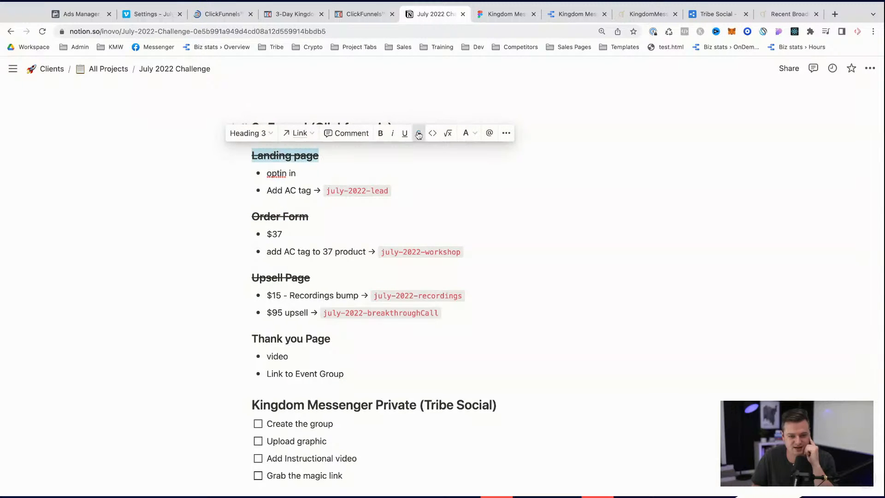
{"action": "triple_click", "coordinate": [284, 338]}
{"action": "left_click", "coordinate": [212, 344]}
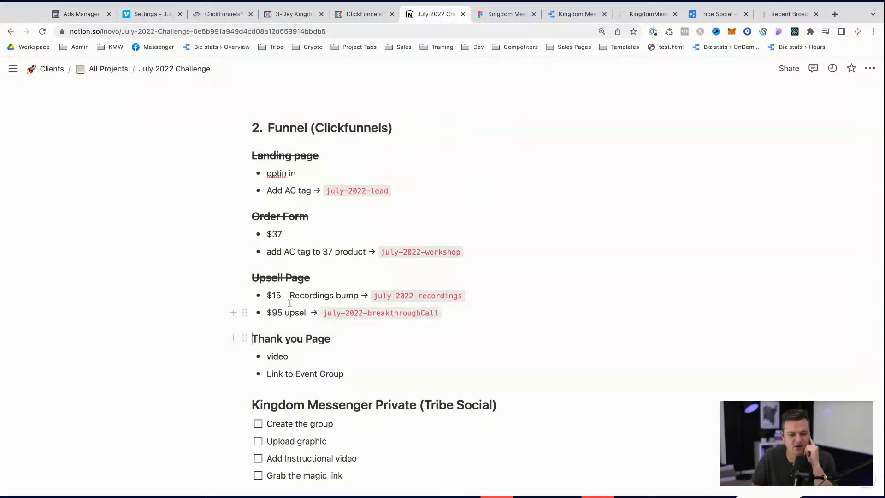
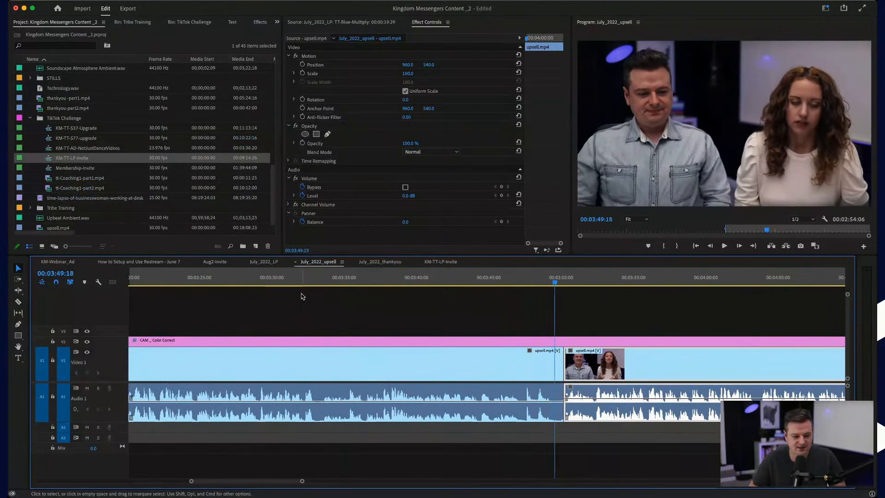
- Review the July_2022_upsell sequence before 00:03:50 and split the upsell.mp4 clip at about 00:03:33
{"action": "left_click", "coordinate": [310, 282]}
{"action": "scroll", "coordinate": [313, 282], "scroll_direction": "left", "scroll_amount": 4}
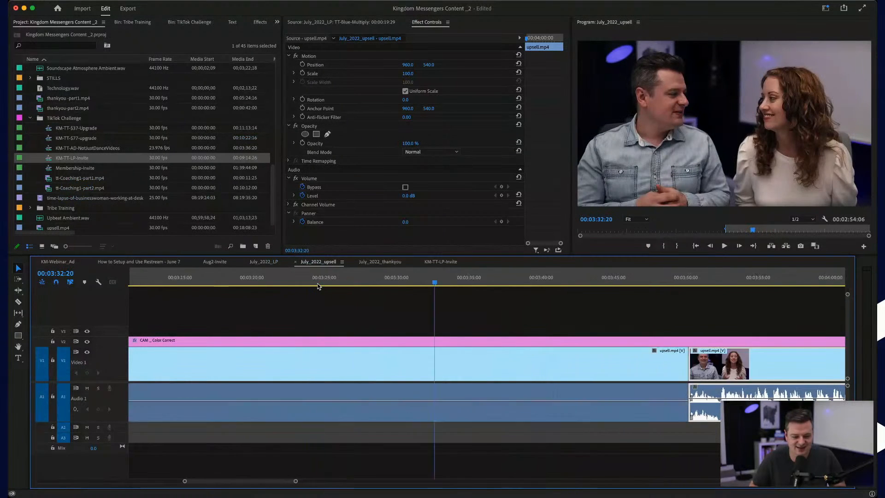
{"action": "key", "text": "space"}
{"action": "left_click", "coordinate": [391, 278]}
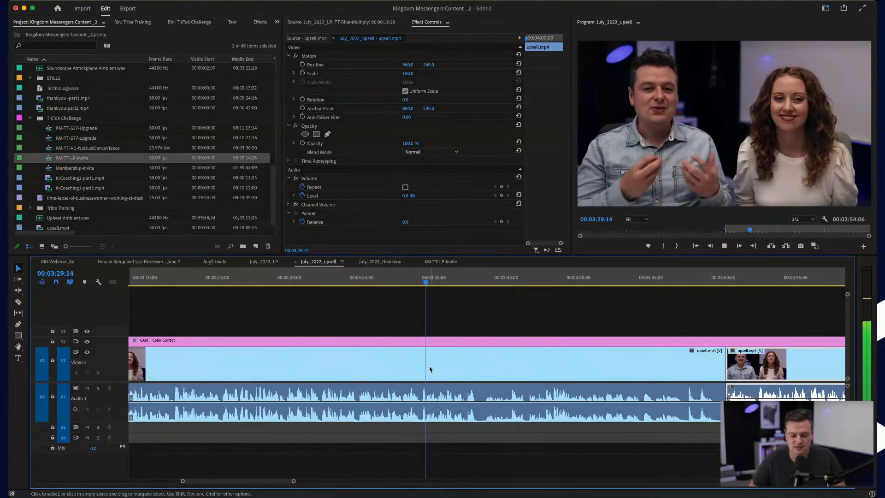
{"action": "key", "text": "c"}
{"action": "left_click", "coordinate": [478, 373]}
{"action": "key", "text": "v"}
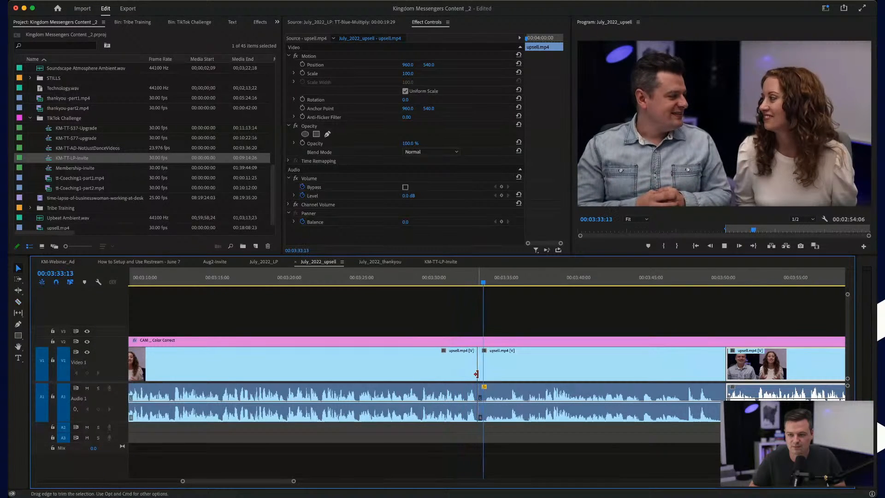
- Delete the upsell.mp4 segment after the new cut and close the gap it leaves
{"action": "left_click", "coordinate": [514, 372]}
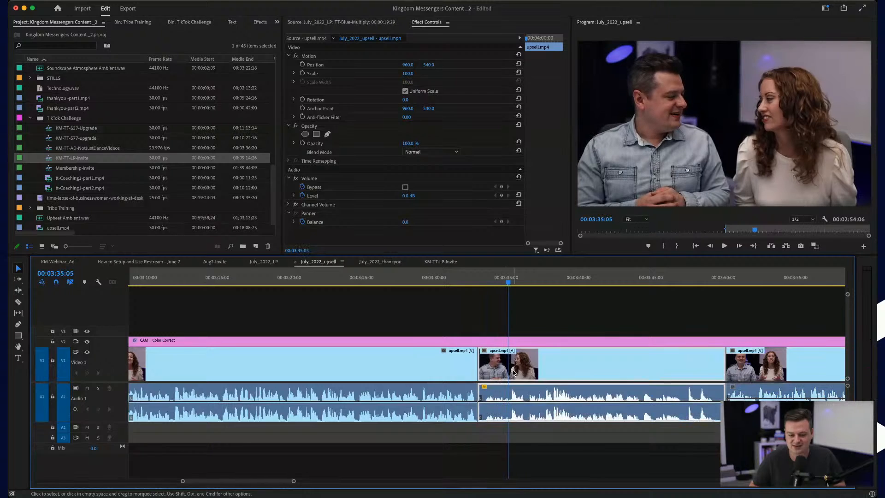
{"action": "key", "text": "Delete"}
{"action": "left_click", "coordinate": [515, 372]}
{"action": "key", "text": "Delete"}
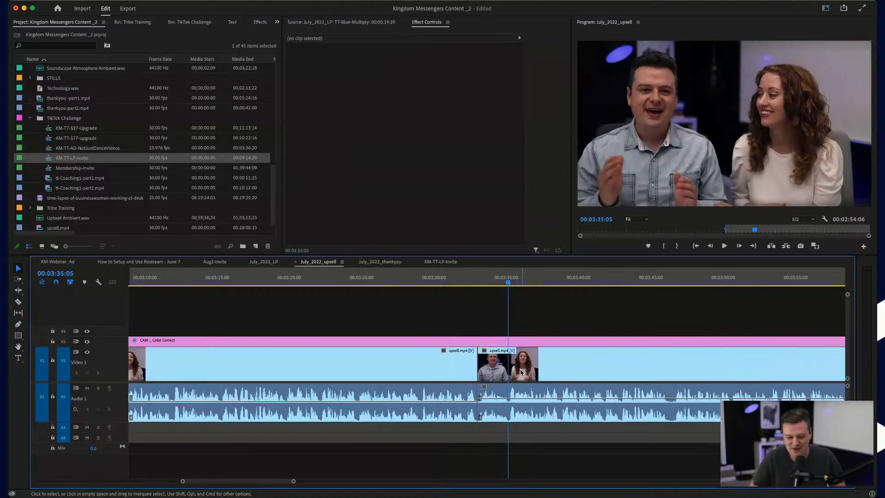
- Play back the join at about 00:03:33 to check the transition
{"action": "left_click", "coordinate": [477, 276]}
{"action": "key", "text": "space"}
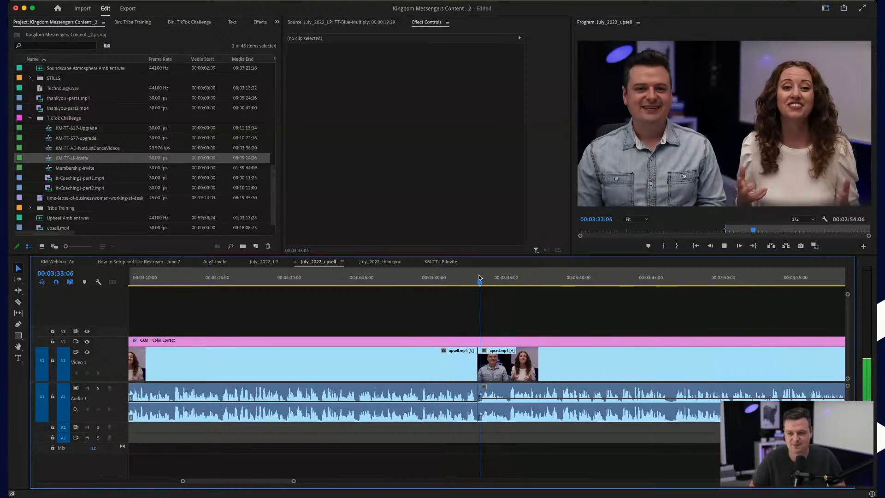
{"action": "key", "text": "space"}
- Delete the long upsell.mp4 clip that ends at the 00:03:33 cut
{"action": "left_click", "coordinate": [414, 369]}
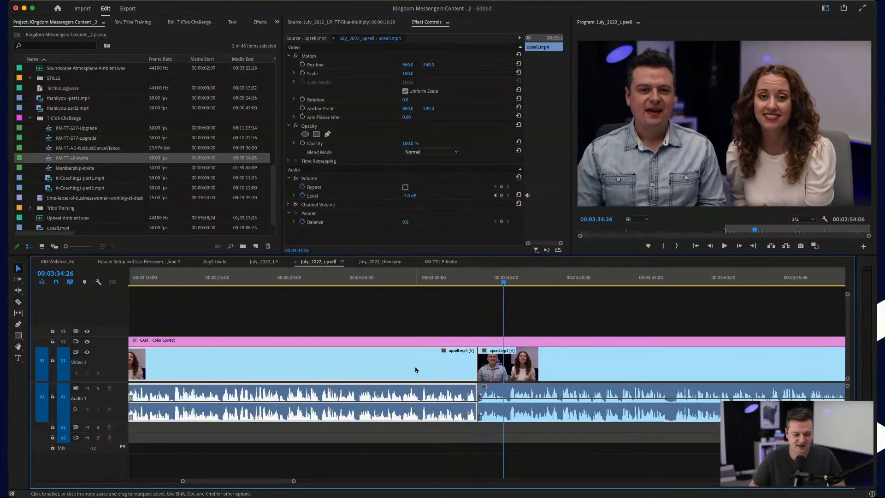
{"action": "scroll", "coordinate": [415, 370], "scroll_direction": "left", "scroll_amount": 3}
{"action": "key", "text": "minus"}
{"action": "key", "text": "Delete"}
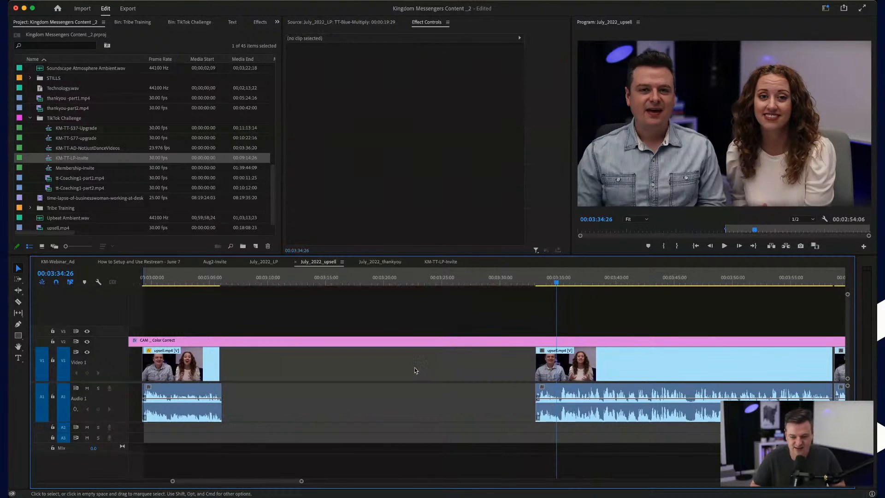
- Move the following clip back to about 00:03:06 and close the empty gap behind it
{"action": "left_click_drag", "start_coordinate": [542, 366], "coordinate": [279, 372]}
{"action": "scroll", "coordinate": [210, 340], "scroll_direction": "up", "scroll_amount": 7}
{"action": "scroll", "coordinate": [233, 335], "scroll_direction": "down", "scroll_amount": 6}
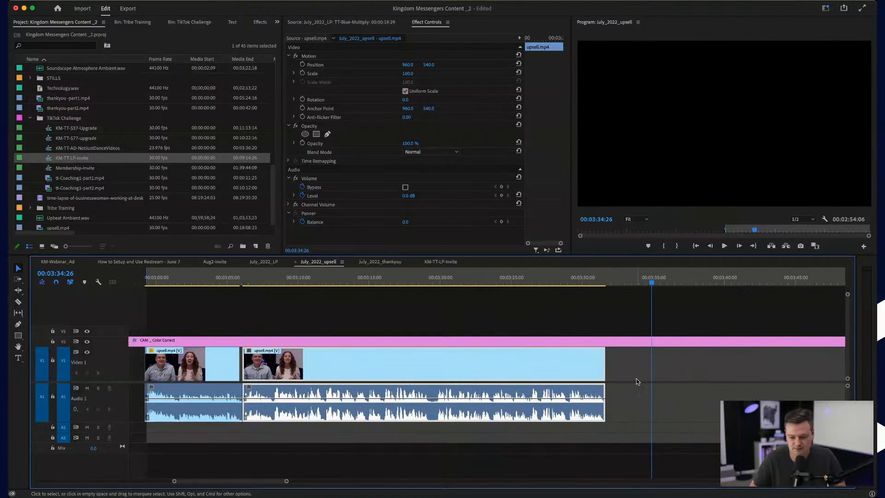
{"action": "left_click", "coordinate": [672, 370]}
{"action": "key", "text": "Delete"}
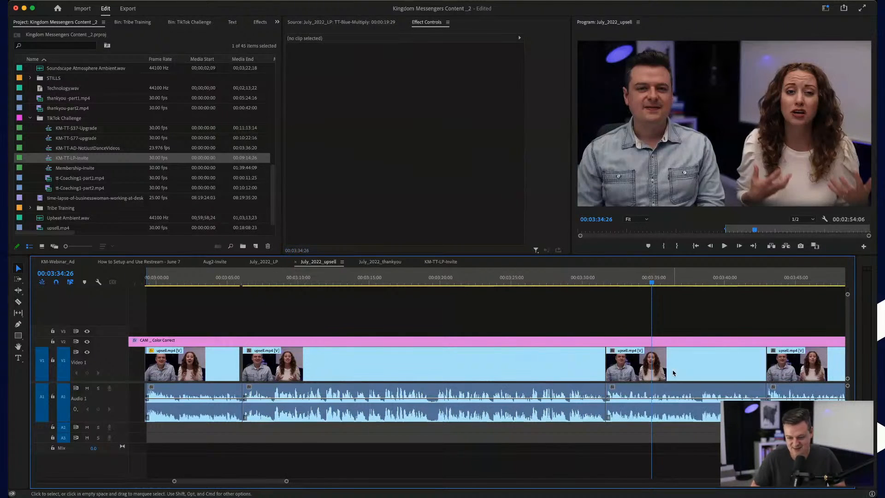
- Extend the audio and video starts of the moved clip separately and shift it earlier to close the small gap before it
{"action": "scroll", "coordinate": [245, 368], "scroll_direction": "up", "scroll_amount": 6}
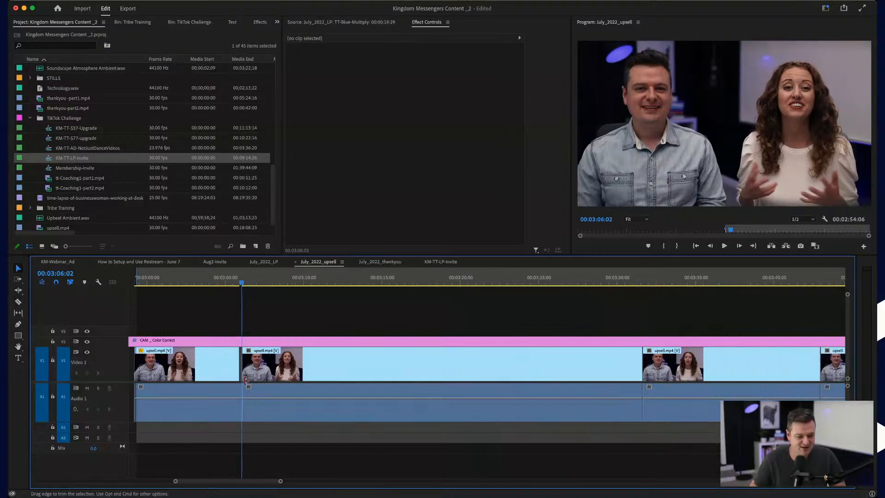
{"action": "scroll", "coordinate": [362, 374], "scroll_direction": "up", "scroll_amount": 3}
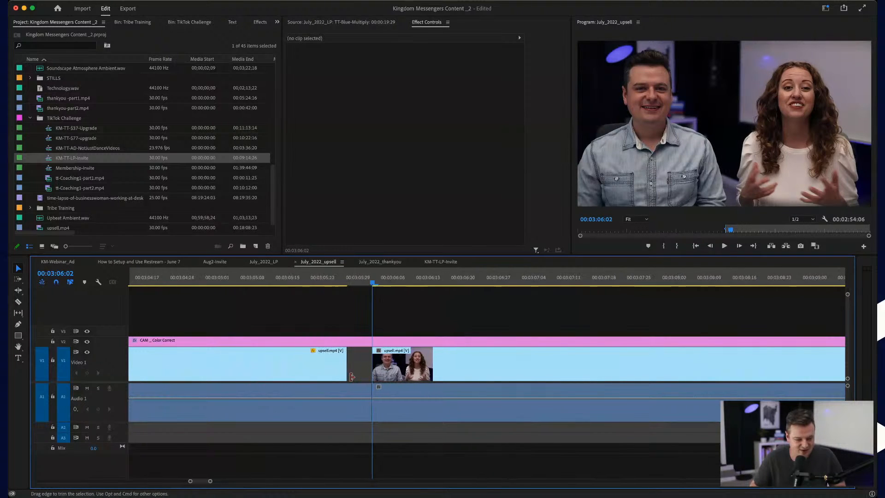
{"action": "mouse_move", "coordinate": [372, 409]}
{"action": "left_mouse_down"}
{"action": "mouse_move", "coordinate": [344, 410]}
{"action": "mouse_move", "coordinate": [360, 409]}
{"action": "left_mouse_up"}
{"action": "left_click_drag", "start_coordinate": [372, 364], "coordinate": [349, 364]}
{"action": "left_click_drag", "start_coordinate": [442, 366], "coordinate": [425, 366]}
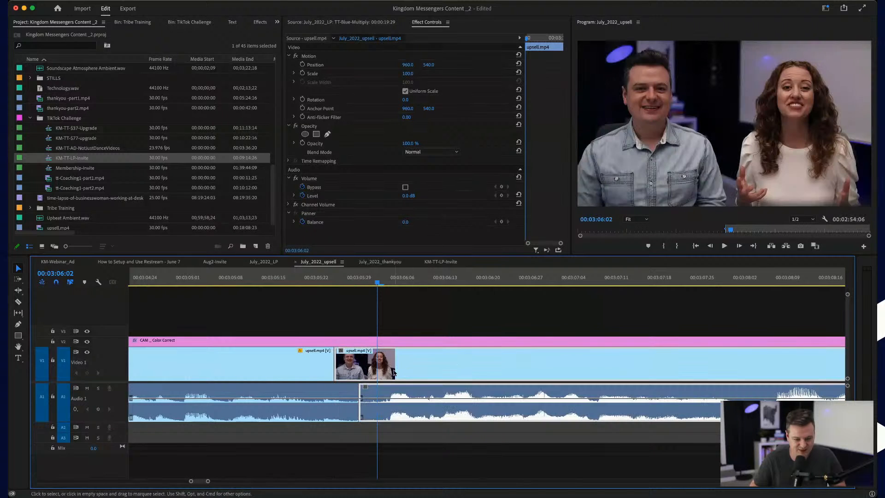
- Trim about 3 frames off the moved clip's start, shift it back against the preceding clip, and play from about 00:03:04:27
{"action": "left_click_drag", "start_coordinate": [339, 361], "coordinate": [358, 361]}
{"action": "left_click_drag", "start_coordinate": [472, 362], "coordinate": [454, 361]}
{"action": "left_click", "coordinate": [162, 278]}
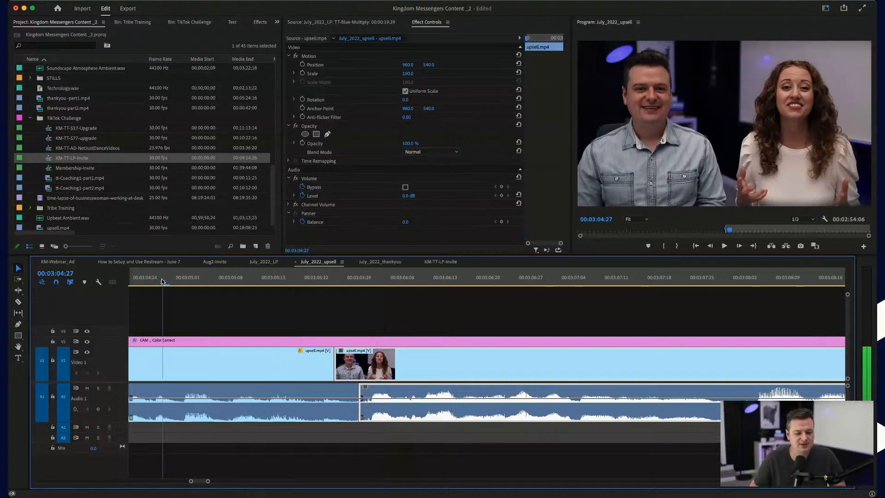
- Play through the 00:03:05:25 video cut and try trimming about two frames off the end of the clip before it
{"action": "key", "text": "space"}
{"action": "key", "text": "space"}
{"action": "left_click_drag", "start_coordinate": [326, 361], "coordinate": [314, 359]}
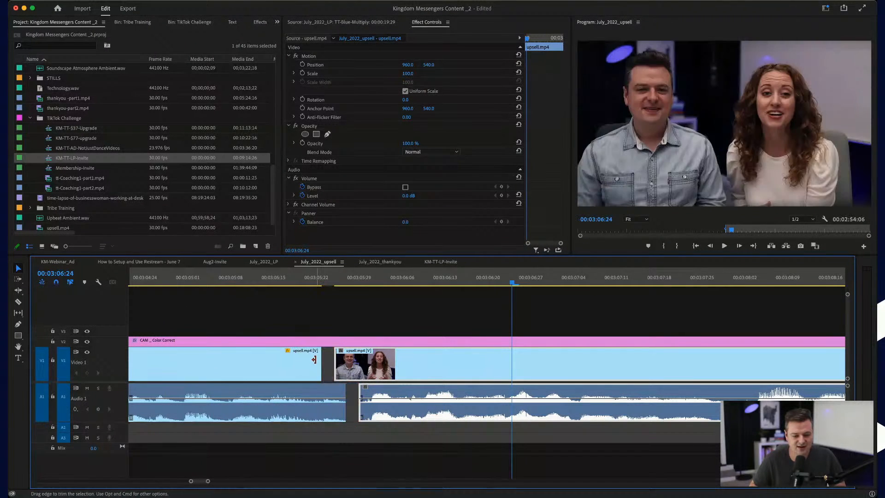
{"action": "key", "text": "super+z"}
- Try rolling the 00:03:05:25 video cut about three frames earlier, play across it, and undo the change
{"action": "left_click", "coordinate": [361, 314]}
{"action": "left_click", "coordinate": [314, 363]}
{"action": "left_click", "coordinate": [322, 317]}
{"action": "left_click", "coordinate": [313, 367]}
{"action": "left_click_drag", "start_coordinate": [328, 359], "coordinate": [314, 359]}
{"action": "key", "text": "space"}
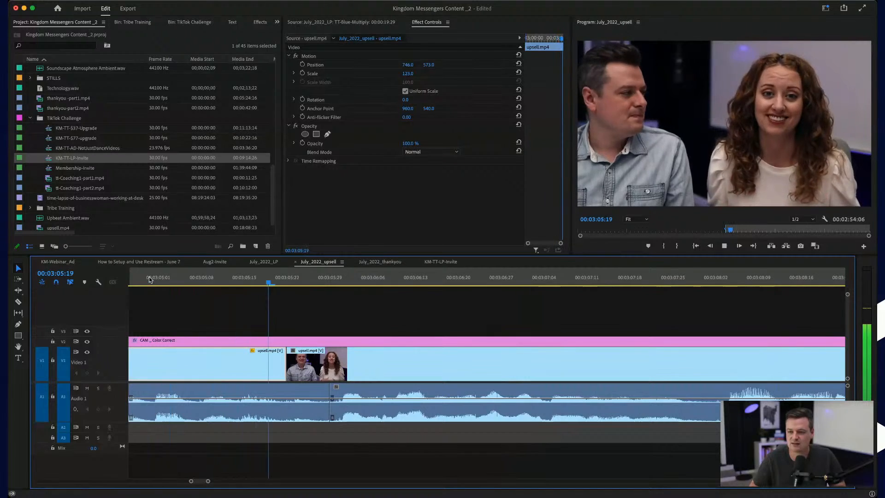
{"action": "key", "text": "space"}
{"action": "key", "text": "super+z"}
{"action": "key", "text": "super+z"}
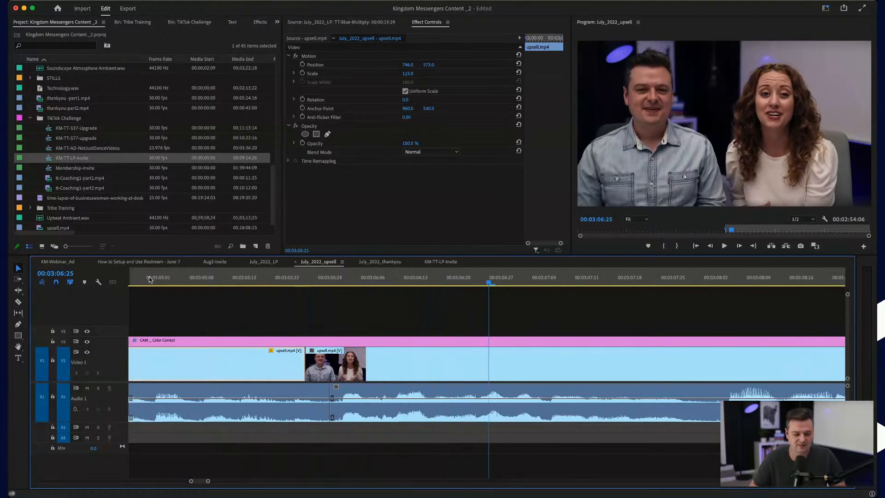
- Roll the video cut near 00:03:05:25 about one frame earlier and play across it from 00:03:05:07
{"action": "left_click_drag", "start_coordinate": [302, 358], "coordinate": [292, 357]}
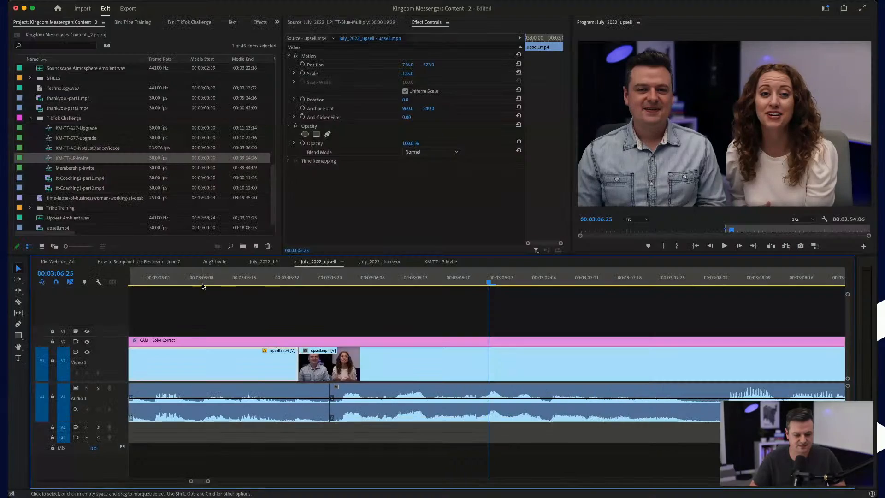
{"action": "left_click", "coordinate": [193, 277]}
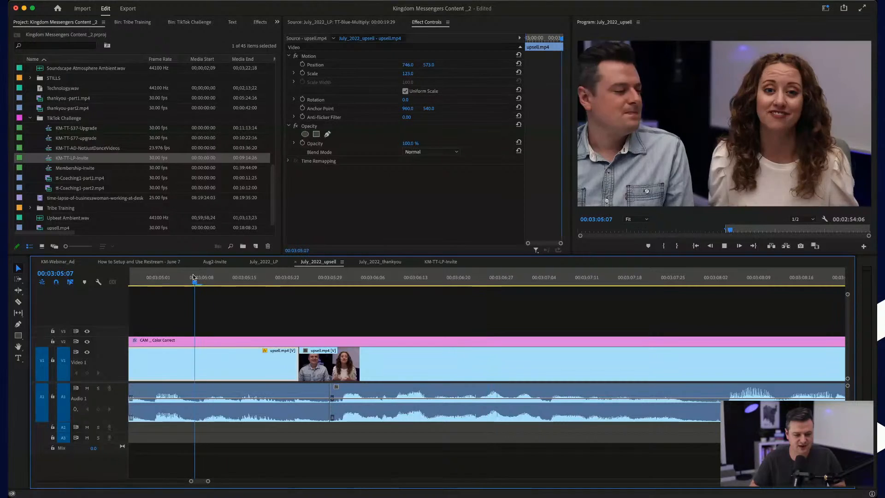
{"action": "key", "text": "space"}
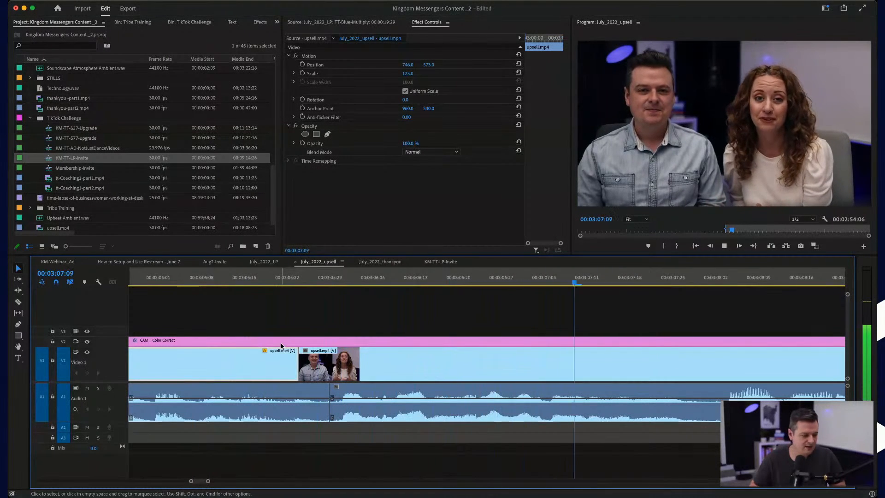
{"action": "key", "text": "space"}
- Lower the volume of the clip starting near 00:03:06 to -3.0 dB from about 00:03:08 onward with level keyframes during playback
{"action": "scroll", "coordinate": [280, 343], "scroll_direction": "down", "scroll_amount": 3, "text": "alt"}
{"action": "scroll", "coordinate": [280, 342], "scroll_direction": "down", "scroll_amount": 1, "text": "alt"}
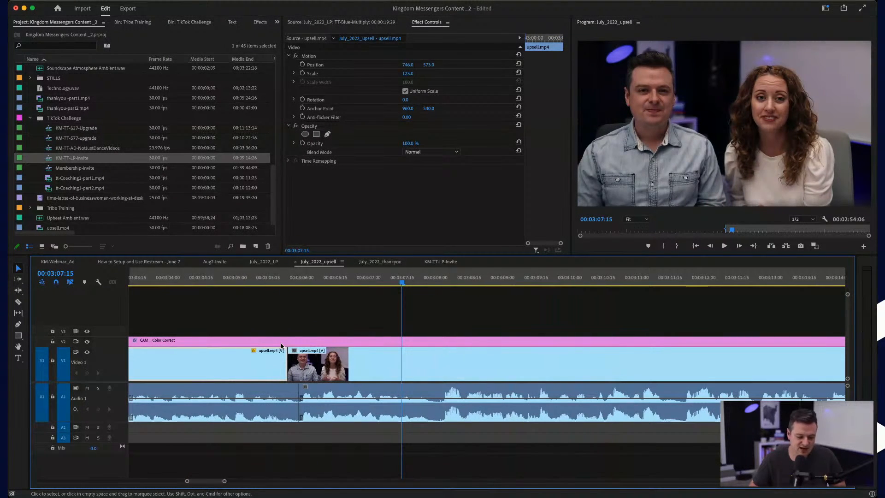
{"action": "scroll", "coordinate": [433, 387], "scroll_direction": "right", "scroll_amount": 3}
{"action": "scroll", "coordinate": [428, 392], "scroll_direction": "down", "scroll_amount": 4, "text": "alt"}
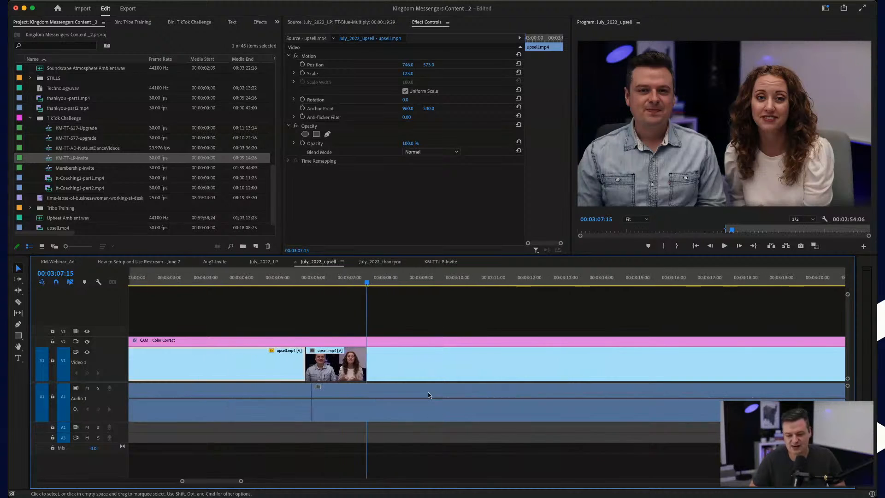
{"action": "scroll", "coordinate": [428, 395], "scroll_direction": "down", "scroll_amount": 3, "text": "alt"}
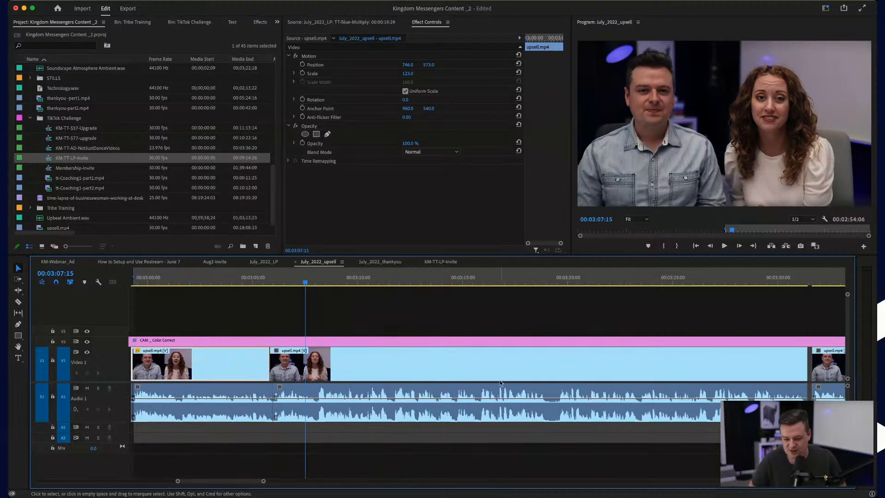
{"action": "key", "text": "space"}
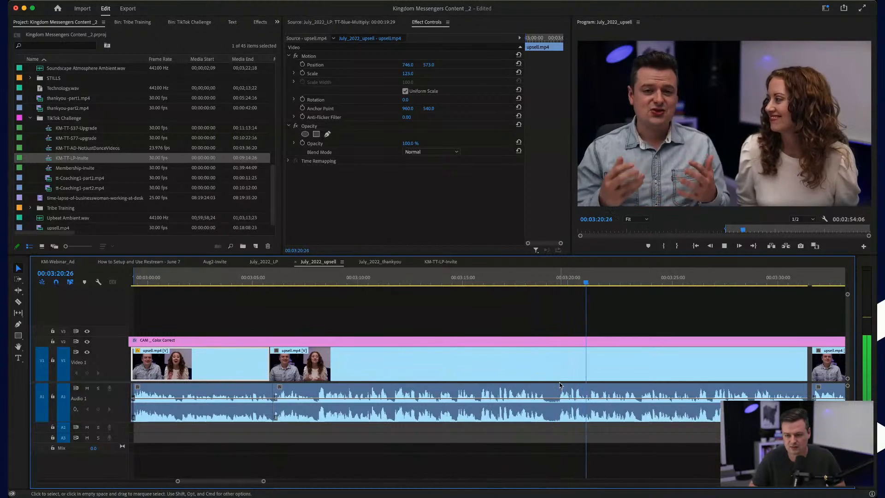
{"action": "scroll", "coordinate": [539, 357], "scroll_direction": "right", "scroll_amount": 1}
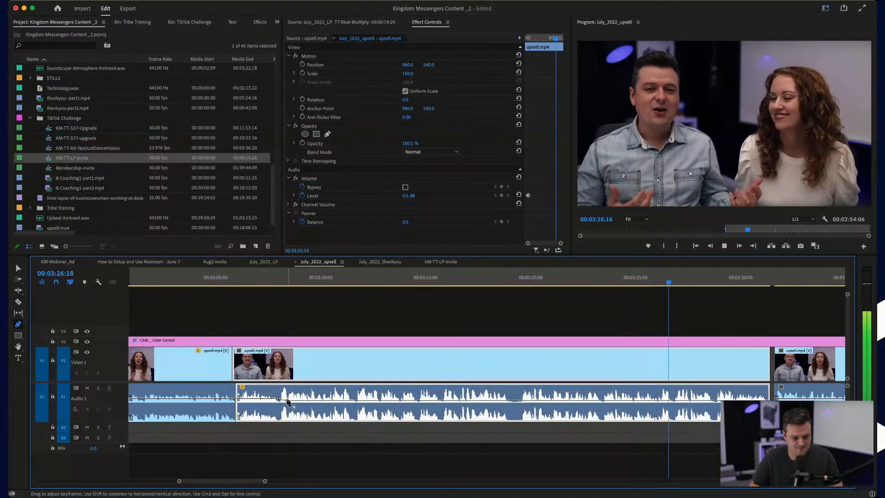
{"action": "key", "text": "v"}
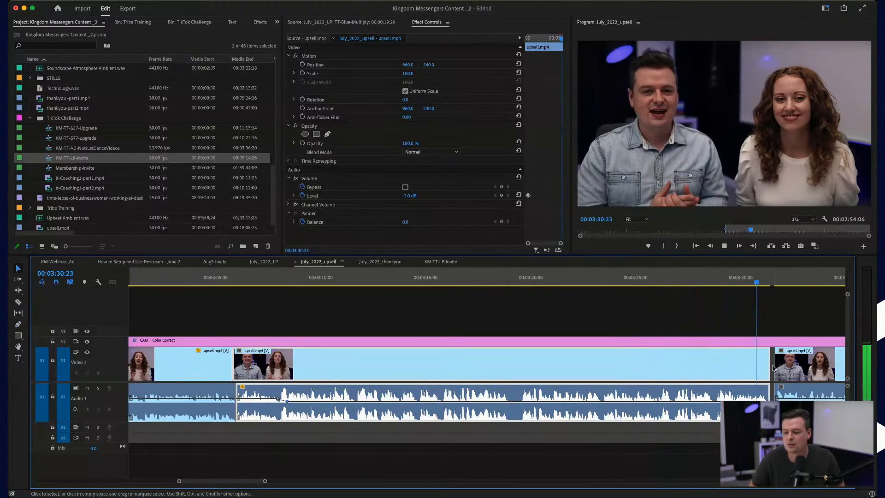
- Close the empty gap near 00:03:31 and return the playhead to about 00:03:30
{"action": "left_click", "coordinate": [773, 367]}
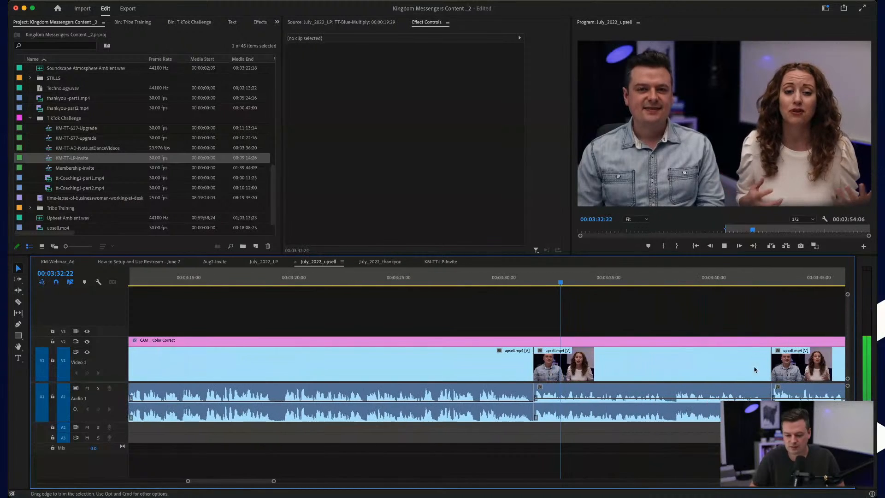
{"action": "key", "text": "space"}
{"action": "left_click", "coordinate": [507, 276]}
{"action": "scroll", "coordinate": [507, 276], "scroll_direction": "left", "scroll_amount": 7}
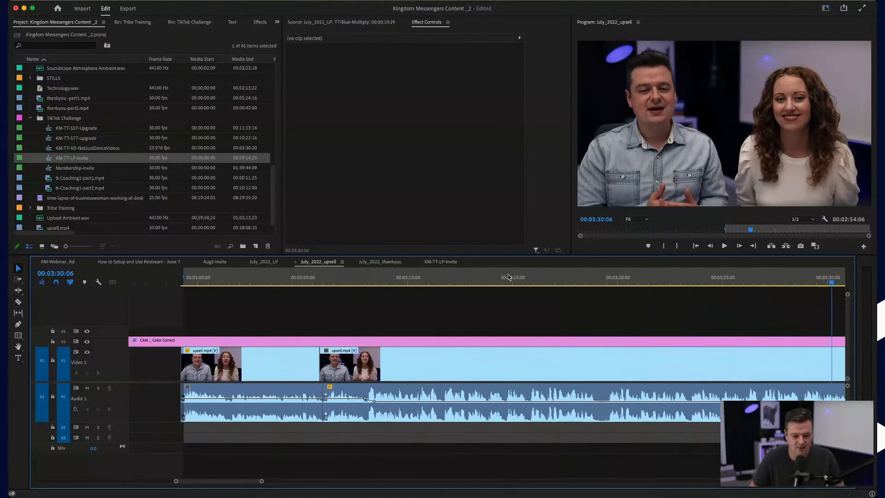
- Locate the pause near 00:03:19, split the clip around it, and ripple-delete the section of about half a second
{"action": "left_click", "coordinate": [268, 280]}
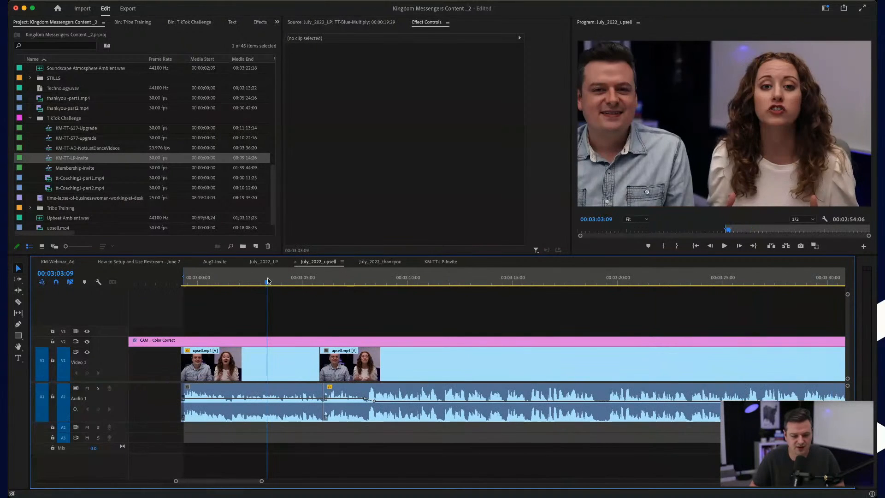
{"action": "left_click", "coordinate": [387, 279]}
{"action": "scroll", "coordinate": [461, 312], "scroll_direction": "right", "scroll_amount": 4}
{"action": "left_click", "coordinate": [463, 280]}
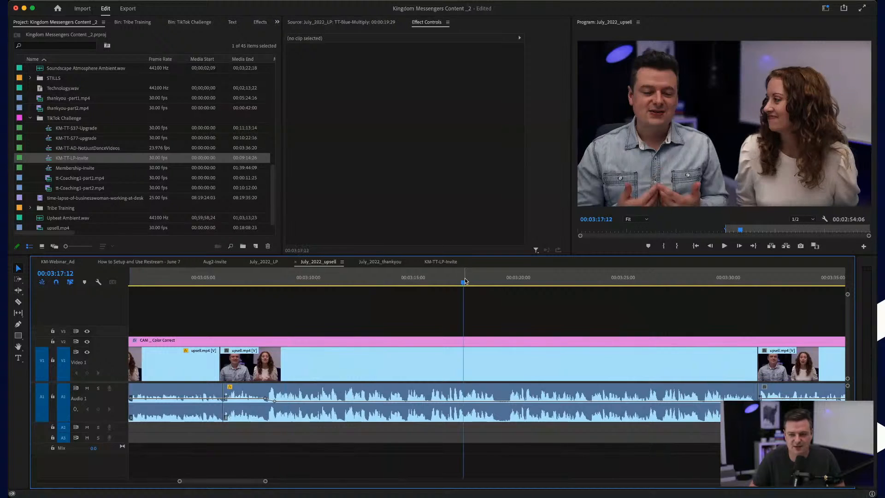
{"action": "left_click", "coordinate": [508, 279]}
{"action": "key", "text": "space"}
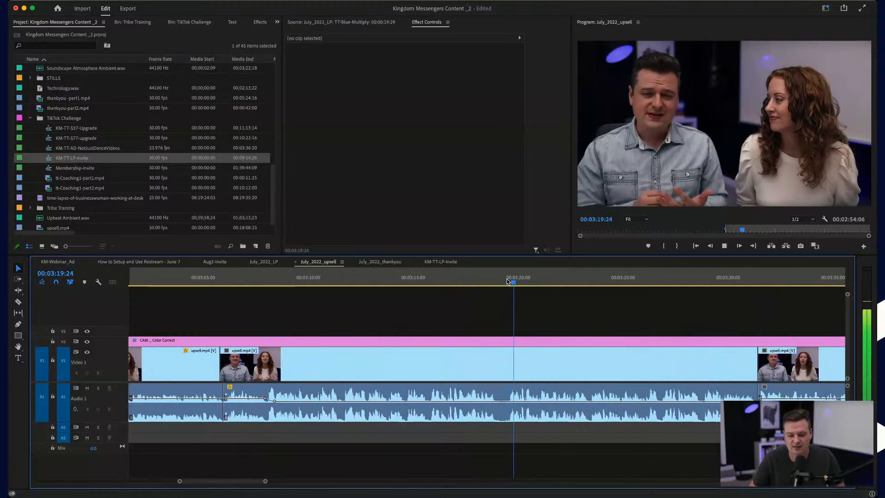
{"action": "key", "text": "space"}
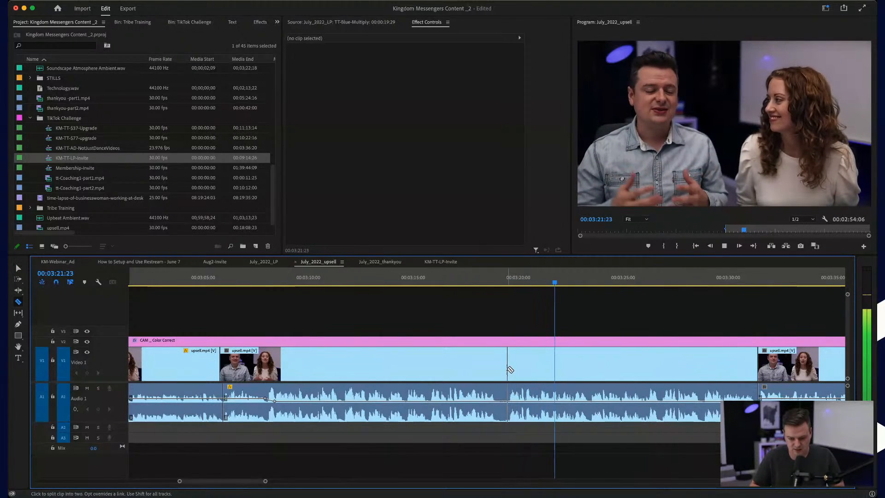
{"action": "key", "text": "c"}
{"action": "left_click", "coordinate": [500, 368]}
{"action": "left_click", "coordinate": [505, 368]}
{"action": "left_click", "coordinate": [504, 367]}
{"action": "key", "text": "Delete"}
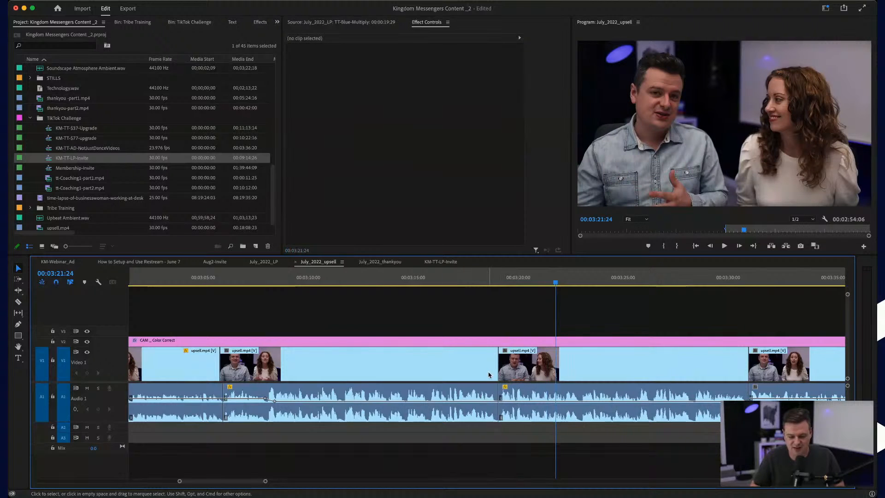
- At the 00:03:19 cut, adjust the preceding clip's video and audio ends separately and pull the following clip back to close the gap
{"action": "scroll", "coordinate": [489, 375], "scroll_direction": "up", "scroll_amount": 5}
{"action": "left_click_drag", "start_coordinate": [522, 367], "coordinate": [518, 368]}
{"action": "left_click", "coordinate": [527, 359]}
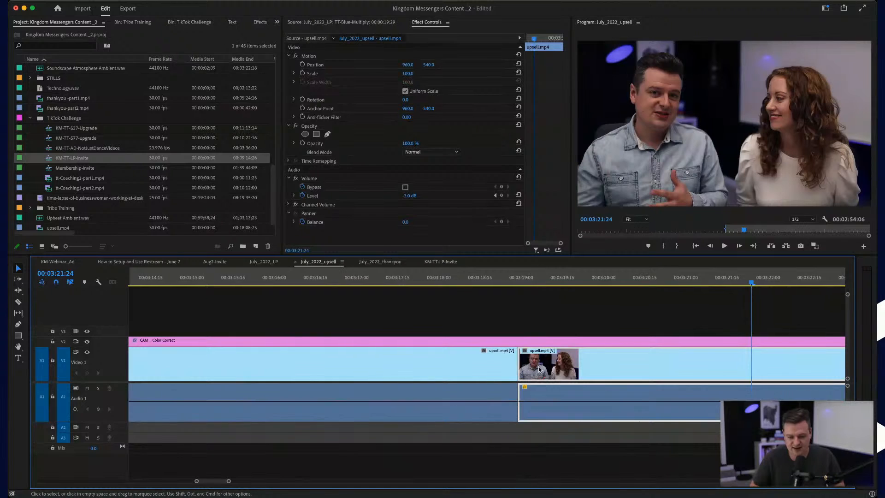
{"action": "scroll", "coordinate": [528, 359], "scroll_direction": "up", "scroll_amount": 4}
{"action": "left_click_drag", "start_coordinate": [472, 361], "coordinate": [448, 366]}
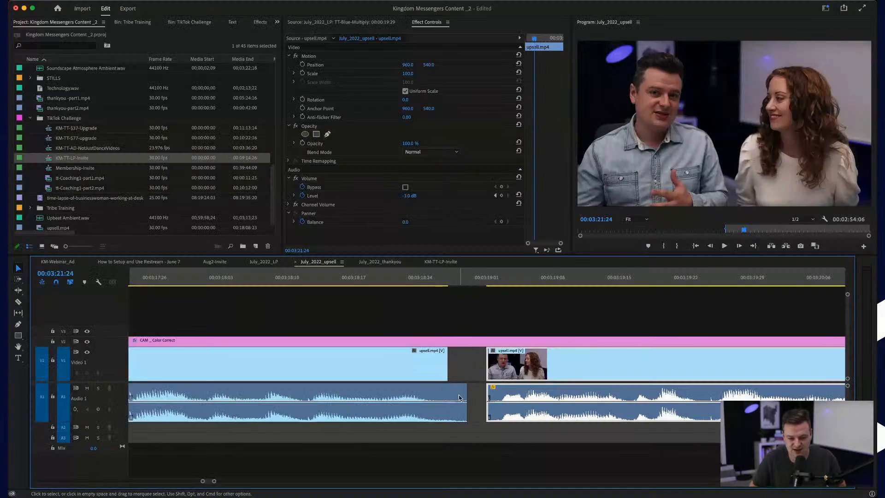
{"action": "left_click_drag", "start_coordinate": [469, 395], "coordinate": [477, 395]}
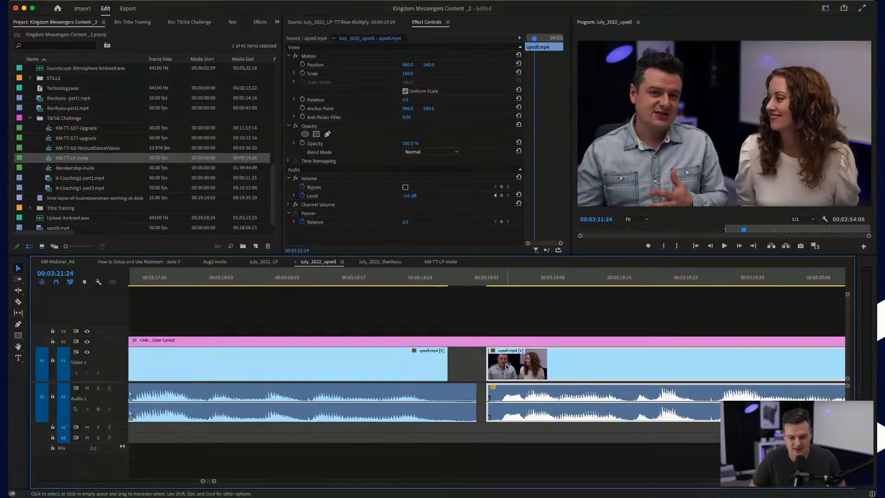
{"action": "left_click_drag", "start_coordinate": [487, 365], "coordinate": [448, 358]}
- Reframe the clip after the 00:03:19 cut by setting its scale to 120 and its position to 1148, 619
{"action": "left_click", "coordinate": [505, 280]}
{"action": "left_click_drag", "start_coordinate": [405, 76], "coordinate": [432, 64]}
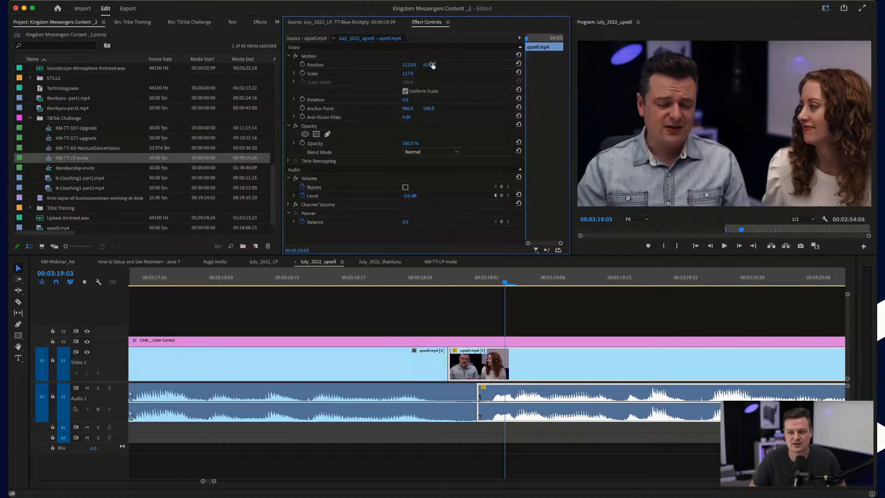
{"action": "left_click", "coordinate": [405, 74]}
{"action": "type", "text": "120"}
{"action": "key", "text": "Return"}
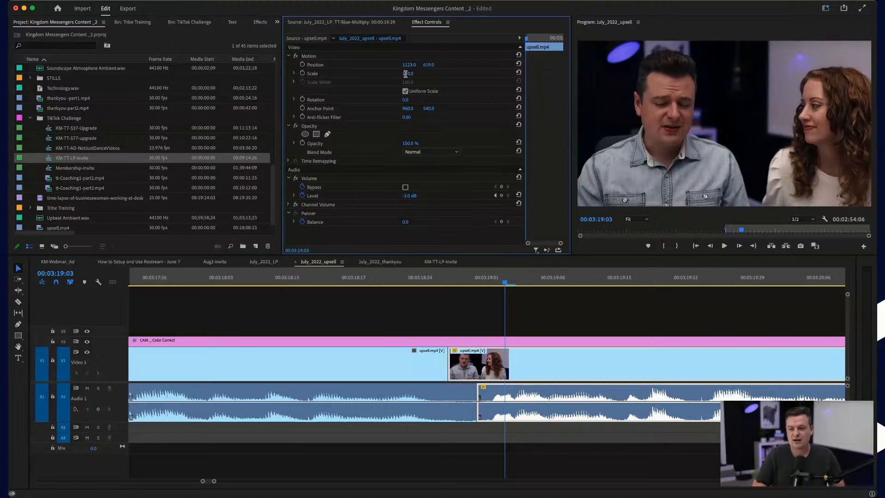
{"action": "left_click_drag", "start_coordinate": [406, 68], "coordinate": [405, 68]}
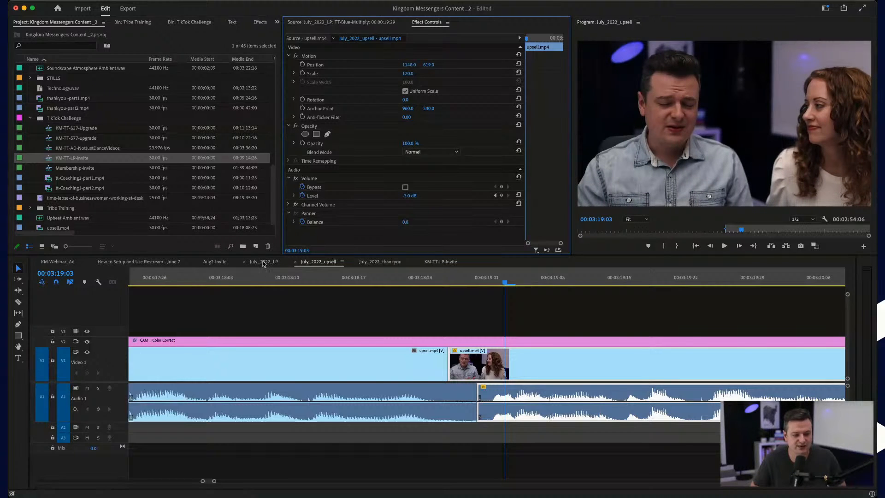
- Examine the framing near 00:01:54 in the July_2022_LP sequence and return to the July_2022_upsell sequence
{"action": "left_click", "coordinate": [263, 263]}
{"action": "mouse_move", "coordinate": [318, 280]}
{"action": "left_mouse_down"}
{"action": "mouse_move", "coordinate": [379, 279]}
{"action": "mouse_move", "coordinate": [266, 282]}
{"action": "mouse_move", "coordinate": [309, 283]}
{"action": "left_mouse_up"}
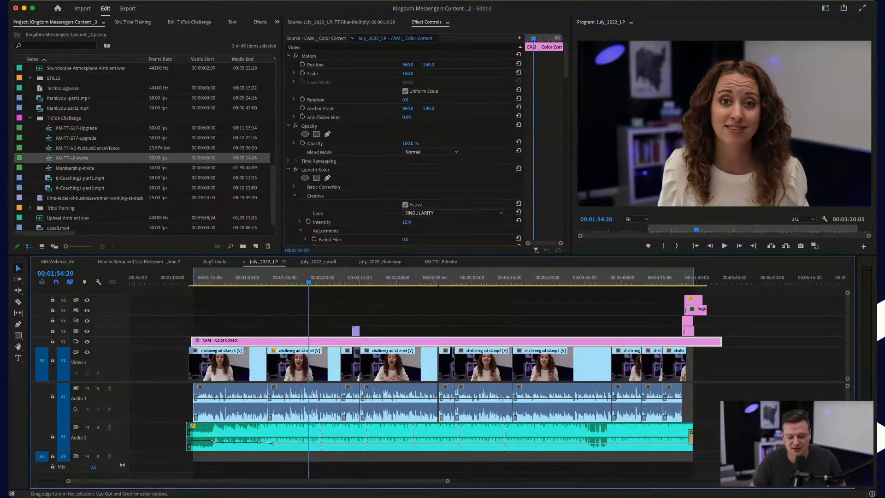
{"action": "left_click", "coordinate": [330, 263]}
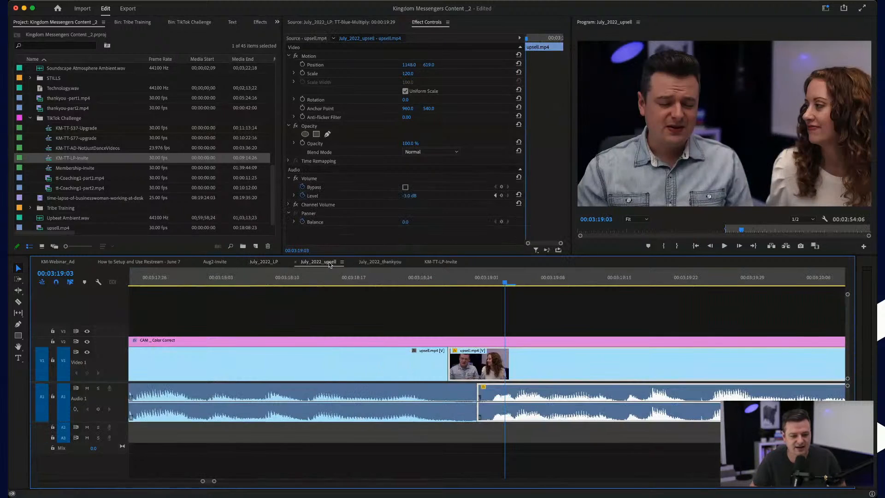
- Play across the cut from 00:03:18:03, roll its video edit about two frames earlier, and trim about two frames off the preceding clip's end
{"action": "left_click", "coordinate": [225, 279]}
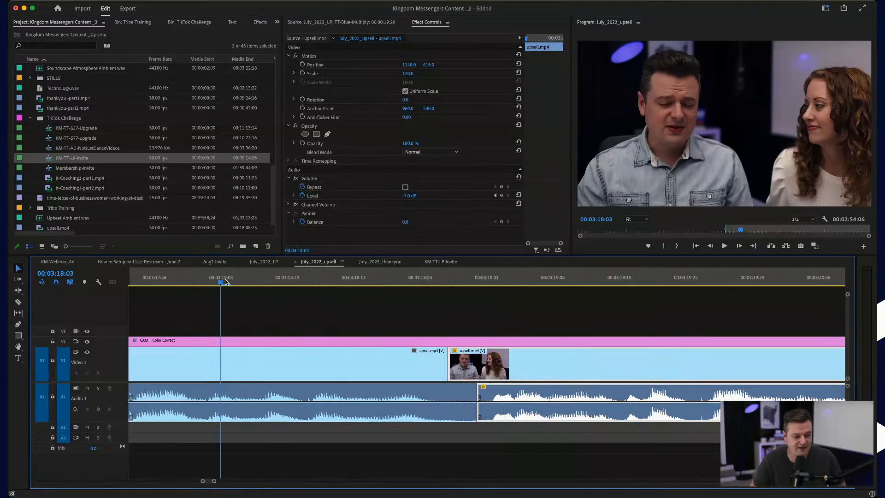
{"action": "key", "text": "space"}
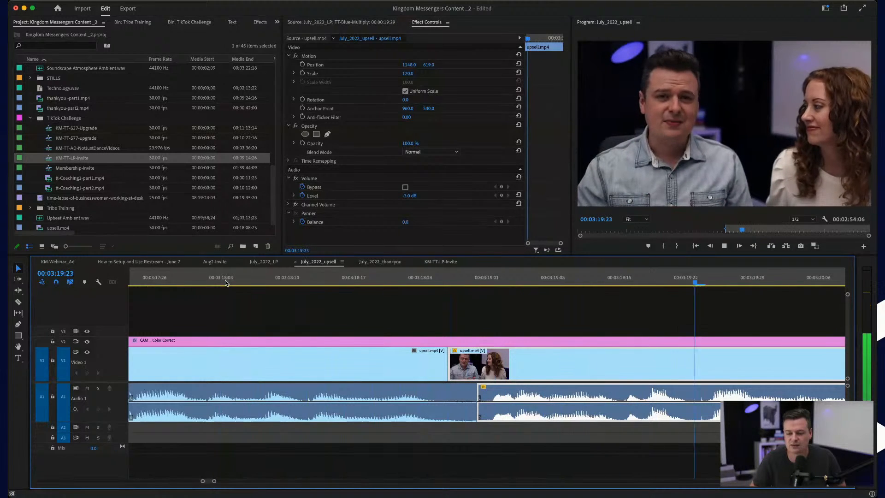
{"action": "key", "text": "space"}
{"action": "scroll", "coordinate": [348, 336], "scroll_direction": "up", "scroll_amount": 5}
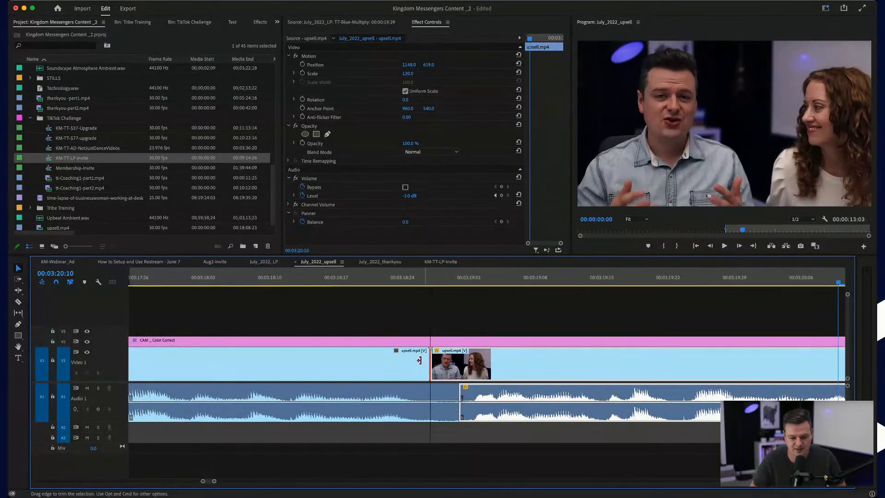
{"action": "left_click_drag", "start_coordinate": [419, 360], "coordinate": [400, 360]}
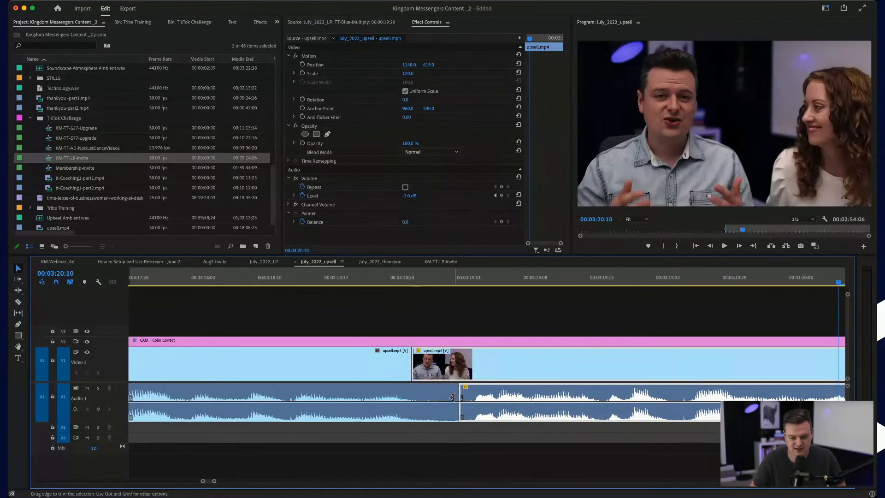
{"action": "left_click_drag", "start_coordinate": [452, 397], "coordinate": [433, 399]}
- At the 00:03:18:24 cut, extend the preceding clip's video end by about one frame and pull the following clip back against it
{"action": "left_click", "coordinate": [399, 368]}
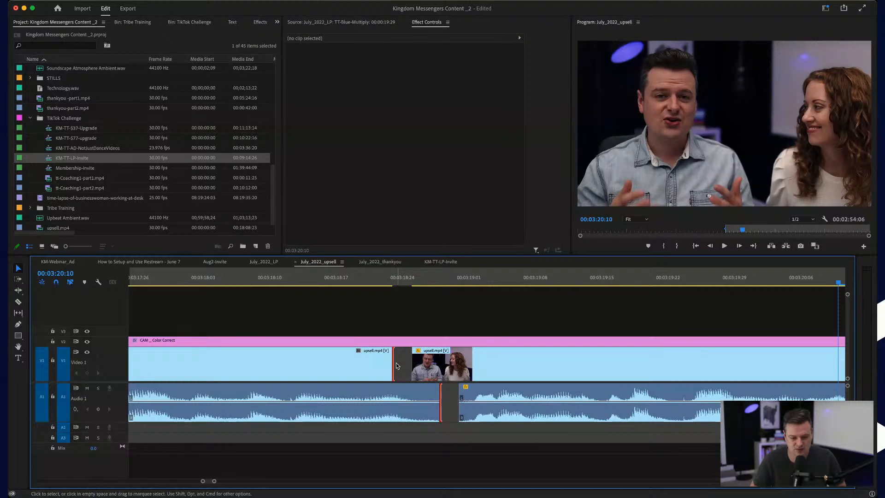
{"action": "left_click", "coordinate": [403, 366]}
{"action": "key", "text": "Delete"}
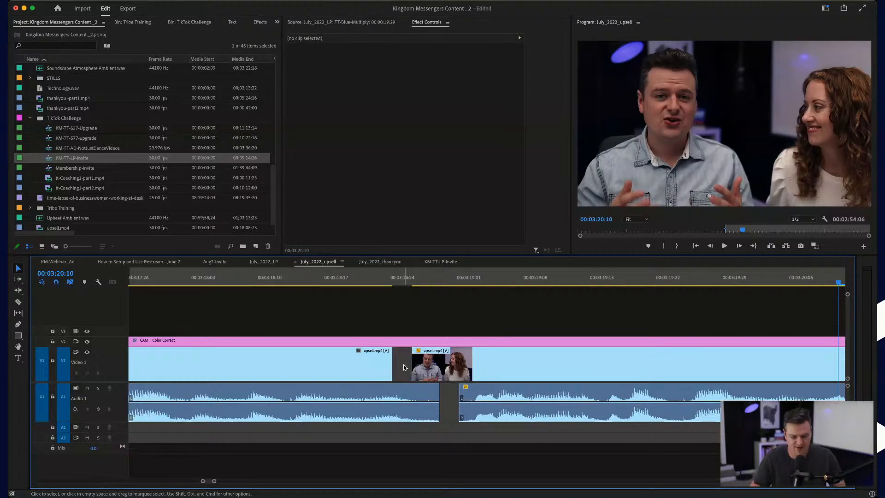
{"action": "left_click_drag", "start_coordinate": [392, 363], "coordinate": [404, 362]}
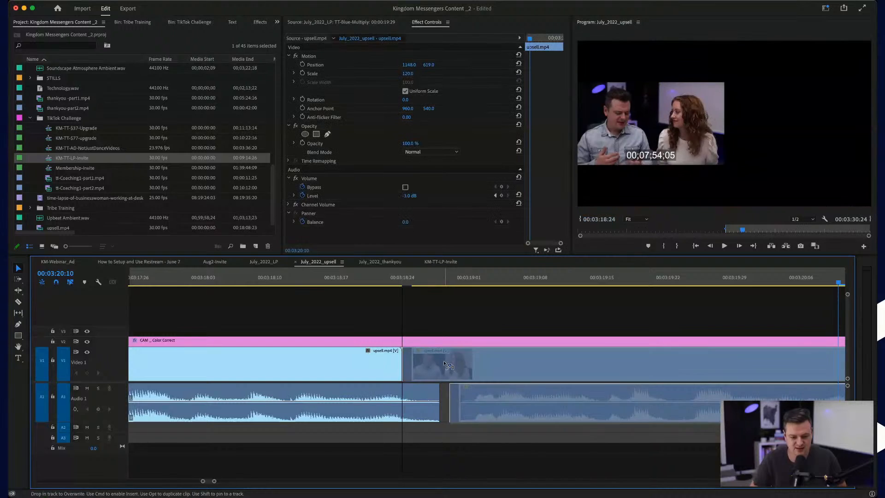
- Extend the preceding clip's audio end to meet the following clip at the 00:03:19 cut and play across the cut
{"action": "left_click", "coordinate": [431, 404], "text": "alt"}
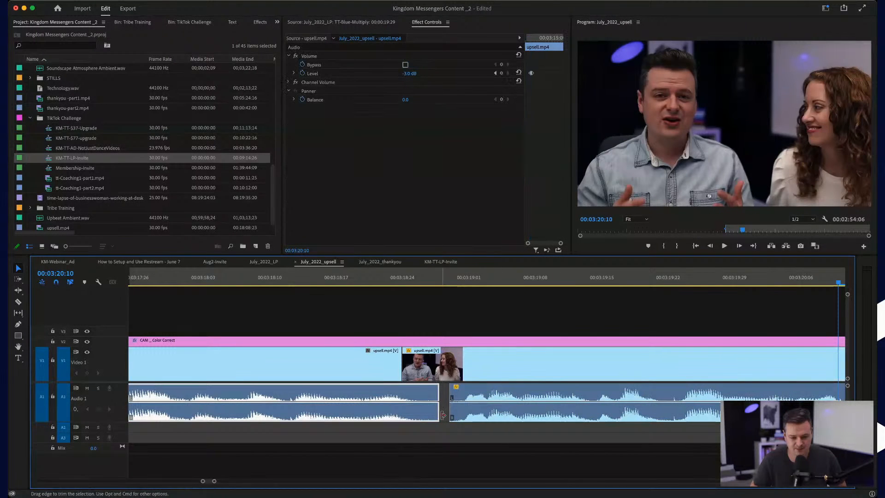
{"action": "left_click", "coordinate": [441, 435]}
{"action": "left_click", "coordinate": [437, 416], "text": "alt"}
{"action": "left_click_drag", "start_coordinate": [437, 415], "coordinate": [446, 415]}
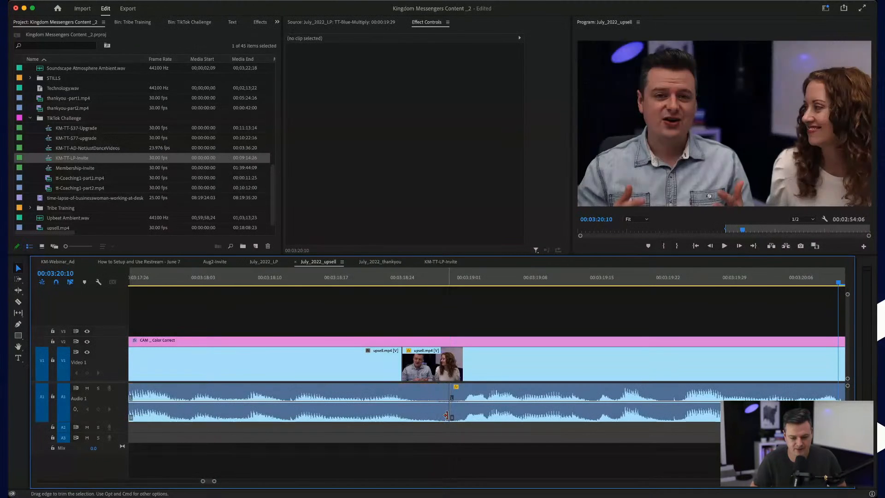
{"action": "left_click", "coordinate": [256, 283]}
{"action": "key", "text": "space"}
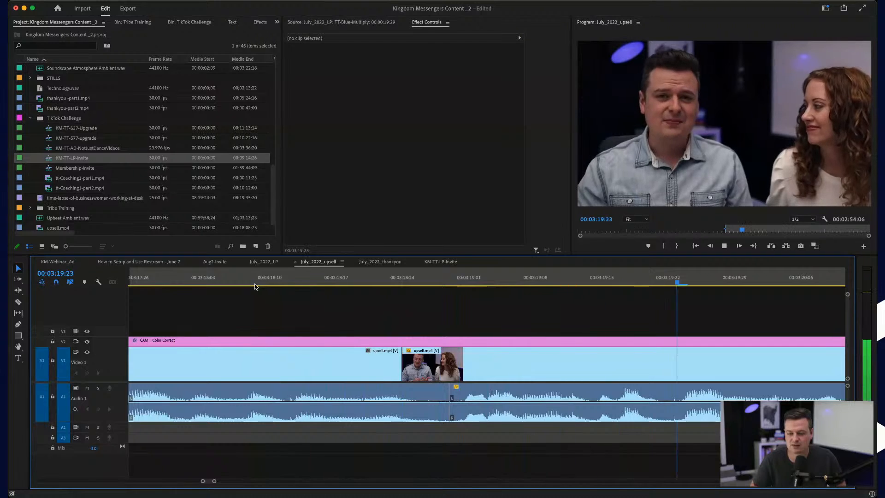
{"action": "scroll", "coordinate": [332, 319], "scroll_direction": "down", "scroll_amount": 5}
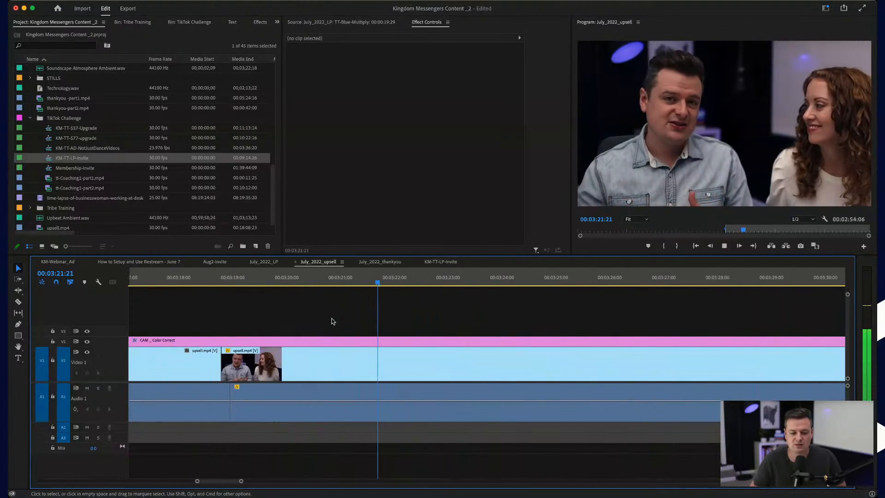
{"action": "scroll", "coordinate": [331, 319], "scroll_direction": "down", "scroll_amount": 3}
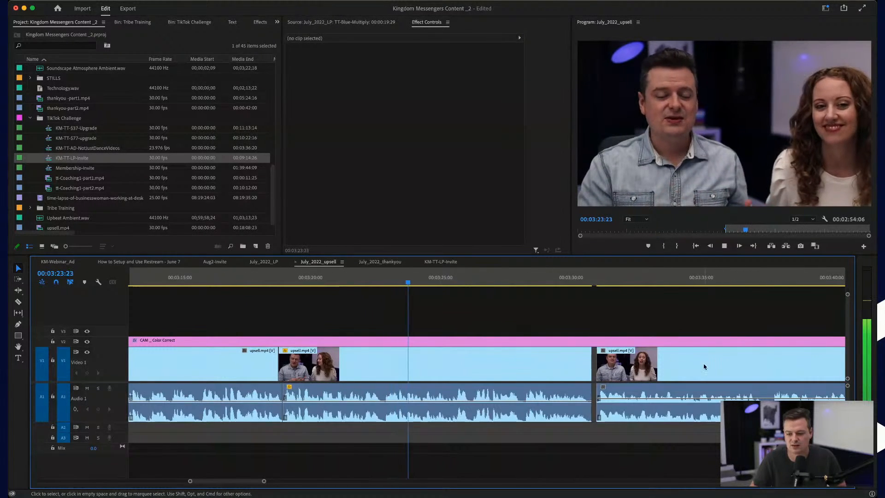
- Pull the clip starting near 00:03:31 back to close the gap before it and play across the cut
{"action": "left_click_drag", "start_coordinate": [704, 367], "coordinate": [700, 366]}
{"action": "left_click", "coordinate": [574, 282]}
{"action": "key", "text": "space"}
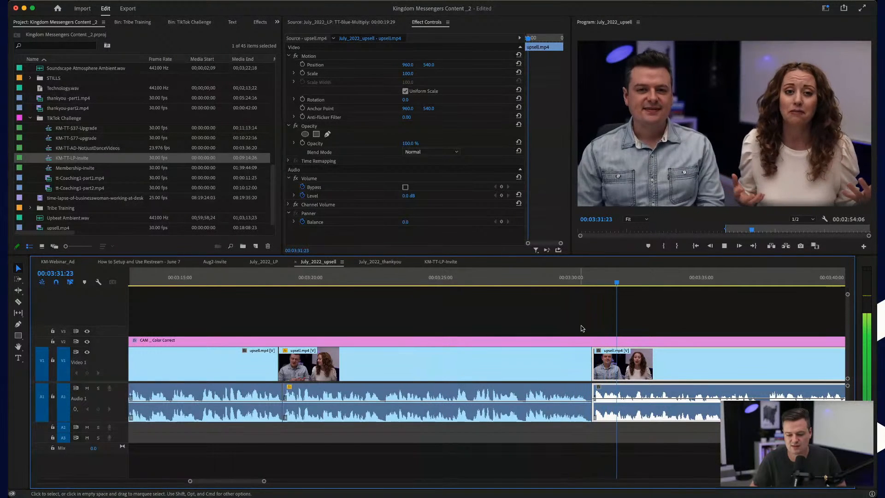
{"action": "key", "text": "space"}
- Trim the end of the clip before the 00:03:31 cut to about 00:03:30:21 and pull the following clip back against it
{"action": "left_click", "coordinate": [560, 283]}
{"action": "scroll", "coordinate": [583, 342], "scroll_direction": "up", "scroll_amount": 5}
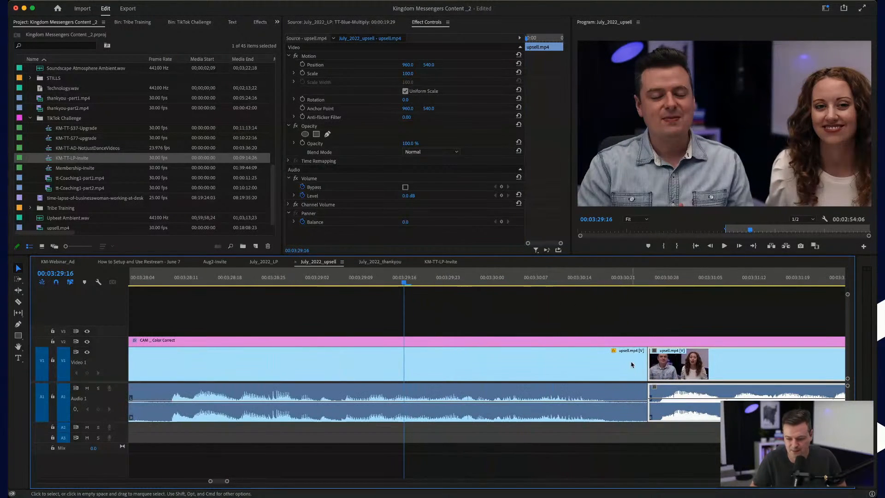
{"action": "left_click_drag", "start_coordinate": [647, 364], "coordinate": [622, 364]}
{"action": "left_click_drag", "start_coordinate": [682, 366], "coordinate": [595, 366]}
- Roll the video edit of the 00:03:30:21 cut about three frames earlier and play across it
{"action": "scroll", "coordinate": [595, 366], "scroll_direction": "up", "scroll_amount": 3}
{"action": "left_click_drag", "start_coordinate": [493, 361], "coordinate": [466, 362]}
{"action": "left_click", "coordinate": [353, 281]}
{"action": "key", "text": "space"}
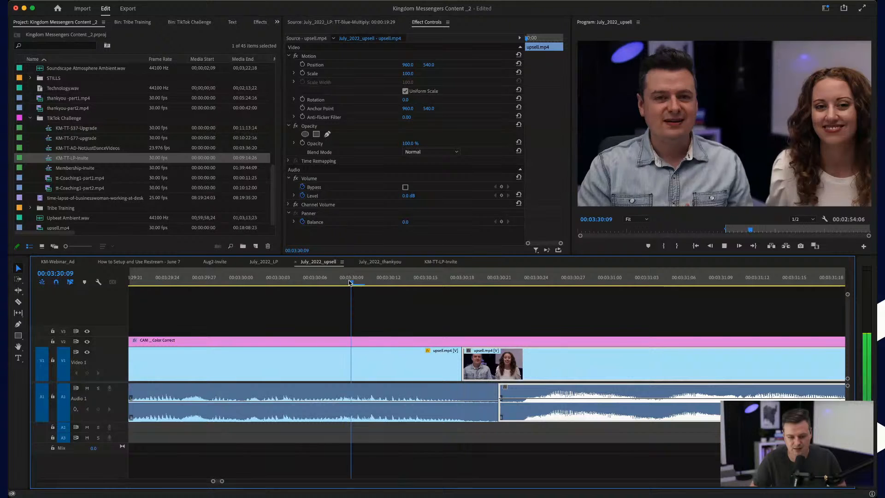
{"action": "key", "text": "minus"}
{"action": "key", "text": "minus"}
{"action": "key", "text": "minus"}
{"action": "key", "text": "minus"}
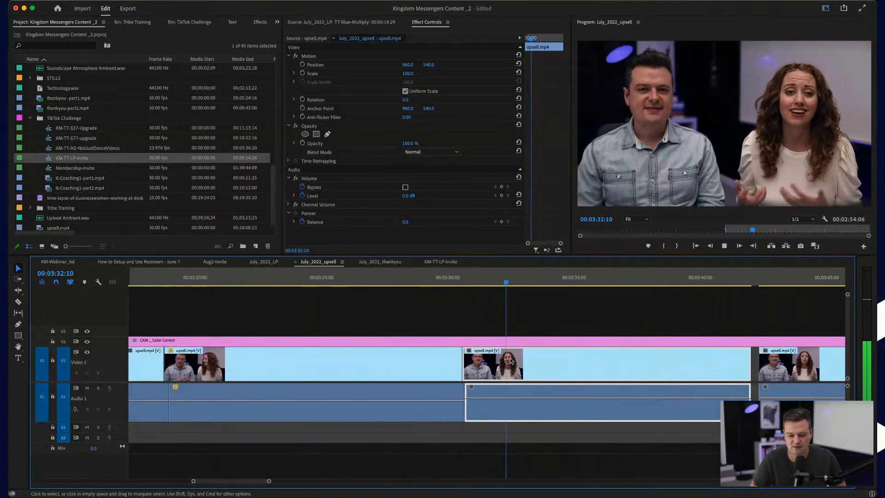
- Pull the clip starting near 00:03:42 back to close the gap before it and play across the cut
{"action": "key", "text": "space"}
{"action": "left_click_drag", "start_coordinate": [649, 372], "coordinate": [643, 370]}
{"action": "left_click", "coordinate": [581, 277]}
{"action": "key", "text": "space"}
{"action": "key", "text": "equal"}
{"action": "key", "text": "equal"}
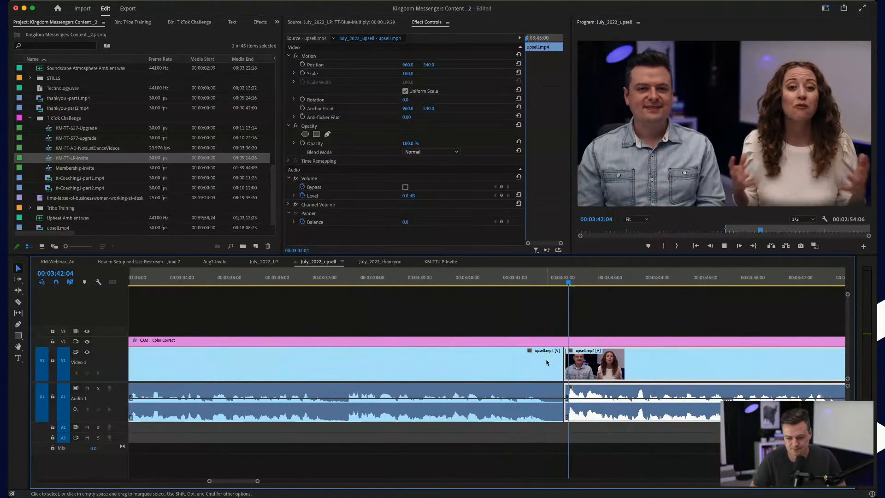
{"action": "key", "text": "space"}
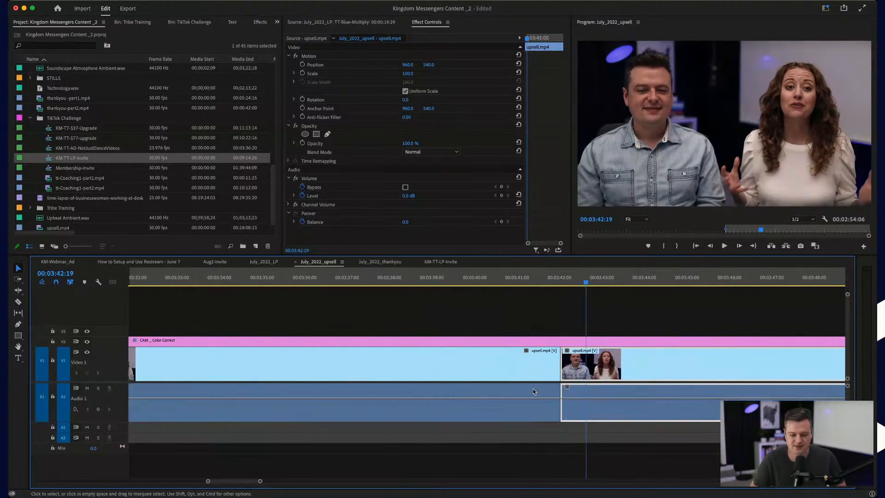
{"action": "key", "text": "minus"}
{"action": "key", "text": "minus"}
{"action": "key", "text": "space"}
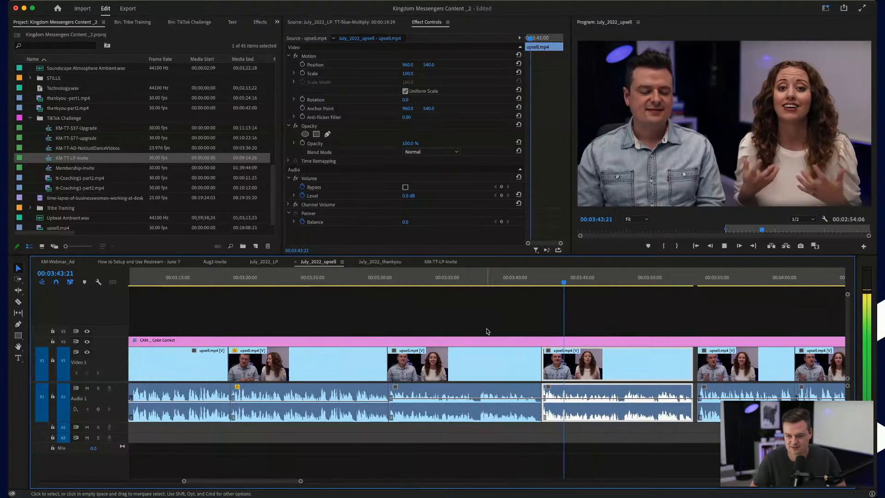
- Remove the clip between about 00:03:31 and 00:03:42 and close the gap it leaves
{"action": "left_click", "coordinate": [486, 369]}
{"action": "key", "text": "Delete"}
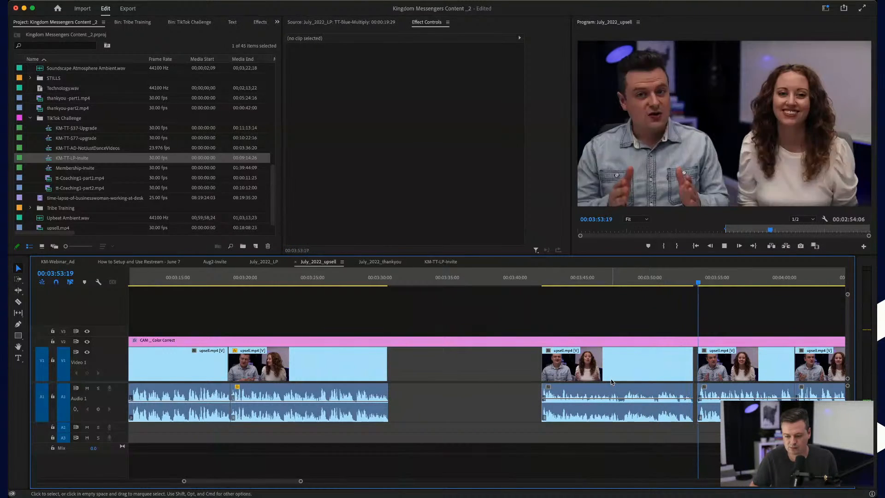
{"action": "key", "text": "space"}
{"action": "left_click", "coordinate": [479, 370]}
{"action": "key", "text": "Delete"}
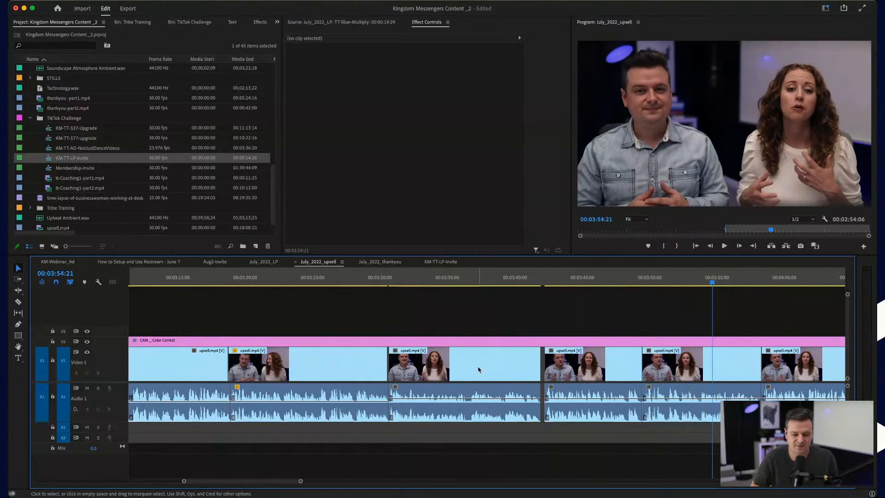
- Extend the following clip's video start back to about 00:03:30:18 to fill the video gap, and play across the cut
{"action": "scroll", "coordinate": [362, 369], "scroll_direction": "up", "scroll_amount": 10, "text": "alt"}
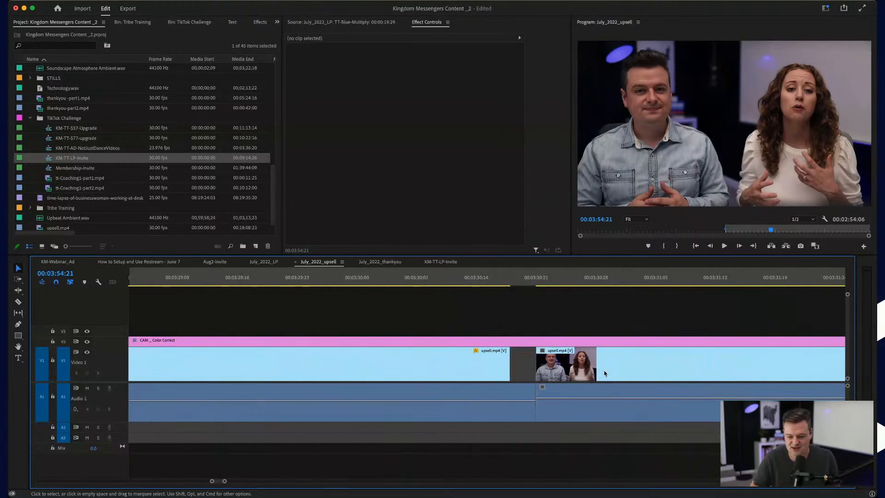
{"action": "left_click_drag", "start_coordinate": [512, 363], "coordinate": [482, 362]}
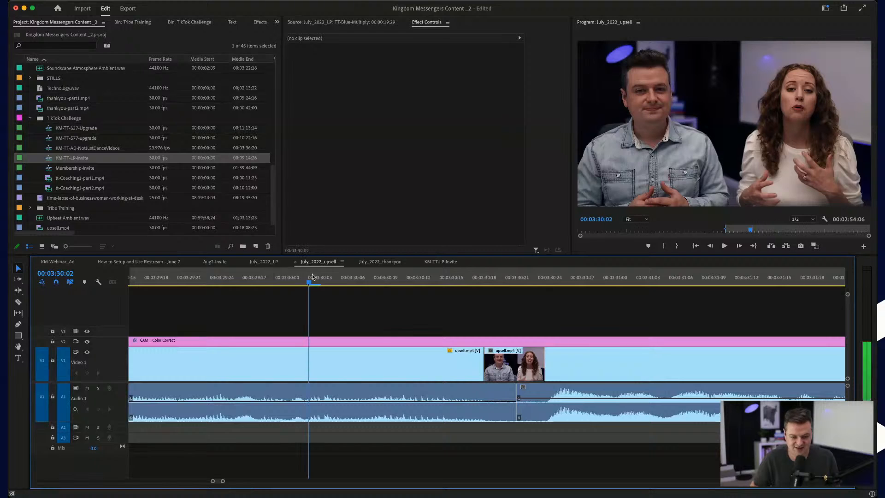
{"action": "scroll", "coordinate": [405, 330], "scroll_direction": "down", "scroll_amount": 2, "text": "alt"}
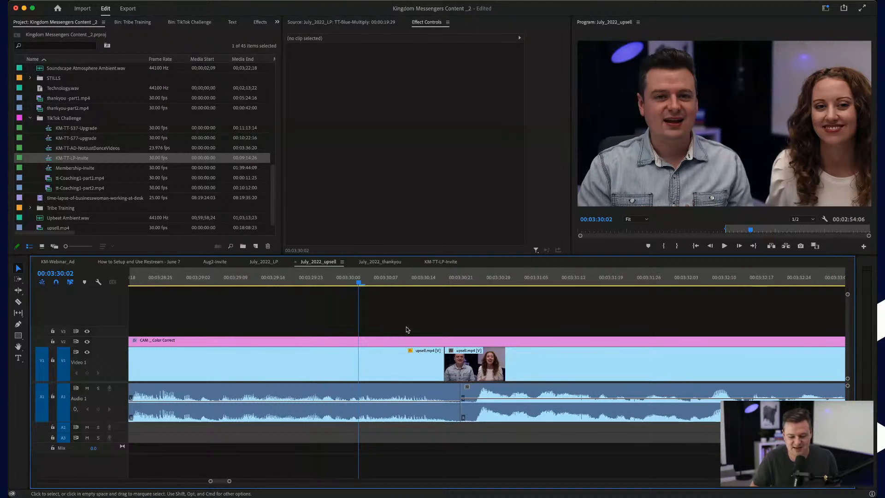
{"action": "key", "text": "space"}
{"action": "key", "text": "space"}
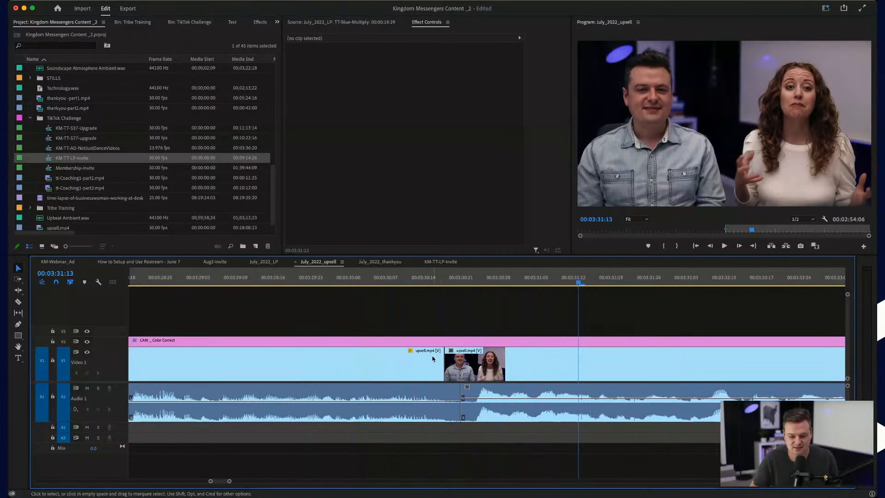
- Roll the video edit near 00:03:30:18 about two frames earlier and play across it
{"action": "scroll", "coordinate": [434, 359], "scroll_direction": "up", "scroll_amount": 2, "text": "alt"}
{"action": "mouse_move", "coordinate": [441, 359]}
{"action": "left_mouse_down"}
{"action": "mouse_move", "coordinate": [415, 361]}
{"action": "mouse_move", "coordinate": [426, 361]}
{"action": "left_mouse_up"}
{"action": "left_click", "coordinate": [241, 273]}
{"action": "key", "text": "space"}
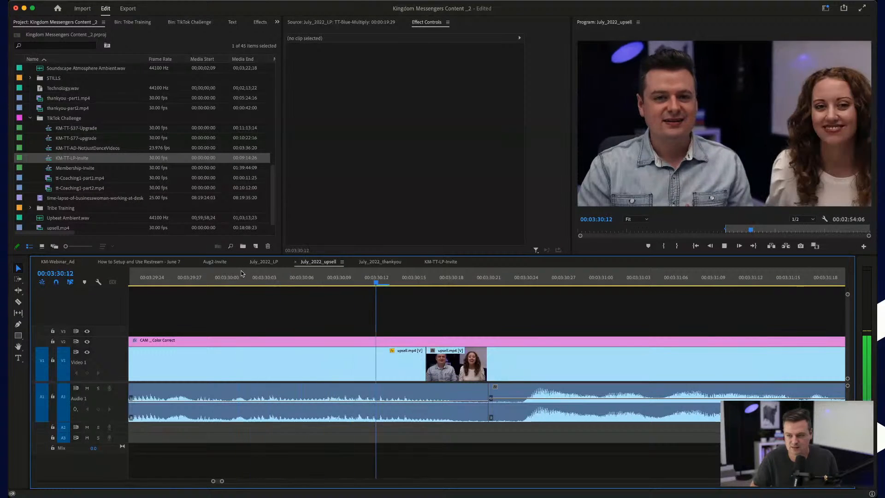
{"action": "scroll", "coordinate": [477, 375], "scroll_direction": "down", "scroll_amount": 3, "text": "alt"}
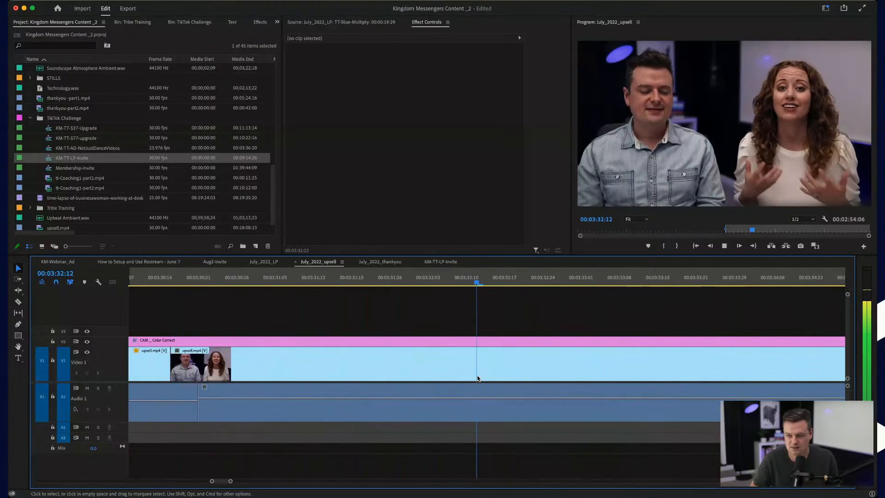
{"action": "scroll", "coordinate": [477, 376], "scroll_direction": "down", "scroll_amount": 2, "text": "alt"}
{"action": "key", "text": "space"}
{"action": "scroll", "coordinate": [327, 400], "scroll_direction": "up", "scroll_amount": 7, "text": "alt"}
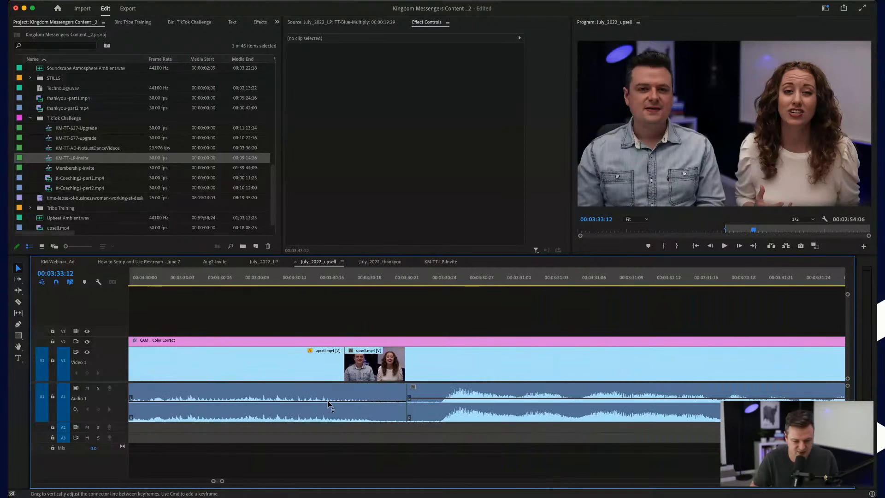
- Trim about two frames off the start of the clip after the 00:03:30 cut, keep it against the preceding clip, and replay the cut
{"action": "mouse_move", "coordinate": [349, 361]}
{"action": "left_mouse_down"}
{"action": "mouse_move", "coordinate": [374, 363]}
{"action": "mouse_move", "coordinate": [351, 358]}
{"action": "left_mouse_up"}
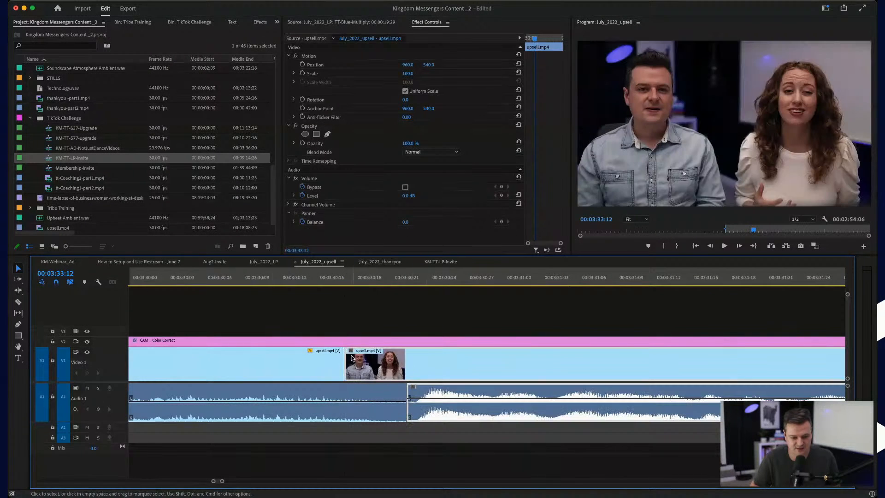
{"action": "left_click", "coordinate": [187, 279]}
{"action": "key", "text": "space"}
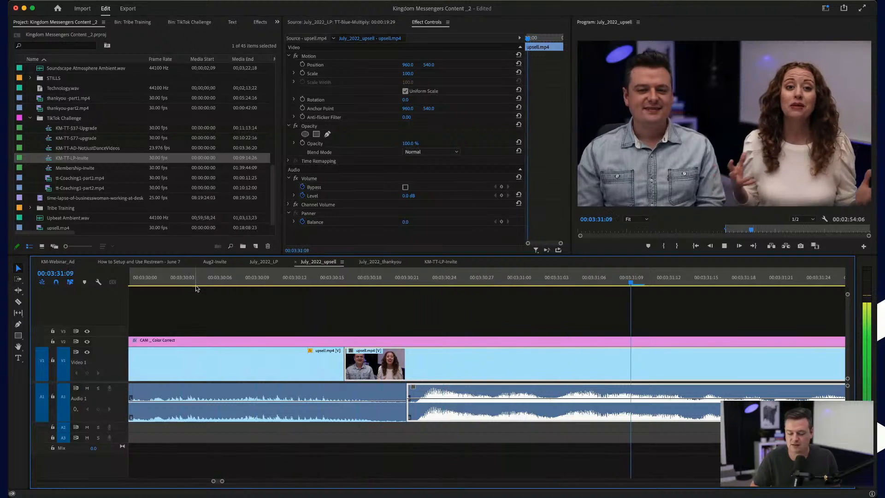
{"action": "key", "text": "space"}
{"action": "scroll", "coordinate": [298, 339], "scroll_direction": "down", "scroll_amount": 6}
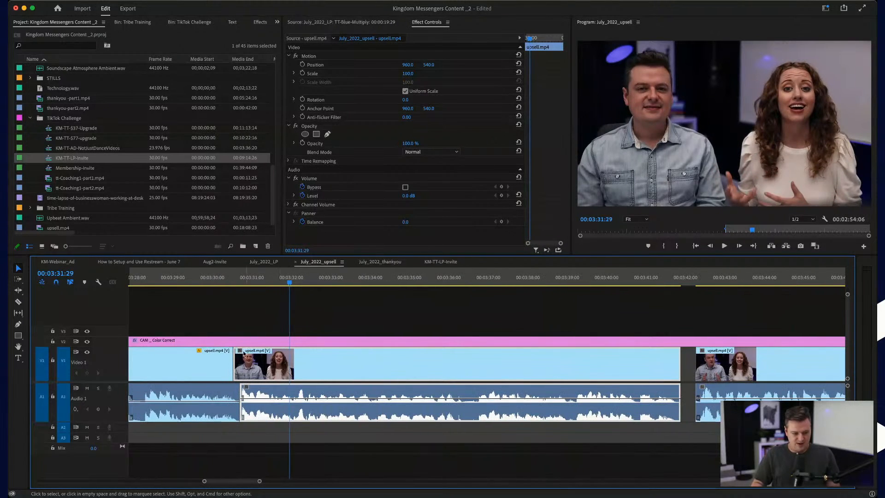
{"action": "left_click_drag", "start_coordinate": [229, 279], "coordinate": [237, 279]}
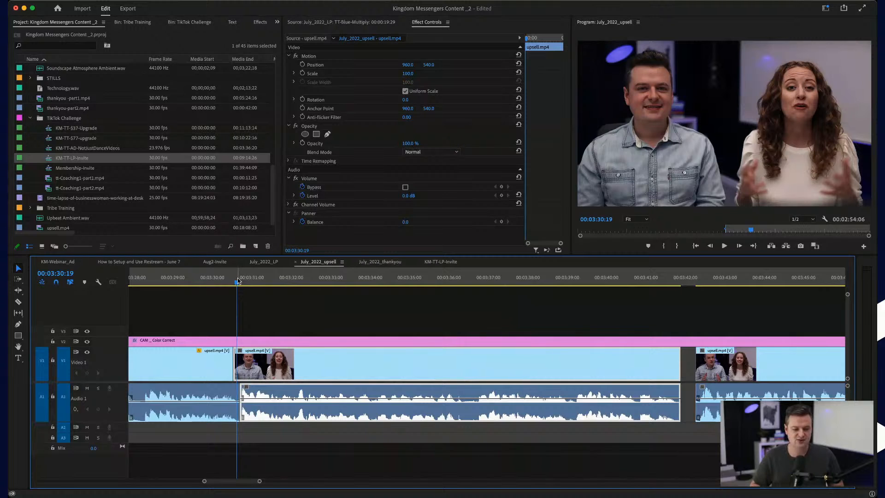
- Roll the video edit near 00:03:30:16 about one frame earlier and play the cut from just after 00:03:30:00
{"action": "scroll", "coordinate": [198, 367], "scroll_direction": "up", "scroll_amount": 6}
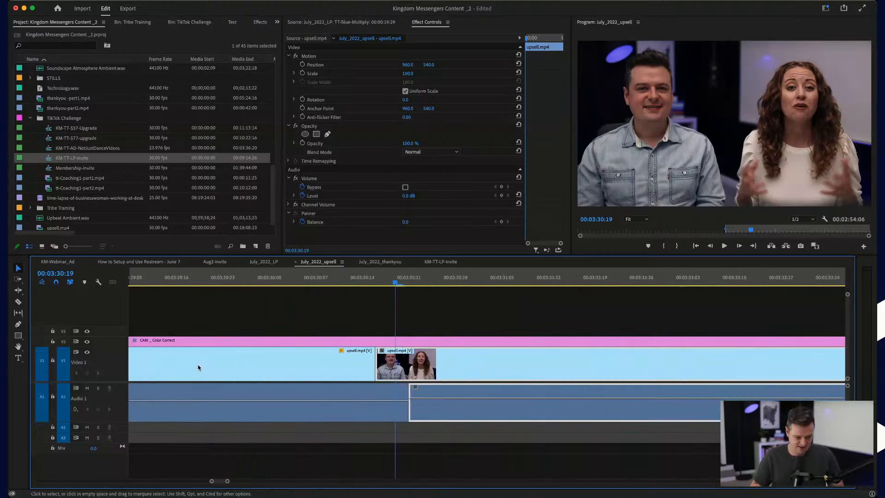
{"action": "left_click", "coordinate": [441, 364]}
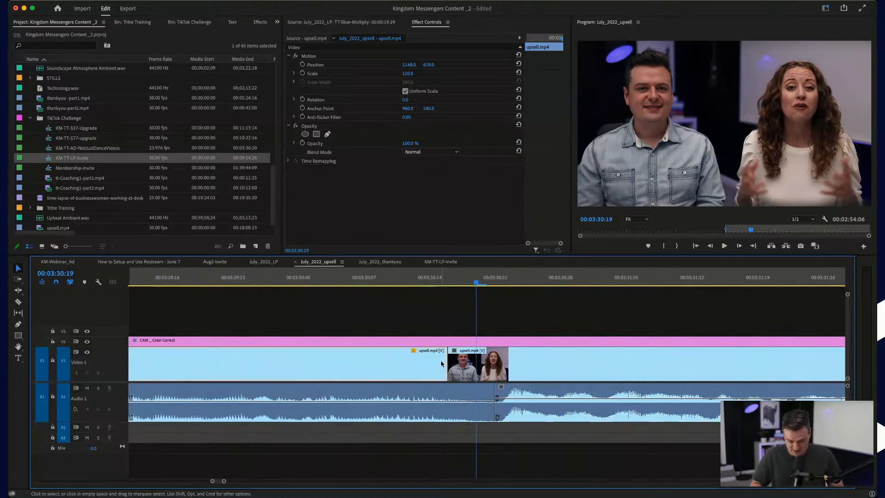
{"action": "left_click_drag", "start_coordinate": [443, 360], "coordinate": [433, 360]}
{"action": "left_click", "coordinate": [308, 281]}
{"action": "key", "text": "space"}
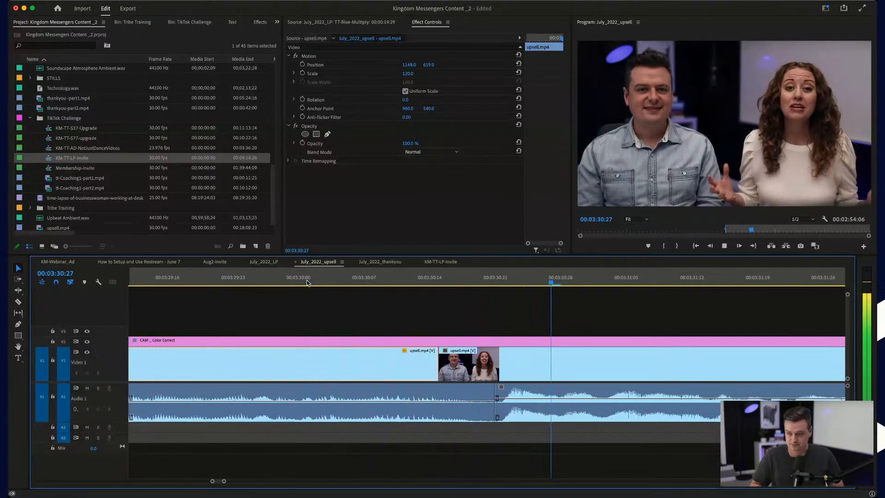
{"action": "key", "text": "space"}
- Pull the clip after the gap near 00:03:42 back against the preceding clip and place the playhead at 00:03:41:15
{"action": "key", "text": "minus"}
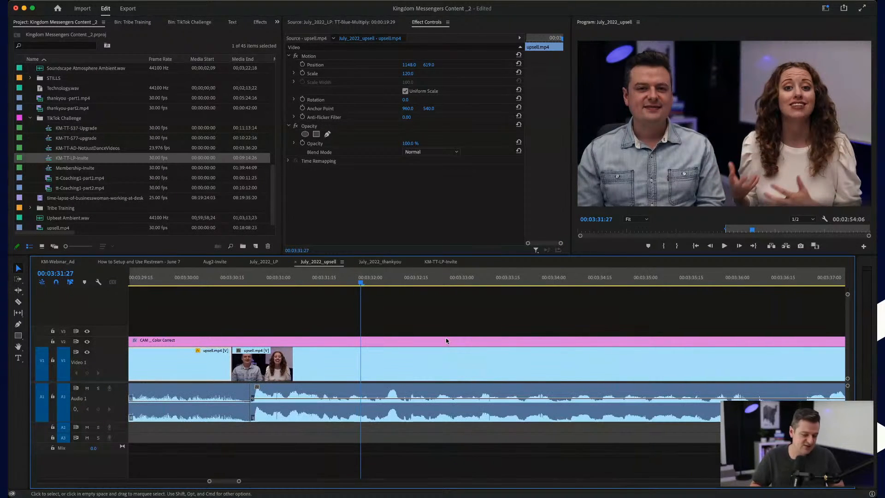
{"action": "key", "text": "minus"}
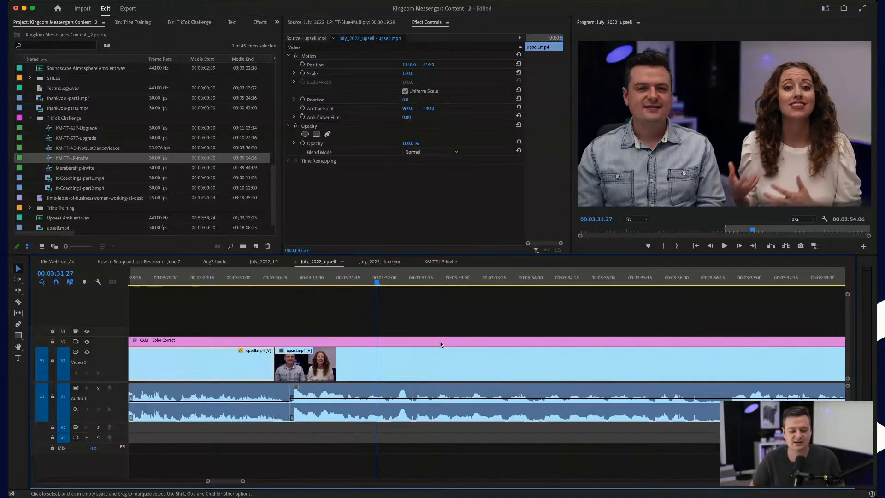
{"action": "key", "text": "minus"}
{"action": "key", "text": "minus"}
{"action": "key", "text": "minus"}
{"action": "left_click", "coordinate": [558, 369]}
{"action": "left_click_drag", "start_coordinate": [559, 368], "coordinate": [526, 371]}
{"action": "scroll", "coordinate": [528, 371], "scroll_direction": "up", "scroll_amount": 5}
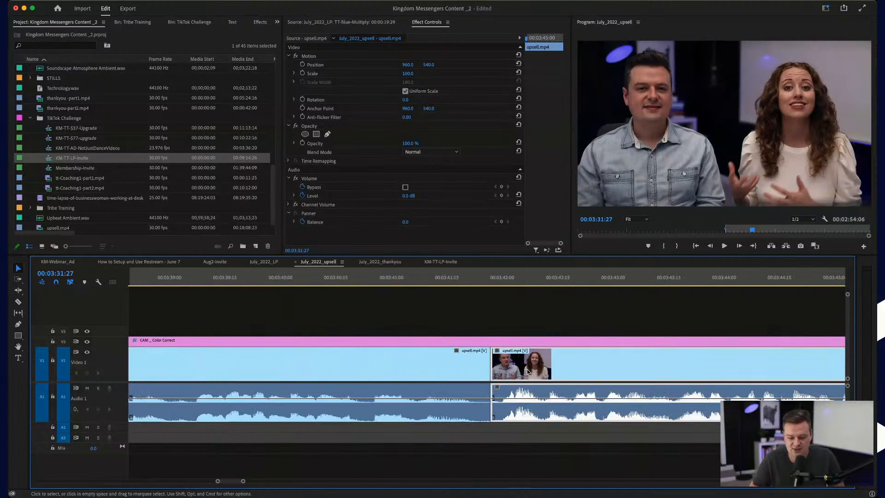
{"action": "left_click", "coordinate": [445, 283]}
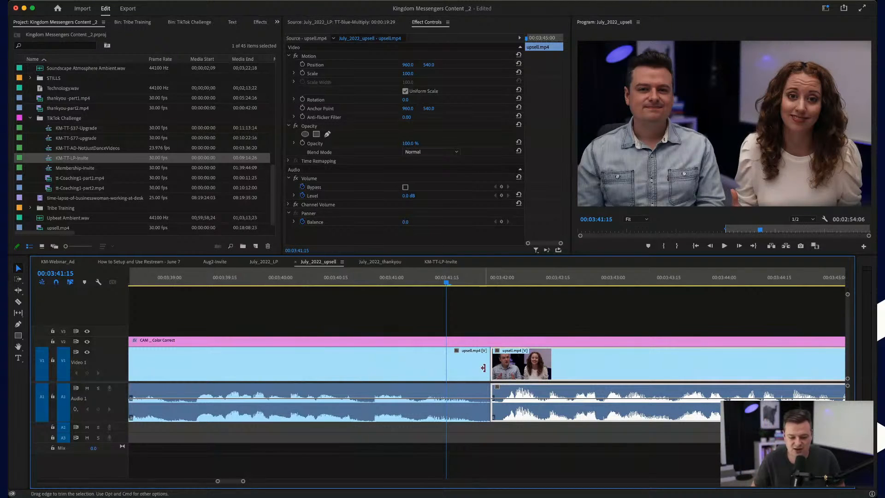
- Trim about four frames off the clip ending near 00:03:42, close the gap, and roll the video edit about four frames earlier
{"action": "left_click_drag", "start_coordinate": [483, 365], "coordinate": [471, 365]}
{"action": "left_click_drag", "start_coordinate": [530, 368], "coordinate": [515, 367]}
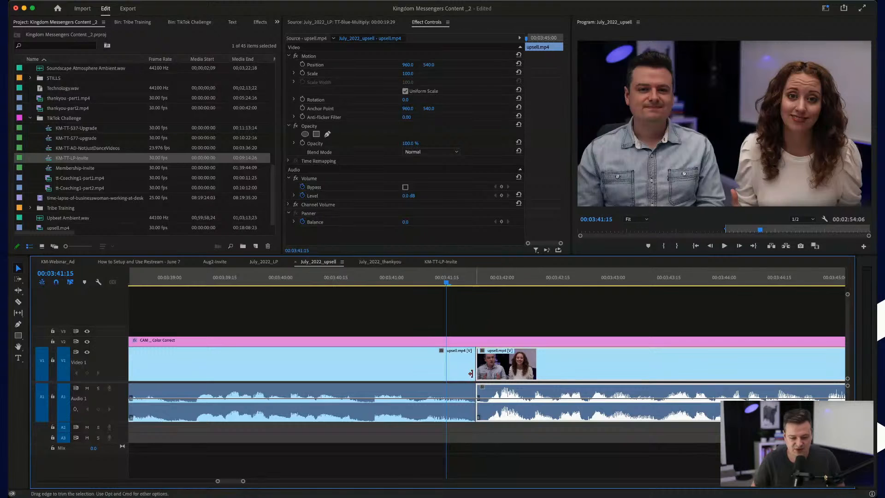
{"action": "scroll", "coordinate": [482, 372], "scroll_direction": "up", "scroll_amount": 3}
{"action": "left_click_drag", "start_coordinate": [486, 368], "coordinate": [507, 388]}
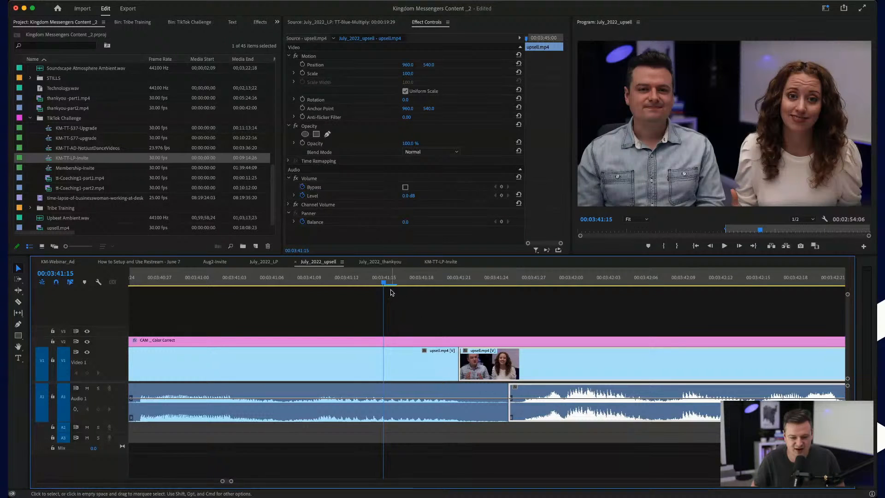
- Trim about two more frames off the end of that clip, pull the following clip against it, and play the cut
{"action": "left_click_drag", "start_coordinate": [455, 364], "coordinate": [428, 358]}
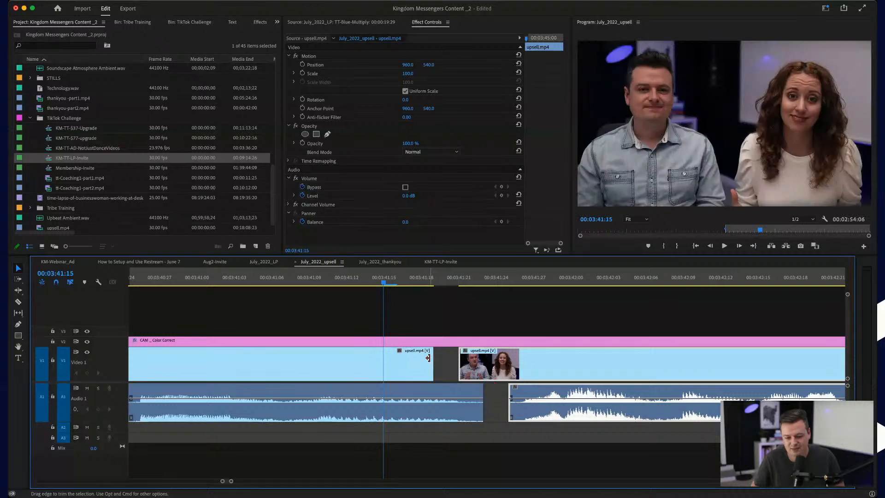
{"action": "left_click_drag", "start_coordinate": [569, 369], "coordinate": [544, 368]}
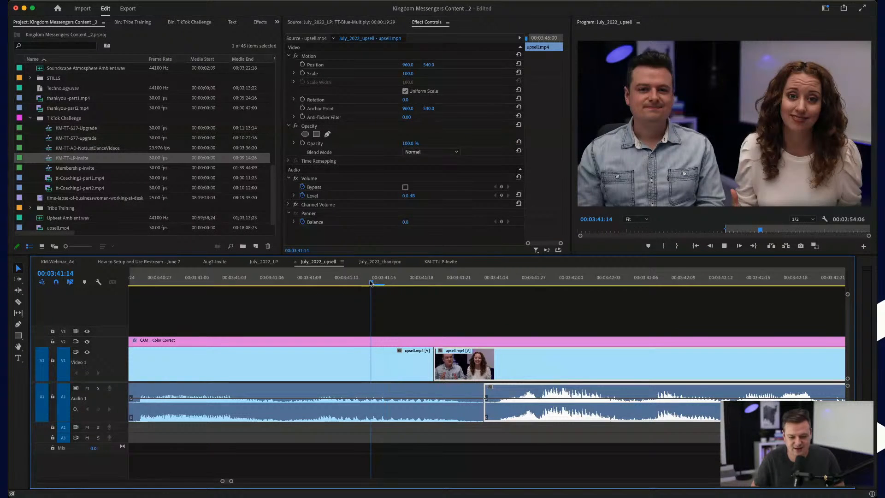
{"action": "key", "text": "space"}
{"action": "left_click", "coordinate": [234, 282]}
{"action": "key", "text": "space"}
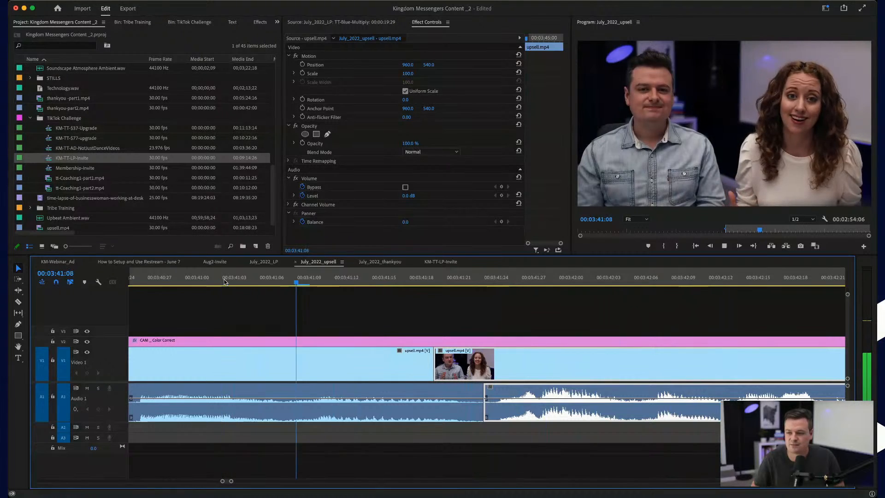
{"action": "key", "text": "space"}
- Compare the framing of the neighbouring clips around 00:03:42:11, 00:03:41:04, 00:03:28:29 and 00:03:36:17
{"action": "key", "text": "minus"}
{"action": "key", "text": "minus"}
{"action": "key", "text": "minus"}
{"action": "left_click_drag", "start_coordinate": [309, 280], "coordinate": [409, 279]}
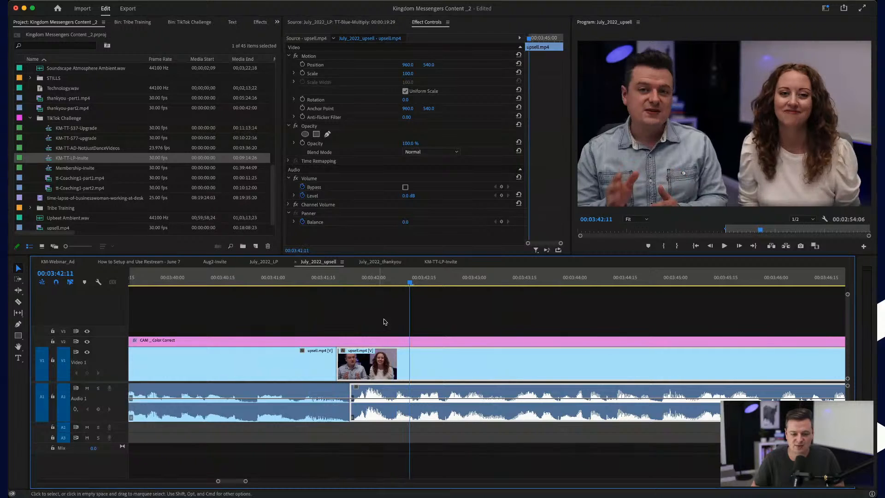
{"action": "left_click", "coordinate": [288, 279]}
{"action": "scroll", "coordinate": [382, 353], "scroll_direction": "down", "scroll_amount": 5}
{"action": "scroll", "coordinate": [383, 354], "scroll_direction": "left", "scroll_amount": 5}
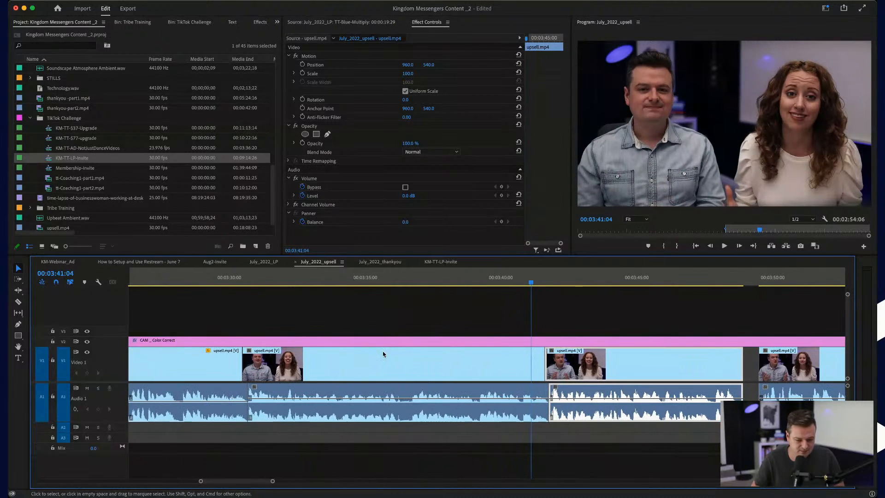
{"action": "left_click", "coordinate": [201, 278]}
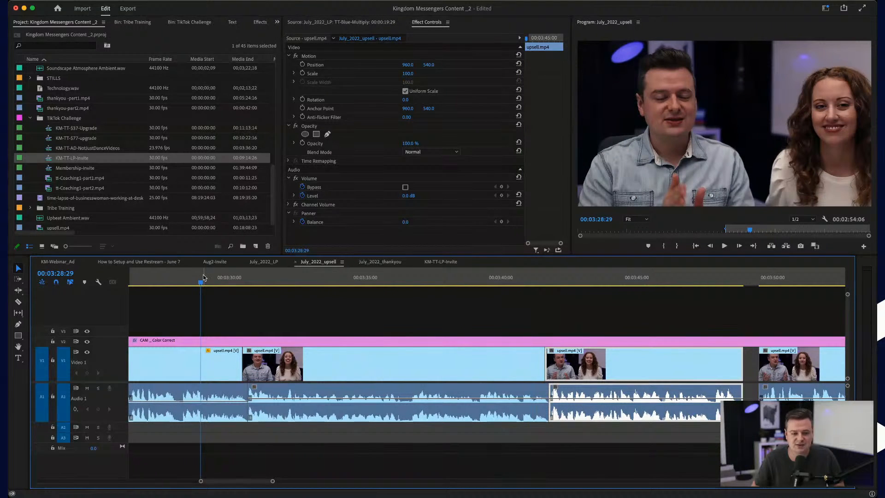
{"action": "left_click", "coordinate": [281, 278]}
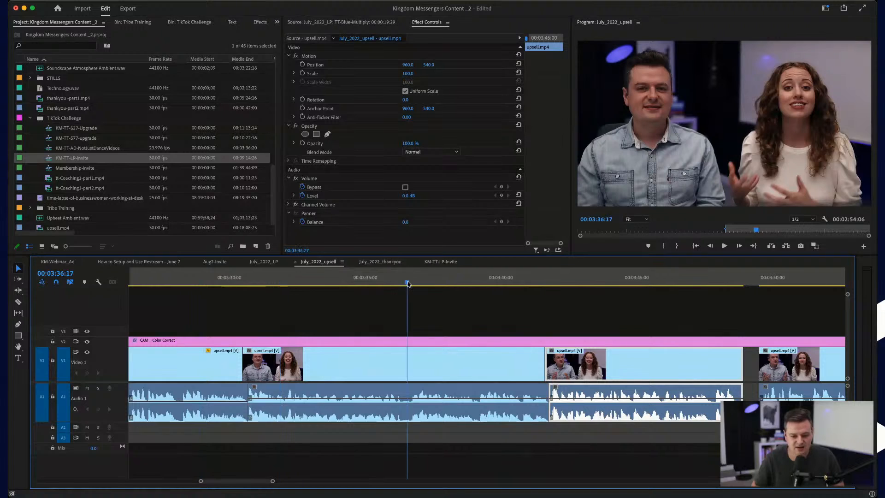
{"action": "left_click", "coordinate": [407, 279]}
- Split the clip near 00:03:36:21 and 00:03:36:12, delete the short piece between, close the gap, and play from there
{"action": "scroll", "coordinate": [427, 402], "scroll_direction": "up", "scroll_amount": 3}
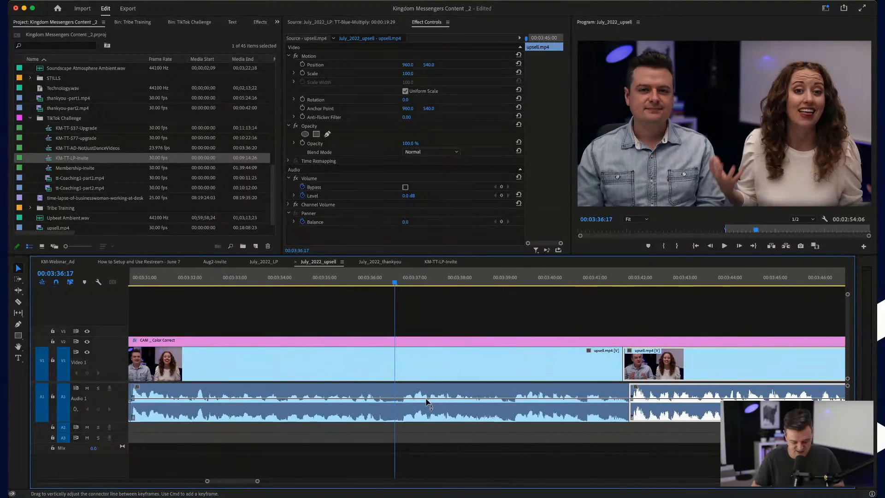
{"action": "left_click", "coordinate": [400, 375]}
{"action": "key", "text": "v"}
{"action": "scroll", "coordinate": [389, 373], "scroll_direction": "up", "scroll_amount": 2}
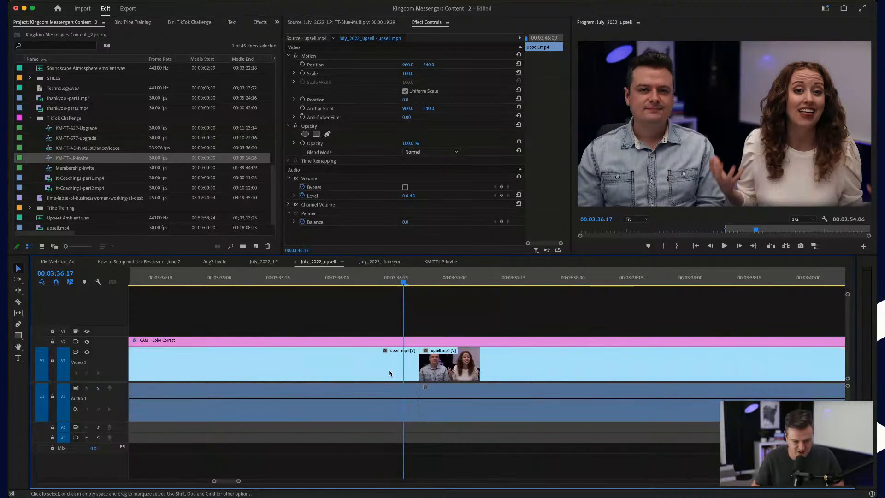
{"action": "left_click", "coordinate": [384, 366]}
{"action": "key", "text": "v"}
{"action": "left_click", "coordinate": [396, 366]}
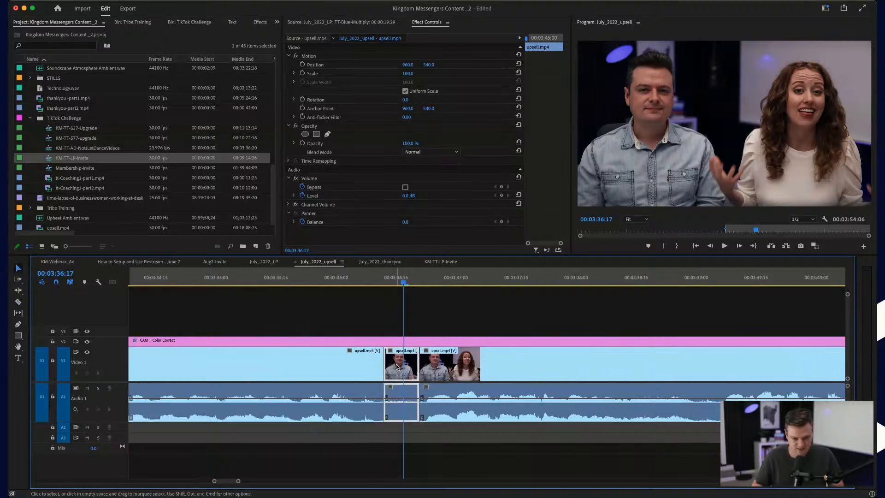
{"action": "key", "text": "Delete"}
{"action": "left_click", "coordinate": [397, 365]}
{"action": "key", "text": "Delete"}
{"action": "key", "text": "space"}
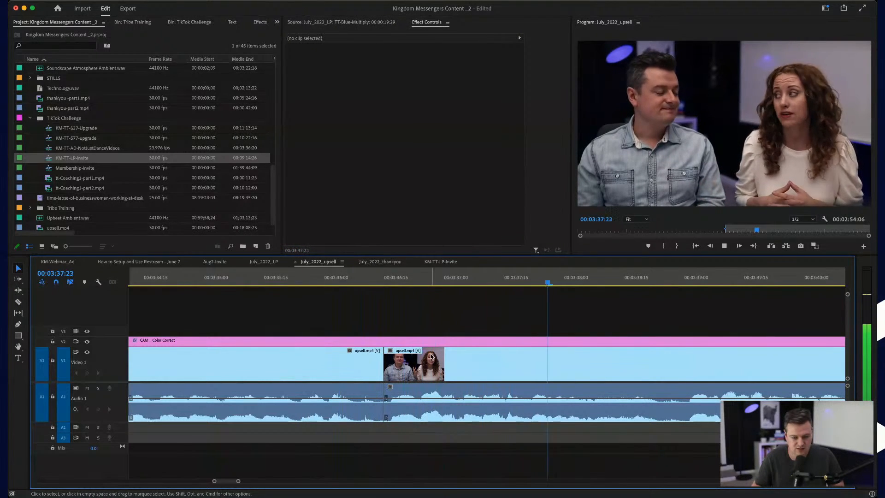
{"action": "key", "text": "space"}
- Apply the first clip's framing, Position 746, 573 and Scale 123, to the clip starting near 00:03:36:12
{"action": "left_click", "coordinate": [442, 367]}
{"action": "key", "text": "minus"}
{"action": "key", "text": "minus"}
{"action": "key", "text": "minus"}
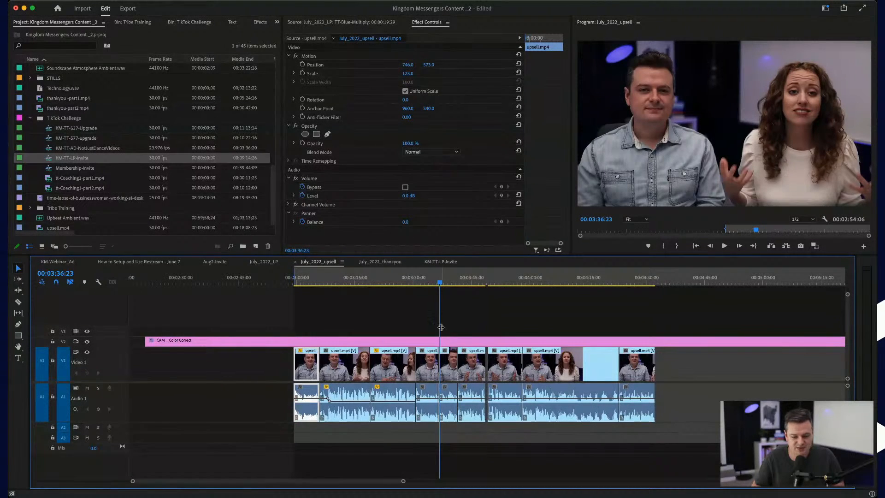
{"action": "key", "text": "equal"}
{"action": "key", "text": "equal"}
{"action": "key", "text": "equal"}
{"action": "left_click", "coordinate": [543, 358]}
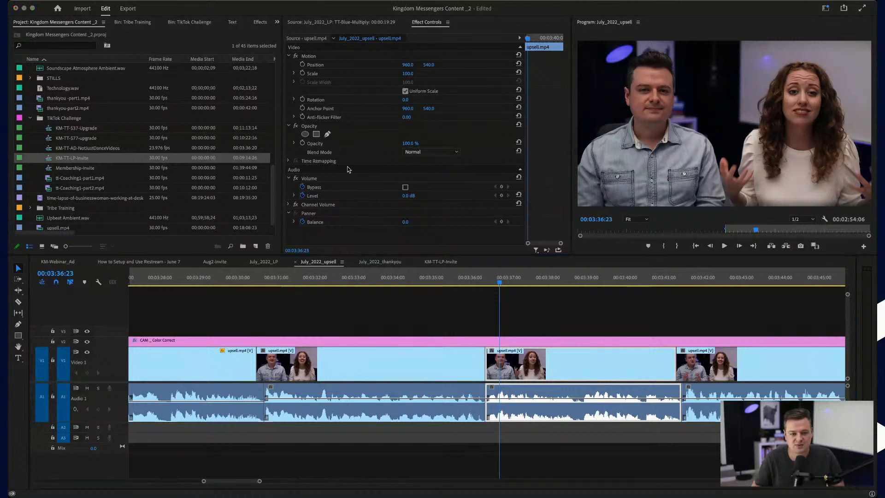
{"action": "left_click", "coordinate": [504, 394]}
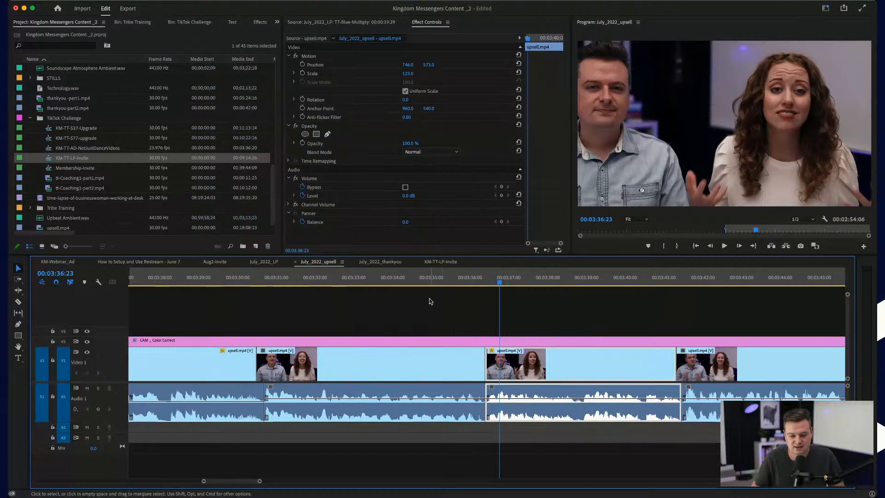
- Compare the framing across the cuts at 00:03:28:16, 00:03:33:04 and 00:03:43:01
{"action": "left_click", "coordinate": [180, 278]}
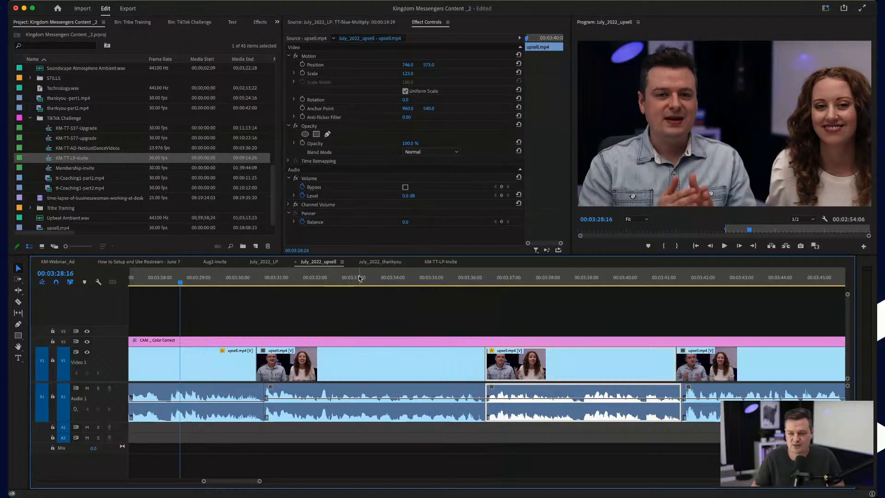
{"action": "left_click", "coordinate": [359, 279]}
{"action": "left_click", "coordinate": [532, 290]}
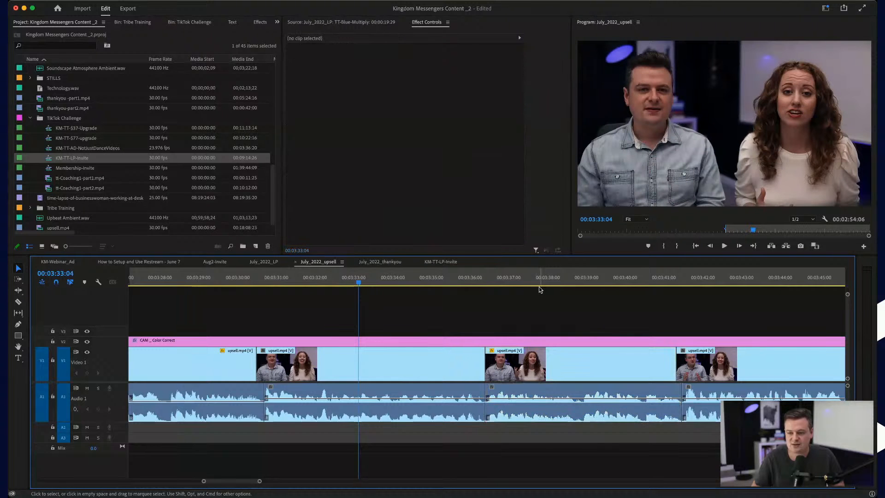
{"action": "left_click", "coordinate": [542, 279]}
{"action": "left_click", "coordinate": [743, 278]}
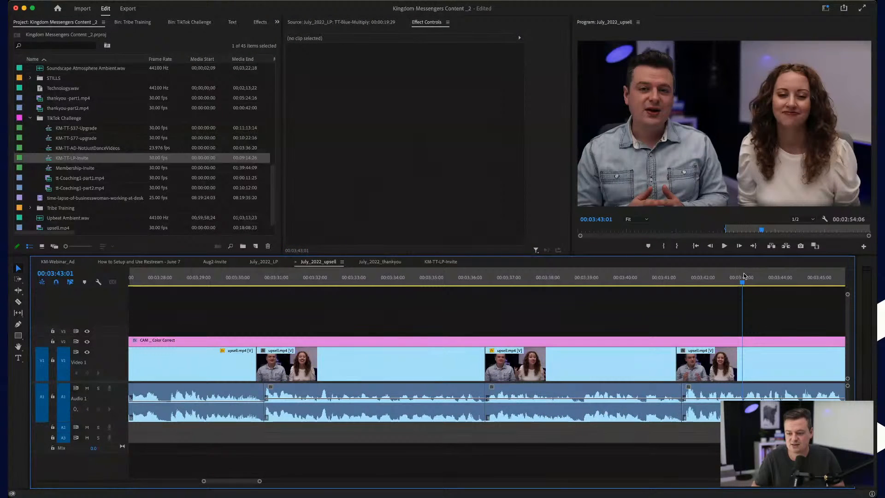
{"action": "scroll", "coordinate": [599, 299], "scroll_direction": "down", "scroll_amount": 3}
- Roll the video edit near 00:03:36:12 about four frames earlier and play on through the following clips
{"action": "left_click", "coordinate": [253, 278]}
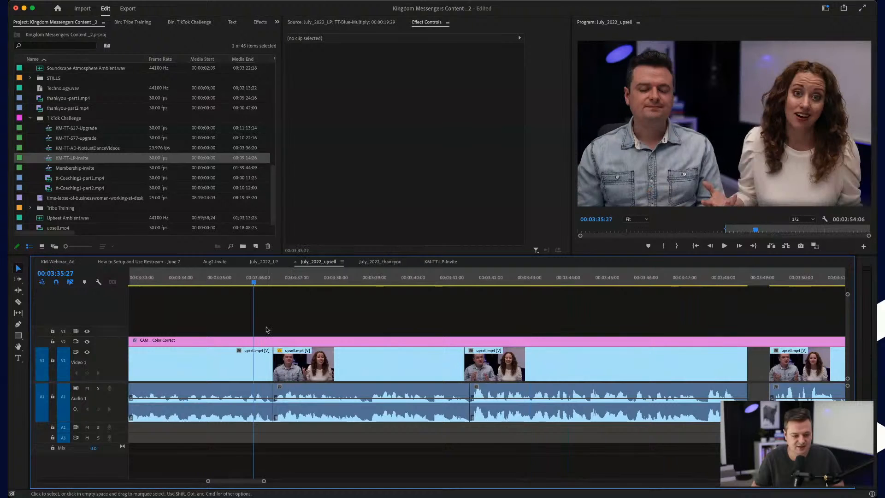
{"action": "scroll", "coordinate": [265, 329], "scroll_direction": "up", "scroll_amount": 5}
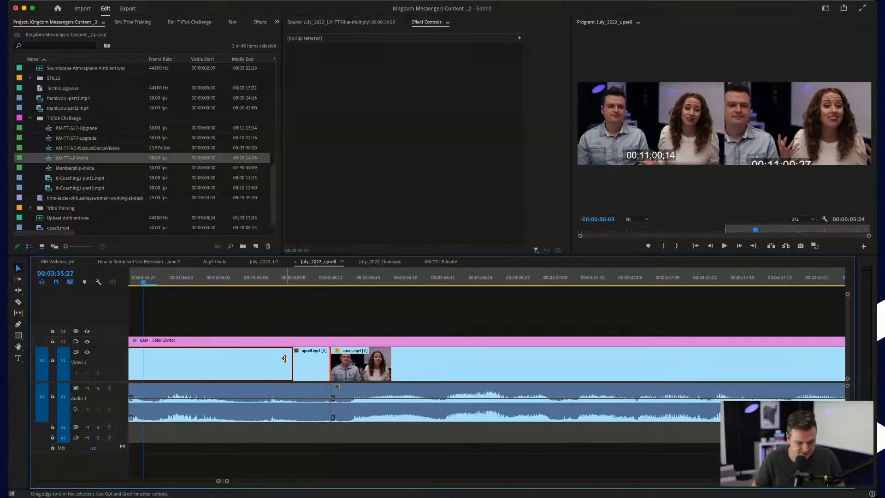
{"action": "left_click_drag", "start_coordinate": [330, 361], "coordinate": [281, 362]}
{"action": "scroll", "coordinate": [153, 280], "scroll_direction": "down", "scroll_amount": 1}
{"action": "key", "text": "space"}
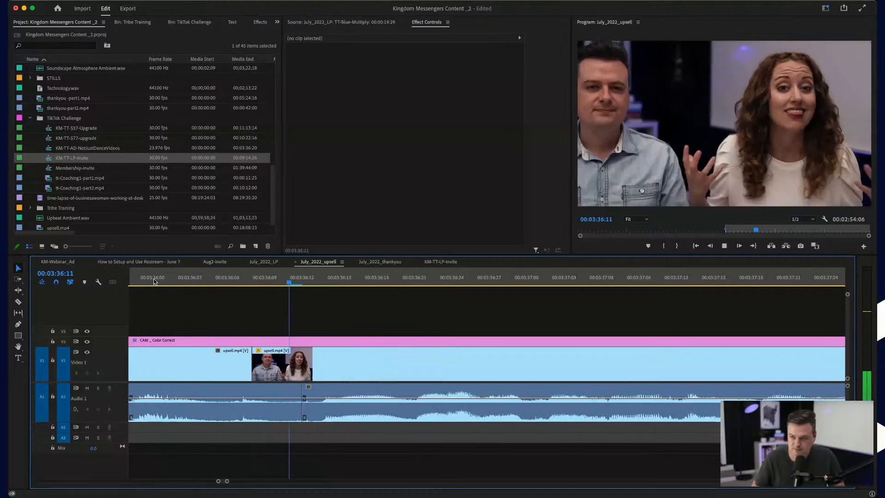
{"action": "scroll", "coordinate": [373, 379], "scroll_direction": "down", "scroll_amount": 4}
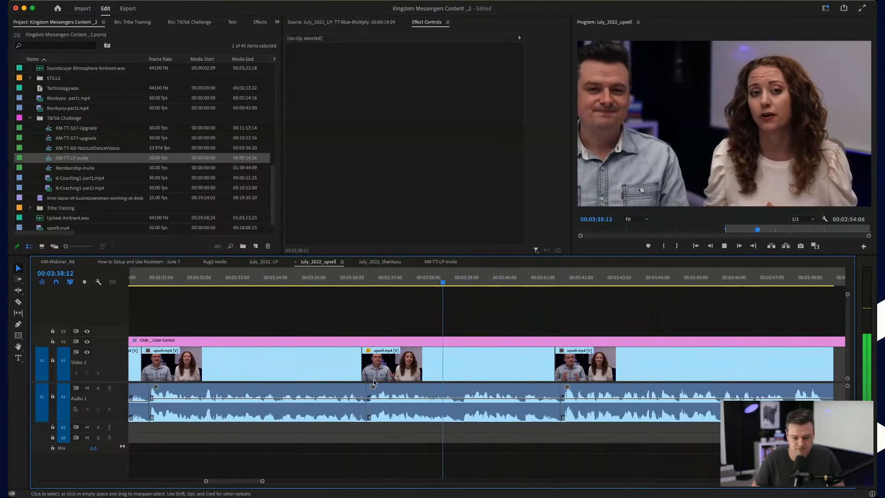
{"action": "scroll", "coordinate": [524, 381], "scroll_direction": "up", "scroll_amount": 4}
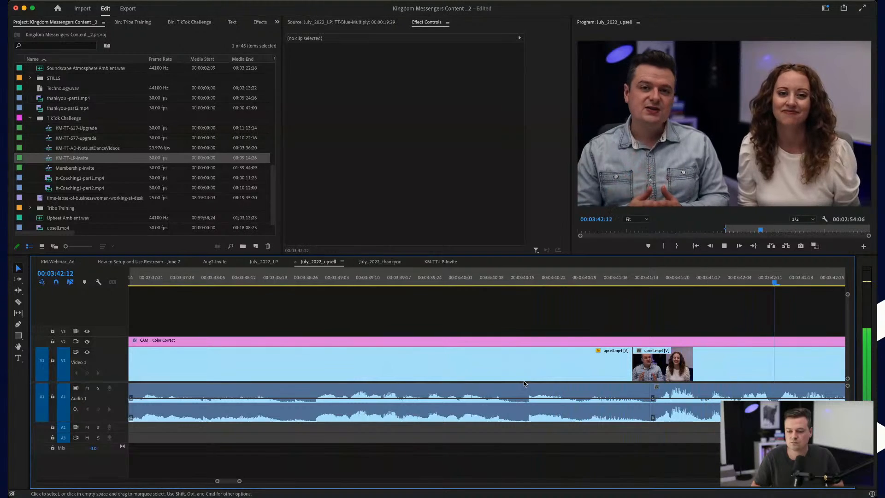
{"action": "scroll", "coordinate": [624, 380], "scroll_direction": "down", "scroll_amount": 3}
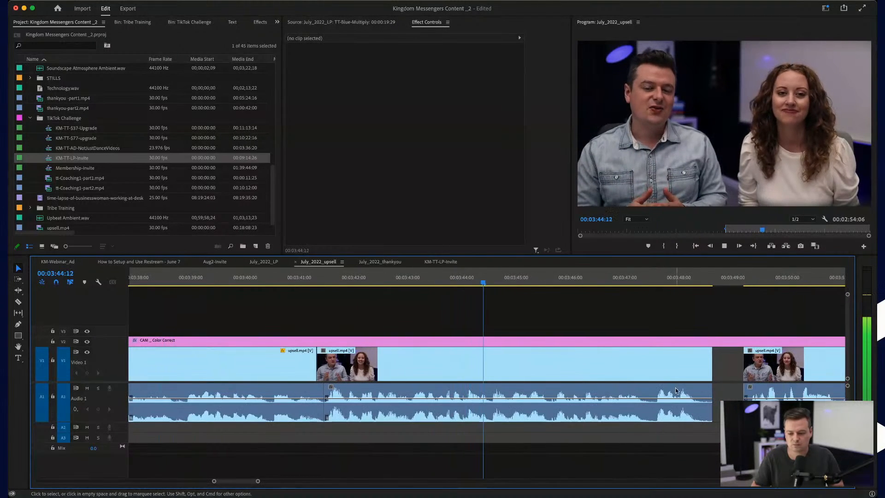
- Close the gap near 00:03:48:18, trim about four frames off the end of the preceding clip, and close the resulting gap
{"action": "left_click", "coordinate": [723, 363]}
{"action": "key", "text": "Delete"}
{"action": "left_click_drag", "start_coordinate": [708, 365], "coordinate": [700, 364]}
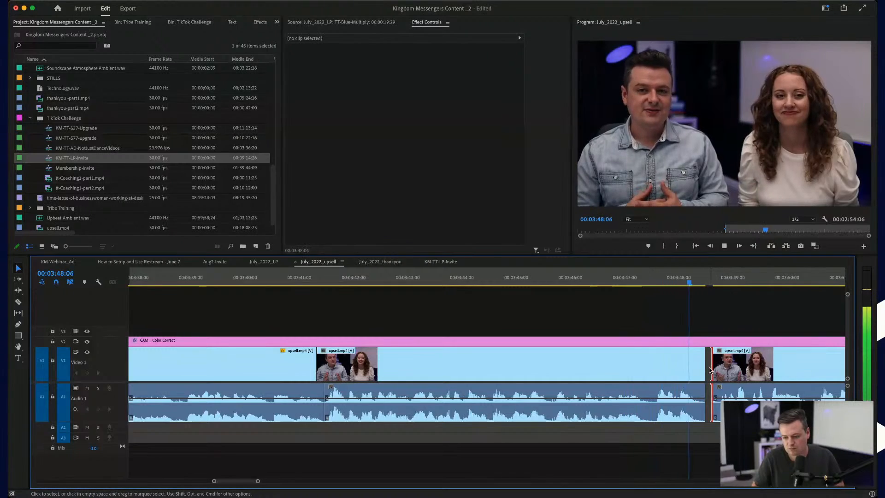
{"action": "left_click", "coordinate": [709, 370]}
{"action": "key", "text": "Delete"}
{"action": "key", "text": "="}
{"action": "key", "text": "="}
{"action": "key", "text": "space"}
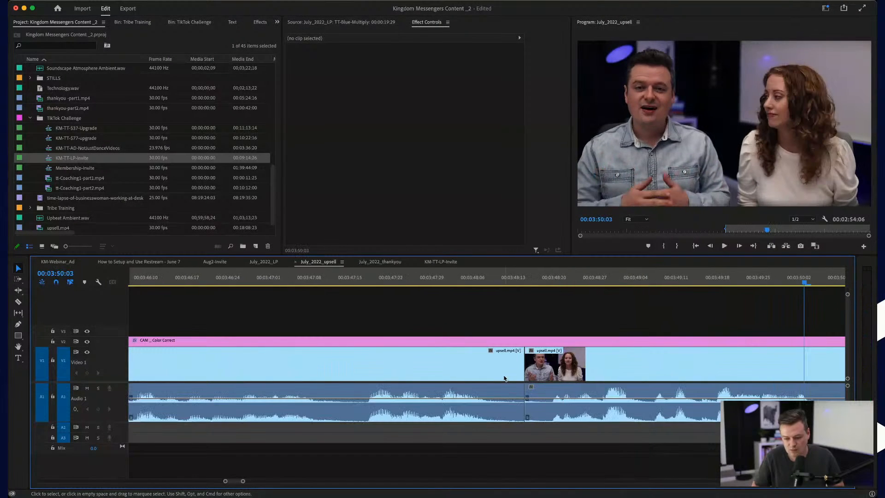
- Trim the end of the clip before the 00:03:48:15 cut, pull the next clip against it, and start its video about four frames before its audio
{"action": "scroll", "coordinate": [545, 368], "scroll_direction": "up", "scroll_amount": 2}
{"action": "left_click_drag", "start_coordinate": [504, 370], "coordinate": [400, 359]}
{"action": "left_click_drag", "start_coordinate": [543, 362], "coordinate": [408, 353]}
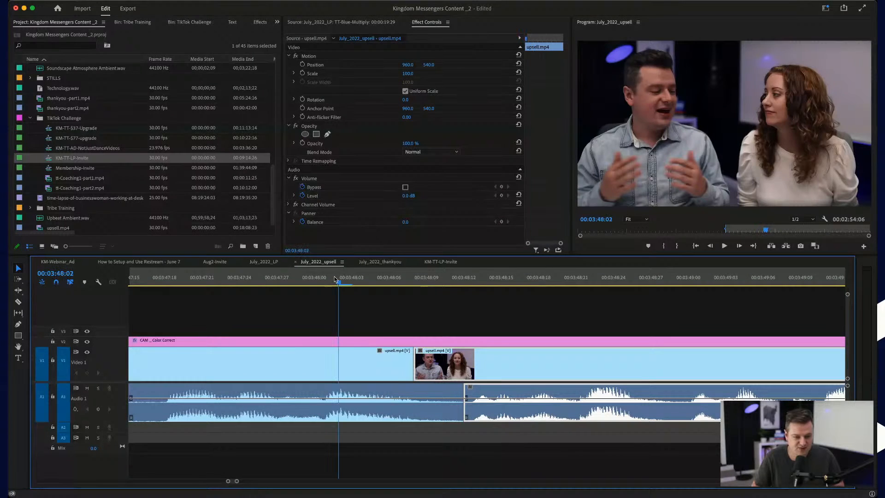
{"action": "key", "text": "space"}
{"action": "left_click", "coordinate": [137, 279]}
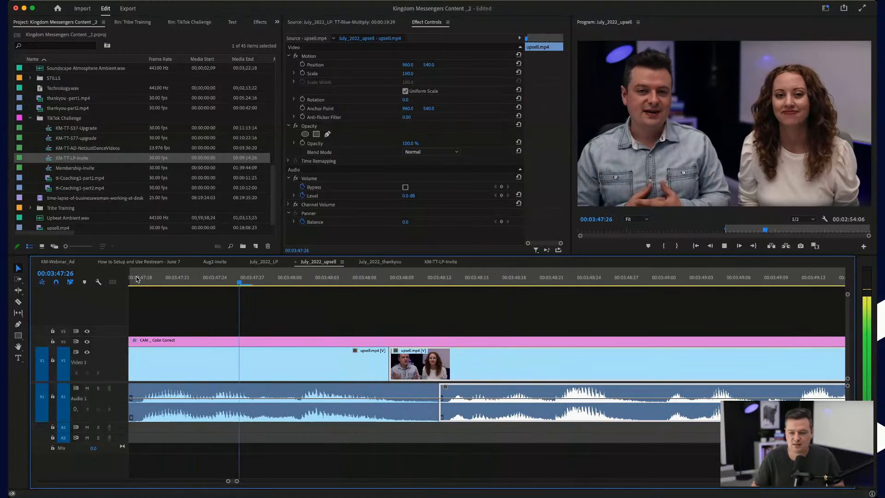
{"action": "key", "text": "space"}
- Play the latter part of the clip following the 00:03:48 cut, and split that clip near 00:03:52:17
{"action": "key", "text": "minus"}
{"action": "key", "text": "minus"}
{"action": "key", "text": "minus"}
{"action": "key", "text": "minus"}
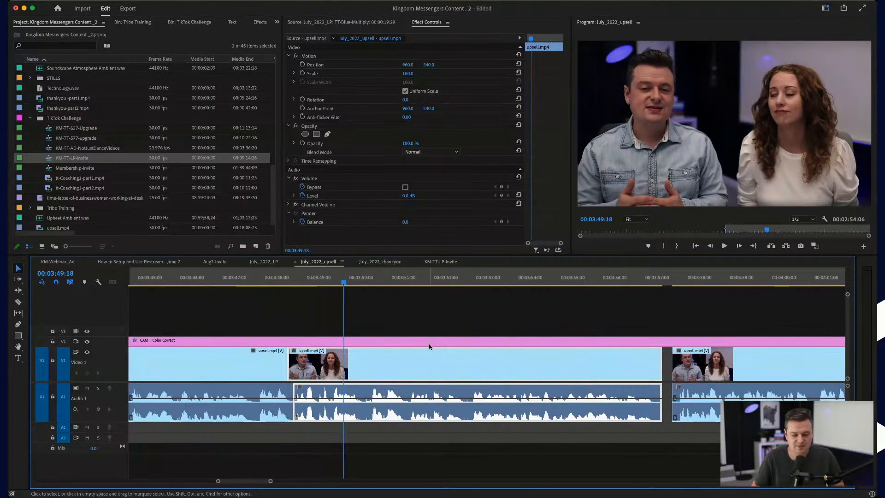
{"action": "left_click", "coordinate": [531, 273]}
{"action": "key", "text": "space"}
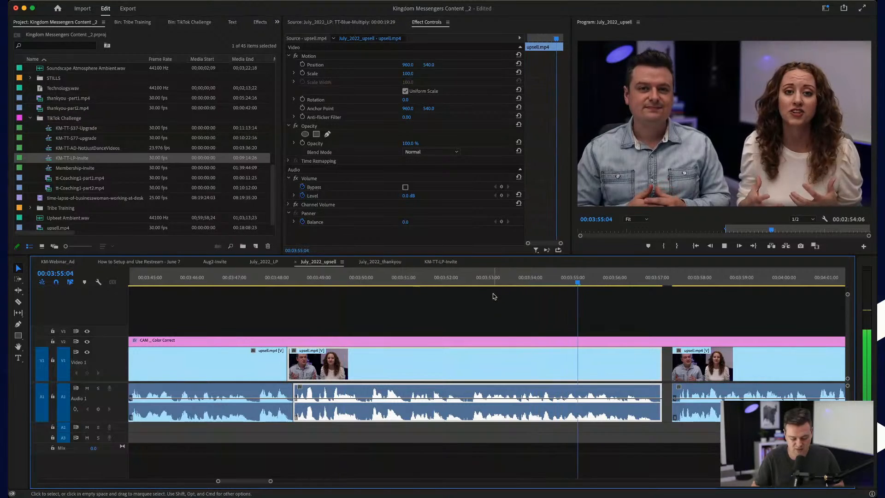
{"action": "key", "text": "space"}
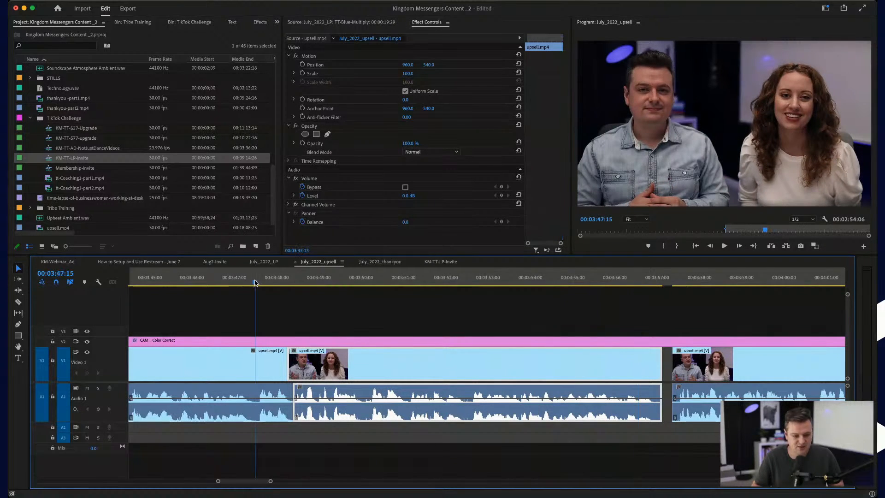
{"action": "left_click", "coordinate": [342, 279]}
{"action": "key", "text": "c"}
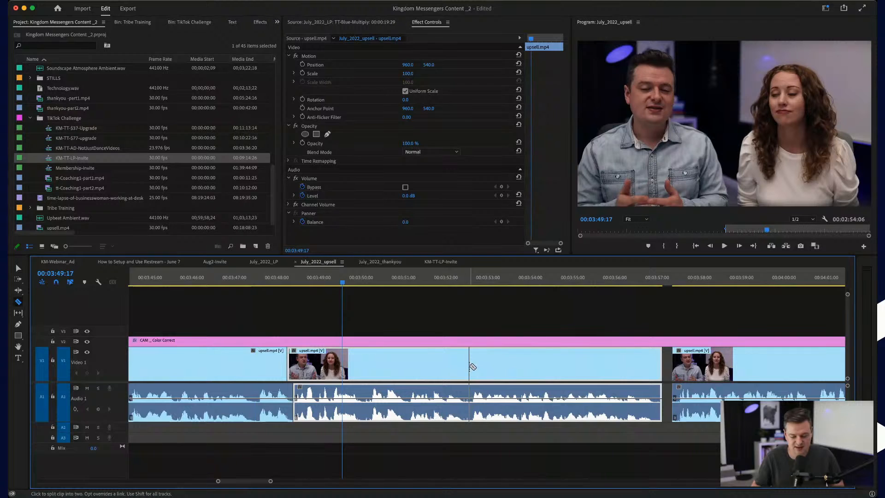
{"action": "left_click", "coordinate": [470, 366]}
{"action": "key", "text": "v"}
- Find the earlier closer-framed clip at 00:03:27:26 and copy its attributes
{"action": "key", "text": "minus"}
{"action": "key", "text": "minus"}
{"action": "left_click", "coordinate": [295, 282]}
{"action": "left_click", "coordinate": [220, 279]}
{"action": "left_click", "coordinate": [149, 278]}
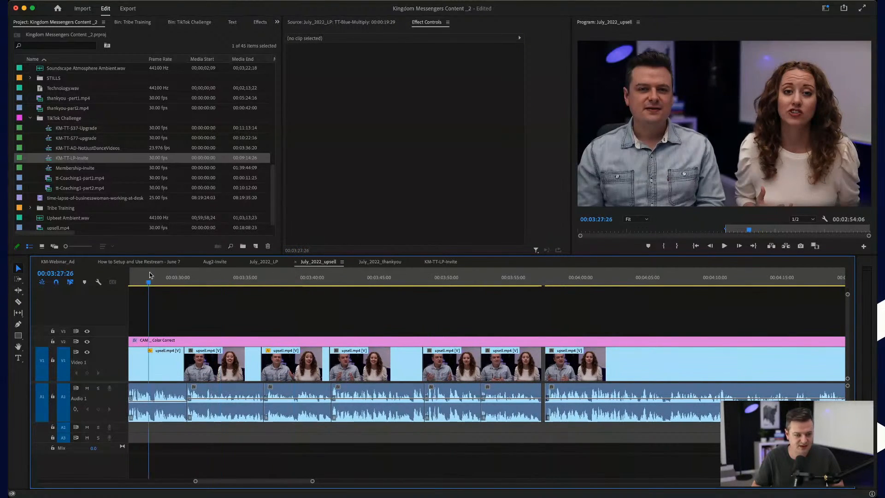
{"action": "left_click", "coordinate": [162, 357]}
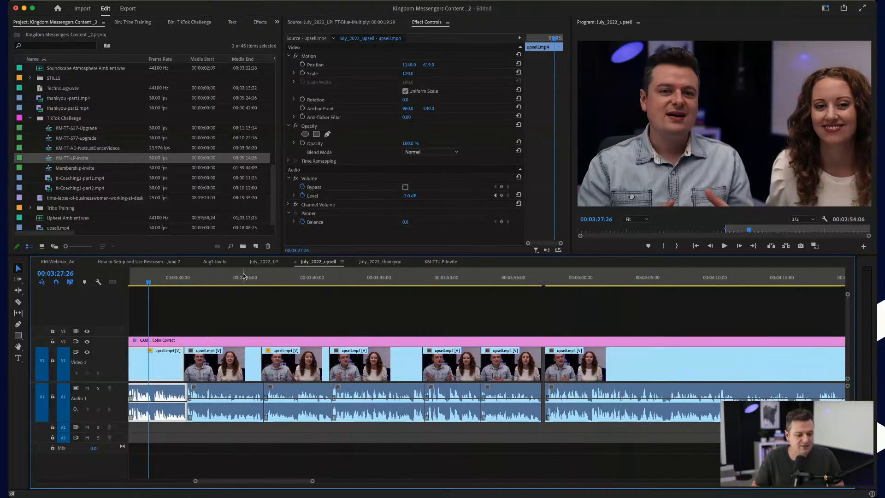
- Preview the clip ending at the 00:03:52:17 split and paste the copied framing onto it, position 1148, 619 and scale 120
{"action": "left_click", "coordinate": [470, 371]}
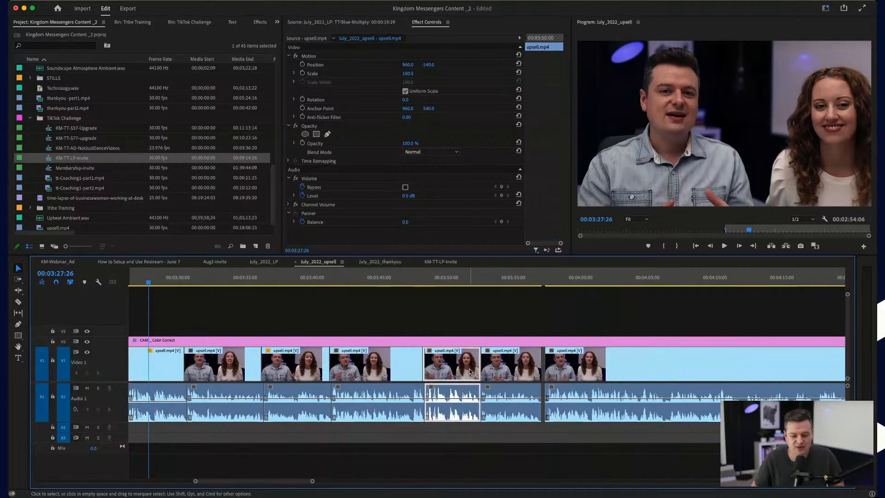
{"action": "left_click_drag", "start_coordinate": [468, 282], "coordinate": [511, 283]}
{"action": "left_click", "coordinate": [450, 282]}
{"action": "left_click", "coordinate": [510, 281]}
{"action": "left_click", "coordinate": [452, 281]}
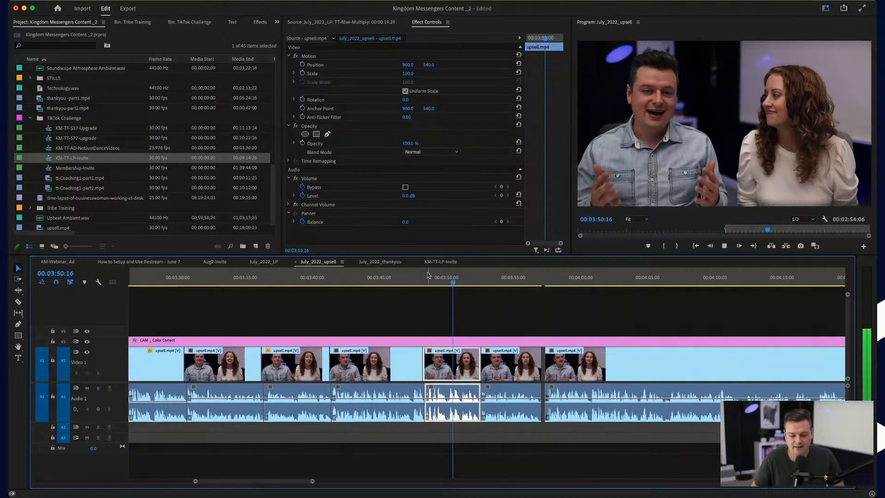
{"action": "key", "text": "="}
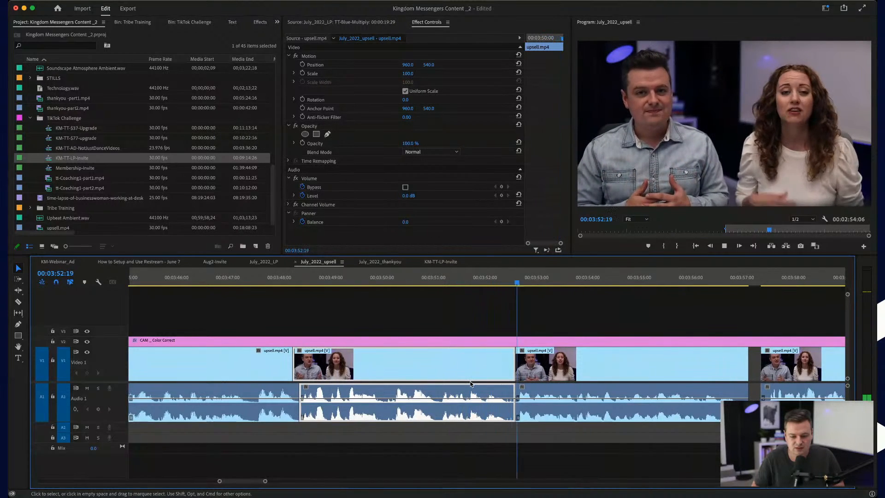
{"action": "key", "text": "space"}
{"action": "key", "text": "super+Tab"}
{"action": "left_click", "coordinate": [496, 394]}
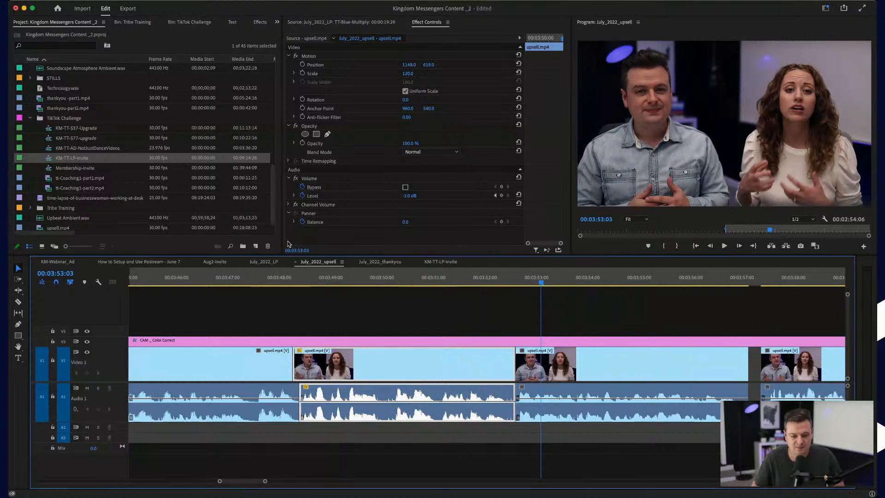
- Play the reframed clip and trim a few frames off its end at the 00:03:52:17 cut
{"action": "left_click", "coordinate": [236, 275]}
{"action": "key", "text": "space"}
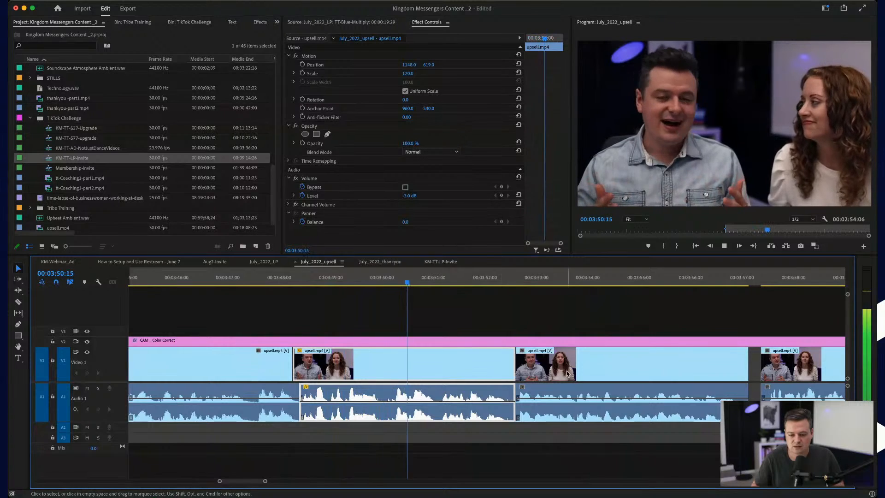
{"action": "scroll", "coordinate": [566, 372], "scroll_direction": "up", "scroll_amount": 5}
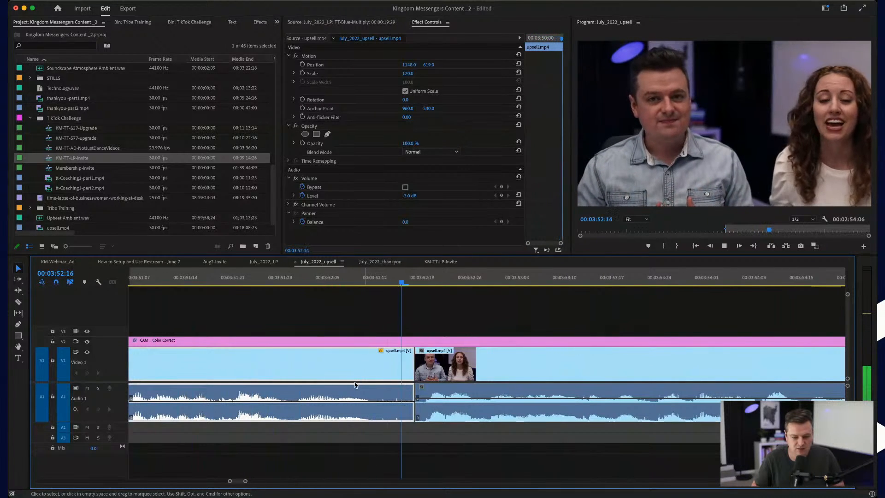
{"action": "key", "text": "space"}
{"action": "left_click_drag", "start_coordinate": [407, 366], "coordinate": [382, 366]}
- Pull the next clip against the trimmed end near 00:03:52:13 and start its video about five frames before its audio
{"action": "left_click_drag", "start_coordinate": [456, 369], "coordinate": [372, 360]}
{"action": "scroll", "coordinate": [398, 364], "scroll_direction": "up", "scroll_amount": 2}
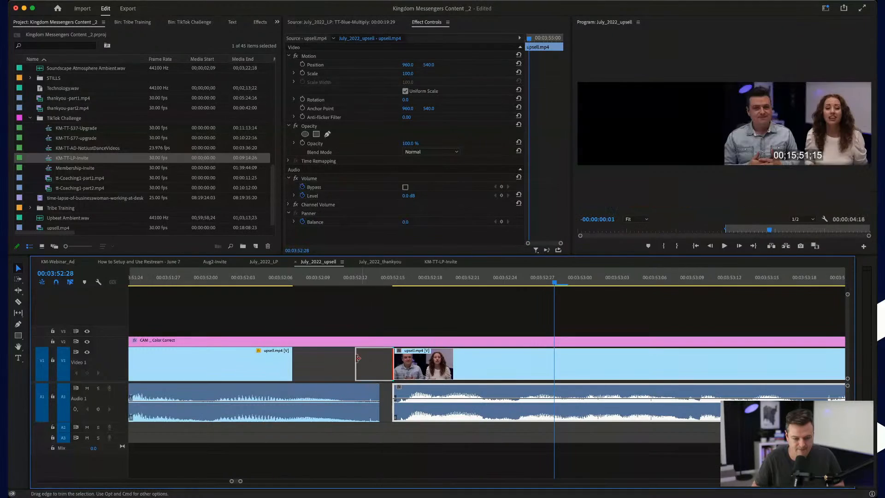
{"action": "left_click_drag", "start_coordinate": [535, 365], "coordinate": [442, 366]}
{"action": "left_click_drag", "start_coordinate": [287, 358], "coordinate": [304, 358]}
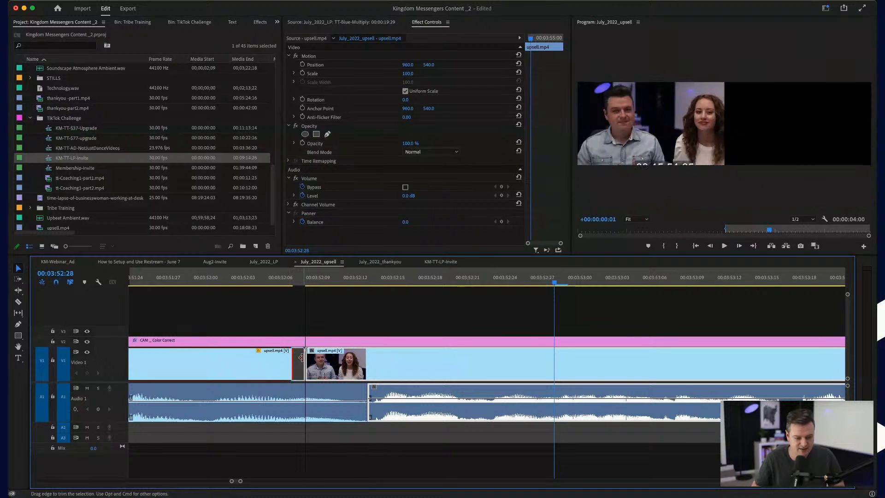
{"action": "left_click", "coordinate": [158, 277]}
{"action": "key", "text": "space"}
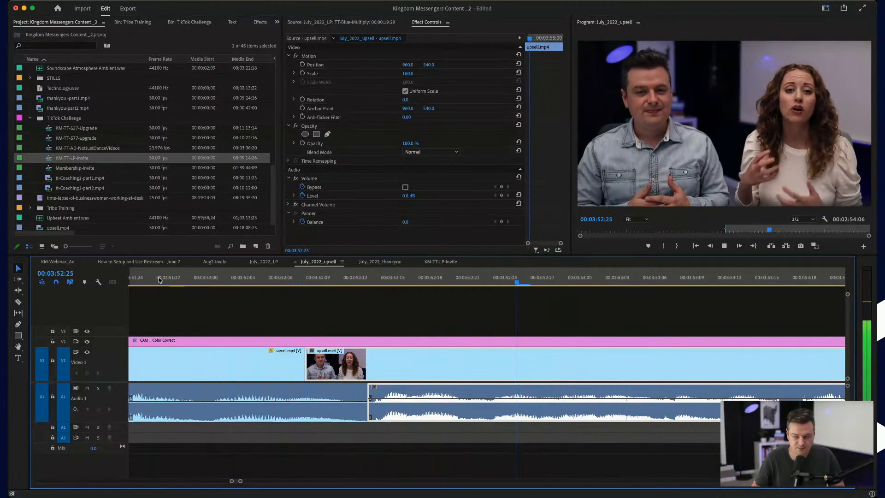
{"action": "scroll", "coordinate": [458, 329], "scroll_direction": "down", "scroll_amount": 10}
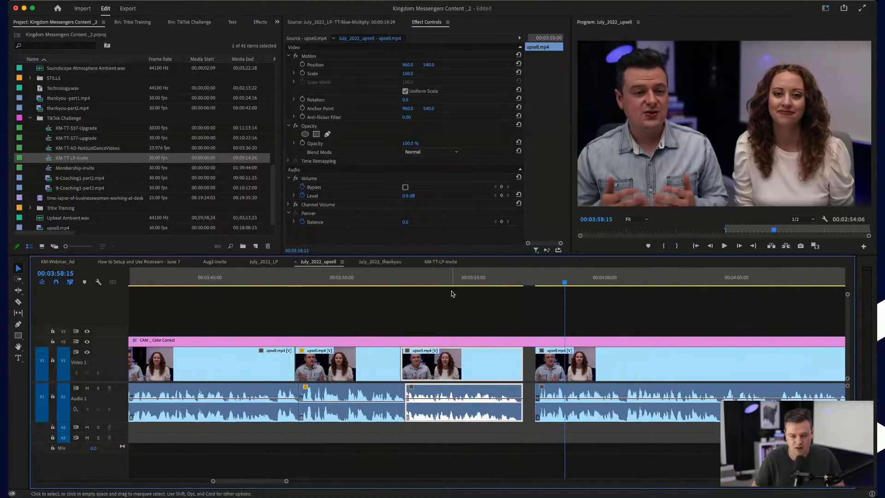
- Find the earlier clip at 00:03:39:11 framed closer on the woman and copy its attributes
{"action": "left_click", "coordinate": [455, 280]}
{"action": "scroll", "coordinate": [321, 368], "scroll_direction": "up", "scroll_amount": 3}
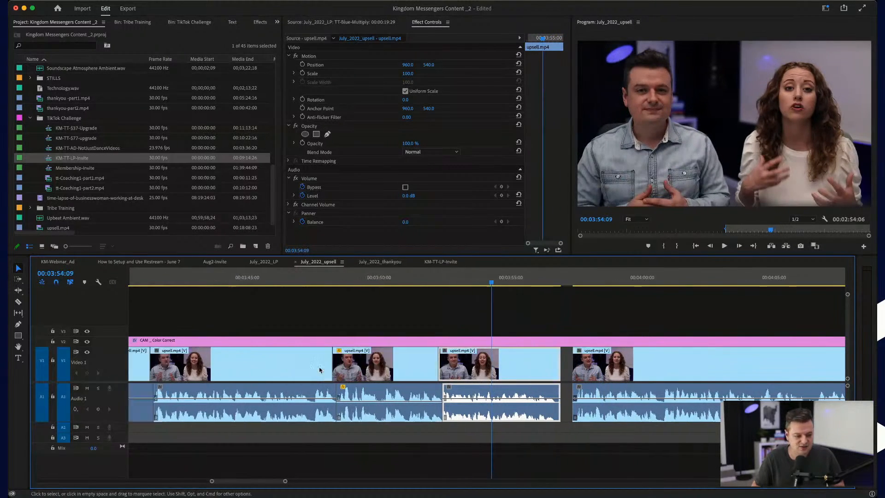
{"action": "left_click", "coordinate": [316, 280]}
{"action": "scroll", "coordinate": [258, 278], "scroll_direction": "up", "scroll_amount": 2}
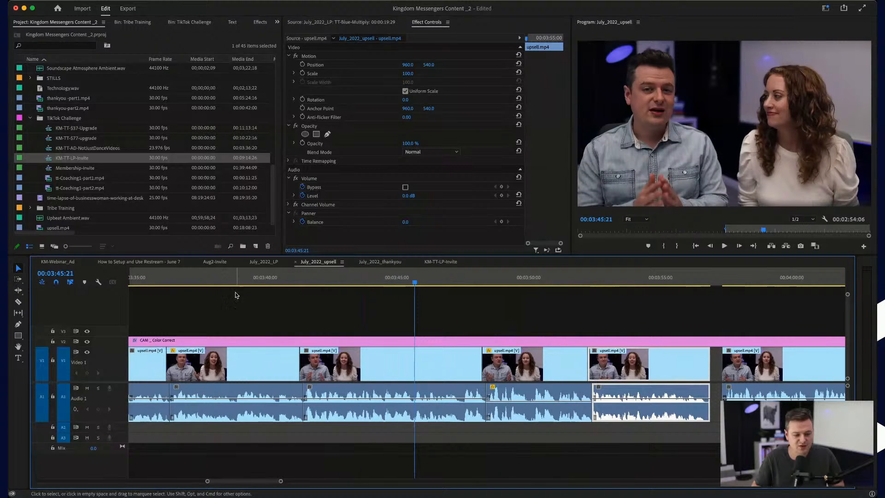
{"action": "left_click", "coordinate": [248, 280]}
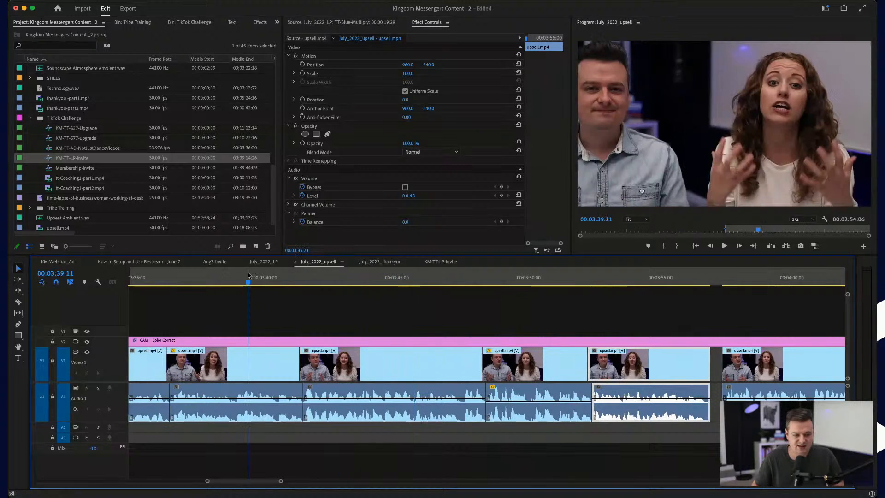
{"action": "left_click", "coordinate": [238, 360]}
- Paste the copied framing, position 746, 573 and scale 123, onto the clip after the 00:03:52:13 cut and play it
{"action": "left_click", "coordinate": [697, 365]}
{"action": "scroll", "coordinate": [693, 368], "scroll_direction": "down", "scroll_amount": 2}
{"action": "left_click", "coordinate": [635, 280]}
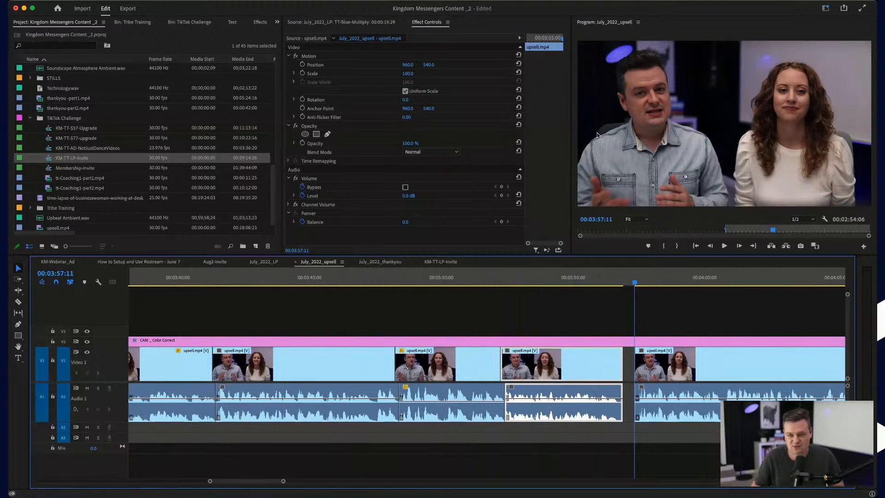
{"action": "left_click", "coordinate": [507, 393]}
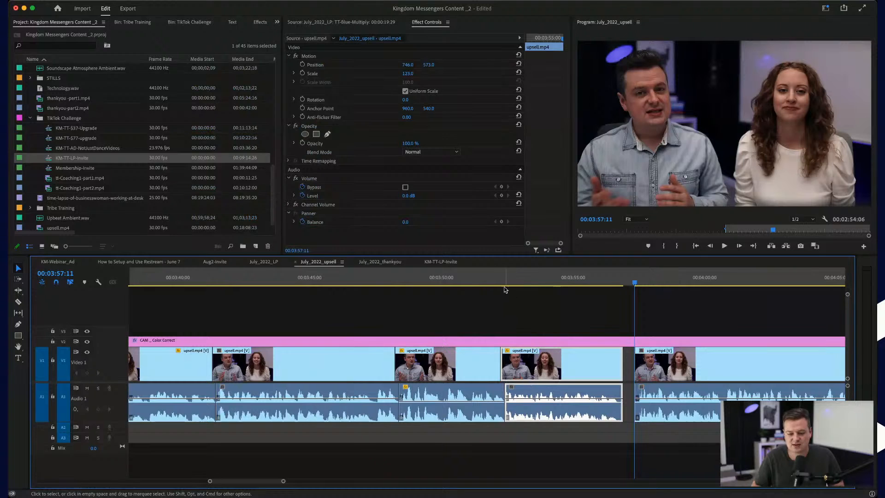
{"action": "left_click", "coordinate": [466, 280]}
{"action": "key", "text": "space"}
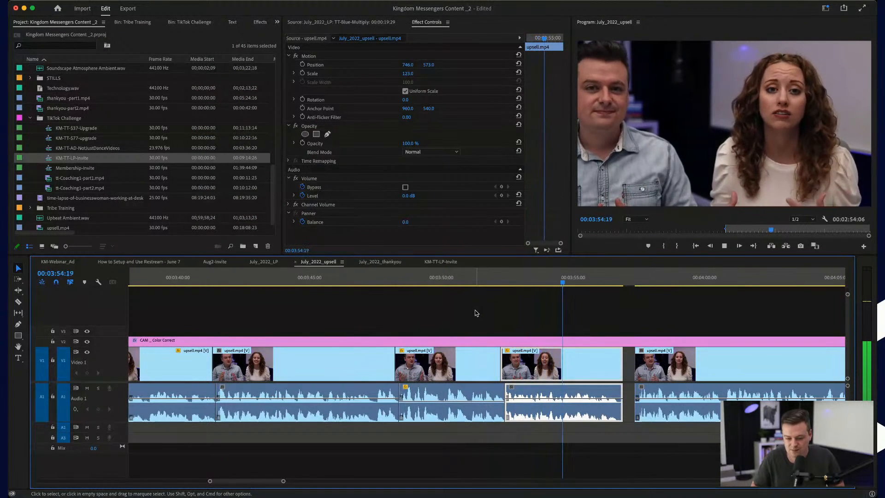
{"action": "key", "text": "space"}
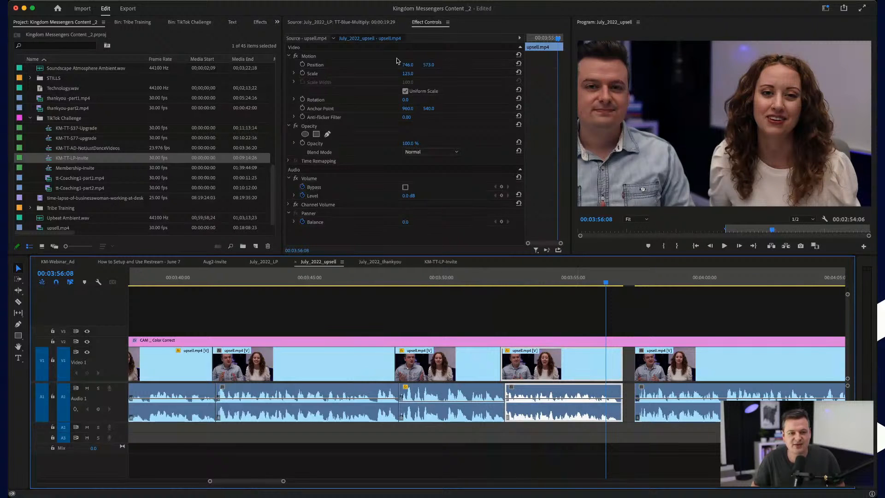
- Enlarge and reposition the clip after the 00:03:52:13 cut slightly, and compare its framing with the preceding clip
{"action": "left_click_drag", "start_coordinate": [408, 74], "coordinate": [429, 66]}
{"action": "left_click_drag", "start_coordinate": [264, 280], "coordinate": [418, 281]}
{"action": "left_click", "coordinate": [500, 290]}
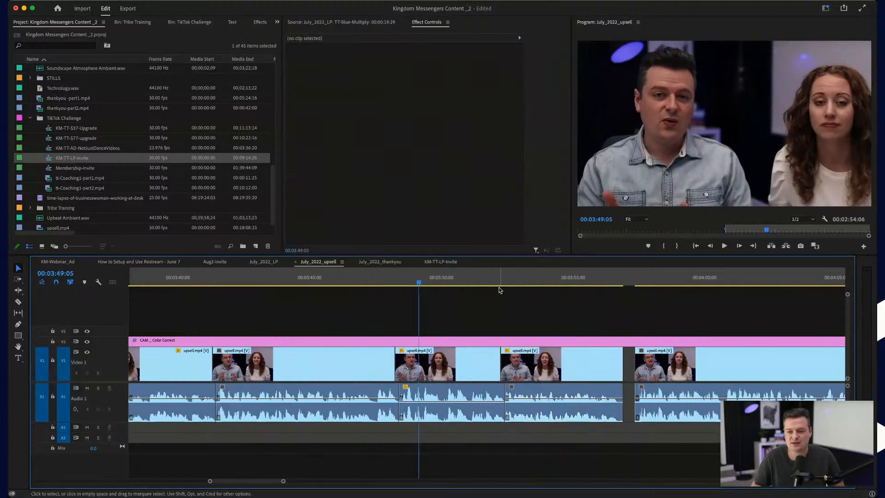
{"action": "left_click", "coordinate": [526, 282]}
- Close the gap before 00:03:57:11, trim about six frames off the preceding clip's end, and pull the next clip against it
{"action": "left_click", "coordinate": [651, 356]}
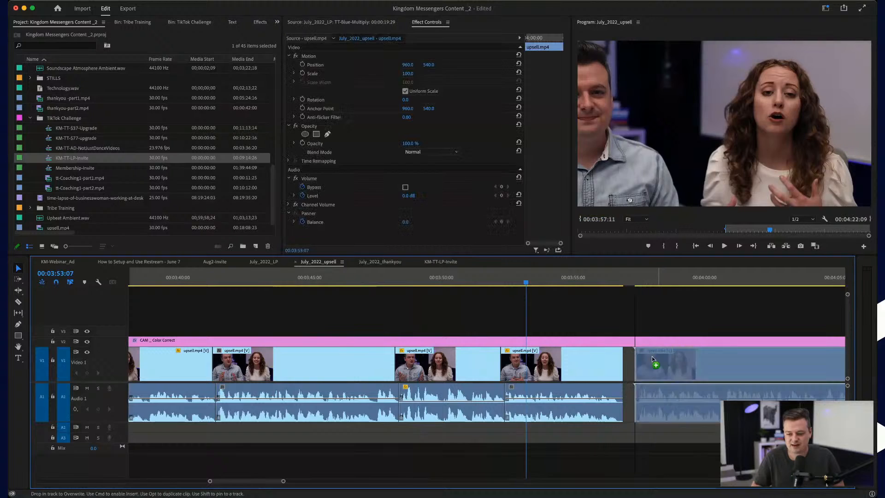
{"action": "scroll", "coordinate": [645, 356], "scroll_direction": "up", "scroll_amount": 5}
{"action": "scroll", "coordinate": [607, 363], "scroll_direction": "up", "scroll_amount": 4}
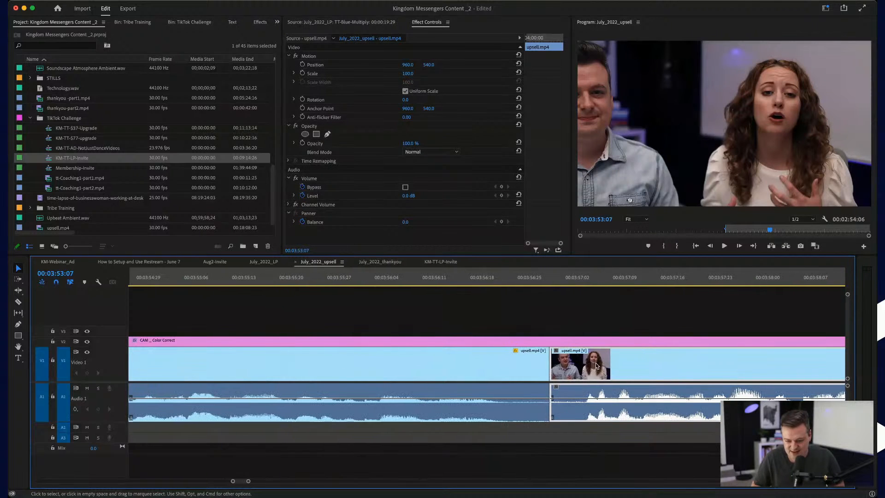
{"action": "left_click_drag", "start_coordinate": [540, 366], "coordinate": [470, 356]}
{"action": "left_click_drag", "start_coordinate": [589, 368], "coordinate": [548, 367]}
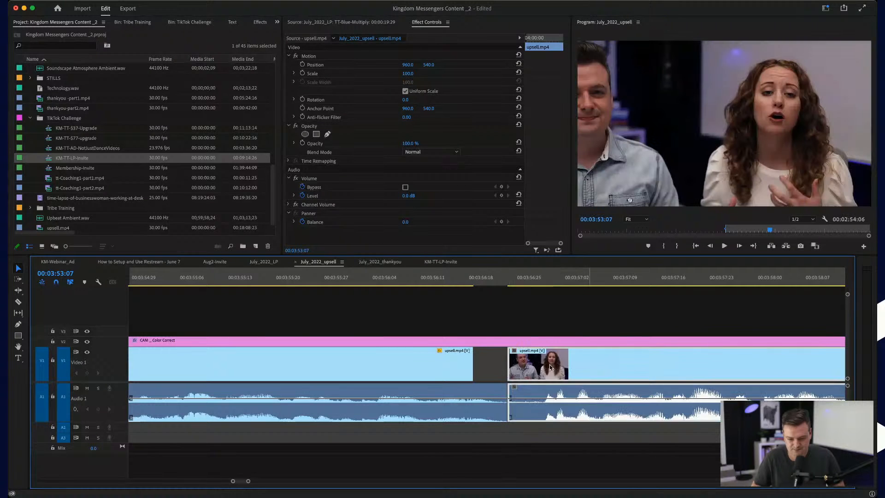
- Start the incoming clip's video about four frames before its audio near 00:03:56:22, extend the outgoing video to meet it, and play the cut
{"action": "scroll", "coordinate": [549, 367], "scroll_direction": "up", "scroll_amount": 3}
{"action": "left_click_drag", "start_coordinate": [469, 365], "coordinate": [420, 361]}
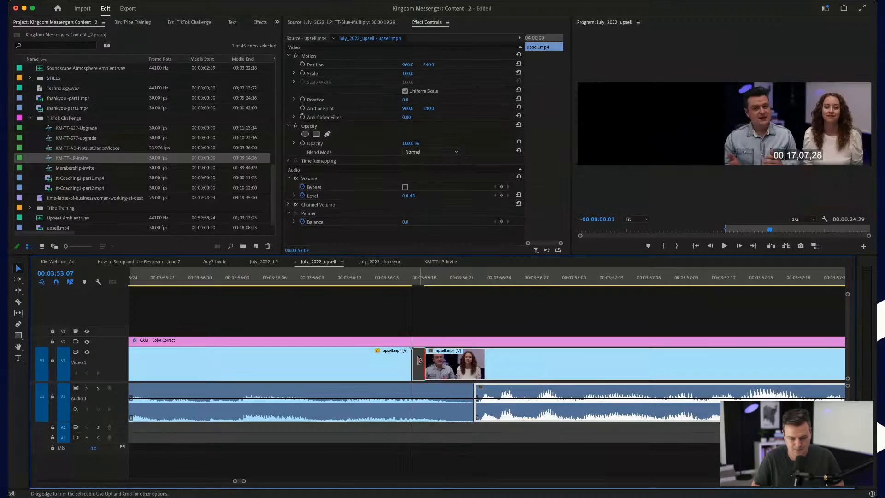
{"action": "left_click", "coordinate": [175, 282]}
{"action": "key", "text": "space"}
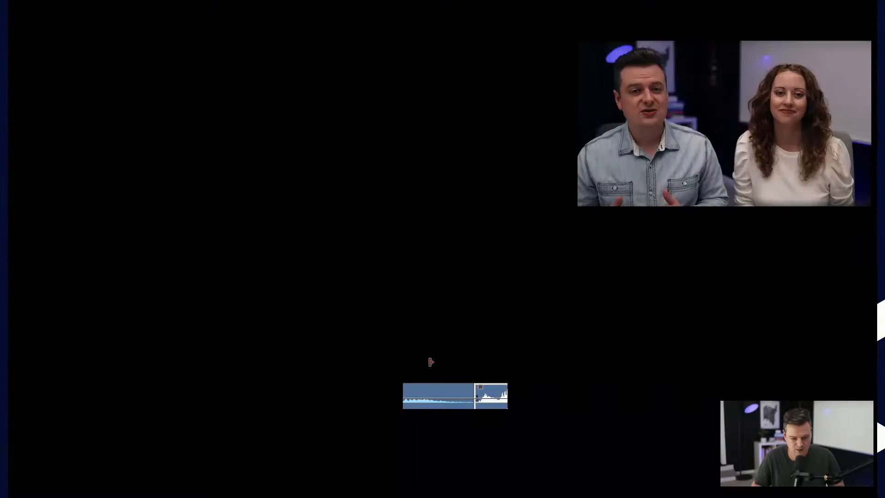
{"action": "key", "text": "space"}
{"action": "left_click_drag", "start_coordinate": [409, 362], "coordinate": [421, 362]}
{"action": "left_click", "coordinate": [260, 276]}
{"action": "key", "text": "space"}
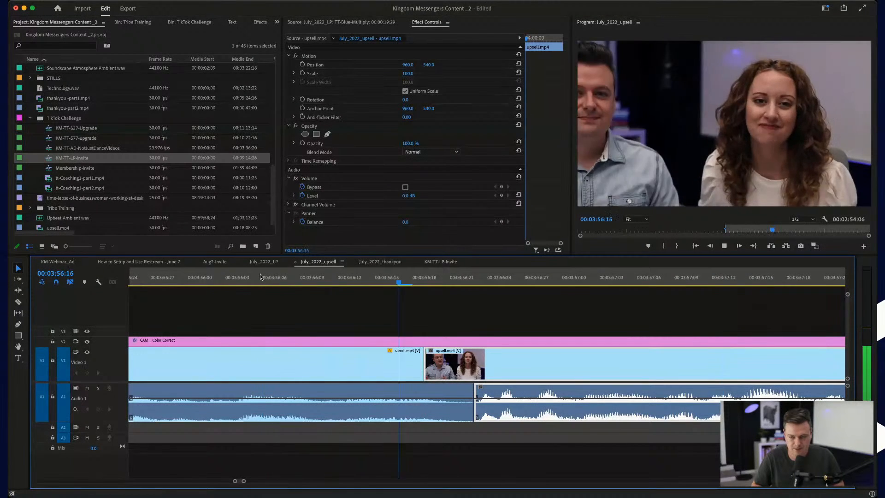
{"action": "key", "text": "space"}
- Adjust the cut near 00:03:56:22 by extending the outgoing clip about one frame and moving the next clip to meet it
{"action": "scroll", "coordinate": [404, 356], "scroll_direction": "down", "scroll_amount": 1}
{"action": "scroll", "coordinate": [404, 356], "scroll_direction": "down", "scroll_amount": 1}
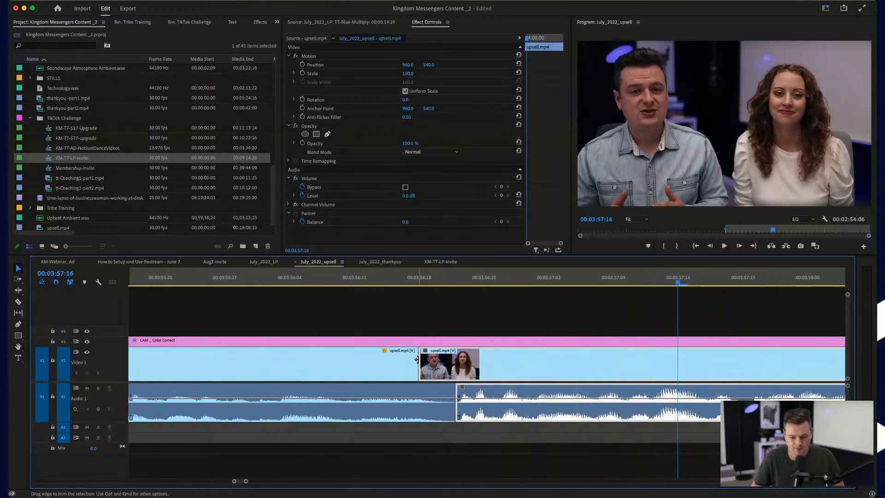
{"action": "left_click_drag", "start_coordinate": [427, 359], "coordinate": [426, 359]}
{"action": "left_click_drag", "start_coordinate": [481, 363], "coordinate": [490, 363]}
{"action": "scroll", "coordinate": [489, 363], "scroll_direction": "up", "scroll_amount": 1}
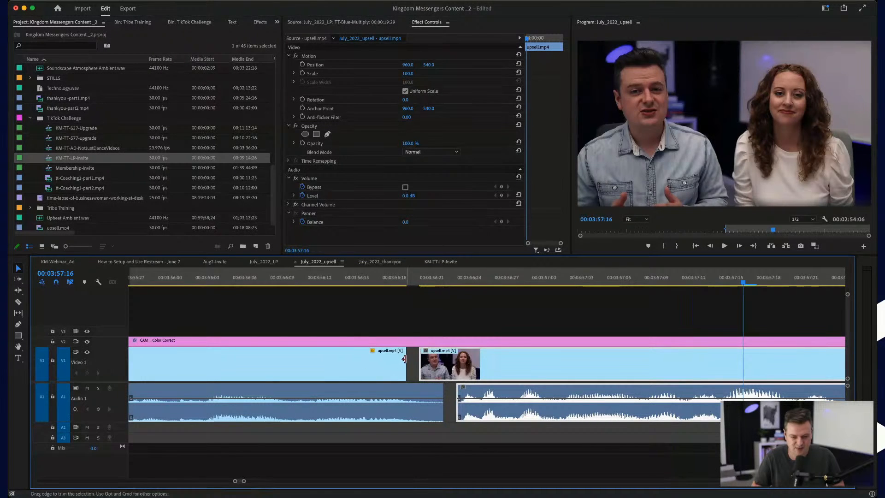
{"action": "left_click_drag", "start_coordinate": [403, 359], "coordinate": [461, 370]}
{"action": "key", "text": "space"}
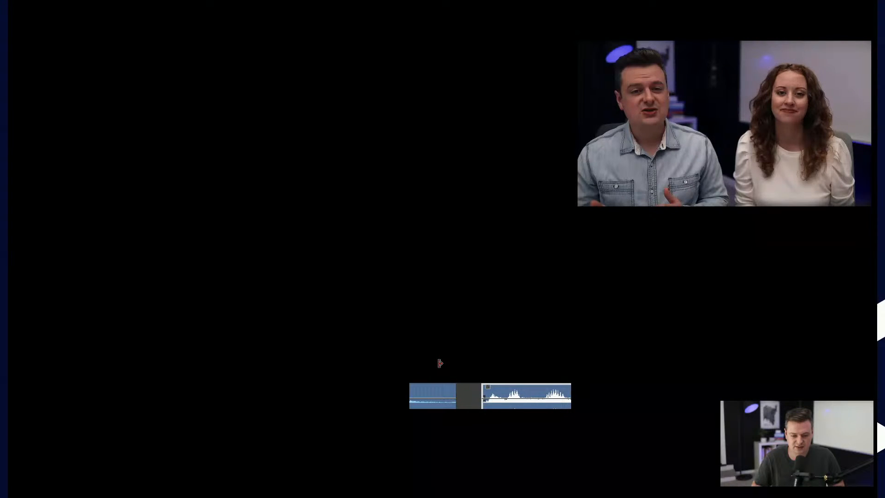
{"action": "left_click", "coordinate": [411, 363]}
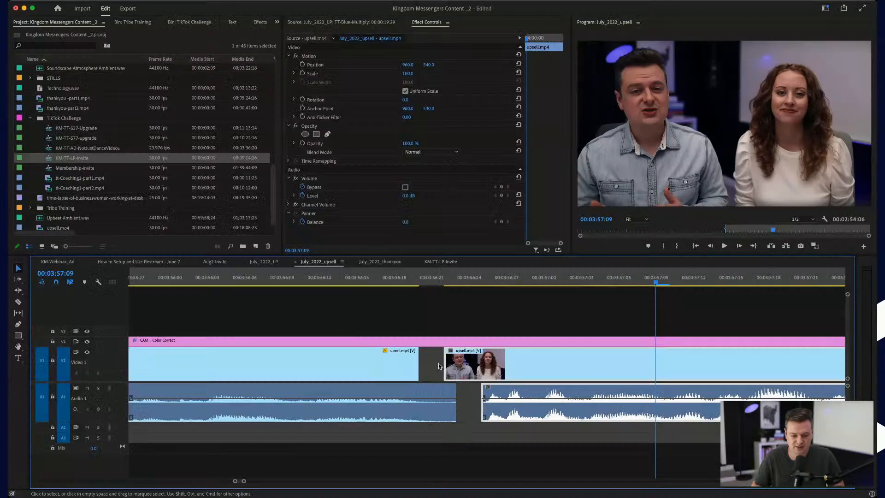
{"action": "left_click_drag", "start_coordinate": [418, 362], "coordinate": [428, 362]}
{"action": "left_click_drag", "start_coordinate": [542, 366], "coordinate": [530, 367]}
- Play through the adjusted cut near 00:03:56:22 and examine the start of the following clip
{"action": "left_click", "coordinate": [166, 282]}
{"action": "key", "text": "space"}
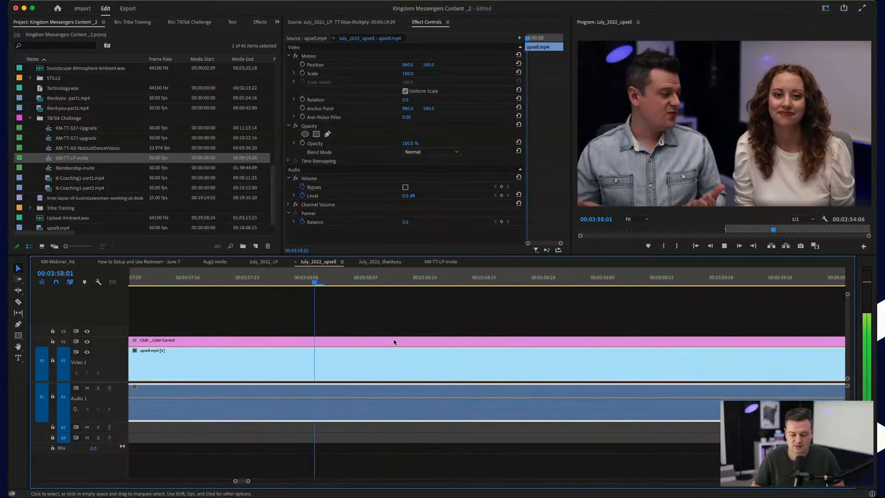
{"action": "key", "text": "minus"}
{"action": "key", "text": "minus"}
{"action": "key", "text": "space"}
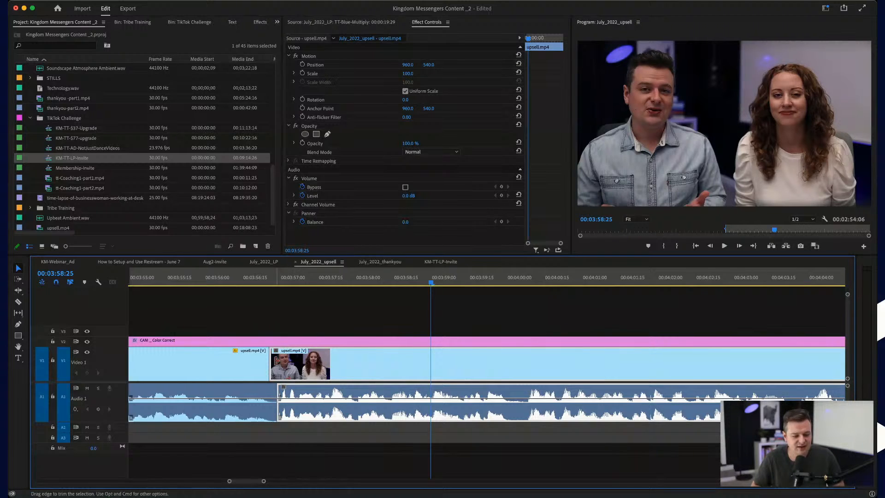
{"action": "scroll", "coordinate": [276, 361], "scroll_direction": "up", "scroll_amount": 5}
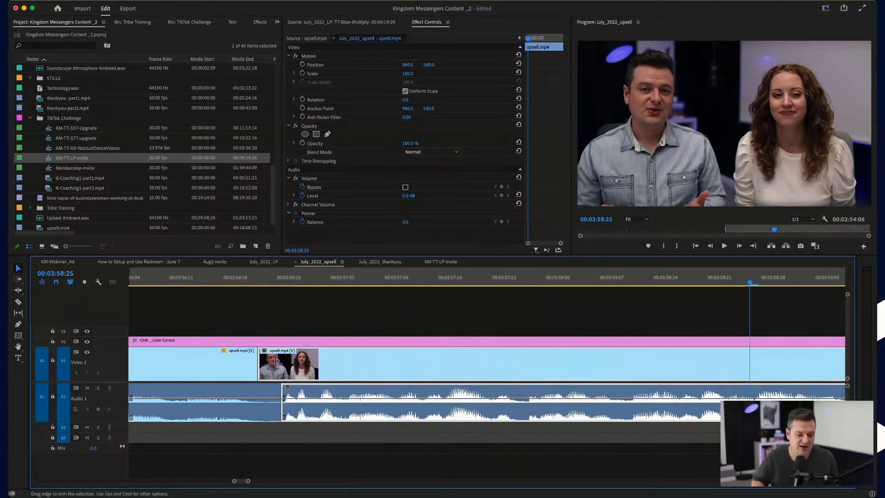
{"action": "scroll", "coordinate": [277, 361], "scroll_direction": "down", "scroll_amount": 5}
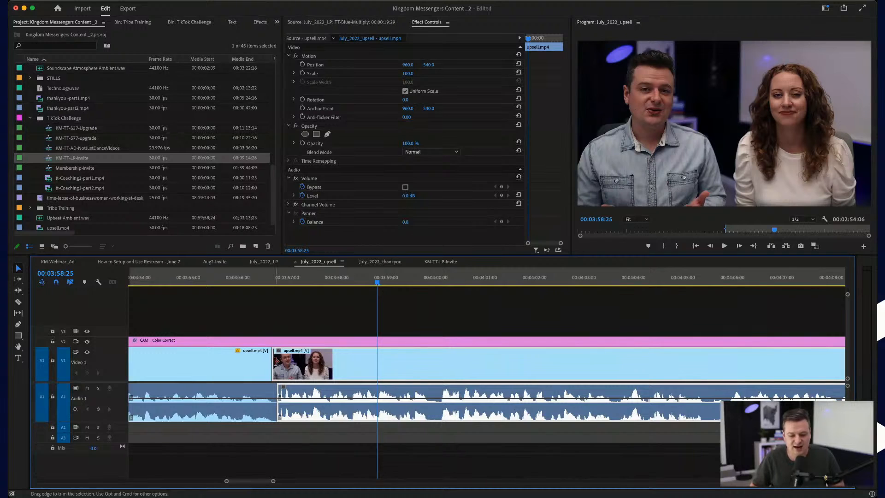
{"action": "scroll", "coordinate": [275, 360], "scroll_direction": "right", "scroll_amount": 5}
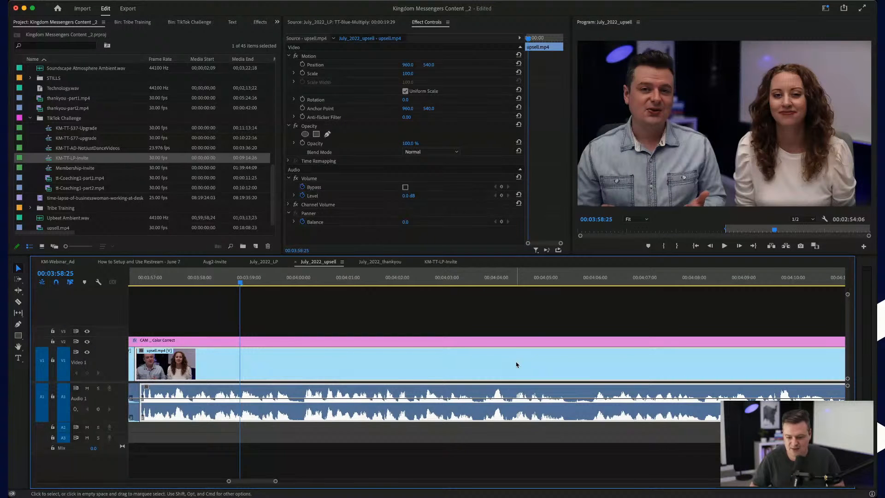
- Cut out the pause between about 00:04:05:15 and 00:04:05:27 in the upsell clip and close the gap
{"action": "left_click", "coordinate": [536, 282]}
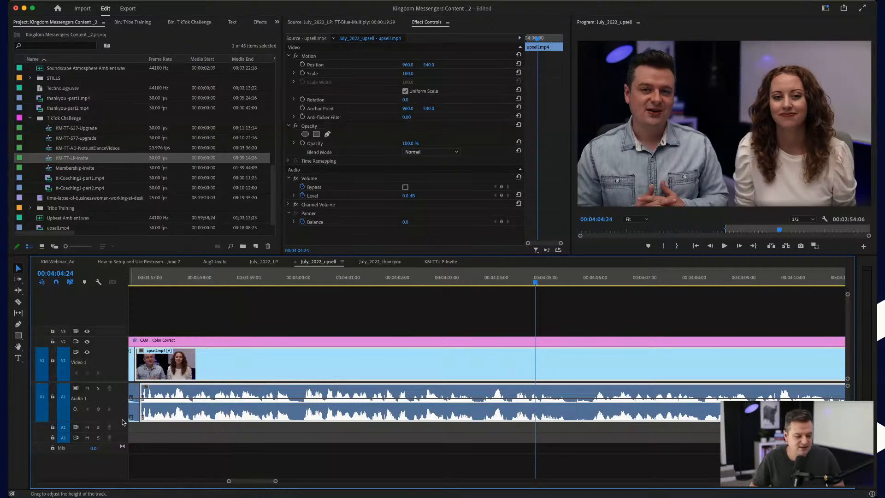
{"action": "scroll", "coordinate": [441, 356], "scroll_direction": "right", "scroll_amount": 3}
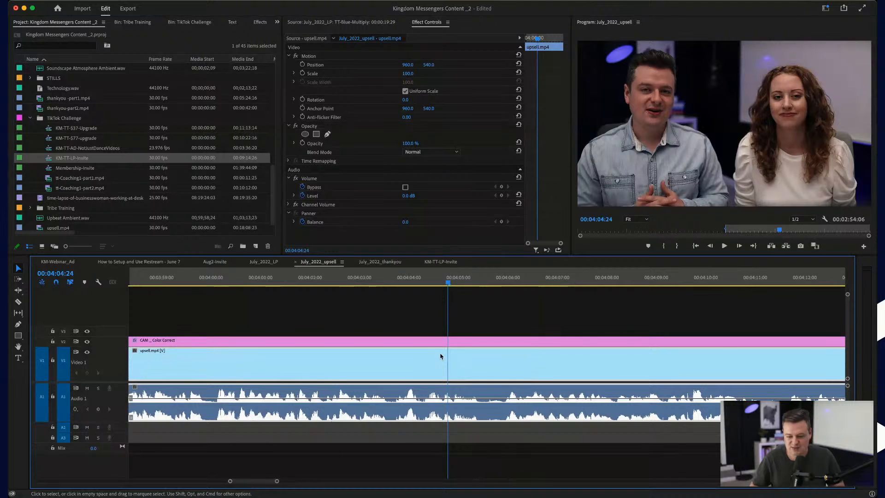
{"action": "key", "text": "space"}
{"action": "scroll", "coordinate": [439, 357], "scroll_direction": "up", "scroll_amount": 2}
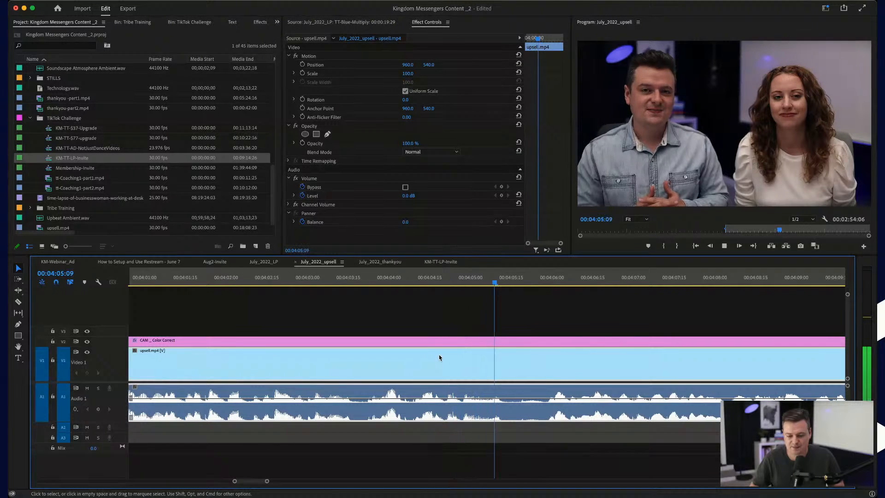
{"action": "key", "text": "c"}
{"action": "left_click", "coordinate": [510, 364]}
{"action": "left_click", "coordinate": [544, 369]}
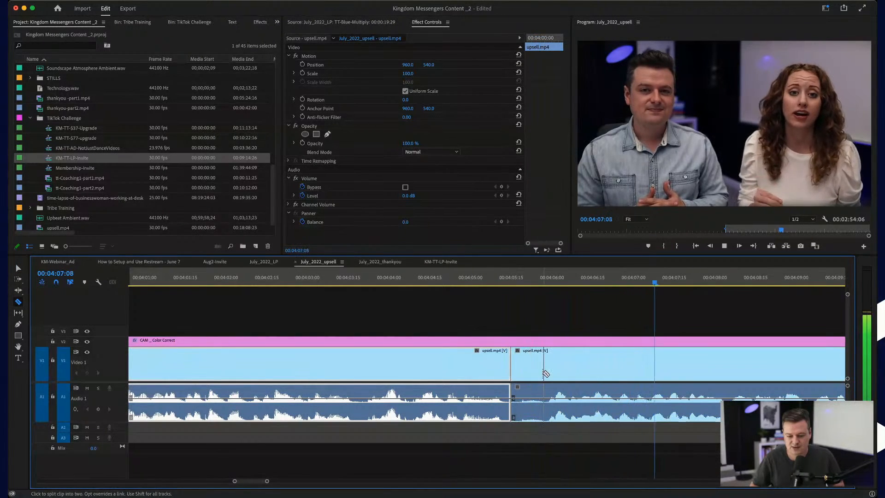
{"action": "key", "text": "v"}
{"action": "left_click", "coordinate": [527, 364]}
{"action": "key", "text": "Delete"}
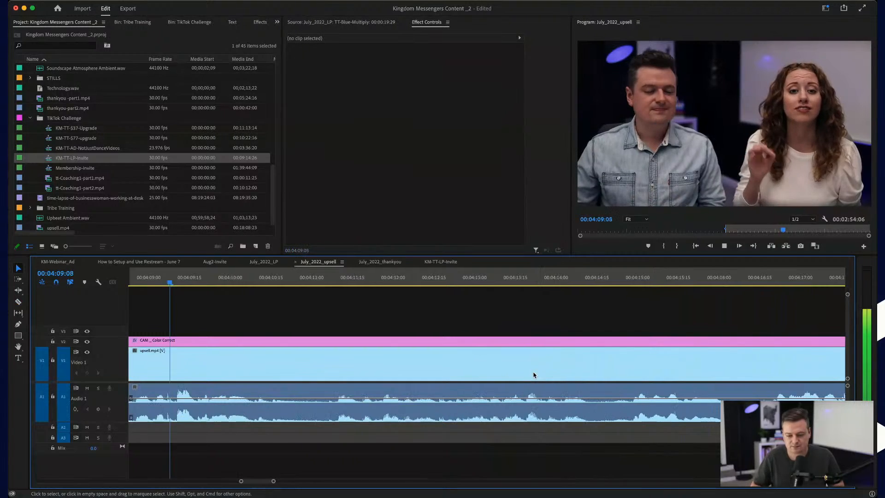
- Delete the clip between about 00:04:05:15 and 00:04:21:05, close the gap before the following clip, and play the new cut
{"action": "scroll", "coordinate": [534, 375], "scroll_direction": "down", "scroll_amount": 2}
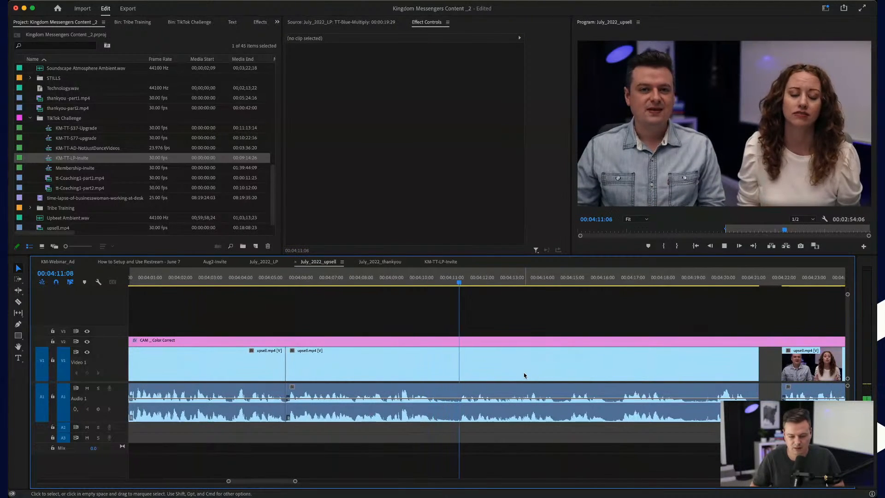
{"action": "key", "text": "Up"}
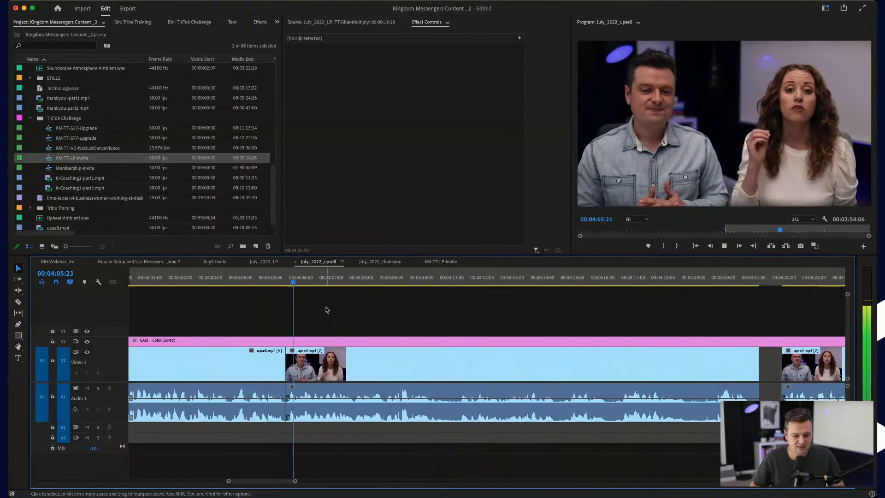
{"action": "left_click", "coordinate": [375, 370]}
{"action": "key", "text": "Delete"}
{"action": "left_click", "coordinate": [375, 369]}
{"action": "key", "text": "Delete"}
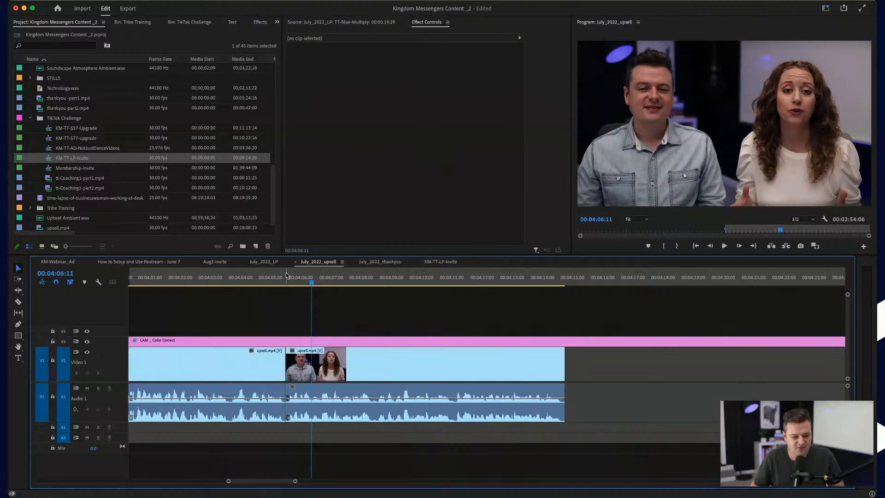
{"action": "key", "text": "space"}
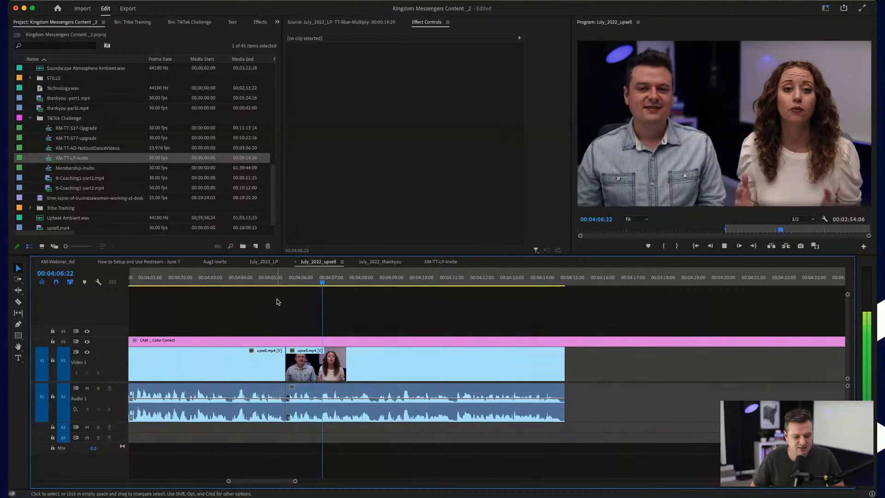
{"action": "key", "text": "semicolon"}
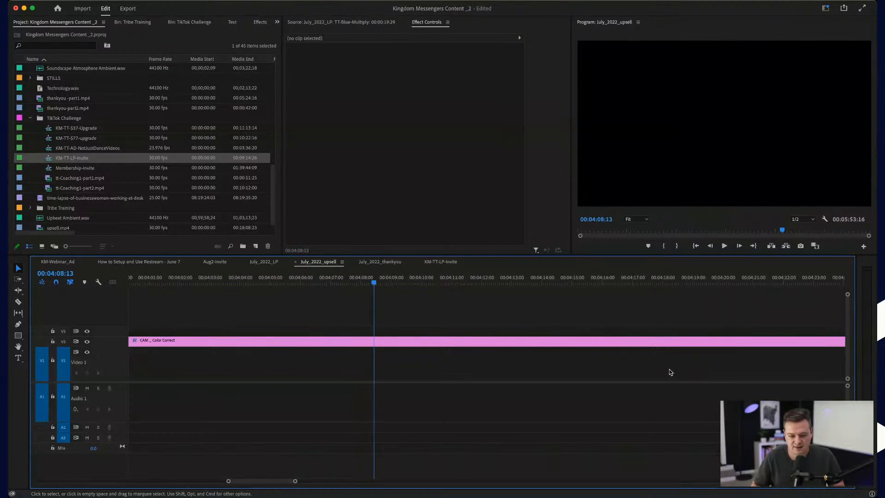
{"action": "scroll", "coordinate": [671, 372], "scroll_direction": "down", "scroll_amount": 10}
{"action": "key", "text": "super+z"}
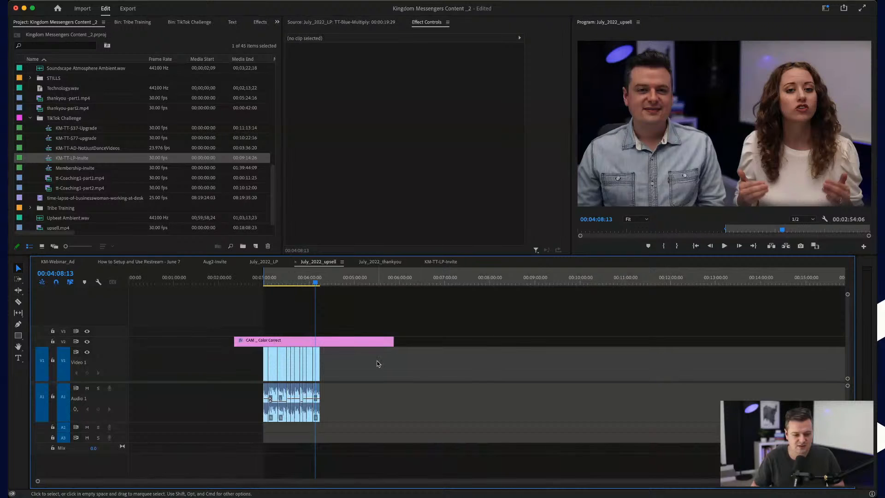
- Trim about six frames off the end of only the outgoing clip's video at the cut near 00:04:05:15
{"action": "scroll", "coordinate": [282, 370], "scroll_direction": "up", "scroll_amount": 10}
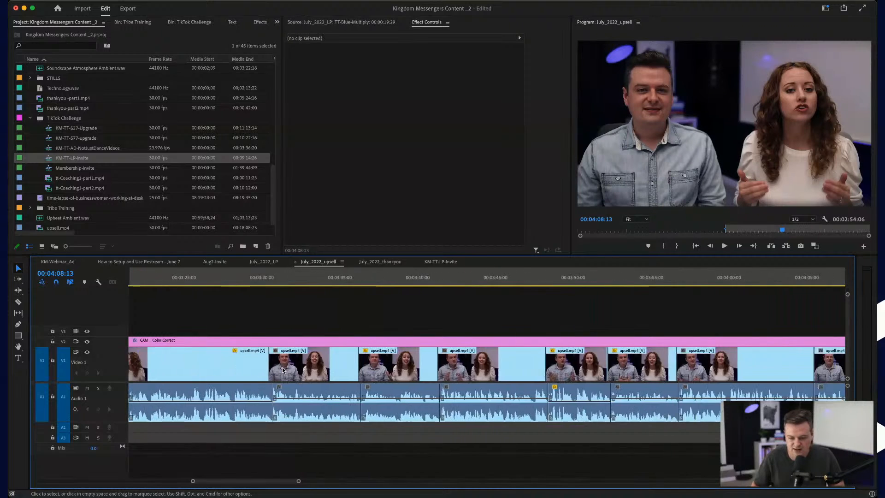
{"action": "scroll", "coordinate": [496, 364], "scroll_direction": "up", "scroll_amount": 8}
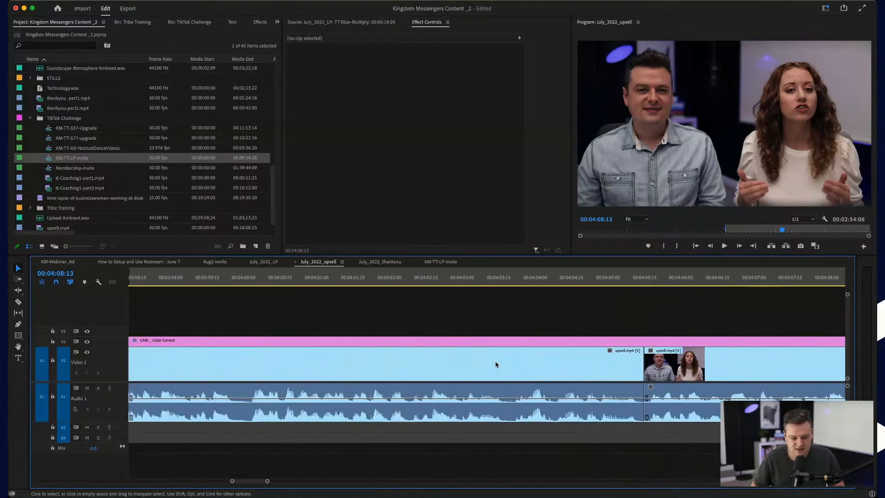
{"action": "scroll", "coordinate": [496, 365], "scroll_direction": "right", "scroll_amount": 10}
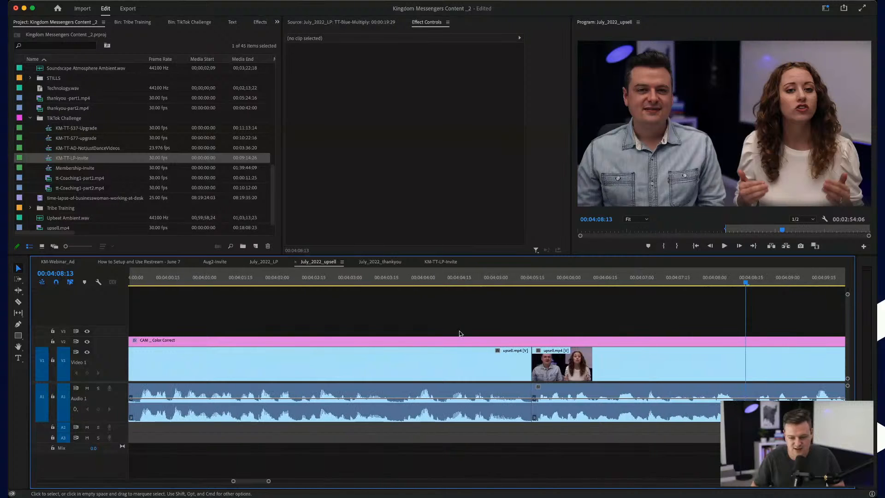
{"action": "left_click", "coordinate": [421, 282]}
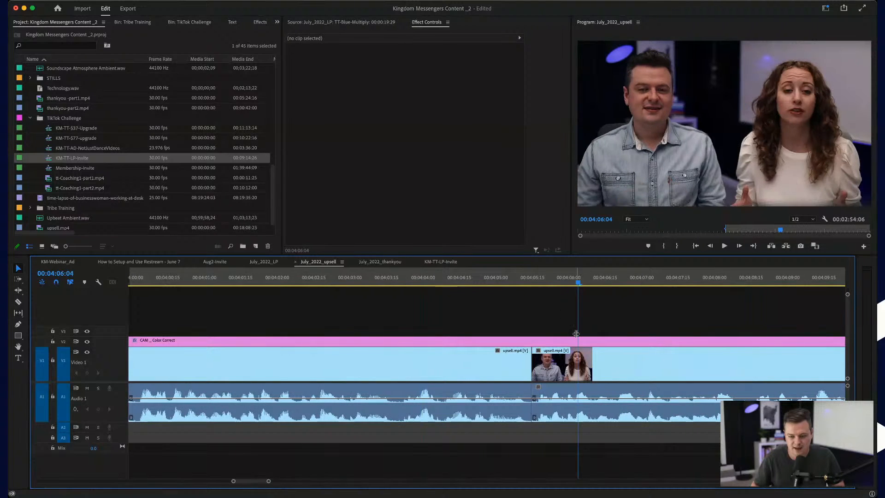
{"action": "scroll", "coordinate": [565, 373], "scroll_direction": "up", "scroll_amount": 2}
{"action": "left_click_drag", "start_coordinate": [492, 355], "coordinate": [478, 361]}
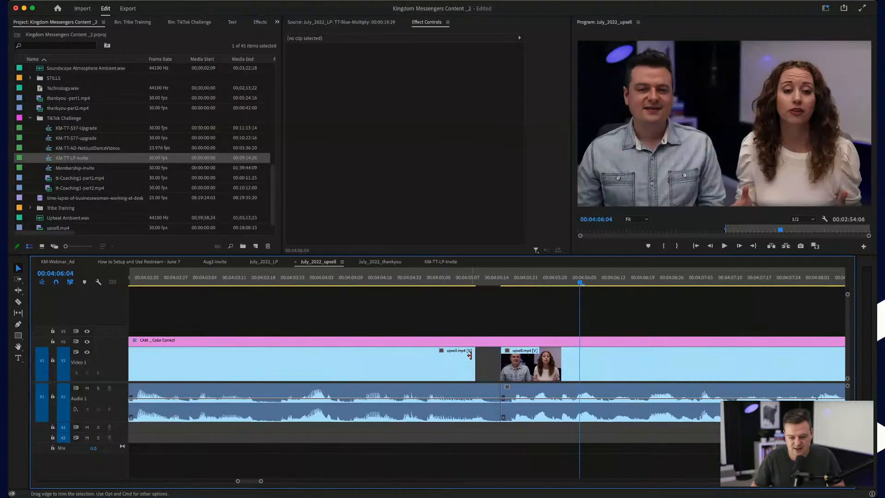
- Start the incoming clip's video about four frames before its audio near 00:04:05:09, extend the outgoing video to meet it, and play the cut
{"action": "scroll", "coordinate": [480, 363], "scroll_direction": "up", "scroll_amount": 2}
{"action": "left_click_drag", "start_coordinate": [519, 400], "coordinate": [505, 400]}
{"action": "left_click_drag", "start_coordinate": [586, 365], "coordinate": [560, 368]}
{"action": "left_click_drag", "start_coordinate": [459, 366], "coordinate": [473, 366]}
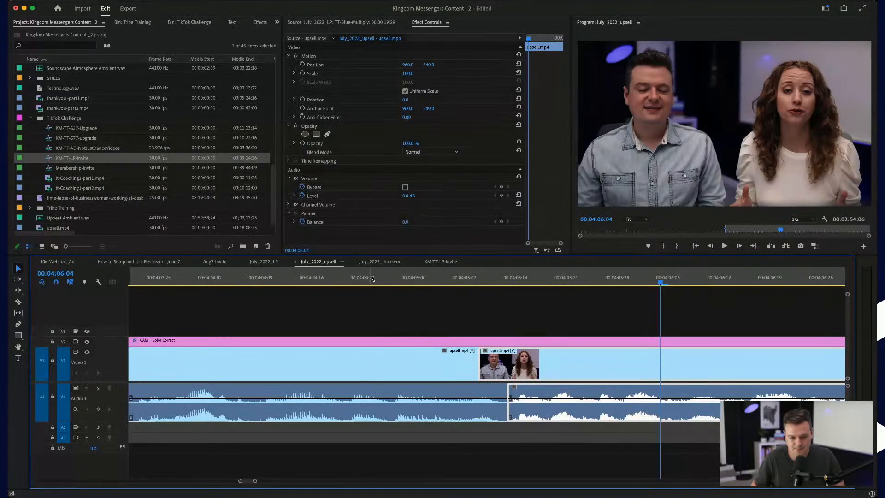
{"action": "left_click", "coordinate": [372, 278]}
{"action": "key", "text": "space"}
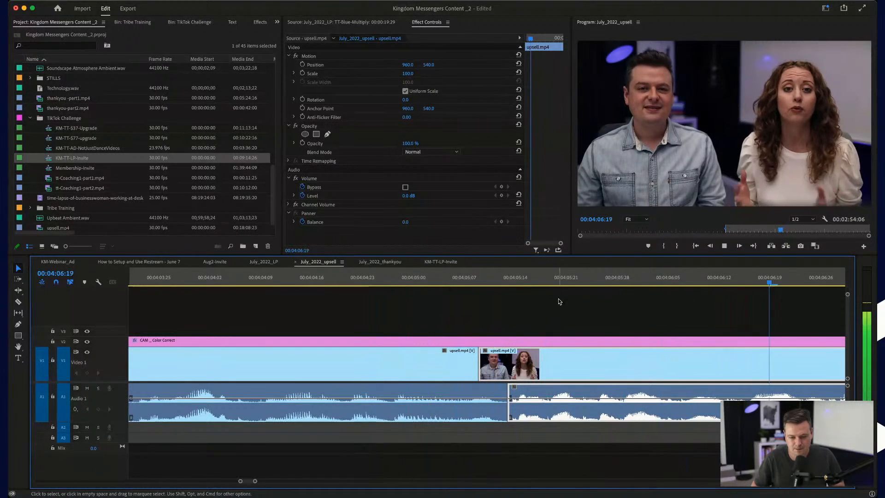
{"action": "key", "text": "space"}
- Copy the framing of the clip at 00:03:38:16 onto the clip starting near 00:04:05:09, giving it scale 123 and position 746, 573
{"action": "scroll", "coordinate": [544, 375], "scroll_direction": "down", "scroll_amount": 5}
{"action": "scroll", "coordinate": [544, 374], "scroll_direction": "down", "scroll_amount": 2}
{"action": "left_click", "coordinate": [406, 278]}
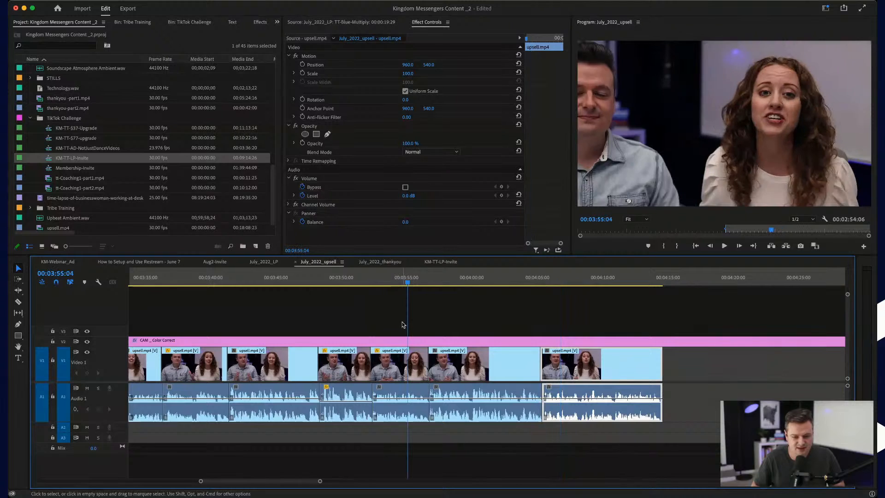
{"action": "left_click", "coordinate": [384, 372]}
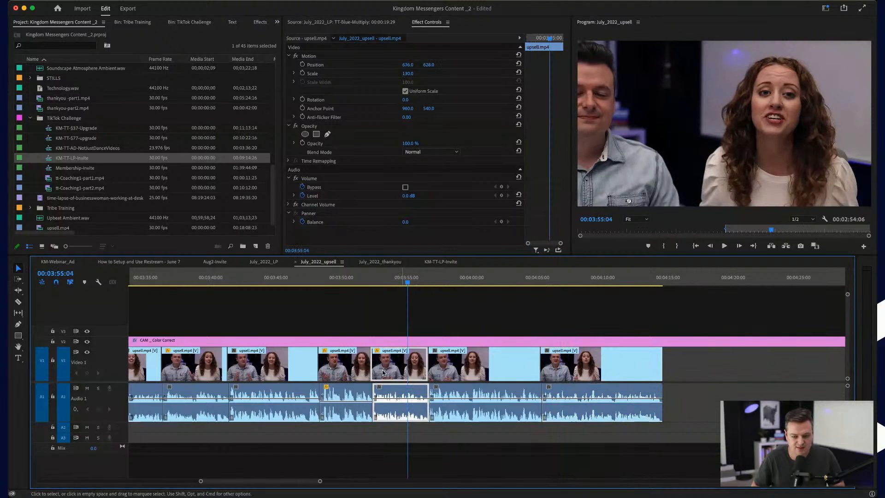
{"action": "left_click", "coordinate": [191, 282]}
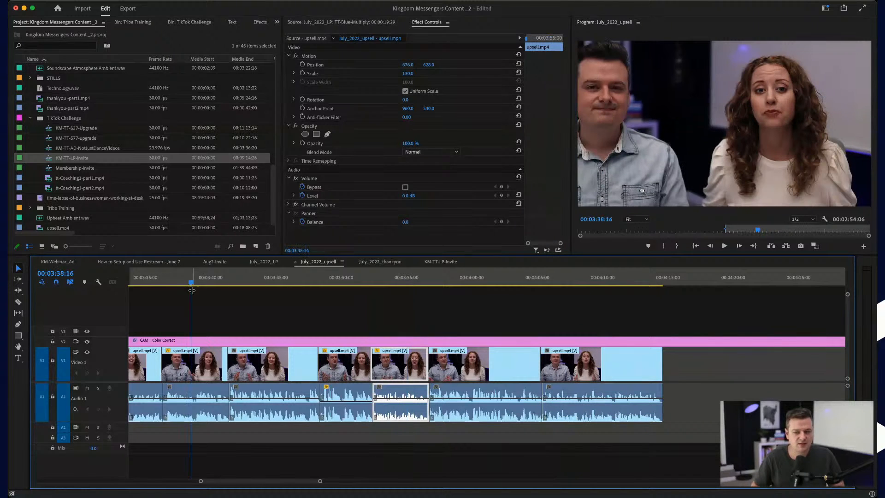
{"action": "left_click", "coordinate": [194, 355]}
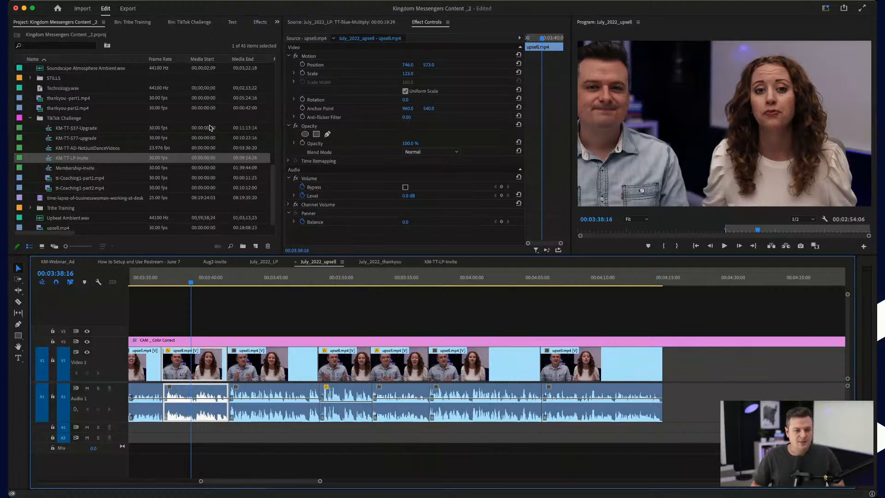
{"action": "left_click", "coordinate": [586, 370]}
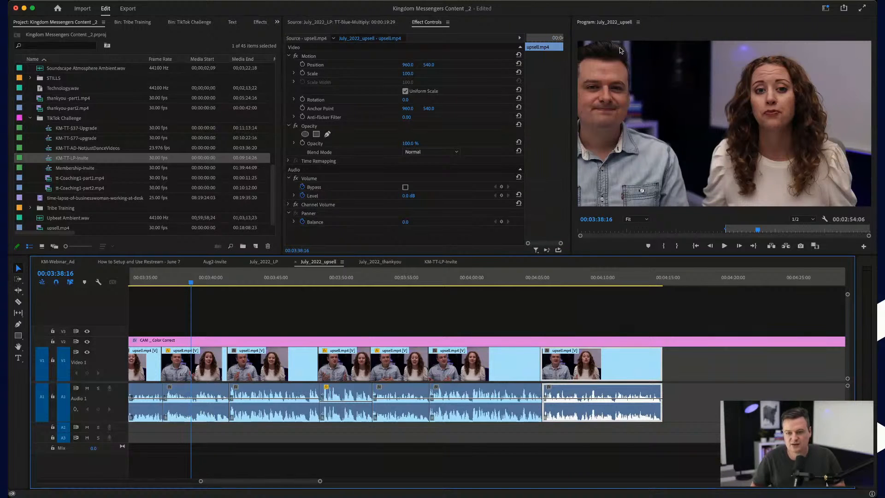
{"action": "left_click", "coordinate": [509, 397]}
{"action": "left_click", "coordinate": [613, 285]}
{"action": "key", "text": "="}
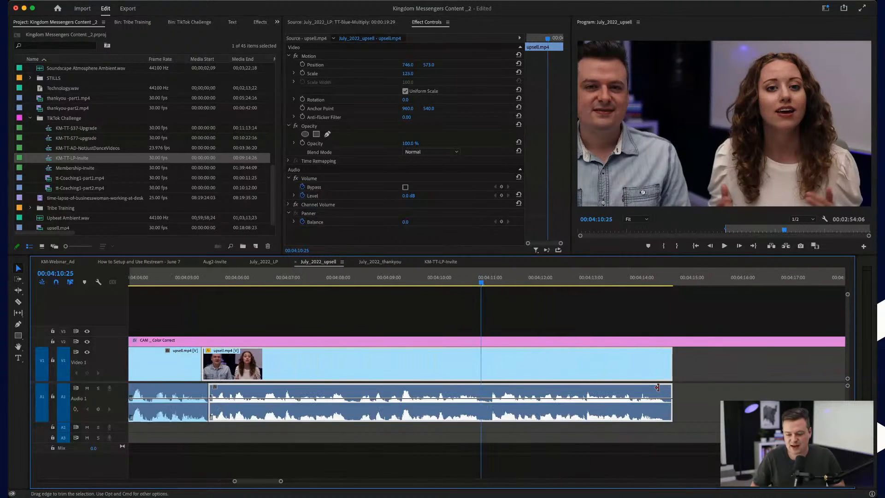
- Play through the cut near 00:04:05:09 to check the change of framing and the start of the incoming clip
{"action": "left_click", "coordinate": [178, 282]}
{"action": "key", "text": "space"}
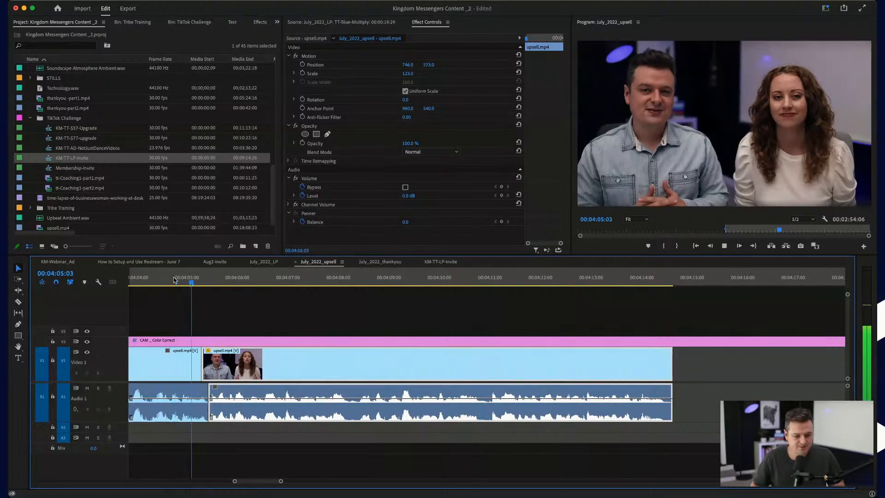
{"action": "scroll", "coordinate": [171, 377], "scroll_direction": "up", "scroll_amount": 3}
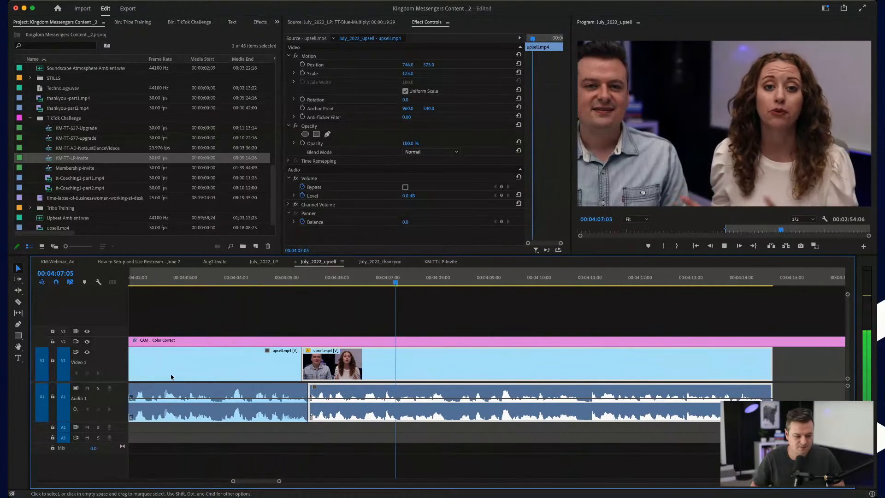
{"action": "key", "text": "space"}
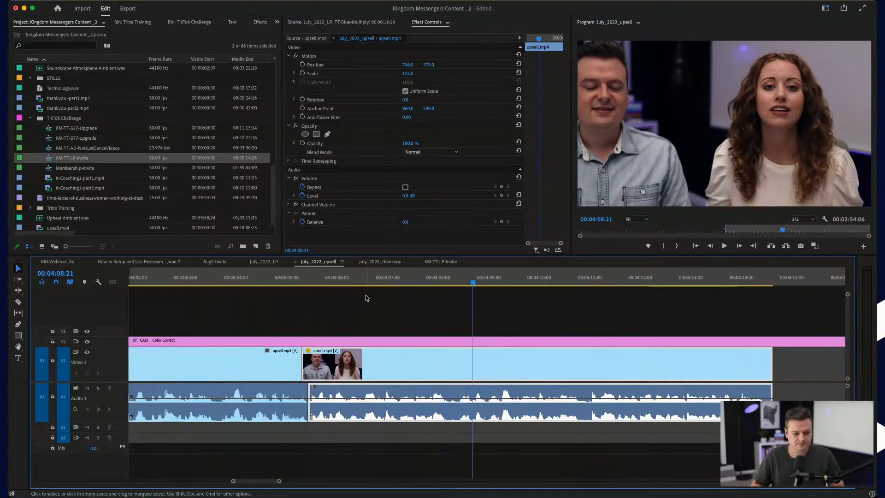
- Play the remainder of the last clip and split it at about 00:04:12:27
{"action": "key", "text": "space"}
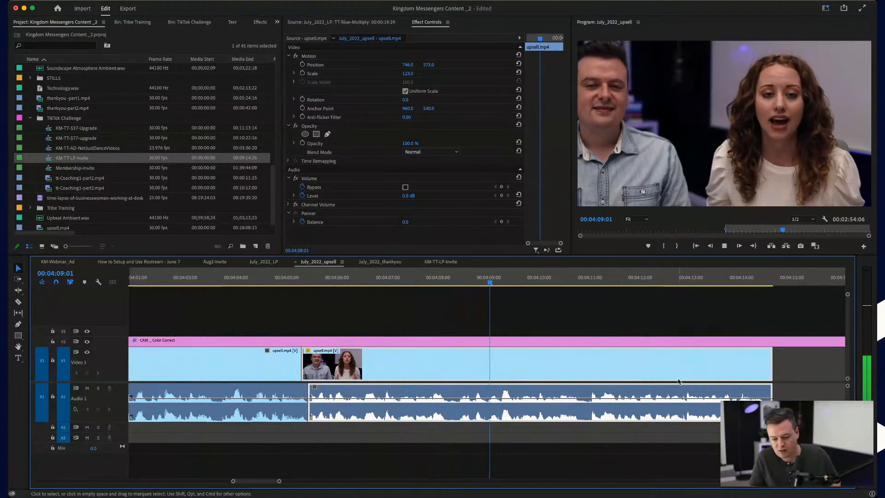
{"action": "key", "text": "c"}
{"action": "left_click", "coordinate": [590, 376]}
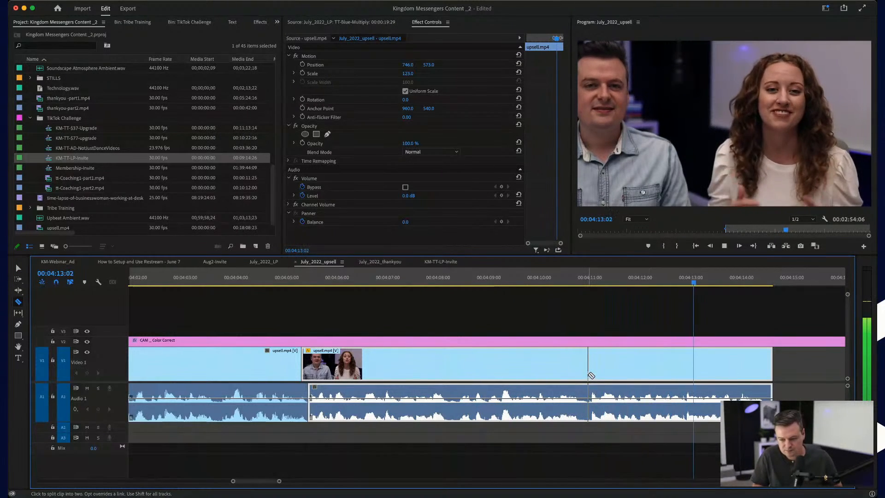
{"action": "left_click", "coordinate": [615, 375]}
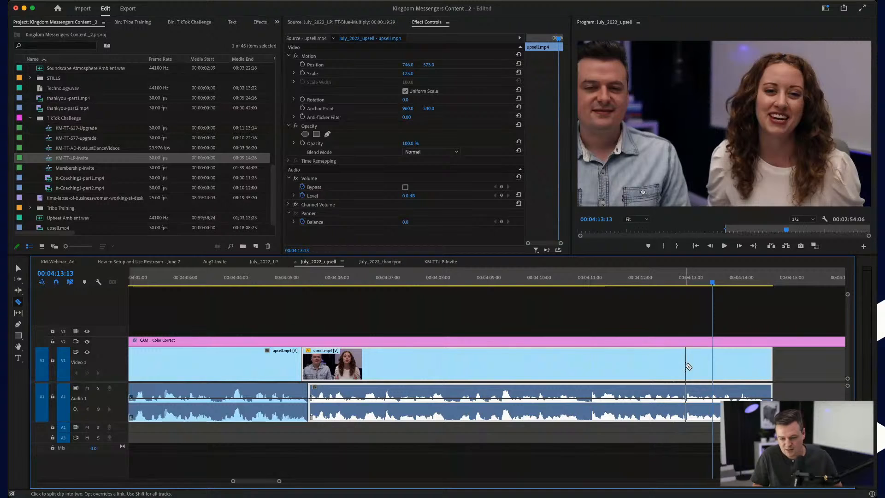
{"action": "left_click", "coordinate": [687, 366]}
- Reset the final segment's scale to 100 and position to 960, 540, and play through the cut near 00:04:12:27
{"action": "key", "text": "v"}
{"action": "left_click", "coordinate": [702, 371]}
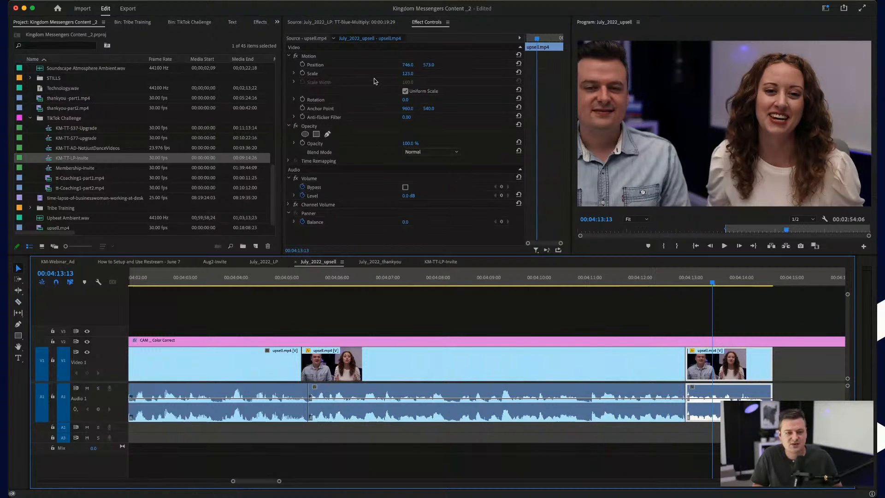
{"action": "left_click", "coordinate": [518, 55]}
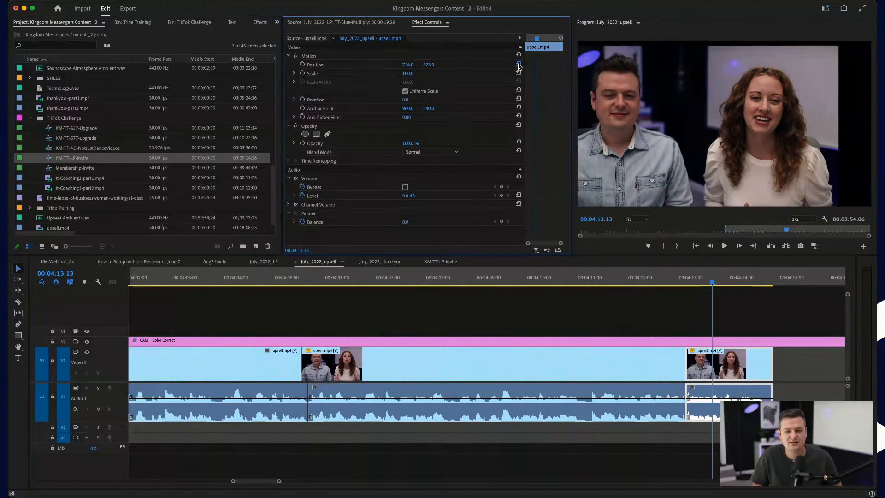
{"action": "left_click", "coordinate": [649, 283]}
{"action": "key", "text": "space"}
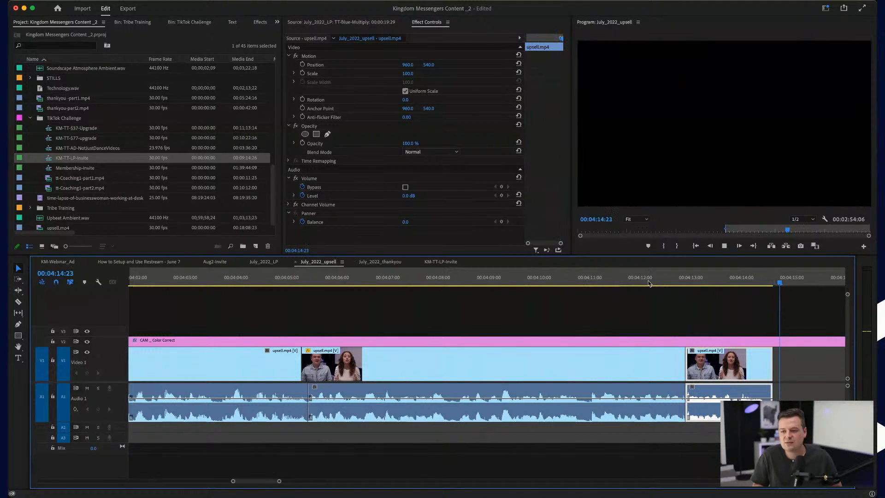
- Extend the end of the last clip by about four frames past 00:04:14:18
{"action": "scroll", "coordinate": [761, 393], "scroll_direction": "up", "scroll_amount": 2}
{"action": "scroll", "coordinate": [750, 373], "scroll_direction": "right", "scroll_amount": 2}
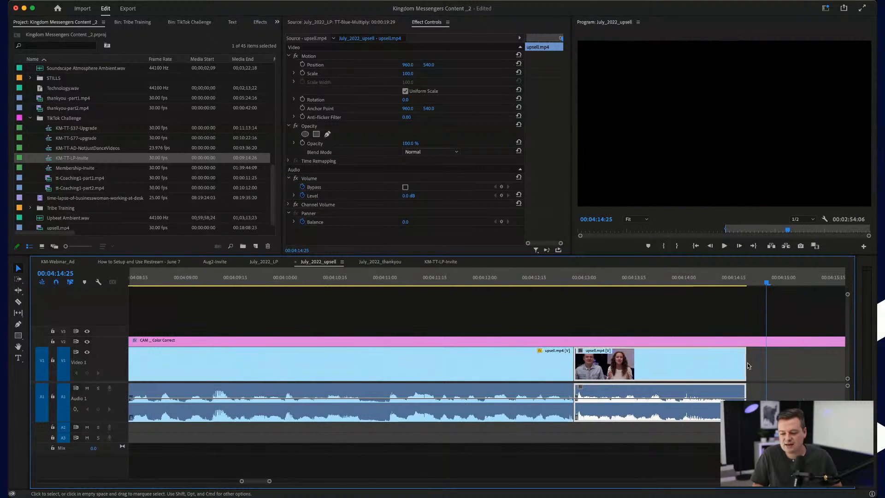
{"action": "left_click_drag", "start_coordinate": [746, 361], "coordinate": [760, 363]}
{"action": "left_click", "coordinate": [757, 359]}
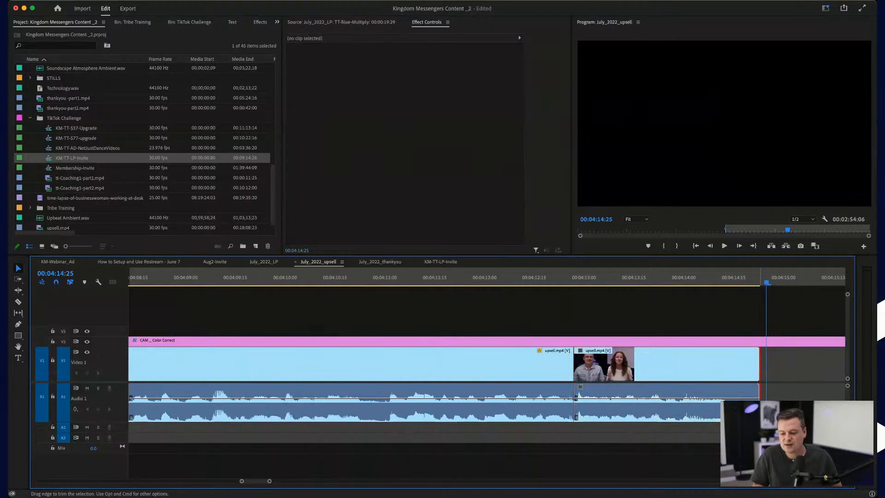
- Add default video and audio transitions at the last clip's end, shortening the Cross Dissolve to 11 frames and Constant Power to 10
{"action": "key", "text": "shift+d"}
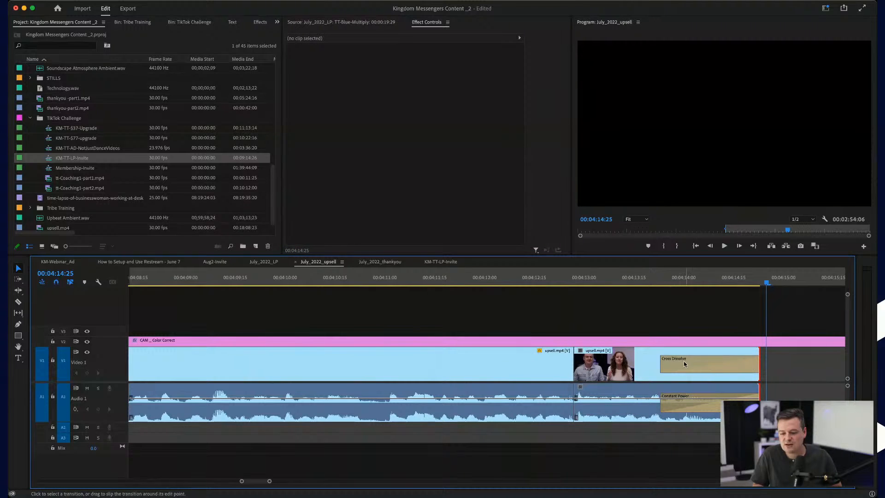
{"action": "left_click_drag", "start_coordinate": [659, 362], "coordinate": [724, 360]}
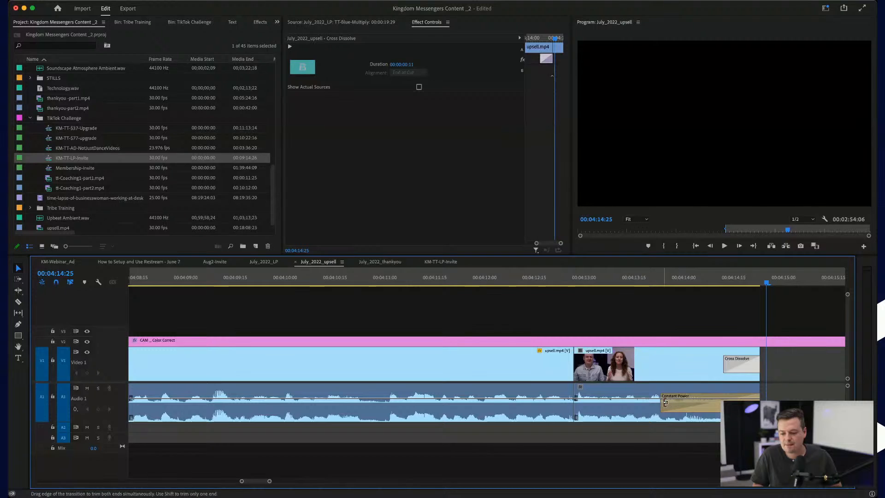
{"action": "left_click_drag", "start_coordinate": [665, 402], "coordinate": [726, 401]}
{"action": "left_click", "coordinate": [668, 278]}
{"action": "key", "text": "space"}
{"action": "key", "text": "space"}
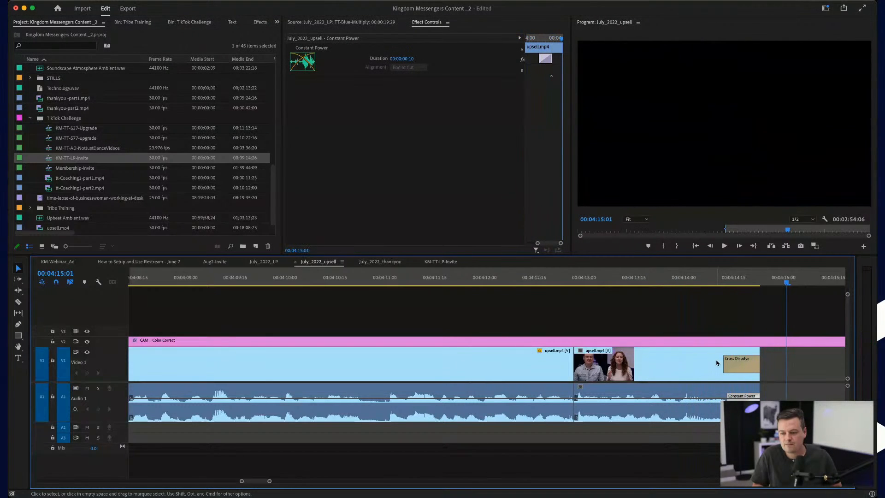
- Mark the sequence's out point at 00:04:14:23 and its in point where speech begins in the first clip, about 00:02:59:11
{"action": "scroll", "coordinate": [717, 362], "scroll_direction": "up", "scroll_amount": 4}
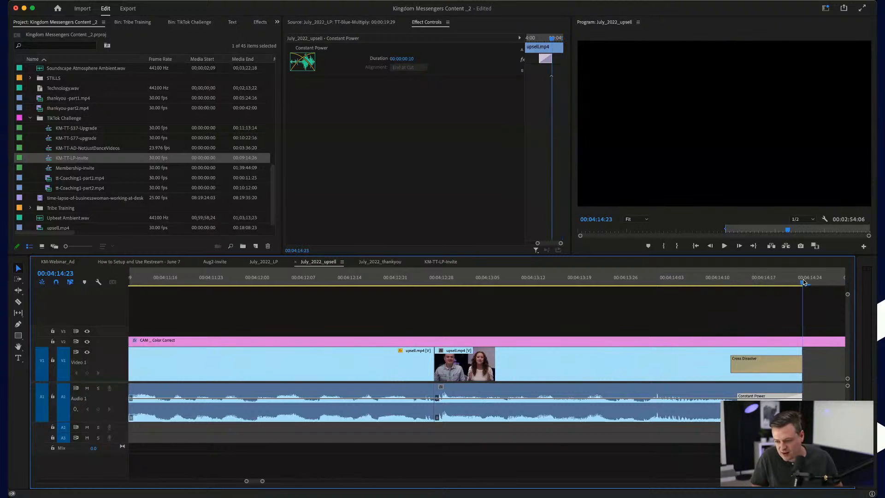
{"action": "scroll", "coordinate": [659, 313], "scroll_direction": "down", "scroll_amount": 6}
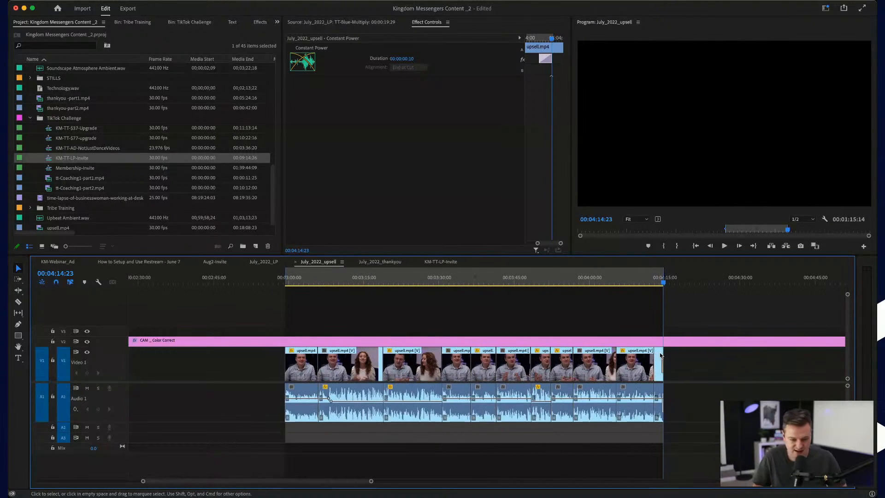
{"action": "left_click", "coordinate": [285, 279]}
{"action": "scroll", "coordinate": [282, 360], "scroll_direction": "up", "scroll_amount": 10}
{"action": "scroll", "coordinate": [282, 360], "scroll_direction": "up", "scroll_amount": 1}
{"action": "left_click", "coordinate": [327, 281]}
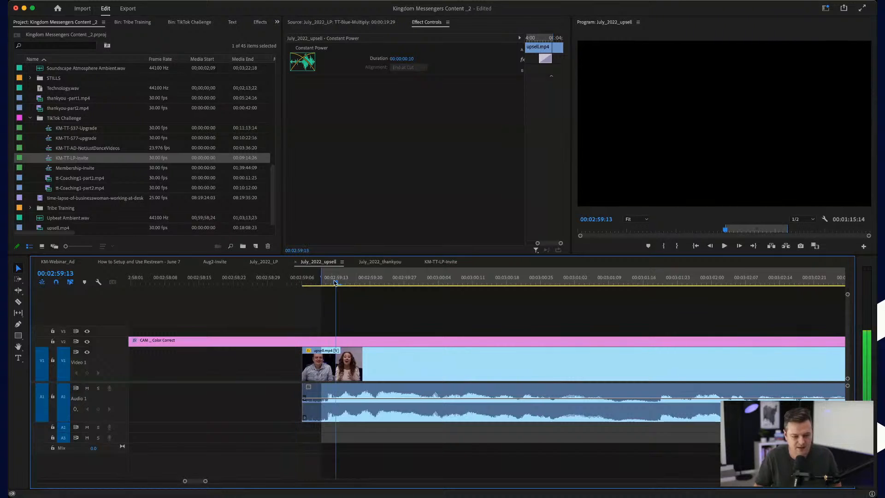
{"action": "key", "text": "space"}
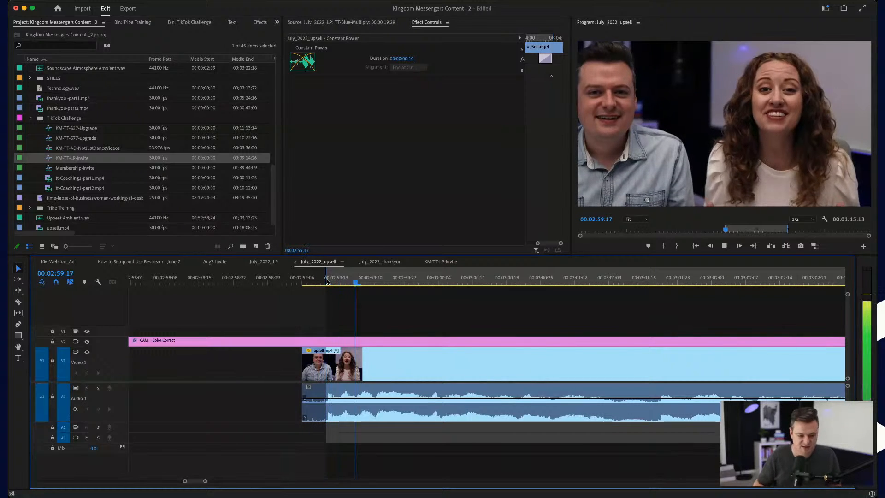
{"action": "key", "text": "space"}
{"action": "scroll", "coordinate": [401, 355], "scroll_direction": "down", "scroll_amount": 2}
{"action": "scroll", "coordinate": [400, 355], "scroll_direction": "up", "scroll_amount": 5}
{"action": "scroll", "coordinate": [399, 352], "scroll_direction": "up", "scroll_amount": 1}
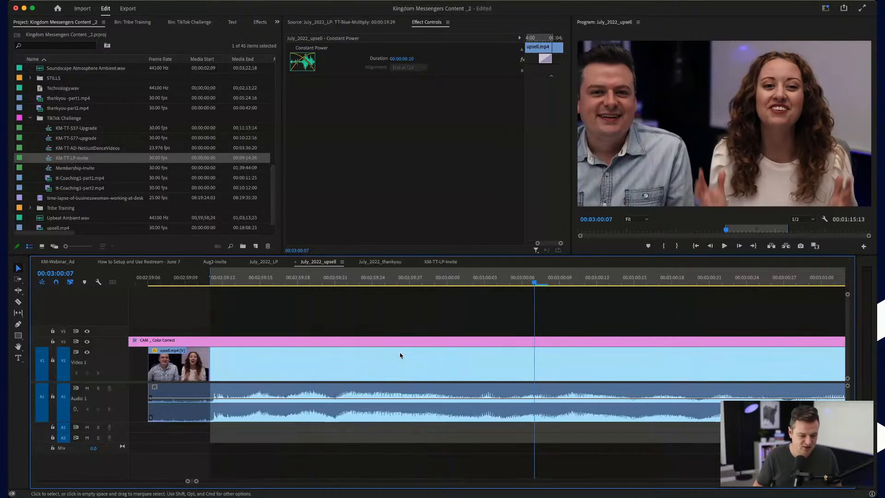
- Play the first clip's opening from its head and from the in point to check where the video starts
{"action": "scroll", "coordinate": [399, 352], "scroll_direction": "left", "scroll_amount": 3}
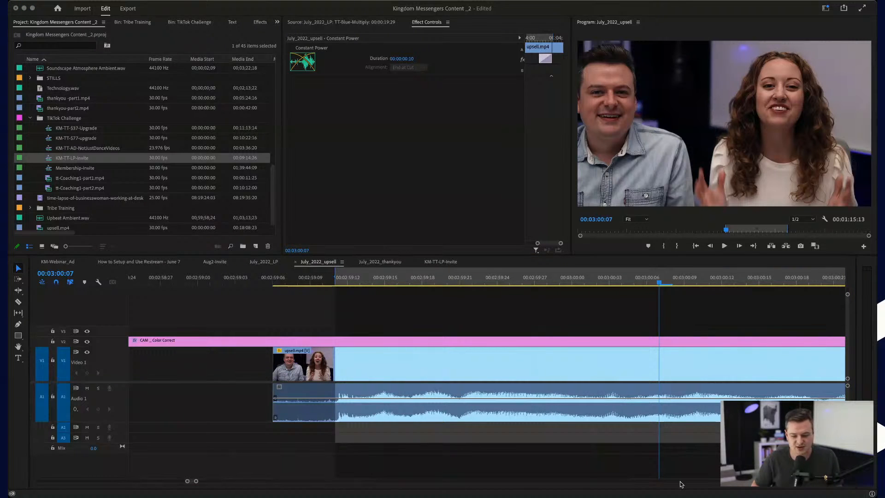
{"action": "left_click", "coordinate": [536, 445]}
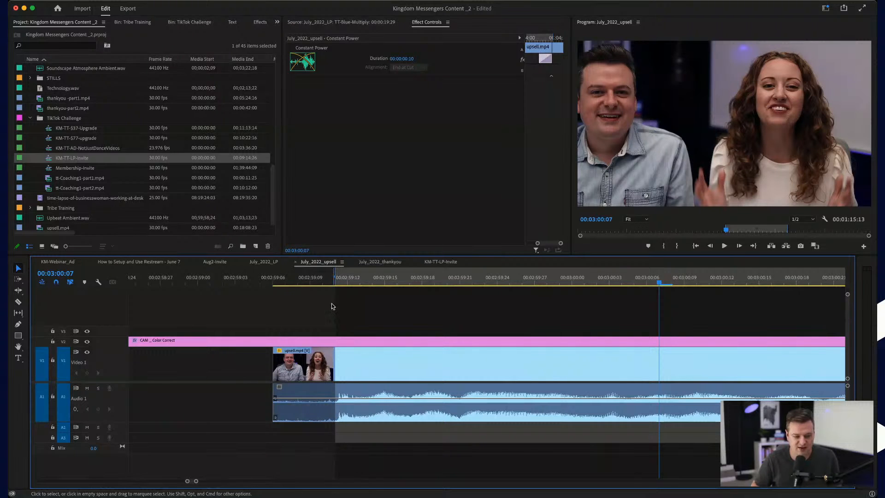
{"action": "left_click", "coordinate": [277, 280]}
{"action": "key", "text": "space"}
{"action": "key", "text": "space"}
{"action": "left_click_drag", "start_coordinate": [277, 280], "coordinate": [335, 278]}
{"action": "key", "text": "space"}
{"action": "key", "text": "space"}
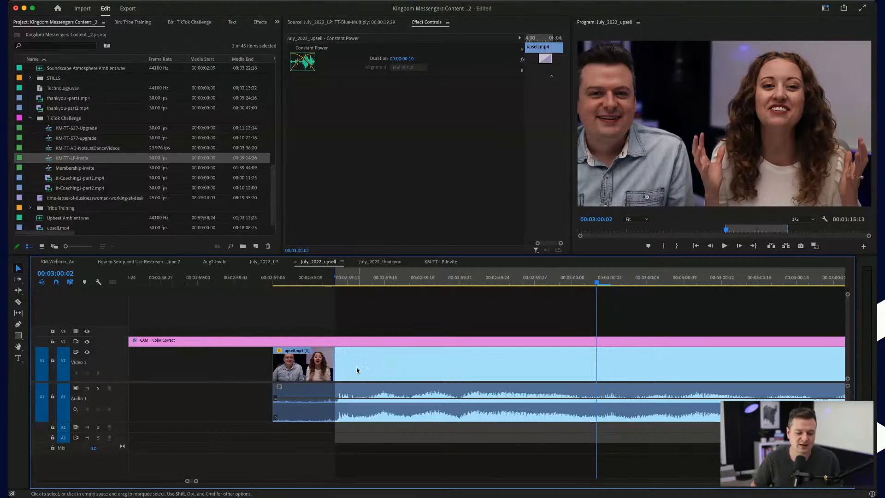
- Clear the timeline selection, bring the whole upsell edit into view, and save the project
{"action": "left_click", "coordinate": [407, 312]}
{"action": "key", "text": "minus"}
{"action": "key", "text": "minus"}
{"action": "key", "text": "minus"}
{"action": "key", "text": "minus"}
{"action": "key", "text": "minus"}
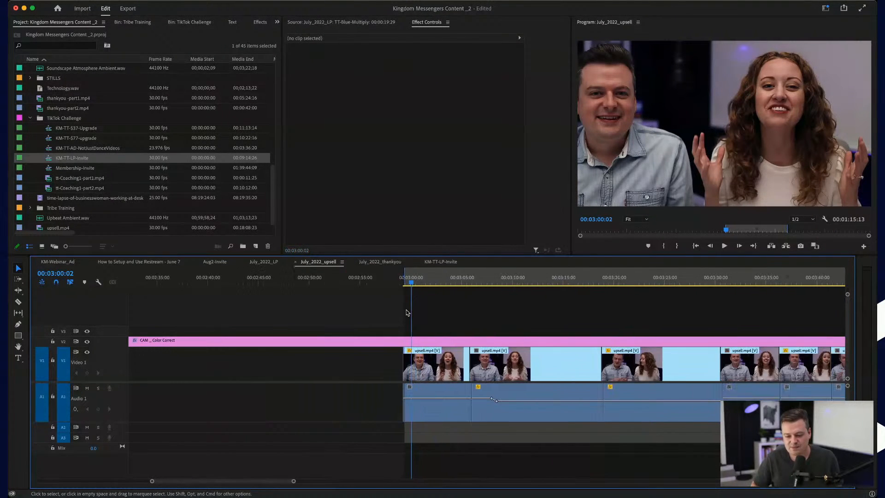
{"action": "key", "text": "minus"}
{"action": "key", "text": "minus"}
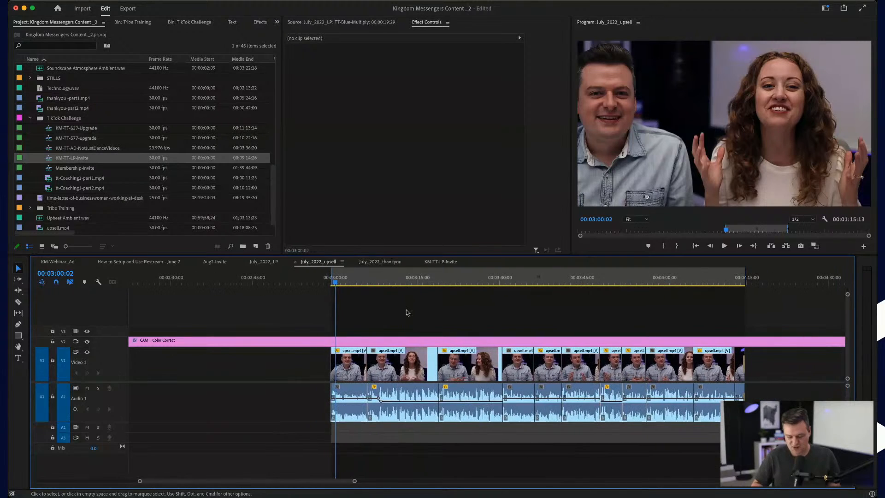
{"action": "key", "text": "super+s"}
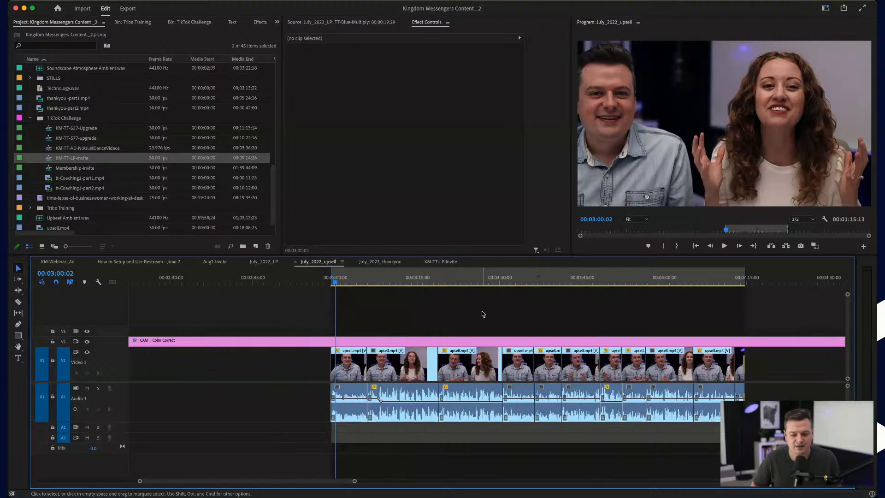
- In the July_2022_LP sequence, copy the stacked MASSIVELY UNDERLEVERAGED title clips at about 00:00:37:23
{"action": "left_click", "coordinate": [264, 261]}
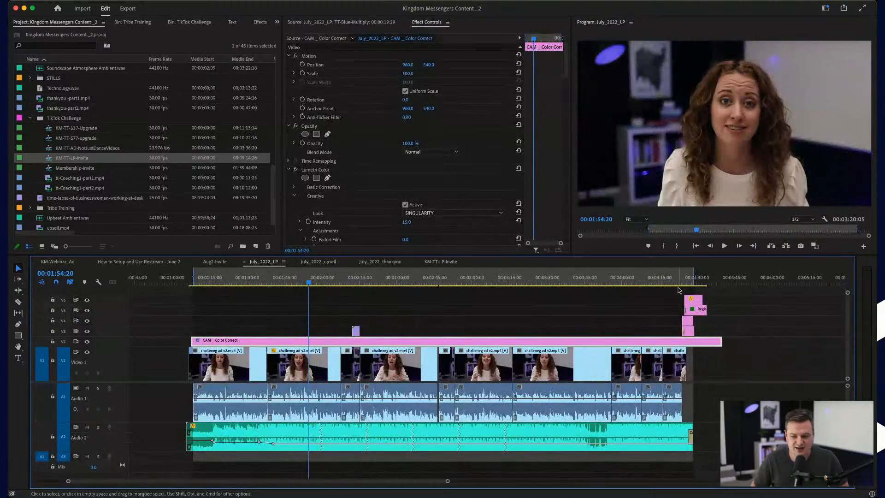
{"action": "scroll", "coordinate": [376, 312], "scroll_direction": "left", "scroll_amount": 3}
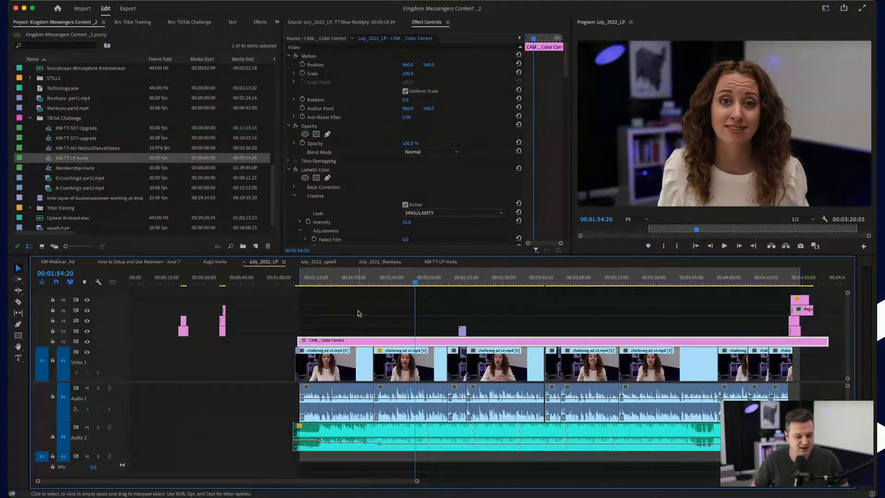
{"action": "left_click", "coordinate": [224, 278]}
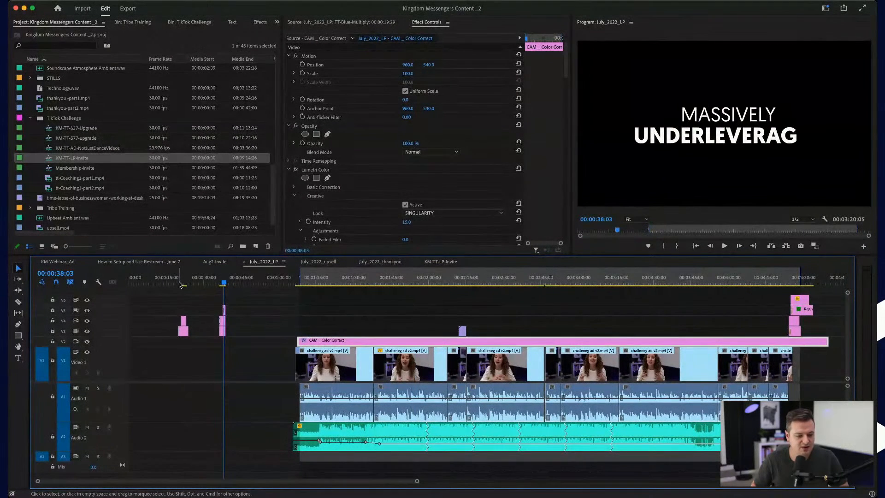
{"action": "left_click", "coordinate": [182, 282]}
{"action": "left_click", "coordinate": [223, 282]}
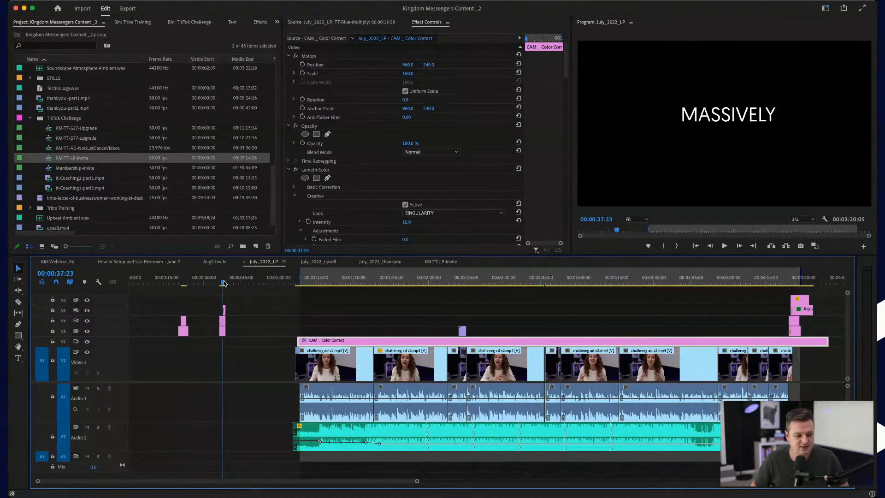
{"action": "left_click_drag", "start_coordinate": [196, 305], "coordinate": [245, 338]}
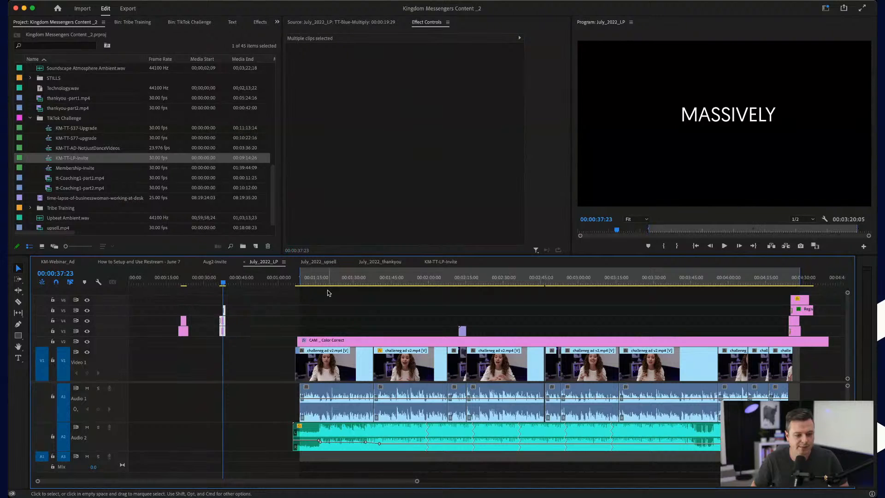
- Review July_2022_upsell in sections from about 00:03:34:09 to 00:04:03:18 to locate the spot for the title overlay
{"action": "left_click", "coordinate": [317, 264]}
{"action": "left_click", "coordinate": [524, 278]}
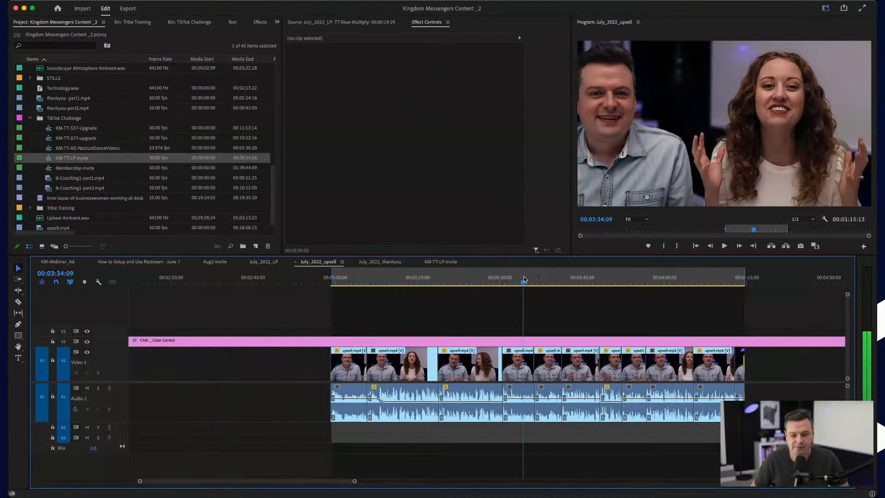
{"action": "key", "text": "space"}
{"action": "scroll", "coordinate": [571, 343], "scroll_direction": "right", "scroll_amount": 5}
{"action": "key", "text": "equal"}
{"action": "key", "text": "equal"}
{"action": "scroll", "coordinate": [571, 343], "scroll_direction": "left", "scroll_amount": 5}
{"action": "scroll", "coordinate": [544, 342], "scroll_direction": "right", "scroll_amount": 10}
{"action": "scroll", "coordinate": [511, 343], "scroll_direction": "left", "scroll_amount": 10}
{"action": "scroll", "coordinate": [511, 340], "scroll_direction": "right", "scroll_amount": 8}
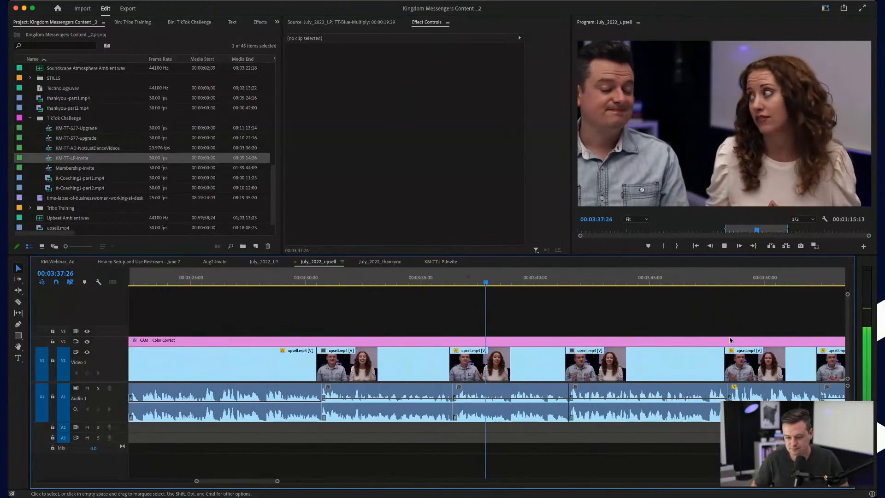
{"action": "left_click", "coordinate": [593, 278]}
{"action": "scroll", "coordinate": [595, 282], "scroll_direction": "right", "scroll_amount": 2}
{"action": "scroll", "coordinate": [596, 282], "scroll_direction": "right", "scroll_amount": 3}
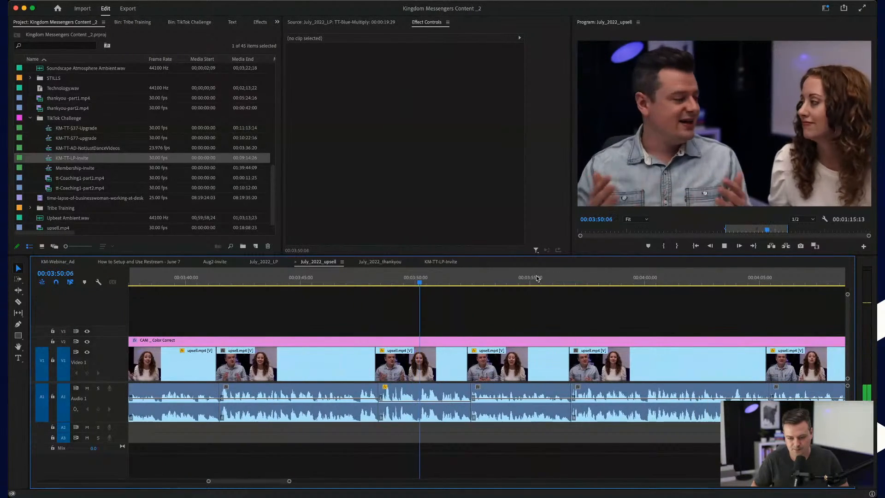
{"action": "left_click", "coordinate": [604, 280]}
{"action": "scroll", "coordinate": [604, 282], "scroll_direction": "right", "scroll_amount": 4}
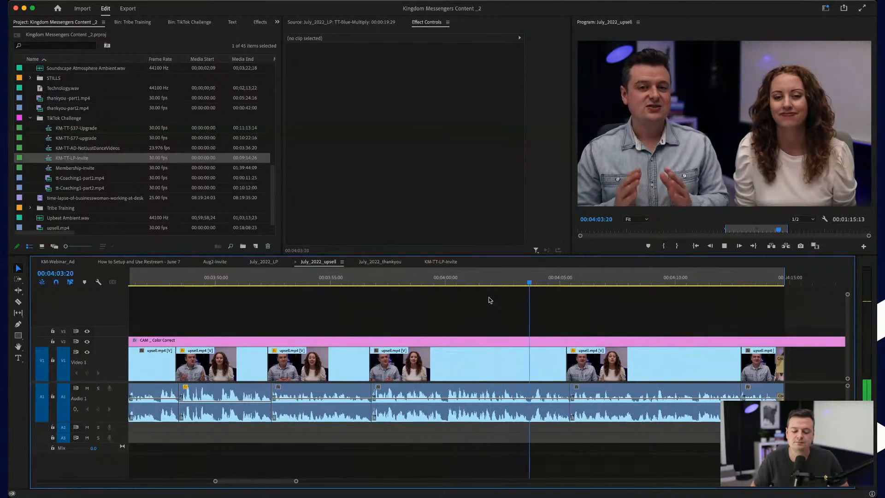
{"action": "key", "text": "space"}
{"action": "left_click", "coordinate": [525, 282]}
- Paste the title clips past the edit's end and move them onto V3 to V5, ending at the cut near 00:04:05:09
{"action": "scroll", "coordinate": [641, 288], "scroll_direction": "right", "scroll_amount": 4}
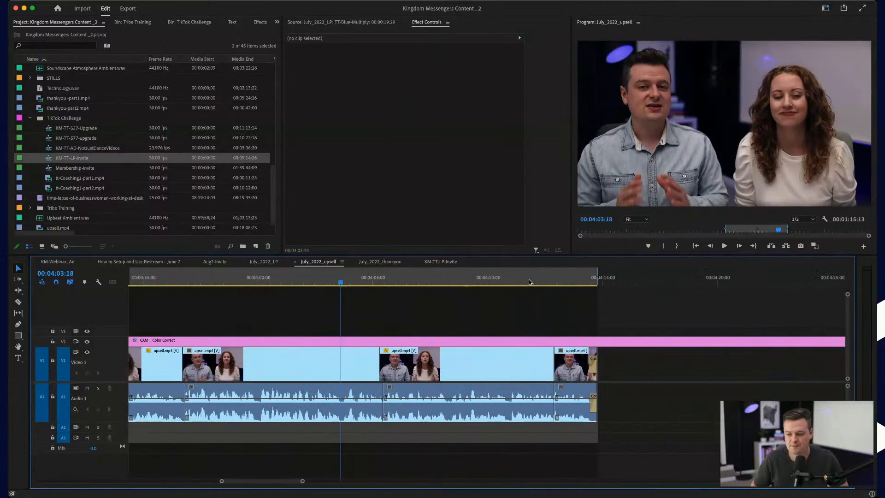
{"action": "left_click", "coordinate": [665, 282]}
{"action": "key", "text": "super+v"}
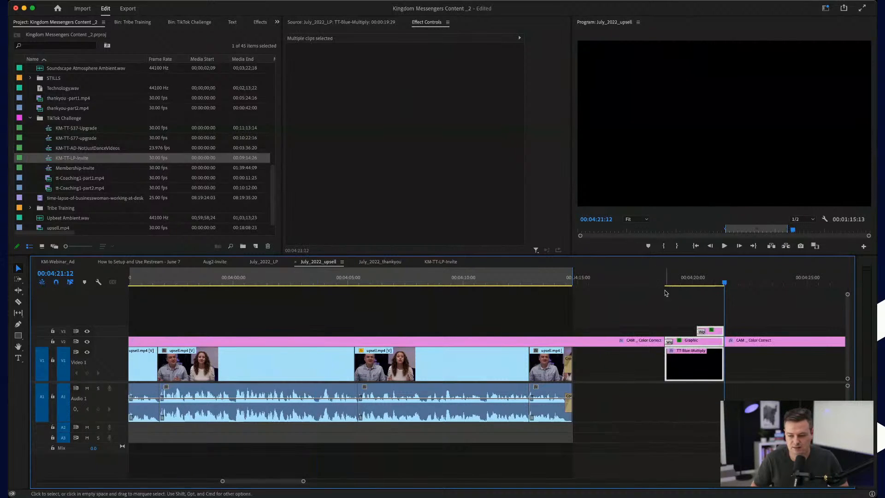
{"action": "left_click_drag", "start_coordinate": [693, 345], "coordinate": [347, 315]}
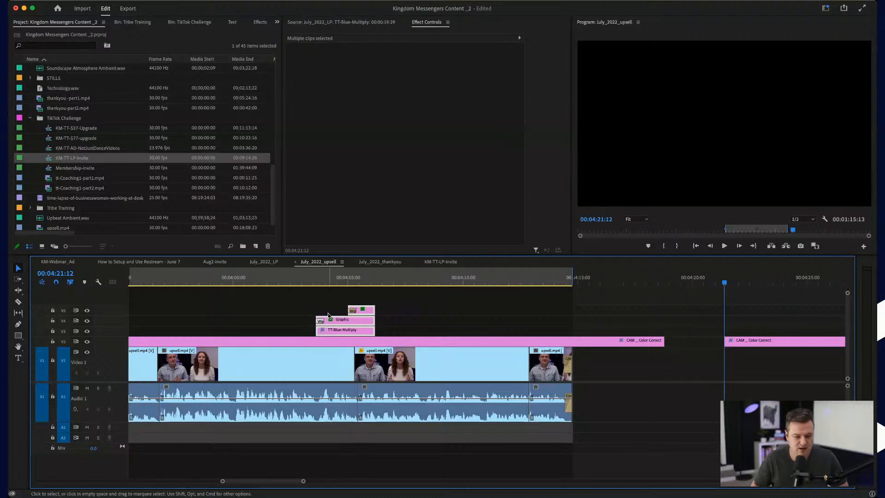
{"action": "scroll", "coordinate": [329, 317], "scroll_direction": "up", "scroll_amount": 5, "text": "alt"}
{"action": "left_click_drag", "start_coordinate": [396, 332], "coordinate": [339, 329]}
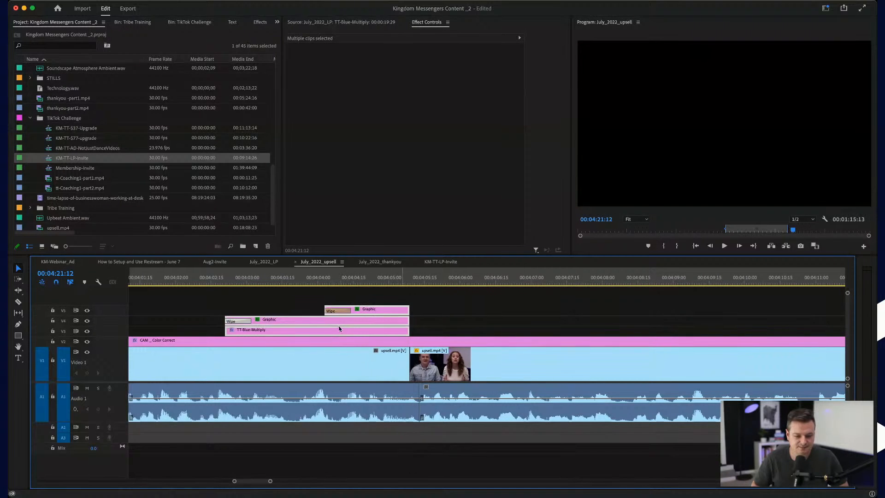
- Trim the starts of the TT-Blue-Multiply clip and the V4 title graphic to about 00:04:03:19, and preview the overlay
{"action": "left_click", "coordinate": [218, 313]}
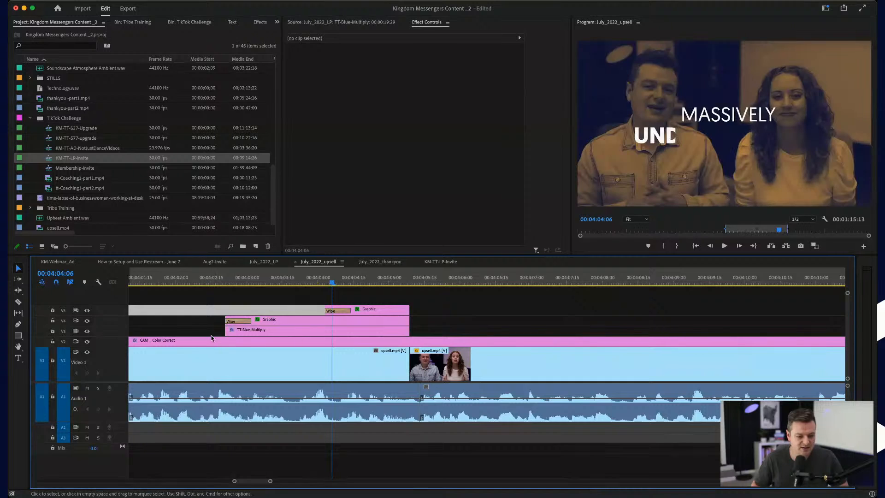
{"action": "left_click_drag", "start_coordinate": [227, 327], "coordinate": [292, 327]}
{"action": "left_click_drag", "start_coordinate": [221, 320], "coordinate": [288, 321]}
{"action": "left_click_drag", "start_coordinate": [277, 282], "coordinate": [355, 283]}
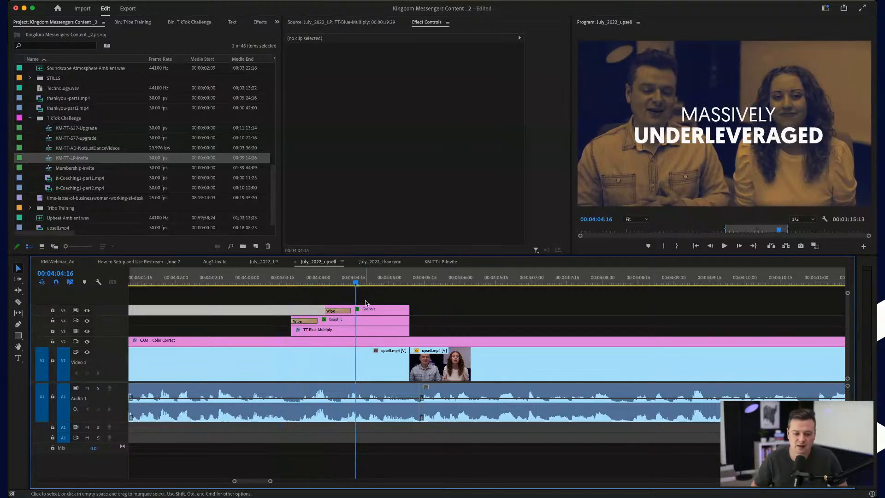
- Replace the MASSIVELY title text in the V4 graphic with "For only..."
{"action": "left_click", "coordinate": [369, 321]}
{"action": "key", "text": "t"}
{"action": "left_click", "coordinate": [742, 117]}
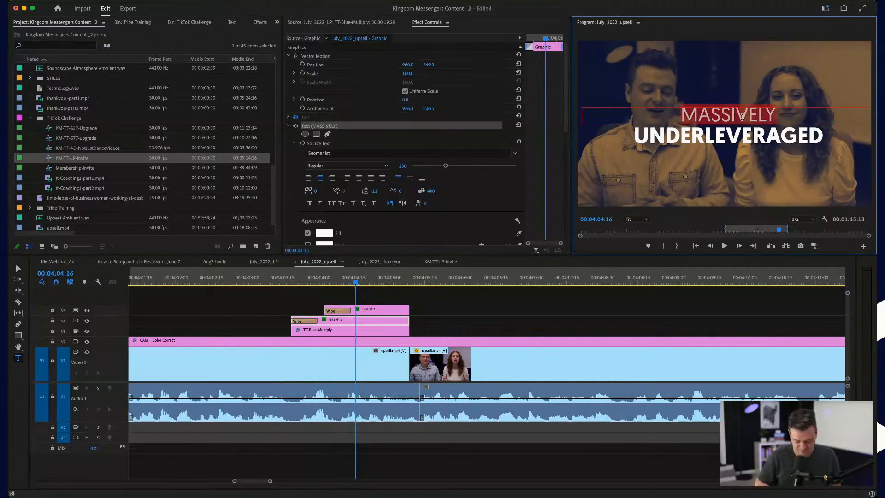
{"action": "type", "text": "For only..."}
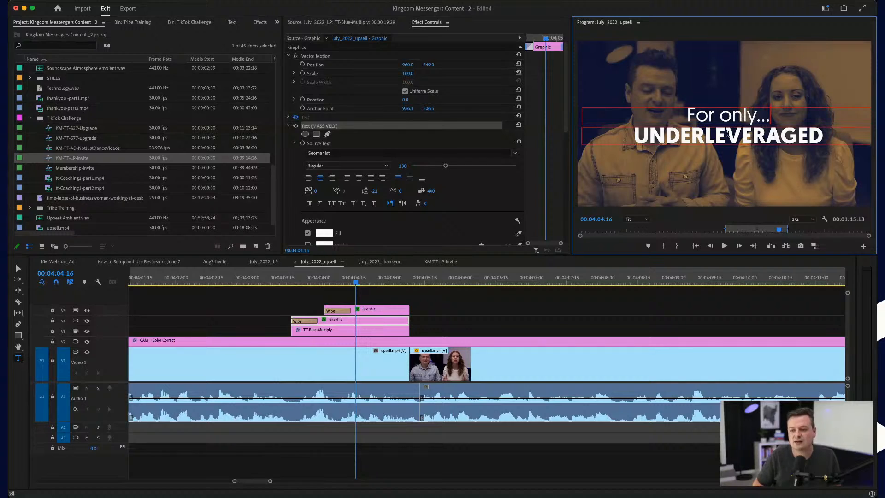
- Replace the UNDERLEVERAGED title text with "$95" and save the project
{"action": "double_click", "coordinate": [728, 135]}
{"action": "type", "text": "$"}
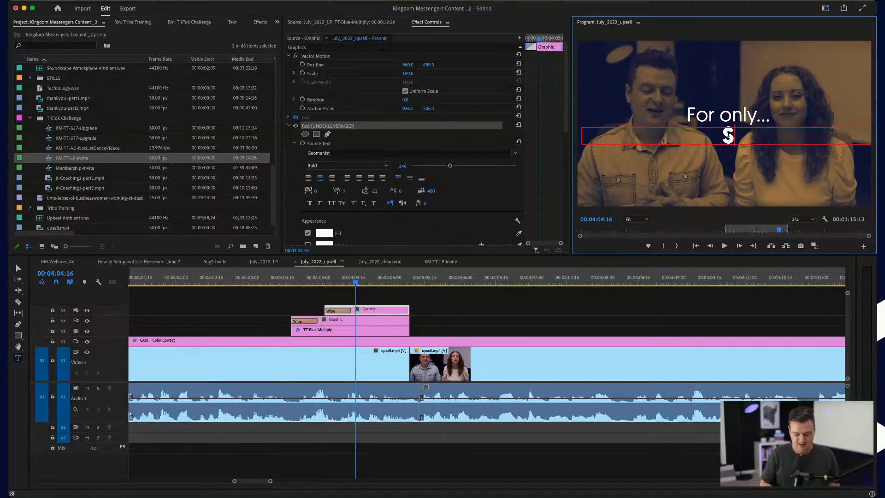
{"action": "type", "text": "995"}
{"action": "key", "text": "BackSpace"}
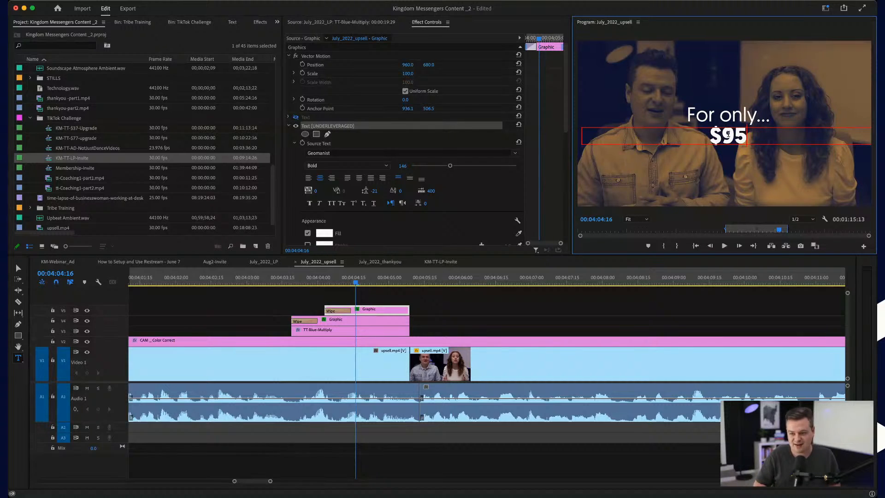
{"action": "key", "text": "super+s"}
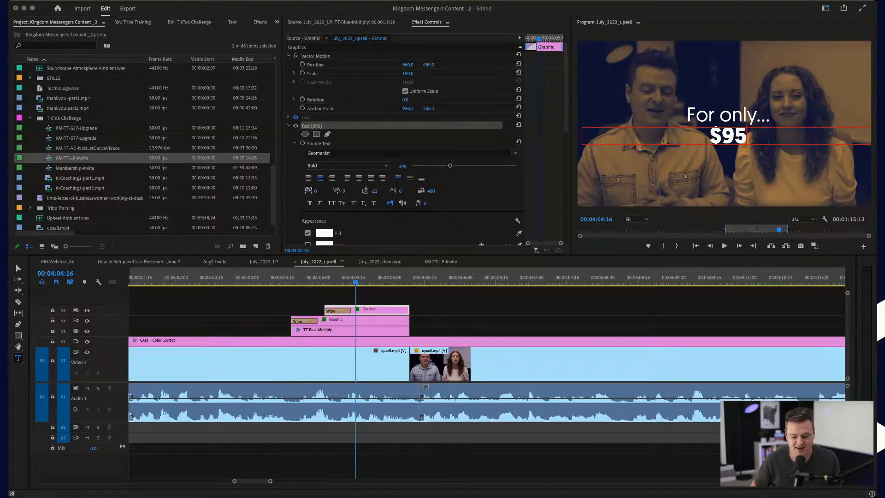
{"action": "left_click", "coordinate": [670, 138]}
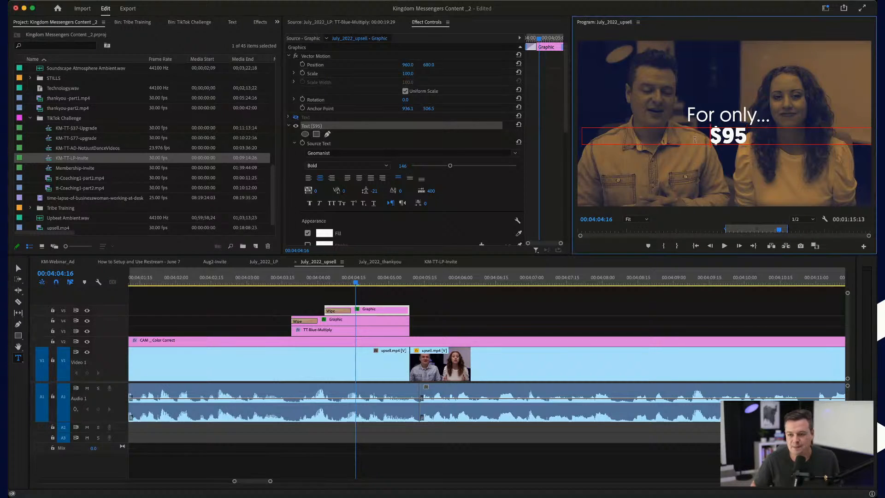
- Enlarge the "$95" title text to font size 194 and extend its text box downward to fit
{"action": "double_click", "coordinate": [720, 140]}
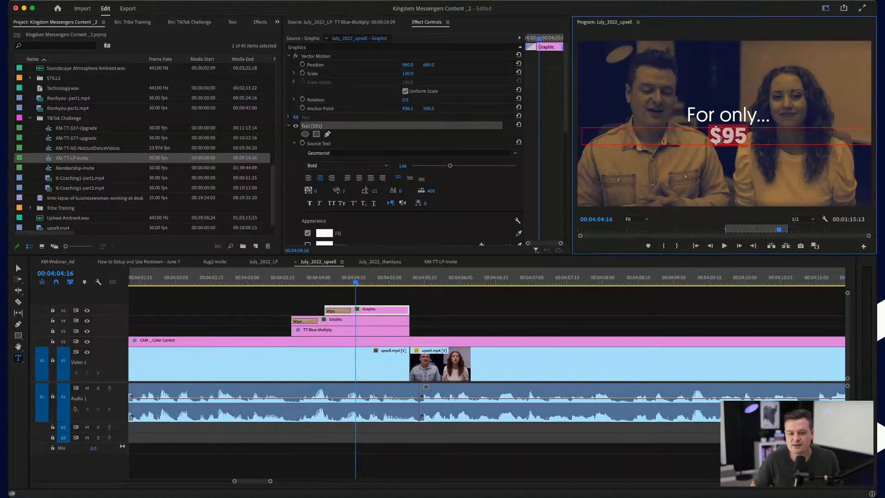
{"action": "left_click", "coordinate": [402, 167]}
{"action": "left_click_drag", "start_coordinate": [402, 168], "coordinate": [408, 168]}
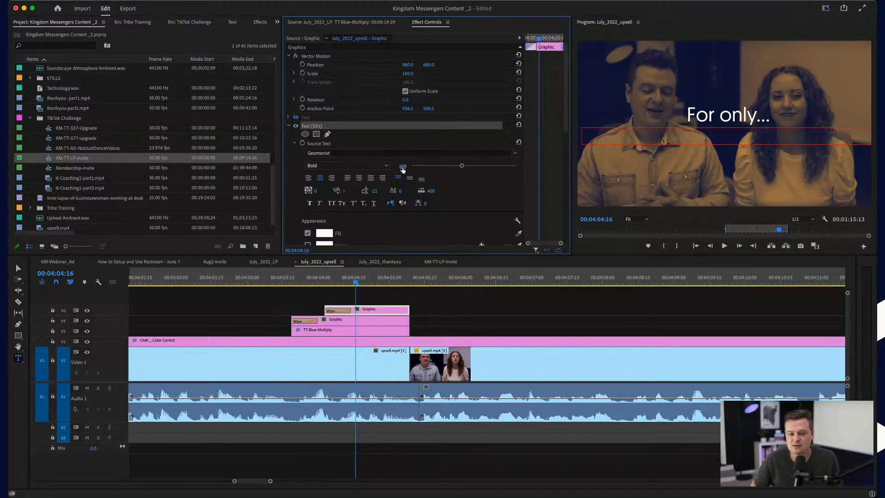
{"action": "left_click", "coordinate": [19, 269]}
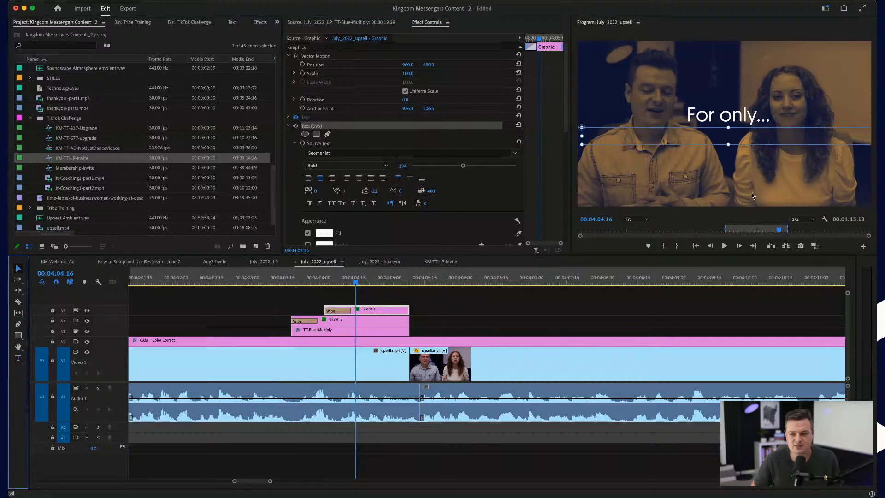
{"action": "left_click_drag", "start_coordinate": [729, 140], "coordinate": [728, 169]}
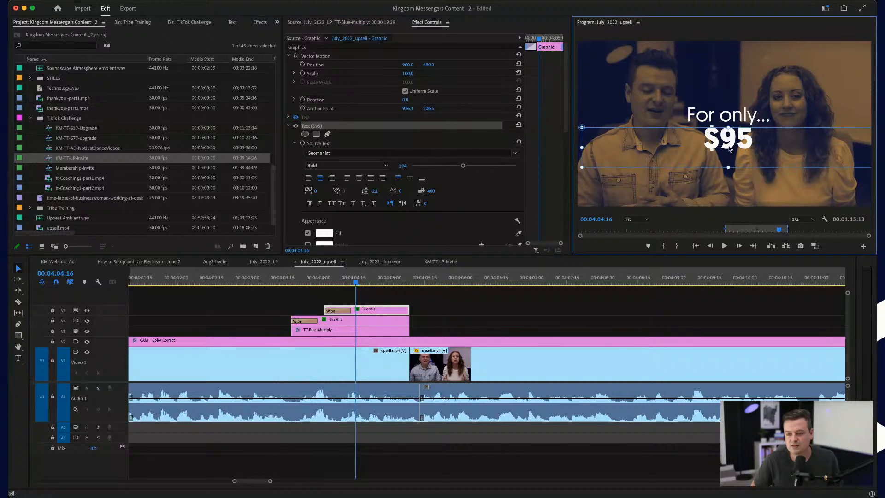
- Shift the "For only..." and "$95" title lines slightly upward in the frame and check the overlay
{"action": "left_click", "coordinate": [730, 120]}
{"action": "left_click_drag", "start_coordinate": [743, 119], "coordinate": [743, 112]}
{"action": "left_click_drag", "start_coordinate": [743, 143], "coordinate": [733, 130]}
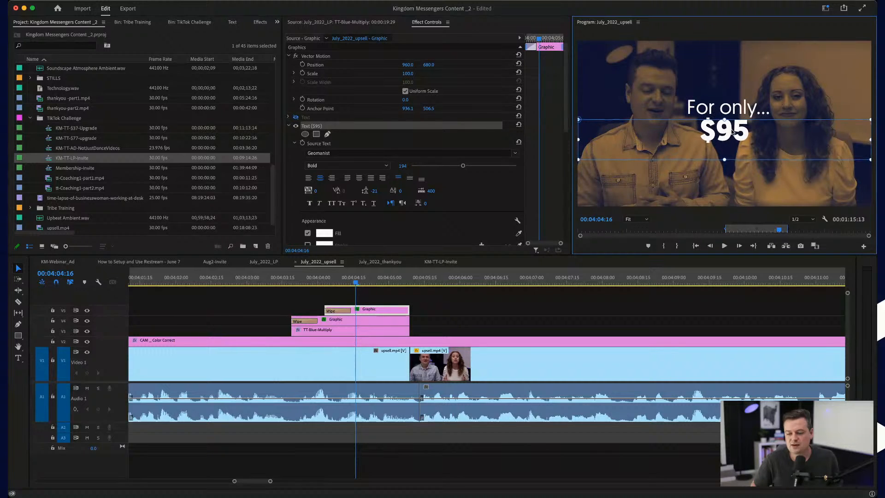
{"action": "left_click_drag", "start_coordinate": [310, 282], "coordinate": [340, 277]}
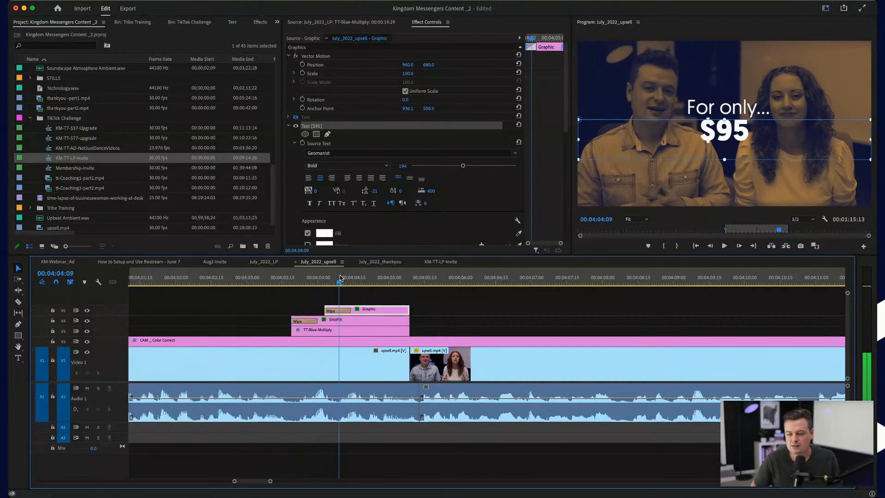
- Change the V4 title text to "For just..." and preview the overlay through the cut at 00:04:05:09
{"action": "double_click", "coordinate": [726, 108]}
{"action": "double_click", "coordinate": [733, 109]}
{"action": "type", "text": "just"}
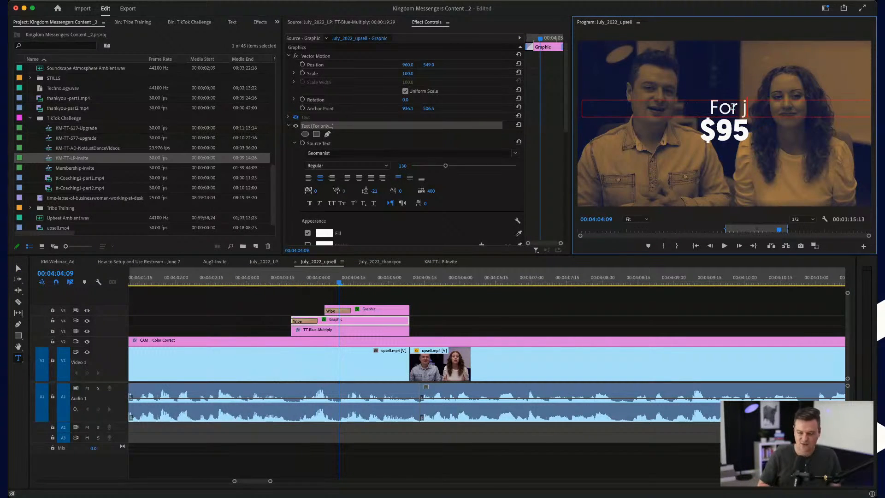
{"action": "left_click", "coordinate": [283, 277]}
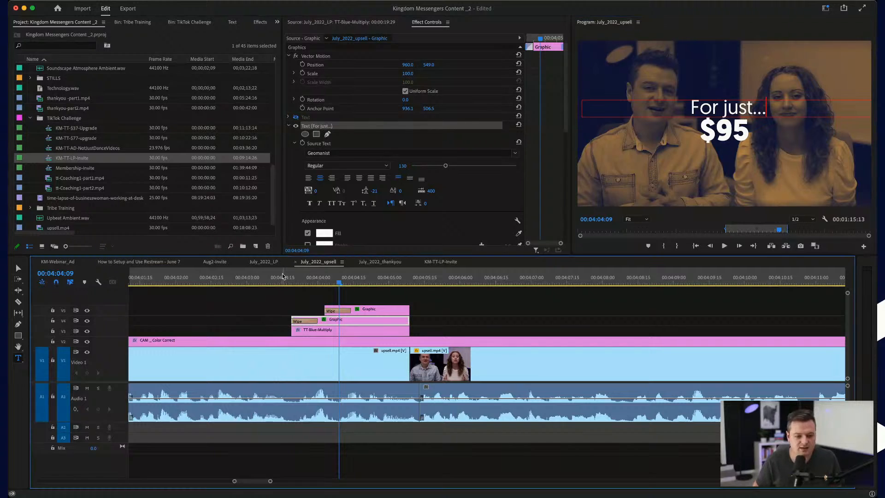
{"action": "scroll", "coordinate": [295, 353], "scroll_direction": "up", "scroll_amount": 5}
{"action": "key", "text": "space"}
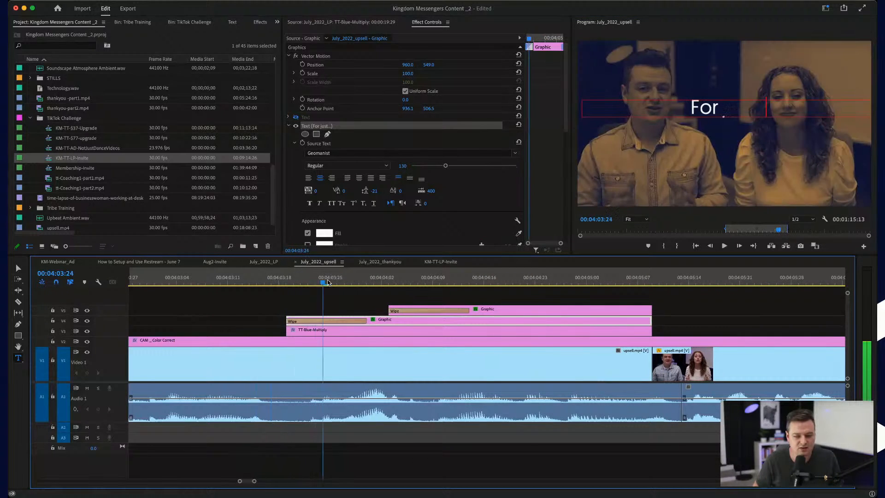
{"action": "left_click", "coordinate": [257, 277]}
{"action": "left_click_drag", "start_coordinate": [258, 277], "coordinate": [652, 282]}
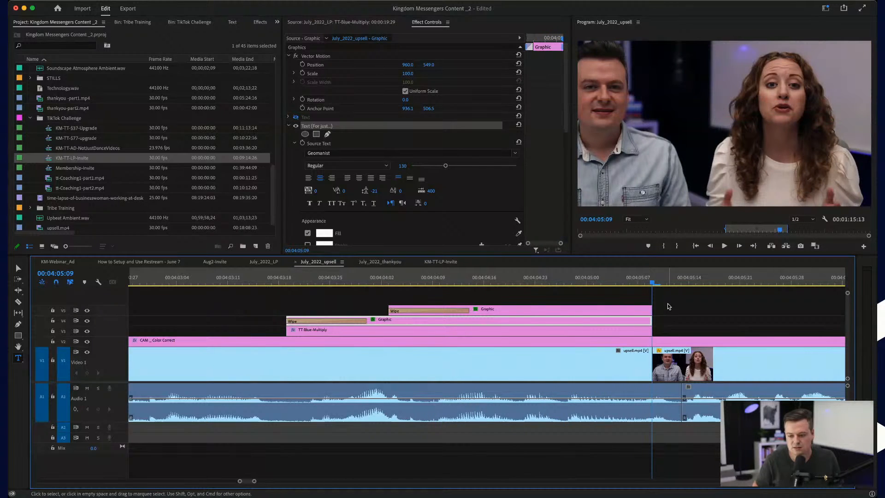
- Select the last two upsell.mp4 clips after the 00:04:05:09 cut and nudge them three frames later
{"action": "scroll", "coordinate": [667, 305], "scroll_direction": "right", "scroll_amount": 5}
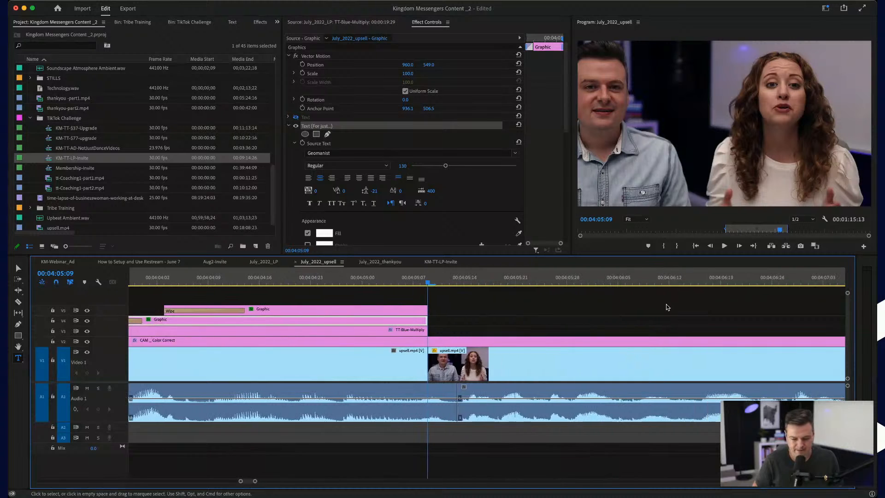
{"action": "scroll", "coordinate": [468, 371], "scroll_direction": "up", "scroll_amount": 2}
{"action": "left_click_drag", "start_coordinate": [468, 371], "coordinate": [481, 371]}
{"action": "scroll", "coordinate": [481, 370], "scroll_direction": "down", "scroll_amount": 5}
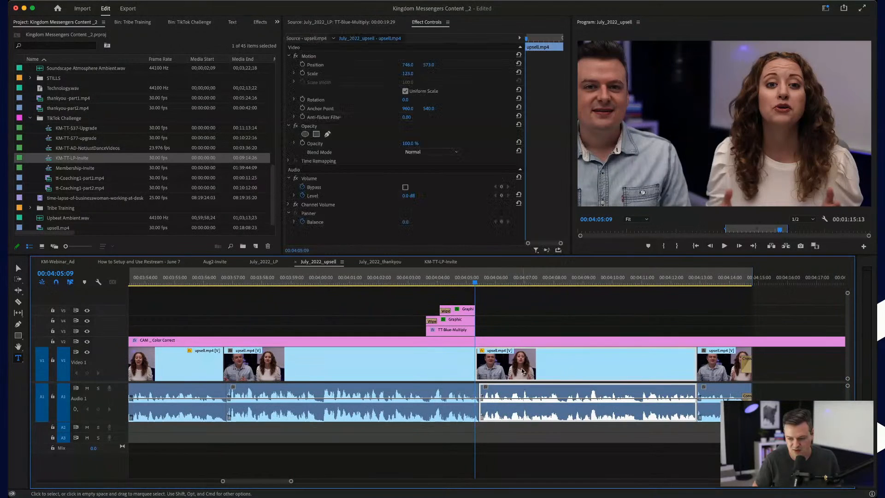
{"action": "left_click", "coordinate": [714, 365], "text": "shift"}
{"action": "scroll", "coordinate": [561, 353], "scroll_direction": "up", "scroll_amount": 8}
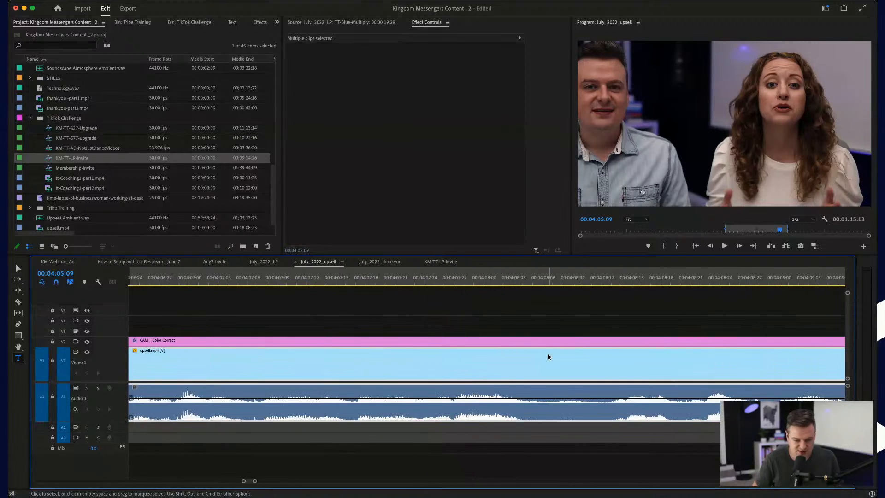
{"action": "scroll", "coordinate": [548, 356], "scroll_direction": "left", "scroll_amount": 8}
{"action": "scroll", "coordinate": [548, 356], "scroll_direction": "left", "scroll_amount": 10}
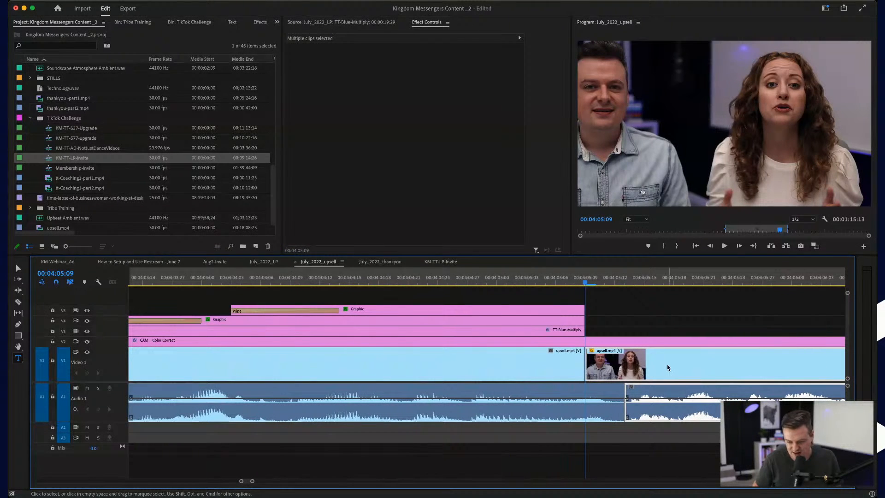
{"action": "key", "text": "super+Right"}
{"action": "key", "text": "super+Right"}
{"action": "key", "text": "super+Right"}
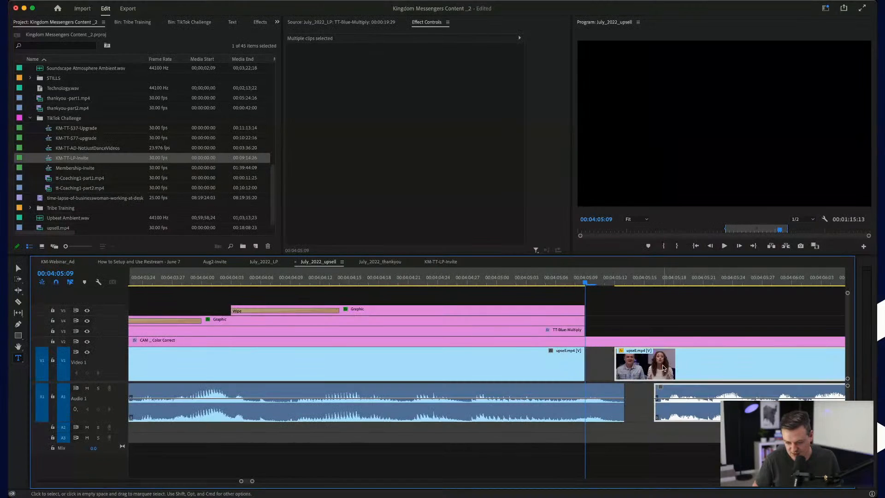
- Extend the preceding upsell clip's video and audio and the three title clips to close the gap, and preview the cut
{"action": "left_click", "coordinate": [622, 400]}
{"action": "left_click_drag", "start_coordinate": [584, 367], "coordinate": [612, 367]}
{"action": "left_click_drag", "start_coordinate": [612, 303], "coordinate": [613, 328]}
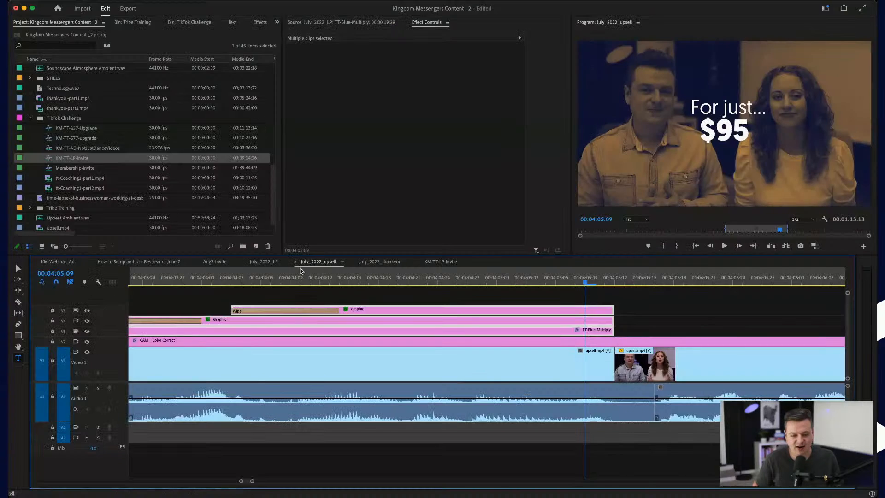
{"action": "left_click", "coordinate": [340, 278]}
{"action": "key", "text": "space"}
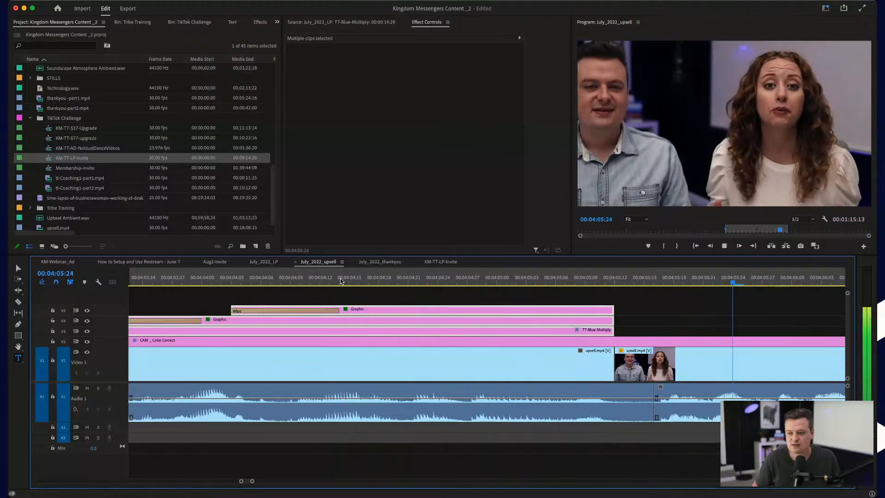
{"action": "key", "text": "space"}
{"action": "scroll", "coordinate": [557, 334], "scroll_direction": "down", "scroll_amount": 5}
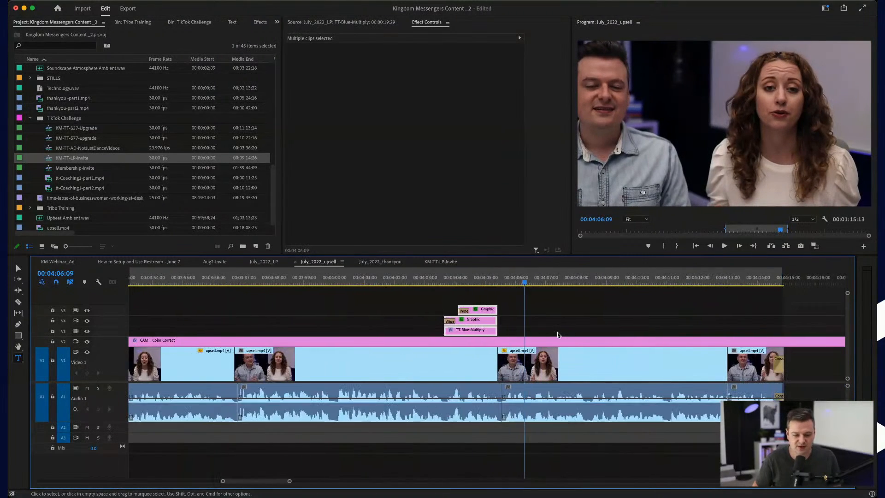
{"action": "left_click", "coordinate": [441, 261]}
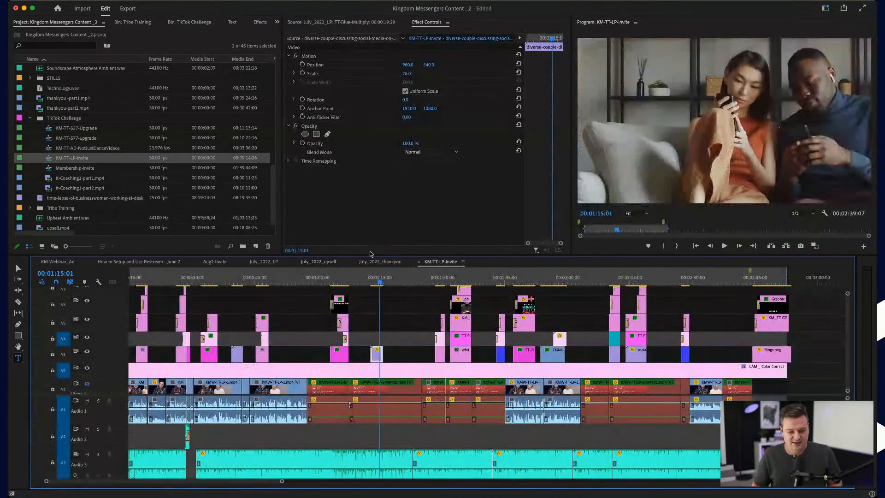
{"action": "left_click", "coordinate": [313, 263]}
{"action": "left_click", "coordinate": [482, 279]}
{"action": "left_click", "coordinate": [510, 303]}
{"action": "left_click", "coordinate": [508, 279]}
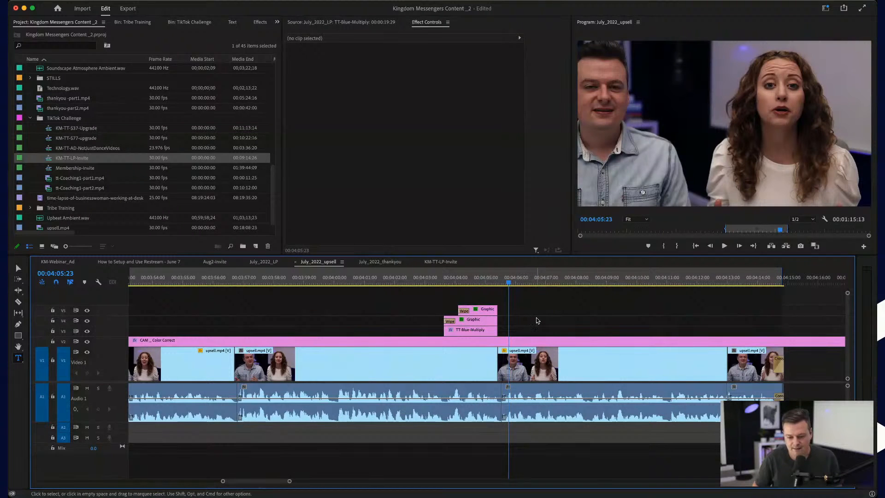
- Play the edit from about 00:03:35 to 00:03:45:28 and duplicate the three title clips at that point
{"action": "scroll", "coordinate": [536, 318], "scroll_direction": "right", "scroll_amount": 2}
{"action": "scroll", "coordinate": [535, 318], "scroll_direction": "left", "scroll_amount": 15}
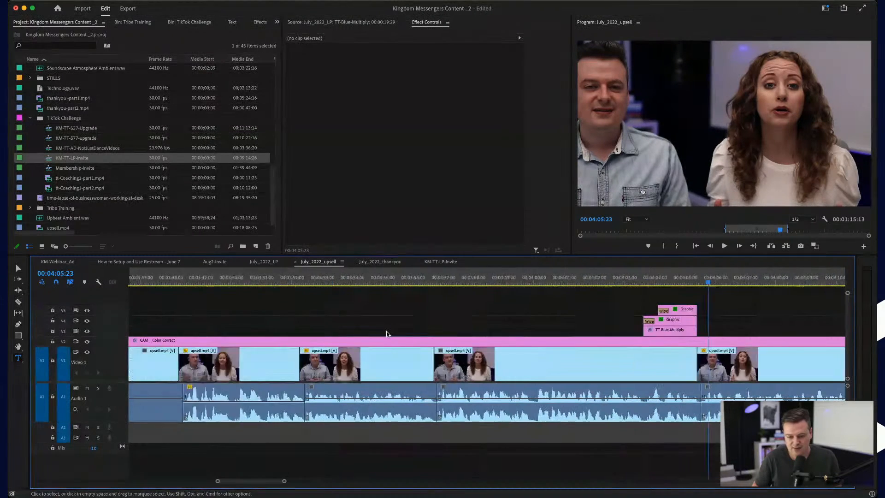
{"action": "scroll", "coordinate": [387, 334], "scroll_direction": "down", "scroll_amount": 3}
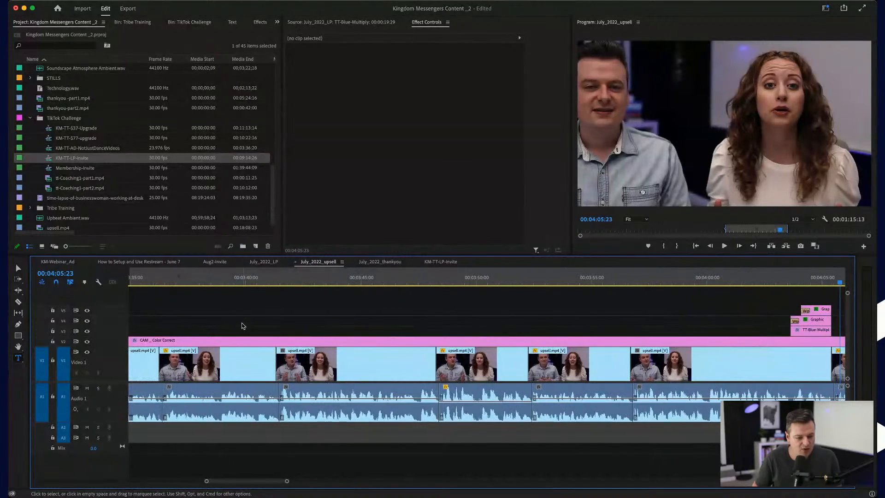
{"action": "scroll", "coordinate": [245, 324], "scroll_direction": "left", "scroll_amount": 7}
{"action": "left_click", "coordinate": [353, 277]}
{"action": "key", "text": "space"}
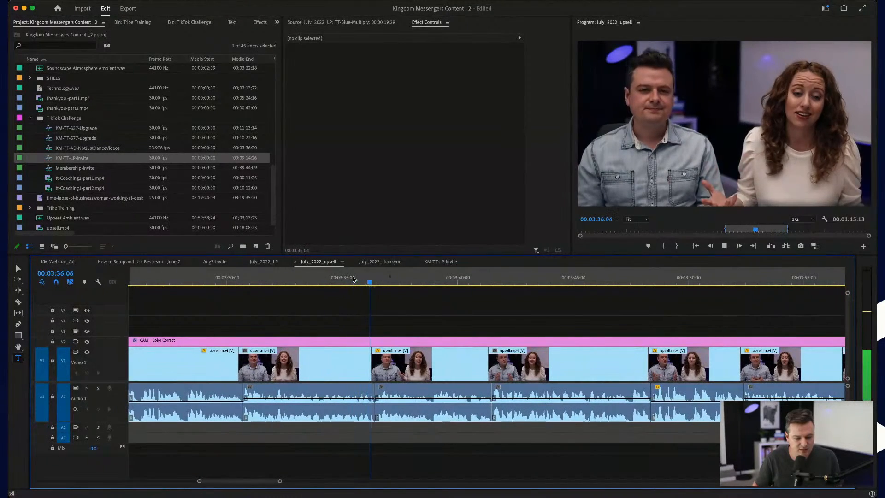
{"action": "scroll", "coordinate": [399, 359], "scroll_direction": "right", "scroll_amount": 7}
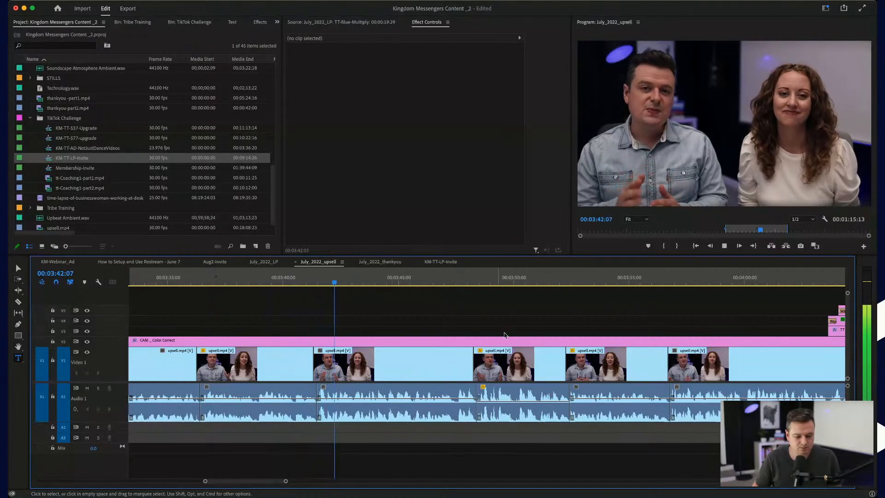
{"action": "scroll", "coordinate": [804, 302], "scroll_direction": "right", "scroll_amount": 4}
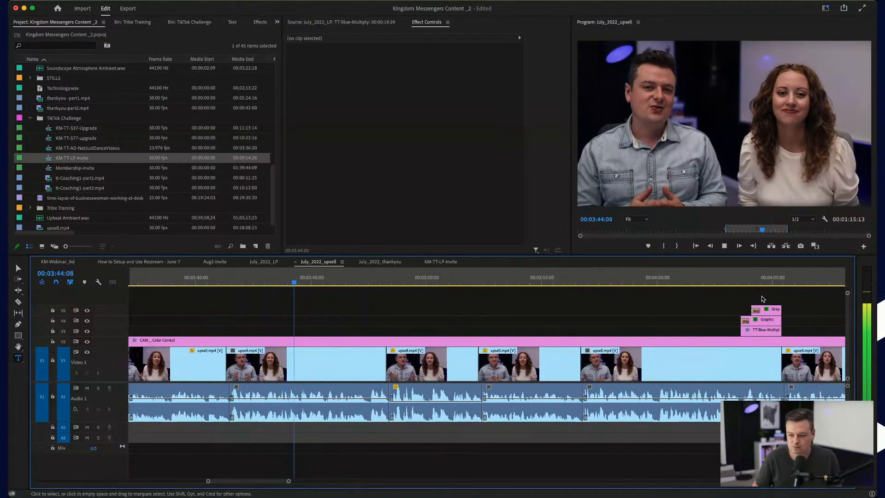
{"action": "key", "text": "space"}
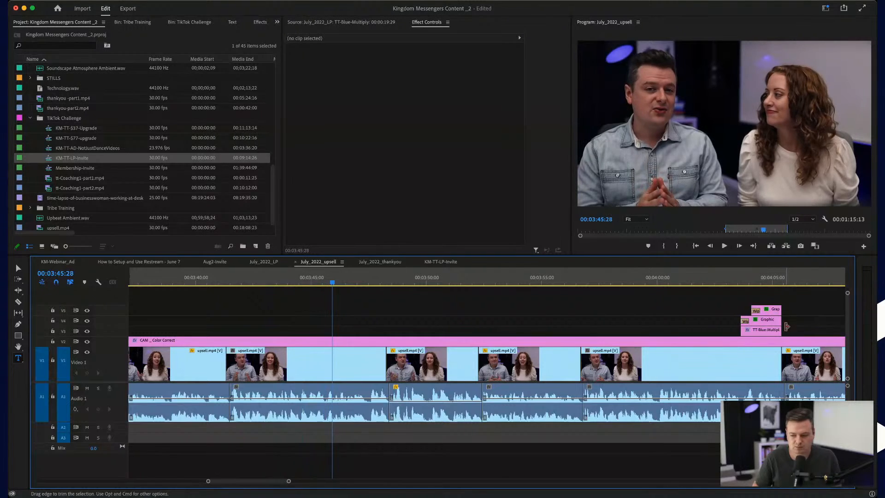
{"action": "left_click_drag", "start_coordinate": [763, 293], "coordinate": [354, 332]}
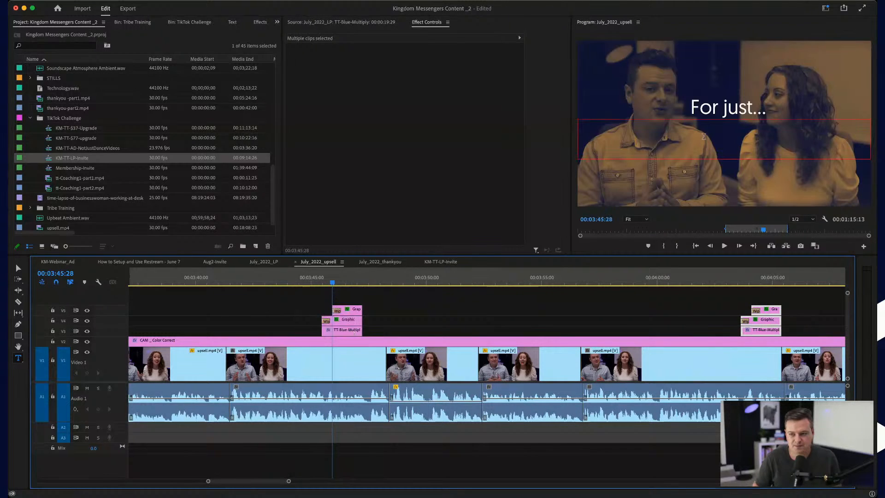
- Replace the duplicated title texts with "For a" and "1:1 Breakthrough Call"
{"action": "double_click", "coordinate": [726, 109]}
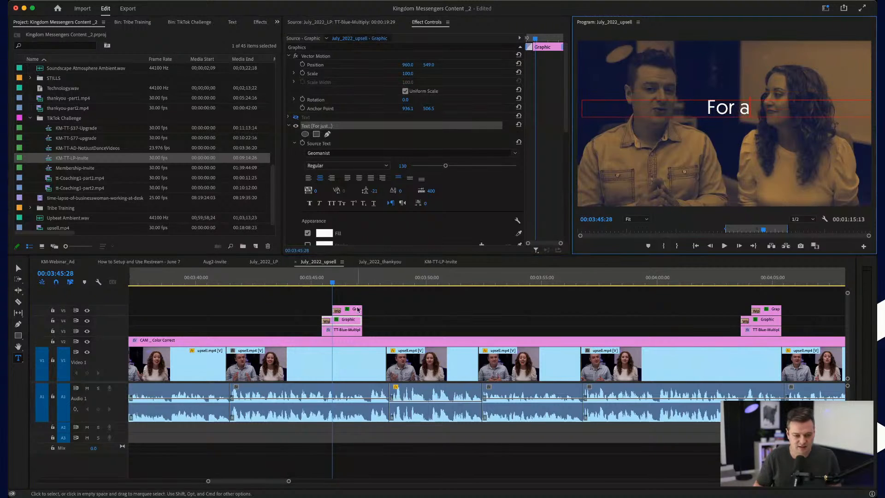
{"action": "left_click", "coordinate": [347, 280]}
{"action": "double_click", "coordinate": [717, 137]}
{"action": "type", "text": "1"}
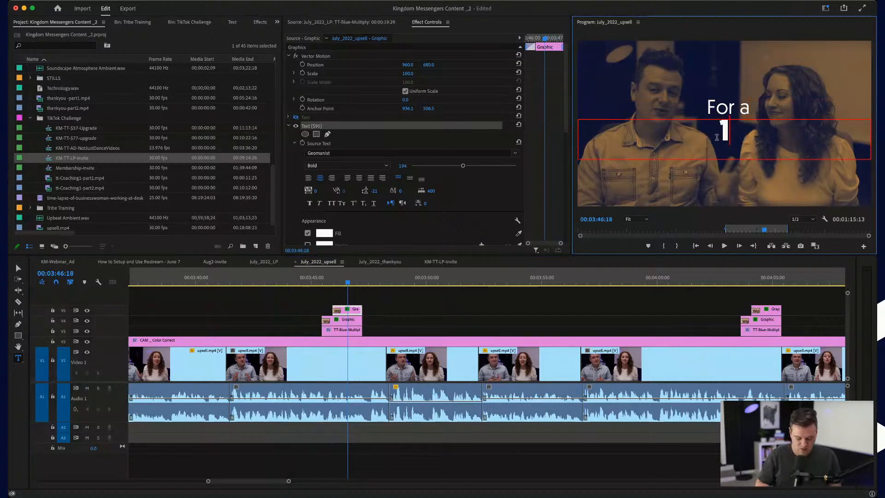
{"action": "type", "text": ":1 Breakt"}
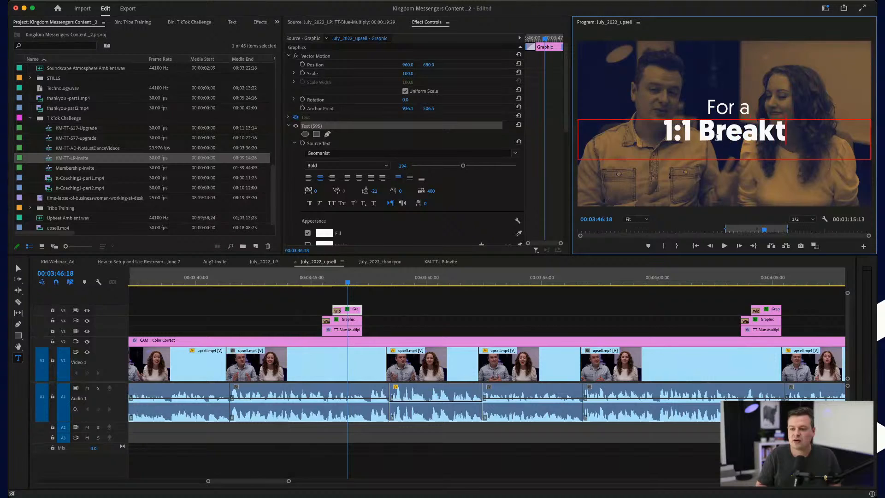
{"action": "type", "text": "hrough Call"}
- Reduce the "1:1 Breakthrough Call" text to font size 149 and preview the overlay's timing
{"action": "key", "text": "ctrl+a"}
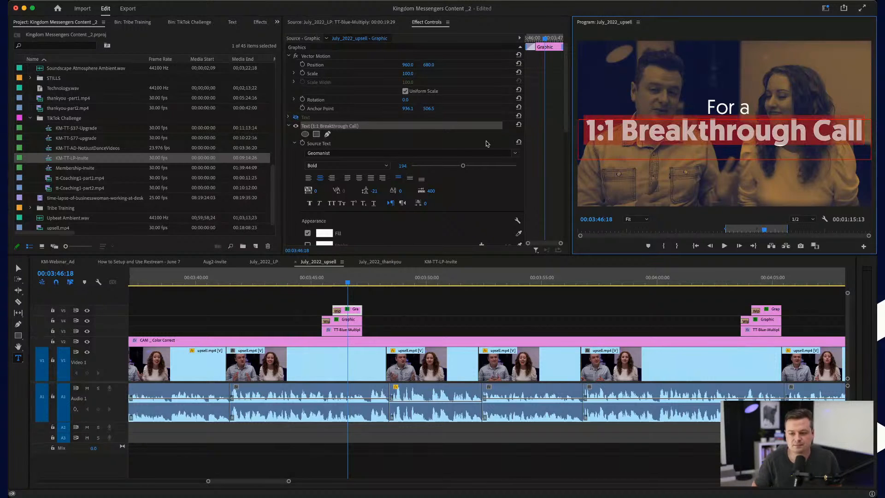
{"action": "left_click_drag", "start_coordinate": [463, 166], "coordinate": [450, 169]}
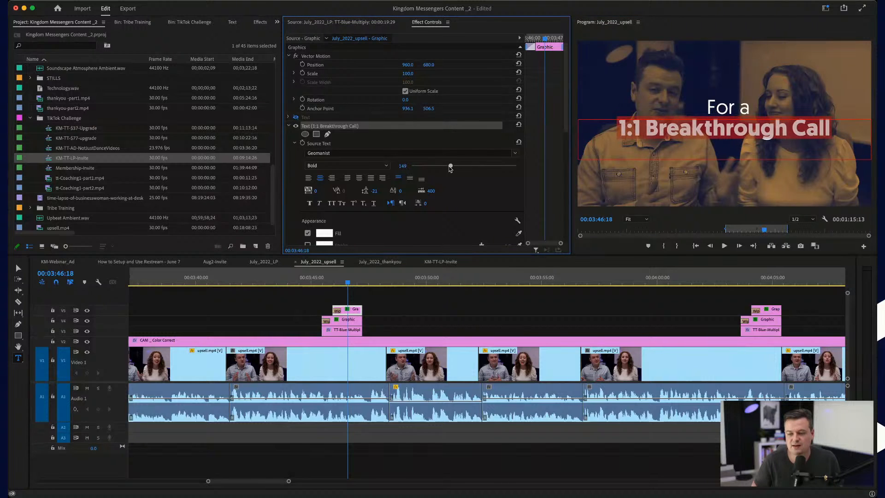
{"action": "left_click", "coordinate": [326, 279]}
{"action": "scroll", "coordinate": [300, 344], "scroll_direction": "up", "scroll_amount": 3}
{"action": "scroll", "coordinate": [301, 344], "scroll_direction": "up", "scroll_amount": 3}
{"action": "key", "text": "space"}
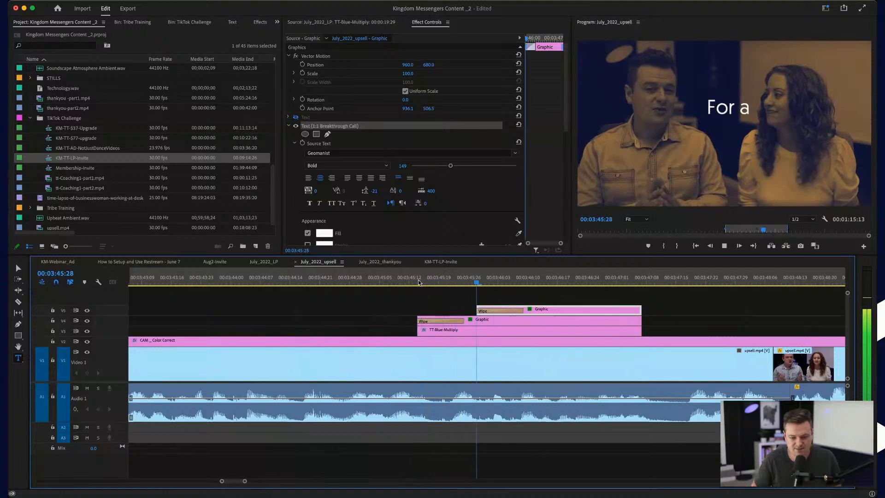
{"action": "left_click", "coordinate": [355, 279]}
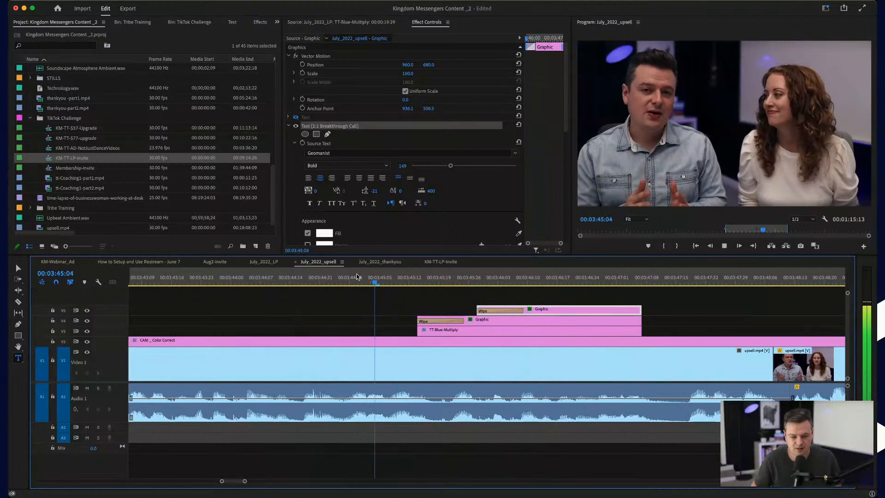
{"action": "key", "text": "space"}
- Move the three duplicated title clips to start at about 00:03:44:16 and extend their ends to about 00:03:46:20
{"action": "left_click_drag", "start_coordinate": [392, 292], "coordinate": [431, 337]}
{"action": "left_click", "coordinate": [297, 278]}
{"action": "key", "text": "space"}
{"action": "mouse_move", "coordinate": [297, 276]}
{"action": "left_mouse_down"}
{"action": "mouse_move", "coordinate": [281, 276]}
{"action": "mouse_move", "coordinate": [312, 278]}
{"action": "mouse_move", "coordinate": [299, 278]}
{"action": "left_mouse_up"}
{"action": "left_click_drag", "start_coordinate": [425, 324], "coordinate": [370, 324]}
{"action": "left_click_drag", "start_coordinate": [297, 282], "coordinate": [570, 332]}
{"action": "left_click", "coordinate": [523, 282]}
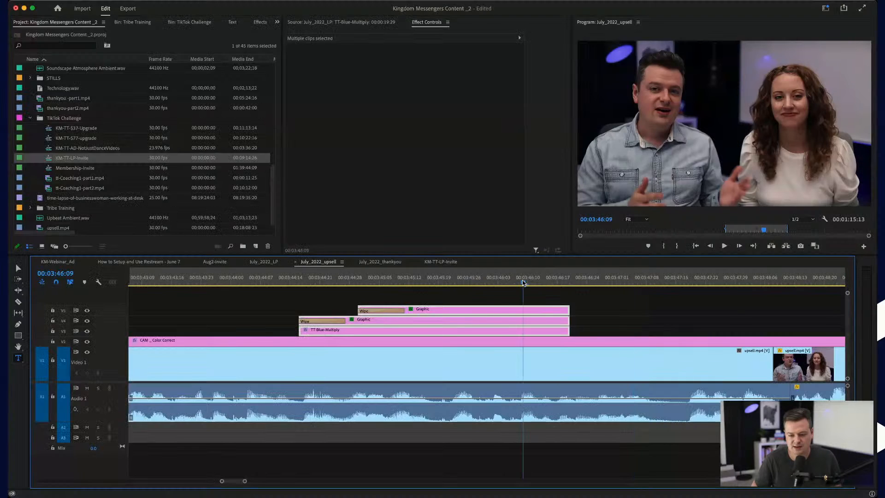
- Play the edit from about 00:03:46:09 to 00:03:50:15 and save the project
{"action": "key", "text": "space"}
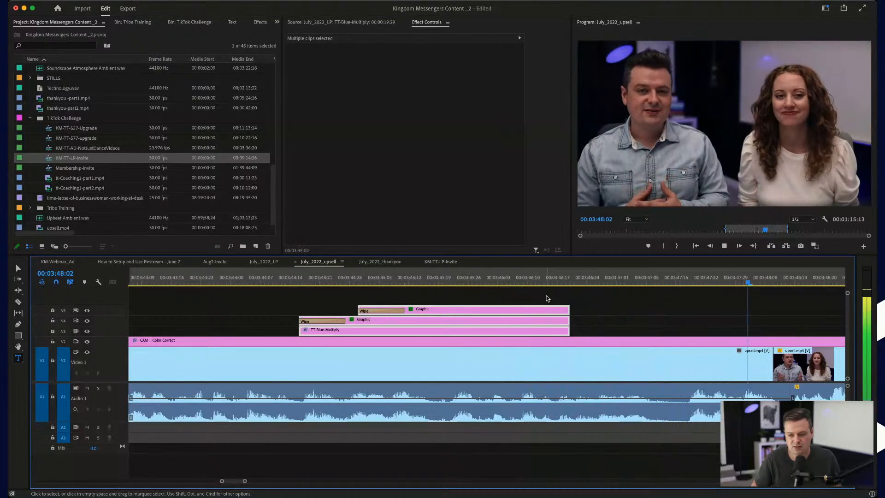
{"action": "key", "text": "minus"}
{"action": "key", "text": "space"}
{"action": "key", "text": "minus"}
{"action": "key", "text": "minus"}
{"action": "key", "text": "minus"}
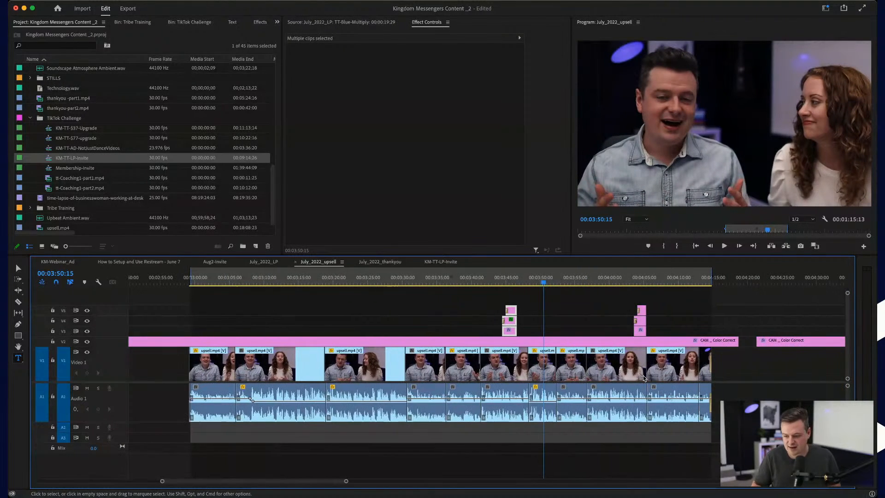
{"action": "key", "text": "super+s"}
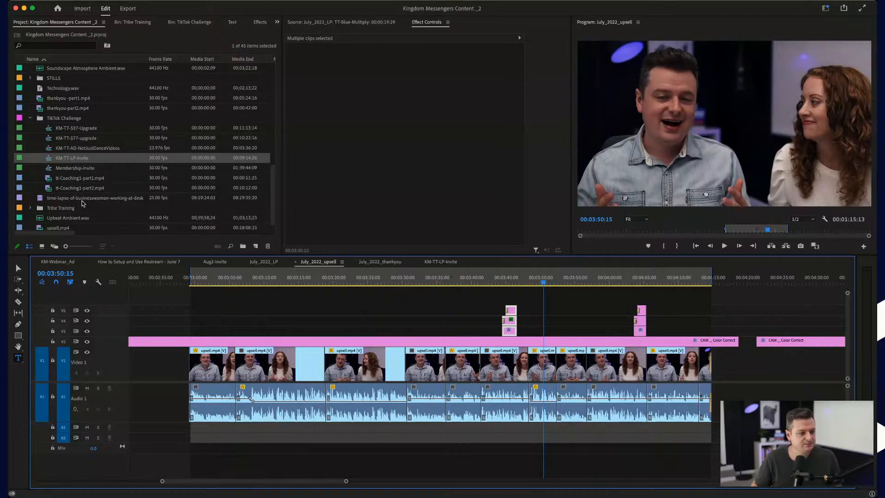
- Select the July_2022_upsell sequence in the July 2022 Challenge bin and open its export settings
{"action": "scroll", "coordinate": [65, 134], "scroll_direction": "up", "scroll_amount": 10}
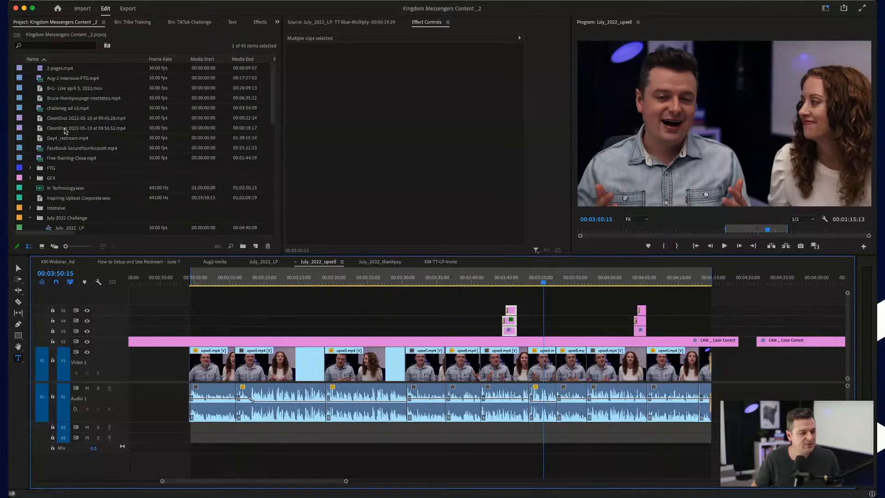
{"action": "left_click", "coordinate": [30, 218]}
{"action": "left_click", "coordinate": [30, 218]}
{"action": "scroll", "coordinate": [46, 184], "scroll_direction": "down", "scroll_amount": 5}
{"action": "left_click", "coordinate": [76, 110]}
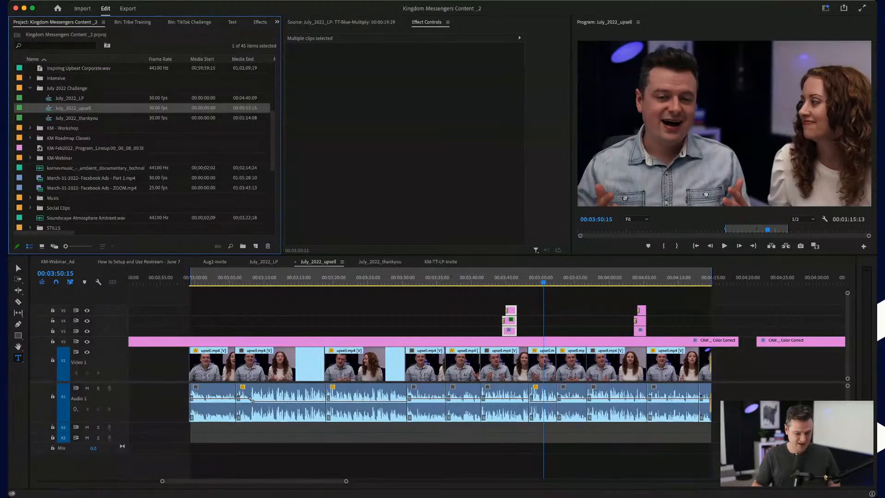
{"action": "key", "text": "super+m"}
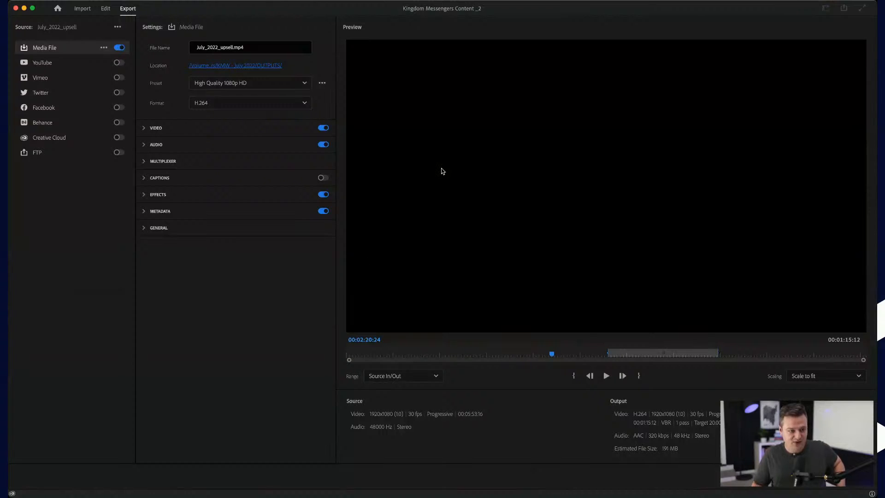
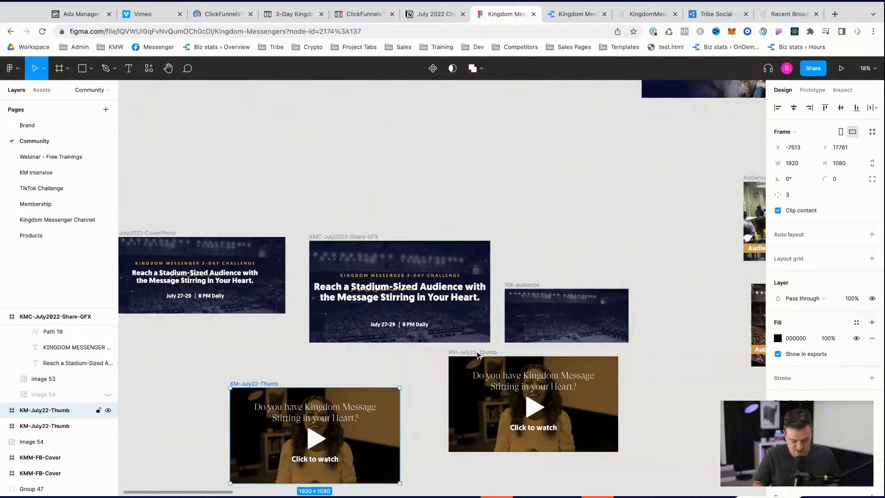
- In Figma, replace the headline of the selected KM-July22-Thumb copy with "Would you like a Breakthrough Call?"
{"action": "scroll", "coordinate": [322, 350], "scroll_direction": "up", "scroll_amount": 5}
{"action": "left_click", "coordinate": [370, 340]}
{"action": "double_click", "coordinate": [370, 340]}
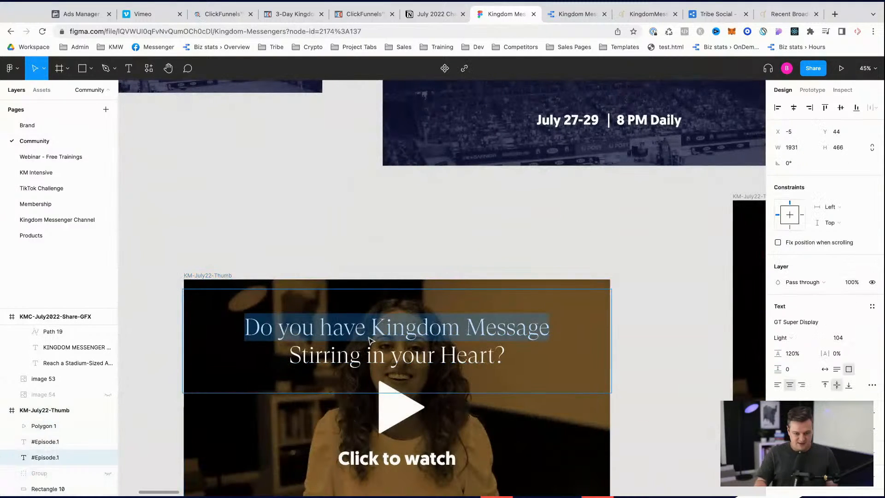
{"action": "type", "text": "Upgrade y"}
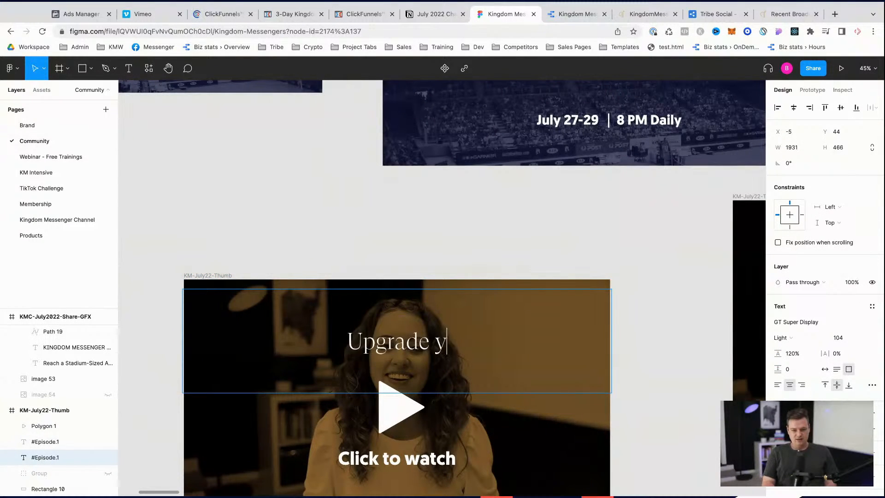
{"action": "type", "text": "our Order?"}
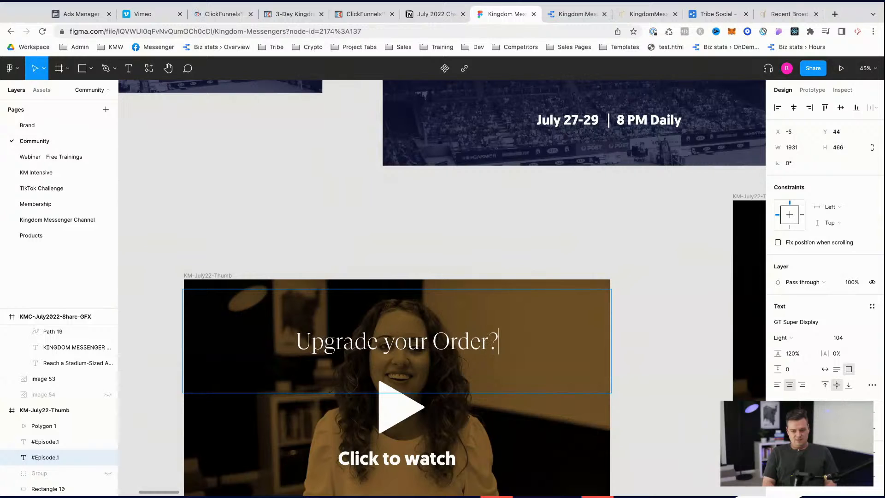
{"action": "key", "text": "super+a"}
{"action": "type", "text": "Would you like a Breakthrough Call?"}
{"action": "key", "text": "Escape"}
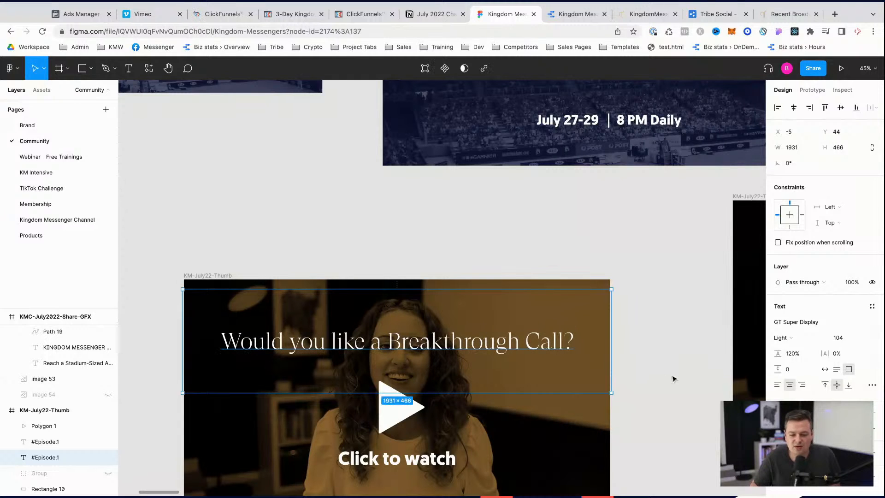
- Rename the edited thumbnail frame as KM-July22-Upsell_thumb
{"action": "scroll", "coordinate": [608, 366], "scroll_direction": "down", "scroll_amount": 2}
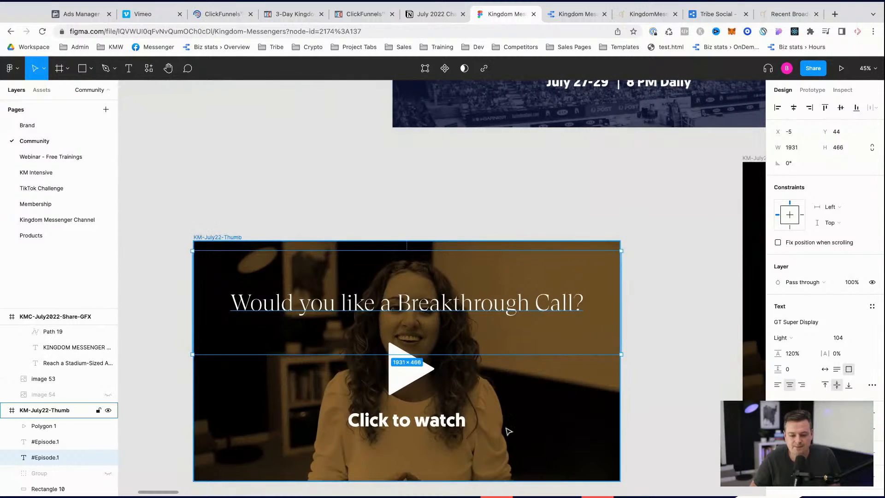
{"action": "left_click", "coordinate": [232, 236]}
{"action": "double_click", "coordinate": [233, 236]}
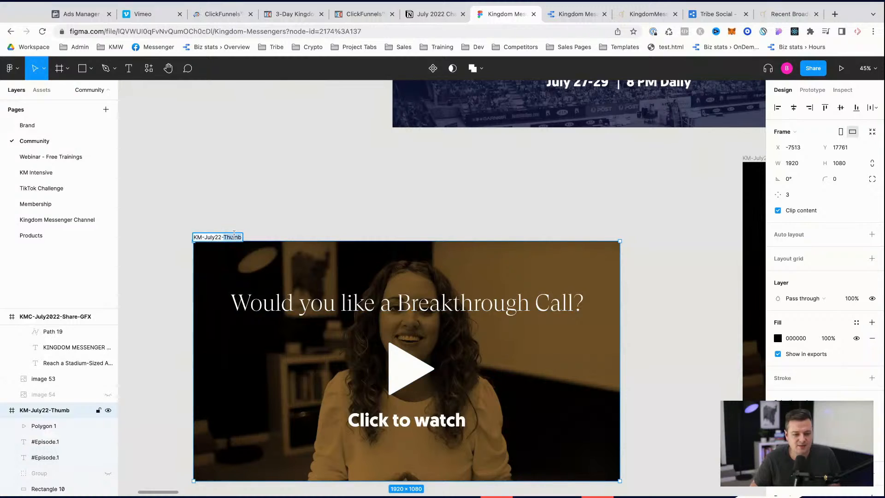
{"action": "type", "text": "Upsell_thump"}
{"action": "key", "text": "Return"}
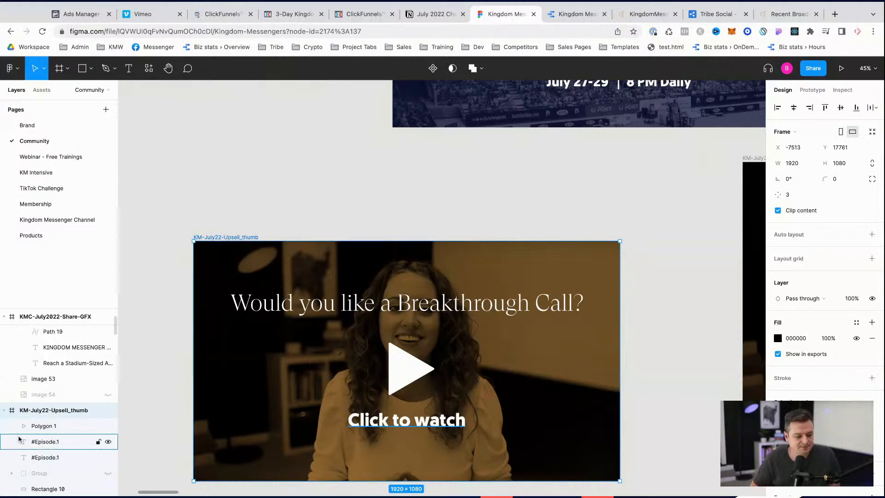
- Place the July_2022_upsell still at the back of the KM-July22-Upsell_thumb frame and delete the July_2022_LP image
{"action": "scroll", "coordinate": [19, 439], "scroll_direction": "down", "scroll_amount": 5}
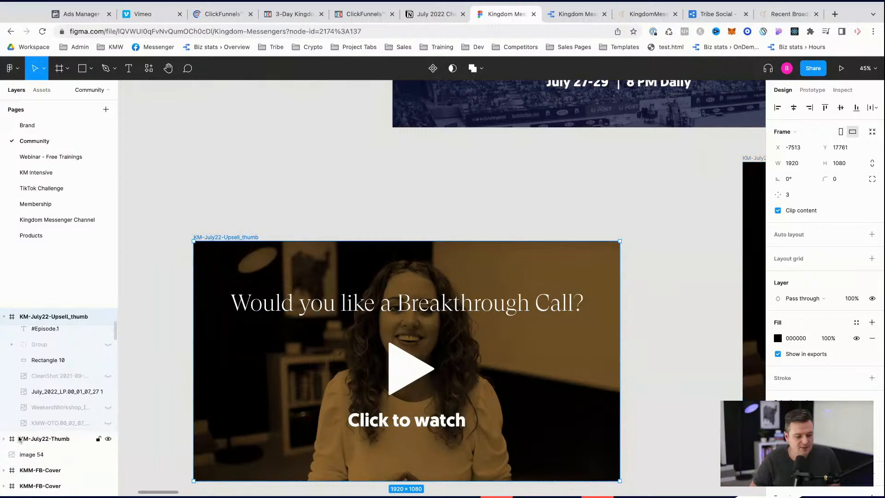
{"action": "scroll", "coordinate": [62, 354], "scroll_direction": "up", "scroll_amount": 1}
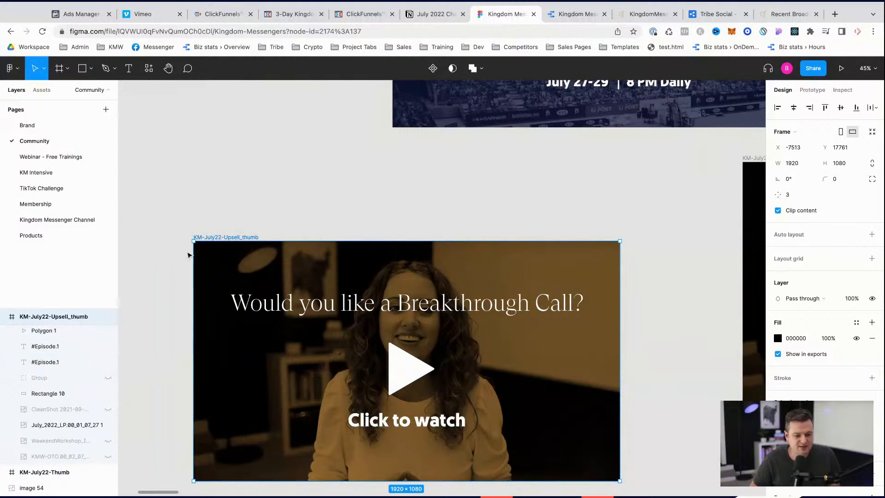
{"action": "scroll", "coordinate": [92, 363], "scroll_direction": "up", "scroll_amount": 1}
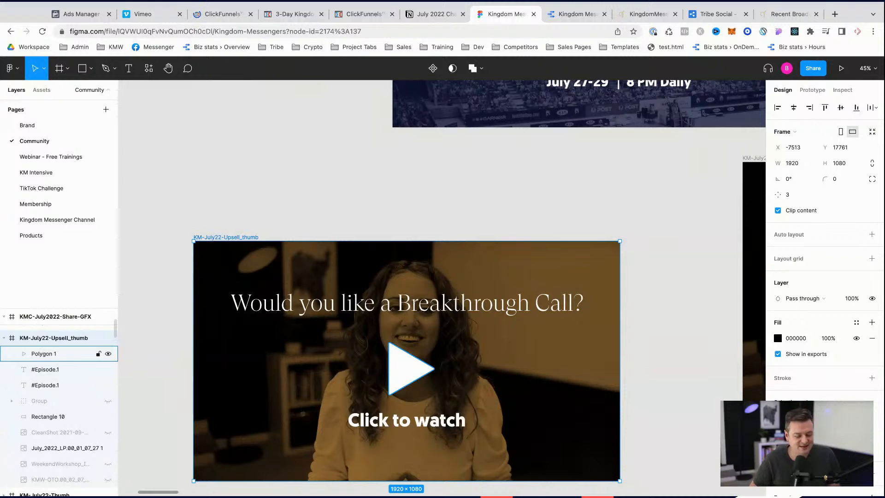
{"action": "left_click", "coordinate": [290, 186]}
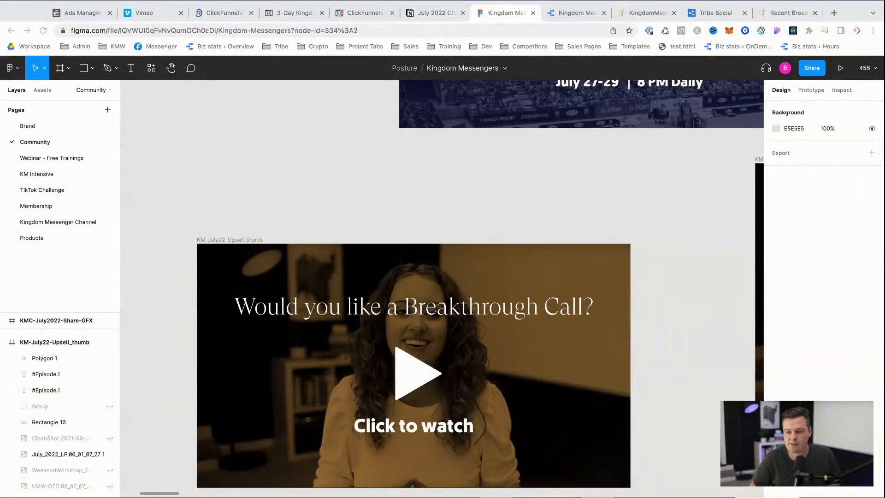
{"action": "left_click_drag", "start_coordinate": [346, 357], "coordinate": [410, 356]}
{"action": "right_click", "coordinate": [403, 191]}
{"action": "mouse_move", "coordinate": [454, 236]}
{"action": "left_click", "coordinate": [430, 293]}
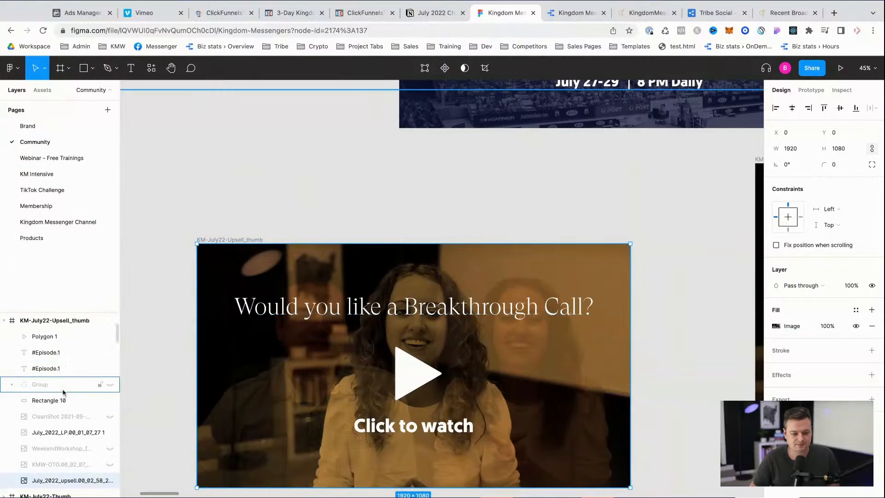
{"action": "left_click", "coordinate": [63, 413]}
{"action": "key", "text": "Delete"}
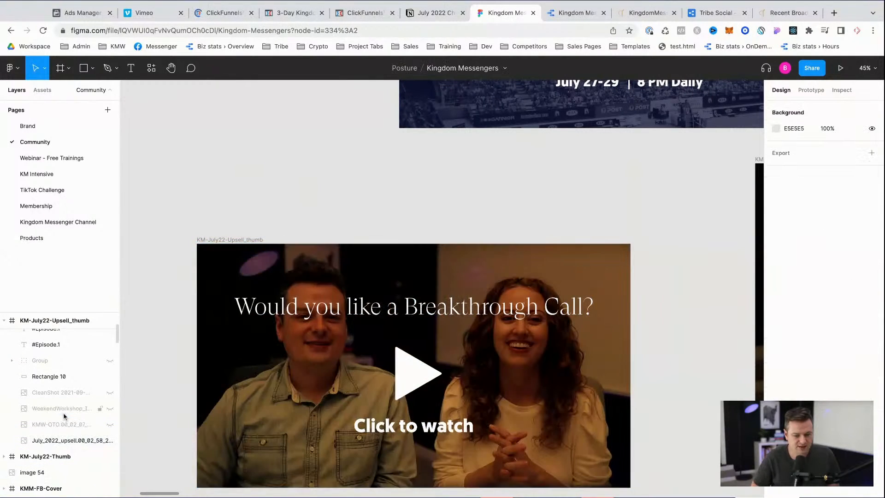
- Fully desaturate the July_2022_upsell image fill and raise its exposure slightly
{"action": "left_click", "coordinate": [63, 440]}
{"action": "left_click", "coordinate": [775, 326]}
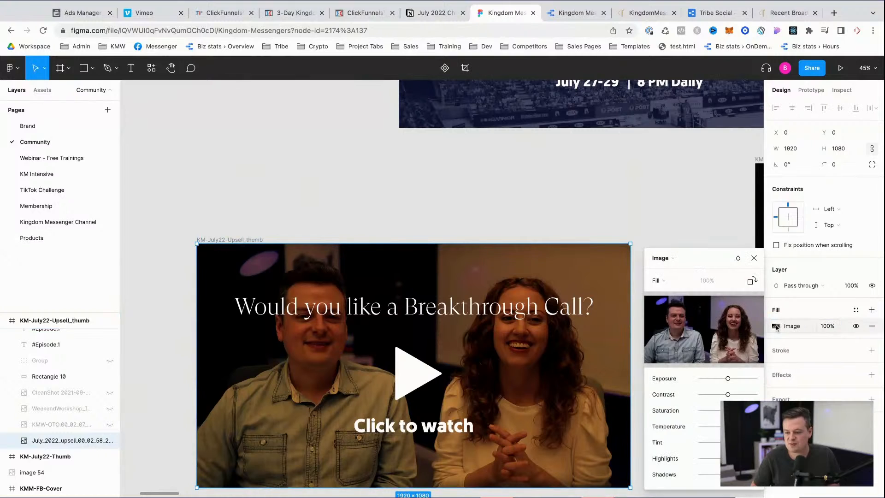
{"action": "left_click_drag", "start_coordinate": [727, 410], "coordinate": [598, 416]}
{"action": "left_click_drag", "start_coordinate": [729, 378], "coordinate": [735, 378]}
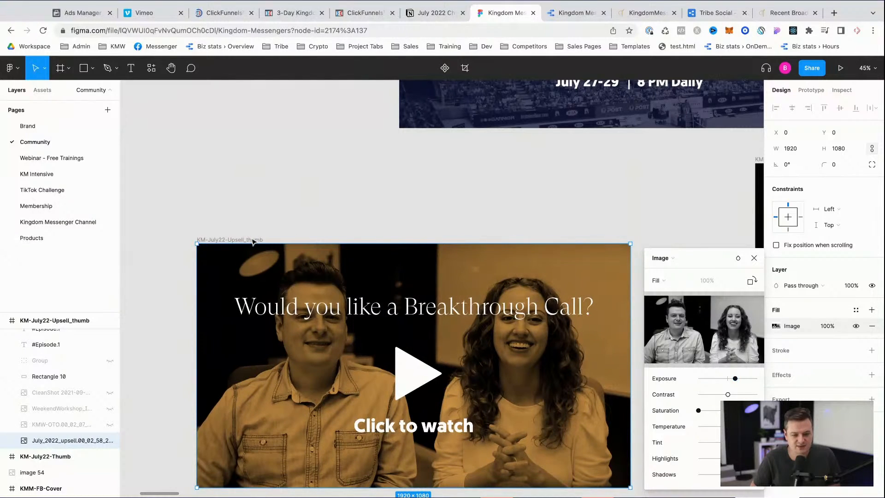
{"action": "left_click", "coordinate": [754, 258]}
{"action": "key", "text": "Escape"}
{"action": "left_click", "coordinate": [60, 376]}
{"action": "left_click", "coordinate": [776, 326]}
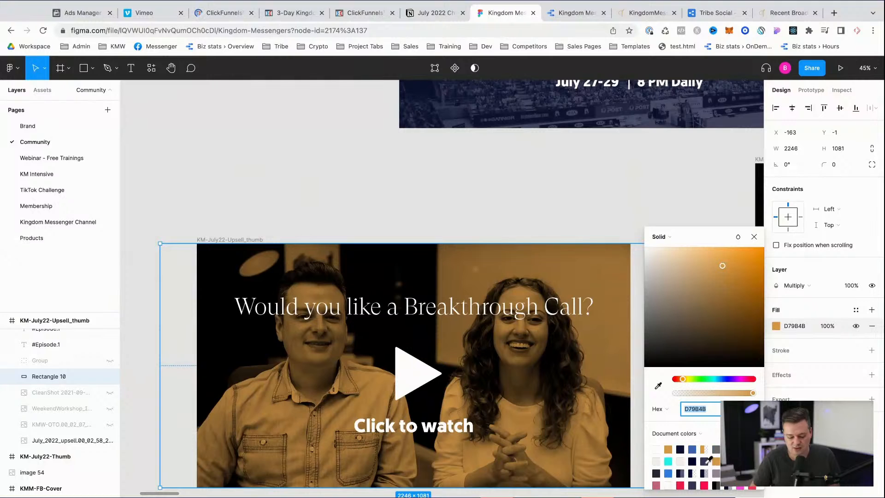
{"action": "left_click", "coordinate": [456, 181]}
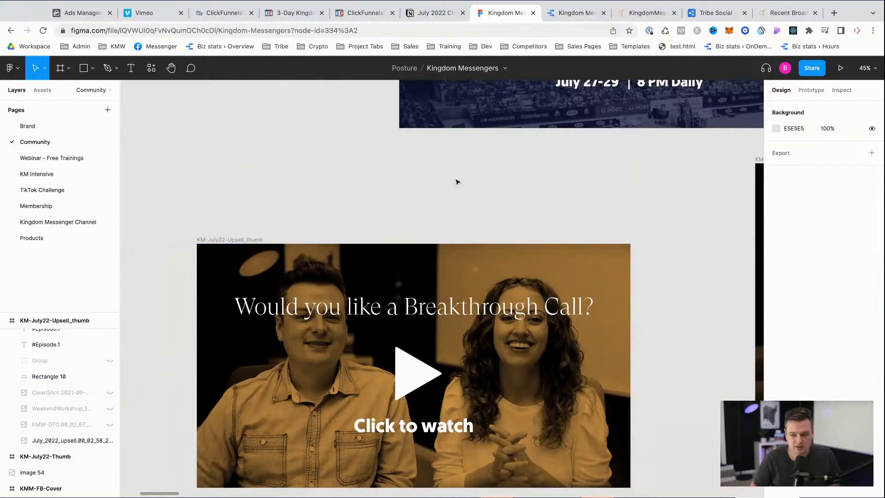
- Try other blend modes on the thumbnail's orange overlay rectangle, from Color burn through Luminosity, and set it back to Multiply
{"action": "left_click", "coordinate": [48, 376]}
{"action": "left_click", "coordinate": [797, 285]}
{"action": "left_click", "coordinate": [798, 298]}
{"action": "left_click", "coordinate": [793, 285]}
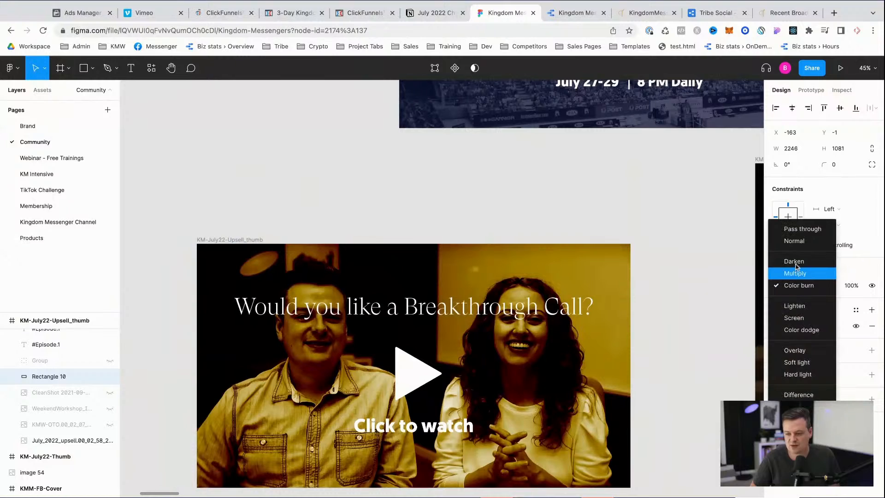
{"action": "left_click", "coordinate": [794, 263]}
{"action": "left_click", "coordinate": [800, 288]}
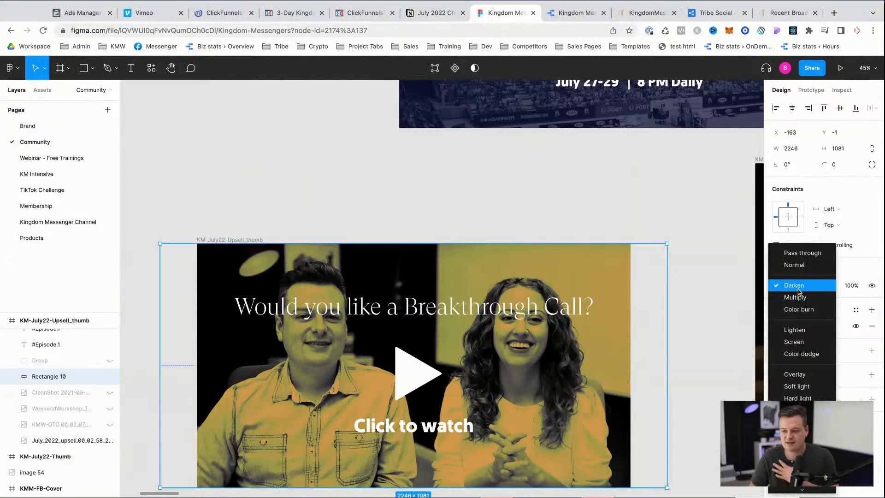
{"action": "left_click", "coordinate": [792, 333]}
{"action": "left_click", "coordinate": [798, 289]}
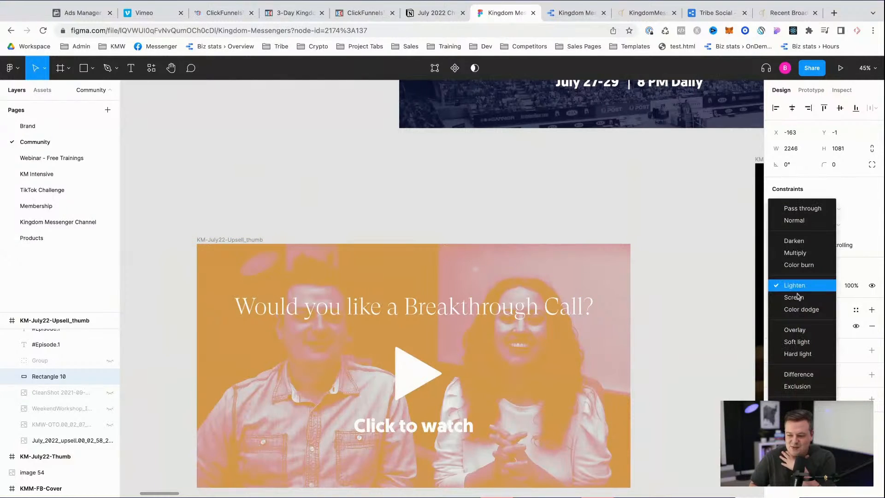
{"action": "left_click", "coordinate": [796, 297]}
{"action": "left_click", "coordinate": [796, 283]}
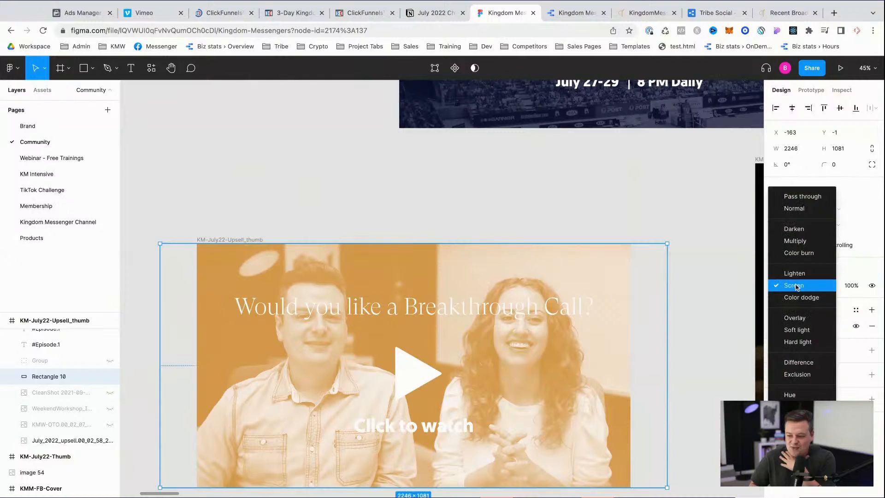
{"action": "left_click", "coordinate": [805, 326]}
{"action": "left_click", "coordinate": [795, 285]}
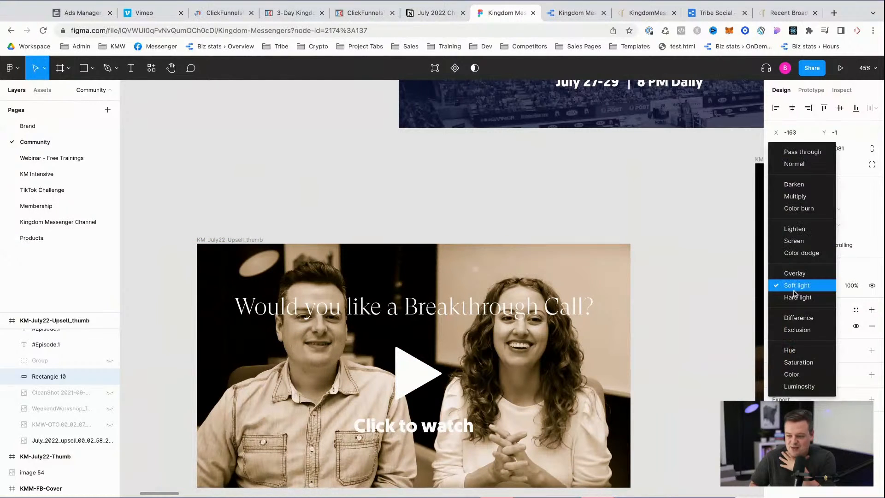
{"action": "left_click", "coordinate": [796, 298]}
{"action": "left_click", "coordinate": [794, 285]}
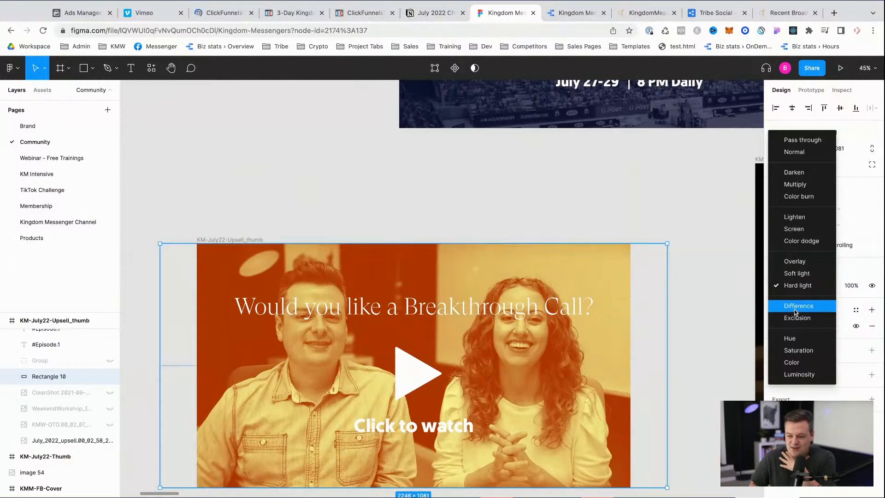
{"action": "left_click", "coordinate": [797, 306]}
{"action": "left_click", "coordinate": [795, 286]}
{"action": "left_click", "coordinate": [795, 288]}
{"action": "left_click", "coordinate": [795, 286]}
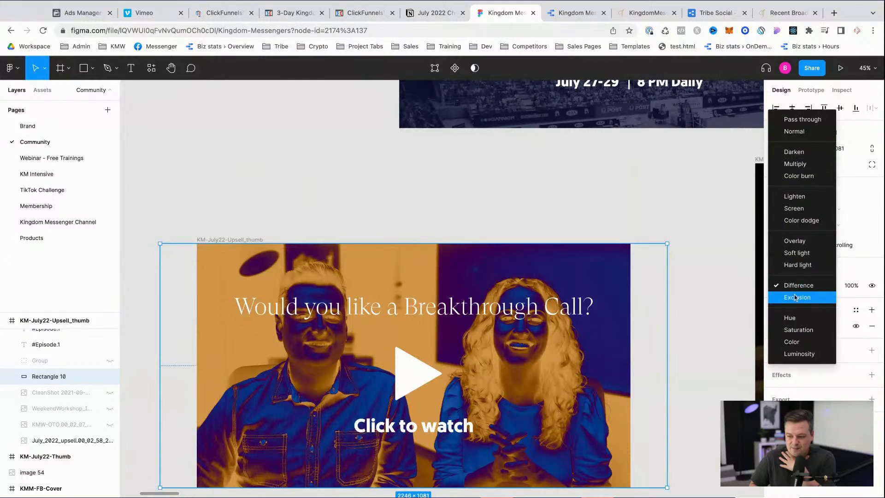
{"action": "left_click", "coordinate": [796, 298]}
{"action": "left_click", "coordinate": [795, 285]}
{"action": "left_click", "coordinate": [793, 311]}
{"action": "left_click", "coordinate": [791, 285]}
{"action": "left_click", "coordinate": [796, 297]}
{"action": "left_click", "coordinate": [797, 286]}
{"action": "left_click", "coordinate": [799, 299]}
{"action": "left_click", "coordinate": [797, 286]}
{"action": "left_click", "coordinate": [797, 298]}
{"action": "left_click", "coordinate": [799, 285]}
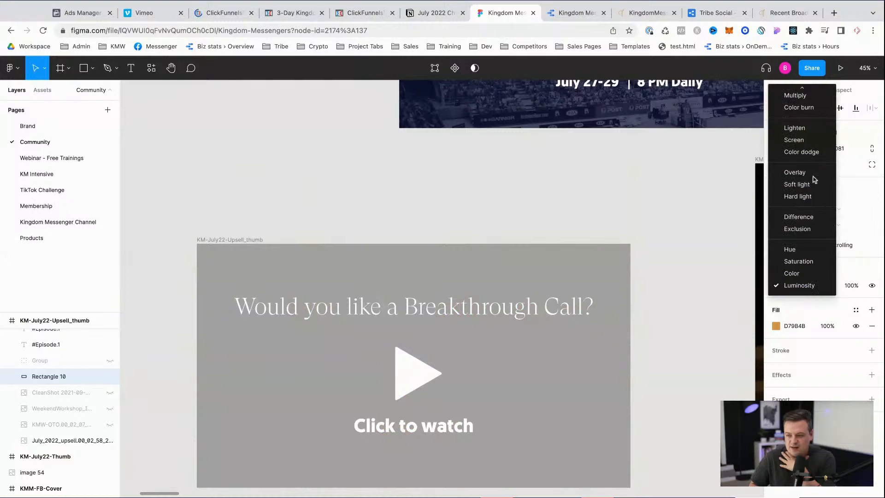
{"action": "left_click", "coordinate": [798, 94]}
{"action": "left_click", "coordinate": [502, 198]}
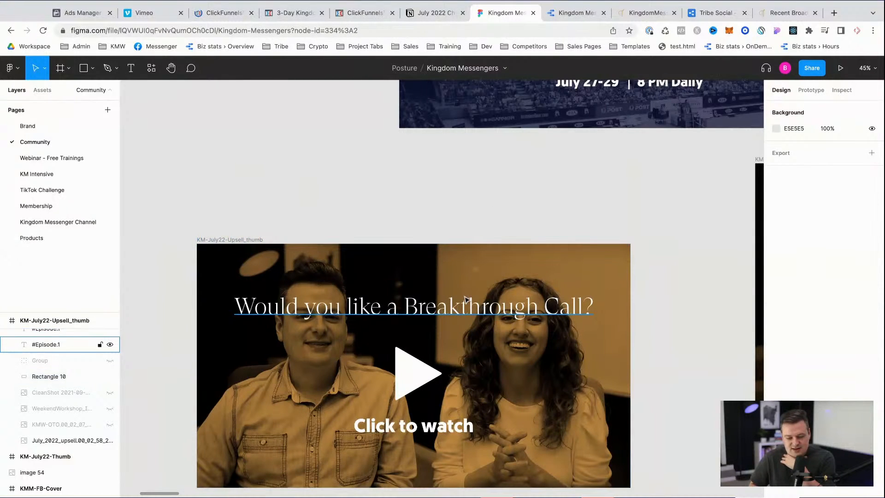
- Export the KM-July22-Upsell_thumb frame as a PNG
{"action": "left_click", "coordinate": [401, 271]}
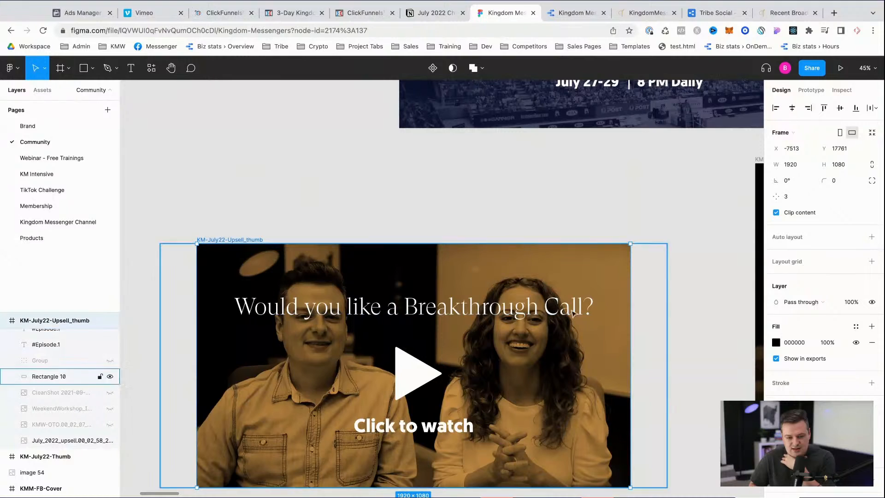
{"action": "scroll", "coordinate": [823, 231], "scroll_direction": "down", "scroll_amount": 3}
{"action": "left_click", "coordinate": [823, 439]}
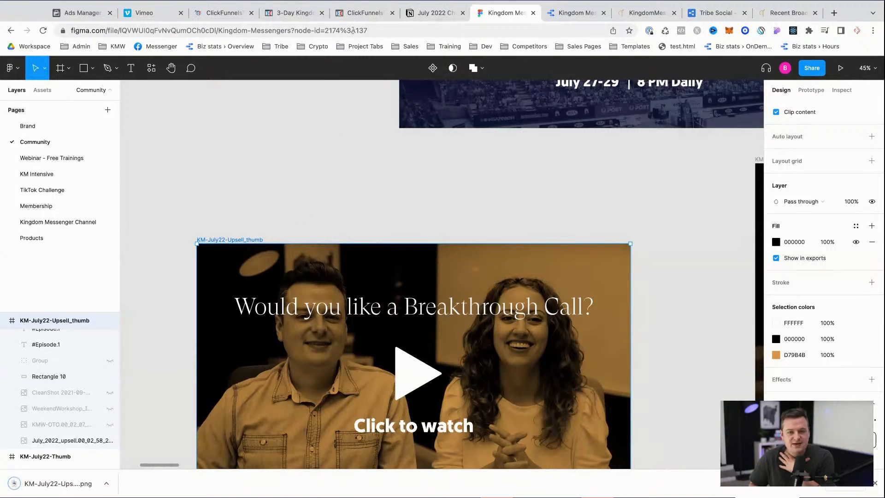
- Switch to Vimeo and open the advanced settings of the July_2022_upsell video
{"action": "left_click", "coordinate": [354, 13]}
{"action": "left_click", "coordinate": [147, 13]}
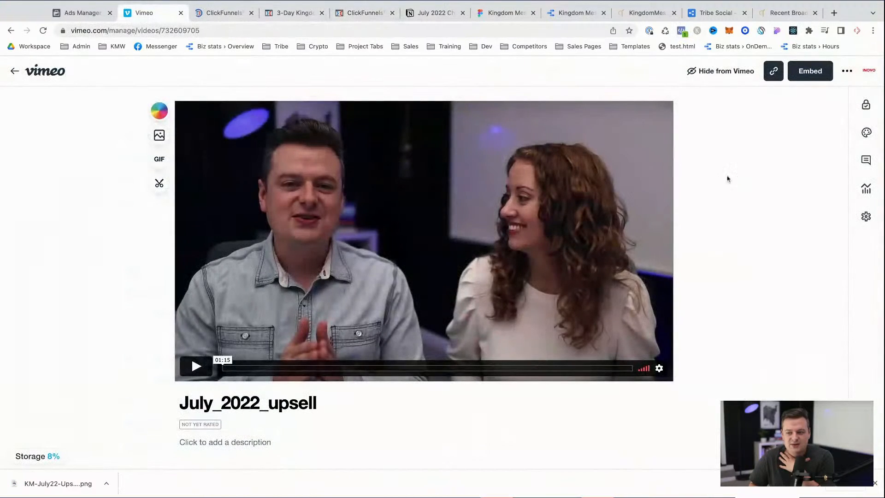
{"action": "left_click", "coordinate": [866, 216]}
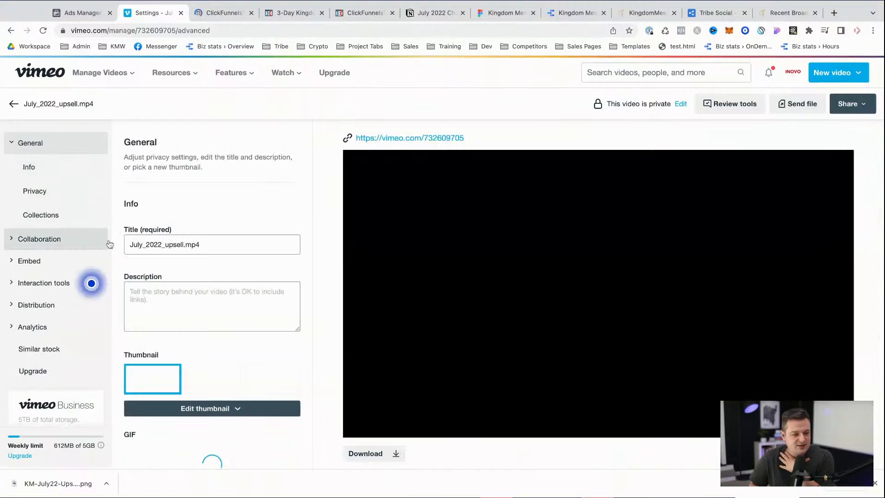
- Upload the exported KM-July22-Upsell_thumb PNG as the July_2022_upsell video's thumbnail
{"action": "scroll", "coordinate": [207, 348], "scroll_direction": "down", "scroll_amount": 1}
{"action": "left_click", "coordinate": [235, 382]}
{"action": "scroll", "coordinate": [236, 383], "scroll_direction": "down", "scroll_amount": 2}
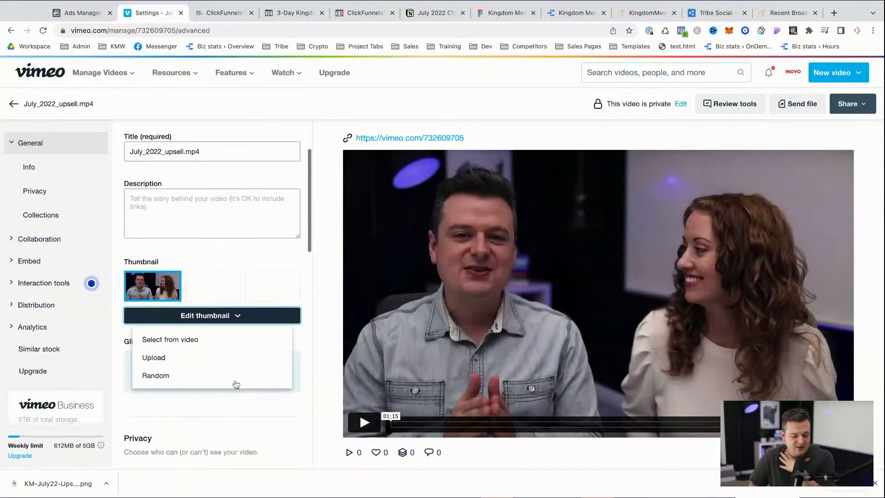
{"action": "left_click", "coordinate": [174, 334]}
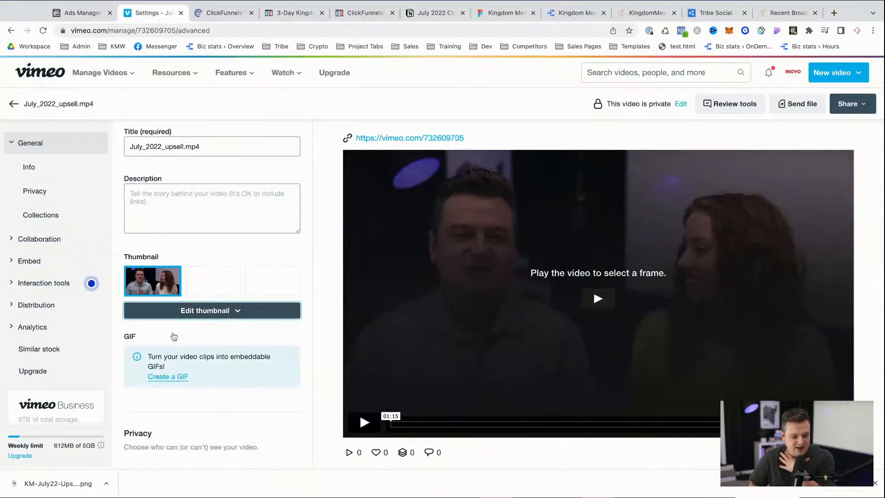
{"action": "left_click", "coordinate": [188, 315]}
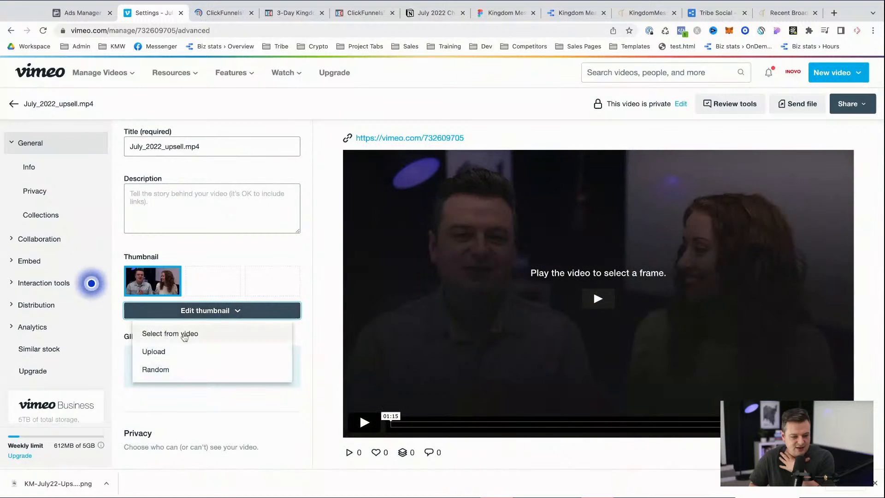
{"action": "left_click", "coordinate": [164, 359]}
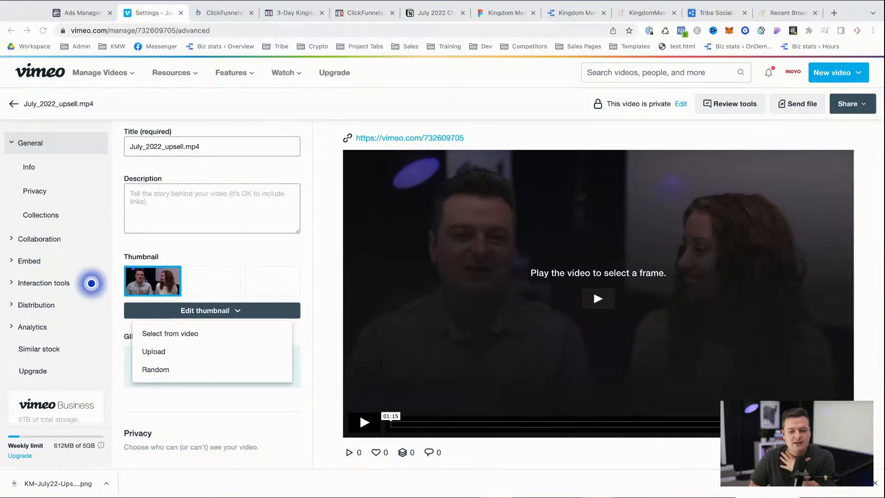
{"action": "key", "text": "Return"}
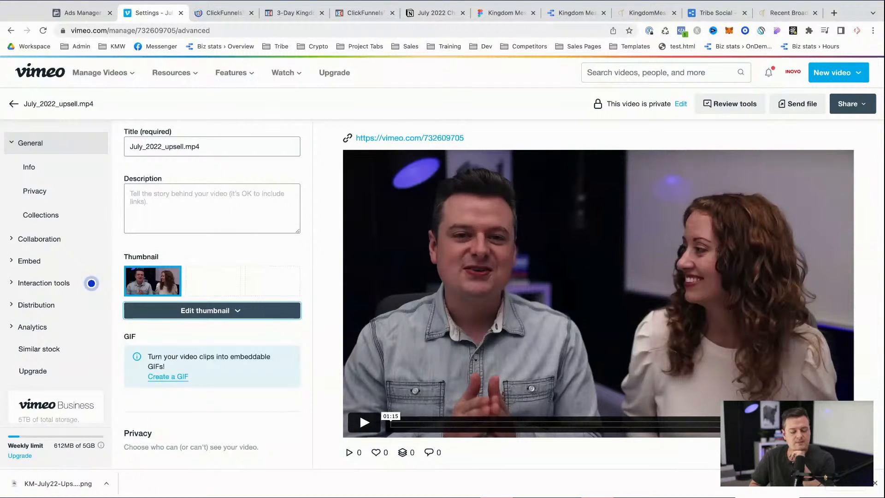
{"action": "left_click", "coordinate": [272, 450]}
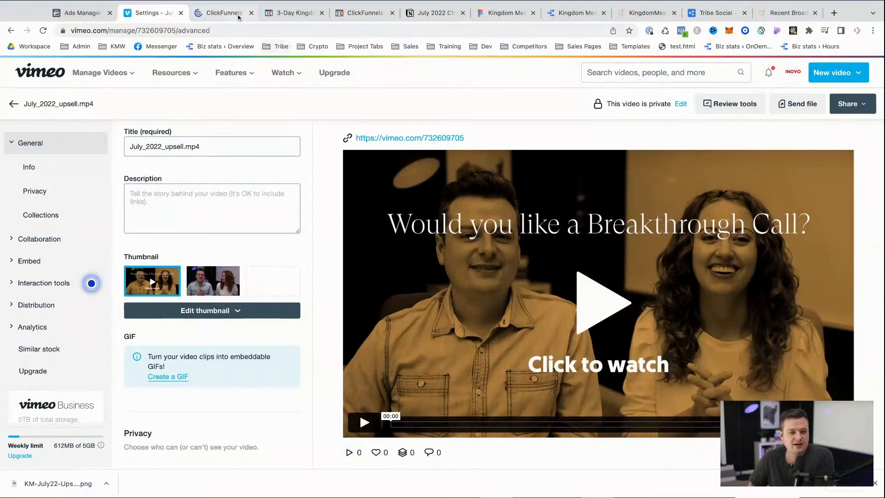
- Copy the Vimeo link of the July_2022_upsell video
{"action": "left_click", "coordinate": [300, 12]}
{"action": "left_click", "coordinate": [152, 13]}
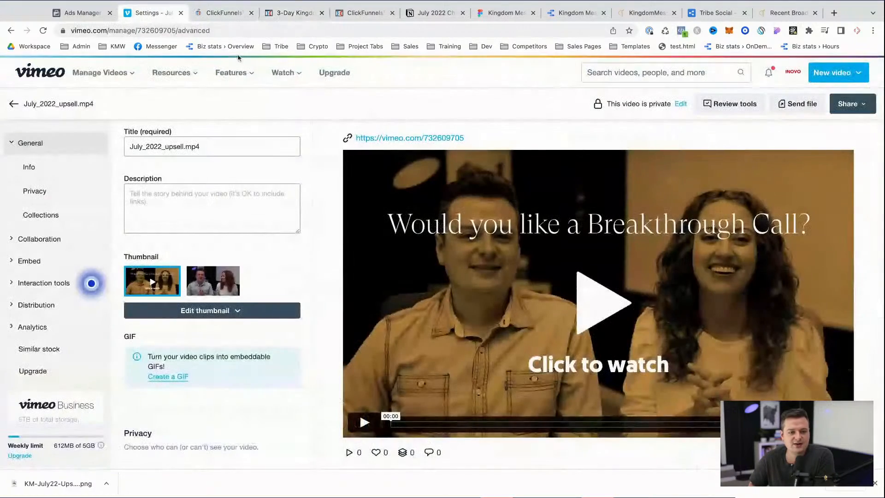
{"action": "triple_click", "coordinate": [499, 142]}
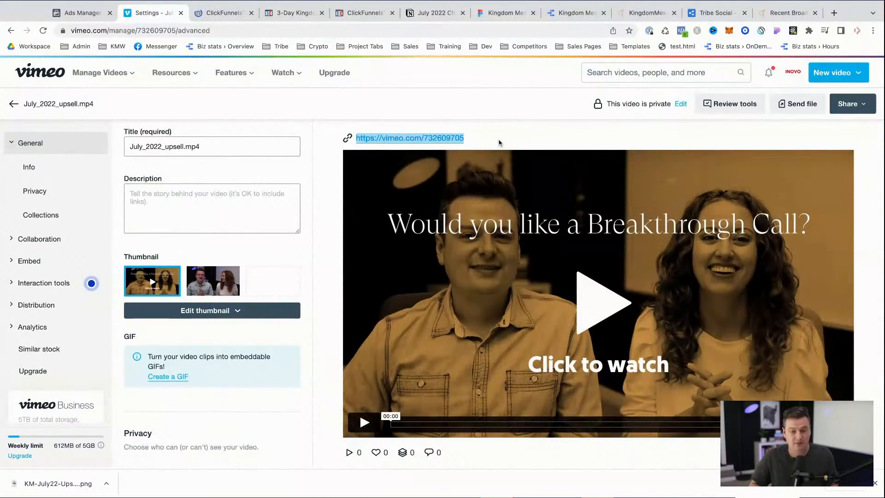
- Switch to ClickFunnels and open the July22- 95 upsell step's page in the editor
{"action": "left_click", "coordinate": [300, 13]}
{"action": "left_click", "coordinate": [364, 13]}
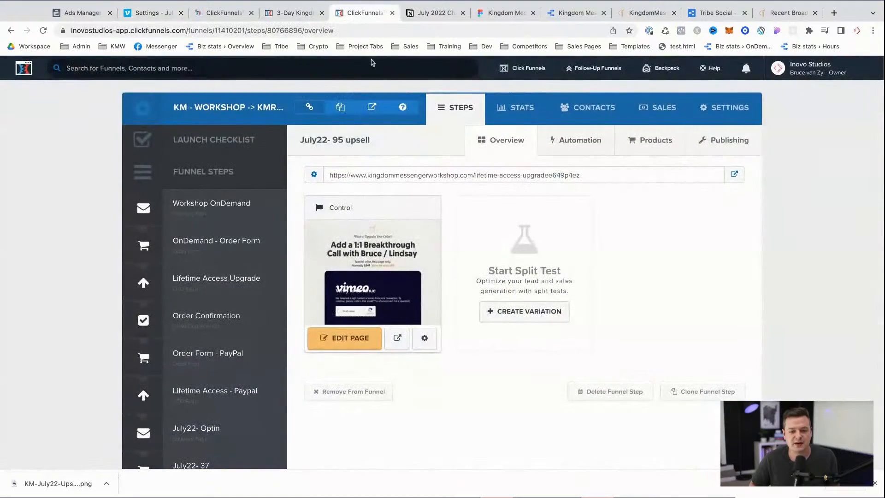
{"action": "left_click", "coordinate": [224, 12]}
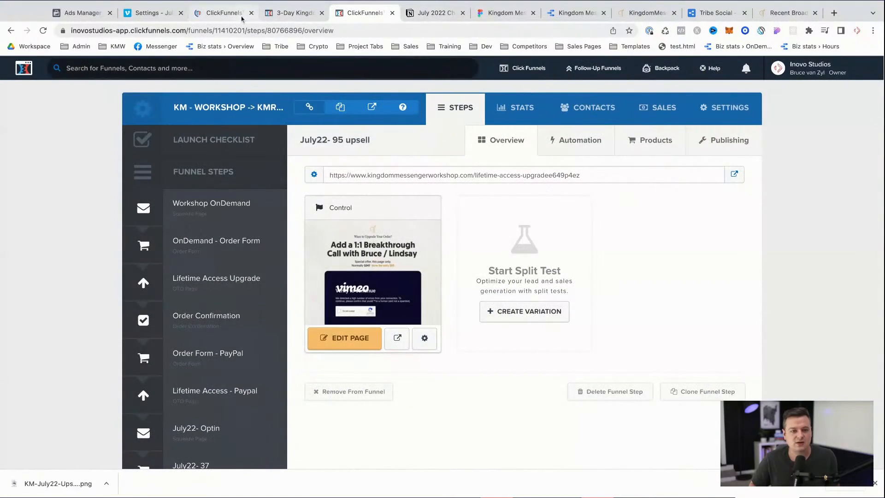
{"action": "left_click", "coordinate": [268, 16]}
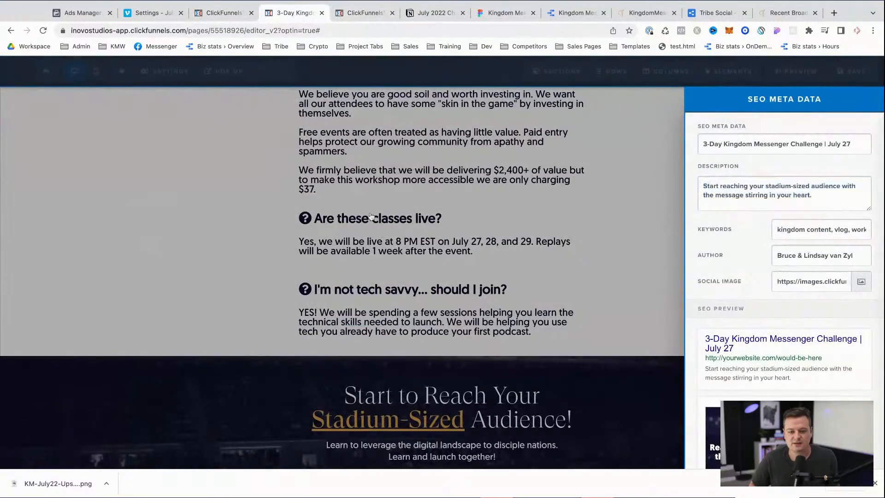
{"action": "left_click", "coordinate": [371, 217]}
{"action": "left_click", "coordinate": [364, 13]}
{"action": "left_click", "coordinate": [362, 340]}
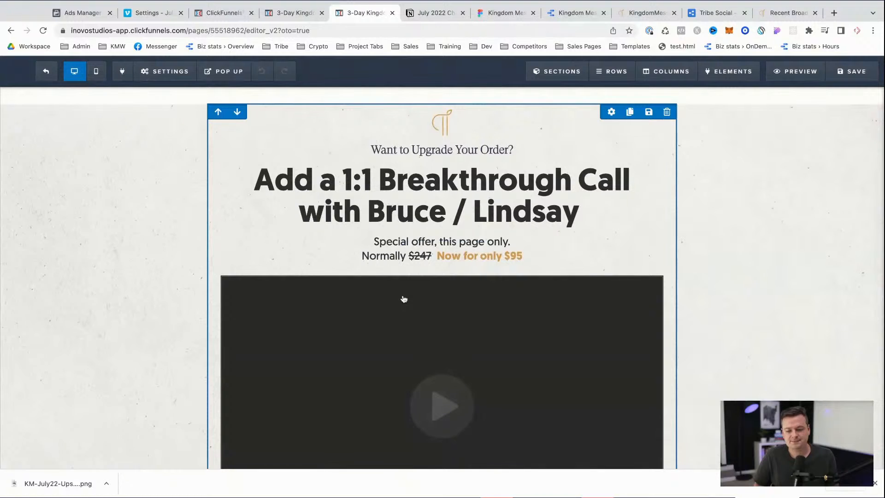
{"action": "left_click", "coordinate": [404, 300]}
{"action": "left_click", "coordinate": [810, 213]}
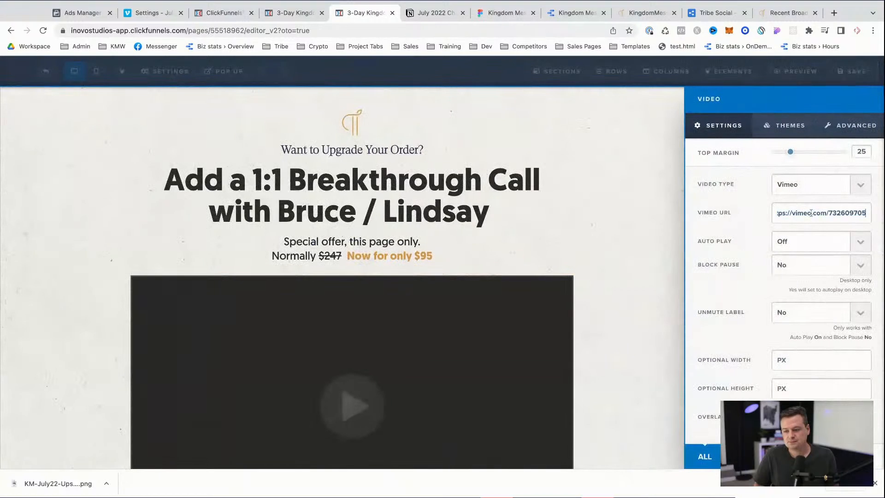
{"action": "left_click", "coordinate": [651, 267]}
{"action": "left_click", "coordinate": [851, 70]}
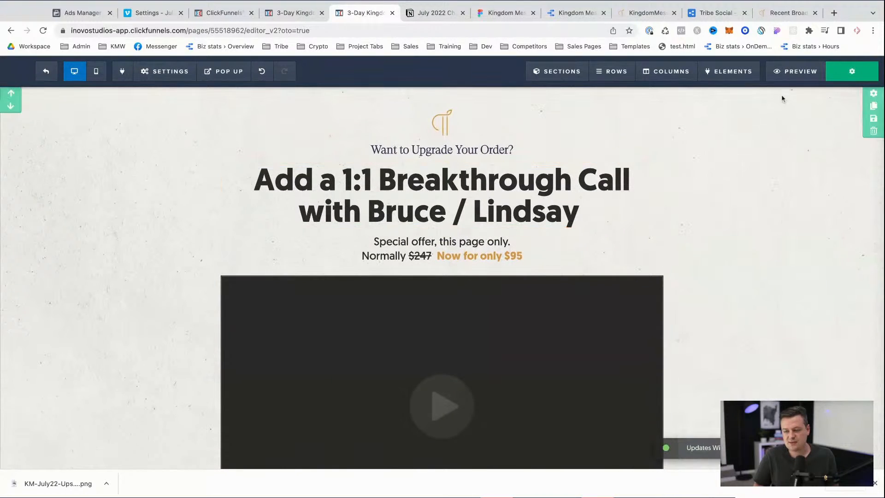
- Preview the upsell page and play a few seconds of its embedded video to check it
{"action": "left_click", "coordinate": [798, 71]}
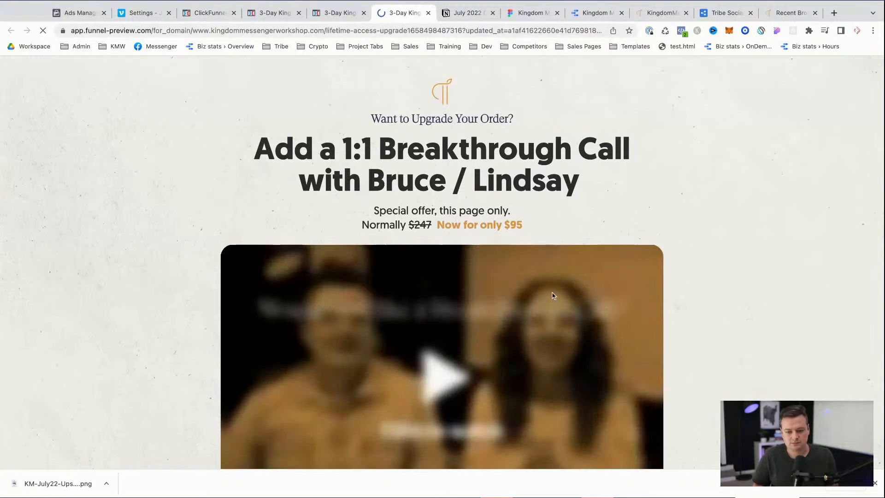
{"action": "scroll", "coordinate": [554, 295], "scroll_direction": "down", "scroll_amount": 2}
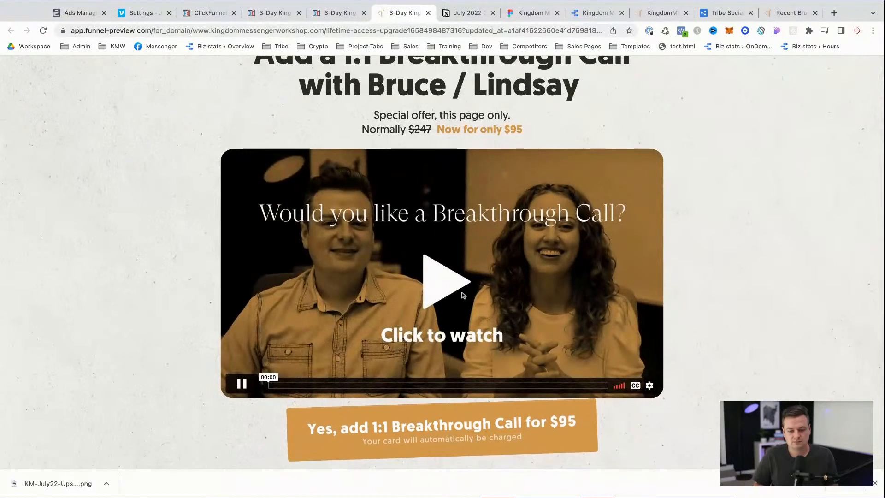
{"action": "left_click", "coordinate": [463, 295]}
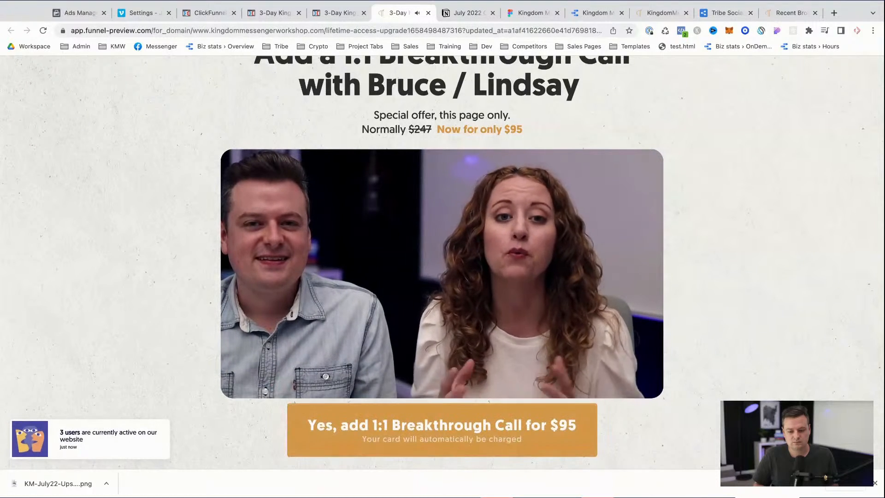
{"action": "left_click", "coordinate": [874, 483]}
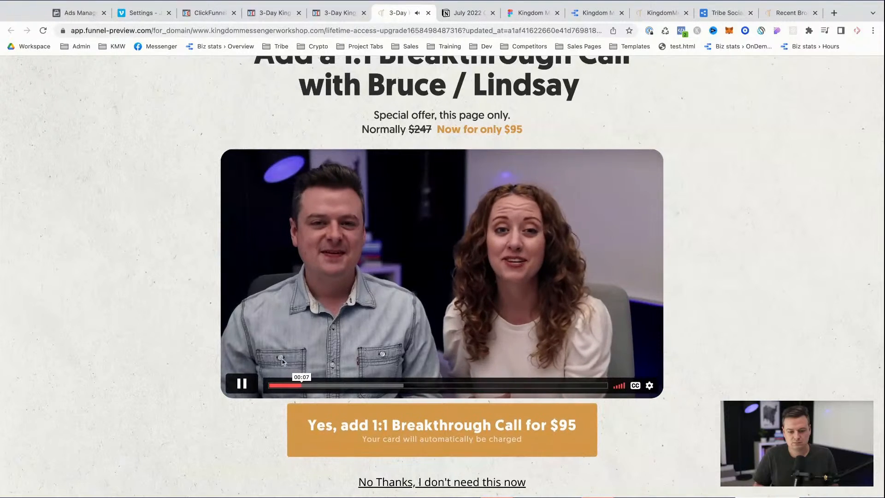
{"action": "left_click", "coordinate": [241, 384]}
{"action": "scroll", "coordinate": [392, 351], "scroll_direction": "down", "scroll_amount": 1}
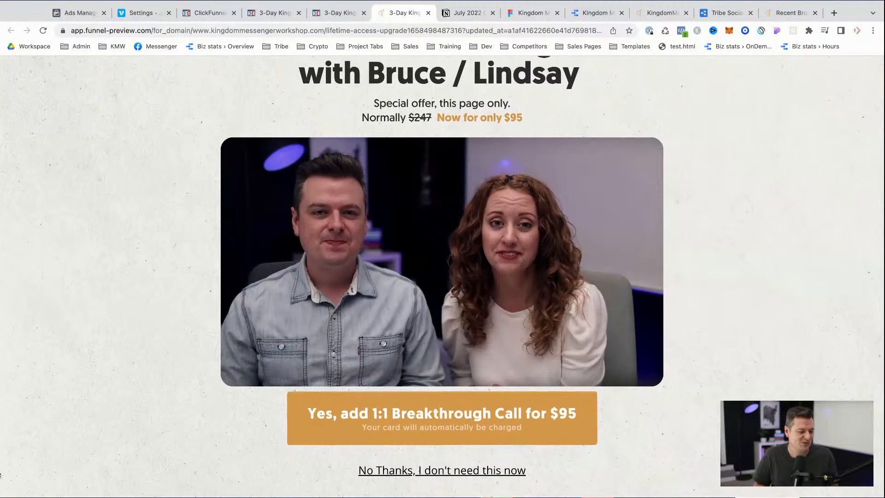
- Follow the "No Thanks, I don't need this now" link on the previewed upsell page
{"action": "left_click", "coordinate": [0, 475]}
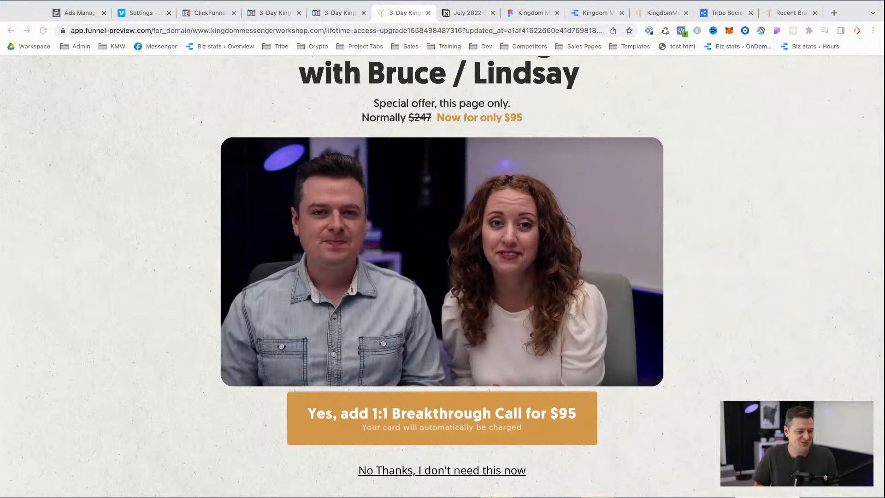
{"action": "left_click", "coordinate": [782, 311]}
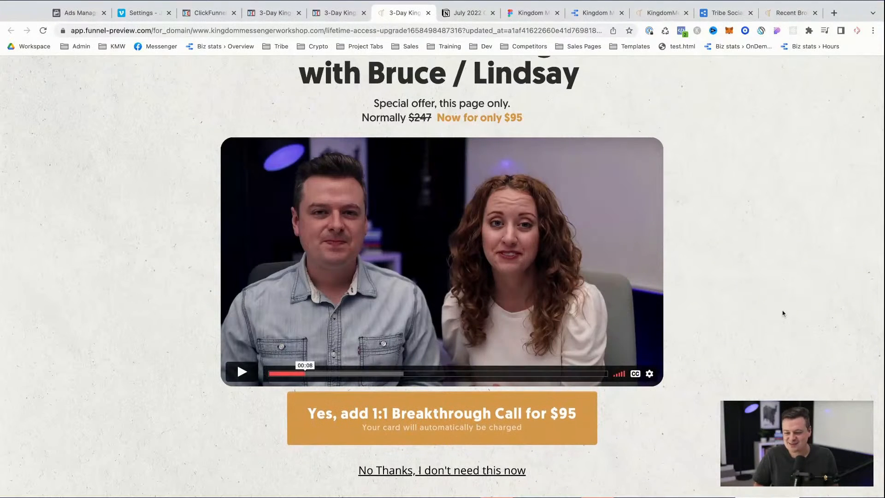
{"action": "key", "text": "super+Tab"}
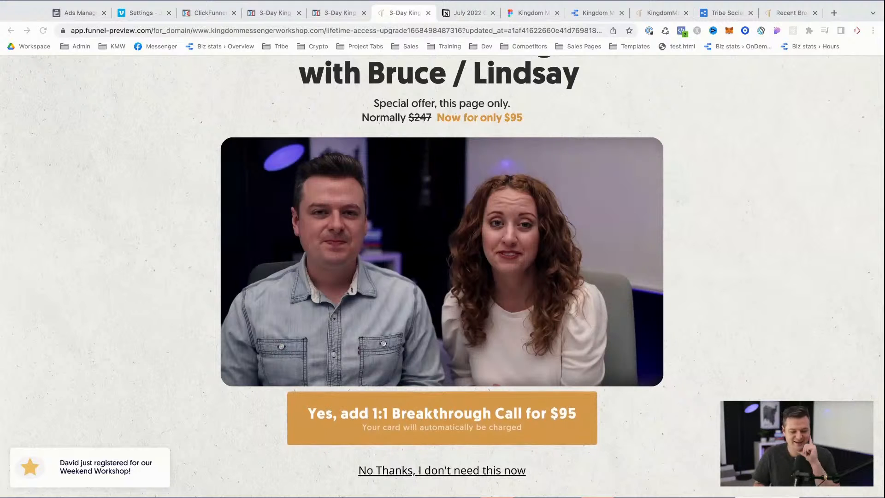
{"action": "key", "text": "super+Tab"}
{"action": "left_click", "coordinate": [441, 470]}
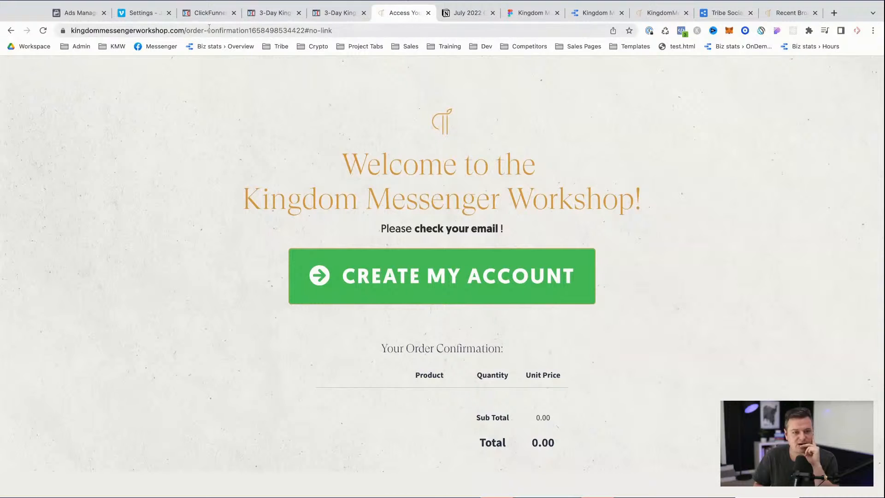
- Go to the July22 - Thankyou funnel step and open its page in the editor
{"action": "left_click", "coordinate": [340, 13]}
{"action": "left_click", "coordinate": [273, 13]}
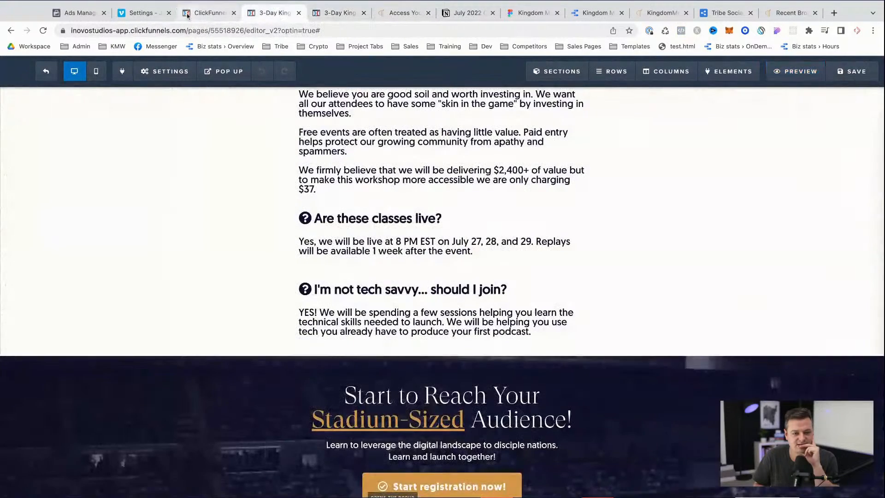
{"action": "left_click", "coordinate": [187, 16]}
{"action": "scroll", "coordinate": [198, 350], "scroll_direction": "down", "scroll_amount": 2}
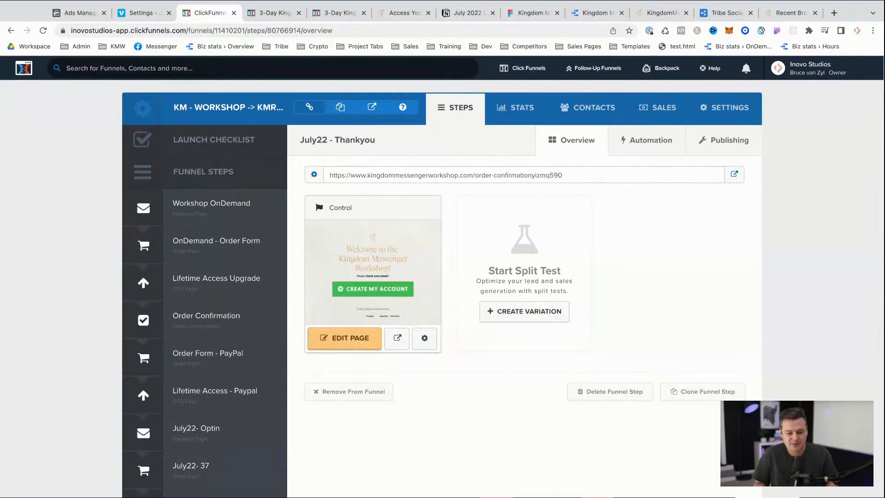
{"action": "left_click", "coordinate": [350, 338]}
{"action": "left_click", "coordinate": [255, 14]}
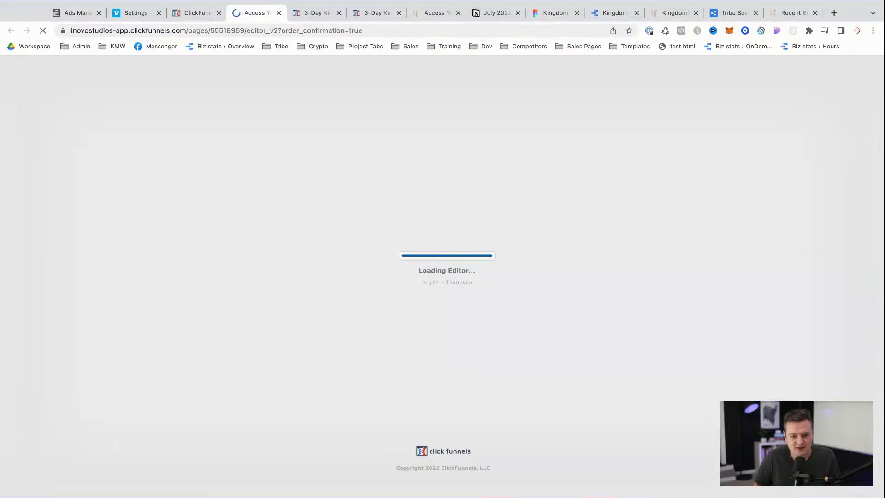
{"action": "left_click", "coordinate": [191, 14]}
{"action": "left_click", "coordinate": [253, 14]}
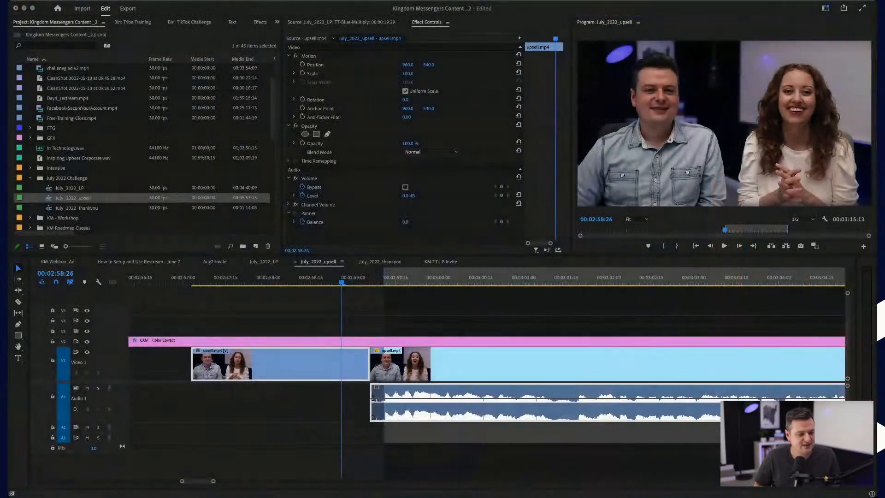
- Select and copy the first CAM _ Color Correct layer and the first short overlay clips above it in the July_2022_upsell sequence
{"action": "scroll", "coordinate": [502, 330], "scroll_direction": "down", "scroll_amount": 5}
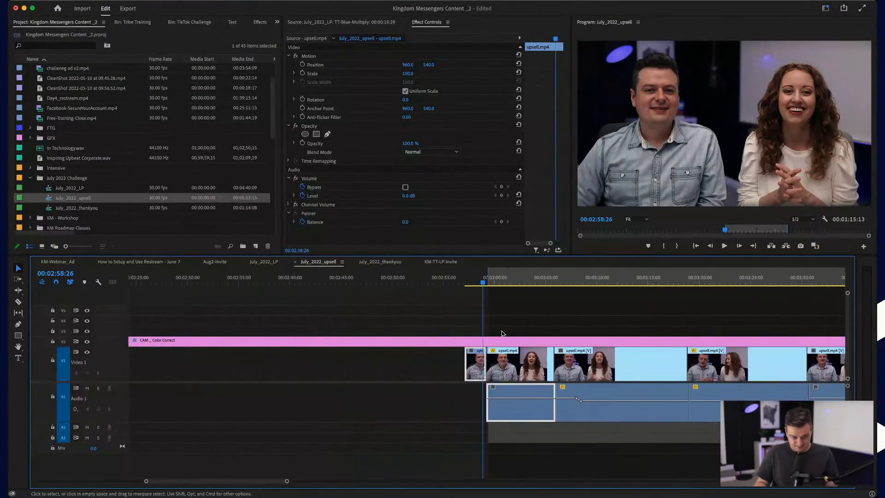
{"action": "left_click", "coordinate": [504, 342]}
{"action": "scroll", "coordinate": [504, 342], "scroll_direction": "down", "scroll_amount": 5}
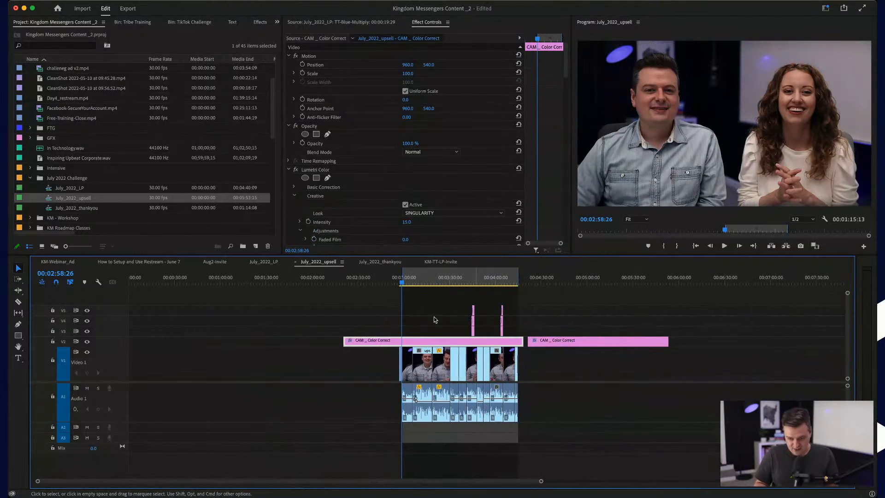
{"action": "left_click_drag", "start_coordinate": [437, 304], "coordinate": [494, 343]}
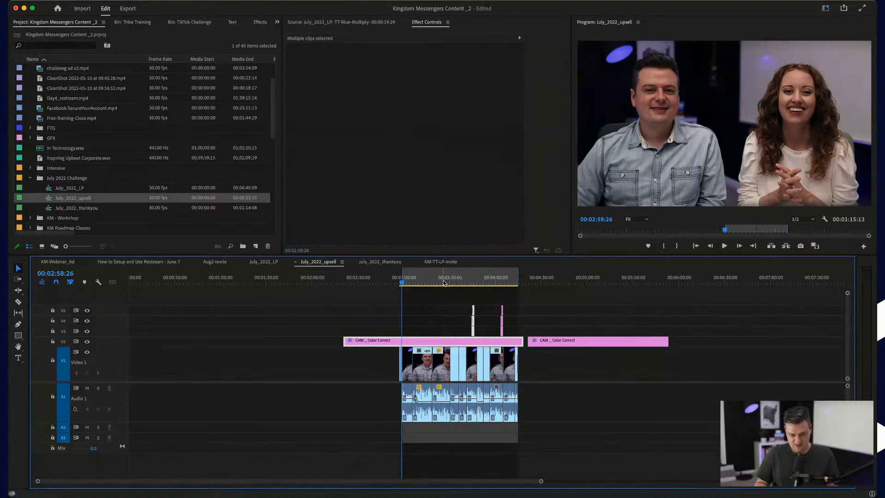
- Paste the copied colour correction and overlay clips into the July_2022_thankyou sequence and move the colour correction over all its video clips
{"action": "left_click", "coordinate": [379, 262]}
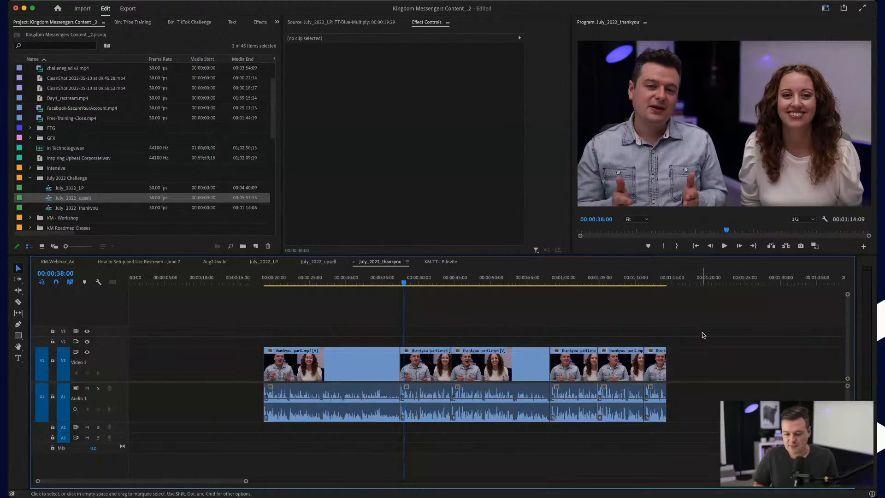
{"action": "key", "text": "super+v"}
{"action": "scroll", "coordinate": [461, 359], "scroll_direction": "down", "scroll_amount": 5}
{"action": "left_click_drag", "start_coordinate": [462, 359], "coordinate": [330, 342]}
{"action": "scroll", "coordinate": [264, 343], "scroll_direction": "left", "scroll_amount": 2}
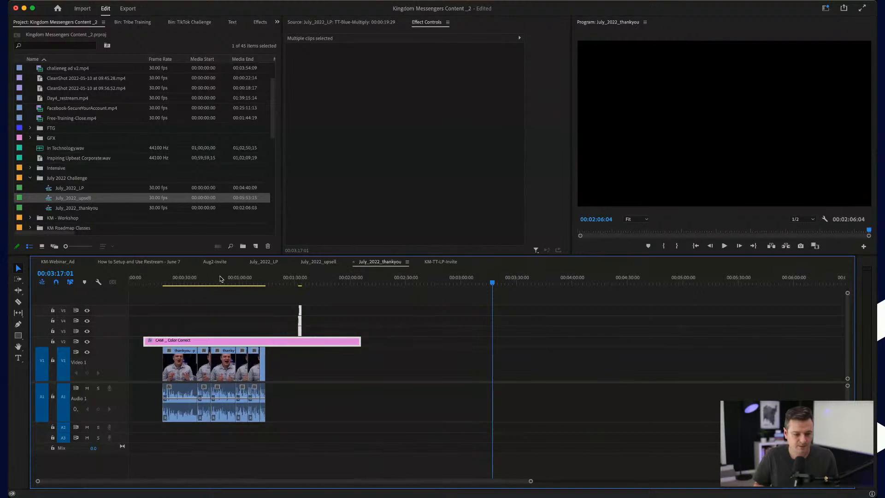
{"action": "left_click_drag", "start_coordinate": [185, 278], "coordinate": [240, 277]}
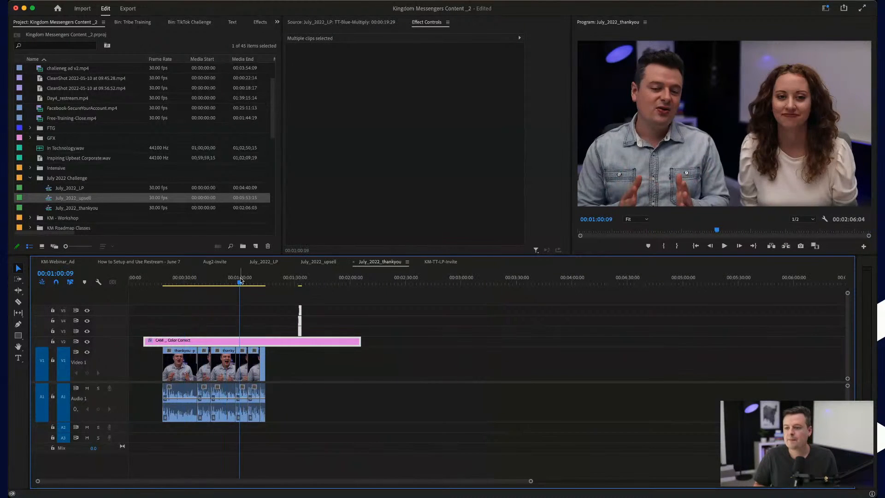
- Move the three stacked overlay clips back over the end of the thank-you footage, at about 00:01:07:00, and preview them there
{"action": "scroll", "coordinate": [187, 362], "scroll_direction": "up", "scroll_amount": 4}
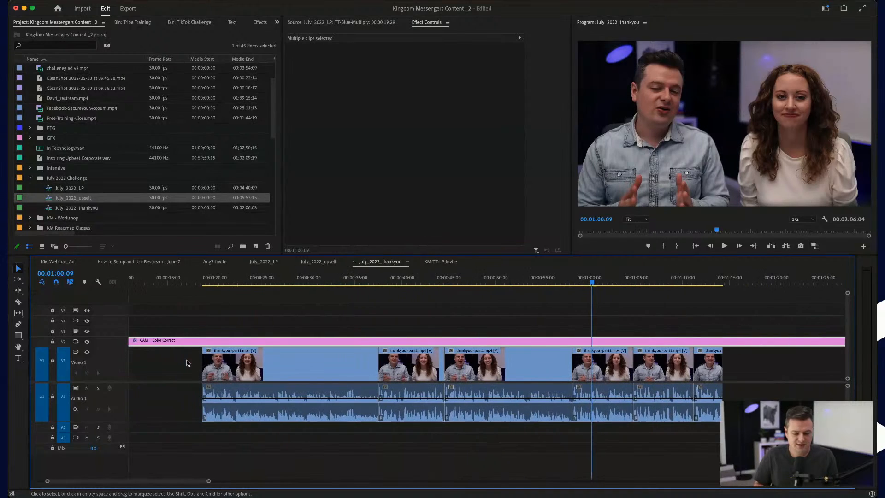
{"action": "scroll", "coordinate": [187, 363], "scroll_direction": "down", "scroll_amount": 4}
{"action": "left_click", "coordinate": [622, 308]}
{"action": "left_click_drag", "start_coordinate": [625, 304], "coordinate": [458, 337]}
{"action": "left_click", "coordinate": [452, 280]}
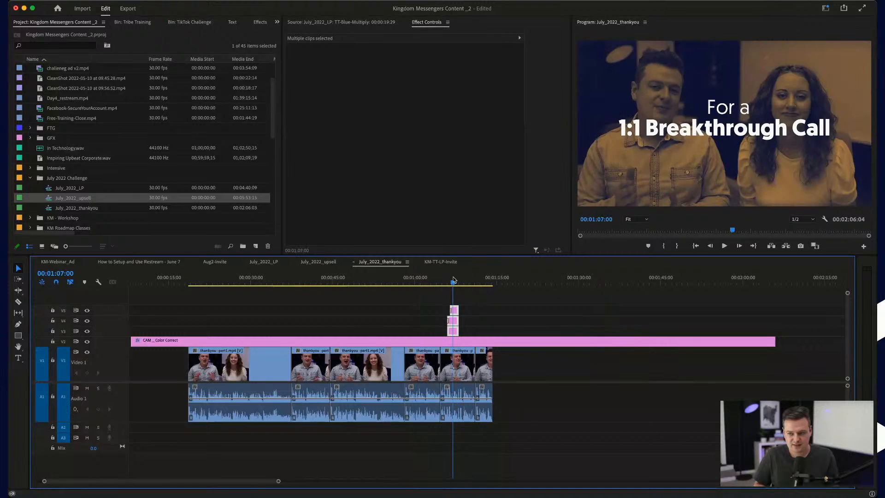
- Set the July_2022_thankyou sequence's in point at 00:00:18:22, where speech begins in the first clip
{"action": "left_click", "coordinate": [198, 282]}
{"action": "scroll", "coordinate": [171, 333], "scroll_direction": "up", "scroll_amount": 8}
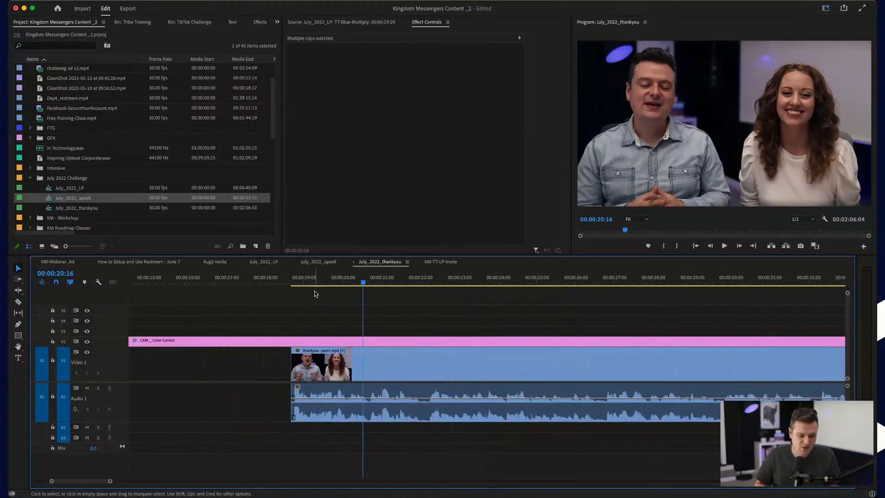
{"action": "left_click", "coordinate": [293, 280]}
{"action": "scroll", "coordinate": [293, 369], "scroll_direction": "up", "scroll_amount": 6}
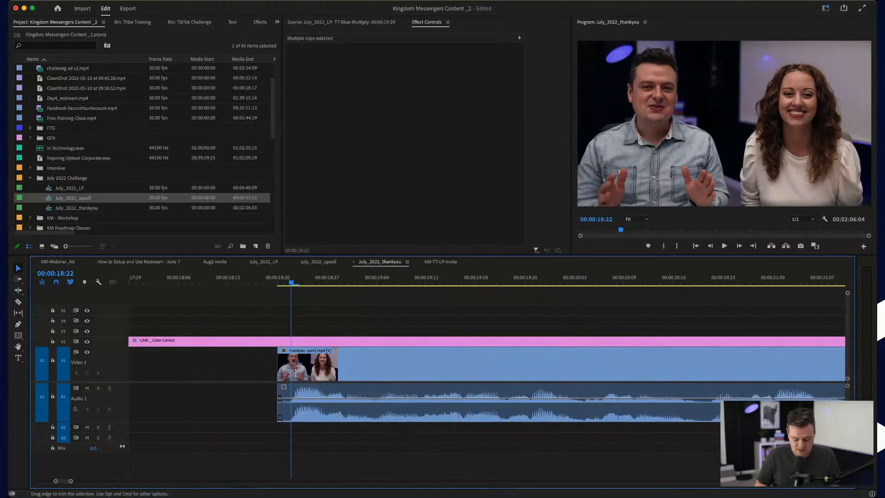
{"action": "key", "text": "i"}
- Play back the opening of the July_2022_thankyou sequence from the in point to review it
{"action": "key", "text": "space"}
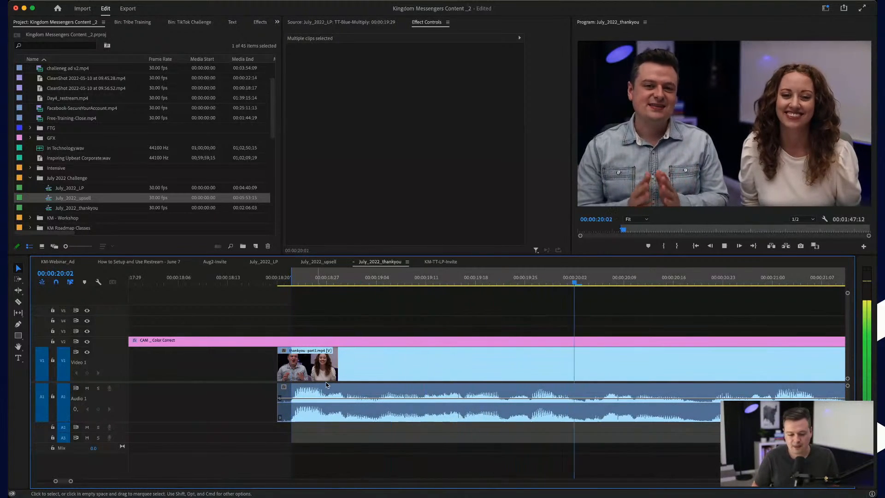
{"action": "scroll", "coordinate": [318, 382], "scroll_direction": "down", "scroll_amount": 4}
{"action": "key", "text": "space"}
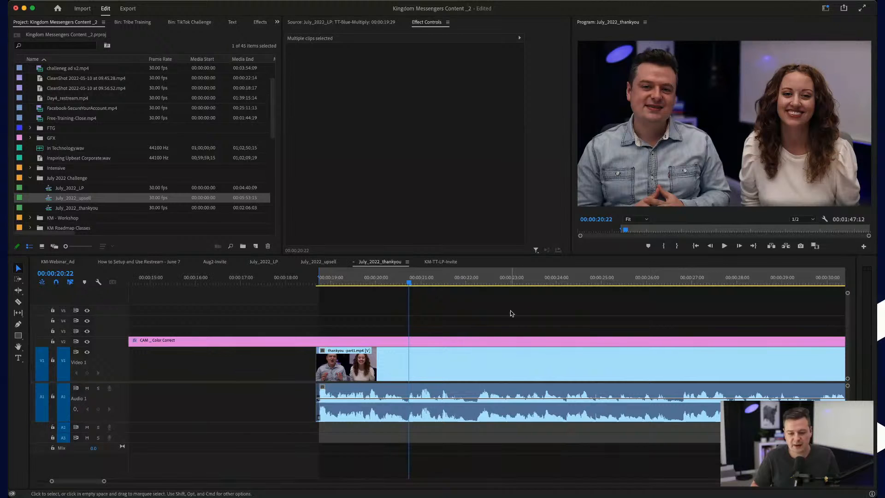
{"action": "key", "text": "space"}
{"action": "key", "text": "minus"}
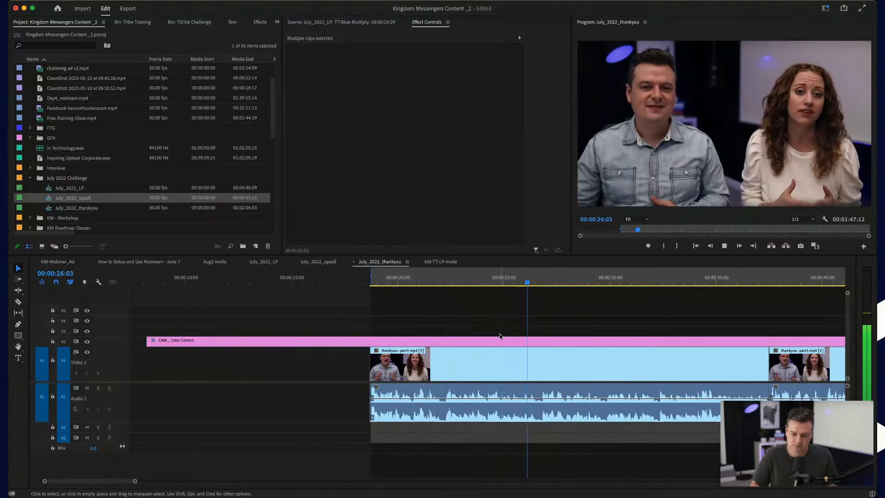
{"action": "key", "text": "space"}
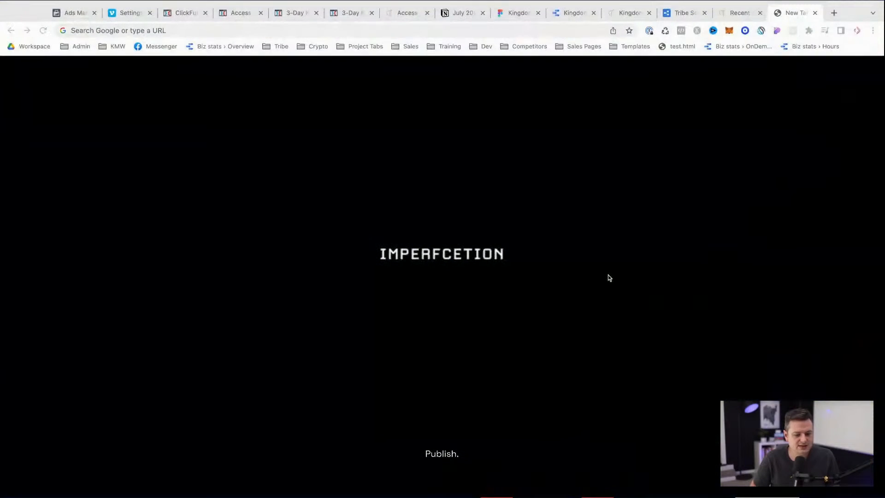
- Switch to the browser and load kingdommessenger.tv in the empty new tab
{"action": "left_click", "coordinate": [607, 274]}
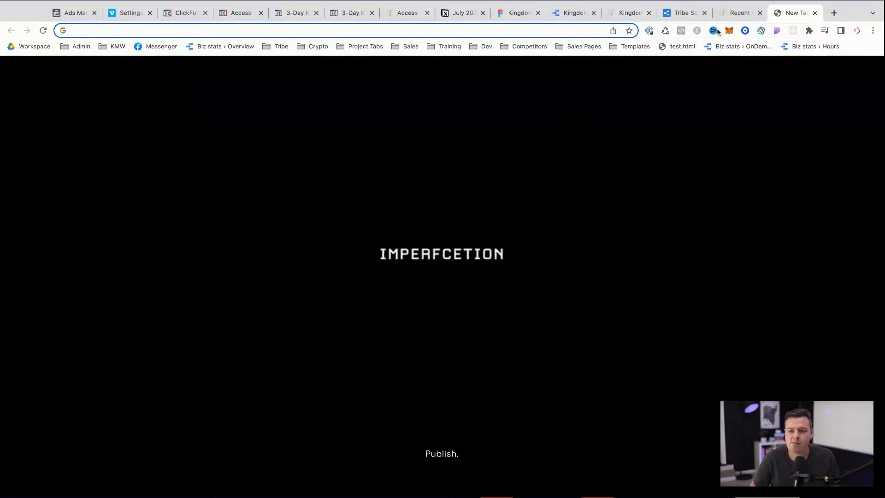
{"action": "left_click", "coordinate": [476, 35]}
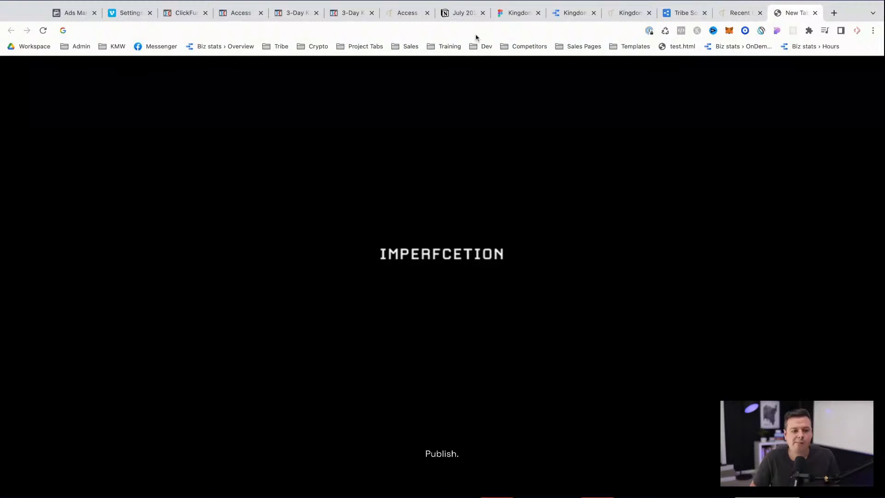
{"action": "type", "text": "king"}
{"action": "key", "text": "Return"}
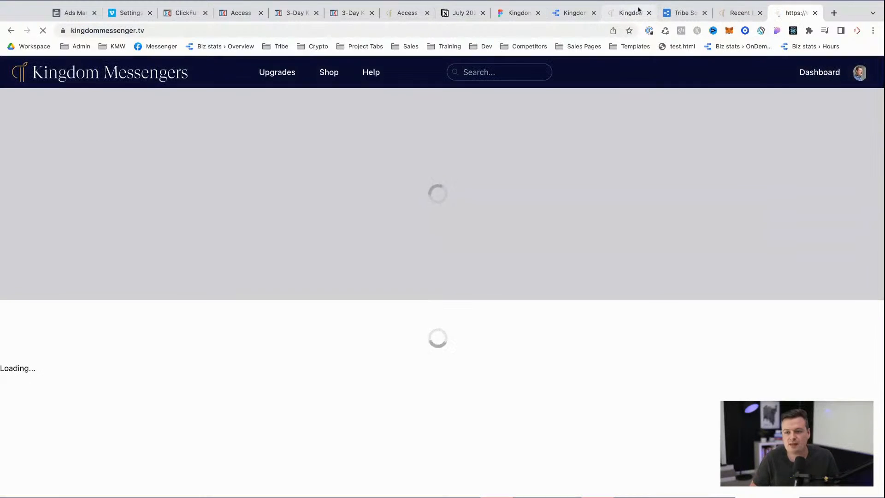
- Close the older Kingdom Messengers tab and the Recent Broadcasts event tab
{"action": "left_click", "coordinate": [637, 11]}
{"action": "left_click", "coordinate": [649, 13]}
{"action": "left_click", "coordinate": [664, 15]}
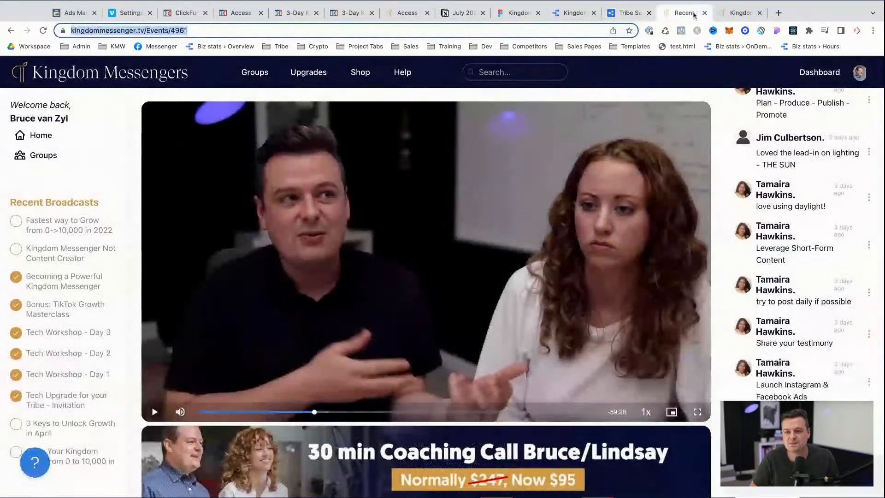
{"action": "left_click", "coordinate": [703, 13]}
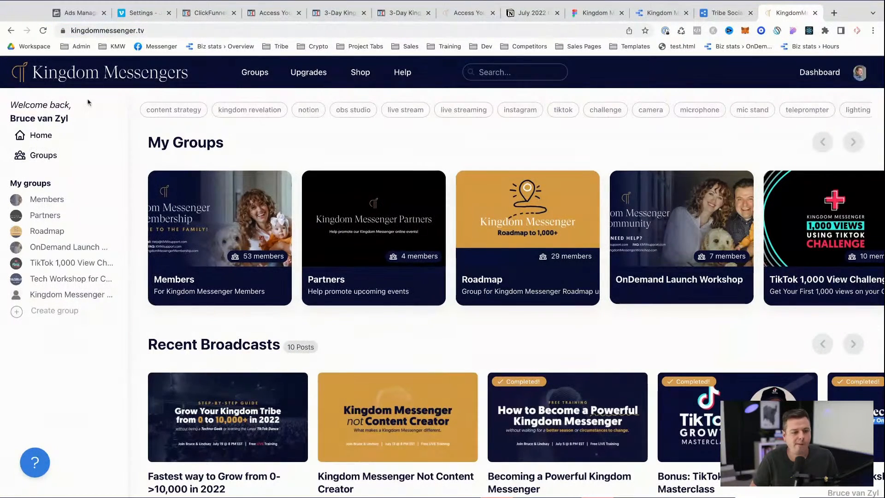
- Go to the groups section of the Kingdom Messengers dashboard and start adding a new group
{"action": "left_click", "coordinate": [811, 72]}
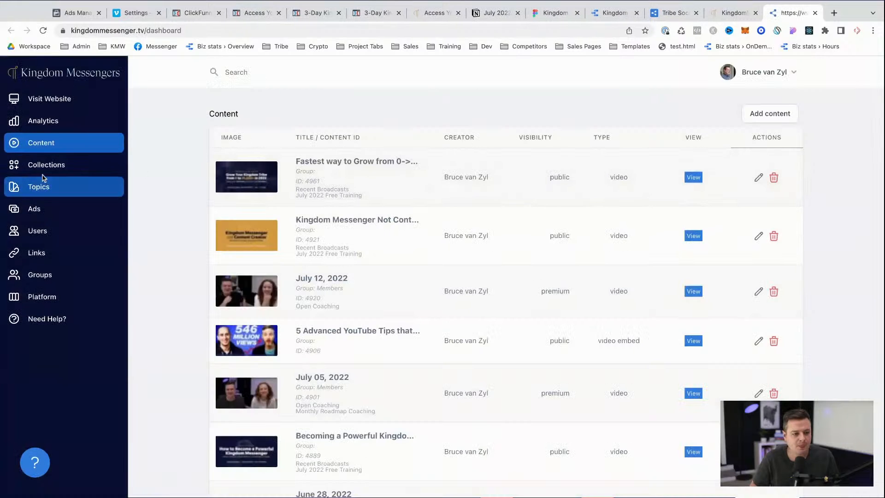
{"action": "left_click", "coordinate": [42, 276]}
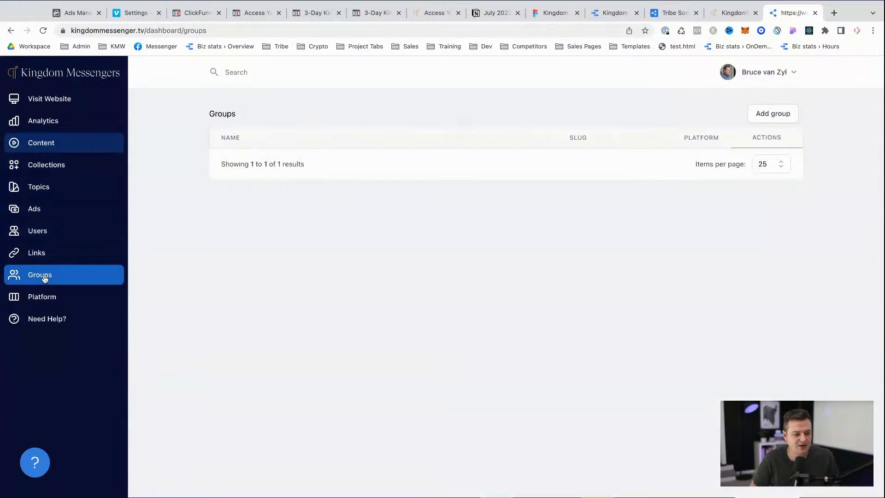
{"action": "left_click", "coordinate": [764, 116]}
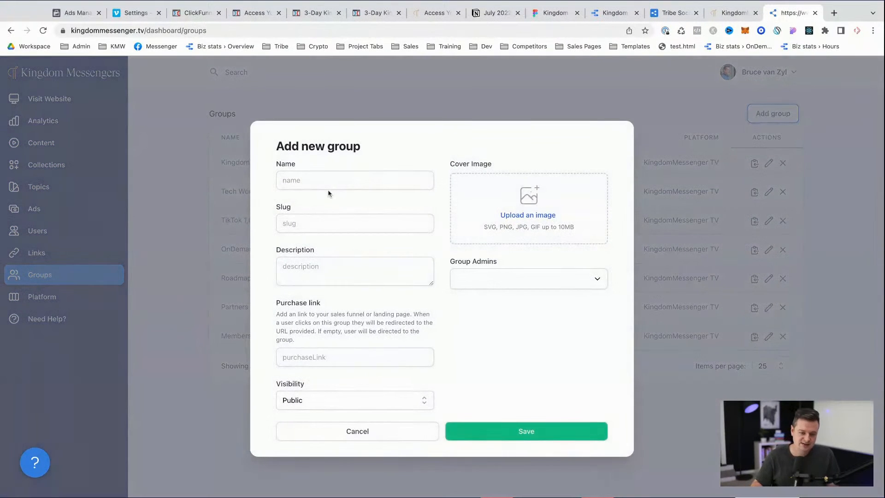
{"action": "left_click", "coordinate": [328, 186]}
{"action": "type", "text": "July 2022"}
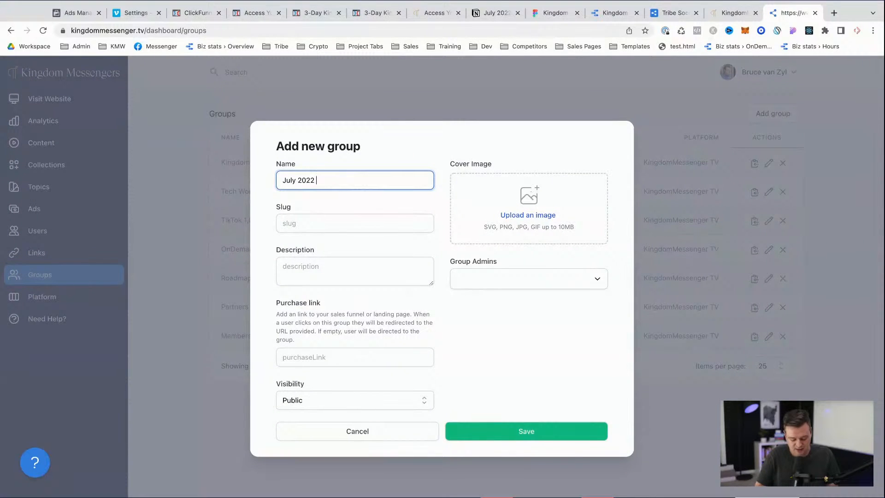
{"action": "type", "text": "Kingdom Messenger"}
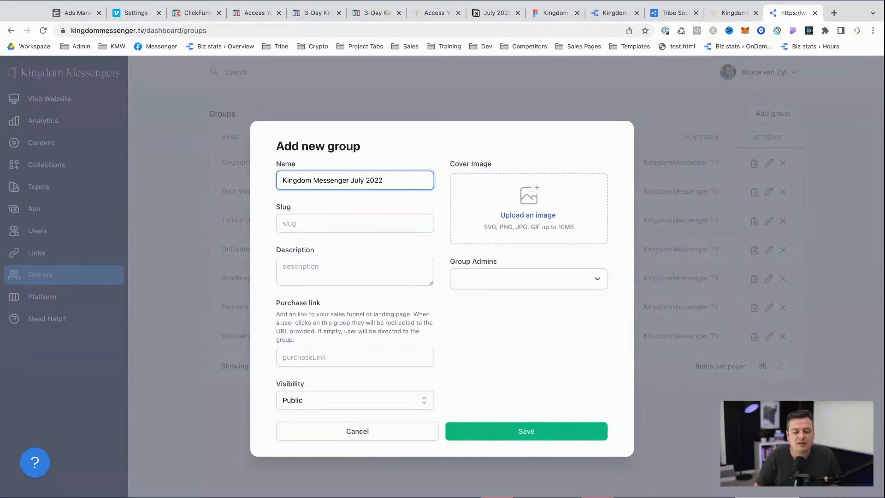
{"action": "key", "text": "BackSpace"}
{"action": "key", "text": "BackSpace"}
{"action": "key", "text": "BackSpace"}
{"action": "key", "text": "BackSpace"}
{"action": "key", "text": "BackSpace"}
{"action": "key", "text": "BackSpace"}
{"action": "key", "text": "BackSpace"}
{"action": "key", "text": "BackSpace"}
{"action": "key", "text": "BackSpace"}
{"action": "key", "text": "BackSpace"}
{"action": "key", "text": "BackSpace"}
{"action": "key", "text": "BackSpace"}
{"action": "key", "text": "BackSpace"}
{"action": "key", "text": "BackSpace"}
{"action": "key", "text": "BackSpace"}
{"action": "key", "text": "BackSpace"}
{"action": "key", "text": "BackSpace"}
{"action": "key", "text": "BackSpace"}
{"action": "key", "text": "super+a"}
- Name the new group "3 Day Challenge - July 2022" and let its slug be generated from the name
{"action": "type", "text": "3 Day "}
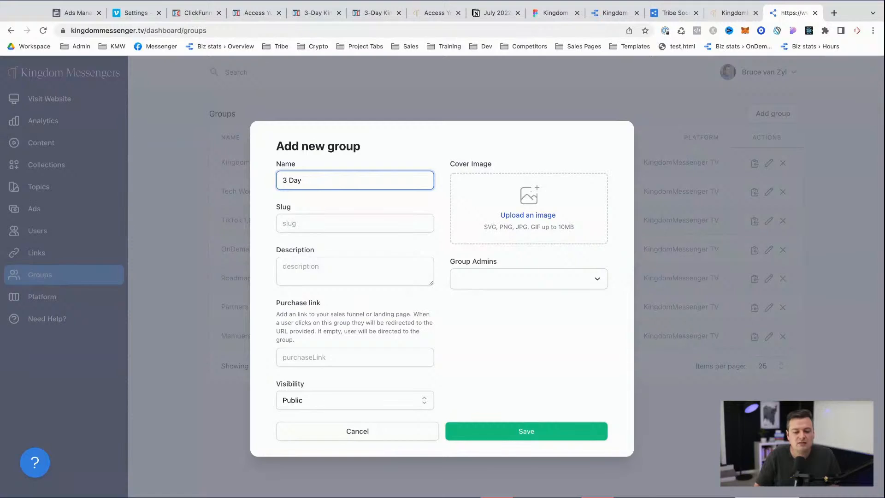
{"action": "type", "text": "Kingdom Messeng"}
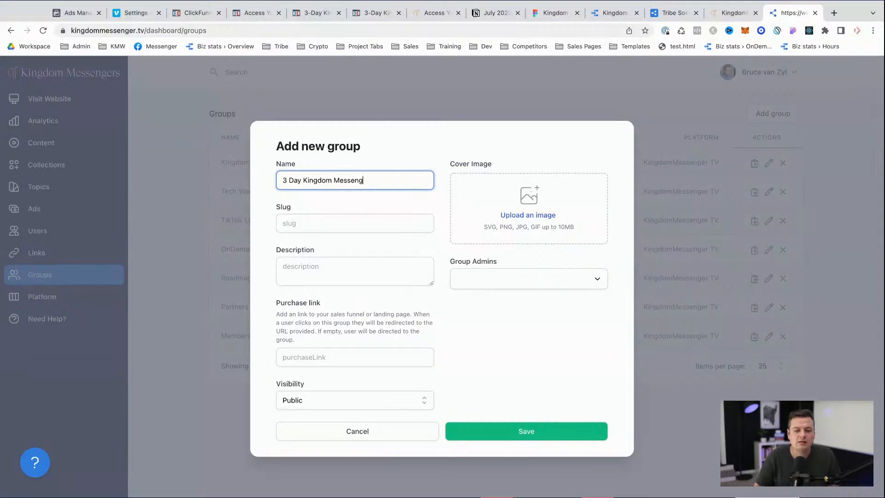
{"action": "type", "text": "er Challenge (J"}
{"action": "left_click_drag", "start_coordinate": [304, 180], "coordinate": [421, 180]}
{"action": "type", "text": "July 2"}
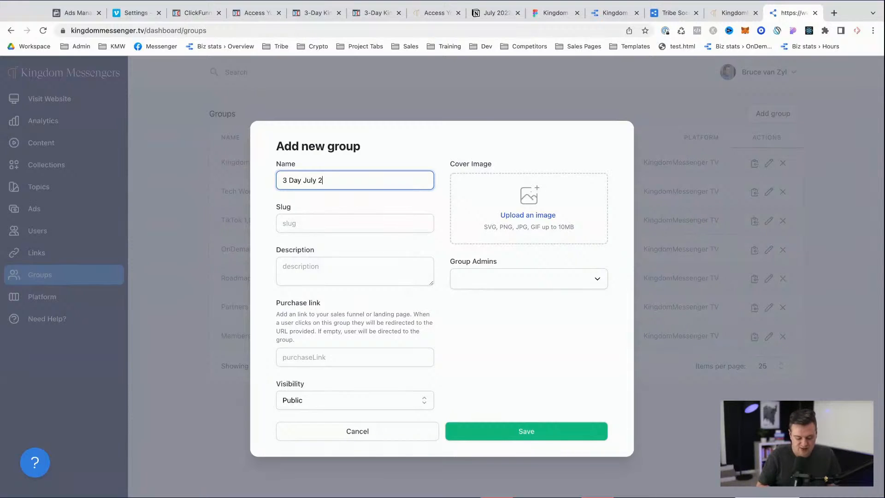
{"action": "type", "text": "022 Challenge"}
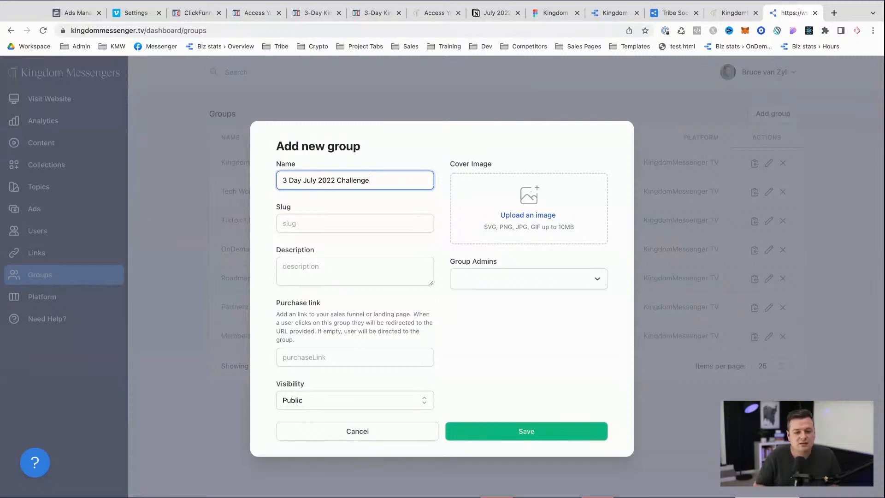
{"action": "type", "text": " Challenge"}
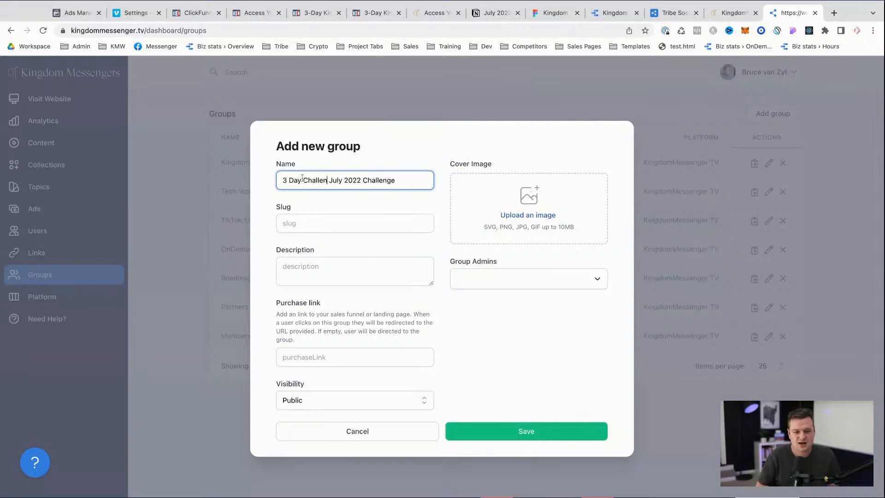
{"action": "double_click", "coordinate": [386, 180]}
{"action": "key", "text": "BackSpace"}
{"action": "left_click", "coordinate": [335, 179]}
{"action": "type", "text": "-"}
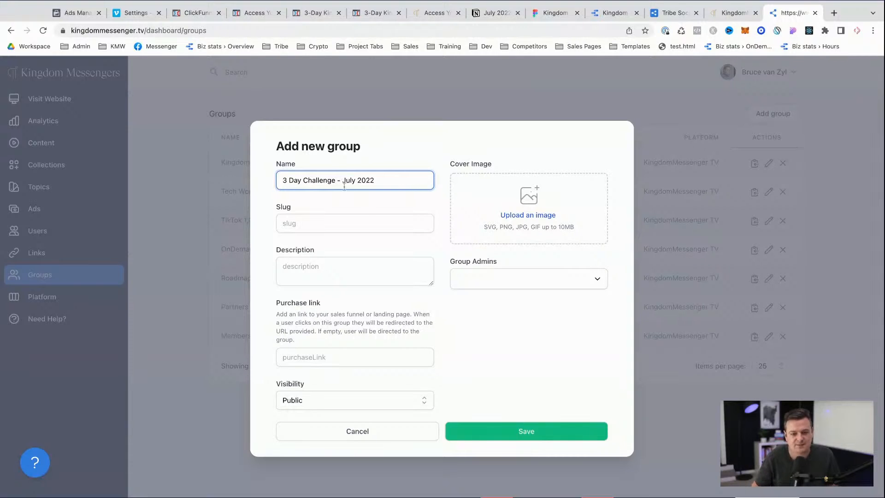
{"action": "left_click", "coordinate": [361, 201]}
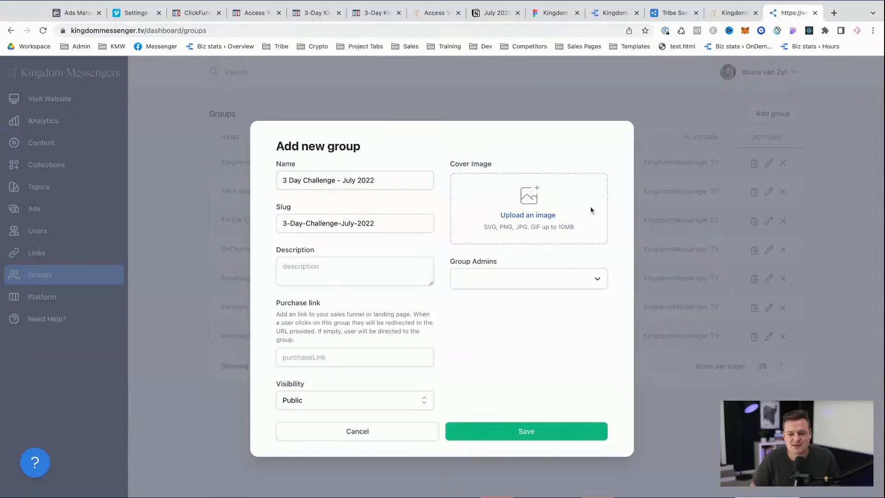
- Start uploading a cover image for the new group
{"action": "left_click", "coordinate": [540, 221]}
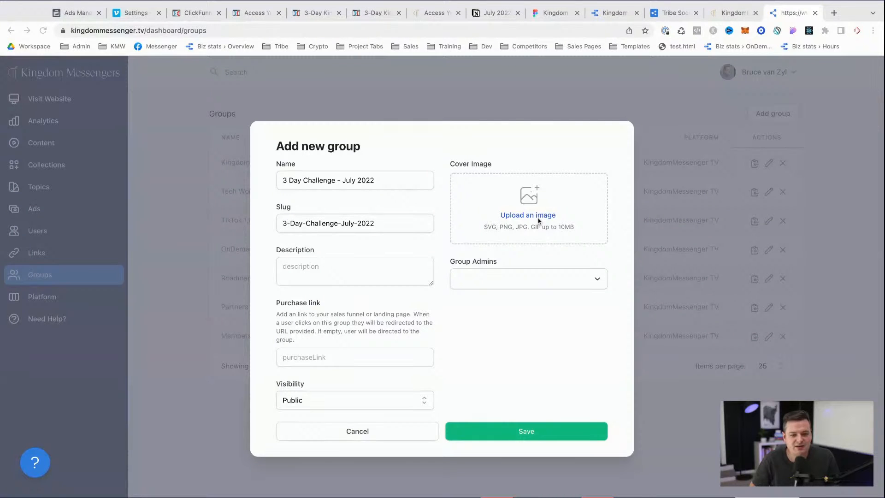
- Upload the 3-Day Challenge banner as the cover image and assign the signed-in user and two colleagues as group admins
{"action": "left_click", "coordinate": [504, 277]}
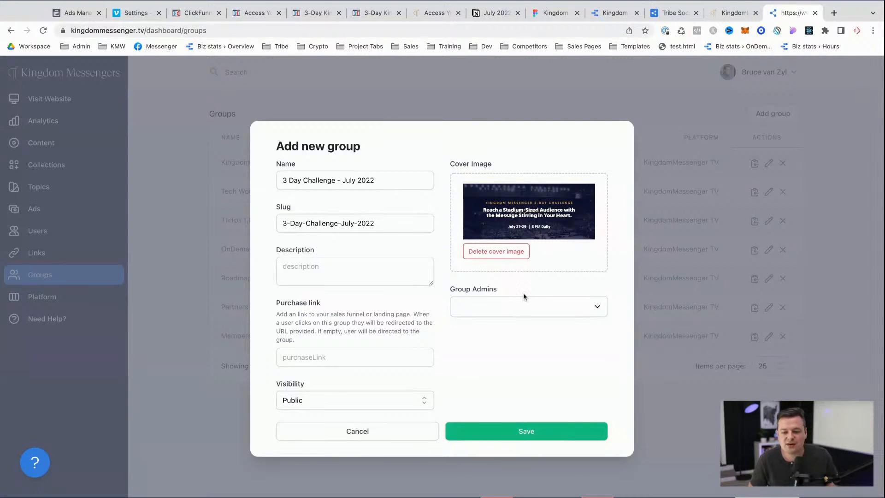
{"action": "left_click", "coordinate": [511, 316]}
{"action": "scroll", "coordinate": [509, 405], "scroll_direction": "down", "scroll_amount": 4}
{"action": "left_click", "coordinate": [479, 372]}
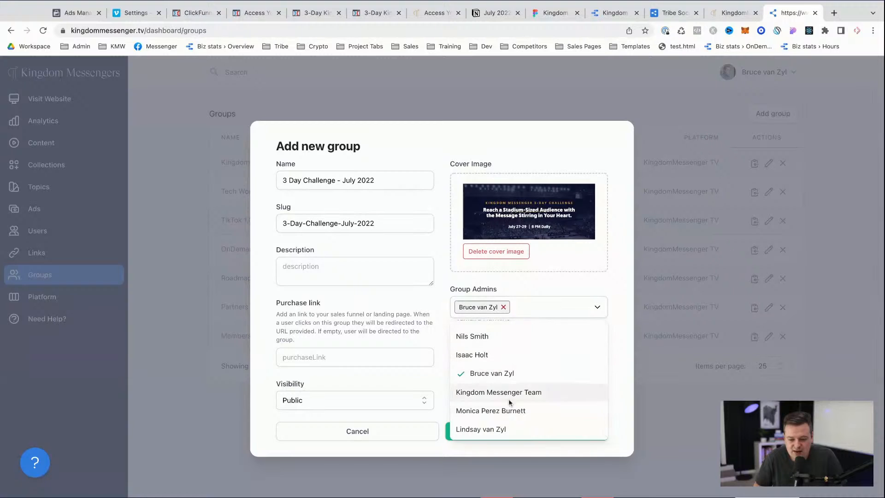
{"action": "left_click", "coordinate": [501, 429]}
{"action": "scroll", "coordinate": [502, 424], "scroll_direction": "up", "scroll_amount": 3}
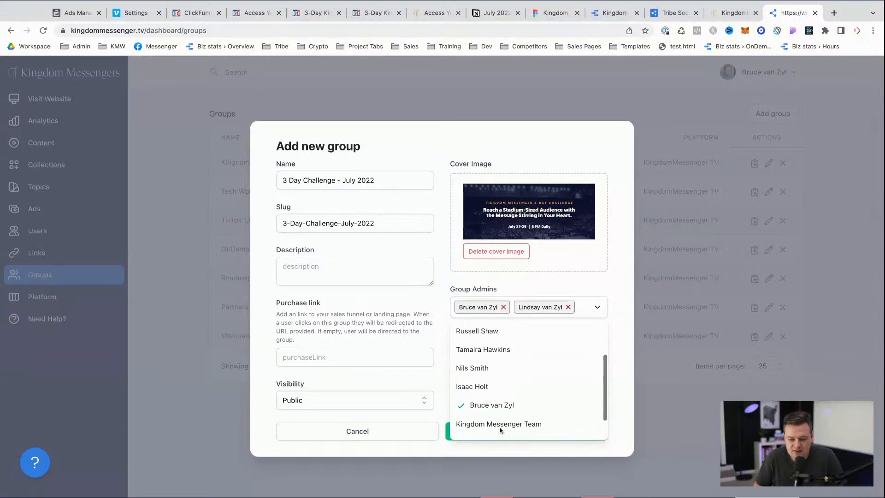
{"action": "left_click", "coordinate": [497, 400]}
{"action": "left_click", "coordinate": [528, 281]}
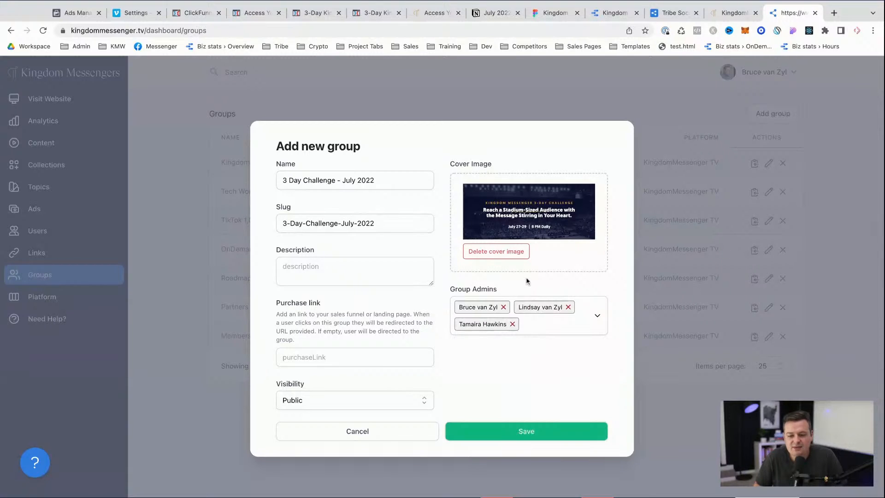
{"action": "left_click", "coordinate": [371, 360]}
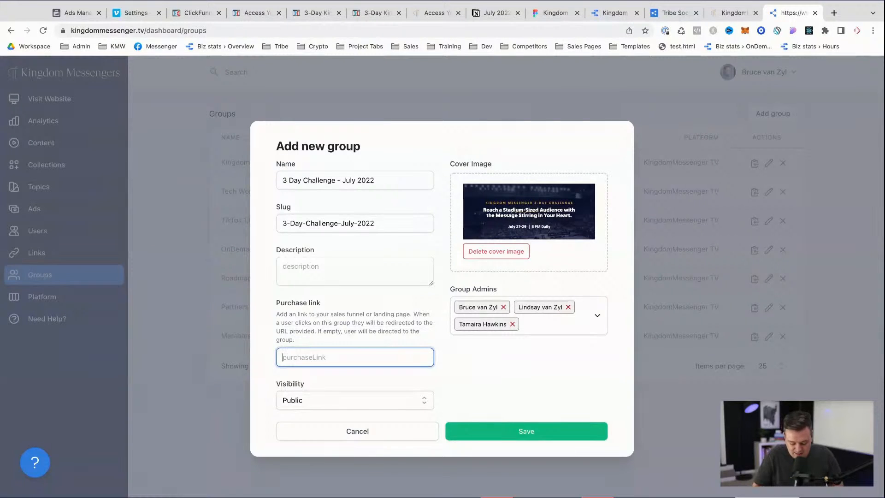
{"action": "type", "text": "https://www.kingdommessengerworkshop.com"}
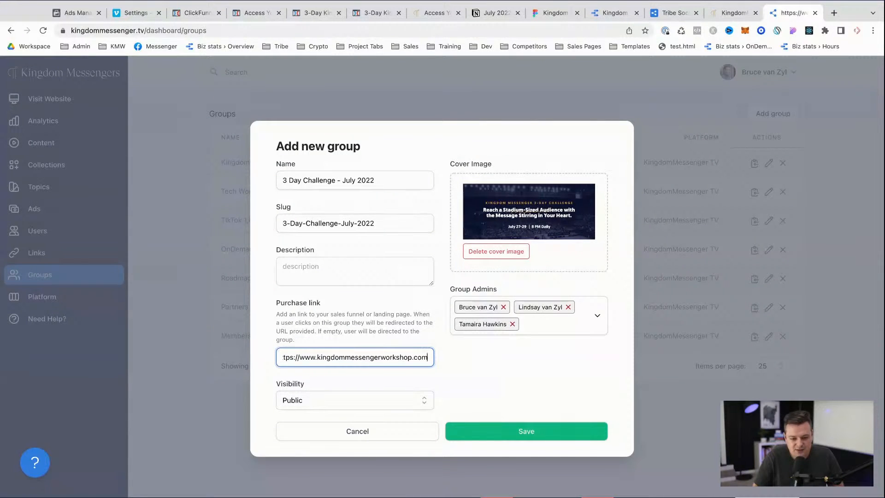
{"action": "type", "text": "/july2022"}
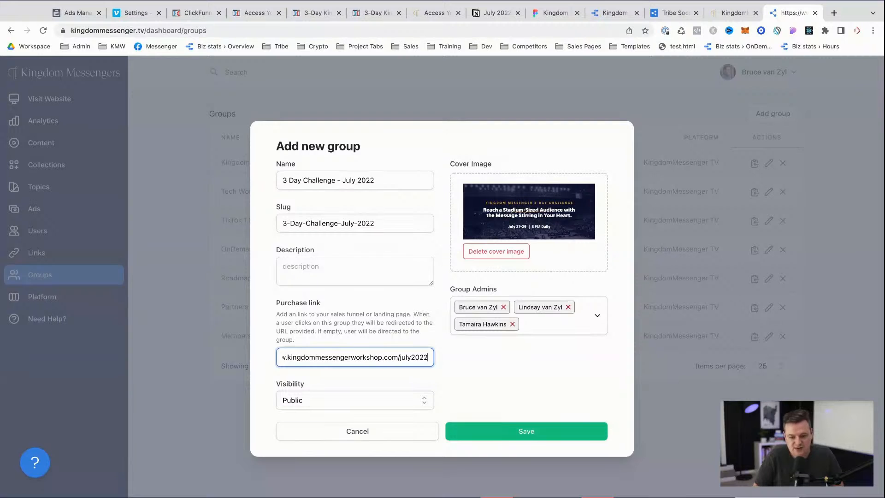
{"action": "left_click", "coordinate": [428, 381]}
{"action": "left_click", "coordinate": [311, 401]}
{"action": "left_click", "coordinate": [310, 401]}
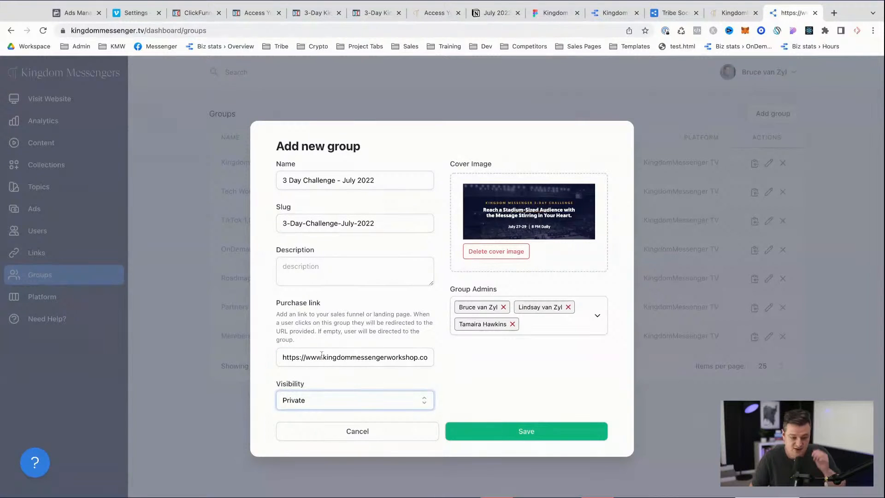
- Switch to the ClickFunnels editor of the 3-Day Challenge page and copy the description from its SEO meta data
{"action": "left_click", "coordinate": [333, 269]}
{"action": "left_click", "coordinate": [312, 13]}
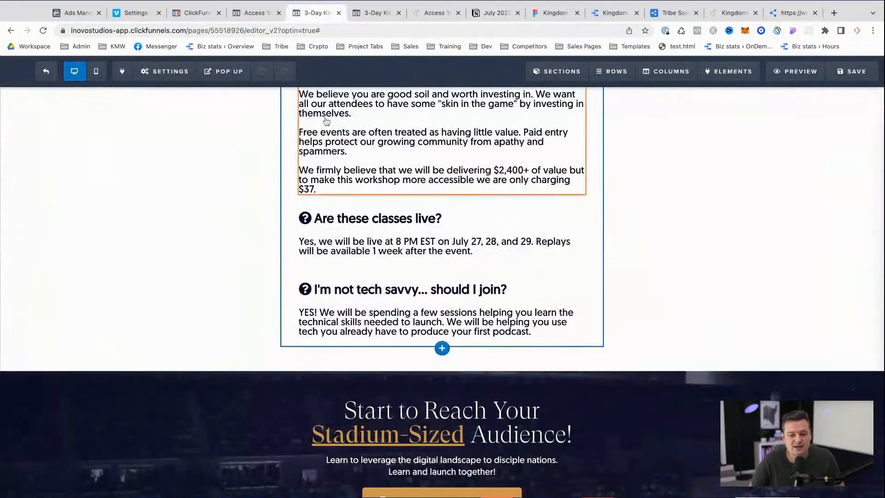
{"action": "scroll", "coordinate": [326, 121], "scroll_direction": "up", "scroll_amount": 20}
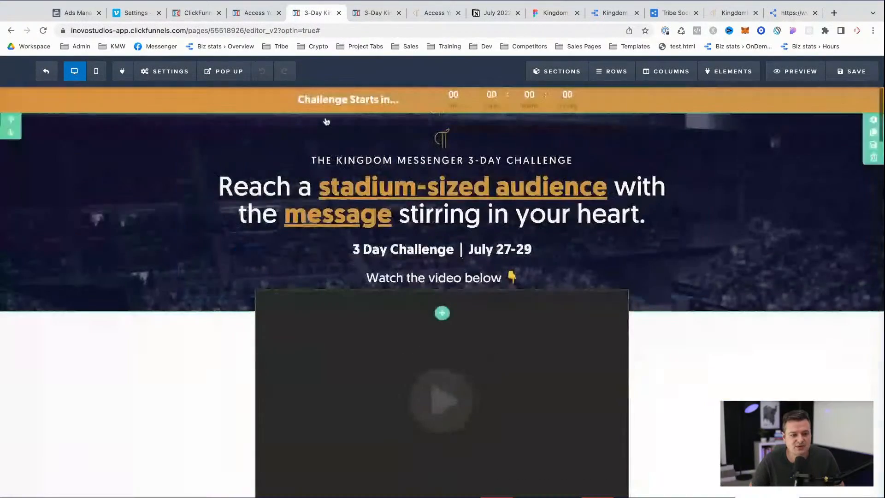
{"action": "left_click", "coordinate": [164, 71]}
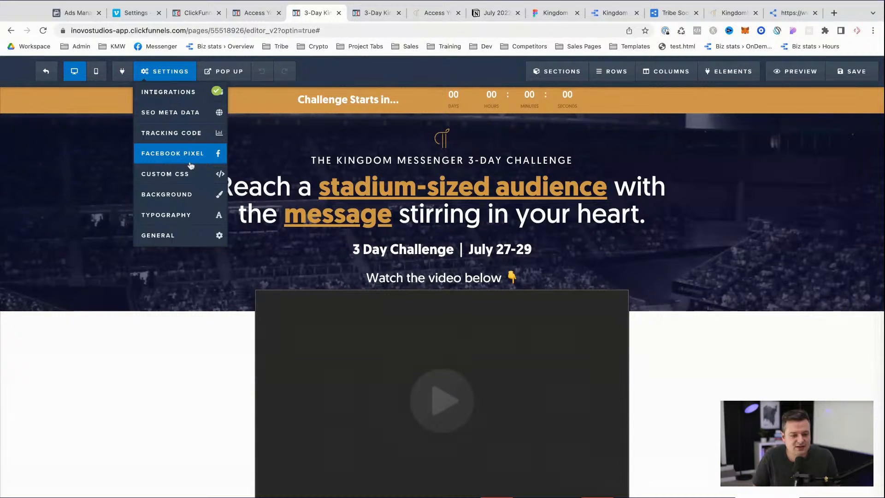
{"action": "left_click", "coordinate": [171, 112]}
{"action": "triple_click", "coordinate": [791, 189]}
{"action": "key", "text": "super+c"}
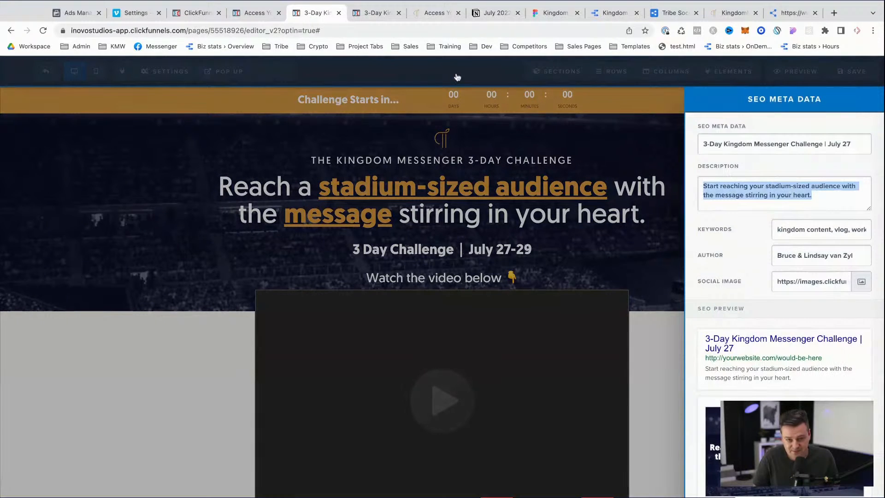
- Return to the Kingdom Messengers dashboard, paste the copied text as the new group's description and save the group
{"action": "left_click", "coordinate": [732, 12]}
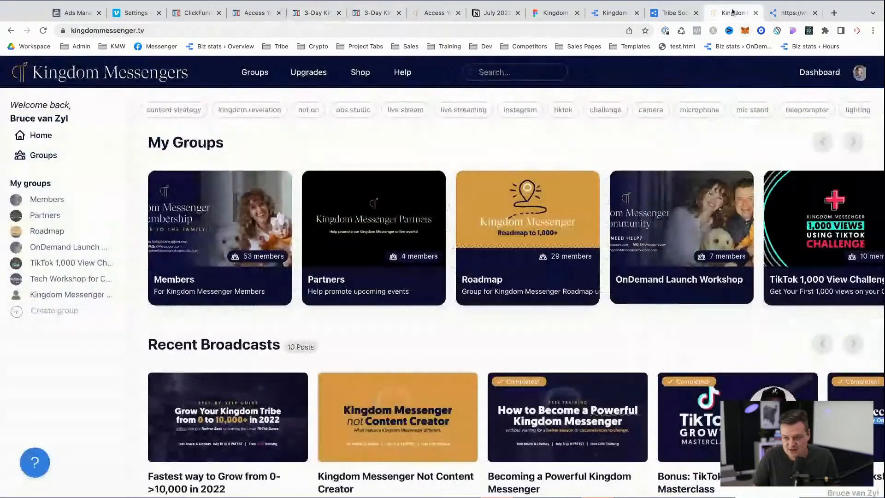
{"action": "left_click", "coordinate": [791, 13]}
{"action": "left_click", "coordinate": [360, 258]}
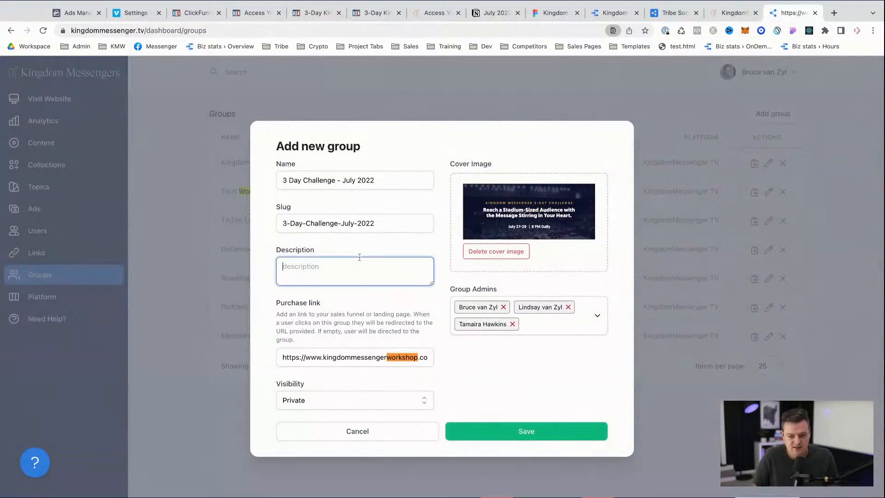
{"action": "key", "text": "super+v"}
{"action": "left_click", "coordinate": [510, 430]}
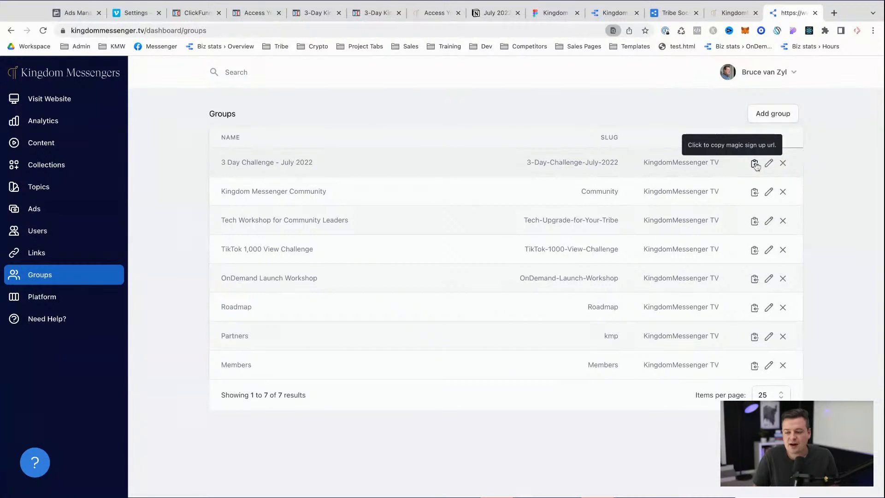
- Copy the magic sign-up URL of the 3 Day Challenge - July 2022 group and find the group on the reloaded home page
{"action": "left_click", "coordinate": [754, 164]}
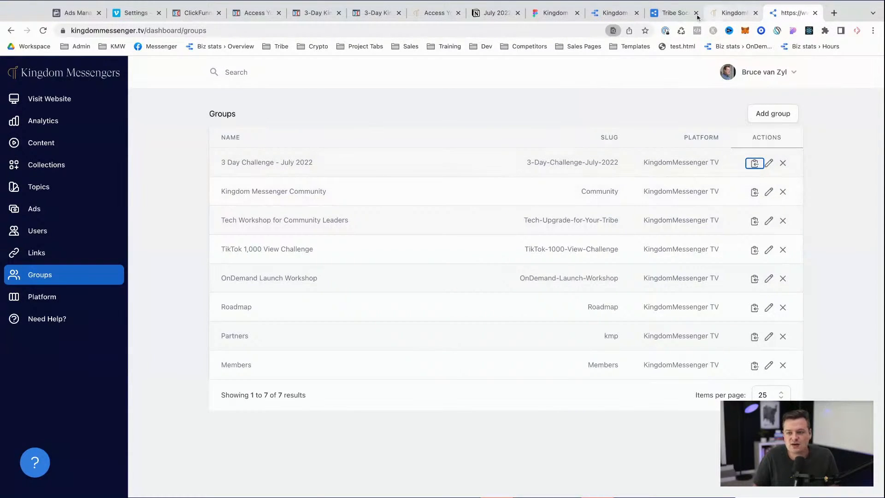
{"action": "left_click", "coordinate": [733, 13]}
{"action": "key", "text": "super+r"}
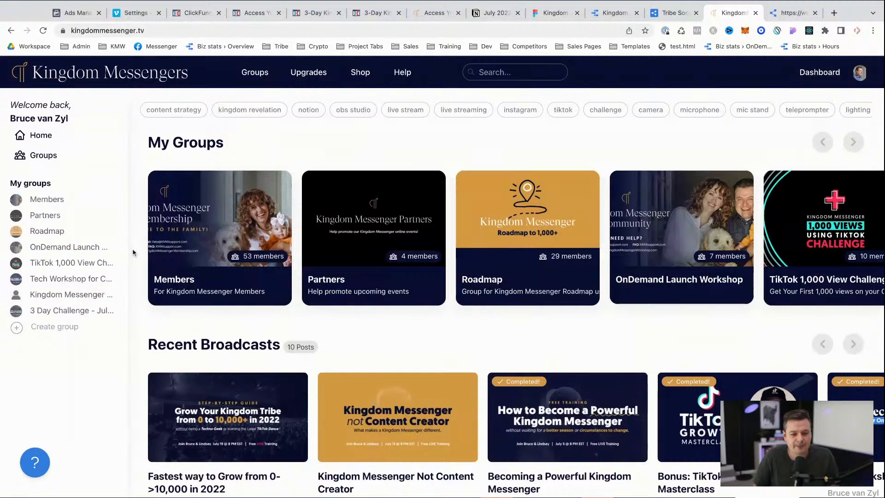
{"action": "scroll", "coordinate": [814, 261], "scroll_direction": "right", "scroll_amount": 10}
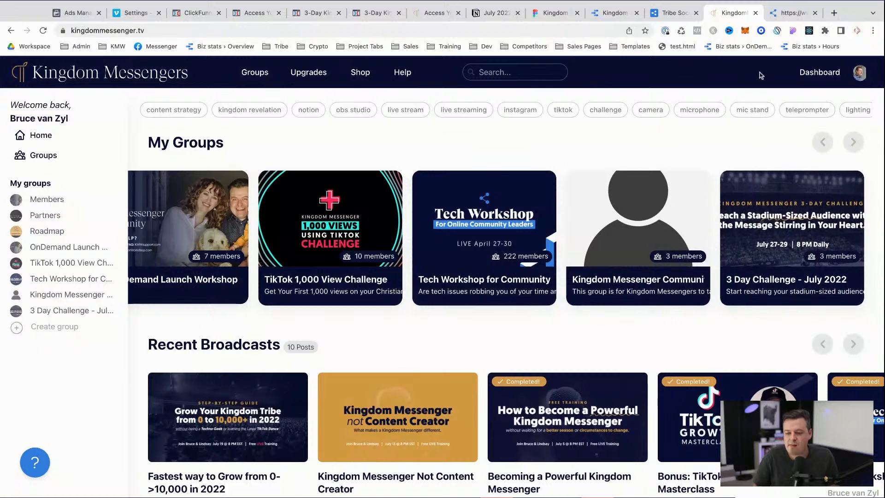
- Delete the Kingdom Messenger Community group from the dashboard's group list
{"action": "left_click", "coordinate": [787, 13]}
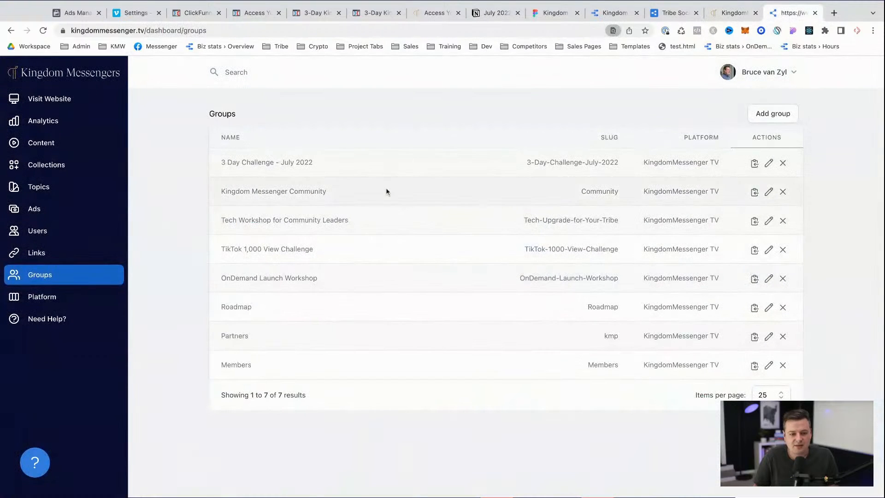
{"action": "key", "text": "Tab"}
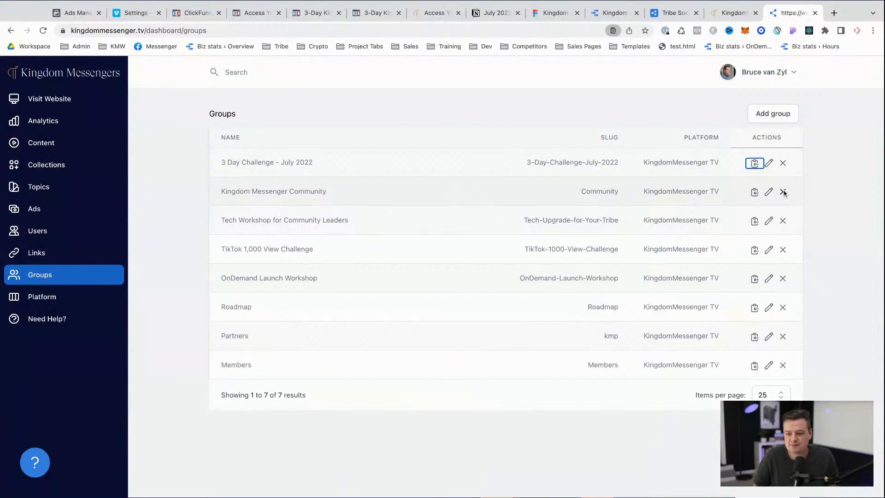
{"action": "left_click", "coordinate": [783, 192]}
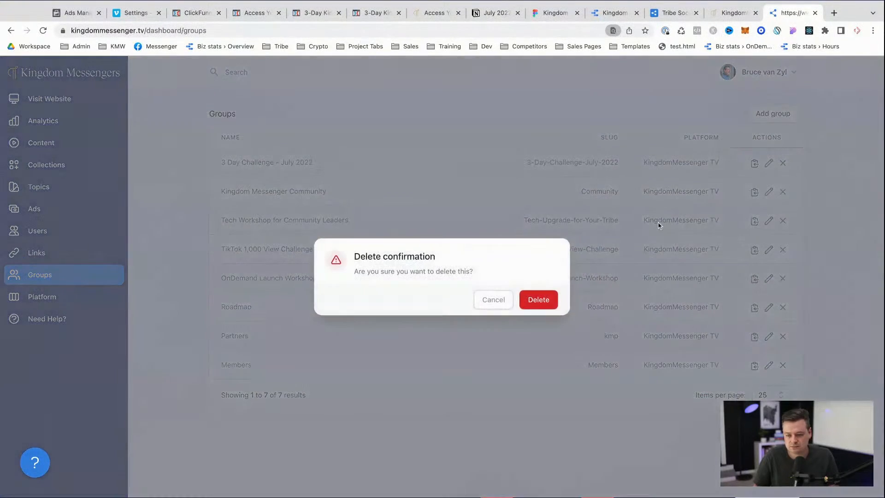
{"action": "left_click", "coordinate": [547, 300]}
- Open the 3 Day Challenge - July 2022 group from the home page, view its discussion and content, and return to the dashboard
{"action": "left_click", "coordinate": [737, 13]}
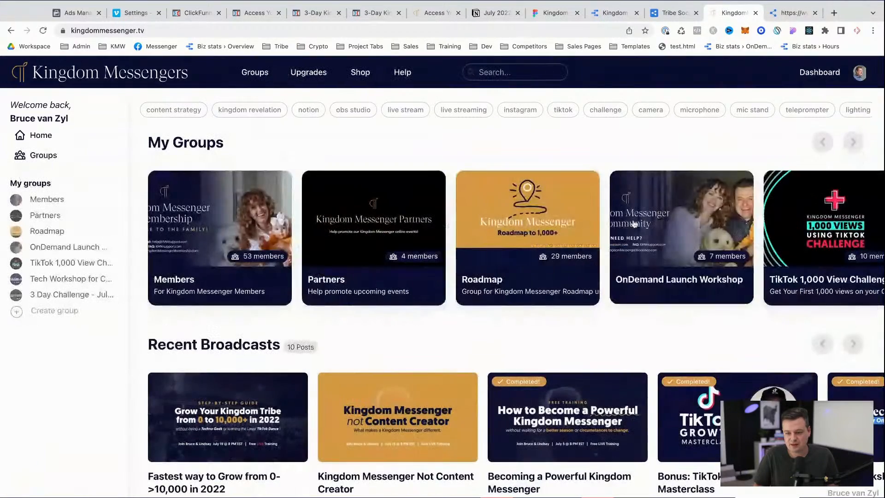
{"action": "scroll", "coordinate": [717, 246], "scroll_direction": "right", "scroll_amount": 5}
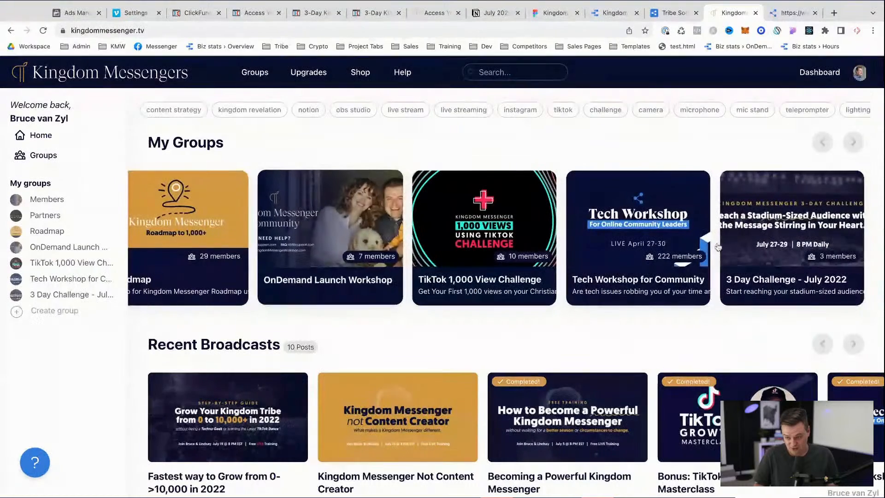
{"action": "left_click", "coordinate": [766, 245]}
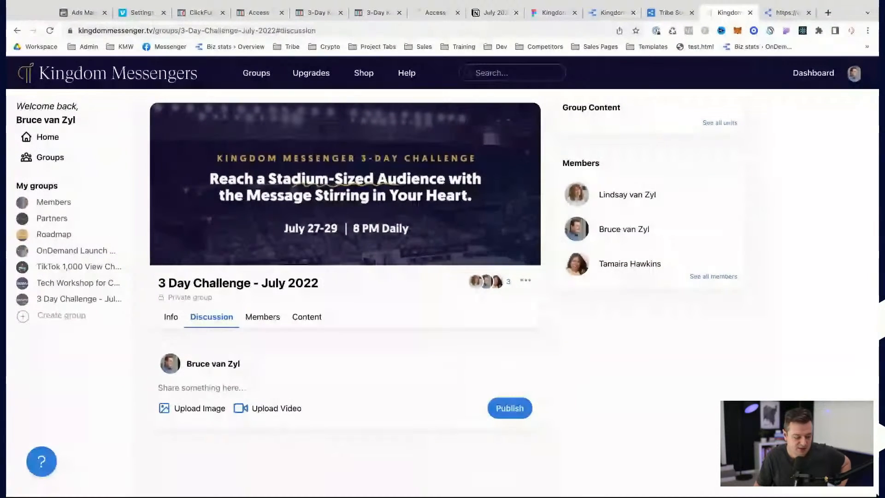
{"action": "left_click", "coordinate": [370, 275]}
{"action": "scroll", "coordinate": [369, 275], "scroll_direction": "down", "scroll_amount": 2}
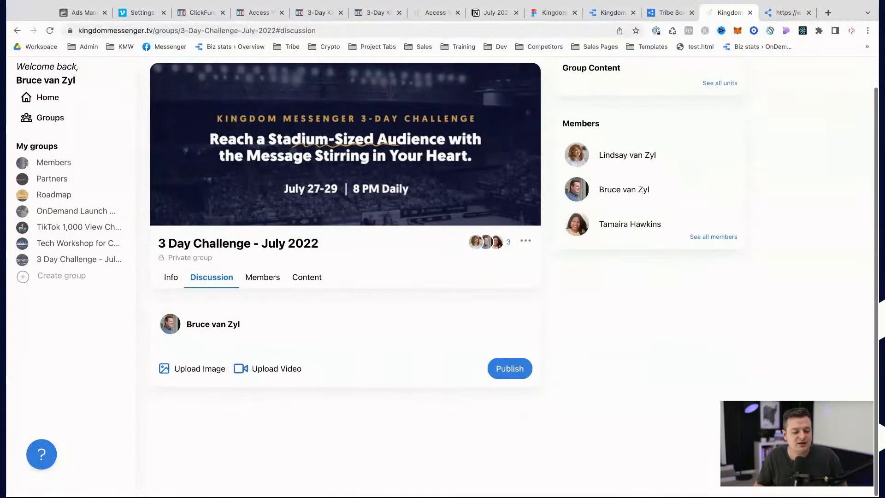
{"action": "scroll", "coordinate": [369, 275], "scroll_direction": "up", "scroll_amount": 3}
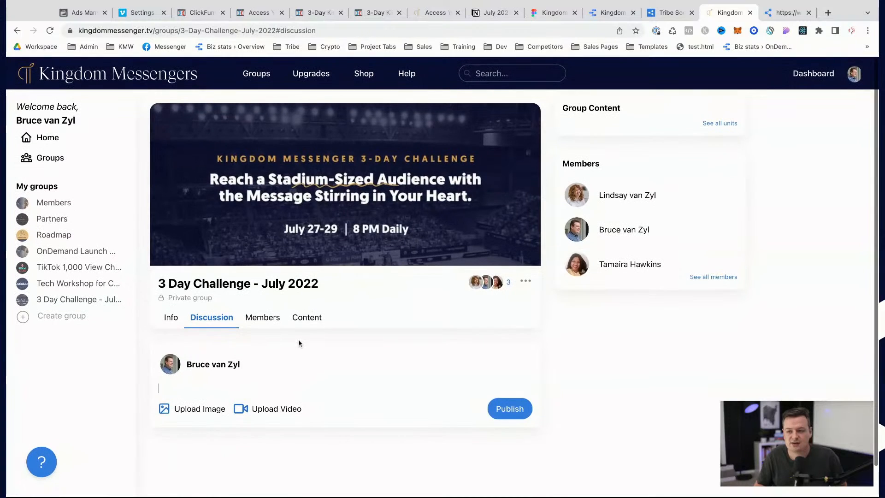
{"action": "left_click", "coordinate": [310, 321]}
{"action": "left_click", "coordinate": [779, 13]}
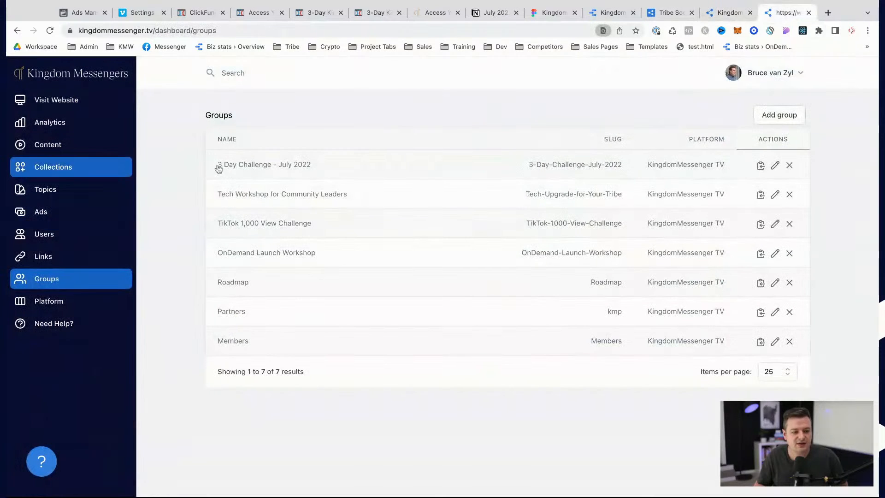
{"action": "left_click", "coordinate": [790, 116]}
{"action": "left_click", "coordinate": [300, 182]}
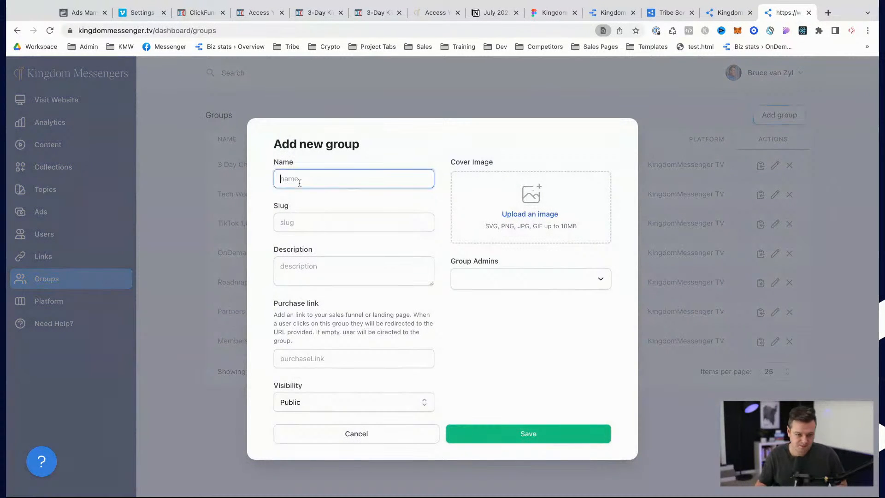
{"action": "type", "text": "T"}
{"action": "key", "text": "BackSpace"}
{"action": "type", "text": "Day 1"}
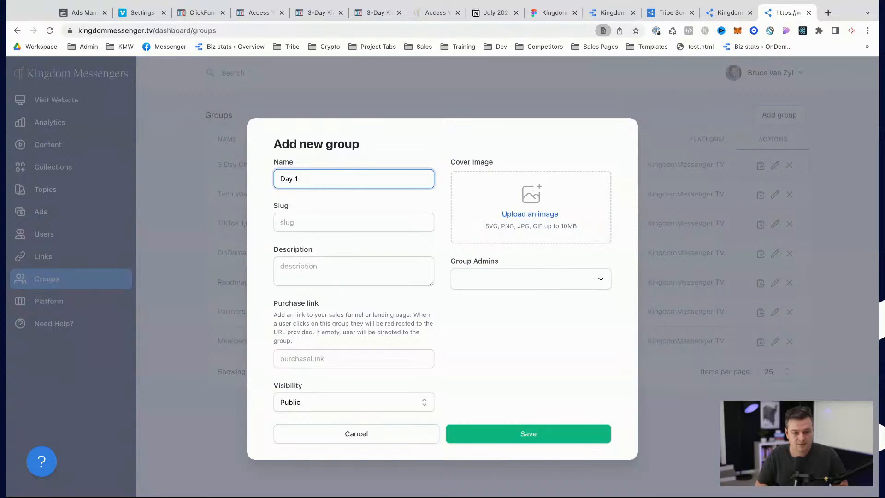
{"action": "type", "text": "Challenge"}
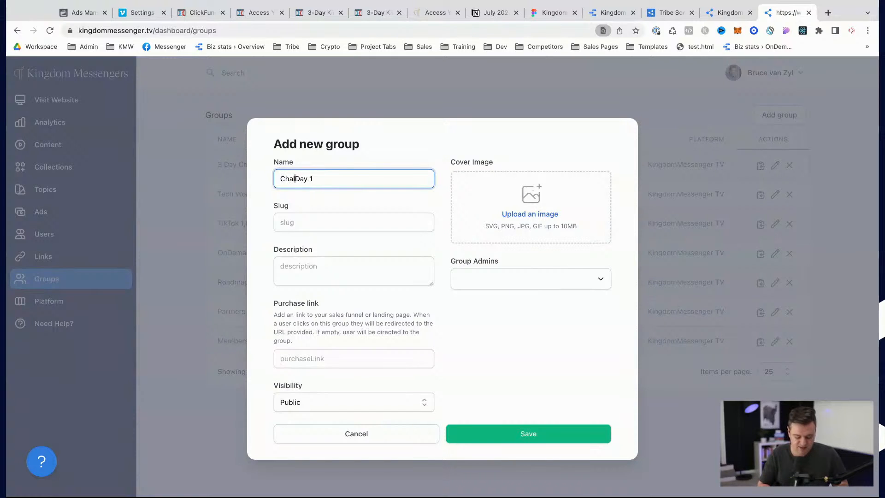
{"action": "key", "text": "super+a"}
{"action": "left_click", "coordinate": [321, 222]}
{"action": "left_click", "coordinate": [378, 282]}
{"action": "left_click", "coordinate": [505, 304]}
{"action": "left_click", "coordinate": [501, 277]}
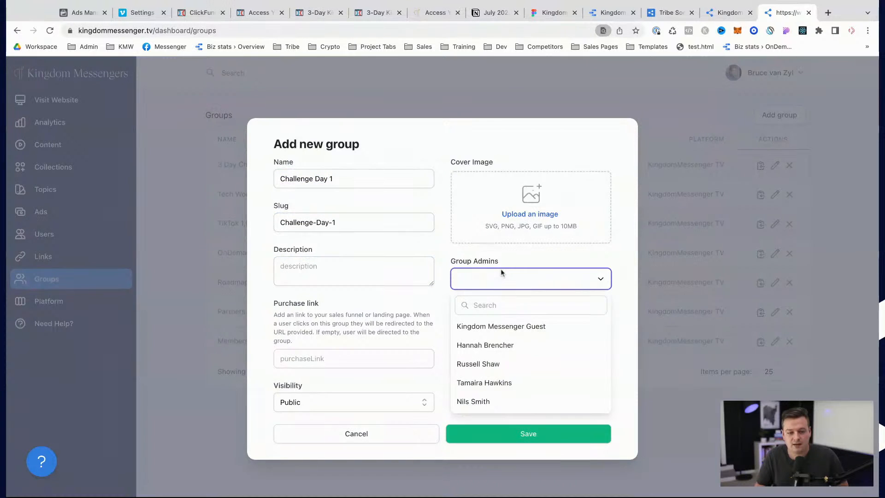
{"action": "left_click", "coordinate": [346, 178]}
{"action": "key", "text": "super+a"}
{"action": "key", "text": "BackSpace"}
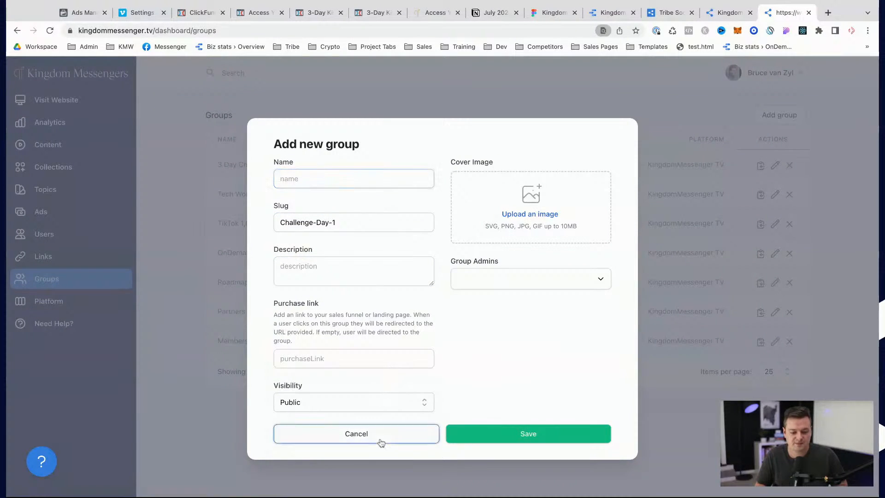
{"action": "left_click", "coordinate": [381, 442]}
- Start a new collection named Challenge Day 1 with the slug Challenge-Day-1 and set the signed-in user as author
{"action": "left_click", "coordinate": [58, 167]}
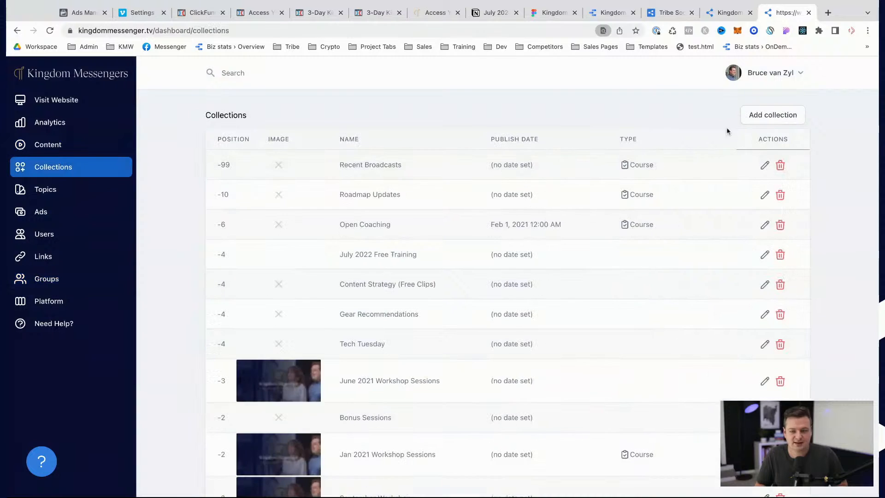
{"action": "left_click", "coordinate": [767, 115]}
{"action": "left_click", "coordinate": [299, 135]}
{"action": "key", "text": "super+v"}
{"action": "left_click", "coordinate": [313, 167]}
{"action": "left_click", "coordinate": [529, 263]}
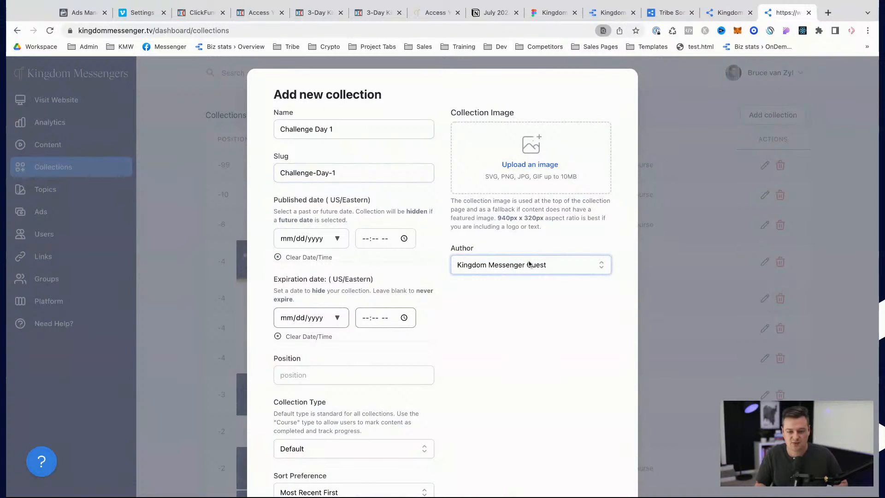
{"action": "left_click", "coordinate": [549, 198]}
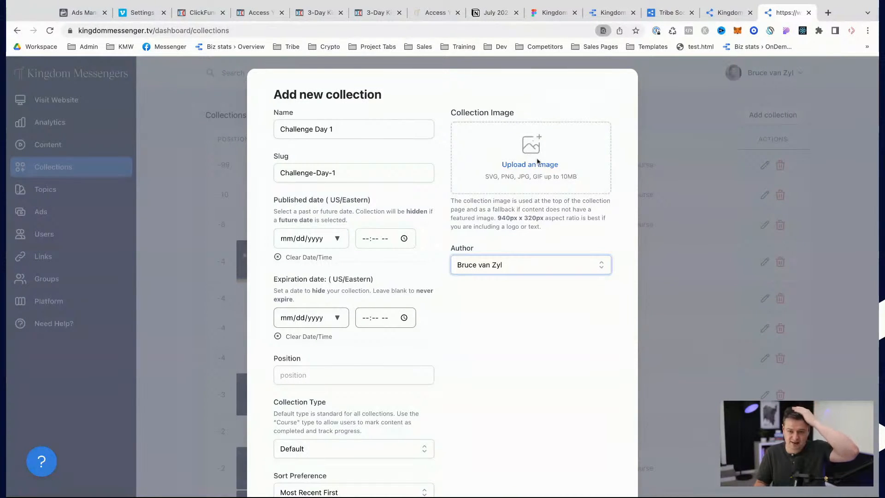
- Set the Challenge Day 1 collection to position 1, with the Course type and Chronological sorting
{"action": "left_click", "coordinate": [366, 377]}
{"action": "type", "text": "1"}
{"action": "left_click", "coordinate": [555, 418]}
{"action": "scroll", "coordinate": [555, 419], "scroll_direction": "down", "scroll_amount": 3}
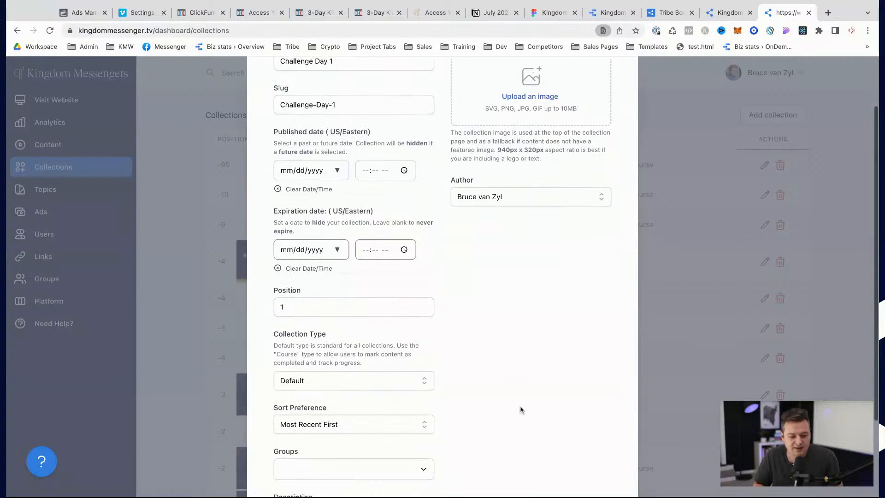
{"action": "left_click", "coordinate": [339, 371]}
{"action": "left_click", "coordinate": [342, 386]}
{"action": "left_click", "coordinate": [373, 415]}
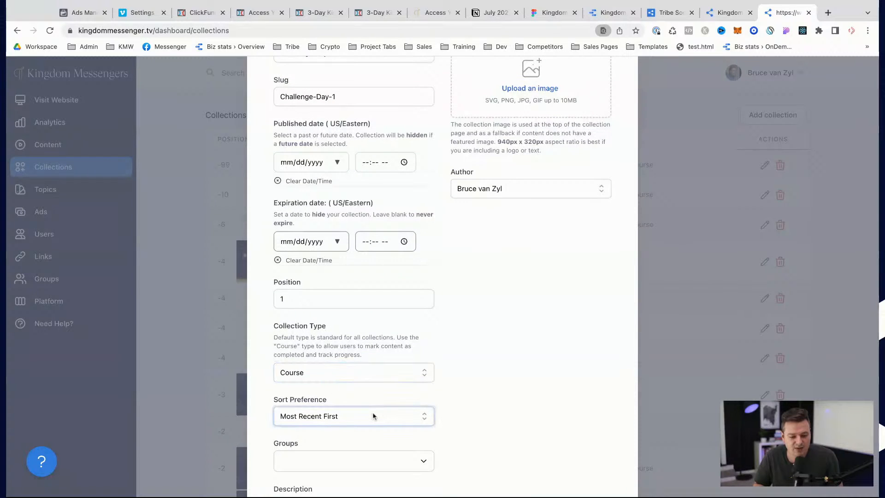
{"action": "left_click", "coordinate": [375, 431]}
{"action": "left_click", "coordinate": [503, 400]}
- Assign the Challenge Day 1 collection to the 3 Day Challenge - July 2022 group and save it
{"action": "scroll", "coordinate": [503, 400], "scroll_direction": "down", "scroll_amount": 3}
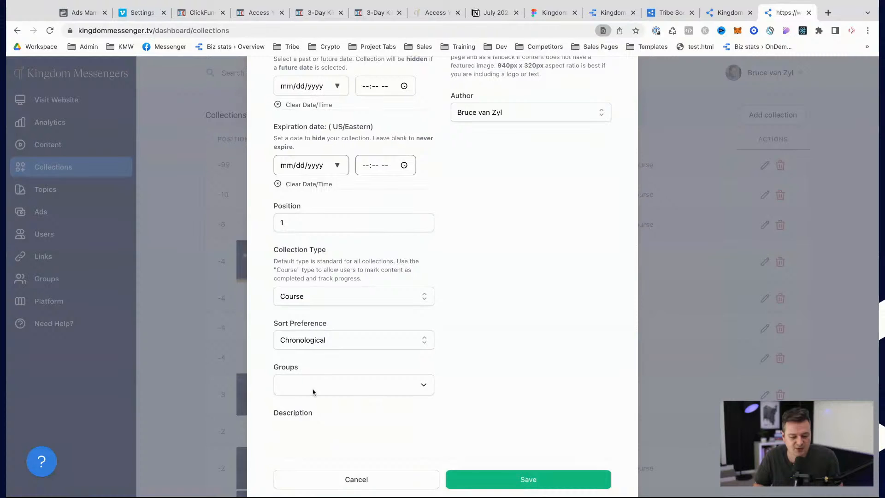
{"action": "left_click", "coordinate": [313, 392]}
{"action": "left_click", "coordinate": [323, 433]}
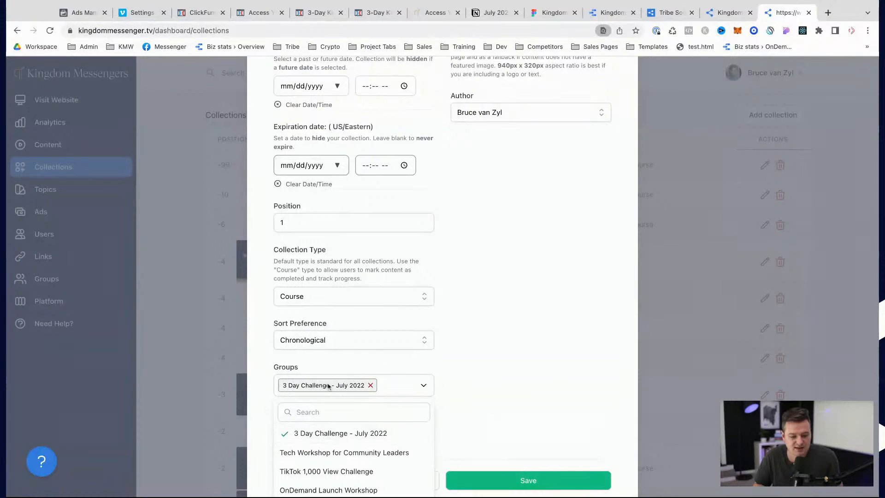
{"action": "left_click", "coordinate": [553, 373]}
{"action": "scroll", "coordinate": [554, 374], "scroll_direction": "up", "scroll_amount": 5}
{"action": "scroll", "coordinate": [554, 375], "scroll_direction": "down", "scroll_amount": 3}
{"action": "scroll", "coordinate": [554, 375], "scroll_direction": "up", "scroll_amount": 2}
{"action": "scroll", "coordinate": [554, 375], "scroll_direction": "down", "scroll_amount": 2}
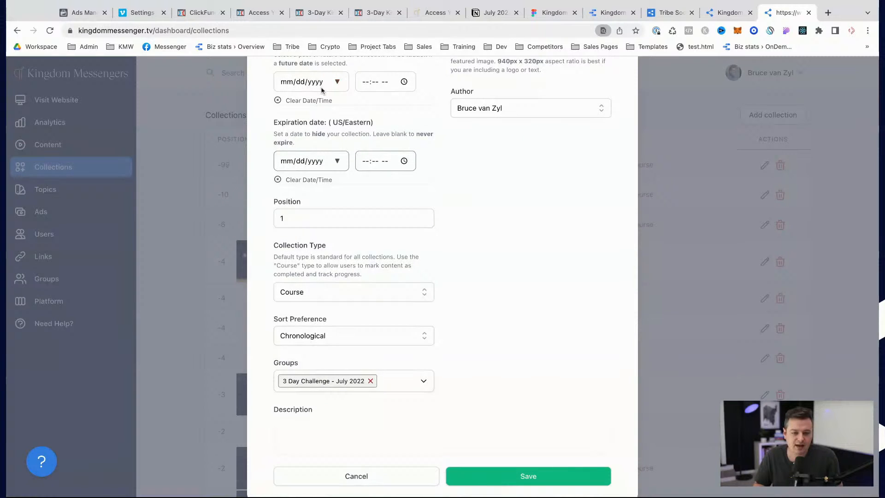
{"action": "scroll", "coordinate": [322, 90], "scroll_direction": "up", "scroll_amount": 2}
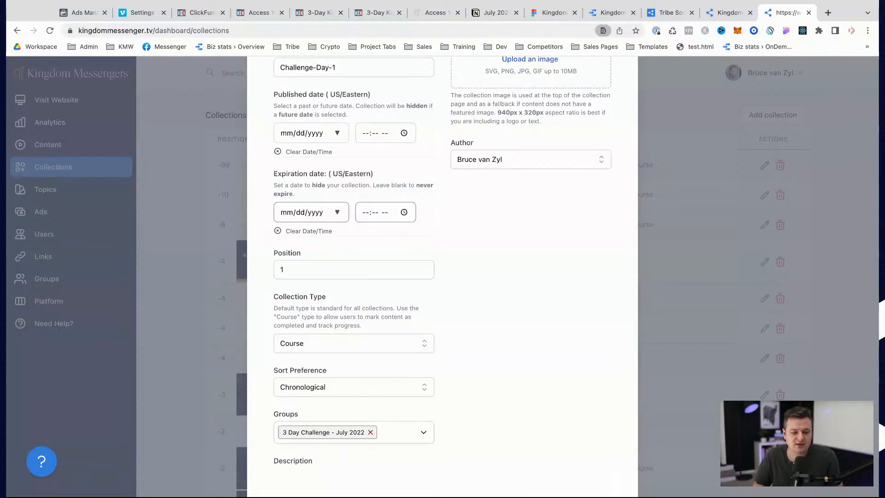
{"action": "scroll", "coordinate": [494, 241], "scroll_direction": "down", "scroll_amount": 3}
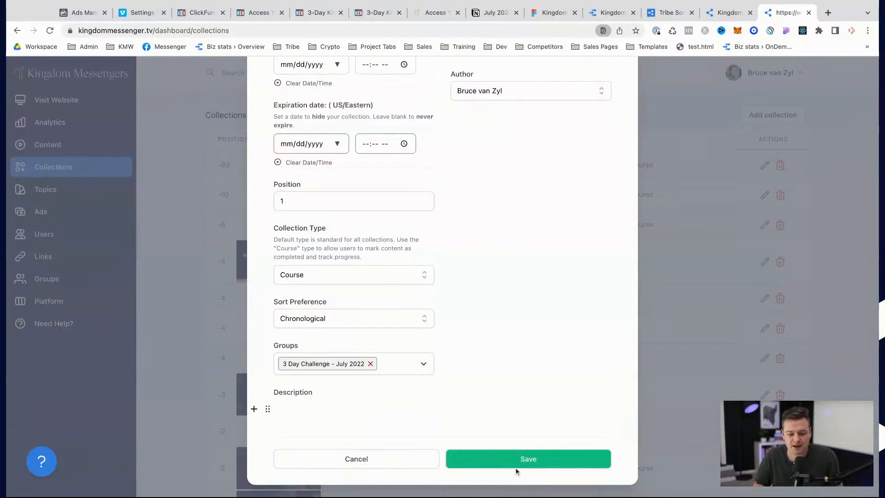
{"action": "left_click", "coordinate": [498, 467]}
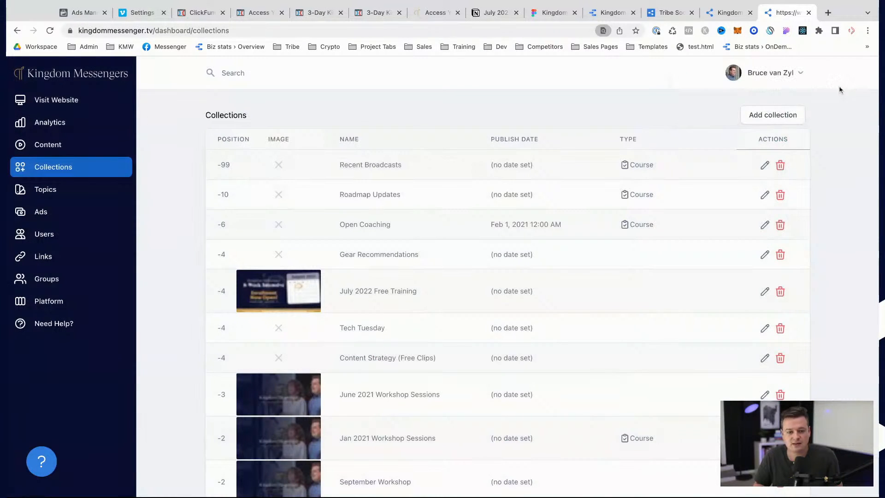
- Start a new collection named Challenge Day 2 with slug Challenge-Day-2, the signed-in user as author, and position 2
{"action": "left_click", "coordinate": [772, 117]}
{"action": "left_click", "coordinate": [329, 130]}
{"action": "type", "text": "Challenge Day 1"}
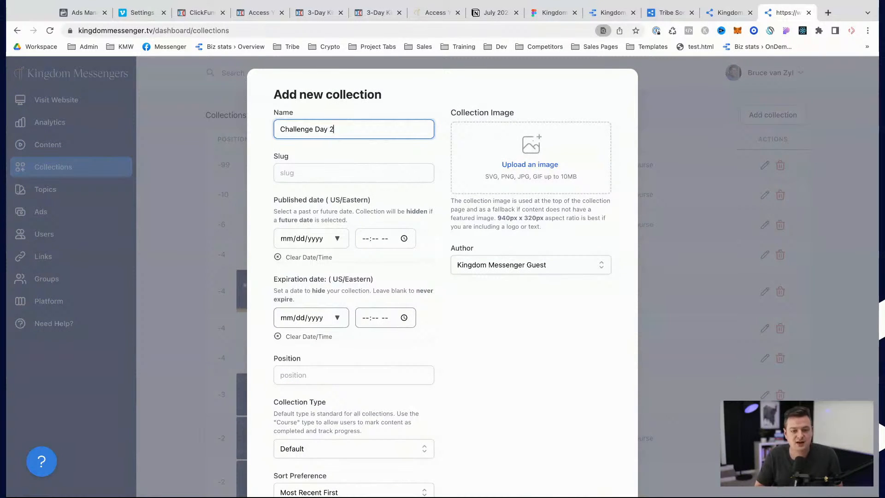
{"action": "left_click", "coordinate": [344, 171]}
{"action": "left_click", "coordinate": [501, 263]}
{"action": "left_click", "coordinate": [502, 264]}
{"action": "left_click", "coordinate": [325, 371]}
{"action": "type", "text": "2"}
{"action": "left_click", "coordinate": [475, 400]}
- Set the Challenge Day 2 collection's type to Course and its sort preference to Chronological
{"action": "scroll", "coordinate": [476, 401], "scroll_direction": "down", "scroll_amount": 1}
{"action": "scroll", "coordinate": [476, 402], "scroll_direction": "down", "scroll_amount": 2}
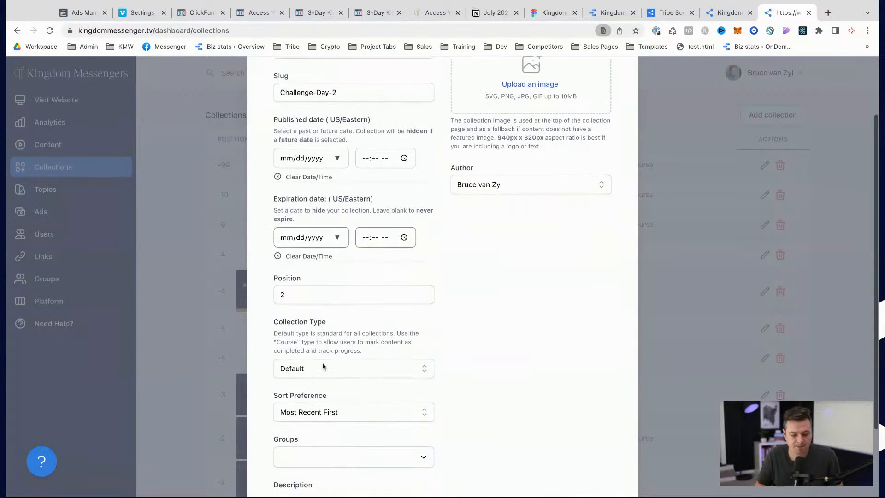
{"action": "left_click", "coordinate": [308, 369]}
{"action": "left_click", "coordinate": [318, 395]}
{"action": "left_click", "coordinate": [319, 394]}
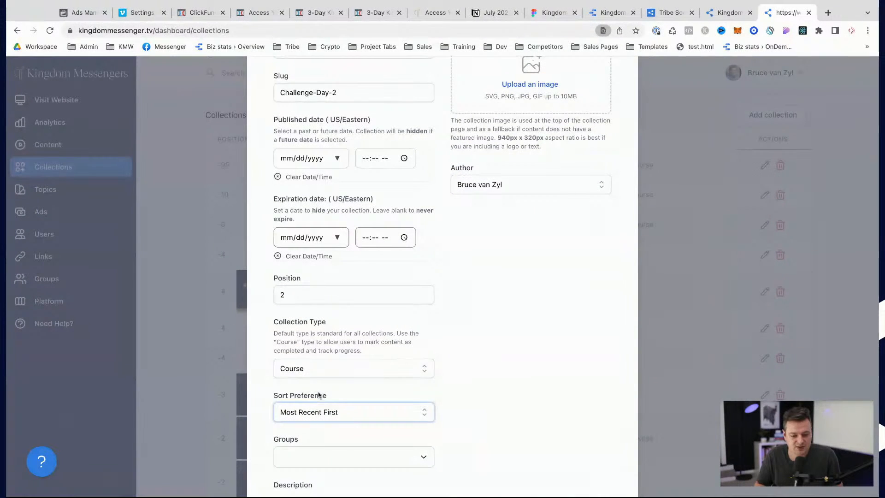
{"action": "left_click", "coordinate": [319, 395]}
- Assign the Challenge Day 2 collection to the 3 Day Challenge - July 2022 group and save it
{"action": "left_click", "coordinate": [349, 455]}
{"action": "scroll", "coordinate": [329, 476], "scroll_direction": "down", "scroll_amount": 2}
{"action": "scroll", "coordinate": [476, 464], "scroll_direction": "down", "scroll_amount": 2}
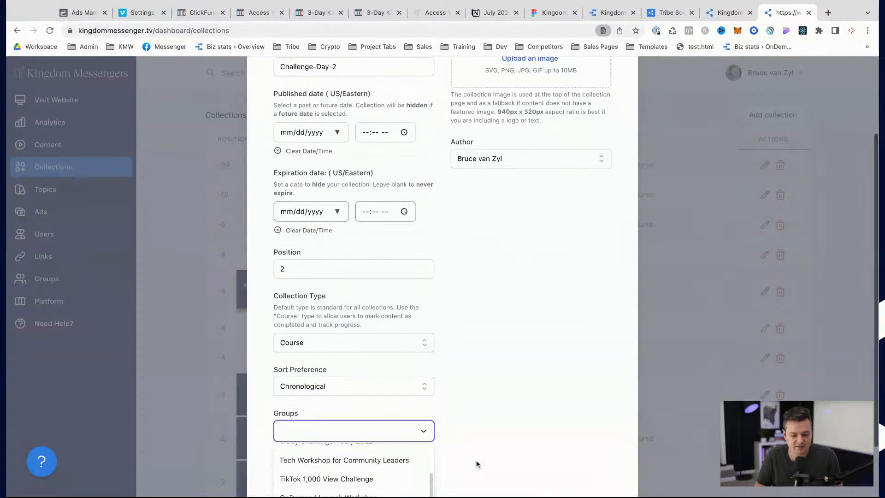
{"action": "scroll", "coordinate": [477, 463], "scroll_direction": "down", "scroll_amount": 1}
{"action": "scroll", "coordinate": [359, 438], "scroll_direction": "up", "scroll_amount": 3}
{"action": "left_click", "coordinate": [361, 411]}
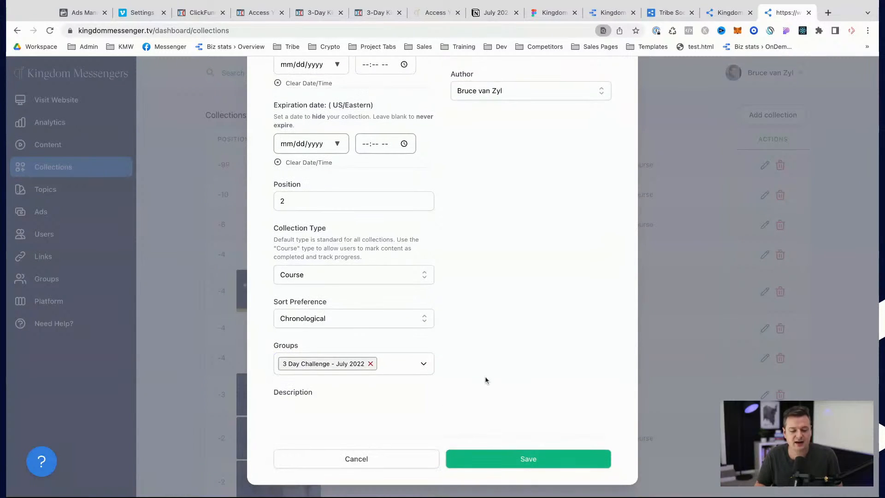
{"action": "left_click", "coordinate": [496, 457]}
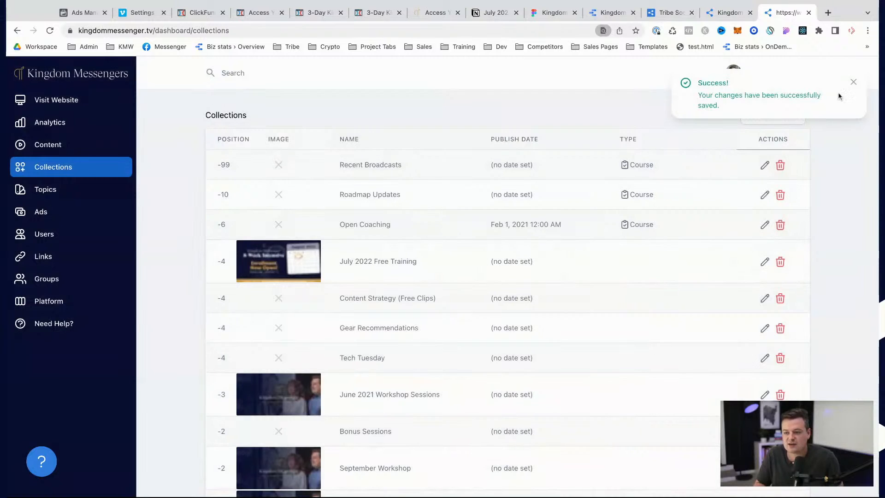
- Start a new collection named Challenge Day 3 with the slug Challenge-Day-3 and position 3
{"action": "left_click", "coordinate": [854, 81]}
{"action": "left_click", "coordinate": [782, 116]}
{"action": "left_click", "coordinate": [358, 127]}
{"action": "type", "text": "Challenge Day 3"}
{"action": "left_click", "coordinate": [516, 169]}
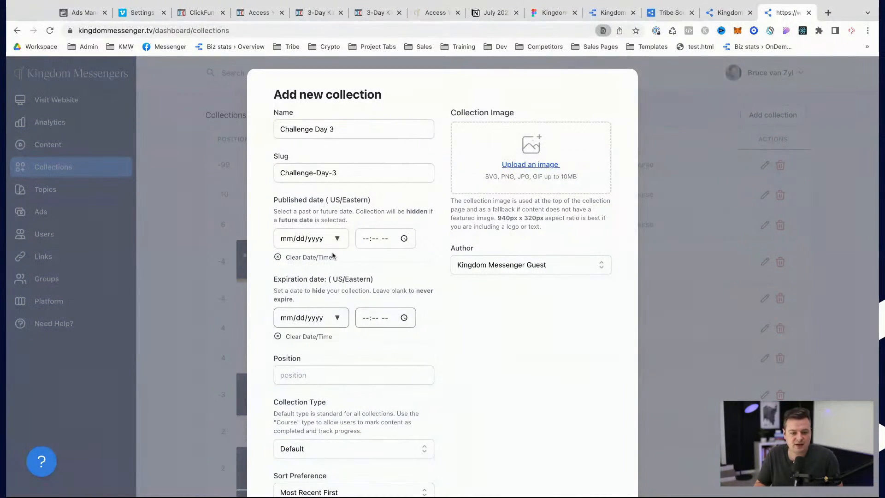
{"action": "scroll", "coordinate": [310, 345], "scroll_direction": "down", "scroll_amount": 3}
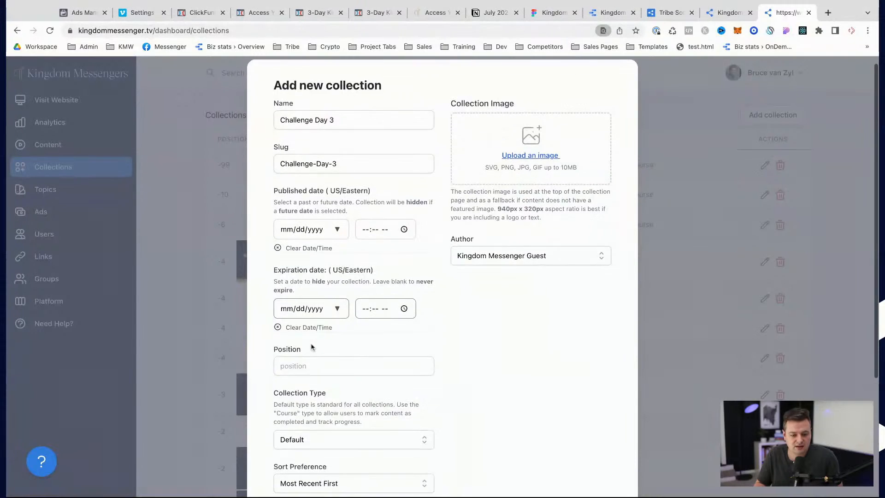
{"action": "left_click", "coordinate": [306, 272]}
{"action": "type", "text": "3"}
- Set the Challenge Day 3 collection's type to Course and its sort preference to Chronological
{"action": "left_click", "coordinate": [318, 345]}
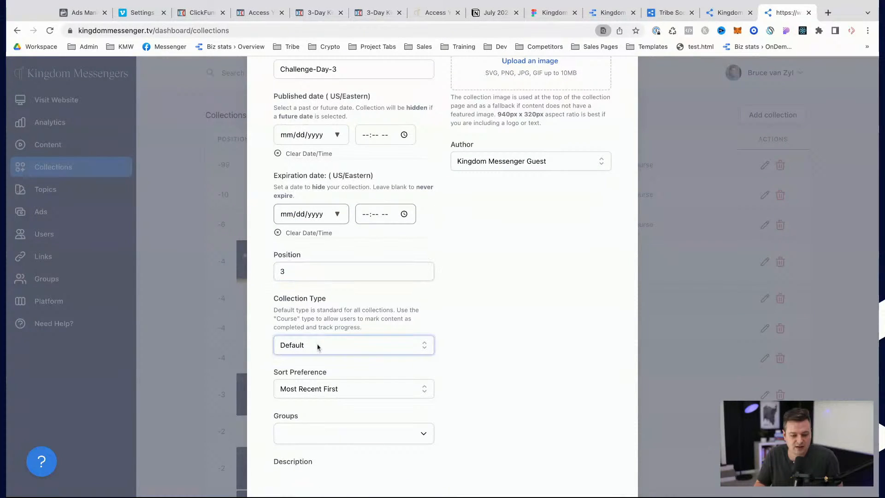
{"action": "left_click", "coordinate": [319, 357]}
{"action": "left_click", "coordinate": [324, 388]}
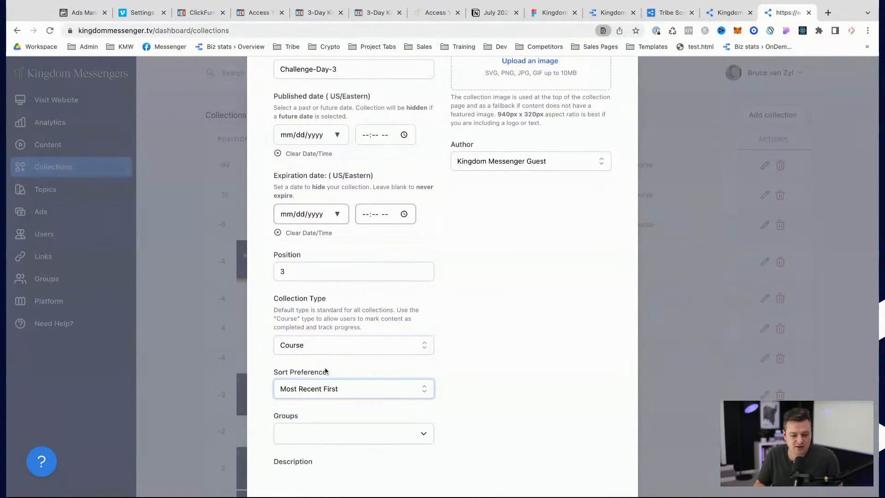
{"action": "left_click", "coordinate": [325, 370]}
- Assign the Challenge Day 3 collection to the 3 Day Challenge - July 2022 group and save it
{"action": "left_click", "coordinate": [345, 433]}
{"action": "left_click", "coordinate": [326, 478]}
{"action": "left_click", "coordinate": [533, 365]}
{"action": "scroll", "coordinate": [533, 365], "scroll_direction": "down", "scroll_amount": 1}
{"action": "scroll", "coordinate": [521, 360], "scroll_direction": "down", "scroll_amount": 1}
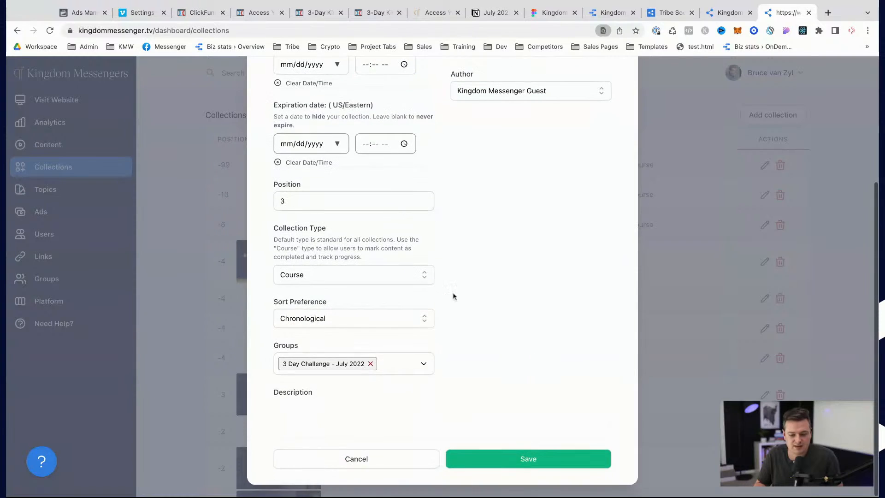
{"action": "left_click", "coordinate": [507, 455]}
- Start another collection and name it Welcome to the Challenge
{"action": "scroll", "coordinate": [318, 252], "scroll_direction": "down", "scroll_amount": 10}
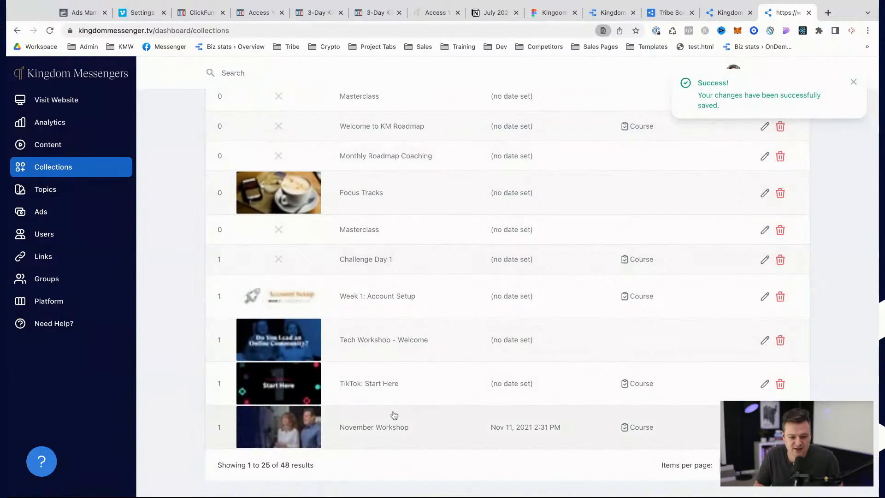
{"action": "scroll", "coordinate": [394, 415], "scroll_direction": "up", "scroll_amount": 10}
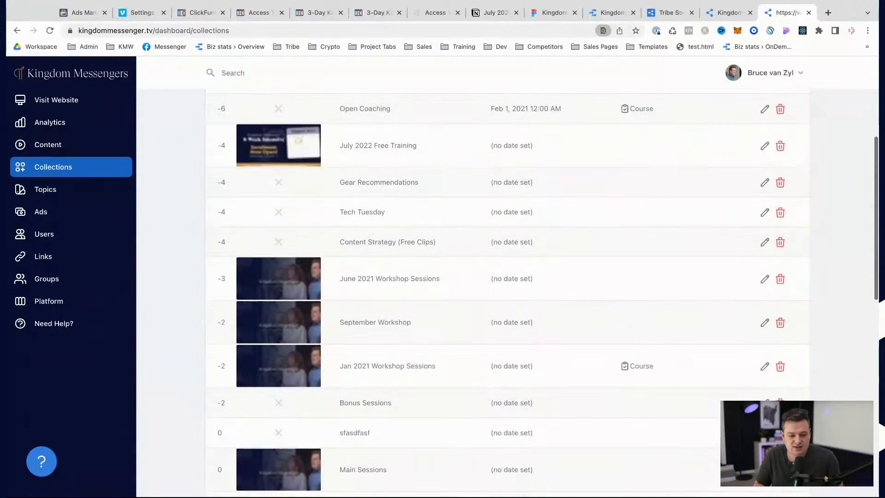
{"action": "scroll", "coordinate": [507, 277], "scroll_direction": "up", "scroll_amount": 2}
{"action": "left_click", "coordinate": [772, 115]}
{"action": "left_click", "coordinate": [375, 129]}
{"action": "type", "text": "Welcome"}
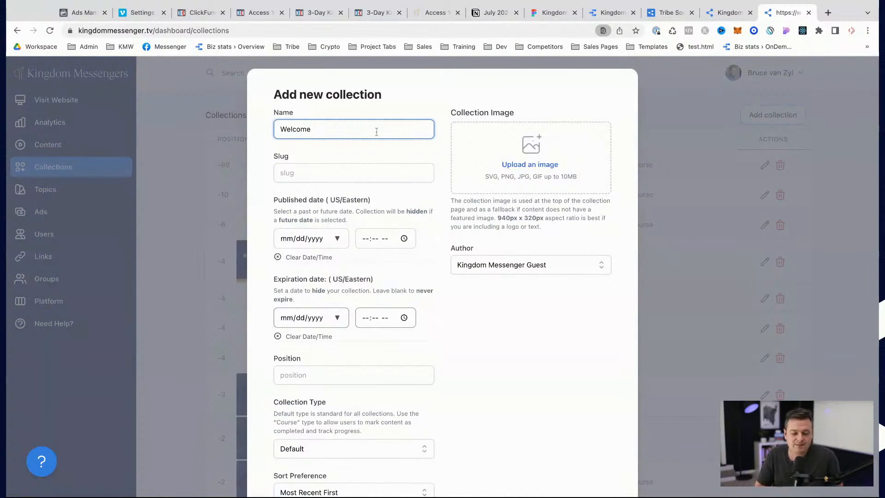
{"action": "type", "text": " to the"}
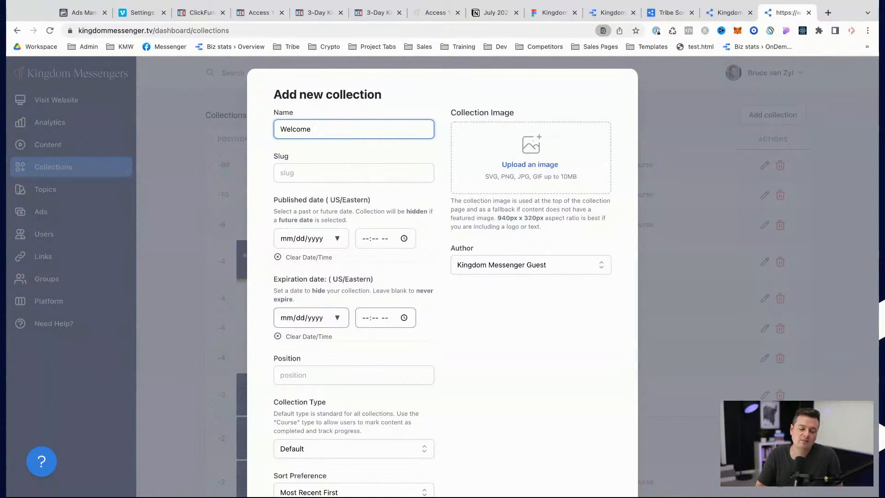
{"action": "key", "text": "super+a"}
{"action": "type", "text": "Welcome to the Challenge"}
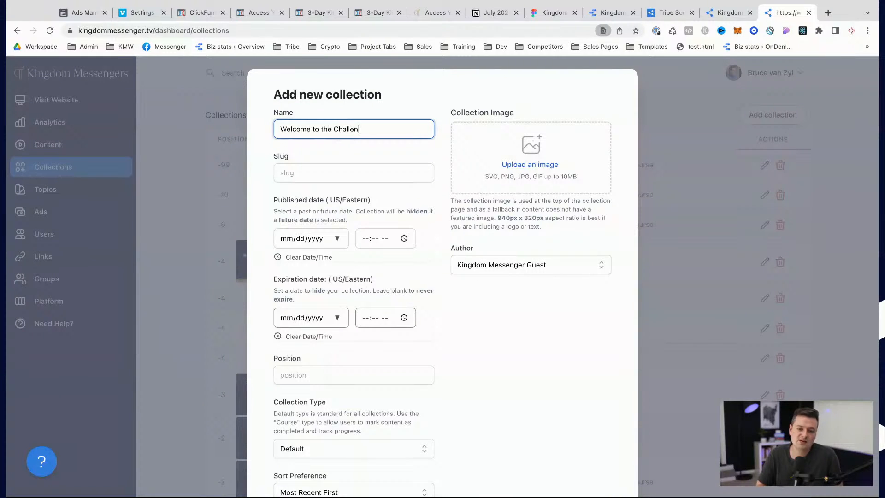
- Give the Welcome to the Challenge collection the slug Welcome-to-the-Challenge and position 0
{"action": "left_click", "coordinate": [321, 179]}
{"action": "left_click", "coordinate": [319, 370]}
{"action": "type", "text": "0"}
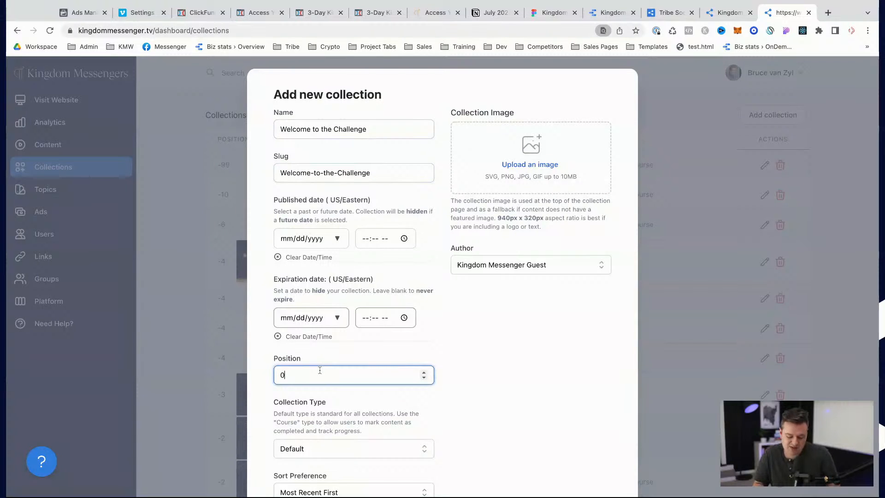
{"action": "left_click", "coordinate": [495, 409]}
- Set the welcome collection to the Course type with Chronological sorting and assign it to the 3 Day Challenge - July 2022 group
{"action": "scroll", "coordinate": [496, 409], "scroll_direction": "down", "scroll_amount": 2}
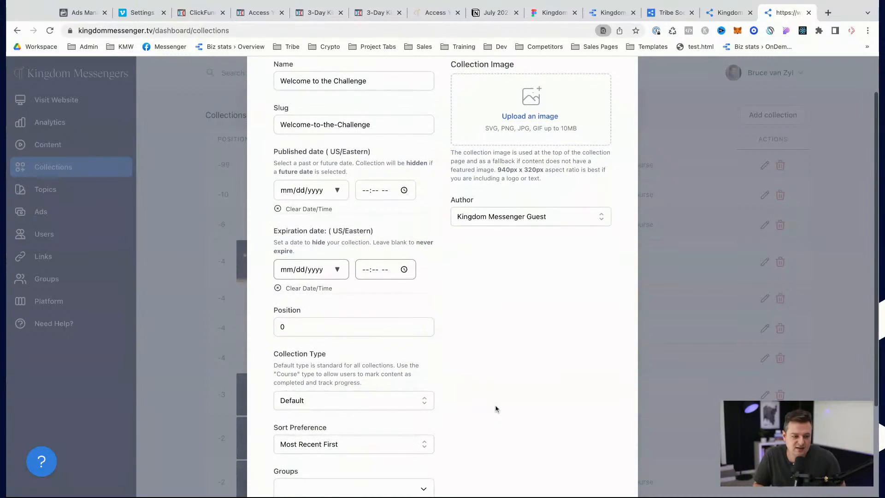
{"action": "left_click", "coordinate": [344, 398]}
{"action": "left_click", "coordinate": [344, 412]}
{"action": "scroll", "coordinate": [458, 418], "scroll_direction": "down", "scroll_amount": 3}
{"action": "scroll", "coordinate": [458, 418], "scroll_direction": "down", "scroll_amount": 3}
{"action": "left_click", "coordinate": [340, 321]}
{"action": "left_click", "coordinate": [336, 334]}
{"action": "left_click", "coordinate": [343, 371]}
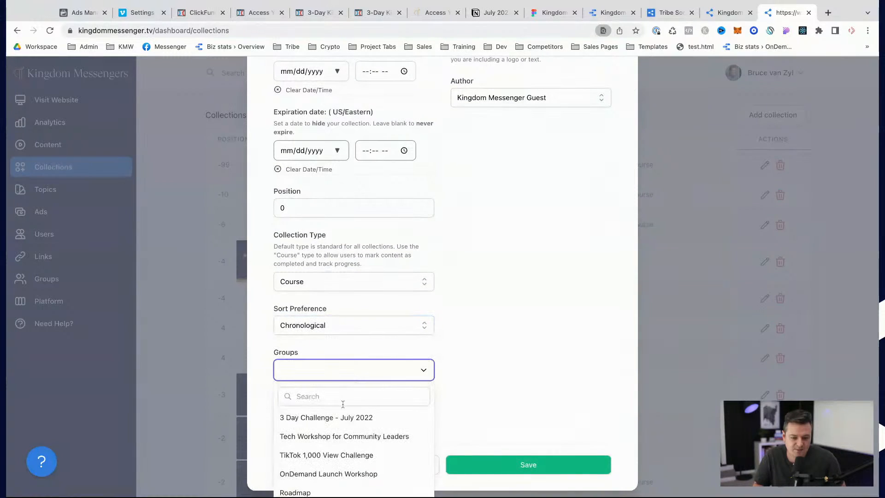
{"action": "left_click", "coordinate": [343, 417]}
{"action": "left_click", "coordinate": [459, 319]}
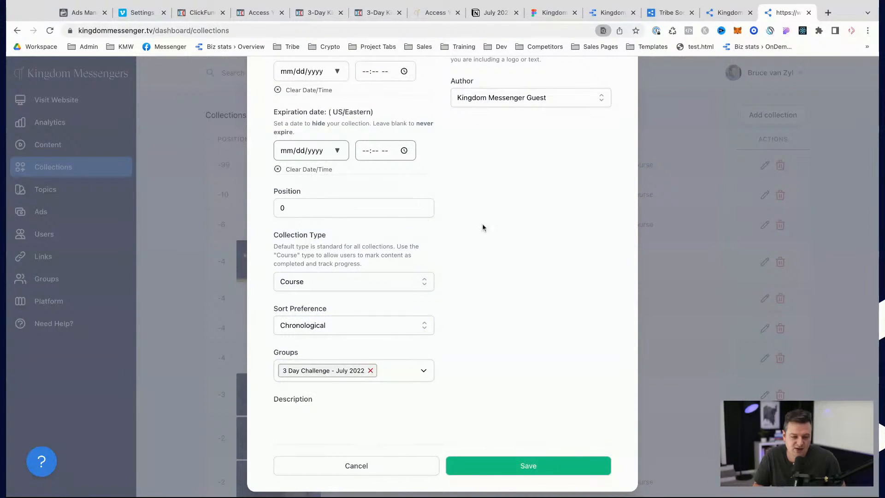
- Set the signed-in user as author of the Welcome to the Challenge collection and save it
{"action": "scroll", "coordinate": [483, 228], "scroll_direction": "up", "scroll_amount": 1}
{"action": "scroll", "coordinate": [483, 227], "scroll_direction": "down", "scroll_amount": 1}
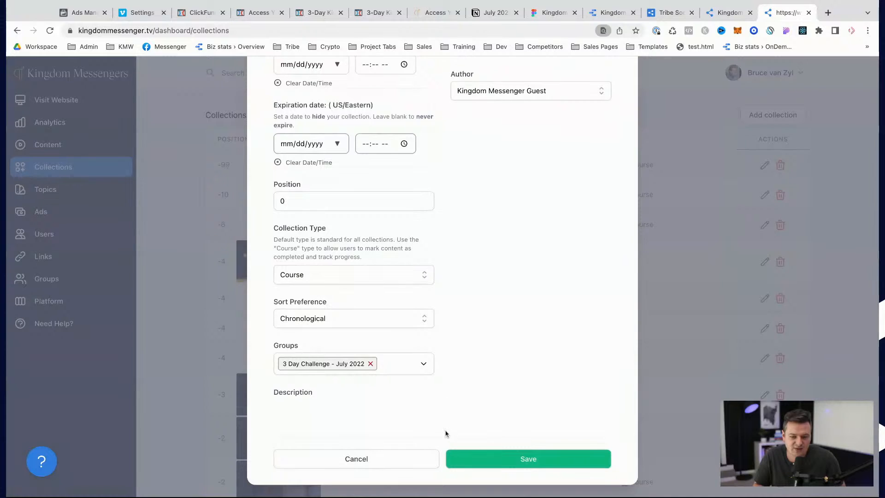
{"action": "scroll", "coordinate": [446, 433], "scroll_direction": "up", "scroll_amount": 5}
{"action": "left_click", "coordinate": [536, 242]}
{"action": "left_click", "coordinate": [500, 419]}
{"action": "scroll", "coordinate": [499, 418], "scroll_direction": "up", "scroll_amount": 1}
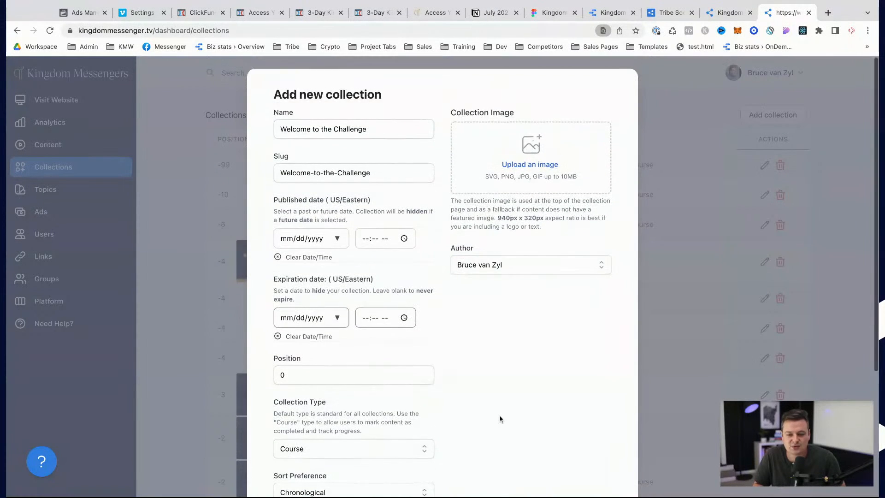
{"action": "scroll", "coordinate": [500, 419], "scroll_direction": "down", "scroll_amount": 5}
{"action": "left_click", "coordinate": [506, 462]}
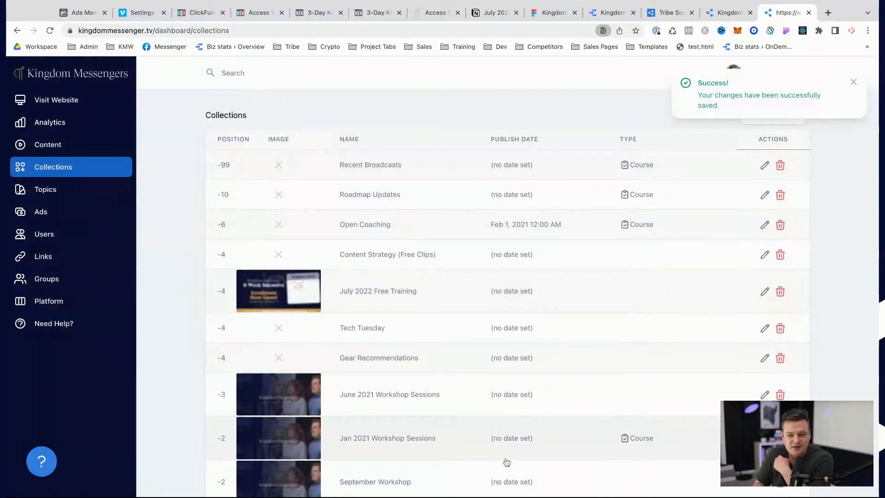
- Start a new content item titled Welcome to the Challenge with the slug Welcome-to-the-Challenge
{"action": "left_click", "coordinate": [67, 146]}
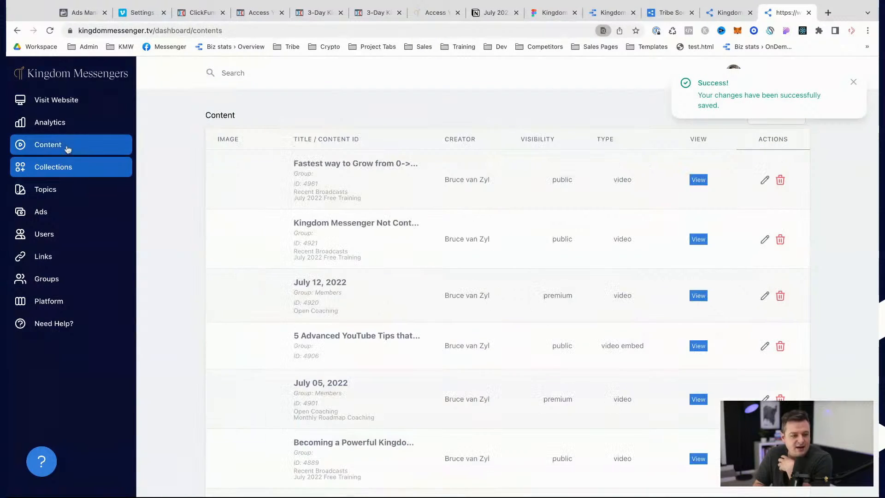
{"action": "left_click", "coordinate": [853, 82]}
{"action": "left_click", "coordinate": [797, 117]}
{"action": "left_click", "coordinate": [323, 141]}
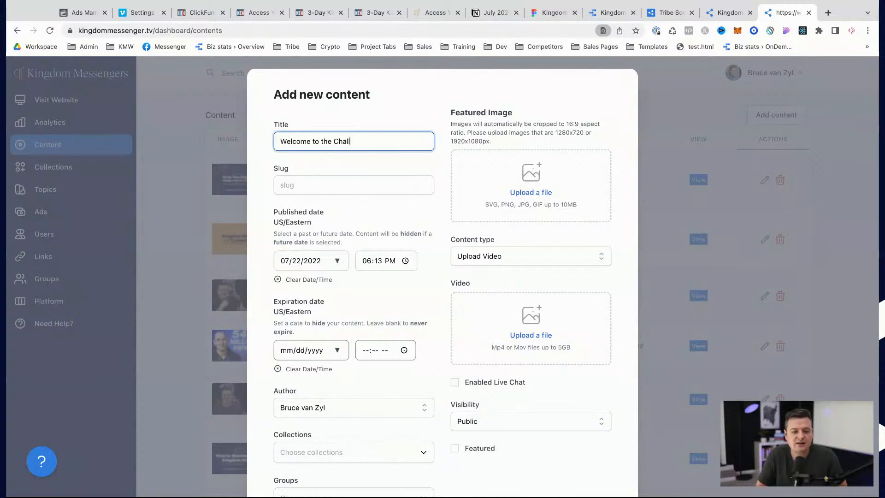
{"action": "left_click", "coordinate": [426, 187]}
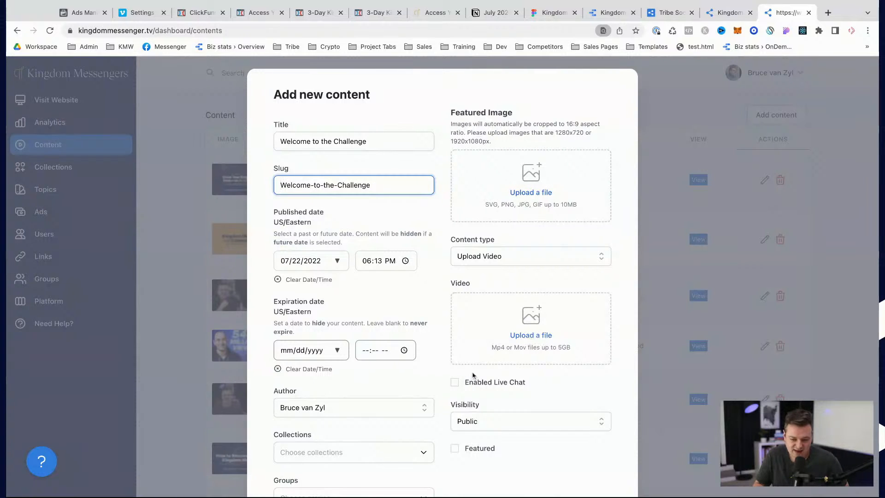
- Enable live chat for the new content and assign it to the Challenge Day 1 collection
{"action": "left_click", "coordinate": [493, 387]}
{"action": "scroll", "coordinate": [493, 387], "scroll_direction": "down", "scroll_amount": 3}
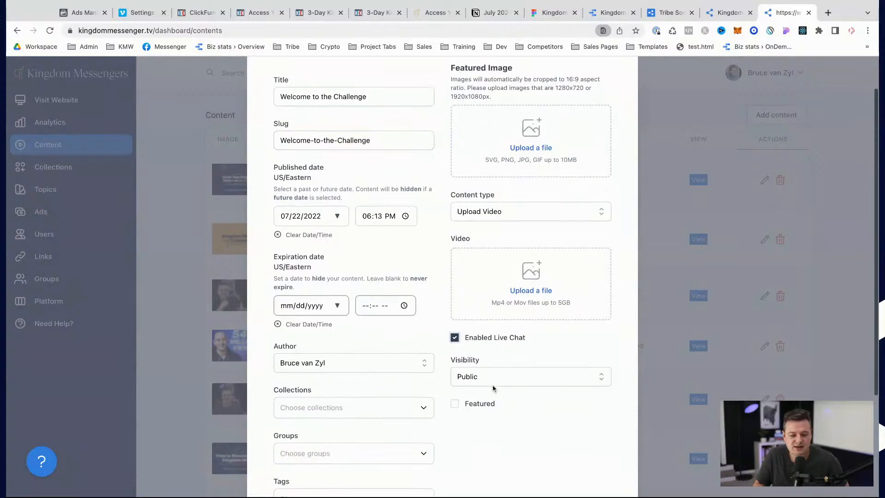
{"action": "left_click", "coordinate": [352, 388]}
{"action": "scroll", "coordinate": [341, 433], "scroll_direction": "down", "scroll_amount": 2}
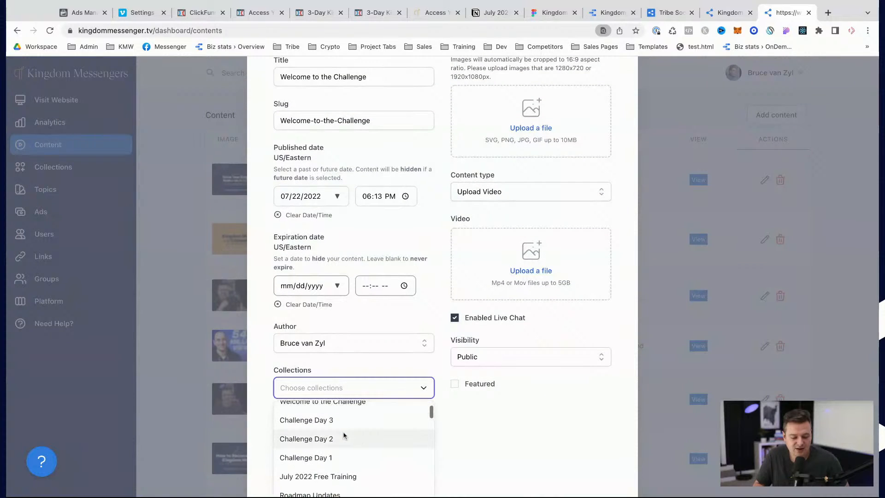
{"action": "left_click", "coordinate": [322, 461]}
{"action": "scroll", "coordinate": [524, 462], "scroll_direction": "down", "scroll_amount": 2}
{"action": "left_click", "coordinate": [497, 323]}
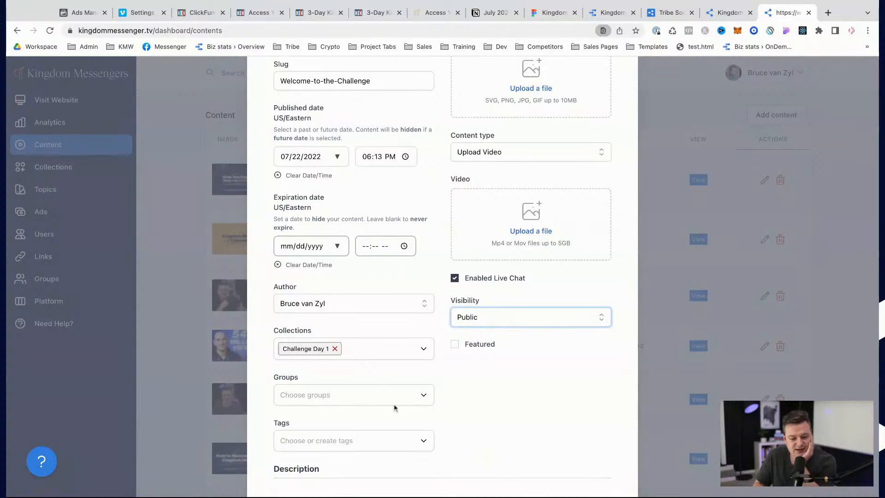
- Assign the content to the 3 Day Challenge - July 2022 group and save it
{"action": "left_click", "coordinate": [361, 396]}
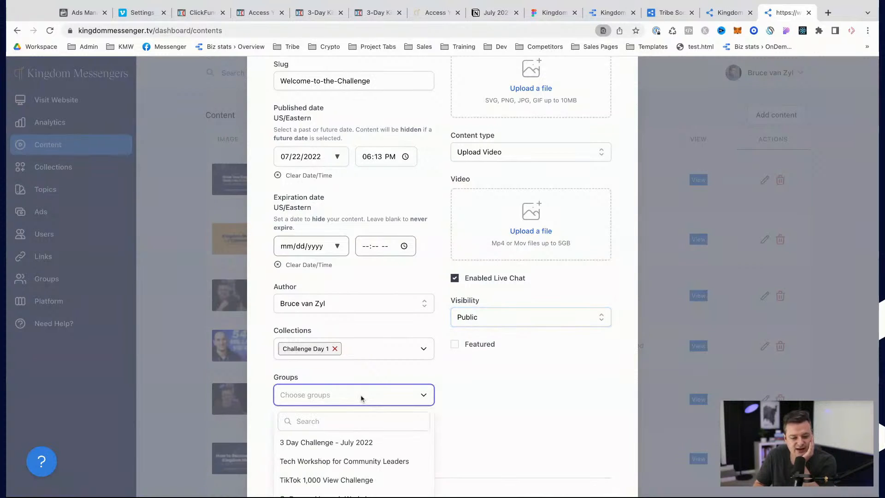
{"action": "left_click", "coordinate": [374, 445]}
{"action": "left_click", "coordinate": [564, 437]}
{"action": "scroll", "coordinate": [564, 438], "scroll_direction": "down", "scroll_amount": 2}
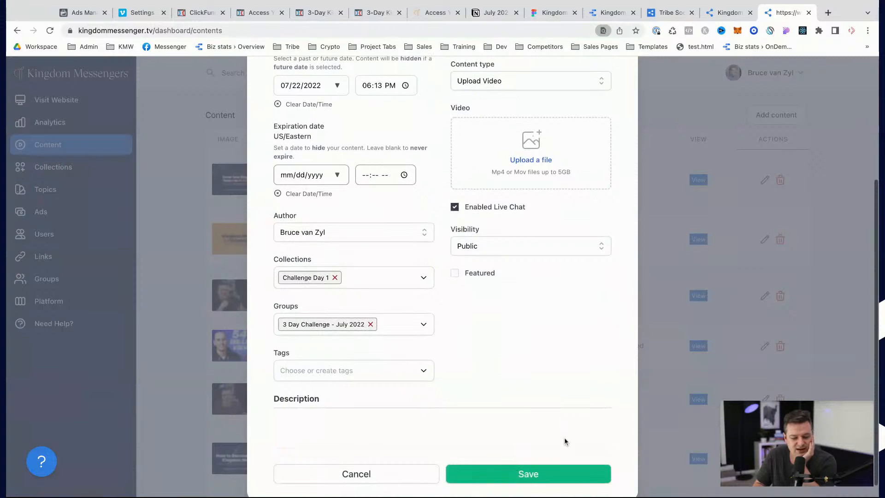
{"action": "scroll", "coordinate": [511, 429], "scroll_direction": "down", "scroll_amount": 1}
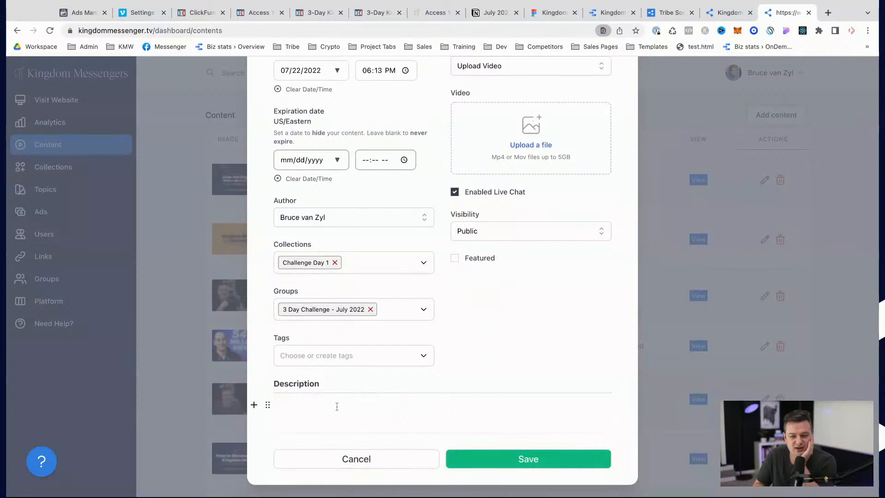
{"action": "scroll", "coordinate": [337, 406], "scroll_direction": "up", "scroll_amount": 5}
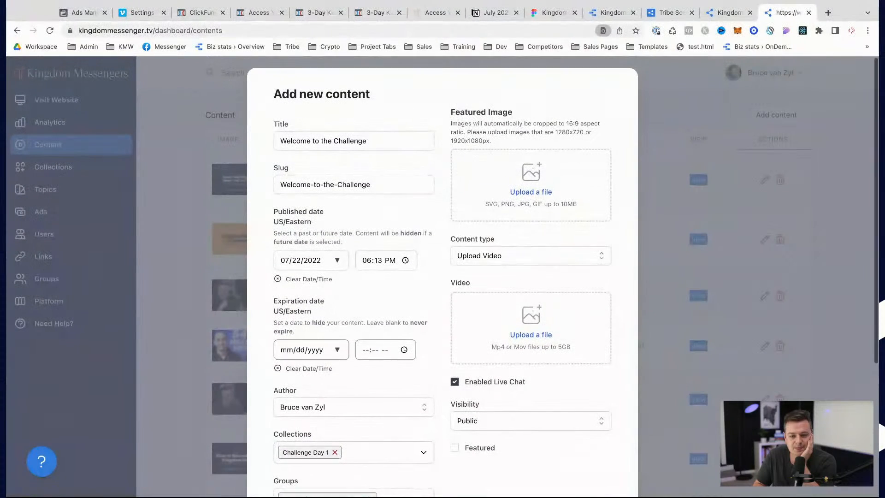
{"action": "scroll", "coordinate": [519, 489], "scroll_direction": "down", "scroll_amount": 5}
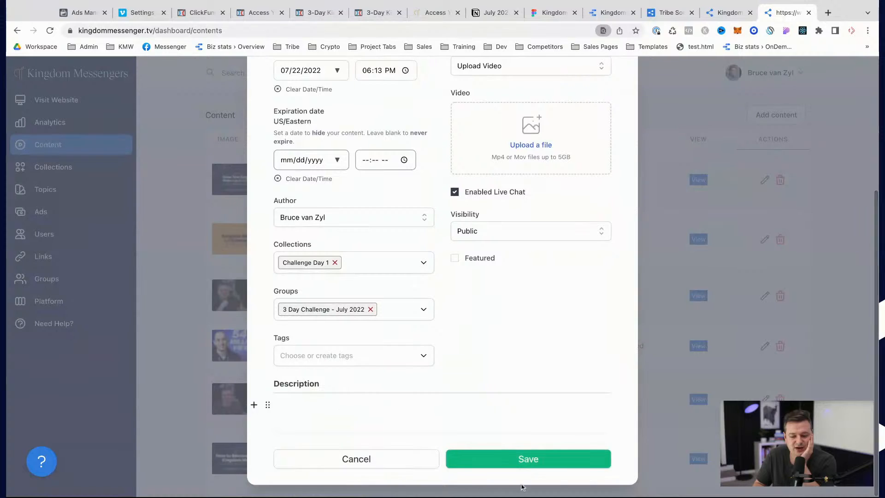
{"action": "left_click", "coordinate": [525, 466]}
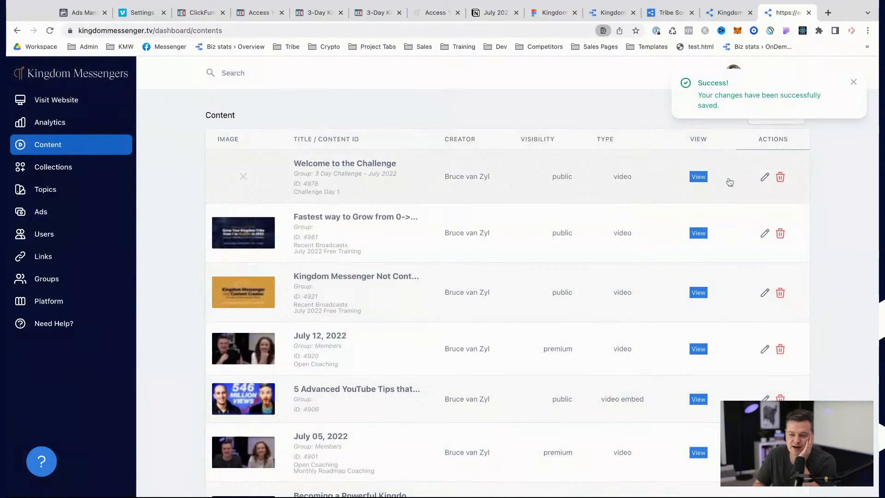
- Check the posts under Welcome to the Challenge and Challenge Day 1 on the group's content page
{"action": "left_click", "coordinate": [726, 14]}
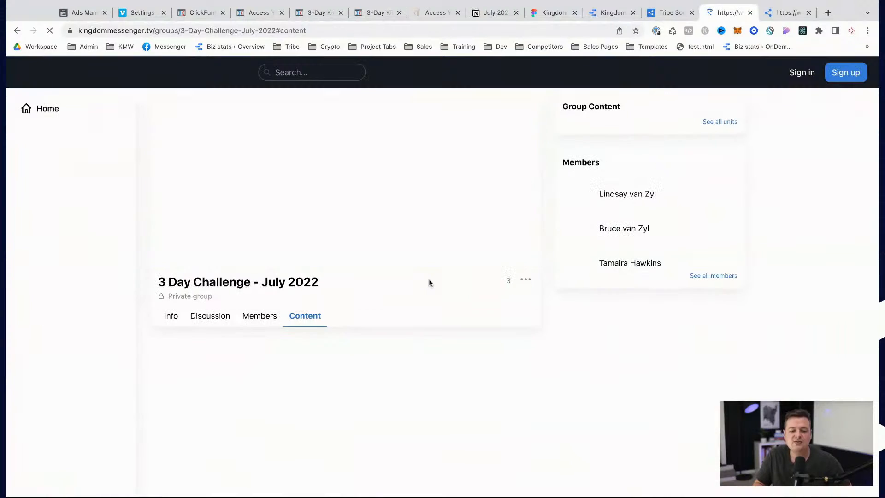
{"action": "scroll", "coordinate": [296, 355], "scroll_direction": "down", "scroll_amount": 2}
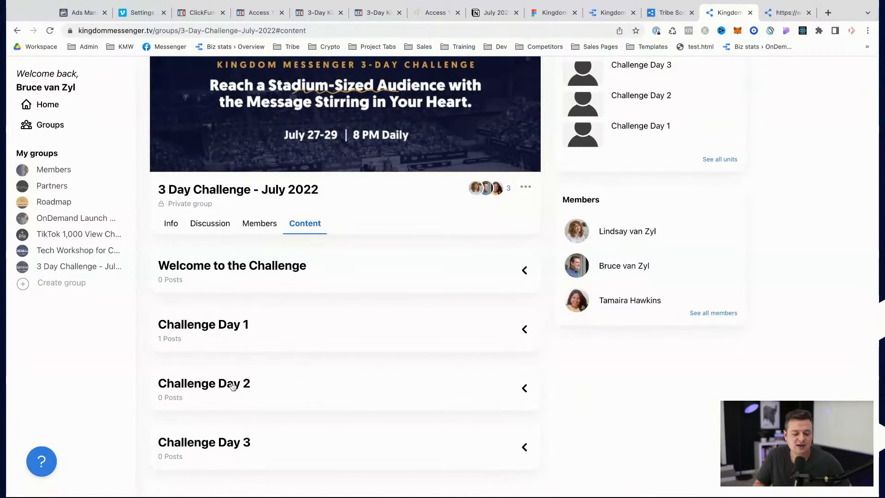
{"action": "left_click", "coordinate": [242, 272]}
{"action": "left_click", "coordinate": [193, 334]}
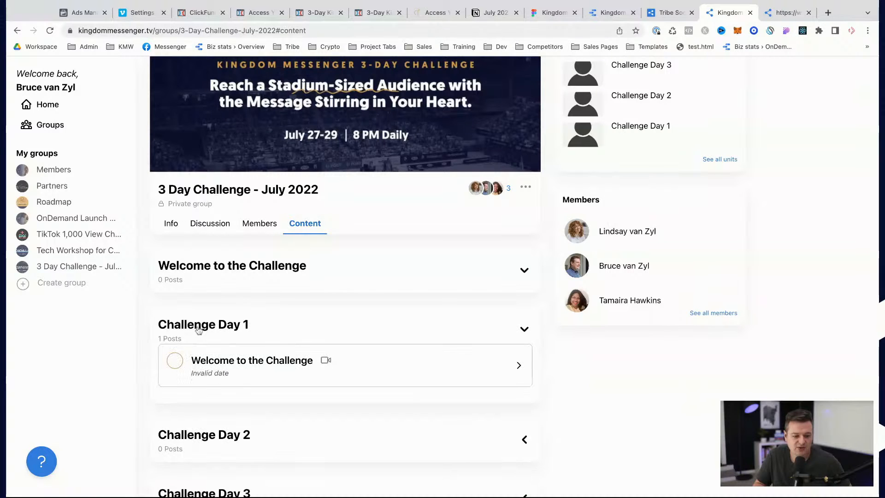
- Move the Welcome to the Challenge content from the Challenge Day 1 collection to the Welcome to the Challenge collection and save
{"action": "left_click", "coordinate": [783, 13]}
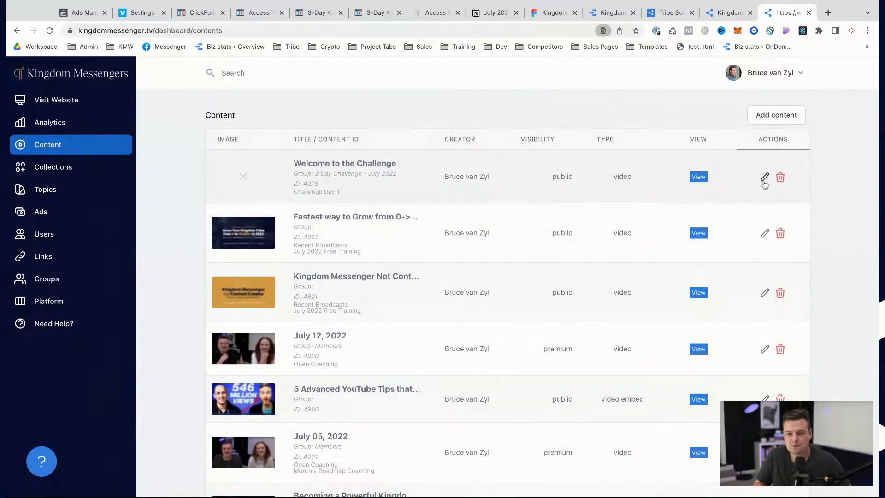
{"action": "scroll", "coordinate": [669, 226], "scroll_direction": "down", "scroll_amount": 1}
{"action": "left_click", "coordinate": [765, 164]}
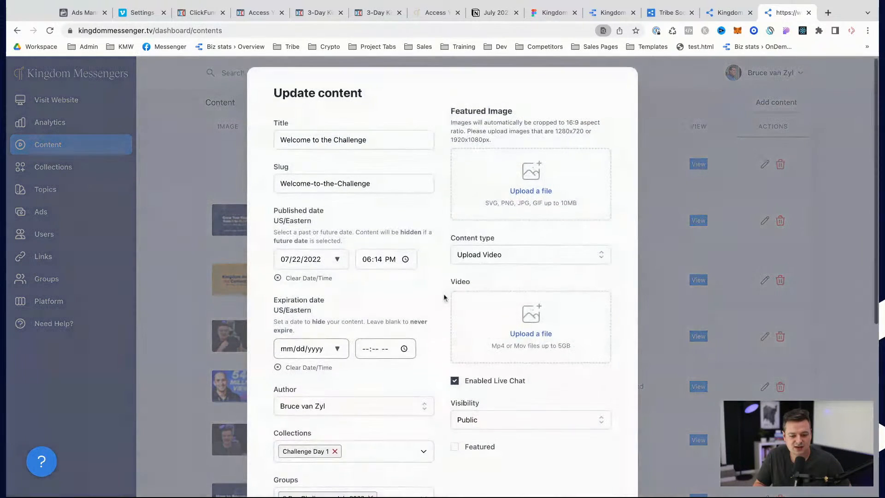
{"action": "scroll", "coordinate": [391, 369], "scroll_direction": "down", "scroll_amount": 2}
{"action": "left_click", "coordinate": [335, 404]}
{"action": "left_click", "coordinate": [352, 403]}
{"action": "left_click", "coordinate": [335, 450]}
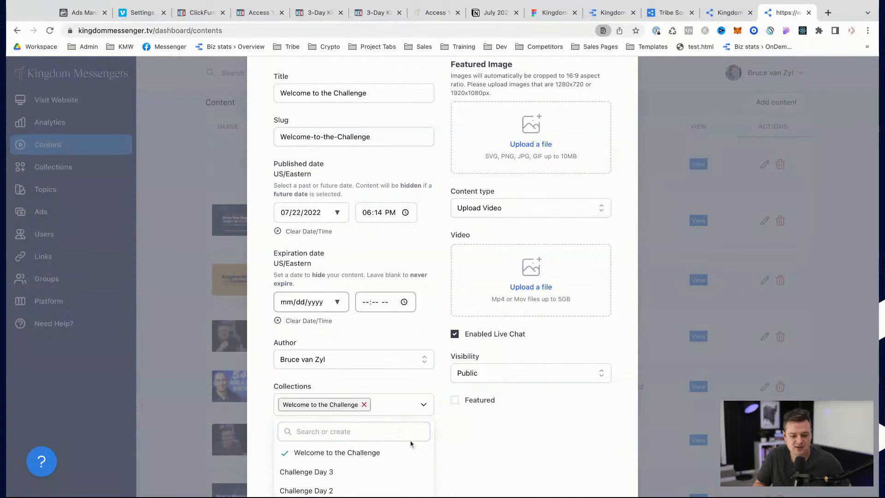
{"action": "scroll", "coordinate": [562, 452], "scroll_direction": "down", "scroll_amount": 5}
{"action": "scroll", "coordinate": [562, 454], "scroll_direction": "down", "scroll_amount": 1}
{"action": "left_click", "coordinate": [569, 459]}
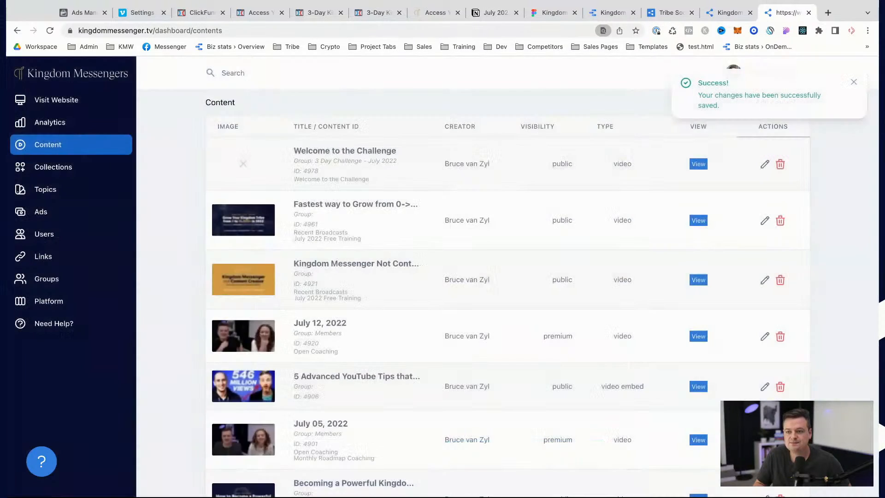
- Reload the group's content page and expand the Welcome to the Challenge collection to check its post
{"action": "left_click", "coordinate": [724, 14]}
{"action": "key", "text": "super+r"}
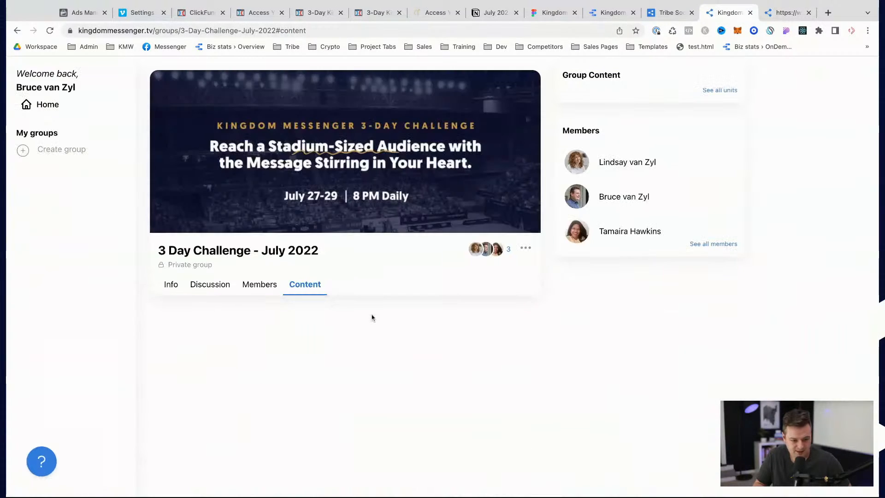
{"action": "left_click", "coordinate": [524, 330]}
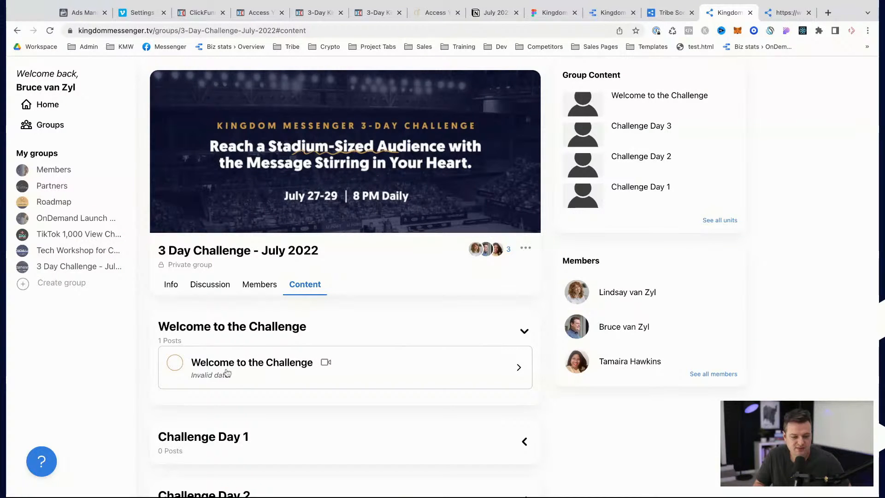
- Set the published time of the Welcome to the Challenge content to 06:00 PM and save it
{"action": "left_click", "coordinate": [786, 13]}
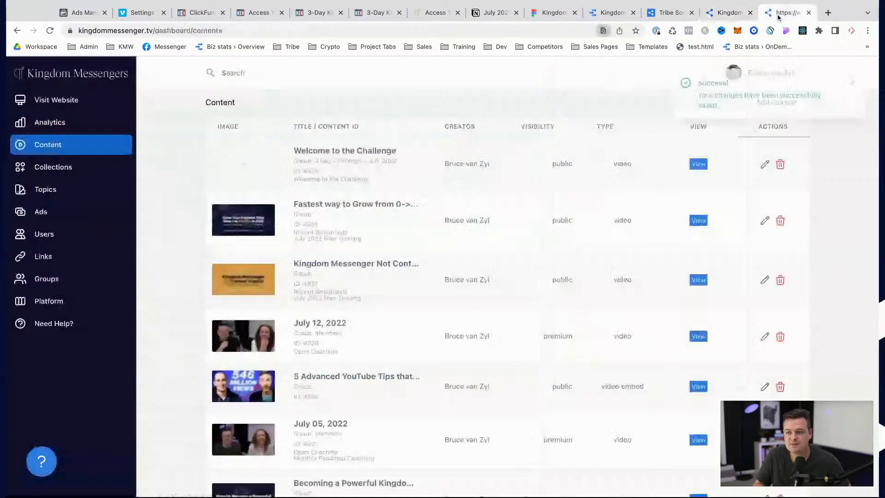
{"action": "left_click", "coordinate": [765, 164]}
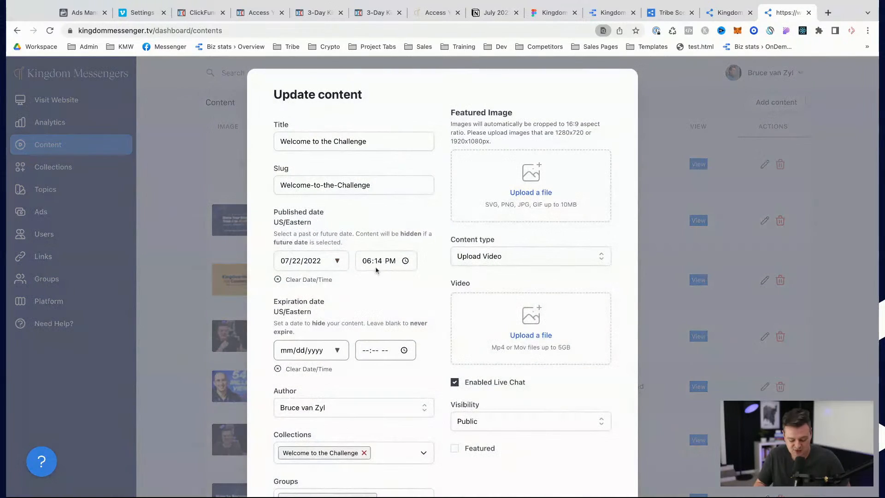
{"action": "left_click", "coordinate": [377, 270]}
{"action": "type", "text": "00"}
{"action": "scroll", "coordinate": [430, 314], "scroll_direction": "down", "scroll_amount": 5}
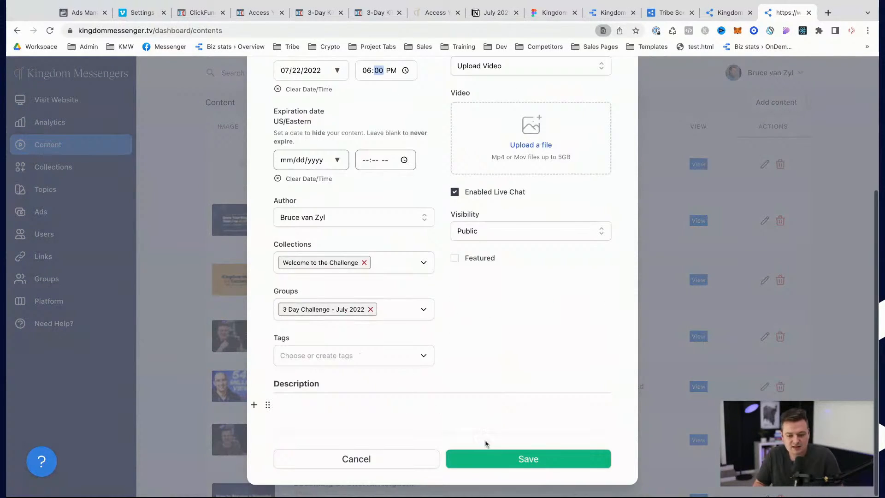
{"action": "left_click", "coordinate": [498, 455]}
- Review how the welcome post appears in the group's content and discussion areas
{"action": "left_click", "coordinate": [730, 13]}
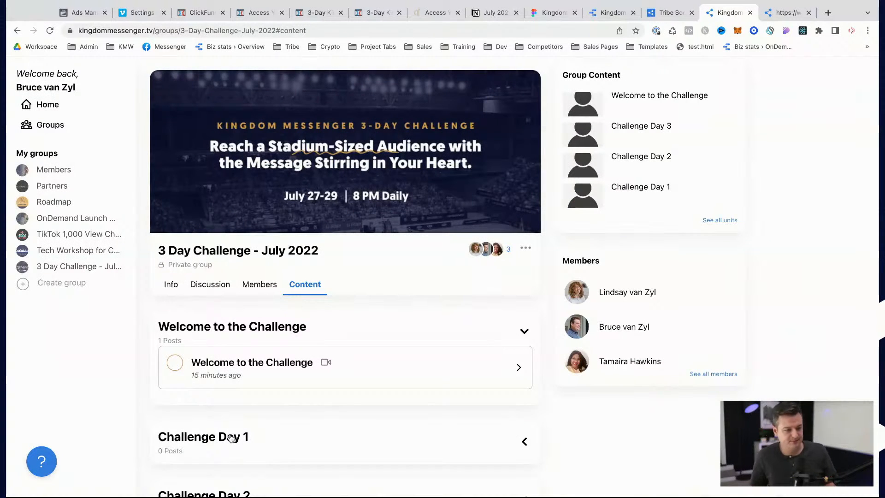
{"action": "scroll", "coordinate": [232, 438], "scroll_direction": "down", "scroll_amount": 1}
{"action": "scroll", "coordinate": [232, 438], "scroll_direction": "up", "scroll_amount": 1}
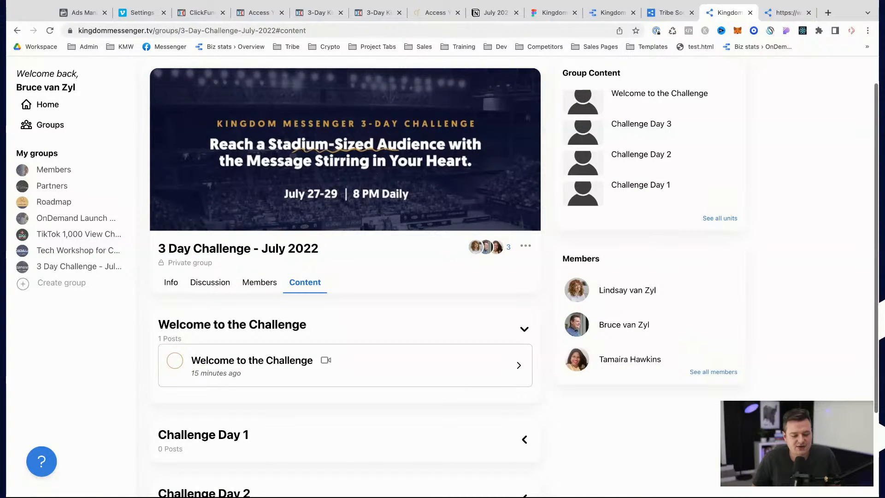
{"action": "left_click", "coordinate": [210, 283]}
{"action": "scroll", "coordinate": [229, 319], "scroll_direction": "down", "scroll_amount": 5}
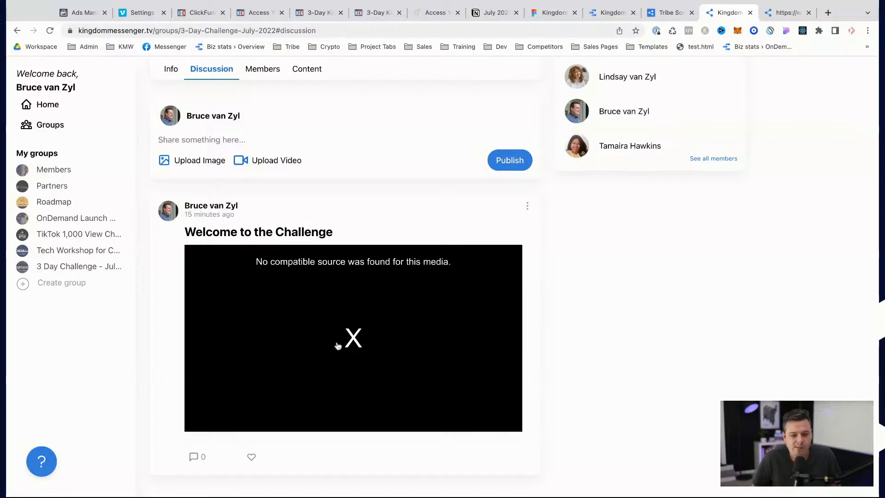
{"action": "left_click", "coordinate": [302, 73]}
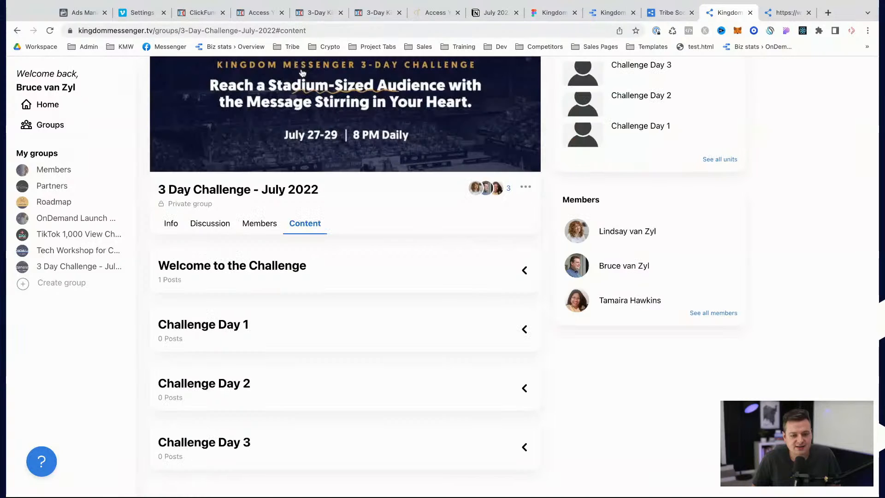
{"action": "left_click", "coordinate": [284, 286]}
- Start another content item titled Want to add a 1:1 Breakthrough Call? with the slug Want-to-add-a-1:1-Breakthrough-Call
{"action": "left_click", "coordinate": [788, 12]}
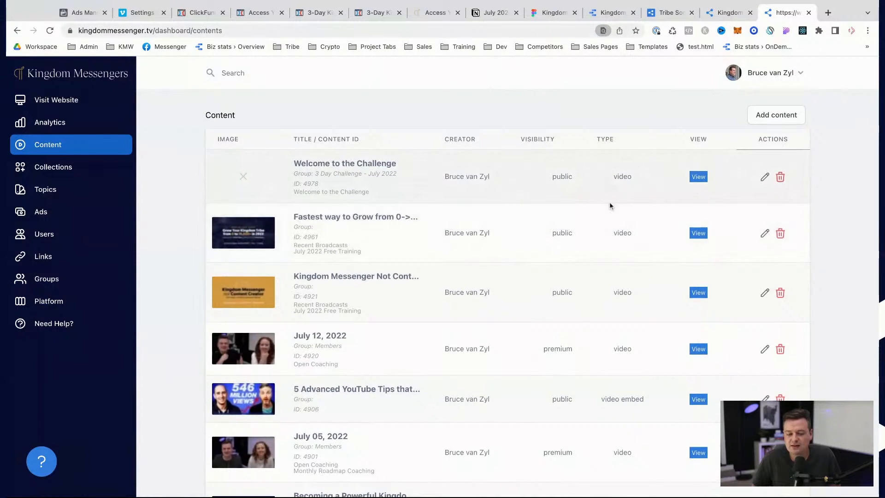
{"action": "left_click", "coordinate": [763, 118]}
{"action": "left_click", "coordinate": [338, 145]}
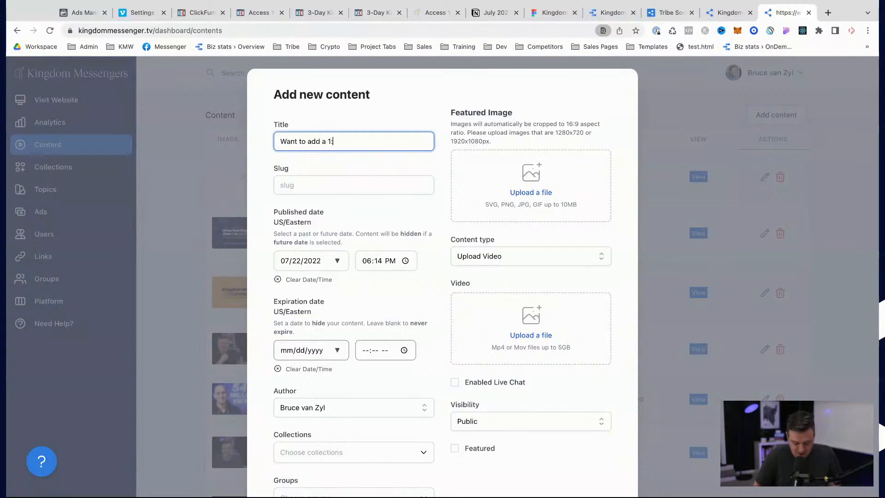
{"action": "type", "text": "Want to add a 1:1 Breakthrough Cal"}
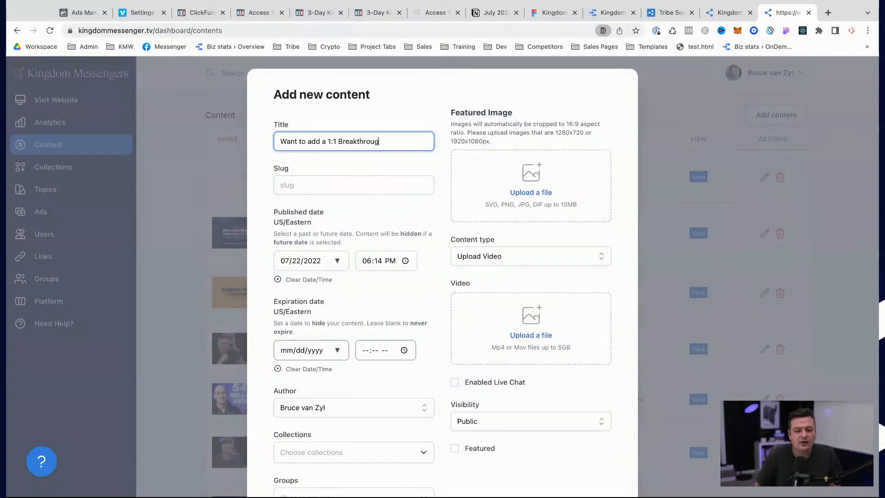
{"action": "key", "text": "Tab"}
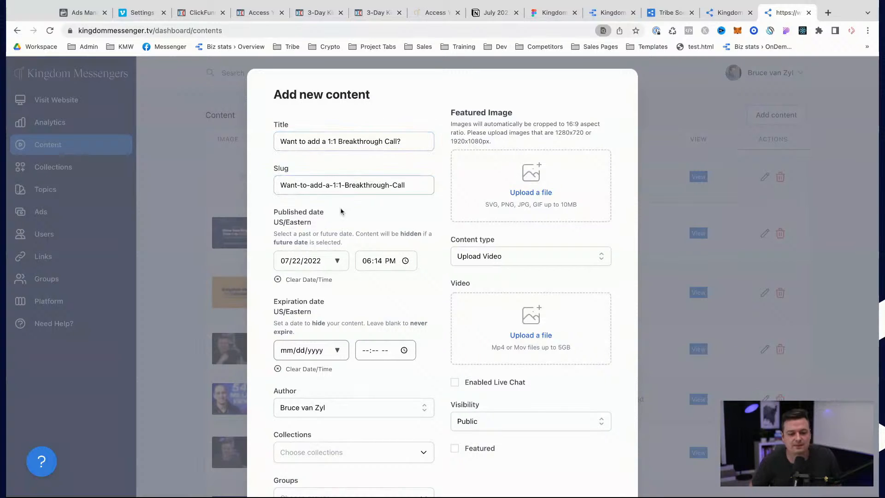
- Assign the new content to the Welcome to the Challenge collection and the 3 Day Challenge - July 2022 group
{"action": "scroll", "coordinate": [340, 207], "scroll_direction": "down", "scroll_amount": 2}
{"action": "left_click", "coordinate": [471, 234]}
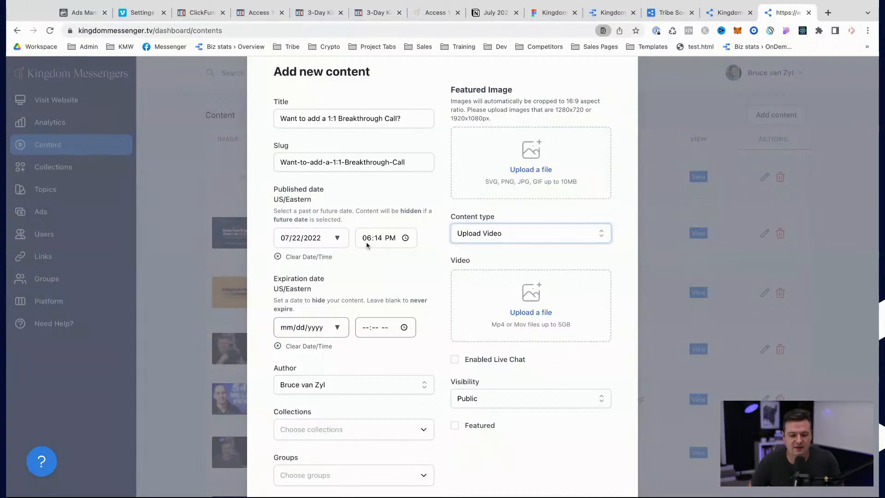
{"action": "scroll", "coordinate": [340, 384], "scroll_direction": "down", "scroll_amount": 3}
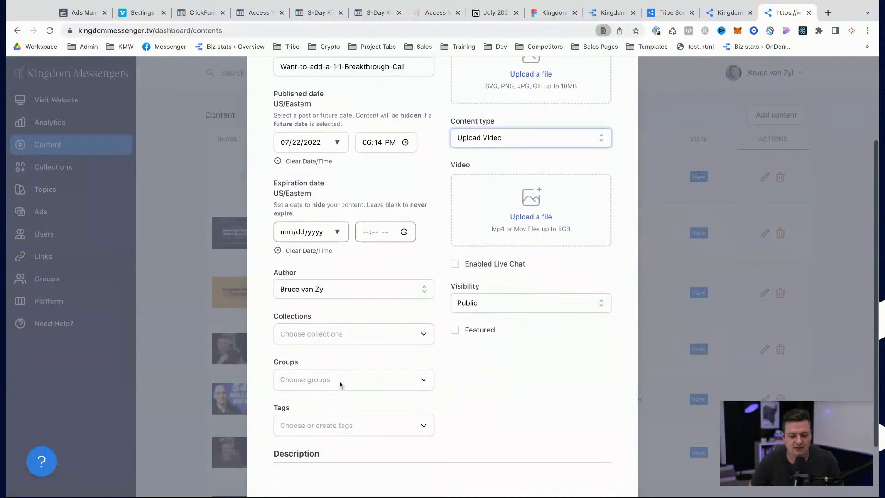
{"action": "left_click", "coordinate": [322, 295]}
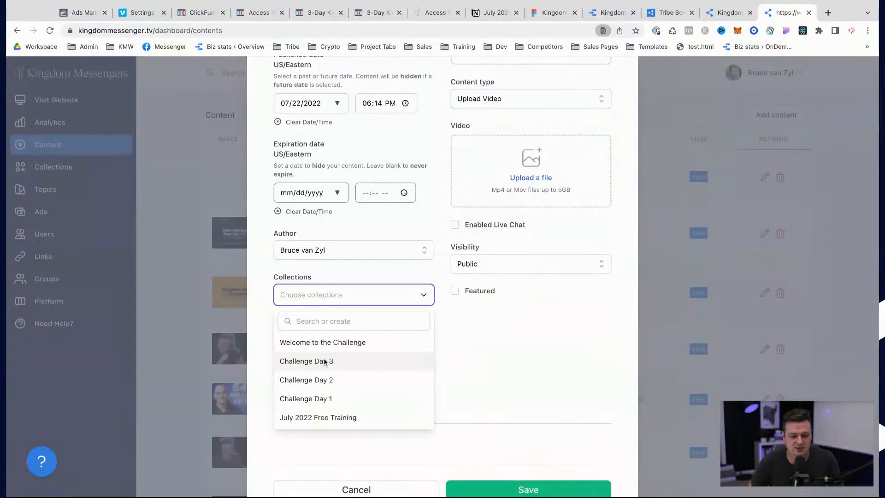
{"action": "left_click", "coordinate": [325, 343]}
{"action": "left_click", "coordinate": [468, 369]}
{"action": "scroll", "coordinate": [468, 368], "scroll_direction": "up", "scroll_amount": 1}
{"action": "left_click", "coordinate": [391, 363]}
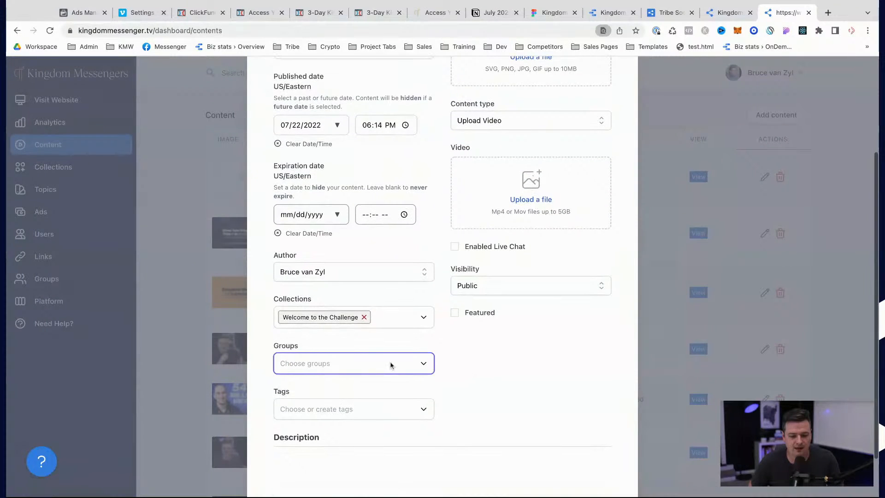
{"action": "left_click", "coordinate": [323, 413]}
- Upload the breakthrough call video file to the content item and enable live chat for it
{"action": "scroll", "coordinate": [519, 377], "scroll_direction": "up", "scroll_amount": 6}
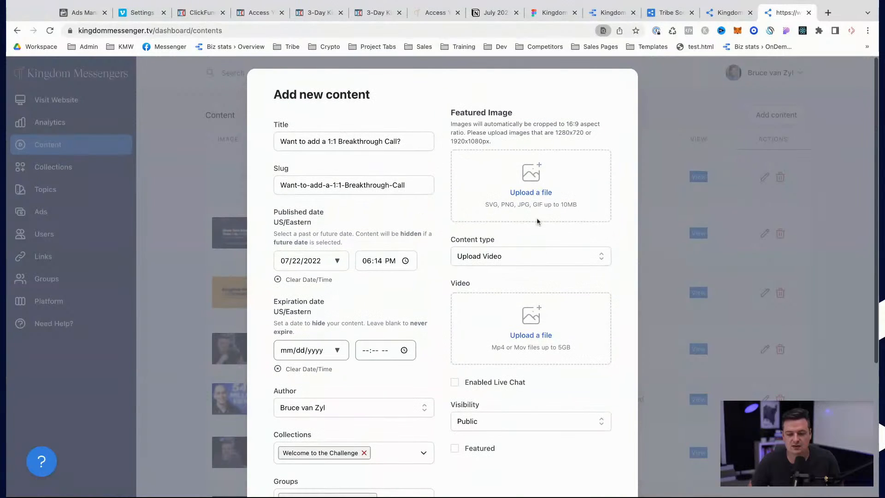
{"action": "left_click", "coordinate": [531, 335]}
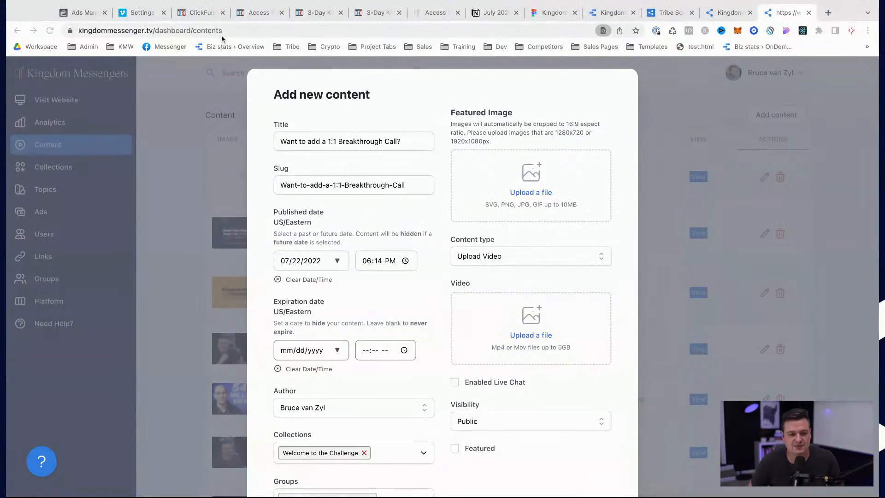
{"action": "double_click", "coordinate": [289, 127]}
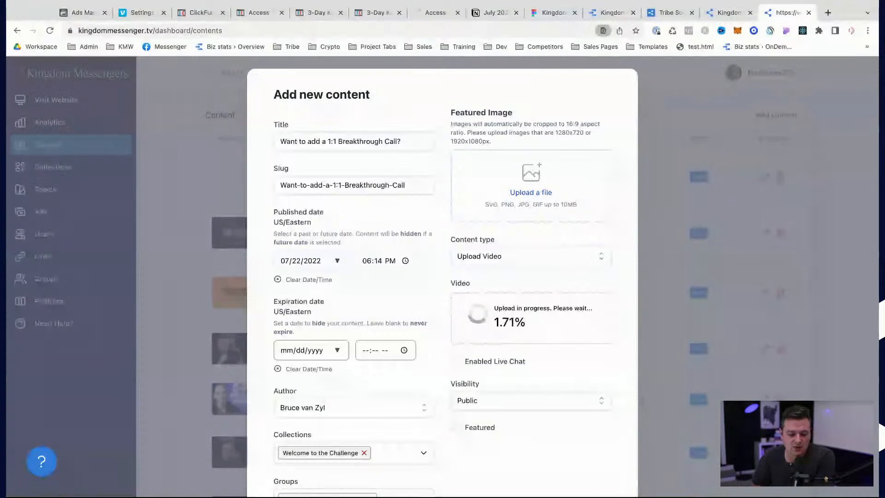
{"action": "left_click", "coordinate": [515, 363]}
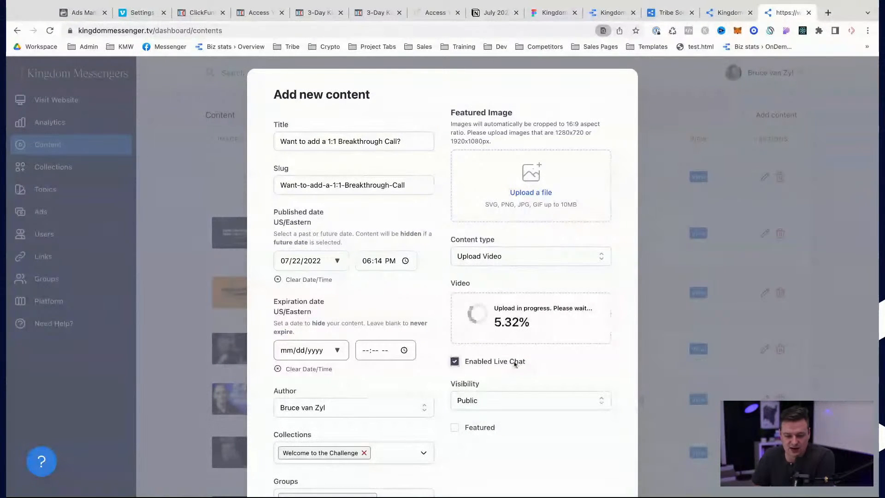
{"action": "scroll", "coordinate": [507, 413], "scroll_direction": "down", "scroll_amount": 2}
{"action": "scroll", "coordinate": [508, 414], "scroll_direction": "down", "scroll_amount": 3}
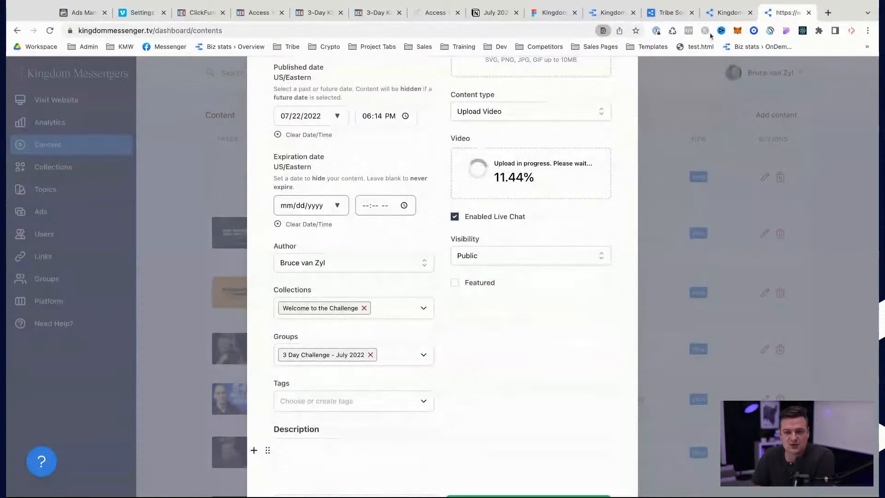
- Review the welcome post and the challenge day collections on the group's content page
{"action": "left_click", "coordinate": [735, 12]}
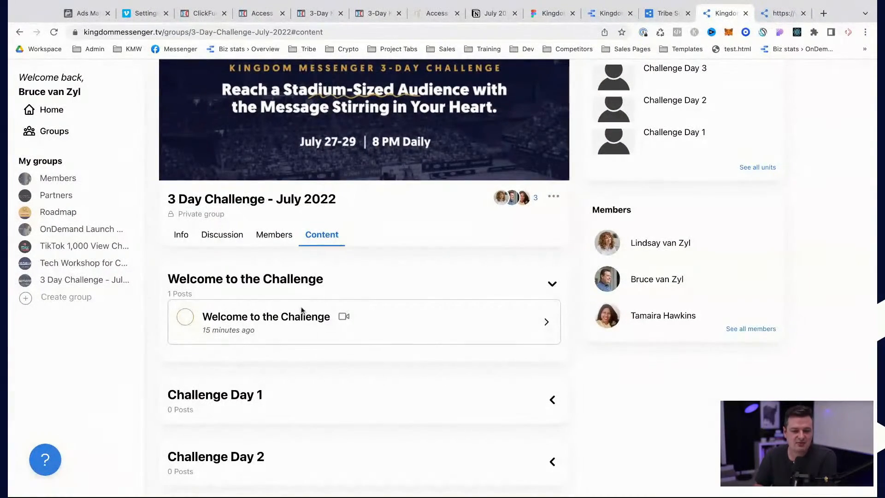
{"action": "scroll", "coordinate": [455, 451], "scroll_direction": "up", "scroll_amount": 1}
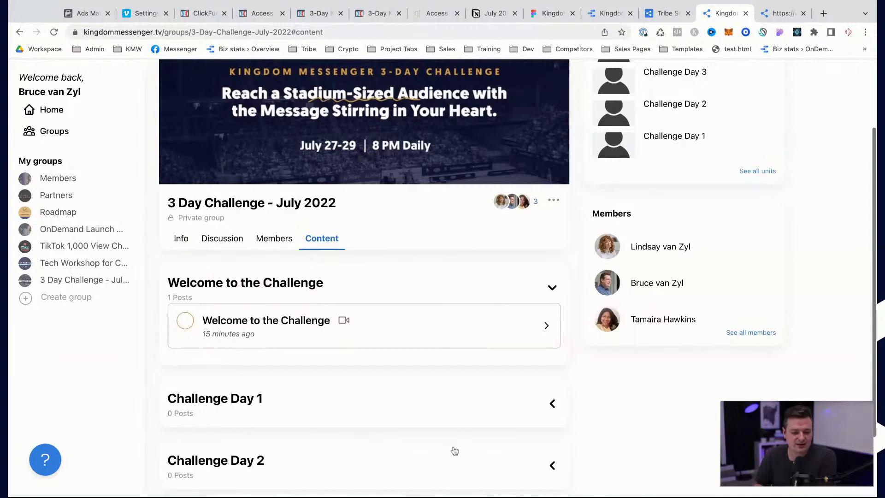
{"action": "scroll", "coordinate": [257, 340], "scroll_direction": "up", "scroll_amount": 1}
{"action": "scroll", "coordinate": [312, 375], "scroll_direction": "down", "scroll_amount": 3}
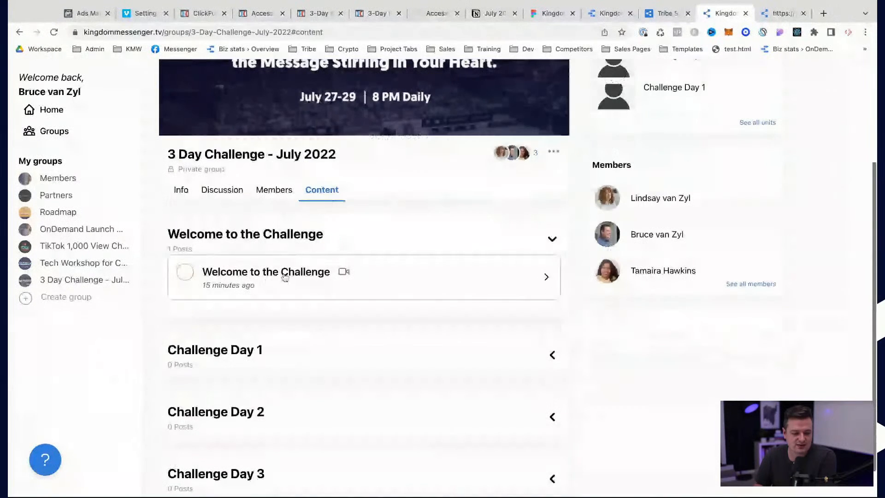
{"action": "scroll", "coordinate": [280, 471], "scroll_direction": "down", "scroll_amount": 1}
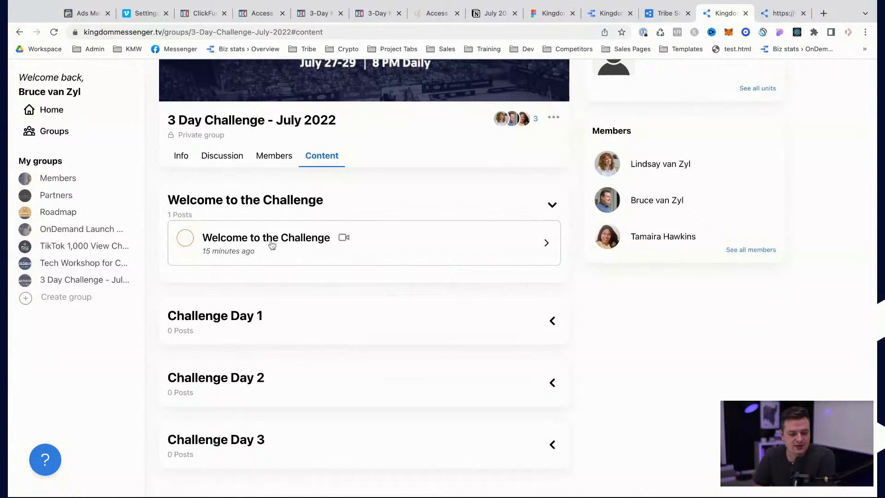
- Return to the new content form and set its published time to 06:05 PM
{"action": "left_click", "coordinate": [783, 14]}
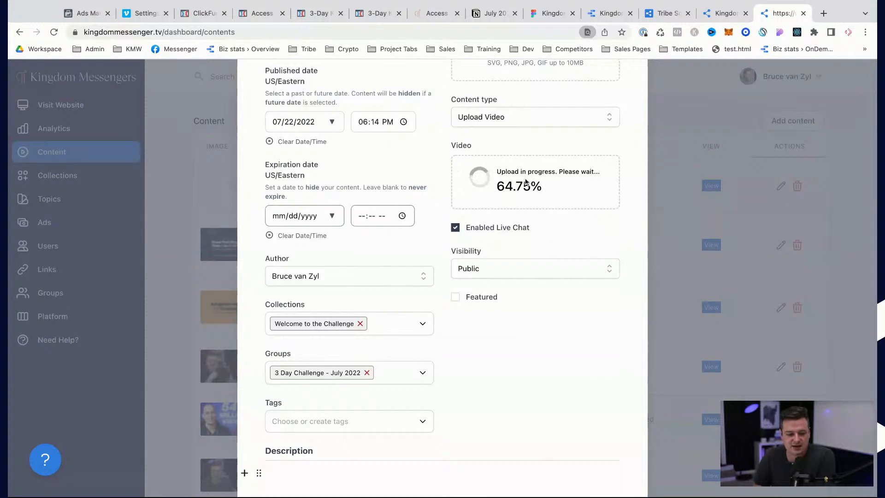
{"action": "scroll", "coordinate": [443, 353], "scroll_direction": "up", "scroll_amount": 2}
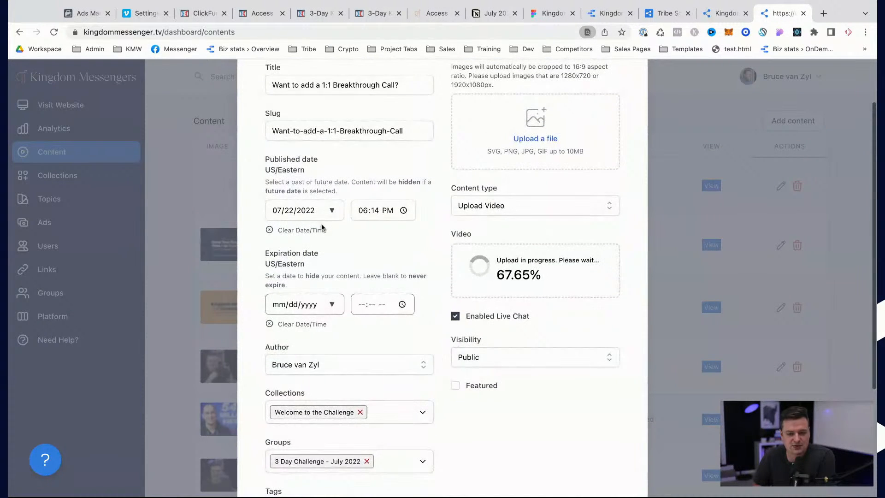
{"action": "scroll", "coordinate": [376, 276], "scroll_direction": "up", "scroll_amount": 2}
{"action": "left_click", "coordinate": [375, 273]}
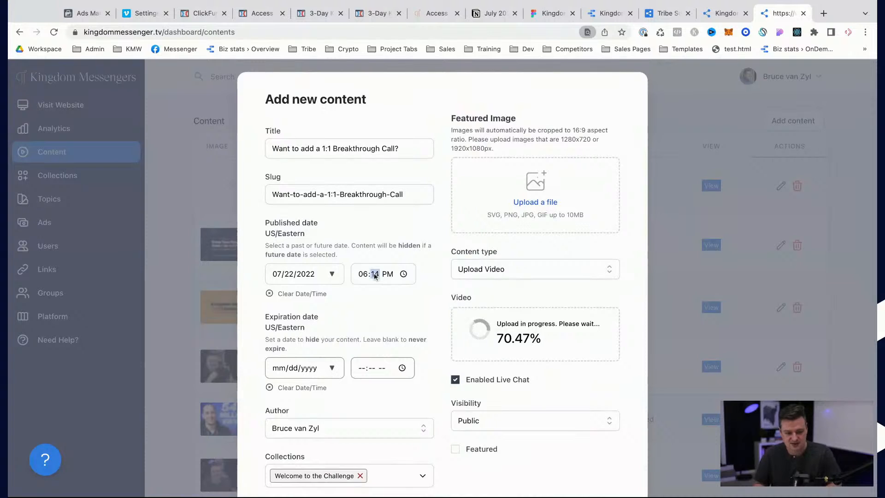
{"action": "type", "text": "05"}
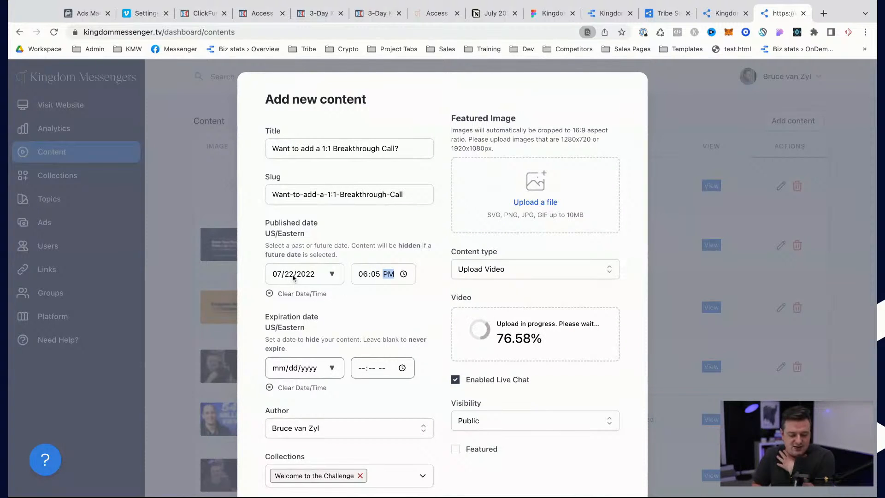
- Upload the Would you like a Breakthrough Call? thumbnail as the content's featured image and go to the empty description
{"action": "scroll", "coordinate": [369, 315], "scroll_direction": "down", "scroll_amount": 1}
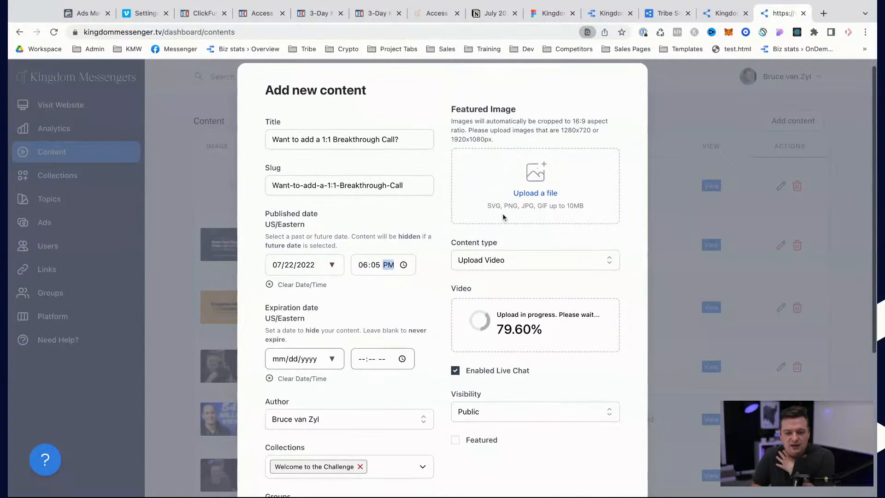
{"action": "left_click", "coordinate": [535, 197]}
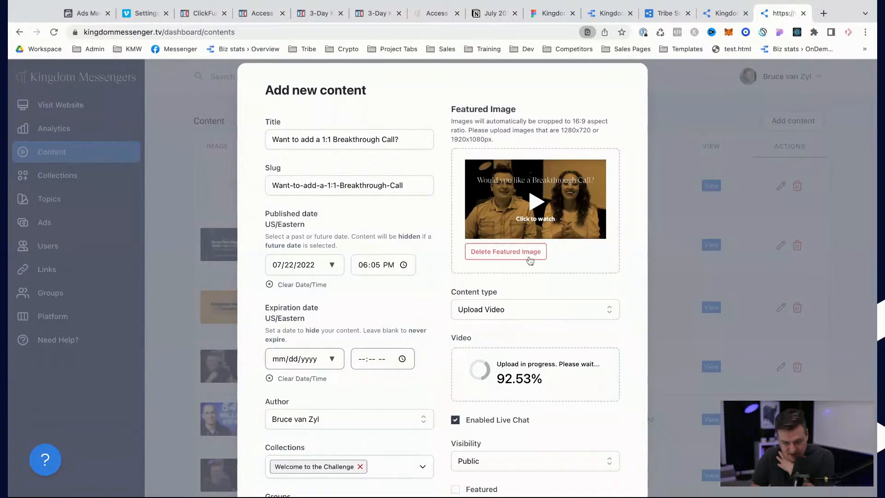
{"action": "scroll", "coordinate": [530, 276], "scroll_direction": "down", "scroll_amount": 1}
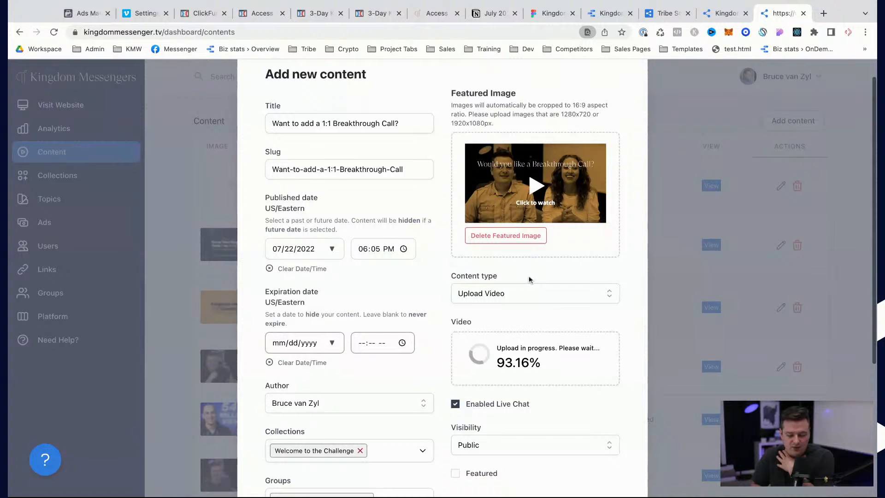
{"action": "scroll", "coordinate": [530, 279], "scroll_direction": "down", "scroll_amount": 5}
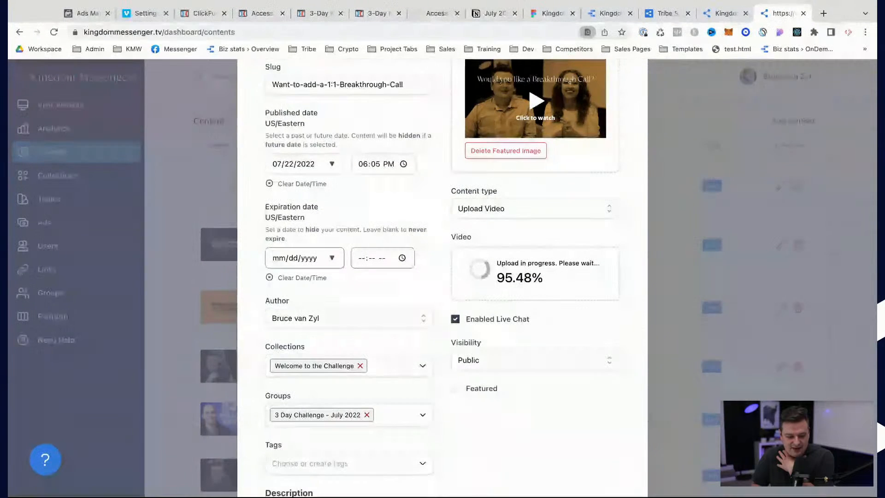
{"action": "scroll", "coordinate": [502, 454], "scroll_direction": "down", "scroll_amount": 7}
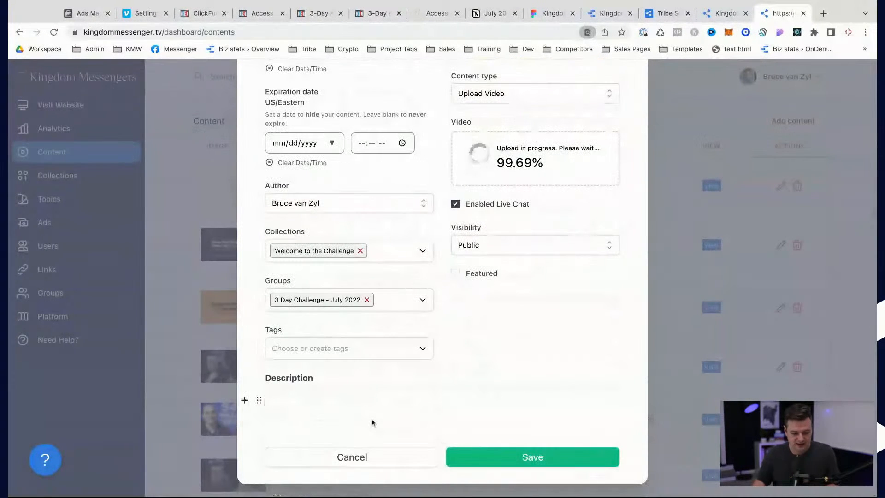
- Switch to ClickFunnels, change the path of the July22- 95 upsell page to breakthroughcall, save it, and check the saved path
{"action": "left_click", "coordinate": [205, 13]}
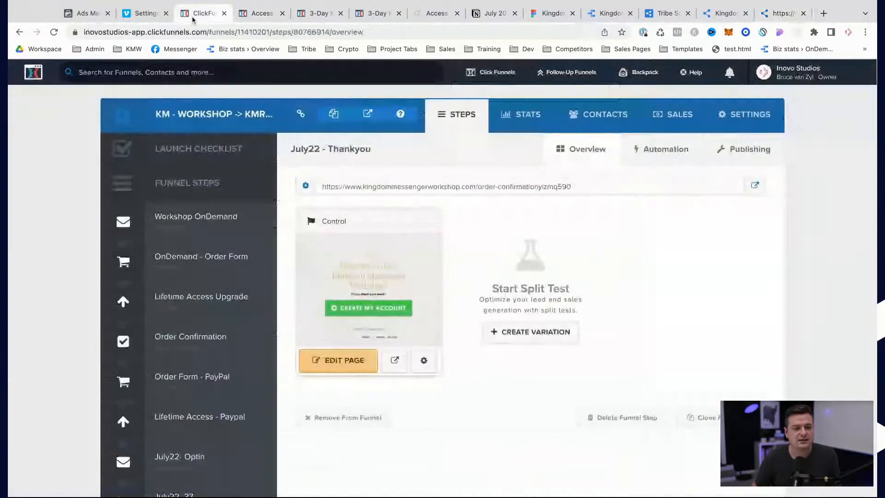
{"action": "scroll", "coordinate": [212, 358], "scroll_direction": "down", "scroll_amount": 7}
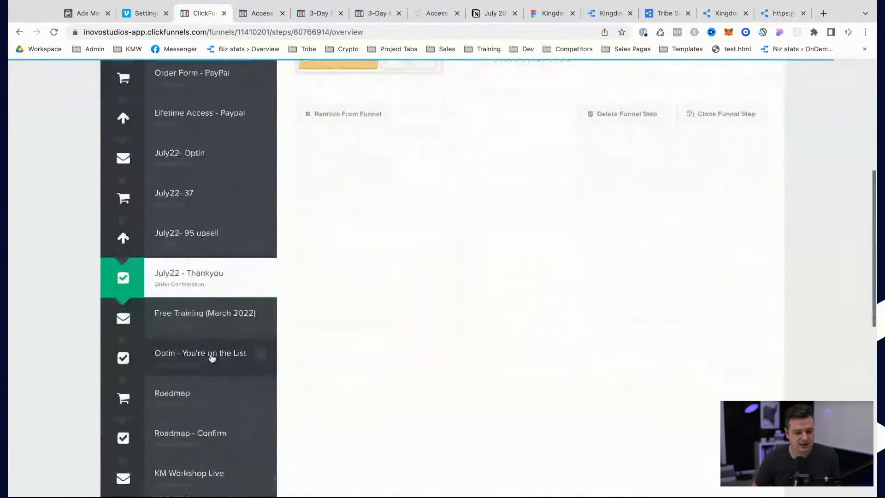
{"action": "left_click", "coordinate": [212, 245]}
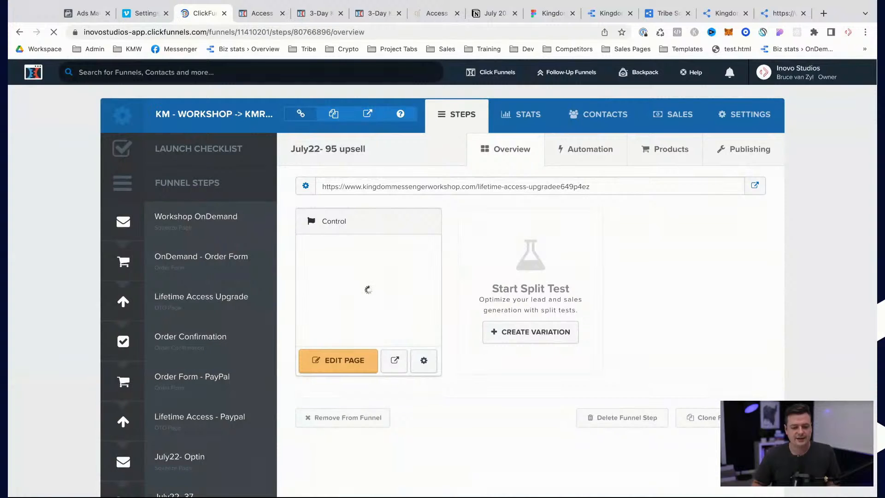
{"action": "left_click", "coordinate": [426, 360]}
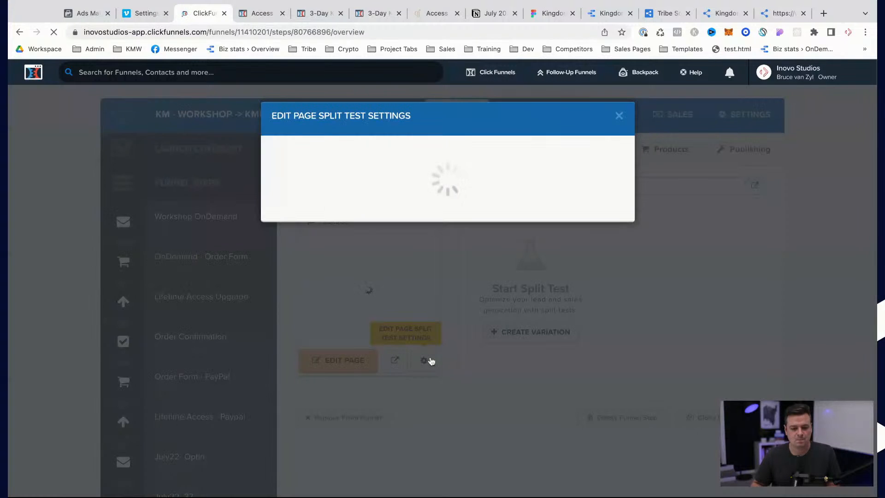
{"action": "triple_click", "coordinate": [332, 238]}
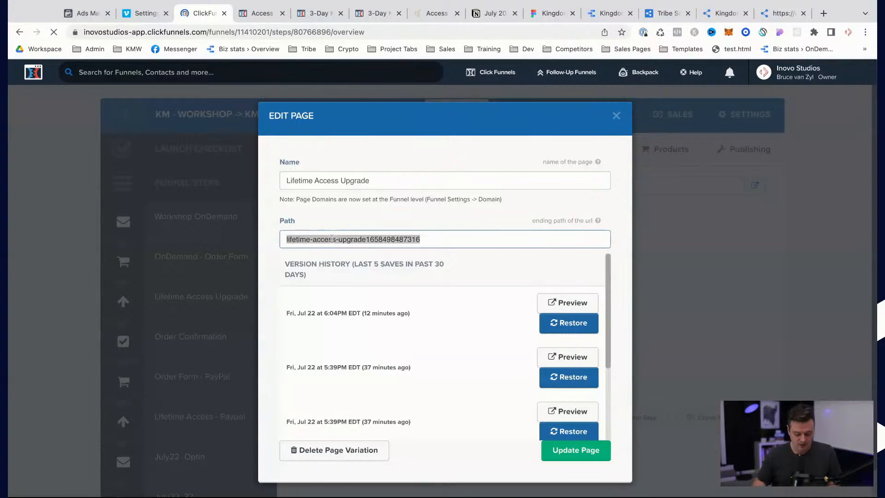
{"action": "type", "text": "breakthroughcall"}
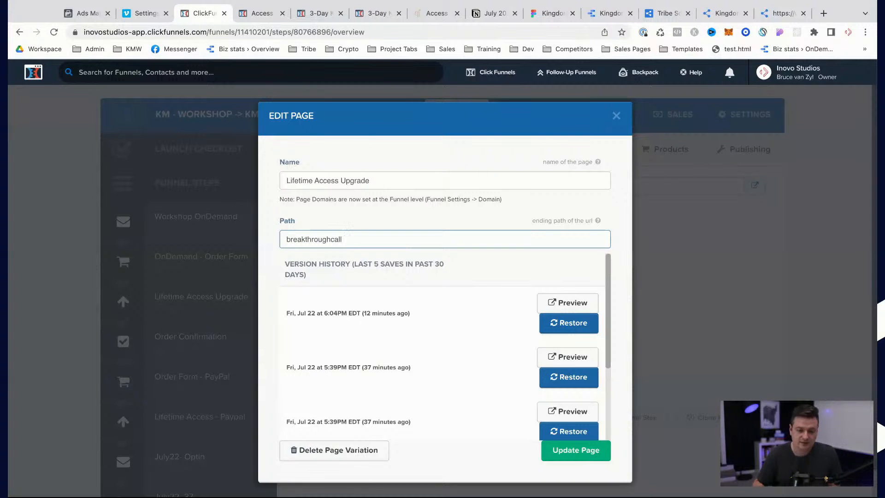
{"action": "left_click", "coordinate": [560, 451]}
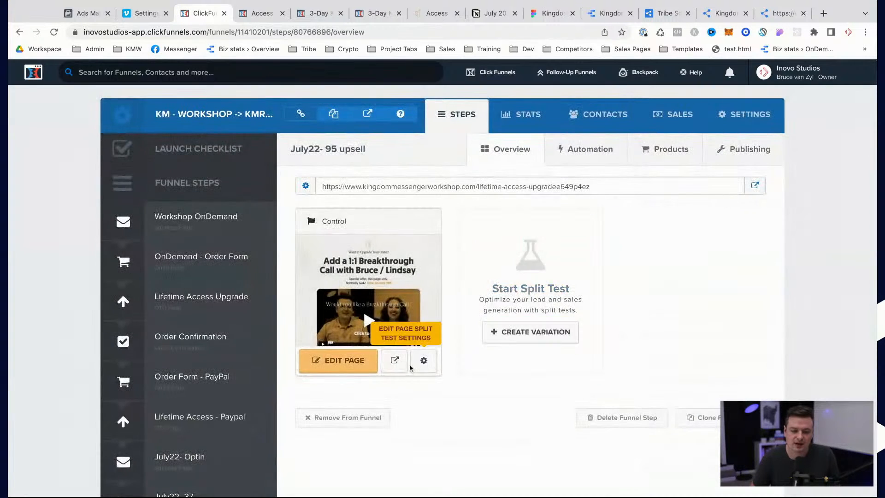
{"action": "left_click", "coordinate": [421, 362]}
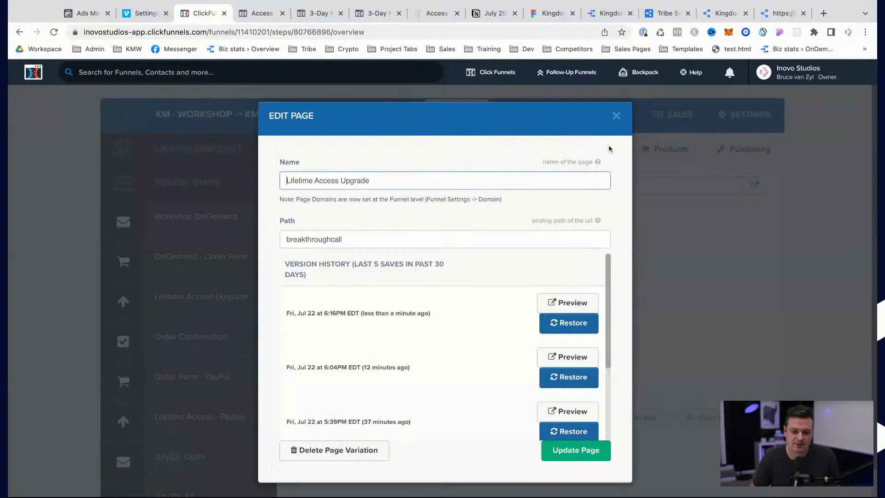
{"action": "left_click", "coordinate": [616, 116]}
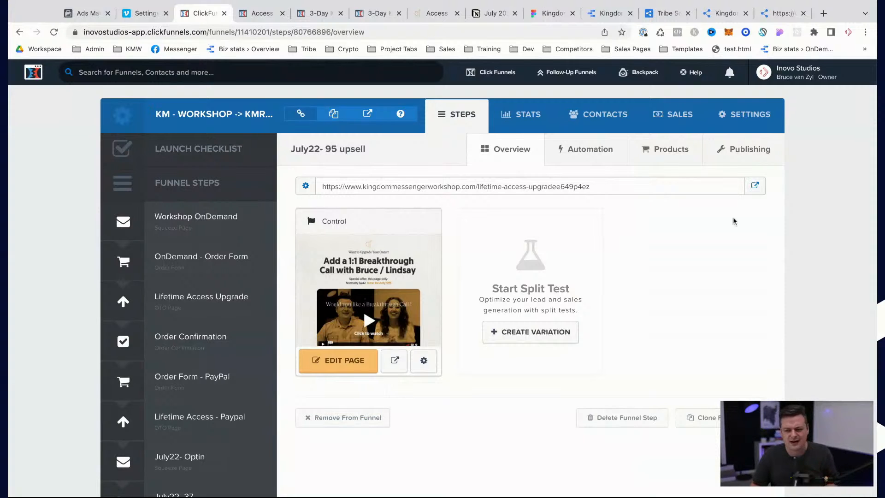
- Open the live July22- 95 upsell page and review its breakthrough call offer and video
{"action": "left_click", "coordinate": [755, 186]}
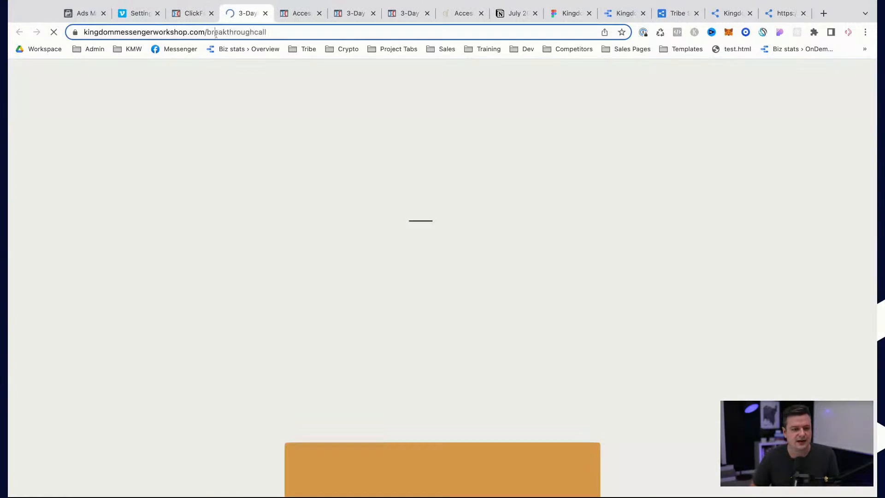
{"action": "left_click", "coordinate": [216, 34]}
{"action": "type", "text": "v"}
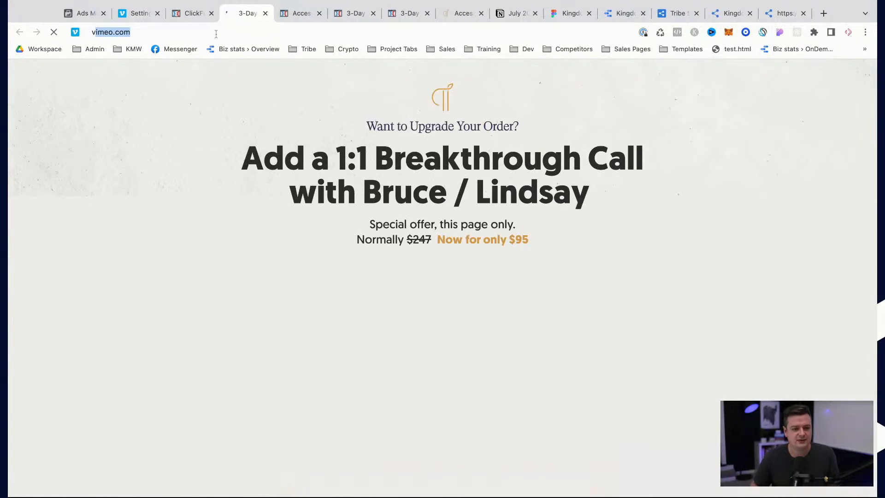
{"action": "left_click", "coordinate": [196, 14]}
{"action": "left_click", "coordinate": [249, 17]}
{"action": "scroll", "coordinate": [227, 214], "scroll_direction": "down", "scroll_amount": 3}
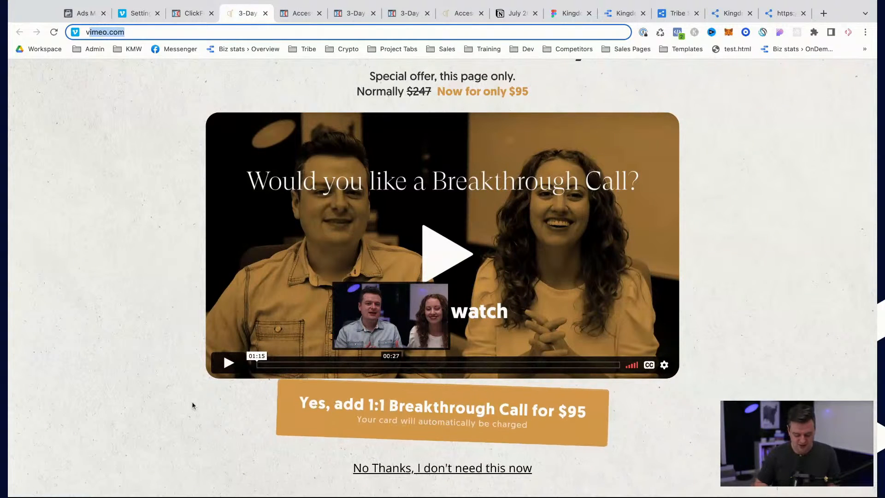
{"action": "key", "text": "super+Tab"}
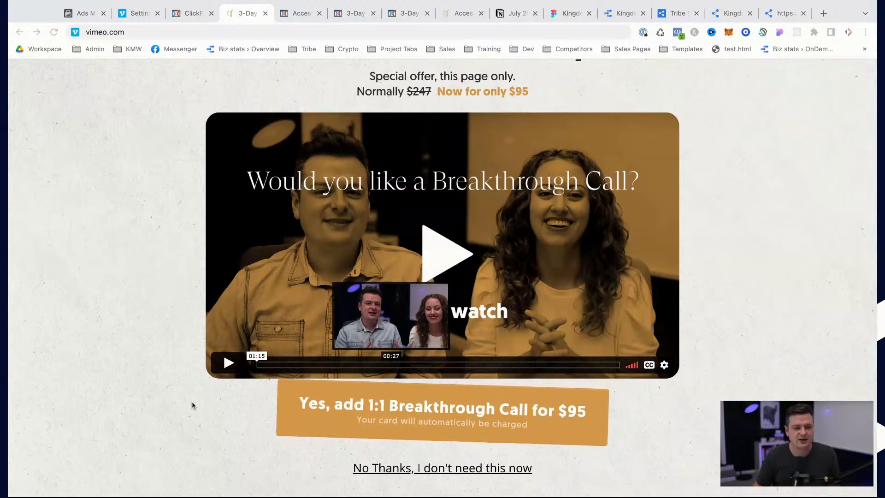
- Reload the live breakthrough call page and copy its kingdommessengerworkshop.com/breakthroughcall address
{"action": "left_click", "coordinate": [274, 33]}
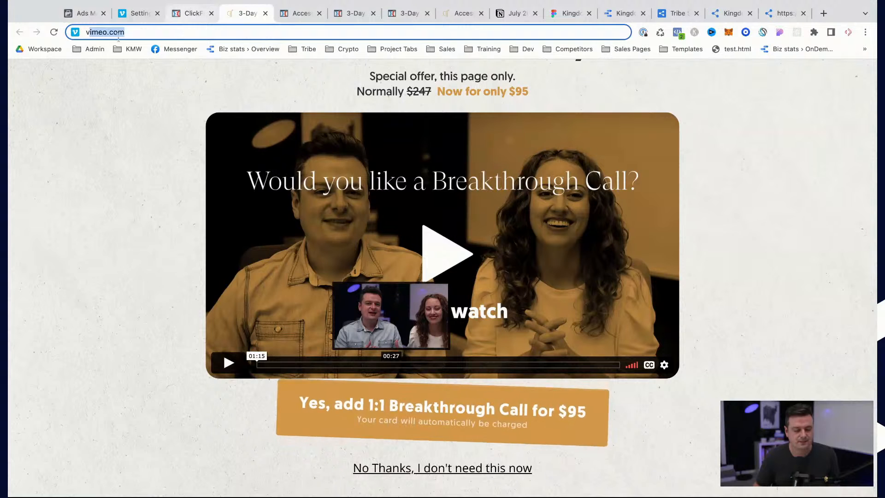
{"action": "left_click", "coordinate": [54, 31]}
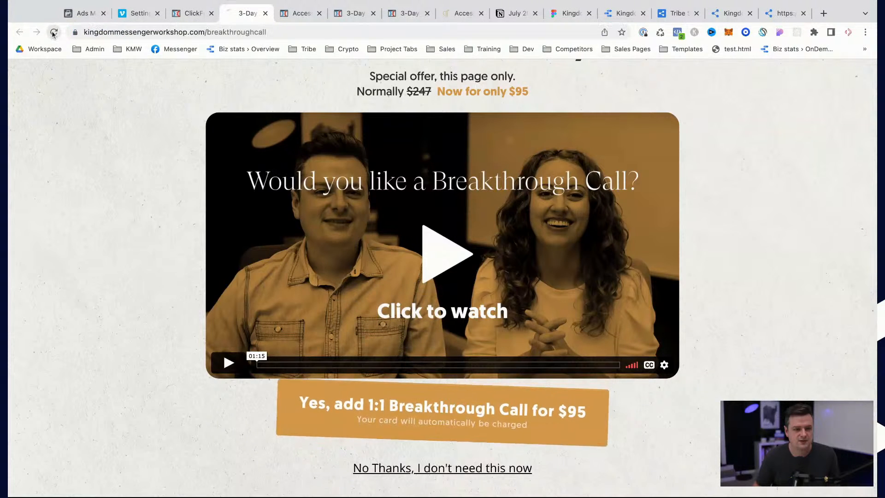
{"action": "left_click", "coordinate": [229, 32]}
{"action": "key", "text": "super+Tab"}
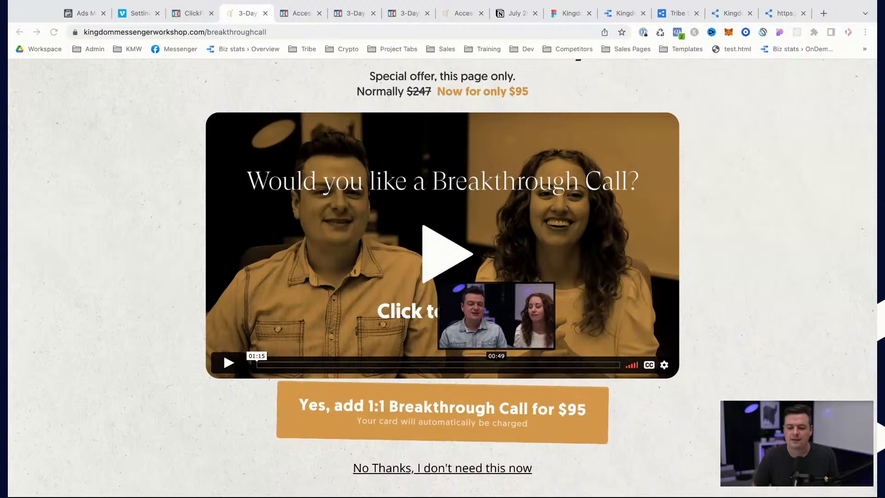
{"action": "key", "text": "super+l"}
{"action": "key", "text": "super+c"}
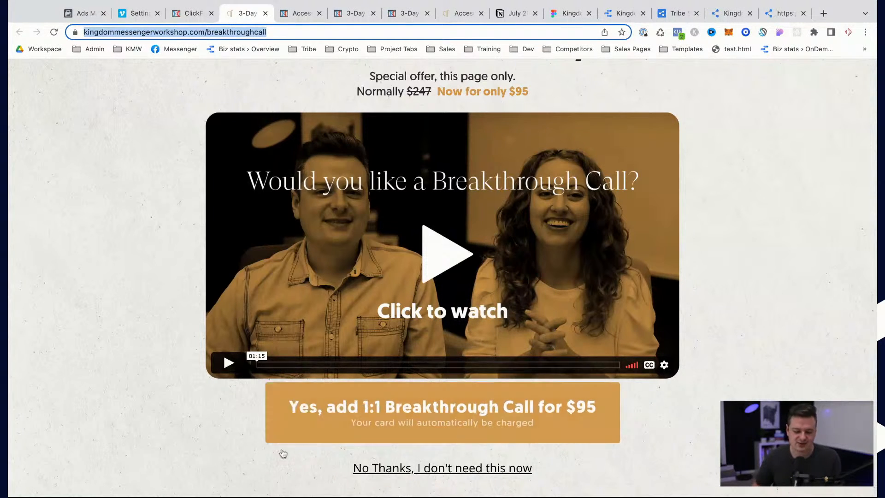
- Return to the unsaved content form and describe it as "Click here to purchase a 30 min 1:1 Breakthrough call with" plus either host's first name
{"action": "left_click", "coordinate": [191, 13]}
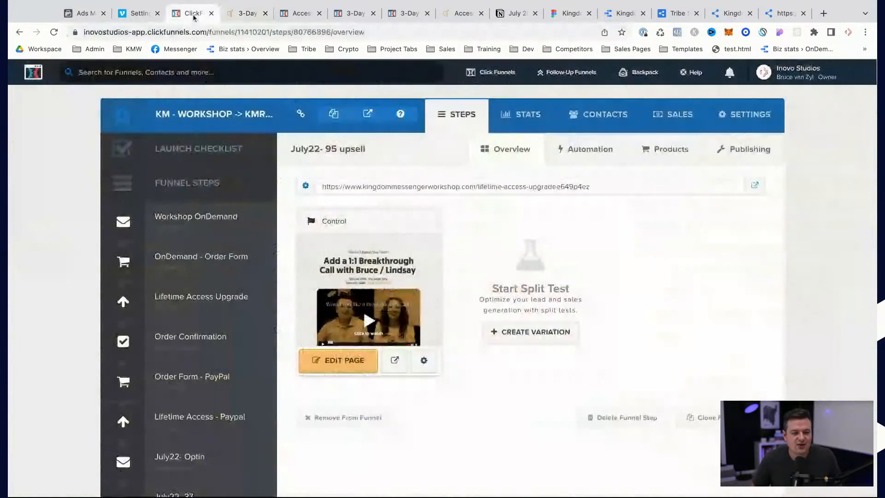
{"action": "left_click", "coordinate": [240, 16]}
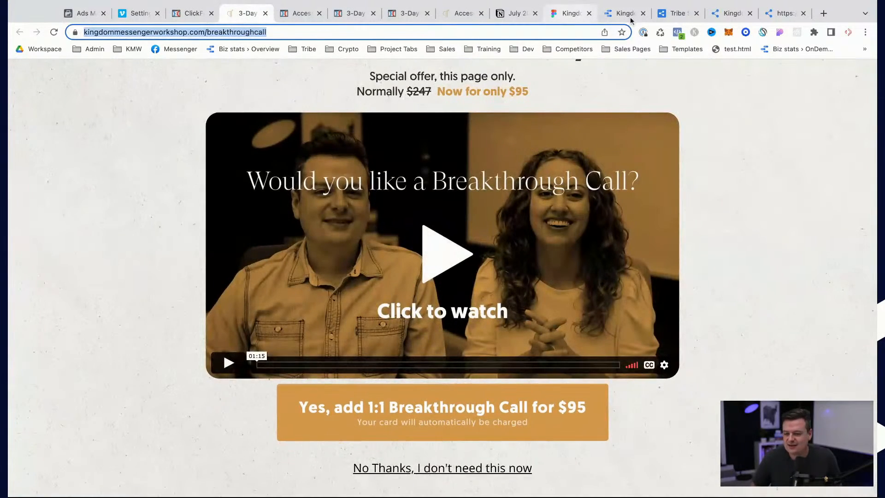
{"action": "left_click", "coordinate": [726, 17]}
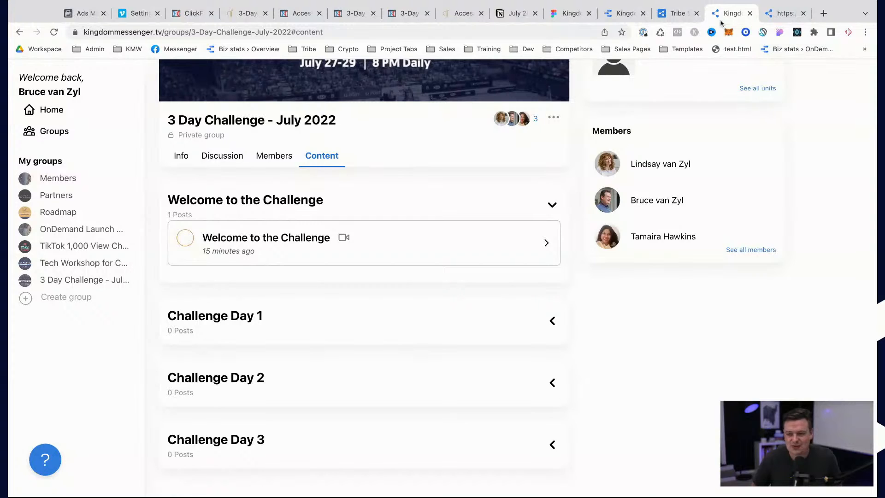
{"action": "left_click", "coordinate": [784, 13]}
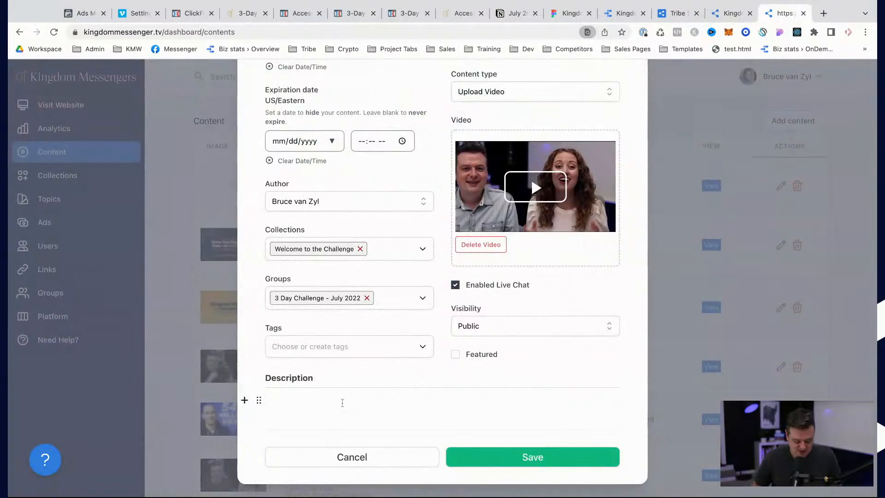
{"action": "type", "text": "Click h"}
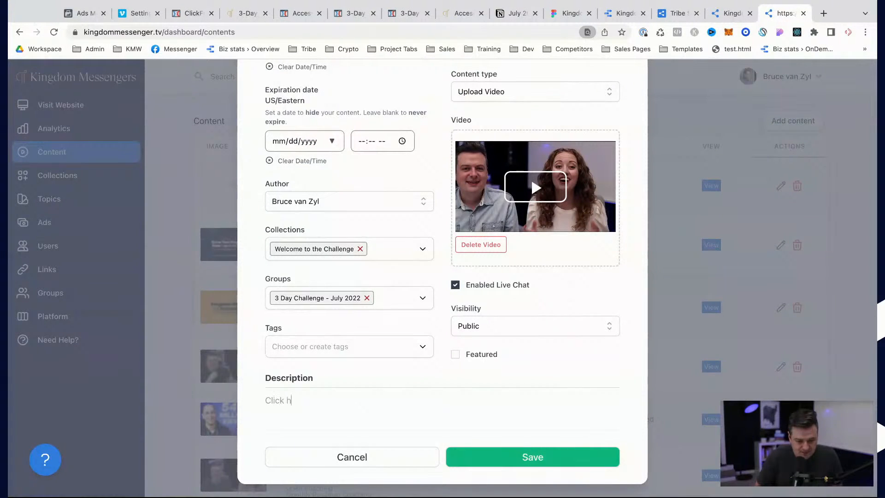
{"action": "type", "text": "ere to puc"}
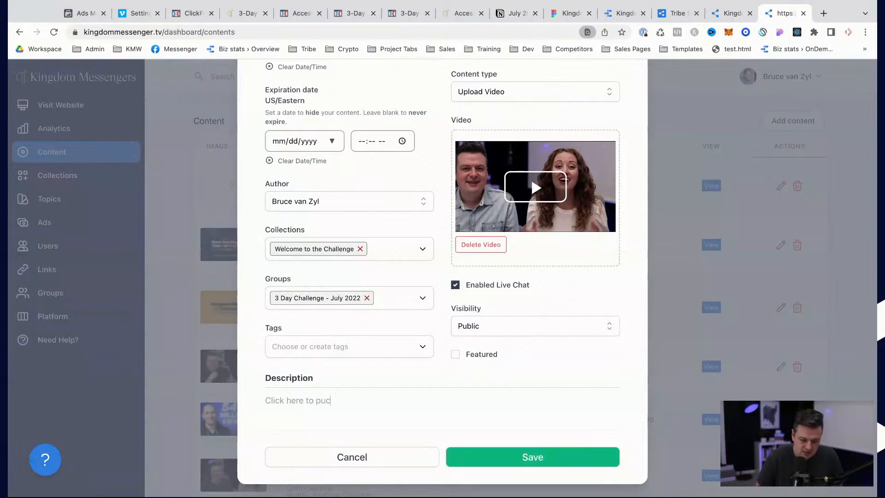
{"action": "type", "text": "chase a 1:1 Breakthrough call with Bruce"}
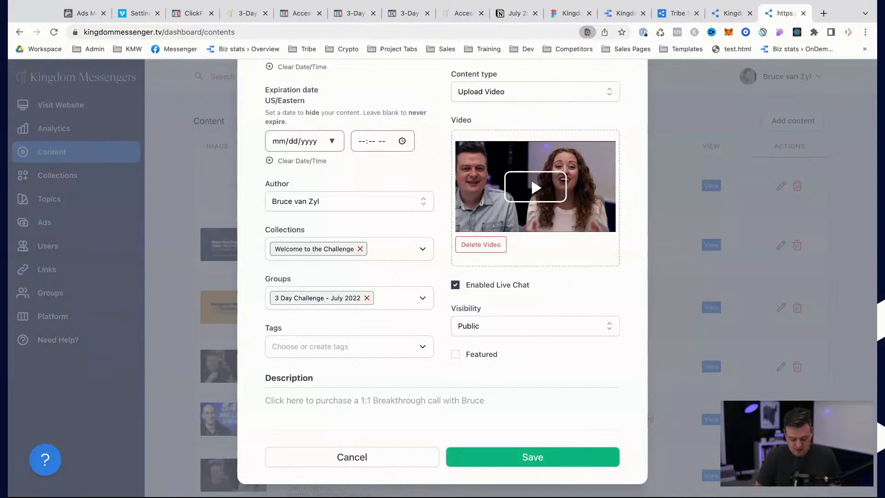
{"action": "type", "text": "Lindsay"}
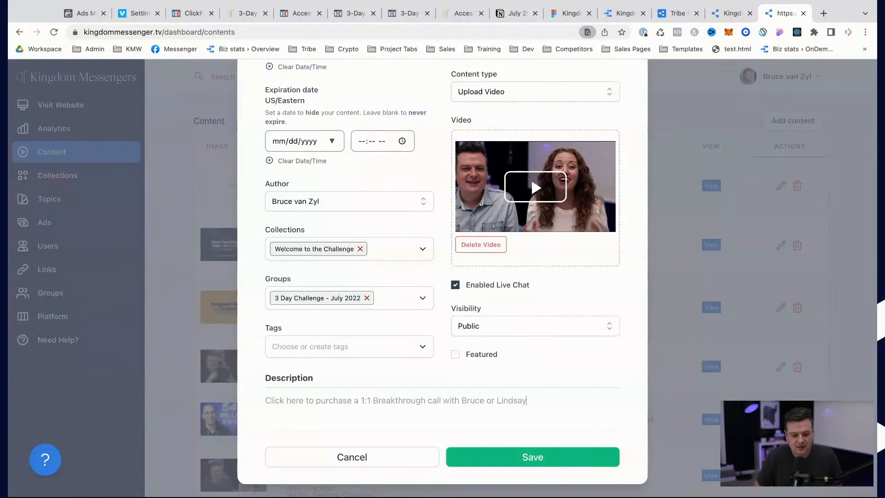
{"action": "left_click", "coordinate": [361, 400]}
{"action": "type", "text": "30 min"}
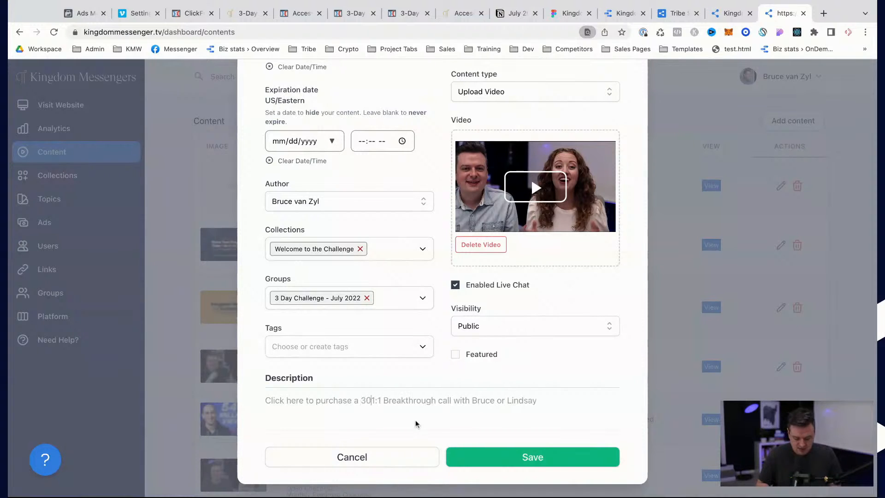
{"action": "key", "text": "Return"}
{"action": "key", "text": "super+v"}
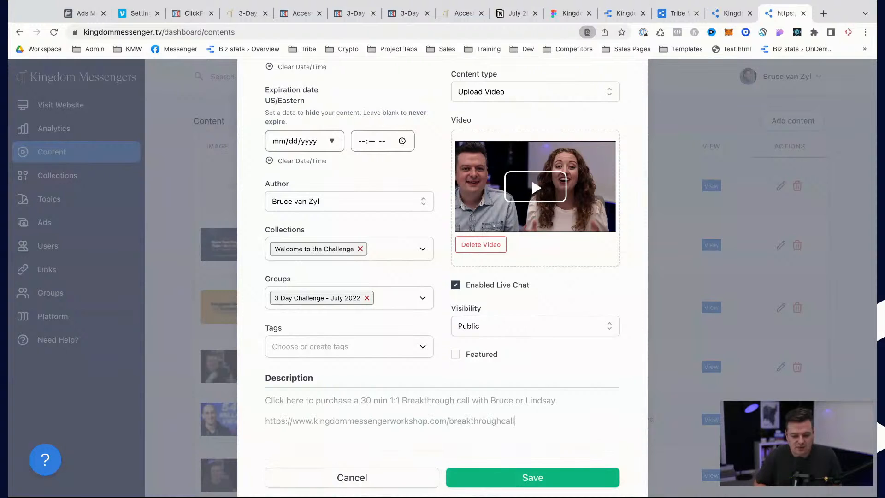
{"action": "triple_click", "coordinate": [427, 420]}
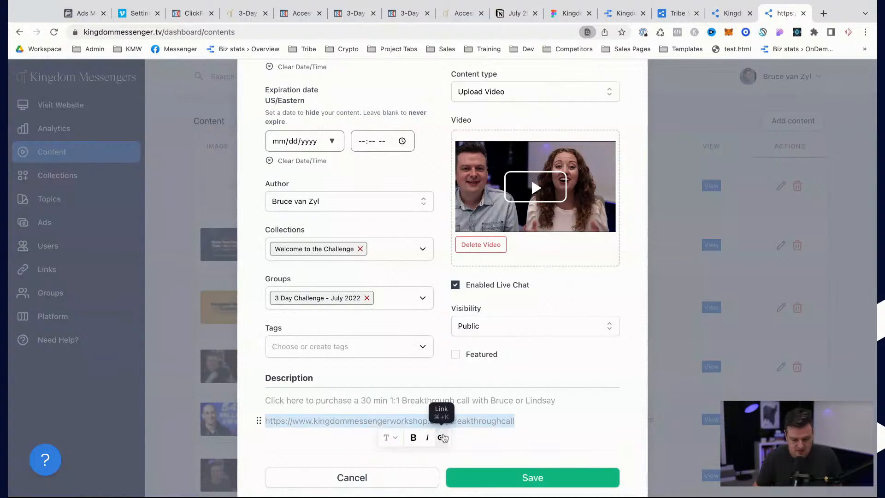
{"action": "left_click", "coordinate": [442, 438]}
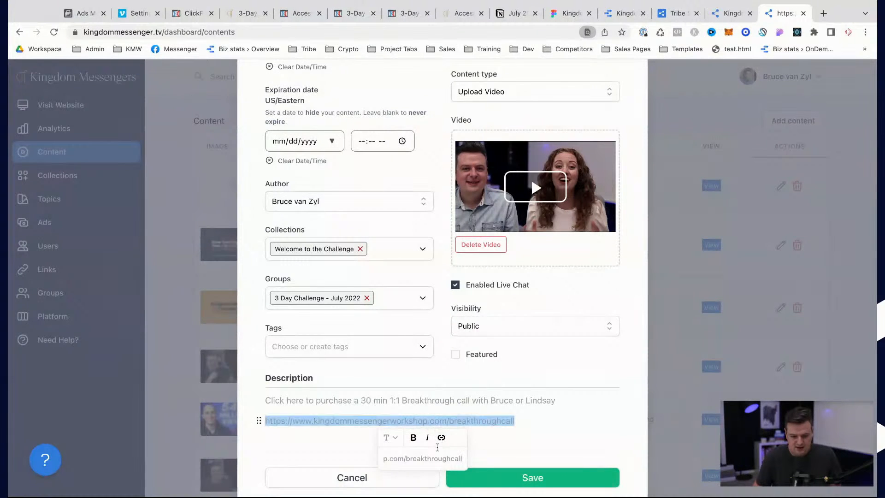
{"action": "key", "text": "Return"}
{"action": "left_click", "coordinate": [507, 481]}
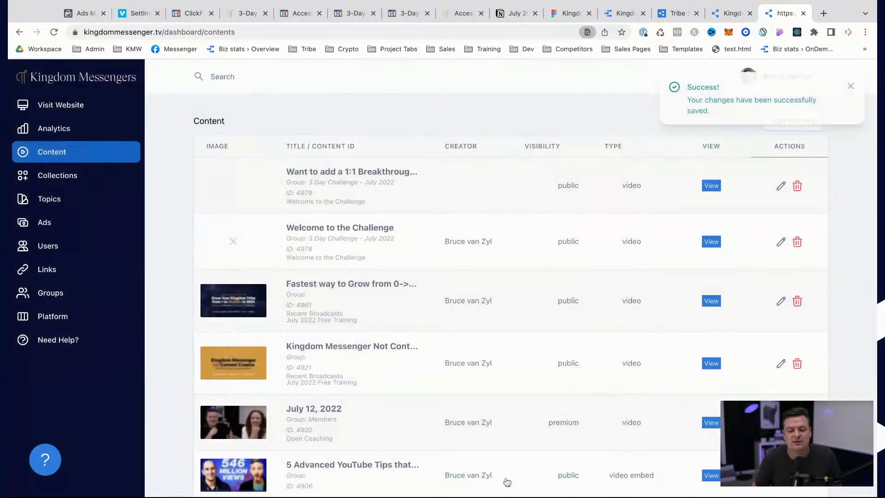
- Open the Want to add a 1:1 Breakthrough Call? post in the 3 Day Challenge group and test its description link
{"action": "left_click", "coordinate": [732, 13]}
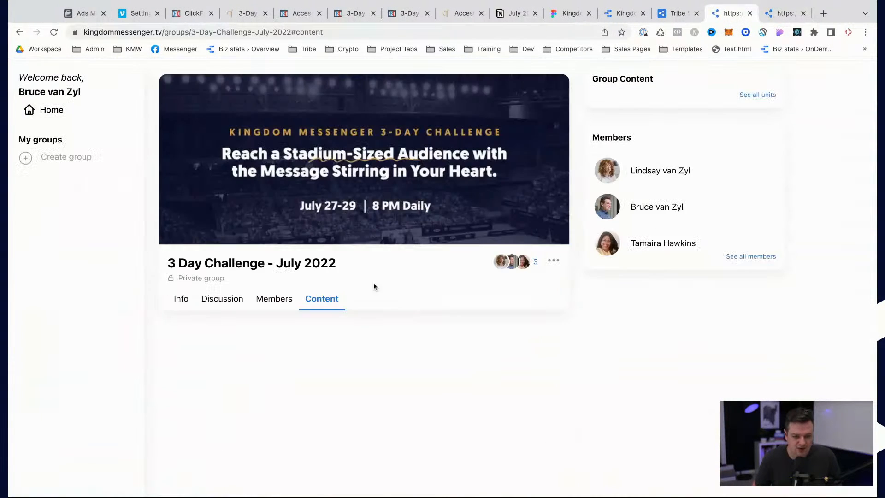
{"action": "scroll", "coordinate": [304, 339], "scroll_direction": "down", "scroll_amount": 3}
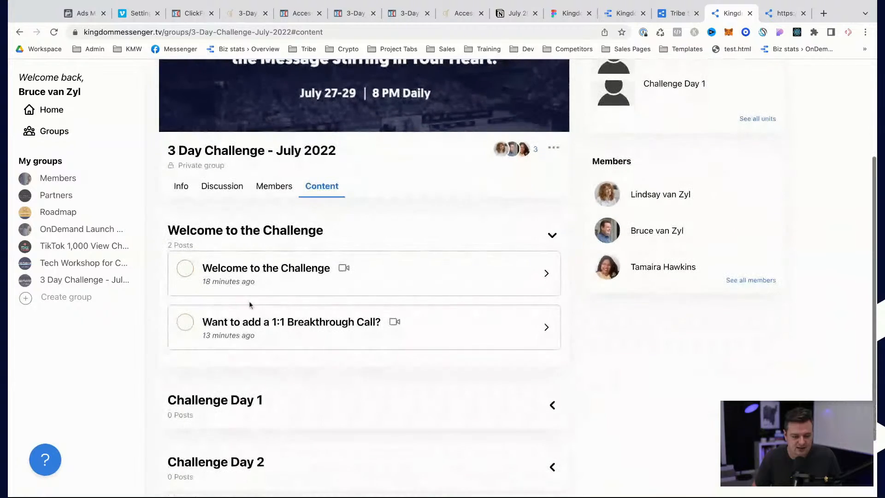
{"action": "left_click", "coordinate": [321, 326]}
{"action": "left_click", "coordinate": [321, 326]}
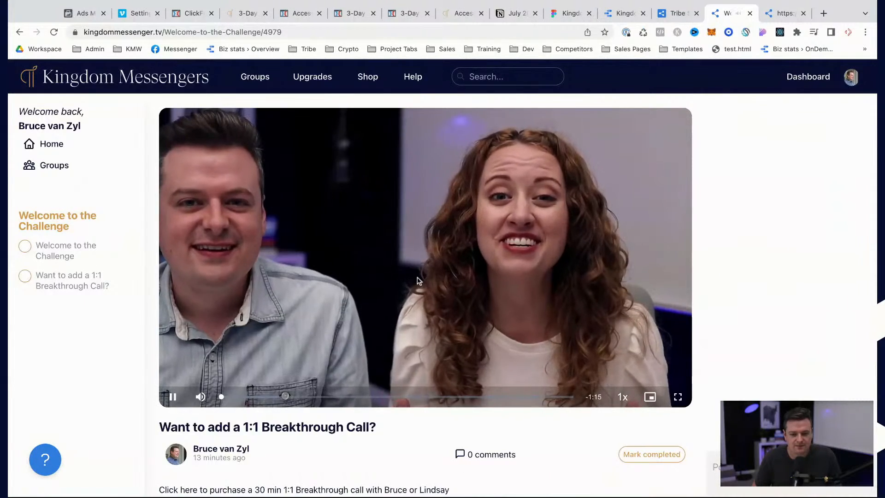
{"action": "scroll", "coordinate": [353, 328], "scroll_direction": "down", "scroll_amount": 1}
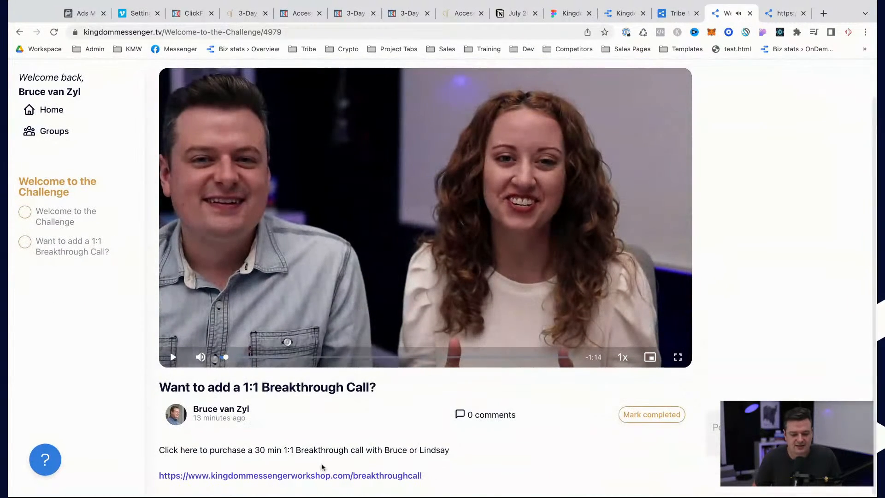
{"action": "left_click", "coordinate": [341, 476]}
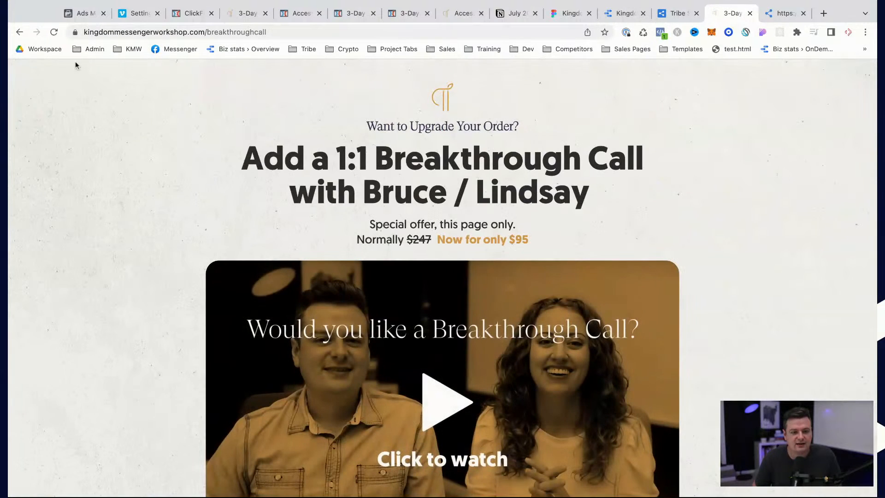
- Go back to the breakthrough call post, check its video thumbnail, and return to the group's content list
{"action": "left_click", "coordinate": [18, 32]}
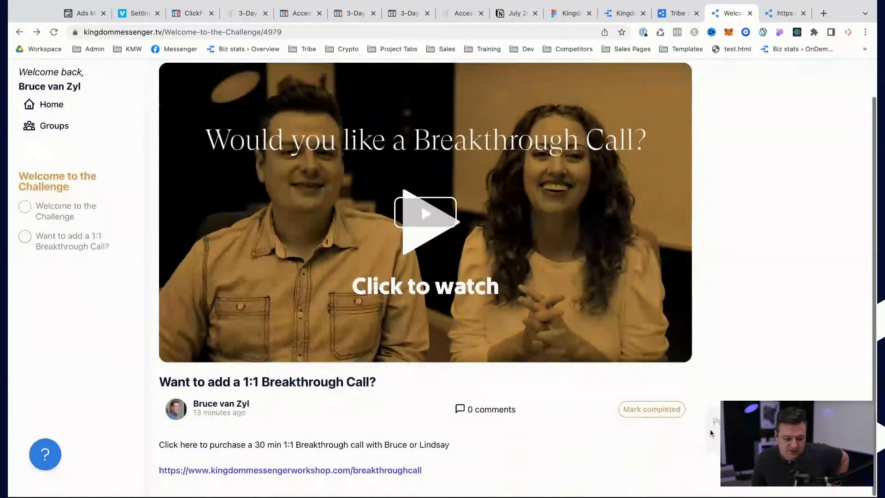
{"action": "scroll", "coordinate": [419, 308], "scroll_direction": "up", "scroll_amount": 2}
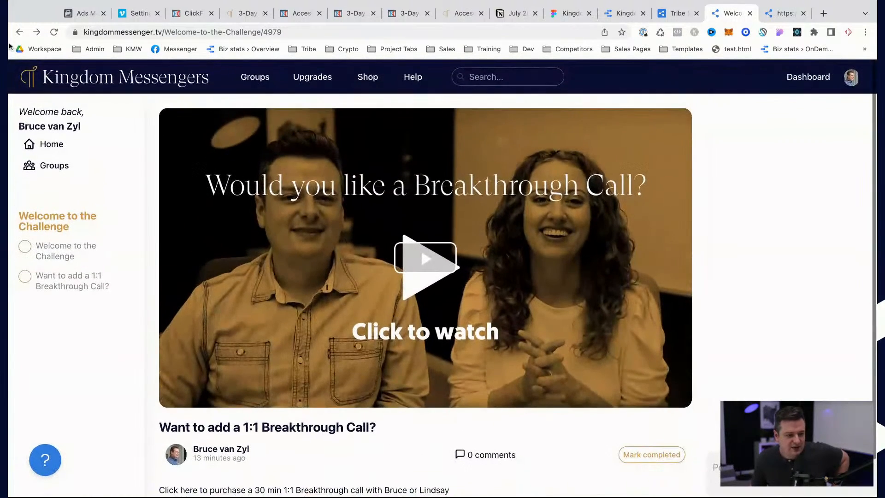
{"action": "left_click", "coordinate": [18, 32]}
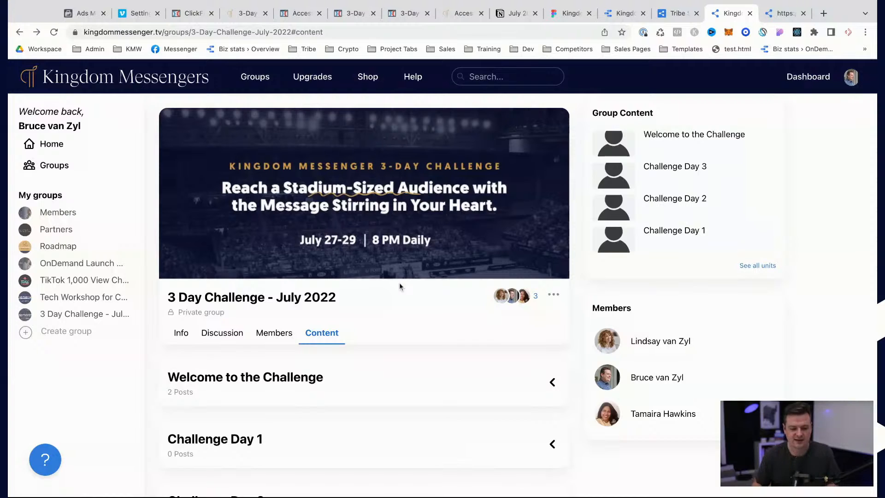
- Start a new content item in the dashboard with the title Join the Facebook Group
{"action": "left_click", "coordinate": [784, 14]}
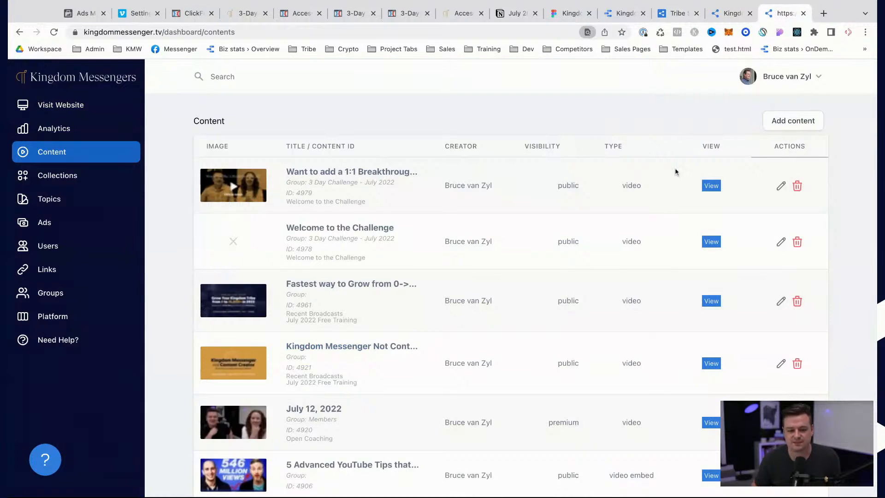
{"action": "left_click", "coordinate": [792, 121]}
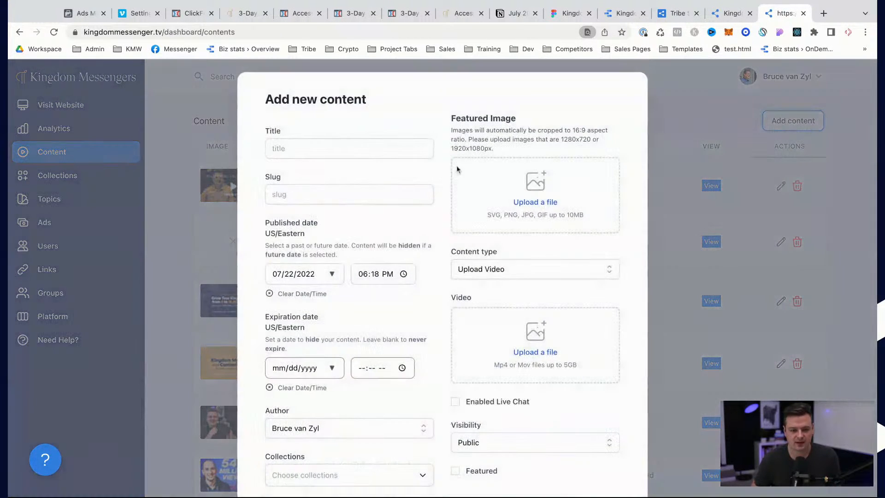
{"action": "left_click", "coordinate": [343, 154]}
{"action": "type", "text": "Join the Facebook Group"}
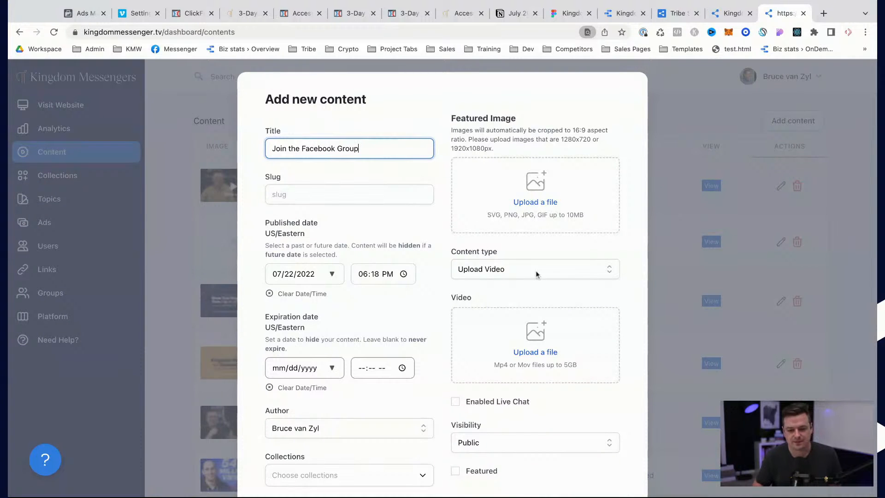
- Set the content type to Link with the kingdommessengerworkshop Facebook group as external URL, leaving live chat disabled
{"action": "left_click", "coordinate": [517, 271]}
{"action": "left_click", "coordinate": [482, 371]}
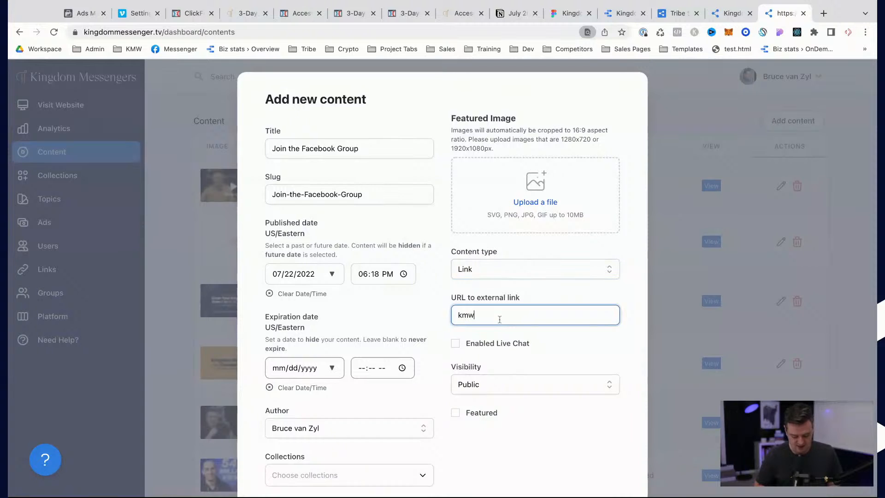
{"action": "type", "text": "kmw"}
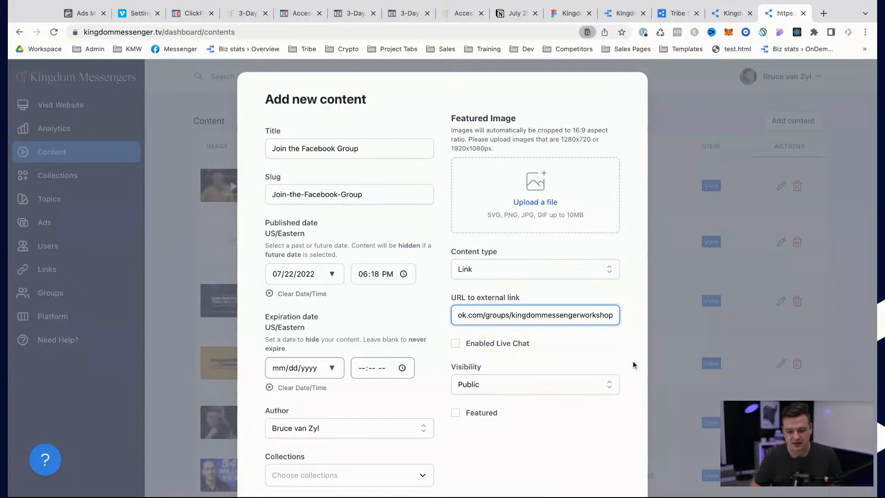
{"action": "left_click", "coordinate": [515, 345]}
{"action": "left_click", "coordinate": [514, 345]}
- Assign the Facebook group link to the Welcome to the Challenge collection and set its published time to 06:04 PM
{"action": "scroll", "coordinate": [521, 345], "scroll_direction": "down", "scroll_amount": 2}
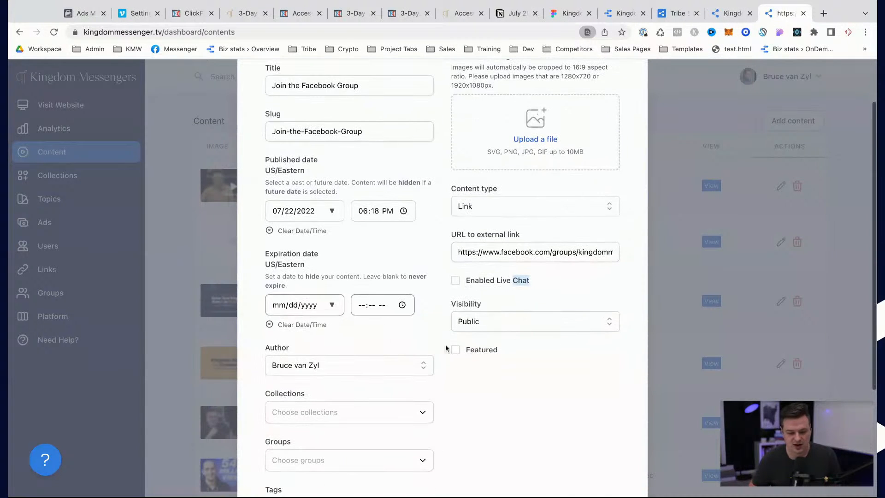
{"action": "left_click", "coordinate": [342, 412]}
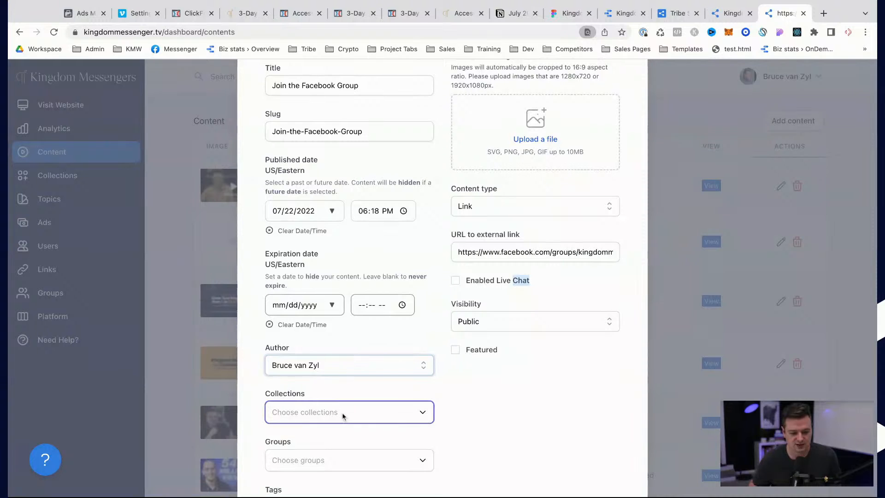
{"action": "left_click", "coordinate": [396, 459]}
{"action": "scroll", "coordinate": [471, 445], "scroll_direction": "down", "scroll_amount": 1}
{"action": "scroll", "coordinate": [472, 446], "scroll_direction": "down", "scroll_amount": 1}
{"action": "left_click", "coordinate": [471, 446]}
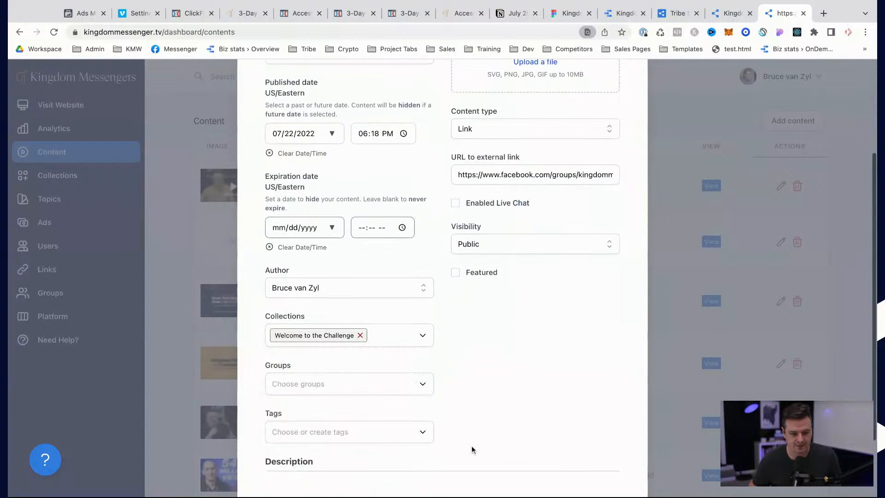
{"action": "scroll", "coordinate": [368, 188], "scroll_direction": "up", "scroll_amount": 1}
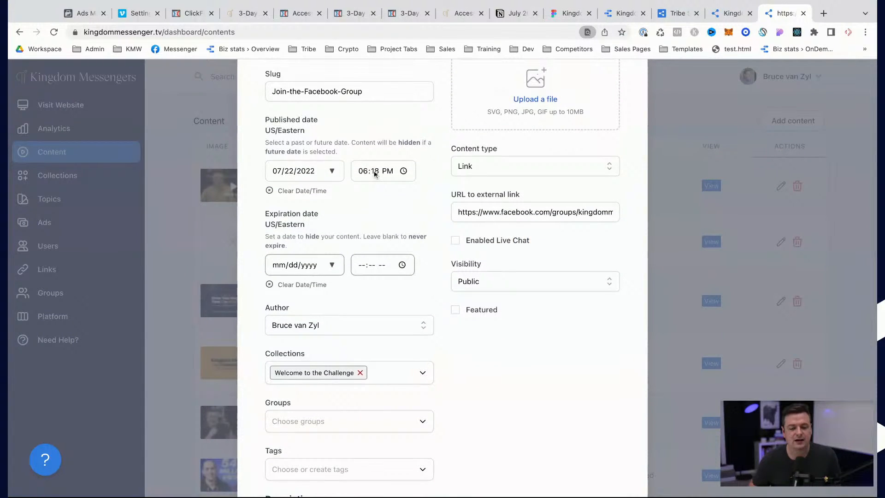
{"action": "left_click", "coordinate": [380, 174]}
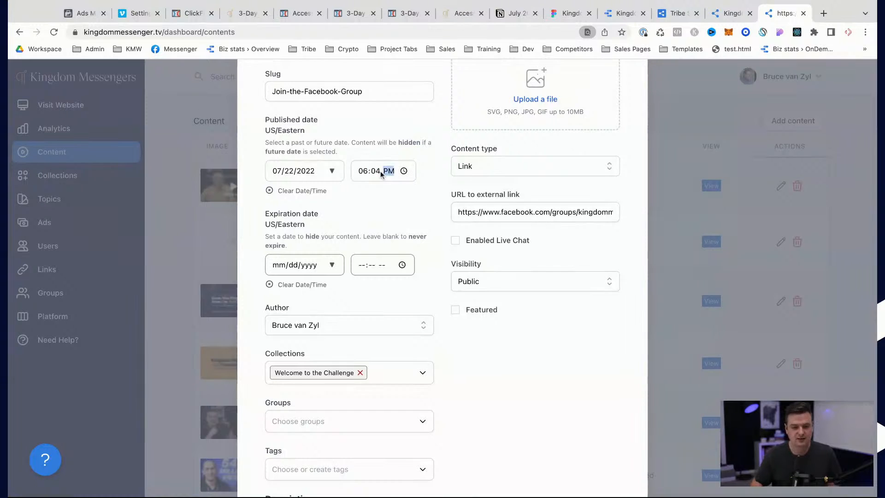
- Set the Facebook group link's published time to 06:10 PM
{"action": "type", "text": "10"}
{"action": "left_click", "coordinate": [590, 433]}
{"action": "scroll", "coordinate": [589, 432], "scroll_direction": "up", "scroll_amount": 3}
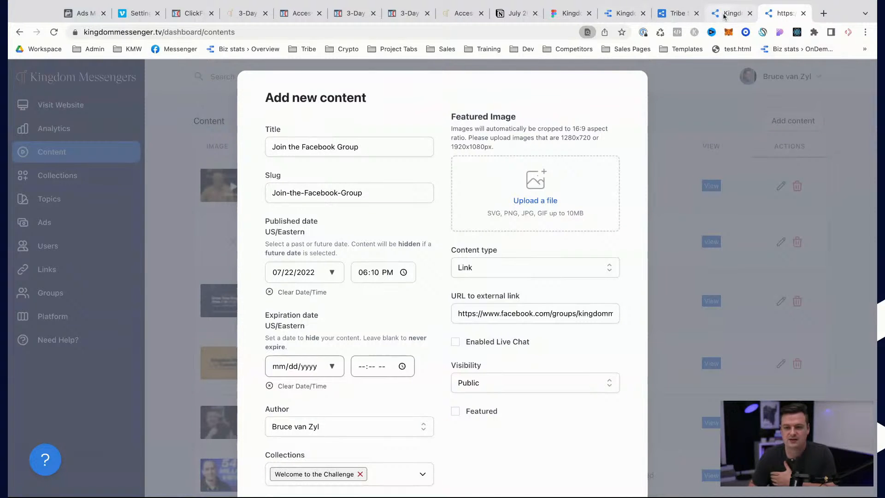
- Open facebook.com in a new browser tab and go to the Kingdom Messenger Community group page
{"action": "key", "text": "super+t"}
{"action": "type", "text": "facebook.com"}
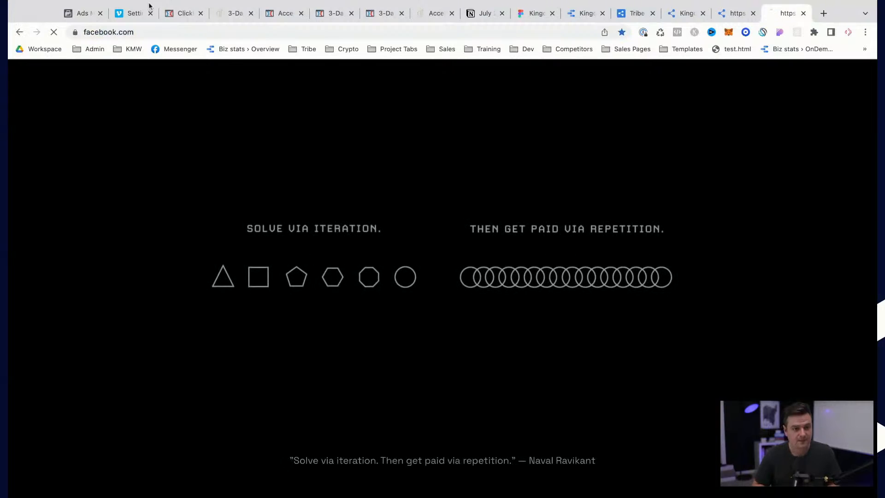
{"action": "key", "text": "Return"}
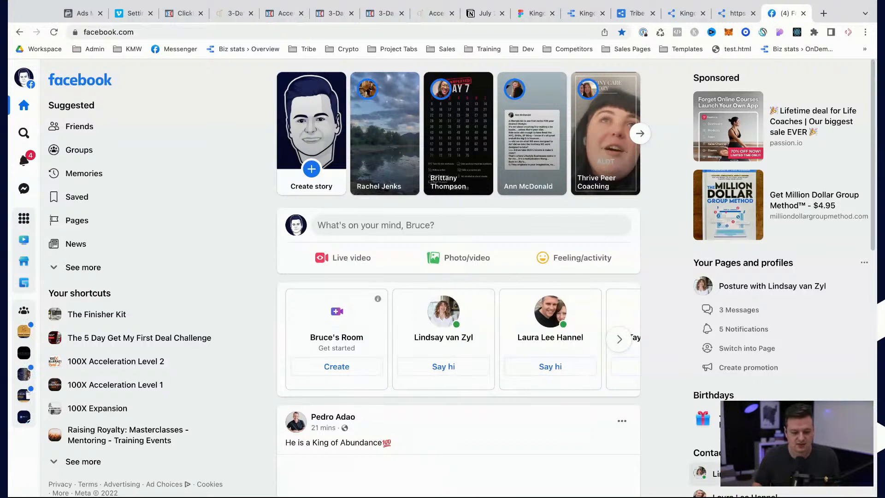
{"action": "scroll", "coordinate": [482, 365], "scroll_direction": "down", "scroll_amount": 3}
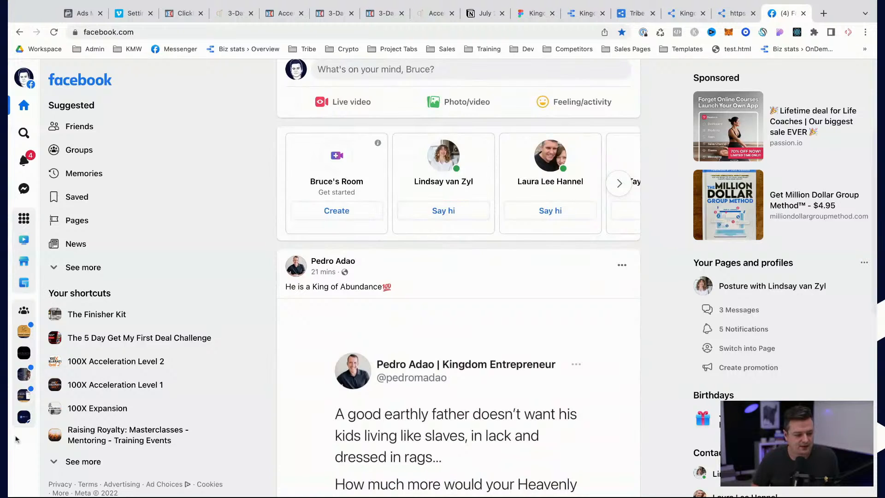
{"action": "left_click", "coordinate": [27, 400]}
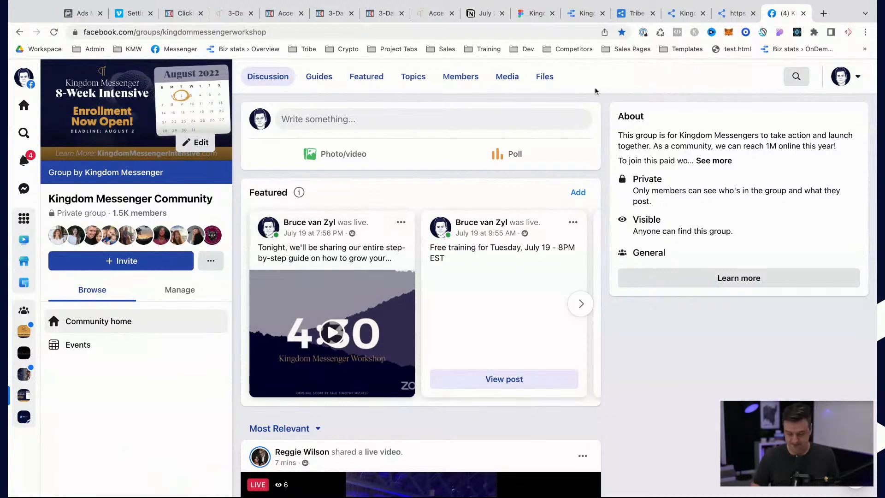
- Return to the new content form and upload a screenshot of the Facebook group page as the featured image
{"action": "left_click", "coordinate": [731, 15]}
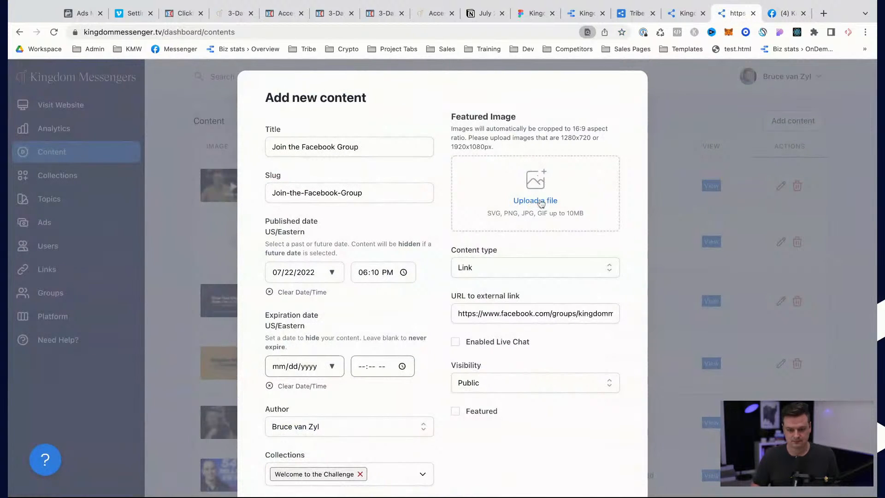
{"action": "left_click", "coordinate": [540, 203]}
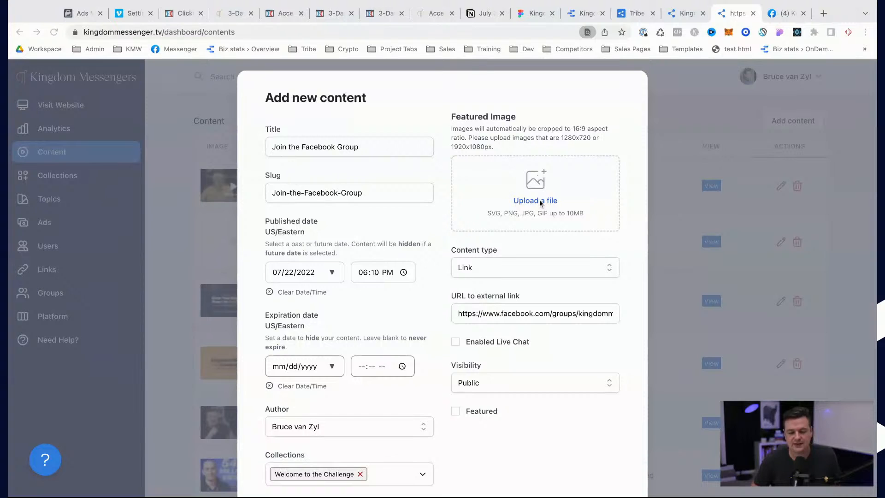
{"action": "left_click", "coordinate": [539, 200]}
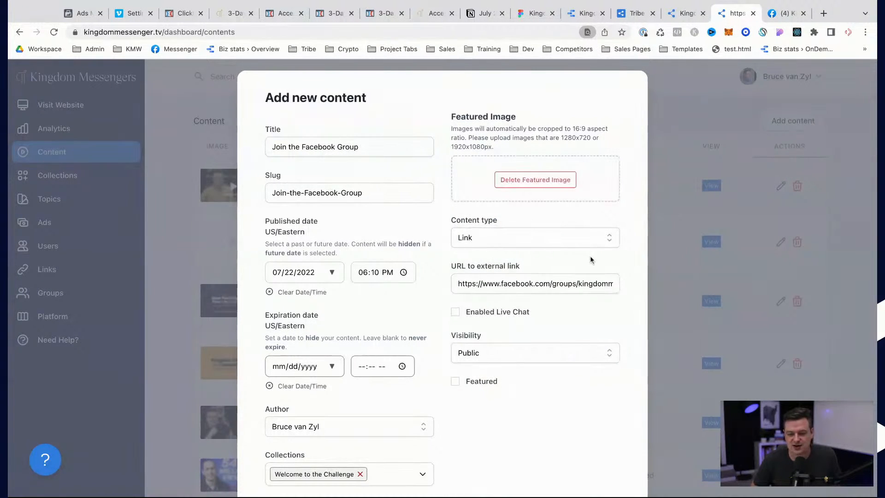
- Assign the Join the Facebook Group content to the 3 Day Challenge - July 2022 group
{"action": "scroll", "coordinate": [546, 383], "scroll_direction": "down", "scroll_amount": 2}
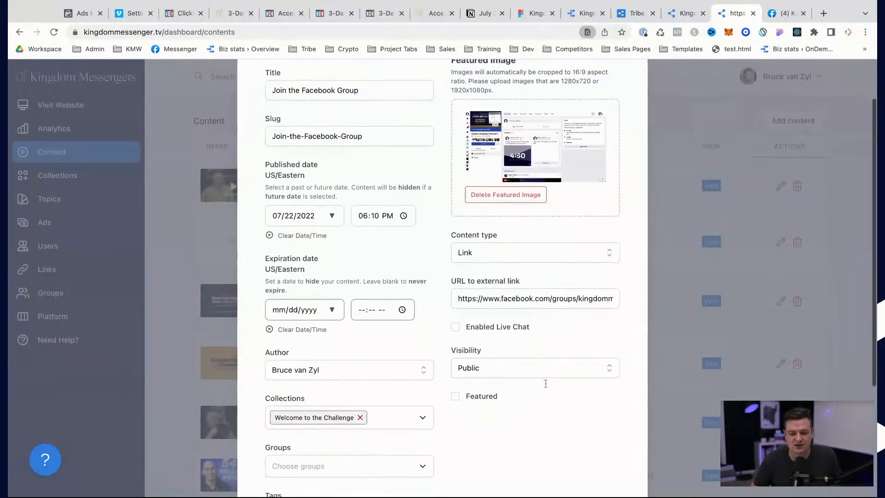
{"action": "scroll", "coordinate": [546, 383], "scroll_direction": "down", "scroll_amount": 2}
{"action": "scroll", "coordinate": [367, 361], "scroll_direction": "down", "scroll_amount": 2}
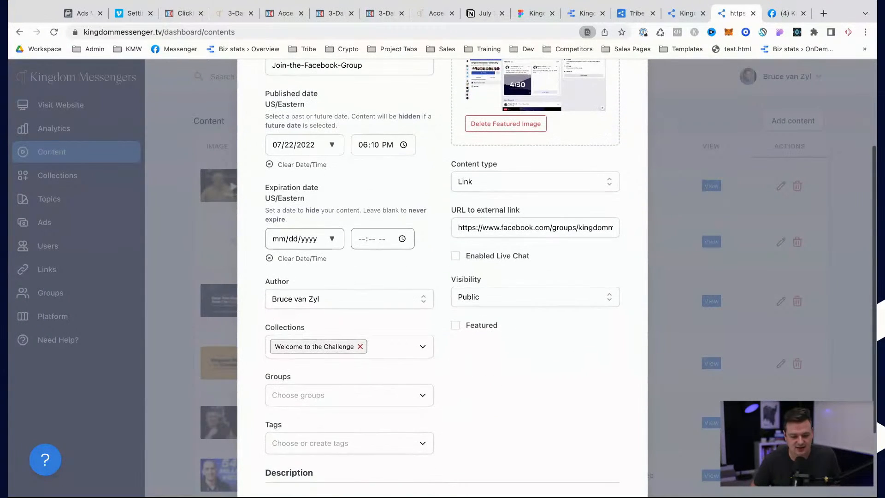
{"action": "left_click", "coordinate": [366, 361]}
{"action": "left_click", "coordinate": [331, 415]}
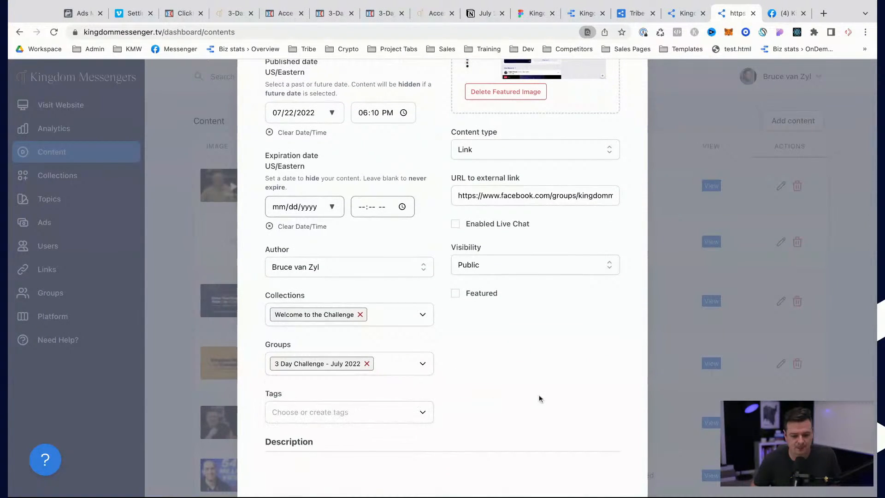
- Enter the description "Stay connected to our community in our Private Facebook Group."
{"action": "scroll", "coordinate": [539, 395], "scroll_direction": "down", "scroll_amount": 2}
{"action": "left_click", "coordinate": [415, 413]}
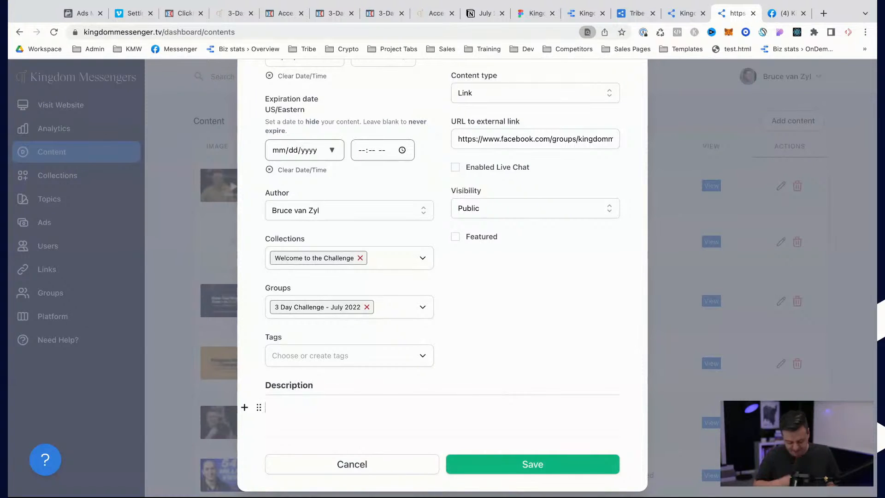
{"action": "type", "text": "Stay connected to our community in our"}
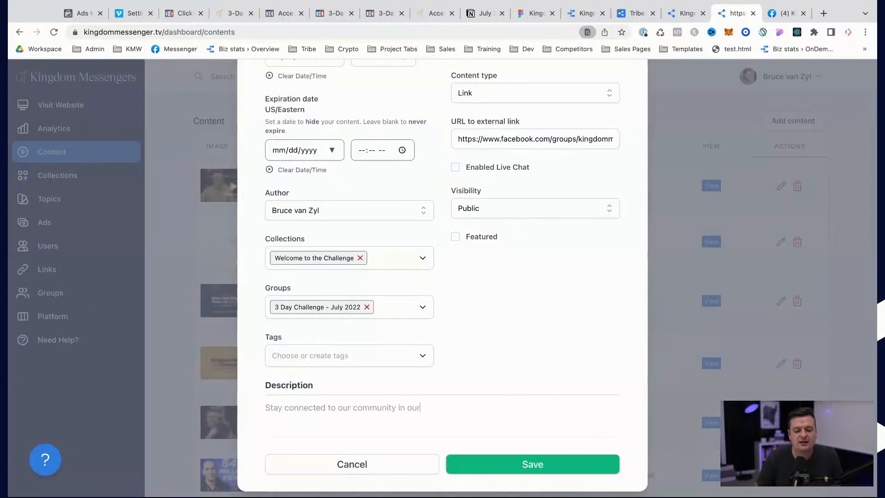
{"action": "type", "text": " Private Facebook Group."}
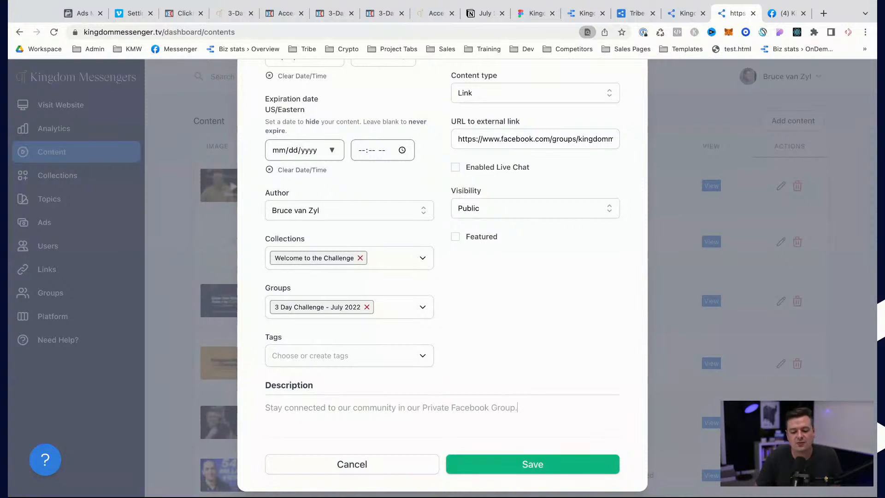
- Try adding the Facebook group's URL on a new description line, and delete the embedded post block
{"action": "key", "text": "Return"}
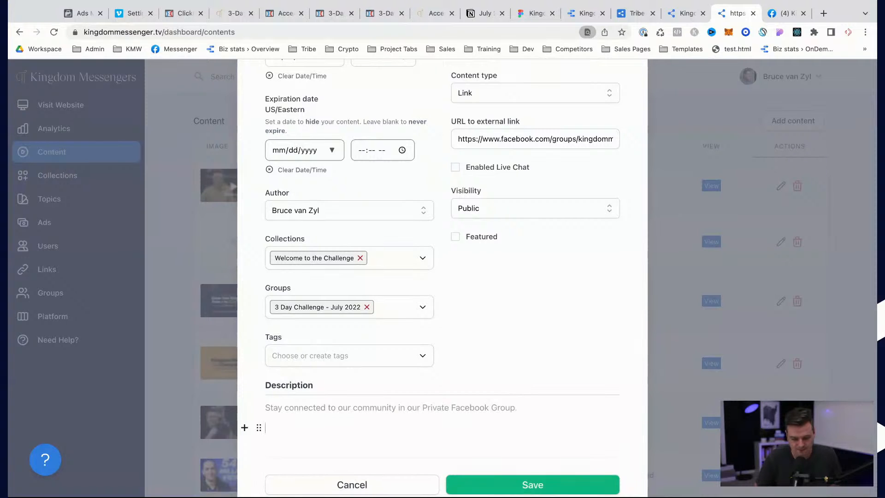
{"action": "type", "text": "kmwfb"}
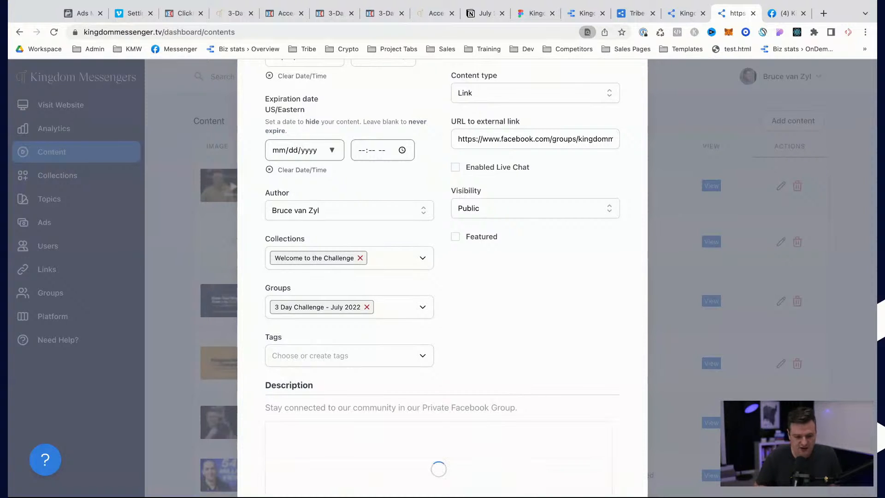
{"action": "key", "text": "super+a"}
{"action": "scroll", "coordinate": [458, 416], "scroll_direction": "down", "scroll_amount": 2}
{"action": "scroll", "coordinate": [459, 415], "scroll_direction": "down", "scroll_amount": 1}
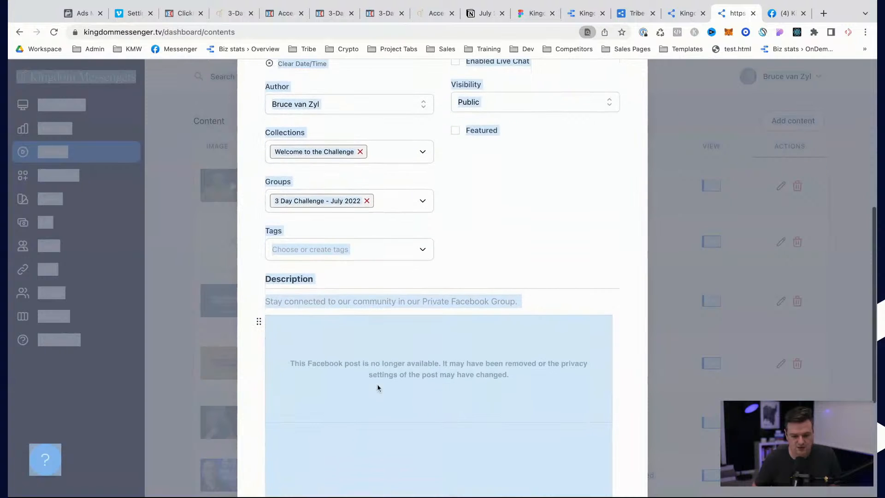
{"action": "left_click", "coordinate": [258, 321]}
{"action": "left_click", "coordinate": [236, 341]}
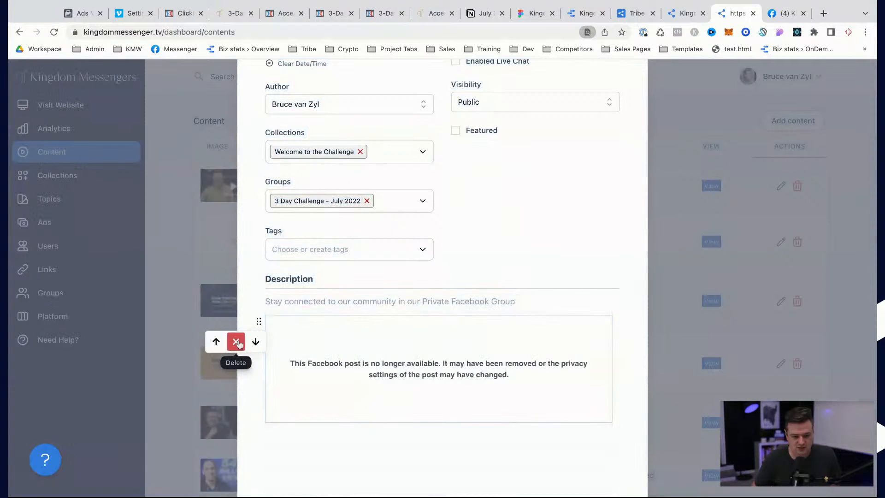
{"action": "left_click", "coordinate": [235, 341]}
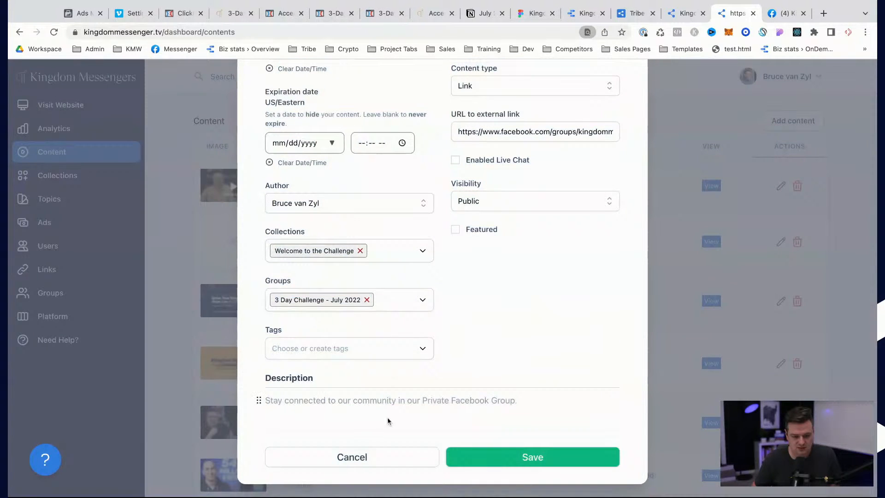
- Add a second description line reading "Click here to request access"
{"action": "key", "text": "Return"}
{"action": "type", "text": "Click here to request access"}
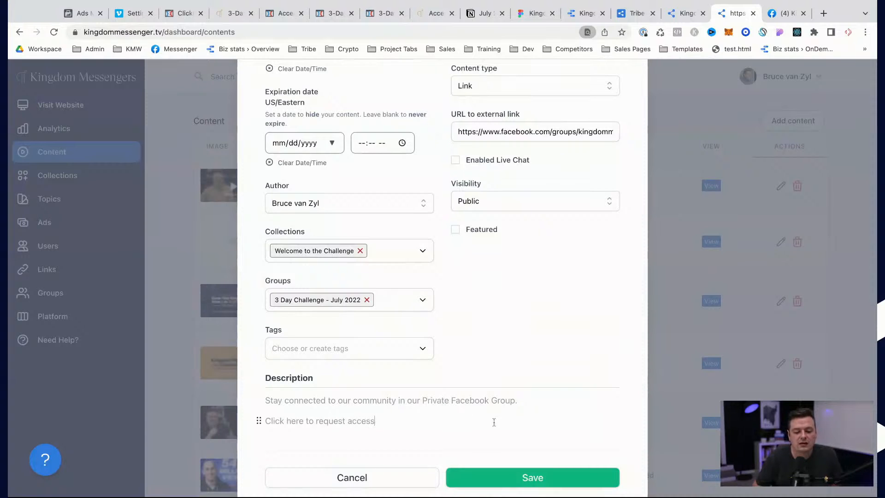
- Try to add a link to the "Click here to request access" line, and delete the image block pasted beneath it
{"action": "left_click_drag", "start_coordinate": [371, 425], "coordinate": [328, 423]}
{"action": "left_click_drag", "start_coordinate": [401, 423], "coordinate": [273, 422]}
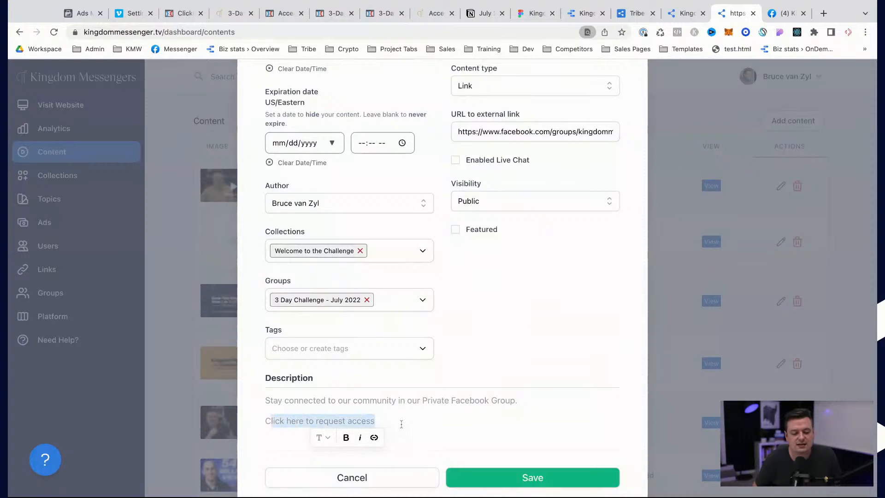
{"action": "left_click", "coordinate": [372, 438]}
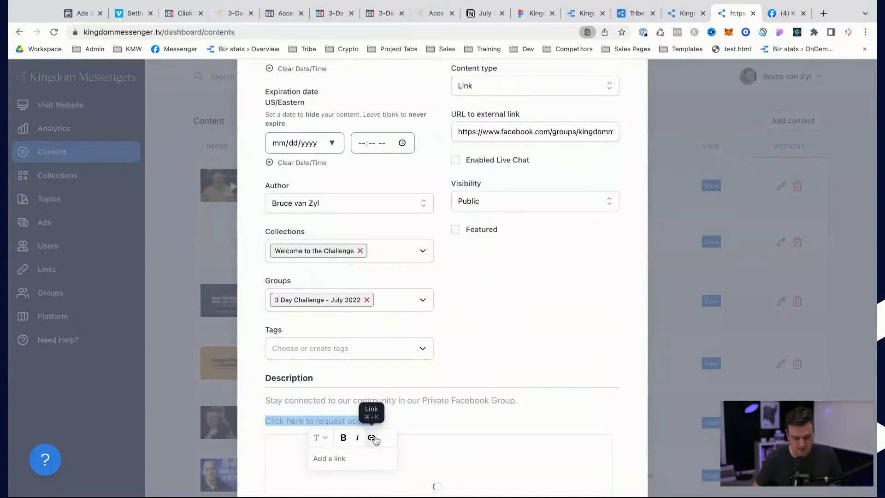
{"action": "left_click", "coordinate": [515, 437]}
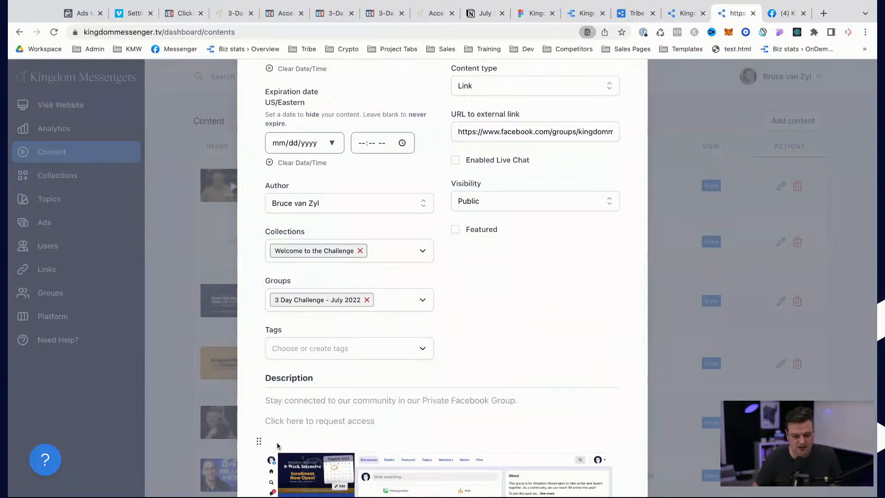
{"action": "left_click", "coordinate": [260, 443]}
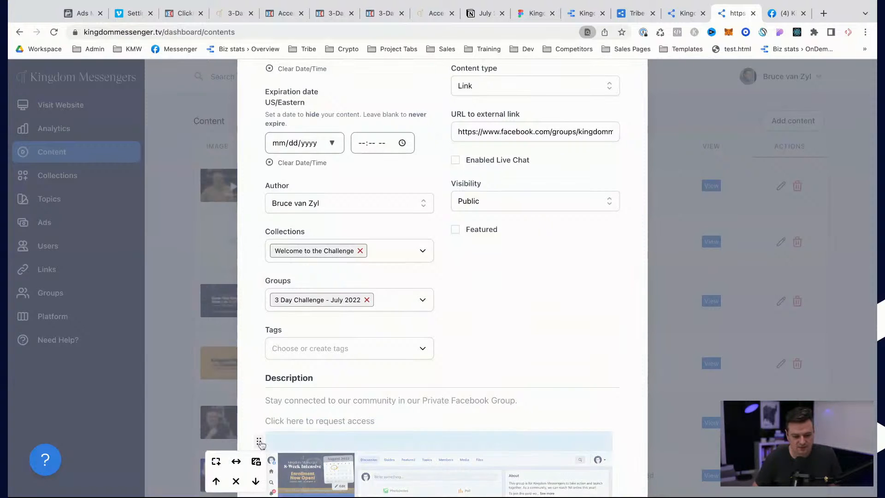
{"action": "left_click", "coordinate": [236, 480]}
{"action": "left_click", "coordinate": [235, 479]}
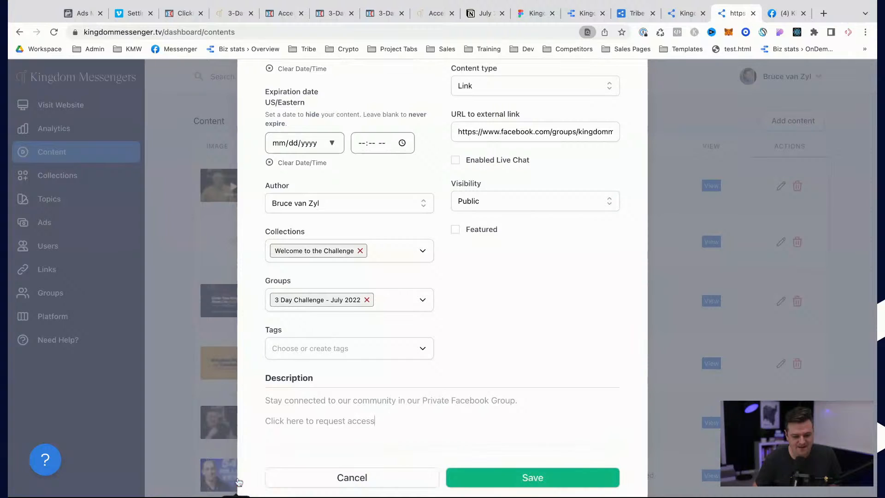
- Enter the kingdommessengerworkshop Facebook group URL as the link for "Click here to request access" and save the new content
{"action": "left_click_drag", "start_coordinate": [377, 420], "coordinate": [265, 421]}
{"action": "left_click", "coordinate": [371, 438]}
{"action": "type", "text": "kmwf"}
{"action": "key", "text": "super+a"}
{"action": "key", "text": "super+v"}
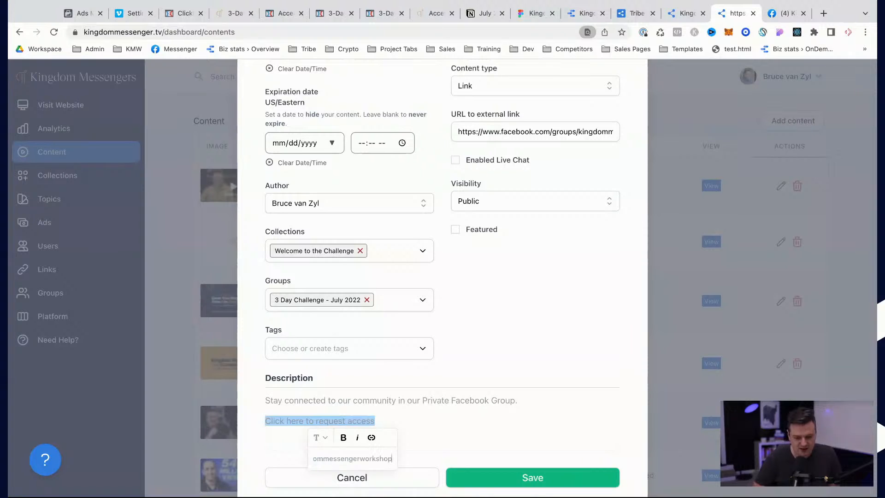
{"action": "left_click", "coordinate": [516, 479]}
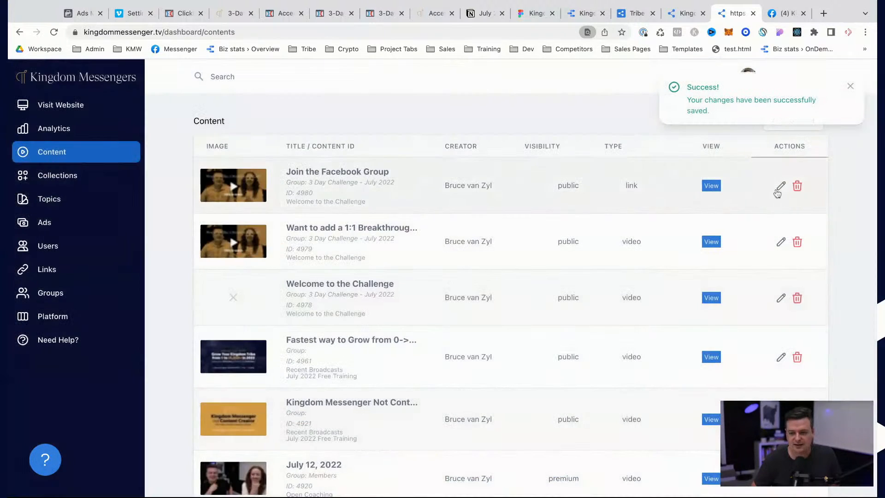
- Reopen the Join the Facebook Group content, apply the kingdommessengerworkshop group URL to "Click here to request access", and save
{"action": "left_click", "coordinate": [780, 187]}
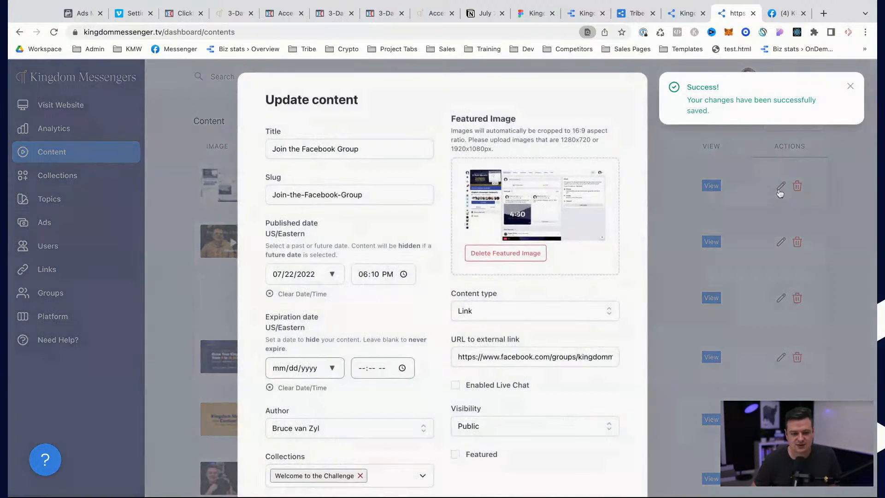
{"action": "scroll", "coordinate": [438, 361], "scroll_direction": "down", "scroll_amount": 5}
{"action": "left_click_drag", "start_coordinate": [376, 424], "coordinate": [281, 422]}
{"action": "left_click", "coordinate": [370, 441]}
{"action": "type", "text": "kmwfb"}
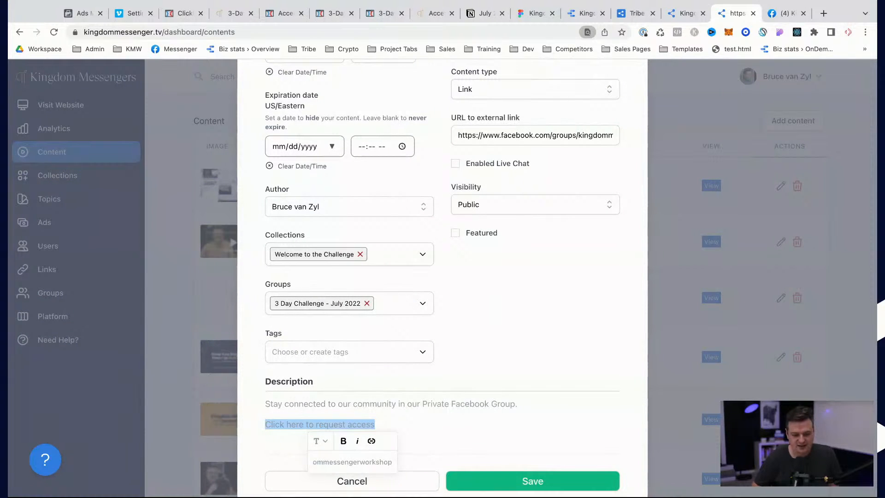
{"action": "key", "text": "Return"}
{"action": "left_click", "coordinate": [555, 488]}
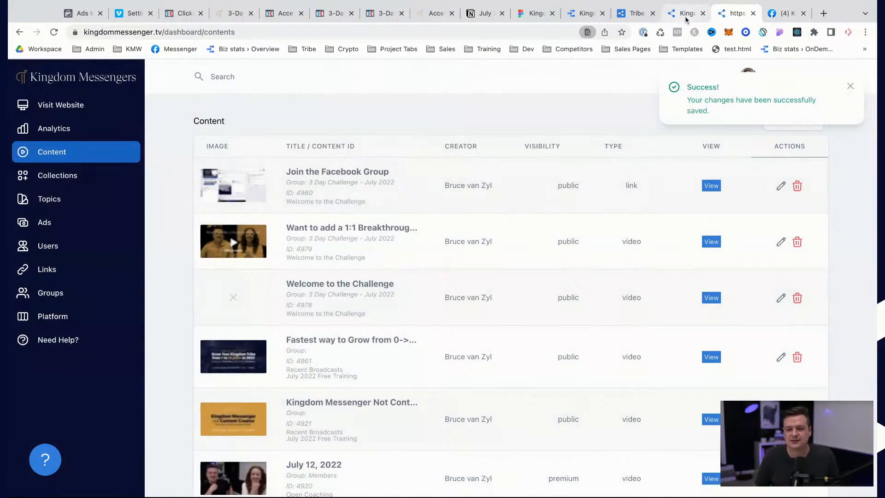
- On the challenge group's page, expand the Welcome to the Challenge collection and view the Join the Facebook Group post
{"action": "left_click", "coordinate": [685, 16]}
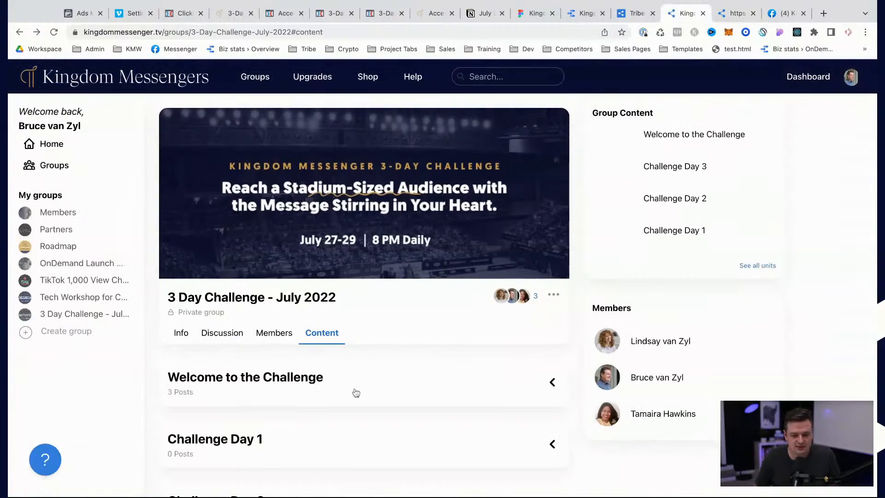
{"action": "scroll", "coordinate": [356, 392], "scroll_direction": "down", "scroll_amount": 3}
{"action": "left_click", "coordinate": [229, 259]}
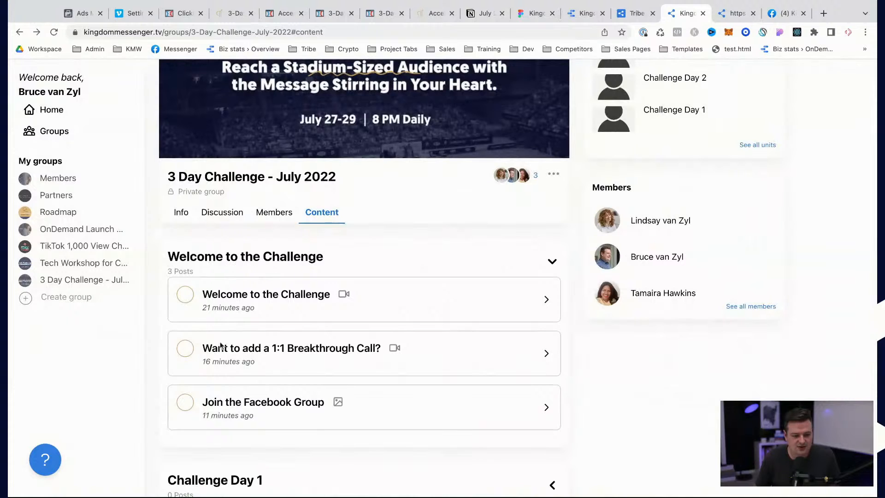
{"action": "left_click", "coordinate": [299, 402]}
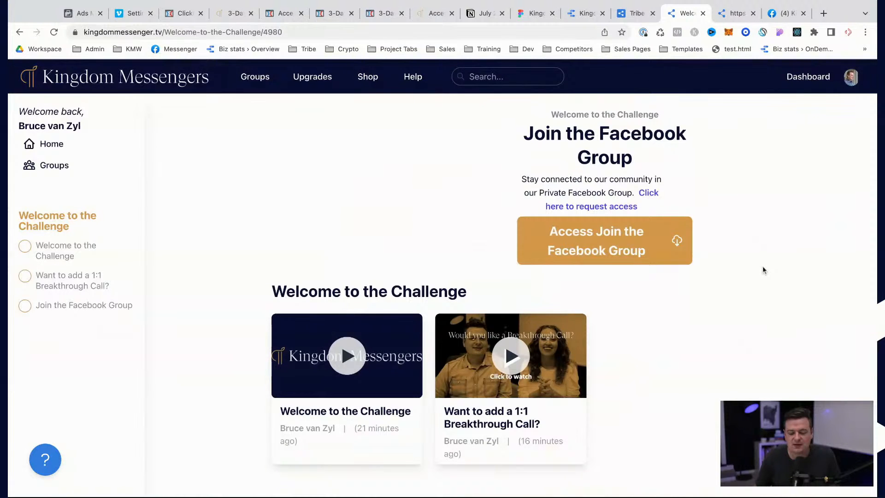
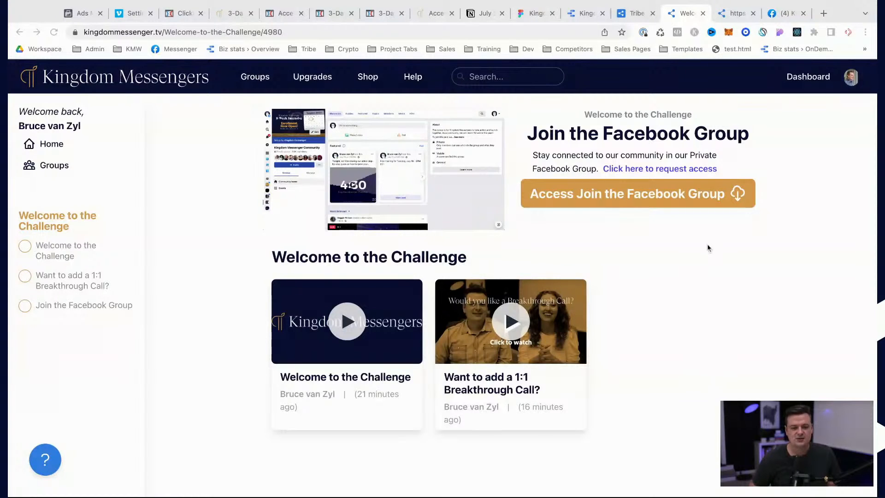
- Switch to the July 2022 Challenge page in Notion and review the video and funnel checklists
{"action": "left_click", "coordinate": [482, 14]}
{"action": "scroll", "coordinate": [461, 258], "scroll_direction": "down", "scroll_amount": 5}
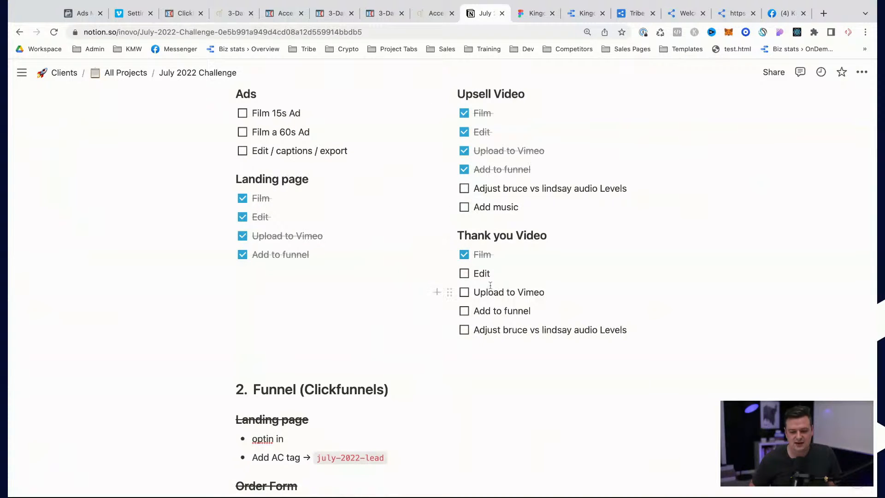
- Review the remaining Edit, Upload to Vimeo, Add to funnel and audio level tasks under Thank you Video
{"action": "left_click_drag", "start_coordinate": [484, 293], "coordinate": [530, 312]}
{"action": "left_click", "coordinate": [482, 273]}
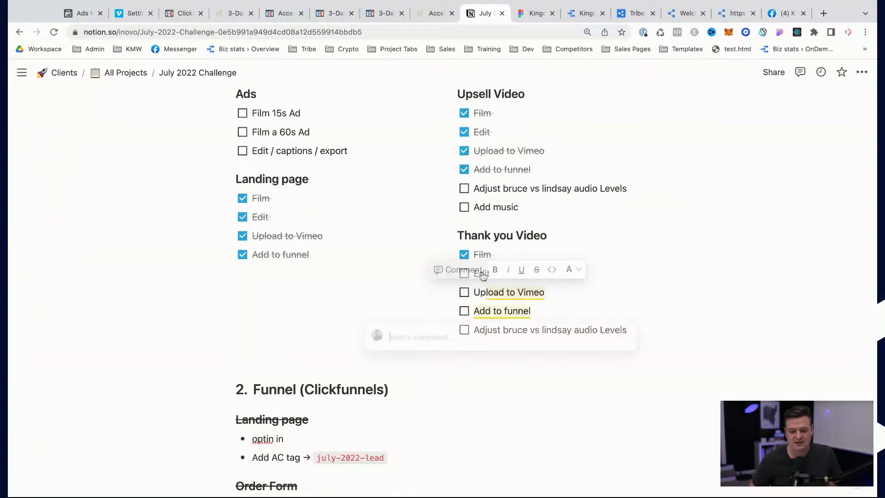
{"action": "left_click", "coordinate": [555, 266]}
{"action": "left_click", "coordinate": [507, 273]}
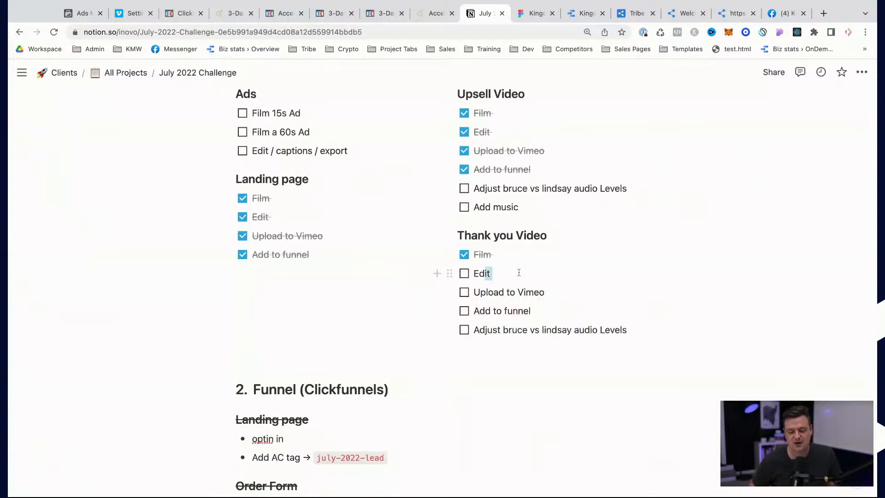
{"action": "double_click", "coordinate": [519, 272]}
{"action": "left_click_drag", "start_coordinate": [487, 292], "coordinate": [545, 293]}
{"action": "left_click_drag", "start_coordinate": [490, 311], "coordinate": [572, 330]}
{"action": "left_click", "coordinate": [541, 359]}
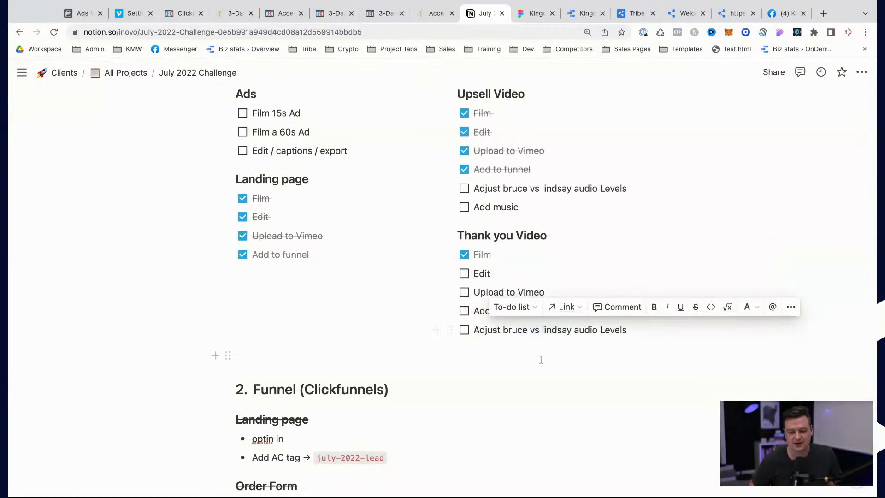
- Mark Create the group, Upload graphic and Add Instructional video as done in the Kingdom Messenger Private (Tribe Social) checklist
{"action": "scroll", "coordinate": [541, 360], "scroll_direction": "down", "scroll_amount": 5}
{"action": "scroll", "coordinate": [286, 353], "scroll_direction": "down", "scroll_amount": 9}
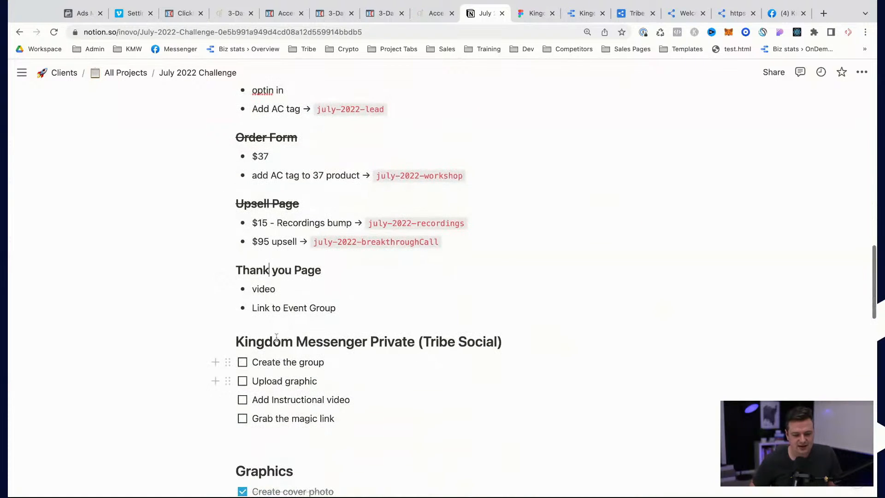
{"action": "left_click", "coordinate": [242, 362]}
{"action": "left_click", "coordinate": [243, 382]}
{"action": "left_click", "coordinate": [243, 400]}
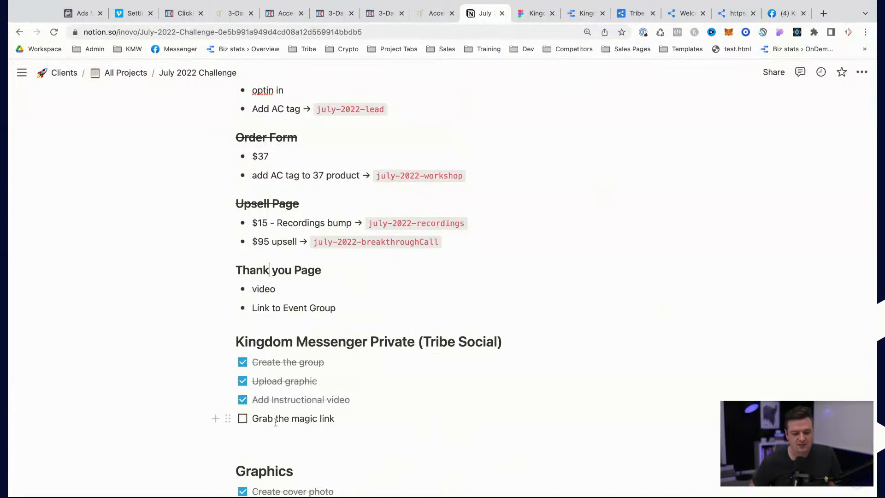
{"action": "double_click", "coordinate": [240, 341]}
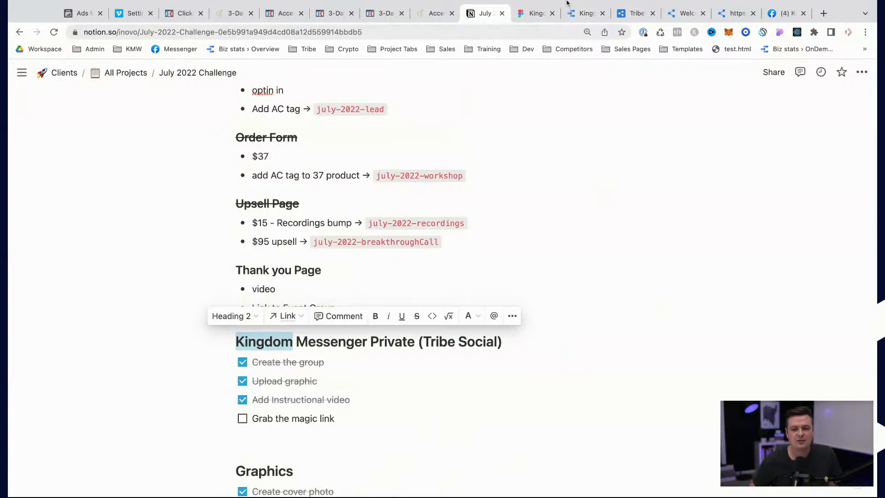
- Look over the Kingdom Messenger Community group on Facebook, return to the Facebook home feed, and close Facebook
{"action": "left_click", "coordinate": [791, 14]}
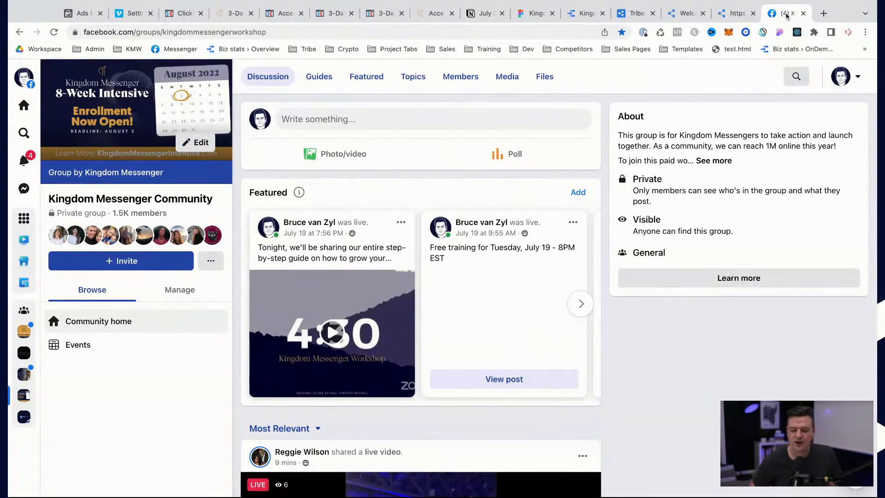
{"action": "scroll", "coordinate": [505, 259], "scroll_direction": "down", "scroll_amount": 3}
{"action": "scroll", "coordinate": [506, 259], "scroll_direction": "up", "scroll_amount": 3}
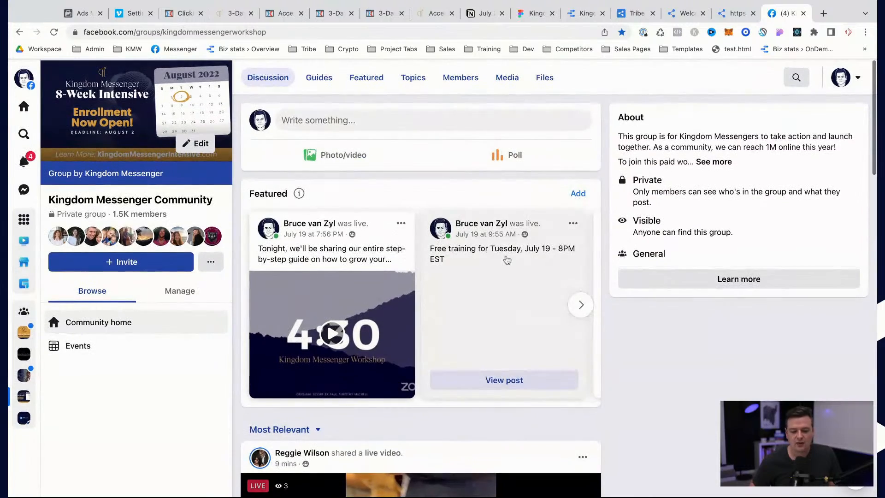
{"action": "left_click", "coordinate": [23, 105]}
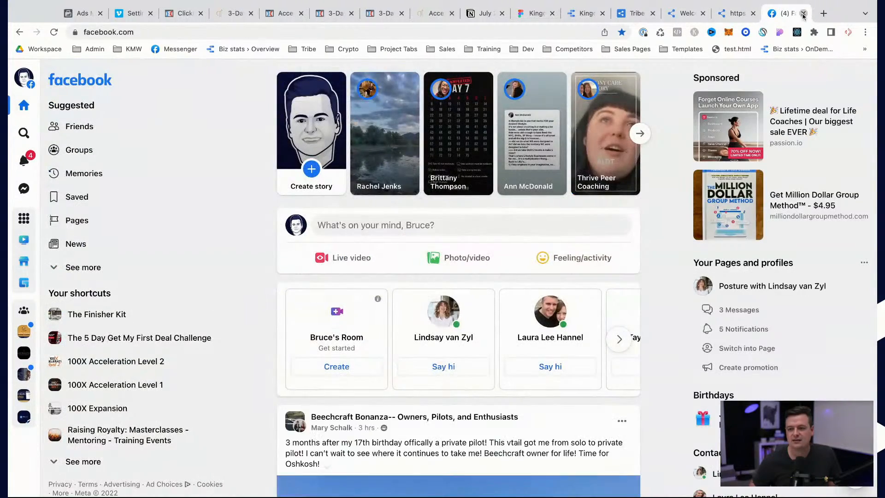
{"action": "left_click", "coordinate": [803, 14]}
- Open the 3 Day Challenge - July 2022 group on the Kingdom Messengers site and review its discussion posts
{"action": "left_click", "coordinate": [733, 13]}
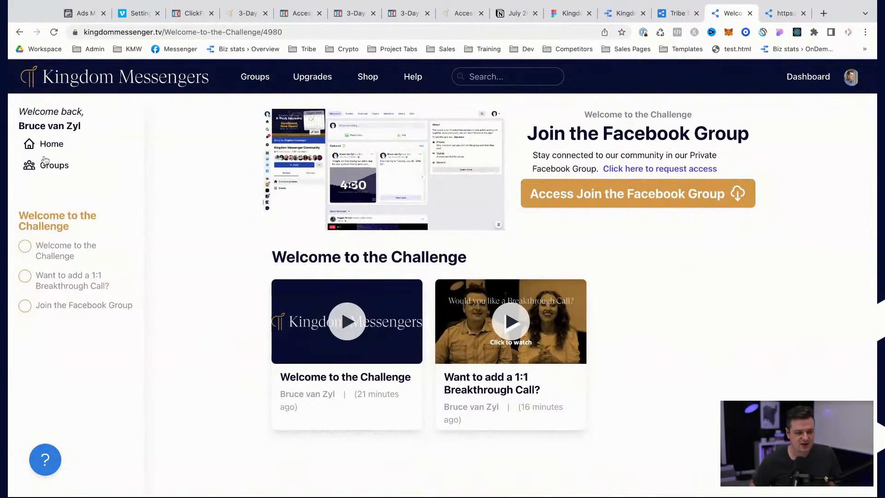
{"action": "left_click", "coordinate": [56, 166]}
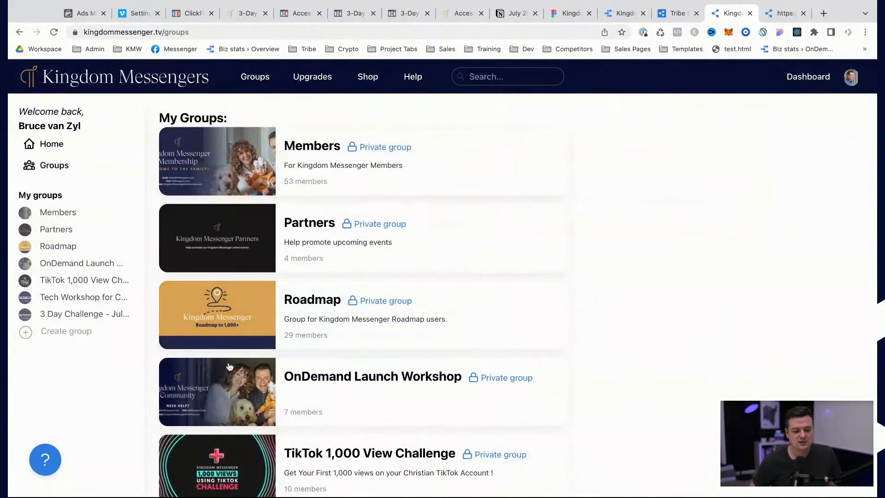
{"action": "scroll", "coordinate": [226, 395], "scroll_direction": "down", "scroll_amount": 5}
{"action": "left_click", "coordinate": [224, 396]}
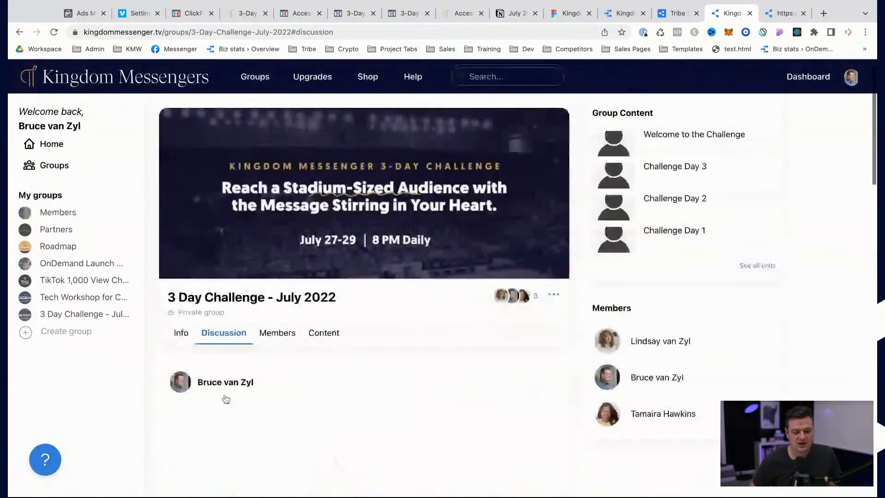
{"action": "scroll", "coordinate": [394, 391], "scroll_direction": "down", "scroll_amount": 6}
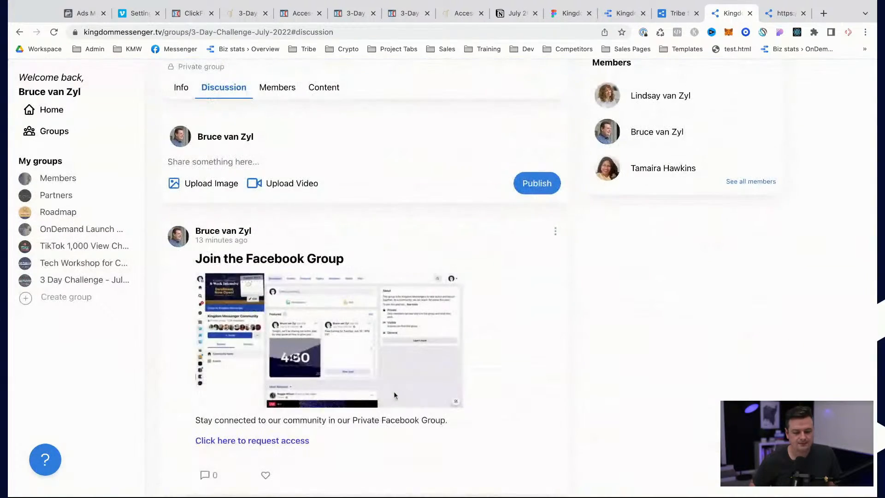
{"action": "scroll", "coordinate": [364, 276], "scroll_direction": "down", "scroll_amount": 2}
{"action": "scroll", "coordinate": [364, 276], "scroll_direction": "up", "scroll_amount": 8}
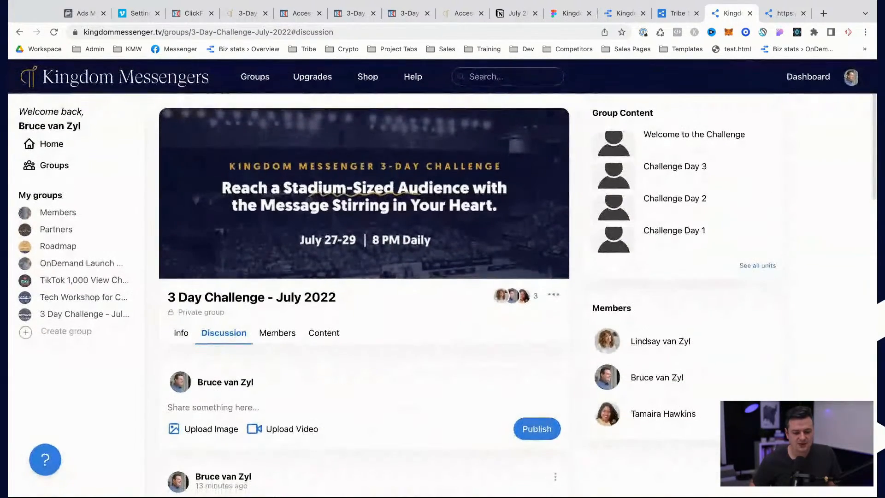
- Copy the group link of 3 Day Challenge - July 2022 from the Kingdom Messengers dashboard's group list
{"action": "left_click", "coordinate": [782, 13]}
{"action": "left_click", "coordinate": [58, 295]}
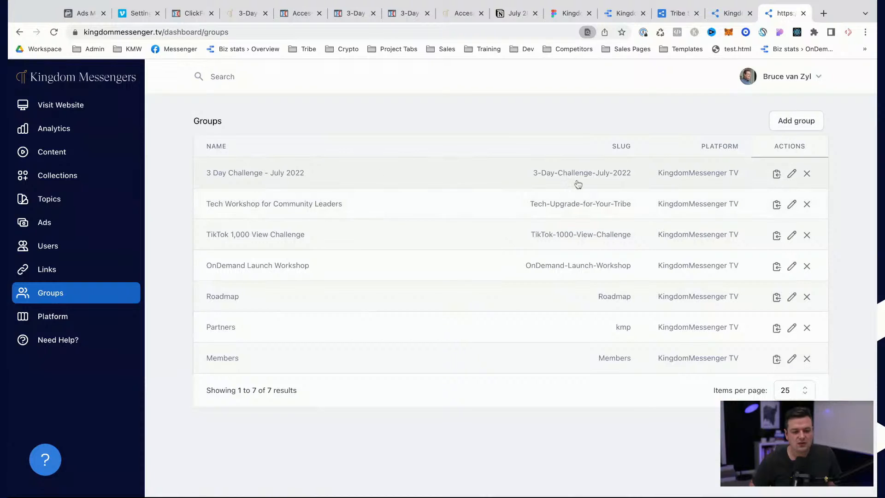
{"action": "left_click", "coordinate": [776, 174]}
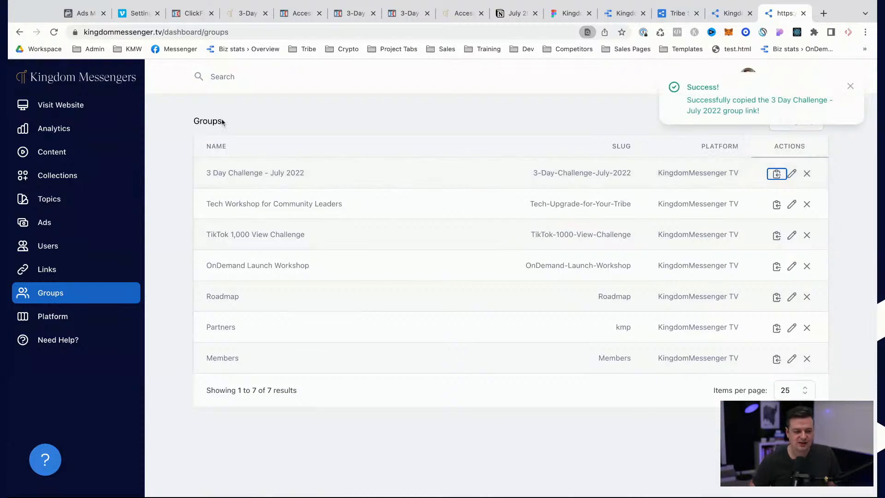
- Switch to the ClickFunnels access page editor and replace the Create my account button's website URL with the copied group signup link containing the access token
{"action": "left_click", "coordinate": [300, 13]}
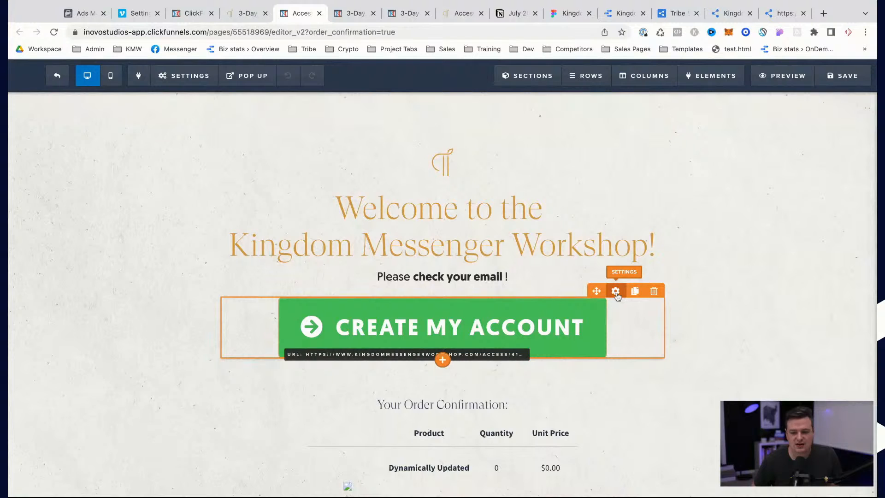
{"action": "left_click", "coordinate": [616, 291]}
{"action": "left_click", "coordinate": [803, 198]}
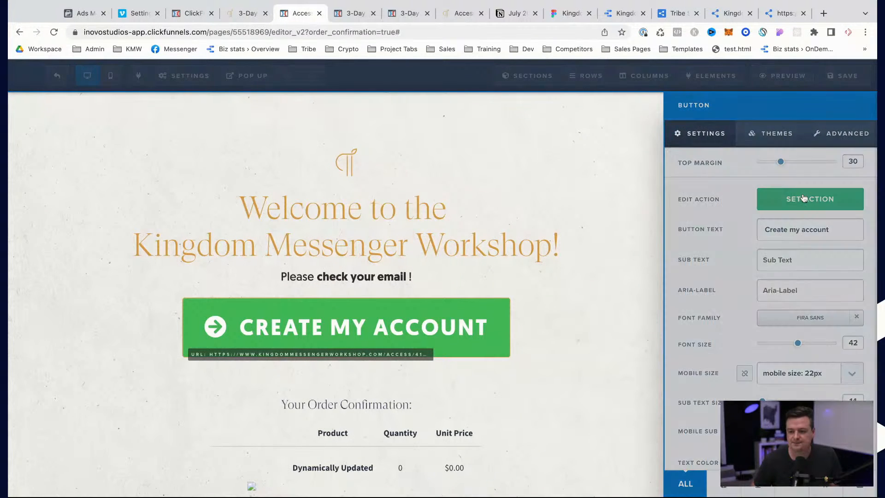
{"action": "triple_click", "coordinate": [771, 245]}
{"action": "left_click", "coordinate": [757, 244]}
{"action": "triple_click", "coordinate": [750, 244]}
{"action": "key", "text": "ctrl+v"}
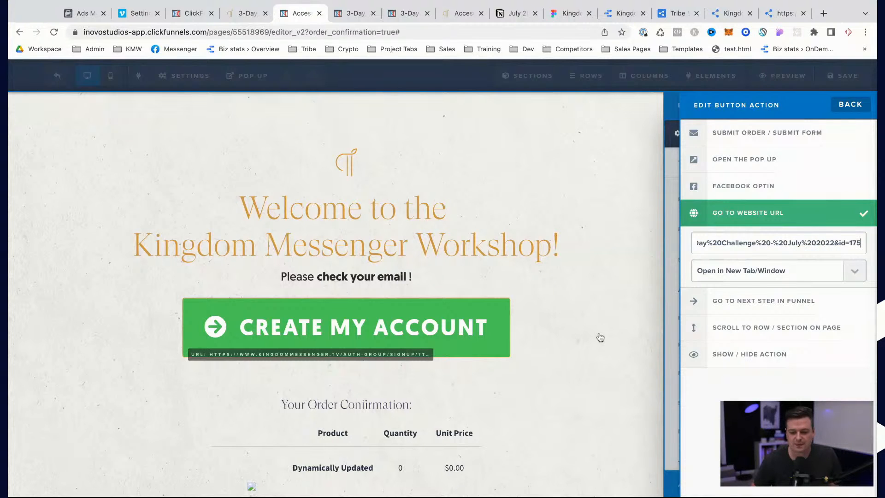
{"action": "left_click", "coordinate": [626, 275]}
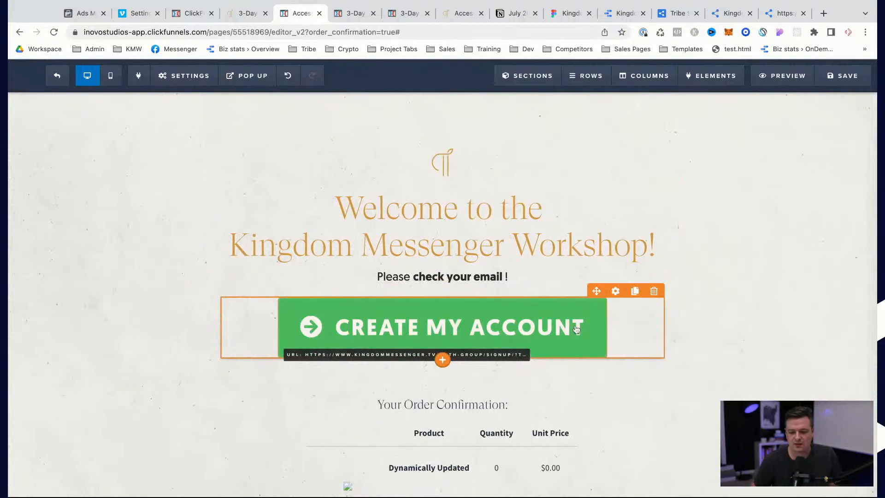
- Change the account button's text to "Create my Kingdom Messenger account"
{"action": "left_click", "coordinate": [576, 329]}
{"action": "left_click", "coordinate": [798, 230]}
{"action": "type", "text": "Kingdom Messenge"}
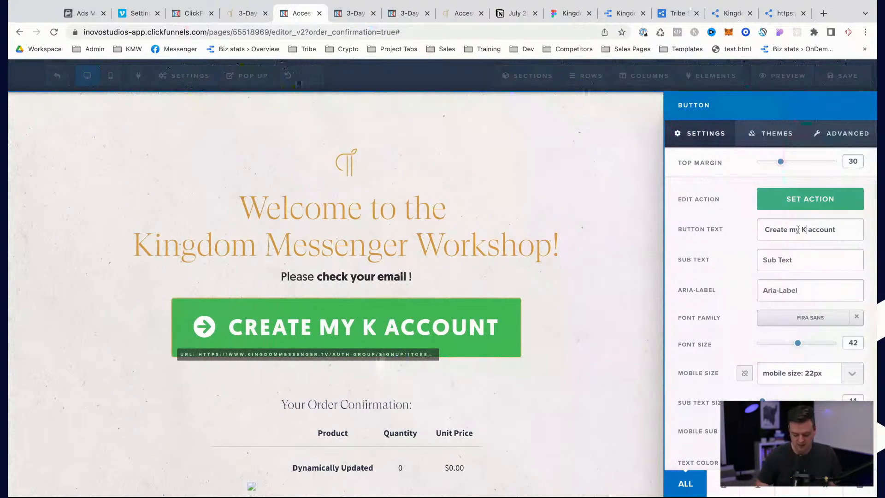
{"action": "type", "text": "r"}
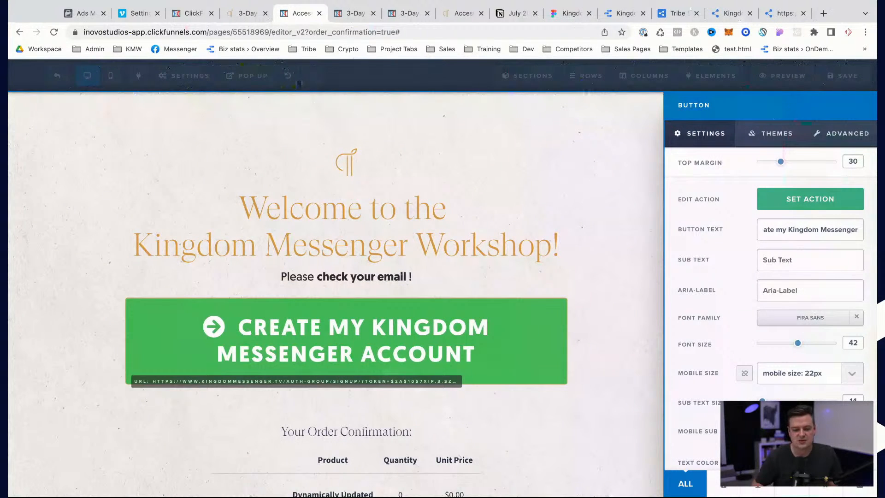
- Set the account button's text transform to Normal and reduce its letter spacing
{"action": "left_click", "coordinate": [849, 140]}
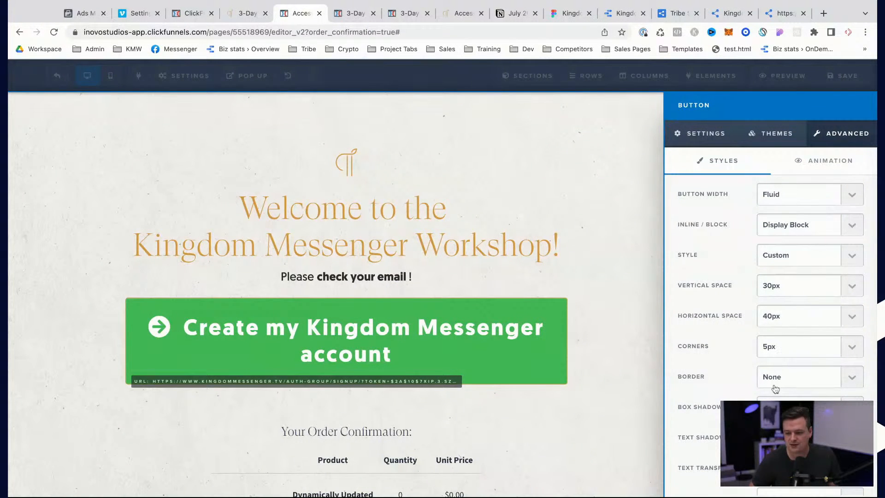
{"action": "scroll", "coordinate": [775, 388], "scroll_direction": "down", "scroll_amount": 5}
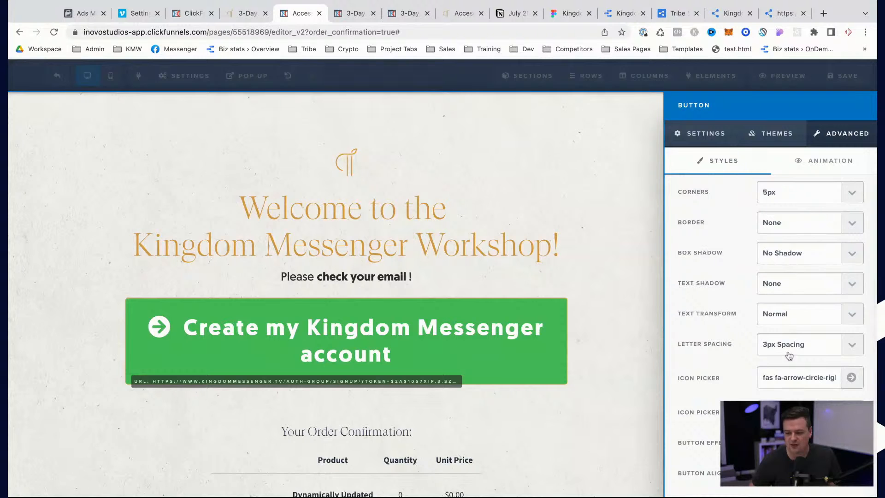
{"action": "left_click", "coordinate": [789, 354]}
{"action": "left_click", "coordinate": [786, 321]}
{"action": "scroll", "coordinate": [775, 260], "scroll_direction": "up", "scroll_amount": 5}
- Set the account button's font size to 36 and change its background color to the gold of the heading
{"action": "left_click", "coordinate": [698, 133]}
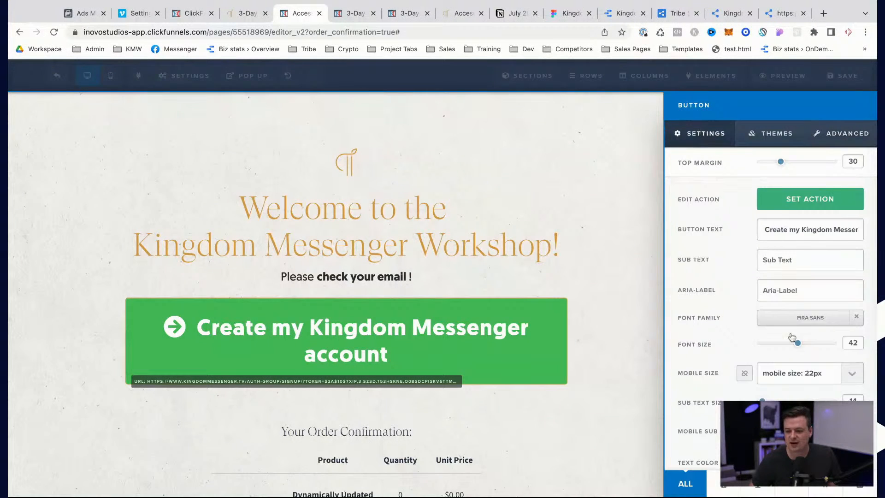
{"action": "left_click_drag", "start_coordinate": [797, 345], "coordinate": [790, 345]}
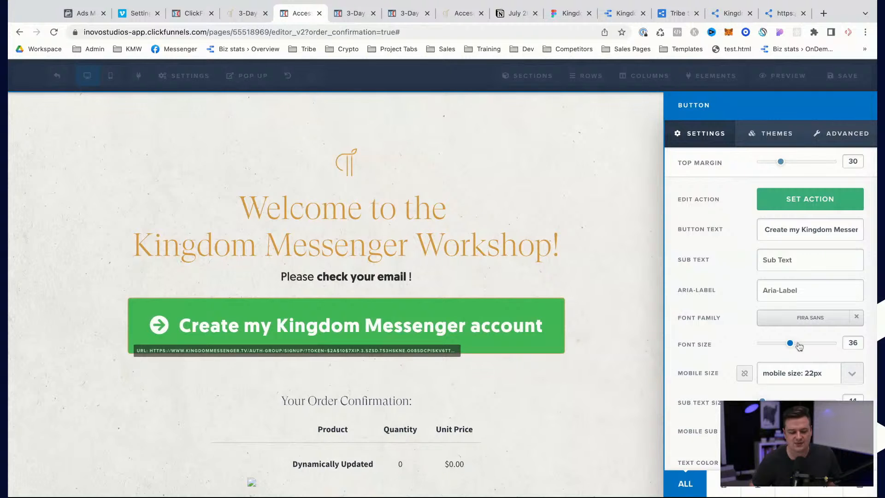
{"action": "scroll", "coordinate": [715, 373], "scroll_direction": "down", "scroll_amount": 1}
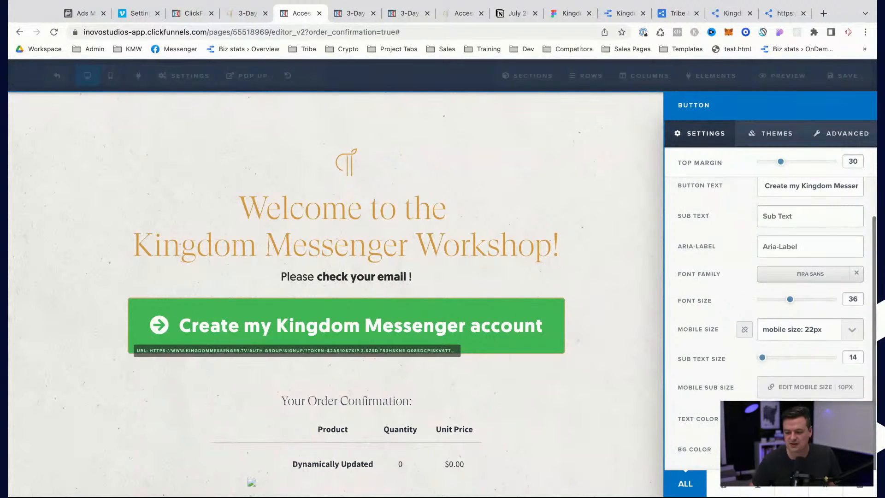
{"action": "left_click", "coordinate": [767, 448]}
{"action": "left_click", "coordinate": [733, 381]}
{"action": "left_click", "coordinate": [612, 350]}
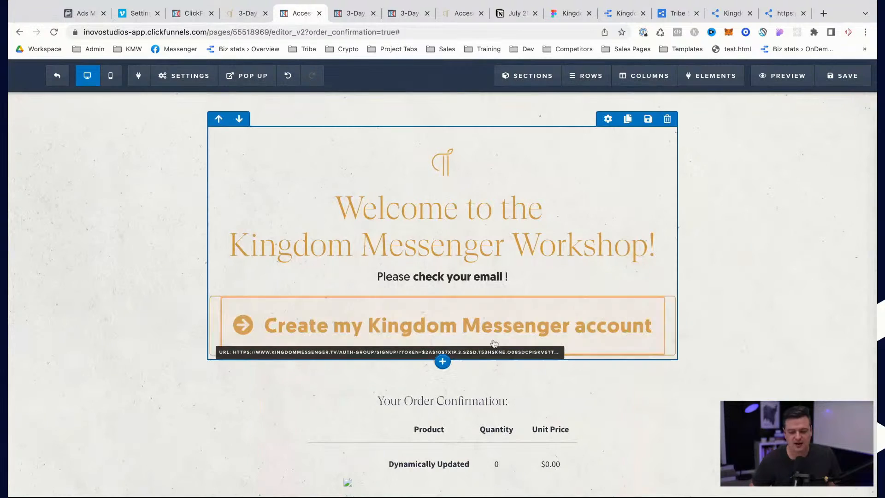
- Capitalize the last word of the button text so it reads "Create my Kingdom Messenger Account"
{"action": "left_click", "coordinate": [582, 332]}
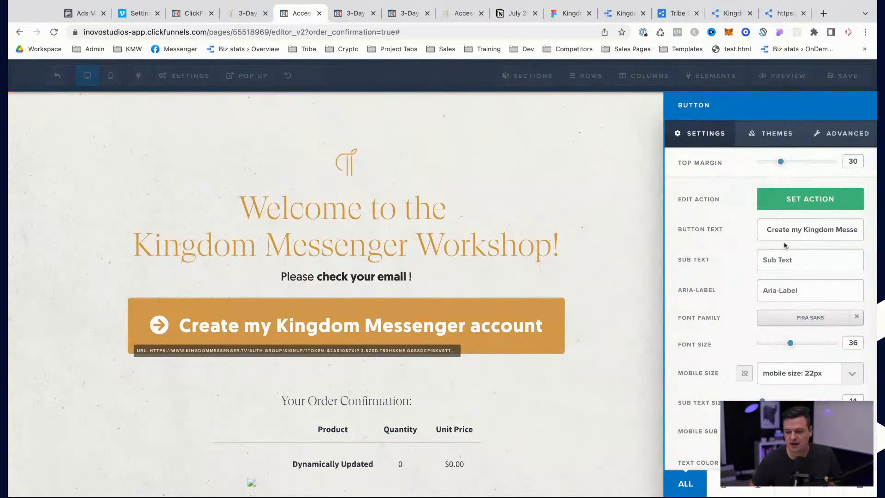
{"action": "left_click_drag", "start_coordinate": [840, 229], "coordinate": [860, 229]}
{"action": "left_click", "coordinate": [835, 229]}
{"action": "key", "text": "BackSpace"}
{"action": "type", "text": "A"}
{"action": "left_click", "coordinate": [618, 411]}
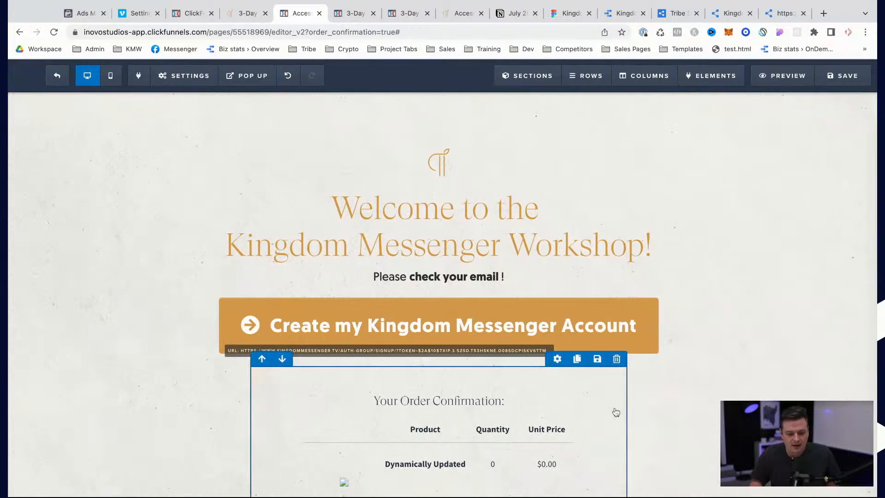
- Replace "Workshop" with "Challenge" in the "Welcome to the Kingdom Messenger" heading
{"action": "double_click", "coordinate": [490, 245]}
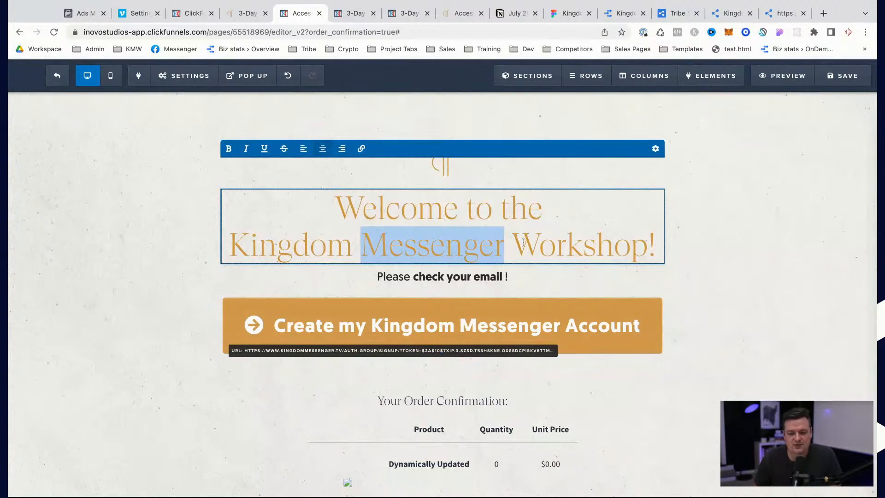
{"action": "double_click", "coordinate": [560, 244]}
{"action": "type", "text": "Challenge"}
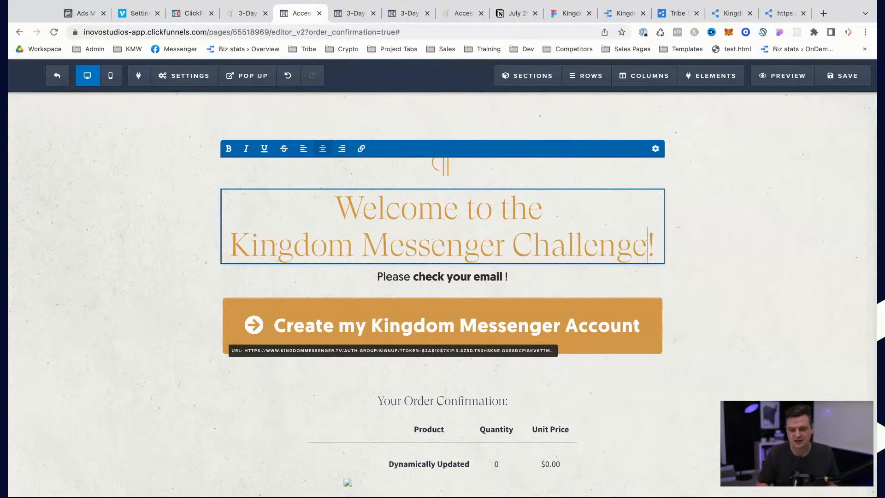
{"action": "left_click", "coordinate": [804, 264]}
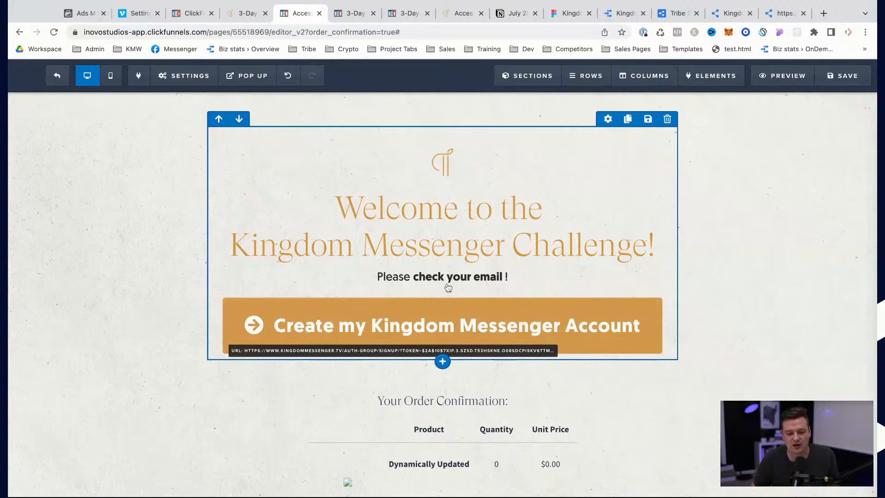
- Extend the email reminder line to read "Please check your email and don't forget your Spam and Junk Folders" followed by a winking emoji
{"action": "left_click", "coordinate": [489, 279]}
{"action": "key", "text": "BackSpace"}
{"action": "type", "text": "and don't for"}
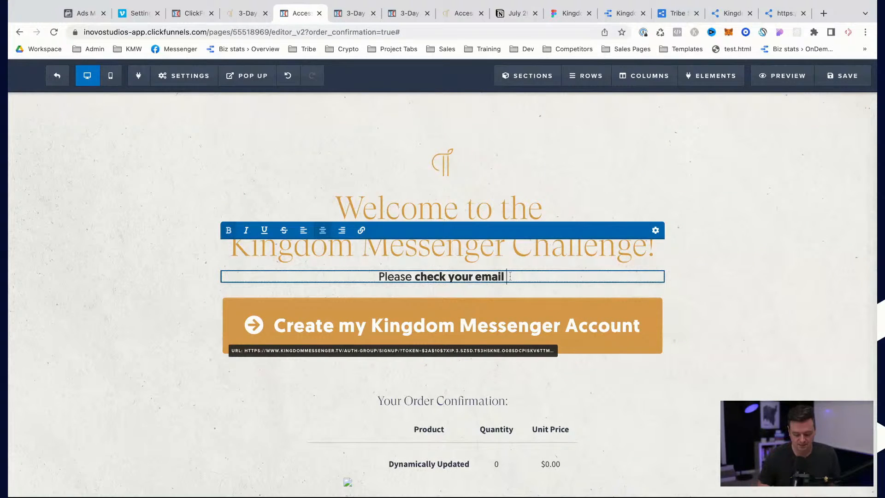
{"action": "type", "text": "get y"}
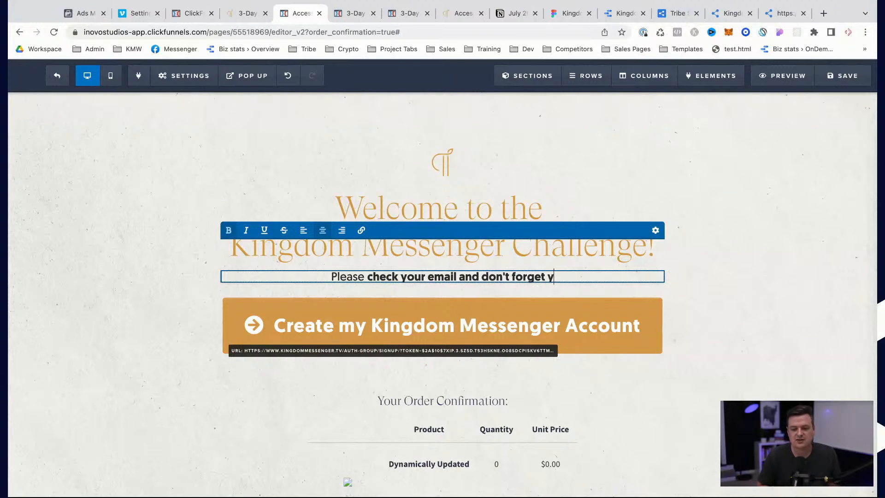
{"action": "type", "text": "our Spam"}
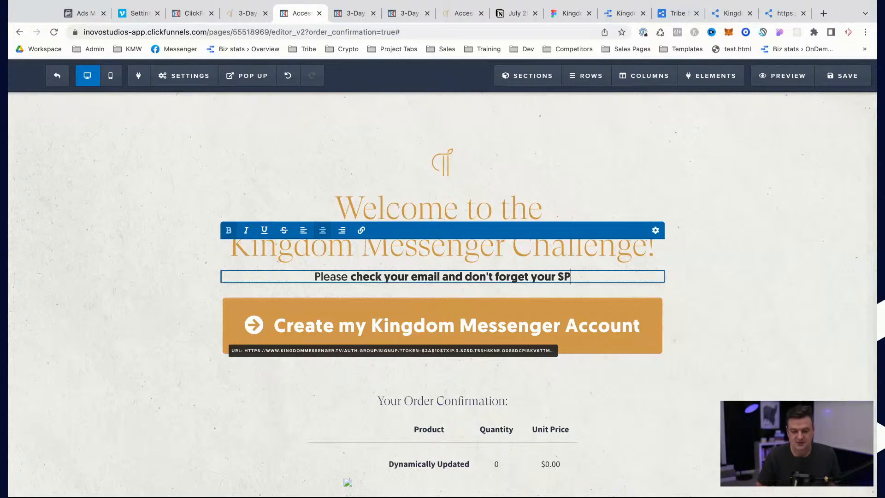
{"action": "key", "text": "BackSpace"}
{"action": "key", "text": "BackSpace"}
{"action": "type", "text": "am an"}
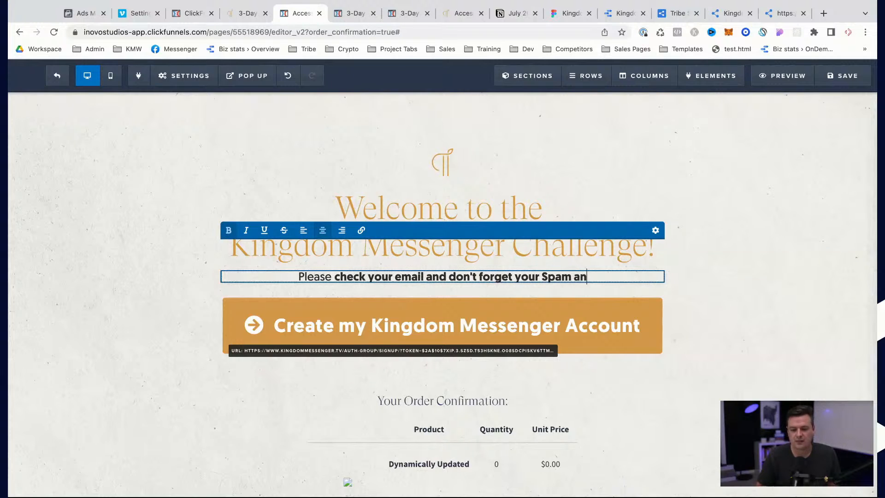
{"action": "type", "text": "d Junk Folders"}
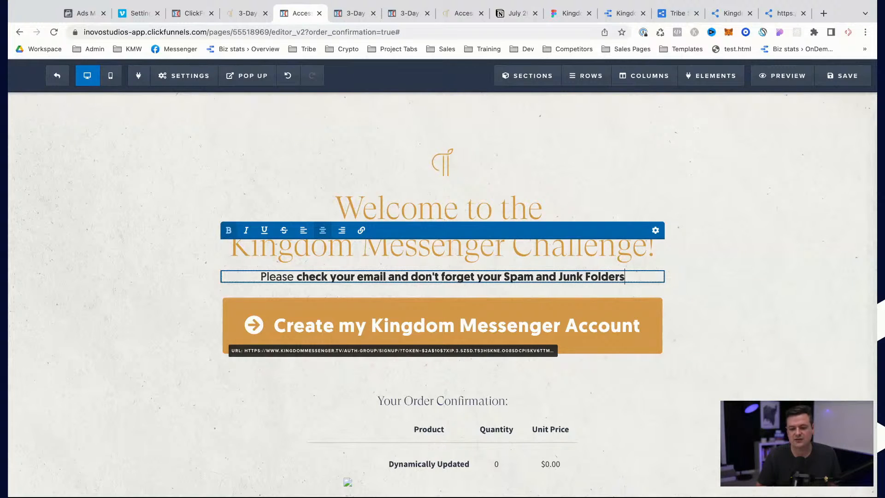
{"action": "type", "text": " :iwn"}
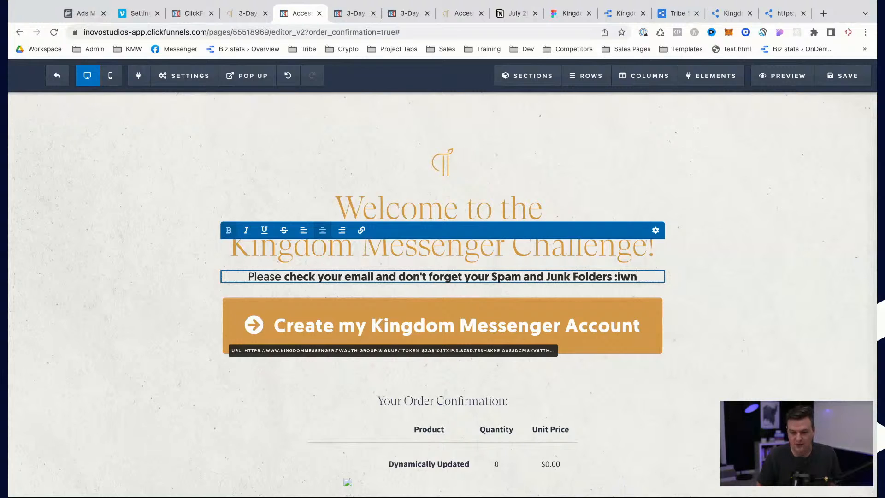
{"action": "key", "text": "BackSpace"}
{"action": "key", "text": "BackSpace"}
{"action": "key", "text": "BackSpace"}
{"action": "key", "text": "BackSpace"}
{"action": "type", "text": "win"}
{"action": "key", "text": "Return"}
{"action": "key", "text": "Left"}
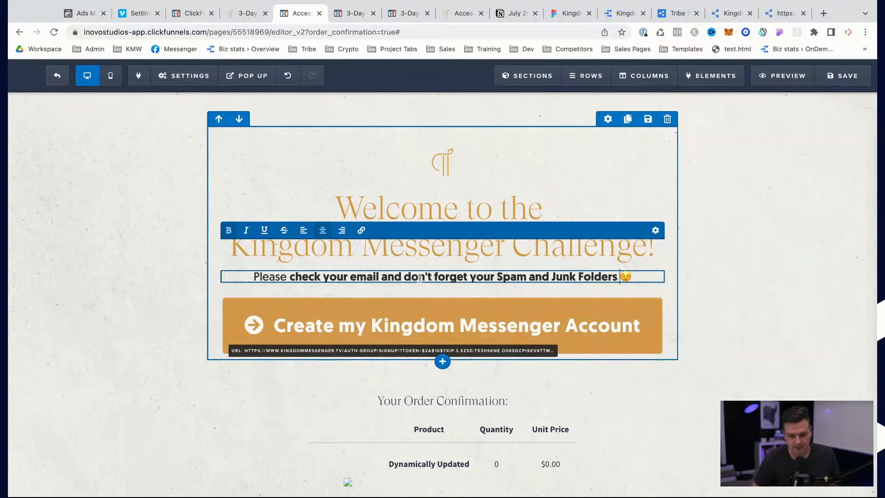
- Remove the bold formatting from "and don't forget your" in the email reminder line
{"action": "key", "text": "shift+Right"}
{"action": "key", "text": "shift+Right"}
{"action": "key", "text": "shift+Right"}
{"action": "key", "text": "shift+Right"}
{"action": "key", "text": "shift+Right"}
{"action": "key", "text": "shift+Right"}
{"action": "key", "text": "shift+Right"}
{"action": "key", "text": "shift+Right"}
{"action": "key", "text": "shift+Right"}
{"action": "key", "text": "shift+Right"}
{"action": "key", "text": "shift+Right"}
{"action": "key", "text": "shift+Right"}
{"action": "key", "text": "shift+Right"}
{"action": "key", "text": "shift+Right"}
{"action": "key", "text": "shift+Right"}
{"action": "key", "text": "shift+Right"}
{"action": "key", "text": "shift+Right"}
{"action": "key", "text": "shift+Right"}
{"action": "key", "text": "super+b"}
- Reword the end of the email reminder line from "Spam and Junk Folders" to "Spam / Junk folder"
{"action": "double_click", "coordinate": [535, 276]}
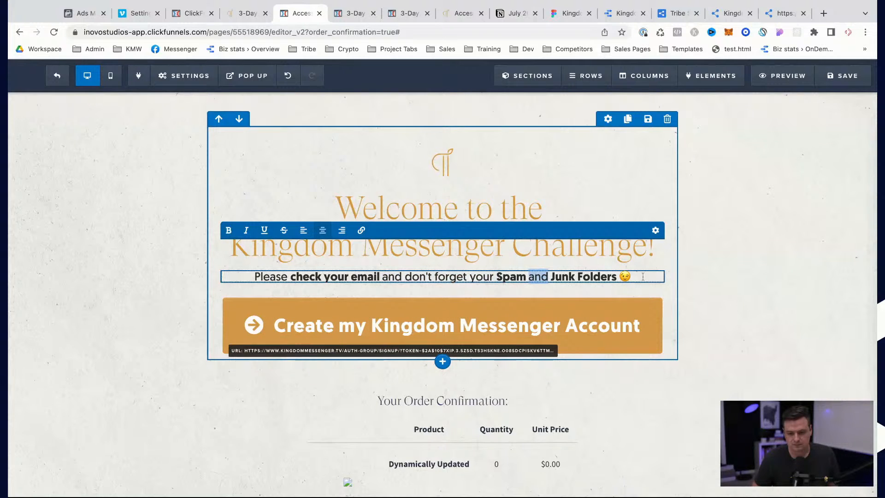
{"action": "key", "text": "BackSpace"}
{"action": "type", "text": "/"}
{"action": "left_click", "coordinate": [825, 313]}
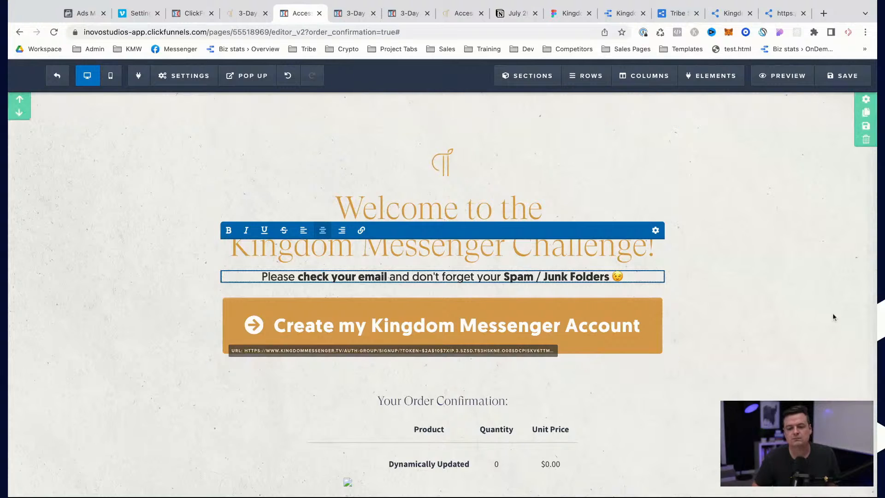
{"action": "left_click", "coordinate": [581, 275]}
{"action": "key", "text": "BackSpace"}
{"action": "type", "text": "f"}
{"action": "key", "text": "BackSpace"}
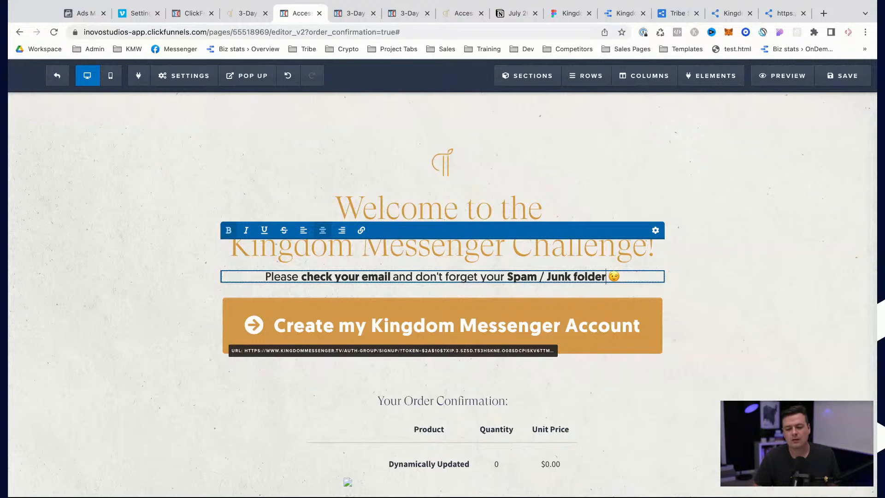
{"action": "left_click", "coordinate": [693, 316]}
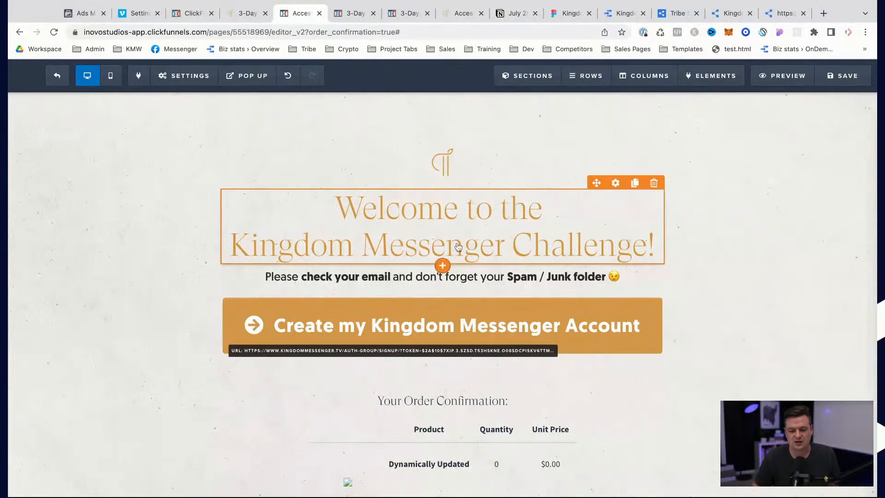
- Replace the gold heading with a new bold paragraph containing the same text, "Welcome to the Kingdom Messenger Challenge!"
{"action": "left_click", "coordinate": [442, 265]}
{"action": "left_click", "coordinate": [685, 313]}
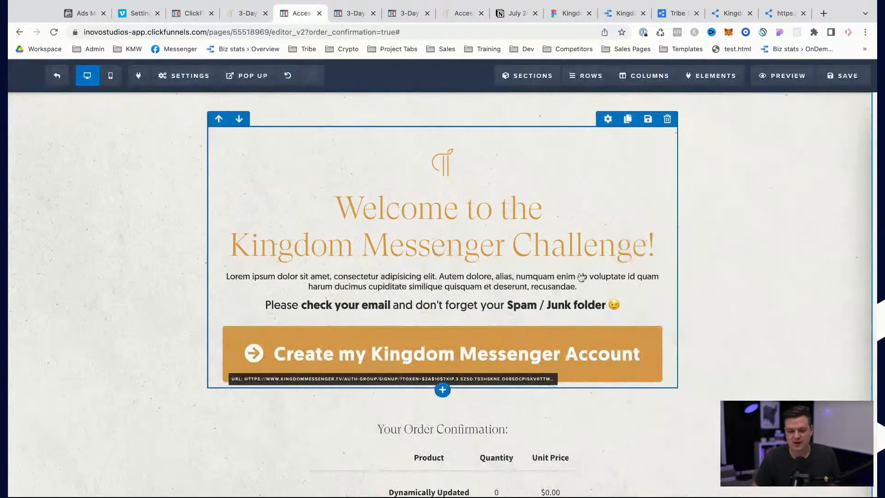
{"action": "triple_click", "coordinate": [510, 257]}
{"action": "key", "text": "super+a"}
{"action": "key", "text": "super+c"}
{"action": "left_click", "coordinate": [497, 277]}
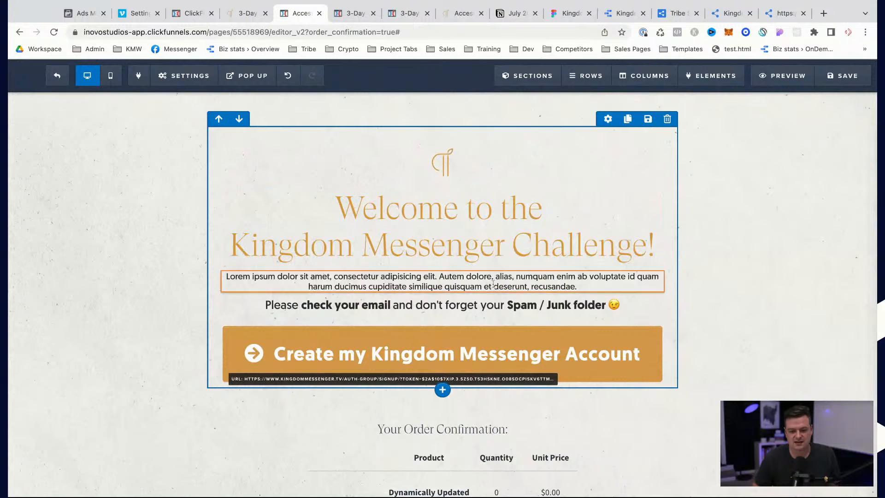
{"action": "key", "text": "super+a"}
{"action": "key", "text": "super+v"}
{"action": "key", "text": "super+a"}
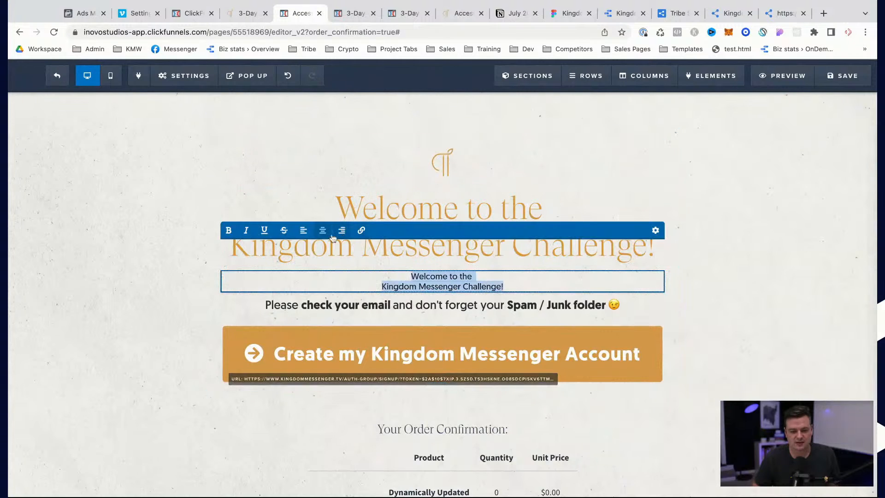
{"action": "left_click", "coordinate": [228, 230]}
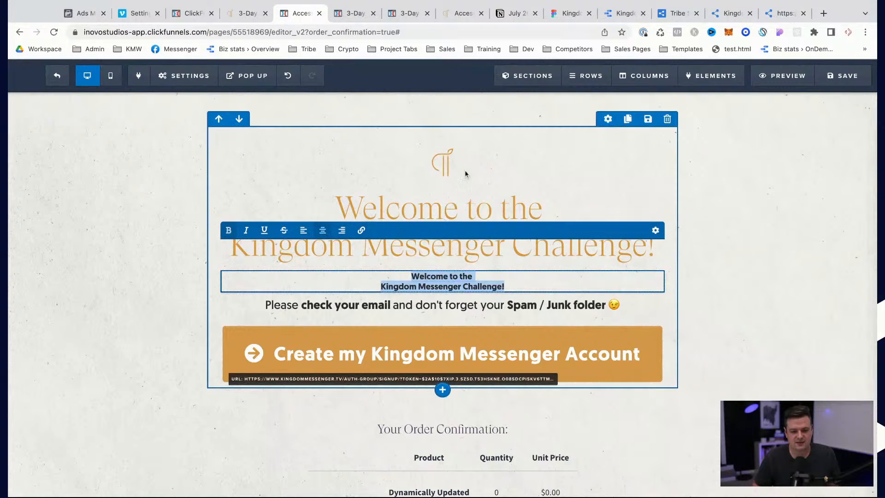
{"action": "left_click", "coordinate": [499, 108]}
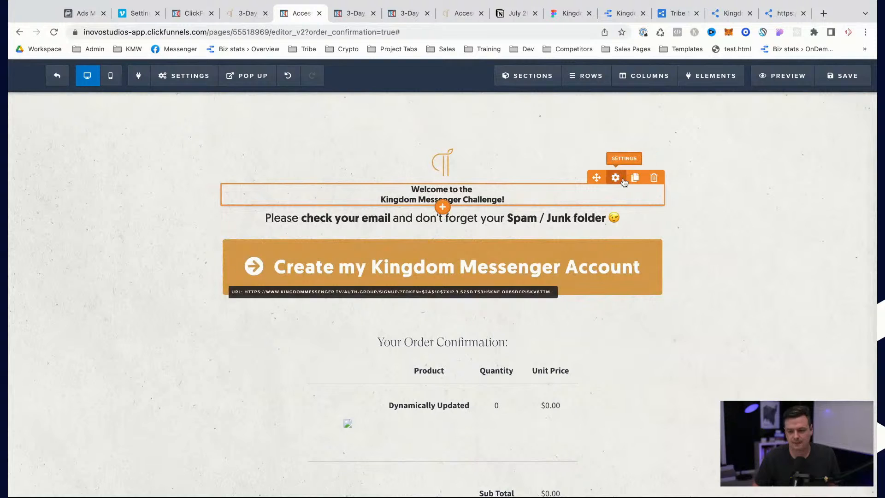
- Set the new welcome paragraph's font size to 52 and its line height to 1em
{"action": "left_click", "coordinate": [616, 178]}
{"action": "left_click_drag", "start_coordinate": [766, 219], "coordinate": [805, 219]}
{"action": "left_click", "coordinate": [817, 137]}
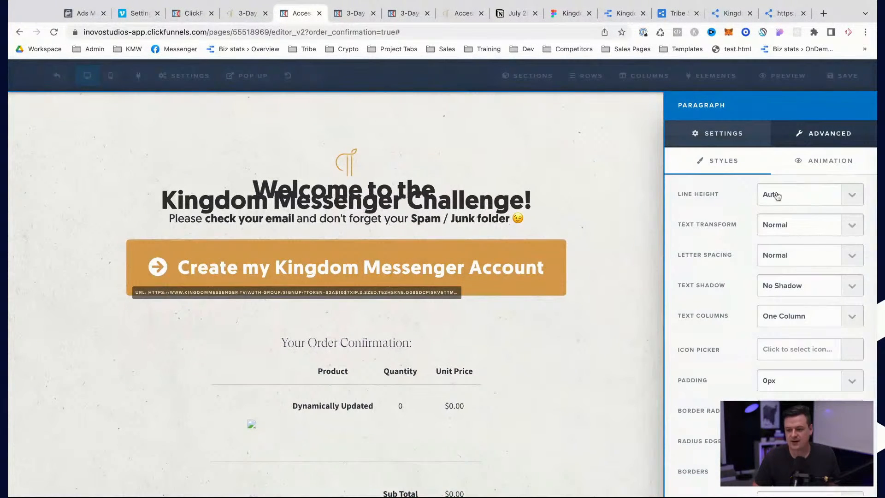
{"action": "left_click", "coordinate": [777, 195]}
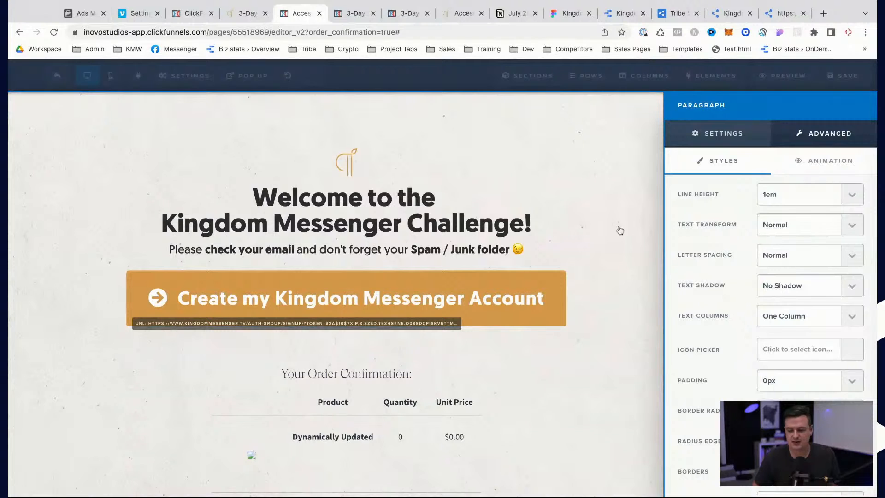
{"action": "left_click", "coordinate": [753, 140]}
{"action": "left_click_drag", "start_coordinate": [805, 219], "coordinate": [823, 220]}
{"action": "left_click", "coordinate": [806, 221]}
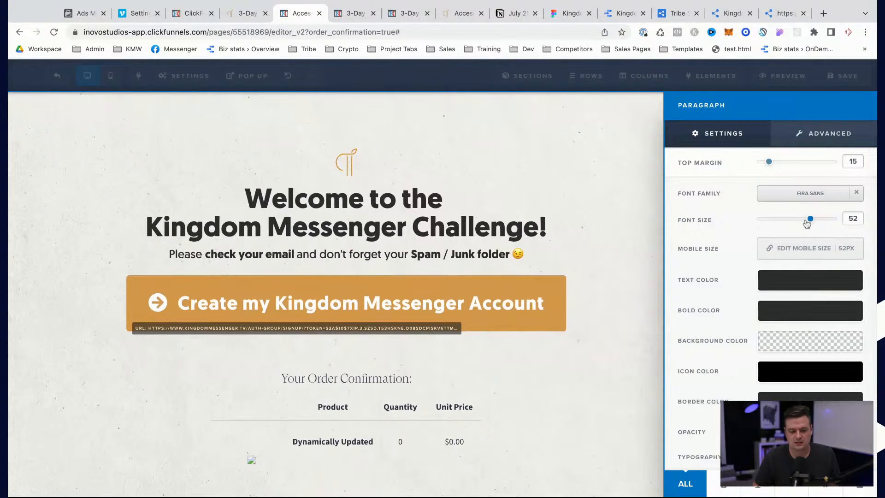
{"action": "left_click", "coordinate": [620, 284]}
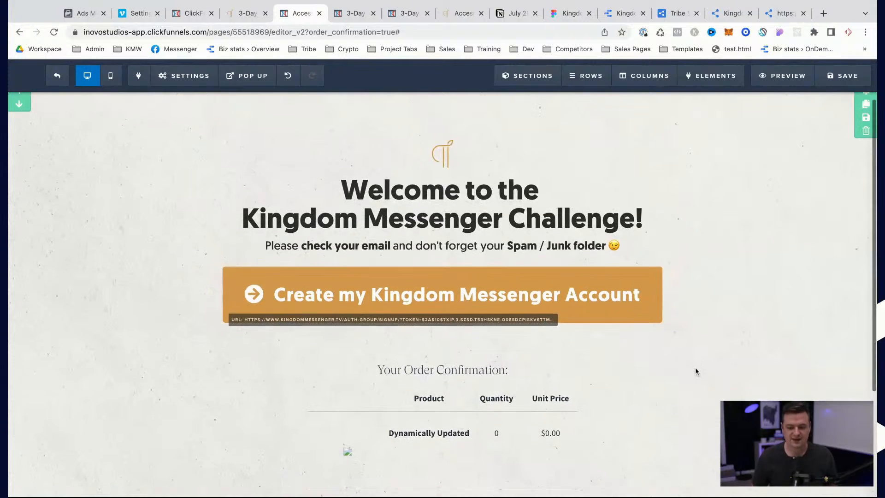
- Set the thank you page's SEO title to "3-Day Kingdom Messenger Challenge | July 27", copied from the challenge opt-in page
{"action": "scroll", "coordinate": [695, 366], "scroll_direction": "down", "scroll_amount": 3}
{"action": "scroll", "coordinate": [695, 367], "scroll_direction": "down", "scroll_amount": 3}
{"action": "mouse_move", "coordinate": [184, 76]}
{"action": "left_click", "coordinate": [188, 124]}
{"action": "triple_click", "coordinate": [744, 154]}
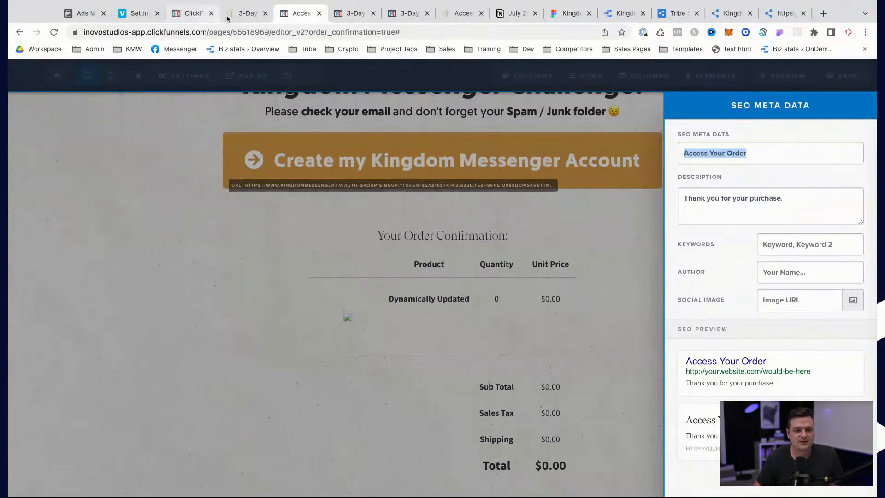
{"action": "left_click", "coordinate": [342, 16]}
{"action": "triple_click", "coordinate": [715, 152]}
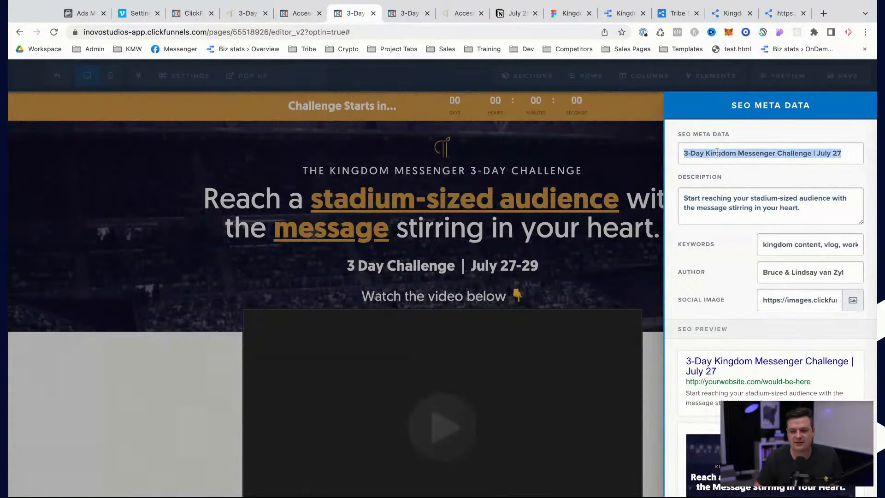
{"action": "left_click_drag", "start_coordinate": [295, 14], "coordinate": [347, 17]}
{"action": "key", "text": "ctrl+v"}
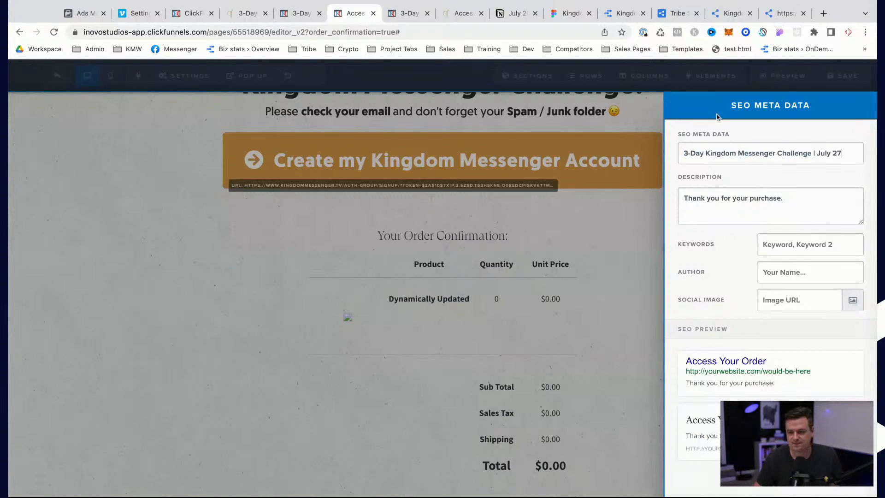
- Copy the opt-in page's SEO description, "Start reaching your stadium-sized audience with the message stirring in your heart.", into the thank you page's description
{"action": "left_click", "coordinate": [302, 13]}
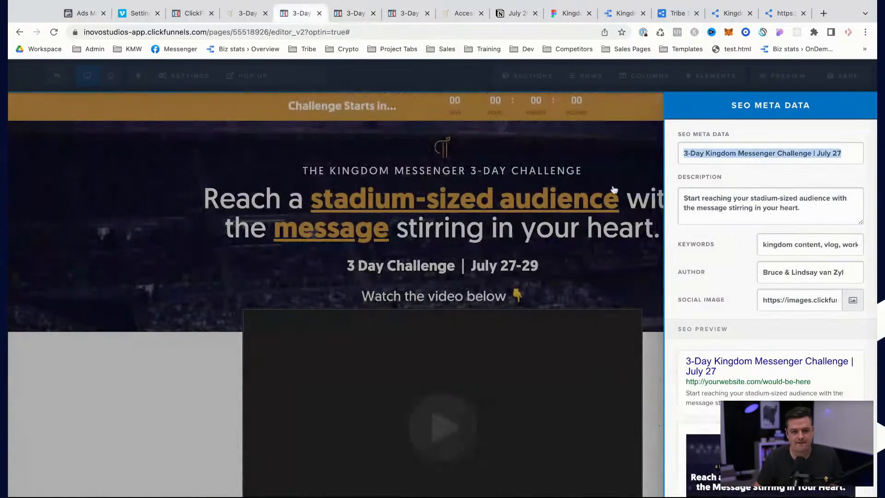
{"action": "triple_click", "coordinate": [711, 207]}
{"action": "left_click", "coordinate": [355, 15]}
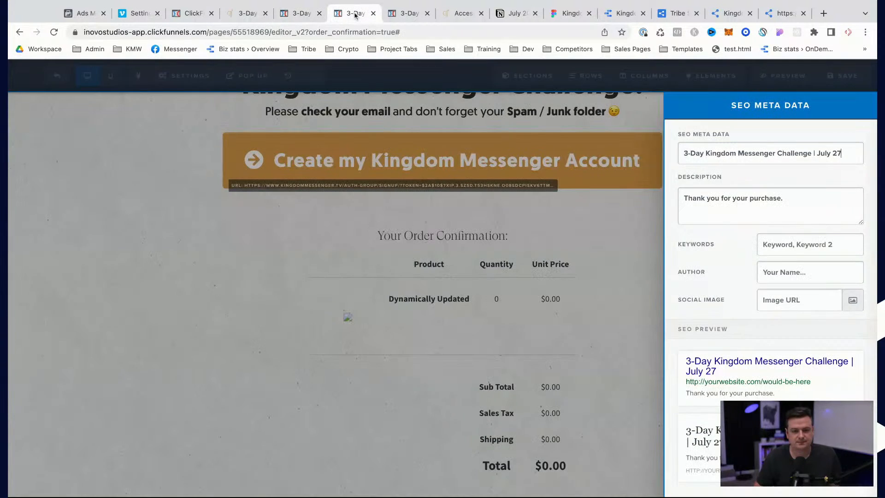
{"action": "key", "text": "ctrl+a"}
{"action": "key", "text": "ctrl+v"}
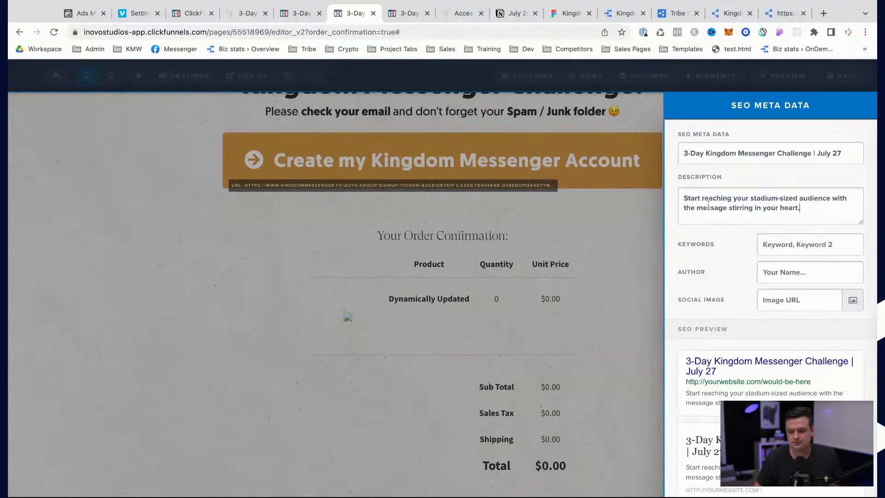
- Add the "Reach a Stadium-Sized Audience with the Message Stirring in Your Heart" image from the library as the page's social image
{"action": "left_click", "coordinate": [853, 308]}
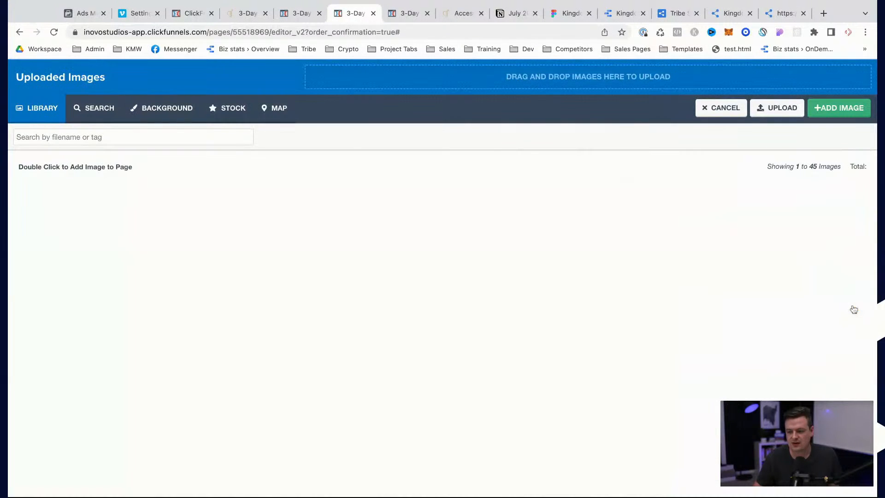
{"action": "left_click", "coordinate": [73, 215]}
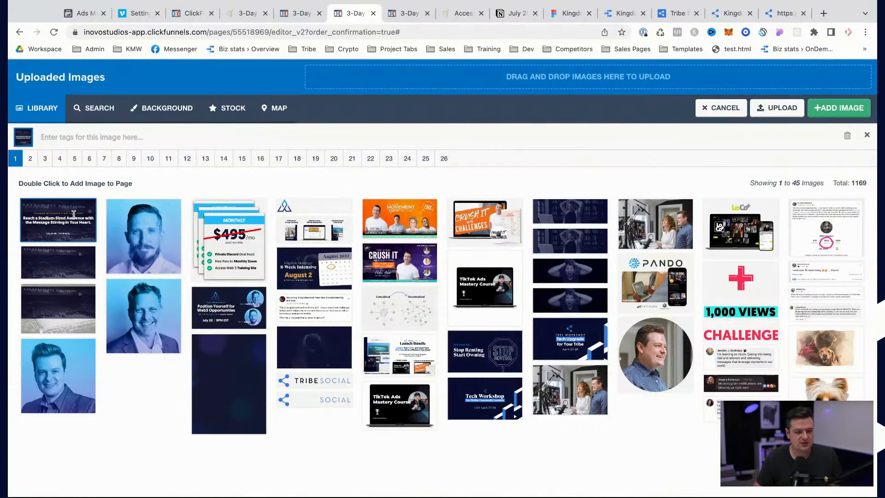
{"action": "left_click", "coordinate": [846, 114]}
{"action": "left_click", "coordinate": [600, 354]}
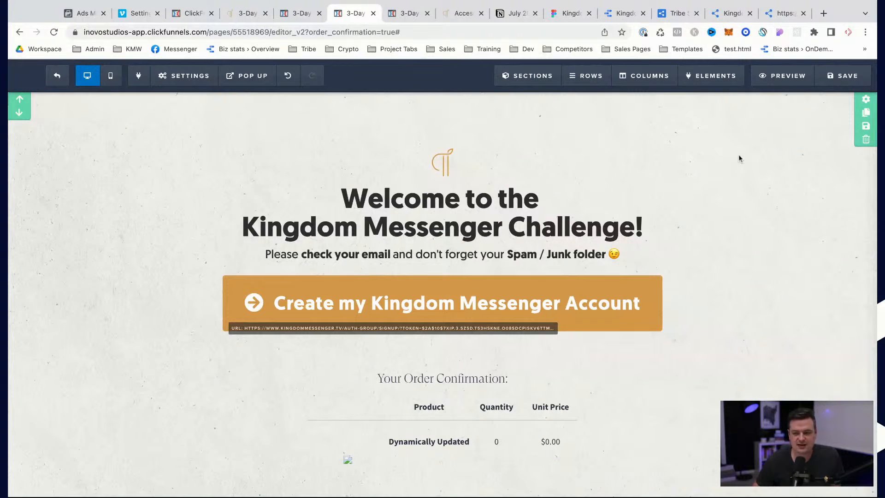
- Try to open the challenge group's signup link in the other Kingdom Messenger browser tab
{"action": "left_click", "coordinate": [730, 13]}
{"action": "left_click", "coordinate": [851, 77]}
{"action": "left_click", "coordinate": [829, 146]}
{"action": "left_click", "coordinate": [354, 35]}
{"action": "key", "text": "super+v"}
{"action": "key", "text": "Return"}
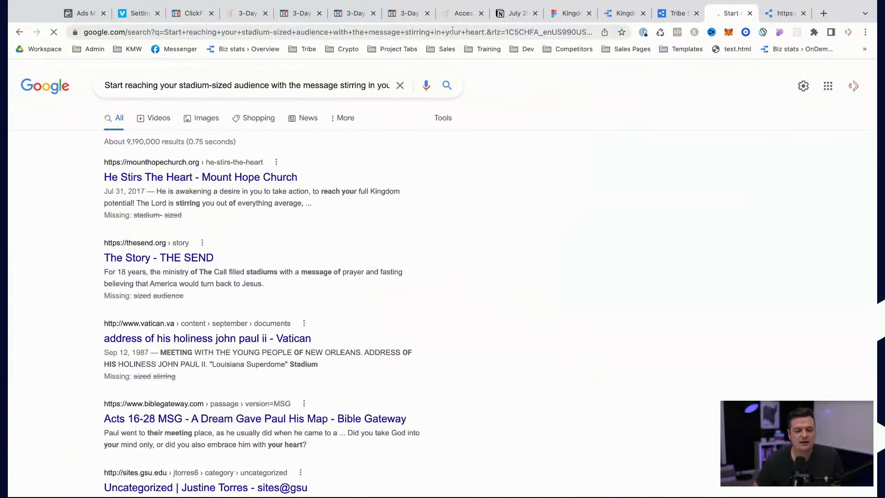
- Copy the group link of "3 Day Challenge - July 2022" from the Kingdom Messengers groups dashboard
{"action": "left_click", "coordinate": [678, 14]}
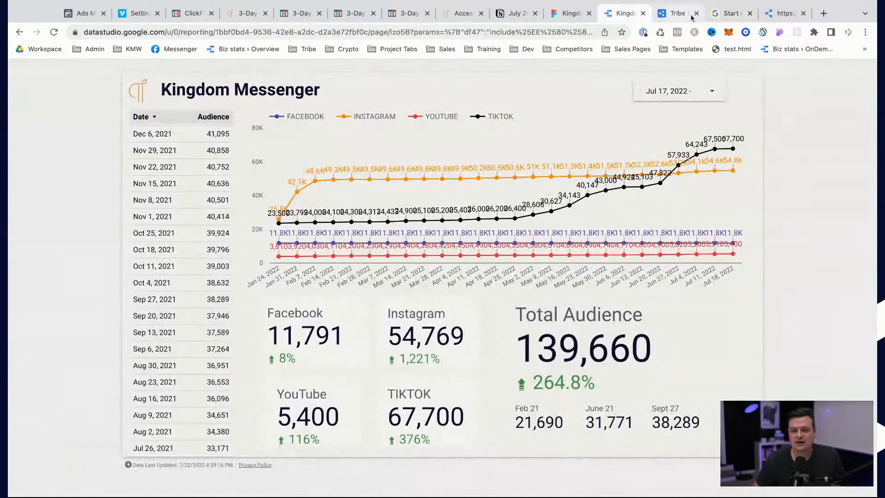
{"action": "left_click", "coordinate": [782, 17]}
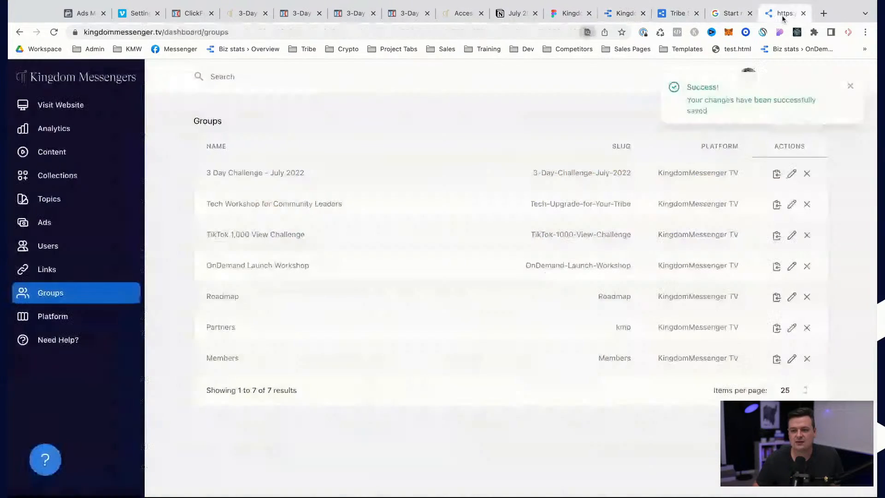
{"action": "left_click", "coordinate": [777, 174]}
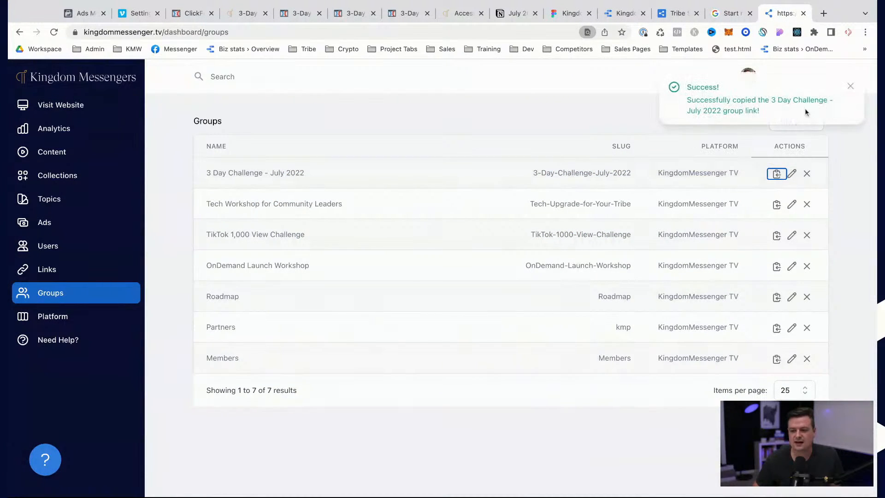
- Open the copied 3 Day Challenge group link in the browser tab holding the Google search to check its signup page
{"action": "left_click", "coordinate": [665, 17]}
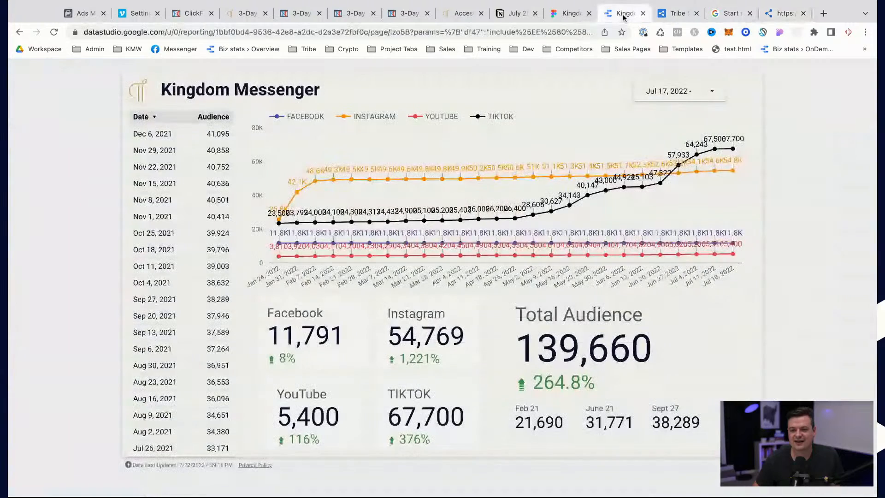
{"action": "left_click", "coordinate": [724, 15]}
{"action": "left_click", "coordinate": [554, 33]}
{"action": "key", "text": "super+v"}
{"action": "key", "text": "Return"}
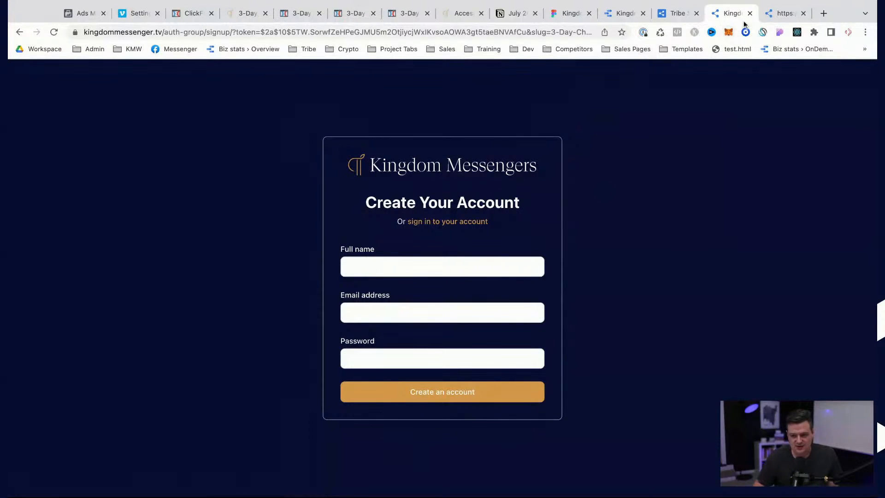
- Save the "Welcome to the Kingdom Messenger Challenge!" thank you page in its ClickFunnels editor
{"action": "left_click", "coordinate": [767, 16]}
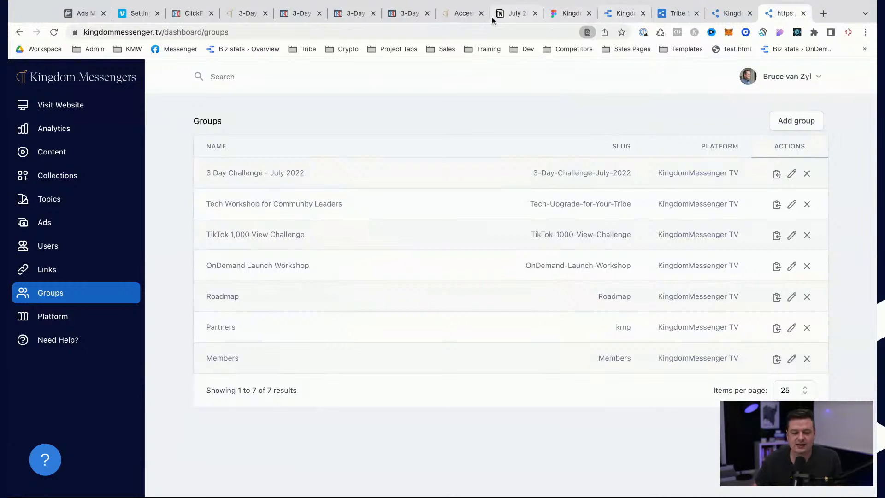
{"action": "left_click", "coordinate": [298, 15]}
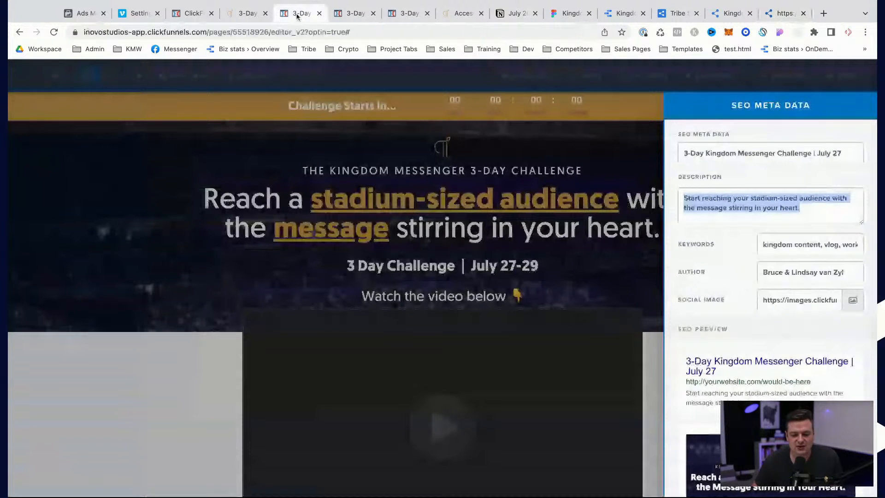
{"action": "left_click", "coordinate": [356, 13]}
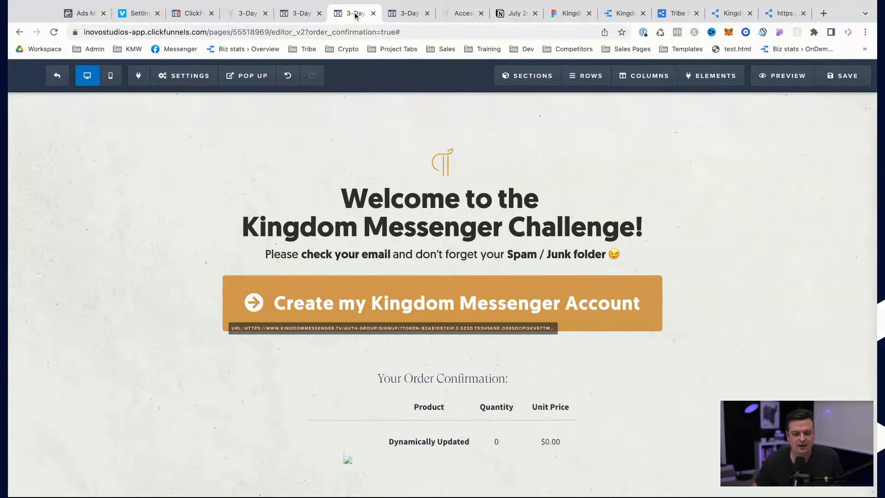
{"action": "left_click", "coordinate": [841, 77]}
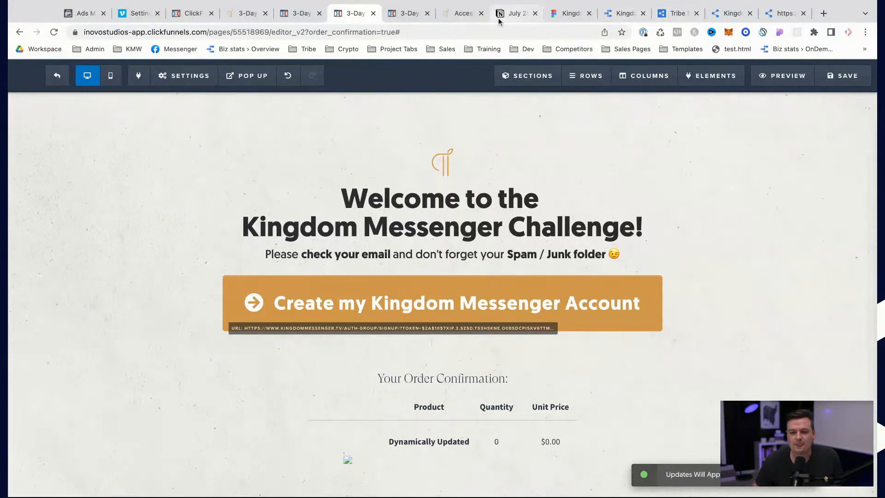
- In the Notion July 2022 Challenge checklist, turn the Thank you Page items into to-dos and check off "Link to Event Group"
{"action": "left_click", "coordinate": [514, 14]}
{"action": "left_click", "coordinate": [394, 287]}
{"action": "left_click", "coordinate": [242, 418]}
{"action": "scroll", "coordinate": [303, 369], "scroll_direction": "up", "scroll_amount": 10}
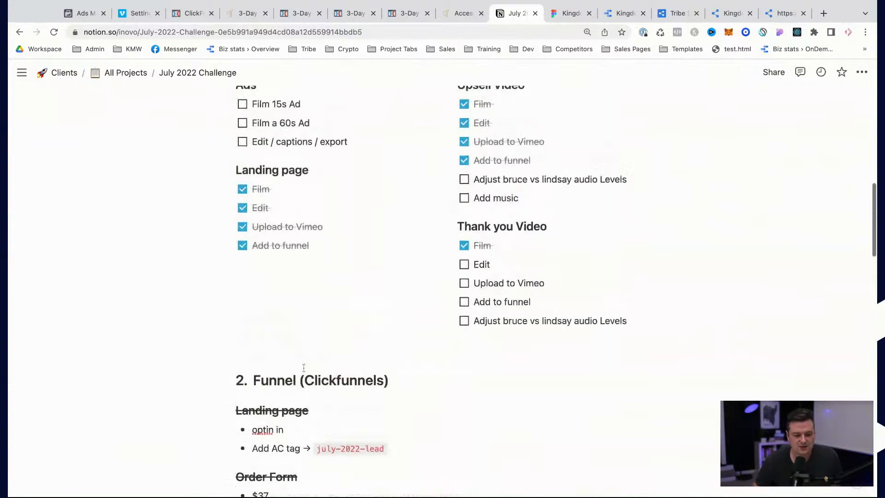
{"action": "scroll", "coordinate": [303, 367], "scroll_direction": "down", "scroll_amount": 5}
{"action": "triple_click", "coordinate": [290, 438]}
{"action": "left_click", "coordinate": [346, 440]}
{"action": "left_click", "coordinate": [311, 440]}
{"action": "key", "text": "super+alt+4"}
{"action": "key", "text": "super+Return"}
{"action": "left_click", "coordinate": [269, 418]}
{"action": "key", "text": "super+alt+4"}
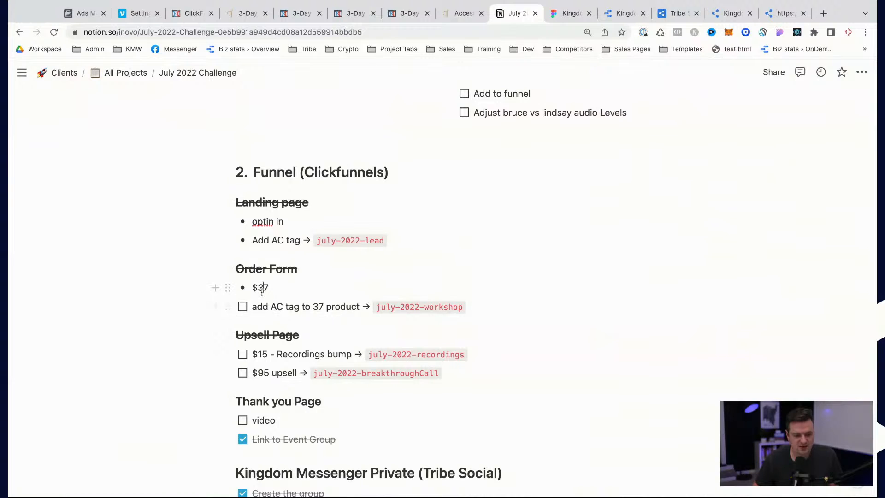
- Convert the remaining Order Form and Landing page bullets to to-dos and check off all four items in those two sections
{"action": "left_click", "coordinate": [242, 290]}
{"action": "left_click", "coordinate": [242, 308]}
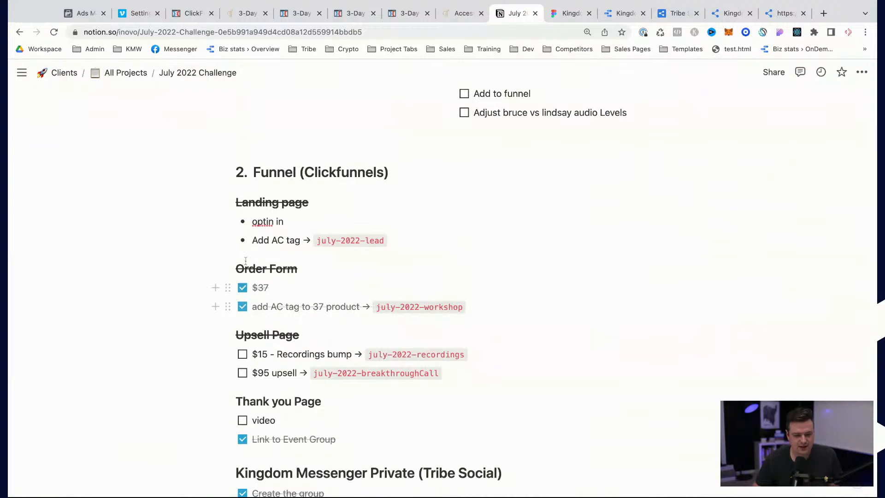
{"action": "key", "text": "super+alt+4"}
{"action": "left_click", "coordinate": [263, 223]}
{"action": "key", "text": "super+alt+4"}
{"action": "left_click", "coordinate": [242, 222]}
{"action": "left_click", "coordinate": [242, 240]}
- Add the to-dos "Proof-read copy" and "Update FAQ" at the end of the Landing page section
{"action": "scroll", "coordinate": [312, 257], "scroll_direction": "down", "scroll_amount": 1}
{"action": "left_click", "coordinate": [397, 227]}
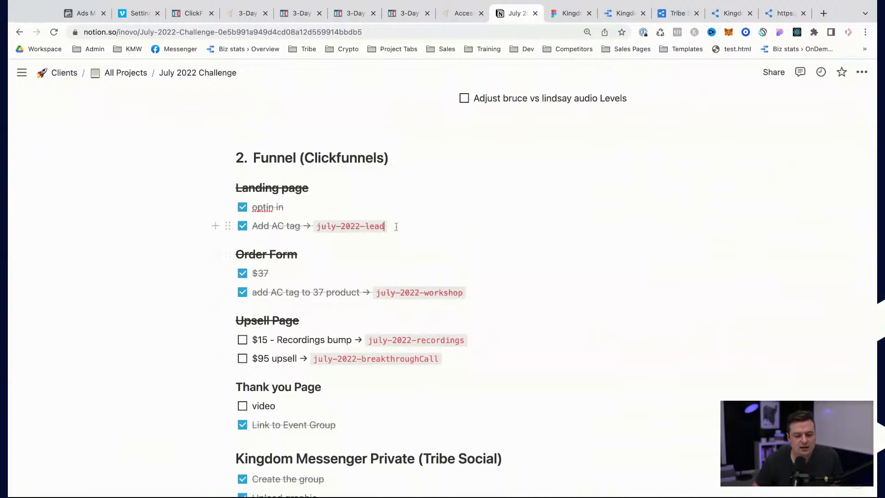
{"action": "key", "text": "Return"}
{"action": "type", "text": "Proof-read copy"}
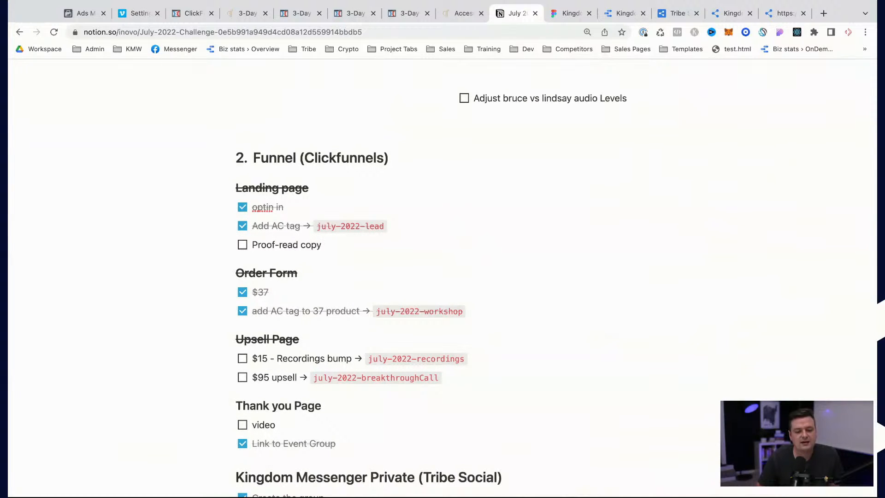
{"action": "key", "text": "Return"}
{"action": "type", "text": "U"}
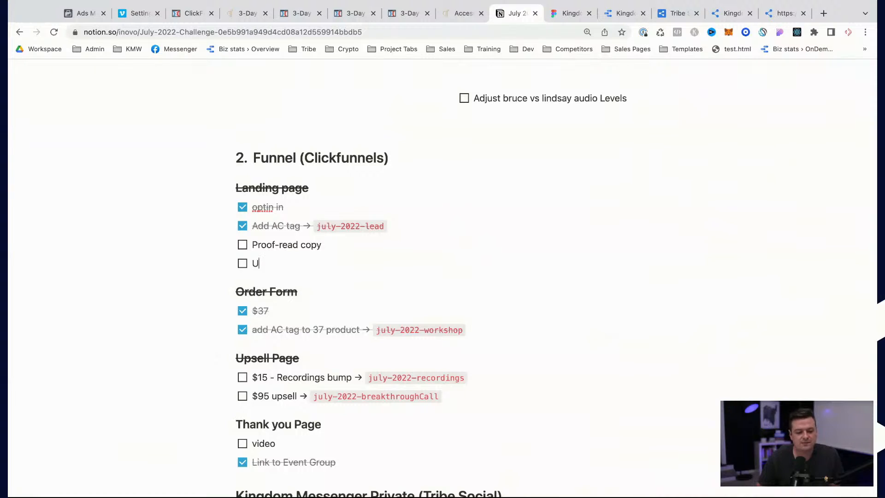
{"action": "type", "text": "pdate FAQ"}
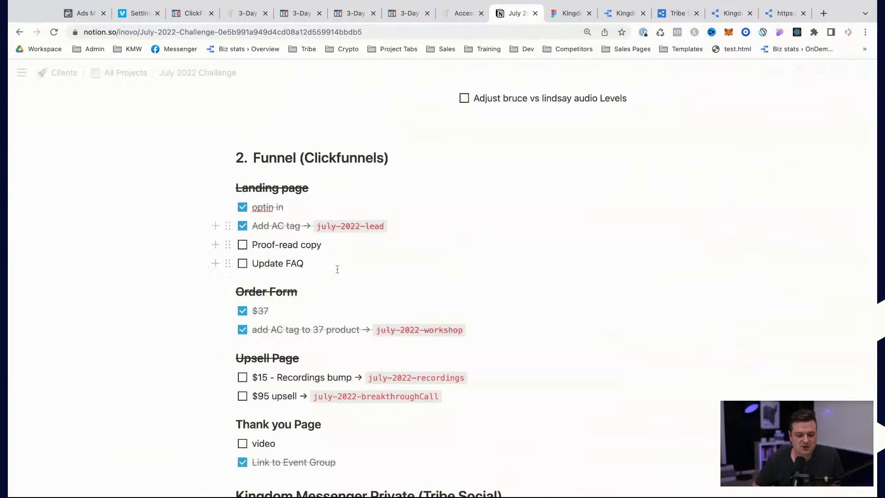
- Move the "$15 - Recordings bump" to-do from Upsell Page to just below $37 under Order Form
{"action": "scroll", "coordinate": [300, 316], "scroll_direction": "down", "scroll_amount": 1}
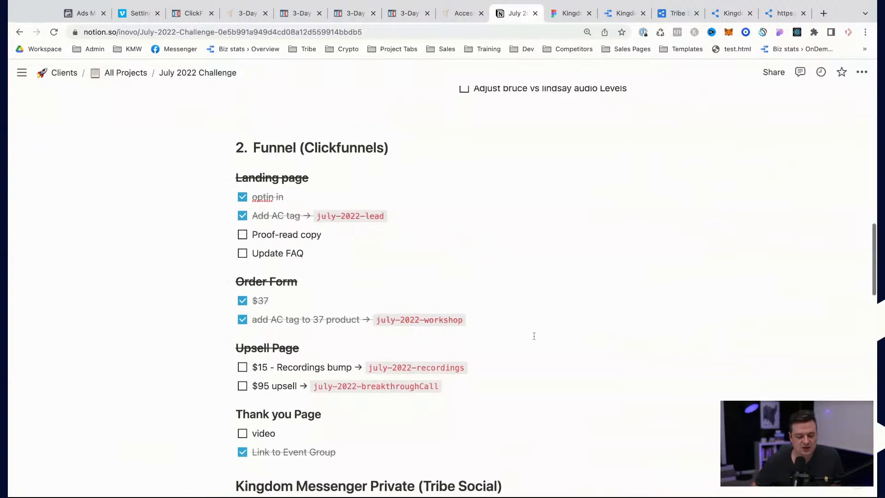
{"action": "scroll", "coordinate": [533, 335], "scroll_direction": "down", "scroll_amount": 3}
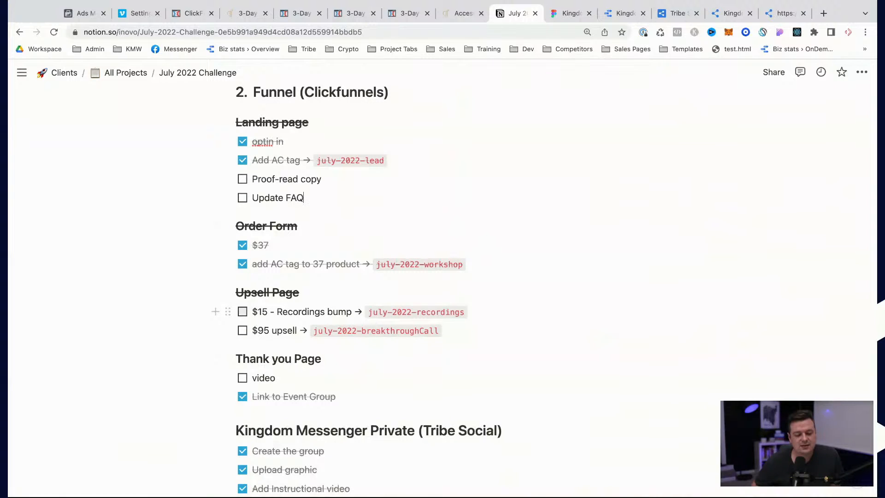
{"action": "left_click_drag", "start_coordinate": [230, 312], "coordinate": [248, 255]}
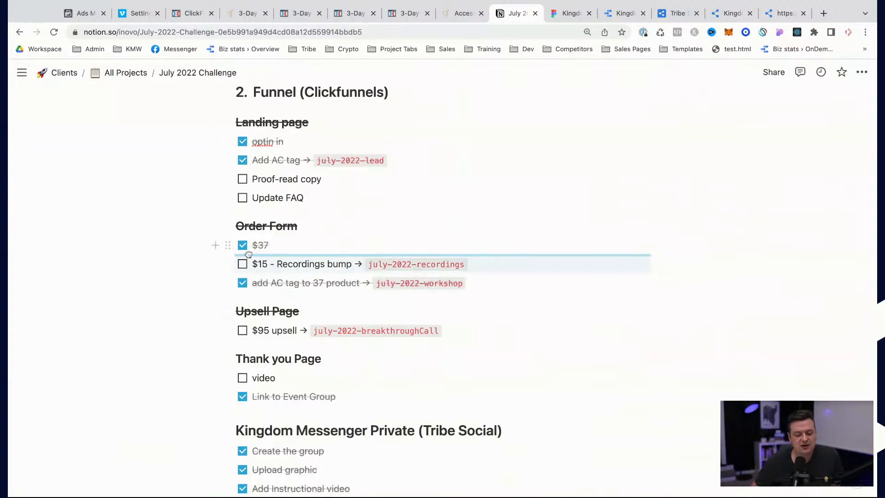
{"action": "left_click", "coordinate": [208, 265]}
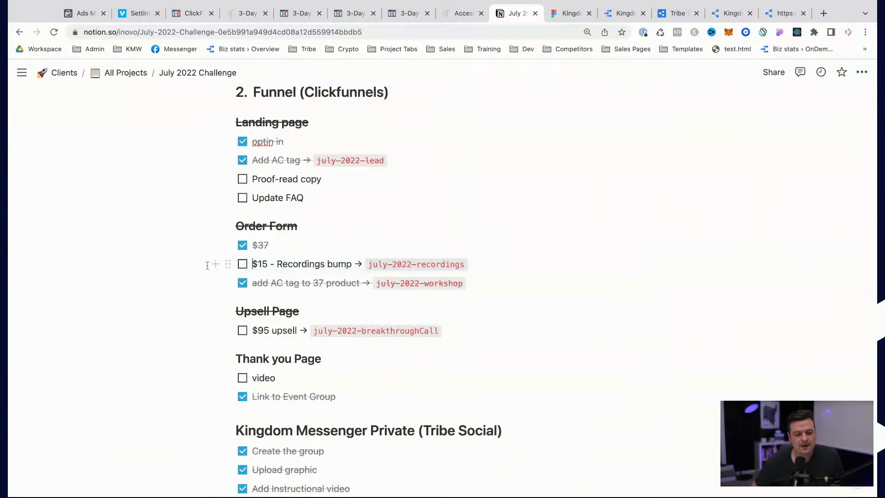
- Close the SEO meta data settings of the ClickFunnels opt-in page and save the page
{"action": "left_click", "coordinate": [300, 13]}
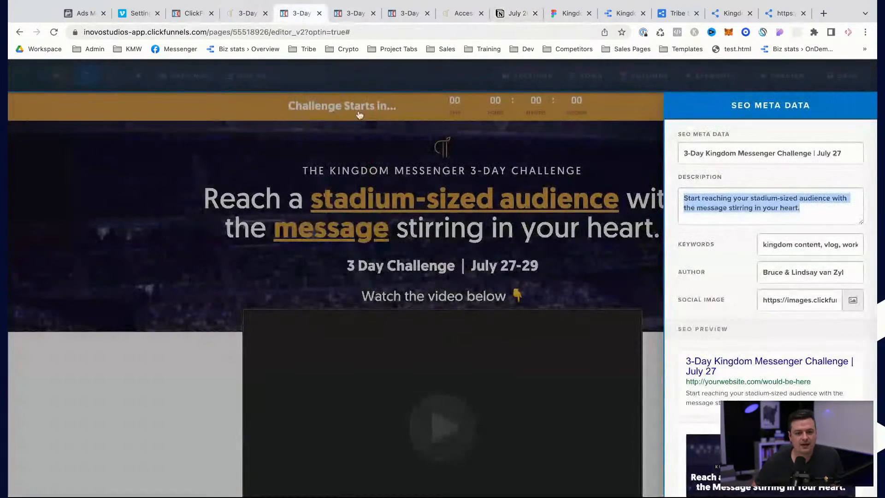
{"action": "left_click", "coordinate": [593, 186]}
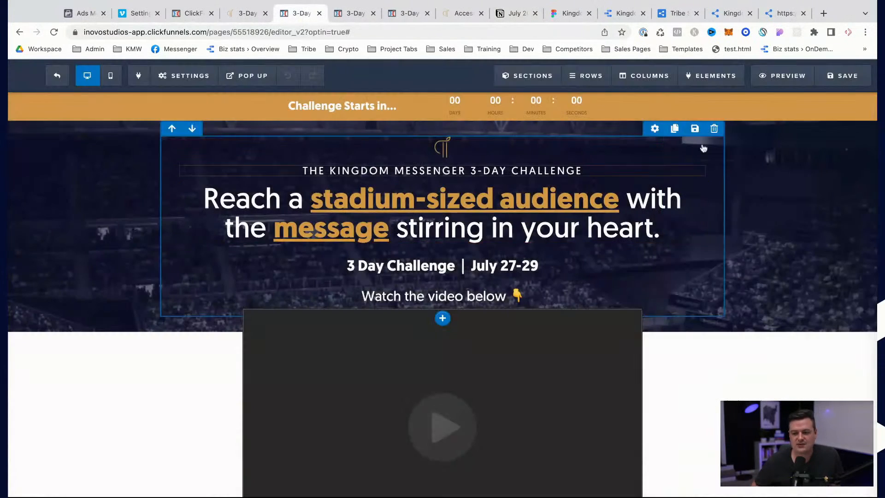
{"action": "left_click", "coordinate": [852, 80]}
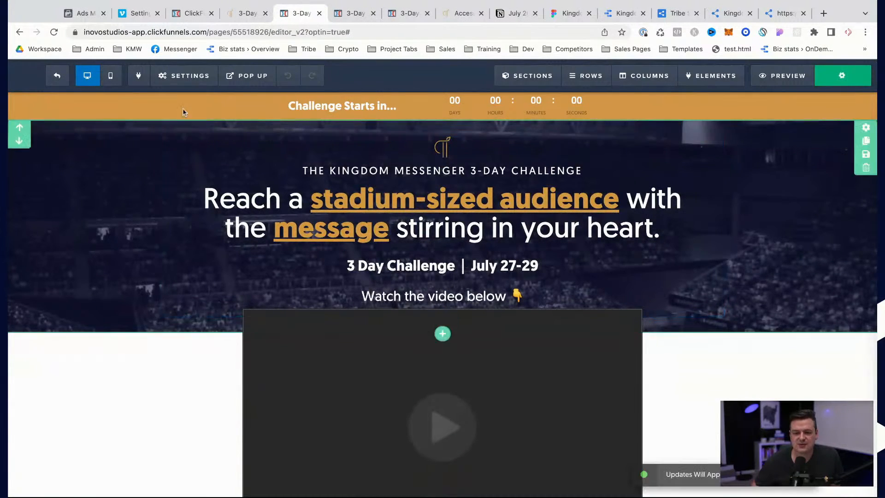
- Open the product list of the "July22- 37" funnel step in ClickFunnels
{"action": "left_click", "coordinate": [193, 13]}
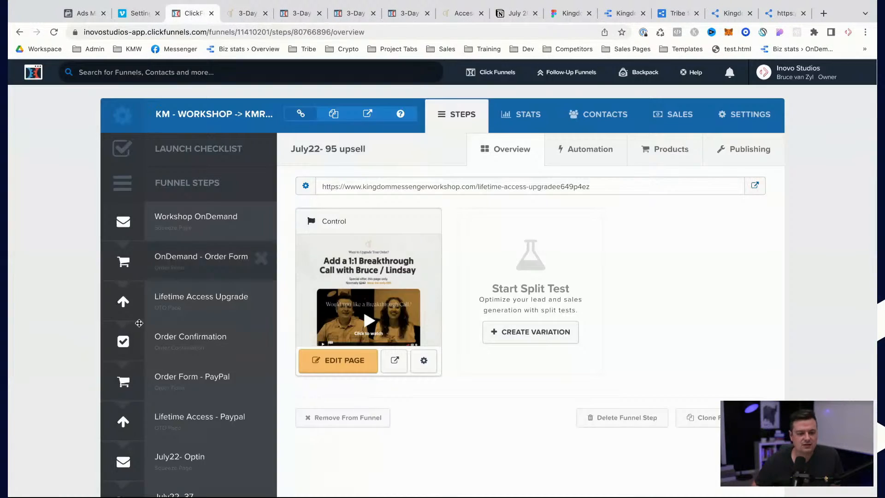
{"action": "scroll", "coordinate": [176, 381], "scroll_direction": "down", "scroll_amount": 3}
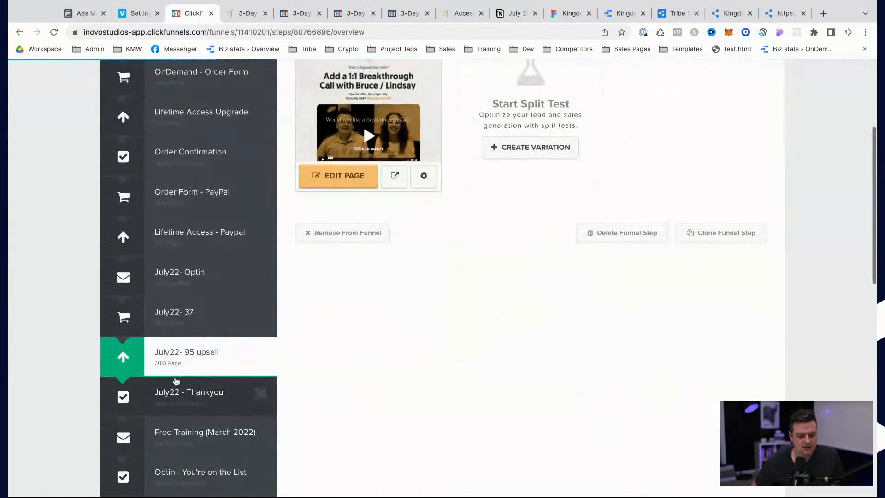
{"action": "left_click", "coordinate": [201, 319]}
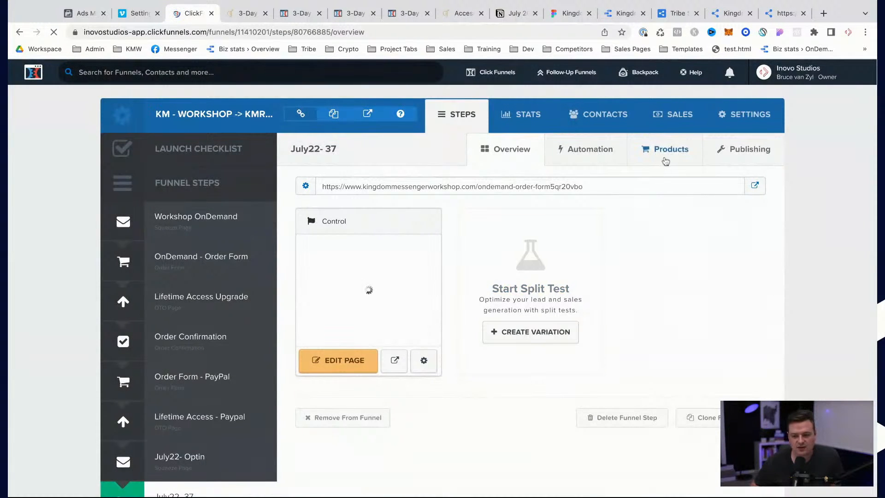
{"action": "left_click", "coordinate": [665, 160]}
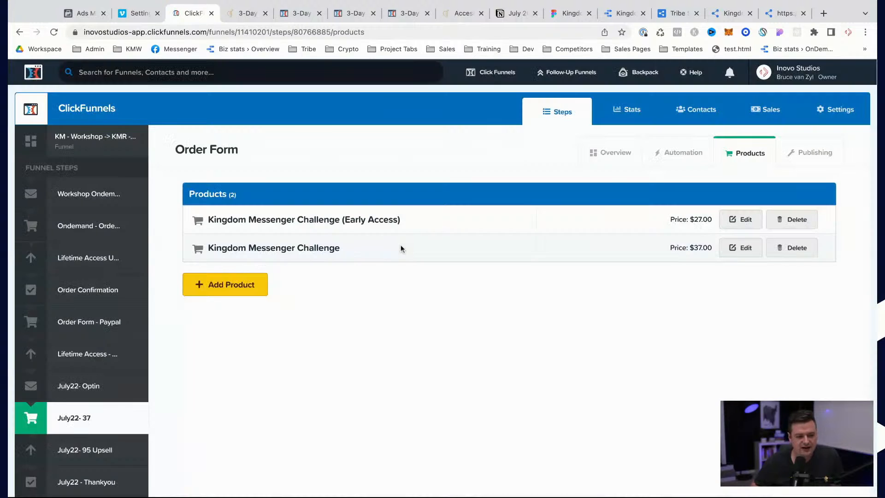
- Start a new one-time product using the Inovo Studios Stripe integration and save its payment options
{"action": "left_click", "coordinate": [241, 286]}
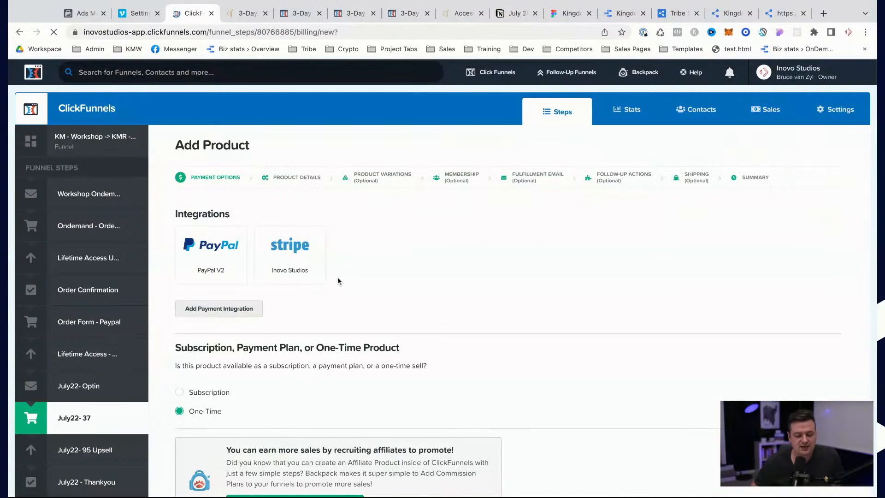
{"action": "left_click", "coordinate": [305, 277]}
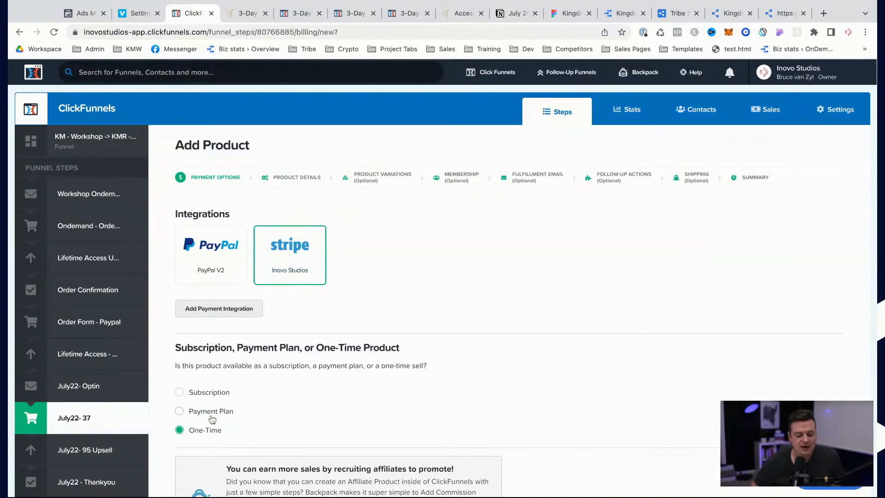
{"action": "scroll", "coordinate": [211, 416], "scroll_direction": "down", "scroll_amount": 6}
{"action": "left_click", "coordinate": [815, 333]}
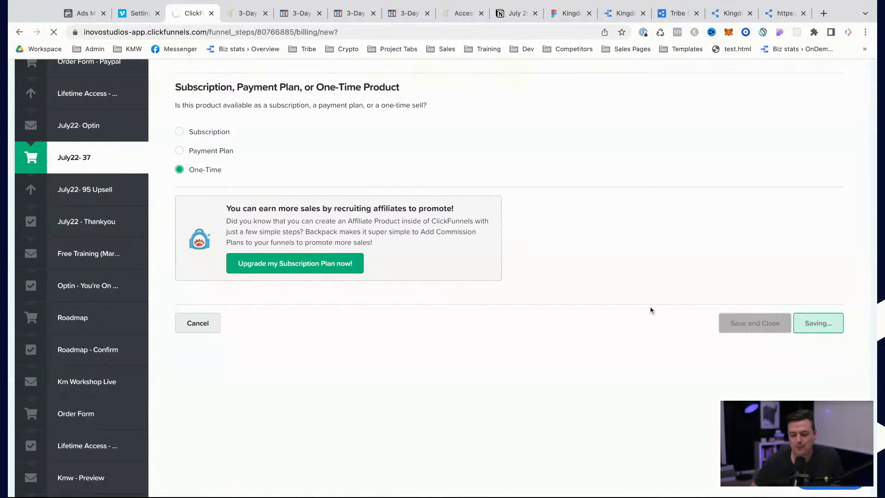
- Set the new product's price to 15 USD and name it "Lifetime Access to Recordings"
{"action": "left_click", "coordinate": [251, 301]}
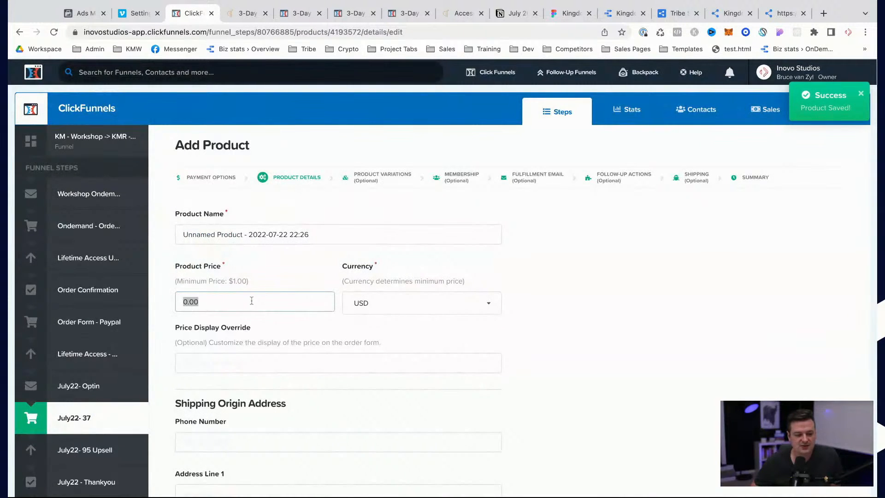
{"action": "type", "text": "2"}
{"action": "triple_click", "coordinate": [255, 229]}
{"action": "type", "text": "Lifetime Access to Recordings"}
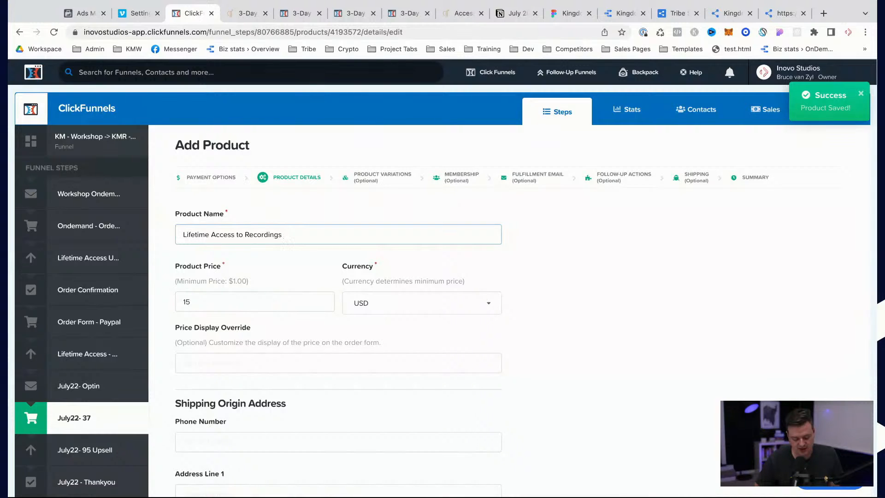
- Make the recordings product the order page's bump product and save its details
{"action": "left_click", "coordinate": [585, 293]}
{"action": "scroll", "coordinate": [585, 299], "scroll_direction": "down", "scroll_amount": 9}
{"action": "scroll", "coordinate": [587, 307], "scroll_direction": "down", "scroll_amount": 5}
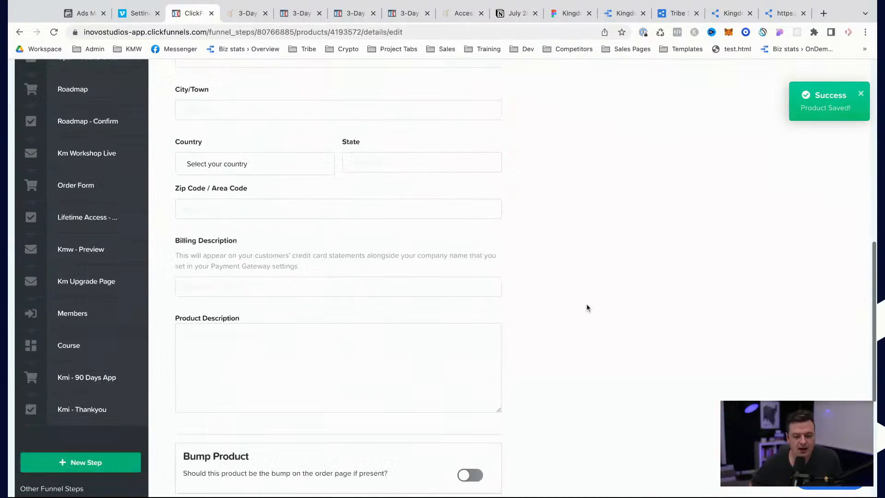
{"action": "left_click", "coordinate": [470, 319]}
{"action": "scroll", "coordinate": [507, 315], "scroll_direction": "down", "scroll_amount": 2}
{"action": "left_click", "coordinate": [471, 410]}
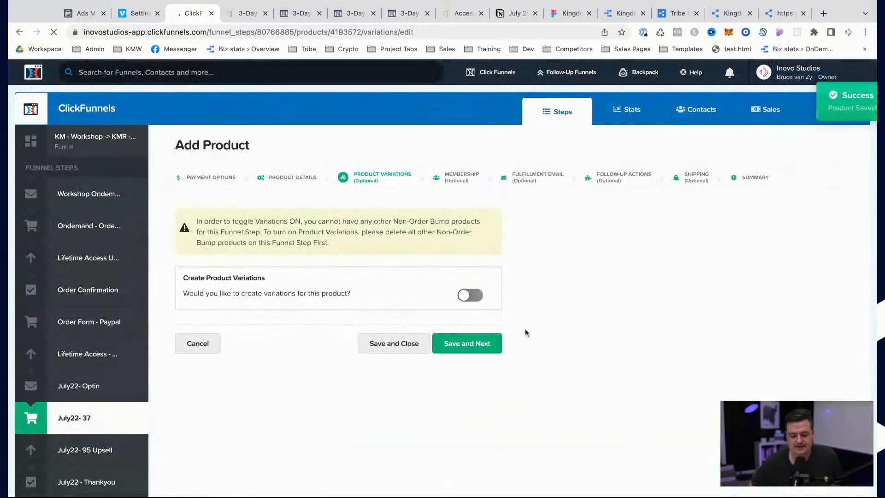
- Select the Inovo ActiveCampaign integration for the recordings product's follow-up action
{"action": "left_click", "coordinate": [612, 179]}
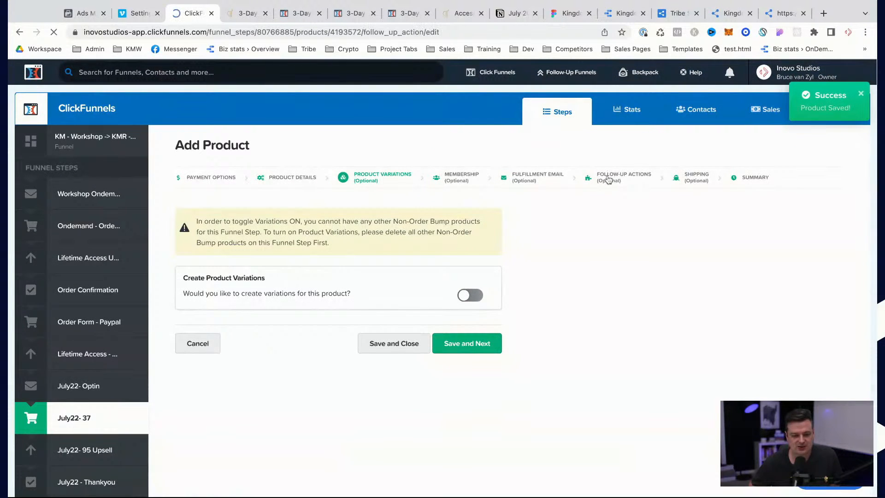
{"action": "left_click", "coordinate": [512, 238]}
{"action": "left_click", "coordinate": [367, 405]}
{"action": "scroll", "coordinate": [363, 423], "scroll_direction": "down", "scroll_amount": 3}
{"action": "scroll", "coordinate": [363, 422], "scroll_direction": "down", "scroll_amount": 2}
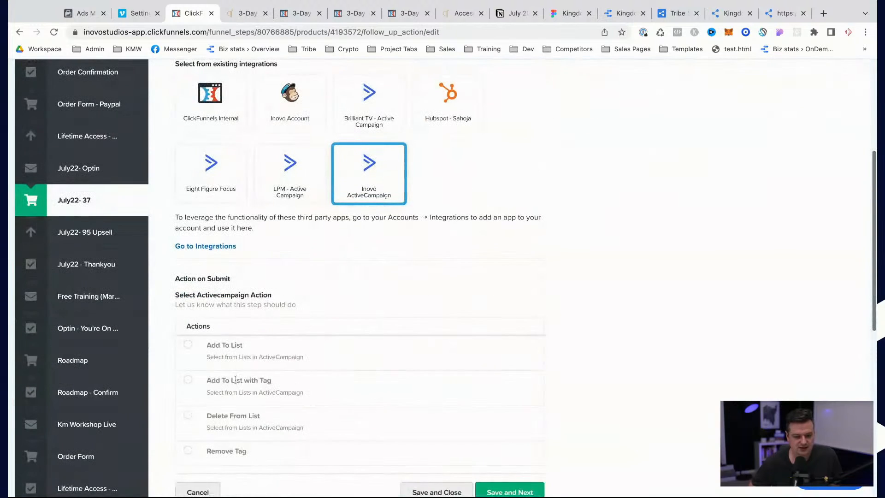
- Set the ActiveCampaign action to Add To List with Tag and choose the Kingdom Messenger list
{"action": "left_click", "coordinate": [188, 382]}
{"action": "scroll", "coordinate": [189, 384], "scroll_direction": "down", "scroll_amount": 2}
{"action": "scroll", "coordinate": [189, 384], "scroll_direction": "down", "scroll_amount": 2}
{"action": "left_click", "coordinate": [298, 270]}
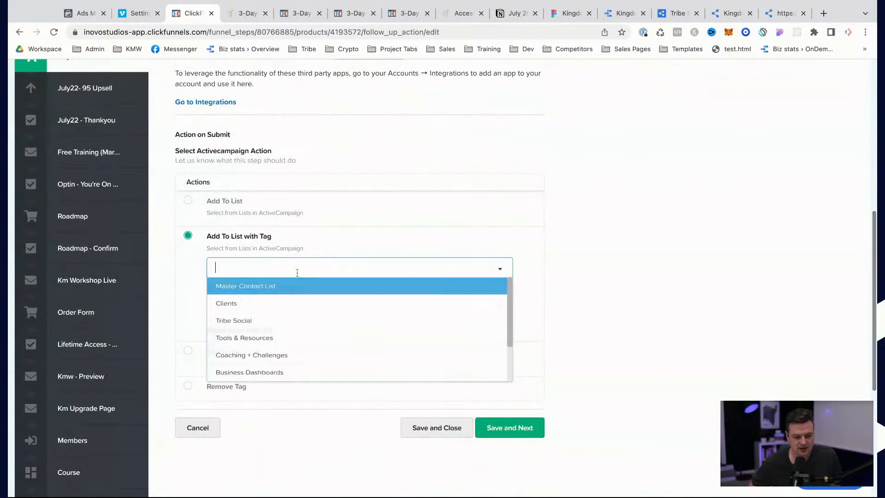
{"action": "left_click", "coordinate": [262, 351]}
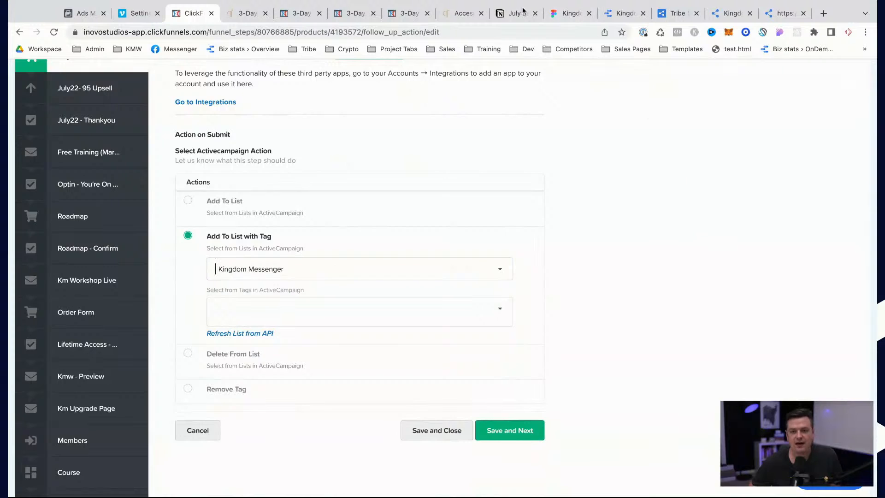
- Copy the "july-2022-recordings" tag from the $15 Recordings bump to-do in the Notion checklist
{"action": "left_click", "coordinate": [515, 13]}
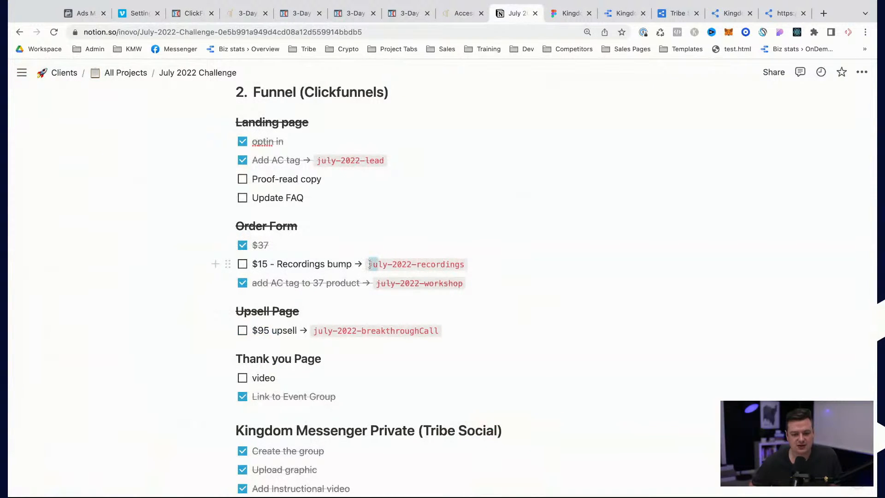
{"action": "key", "text": "shift+Right"}
{"action": "key", "text": "shift+Right"}
{"action": "key", "text": "shift+Right"}
{"action": "key", "text": "shift+Right"}
{"action": "key", "text": "shift+Right"}
{"action": "key", "text": "shift+Right"}
{"action": "key", "text": "shift+Right"}
{"action": "key", "text": "shift+Right"}
{"action": "key", "text": "shift+Right"}
{"action": "key", "text": "shift+Right"}
{"action": "key", "text": "shift+Right"}
{"action": "key", "text": "shift+Right"}
{"action": "key", "text": "shift+Right"}
{"action": "key", "text": "shift+Right"}
{"action": "key", "text": "shift+Right"}
{"action": "key", "text": "shift+Right"}
{"action": "key", "text": "shift+Right"}
{"action": "key", "text": "shift+Right"}
{"action": "key", "text": "shift+Right"}
{"action": "key", "text": "super+c"}
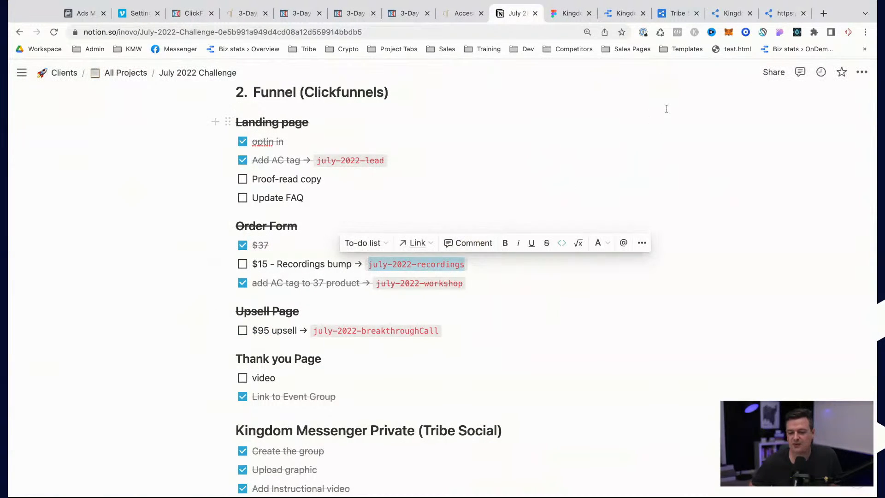
- Switch back to the ClickFunnels follow-up action, add the "july-2022-recordings" tag to the recordings product, and save and close it
{"action": "left_click", "coordinate": [460, 14]}
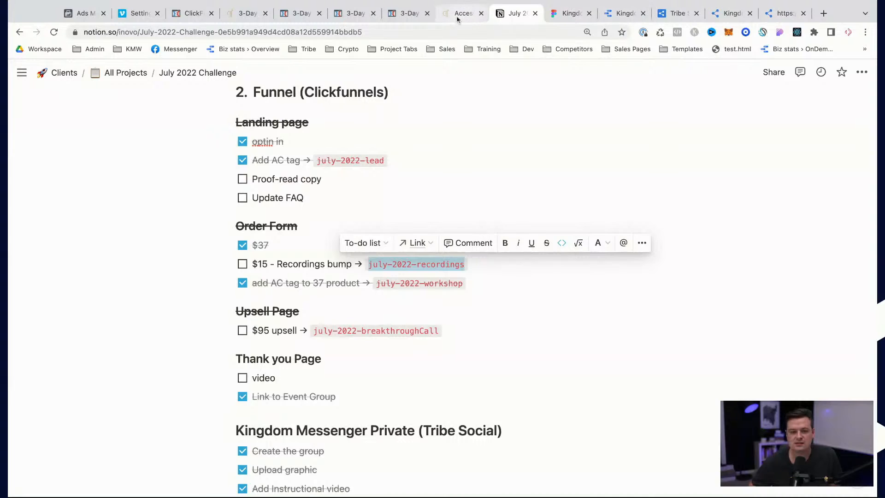
{"action": "left_click", "coordinate": [404, 15]}
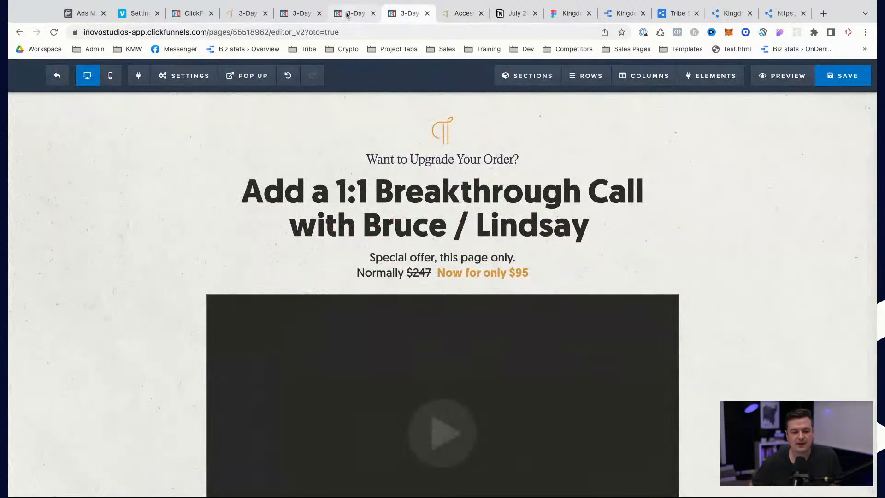
{"action": "left_click", "coordinate": [282, 15]}
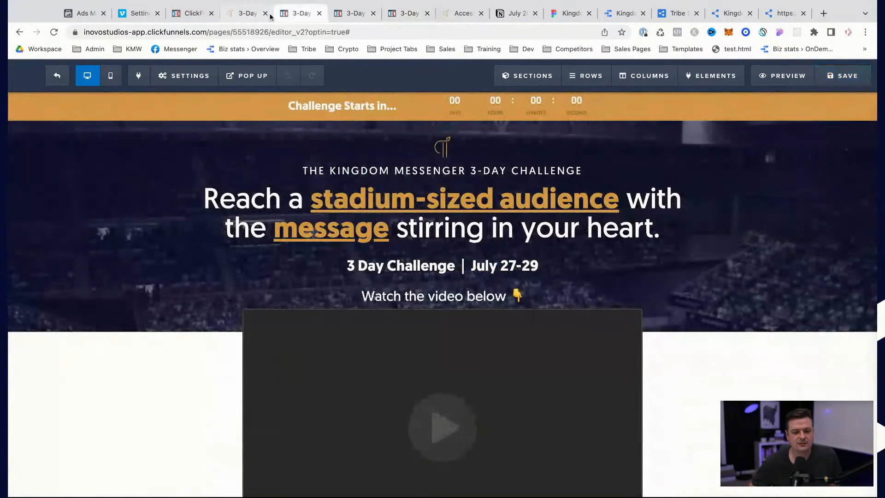
{"action": "left_click", "coordinate": [189, 13]}
{"action": "left_click", "coordinate": [657, 295]}
{"action": "left_click", "coordinate": [313, 308]}
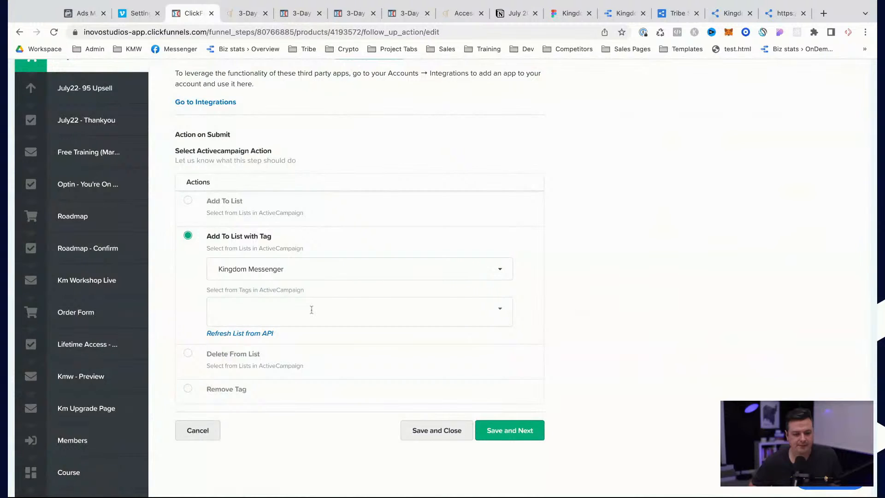
{"action": "key", "text": "super+v"}
{"action": "left_click", "coordinate": [236, 342]}
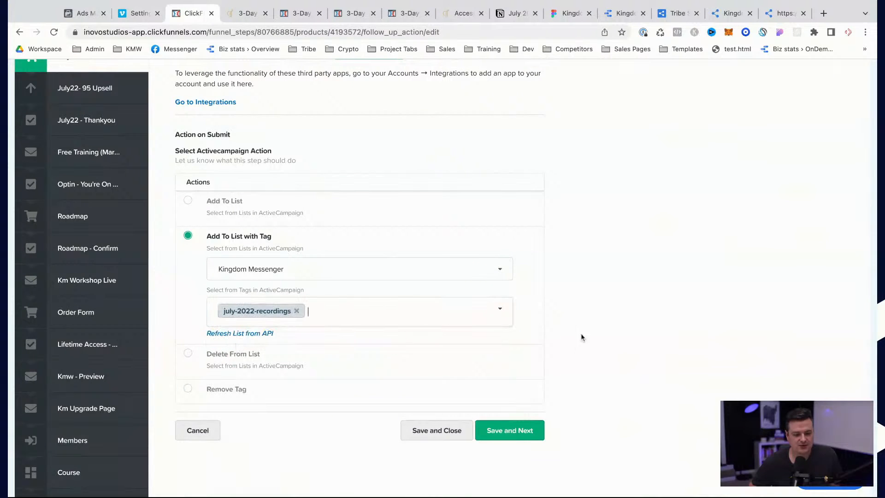
{"action": "left_click", "coordinate": [436, 430]}
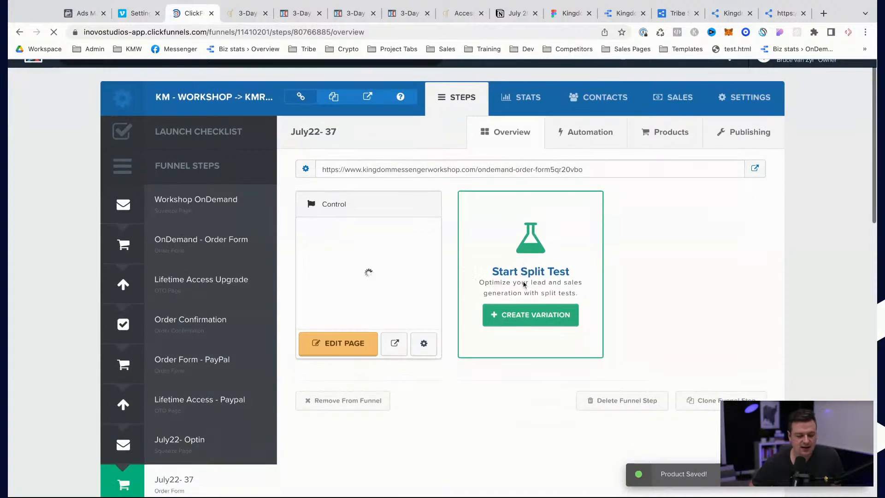
- Open the July22- 37 order form page in the page editor
{"action": "scroll", "coordinate": [523, 284], "scroll_direction": "down", "scroll_amount": 3}
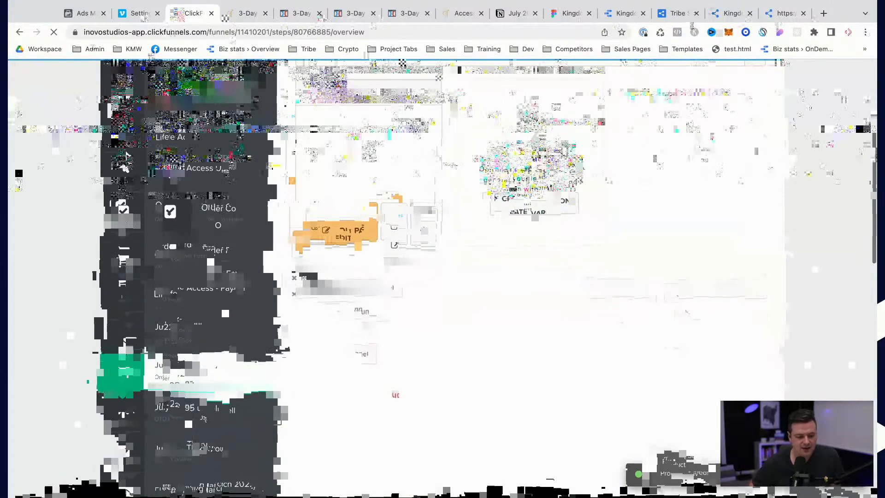
{"action": "scroll", "coordinate": [537, 268], "scroll_direction": "up", "scroll_amount": 3}
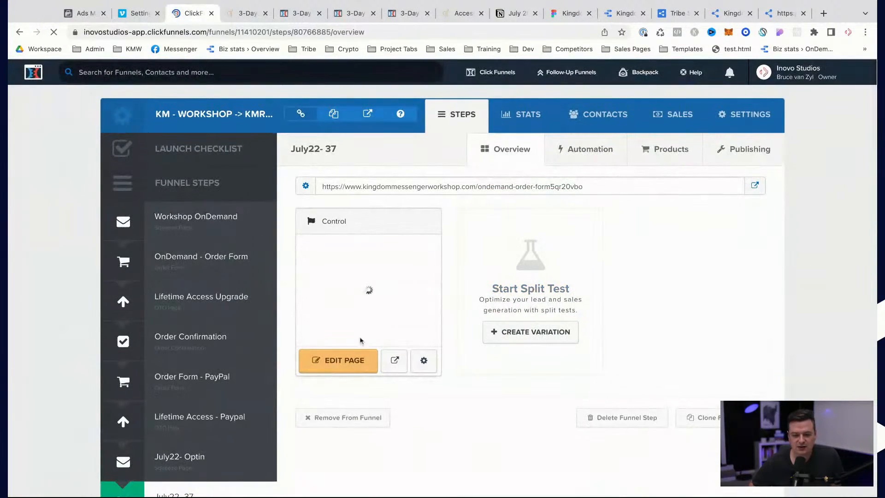
{"action": "left_click", "coordinate": [235, 15]}
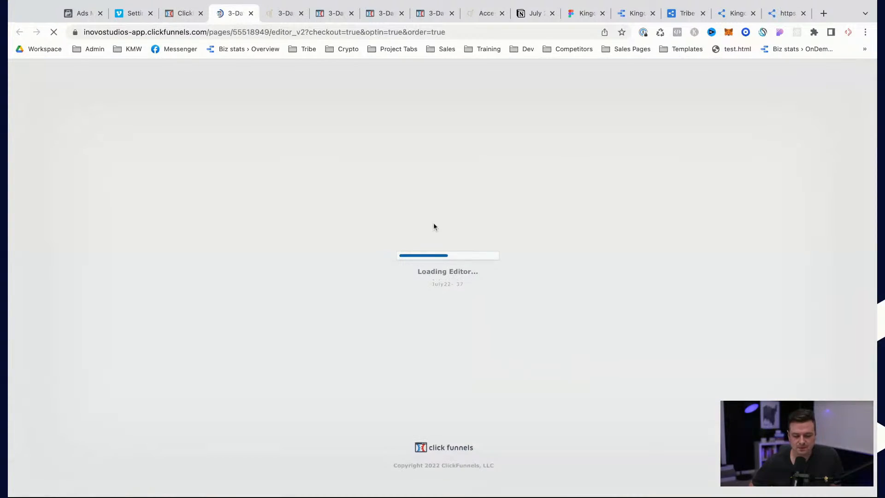
- Insert an Order Bump element between the item list and the Place Order button of the Challenge Order Form
{"action": "scroll", "coordinate": [476, 286], "scroll_direction": "down", "scroll_amount": 15}
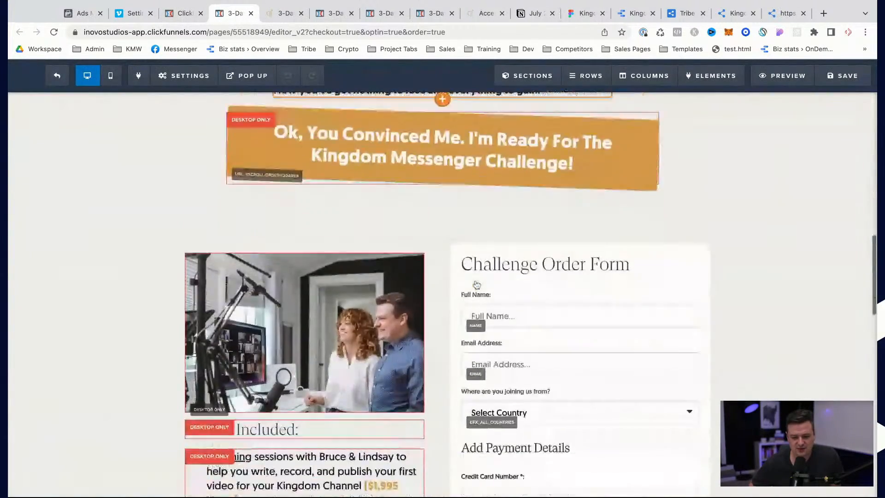
{"action": "scroll", "coordinate": [476, 285], "scroll_direction": "down", "scroll_amount": 2}
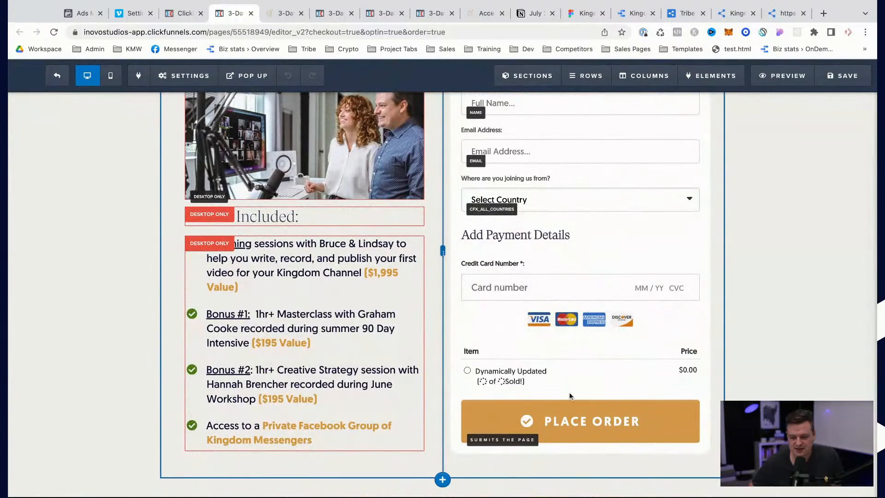
{"action": "left_click", "coordinate": [581, 389]}
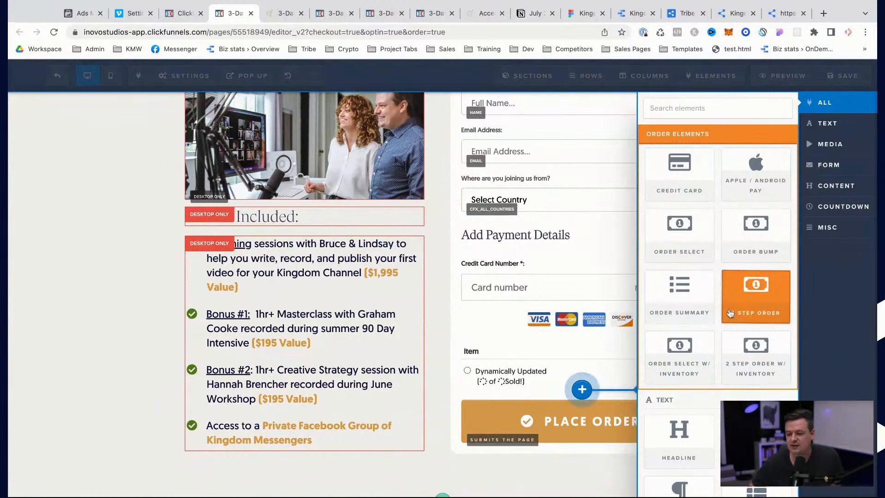
{"action": "left_click", "coordinate": [752, 239]}
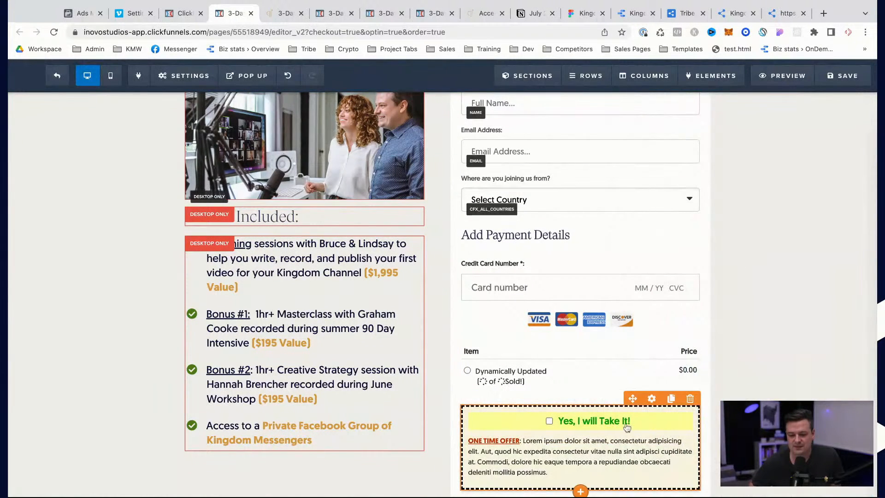
- Open the order bump's settings and set its bump headline to "Yes, I want Lifetime Recording Access"
{"action": "left_click", "coordinate": [632, 398]}
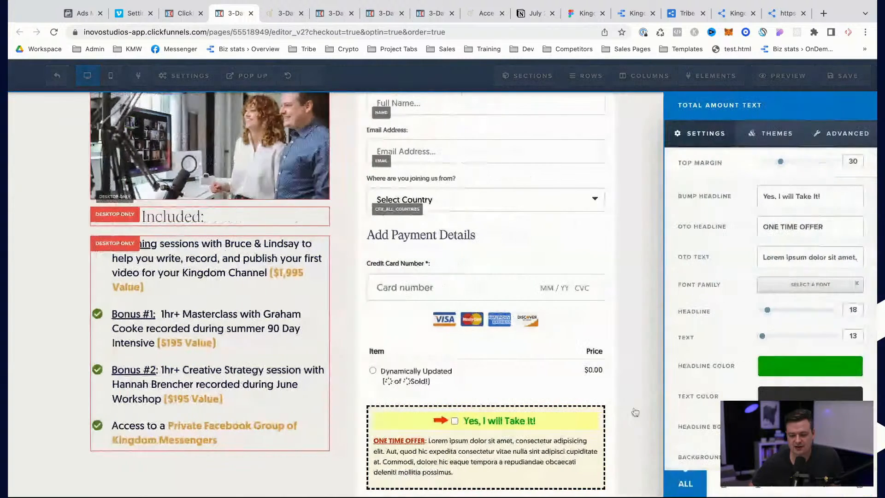
{"action": "triple_click", "coordinate": [776, 197]}
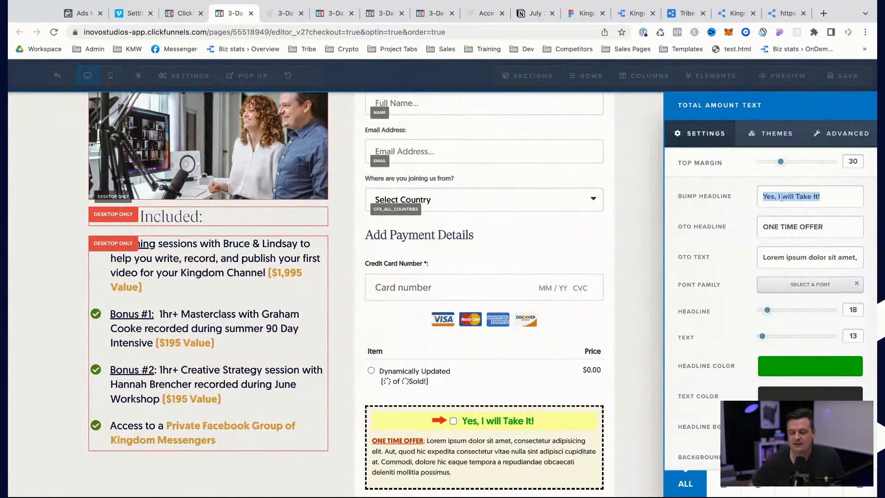
{"action": "key", "text": "End"}
{"action": "key", "text": "BackSpace"}
{"action": "key", "text": "BackSpace"}
{"action": "key", "text": "BackSpace"}
{"action": "key", "text": "BackSpace"}
{"action": "key", "text": "BackSpace"}
{"action": "key", "text": "BackSpace"}
{"action": "key", "text": "BackSpace"}
{"action": "key", "text": "BackSpace"}
{"action": "key", "text": "BackSpace"}
{"action": "key", "text": "BackSpace"}
{"action": "key", "text": "BackSpace"}
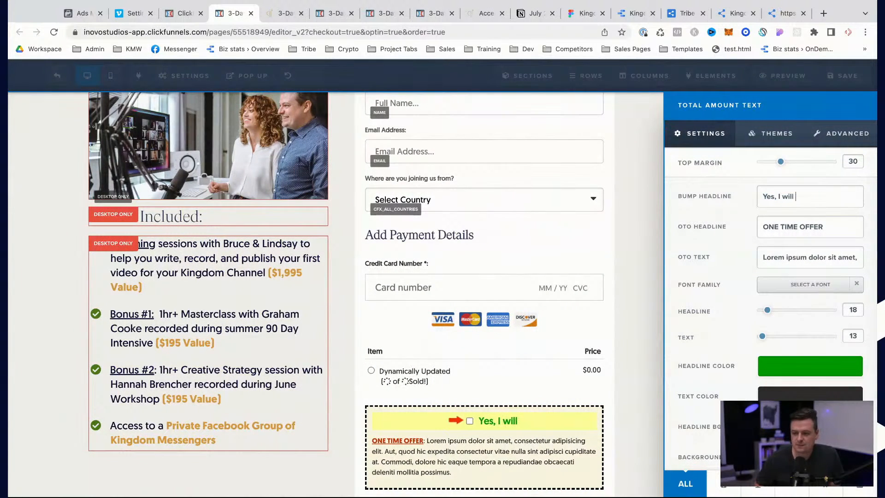
{"action": "type", "text": "ant"}
{"action": "key", "text": "BackSpace"}
{"action": "key", "text": "BackSpace"}
{"action": "type", "text": "nt Lifetime recor"}
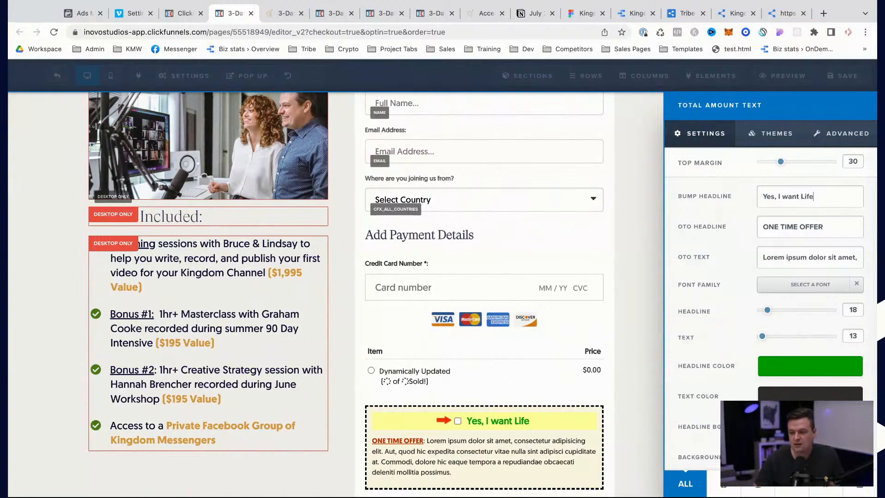
{"action": "key", "text": "BackSpace"}
{"action": "key", "text": "BackSpace"}
{"action": "key", "text": "BackSpace"}
{"action": "key", "text": "BackSpace"}
{"action": "key", "text": "BackSpace"}
{"action": "key", "text": "BackSpace"}
{"action": "key", "text": "BackSpace"}
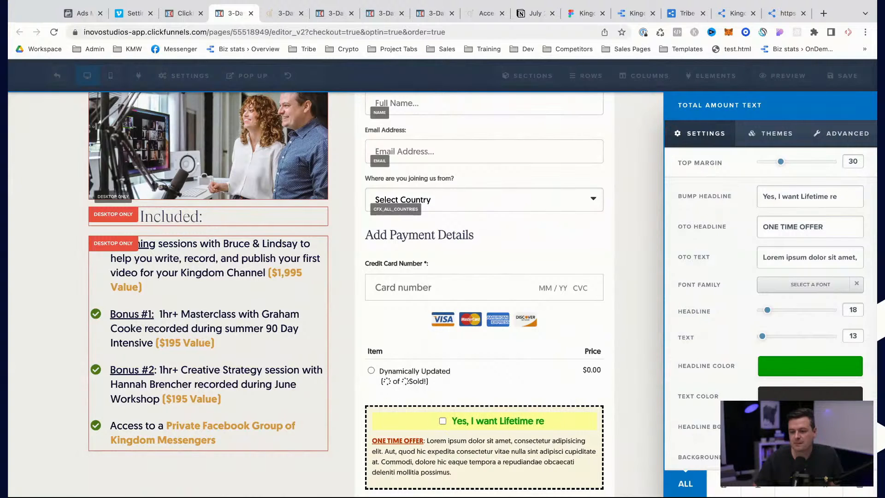
{"action": "type", "text": "Recording"}
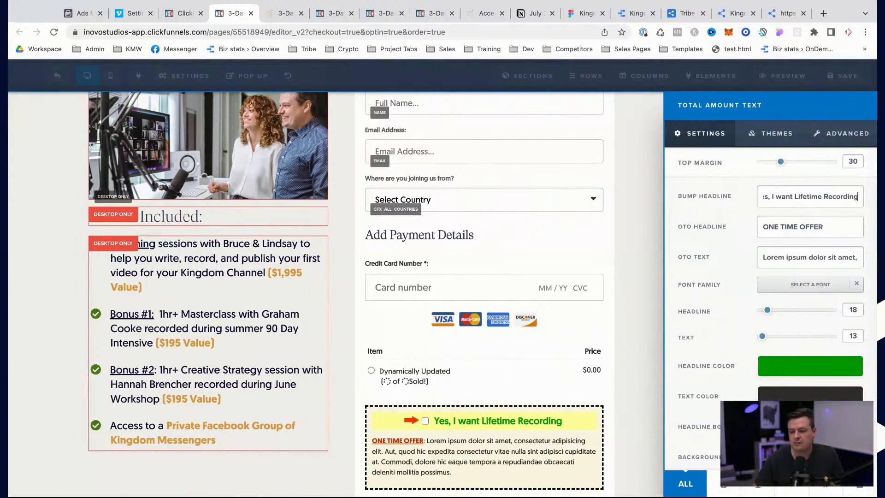
{"action": "type", "text": " Access"}
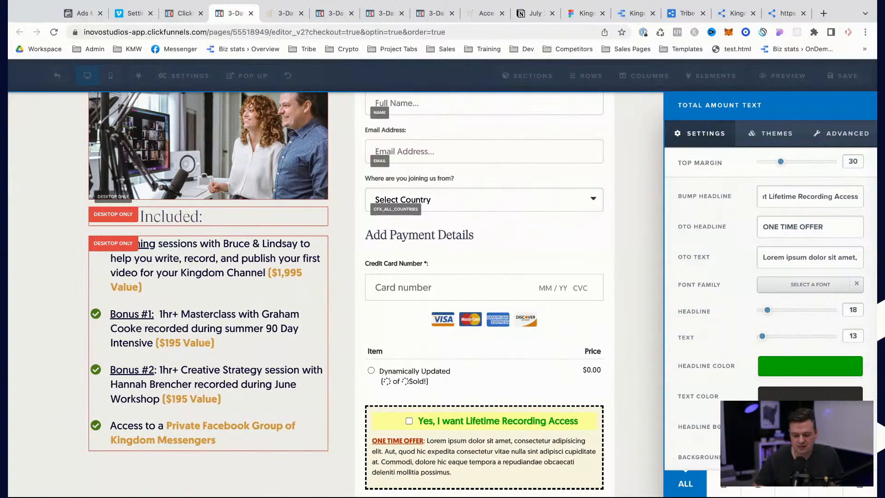
- Set the order bump's OTO headline to "Keep Lifetime Access to our training"
{"action": "triple_click", "coordinate": [802, 230]}
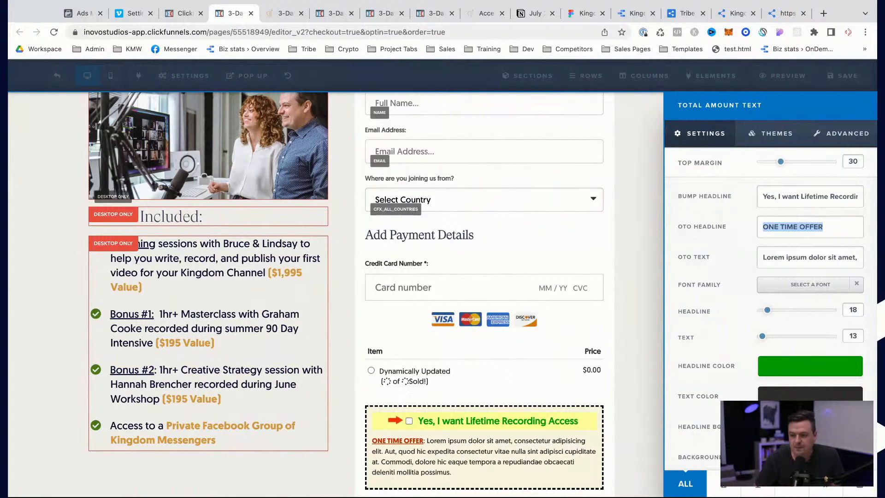
{"action": "type", "text": "Add"}
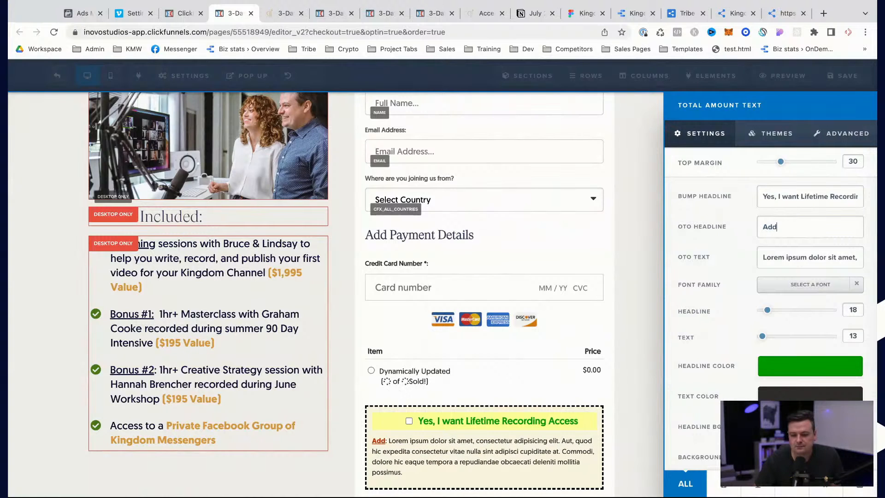
{"action": "key", "text": "BackSpace"}
{"action": "key", "text": "BackSpace"}
{"action": "key", "text": "BackSpace"}
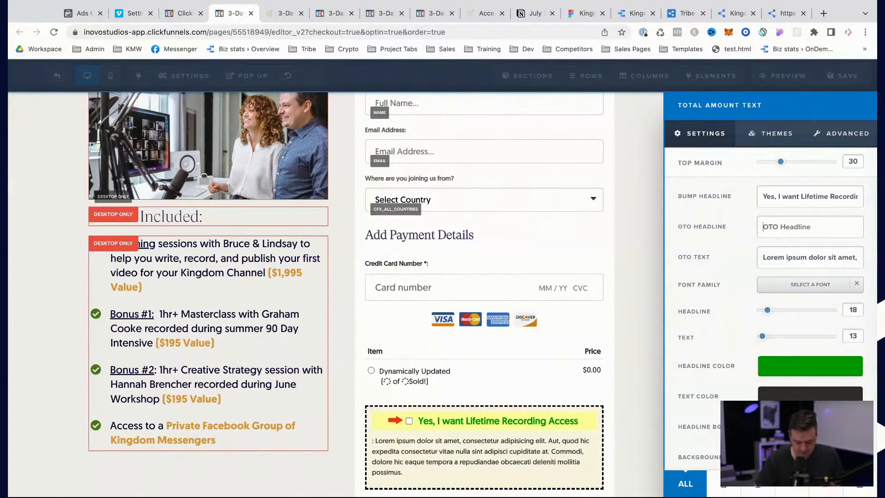
{"action": "type", "text": "Keep "}
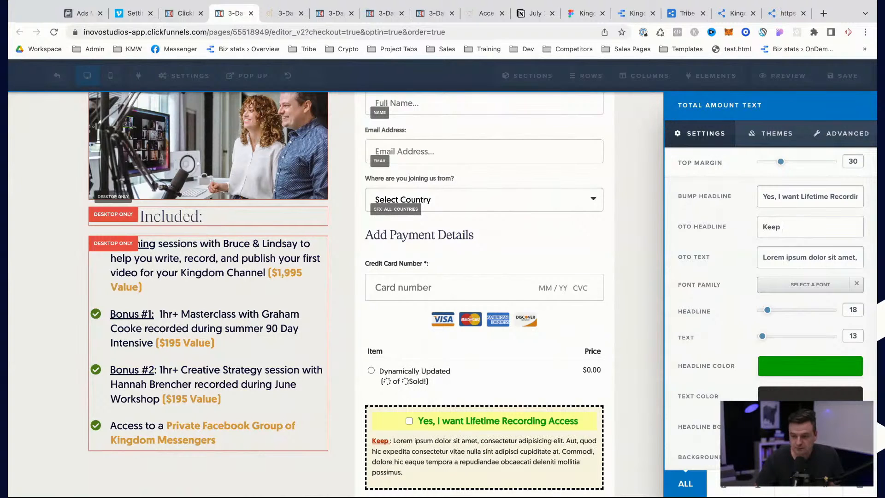
{"action": "type", "text": "Lifetime Ac"}
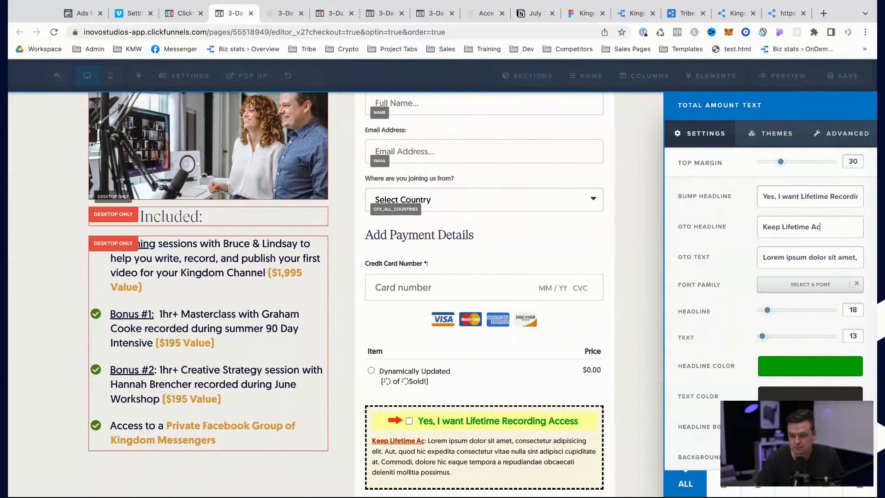
{"action": "type", "text": "cess to "}
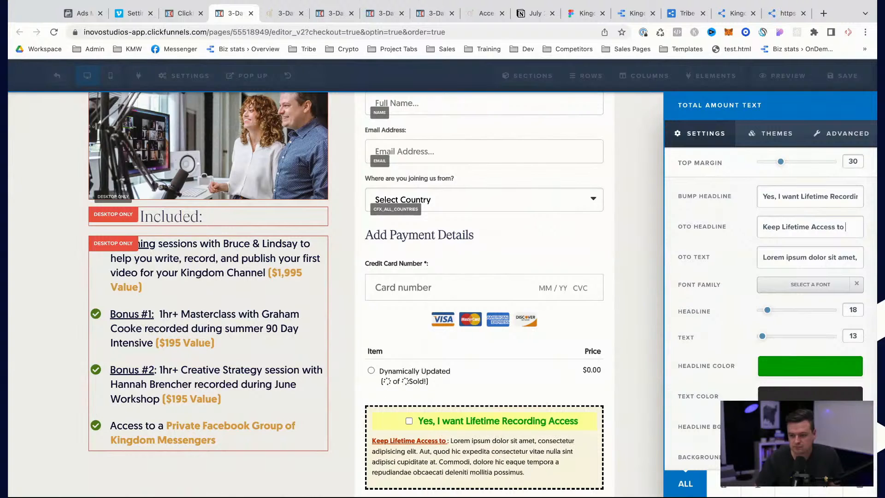
{"action": "type", "text": "our training"}
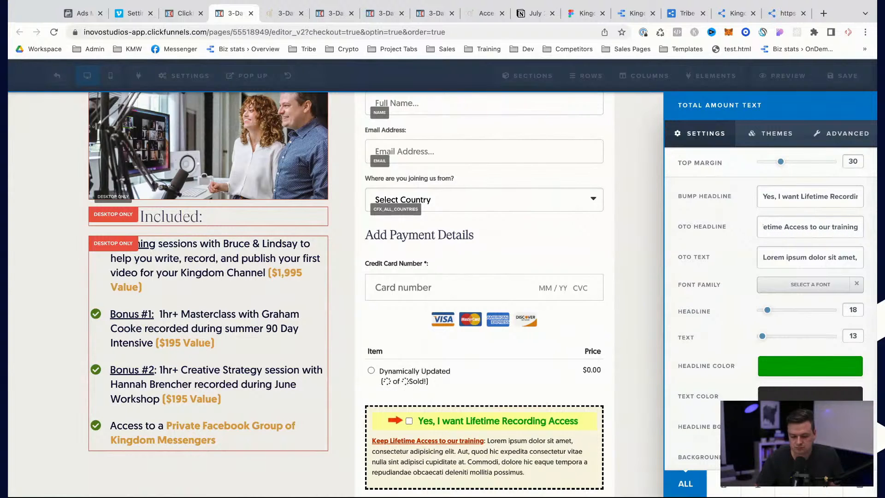
- Replace the order bump's placeholder OTO text with "The replays for the event are available 1 week after the session"
{"action": "triple_click", "coordinate": [806, 257]}
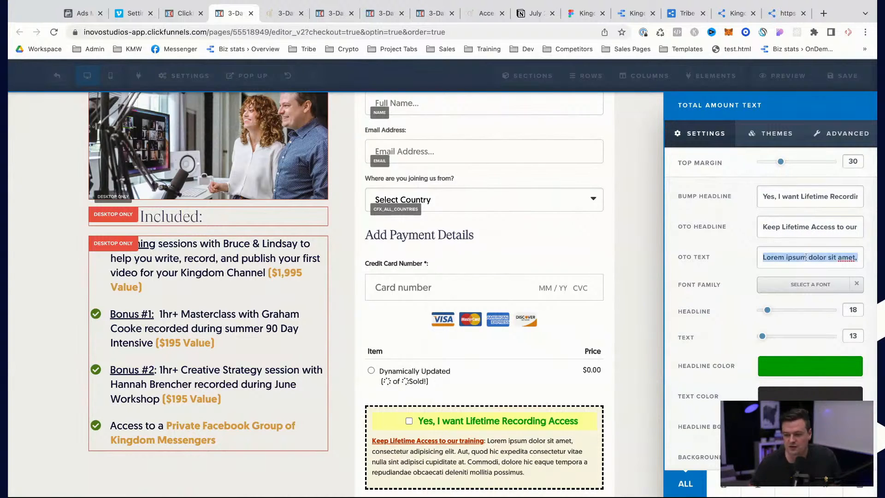
{"action": "type", "text": "Our"}
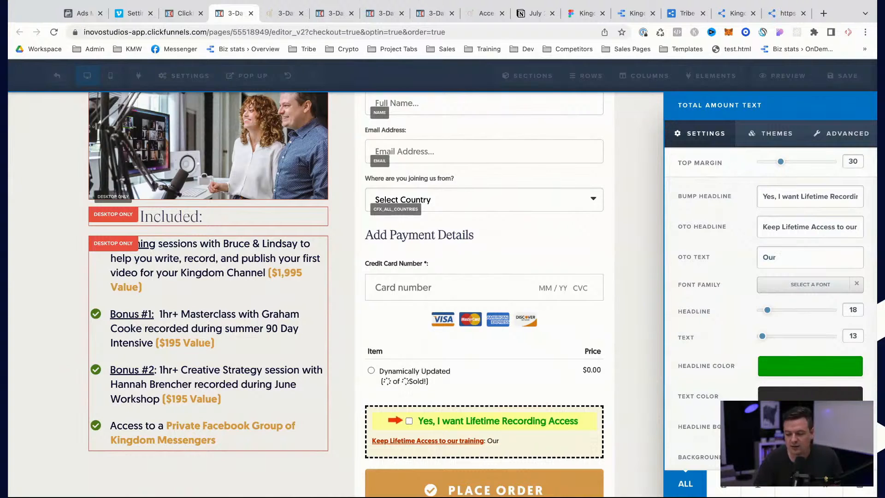
{"action": "key", "text": "BackSpace"}
{"action": "key", "text": "BackSpace"}
{"action": "type", "text": "The replays for the"}
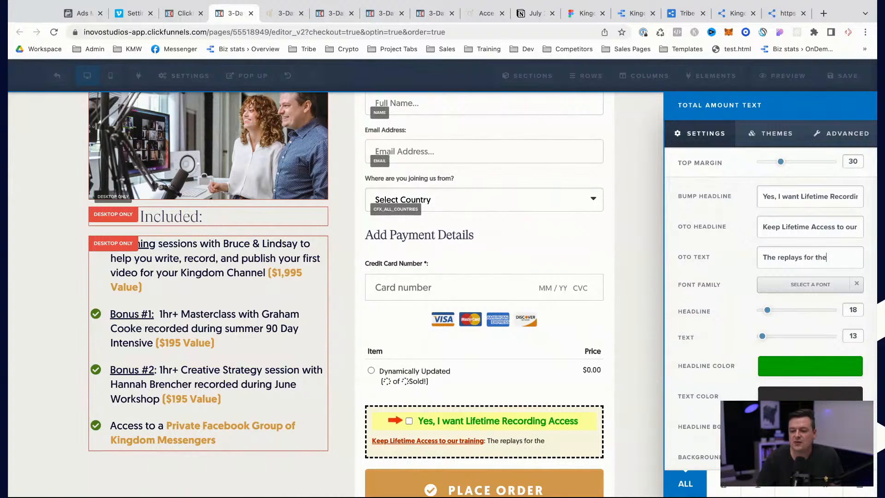
{"action": "type", "text": " event are a"}
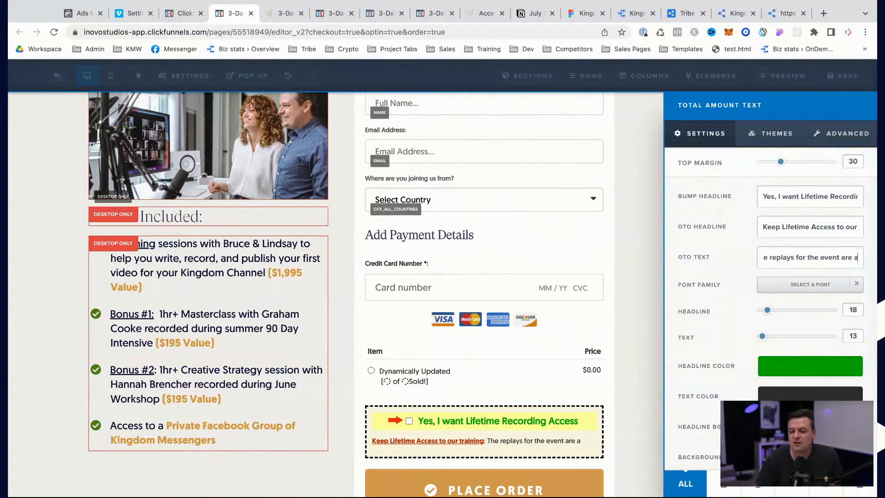
{"action": "type", "text": "vailable for"}
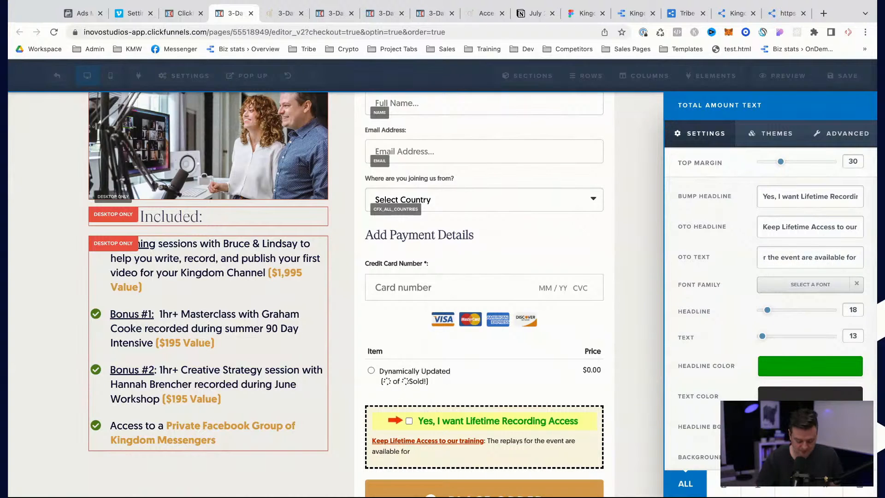
{"action": "type", "text": " 1 we"}
{"action": "key", "text": "BackSpace"}
{"action": "key", "text": "BackSpace"}
{"action": "key", "text": "BackSpace"}
{"action": "key", "text": "BackSpace"}
{"action": "key", "text": "BackSpace"}
{"action": "key", "text": "BackSpace"}
{"action": "key", "text": "BackSpace"}
{"action": "key", "text": "BackSpace"}
{"action": "type", "text": "1"}
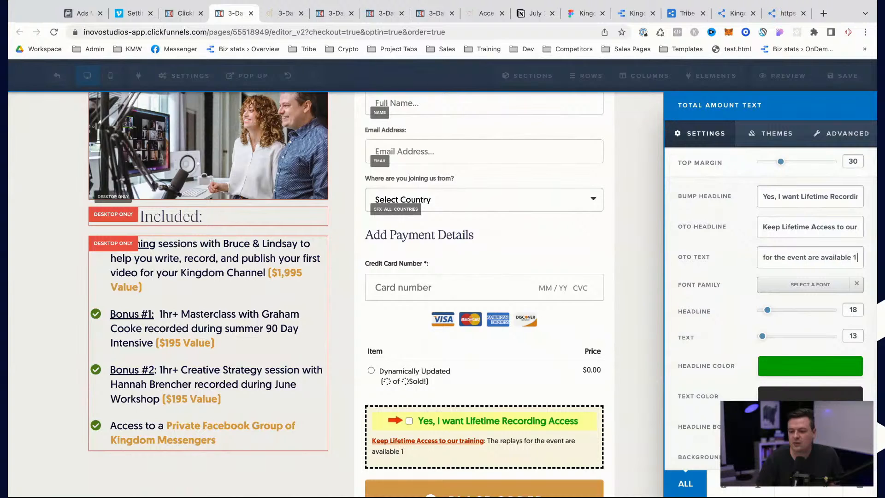
{"action": "type", "text": " week after the session"}
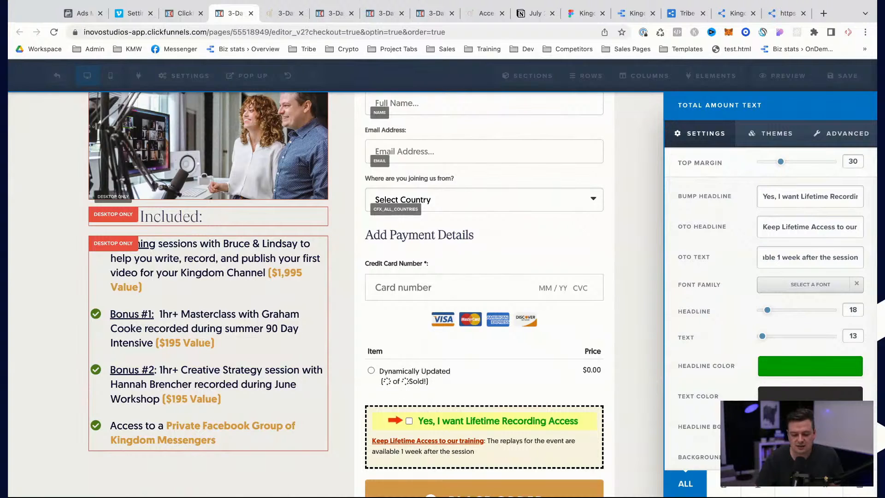
{"action": "key", "text": "BackSpace"}
{"action": "key", "text": "BackSpace"}
{"action": "type", "text": "on"}
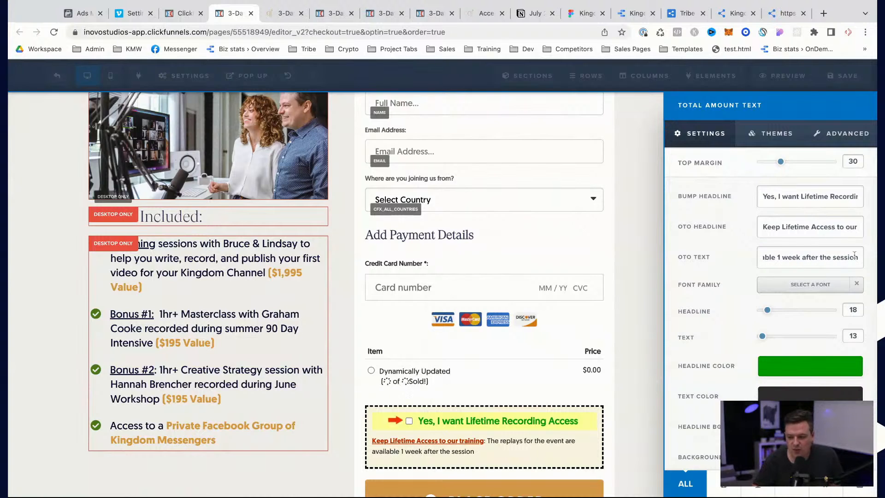
- Reword the order bump's OTO text to say the replays "will be available for only 1 week after the session"
{"action": "left_click_drag", "start_coordinate": [795, 258], "coordinate": [739, 262]}
{"action": "left_click", "coordinate": [806, 259]}
{"action": "scroll", "coordinate": [807, 259], "scroll_direction": "right", "scroll_amount": 1}
{"action": "scroll", "coordinate": [807, 259], "scroll_direction": "right", "scroll_amount": 1}
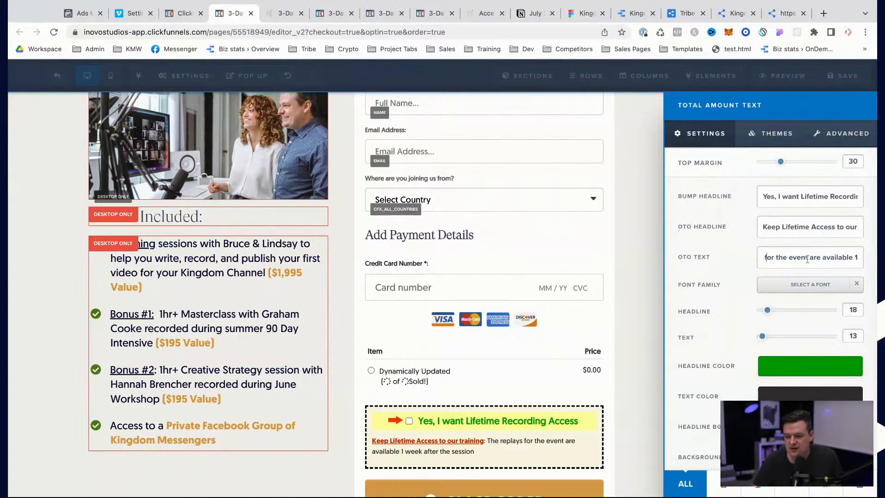
{"action": "double_click", "coordinate": [813, 257]}
{"action": "type", "text": "will be"}
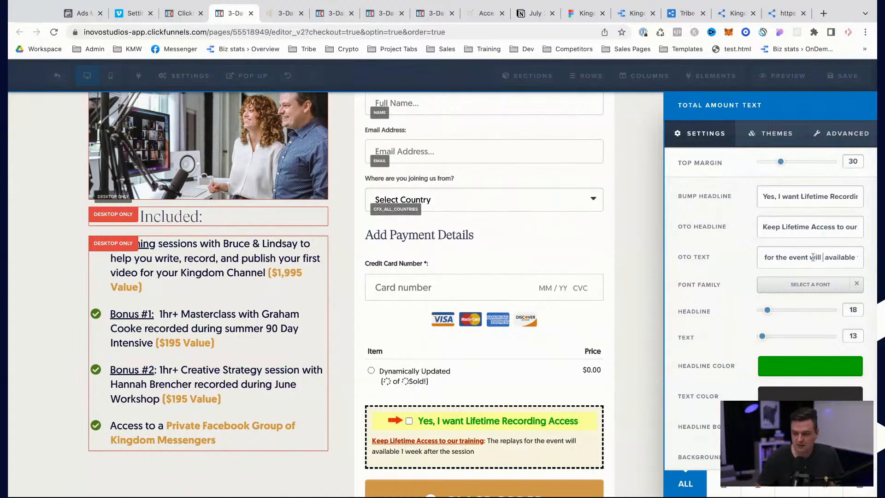
{"action": "key", "text": "super+a"}
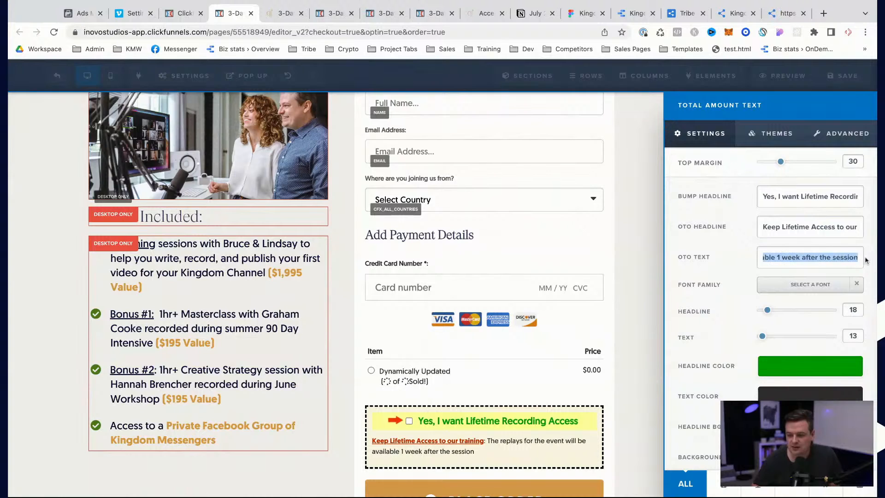
{"action": "left_click", "coordinate": [830, 256]}
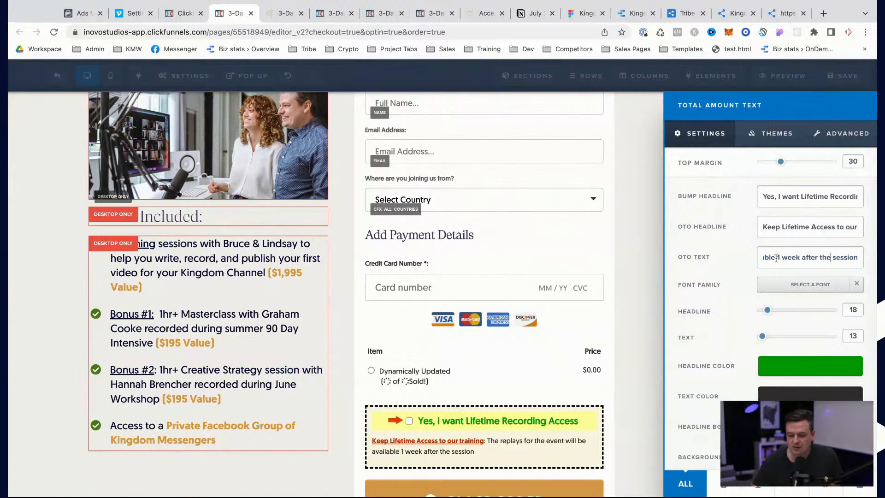
{"action": "type", "text": "for only"}
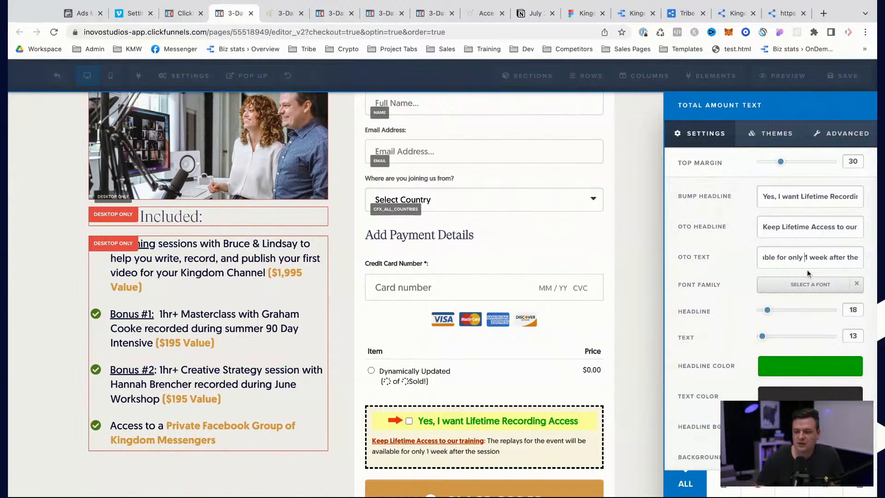
- Append ". Add this to your order to keep access for life." to the end of the order bump's OTO text
{"action": "key", "text": "super+Right"}
{"action": "type", "text": ". Add this to your order to keep"}
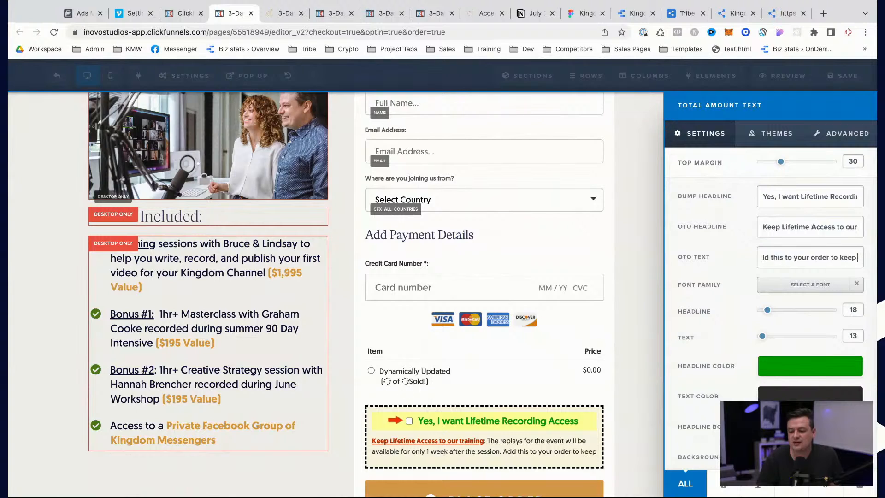
{"action": "type", "text": " access for life"}
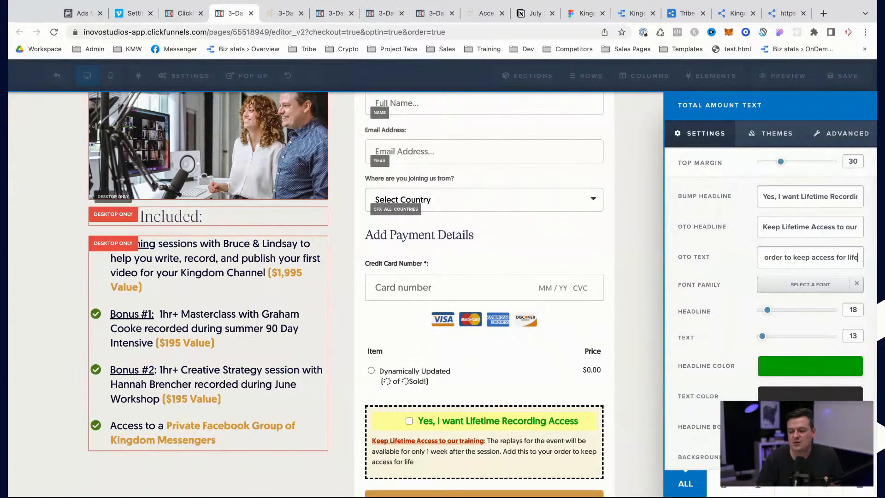
{"action": "type", "text": "."}
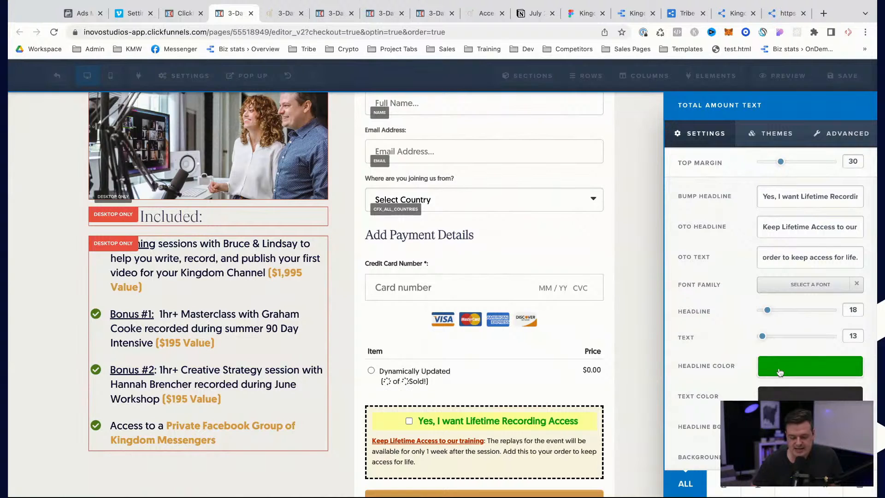
- Change the order bump's headline background to the very light grey from the recently used colors
{"action": "left_click", "coordinate": [809, 427]}
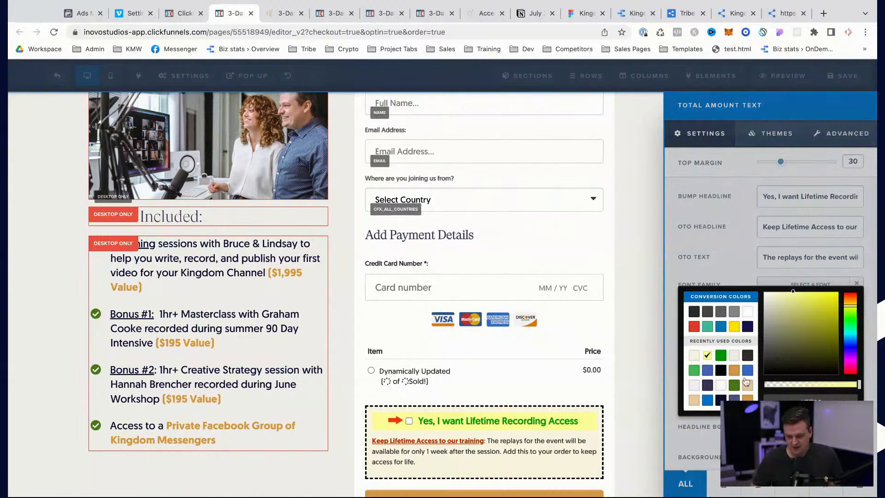
{"action": "left_click", "coordinate": [694, 385]}
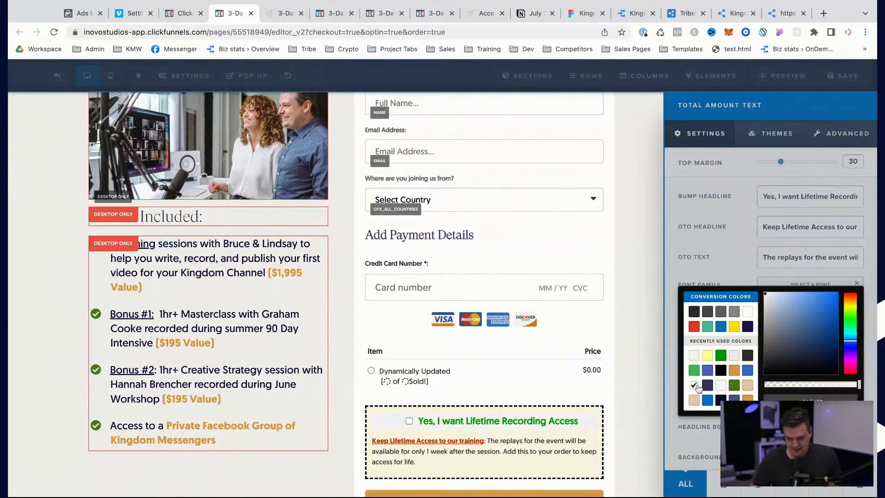
{"action": "left_click", "coordinate": [690, 442]}
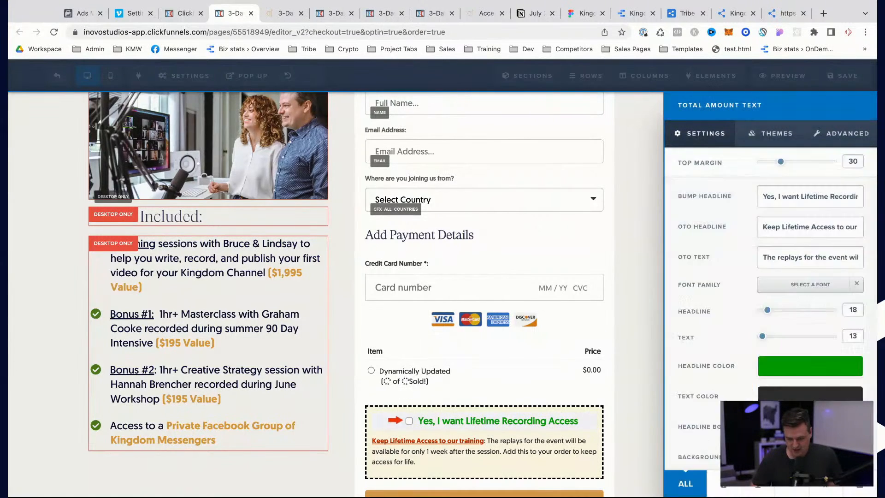
- Set the order bump's headline color to dark navy #201652 and save the order page
{"action": "left_click", "coordinate": [797, 376]}
{"action": "left_click", "coordinate": [736, 309]}
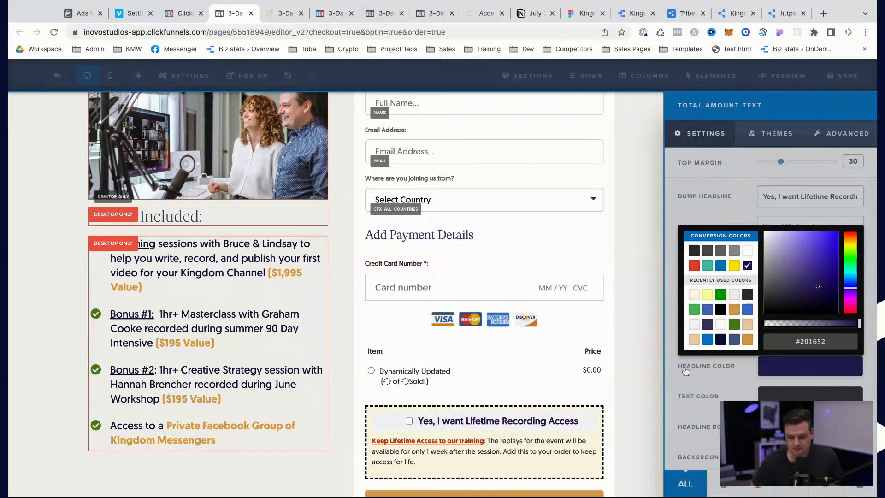
{"action": "left_click", "coordinate": [632, 402]}
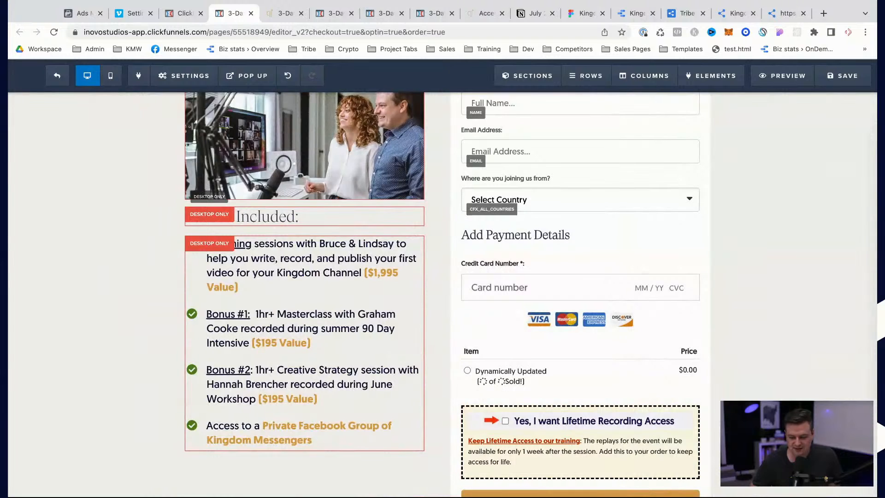
{"action": "scroll", "coordinate": [645, 383], "scroll_direction": "down", "scroll_amount": 2}
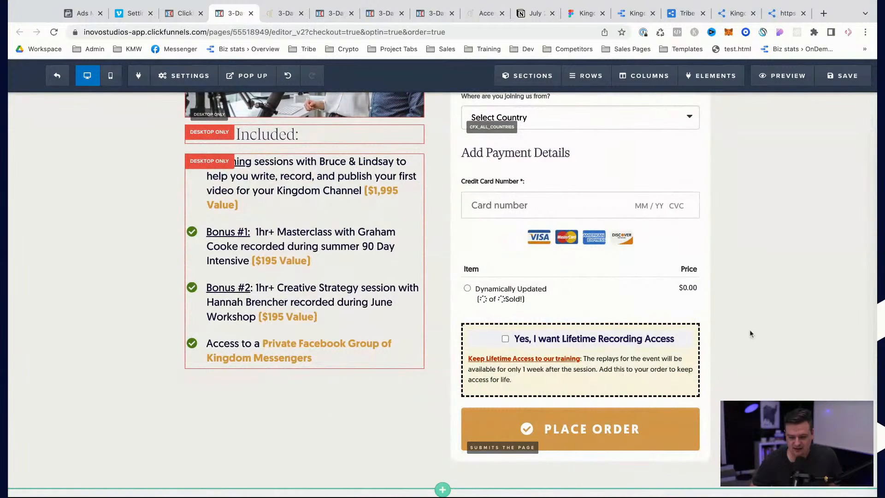
{"action": "left_click", "coordinate": [837, 76]}
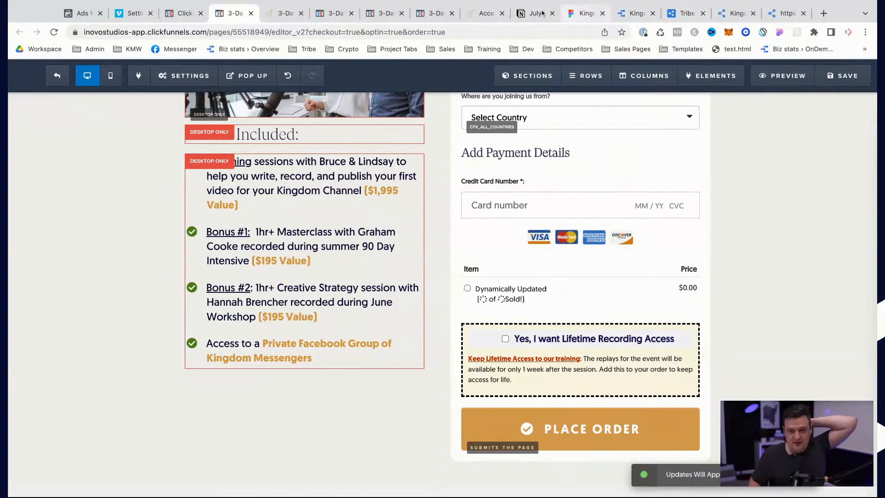
- Switch to the July 2022 Challenge page in Notion and check off the $95 upsell and $15 recordings bump tasks
{"action": "left_click", "coordinate": [521, 14]}
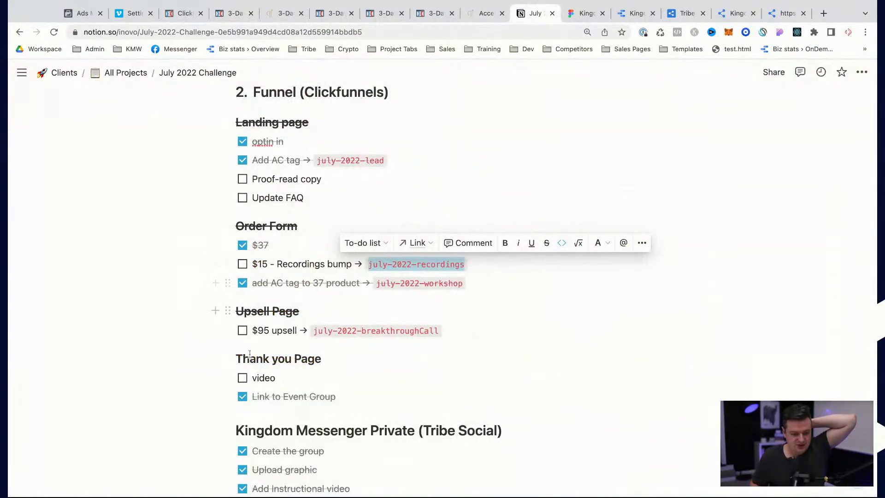
{"action": "left_click", "coordinate": [242, 331]}
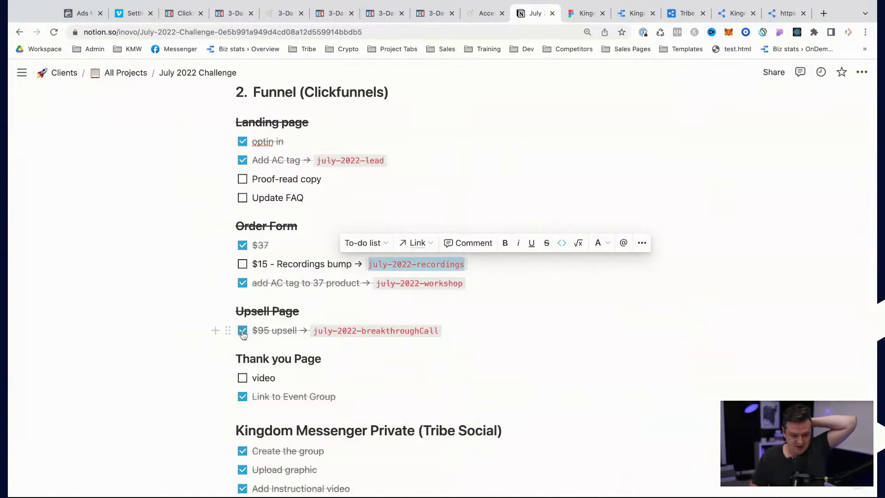
{"action": "left_click", "coordinate": [242, 263]}
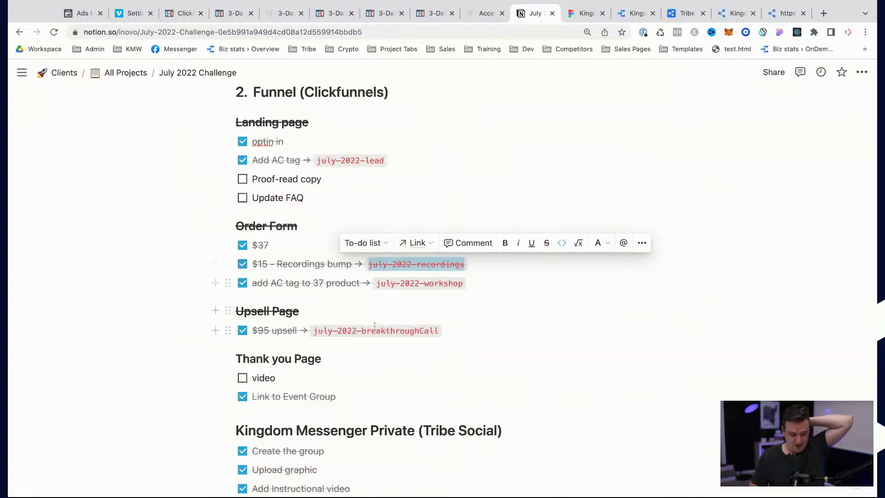
{"action": "left_click", "coordinate": [180, 318]}
- Review the Funnel and Editing Videos checklists for tasks that are still open, including the Ads filming items
{"action": "scroll", "coordinate": [377, 347], "scroll_direction": "down", "scroll_amount": 1}
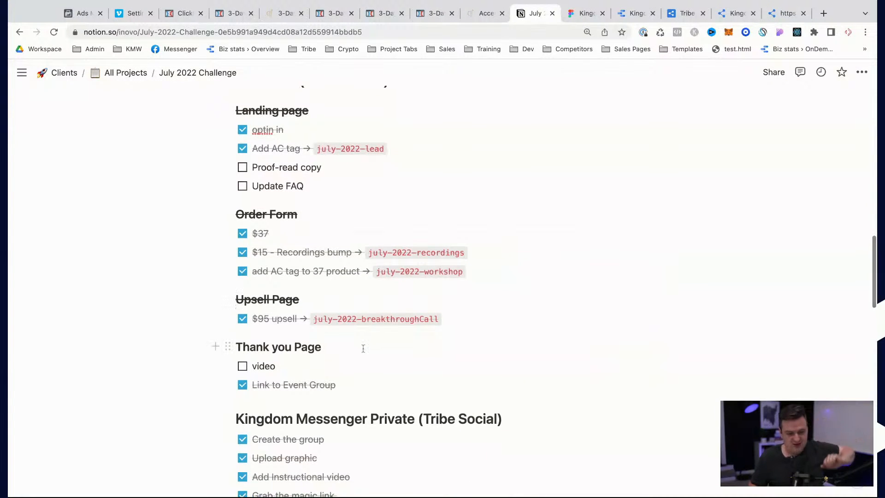
{"action": "scroll", "coordinate": [363, 348], "scroll_direction": "down", "scroll_amount": 3}
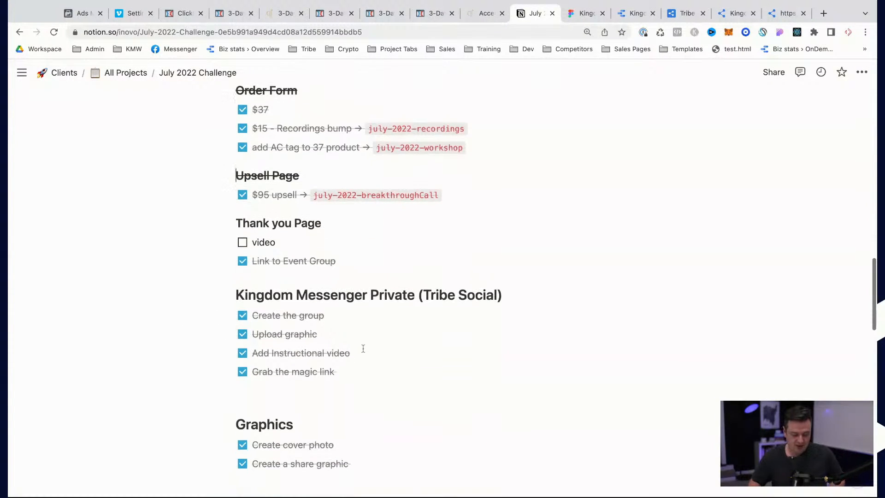
{"action": "scroll", "coordinate": [363, 349], "scroll_direction": "down", "scroll_amount": 3}
{"action": "scroll", "coordinate": [287, 268], "scroll_direction": "up", "scroll_amount": 7}
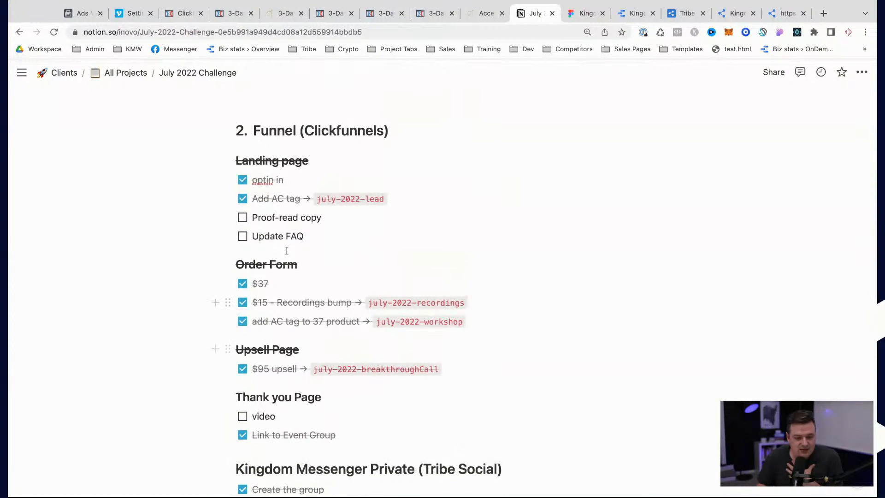
{"action": "scroll", "coordinate": [287, 268], "scroll_direction": "up", "scroll_amount": 8}
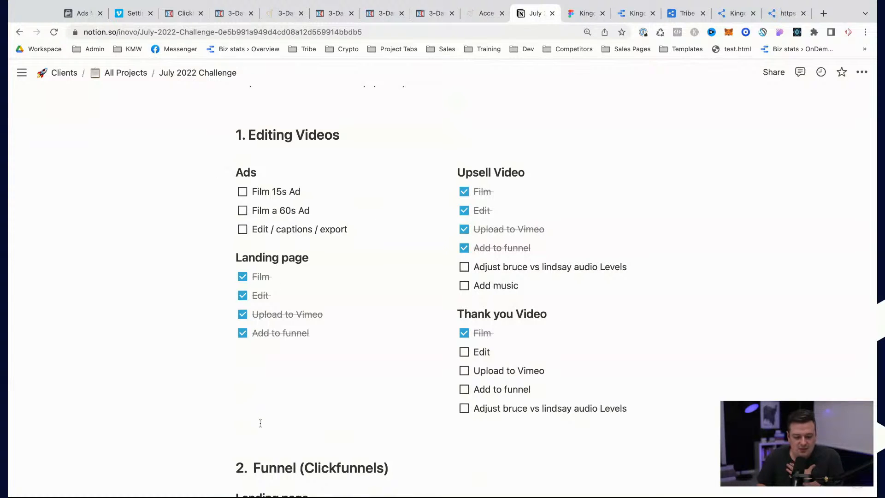
{"action": "key", "text": "super+Tab"}
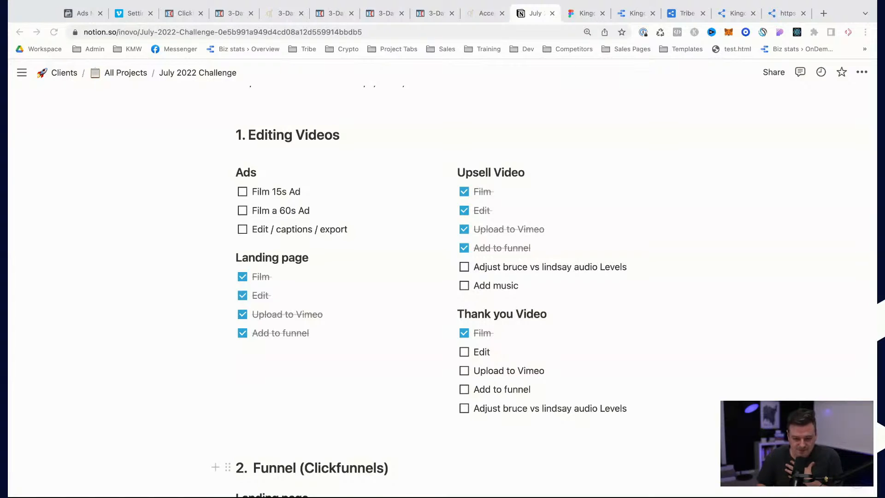
{"action": "left_click", "coordinate": [717, 164]}
{"action": "left_click_drag", "start_coordinate": [228, 191], "coordinate": [324, 219]}
{"action": "key", "text": "super+z"}
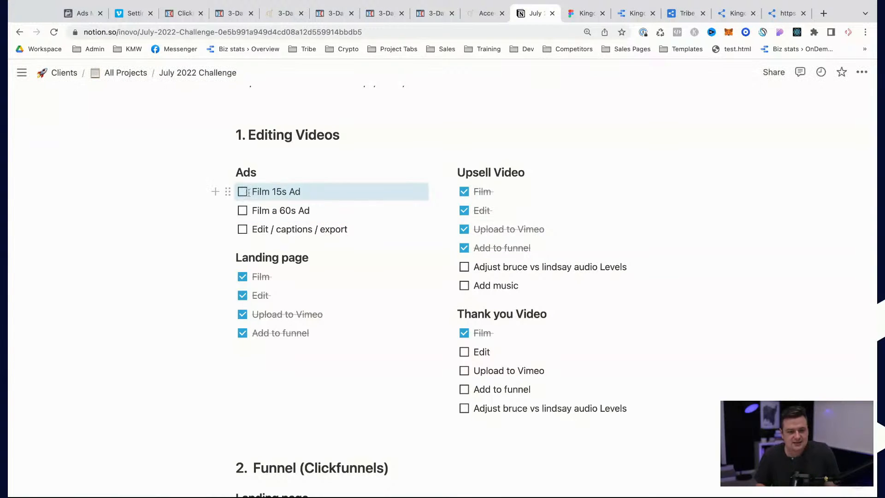
- Go through the Email Automation and Ad sections of the checklist to examine the remaining tasks
{"action": "scroll", "coordinate": [505, 332], "scroll_direction": "down", "scroll_amount": 1}
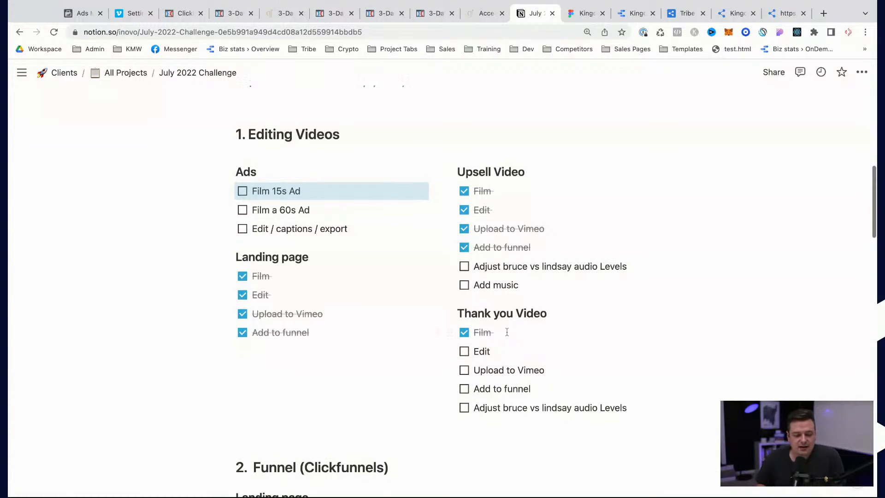
{"action": "scroll", "coordinate": [507, 332], "scroll_direction": "down", "scroll_amount": 10}
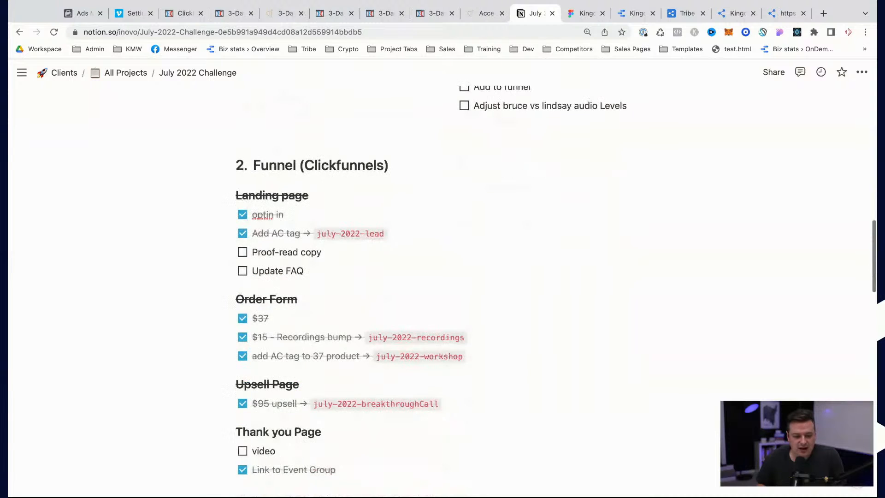
{"action": "scroll", "coordinate": [302, 261], "scroll_direction": "down", "scroll_amount": 14}
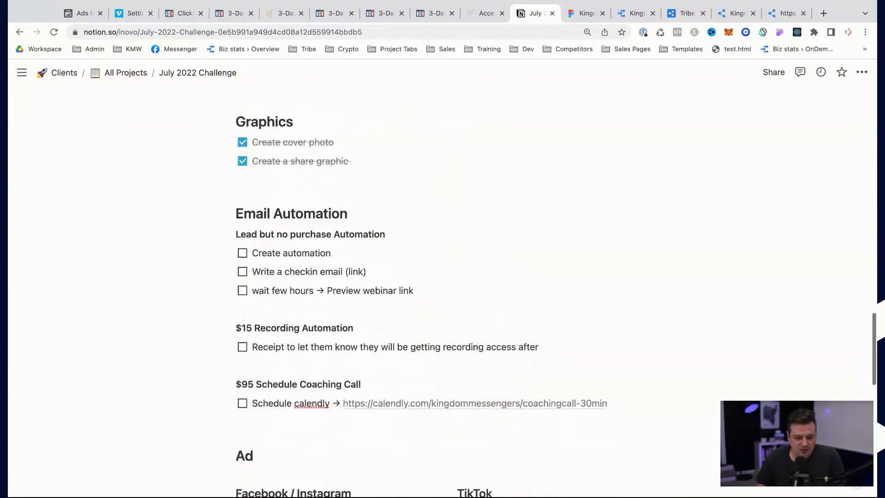
{"action": "left_click_drag", "start_coordinate": [274, 214], "coordinate": [340, 402]}
{"action": "left_click", "coordinate": [318, 424]}
{"action": "scroll", "coordinate": [318, 426], "scroll_direction": "down", "scroll_amount": 3}
{"action": "scroll", "coordinate": [318, 425], "scroll_direction": "down", "scroll_amount": 3}
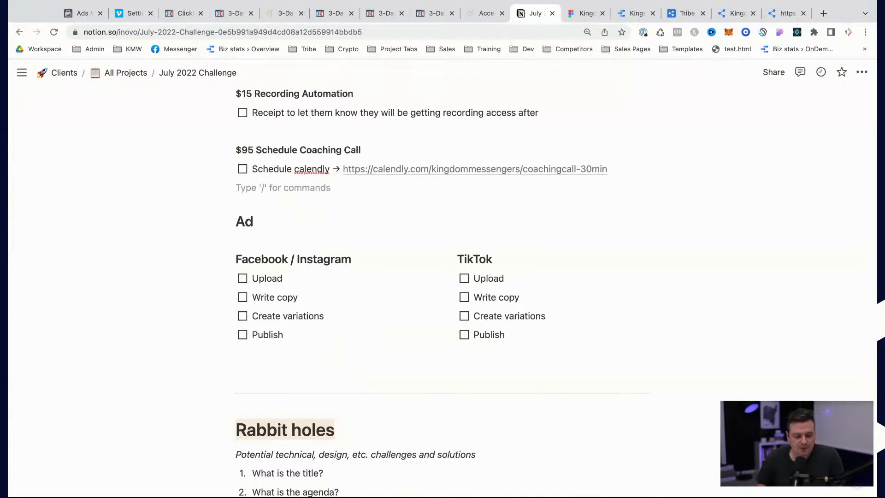
{"action": "key", "text": "super+Tab"}
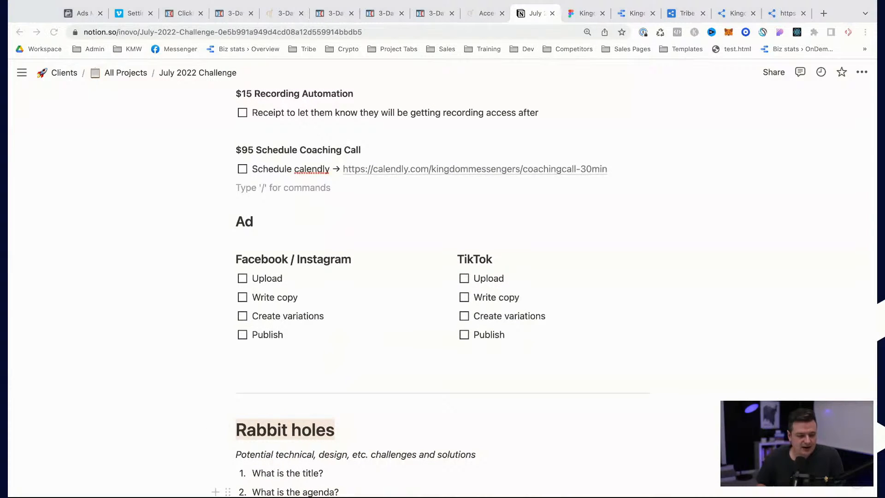